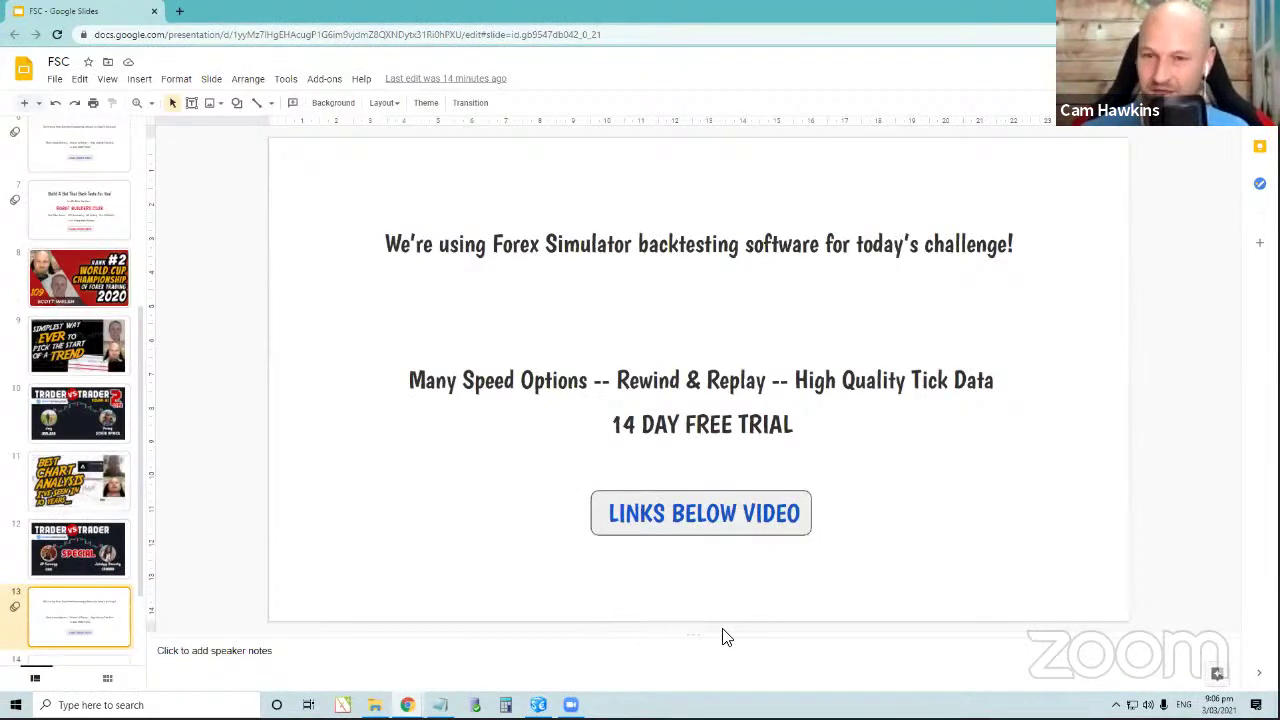
Switch from the slides to Forex Simulator and show the list of currency tickers.
key(alt+Tab)
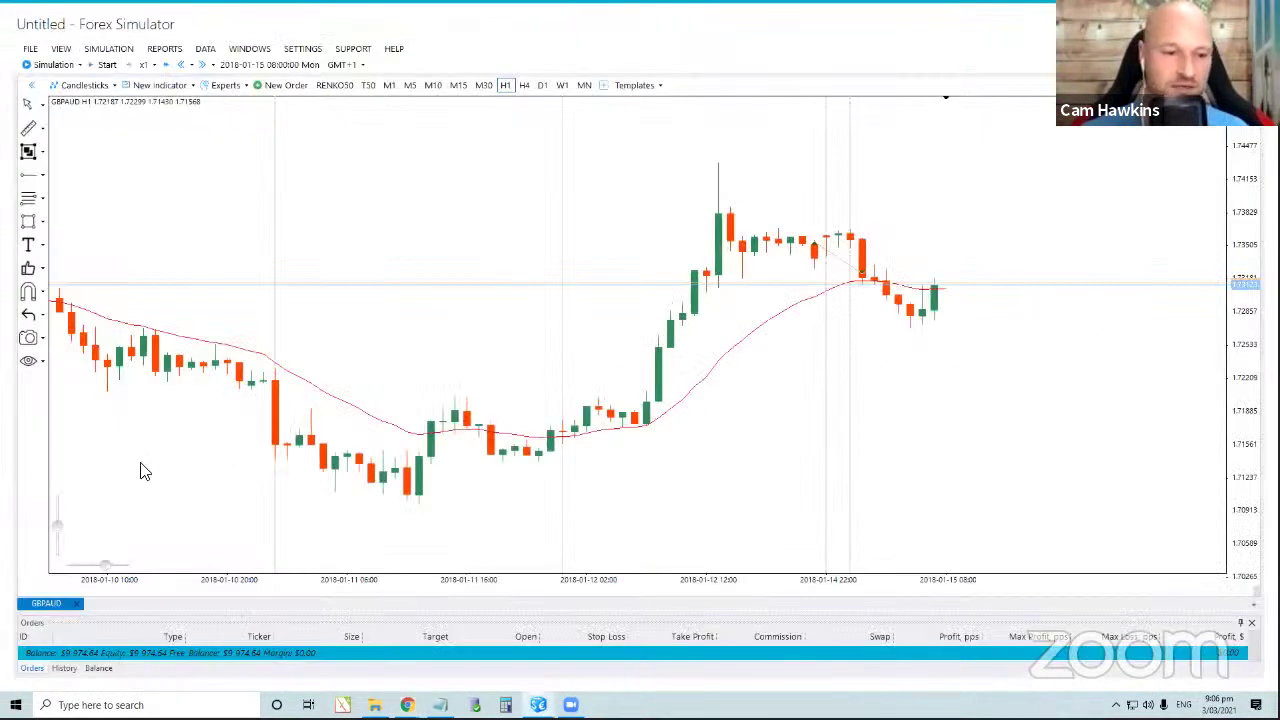
click(60, 50)
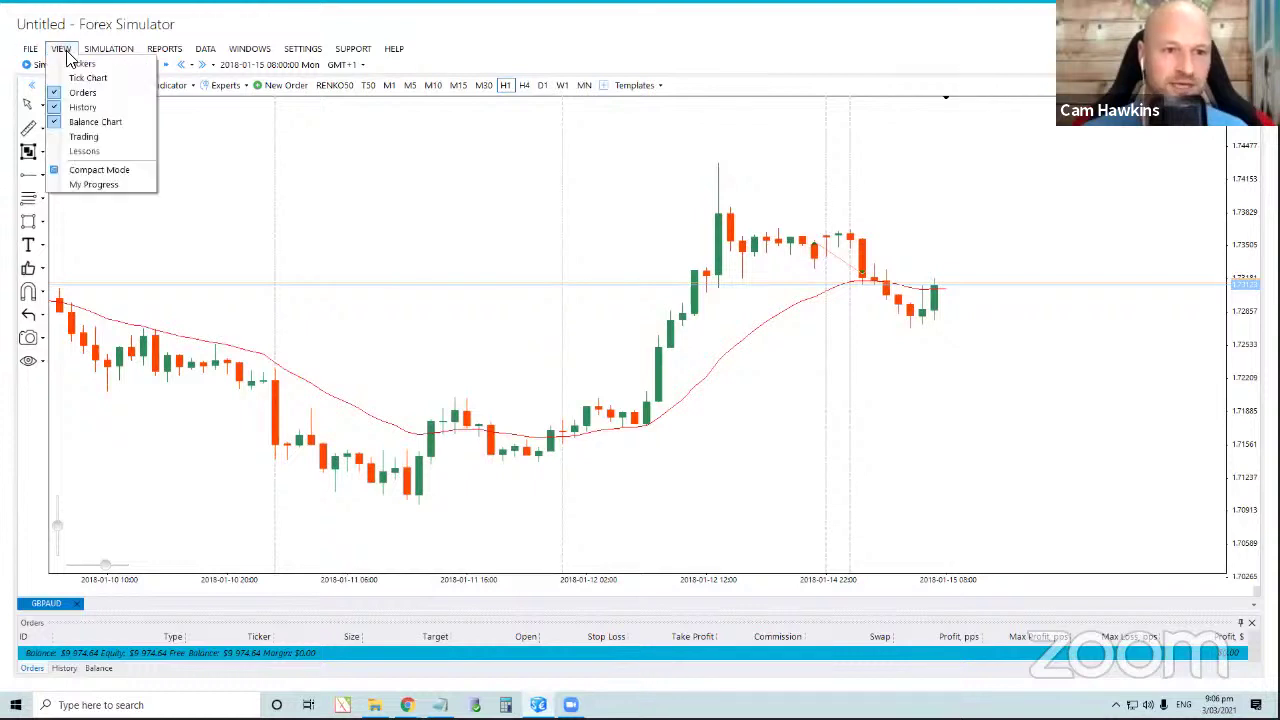
click(80, 65)
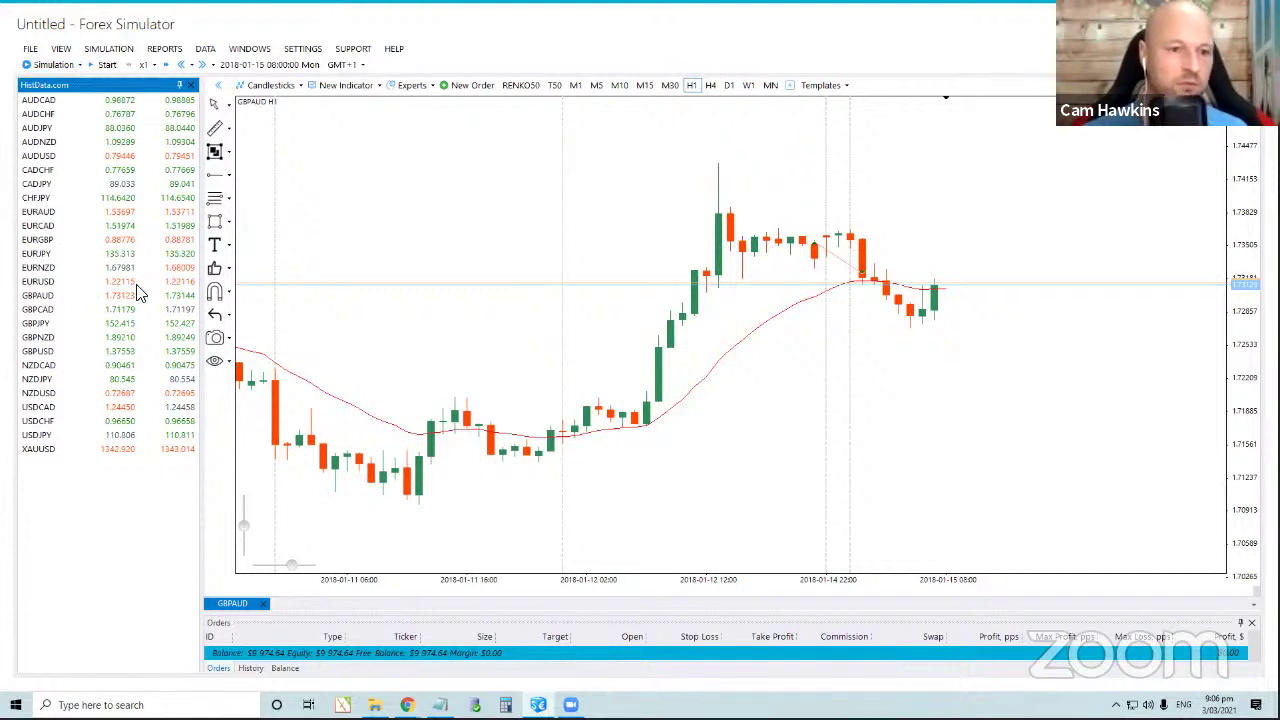
Close the GBPAUD chart and reset the trading account to a $10 000.00 balance.
click(265, 603)
click(30, 48)
click(100, 77)
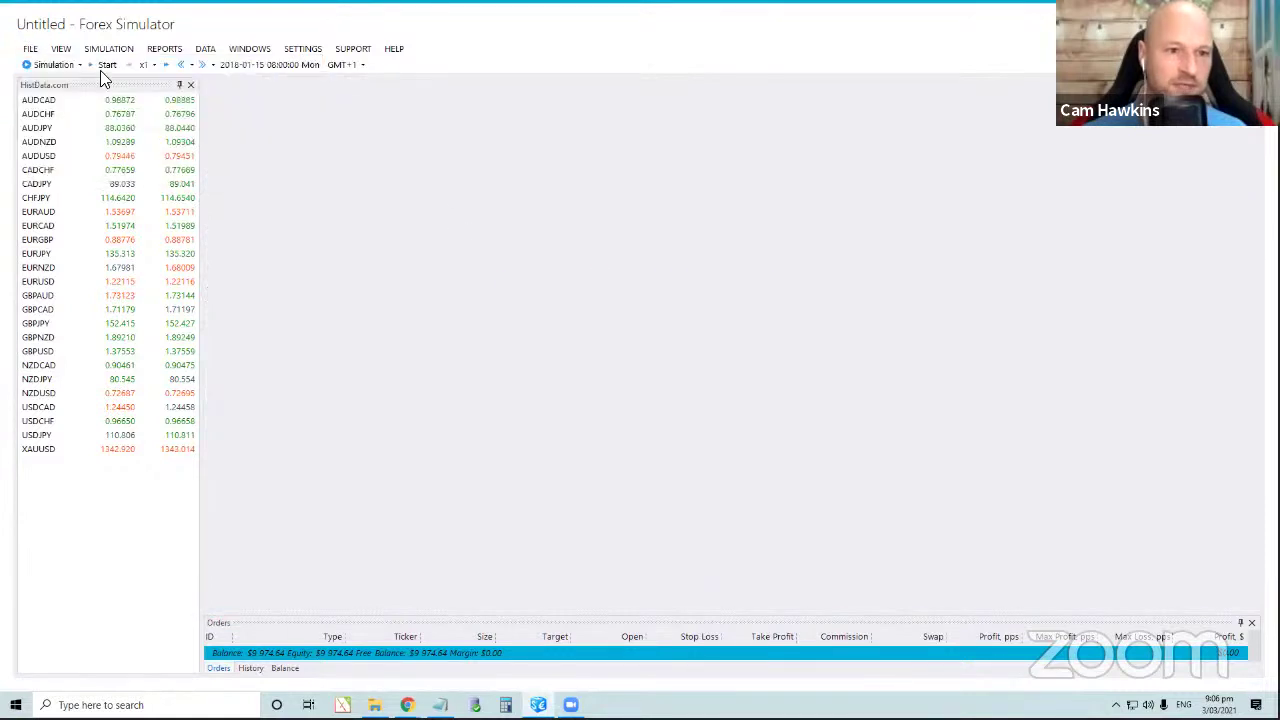
click(625, 395)
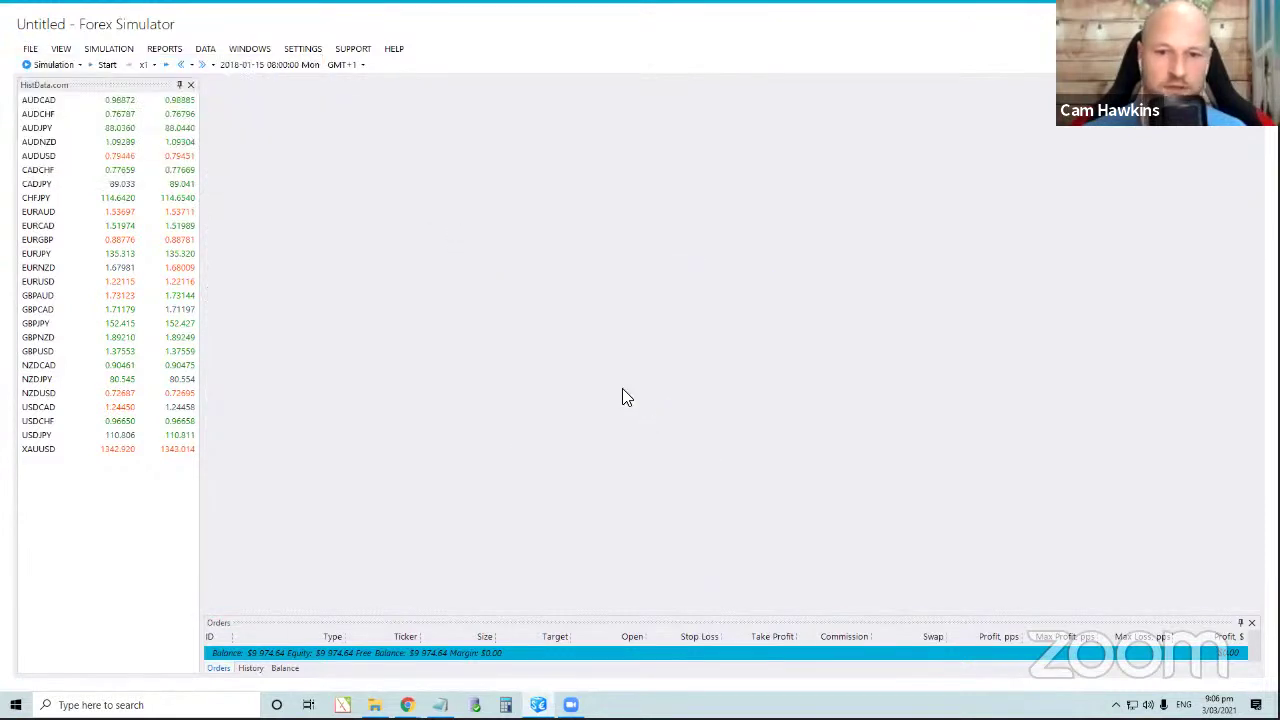
Open the progress summary and delete the saved trading stats.
click(61, 48)
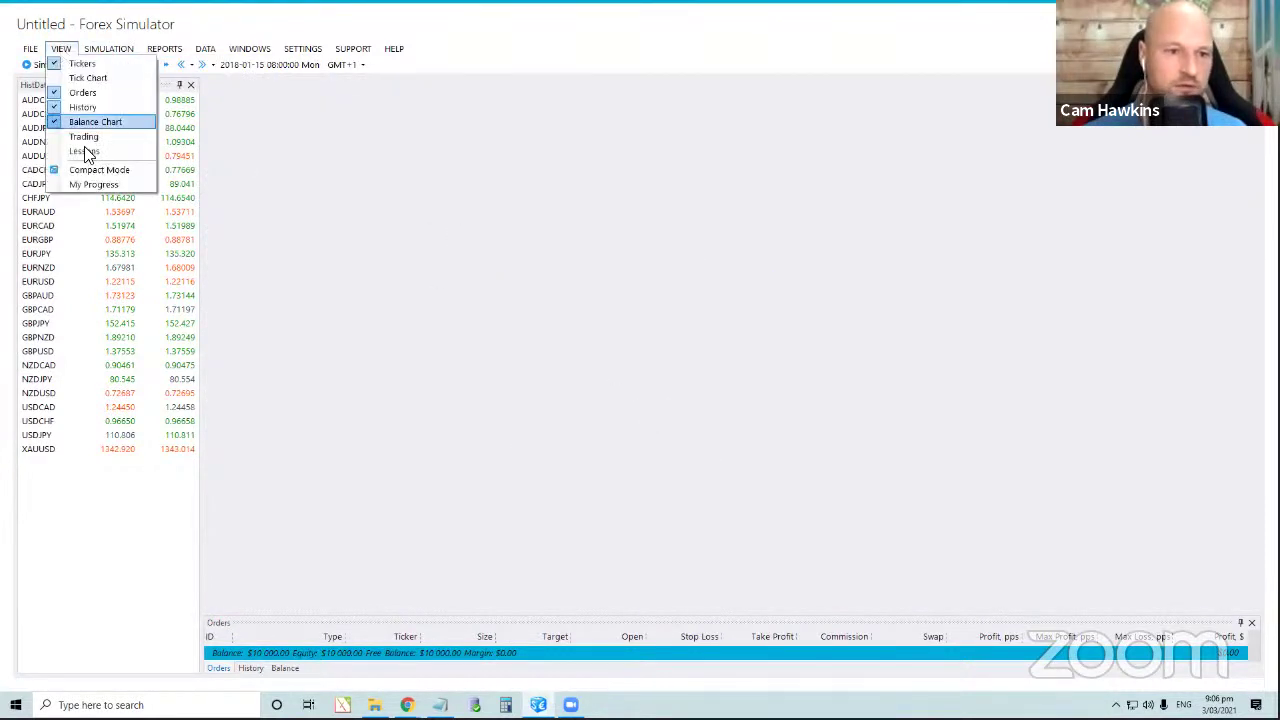
click(94, 186)
click(519, 459)
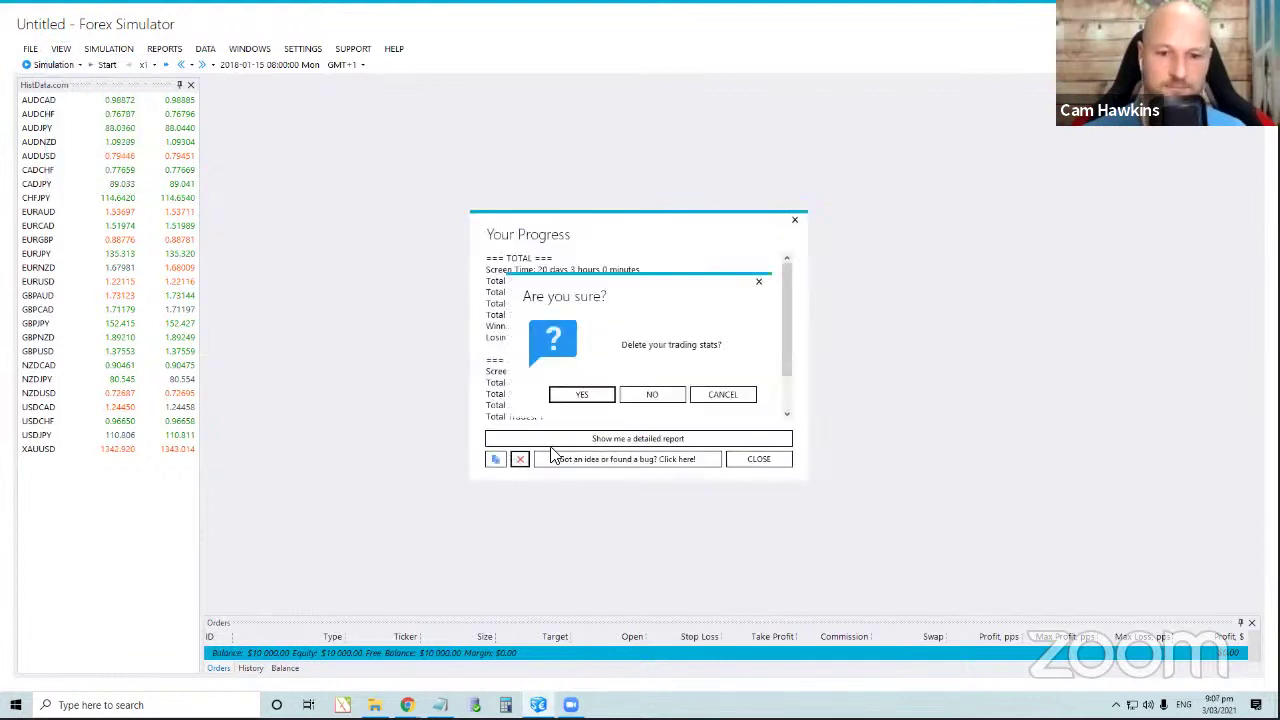
click(585, 402)
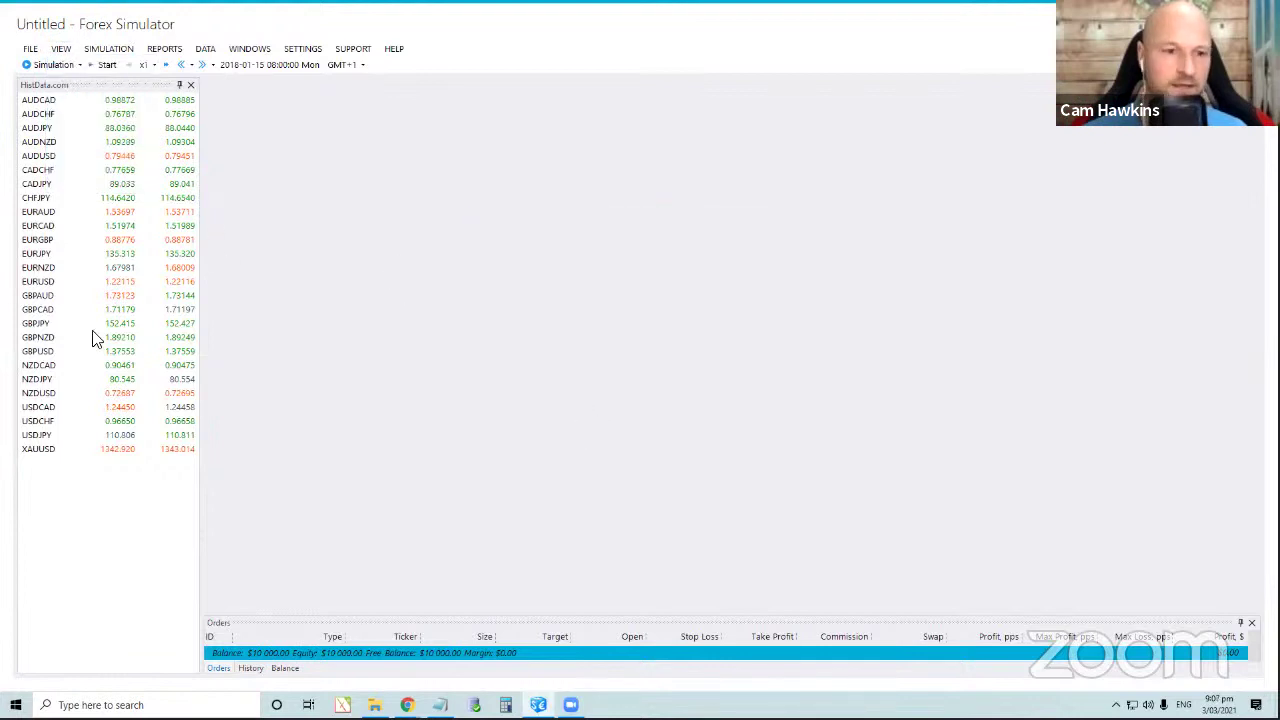
Open the NZDUSD chart, hide the ticker list and enlarge the orders area.
double_click(52, 393)
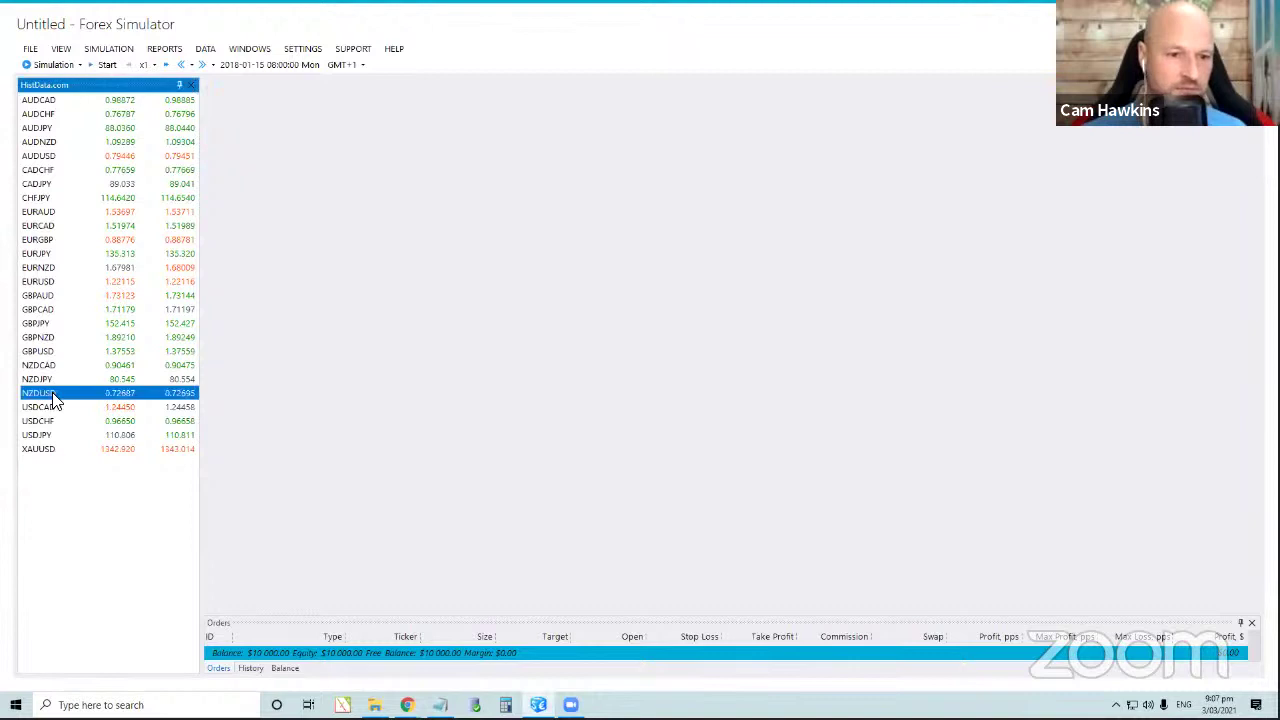
click(190, 85)
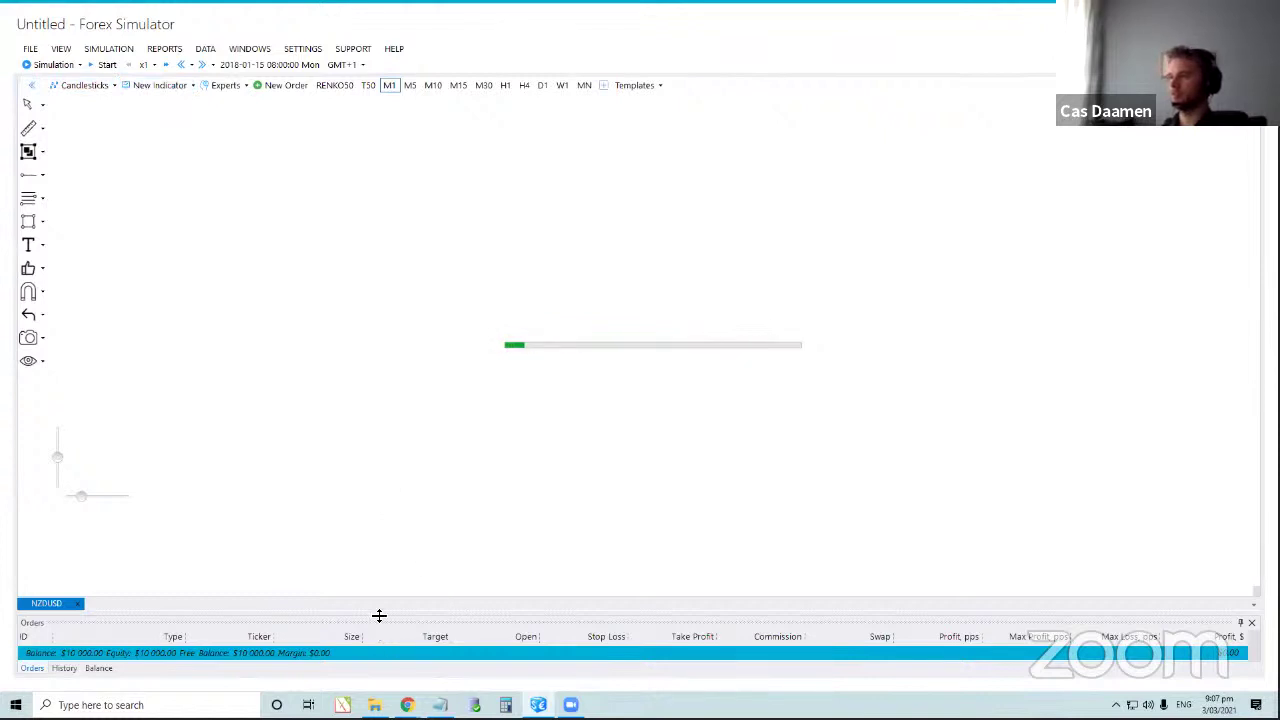
drag(377, 600, 383, 568)
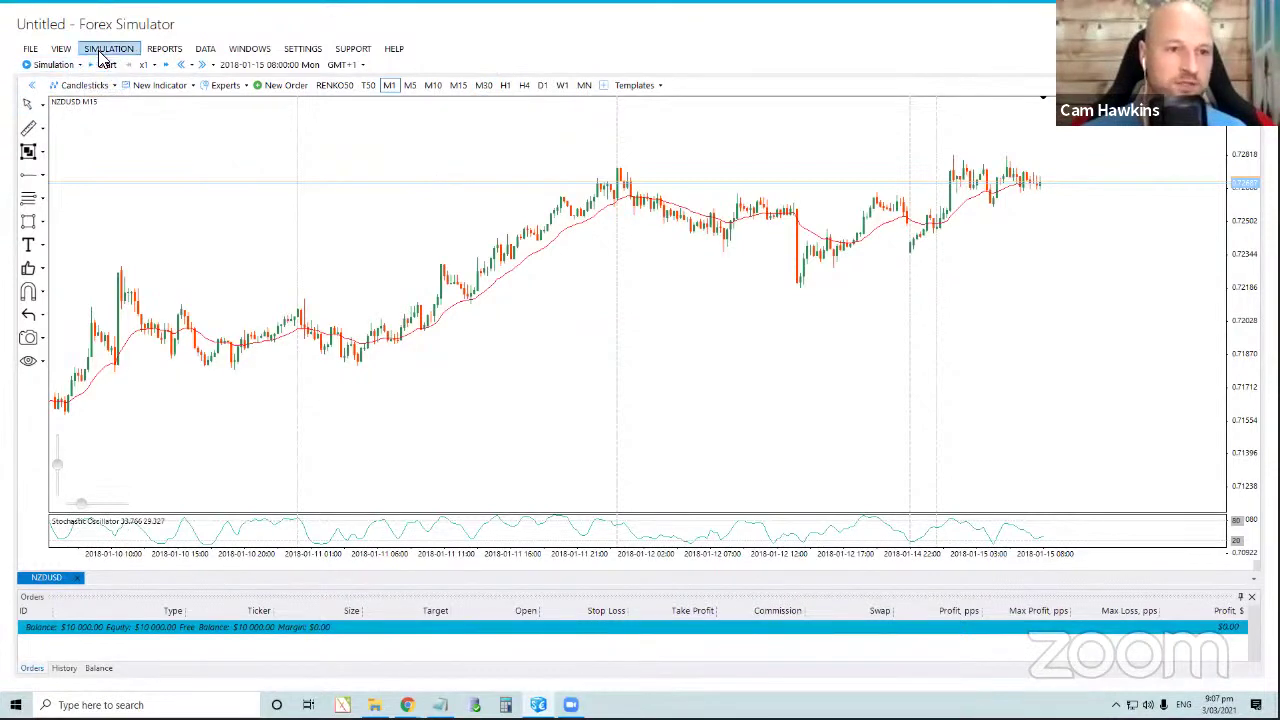
Delete the Stochastic Oscillator and Moving Average indicators from the NZDUSD chart.
right_click(561, 525)
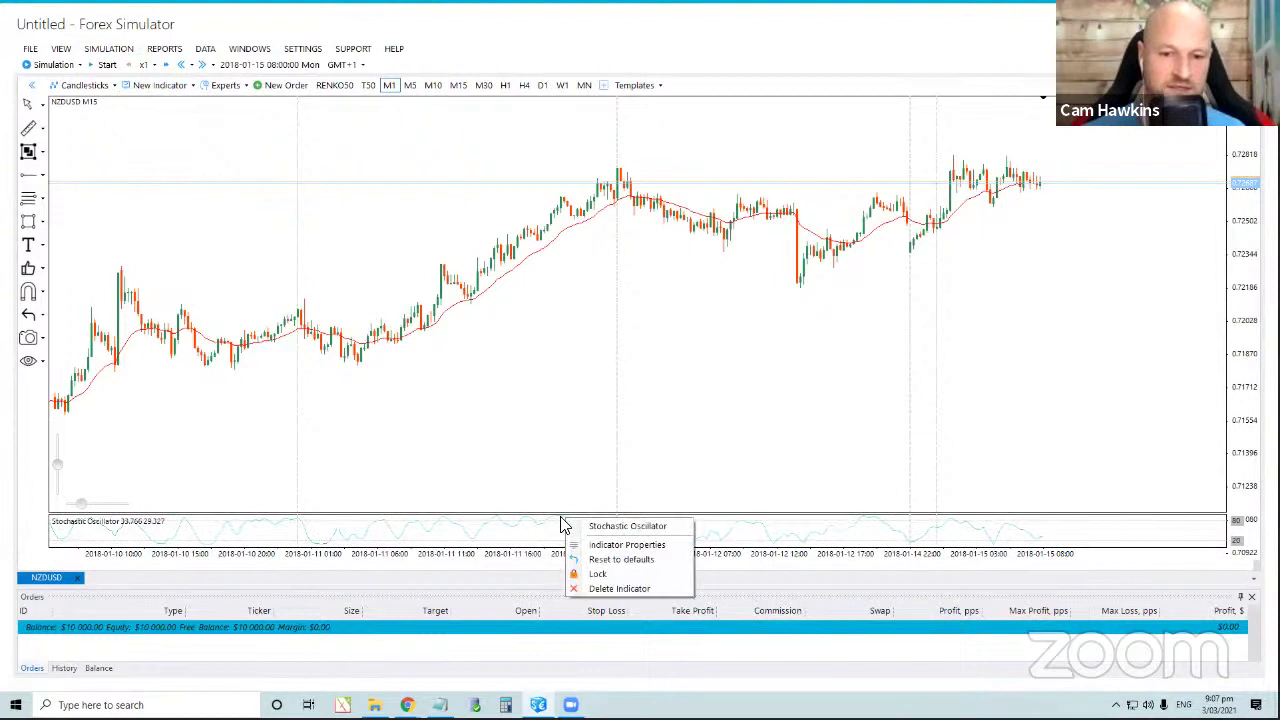
click(623, 589)
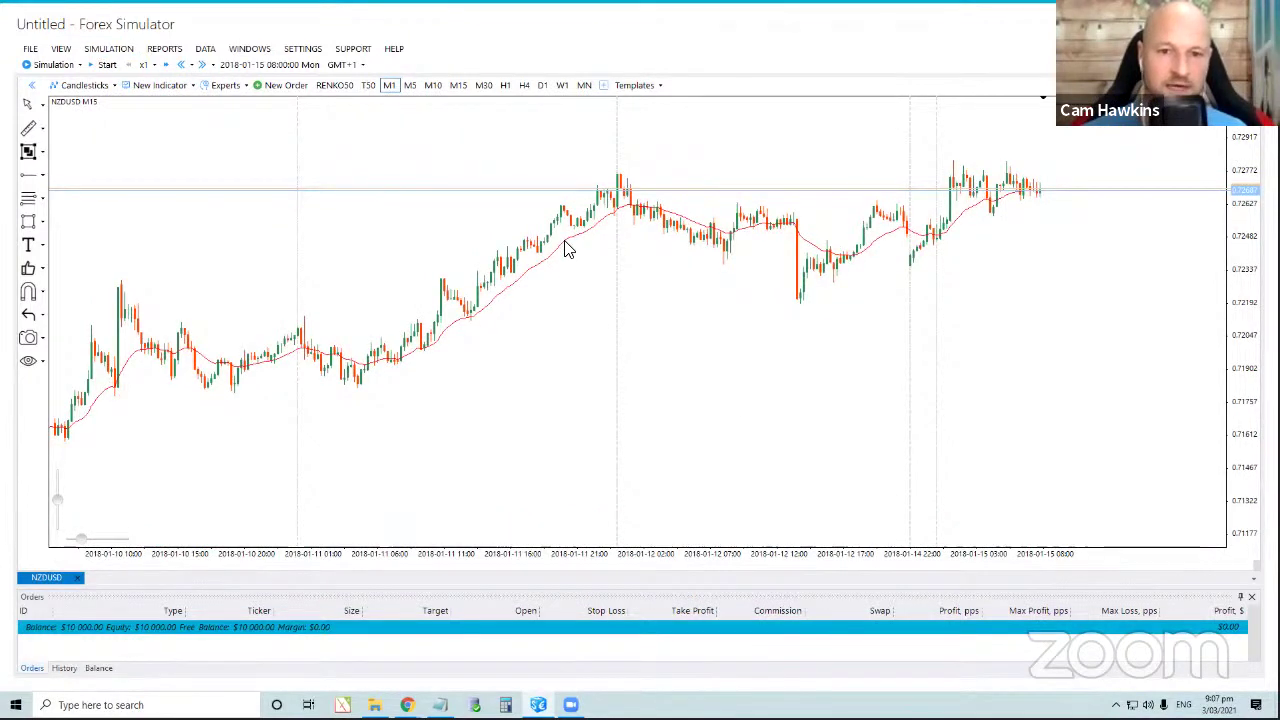
right_click(568, 244)
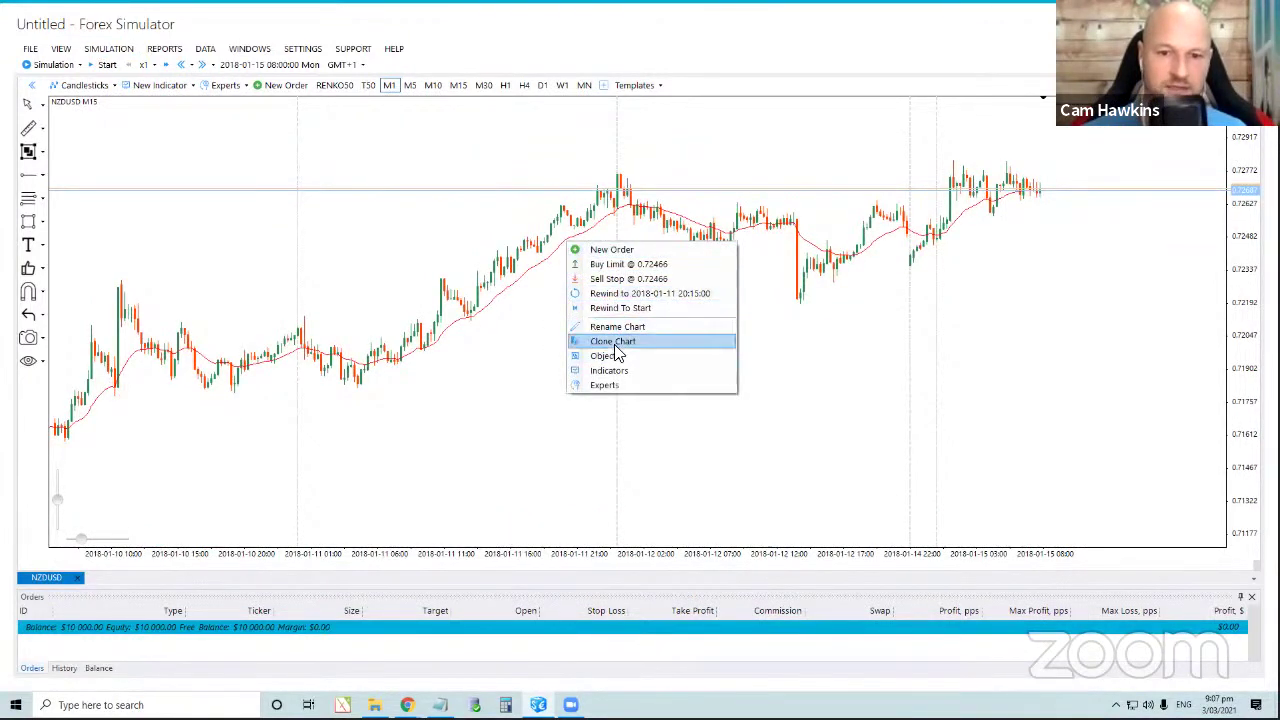
right_click(537, 268)
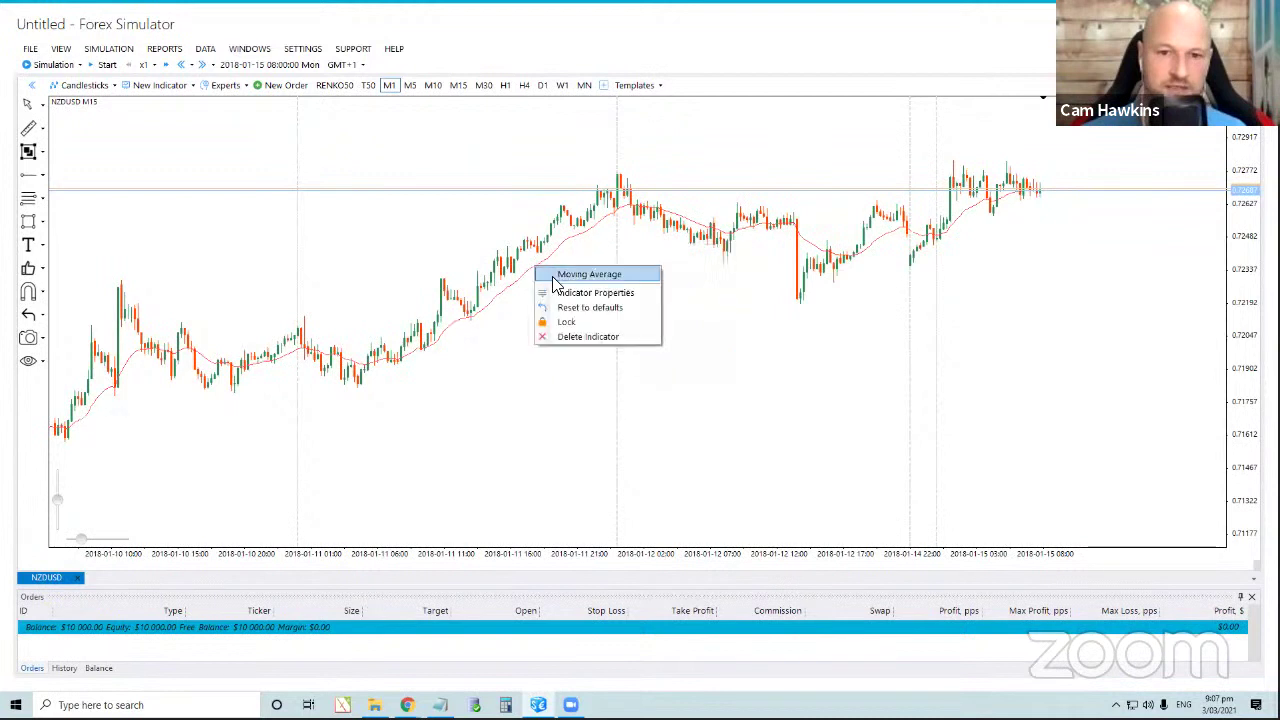
click(592, 339)
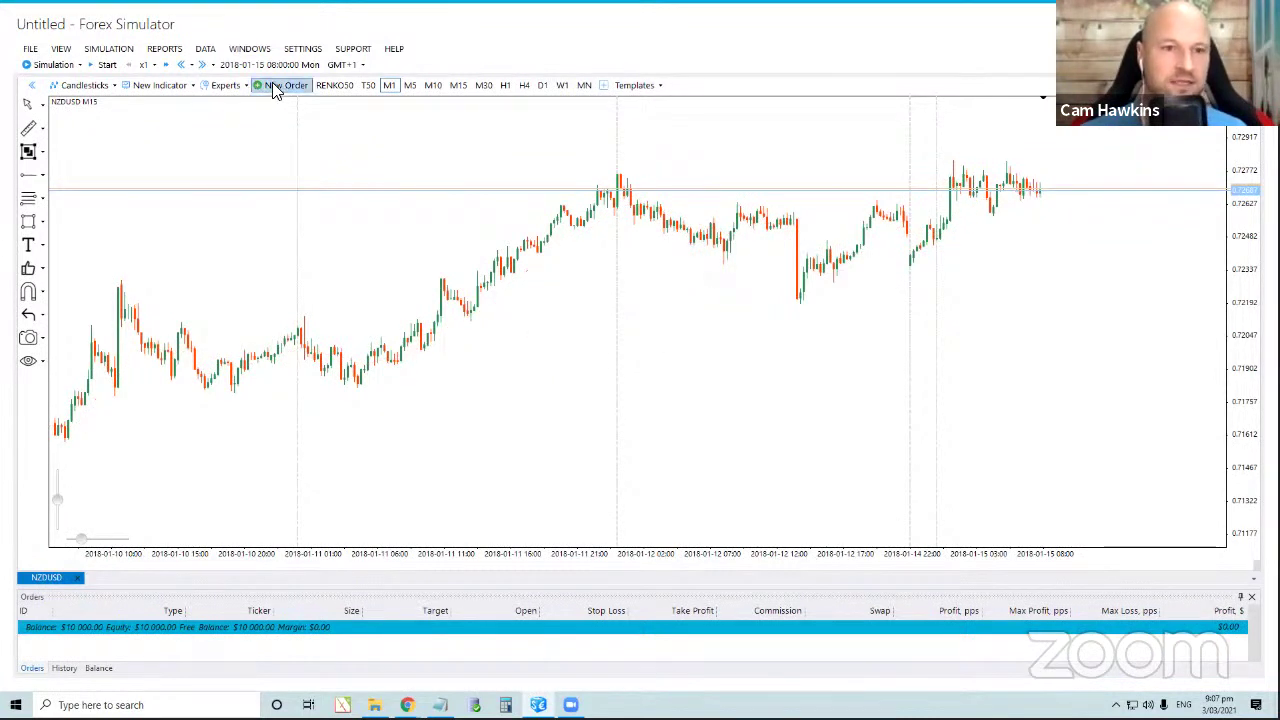
Jump the simulation to a random date and time and set the NZDUSD chart to the H1 timeframe.
click(97, 50)
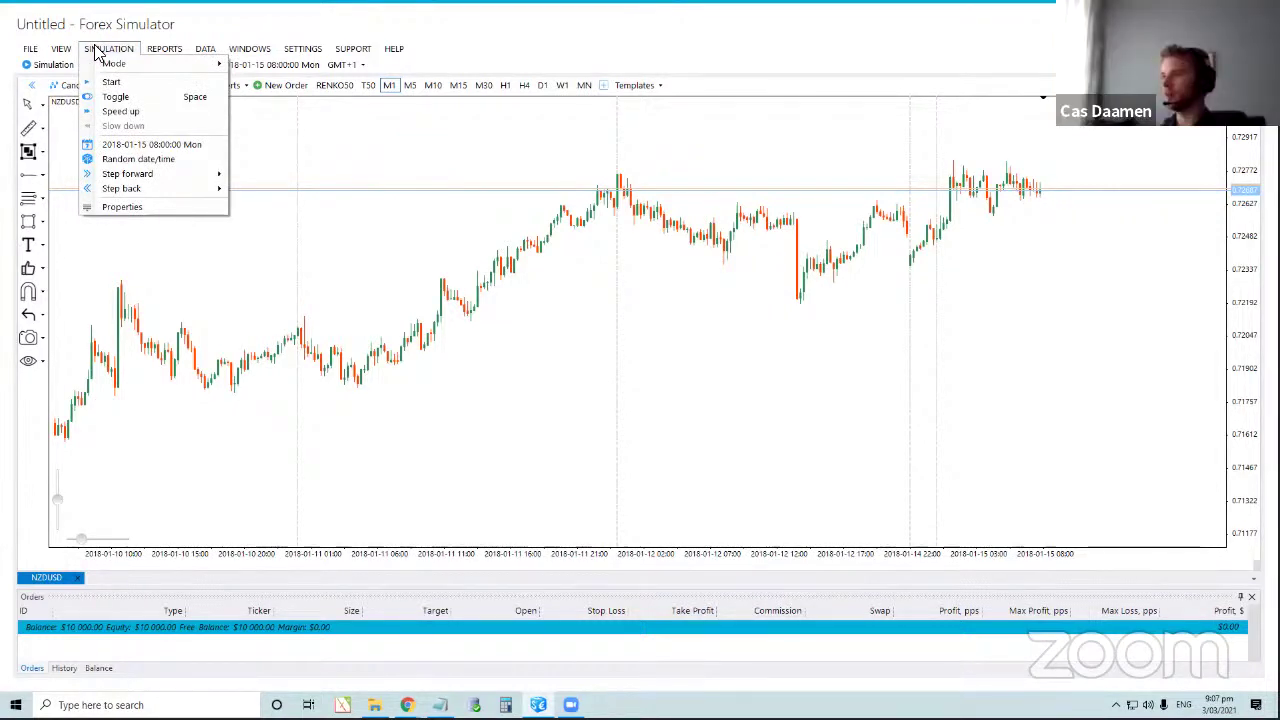
click(138, 165)
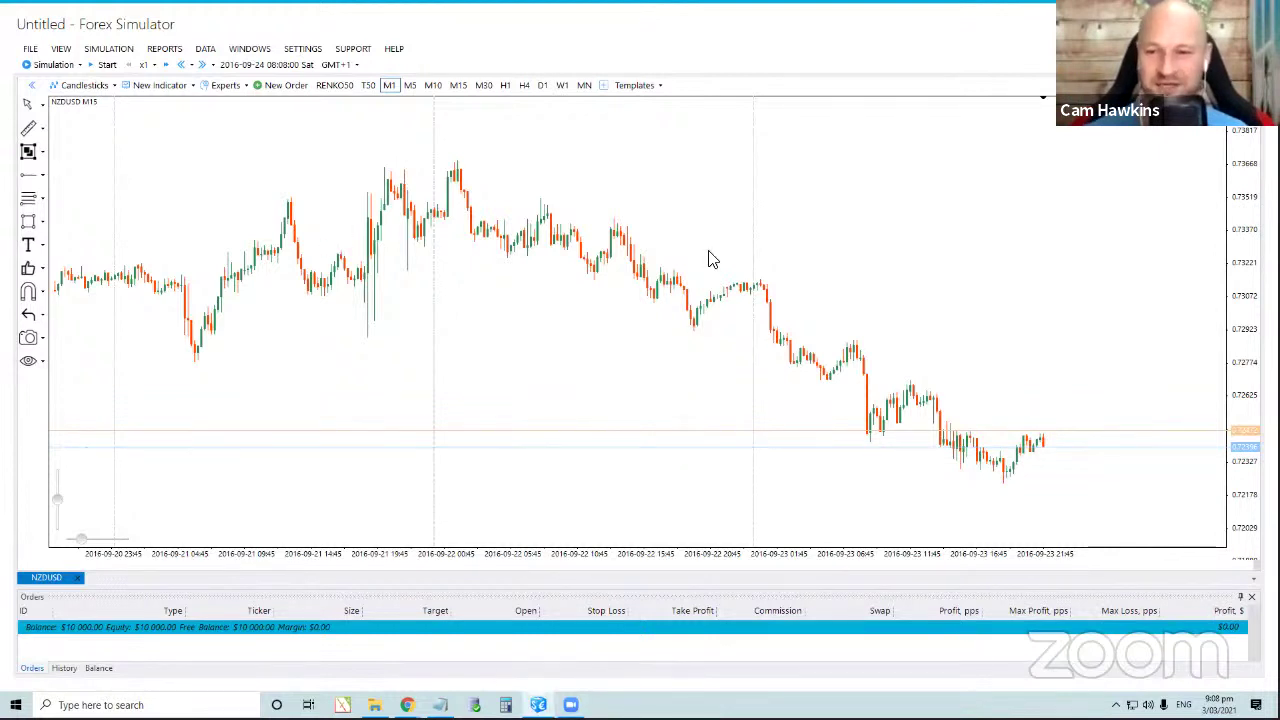
click(505, 86)
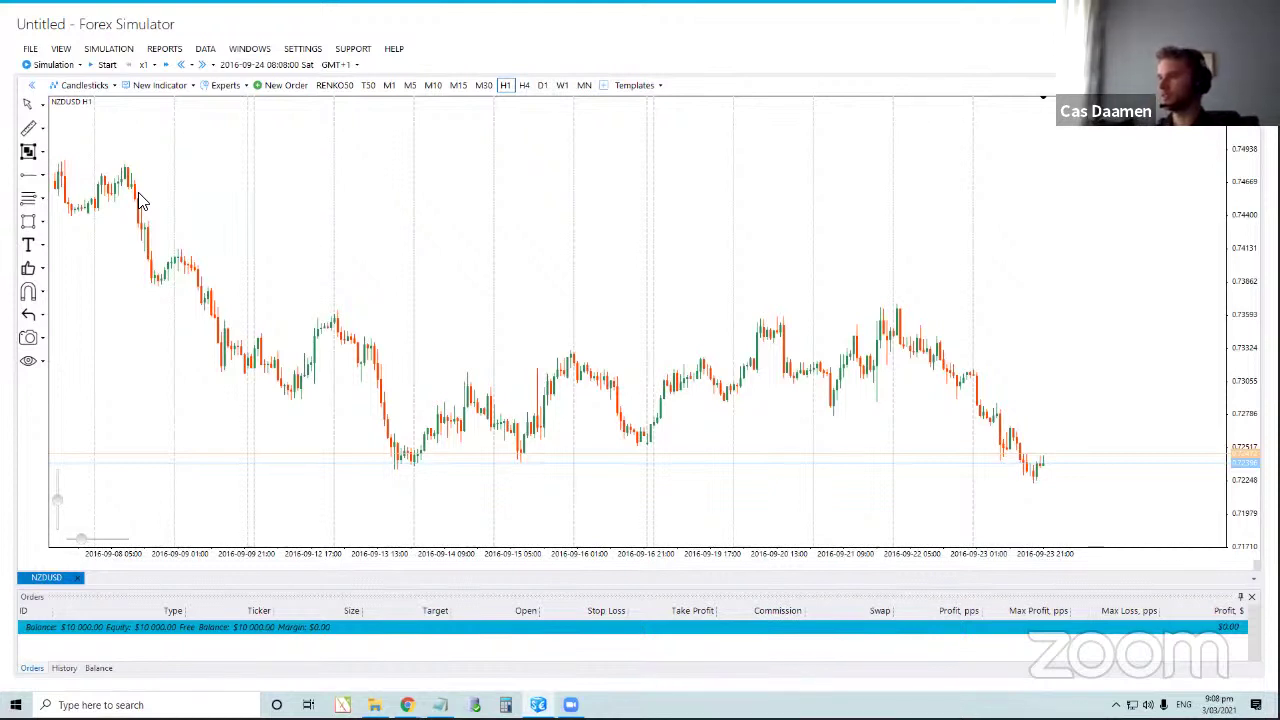
Advance the simulation to Monday 2016-09-26 and continue in 1-hour steps until 23:08.
click(203, 66)
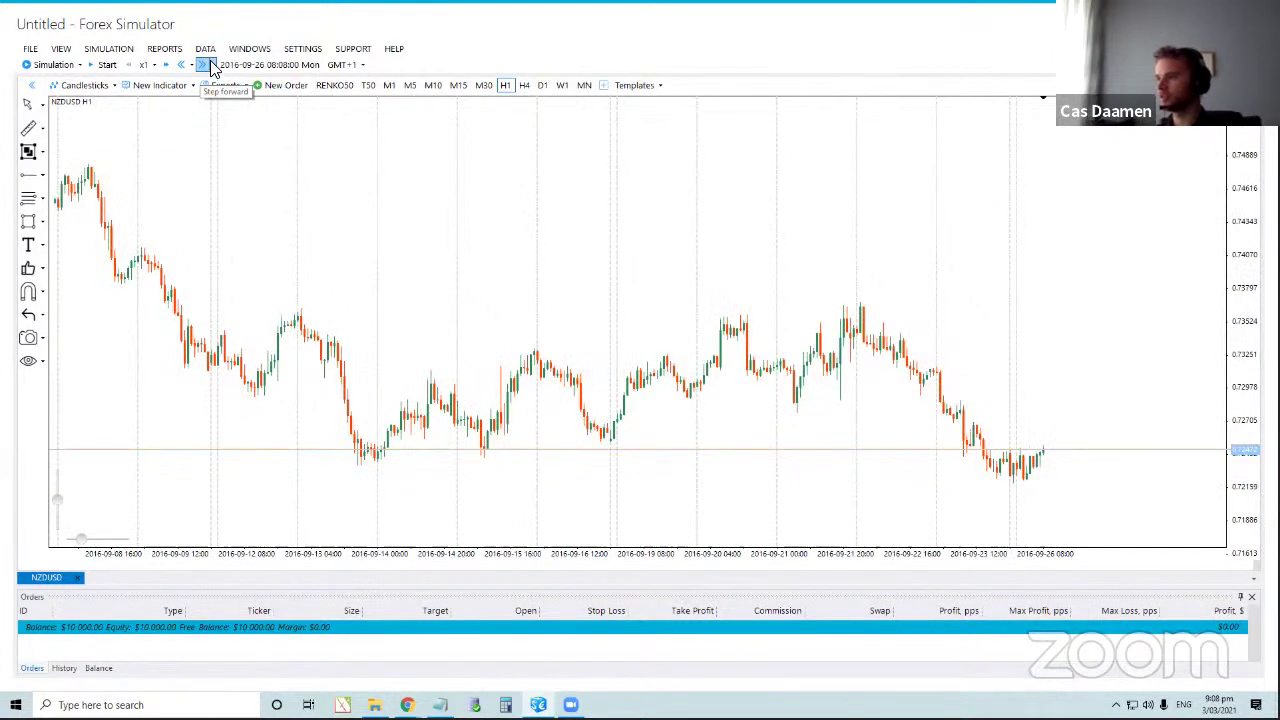
click(212, 65)
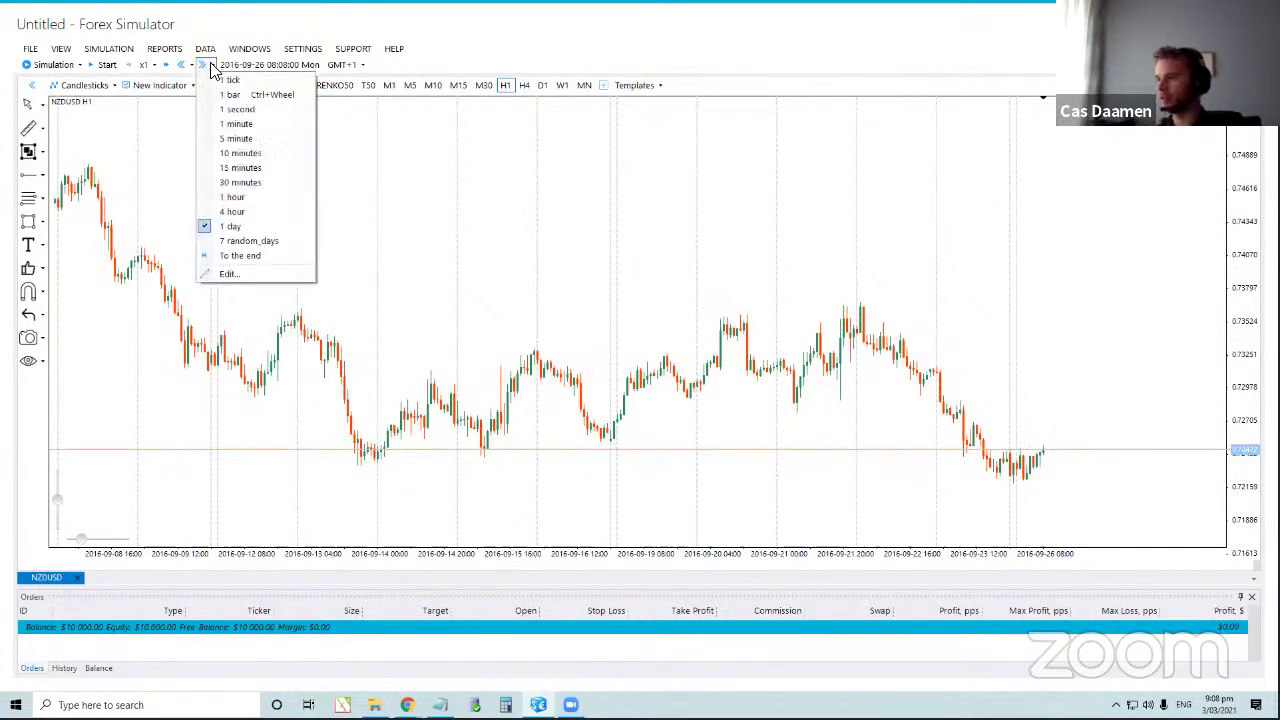
click(236, 198)
click(203, 66)
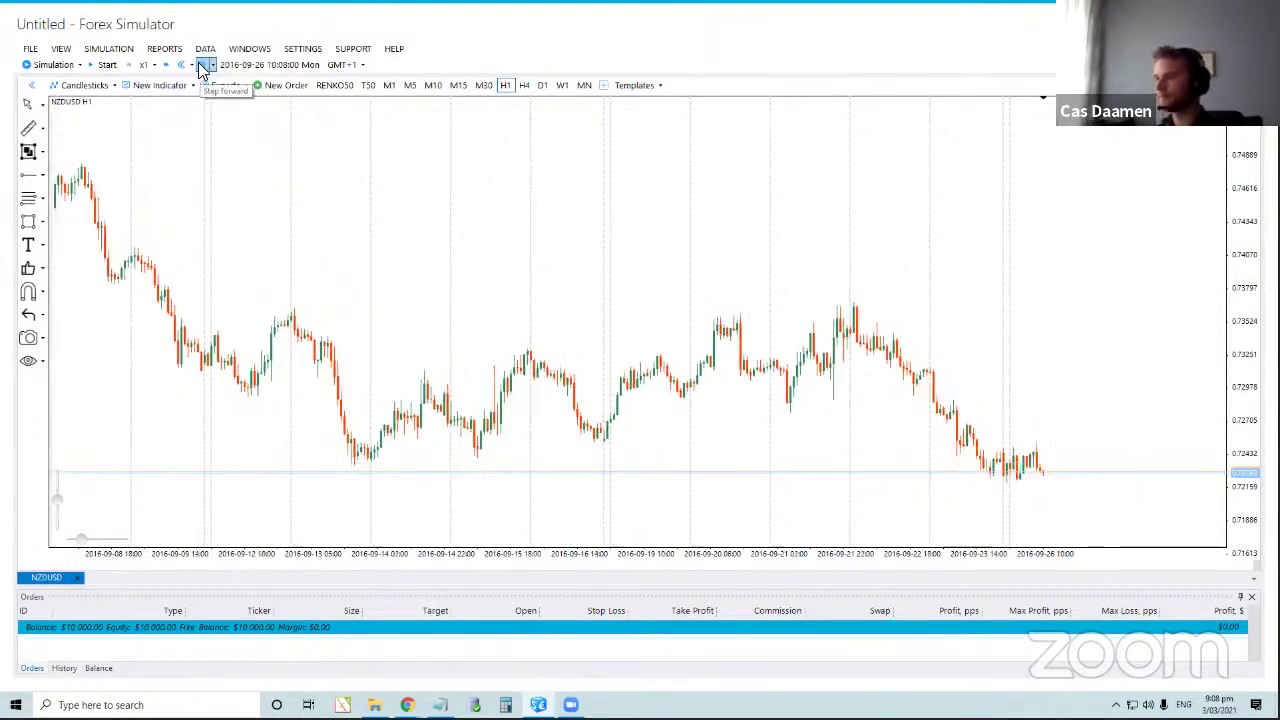
click(203, 66)
click(203, 66)
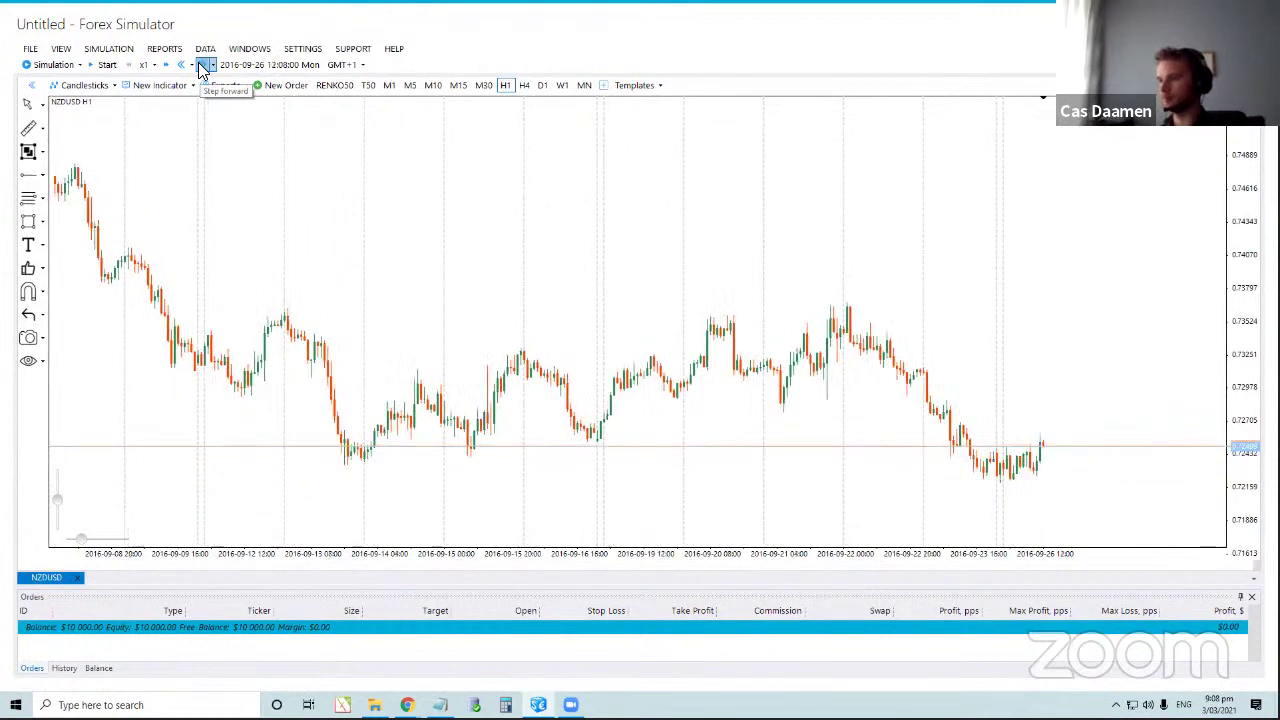
click(203, 66)
click(203, 66)
click(203, 66)
click(203, 66)
click(203, 66)
click(203, 66)
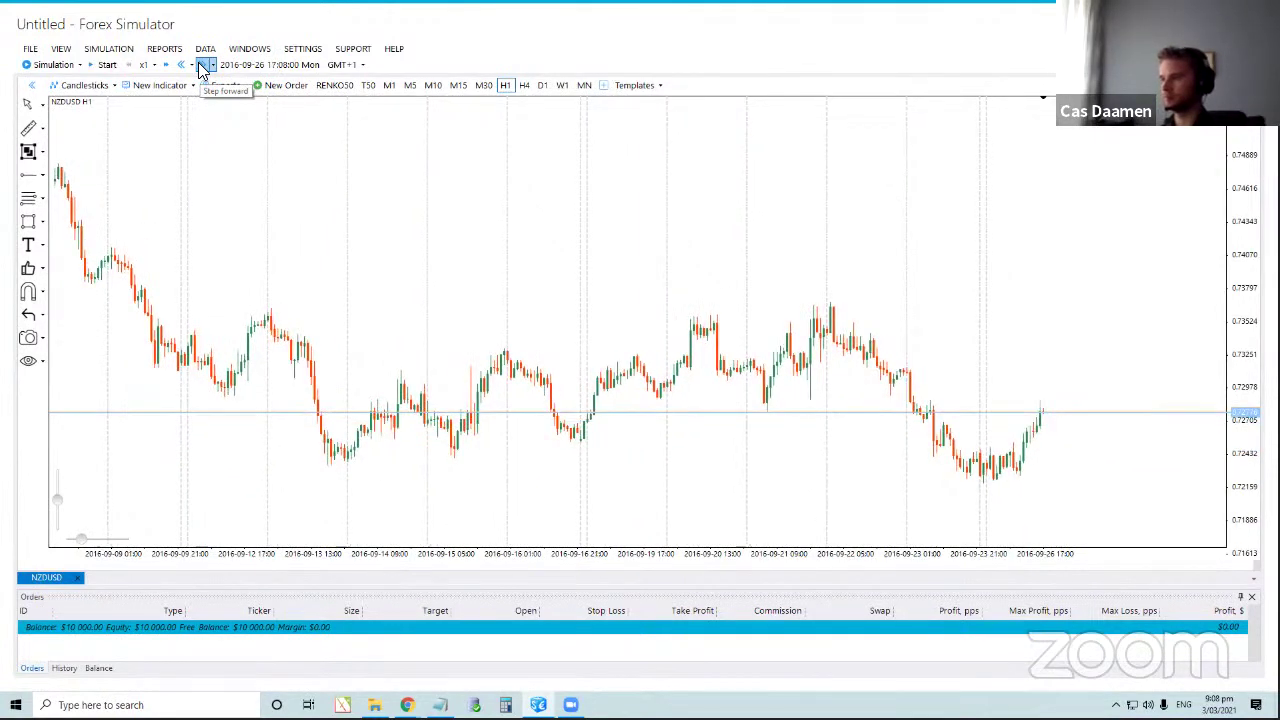
click(203, 66)
click(203, 66)
click(203, 66)
click(203, 66)
click(203, 66)
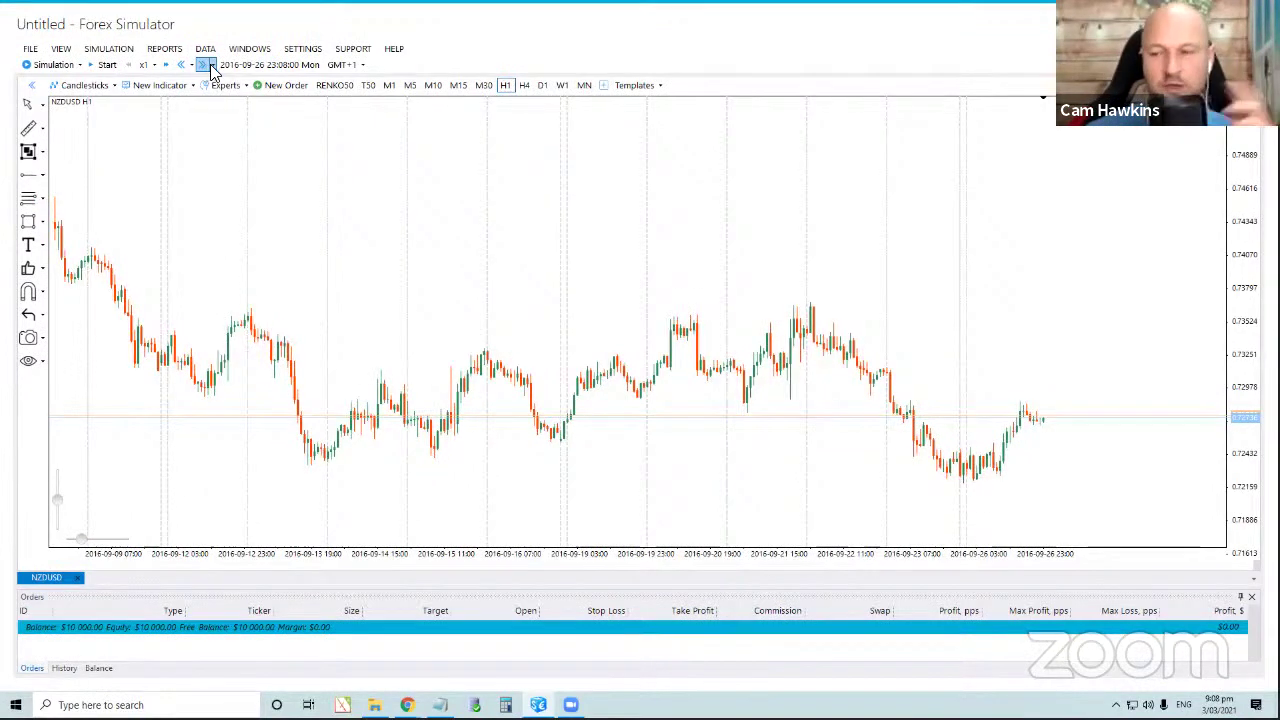
Change the forward step to 15 minutes and advance the simulation to 23:53.
click(212, 65)
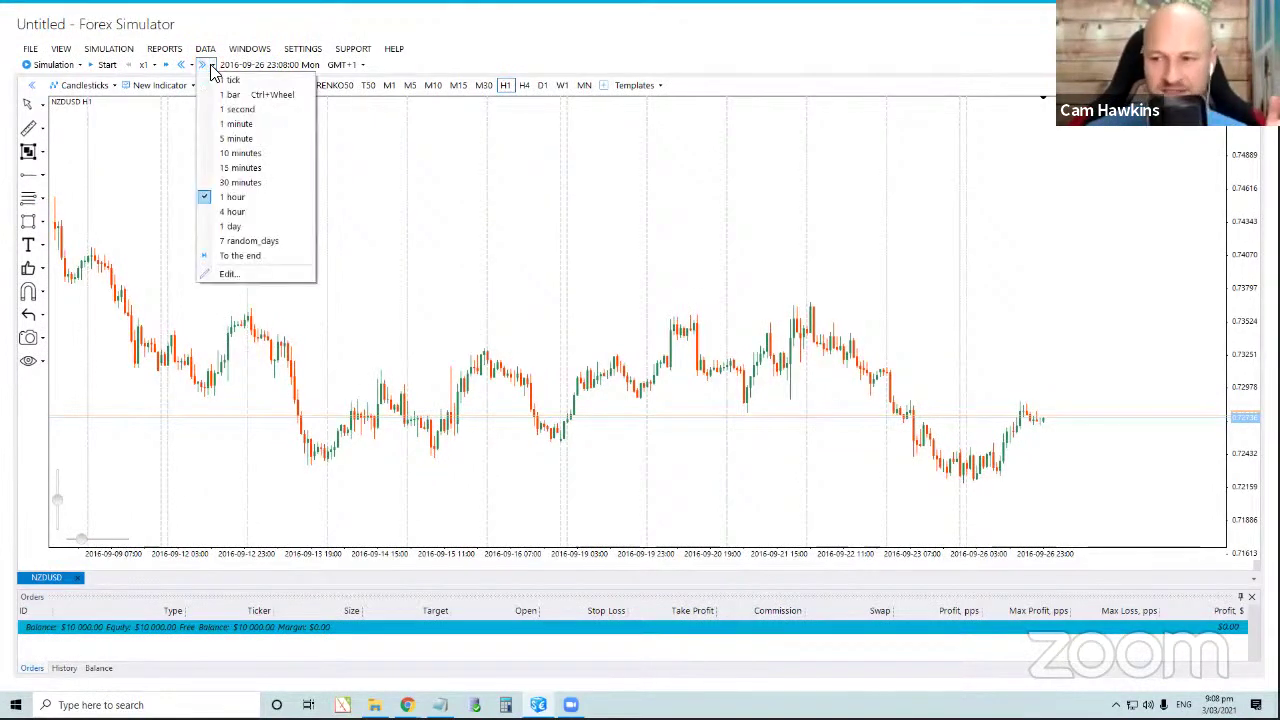
click(241, 167)
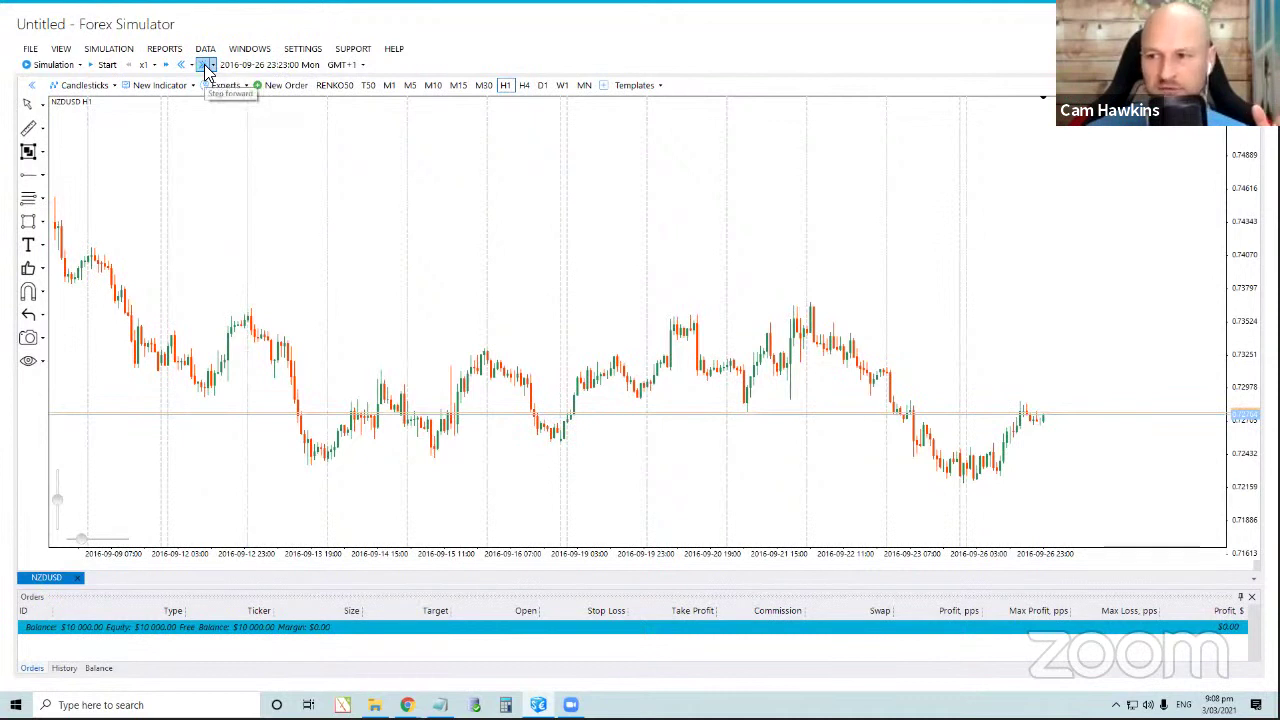
click(204, 66)
click(204, 66)
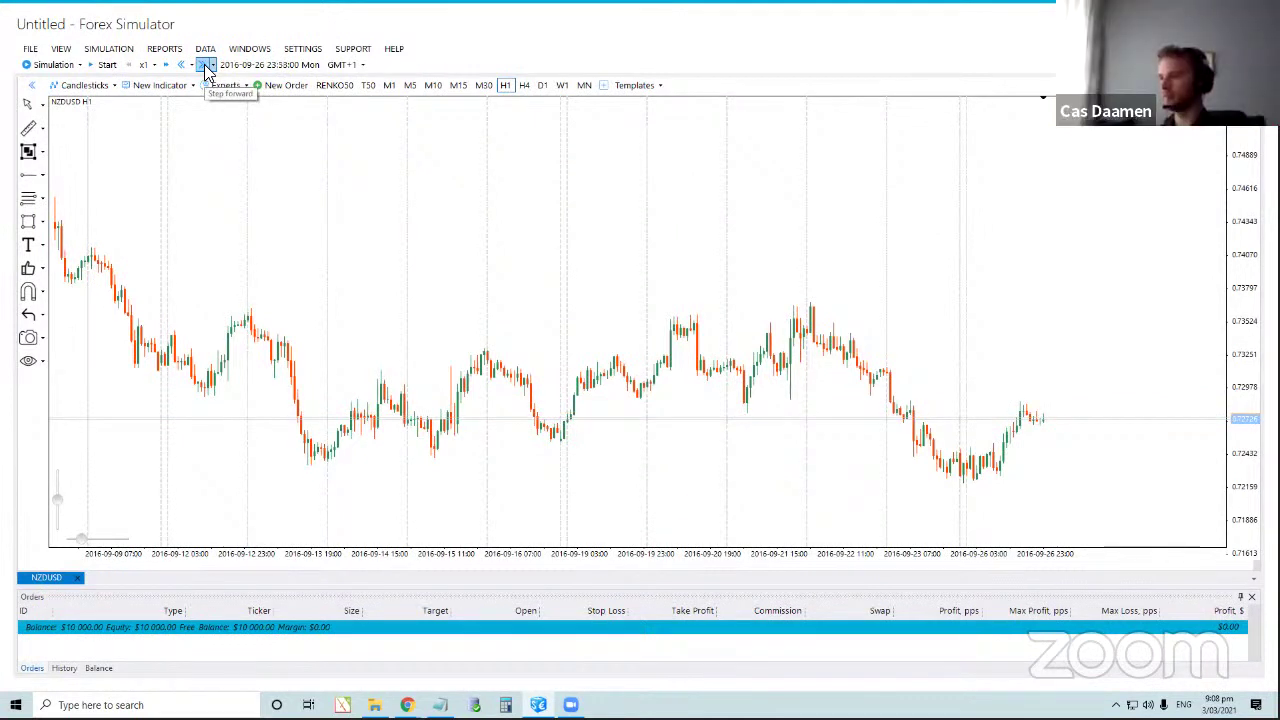
click(210, 65)
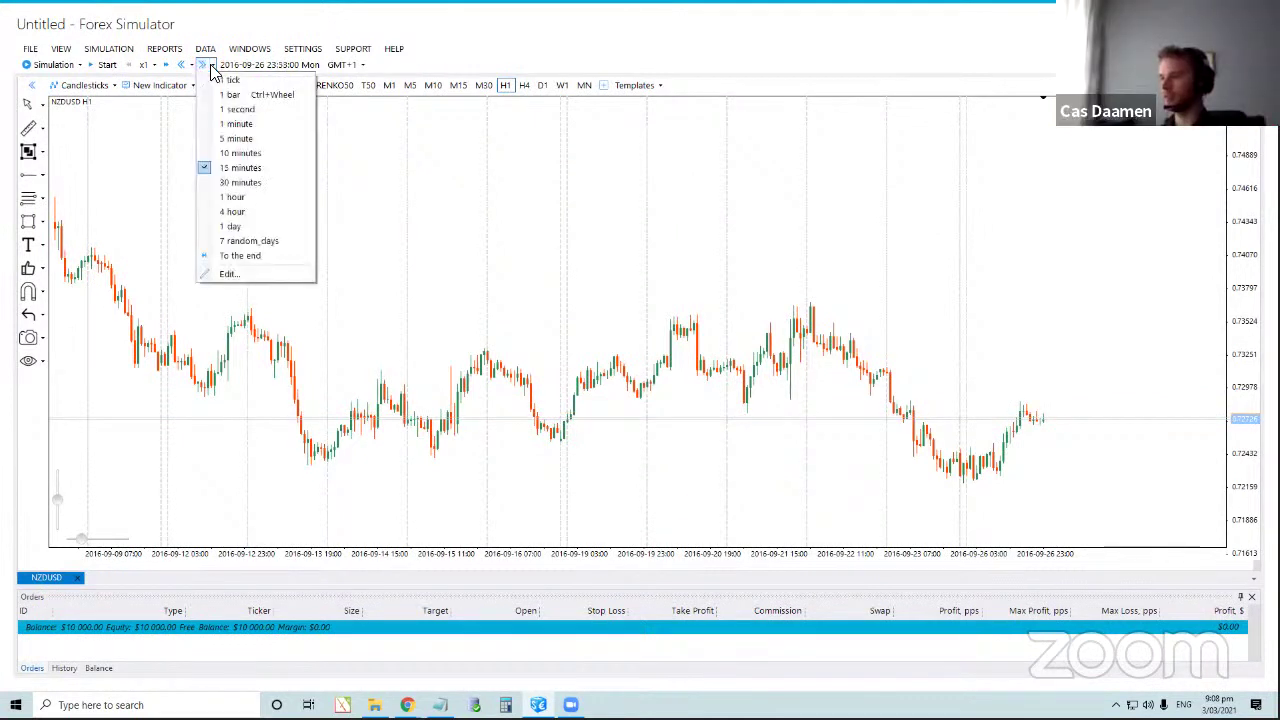
click(238, 123)
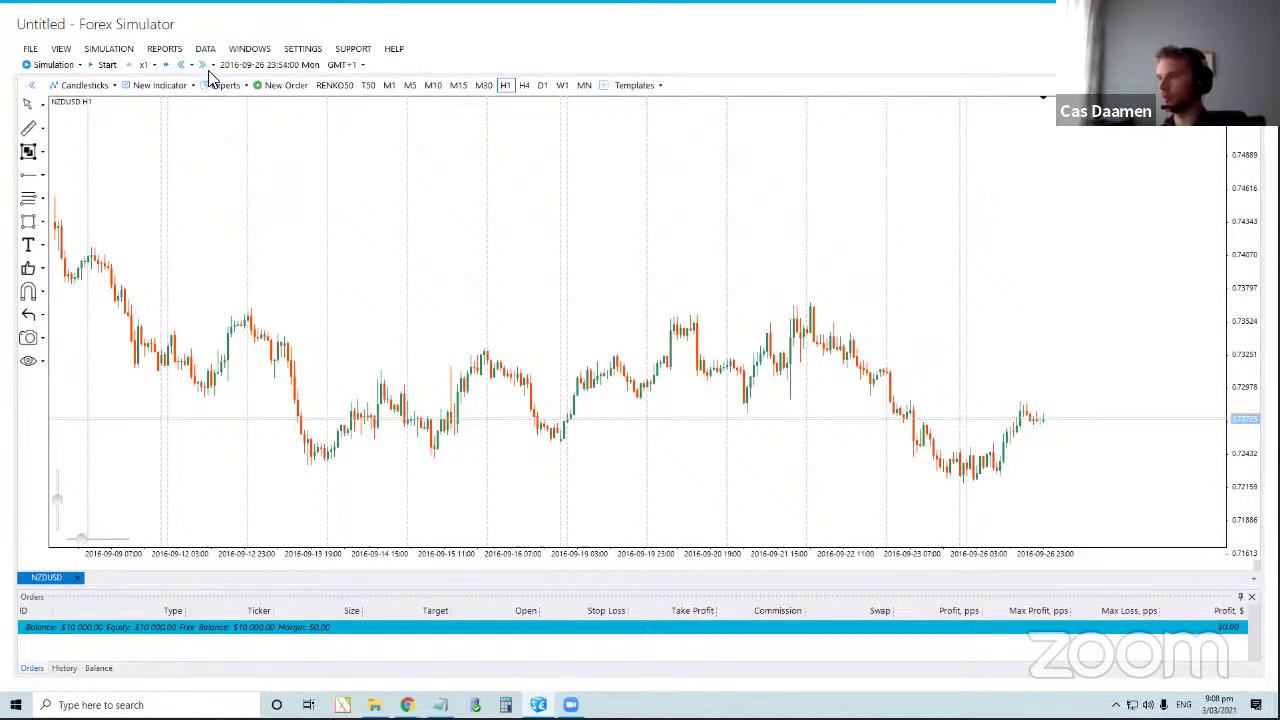
click(205, 66)
click(205, 66)
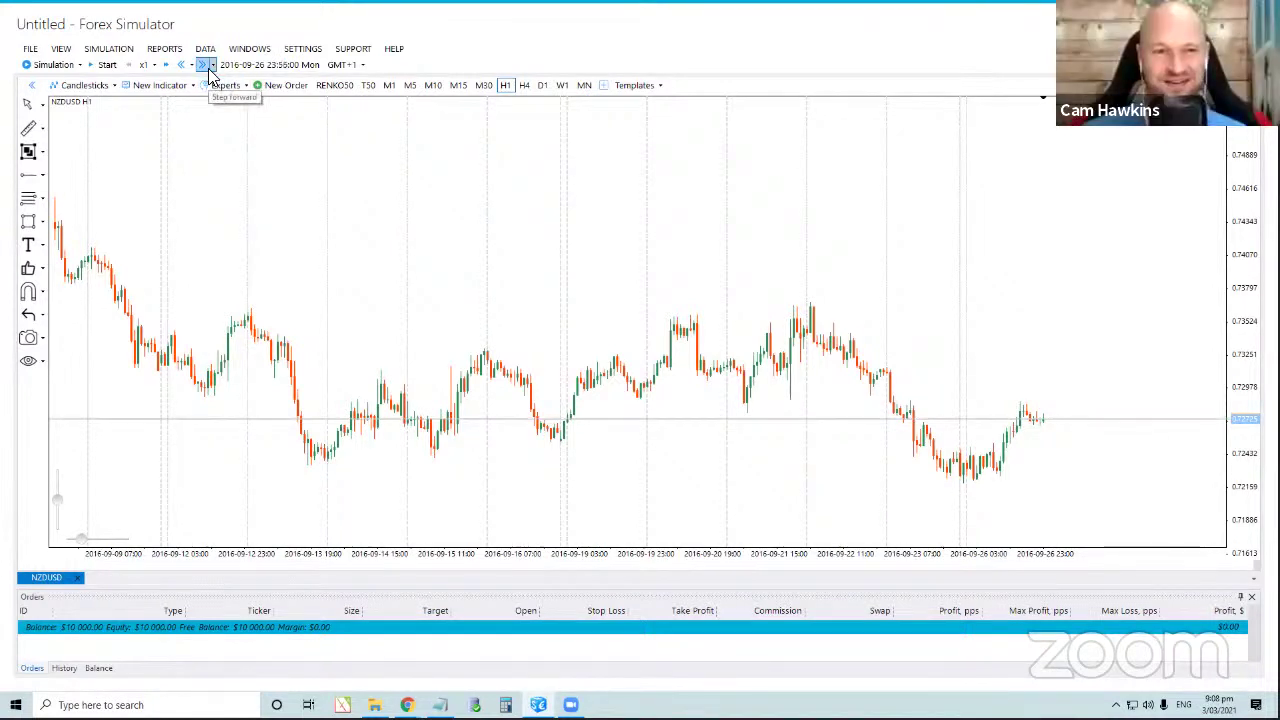
click(205, 66)
click(205, 66)
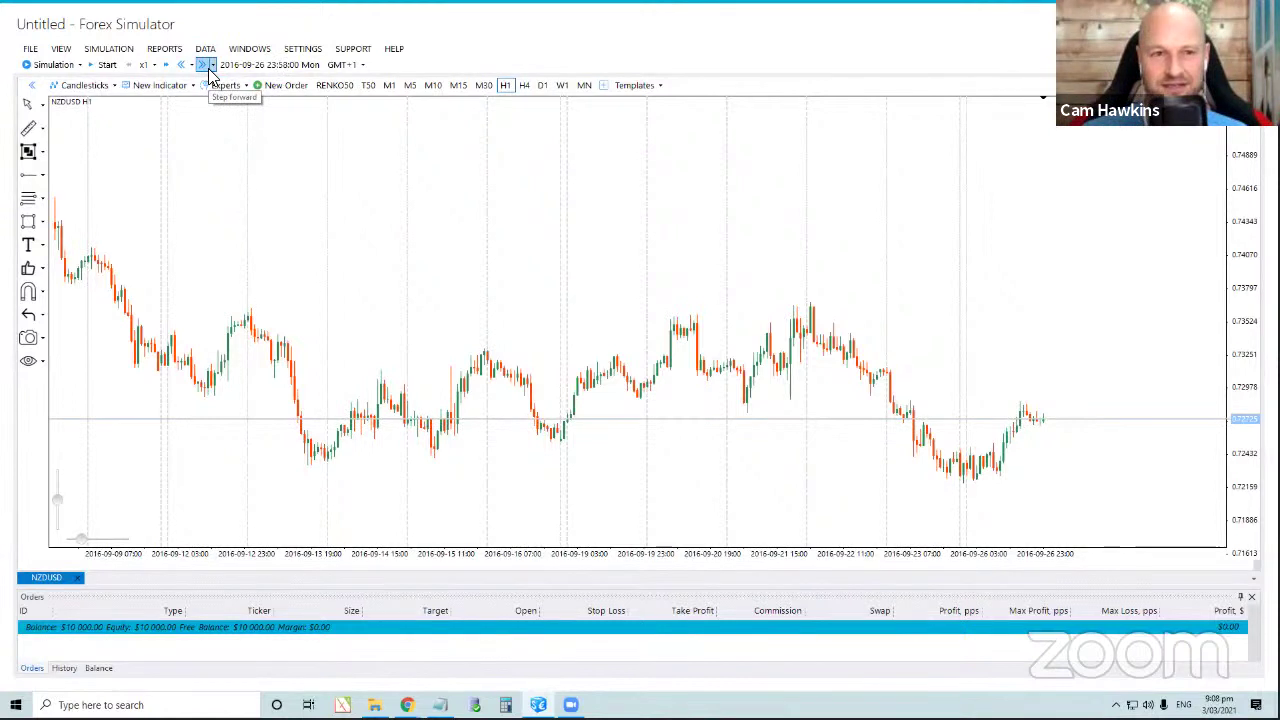
click(206, 67)
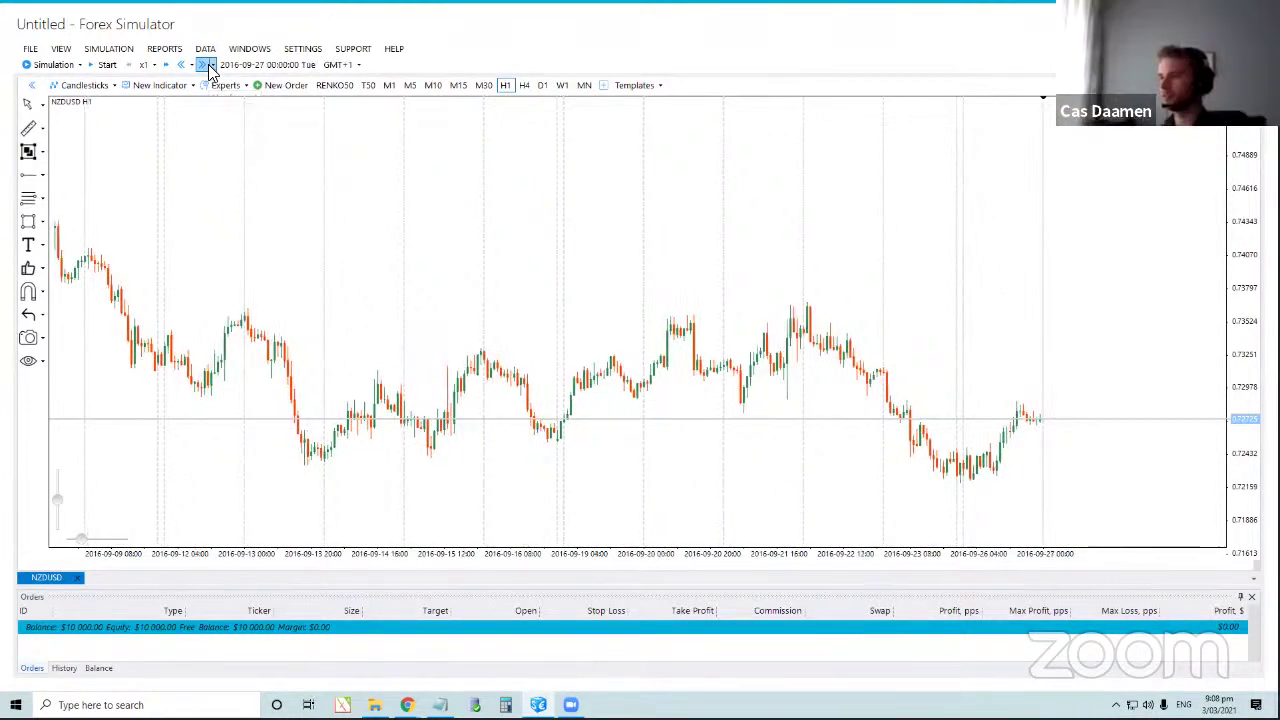
click(213, 65)
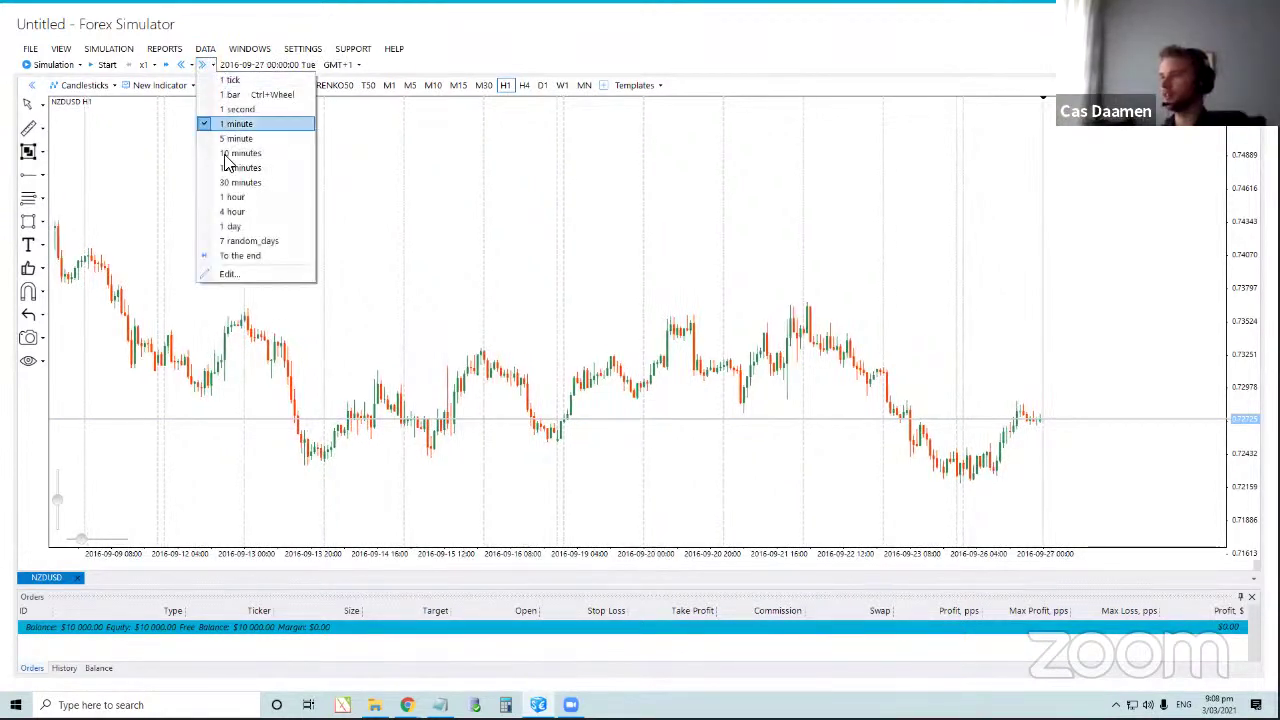
click(250, 227)
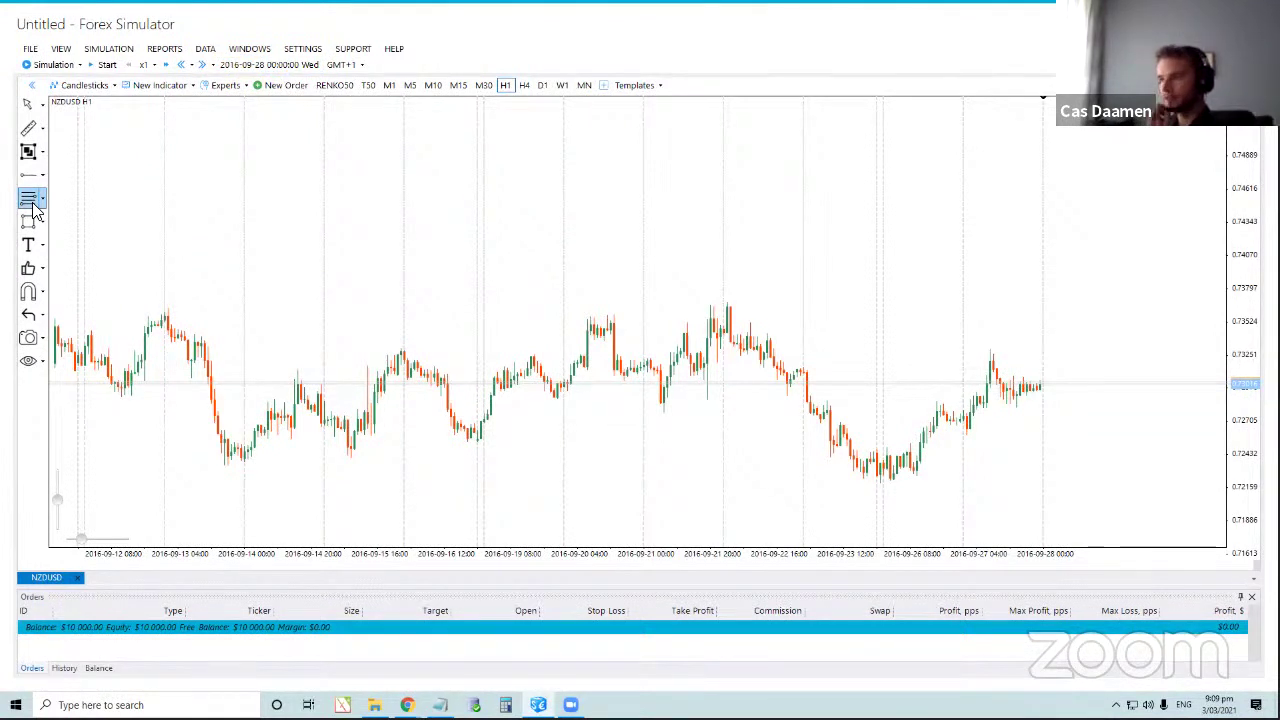
click(542, 85)
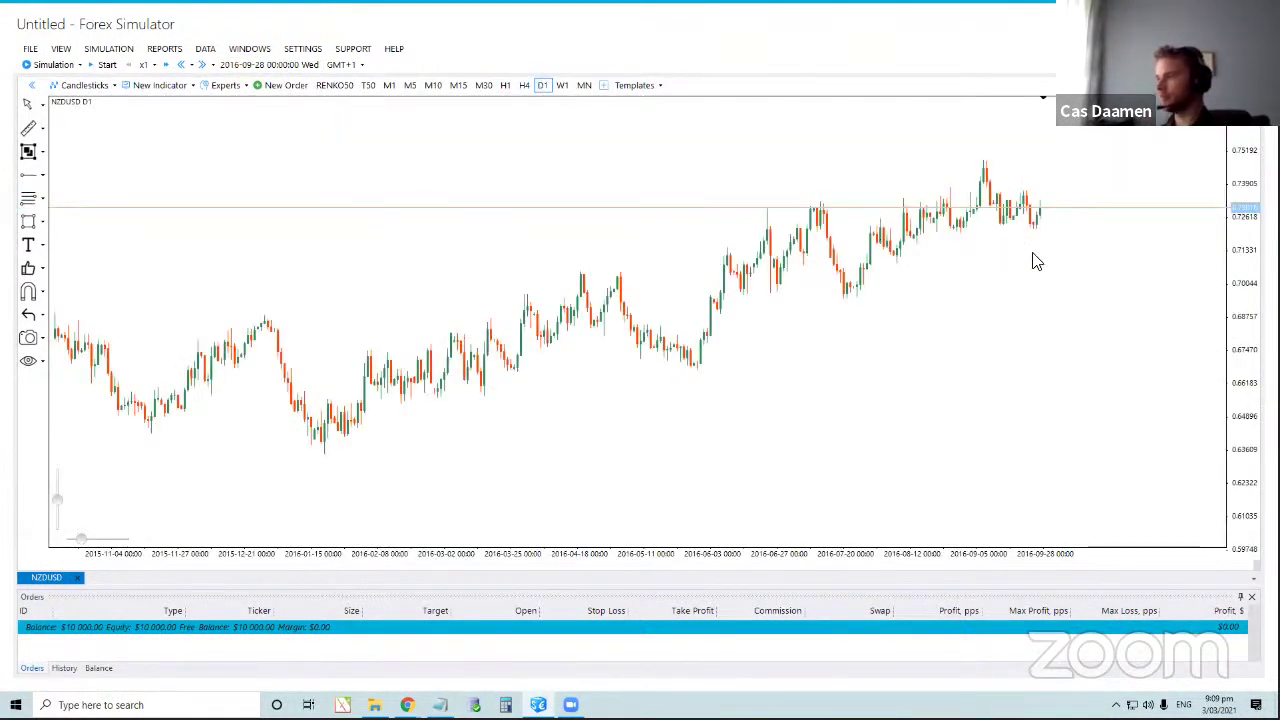
drag(1037, 262, 957, 255)
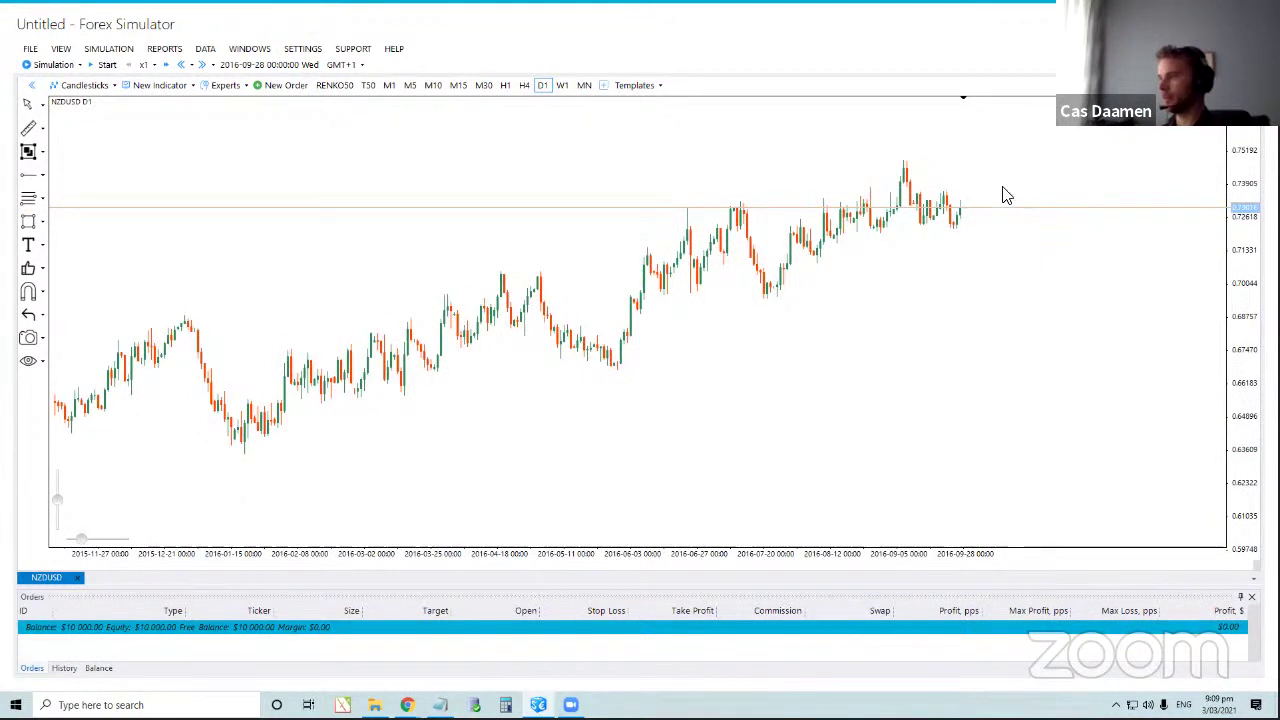
click(202, 66)
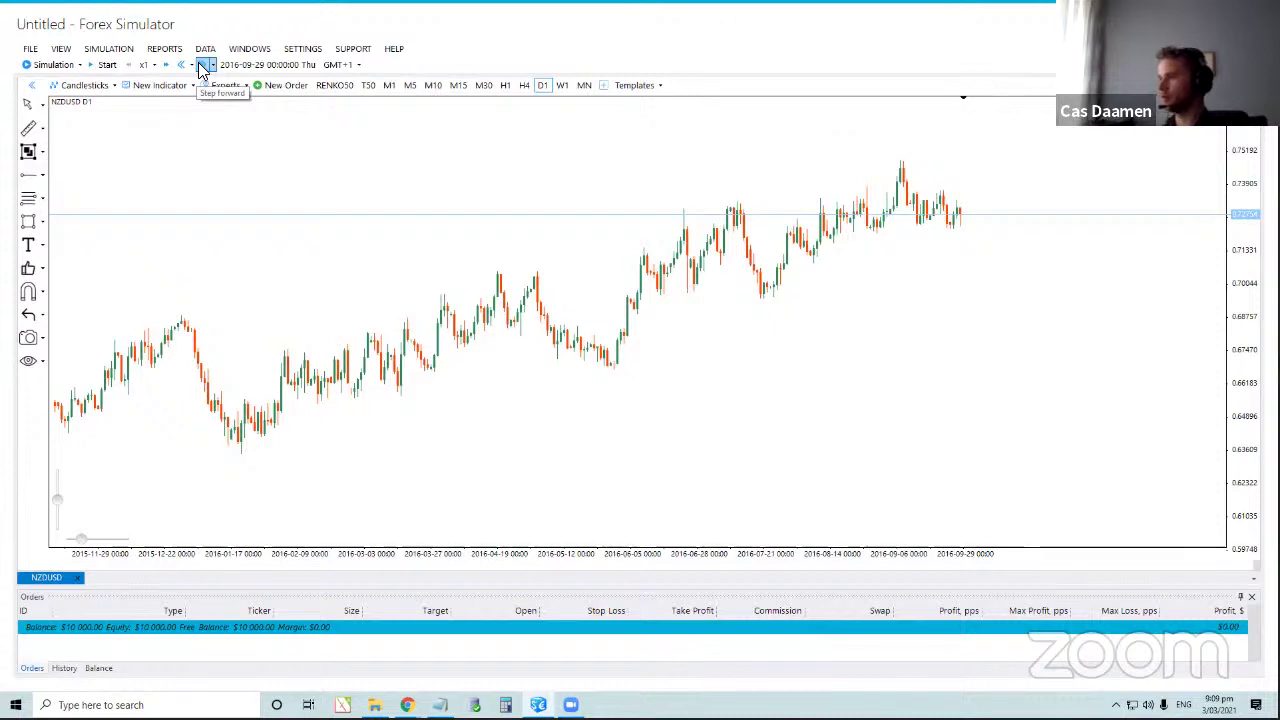
click(202, 66)
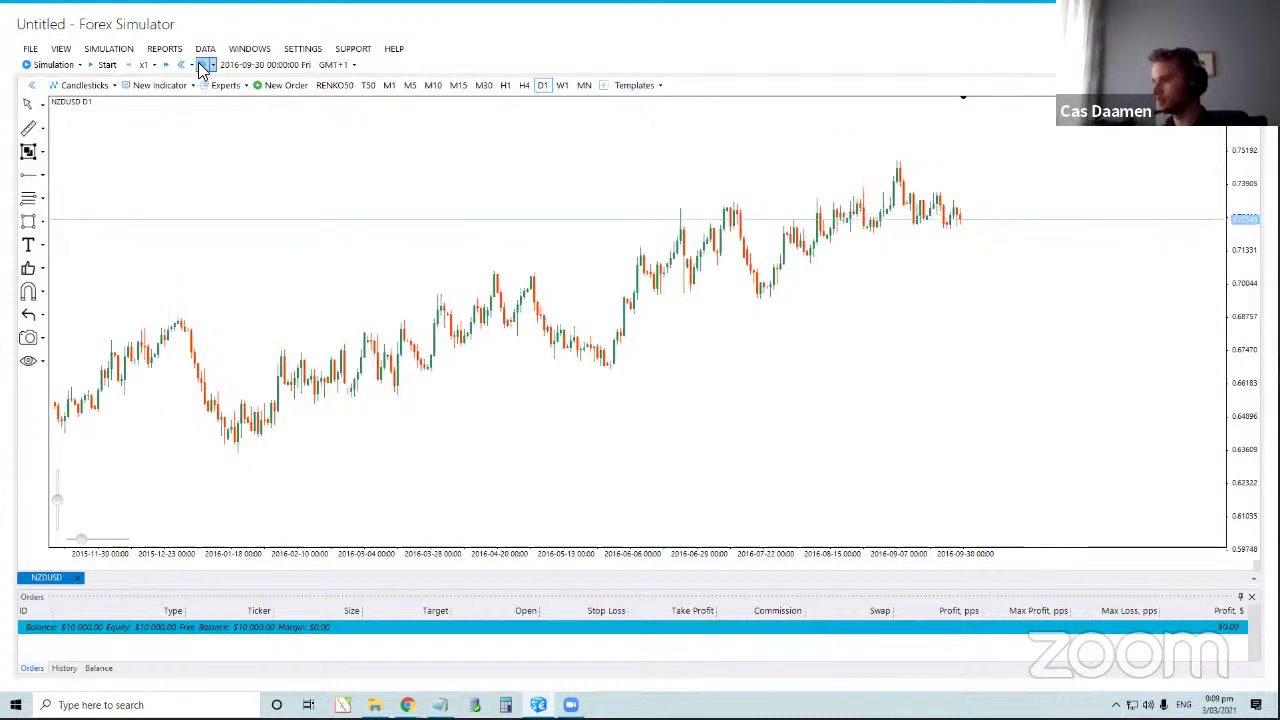
click(202, 66)
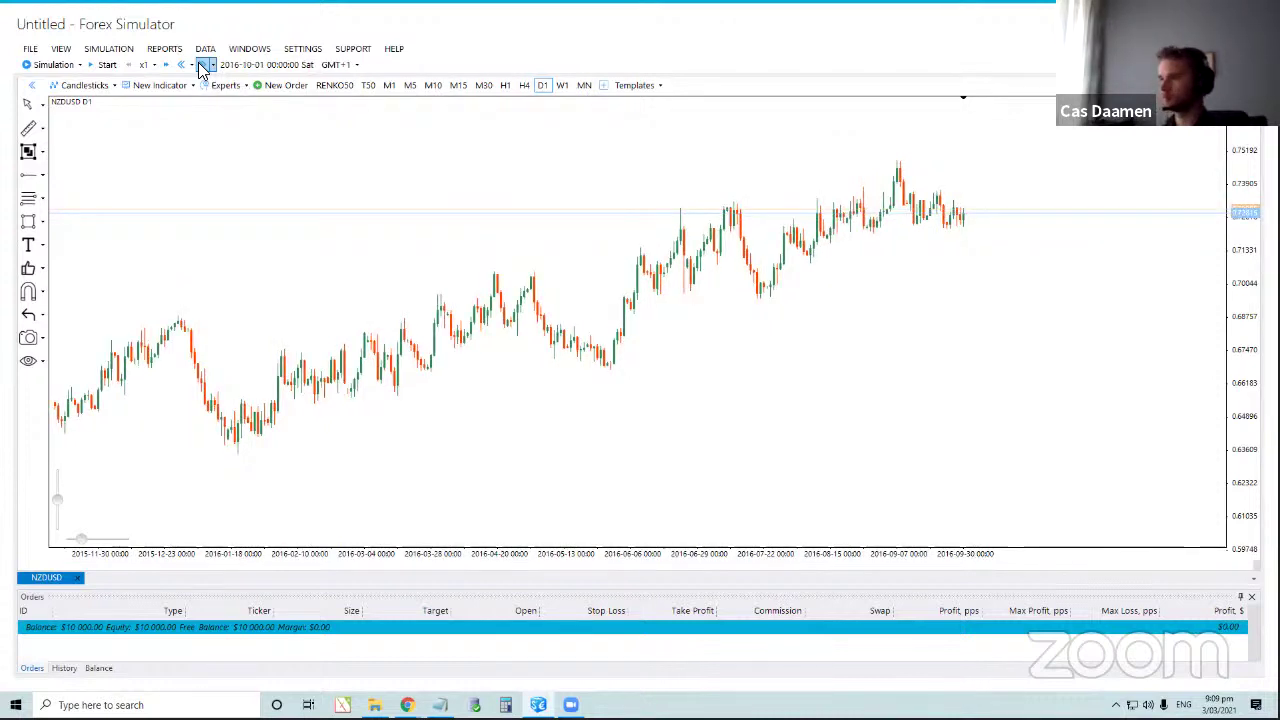
click(202, 66)
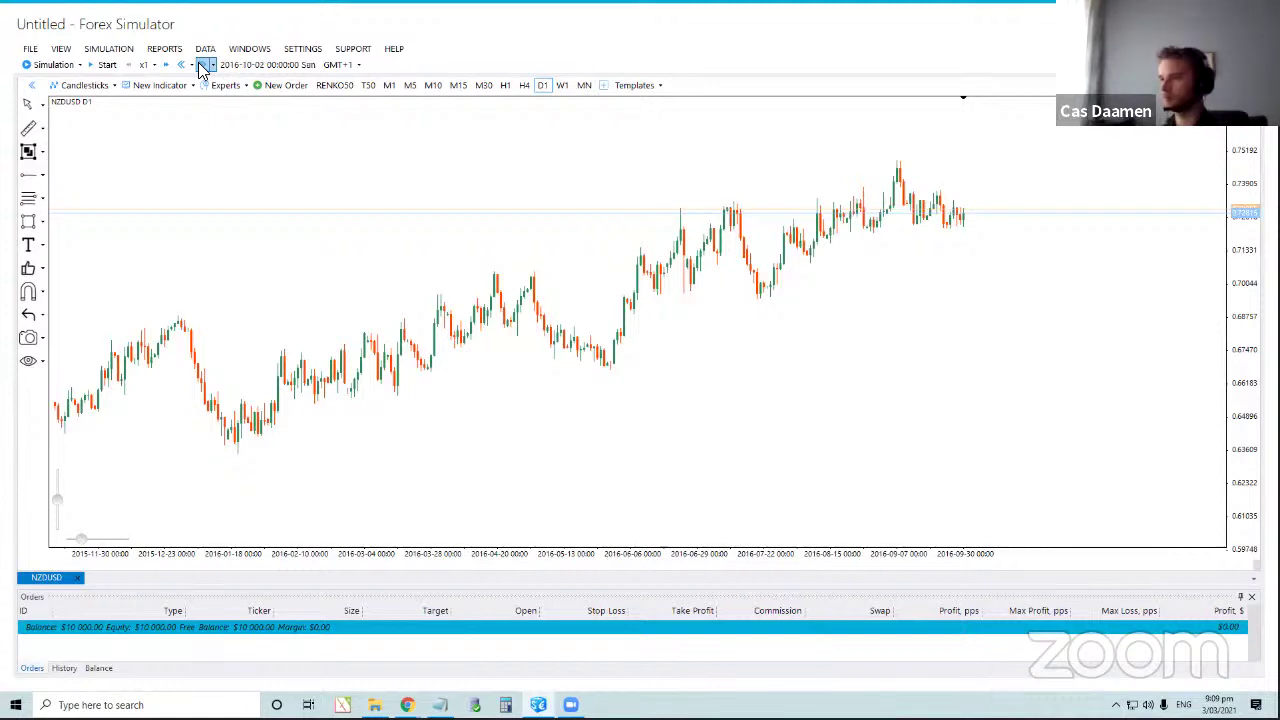
click(202, 66)
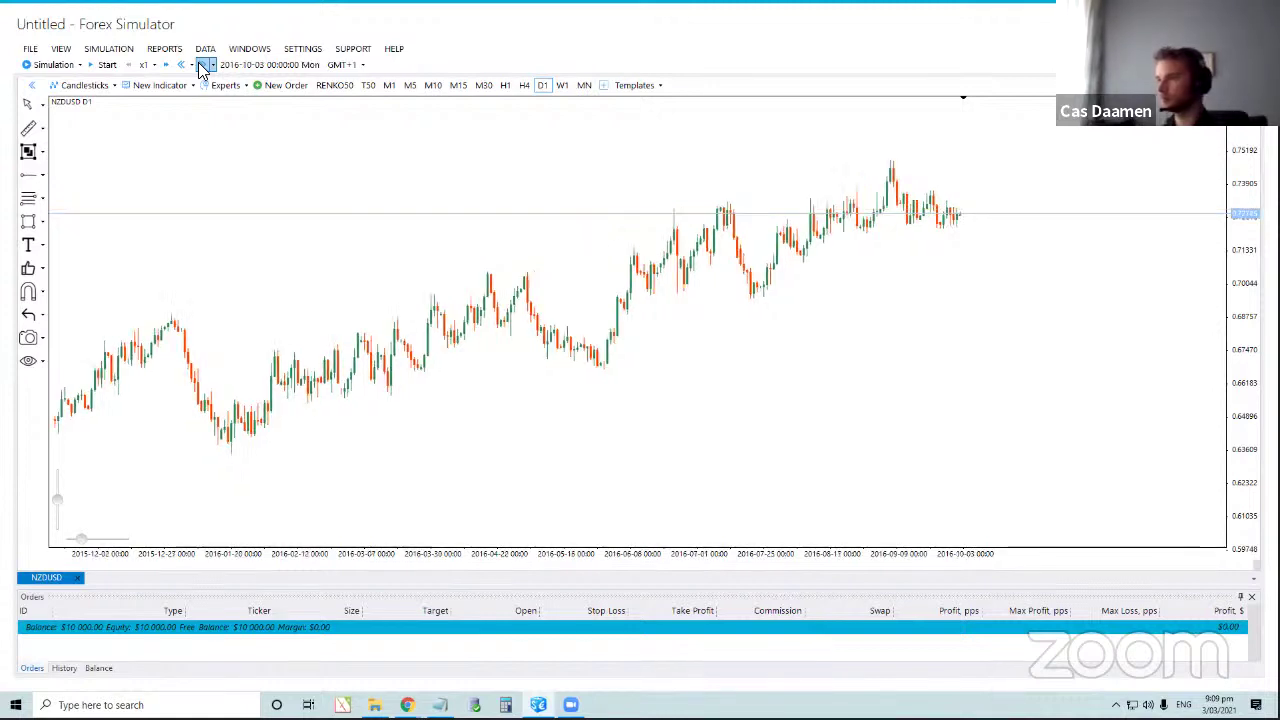
click(201, 66)
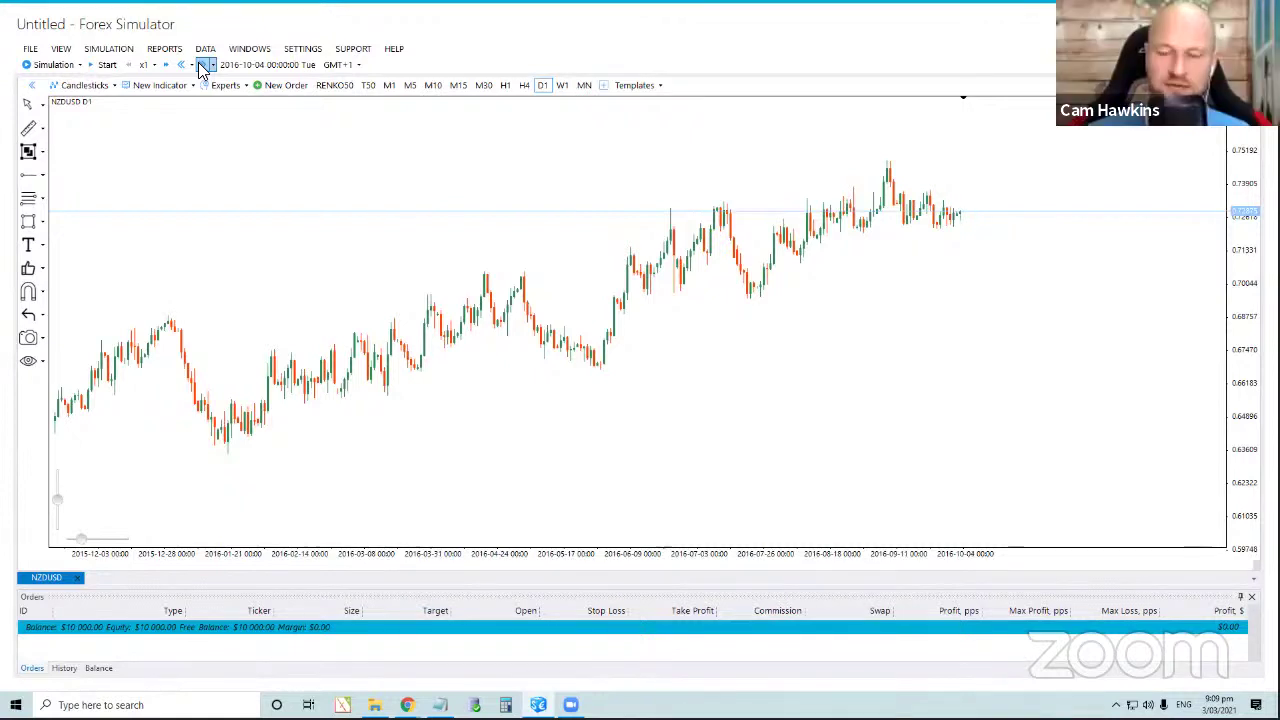
Draw a horizontal line at about 0.7305 on the daily chart, just above the latest candles.
drag(55, 506, 57, 493)
drag(903, 280, 766, 277)
drag(86, 530, 92, 541)
drag(643, 257, 646, 349)
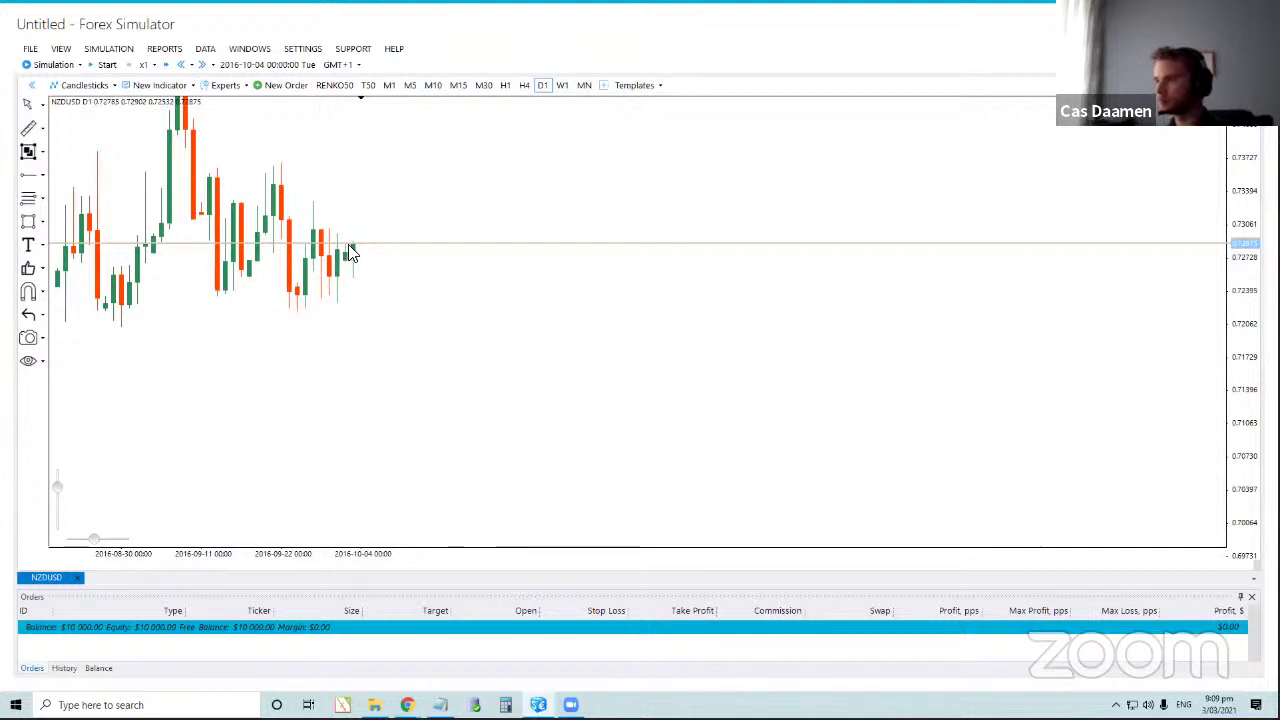
scroll(300, 280, up, 3)
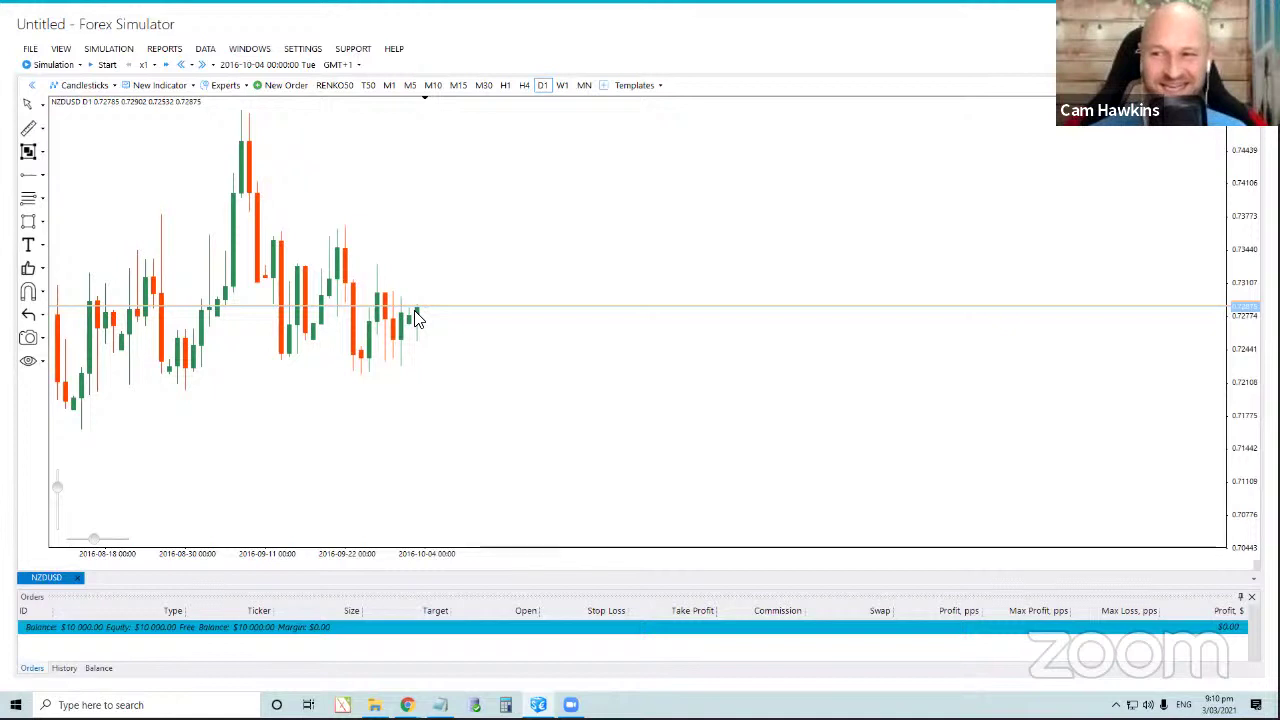
click(40, 175)
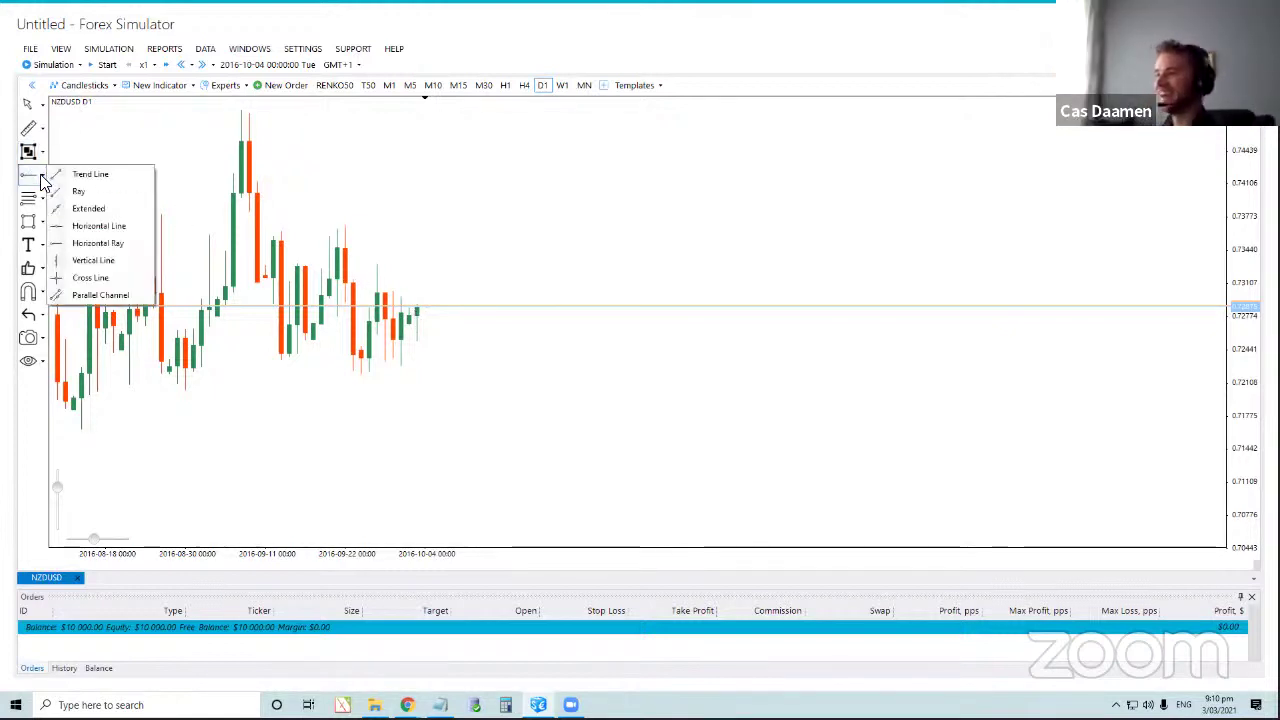
click(92, 226)
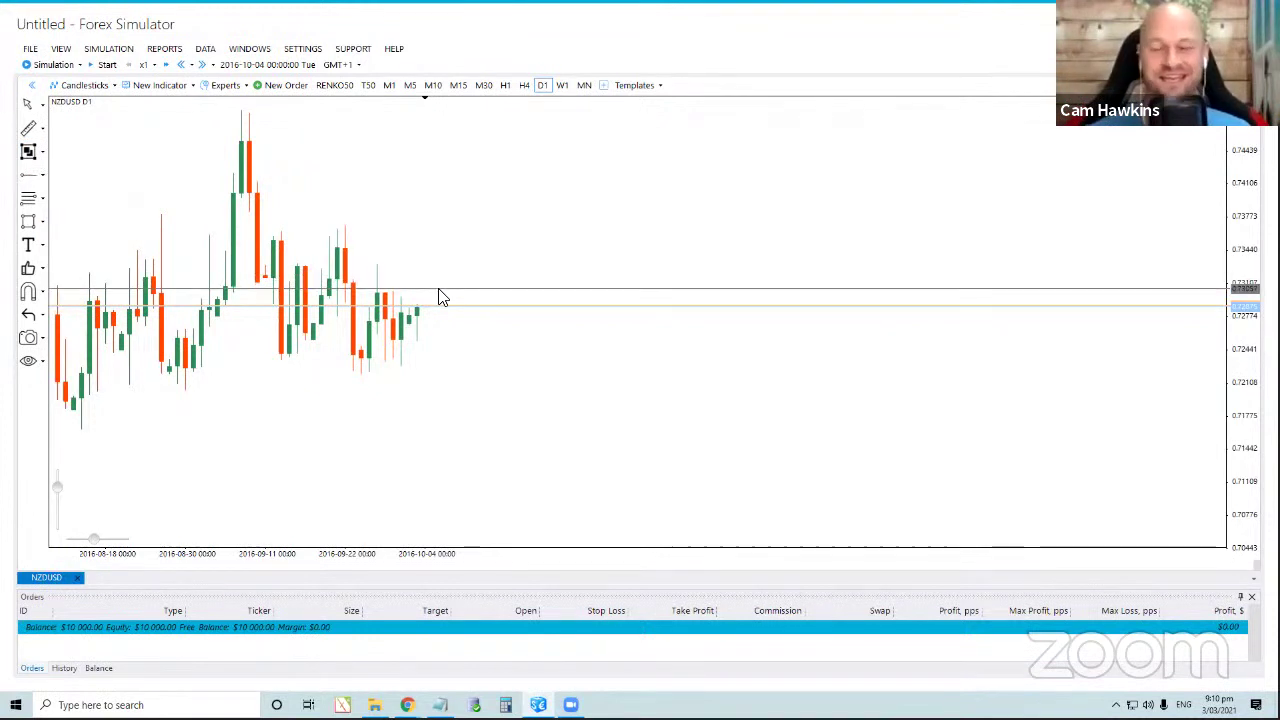
click(438, 289)
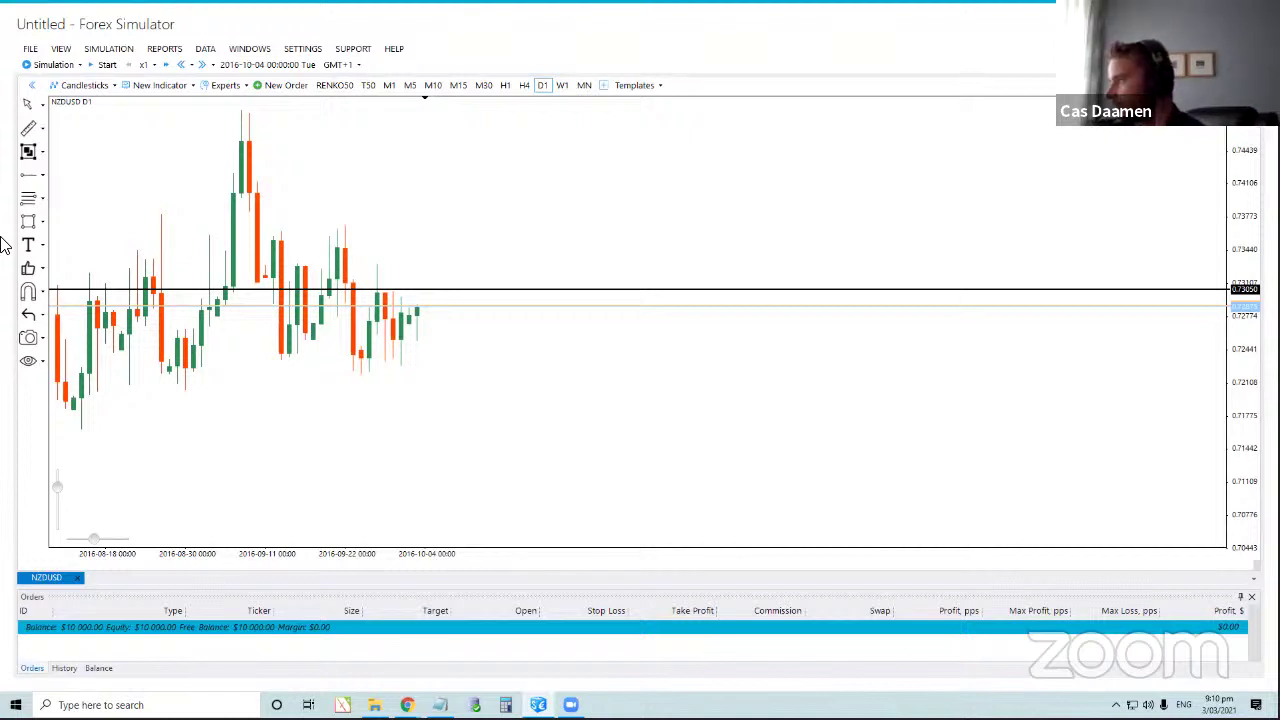
Raise the horizontal line above the latest daily candles to about 0.73157.
click(463, 293)
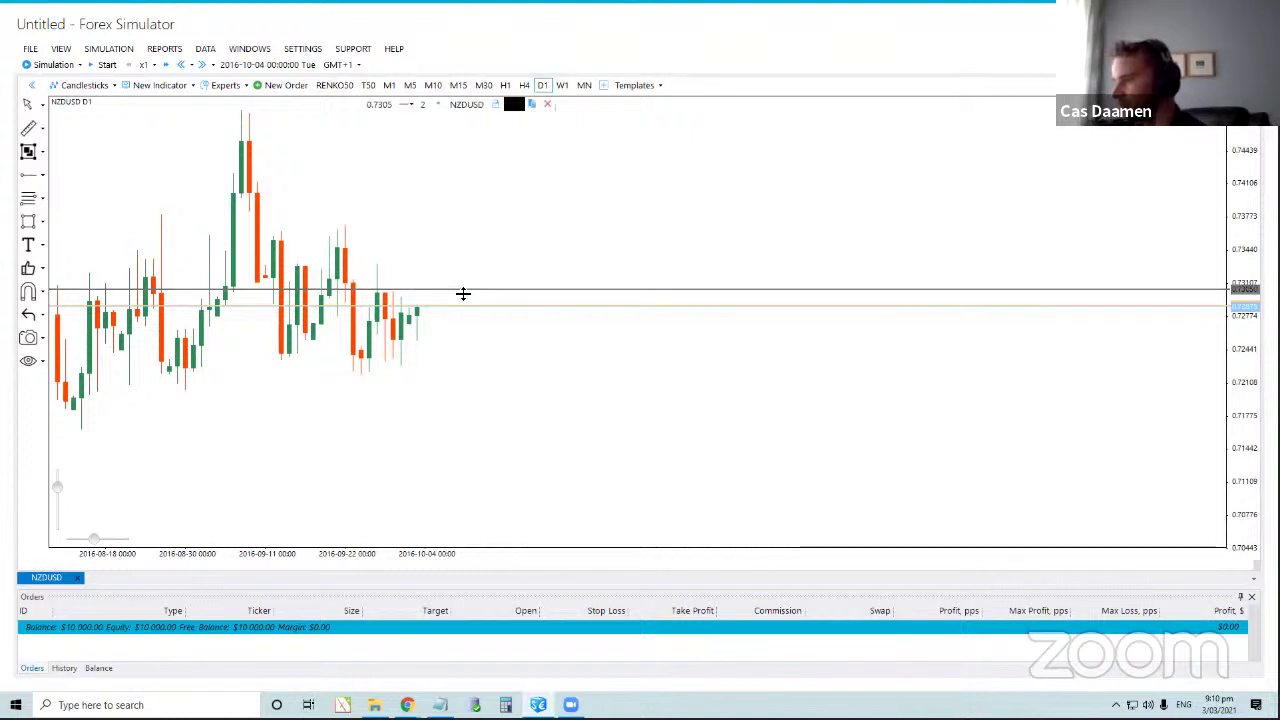
click(459, 297)
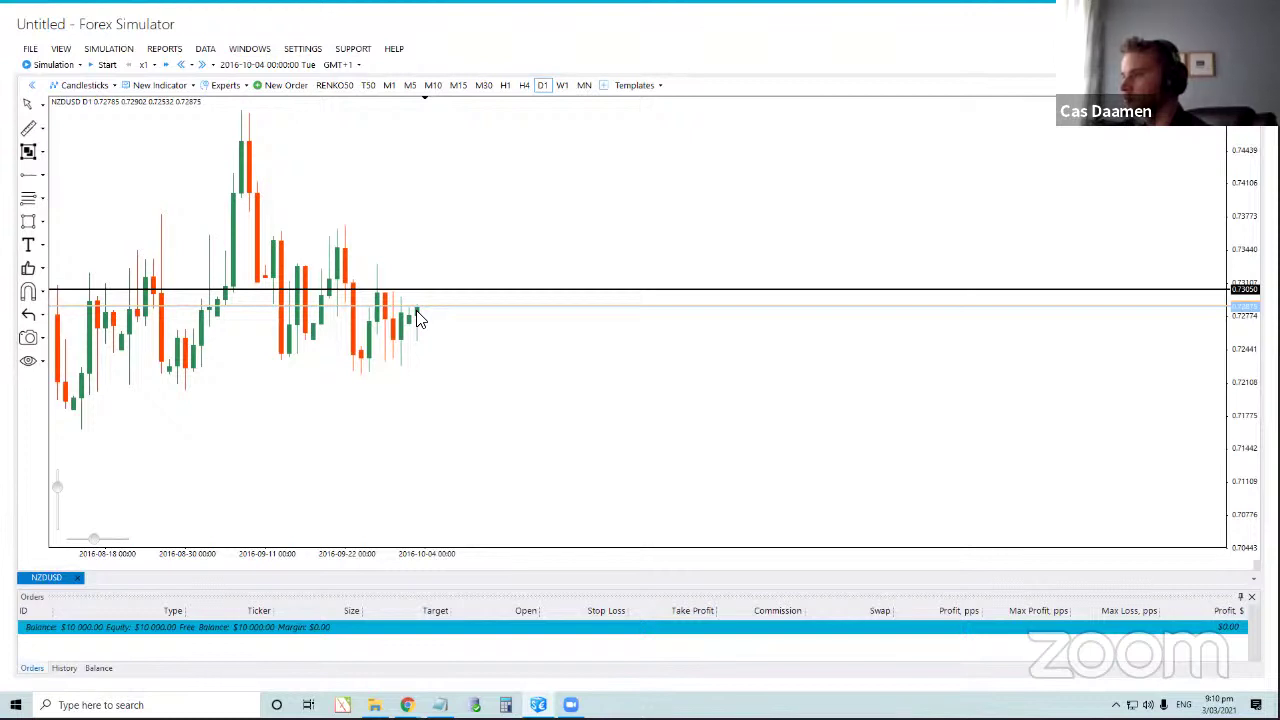
click(528, 291)
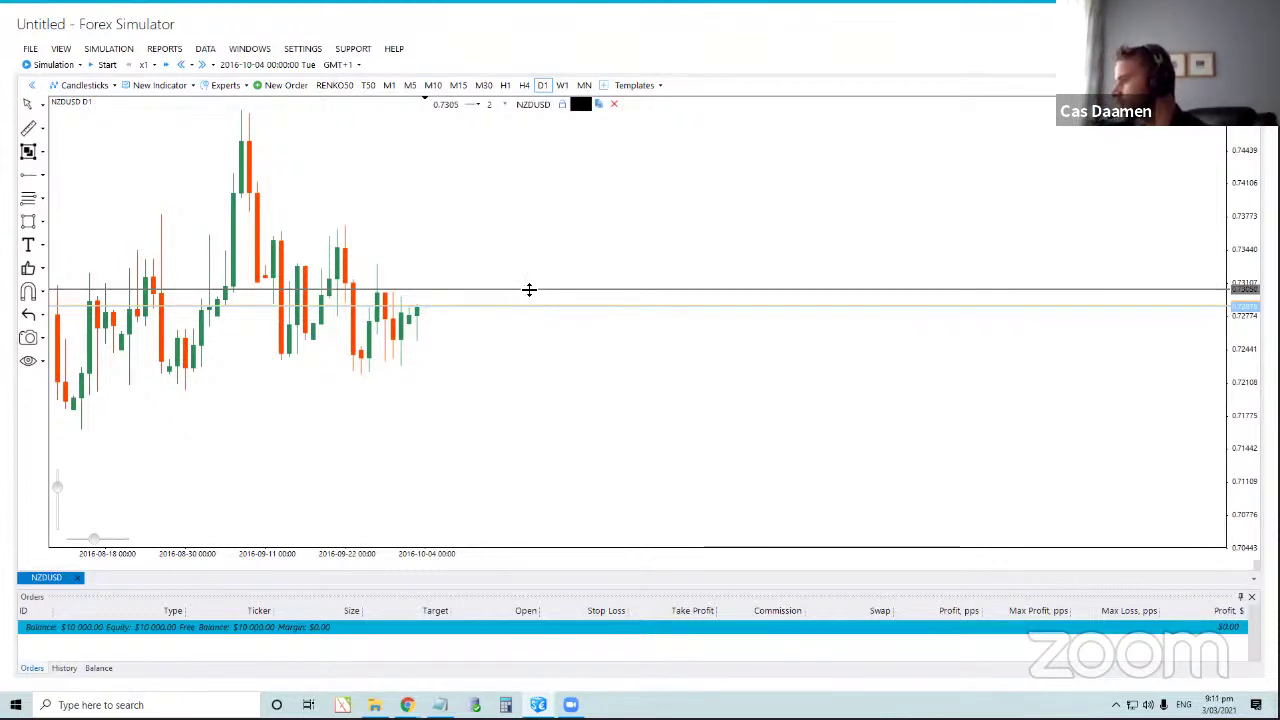
drag(529, 291, 527, 286)
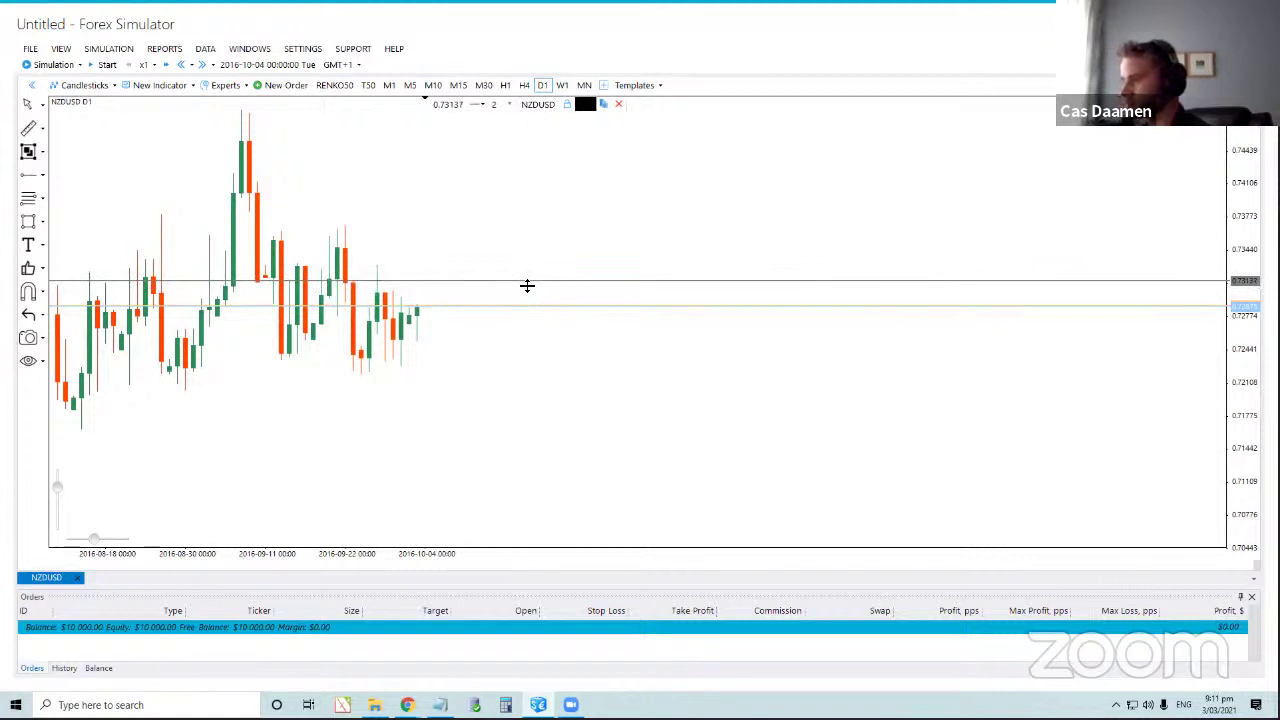
drag(527, 286, 524, 282)
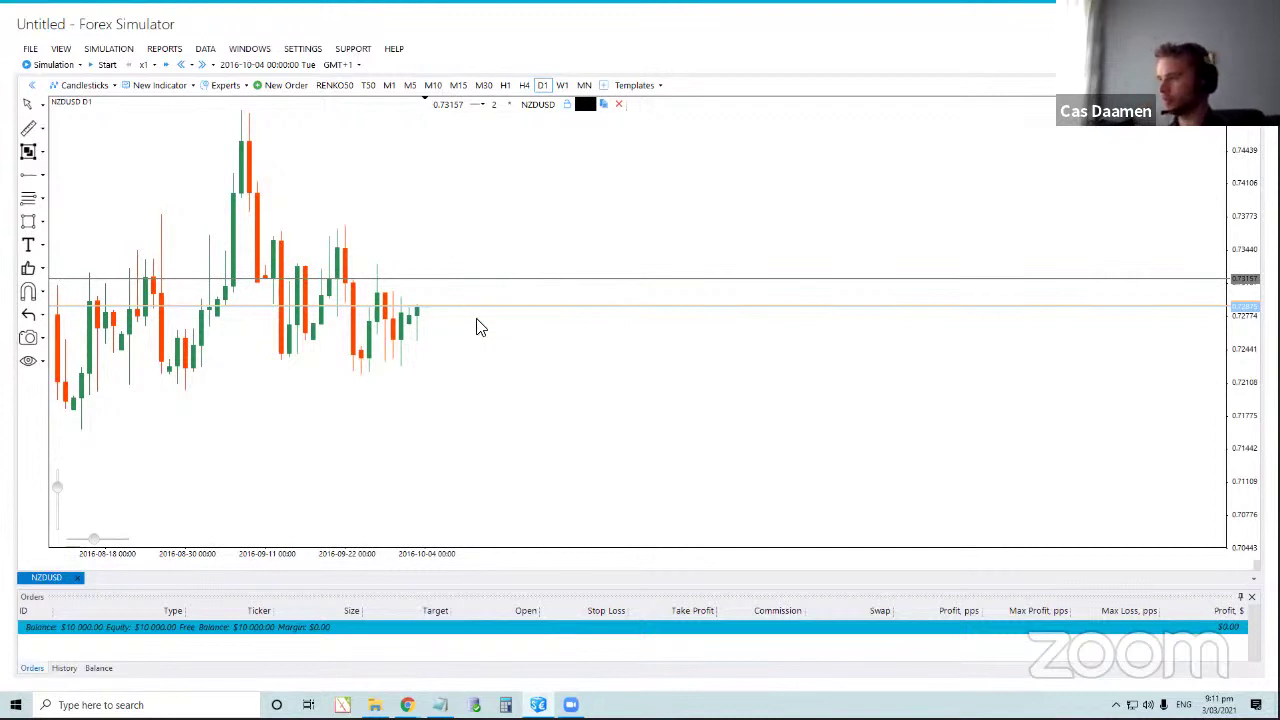
Switch the chart to H1 and examine the late-September to early-October price swings relative to the 0.73157 line.
click(505, 86)
click(390, 326)
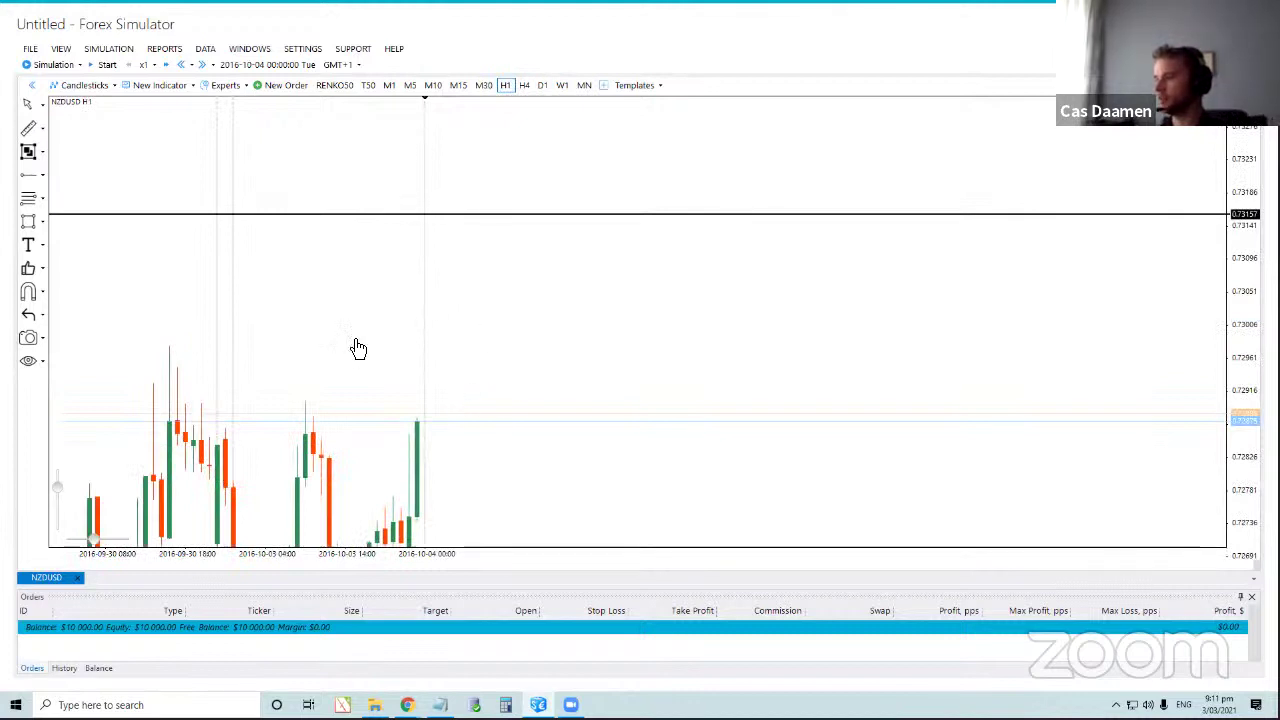
scroll(358, 348, up, 5)
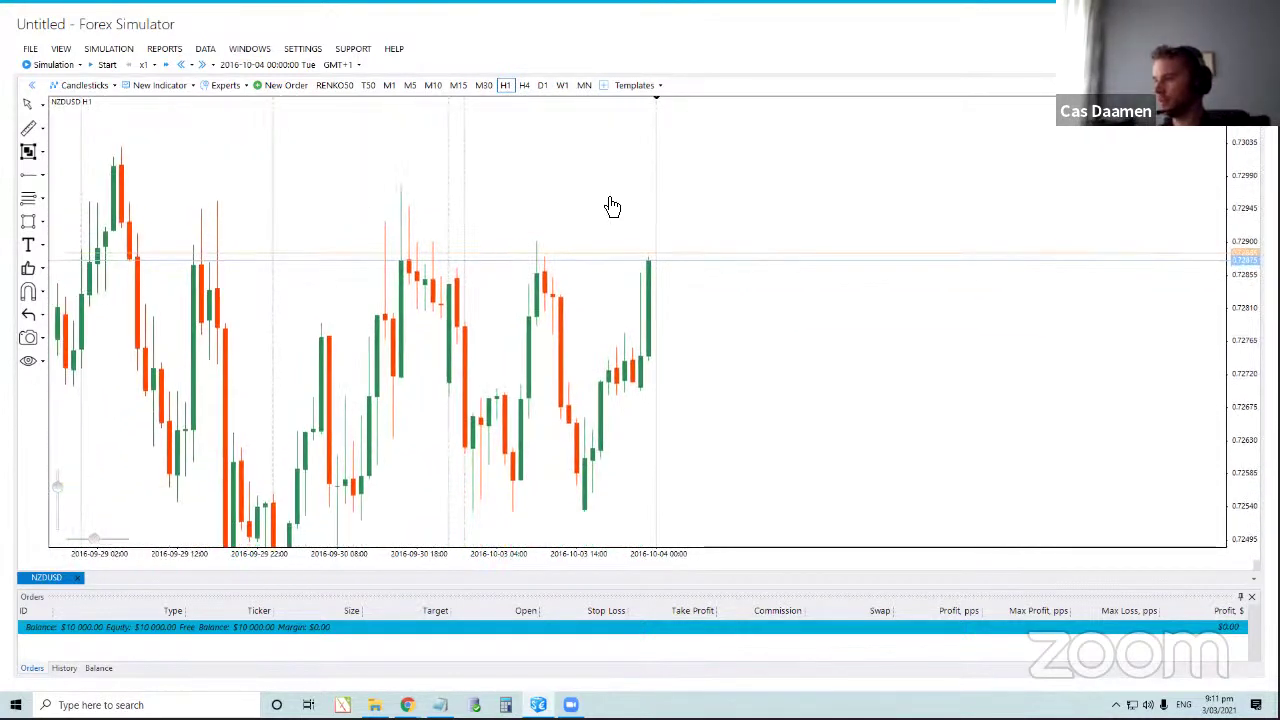
scroll(729, 194, up, 4)
scroll(606, 310, down, 1)
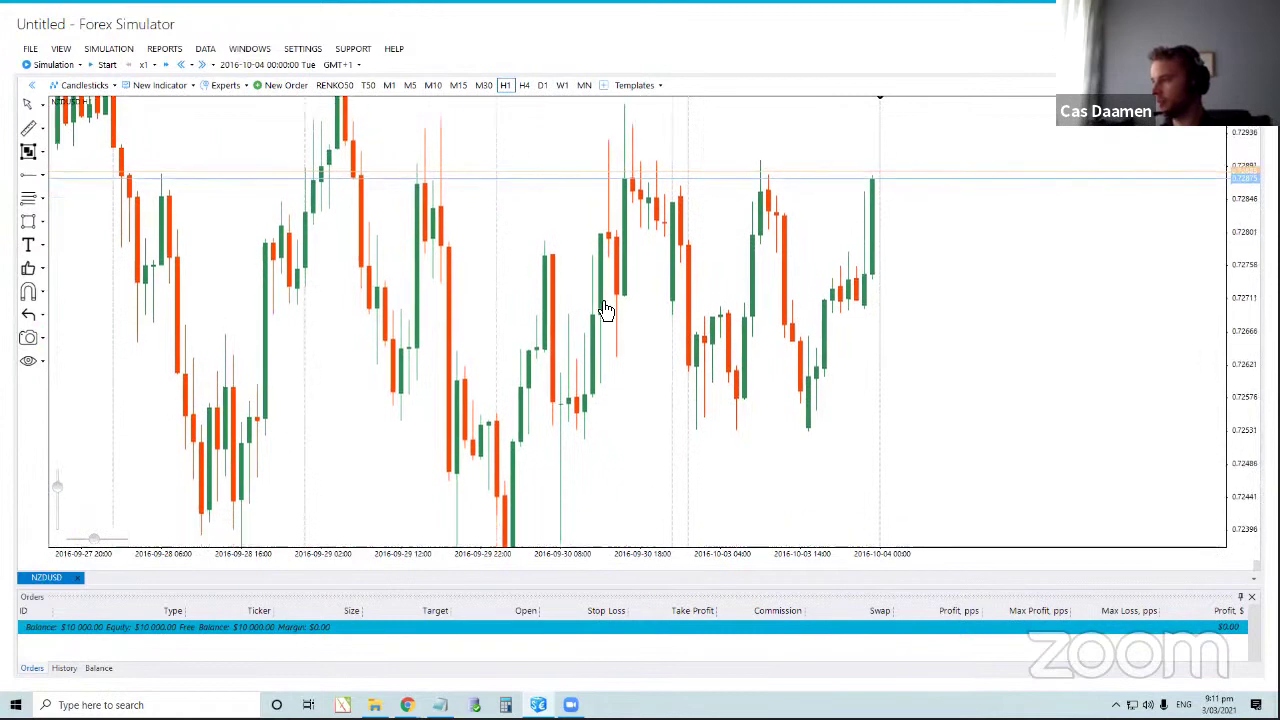
drag(606, 310, 434, 283)
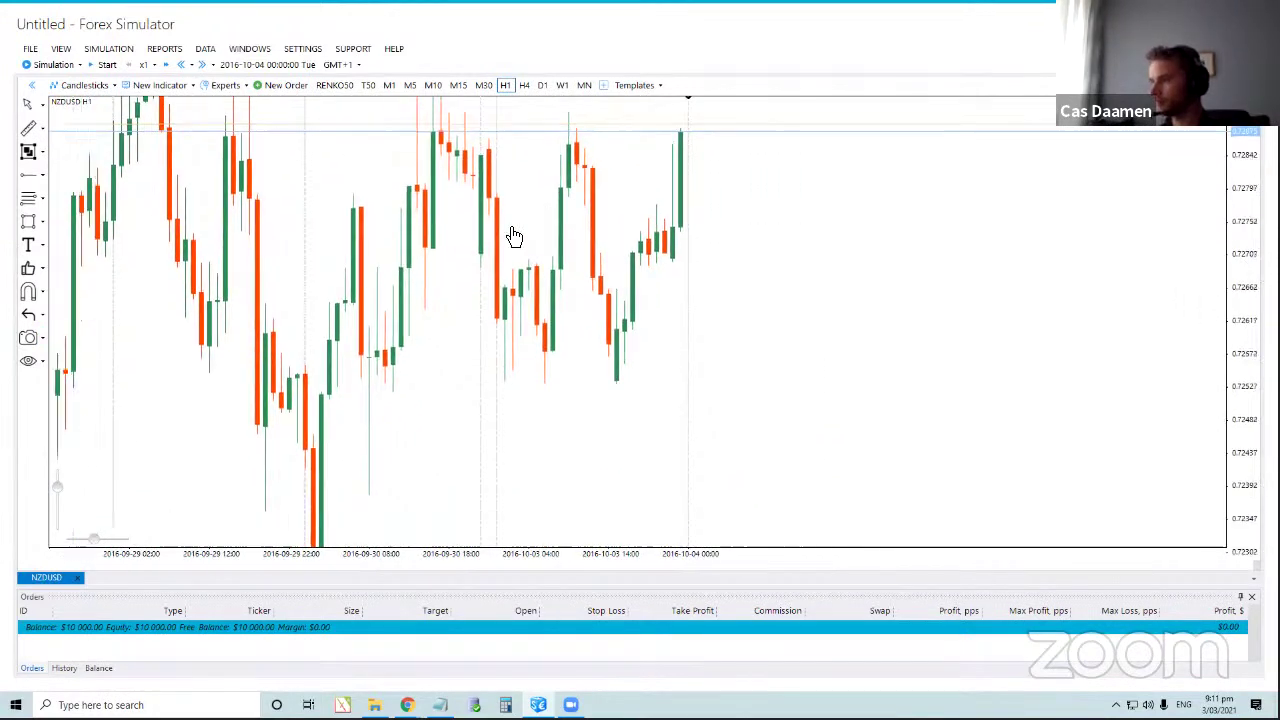
scroll(530, 225, up, 3)
scroll(508, 402, down, 1)
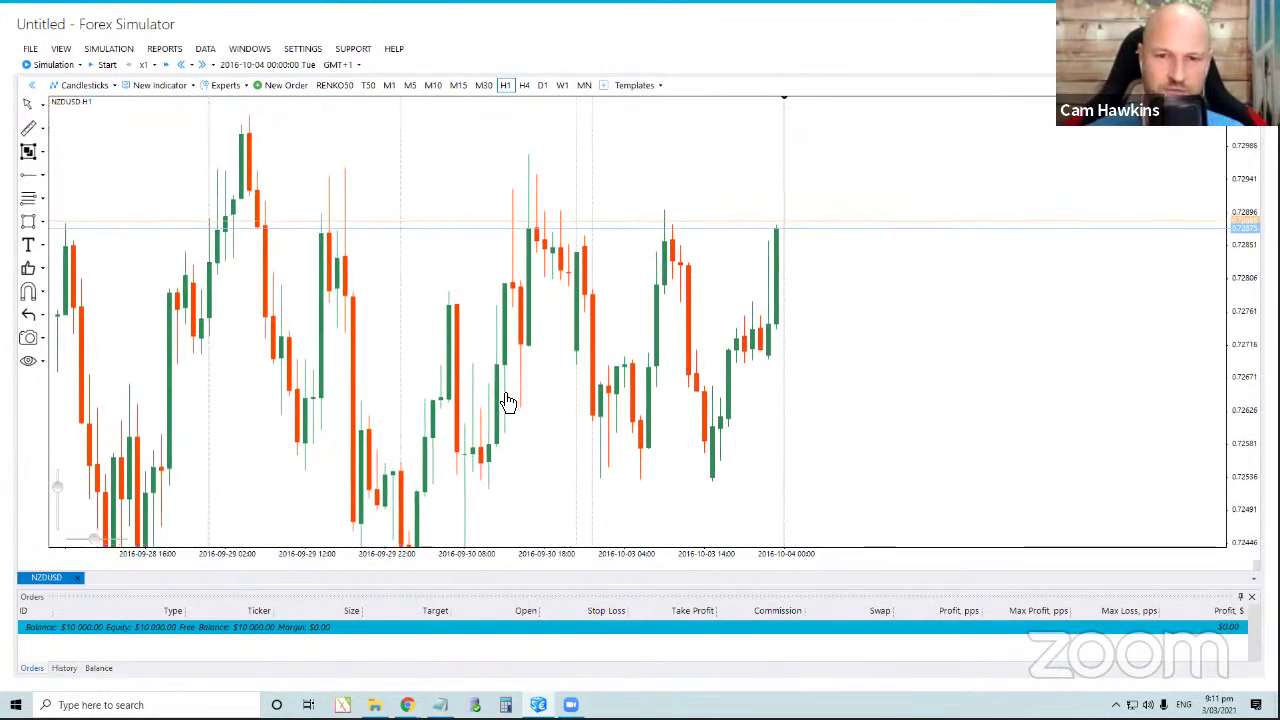
scroll(508, 402, down, 3)
drag(585, 223, 644, 251)
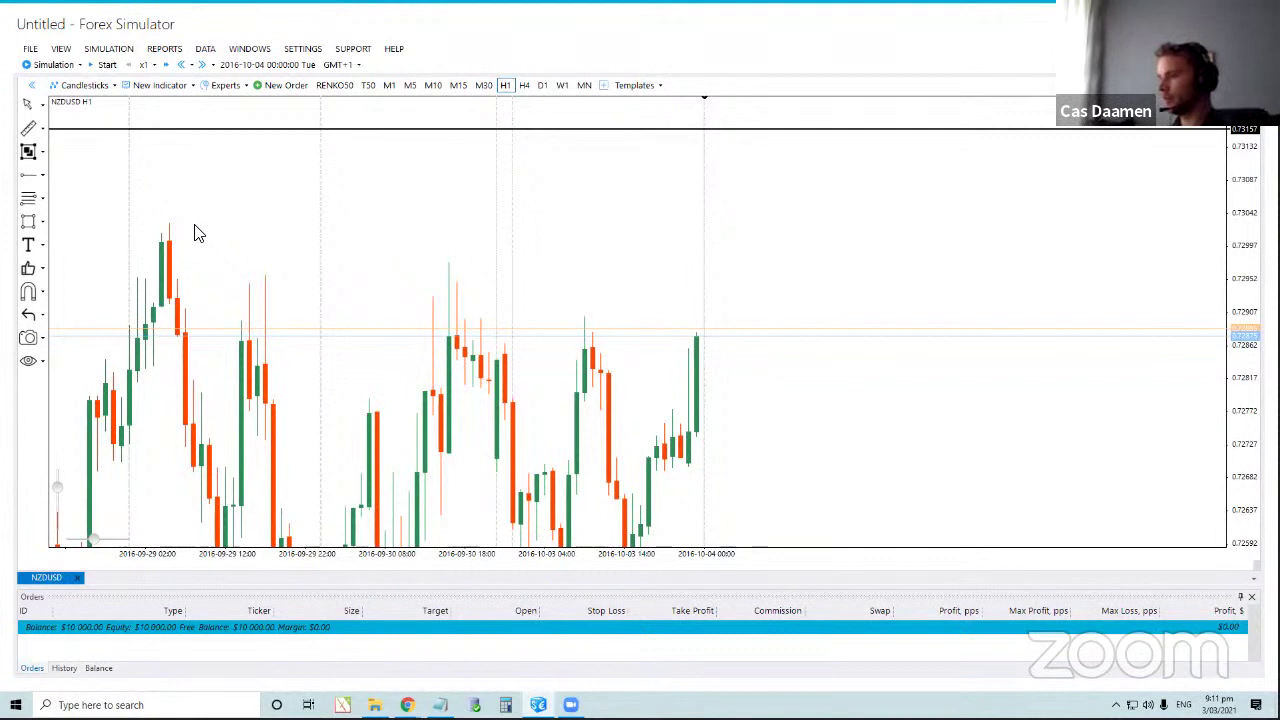
drag(197, 233, 714, 216)
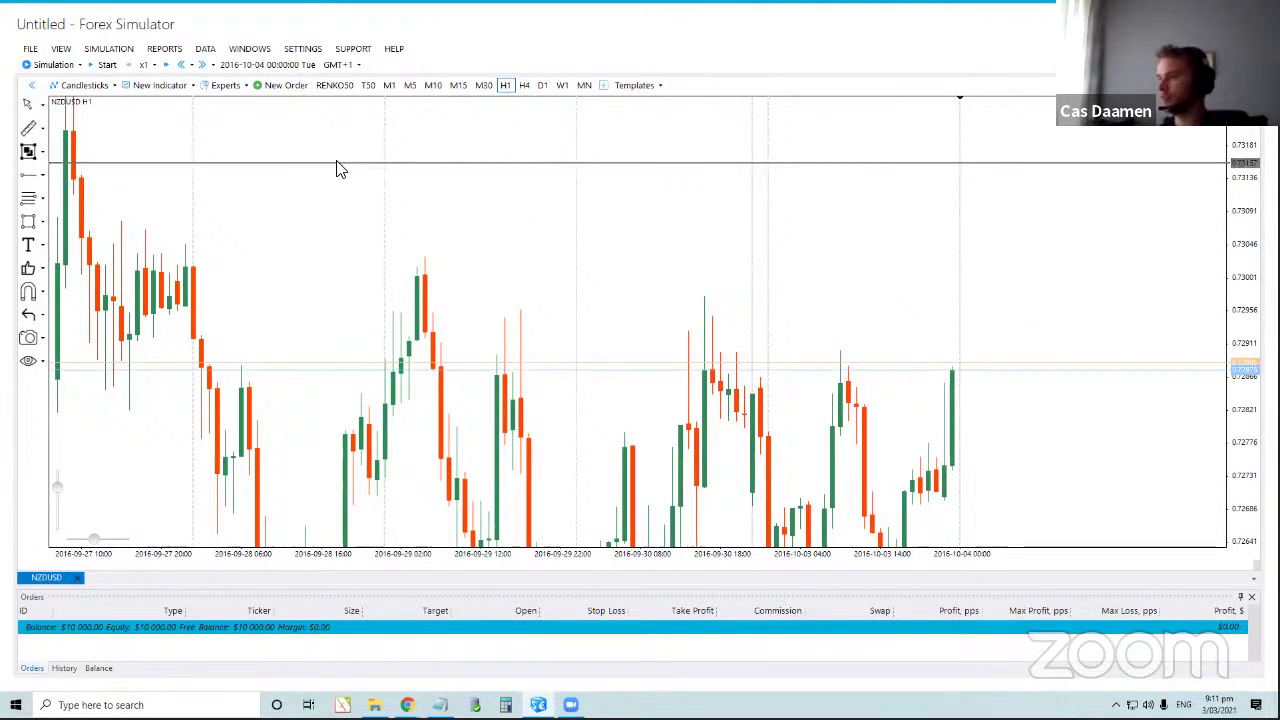
drag(370, 215, 528, 260)
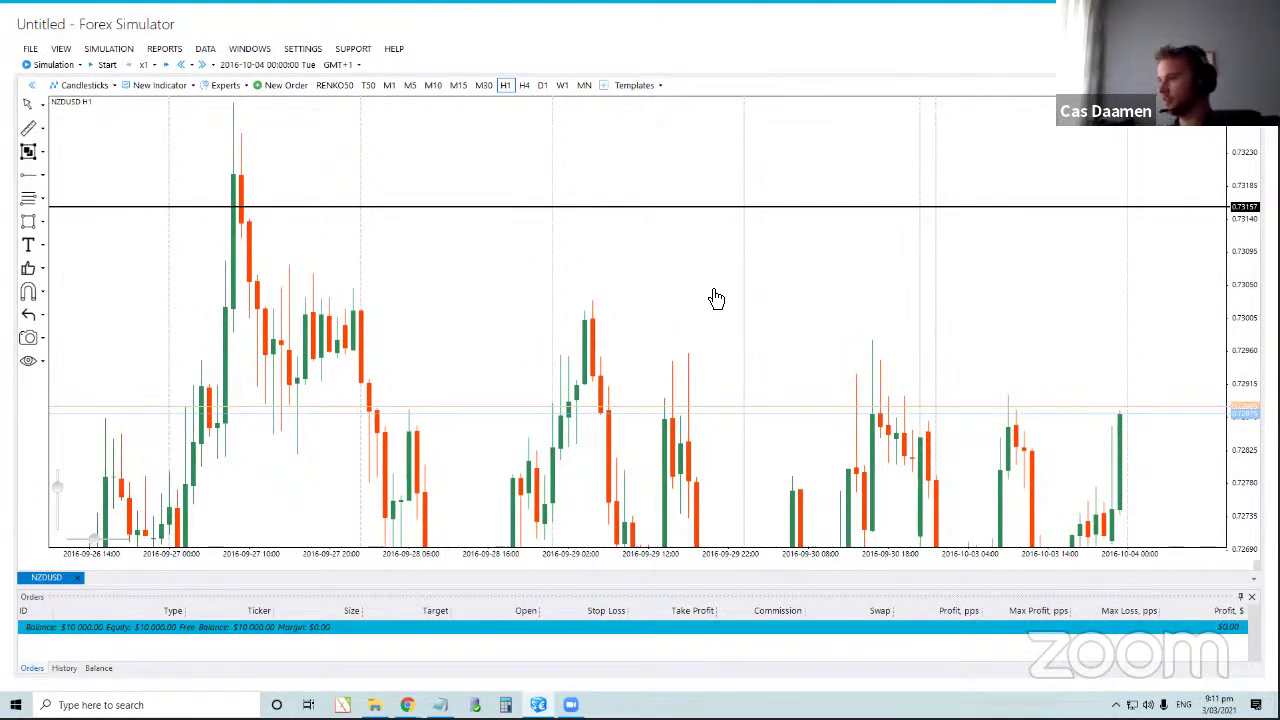
drag(714, 297, 475, 253)
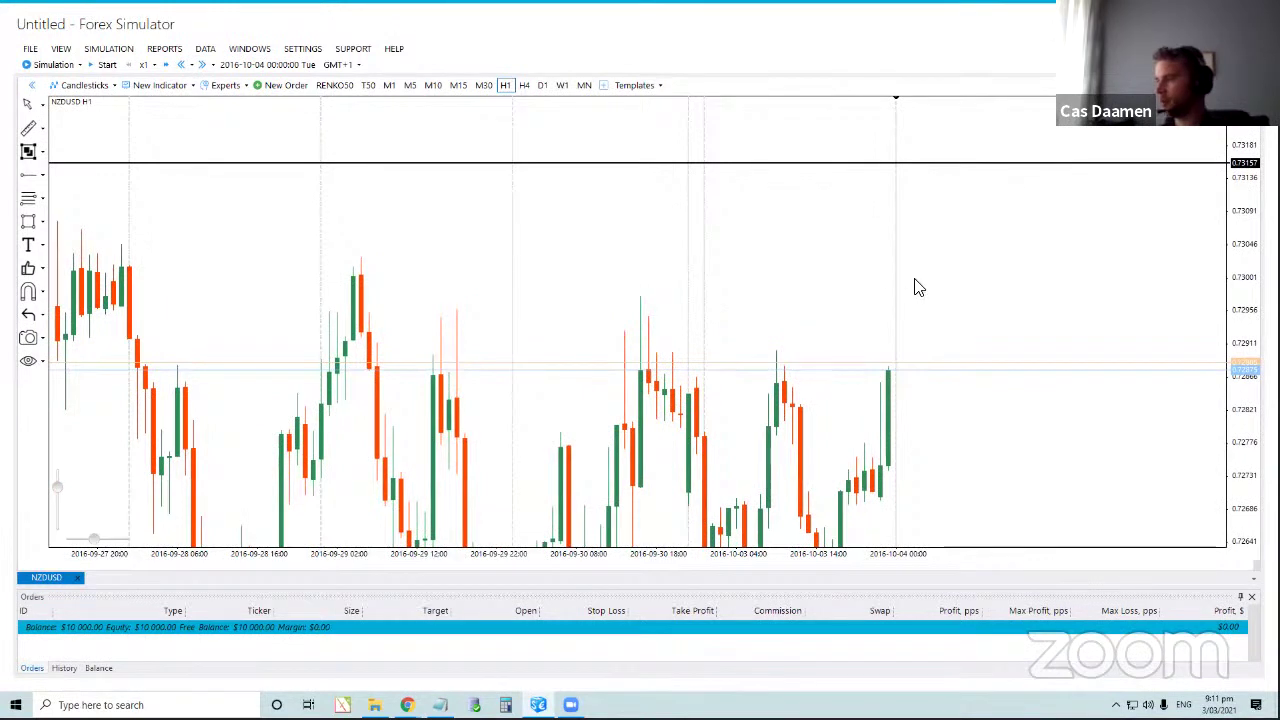
drag(705, 325, 526, 214)
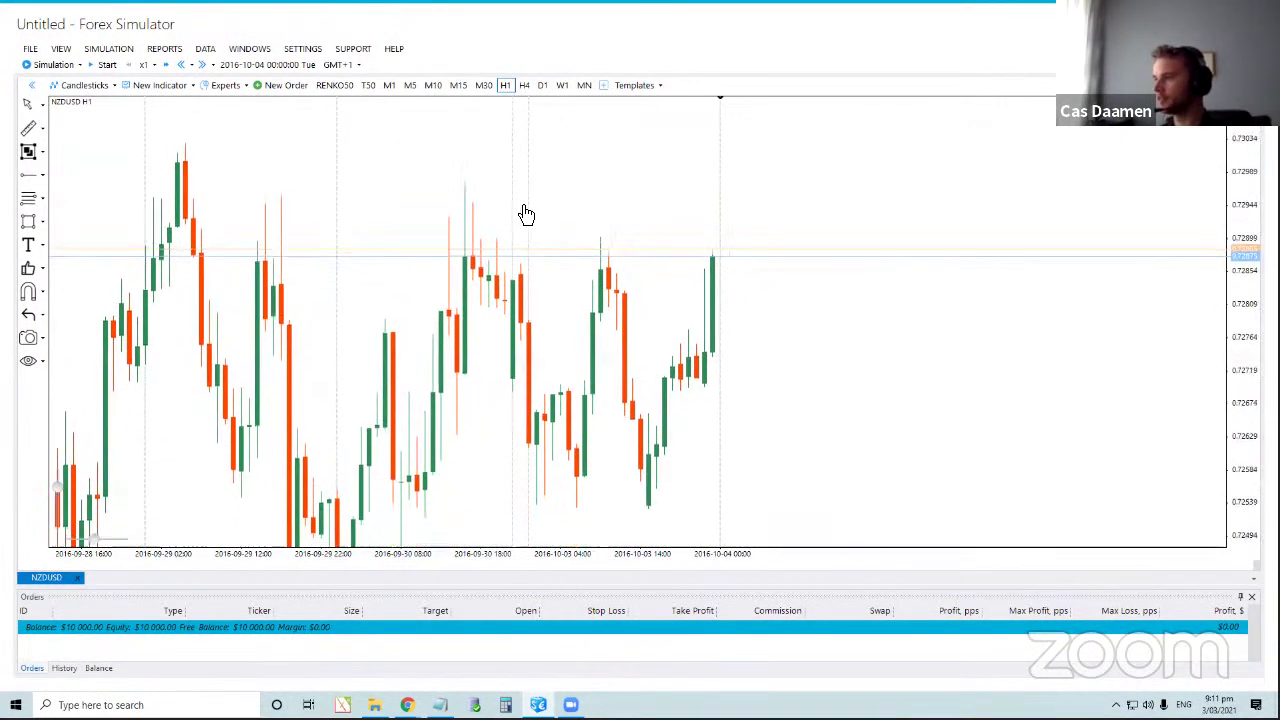
Draw a second horizontal line near the recent H1 swing lows and adjust it to about 0.72599.
click(44, 178)
click(80, 228)
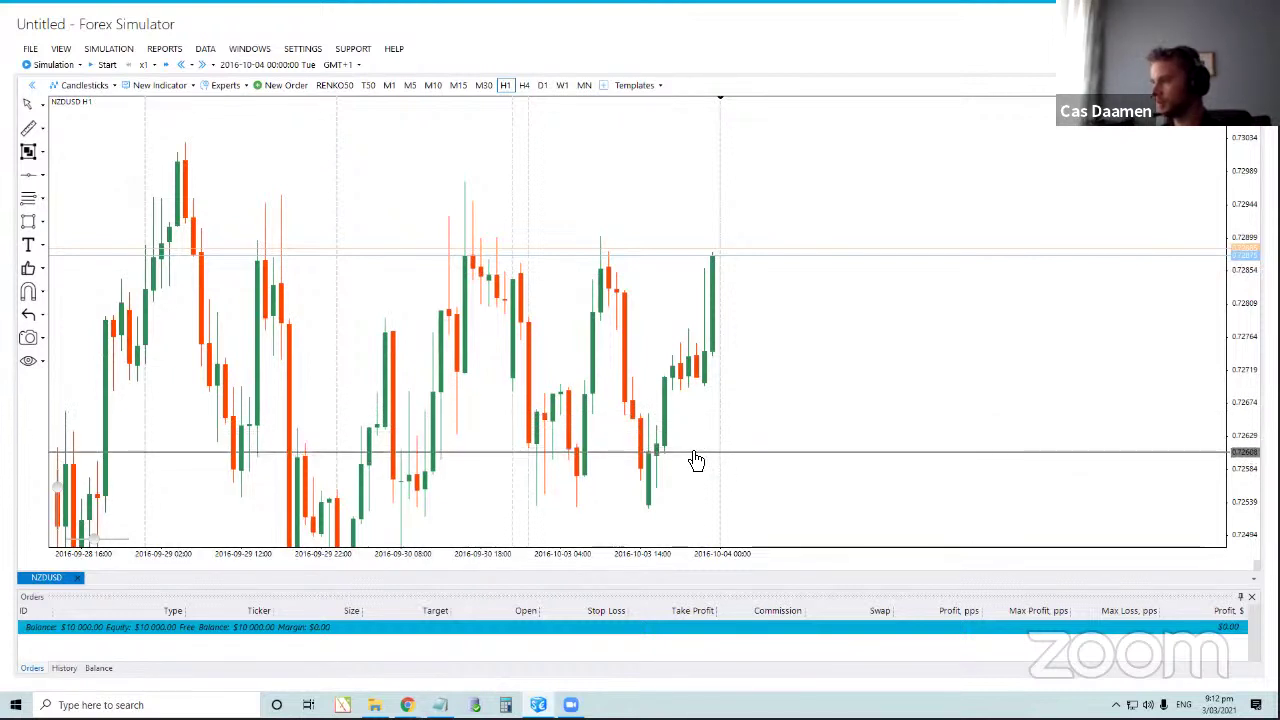
click(696, 455)
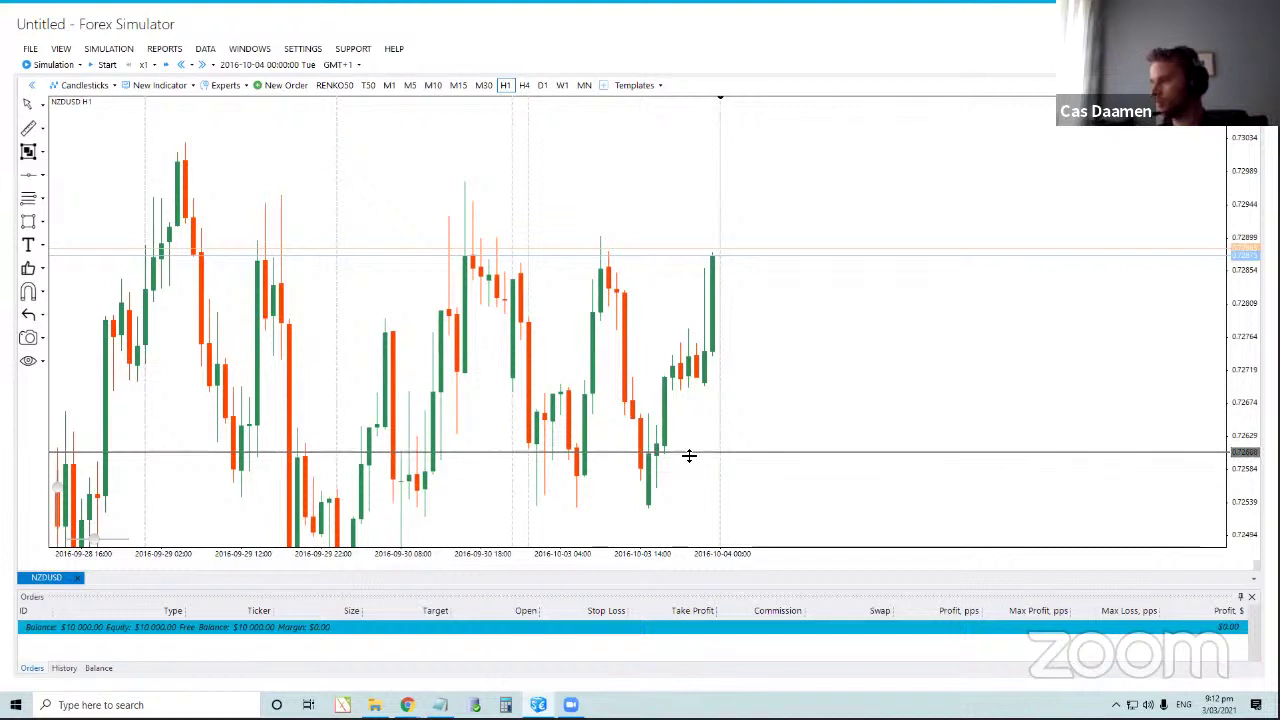
click(689, 455)
drag(690, 455, 688, 467)
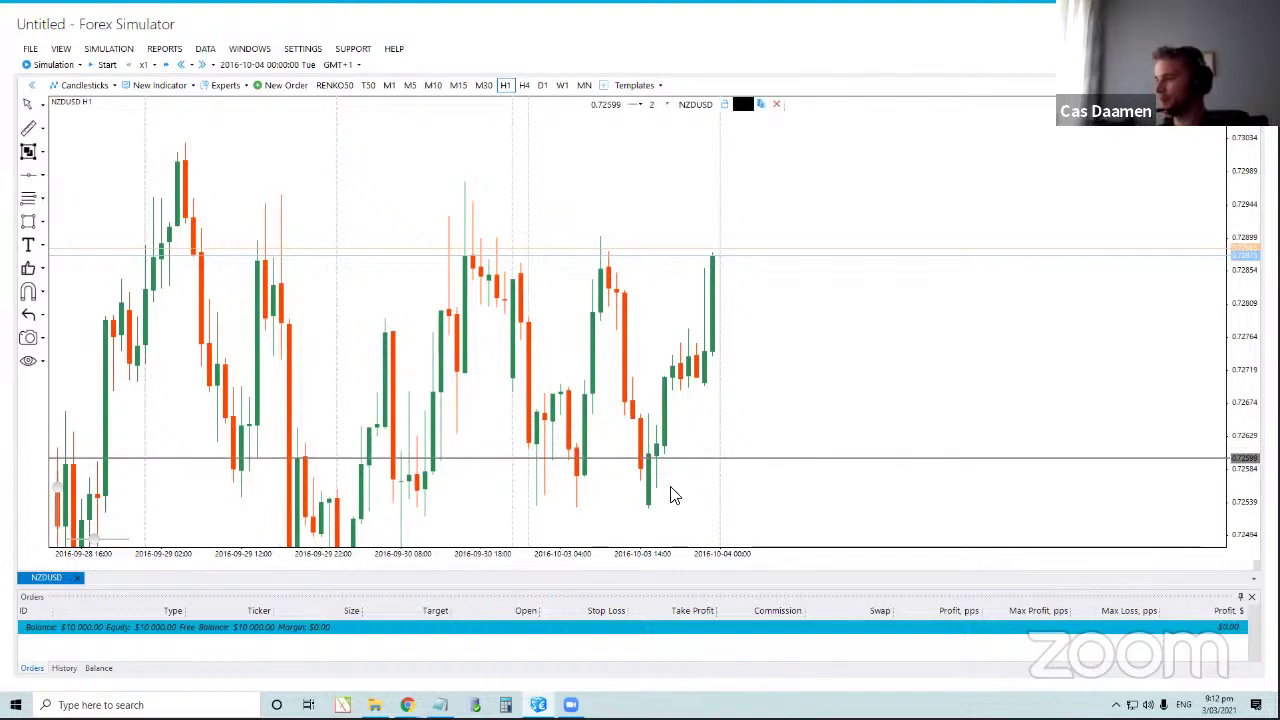
click(672, 503)
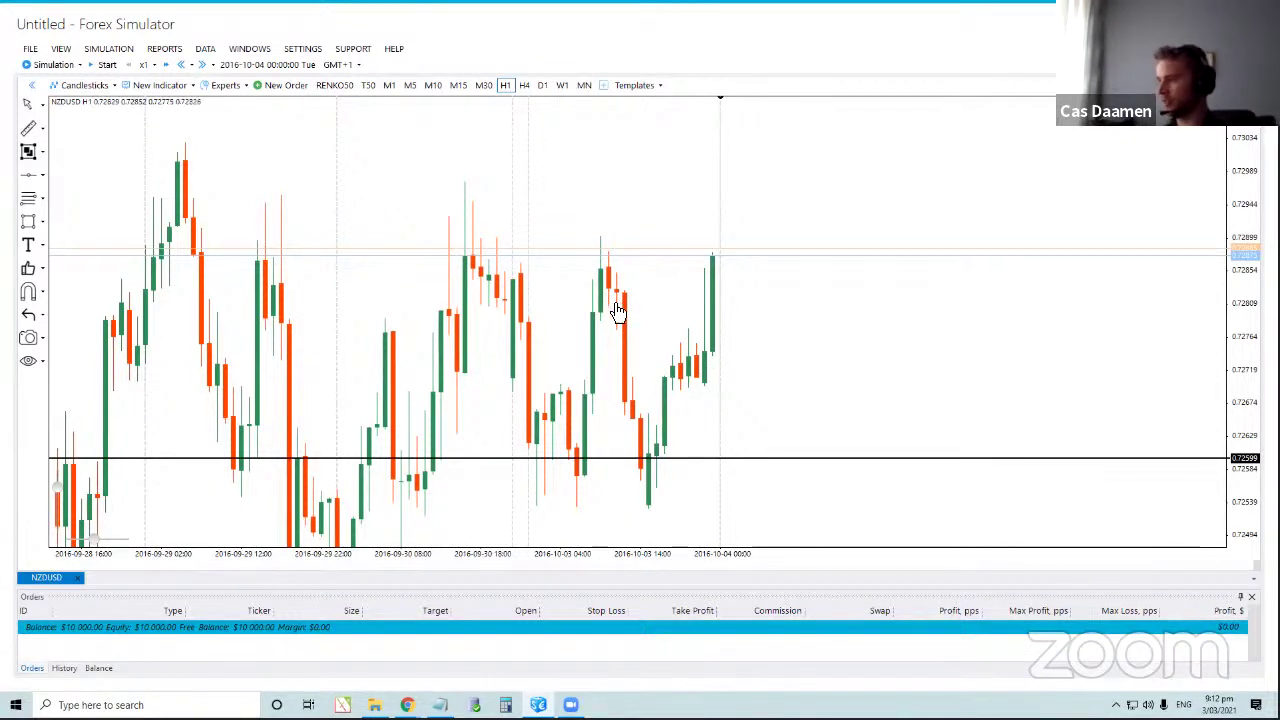
Draw a third horizontal line at about 0.72777, between the other two price levels.
drag(620, 309, 519, 368)
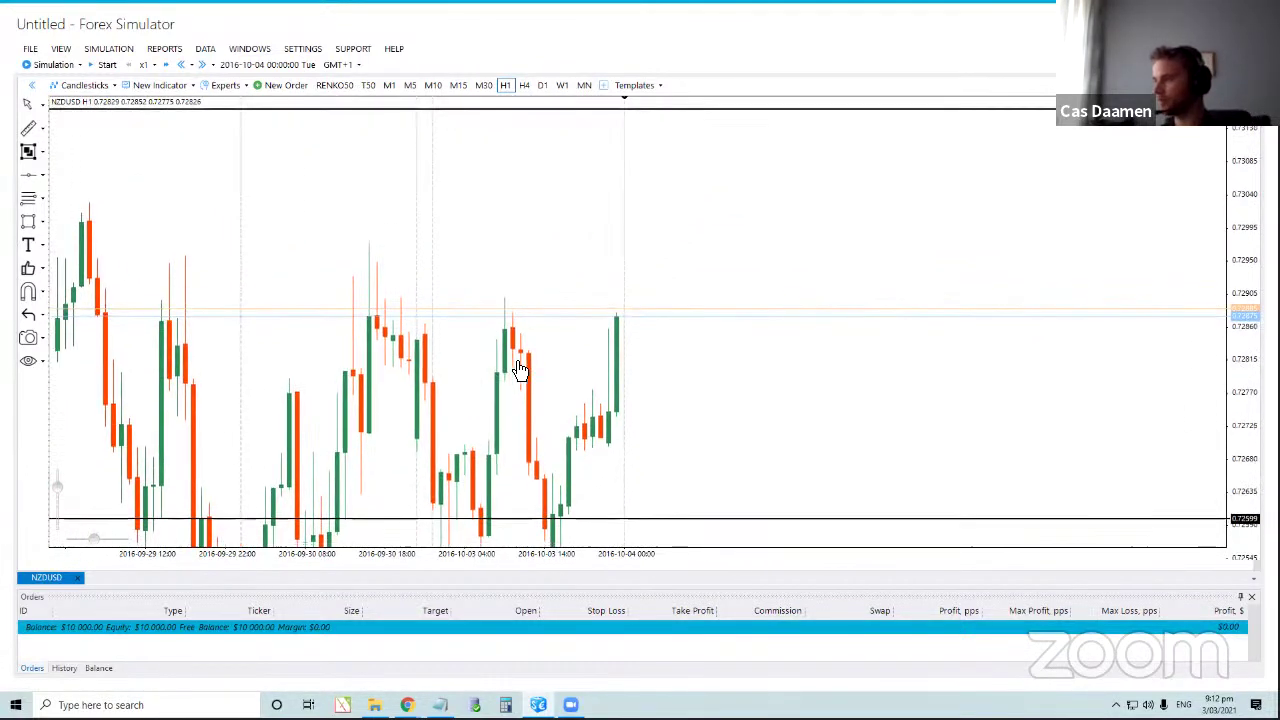
click(28, 180)
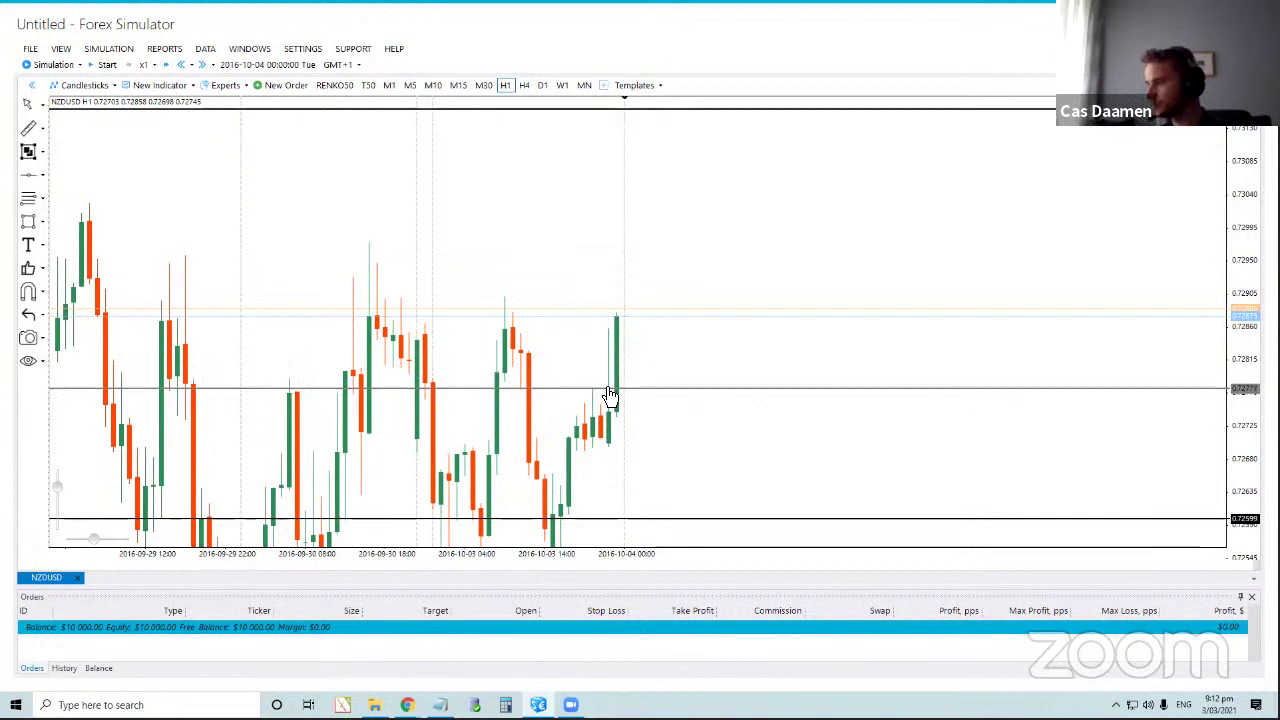
click(634, 388)
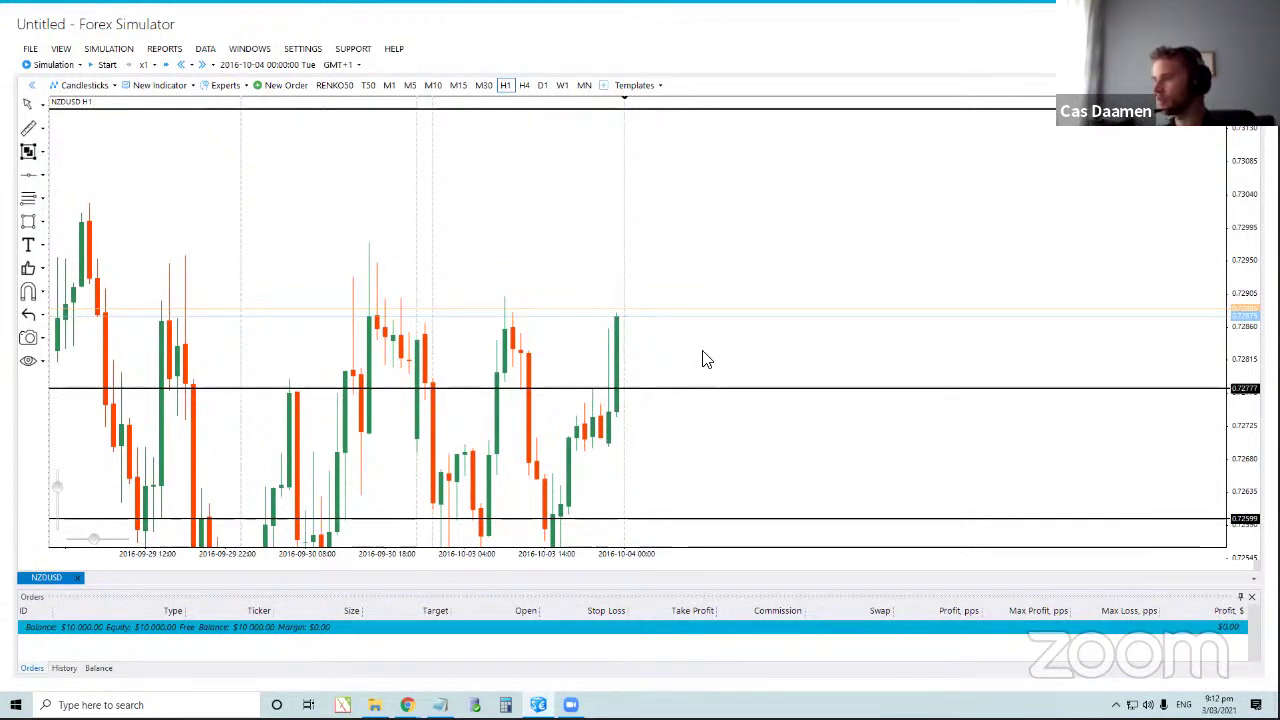
Try a horizontal line at about 0.72537 along the lowest recent H1 swing lows and delete it.
drag(612, 396, 629, 309)
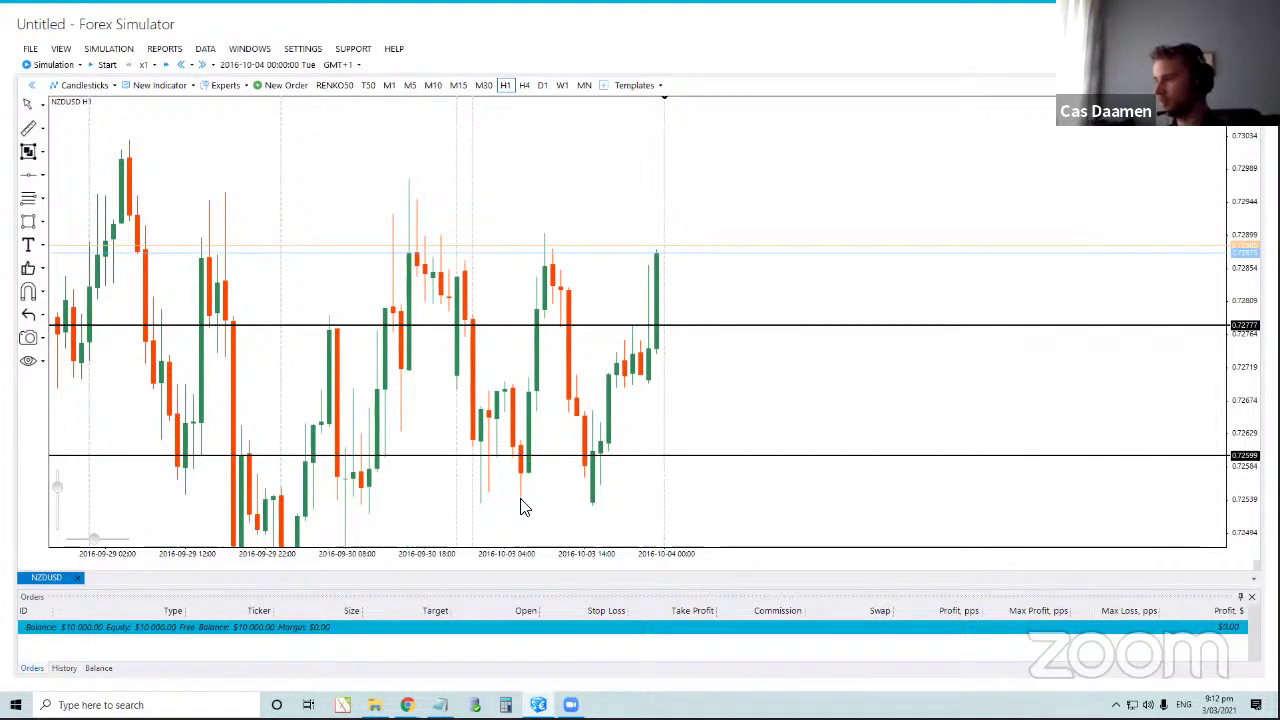
click(42, 179)
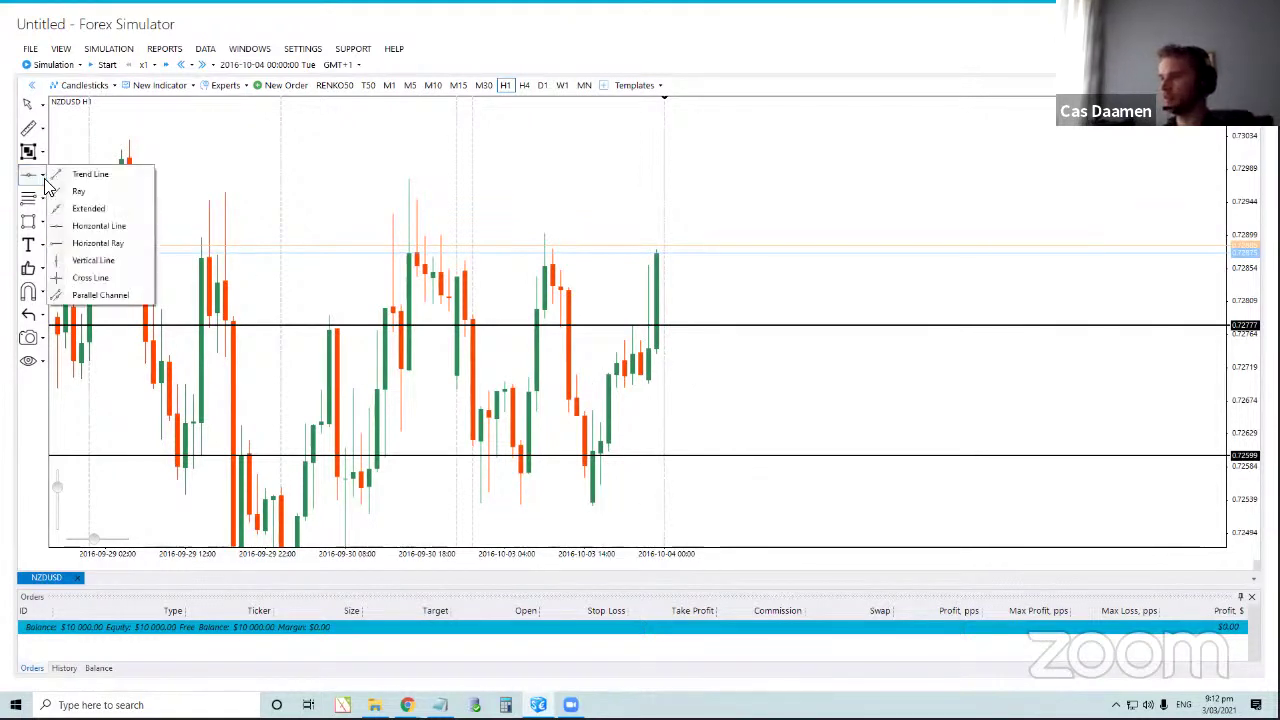
click(88, 228)
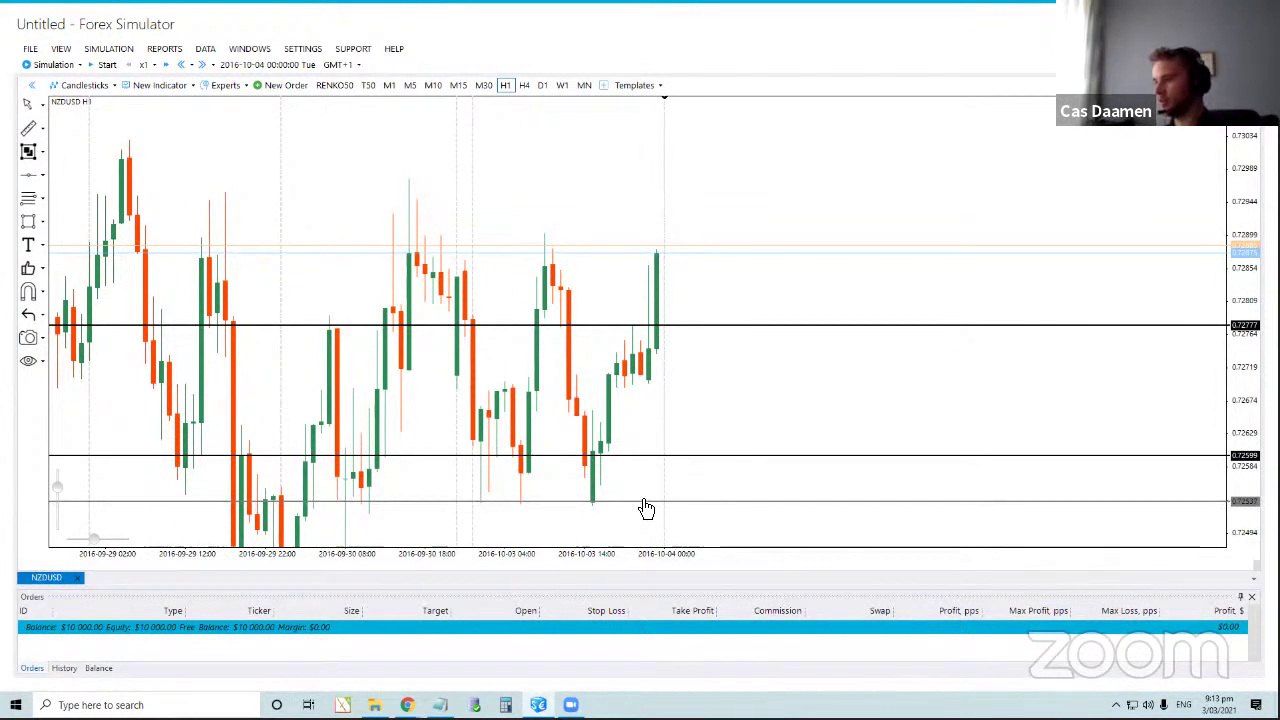
right_click(774, 503)
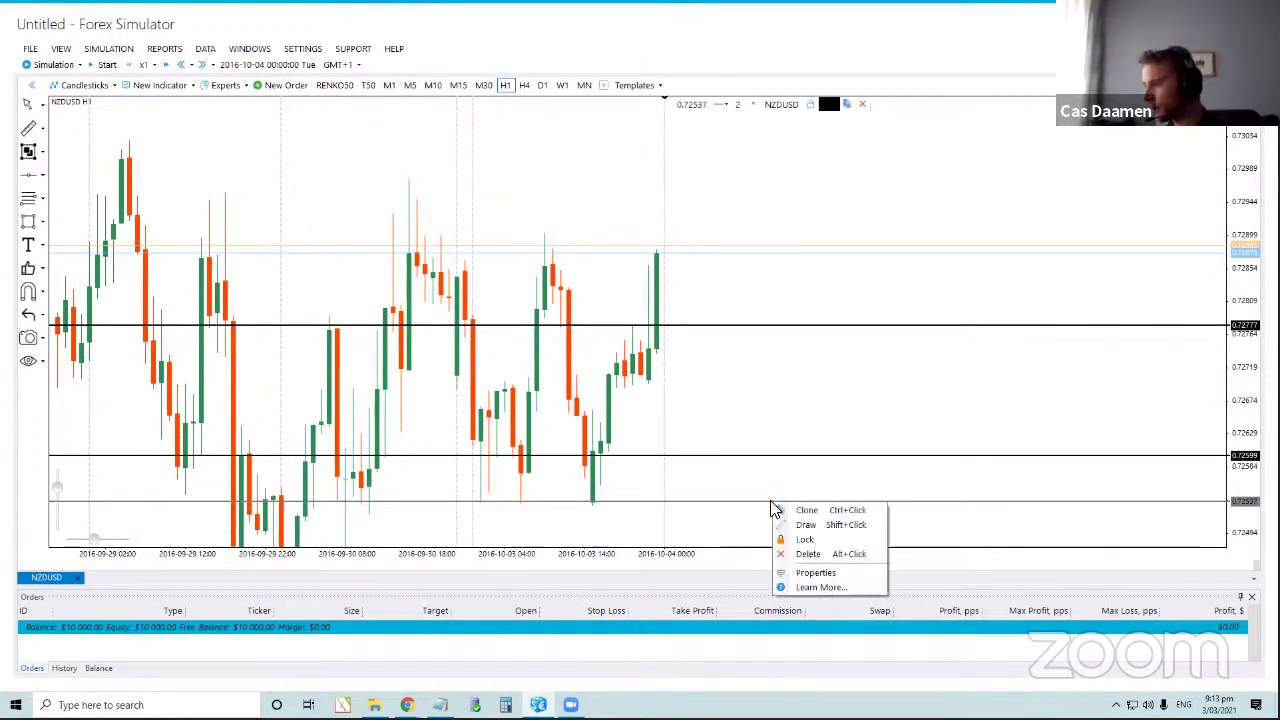
click(808, 553)
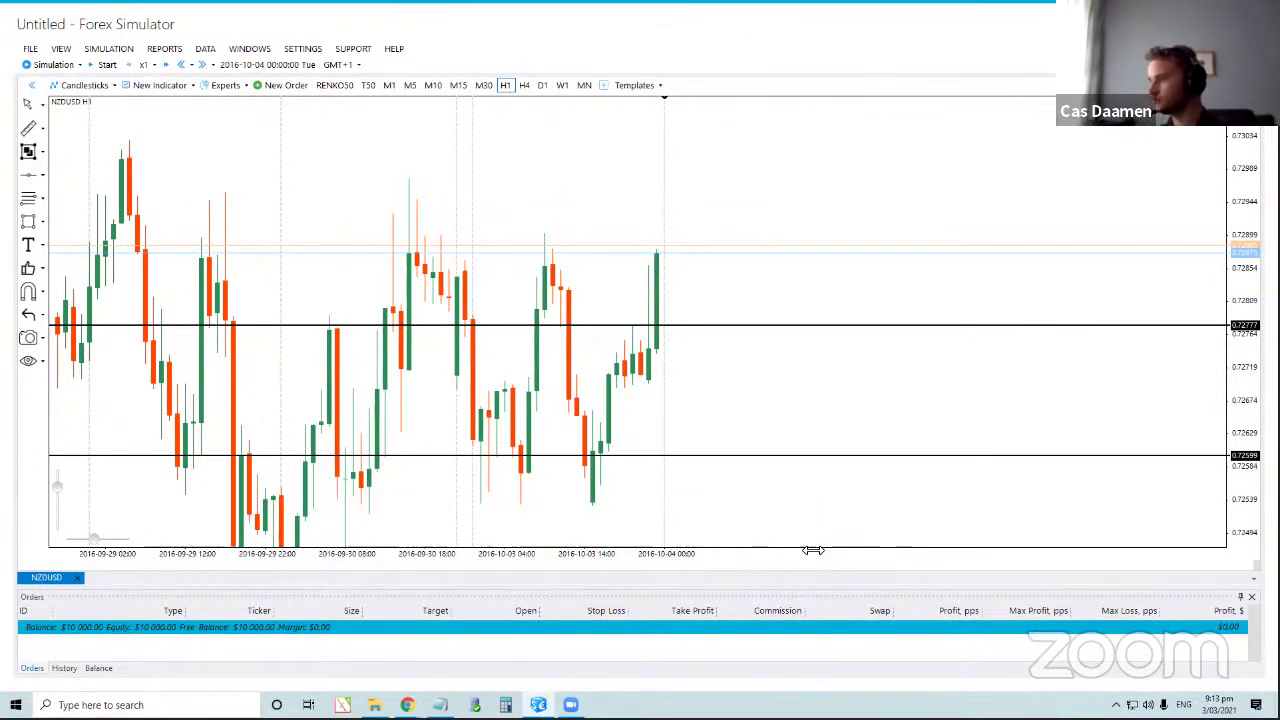
drag(758, 429, 810, 488)
key(space)
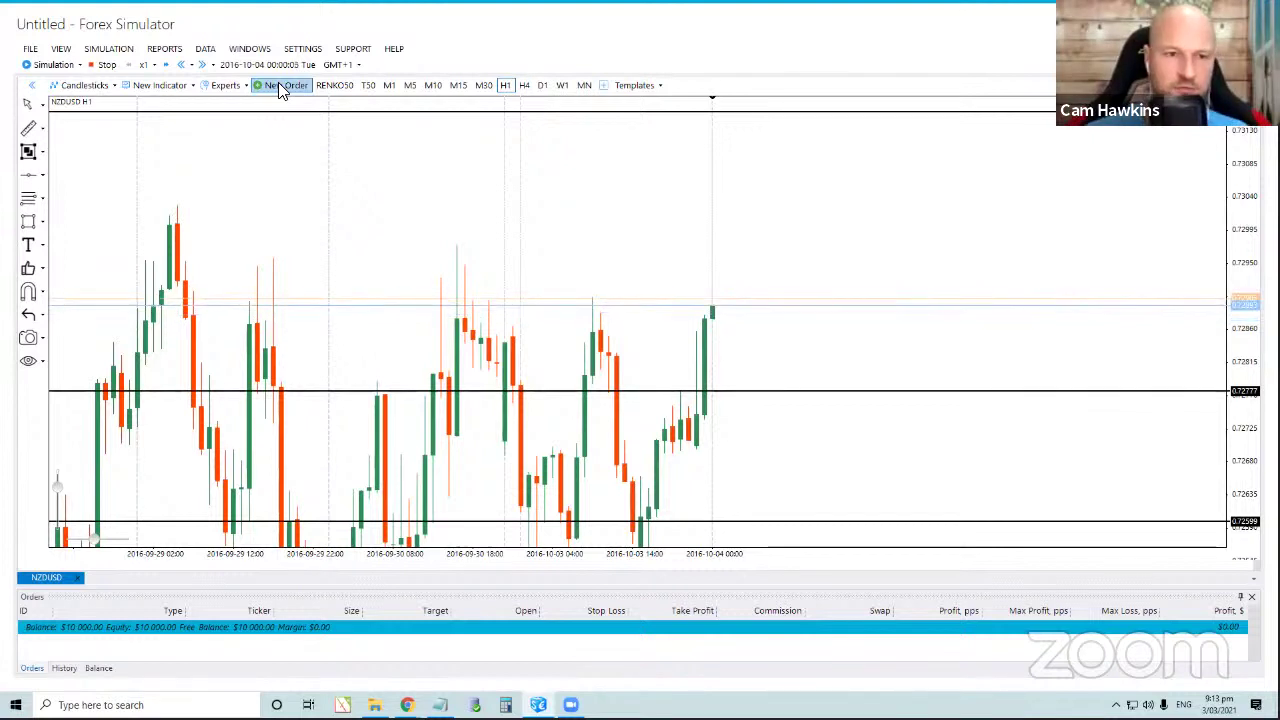
click(108, 66)
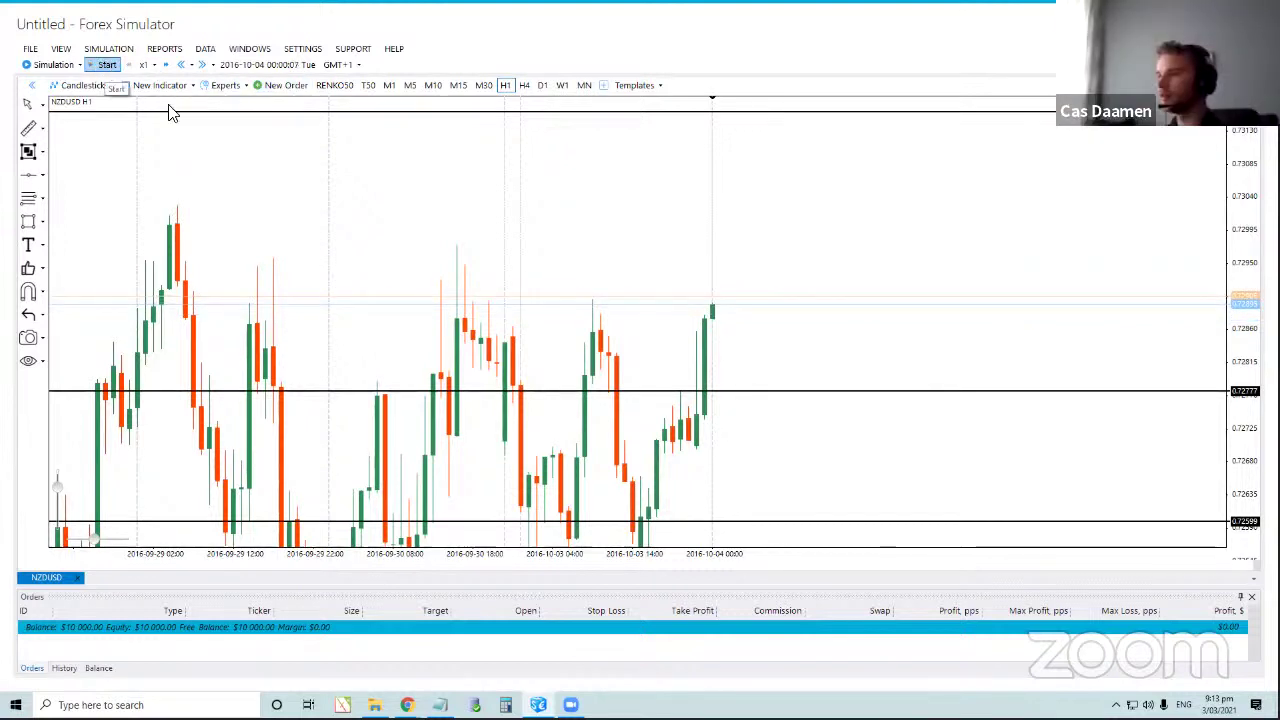
Start a new NZDUSD buy limit order and place its stop loss at 0.72600, by the lower horizontal line.
click(287, 86)
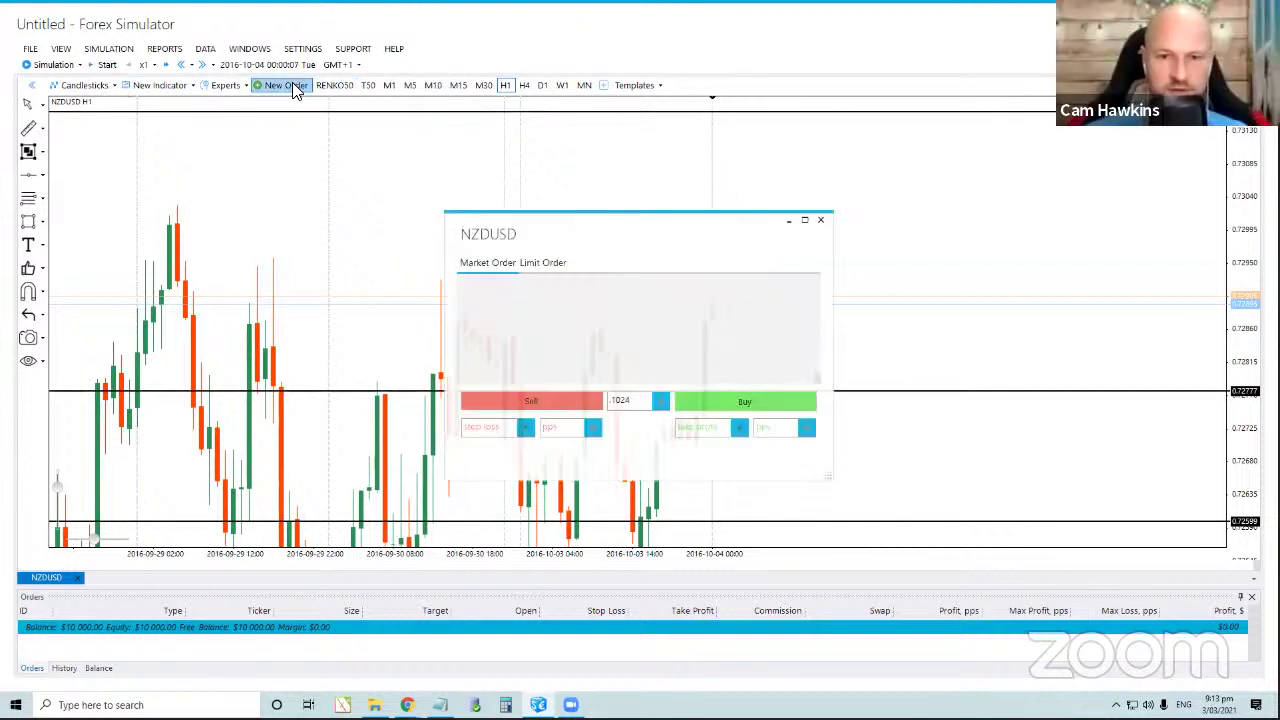
drag(548, 225, 455, 209)
click(452, 247)
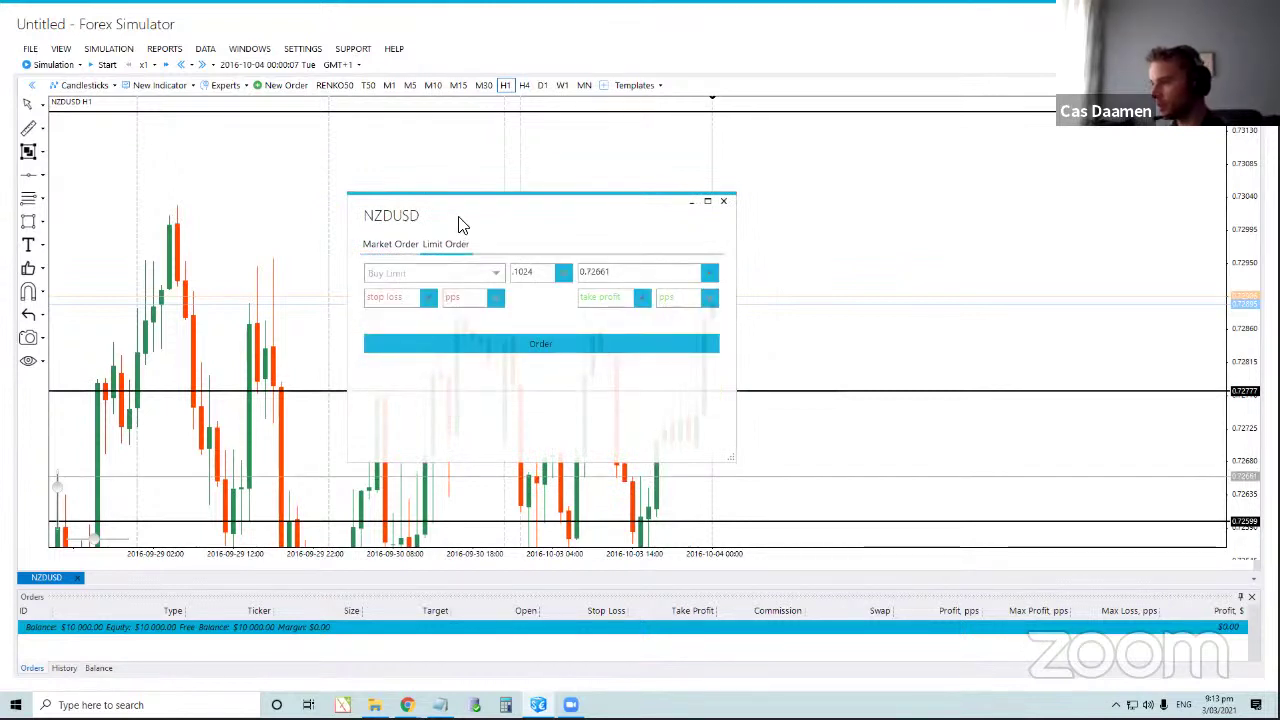
click(428, 300)
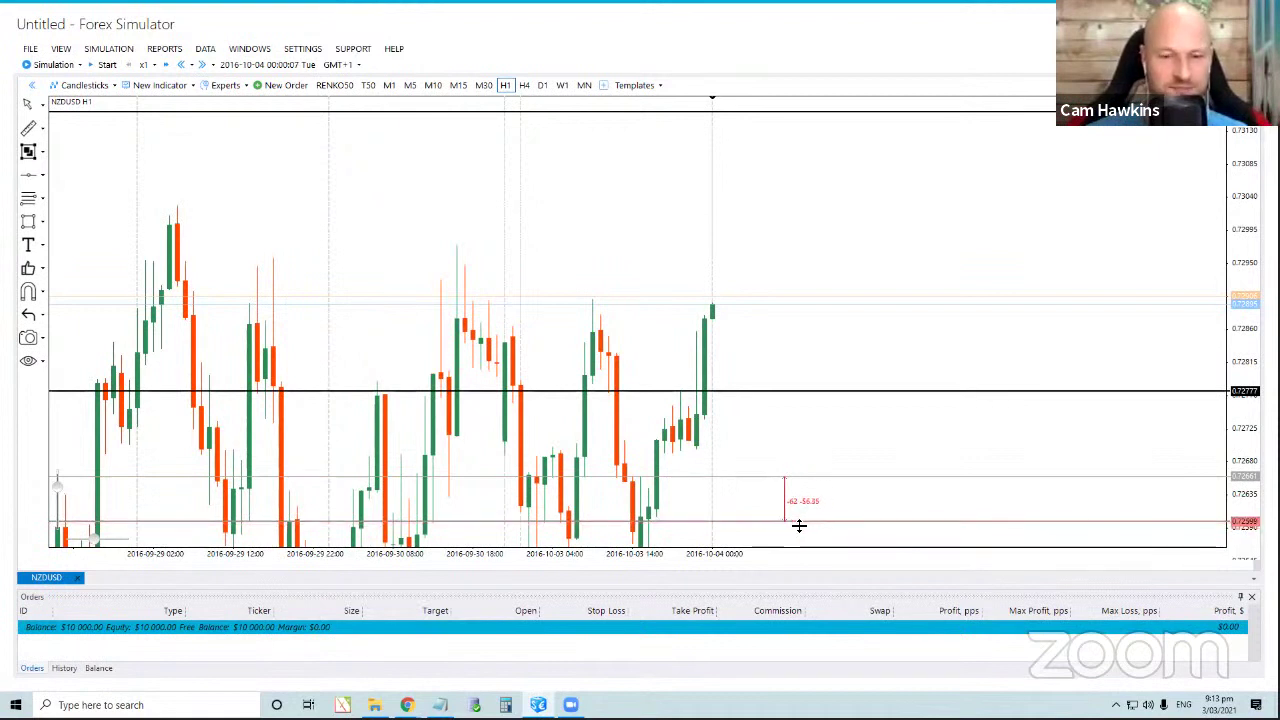
click(799, 525)
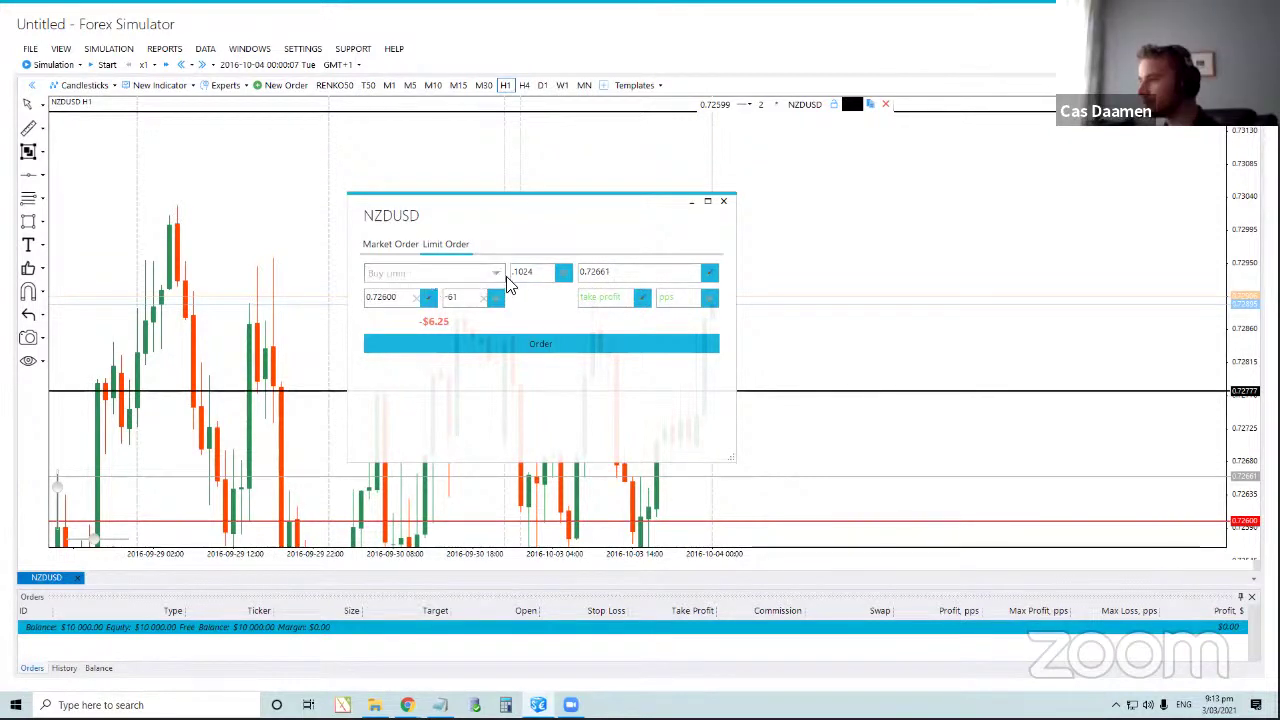
click(769, 477)
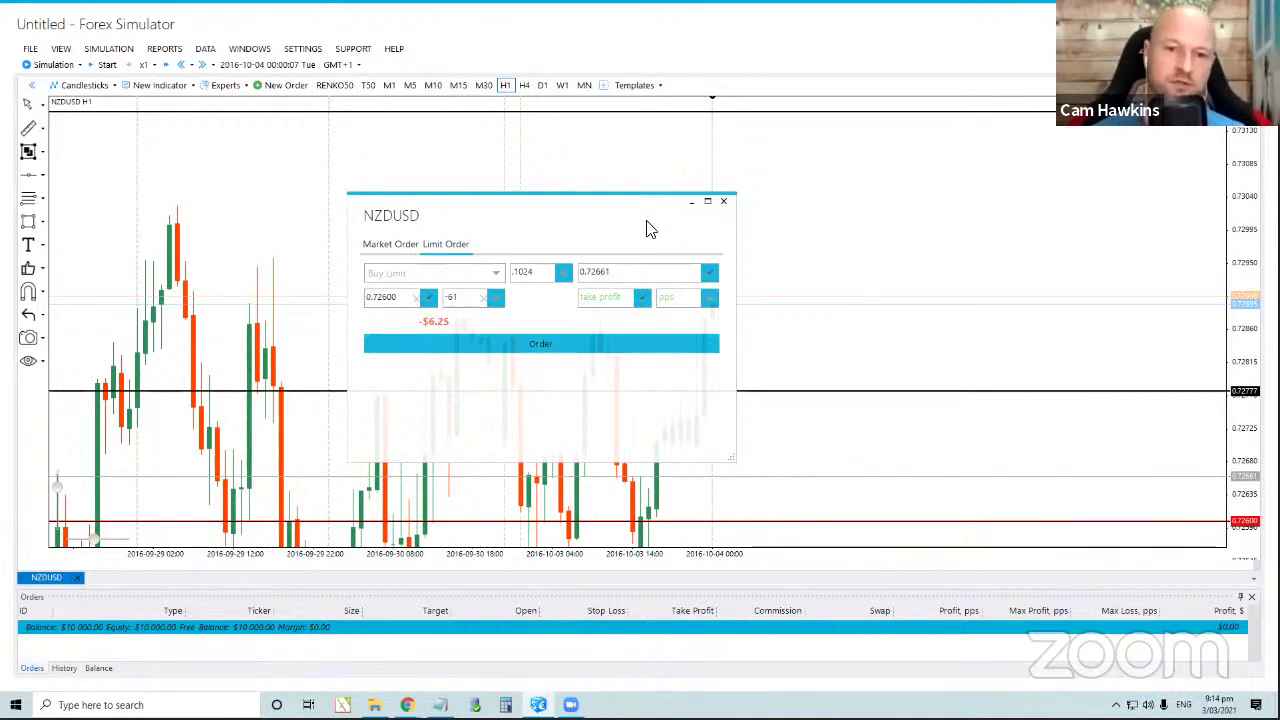
Set the buy limit order's entry price to 0.72777 and its size to 1.13.
drag(606, 210, 514, 180)
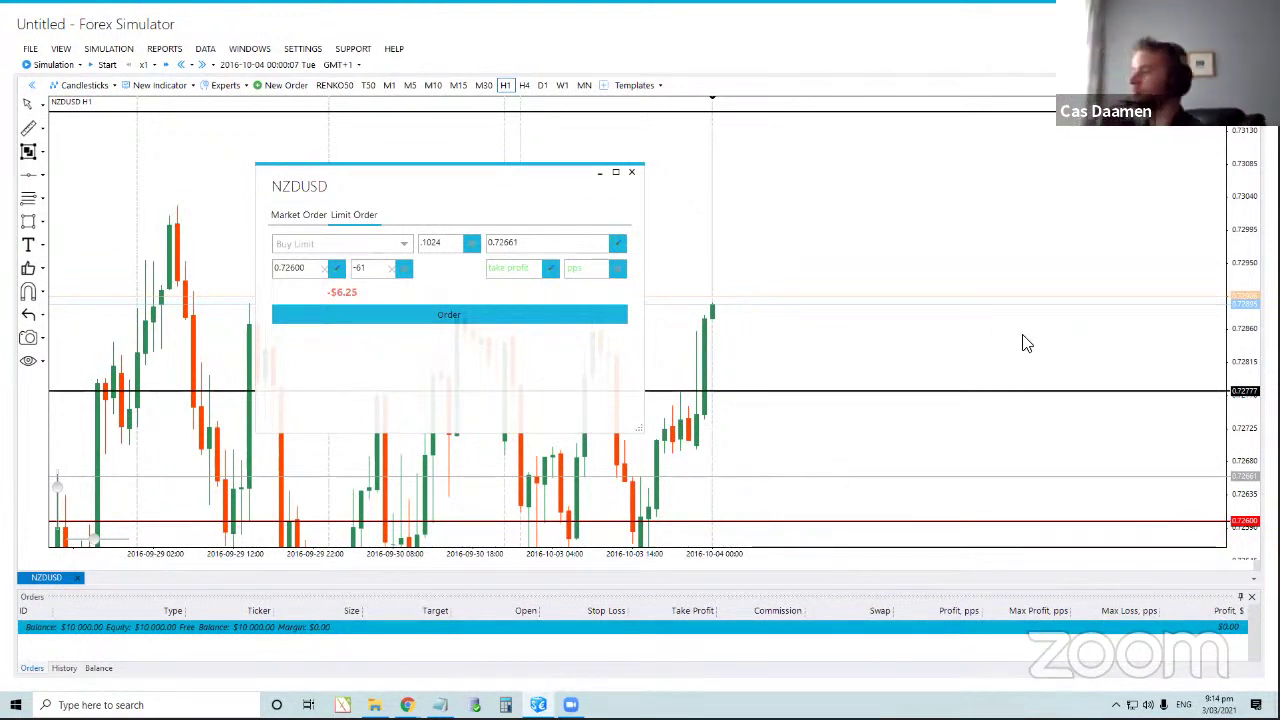
drag(505, 241, 556, 242)
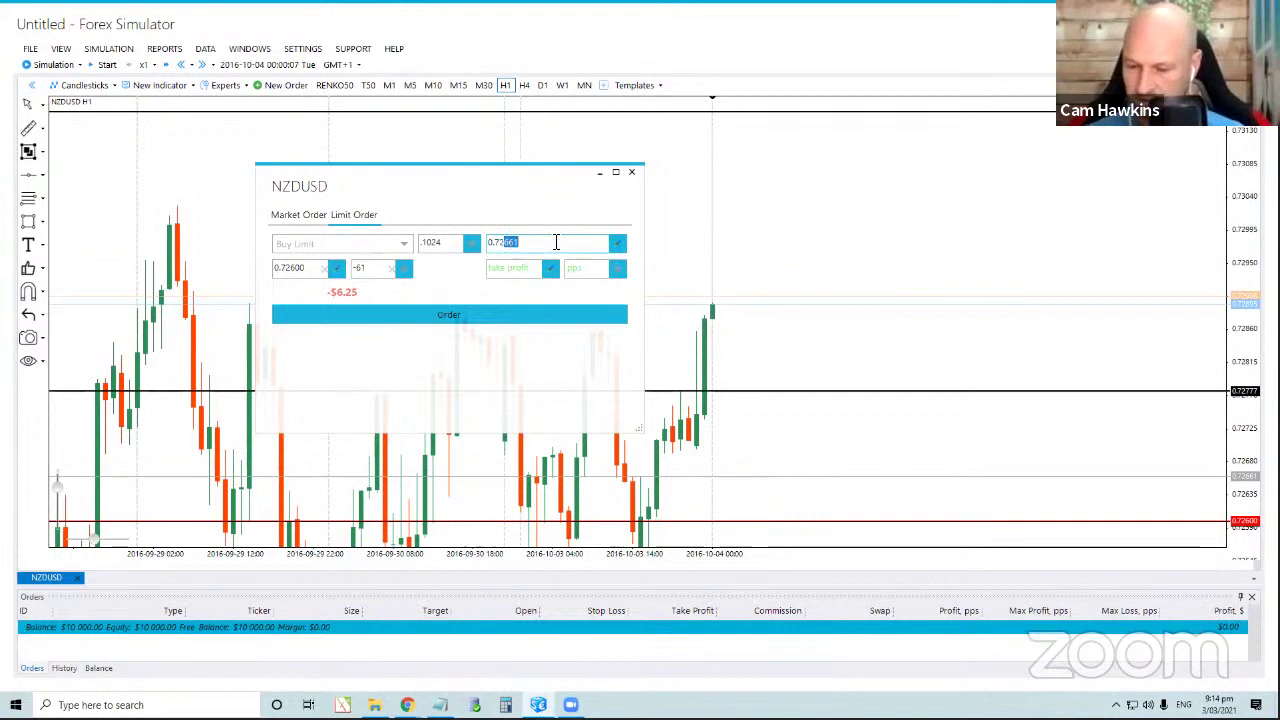
text(777)
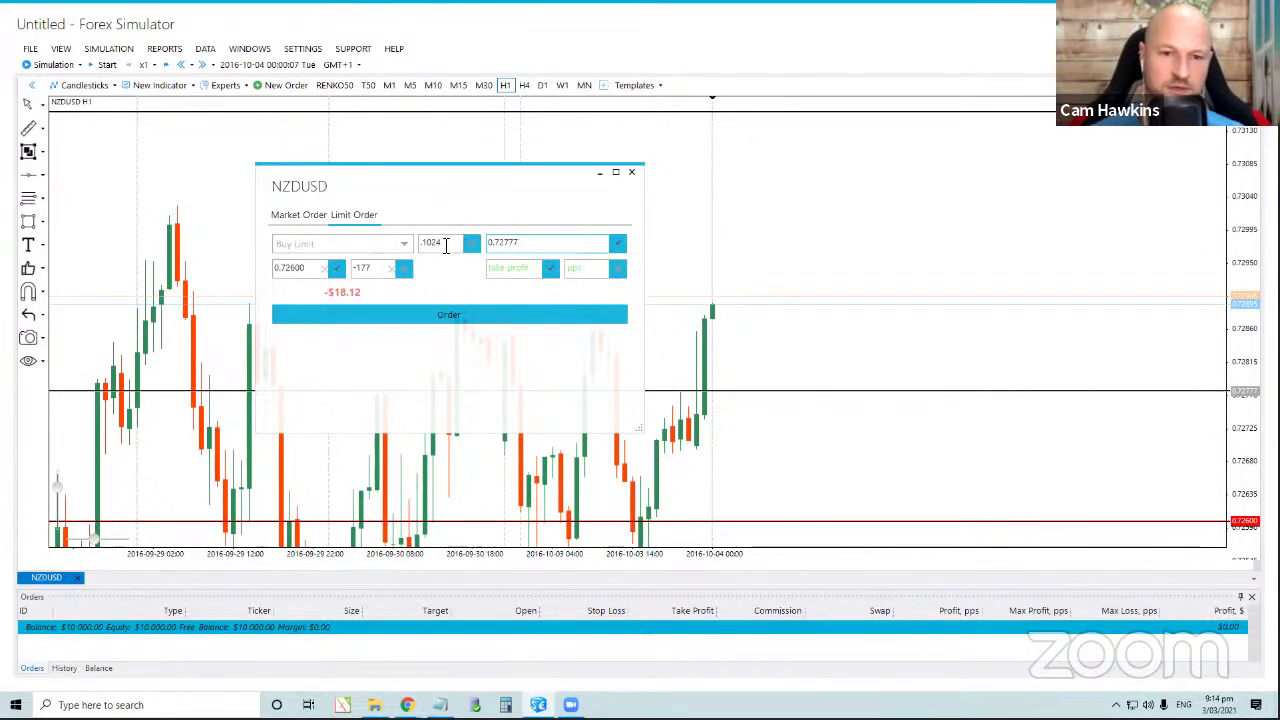
drag(446, 247, 421, 250)
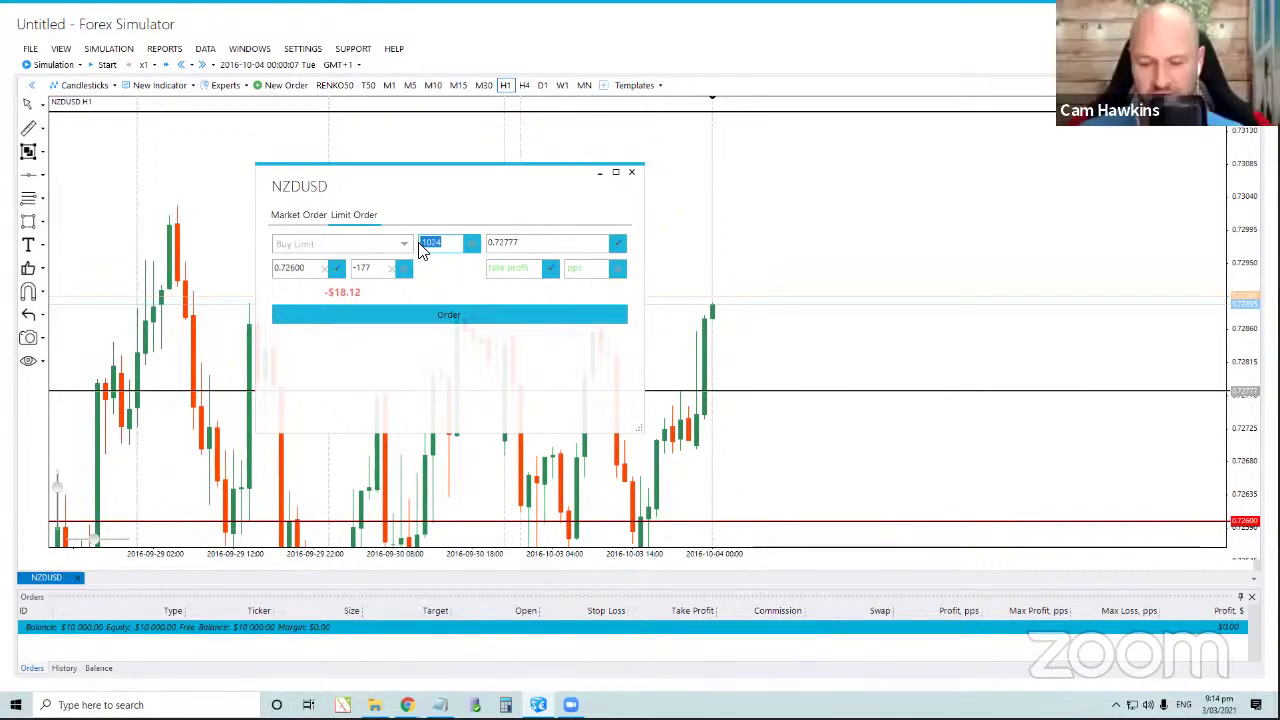
text(1)
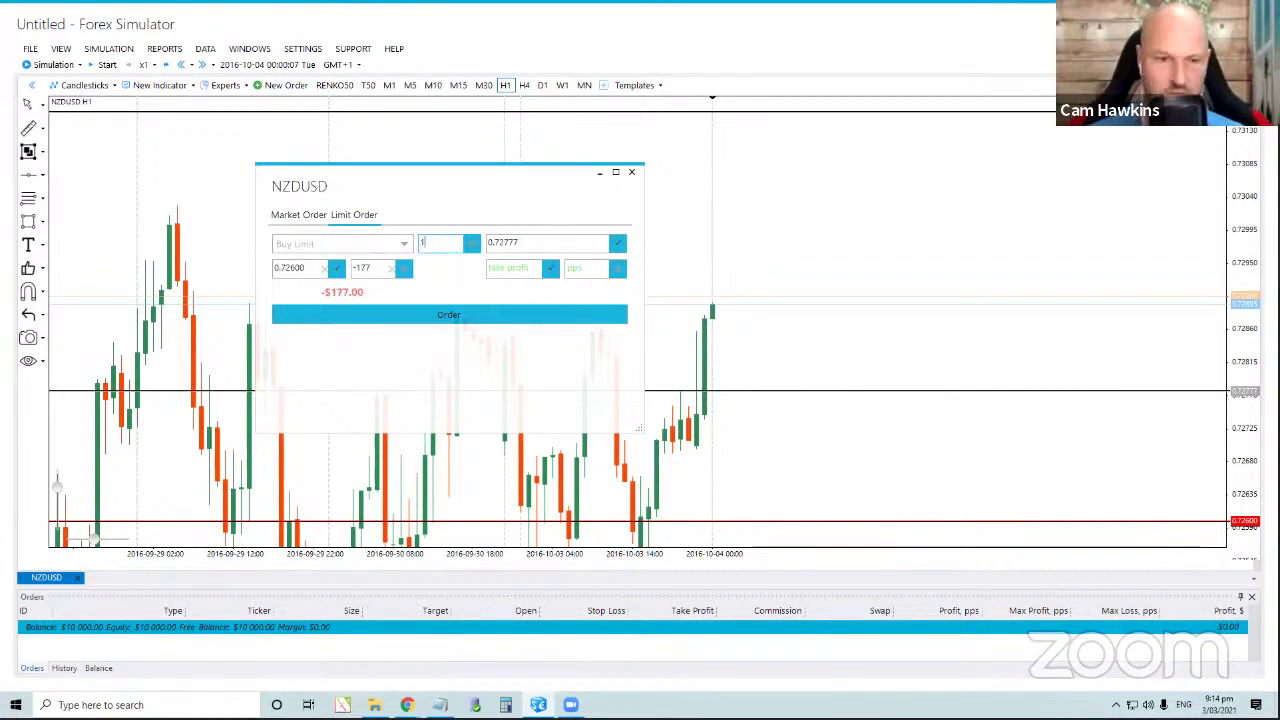
text(.15)
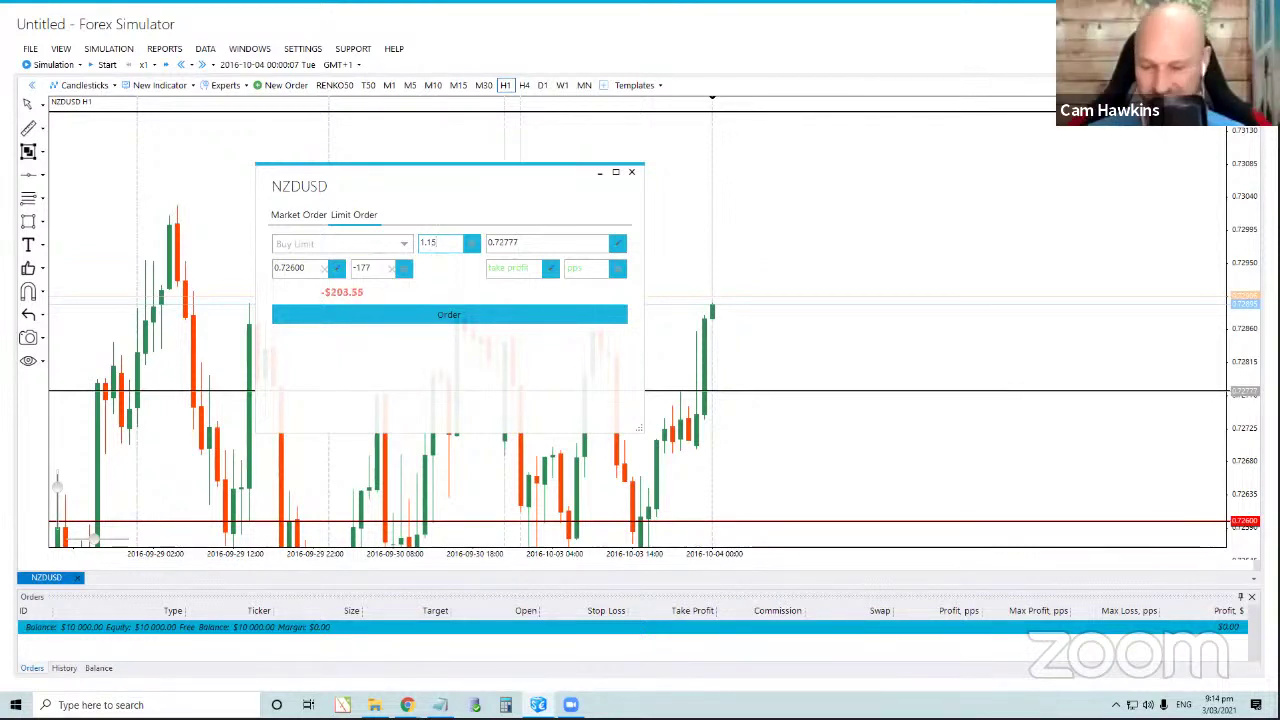
key(BackSpace)
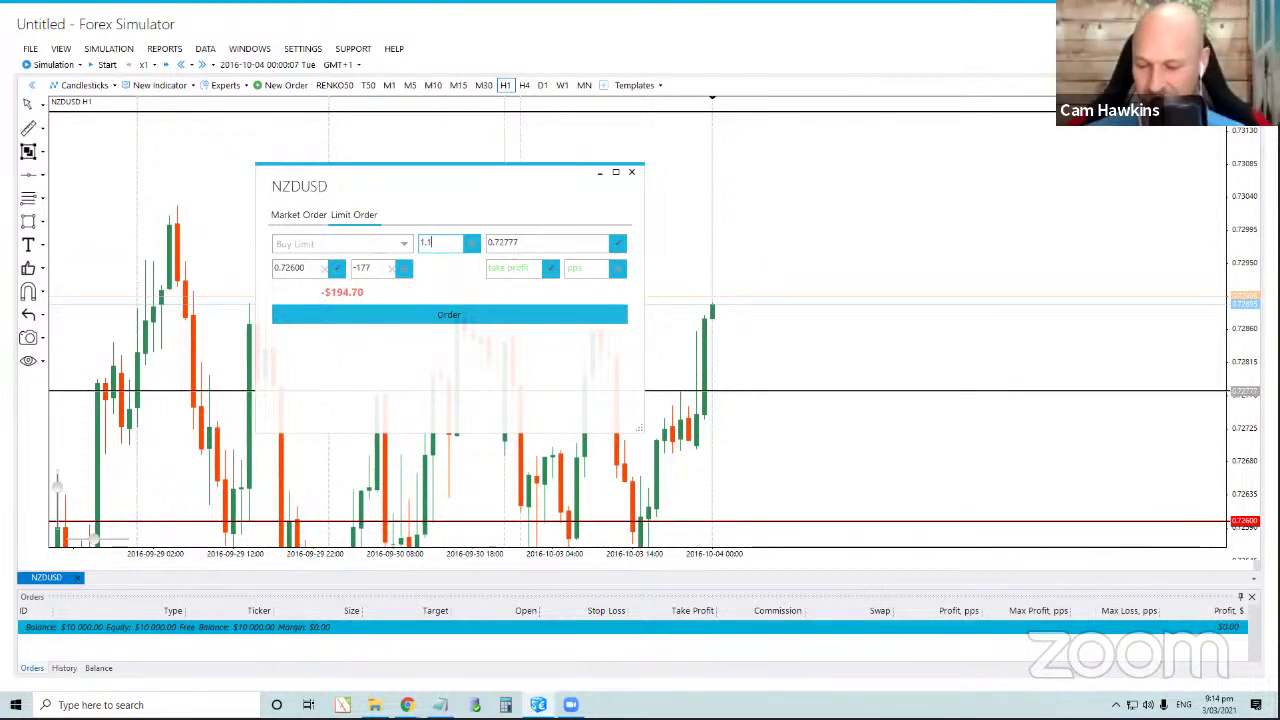
text(3)
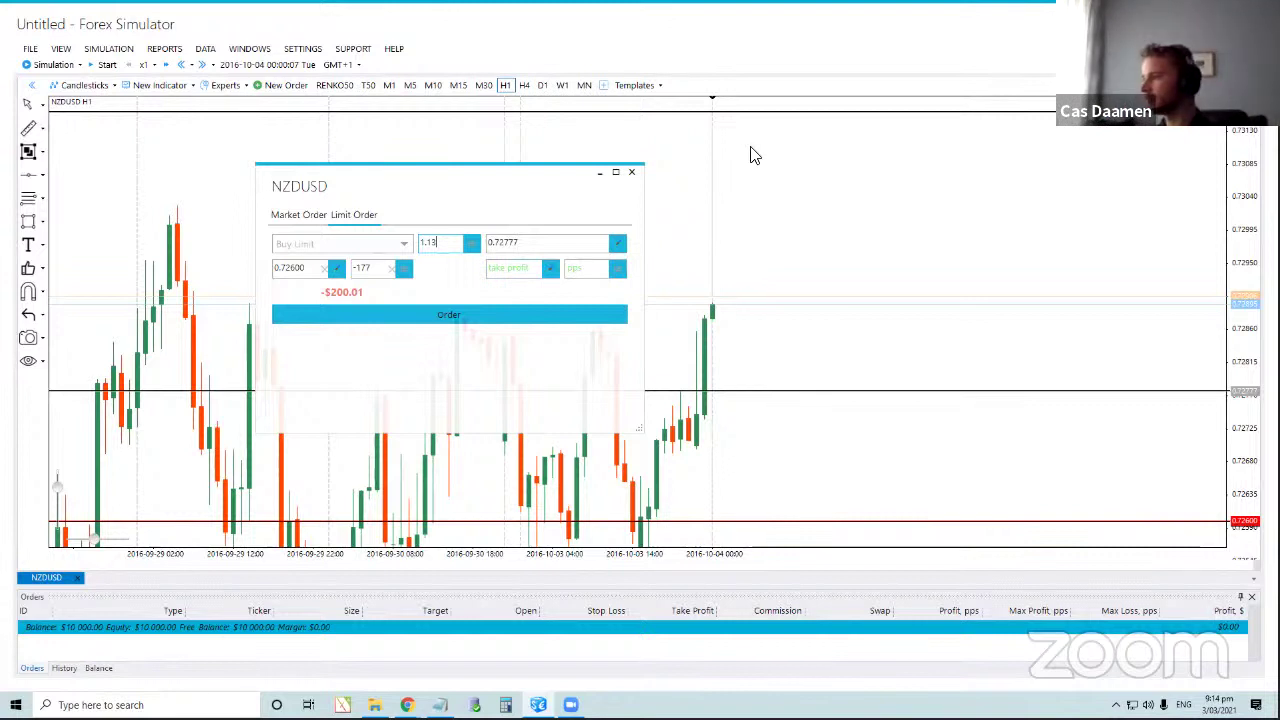
Place the take profit at 0.73158, by the upper horizontal line, and submit the buy limit order.
click(550, 270)
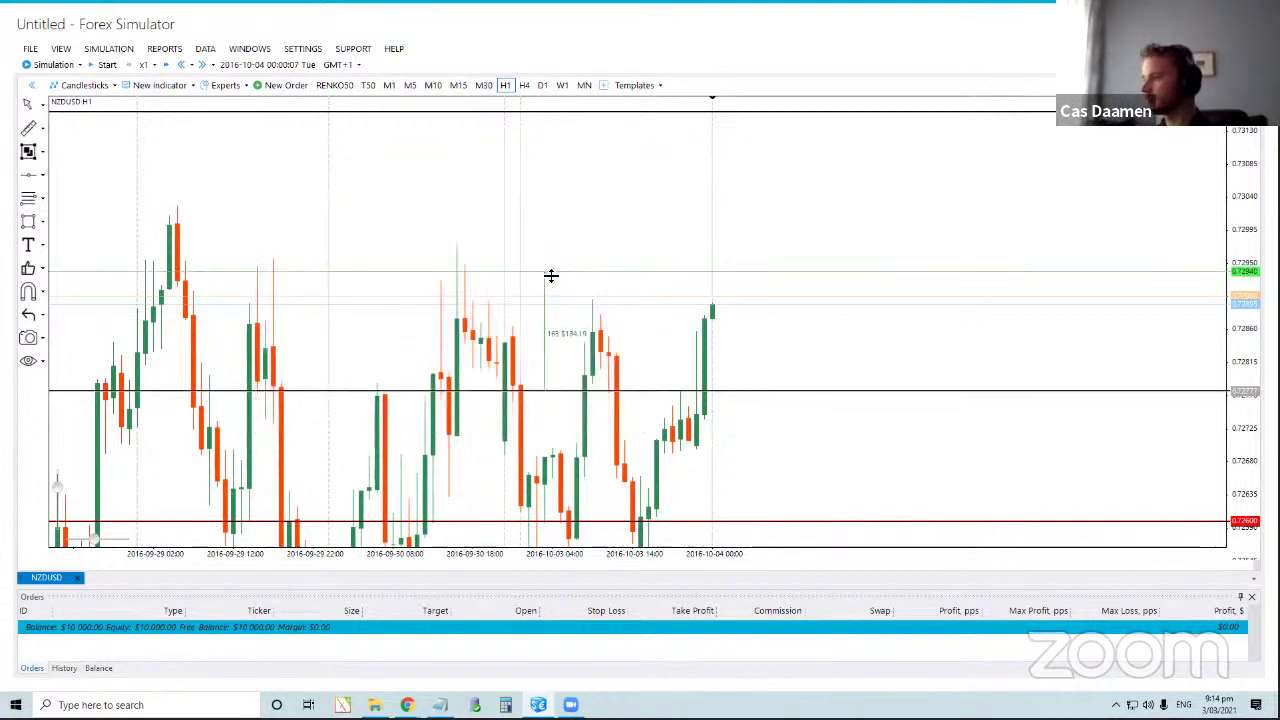
click(625, 116)
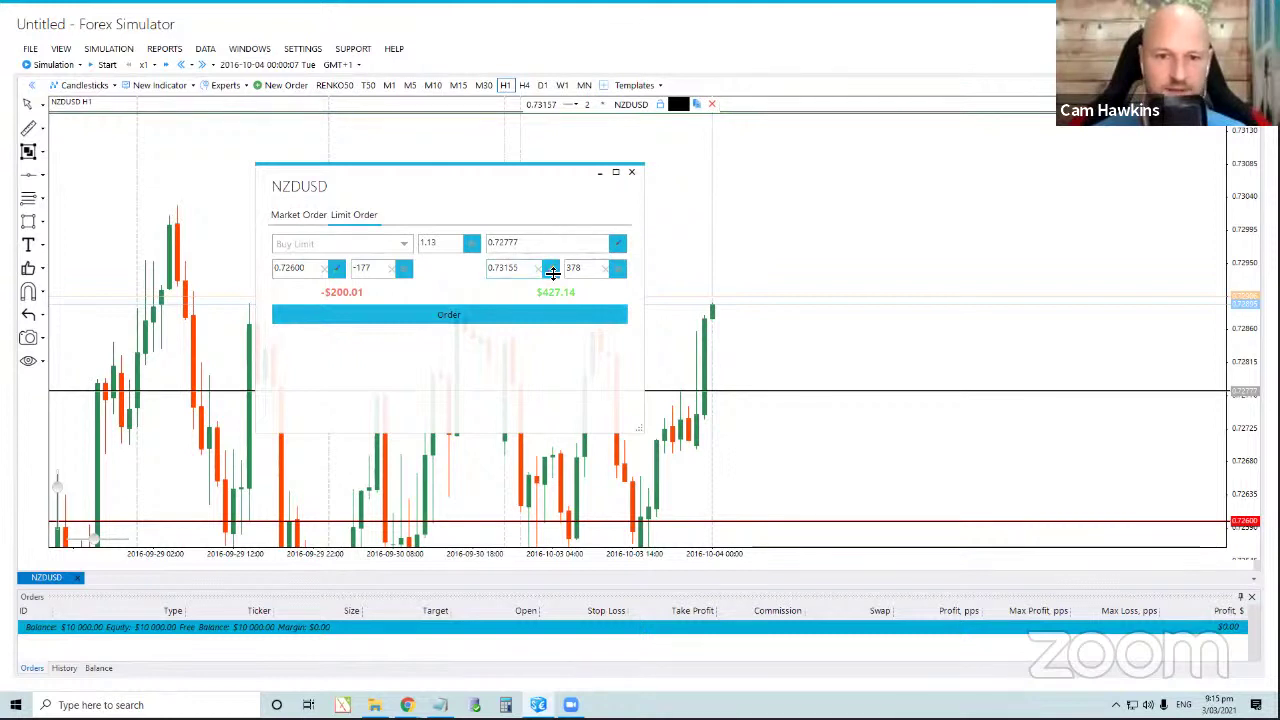
drag(552, 272, 839, 116)
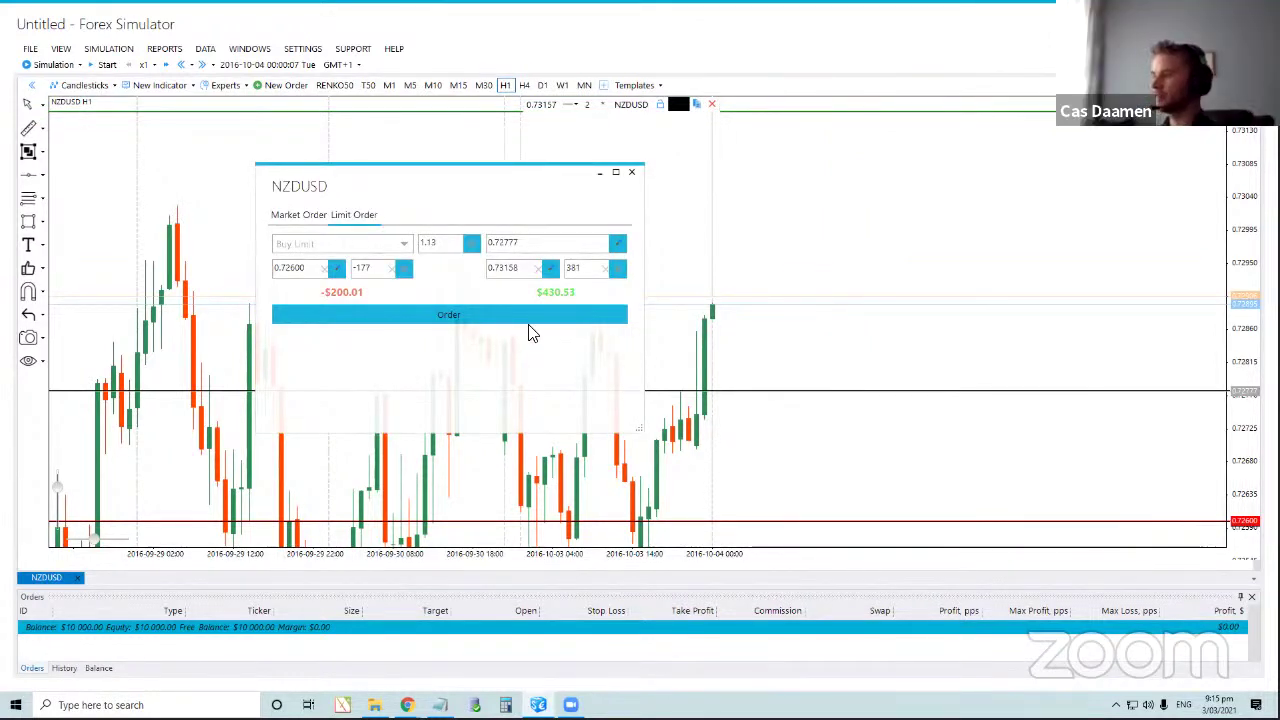
click(474, 316)
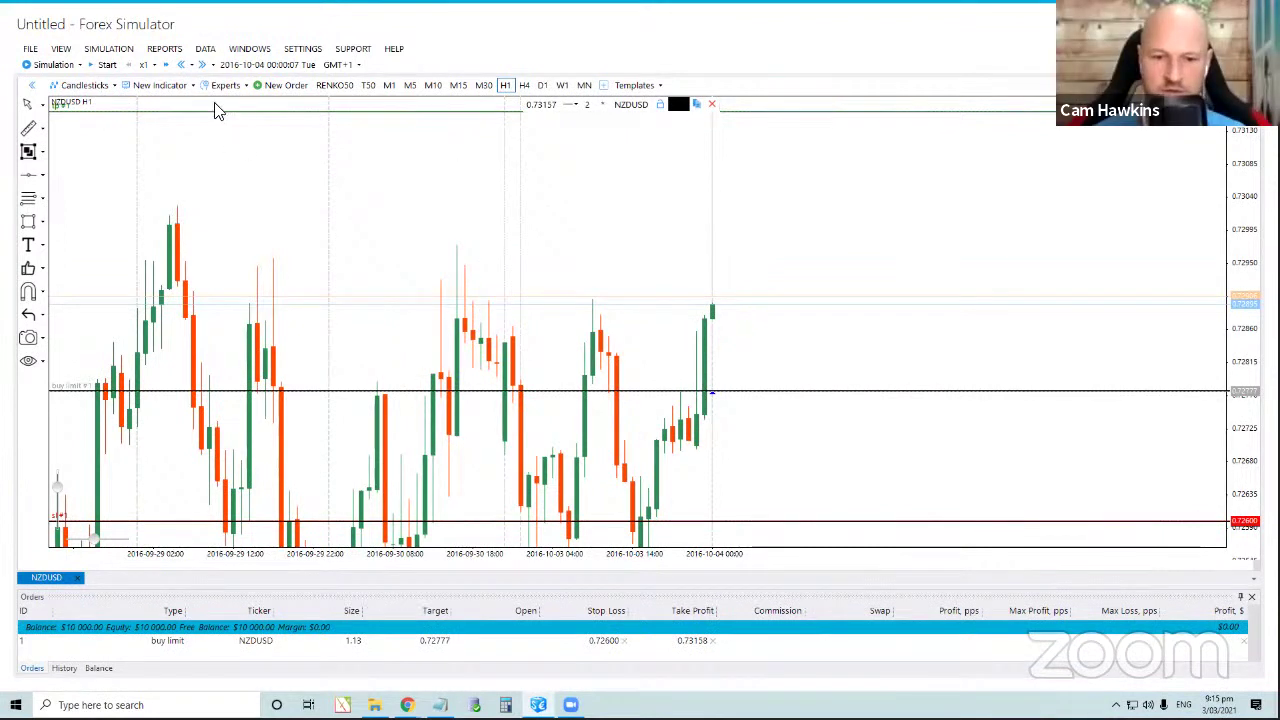
Set the forward step to 1 hour and advance the simulation hour by hour to 16:00 on 2016-10-04.
click(212, 65)
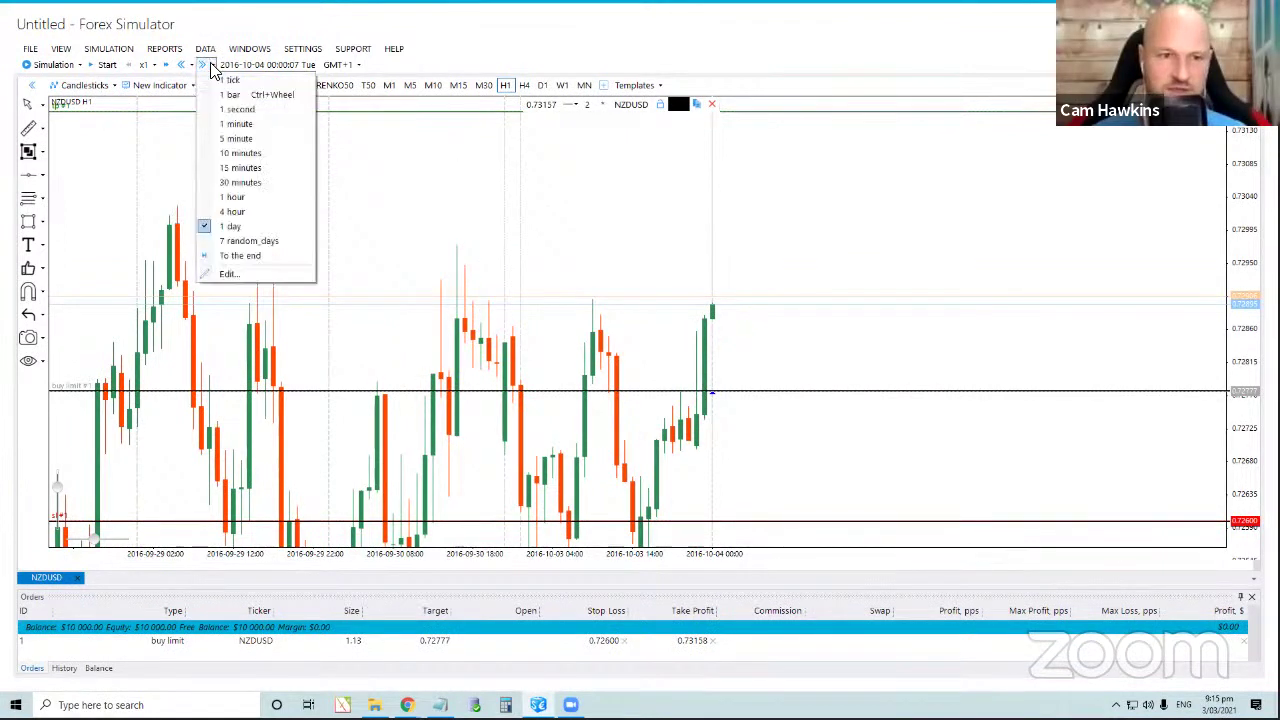
click(241, 197)
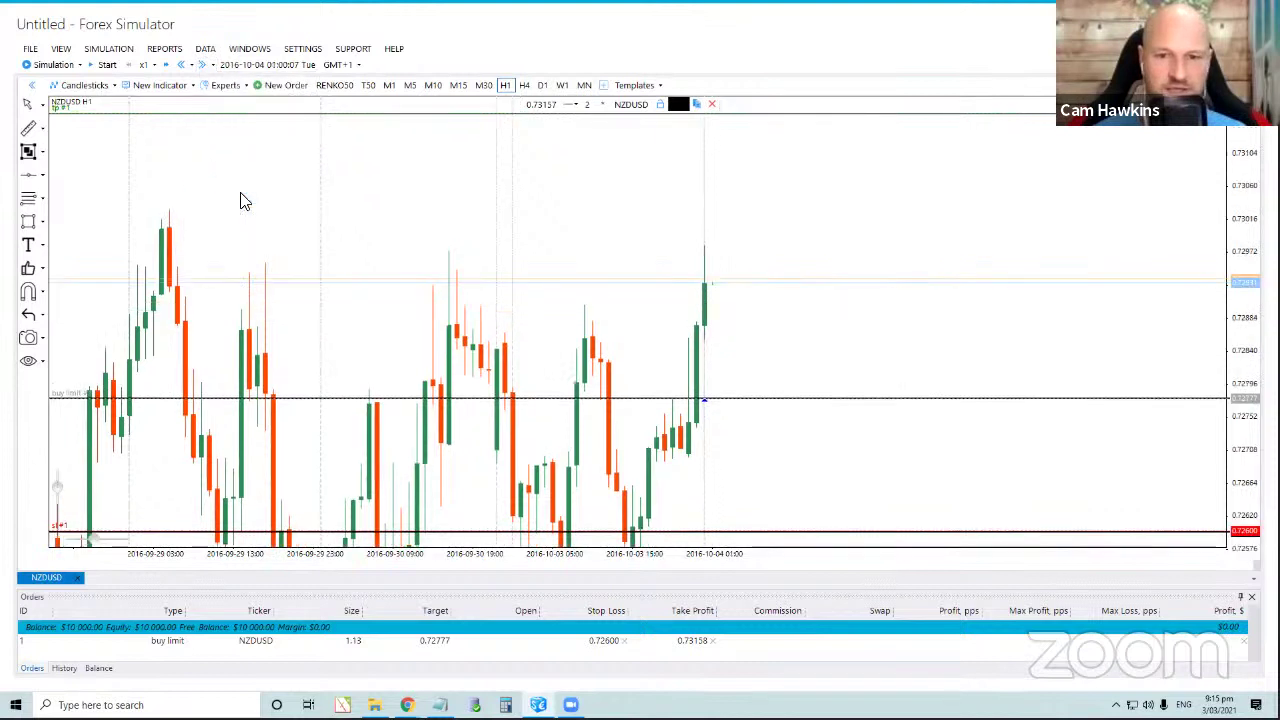
click(203, 66)
click(203, 66)
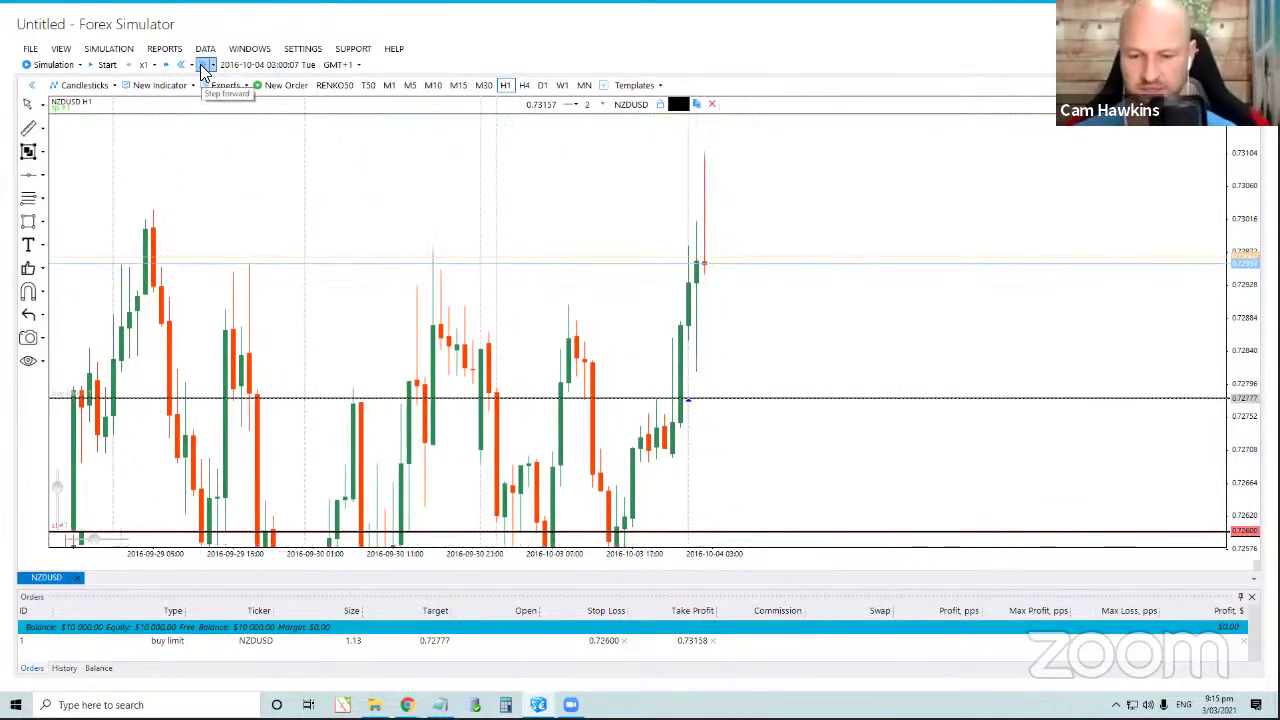
click(203, 66)
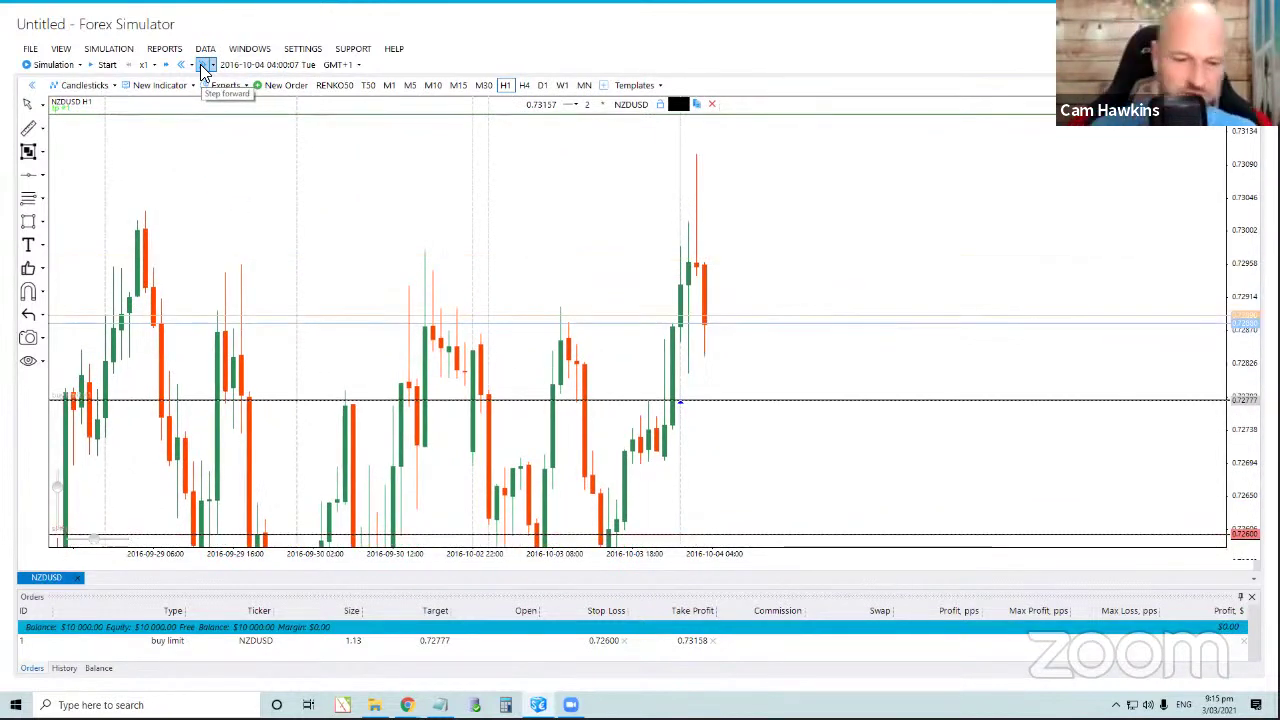
click(203, 66)
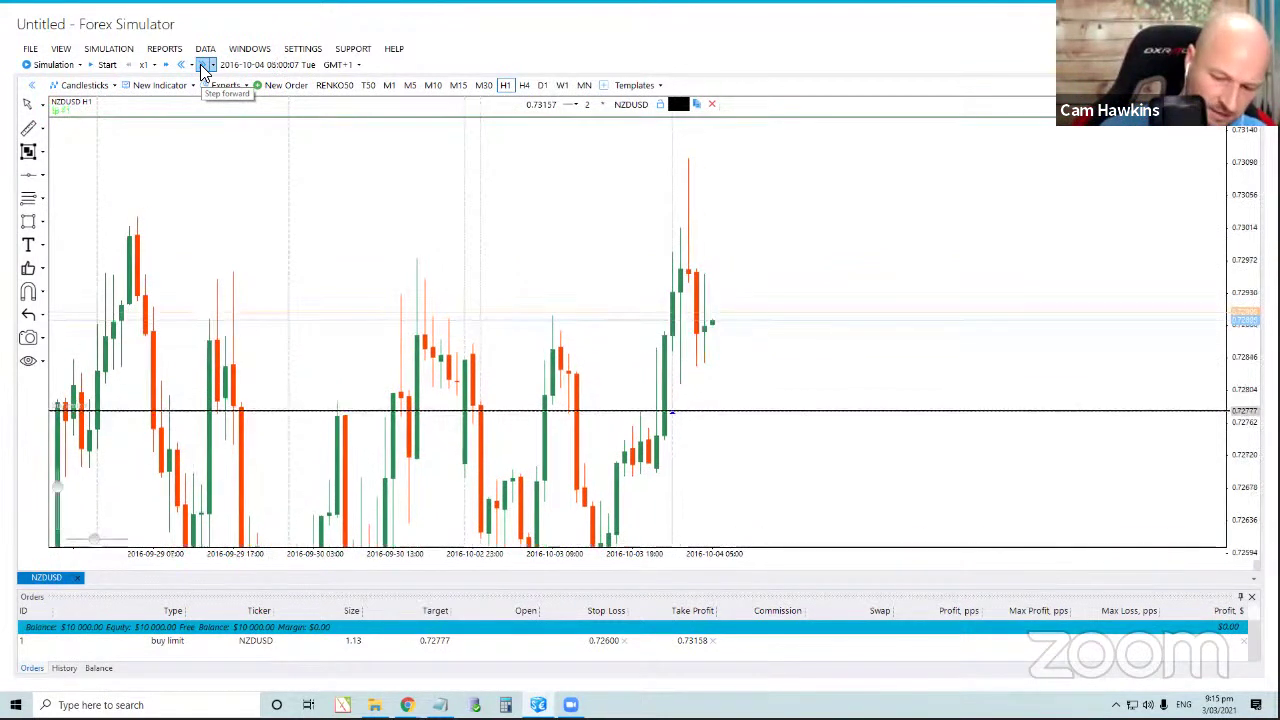
click(203, 66)
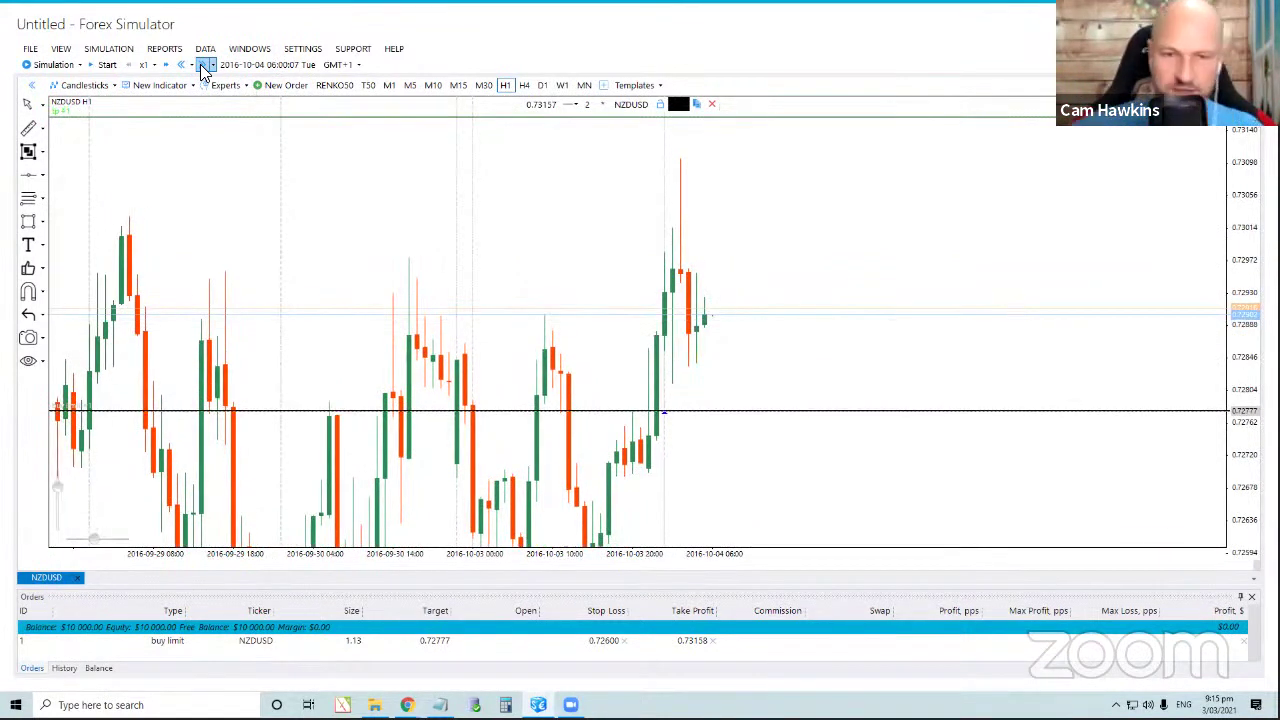
click(203, 66)
click(203, 66)
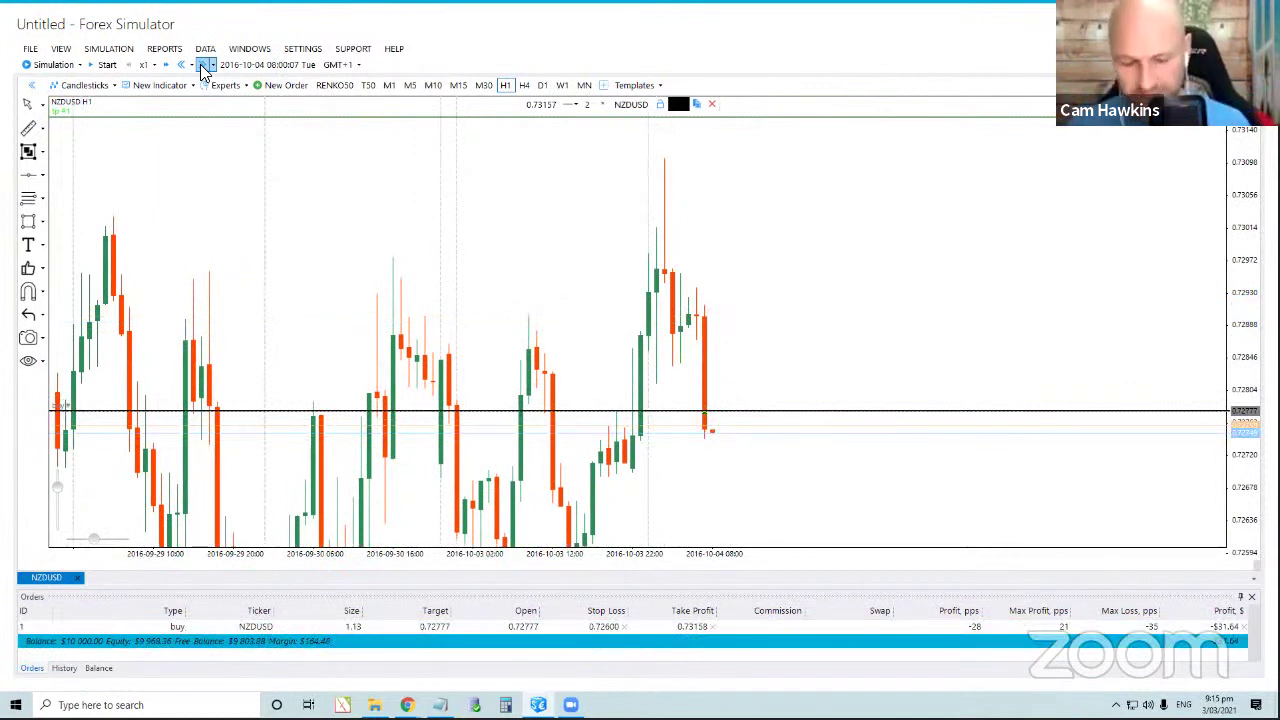
click(203, 66)
click(203, 66)
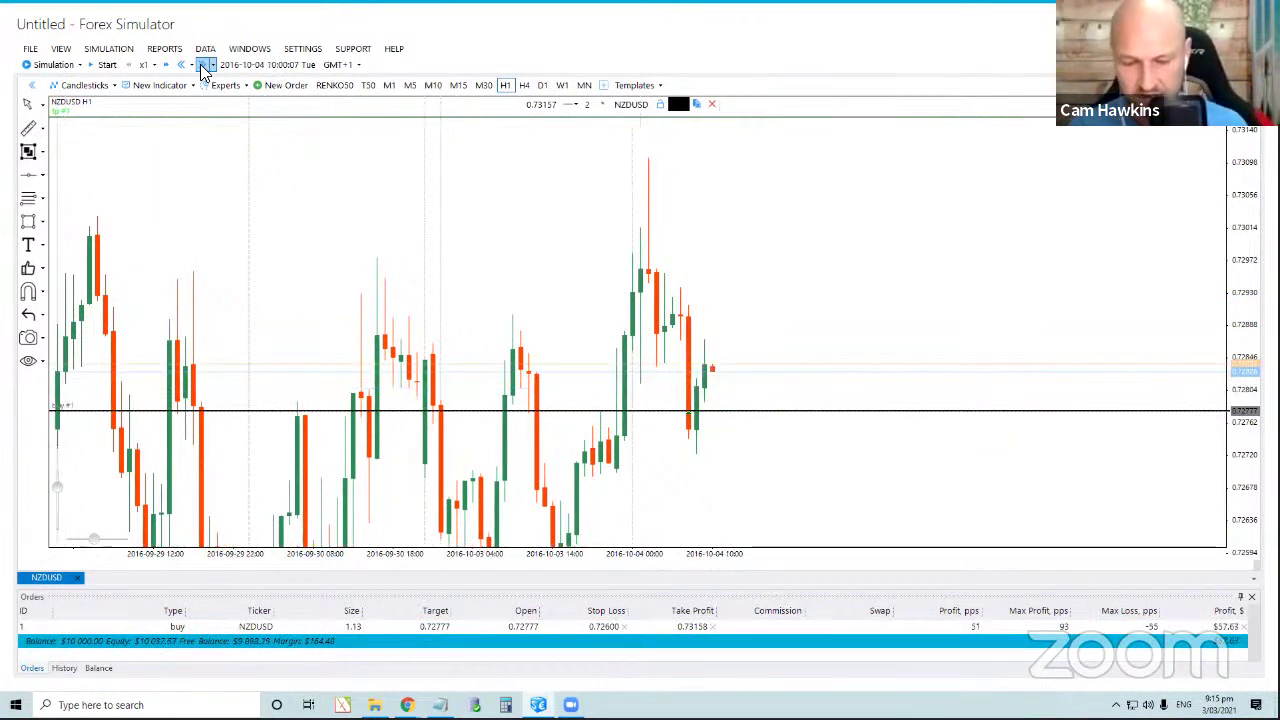
click(203, 66)
click(203, 66)
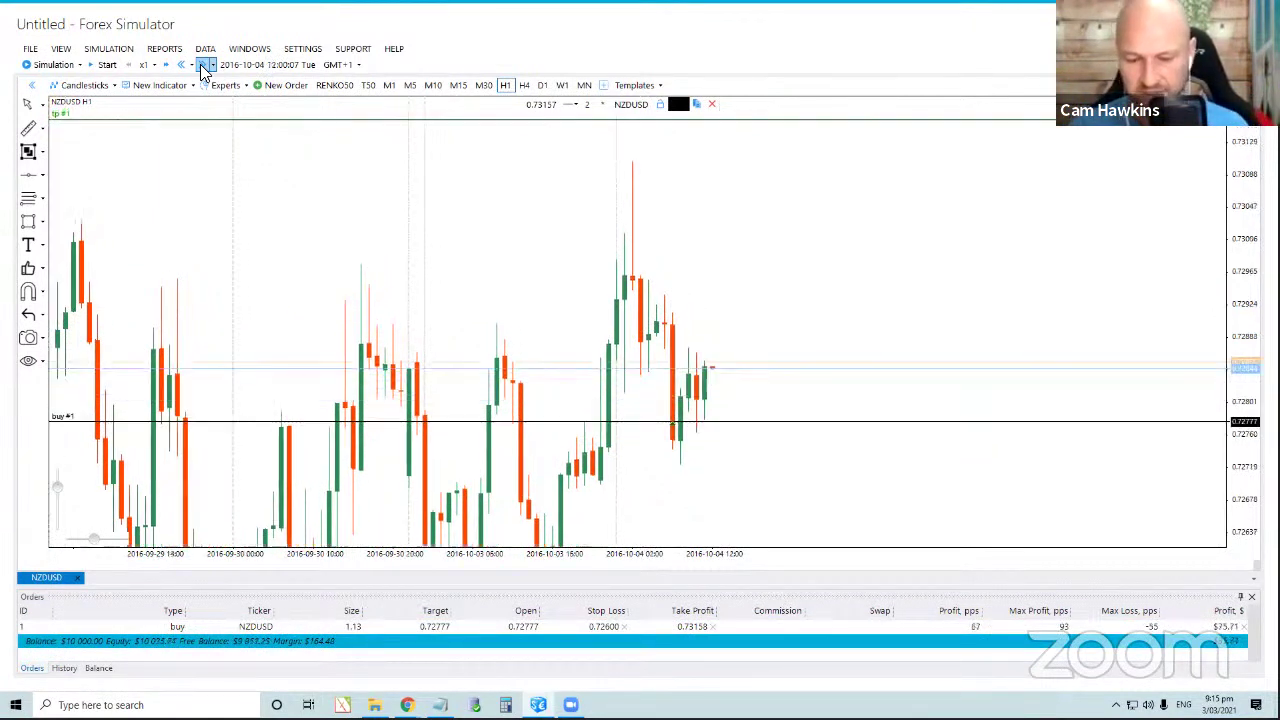
click(203, 66)
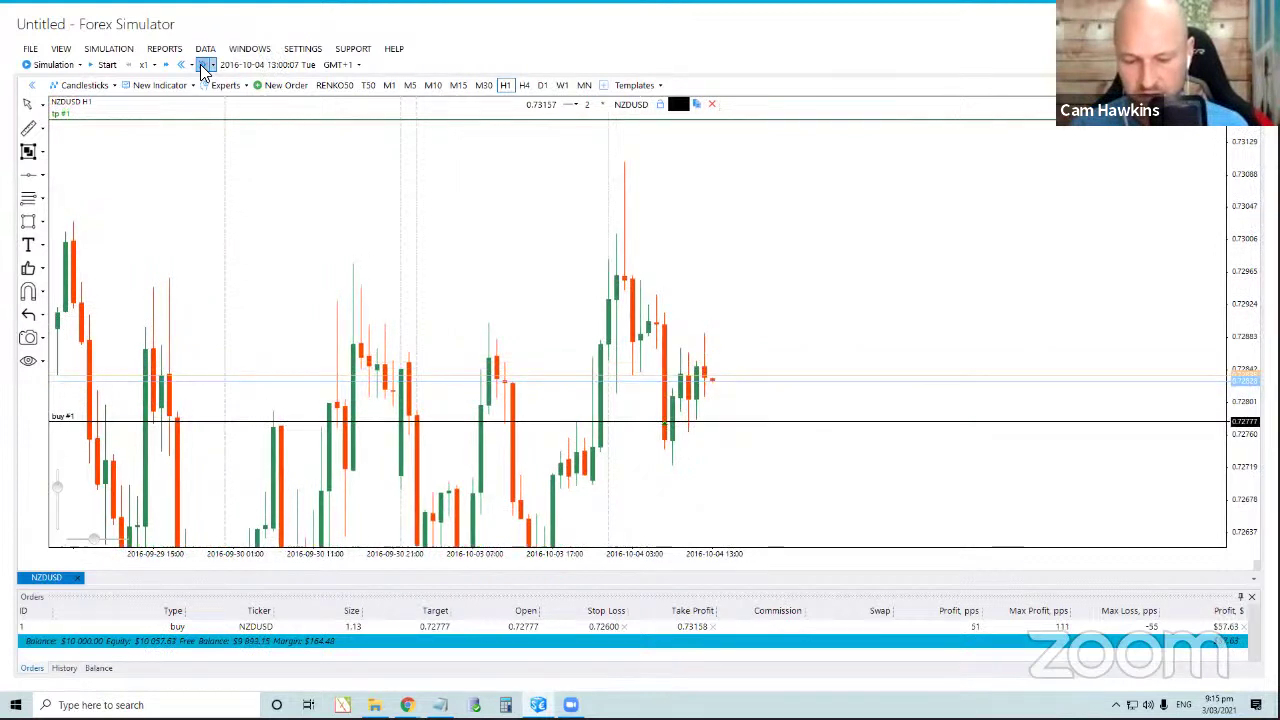
click(203, 66)
click(203, 66)
click(203, 66)
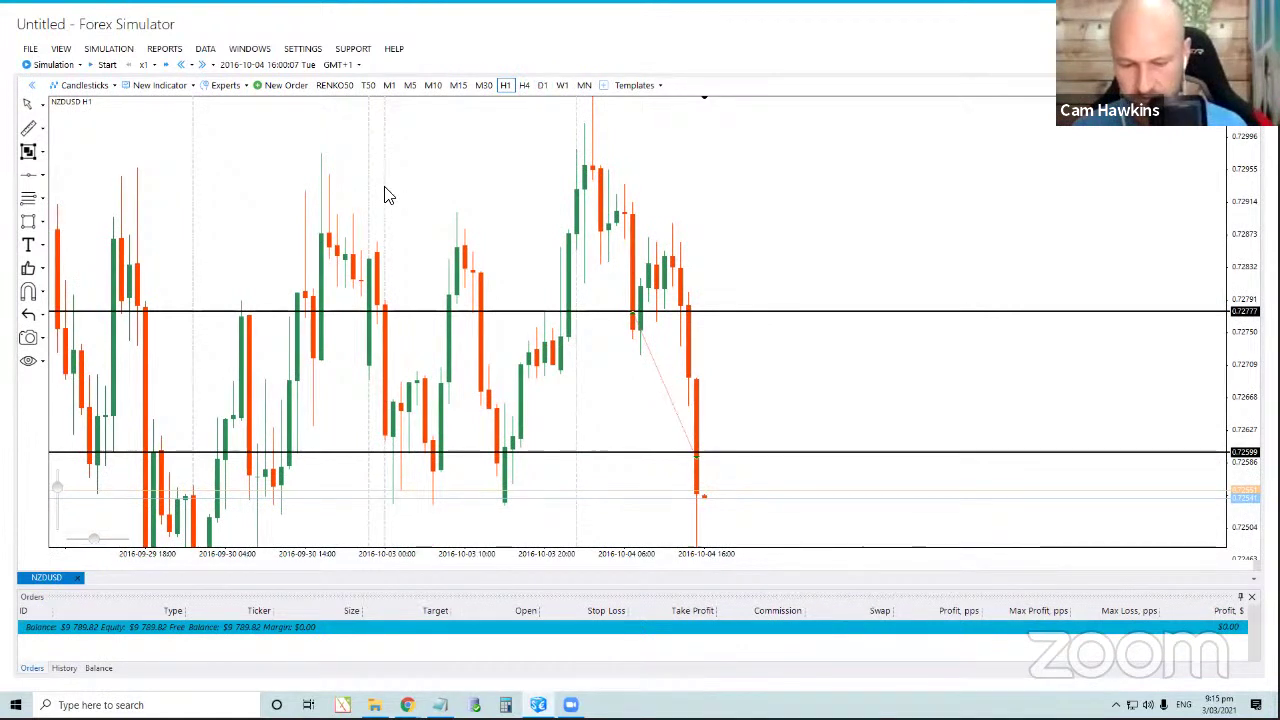
Advance the NZDUSD simulation hour by hour to 00:00 on 2016-10-05.
click(203, 66)
click(203, 66)
click(203, 66)
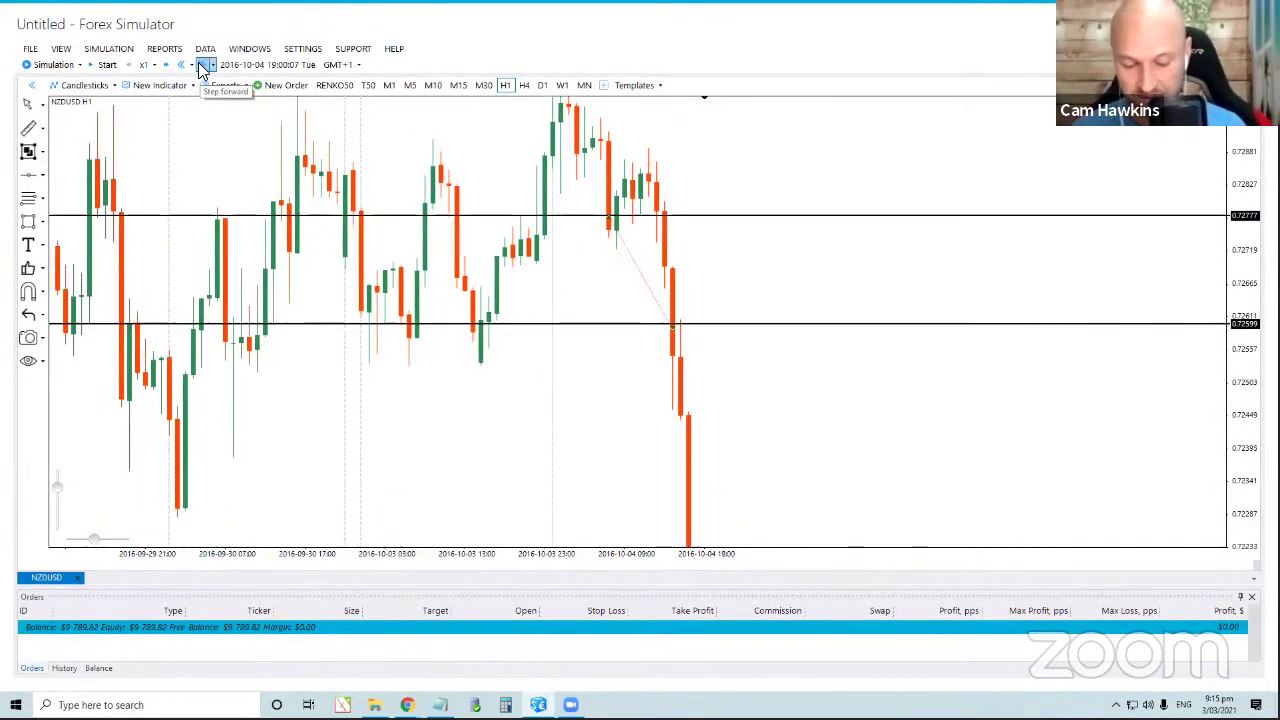
click(203, 66)
click(203, 66)
click(203, 66)
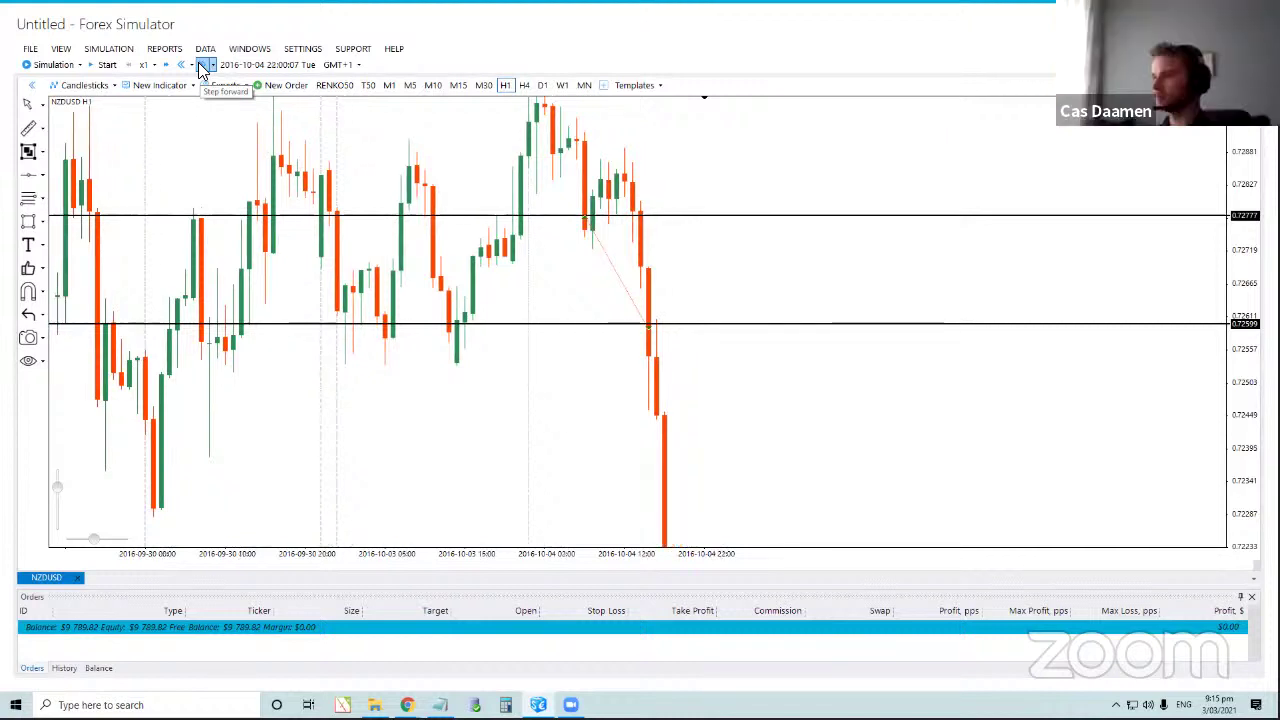
click(203, 66)
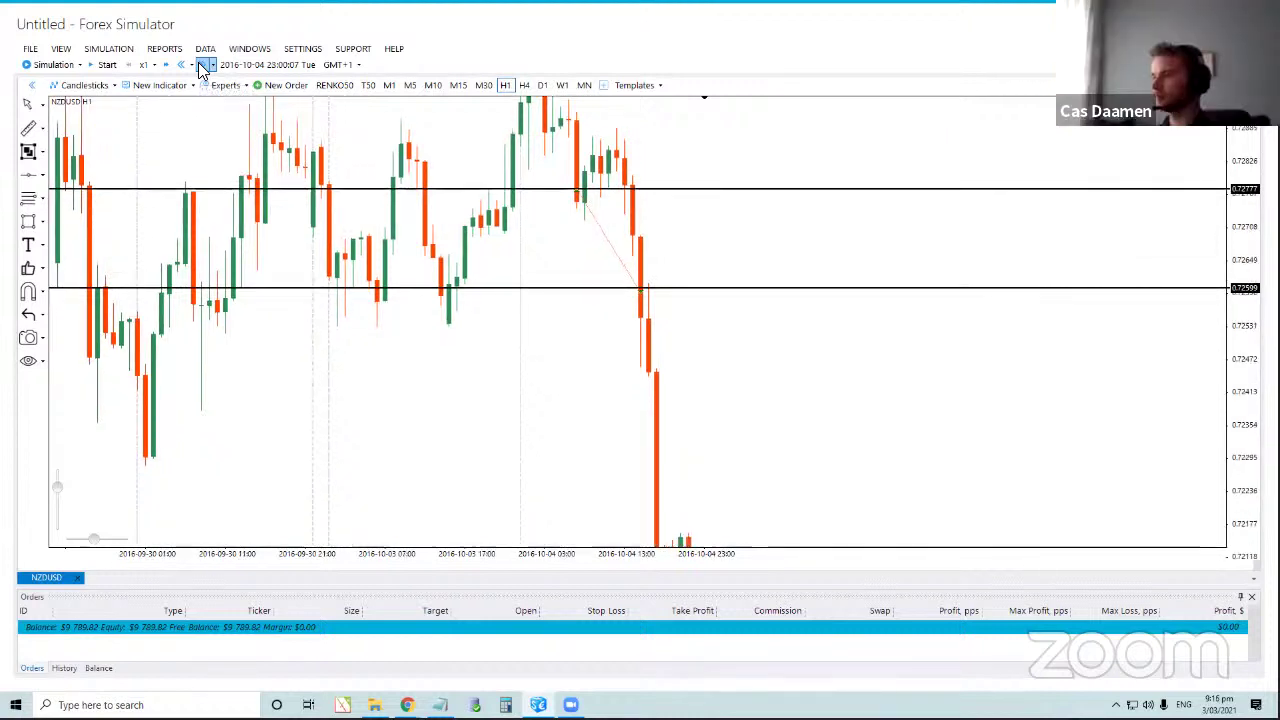
click(203, 66)
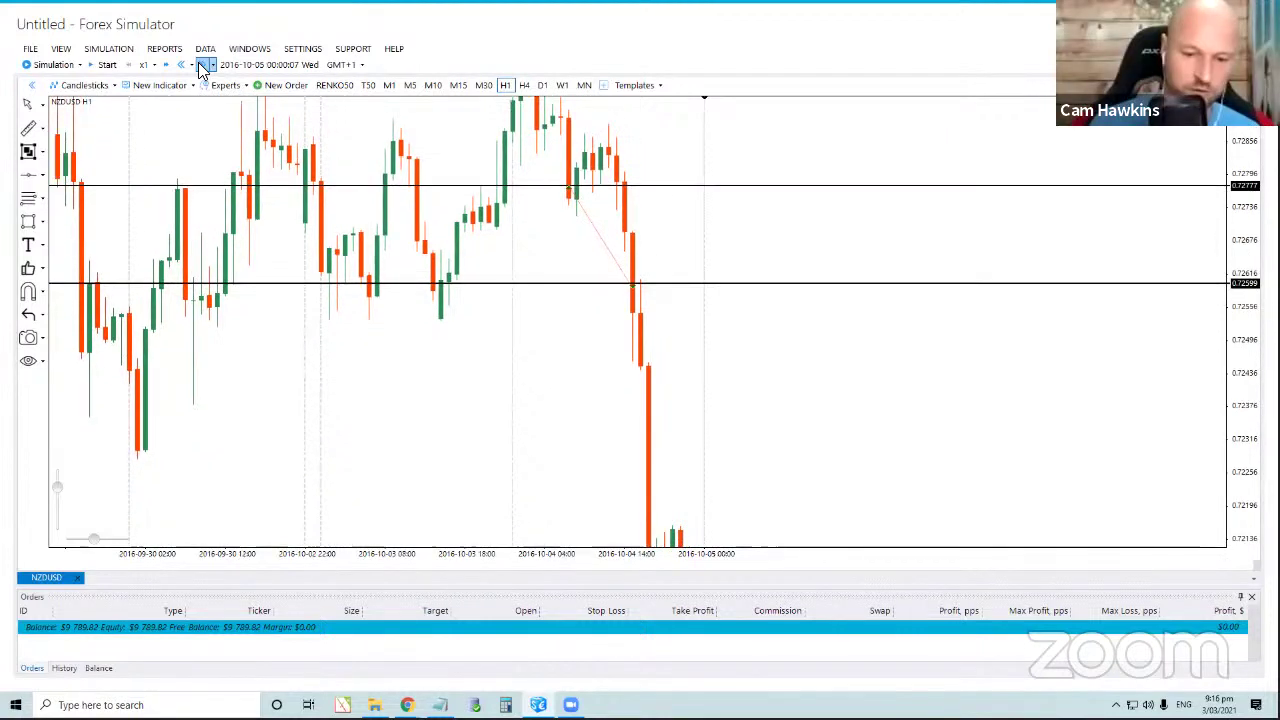
Switch the chart to the daily timeframe and delete the three horizontal lines at 0.72777, 0.72599 and 0.73157.
click(542, 85)
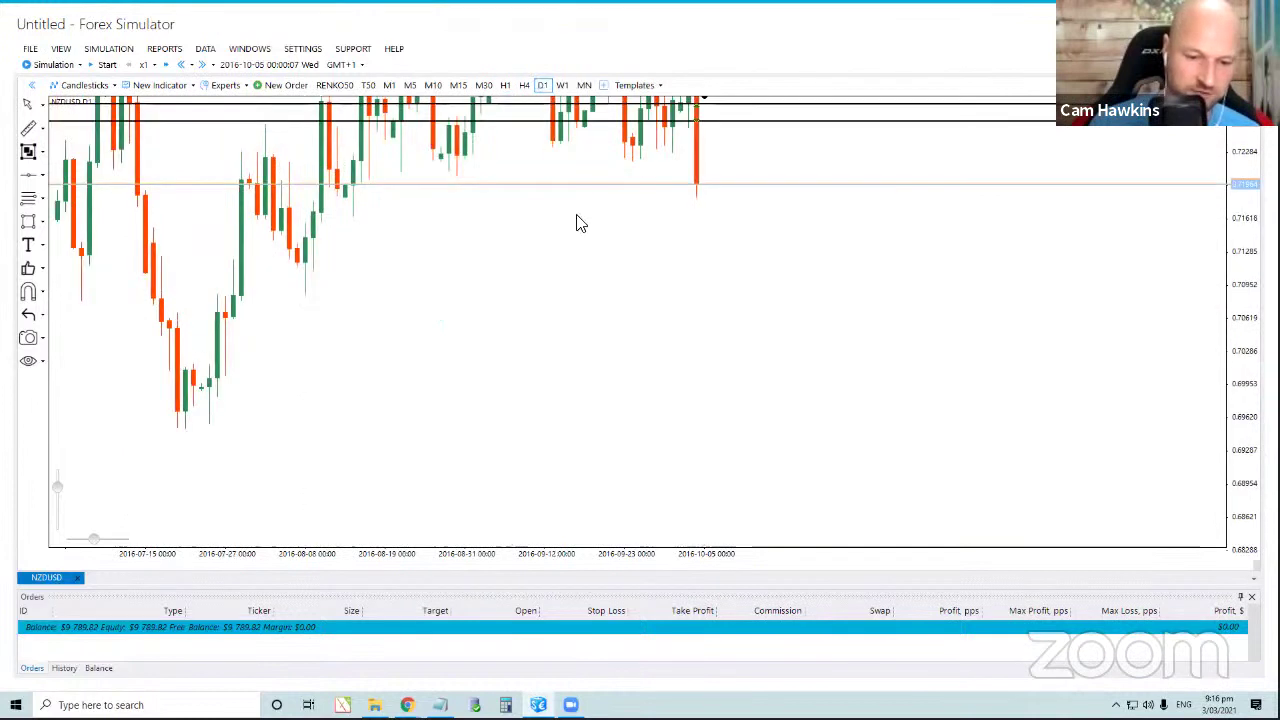
drag(797, 323, 814, 449)
click(785, 319)
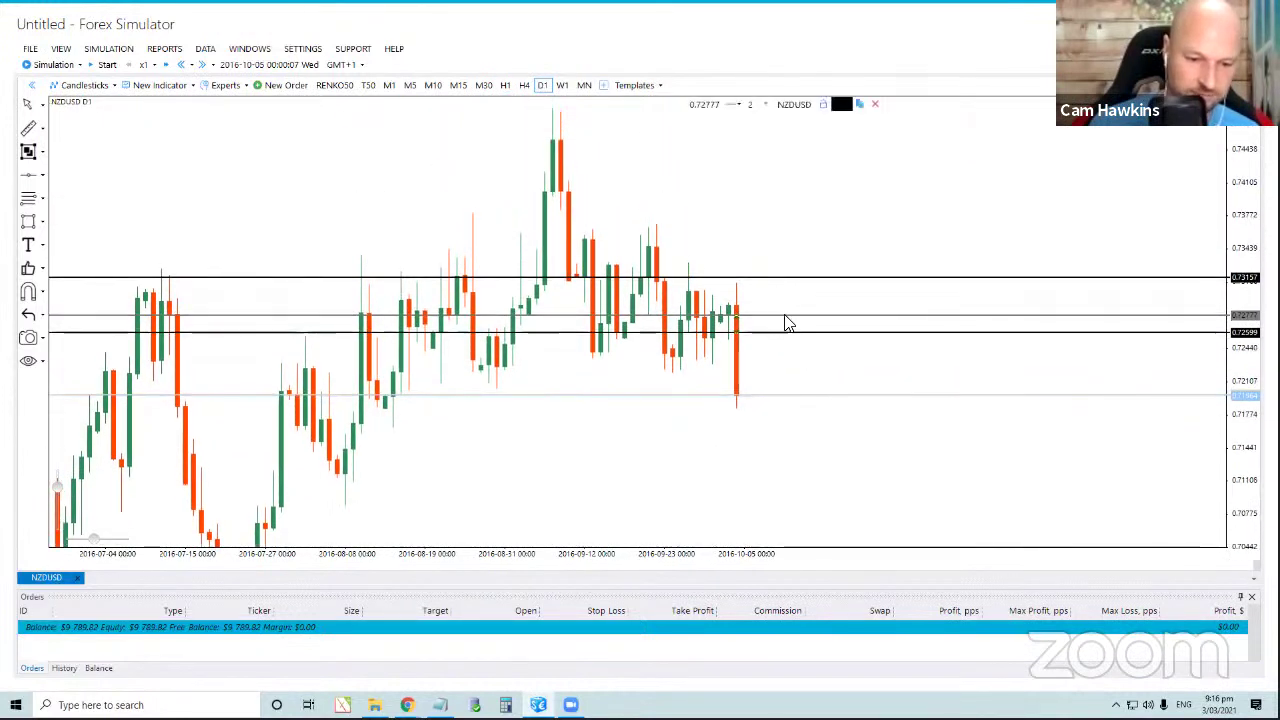
drag(785, 323, 803, 343)
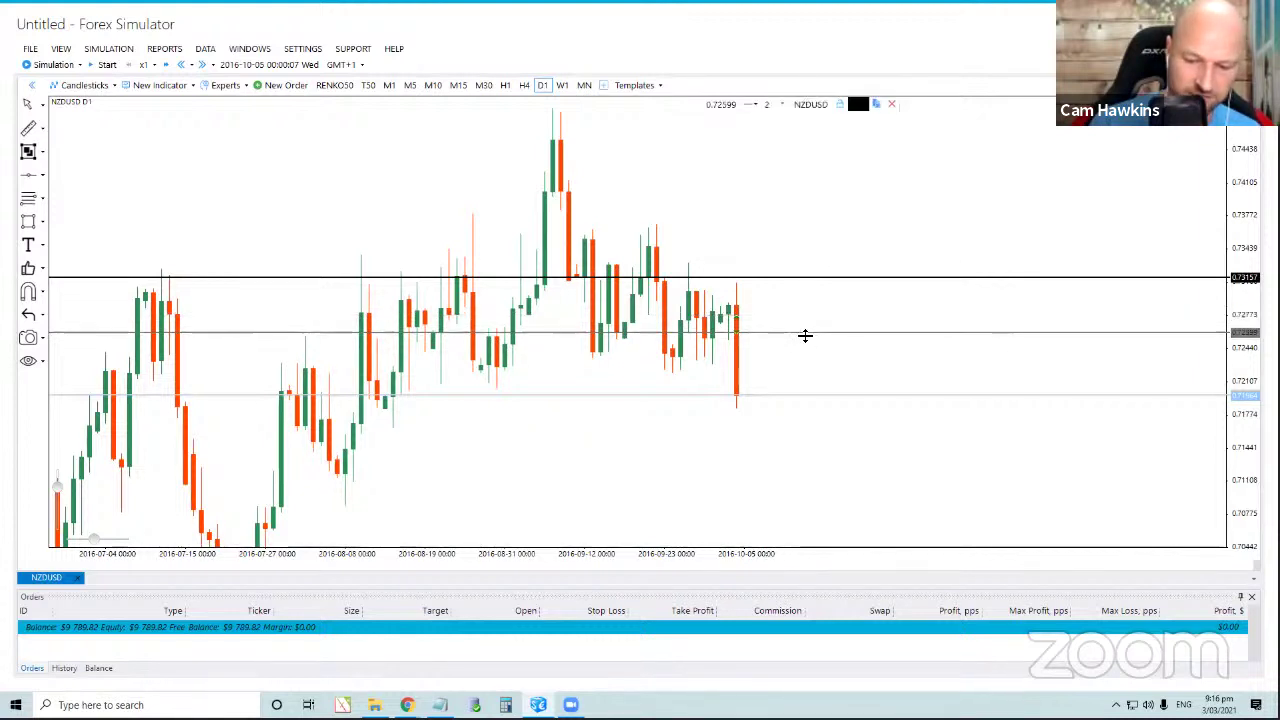
key(Delete)
click(806, 282)
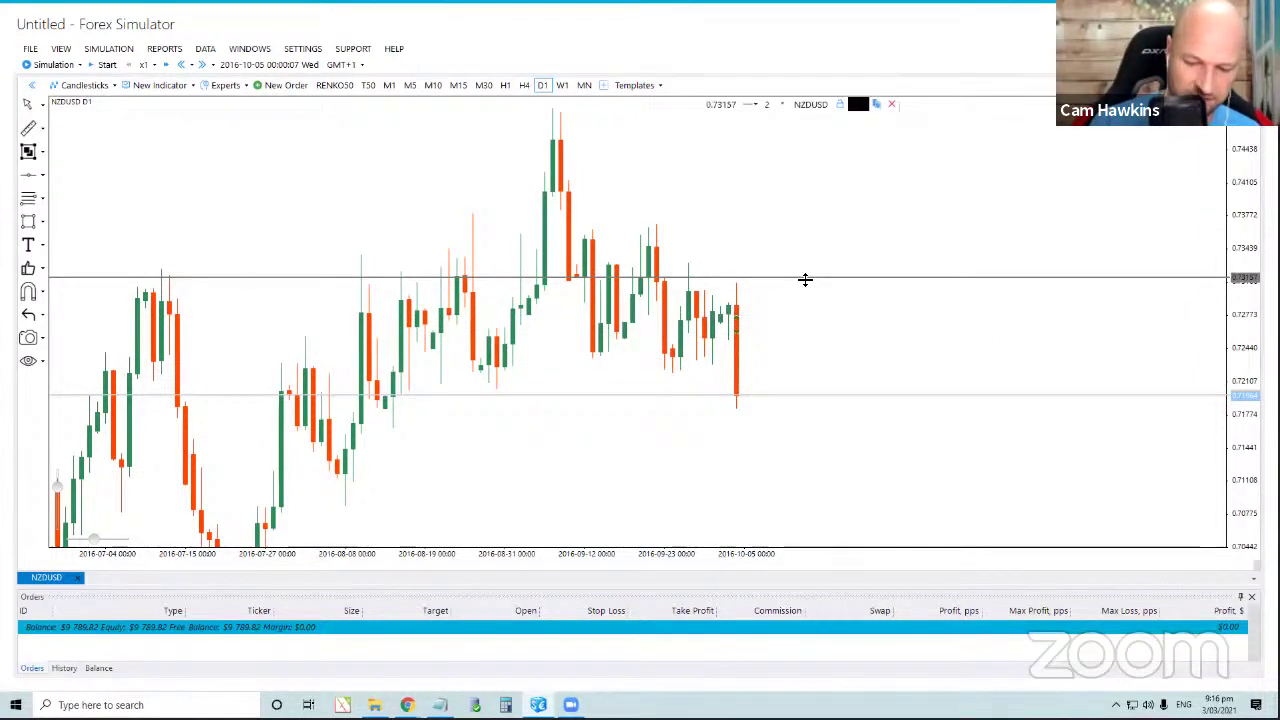
key(Delete)
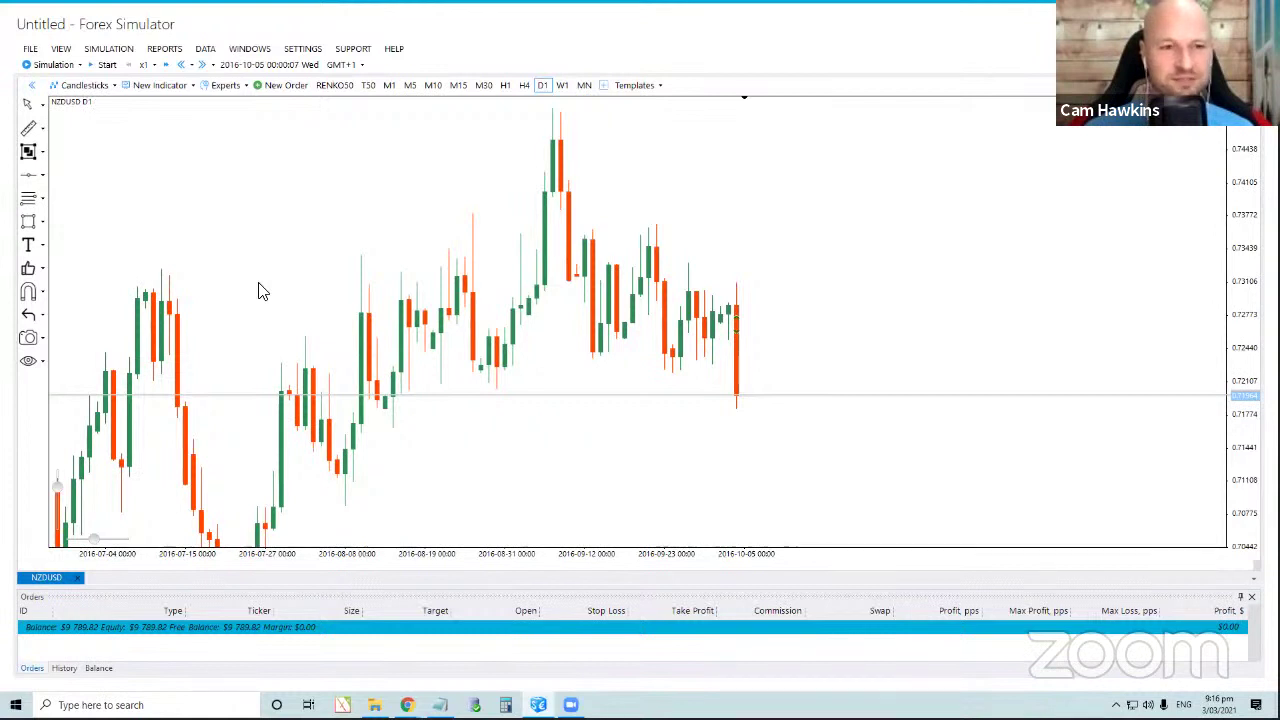
Advance the simulation hourly to 01:00 on 2016-10-06, and by a 1 day step to 01:00 on 2016-10-07.
click(203, 65)
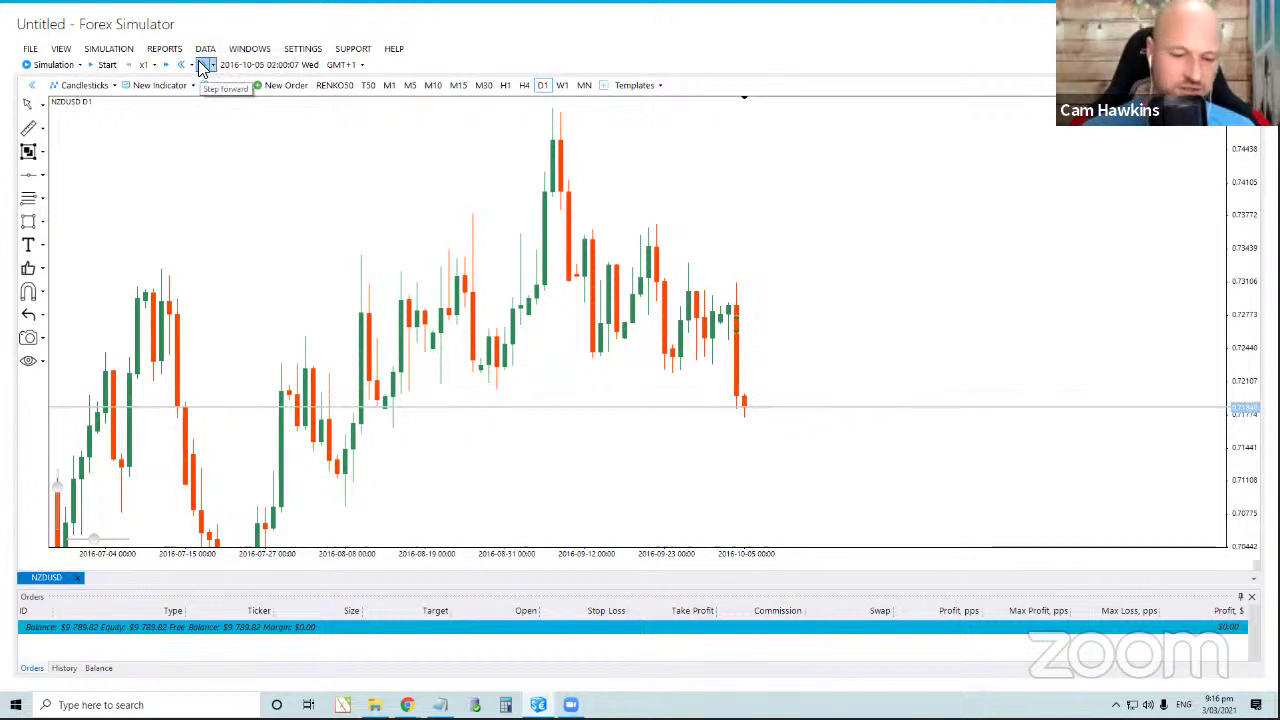
click(203, 65)
click(203, 67)
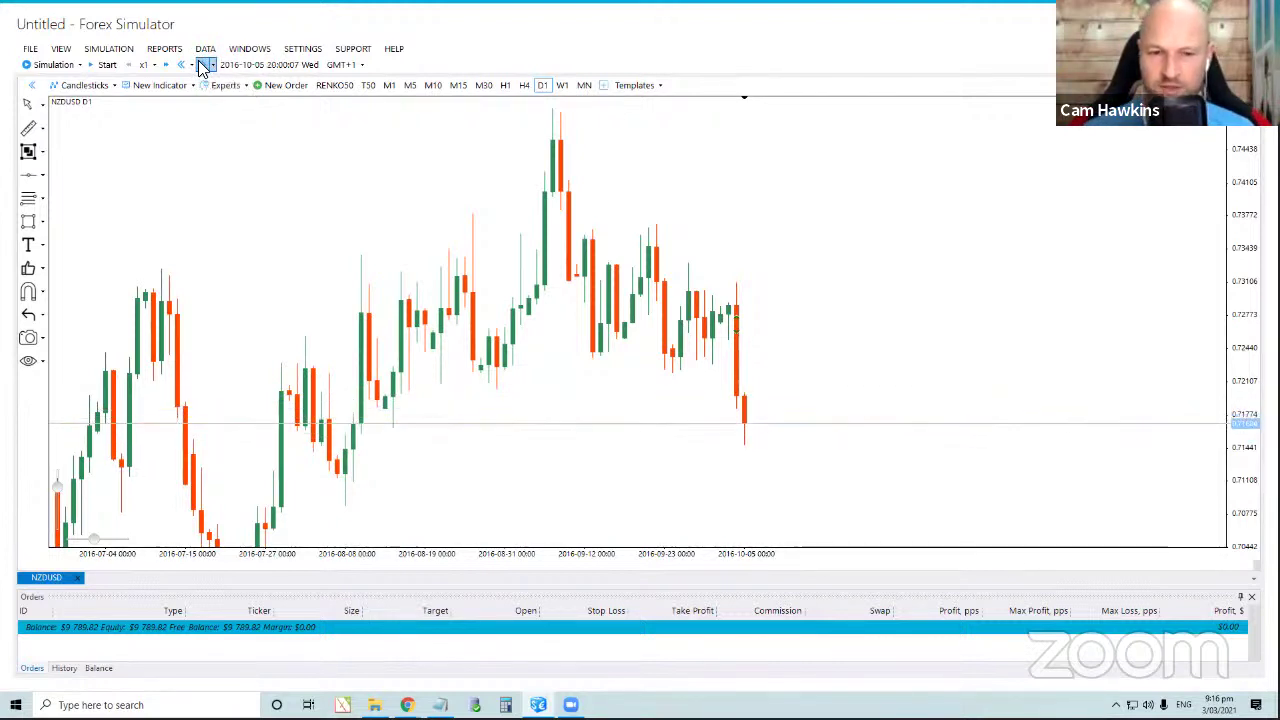
click(203, 67)
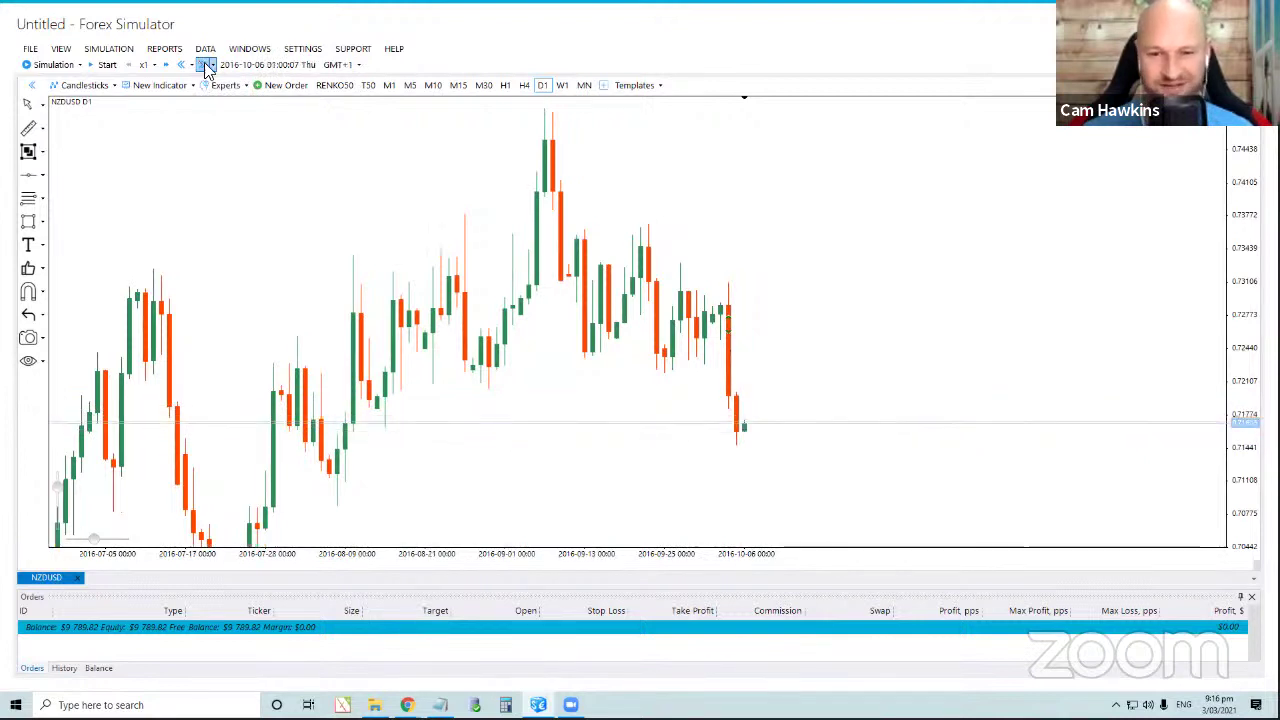
click(212, 65)
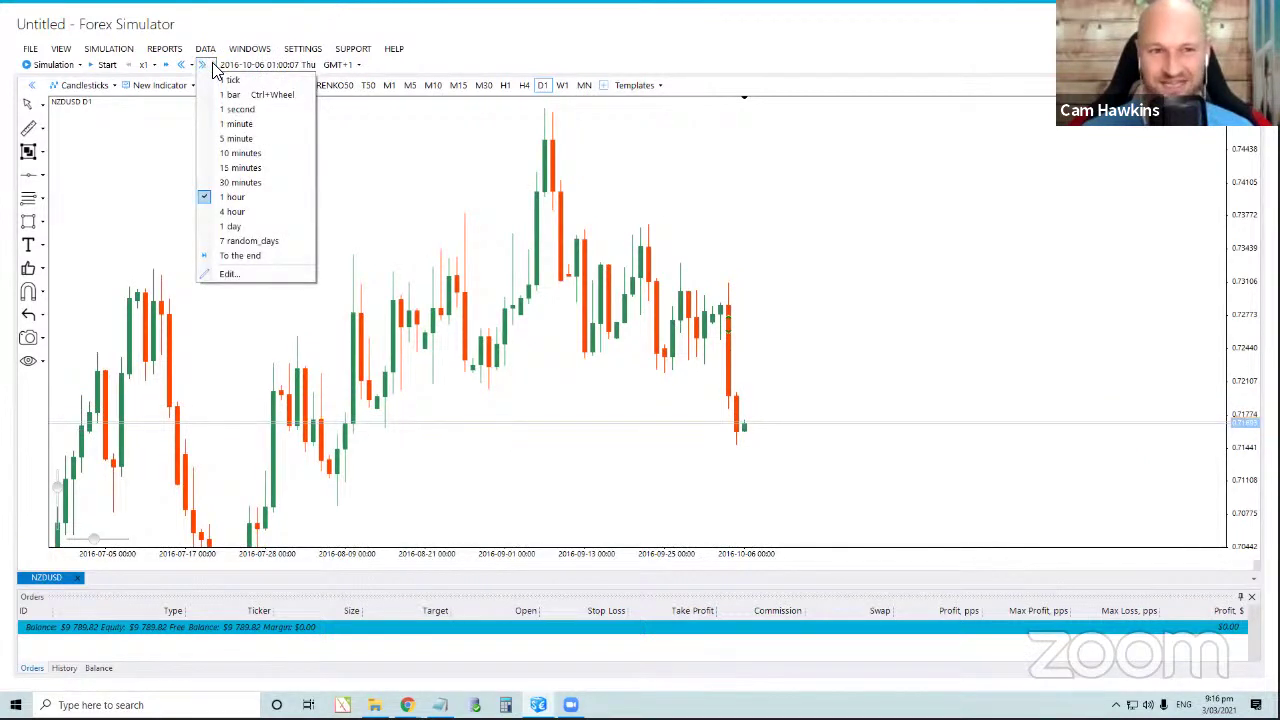
click(245, 227)
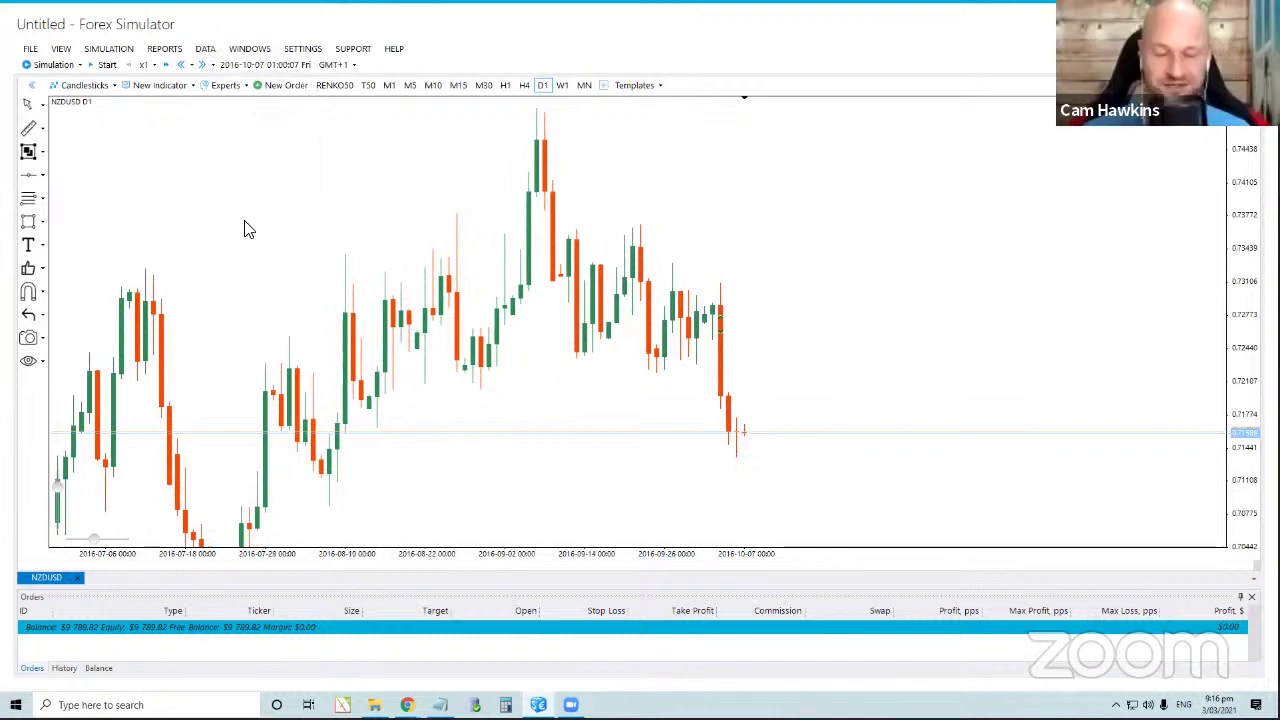
Set the forward step to 1 hour and advance the simulation to 23:00 on 2016-10-07.
click(211, 67)
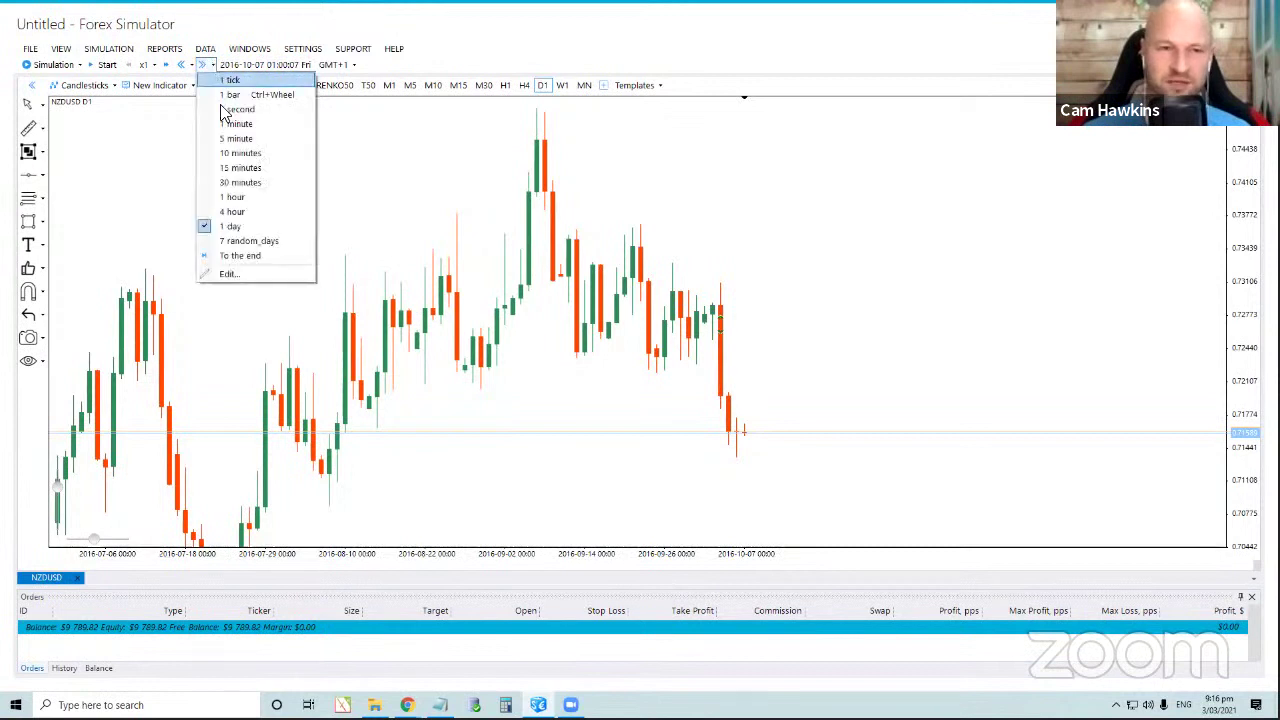
click(251, 196)
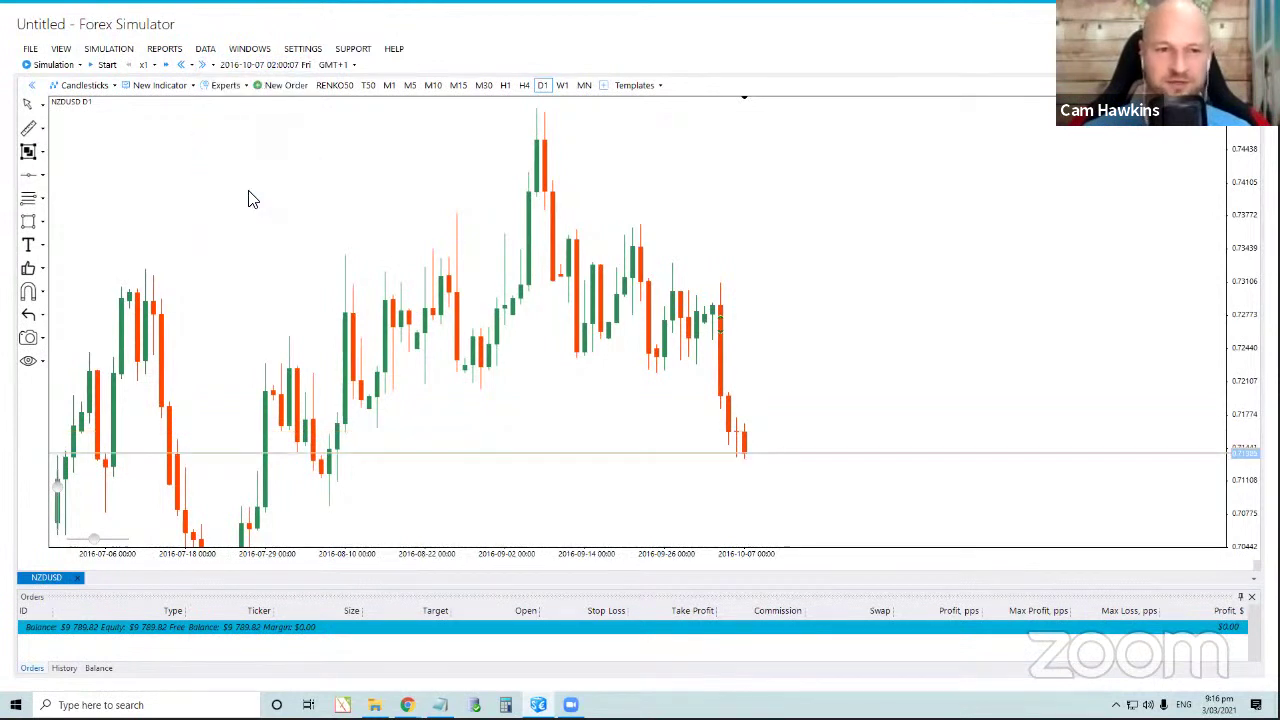
click(202, 65)
click(202, 65)
click(202, 65)
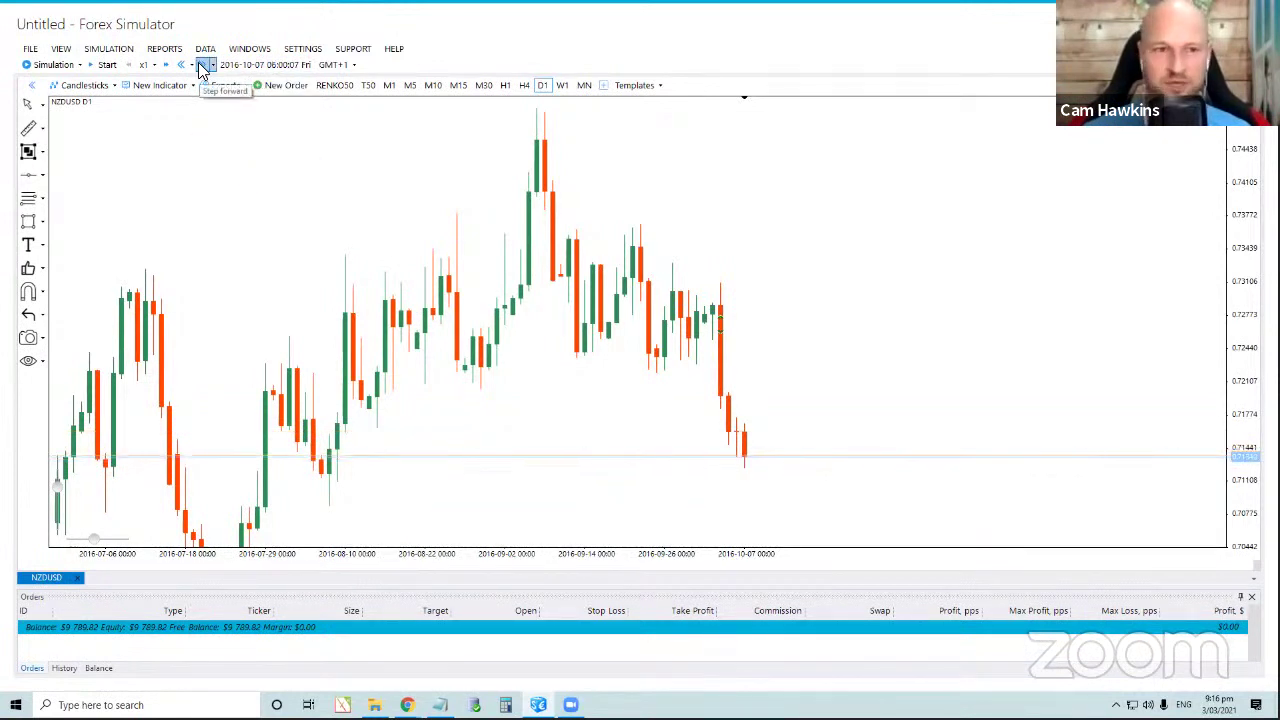
click(202, 65)
click(202, 65)
click(202, 65)
click(202, 65)
click(202, 65)
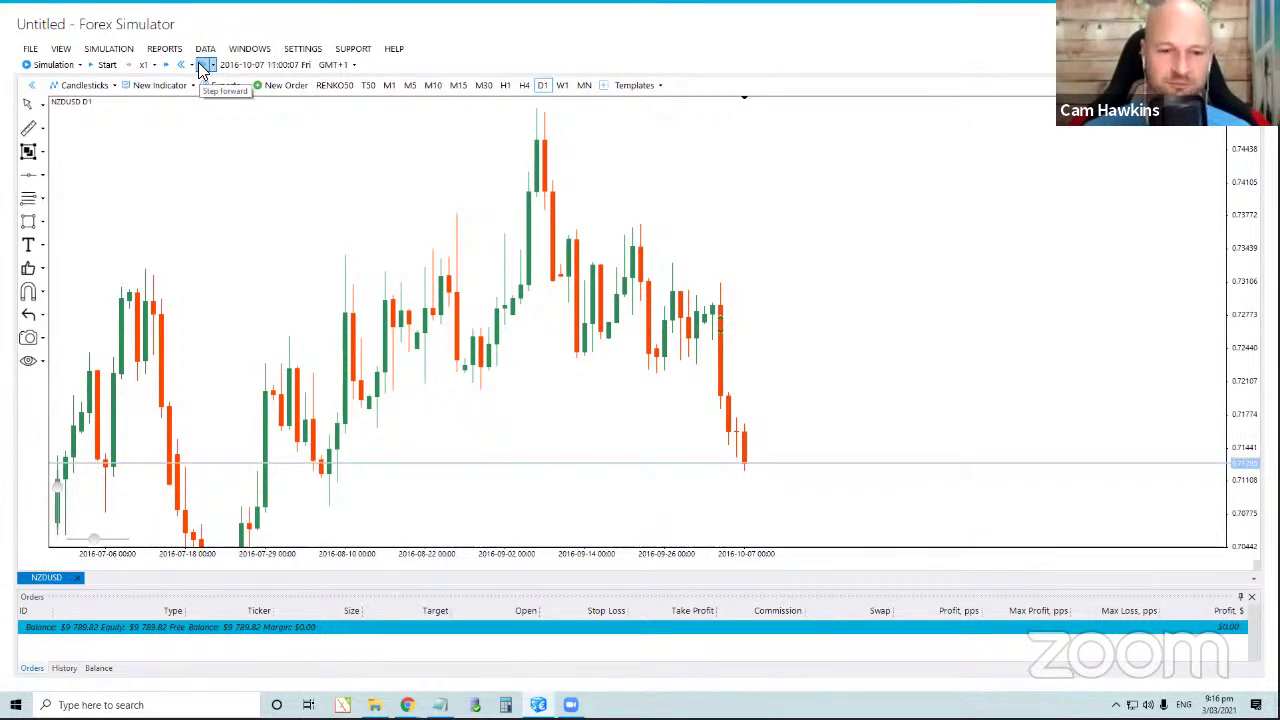
click(202, 65)
click(202, 65)
click(202, 65)
click(202, 65)
click(202, 65)
click(202, 65)
click(202, 65)
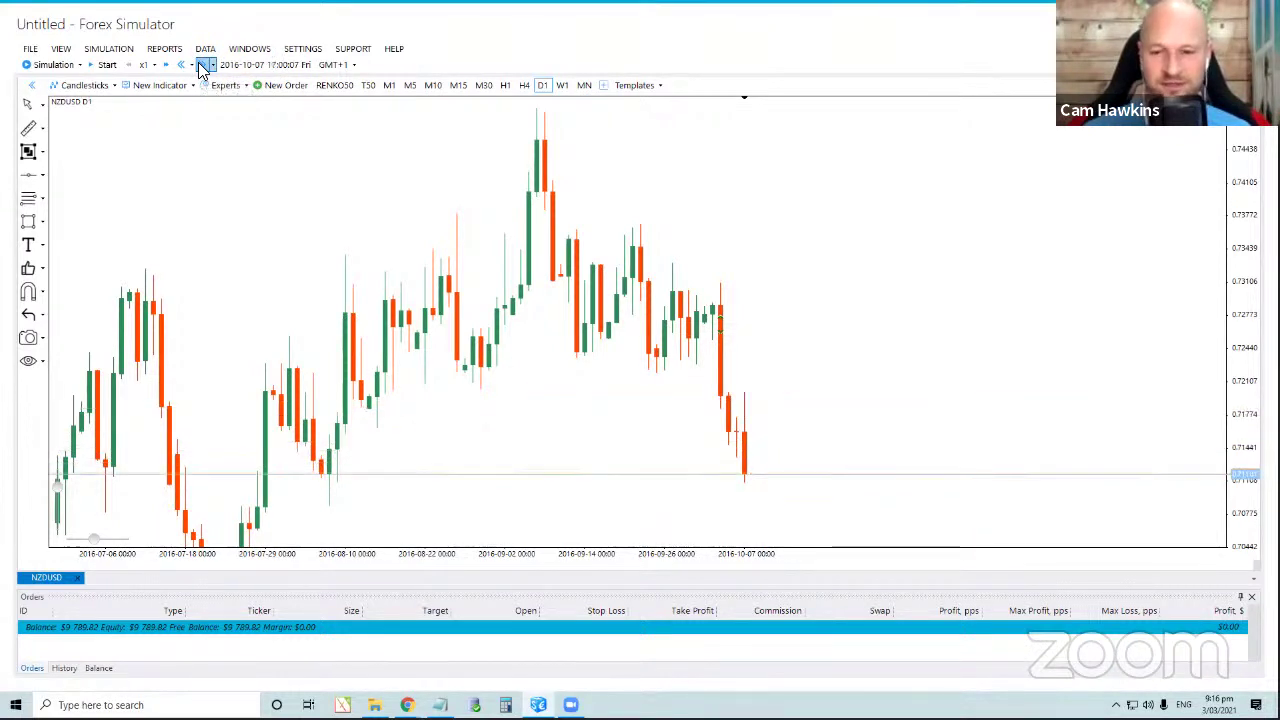
click(202, 65)
click(202, 65)
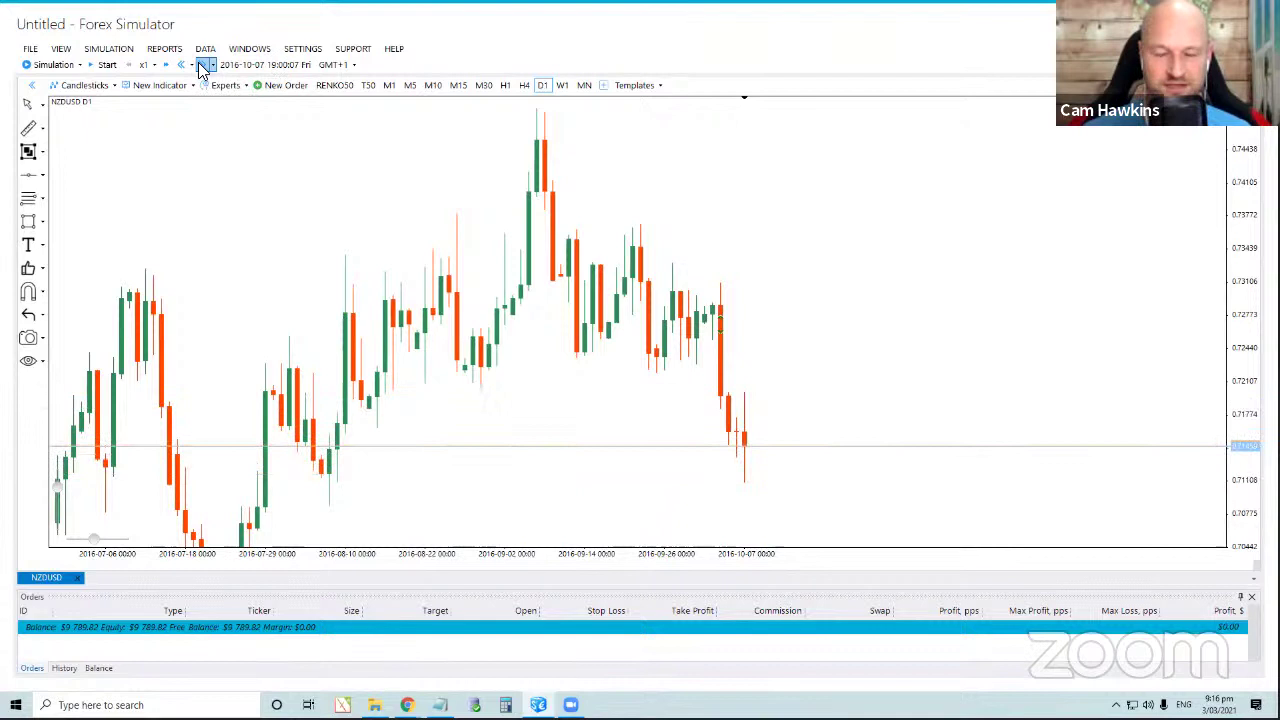
click(202, 65)
click(202, 65)
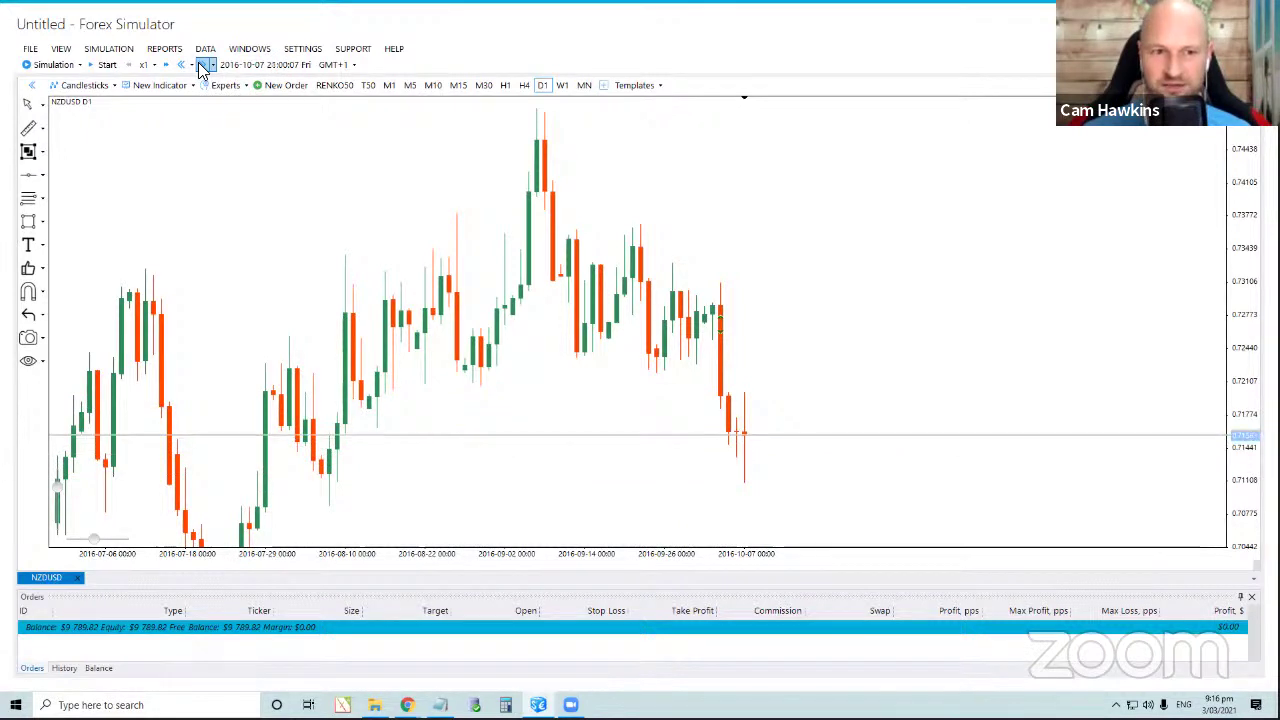
click(202, 65)
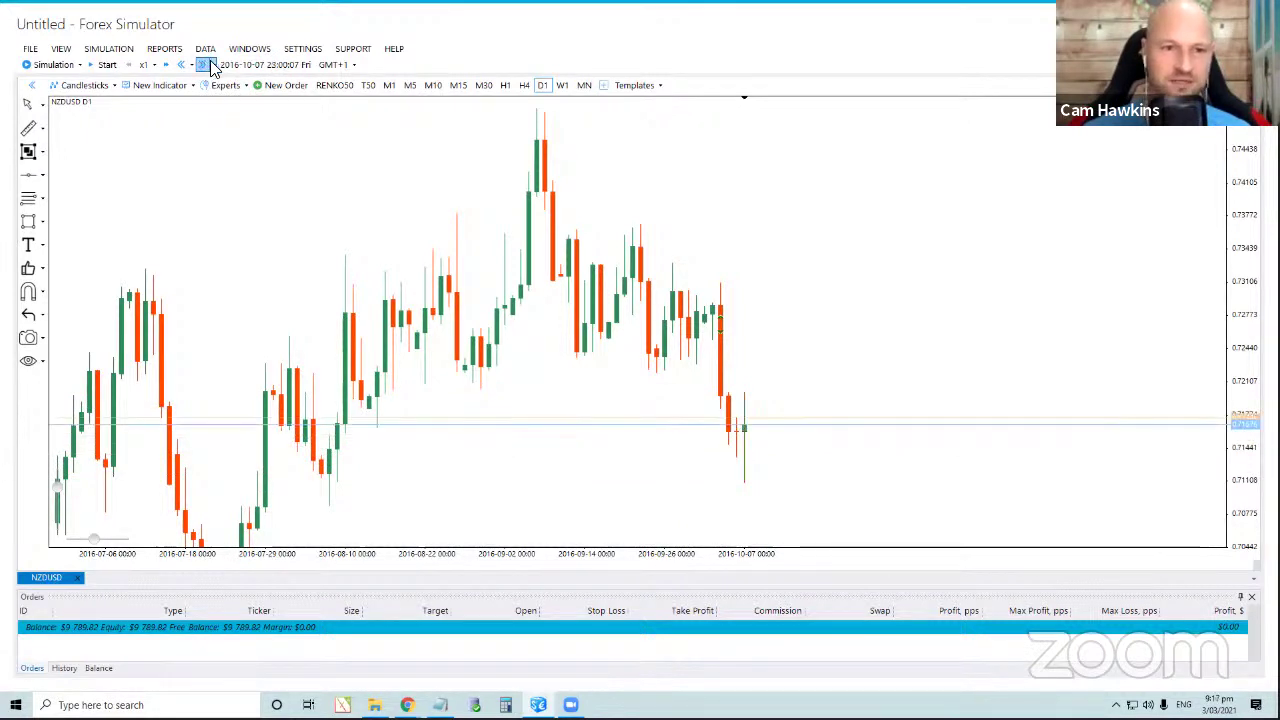
Skip the weekend with forward steps of 1 day, 1 hour and 1 day, reaching 00:00 on 2016-10-10.
click(212, 65)
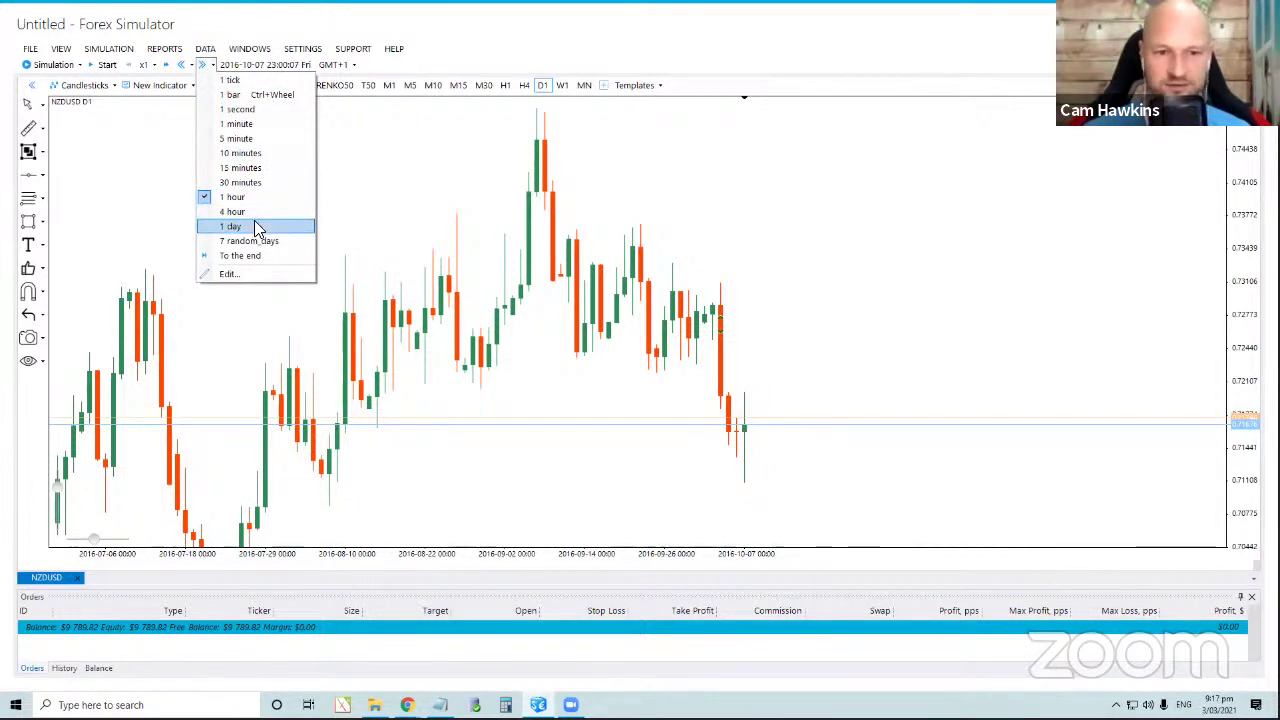
click(255, 221)
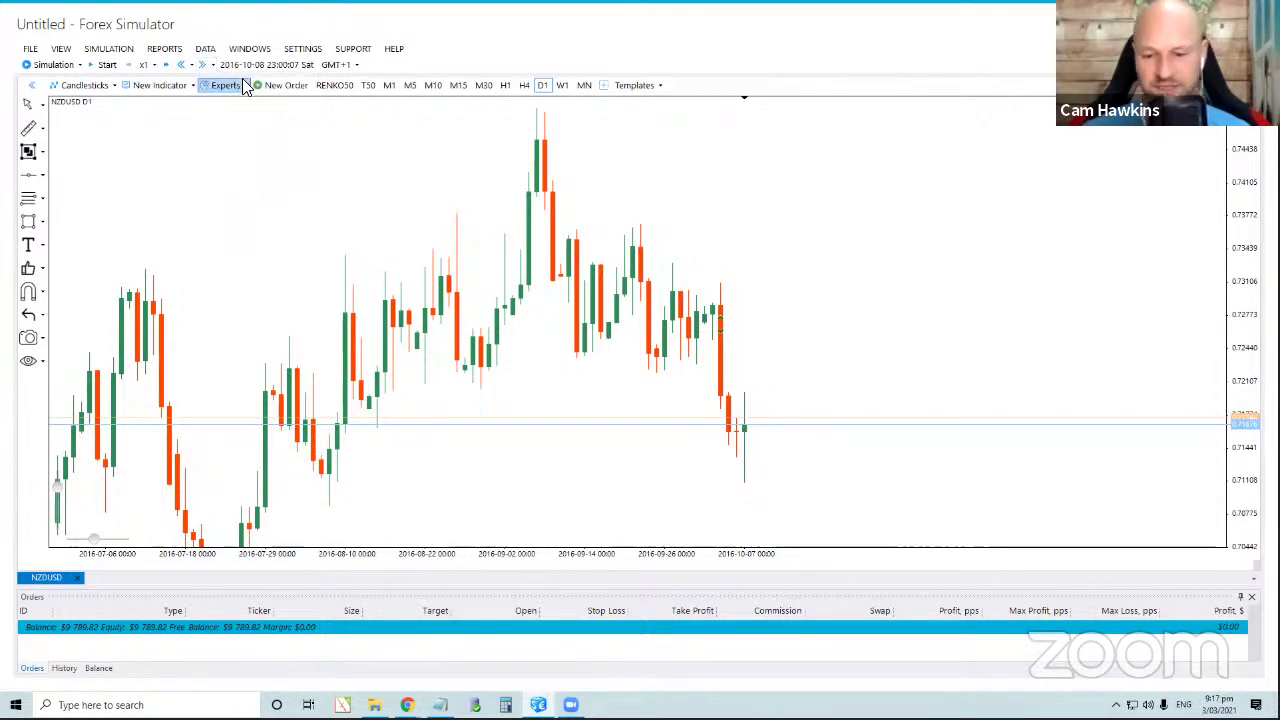
click(213, 66)
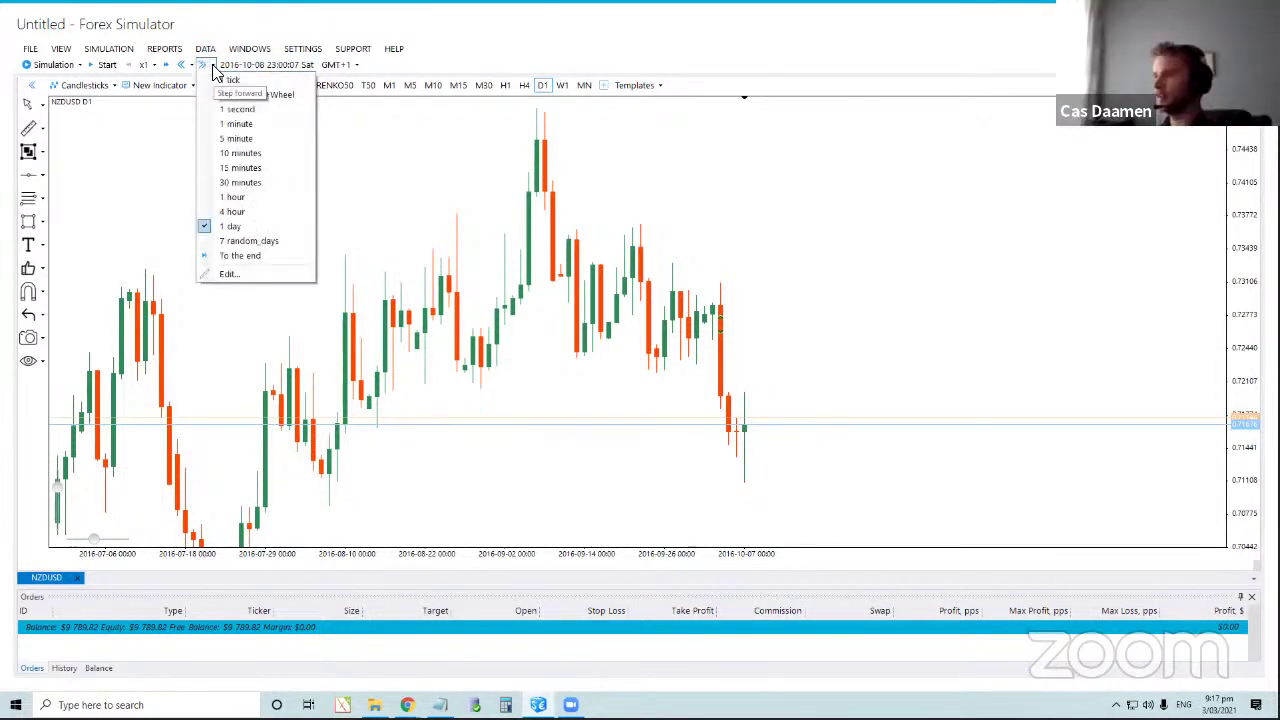
click(235, 197)
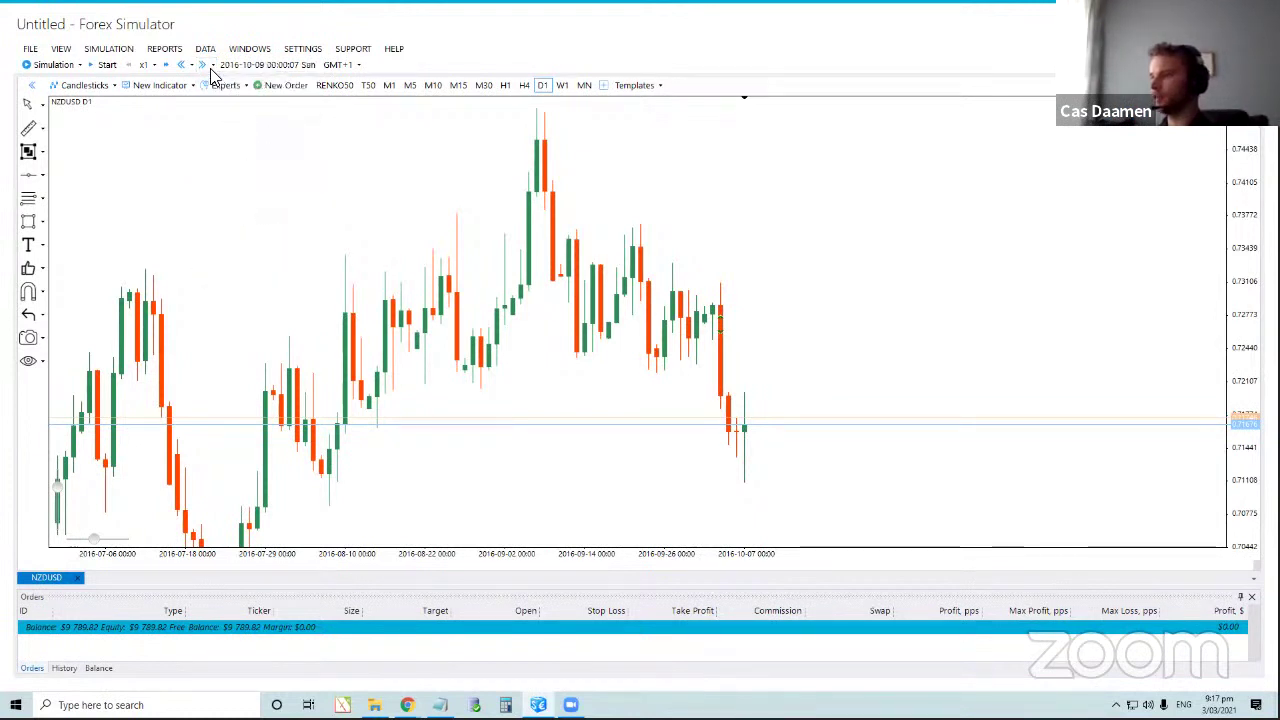
click(213, 65)
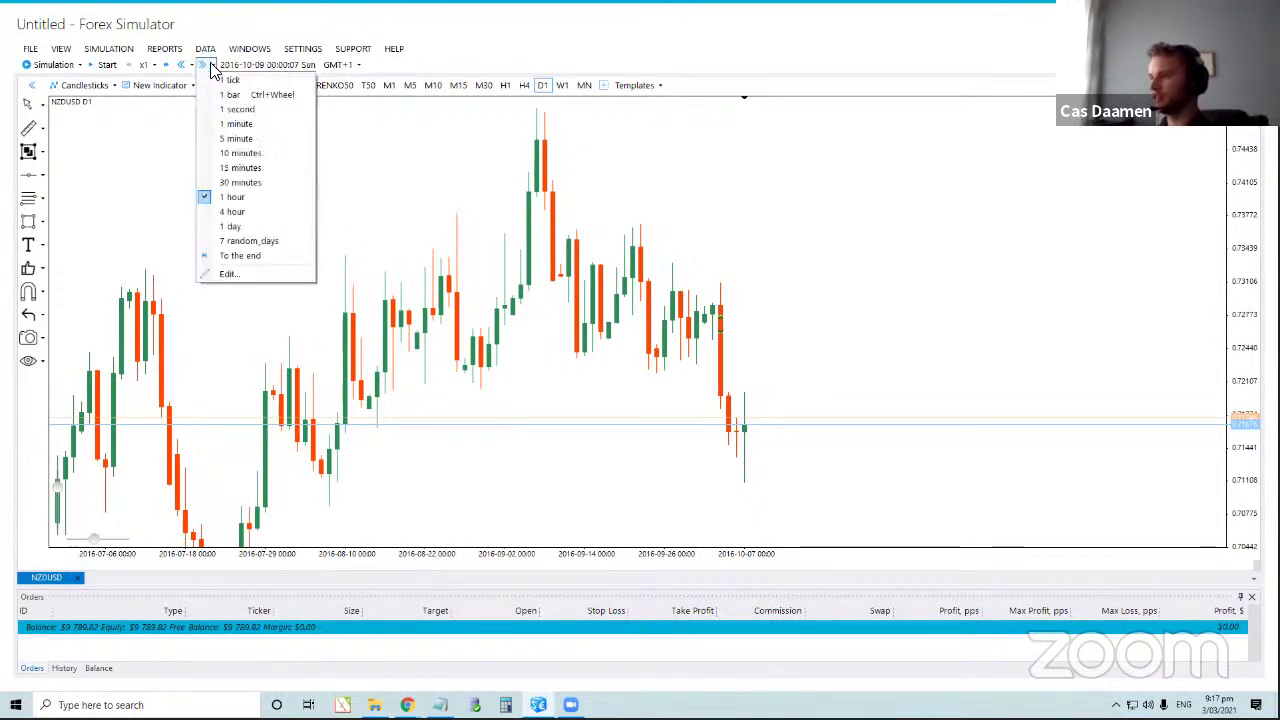
click(252, 227)
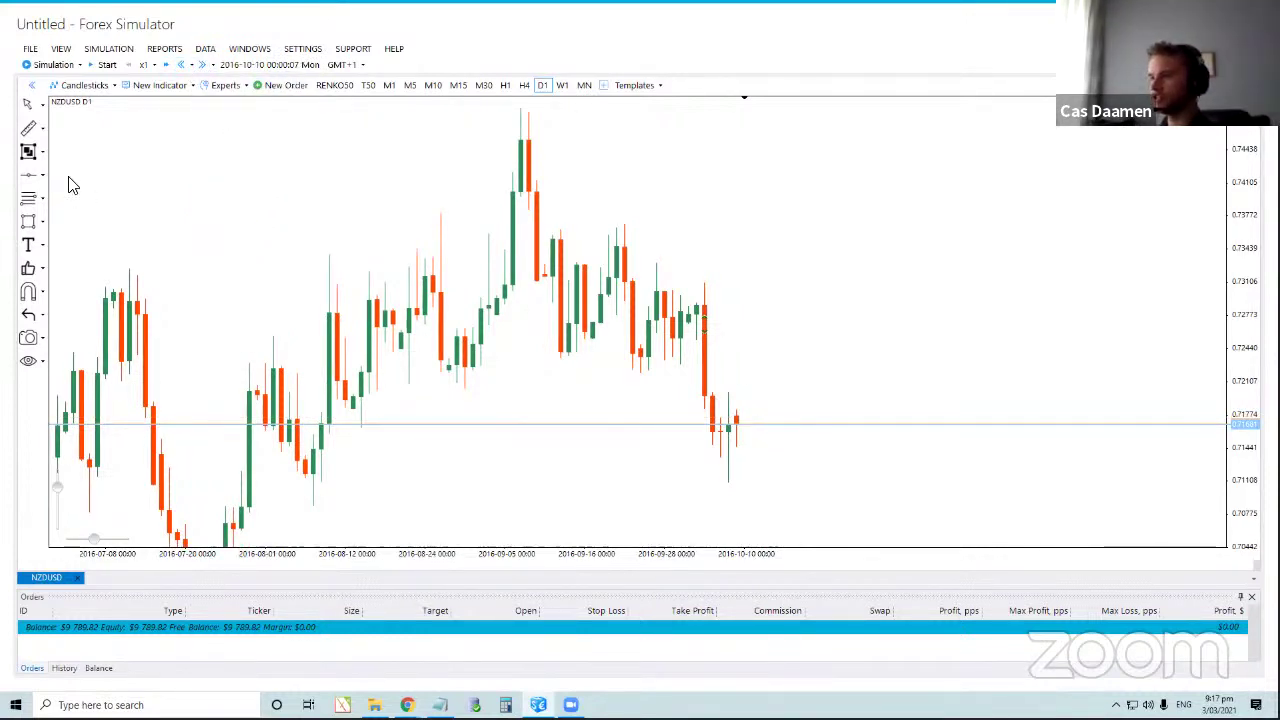
Advance the simulation day by day to 00:00 on 2016-10-14.
click(202, 65)
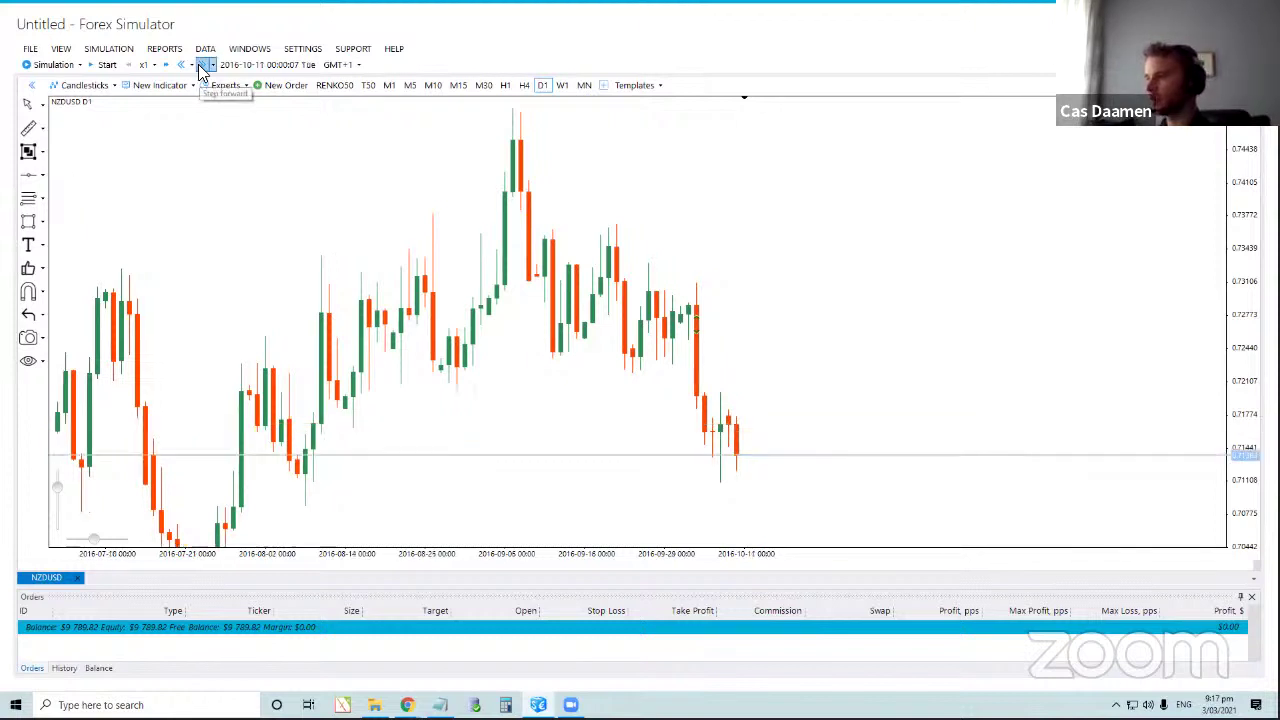
click(202, 65)
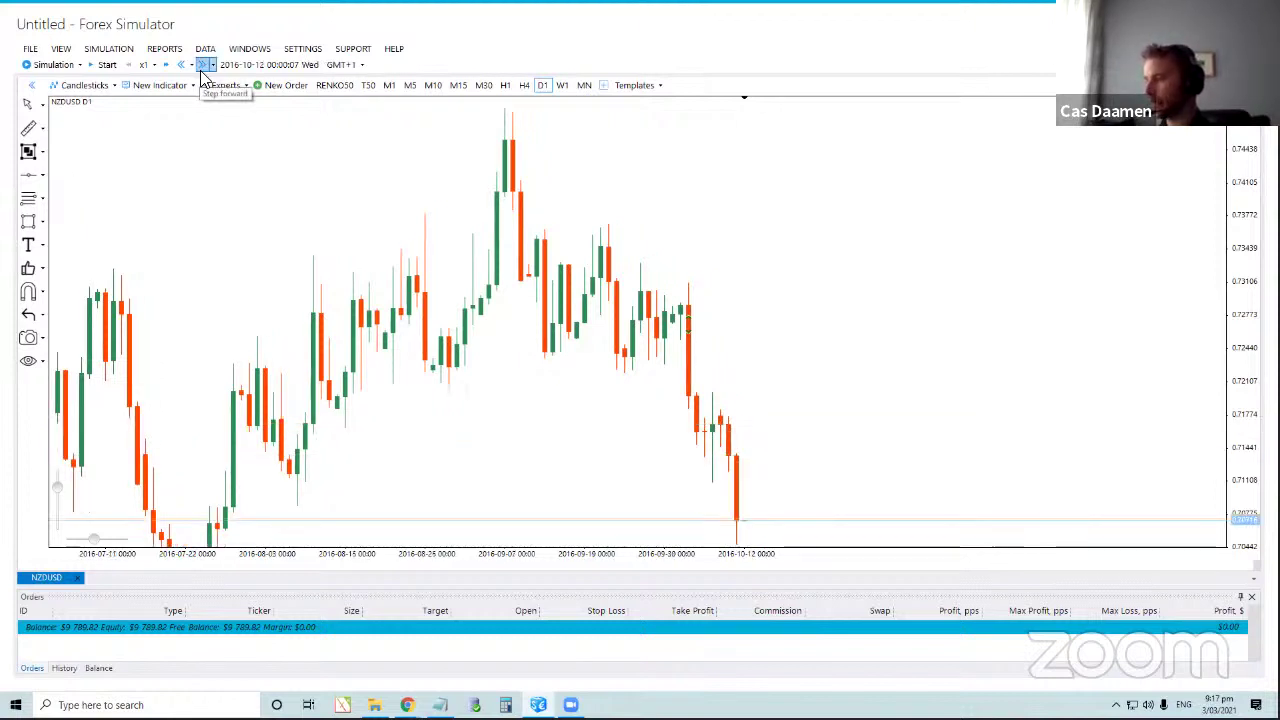
drag(625, 356, 526, 246)
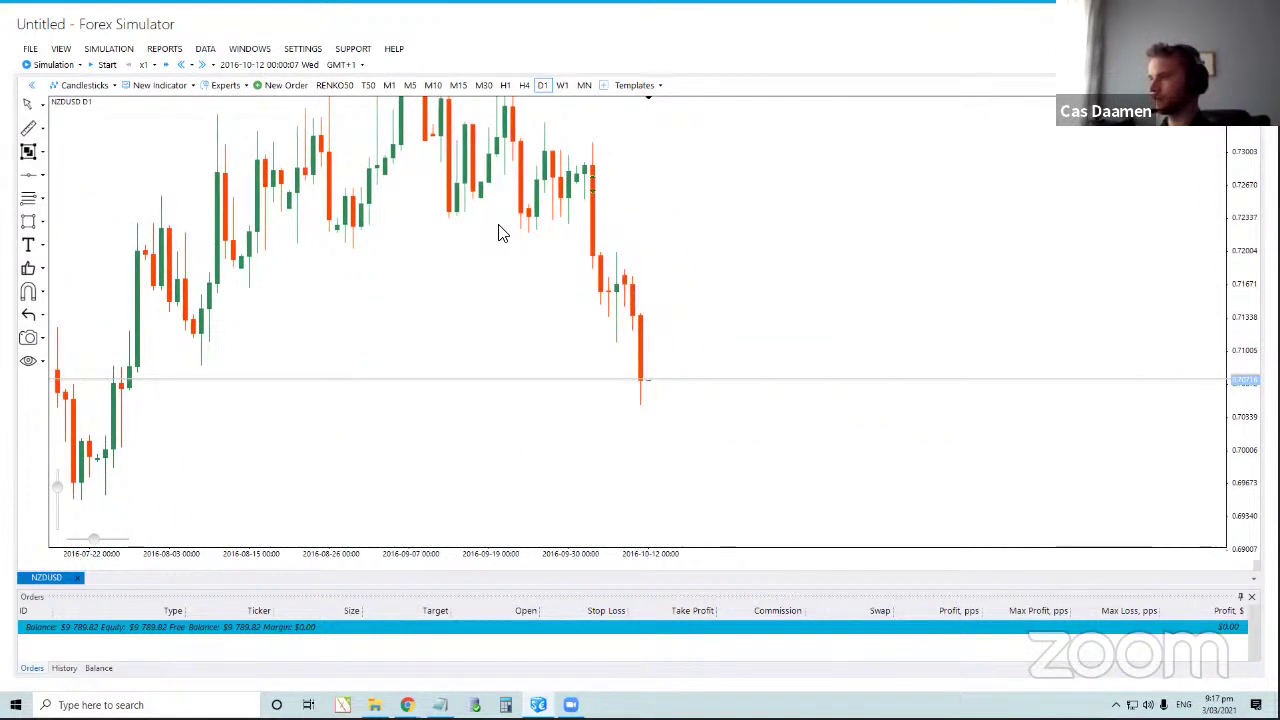
click(201, 65)
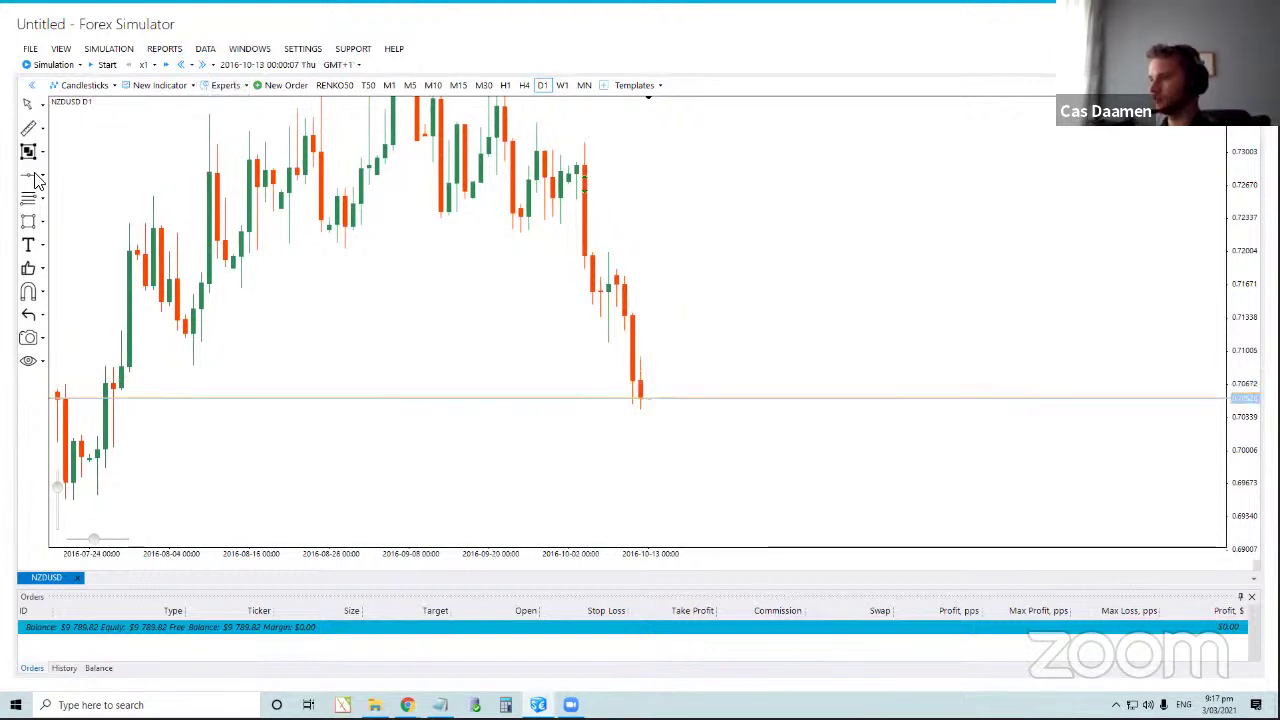
click(200, 66)
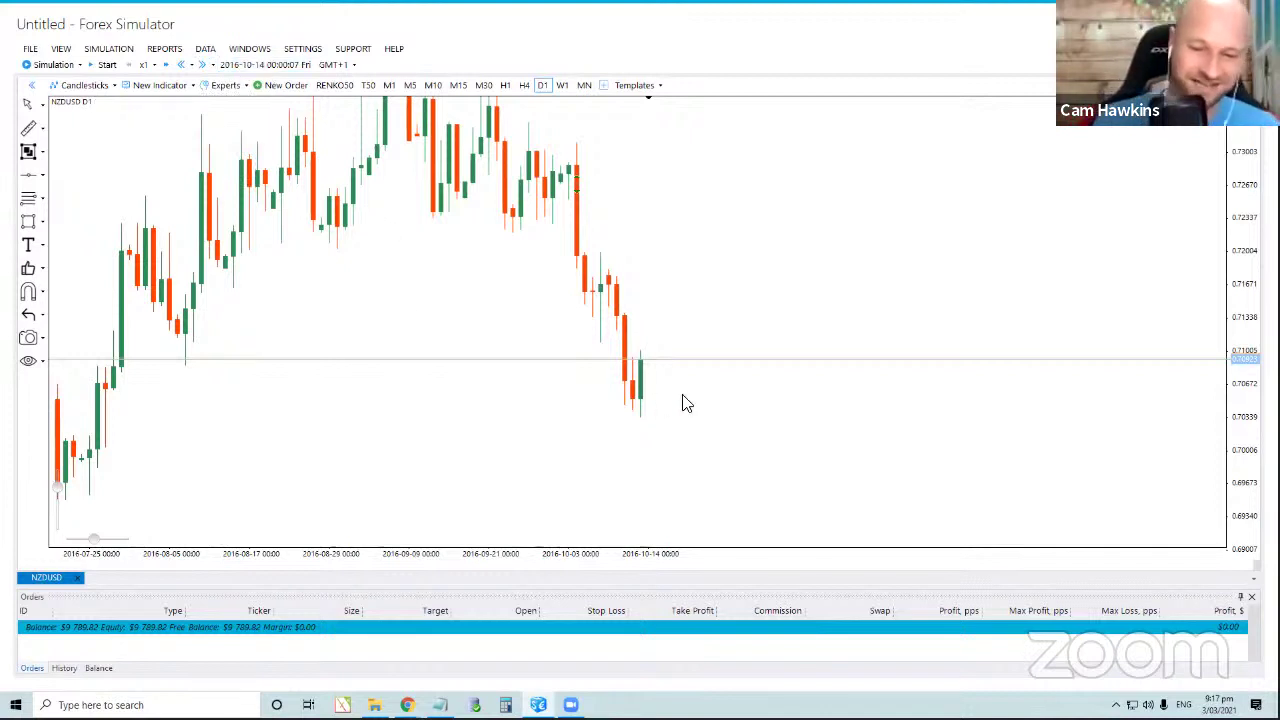
scroll(489, 403, up, 3)
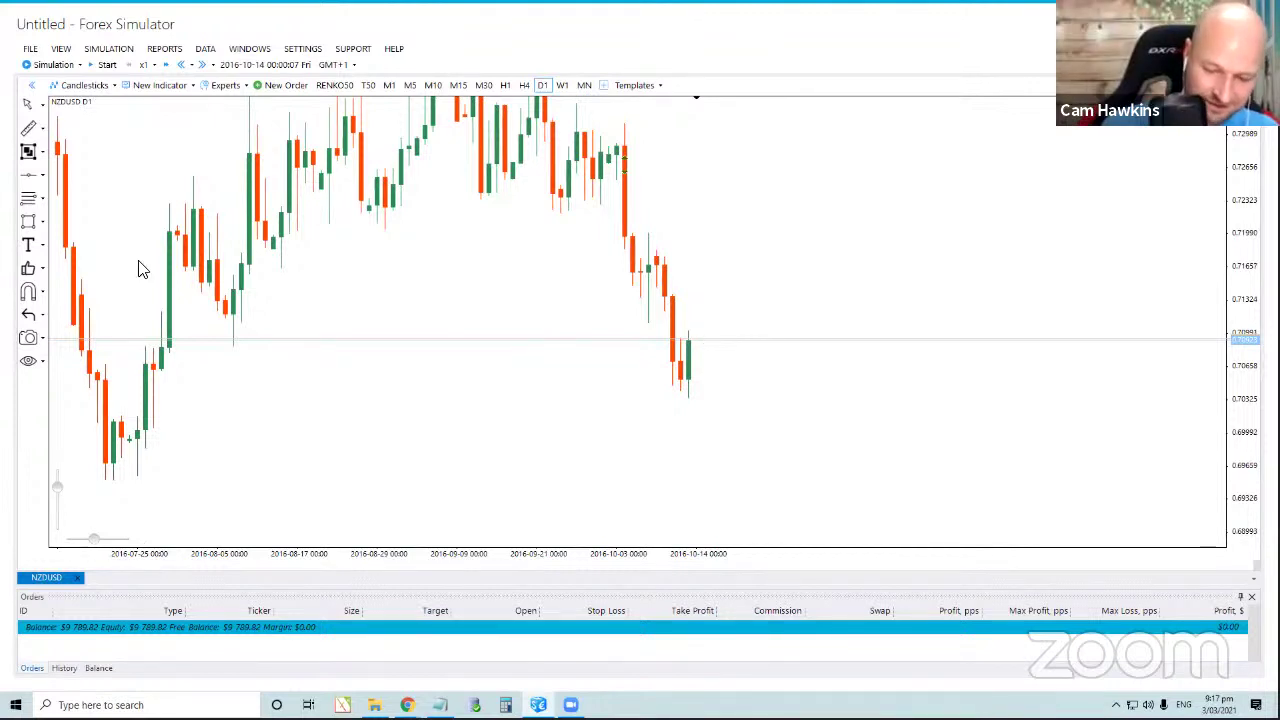
drag(682, 249, 509, 289)
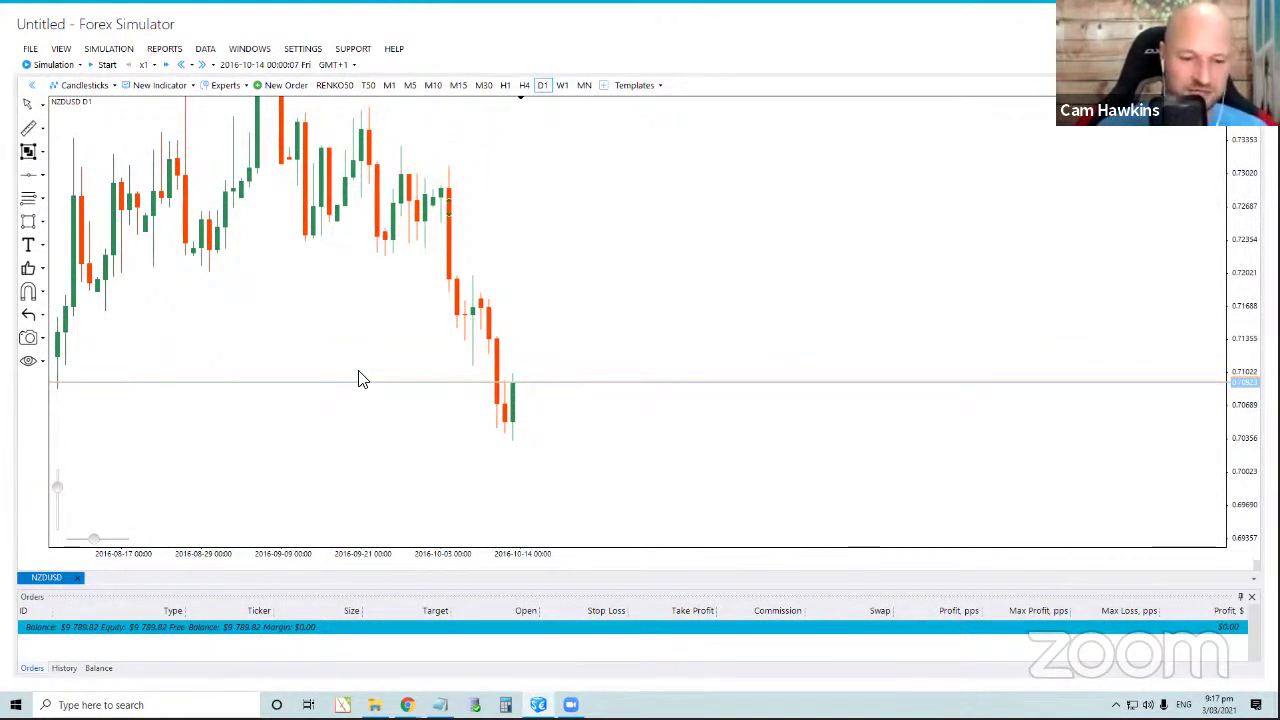
Draw a horizontal level line at 0.71455 on the daily NZDUSD chart.
click(28, 174)
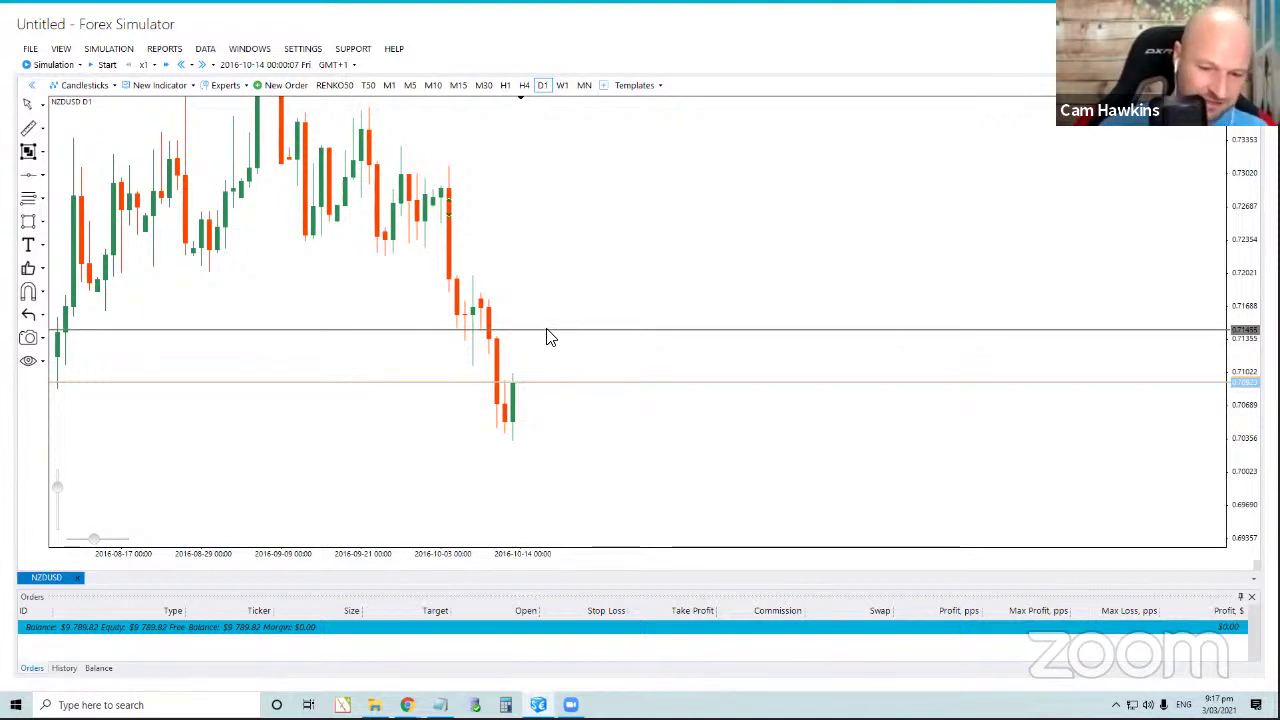
click(548, 330)
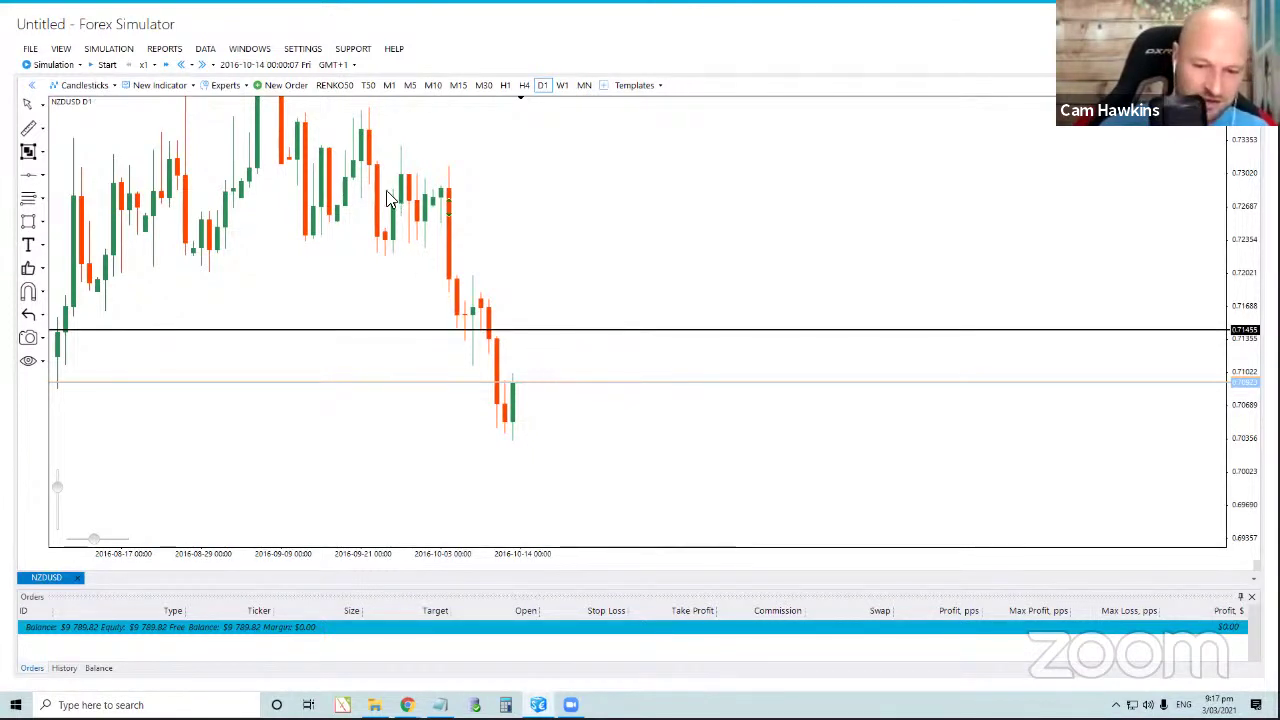
Switch the chart to the H1 timeframe and draw a horizontal level at 0.70507 near the recent lows.
click(506, 86)
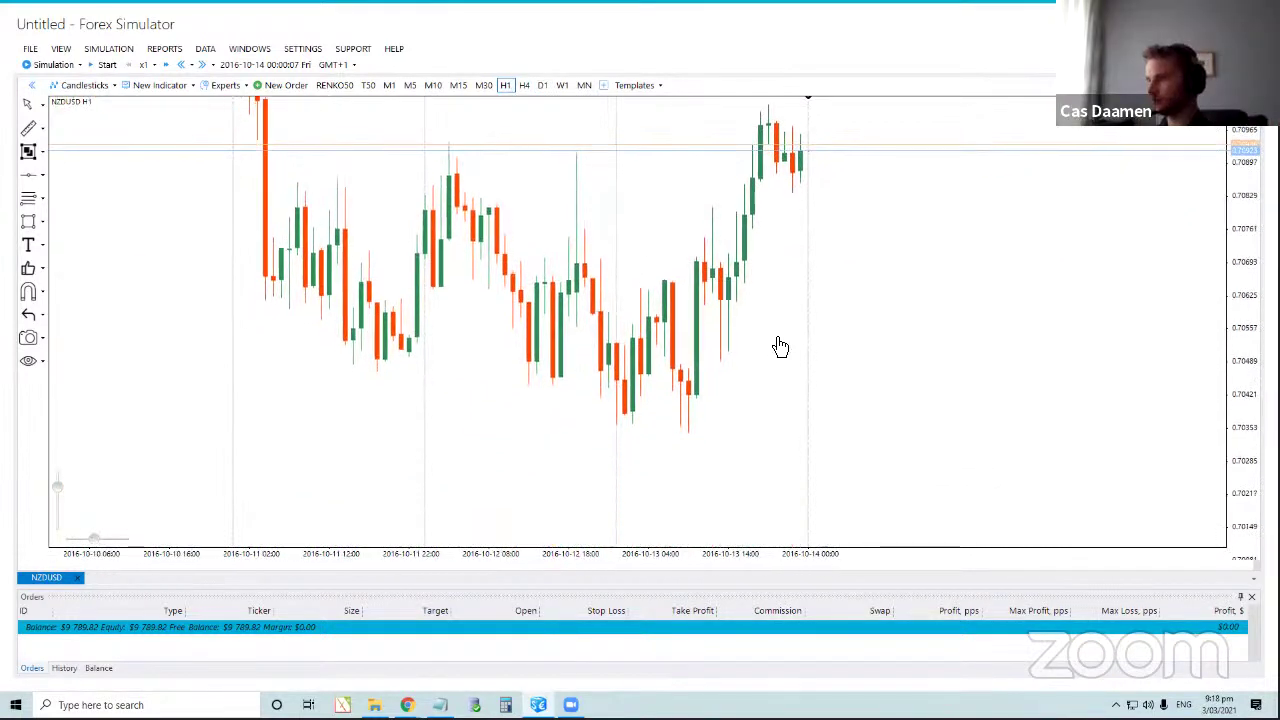
drag(780, 346, 710, 425)
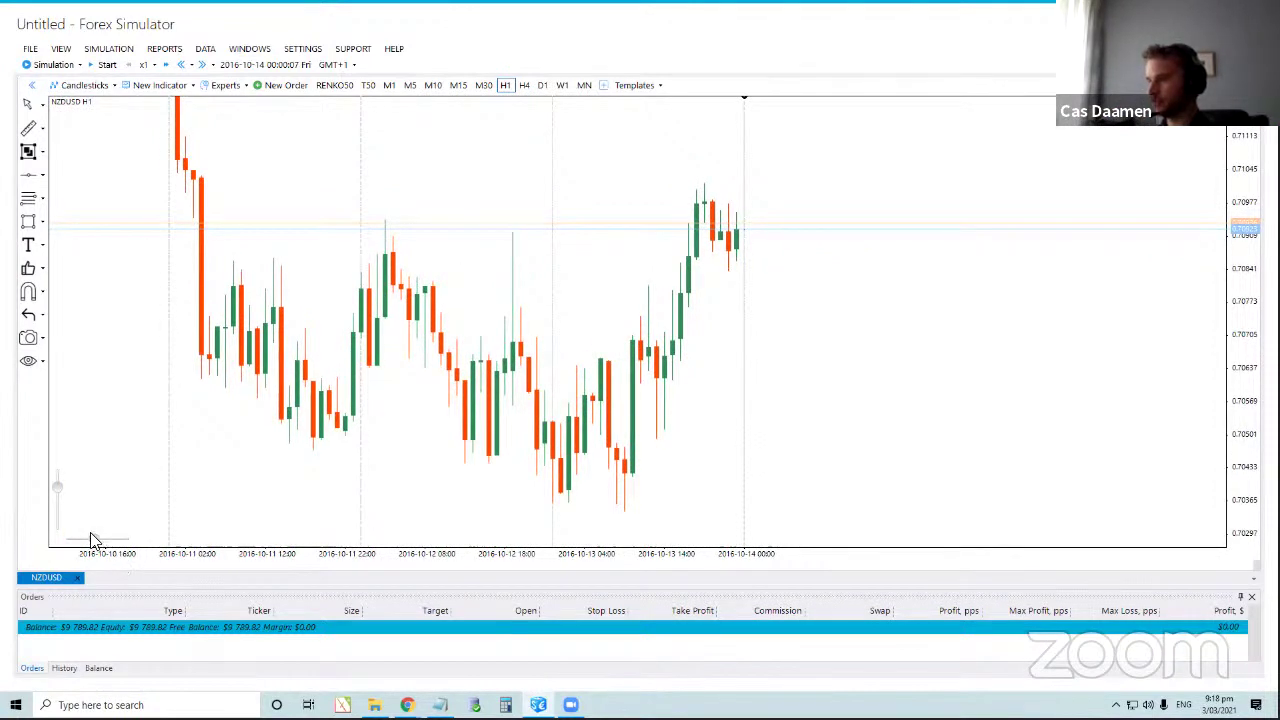
scroll(91, 540, up, 3)
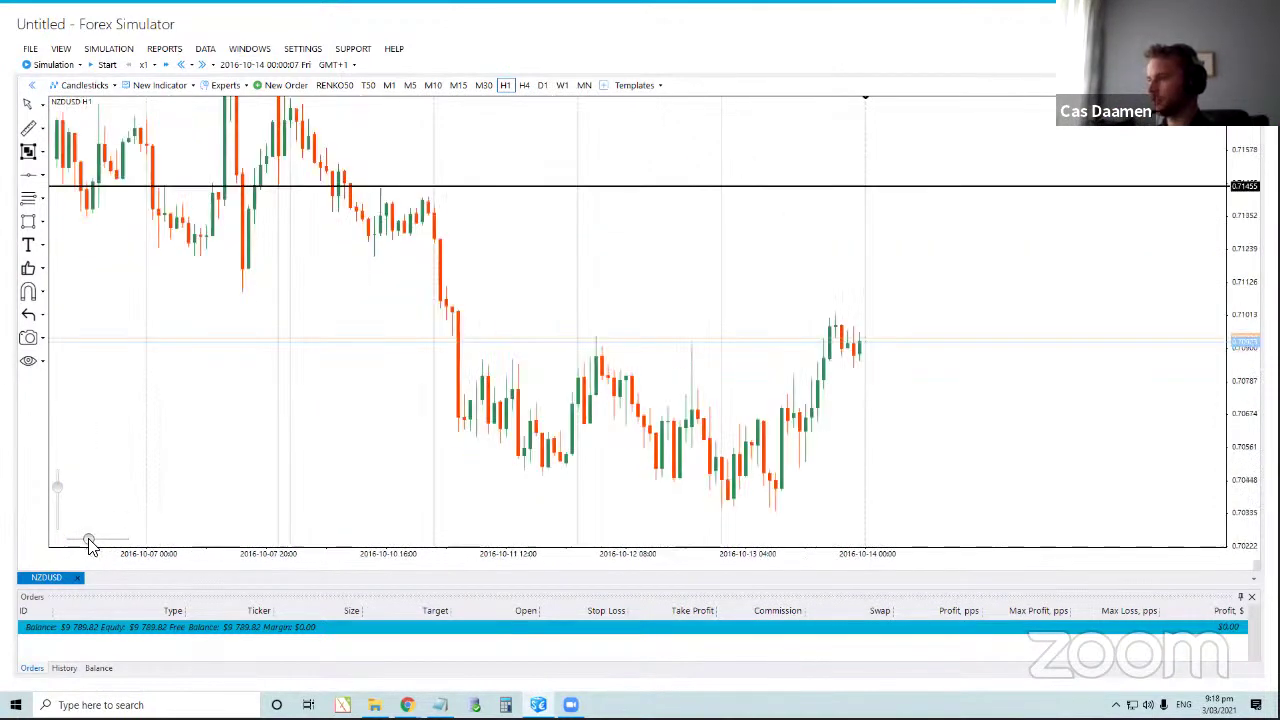
scroll(651, 277, down, 3)
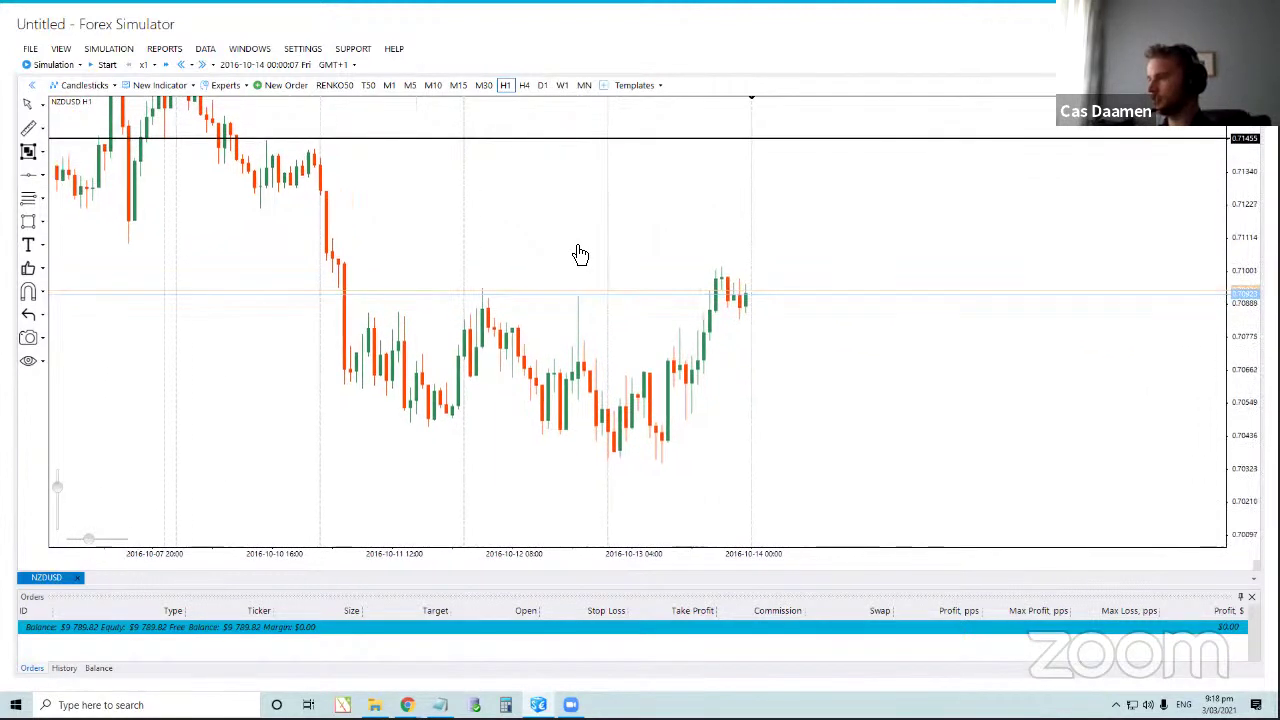
scroll(560, 251, down, 1)
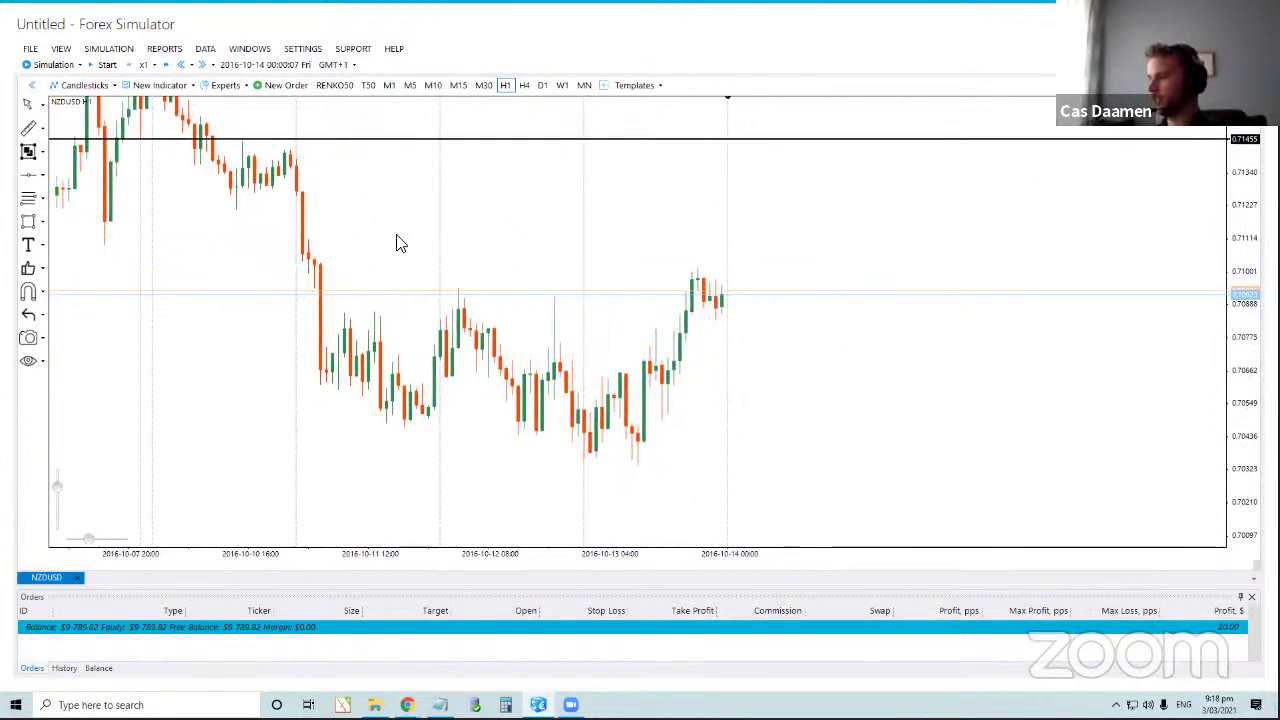
scroll(700, 368, down, 6)
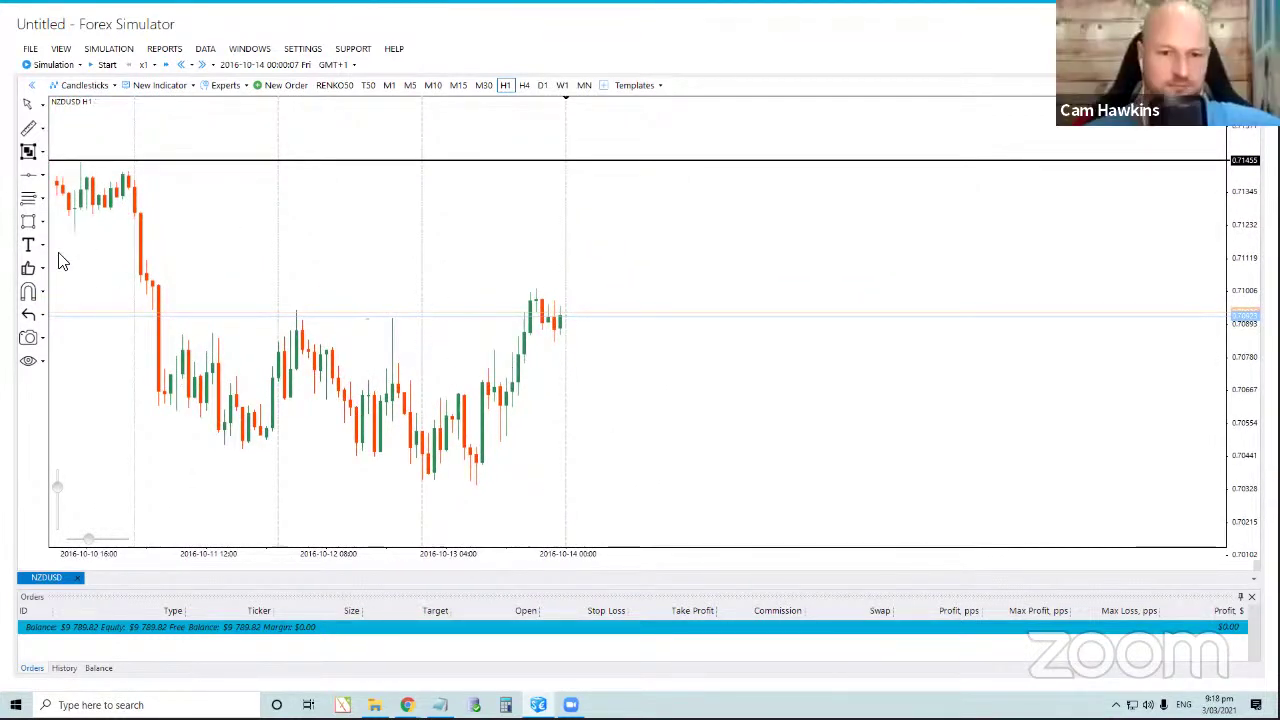
click(28, 178)
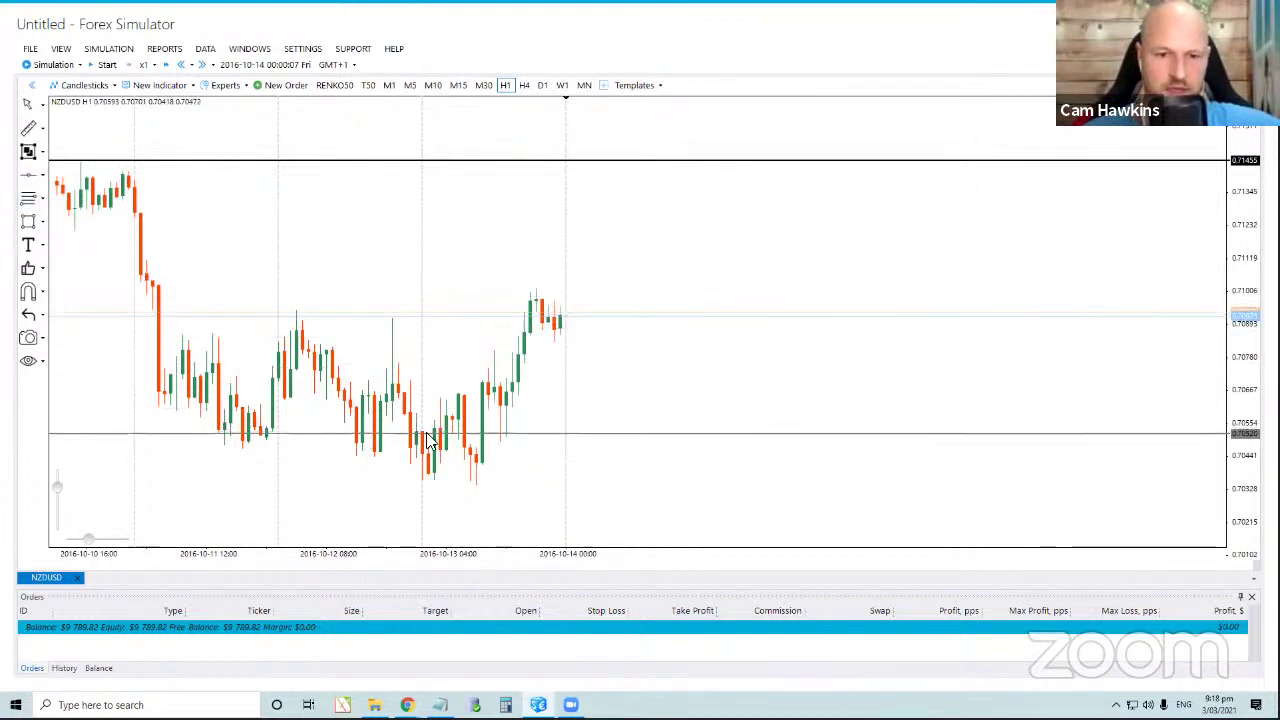
click(519, 440)
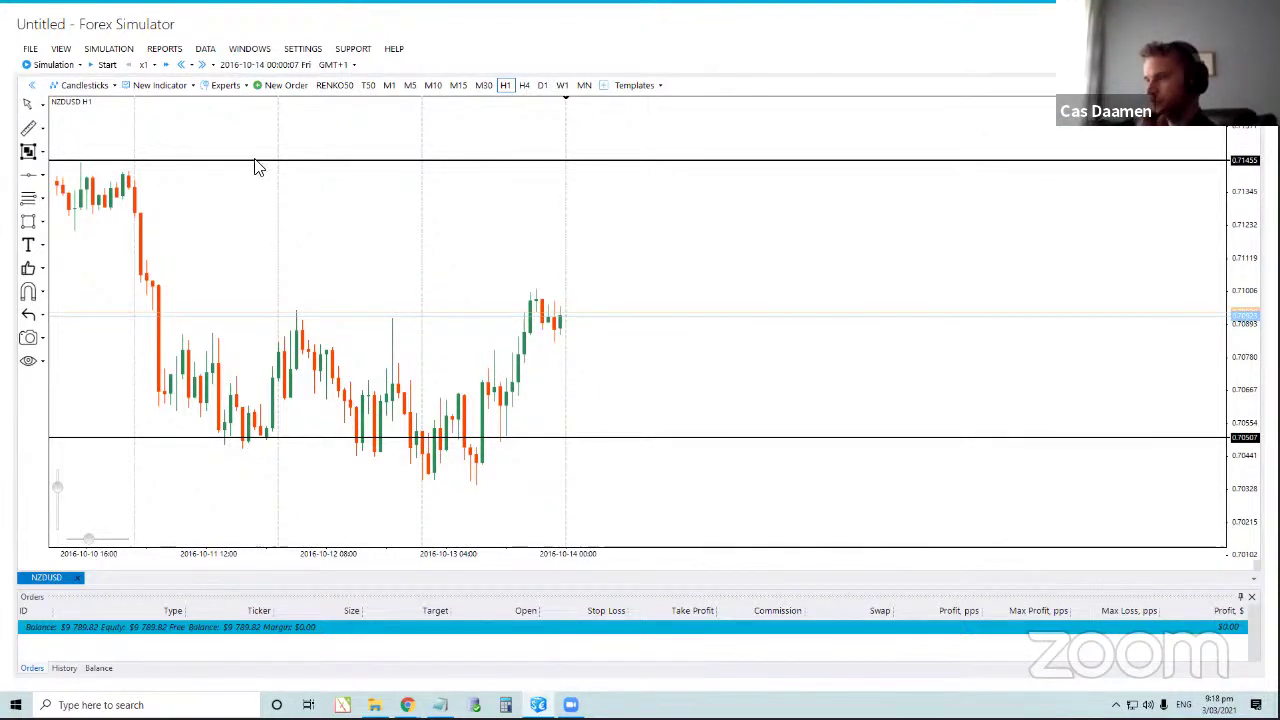
Draw a horizontal level at 0.70832 just below the latest hourly candles.
click(28, 175)
click(595, 340)
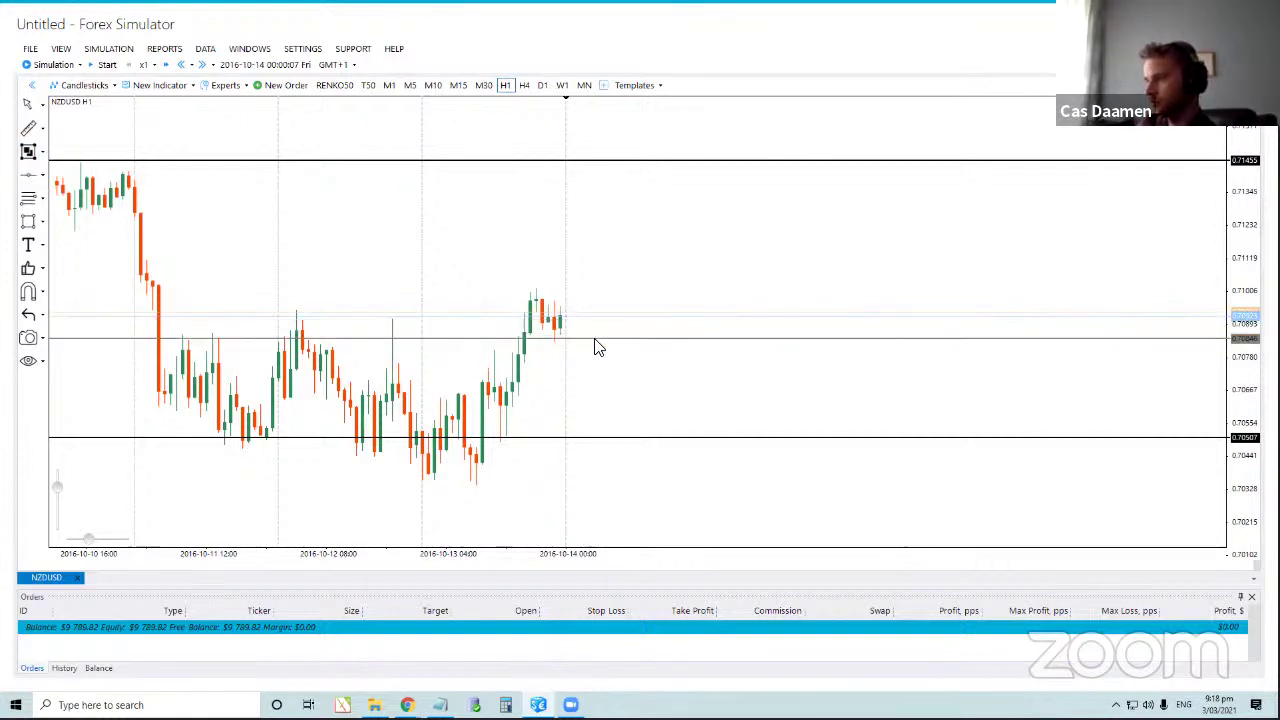
drag(595, 340, 596, 348)
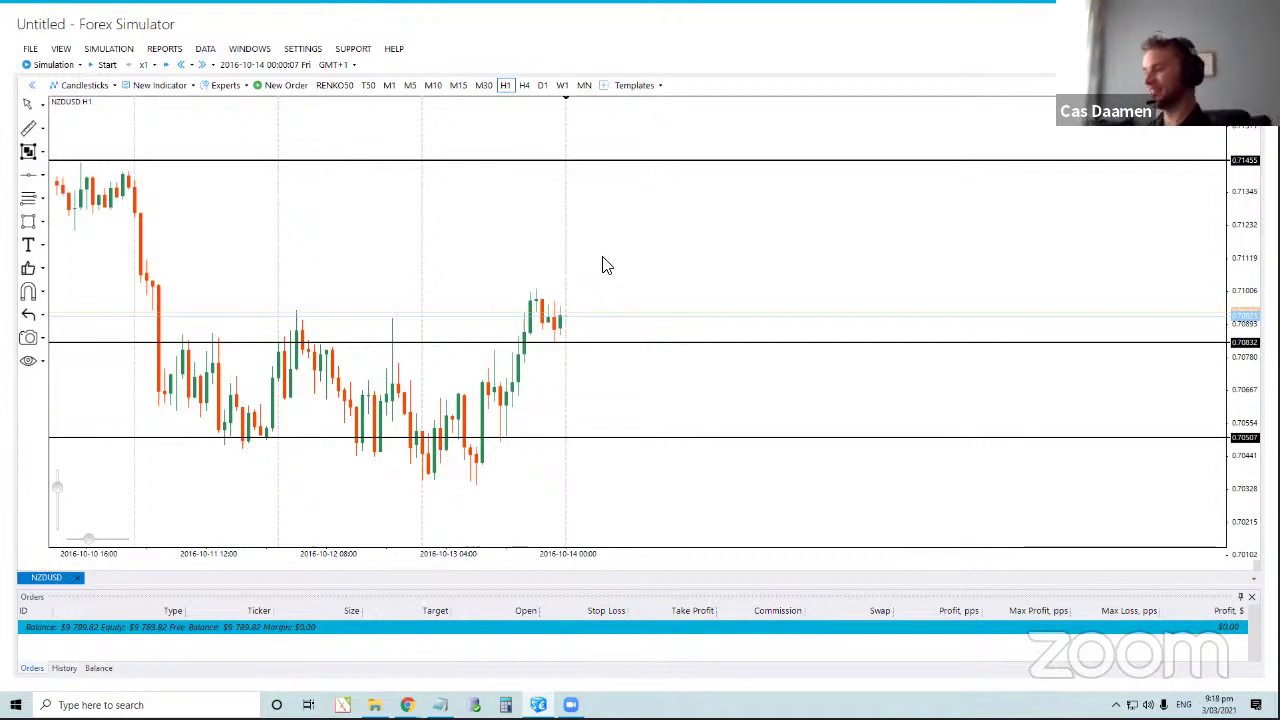
drag(509, 233, 643, 257)
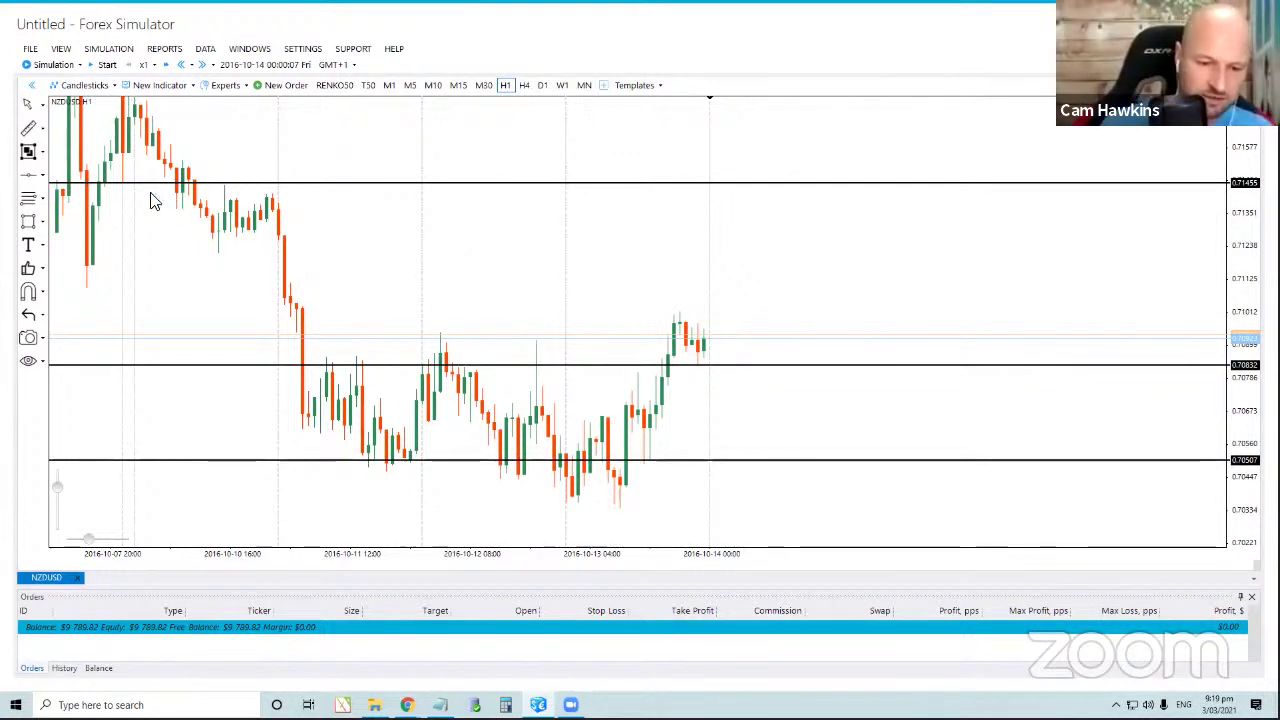
click(43, 223)
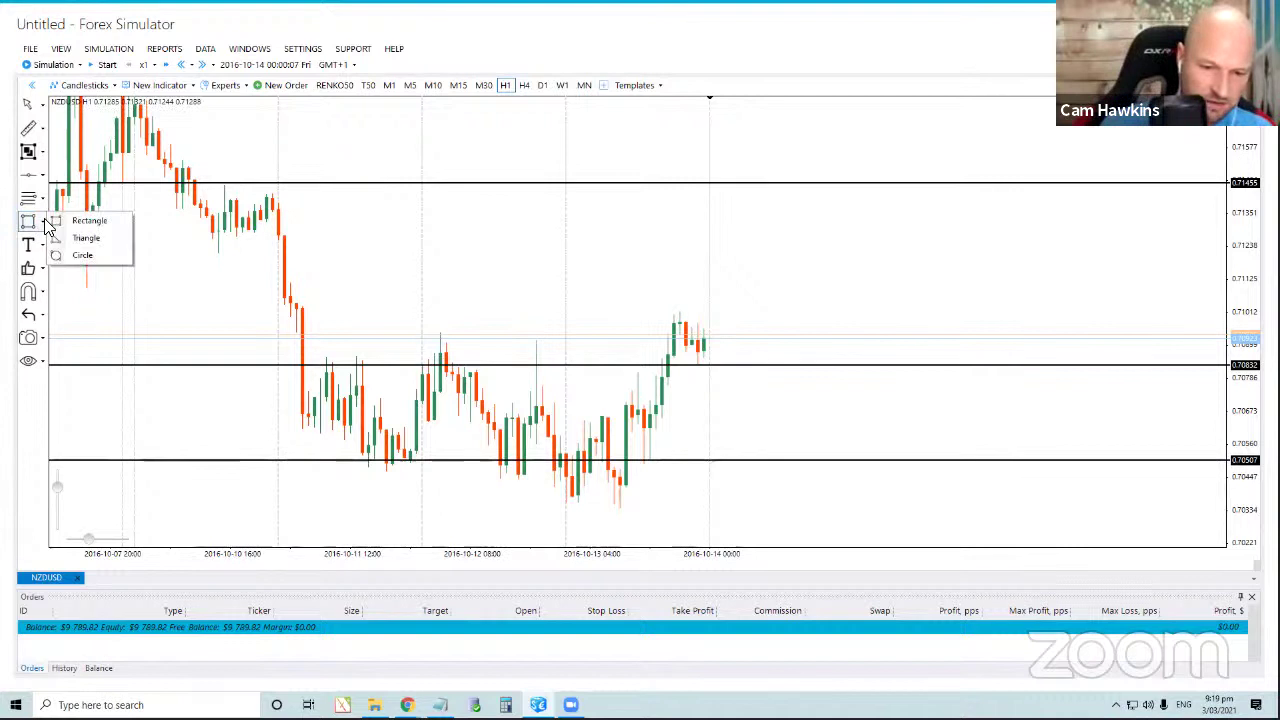
click(86, 220)
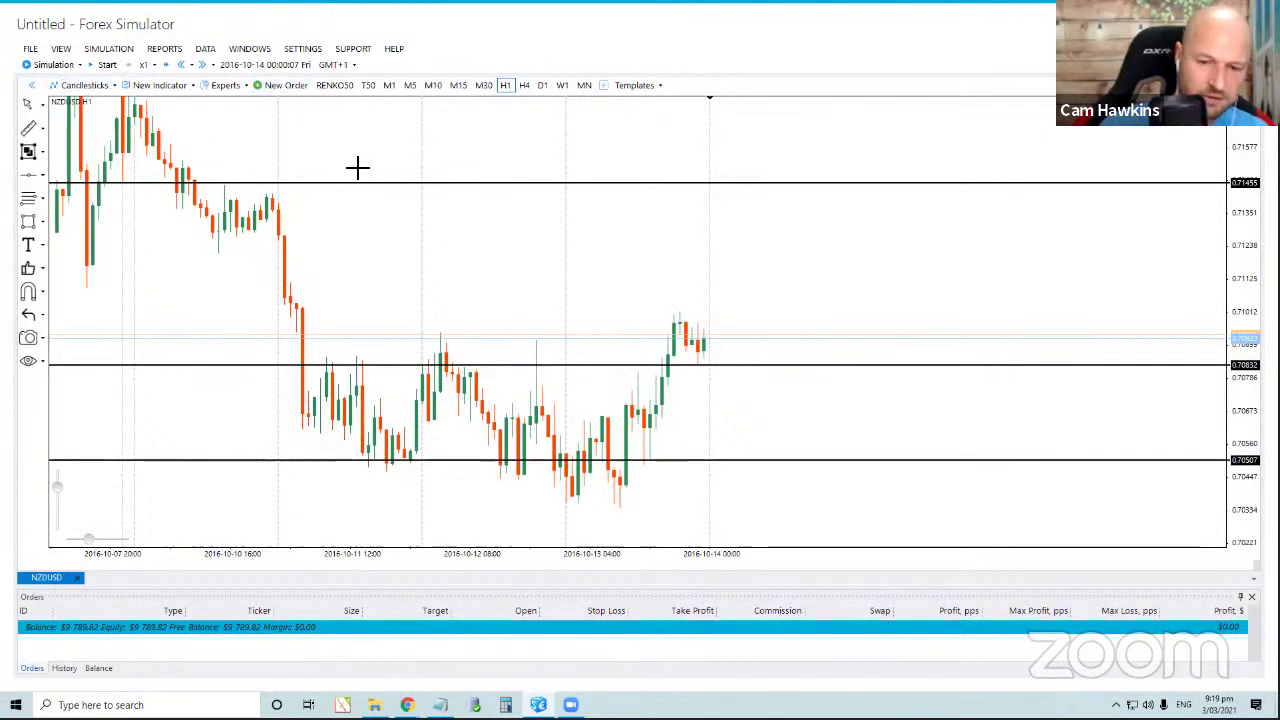
drag(363, 198, 474, 260)
right_click(435, 238)
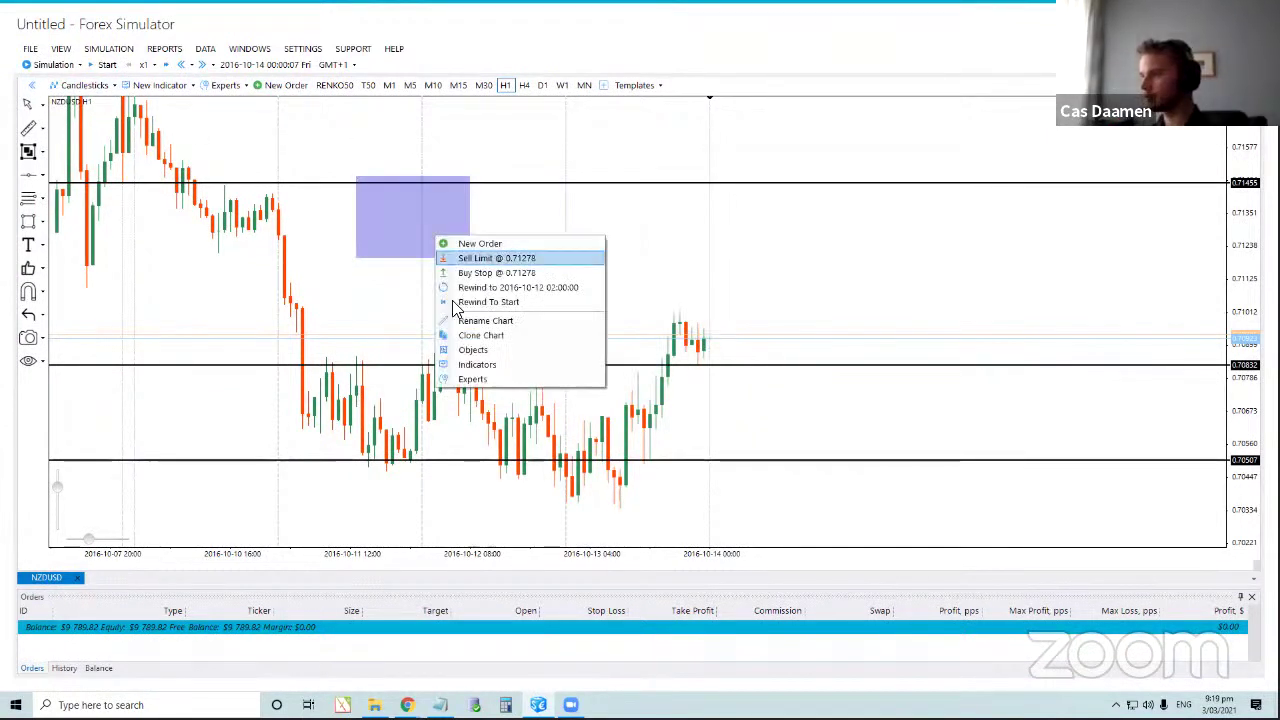
right_click(408, 237)
click(368, 220)
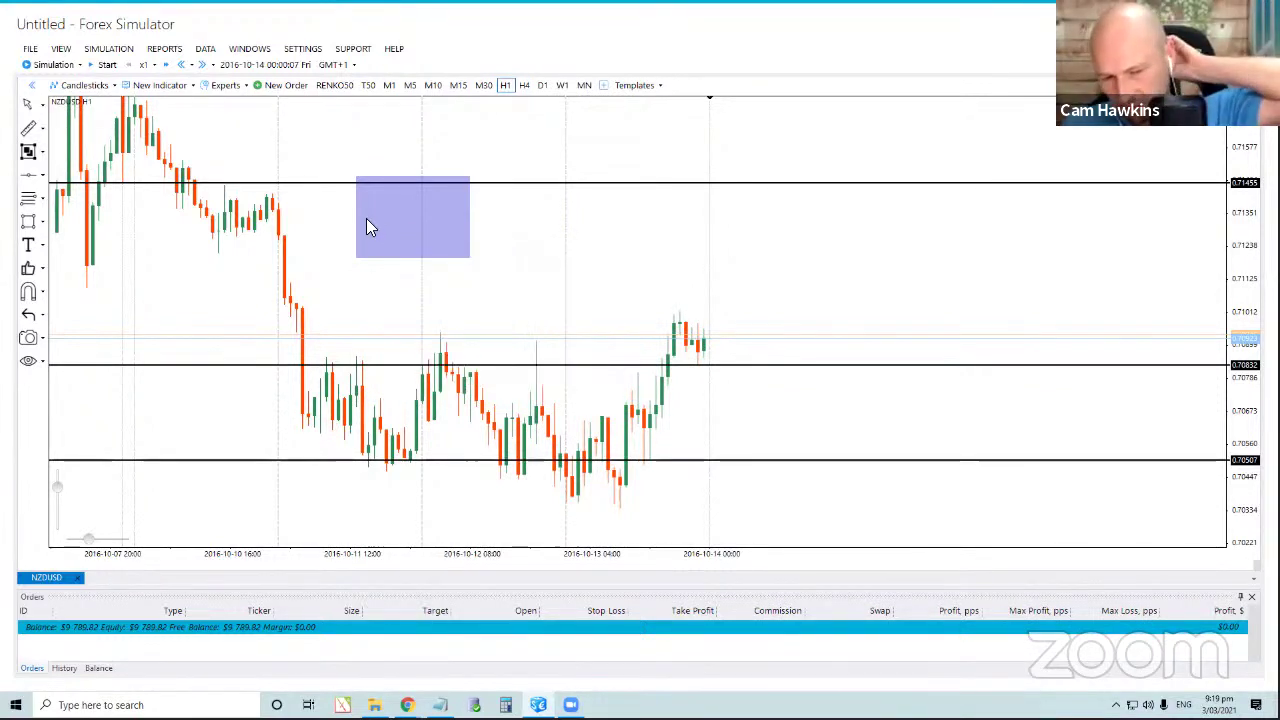
right_click(357, 266)
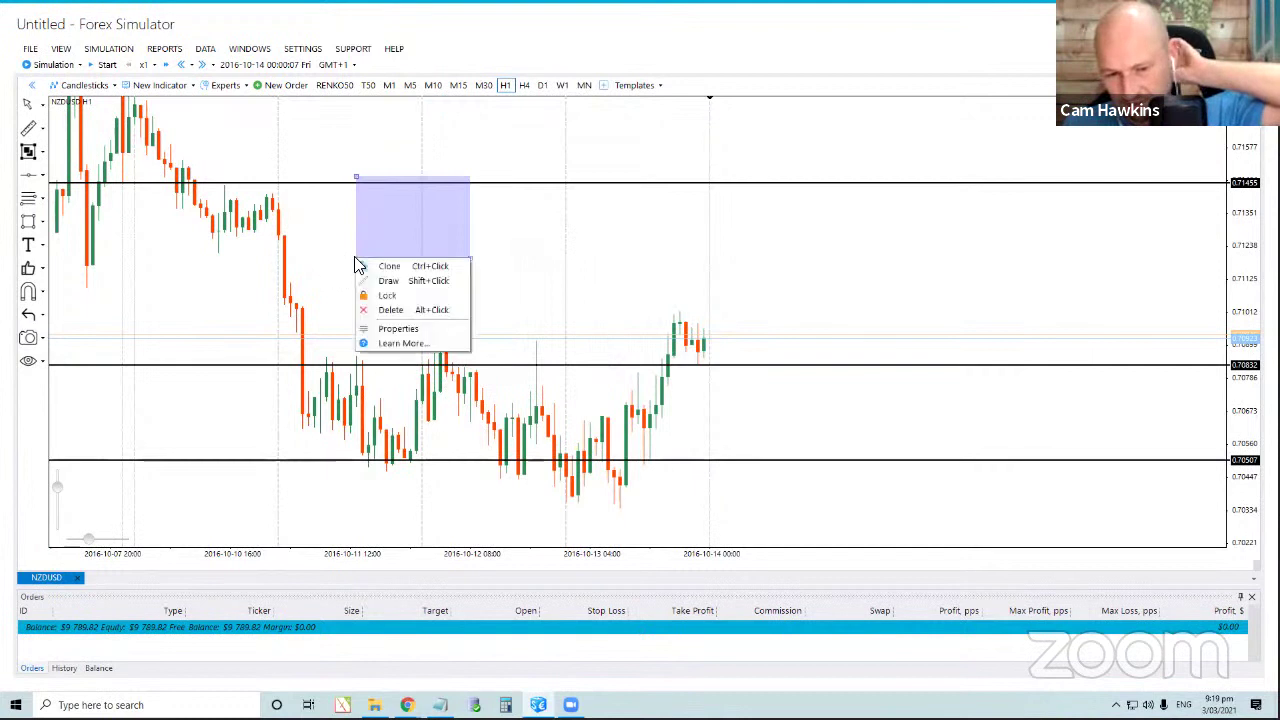
click(380, 312)
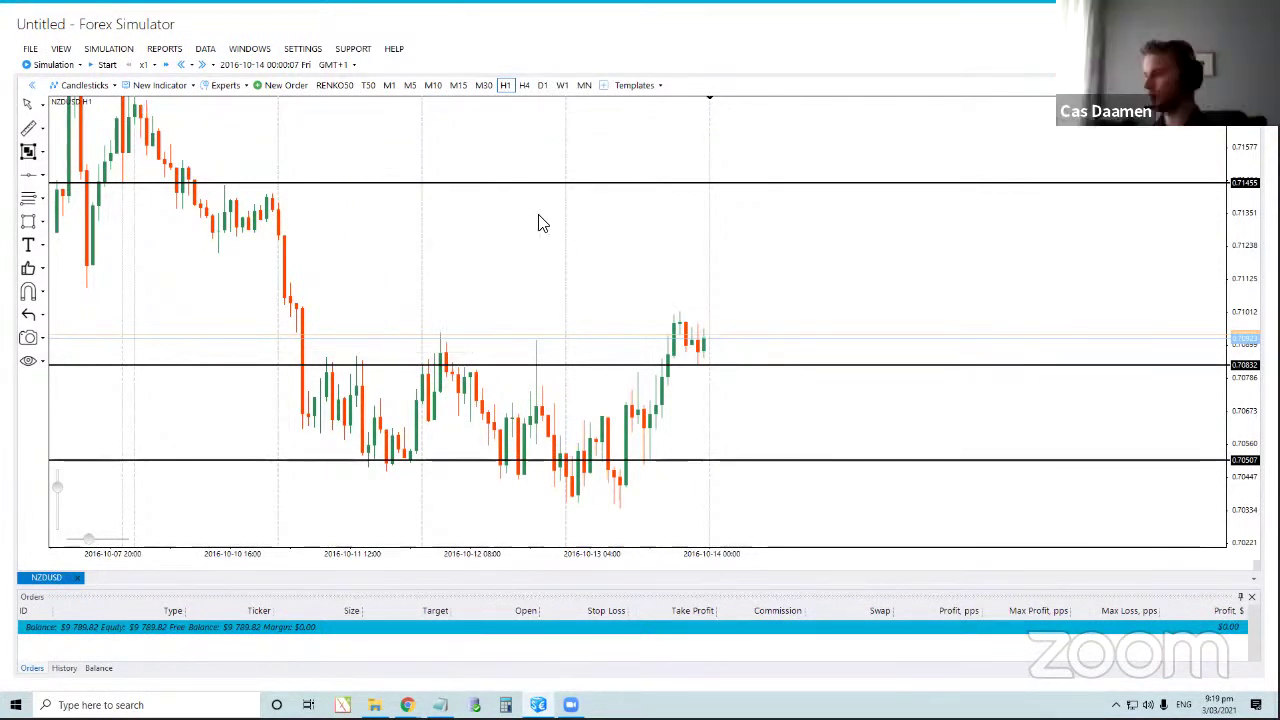
Start a new Buy Limit order for NZDUSD with its entry price picked on the chart at 0.70835.
click(282, 86)
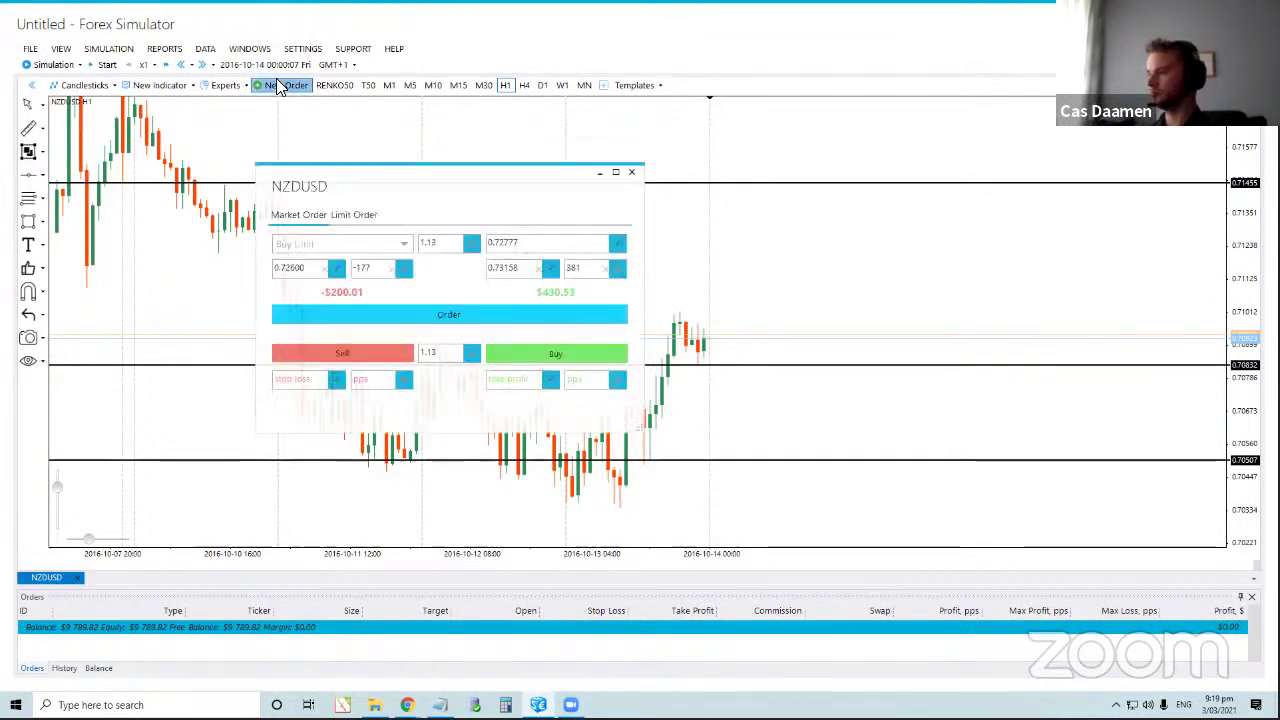
click(362, 214)
drag(346, 181, 150, 134)
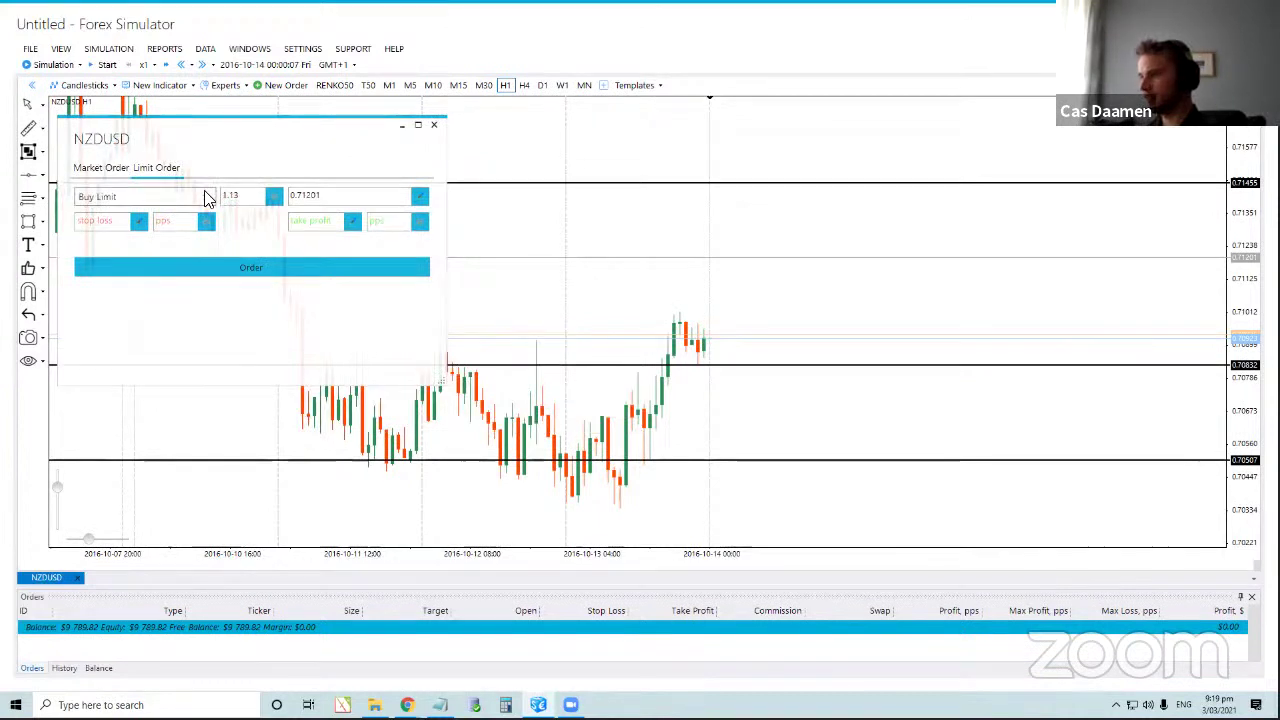
click(420, 198)
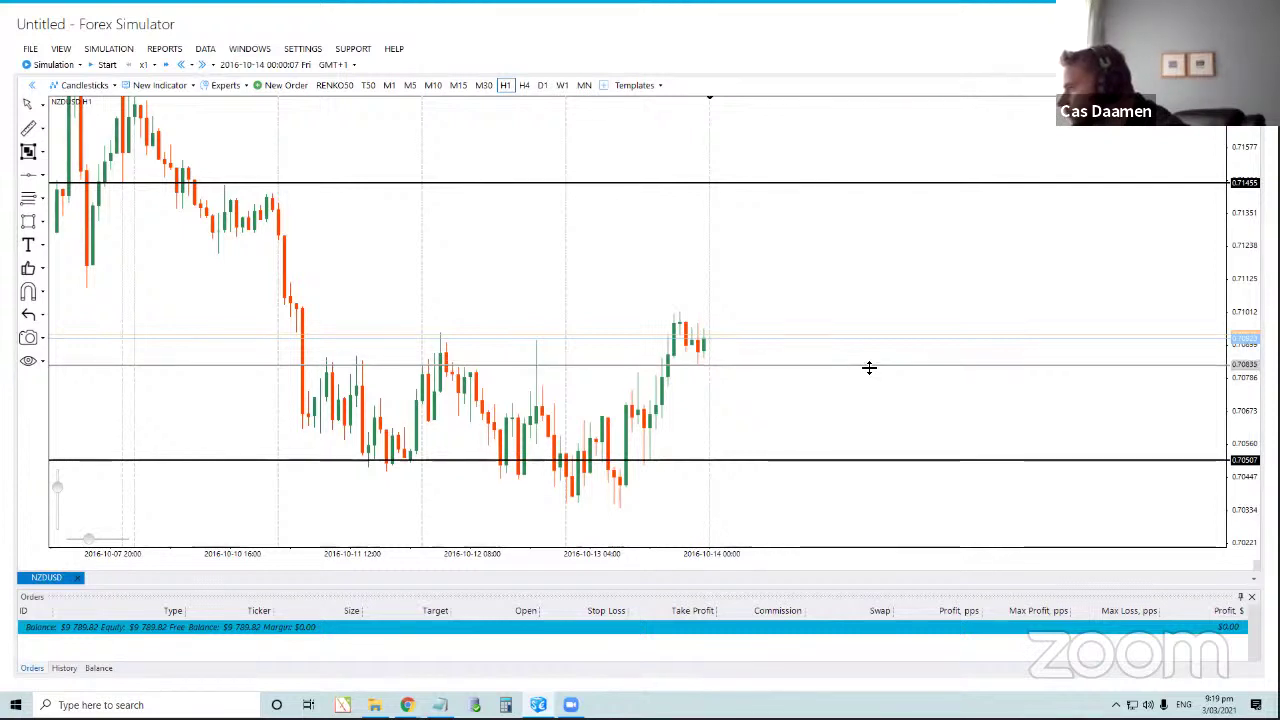
click(869, 368)
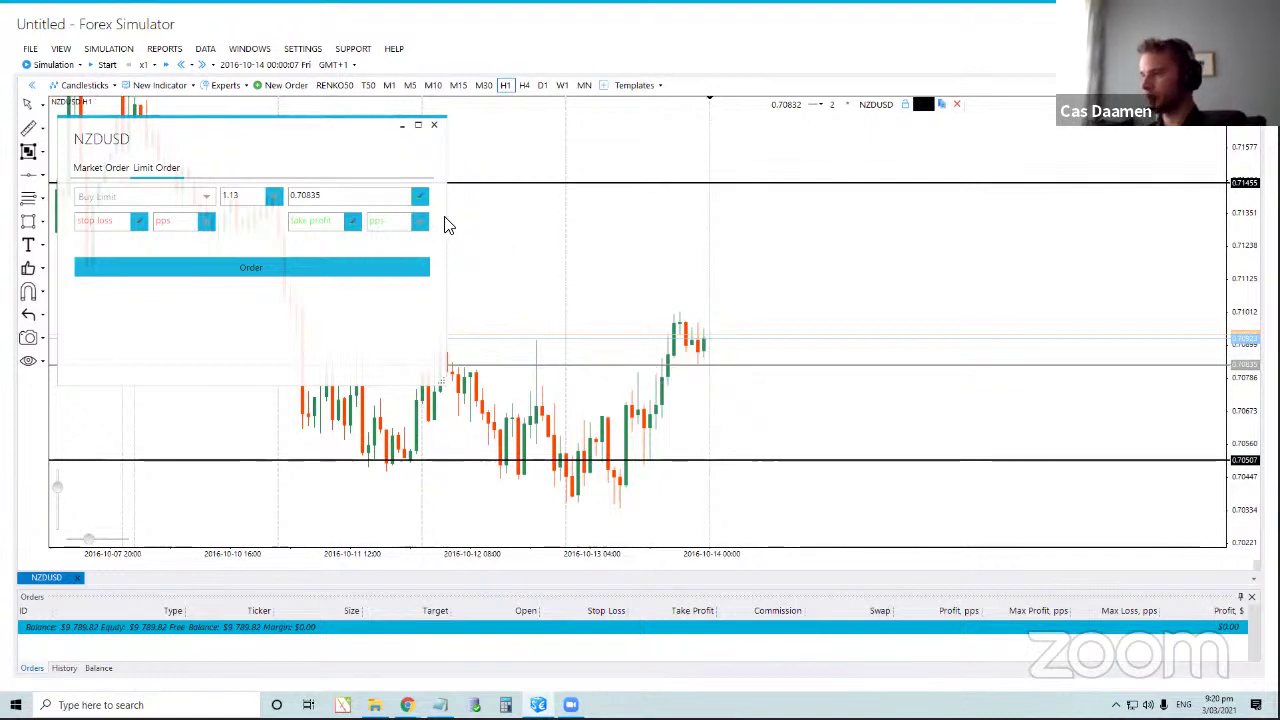
Pick the order's take profit at 0.71458 and its stop loss at 0.70509 on the chart's level lines.
click(352, 218)
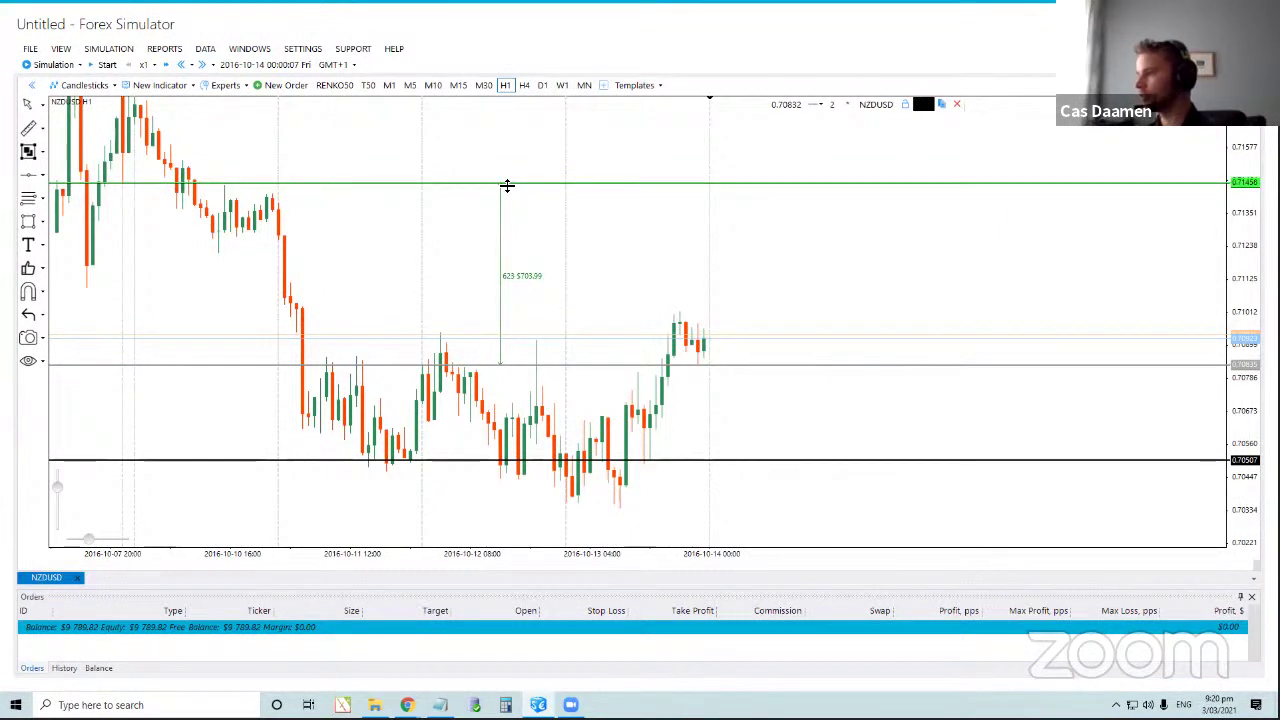
click(507, 186)
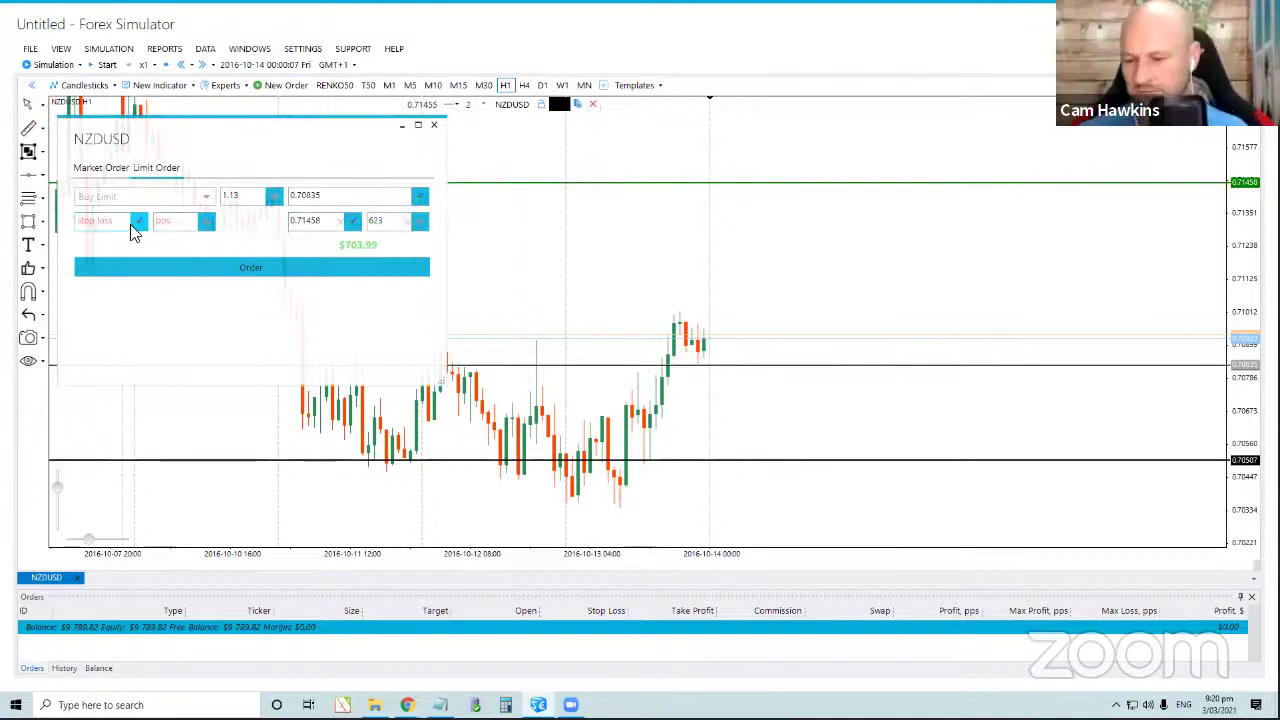
click(138, 221)
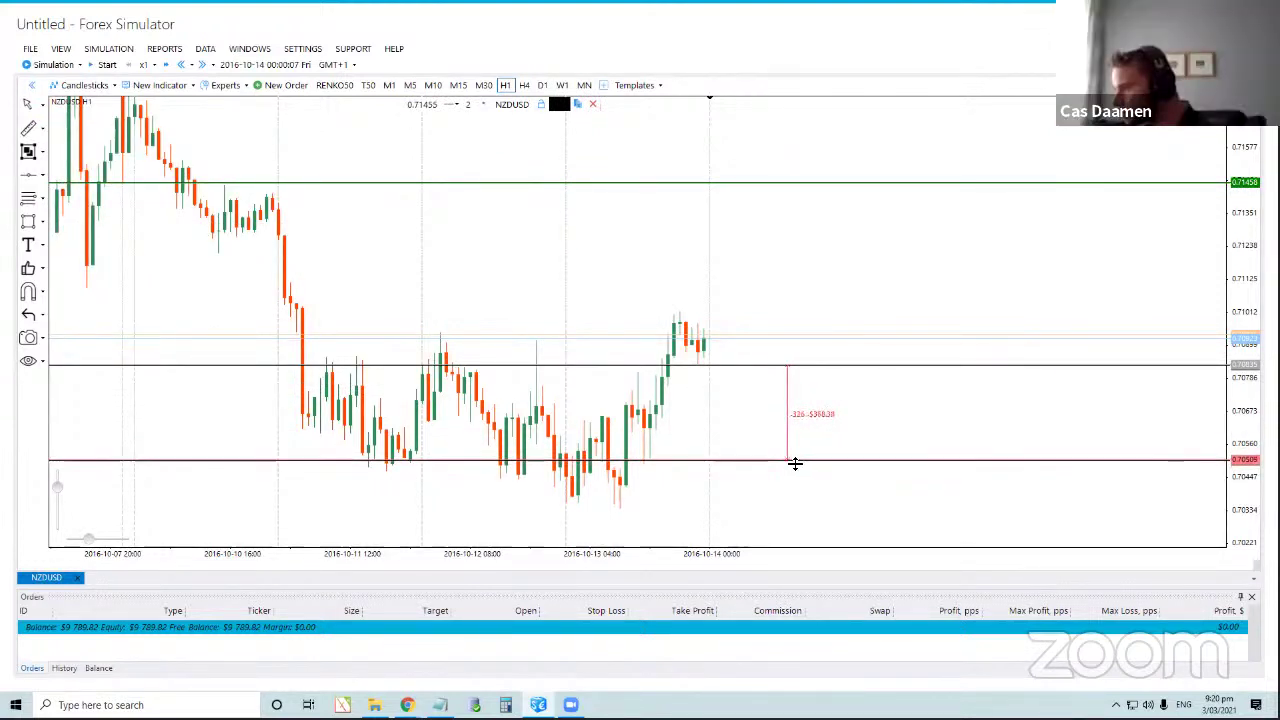
click(795, 463)
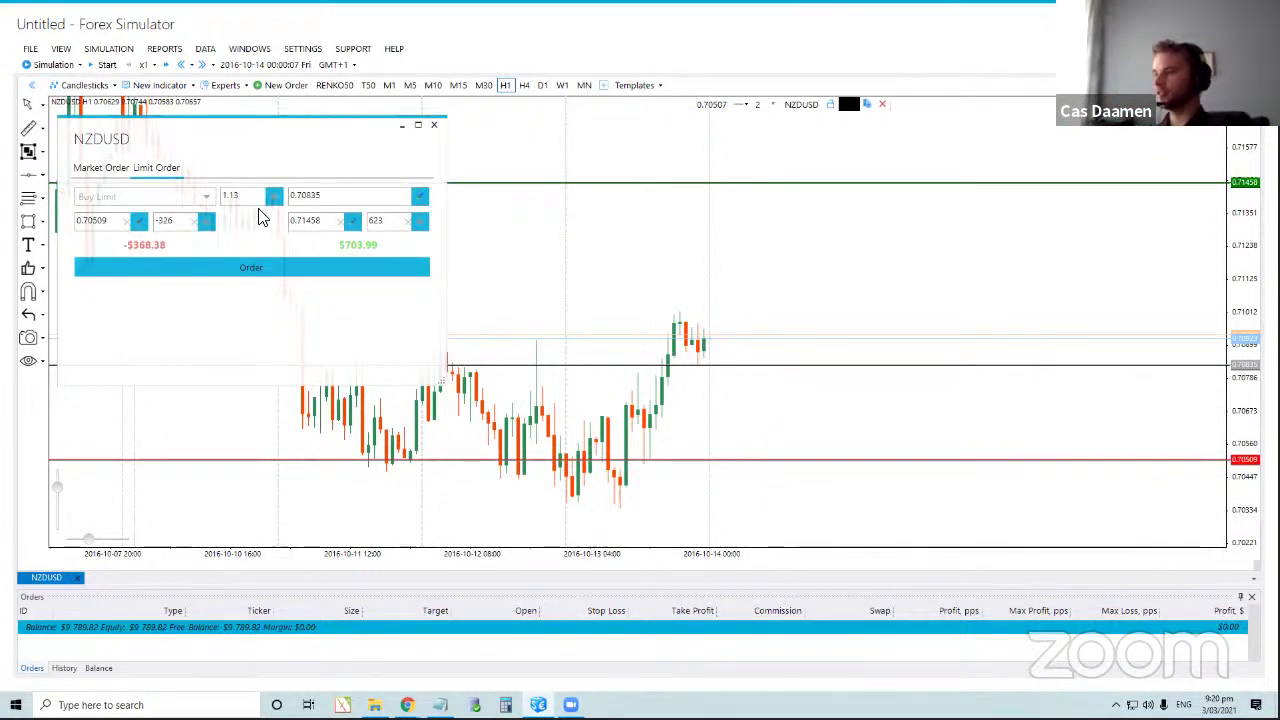
Set the order volume to 0.6 and place the buy limit order.
key(BackSpace)
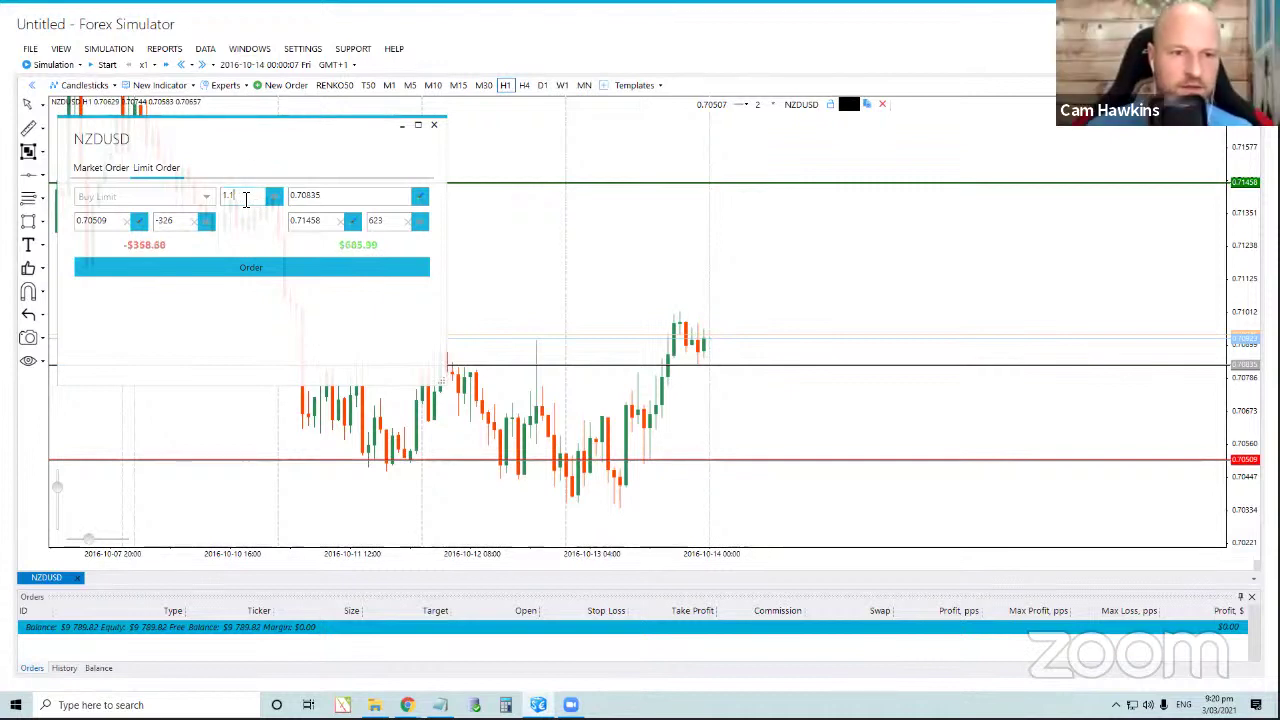
key(BackSpace)
key(BackSpace)
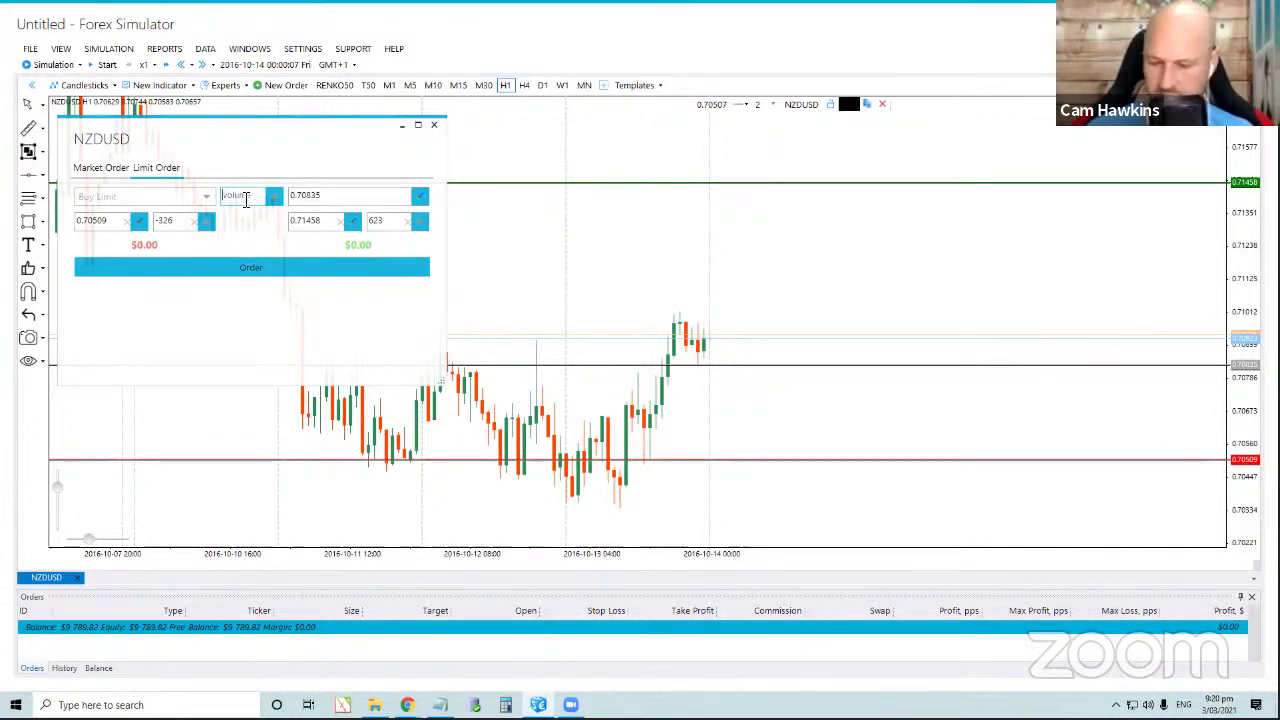
text(0.8)
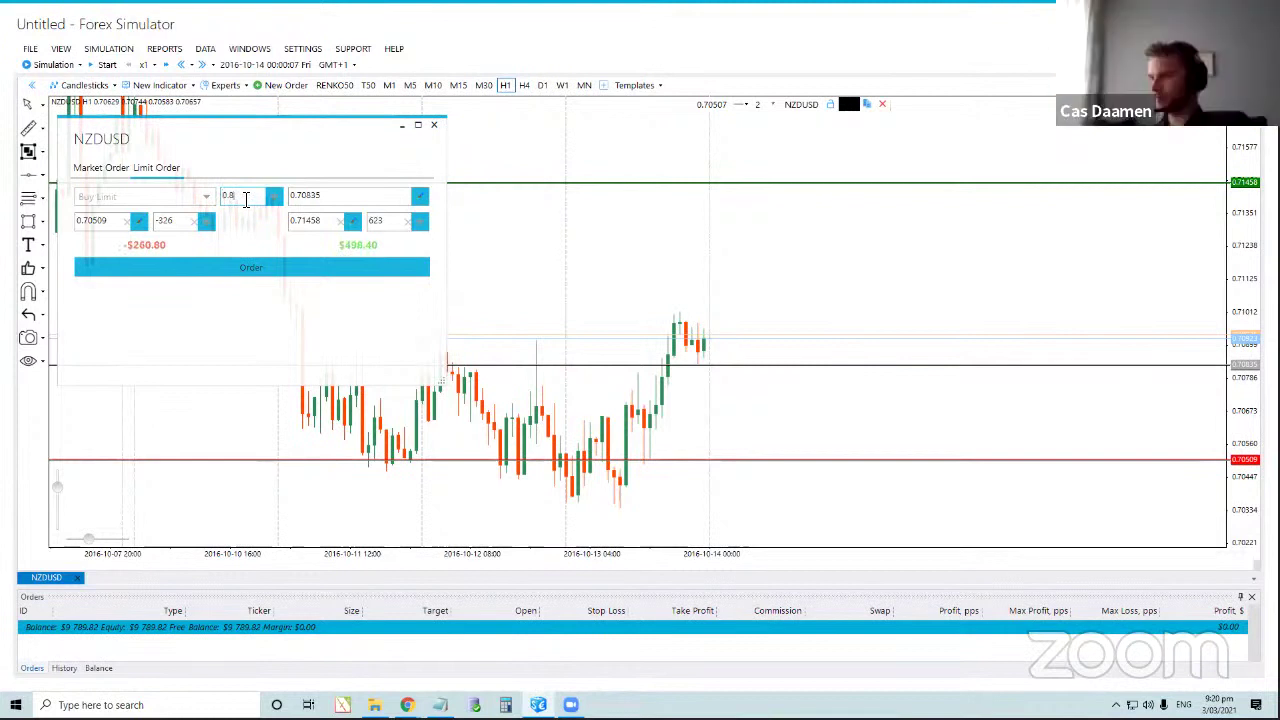
key(BackSpace)
text(7)
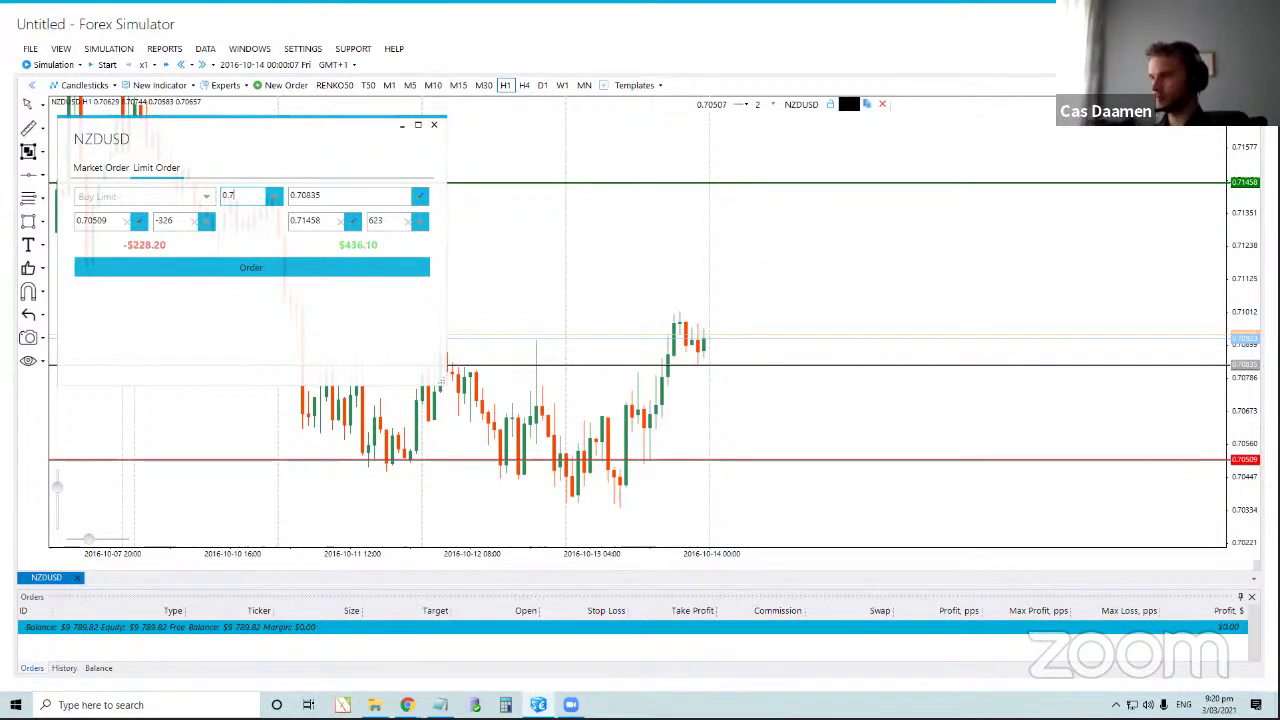
key(BackSpace)
text(6)
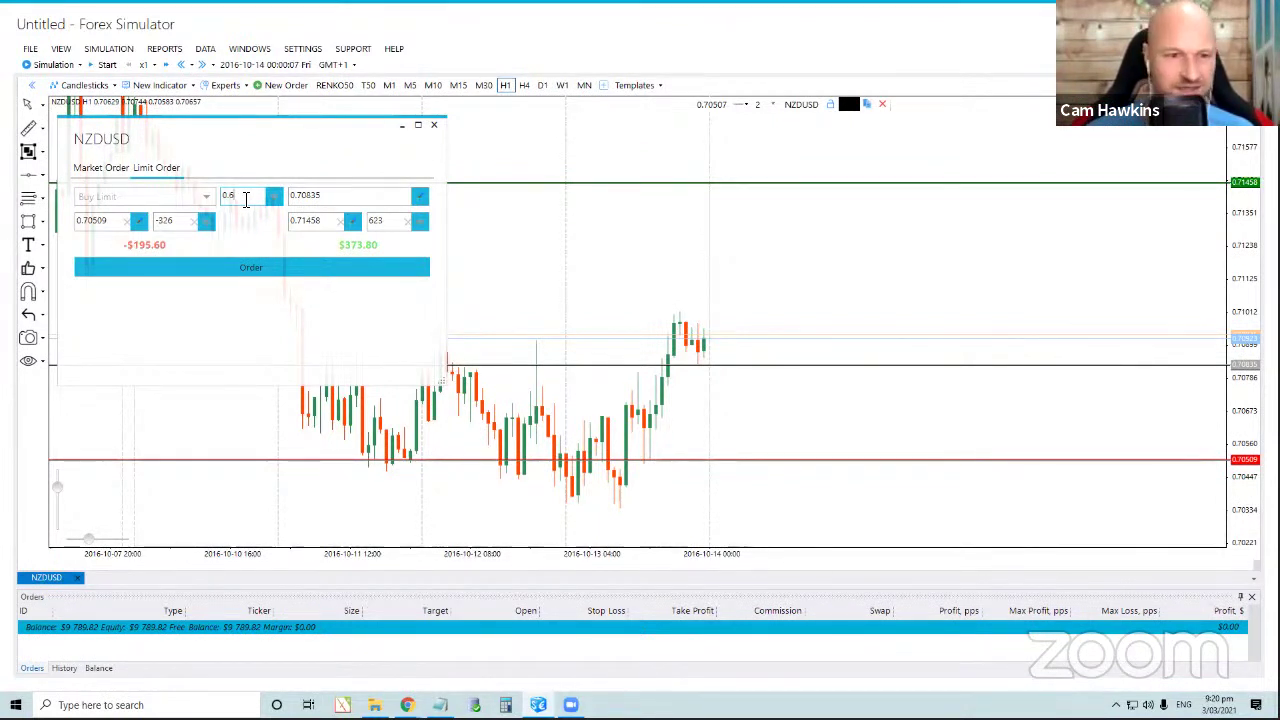
text(4)
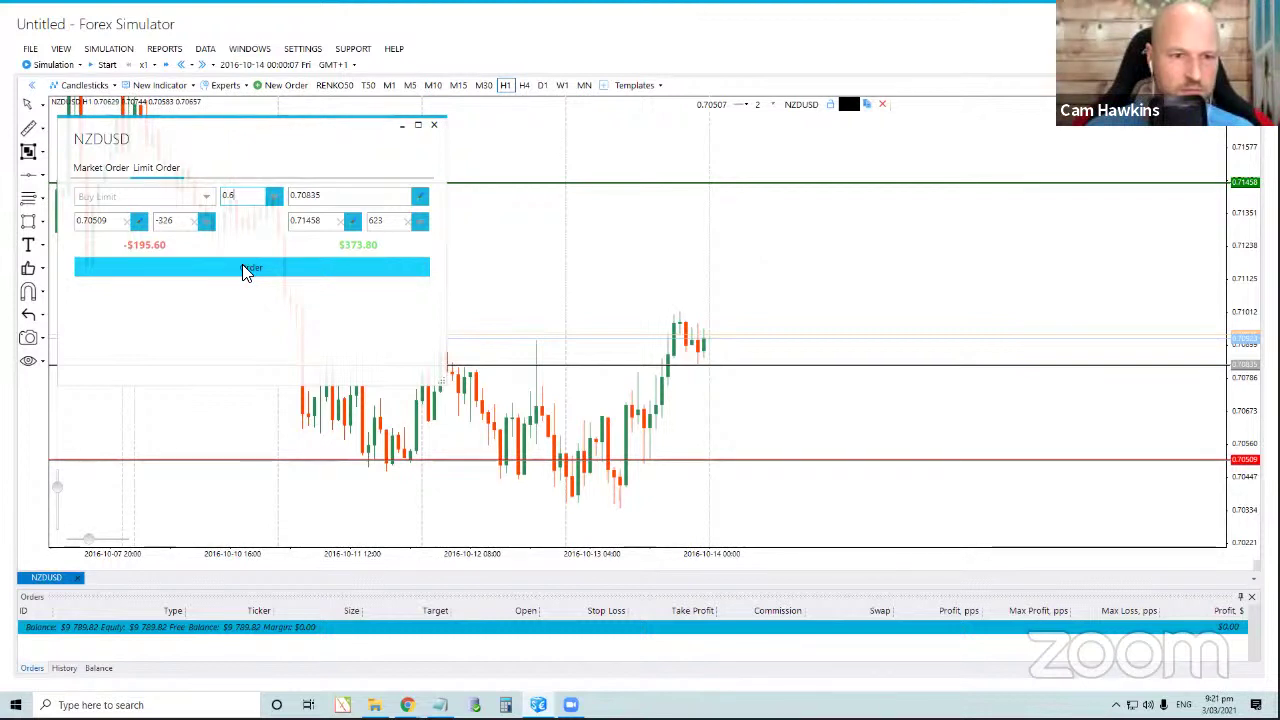
click(247, 268)
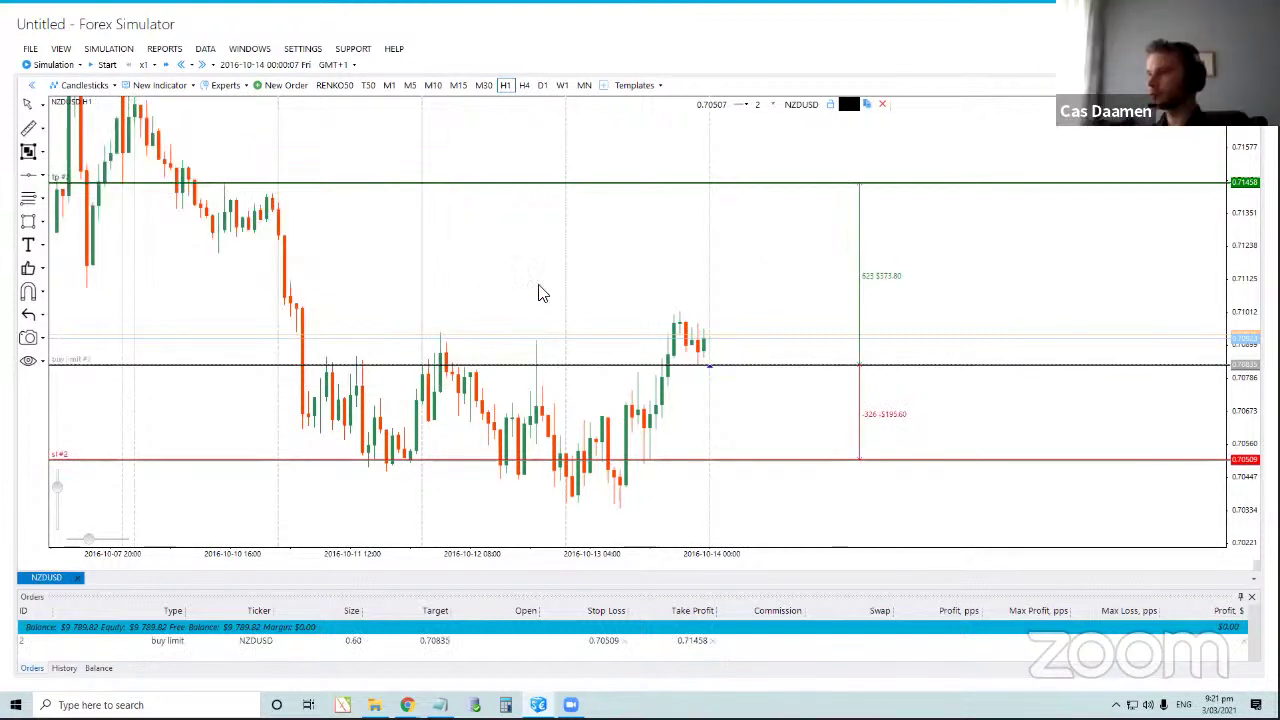
Set the simulation's step interval to 1 hour and step forward to 22:00 on 14 October 2016.
click(211, 65)
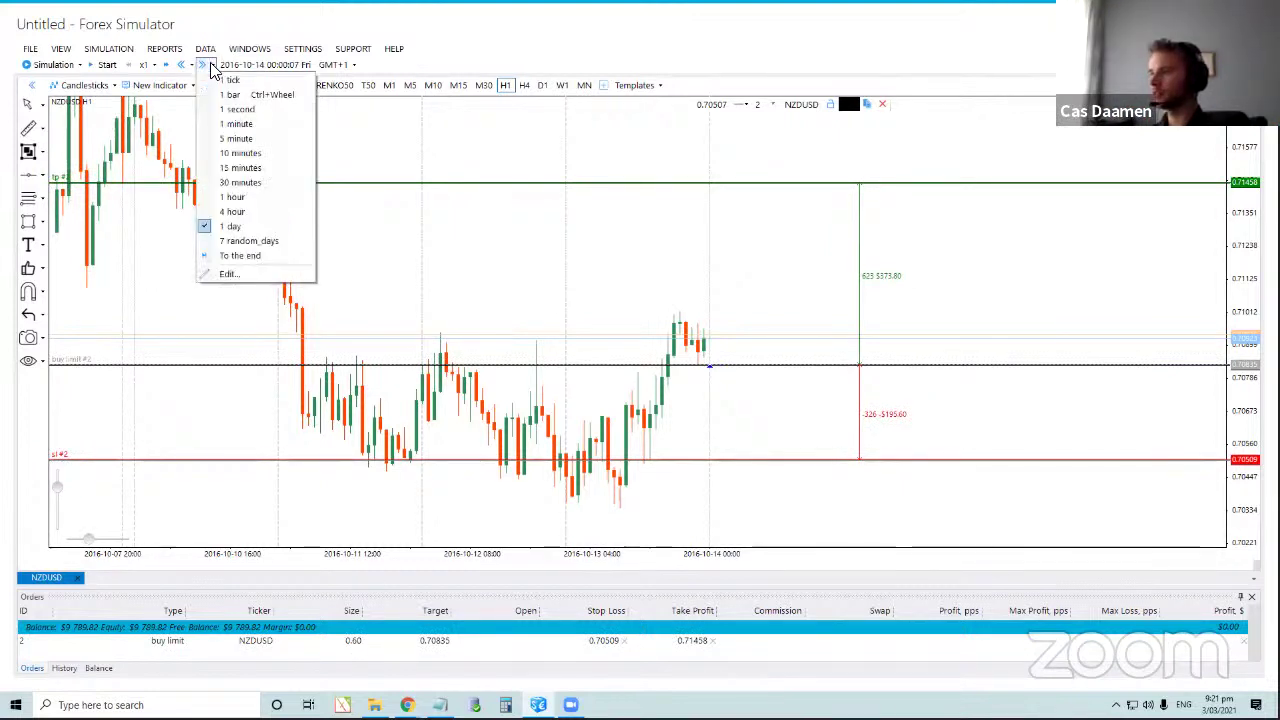
click(240, 198)
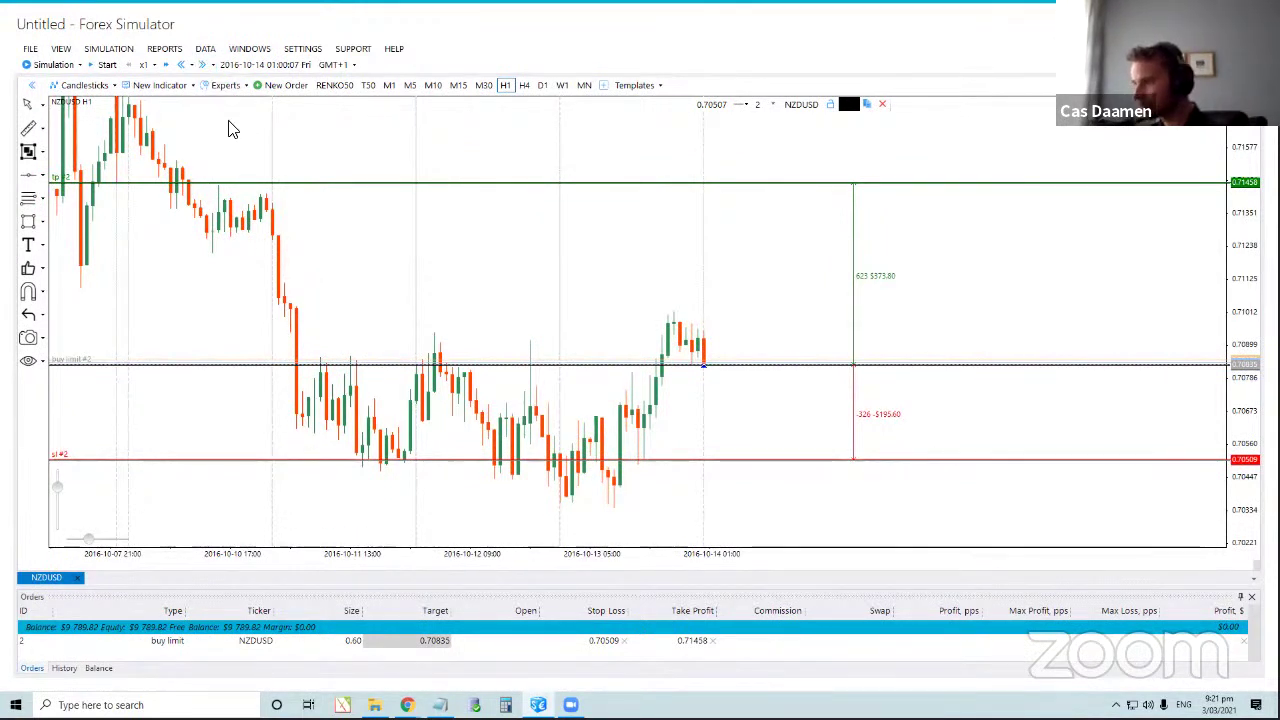
click(201, 66)
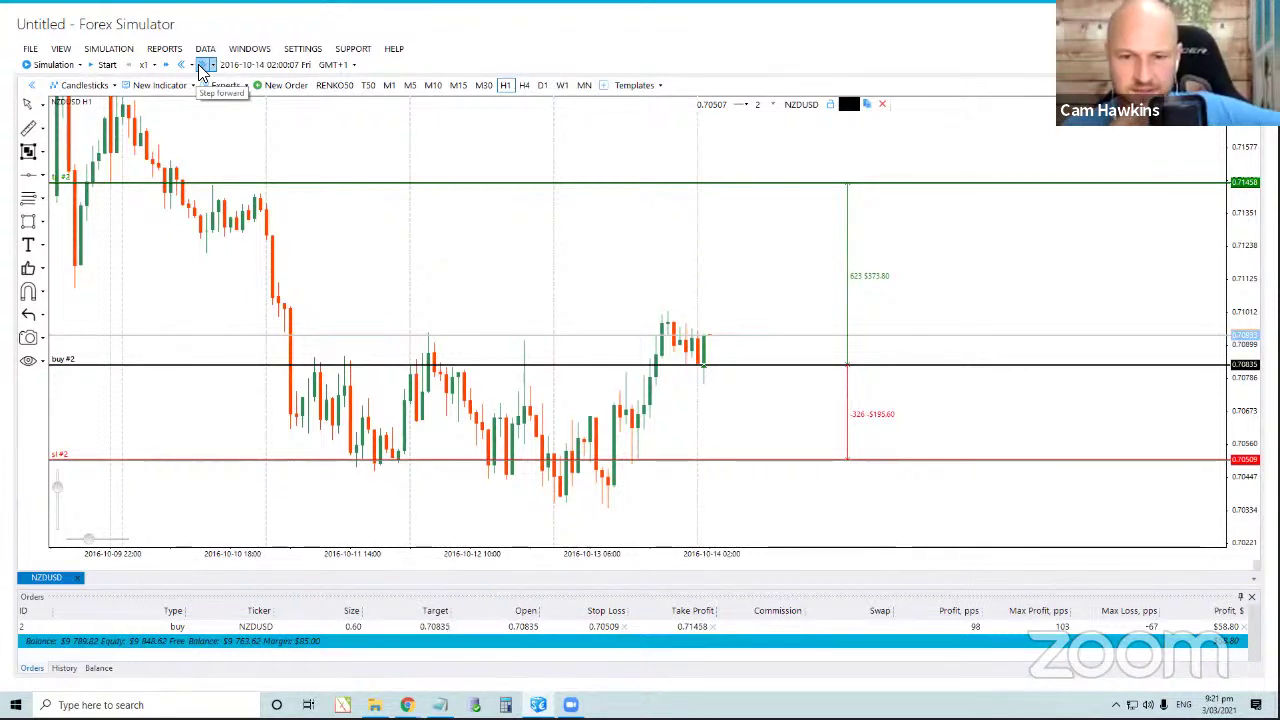
click(201, 66)
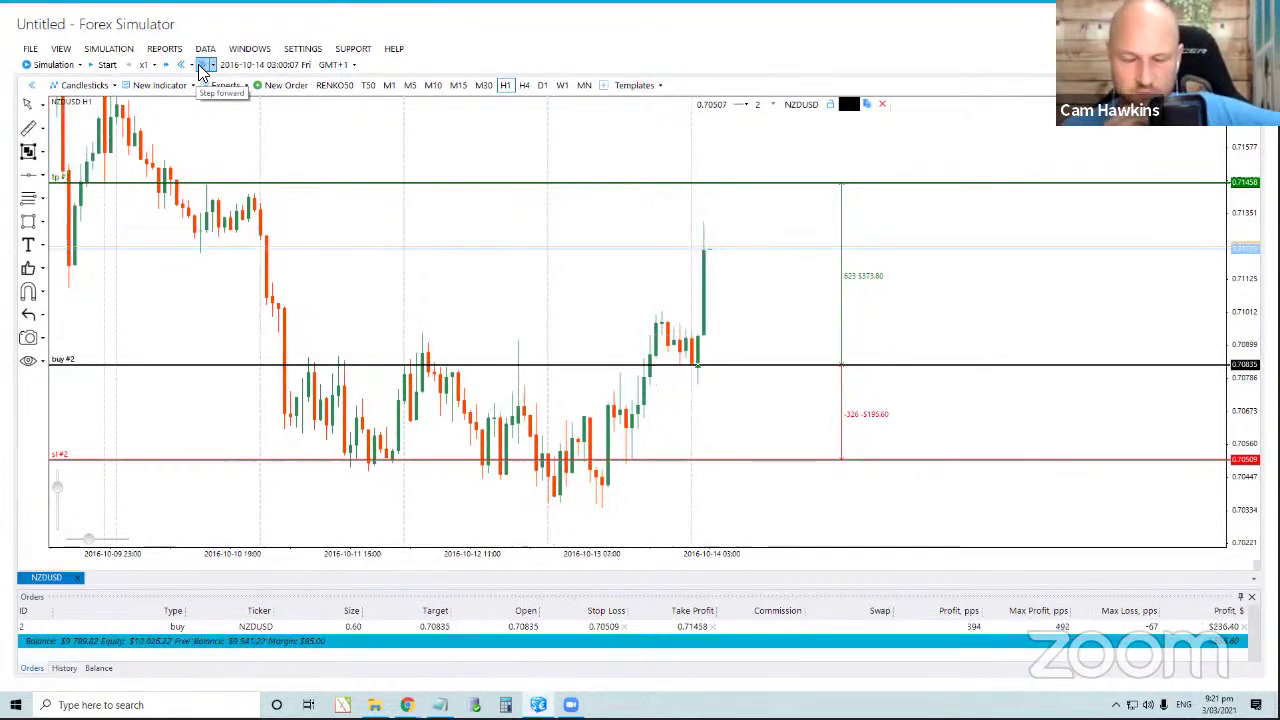
click(201, 66)
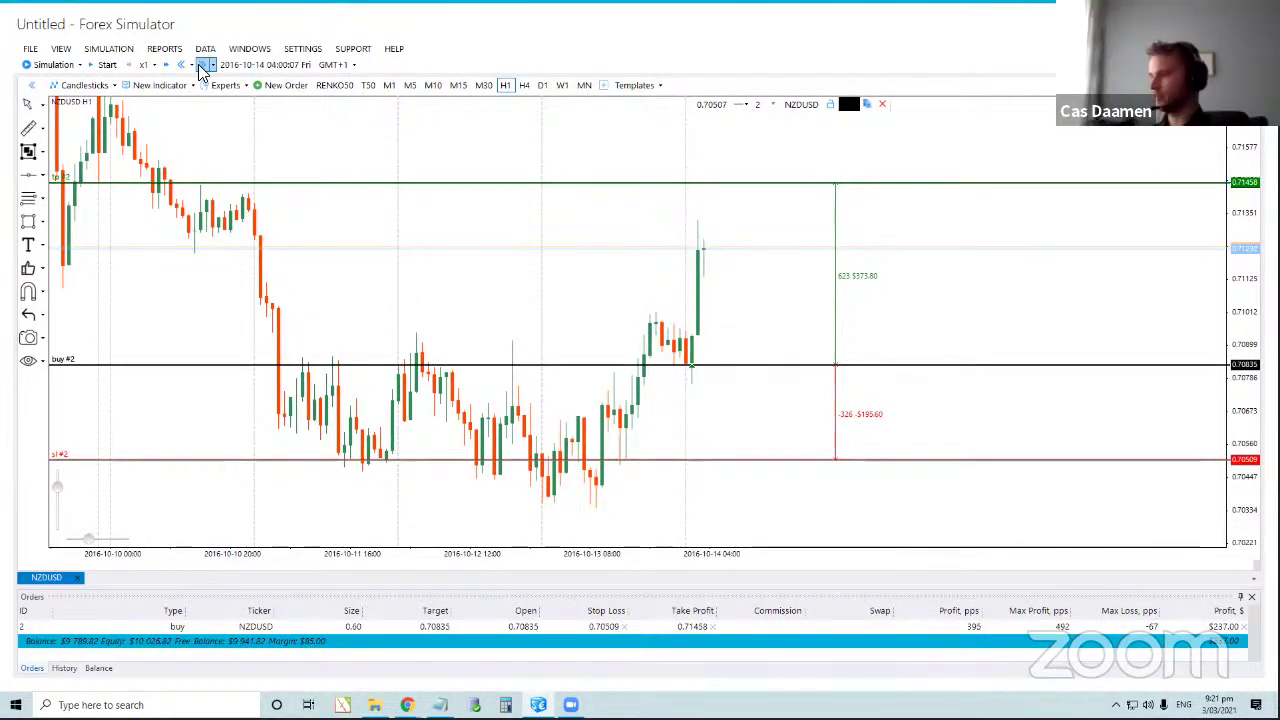
click(201, 66)
click(201, 66)
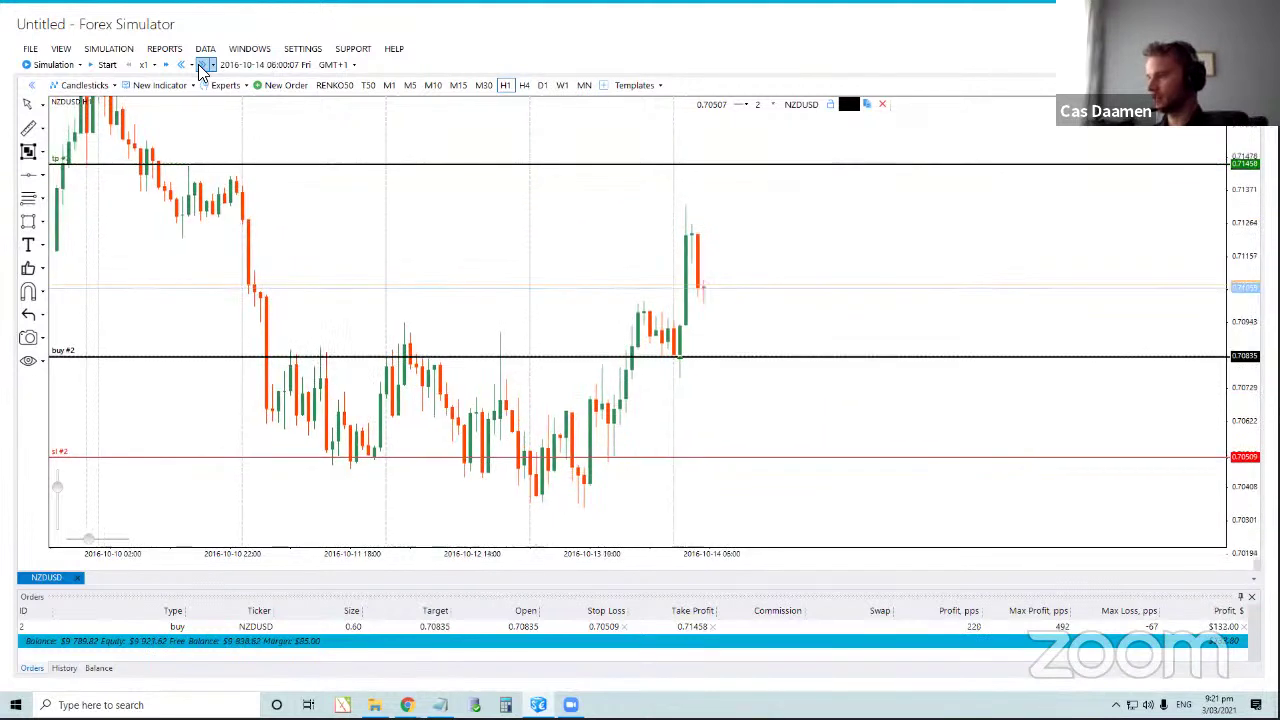
click(201, 66)
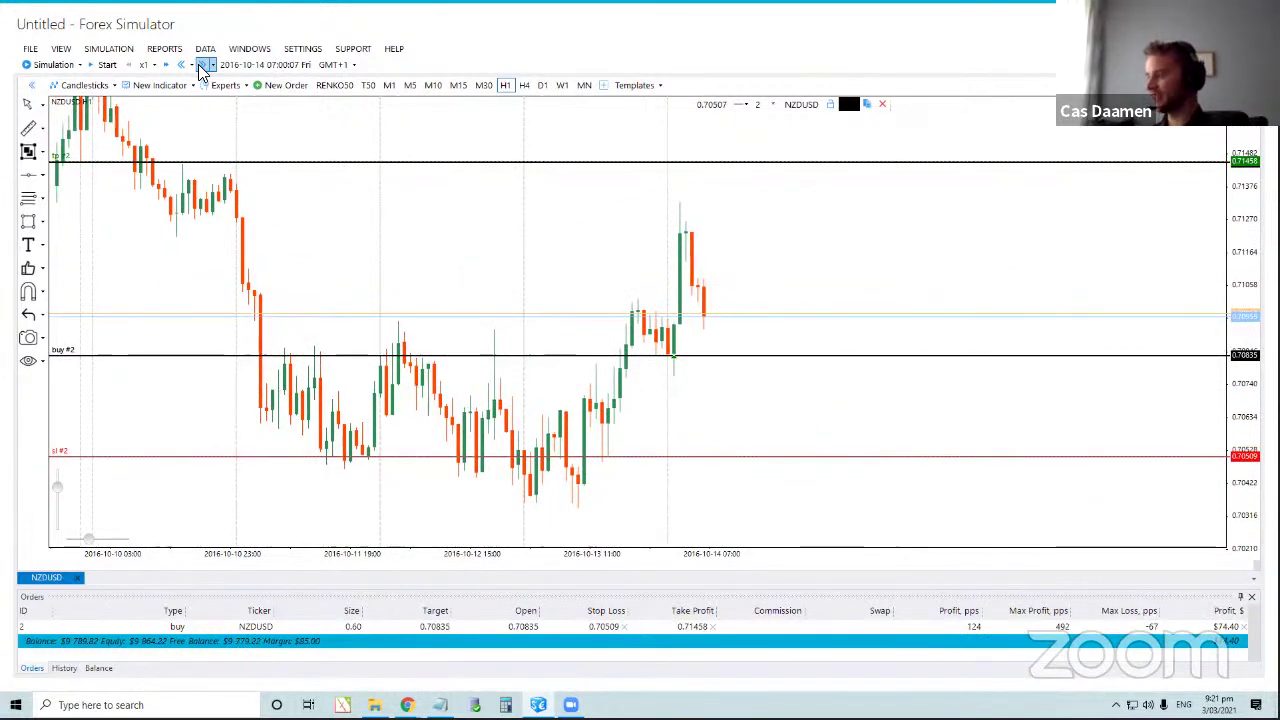
click(201, 66)
click(201, 66)
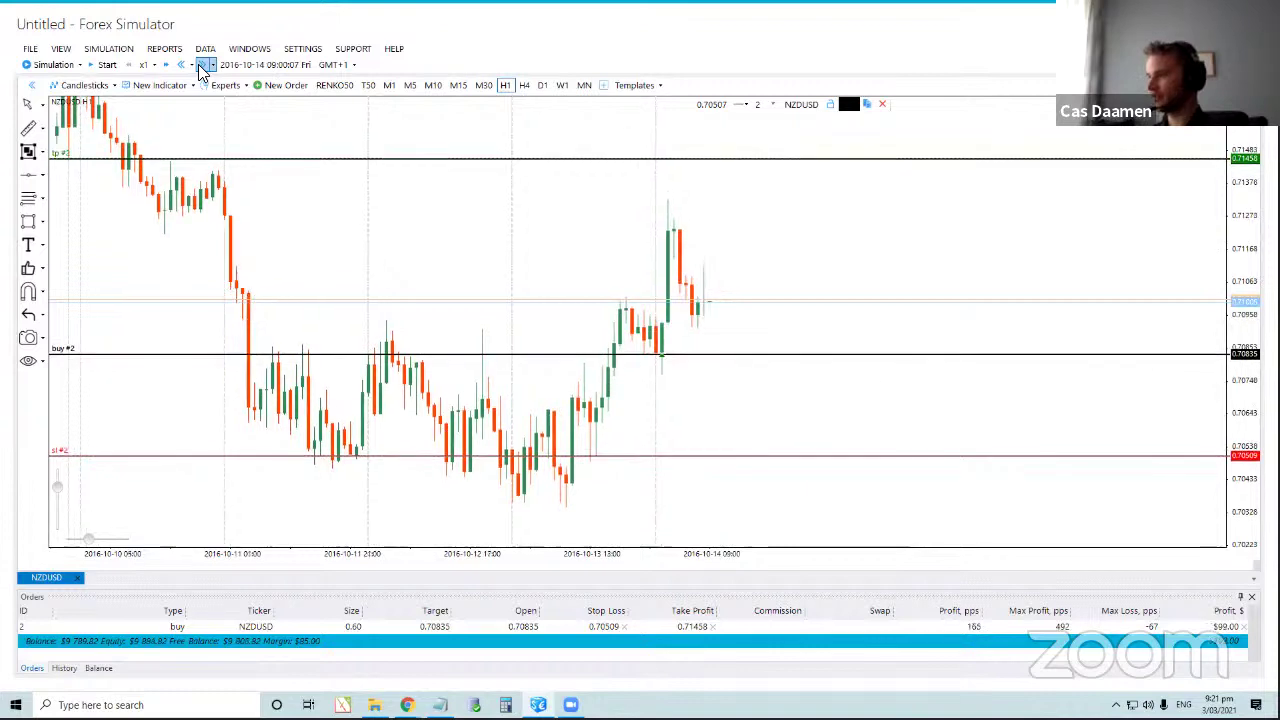
click(201, 66)
click(201, 66)
click(201, 66)
click(201, 66)
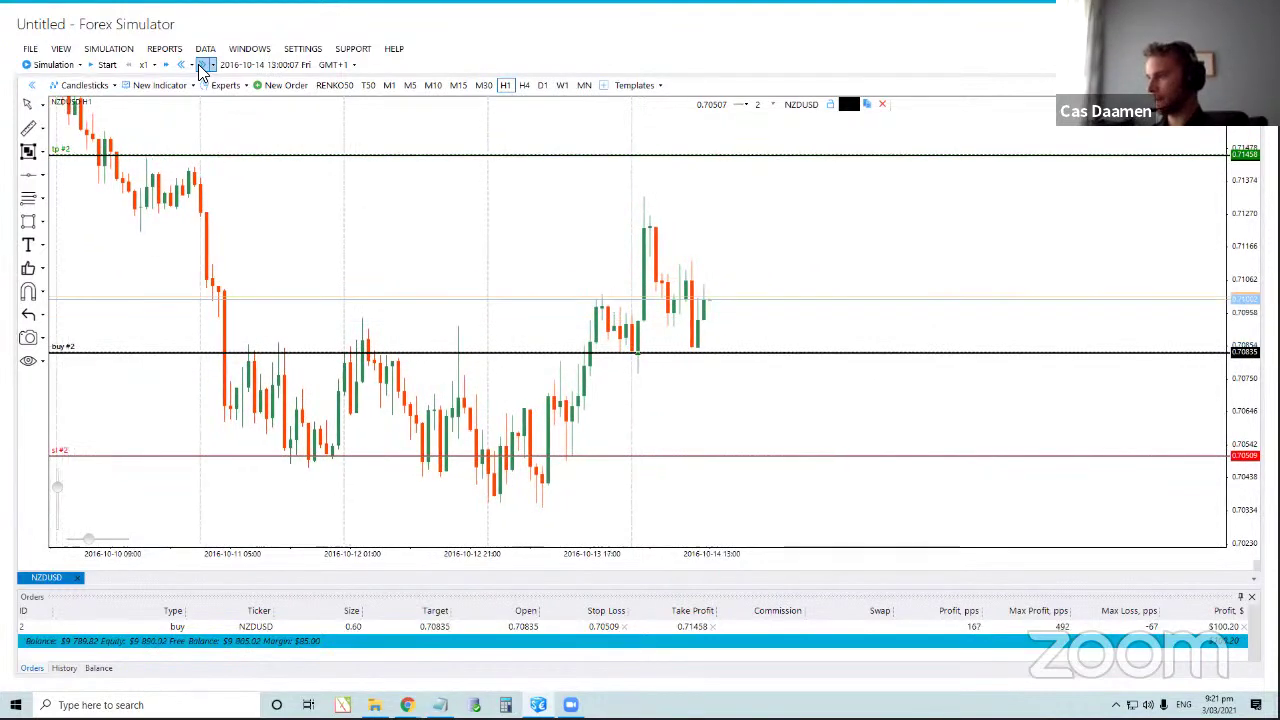
click(201, 66)
click(201, 66)
click(201, 66)
click(201, 66)
click(201, 66)
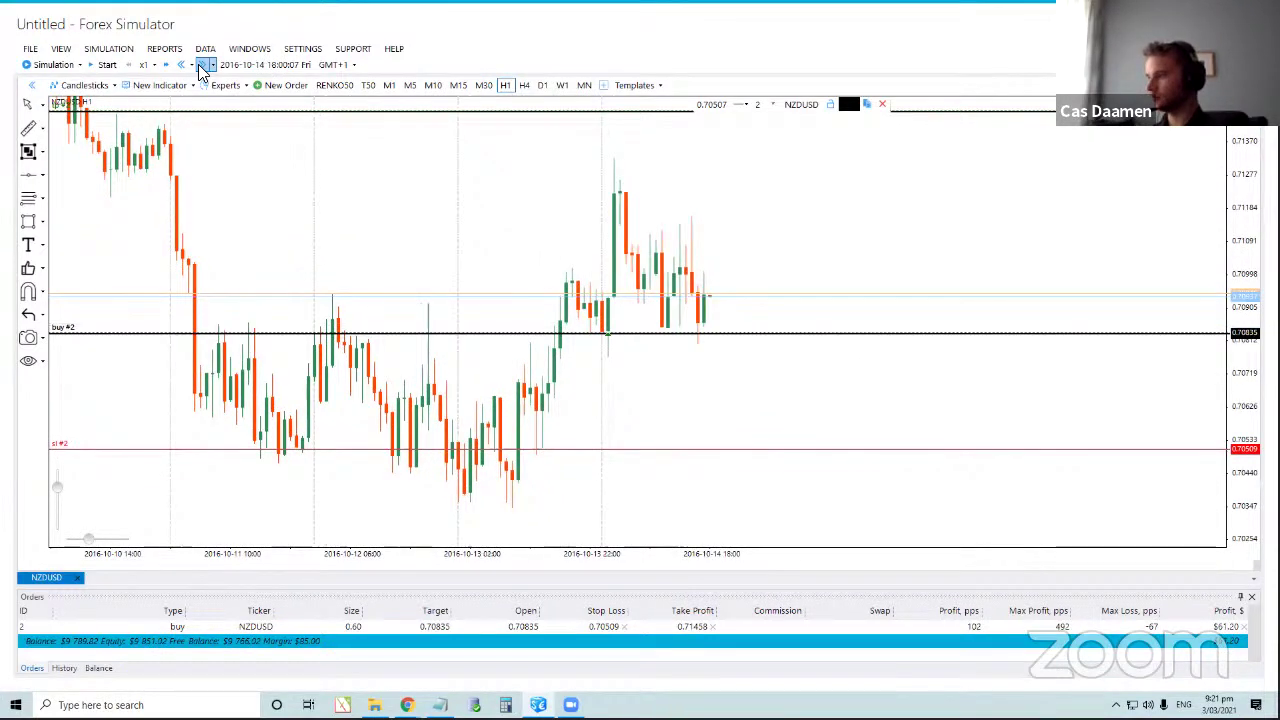
click(201, 66)
click(201, 66)
click(201, 66)
click(201, 66)
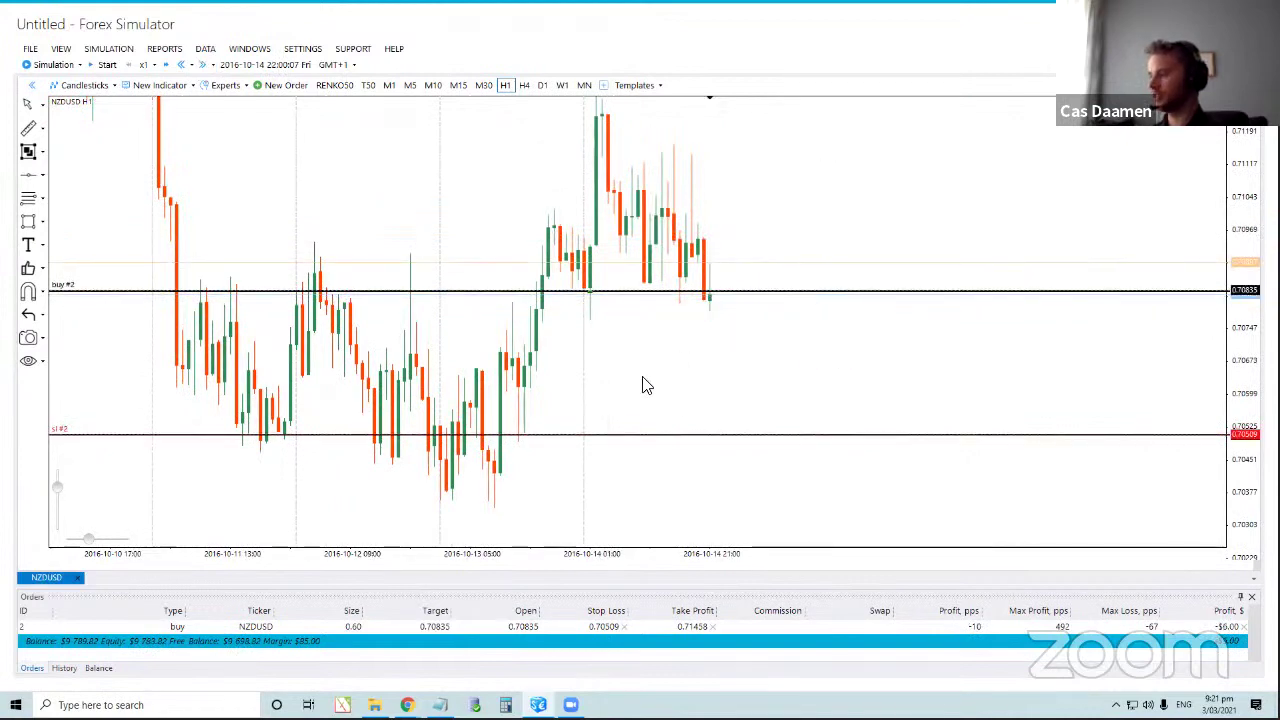
Step the simulation forward across the weekend to 00:00 on Monday 17 October 2016.
drag(645, 386, 674, 478)
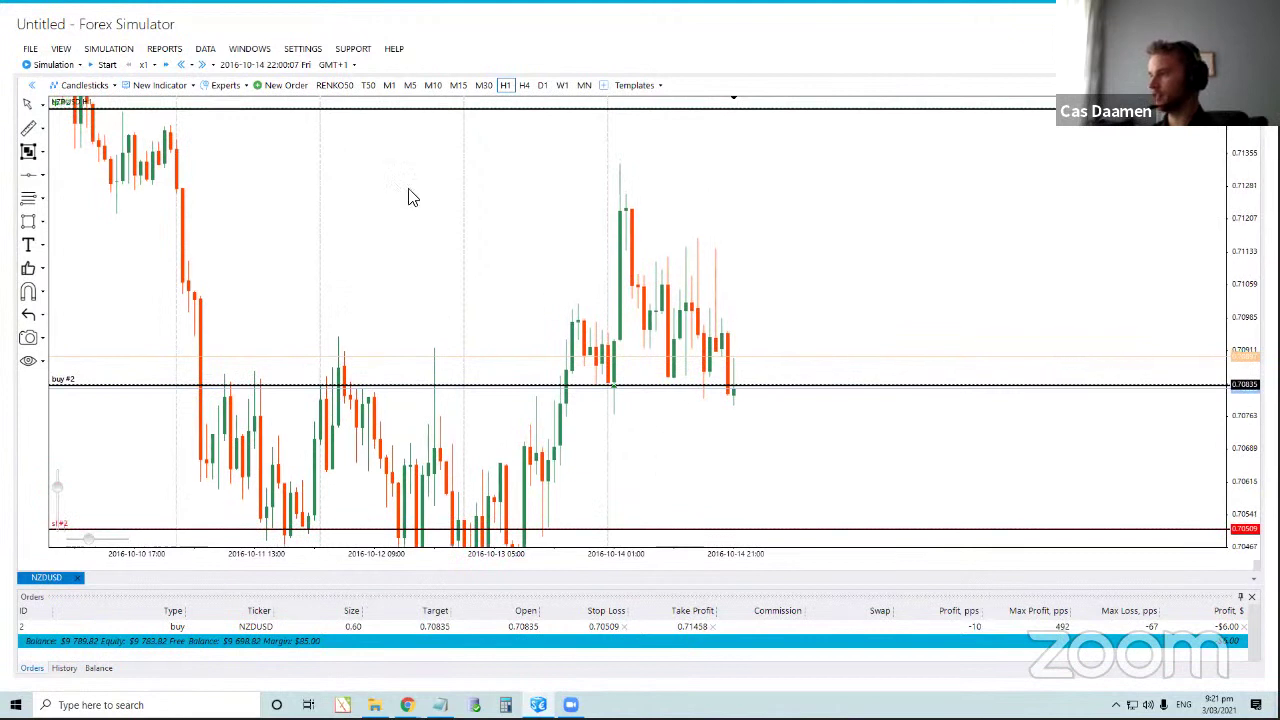
click(203, 66)
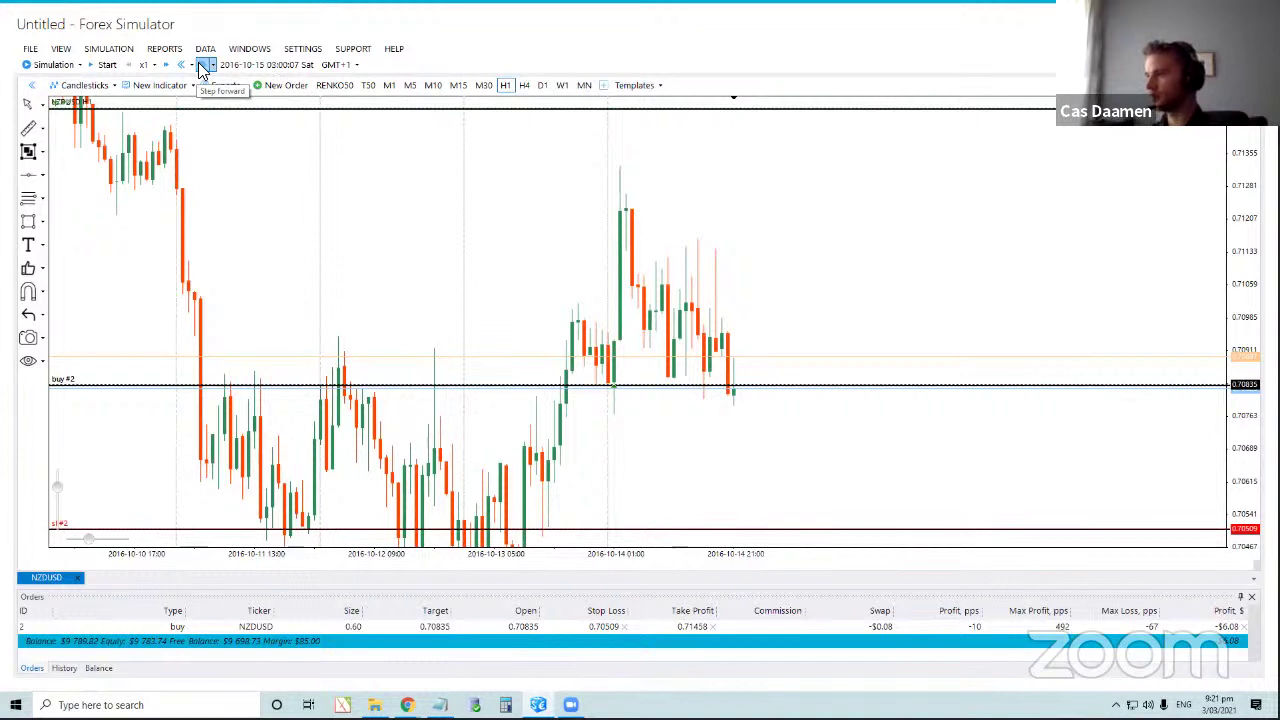
click(203, 66)
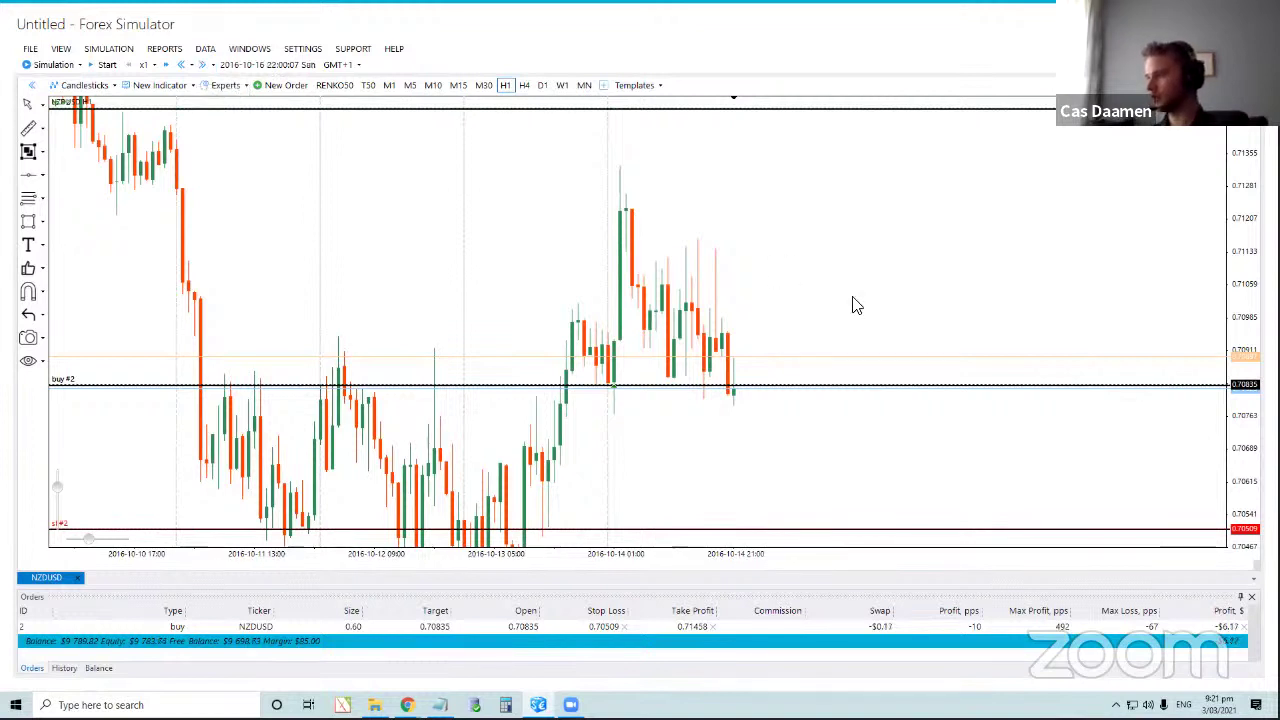
key(Right)
key(Right)
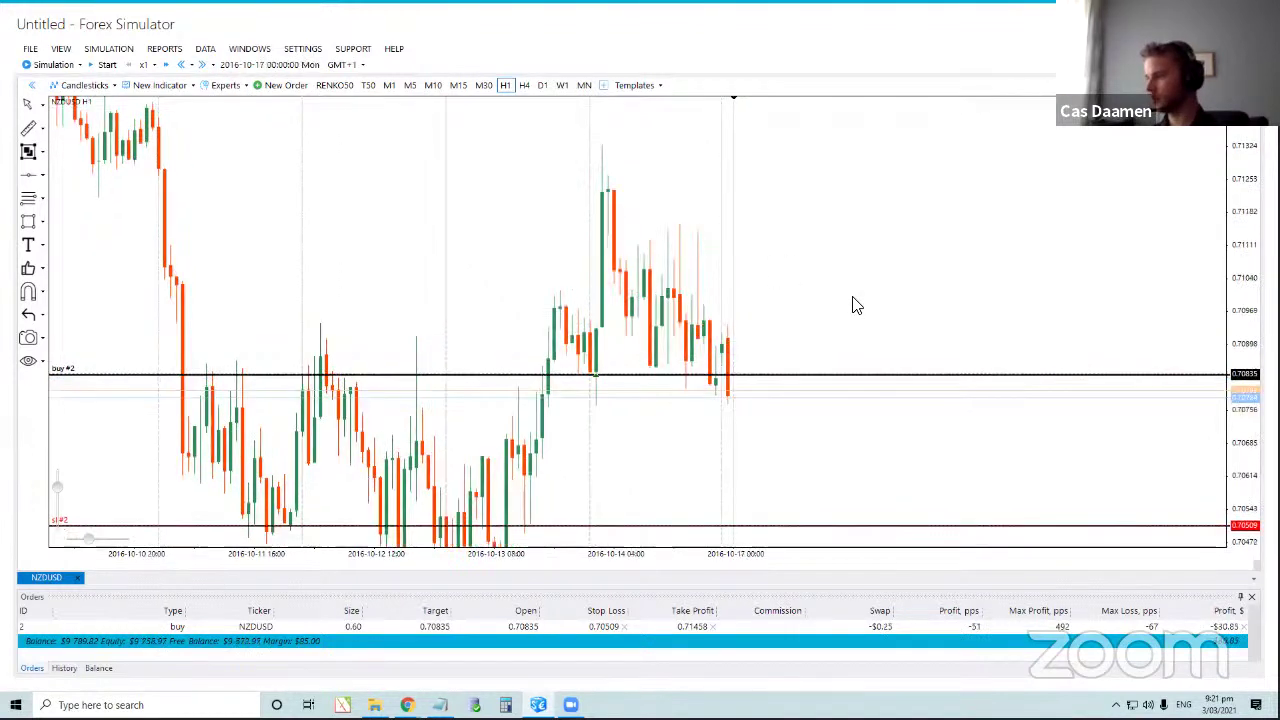
Advance the simulation hour by hour to 11:00 on 17 October 2016 with the buy trade open.
click(204, 66)
click(204, 66)
click(204, 66)
click(204, 66)
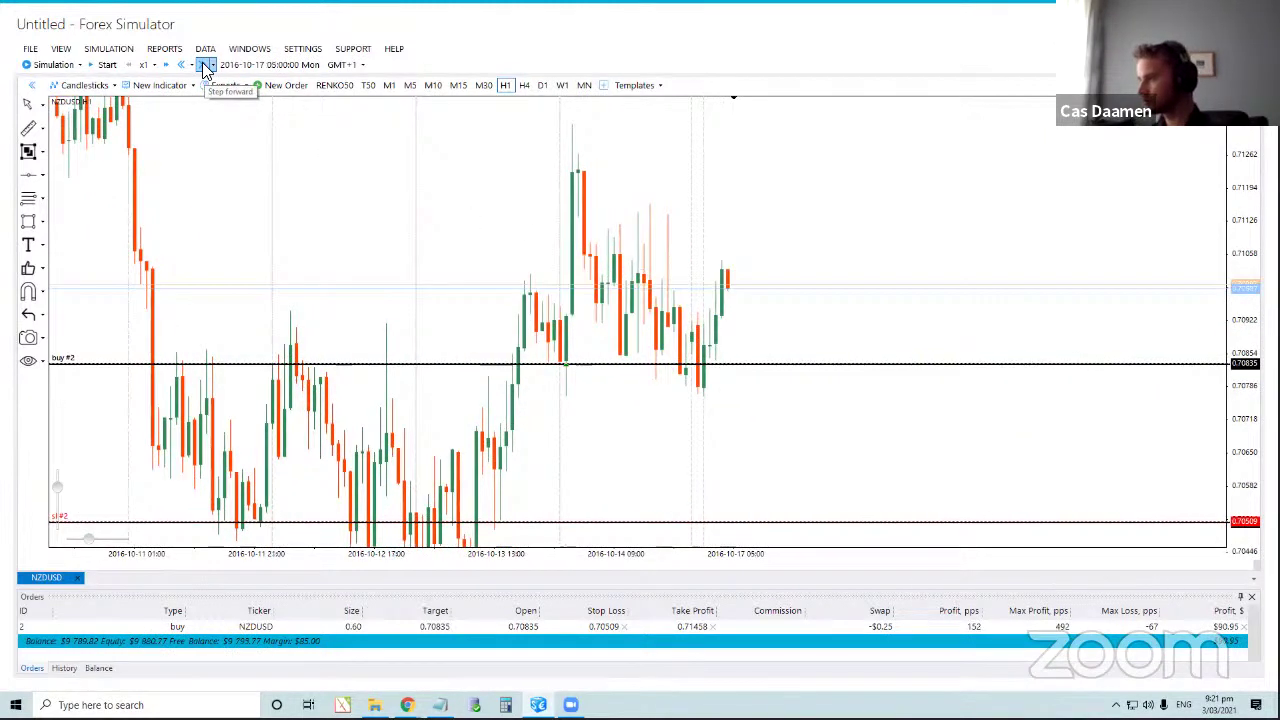
click(204, 66)
click(204, 66)
click(204, 66)
click(204, 66)
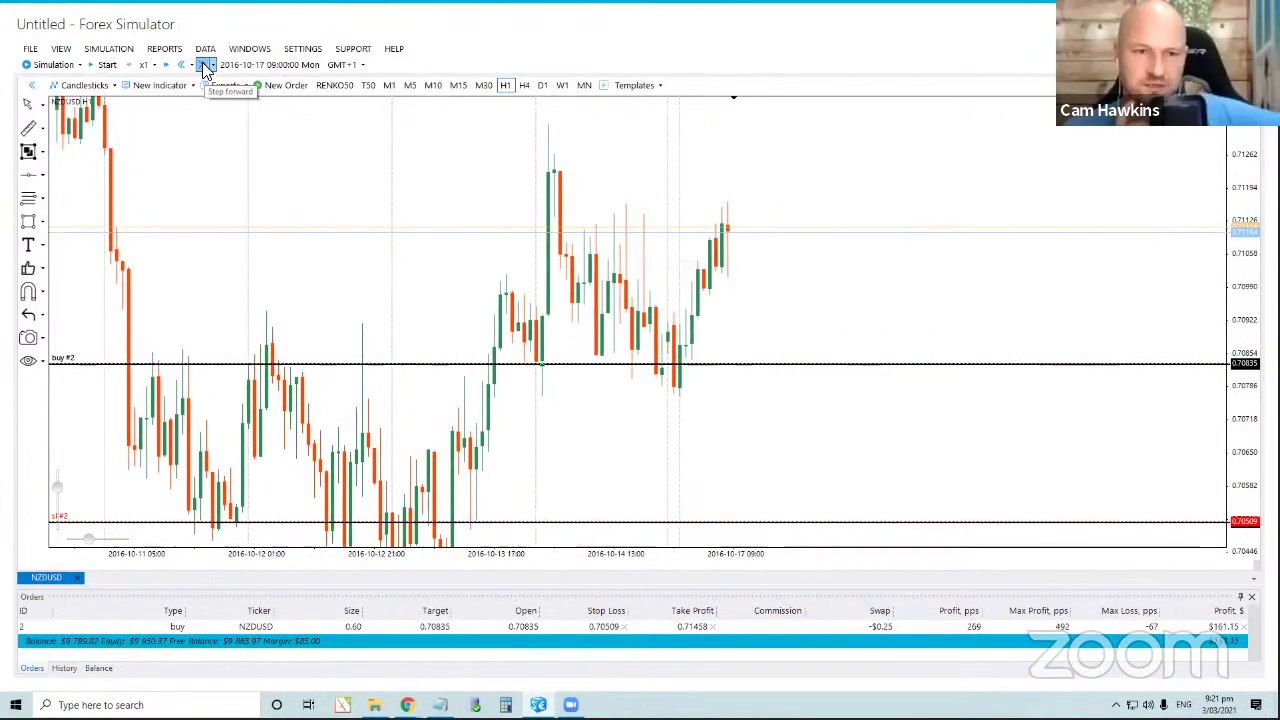
click(204, 66)
Keep stepping hourly to 00:00 on 18 October 2016 to play the buy trade out to its take profit.
drag(285, 215, 326, 302)
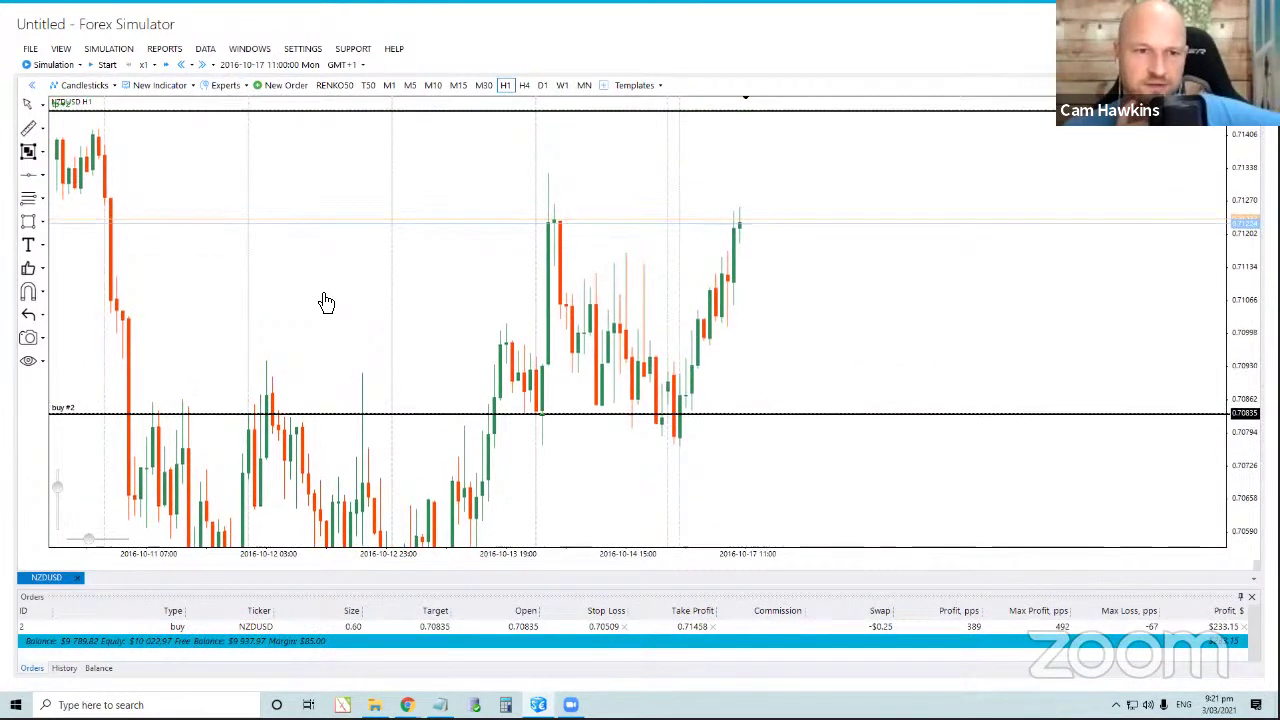
click(204, 66)
click(204, 66)
click(204, 66)
click(204, 66)
click(204, 66)
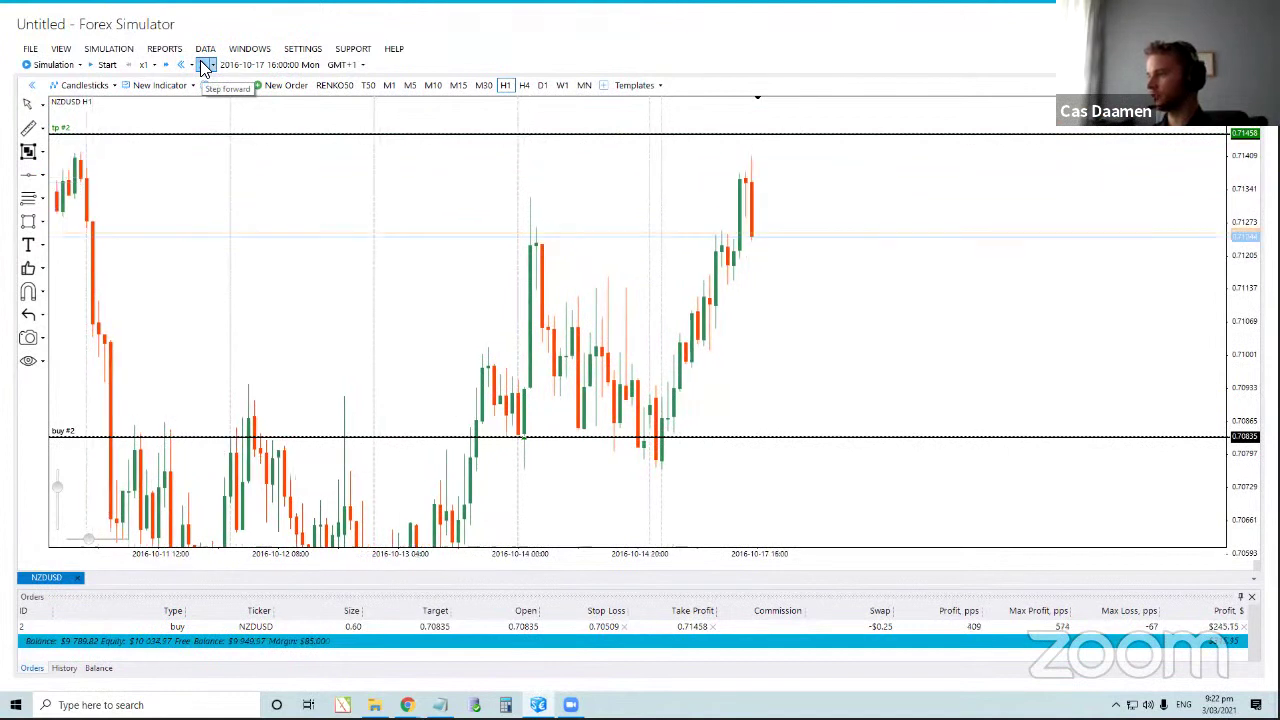
click(204, 66)
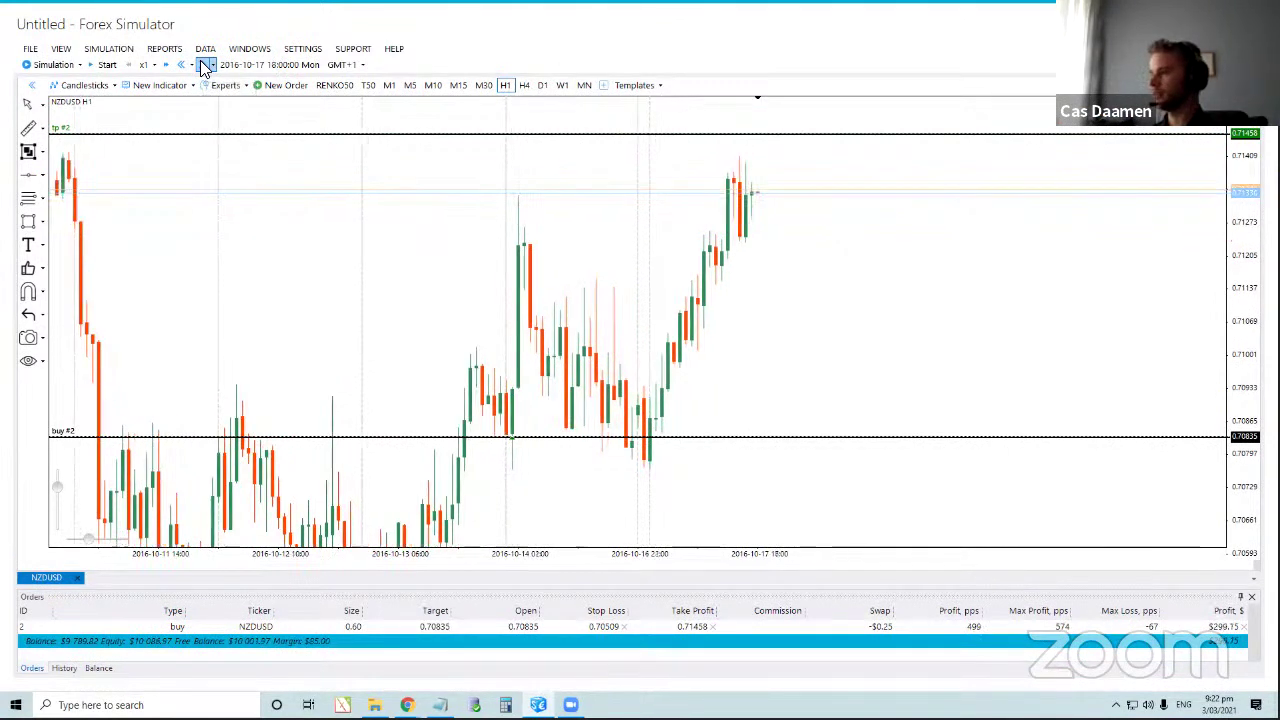
click(204, 66)
click(204, 66)
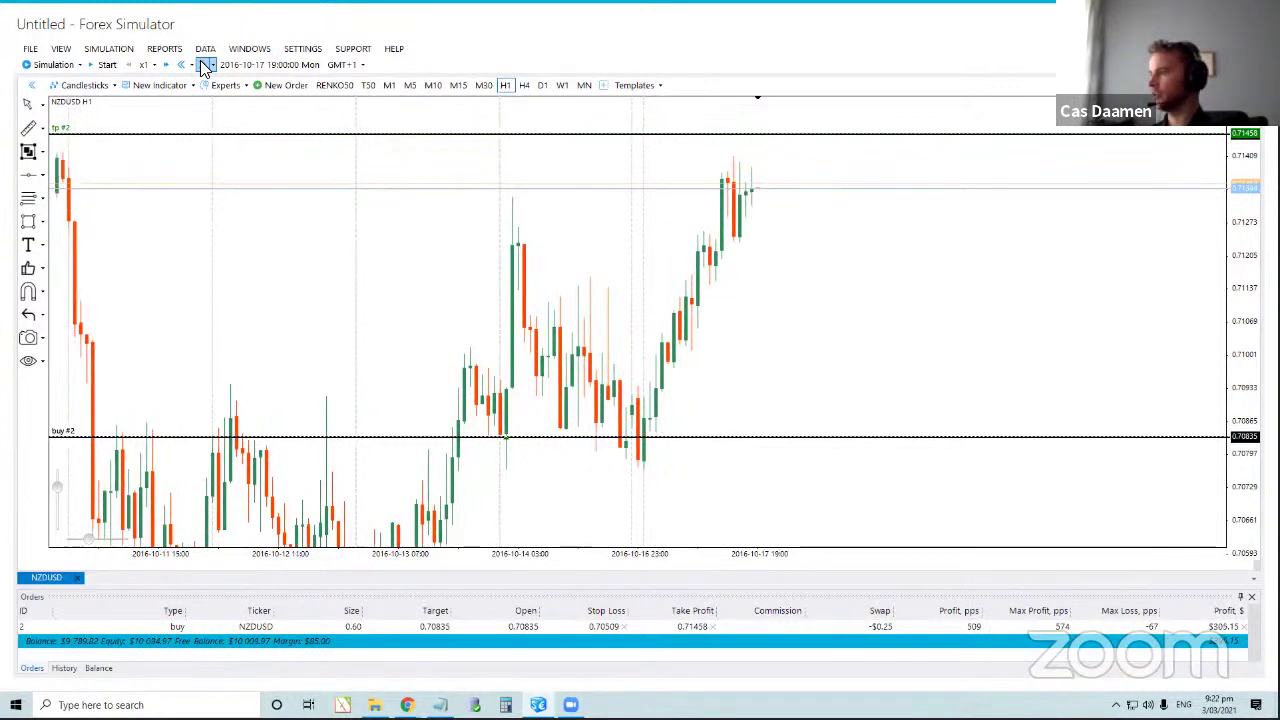
click(204, 66)
click(204, 66)
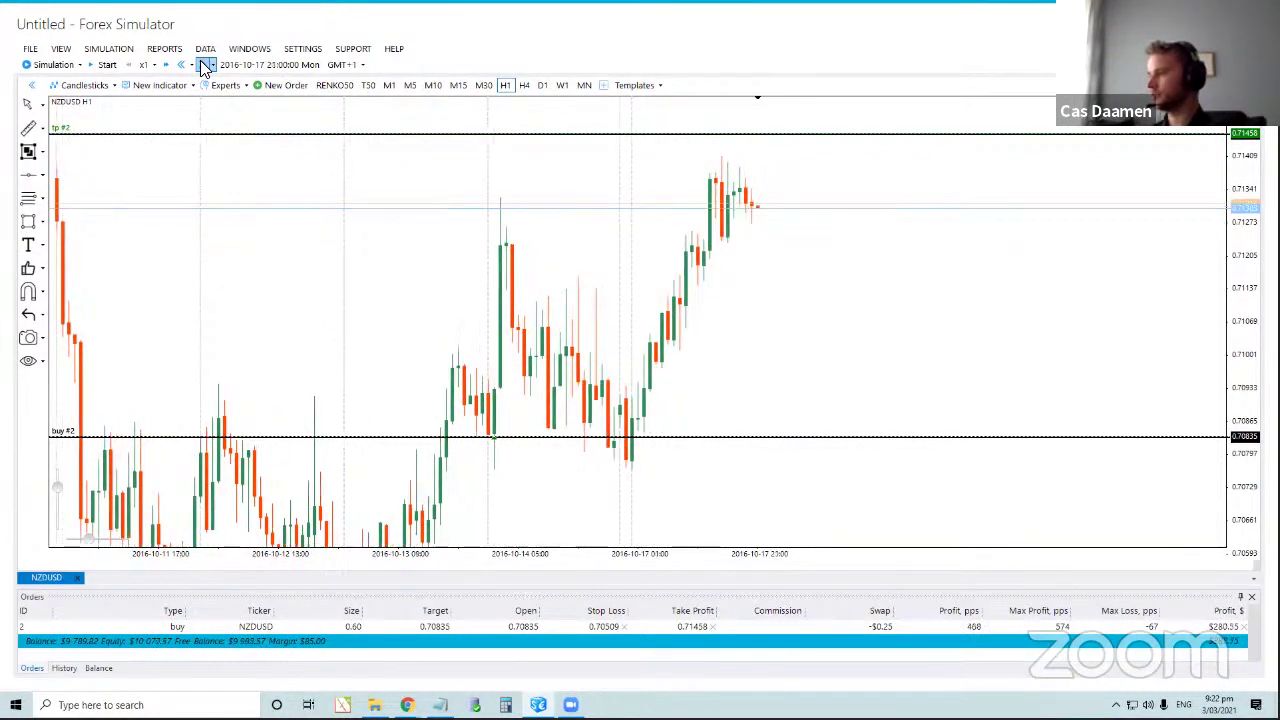
click(204, 66)
click(204, 66)
click(204, 66)
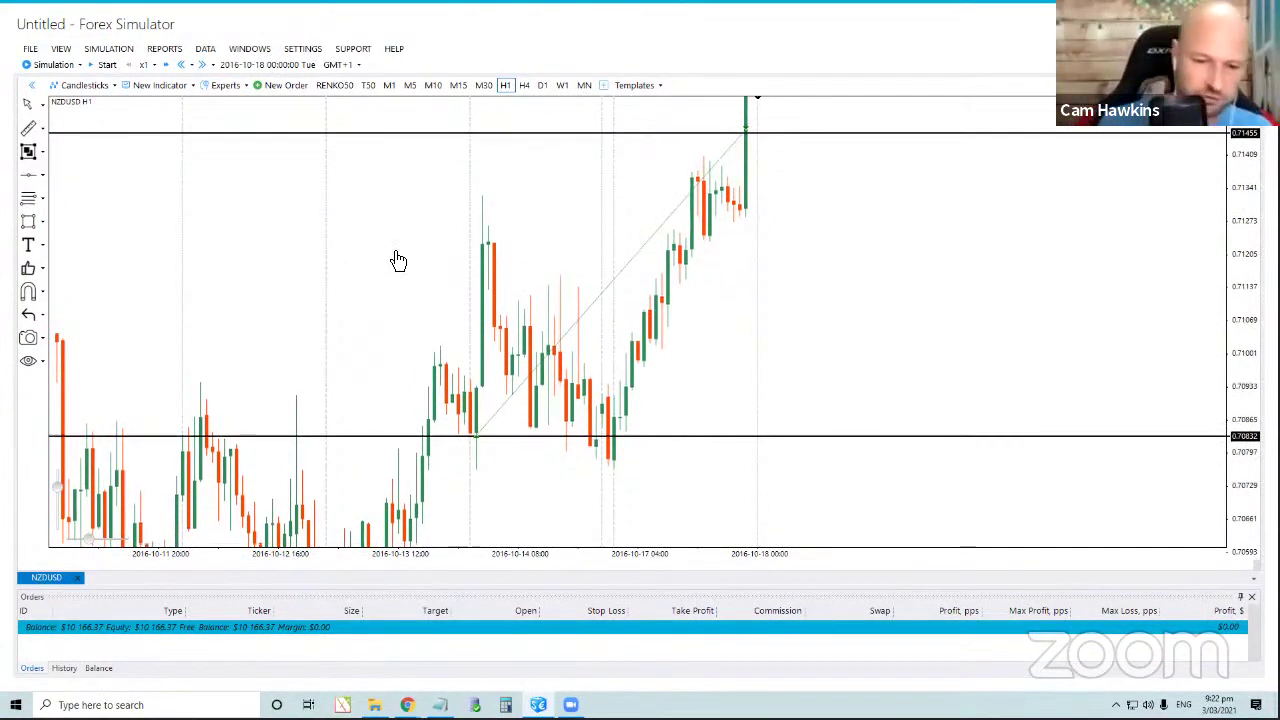
Switch the NZDUSD chart to the daily timeframe and bring the latest candles and drawn levels into view.
drag(397, 260, 436, 231)
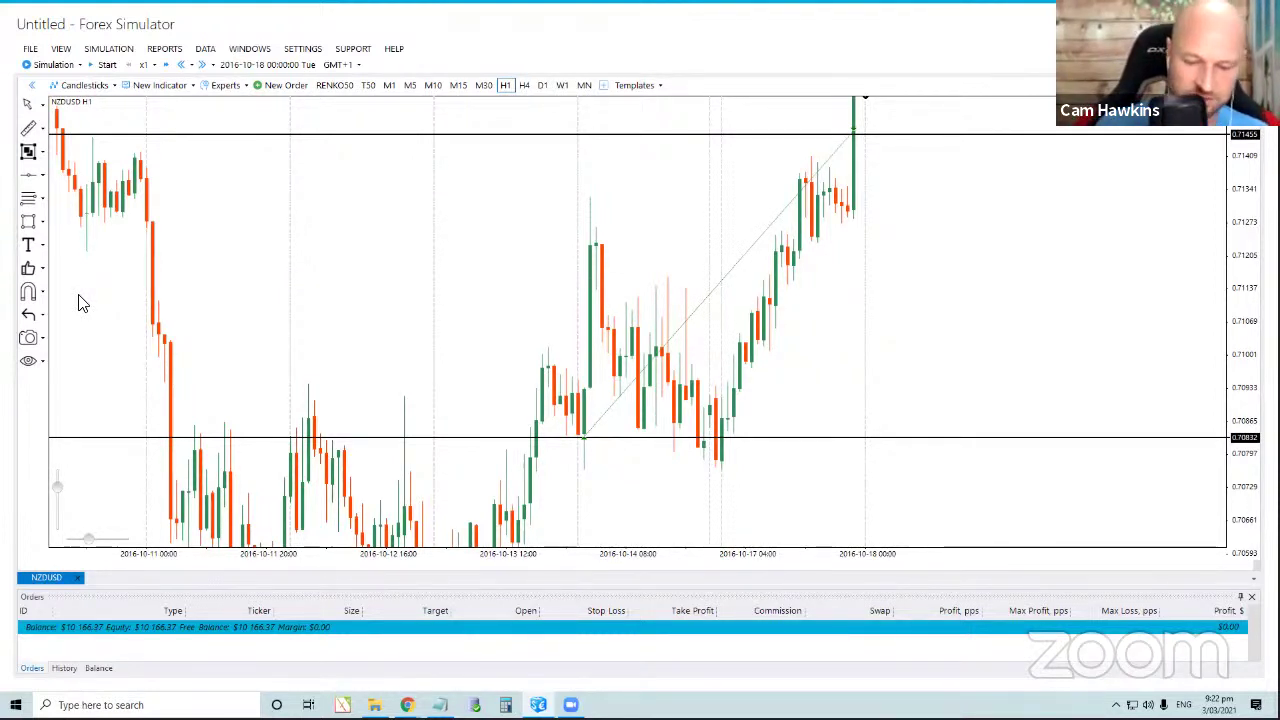
click(543, 85)
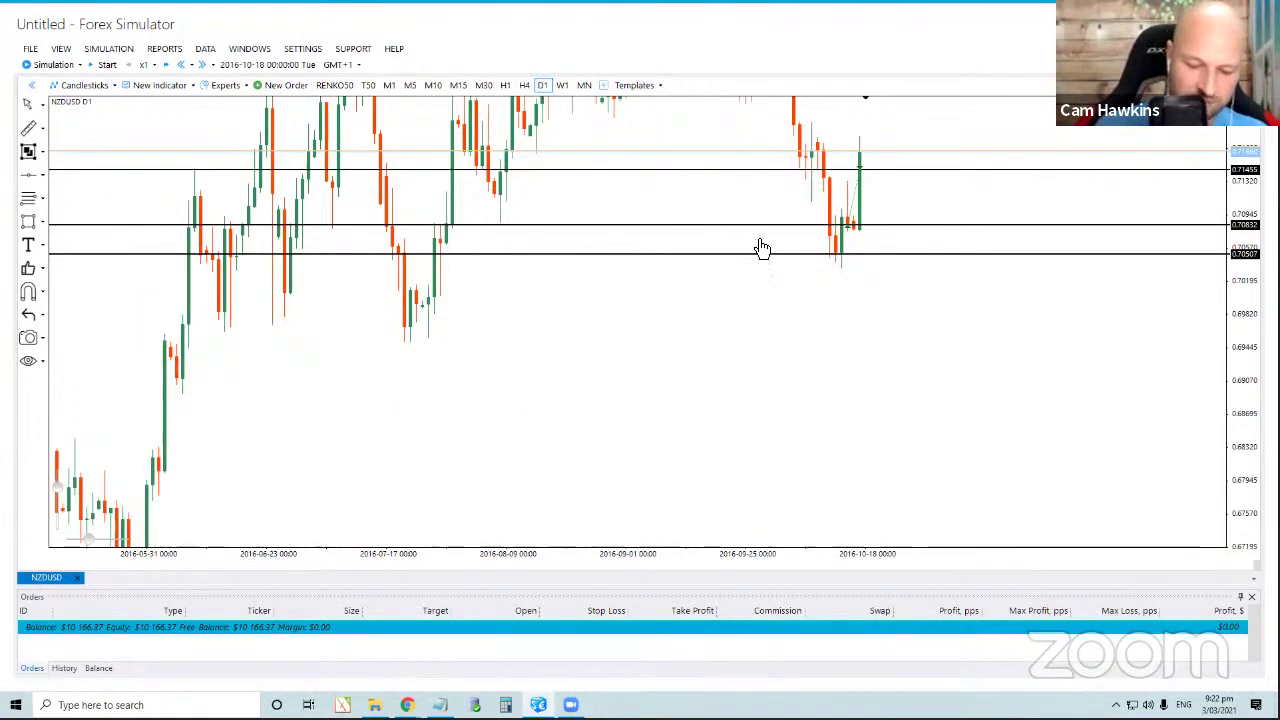
drag(716, 222, 520, 266)
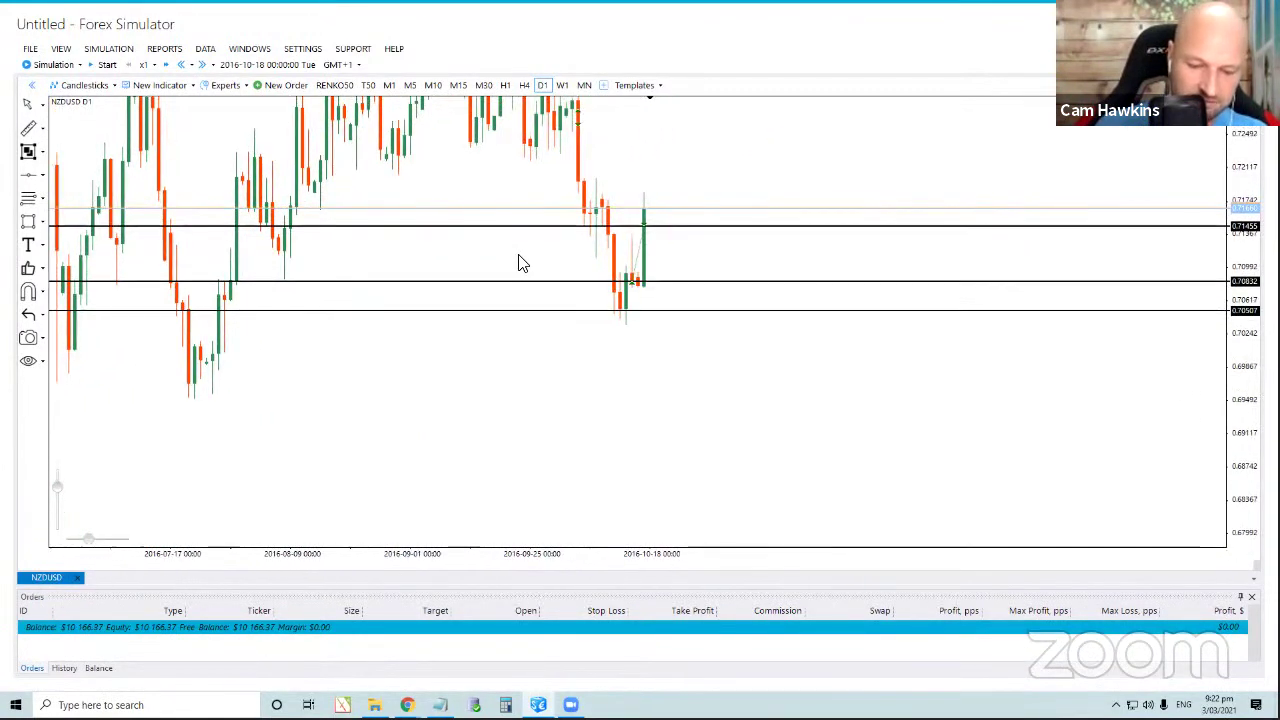
Delete the three horizontal levels at 0.70832, 0.71455 and 0.70507 from the chart.
click(529, 284)
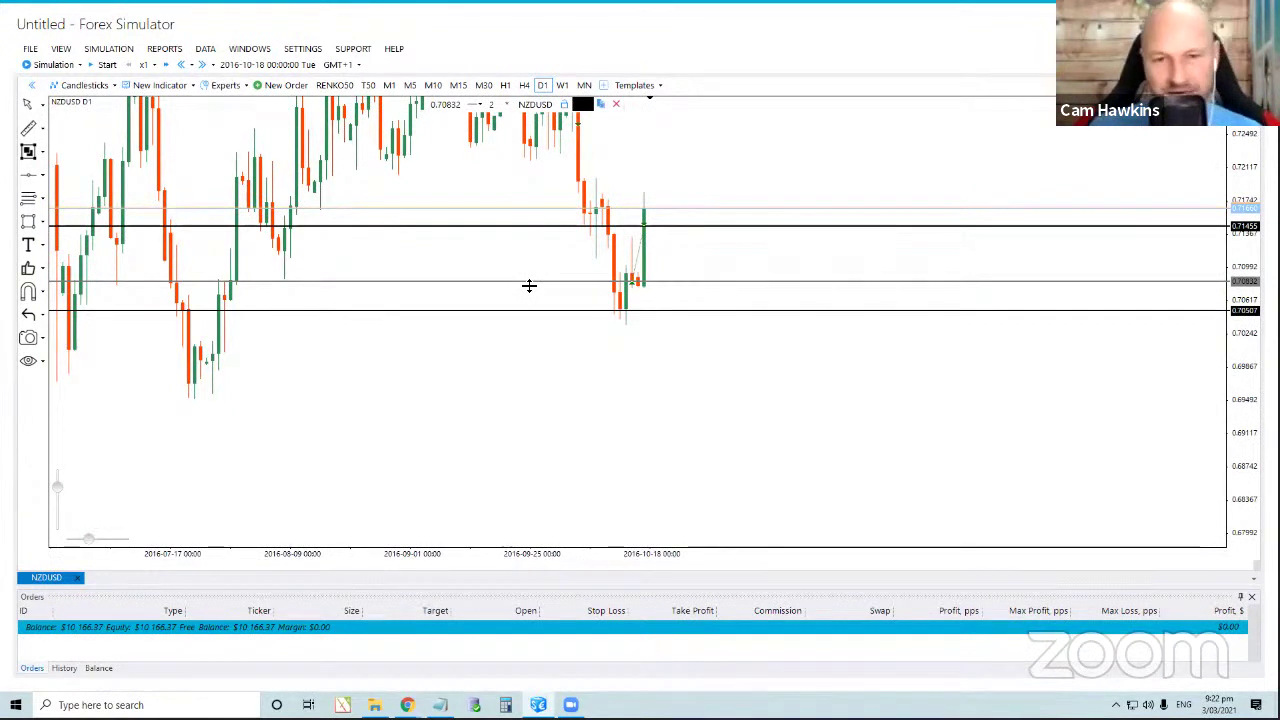
key(Delete)
click(537, 229)
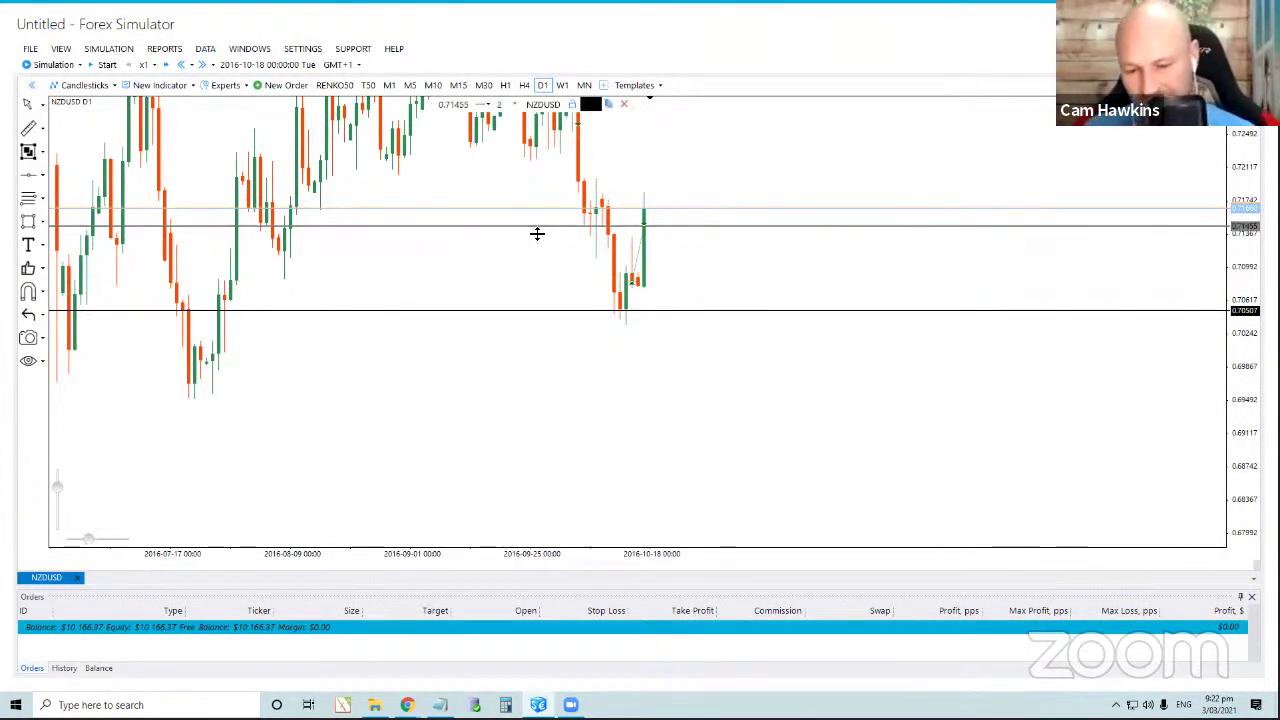
key(Delete)
click(521, 311)
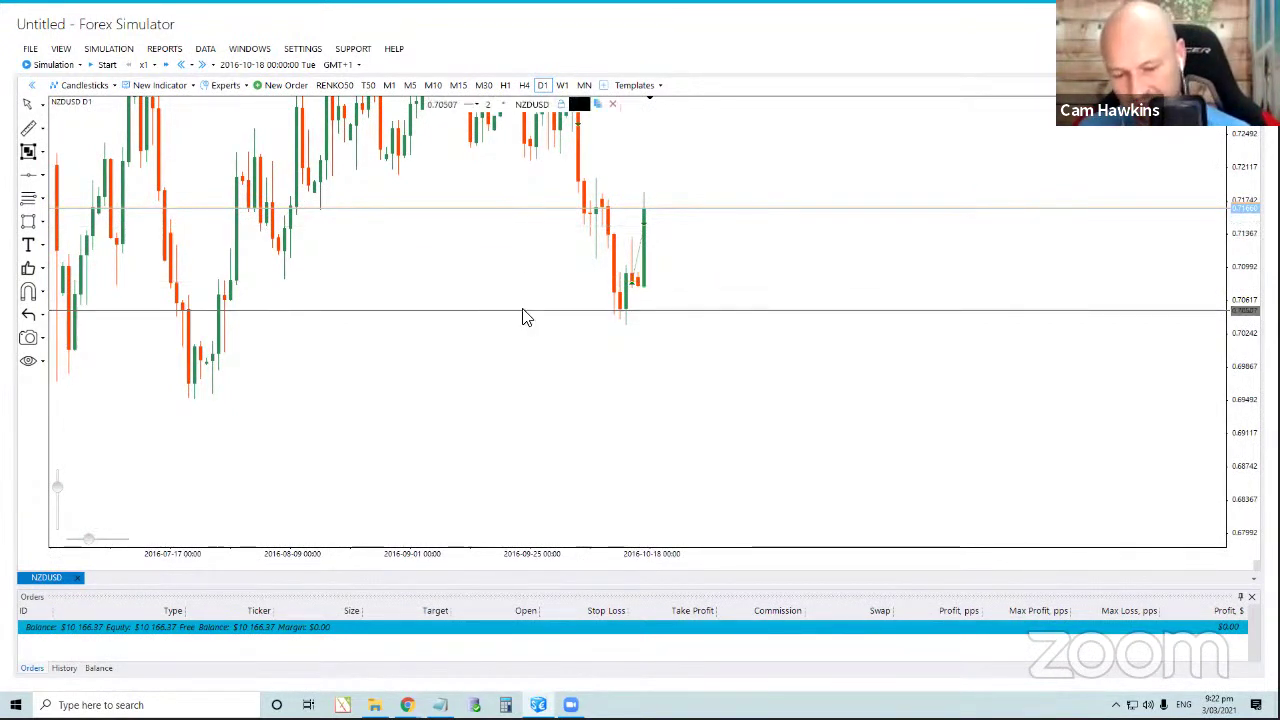
key(Delete)
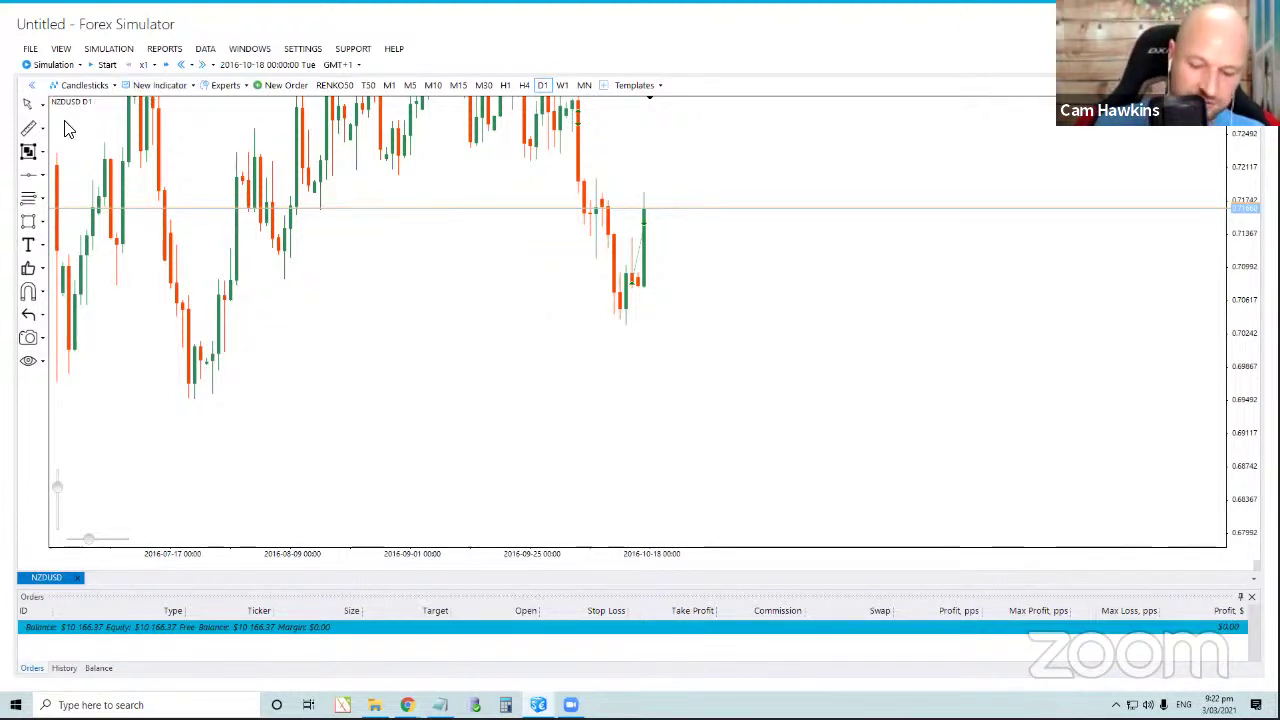
Step the simulation forward hourly on the daily chart to 21:00 on 18 October 2016.
click(203, 65)
click(203, 65)
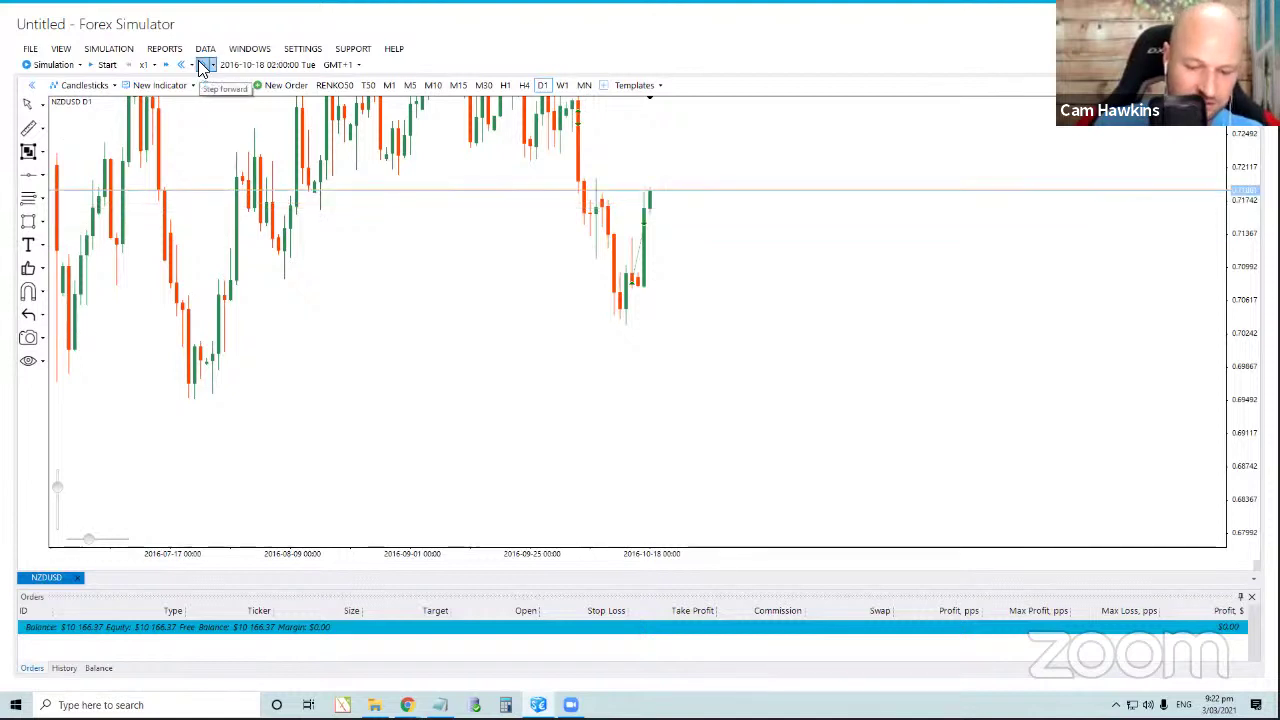
click(203, 65)
click(203, 65)
click(203, 65)
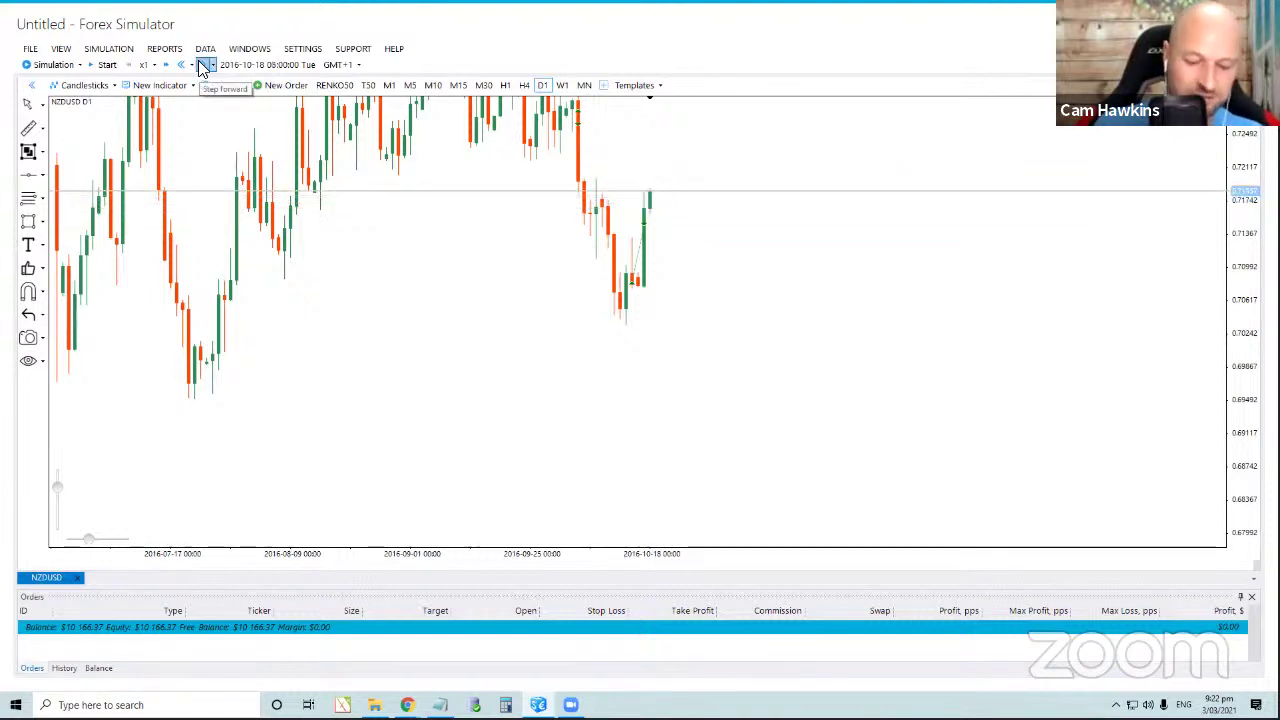
click(203, 65)
click(203, 65)
click(203, 65)
click(203, 65)
click(203, 65)
click(203, 65)
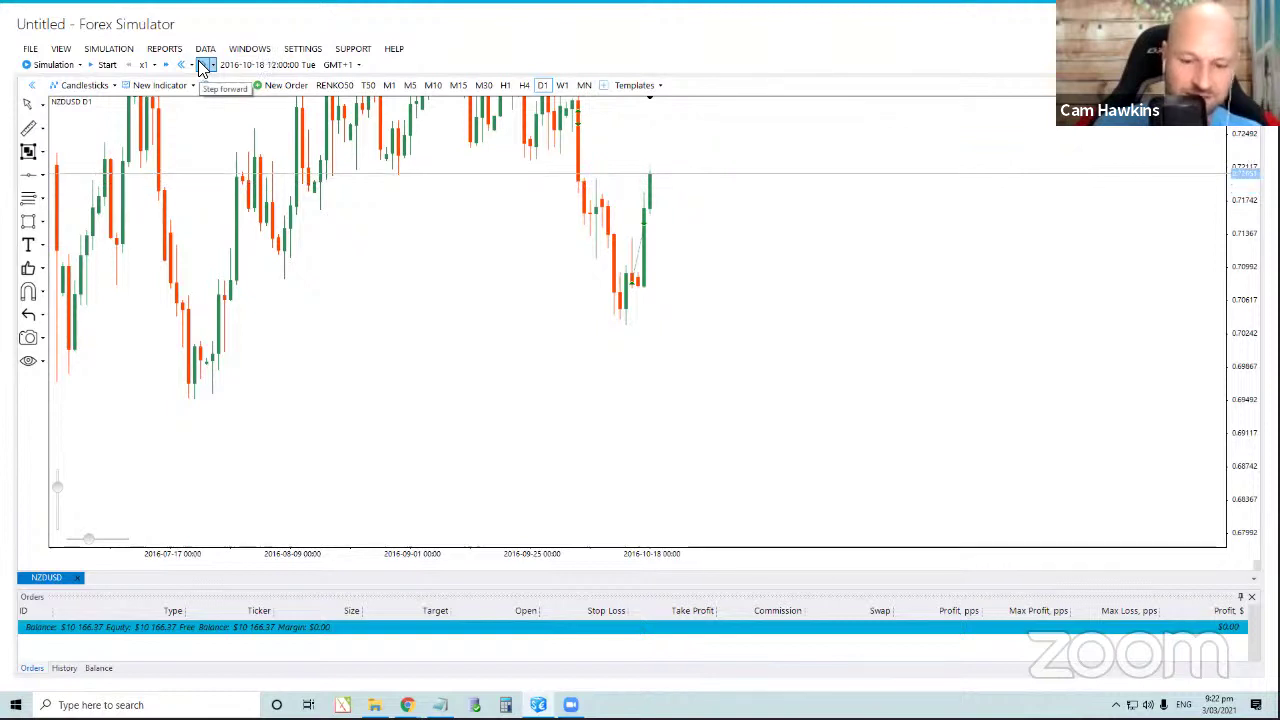
click(203, 65)
click(203, 65)
click(203, 65)
click(203, 65)
click(203, 65)
click(203, 65)
click(203, 65)
click(203, 65)
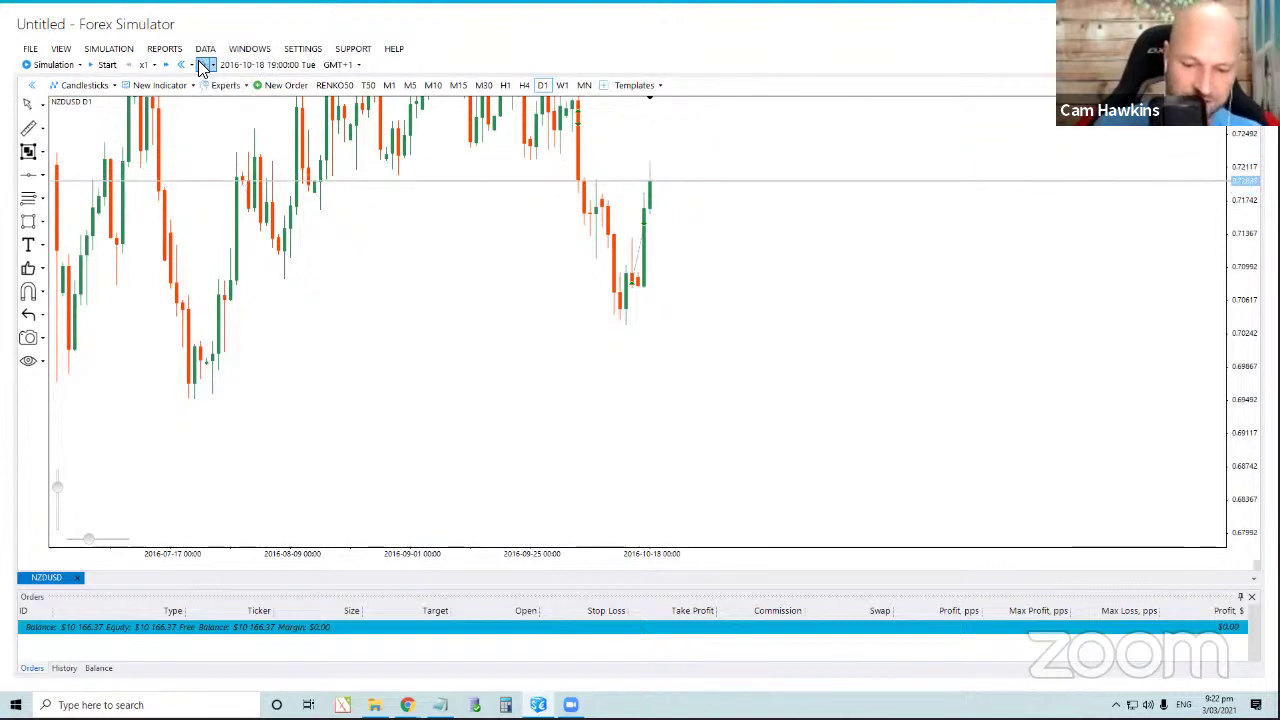
click(203, 65)
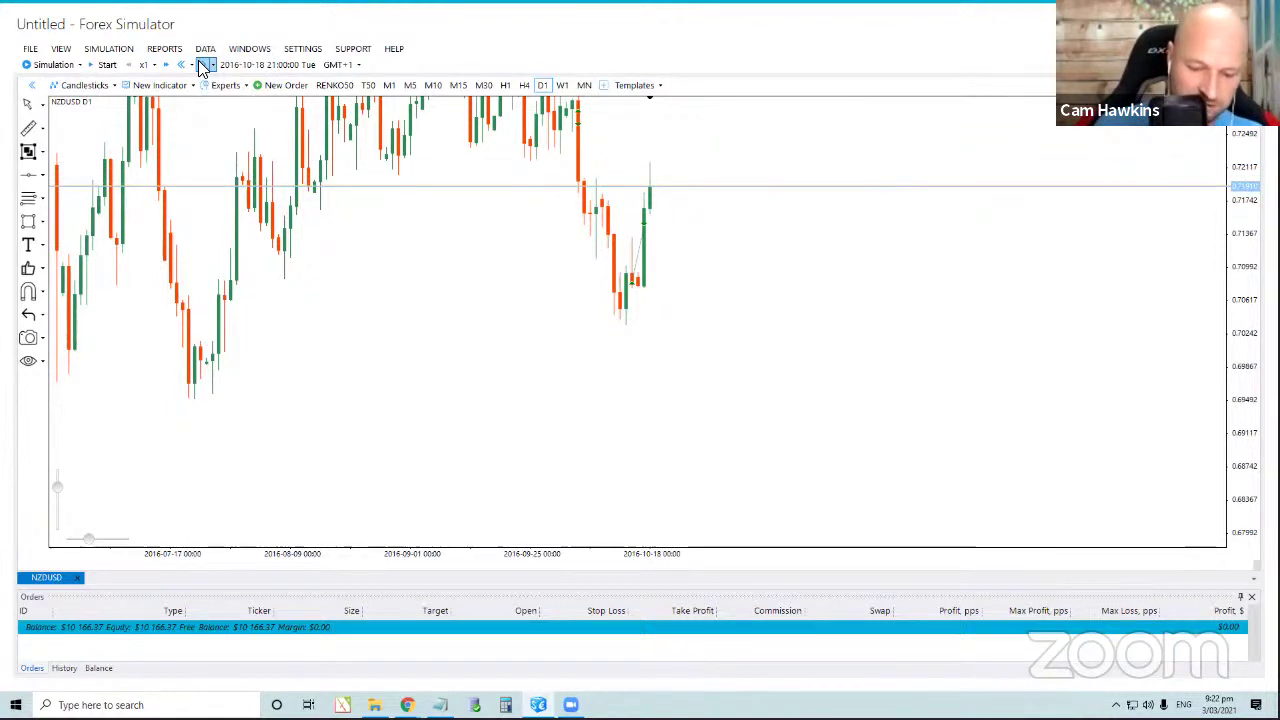
Advance the simulation to 00:00 on 20 October 2016 using 1-hour steps and a single 1-day step.
click(203, 65)
click(203, 65)
click(213, 65)
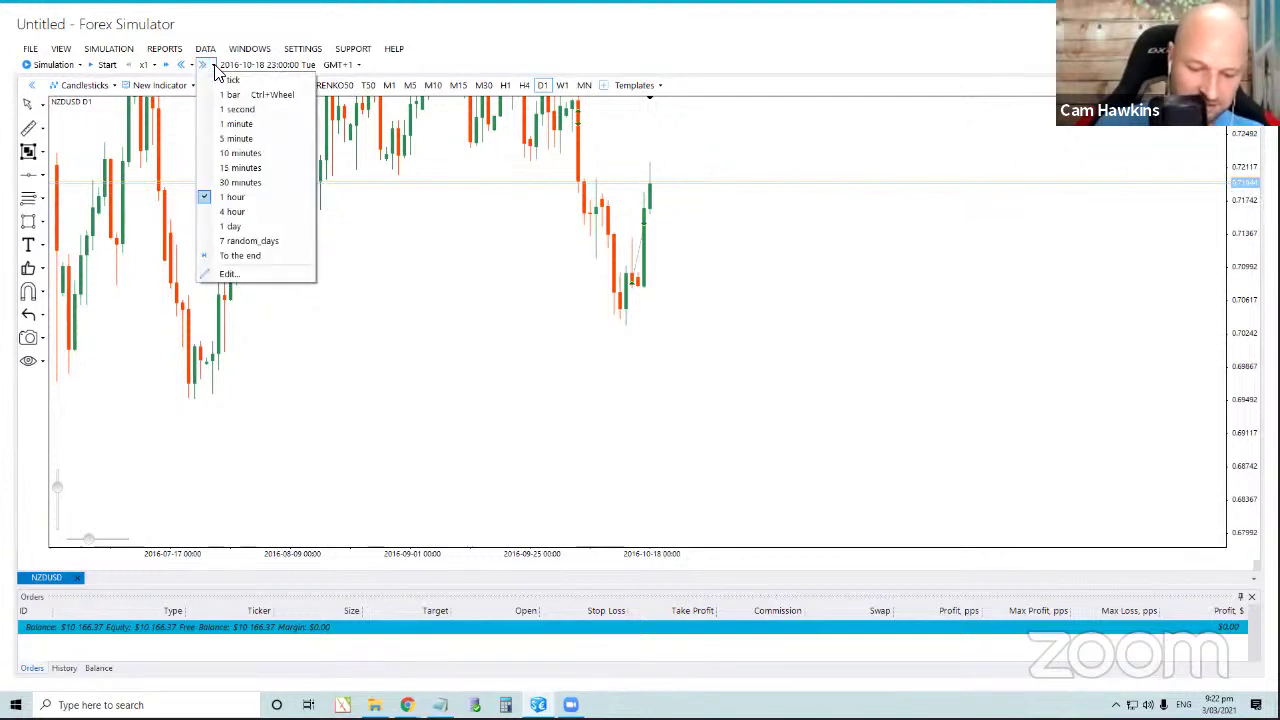
click(248, 226)
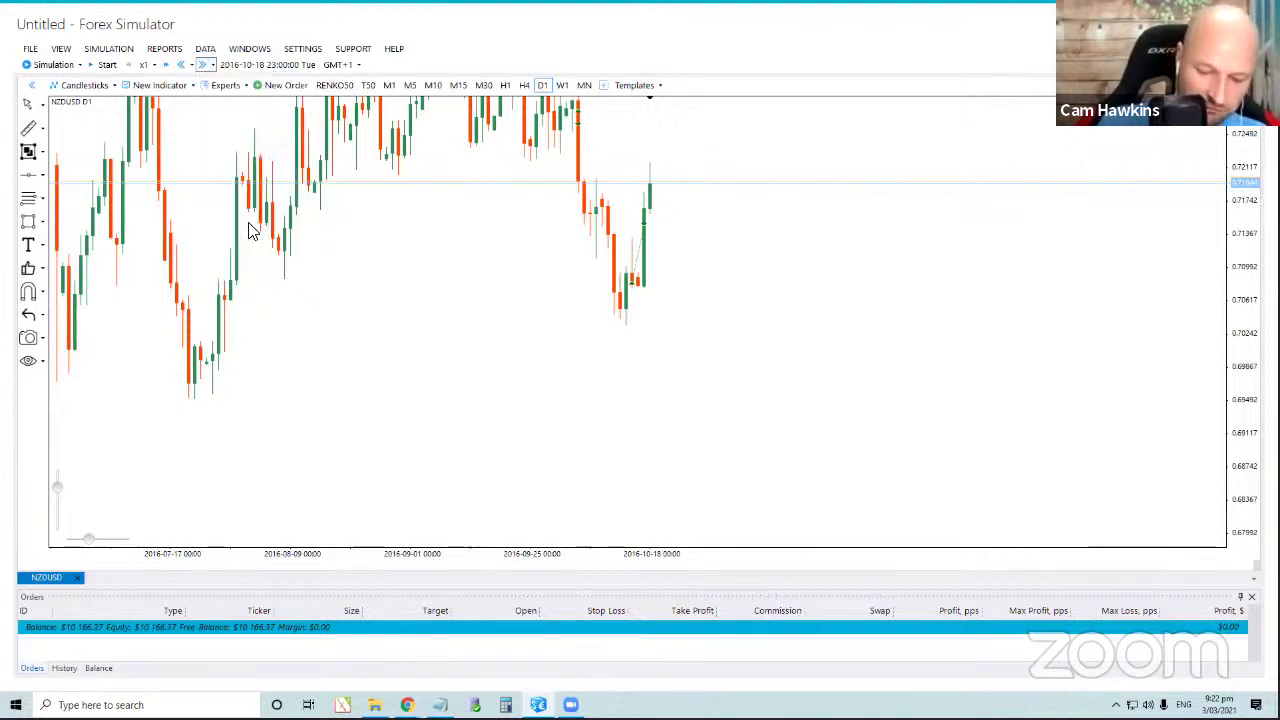
click(213, 65)
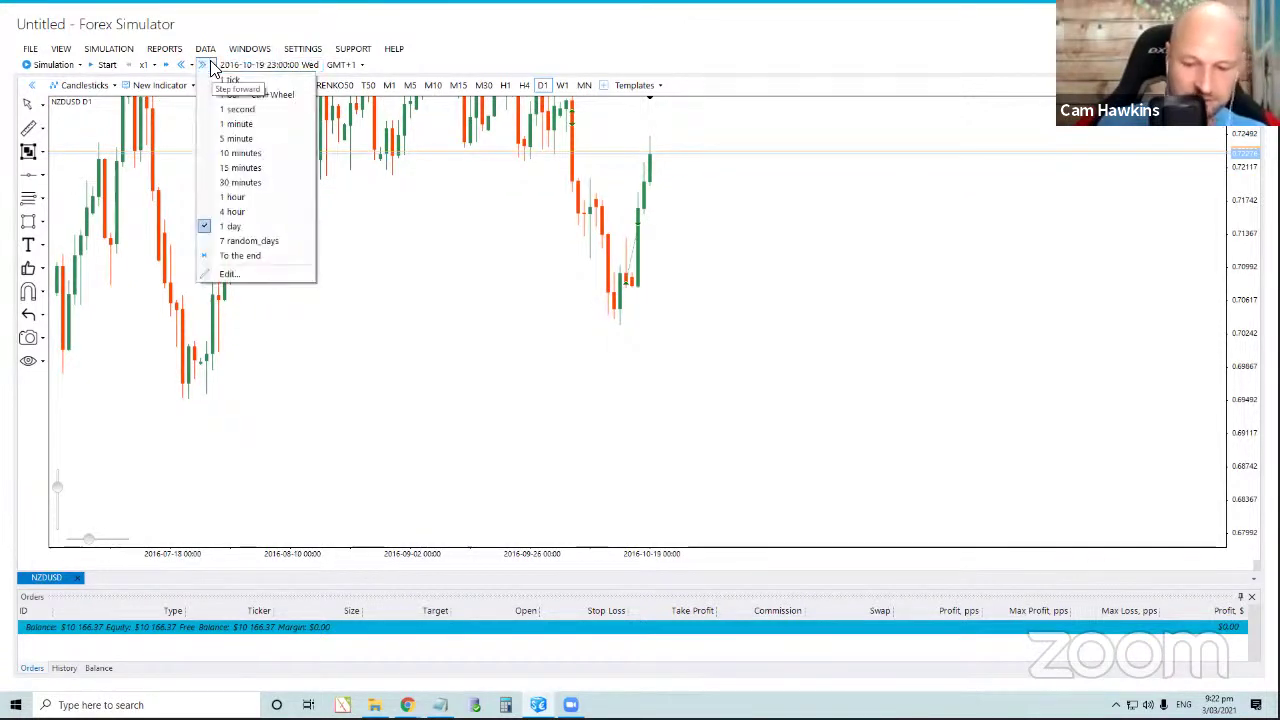
click(237, 203)
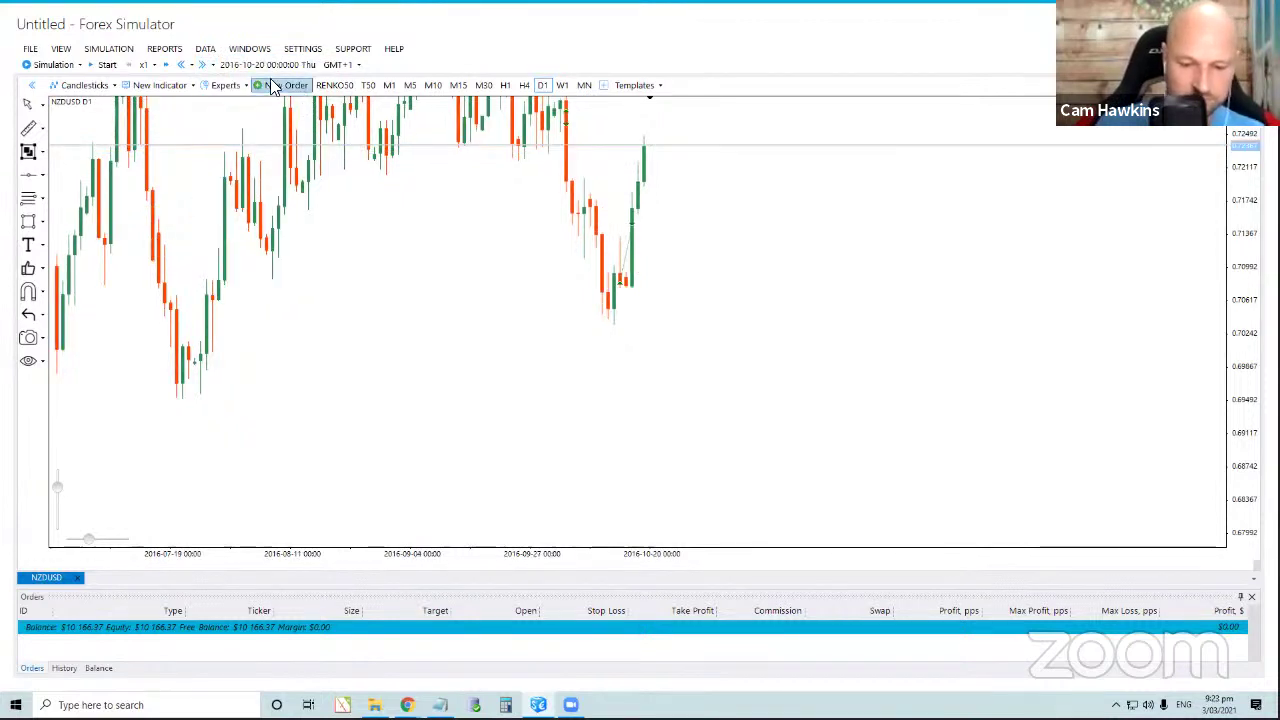
Set the step size to 1 day and step the NZDUSD daily chart forward to 4 November 2016.
click(213, 65)
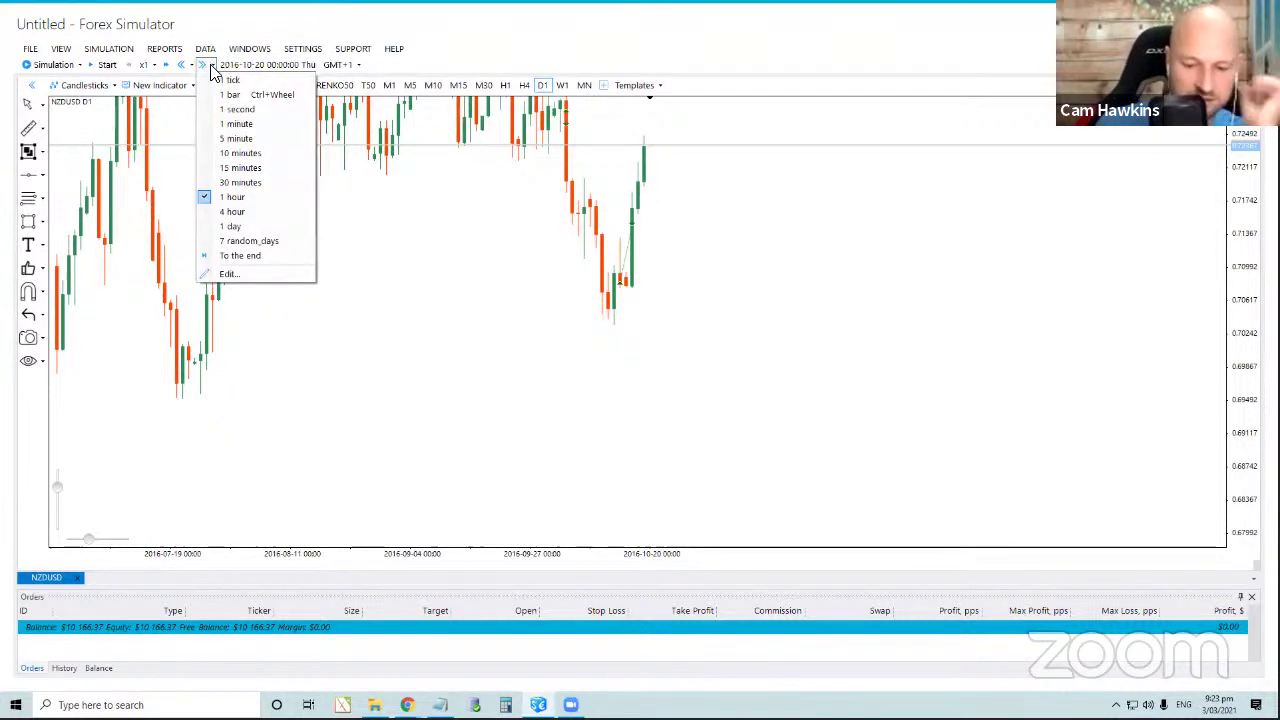
click(233, 228)
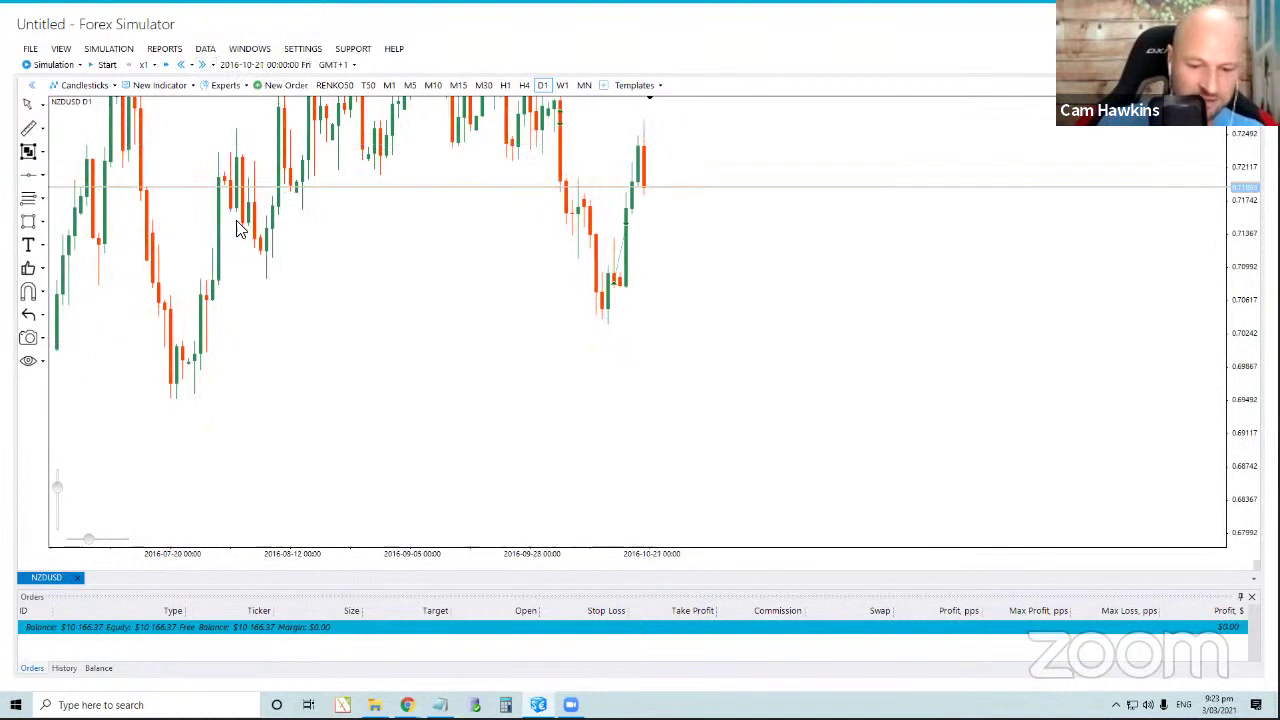
click(203, 66)
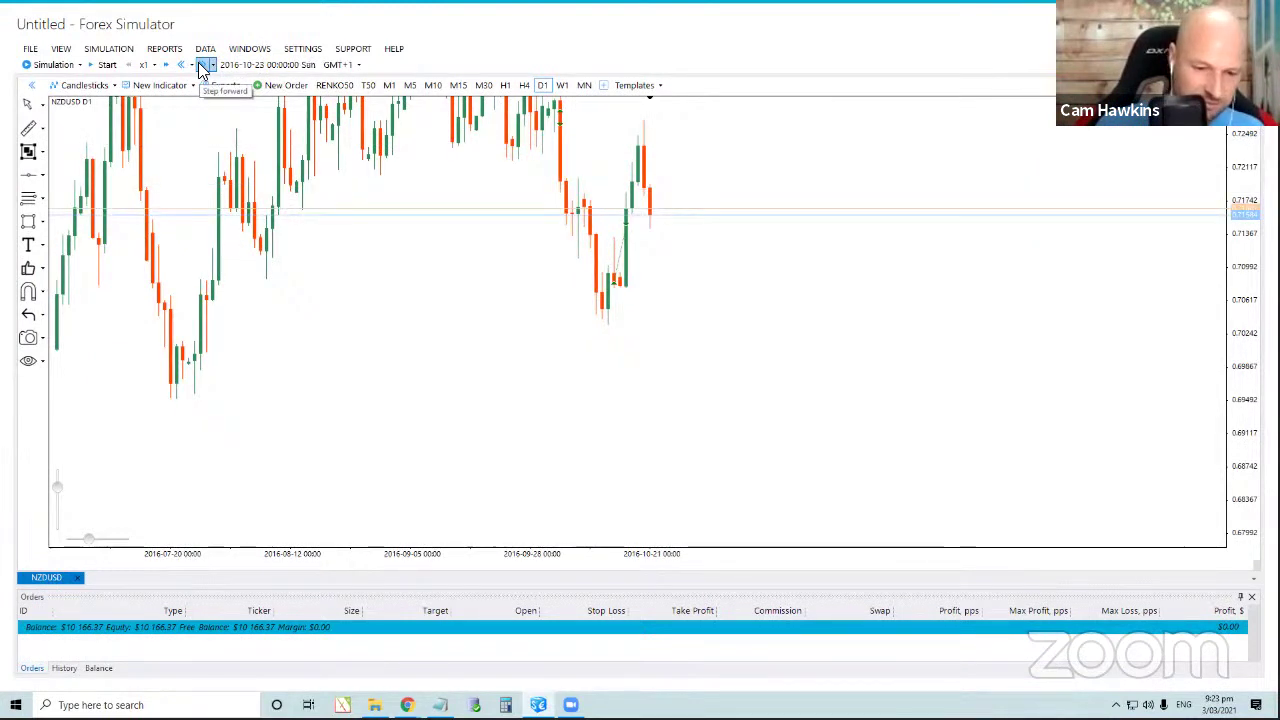
click(203, 66)
click(203, 66)
click(203, 66)
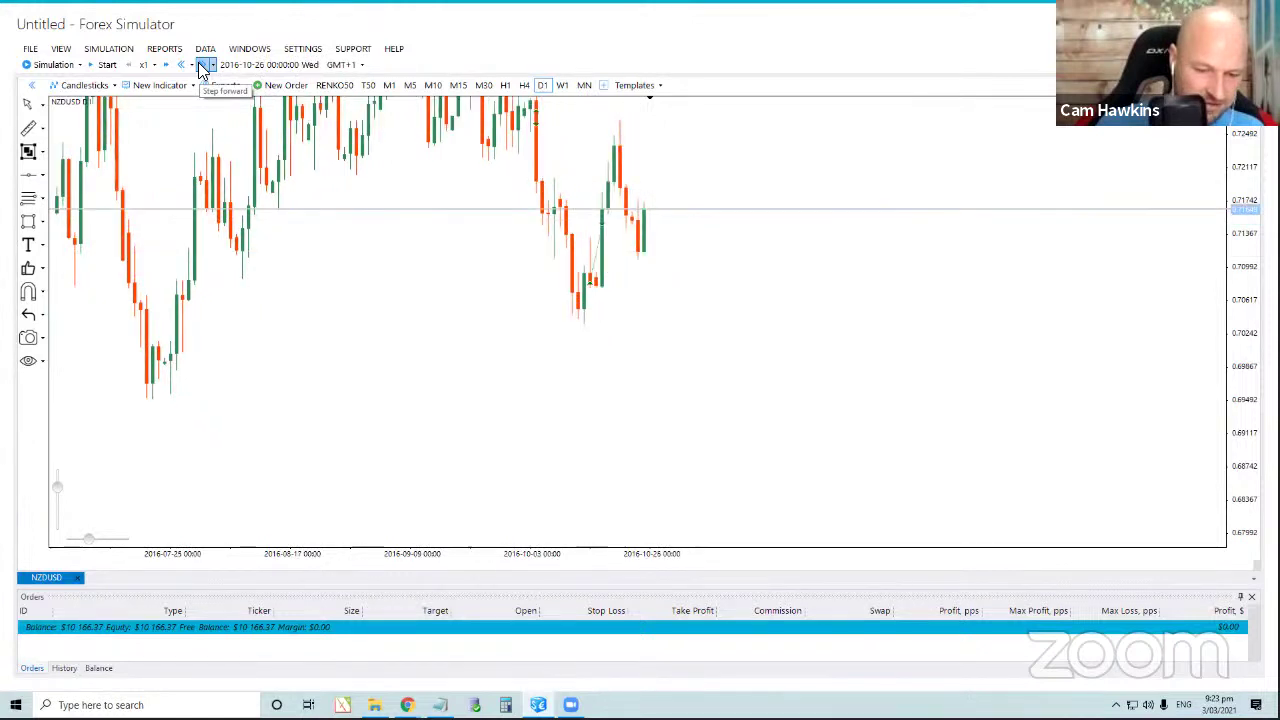
click(203, 66)
click(203, 66)
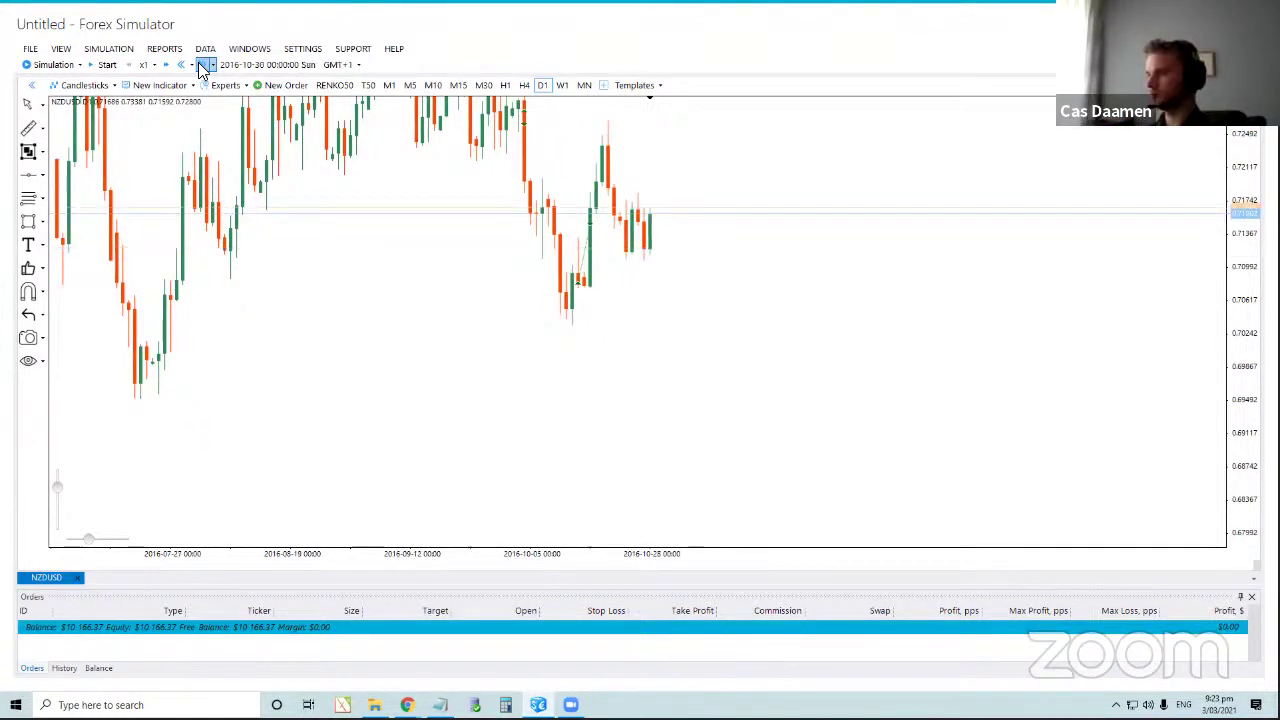
click(203, 66)
click(203, 66)
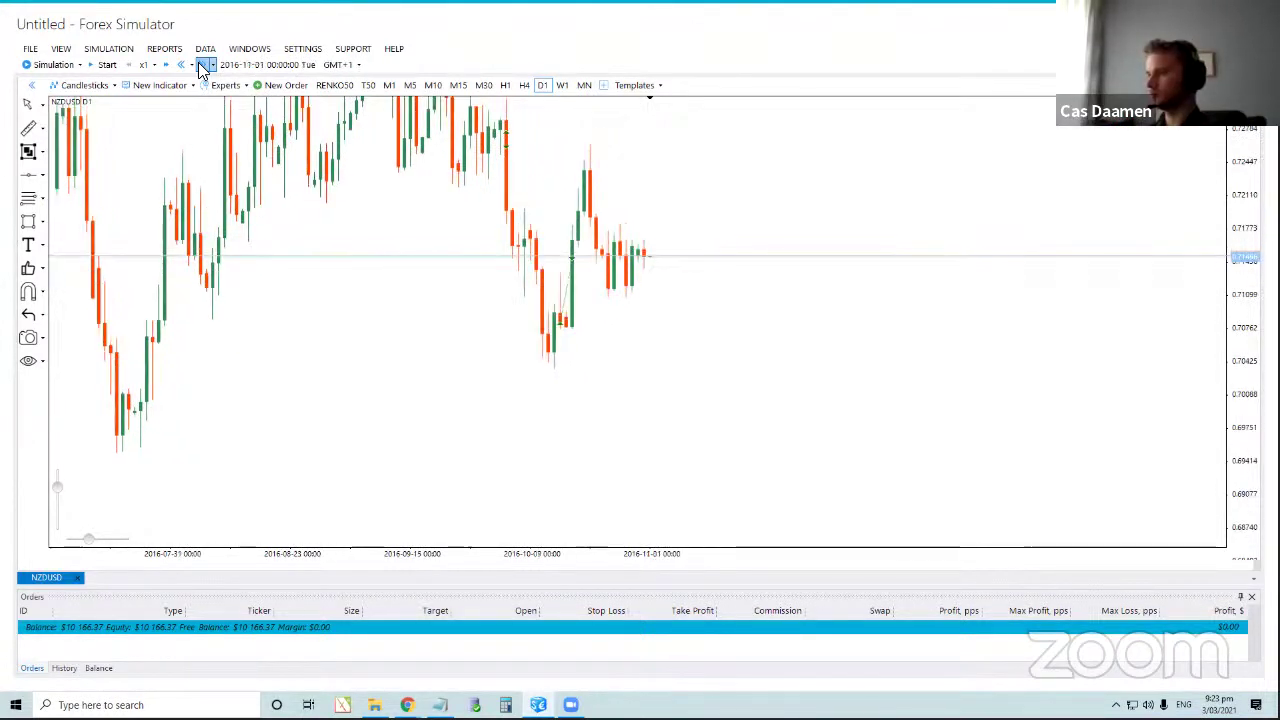
click(203, 66)
click(203, 66)
click(203, 66)
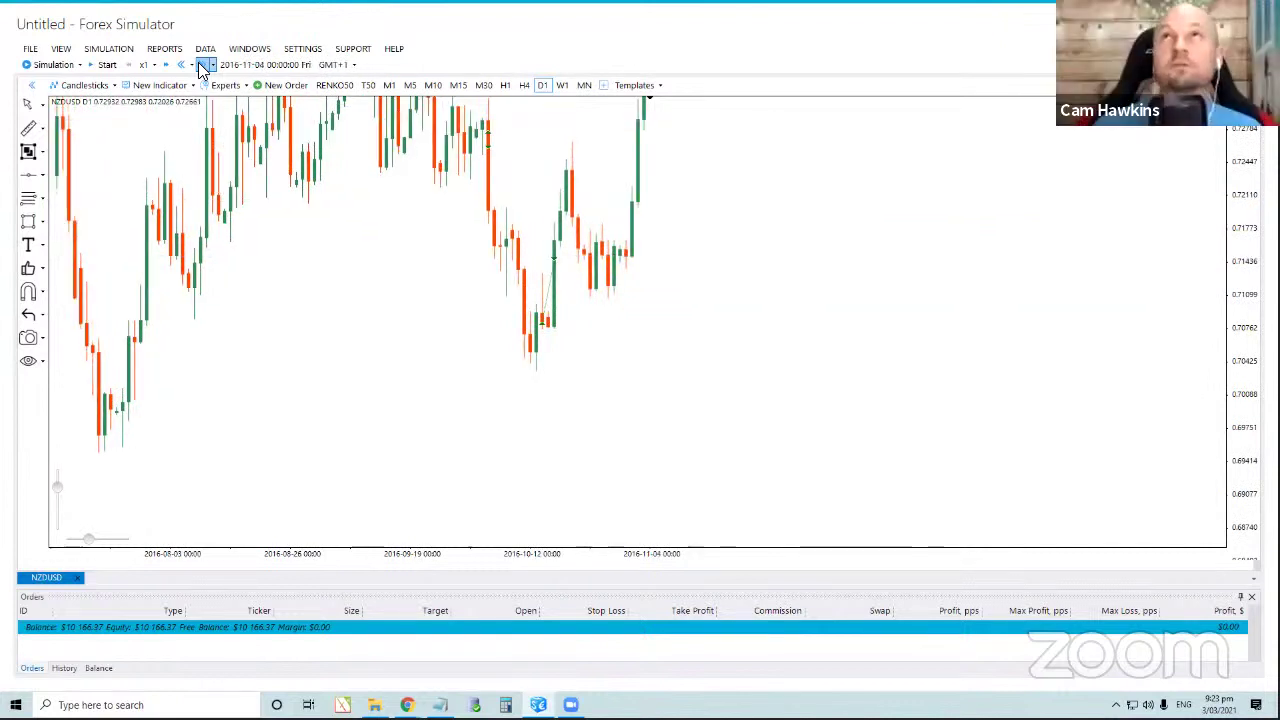
Step the simulation forward day by day from 4 November to 20 November 2016.
drag(838, 280, 817, 440)
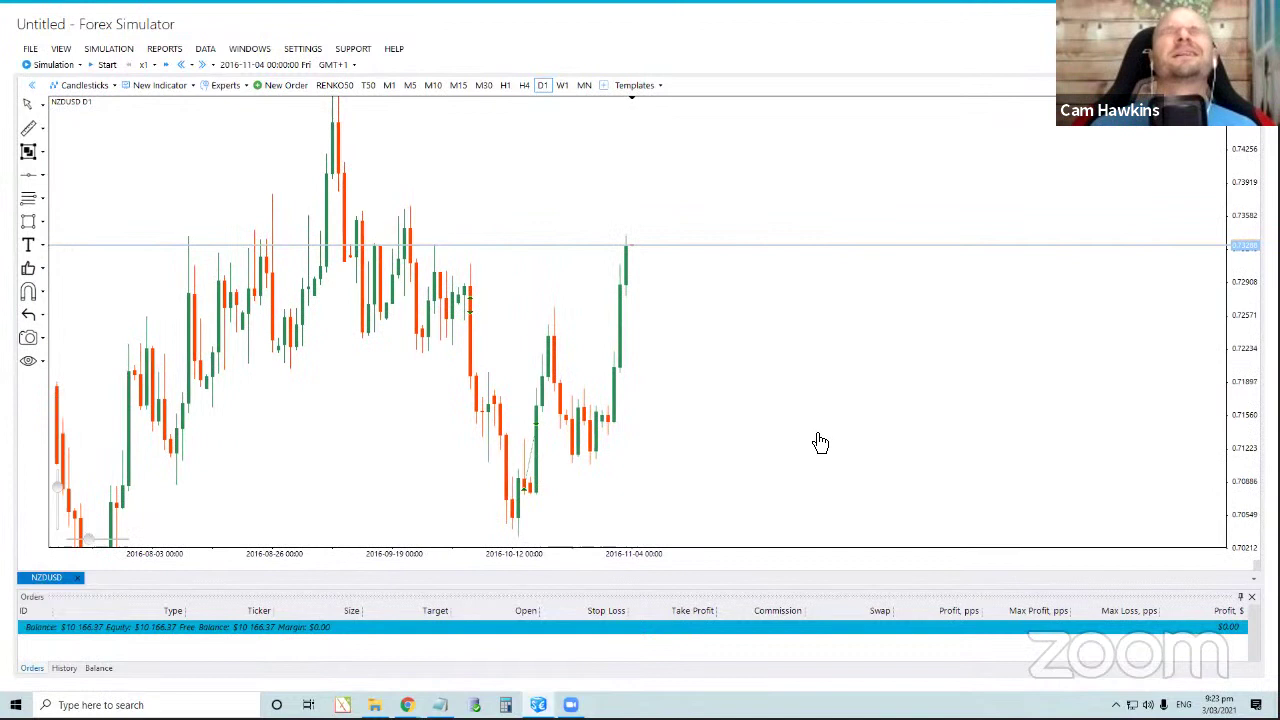
click(203, 66)
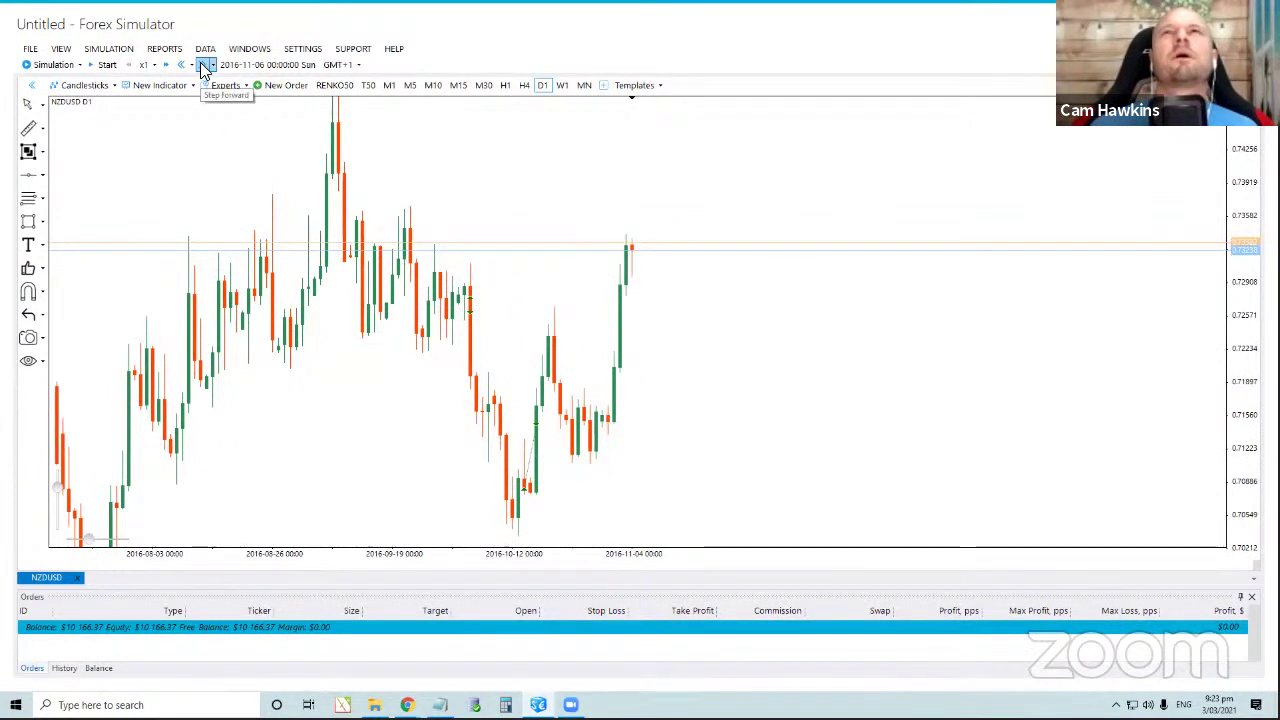
click(203, 66)
click(203, 66)
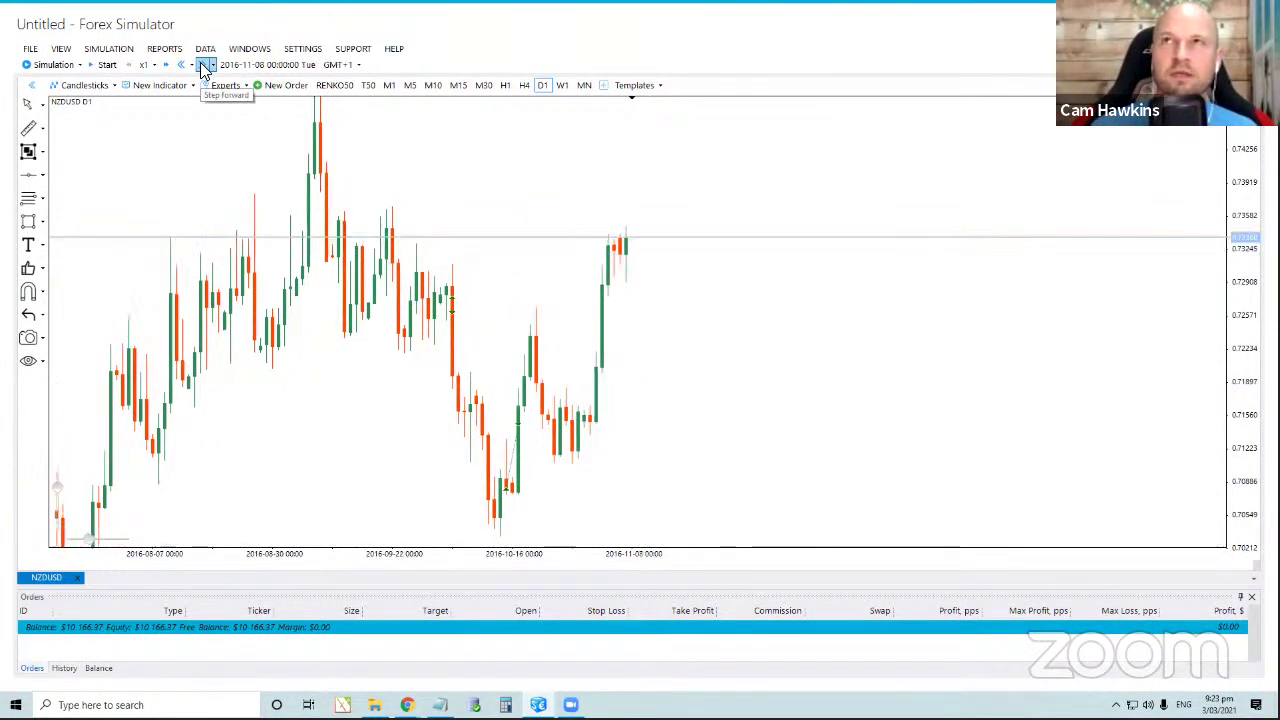
click(203, 66)
click(203, 66)
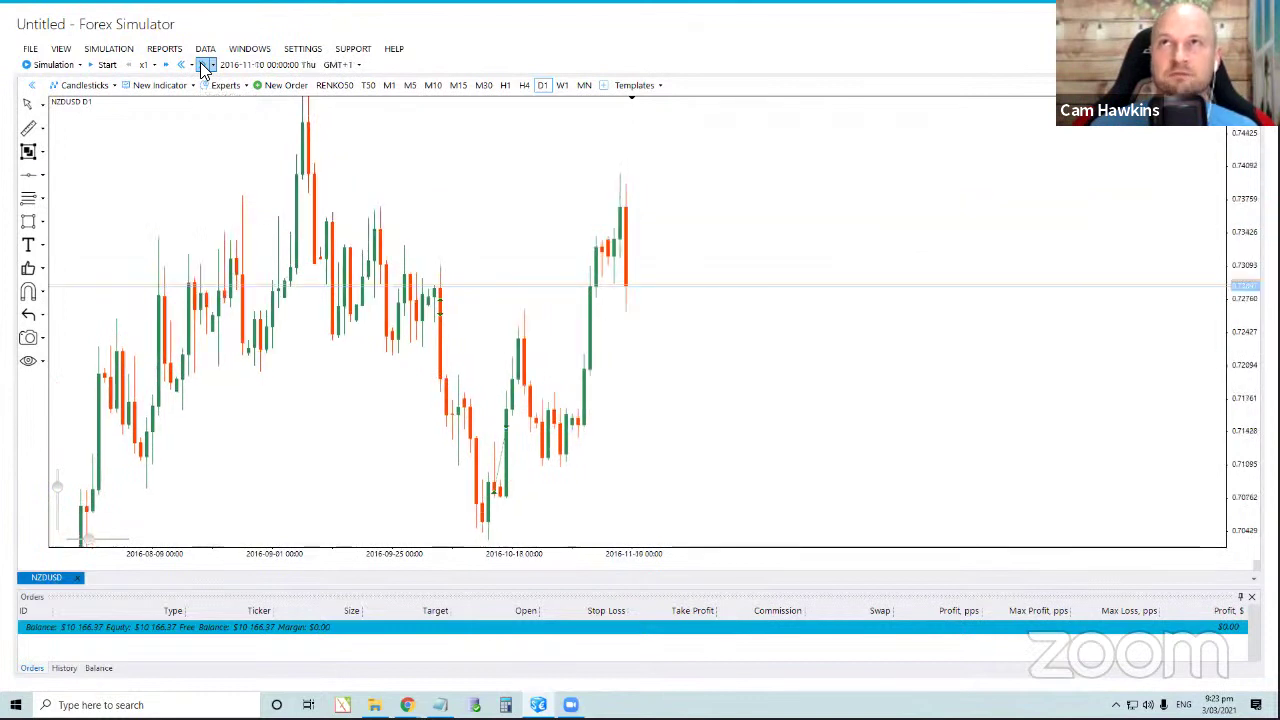
click(203, 66)
click(203, 66)
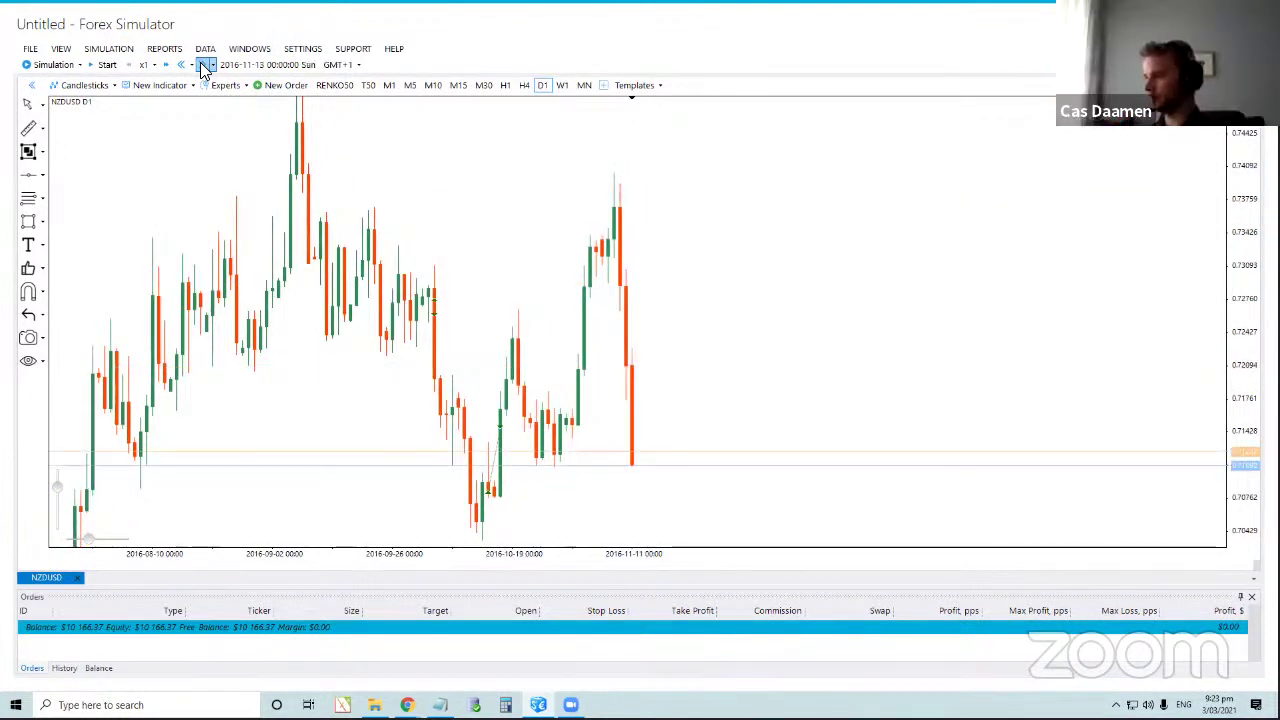
click(203, 66)
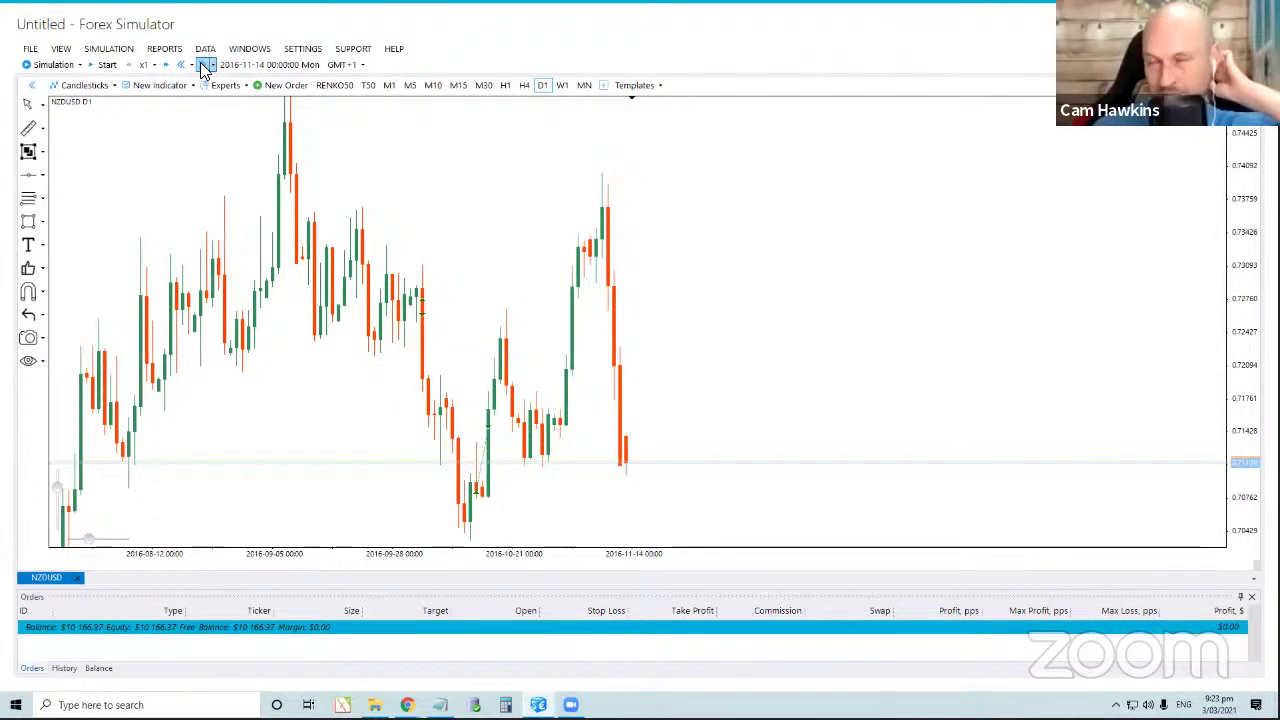
click(203, 66)
click(203, 66)
click(203, 66)
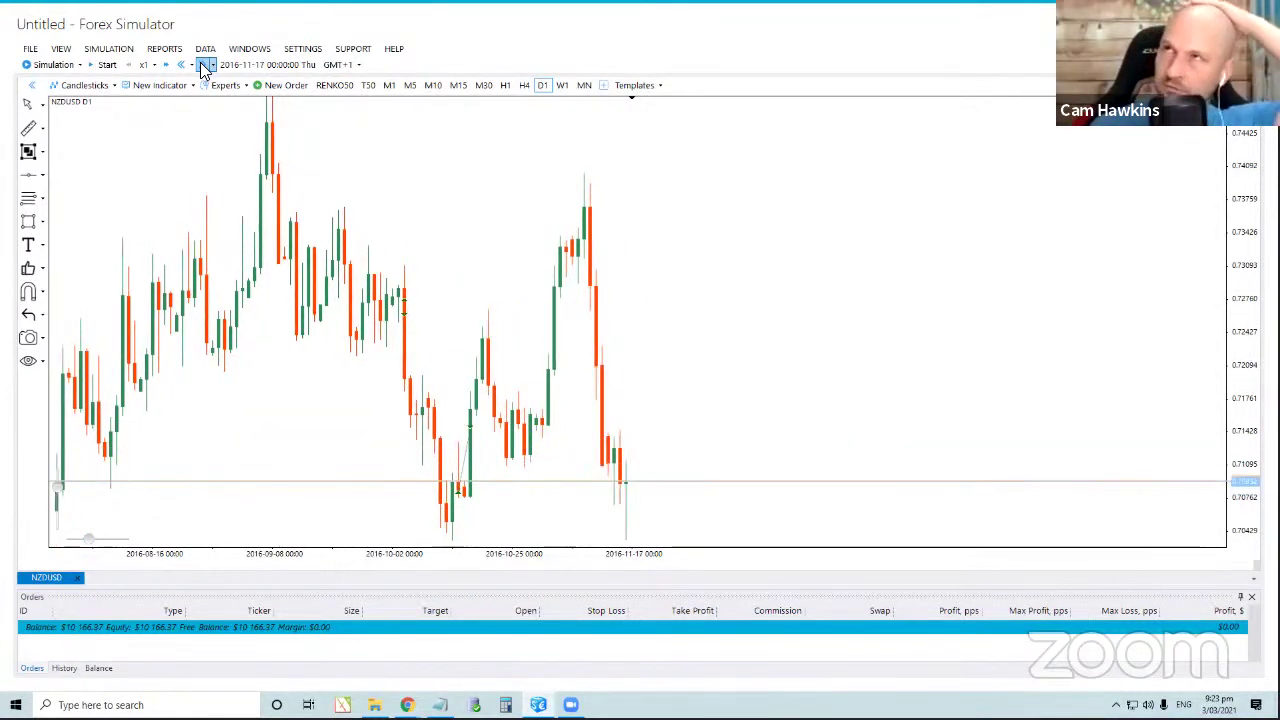
click(203, 66)
click(203, 66)
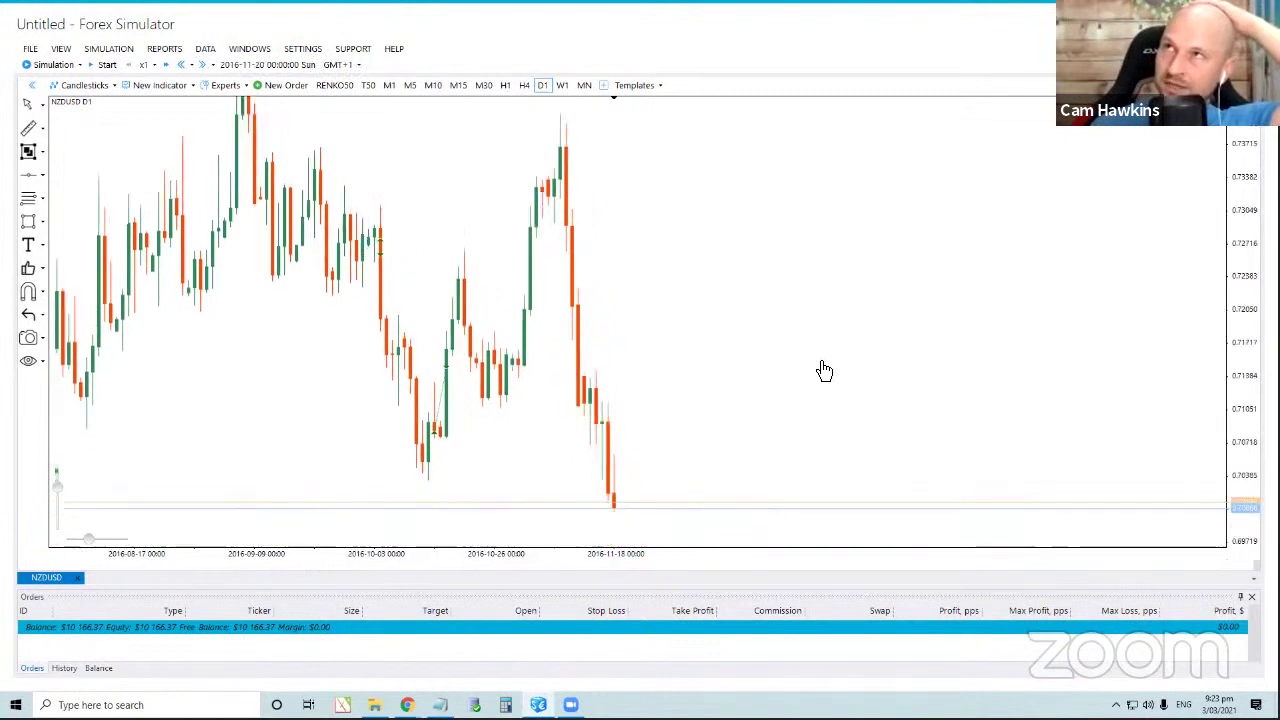
Continue in 1-day steps to 29 November 2016, keeping the latest candles in view.
click(203, 66)
click(203, 66)
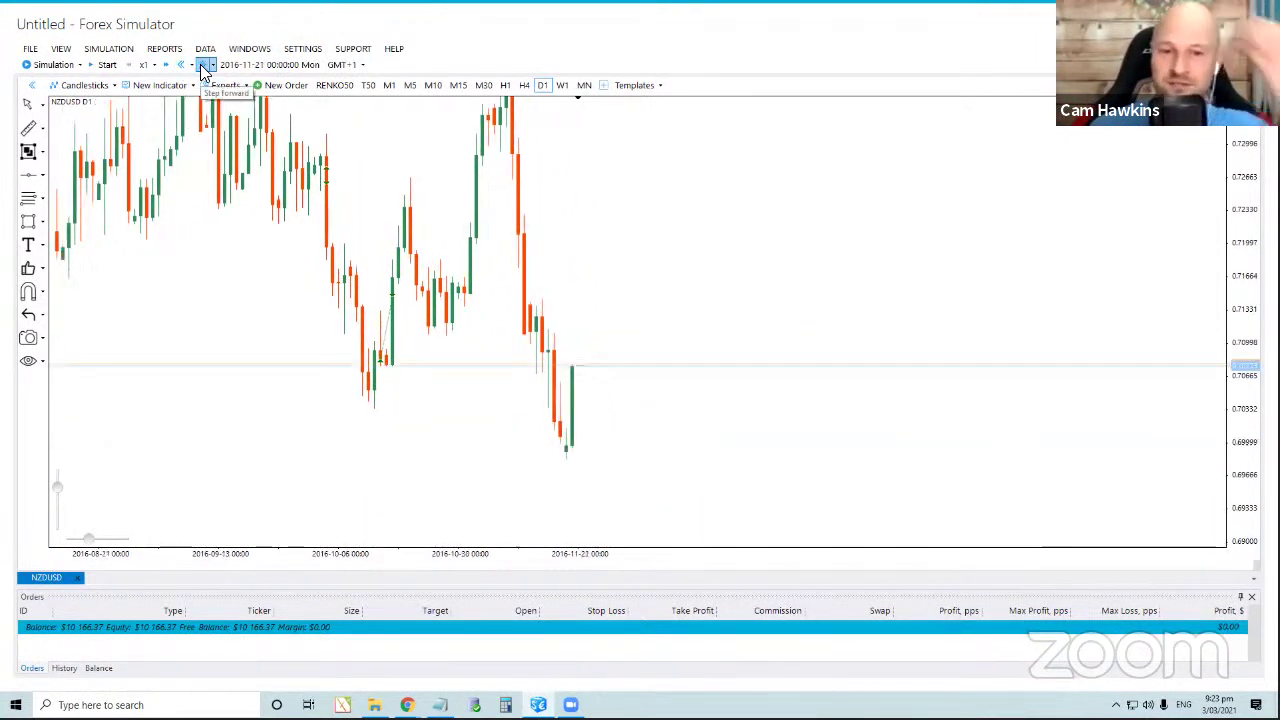
click(203, 66)
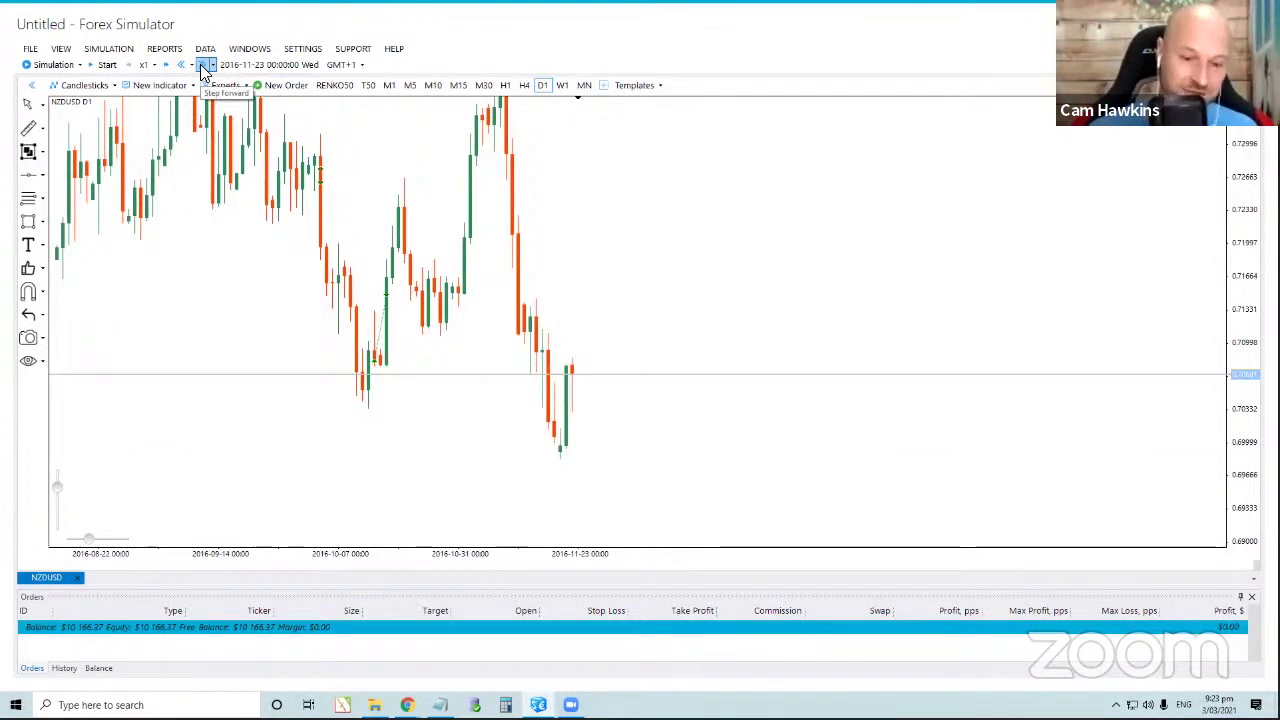
click(203, 66)
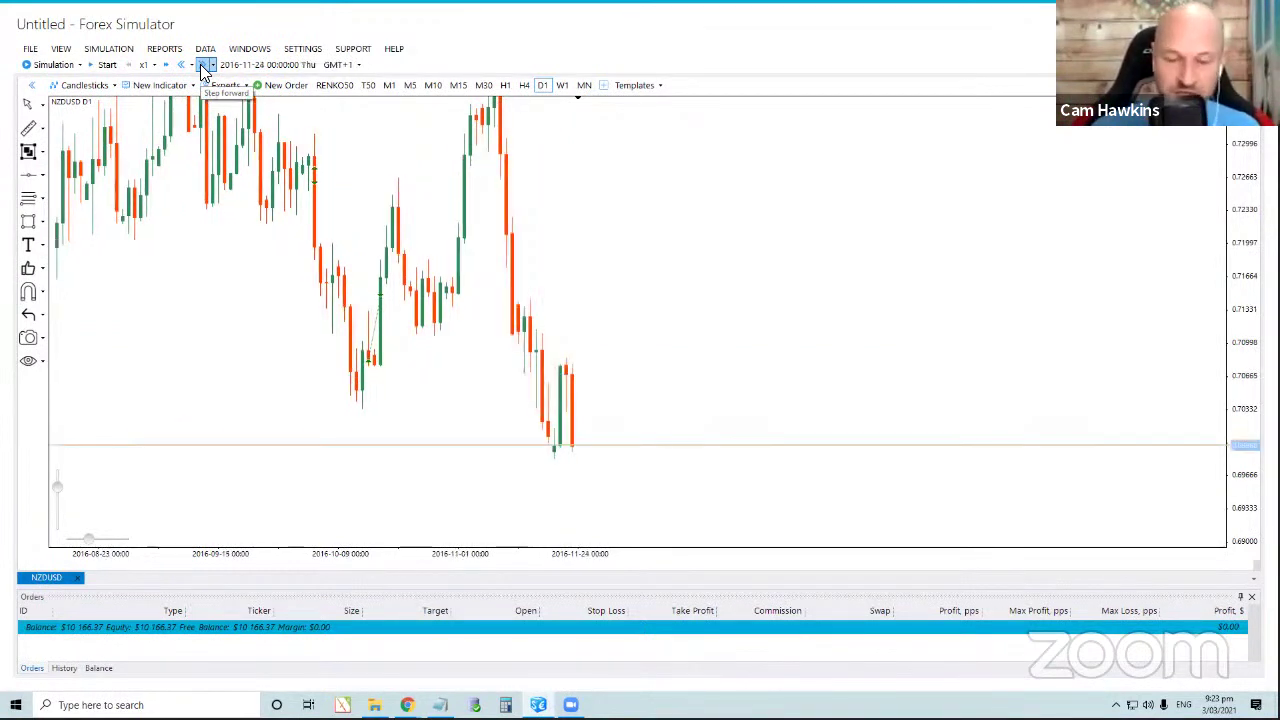
click(203, 66)
click(202, 65)
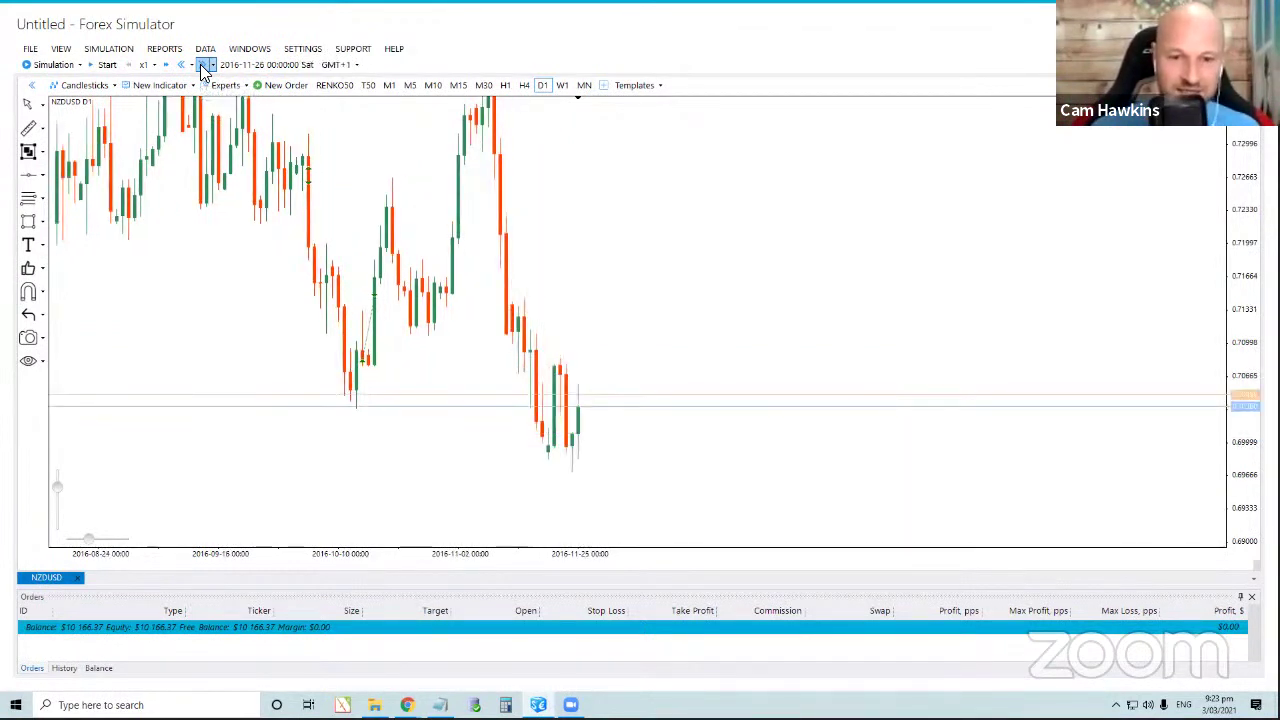
click(201, 65)
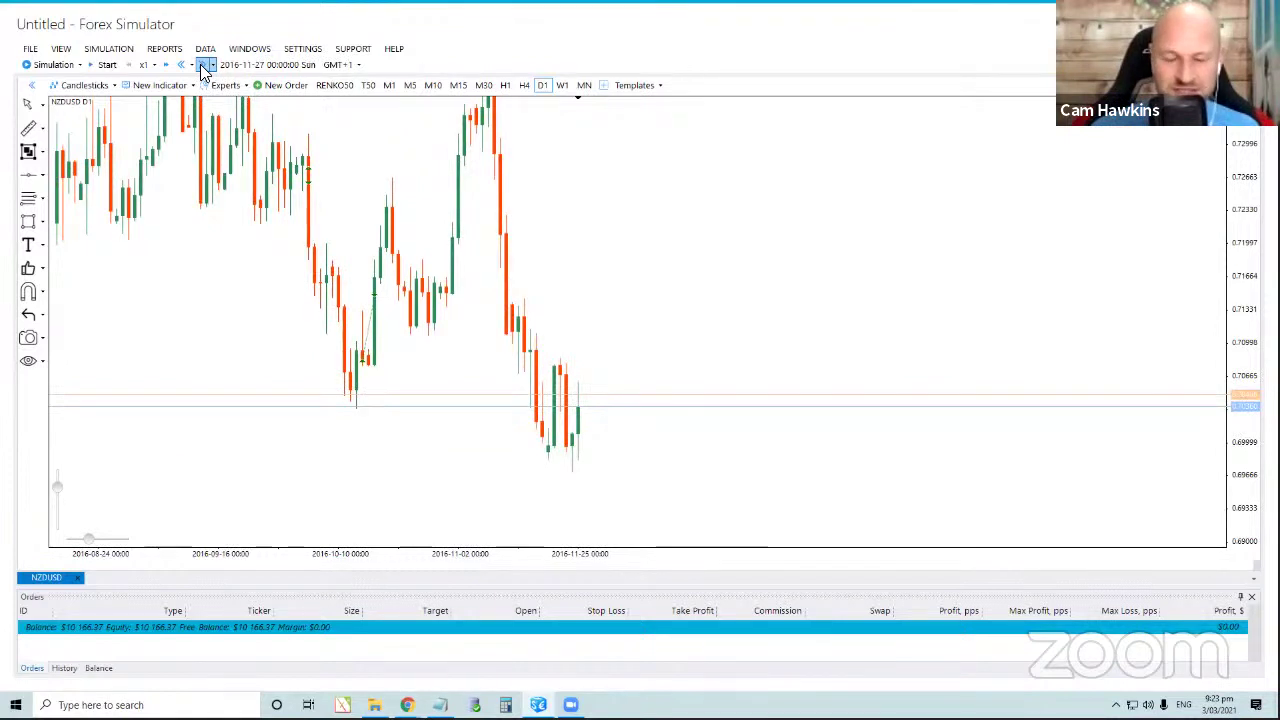
click(201, 65)
drag(734, 406, 709, 391)
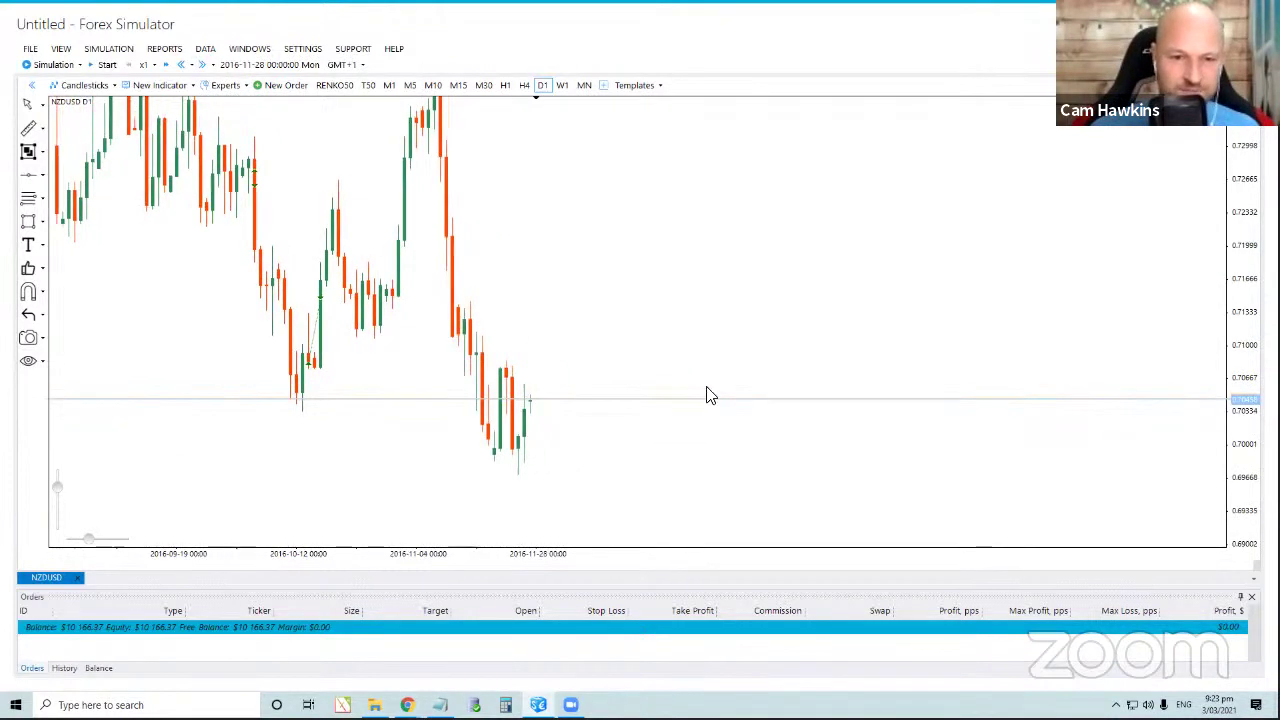
click(201, 65)
Play the daily chart forward in 1-day steps through early December to 16 December 2016.
drag(594, 323, 543, 334)
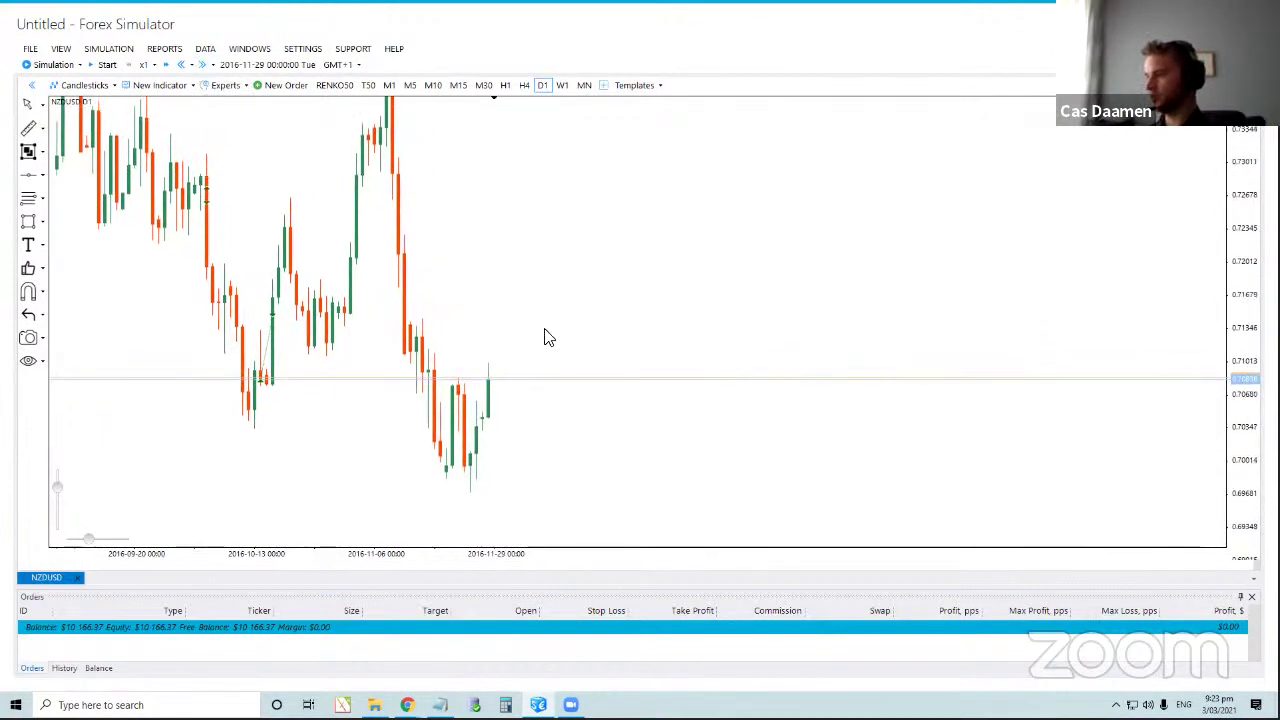
click(202, 65)
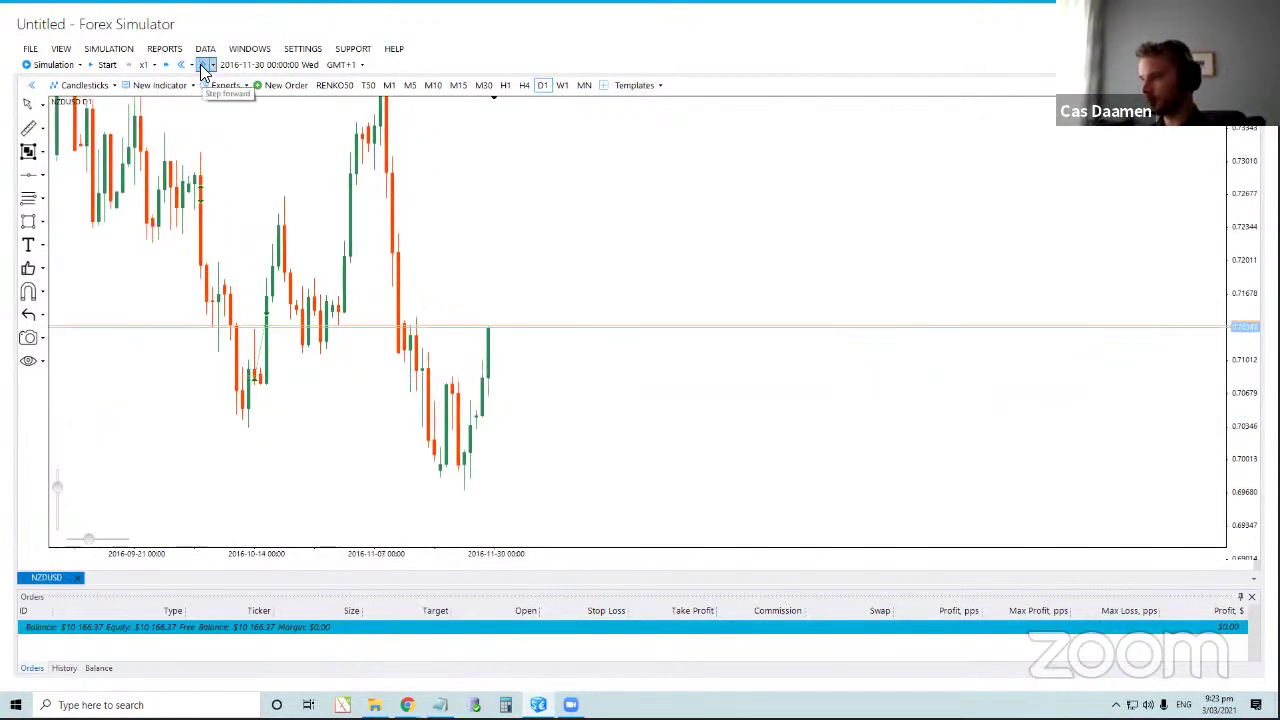
click(202, 66)
click(203, 66)
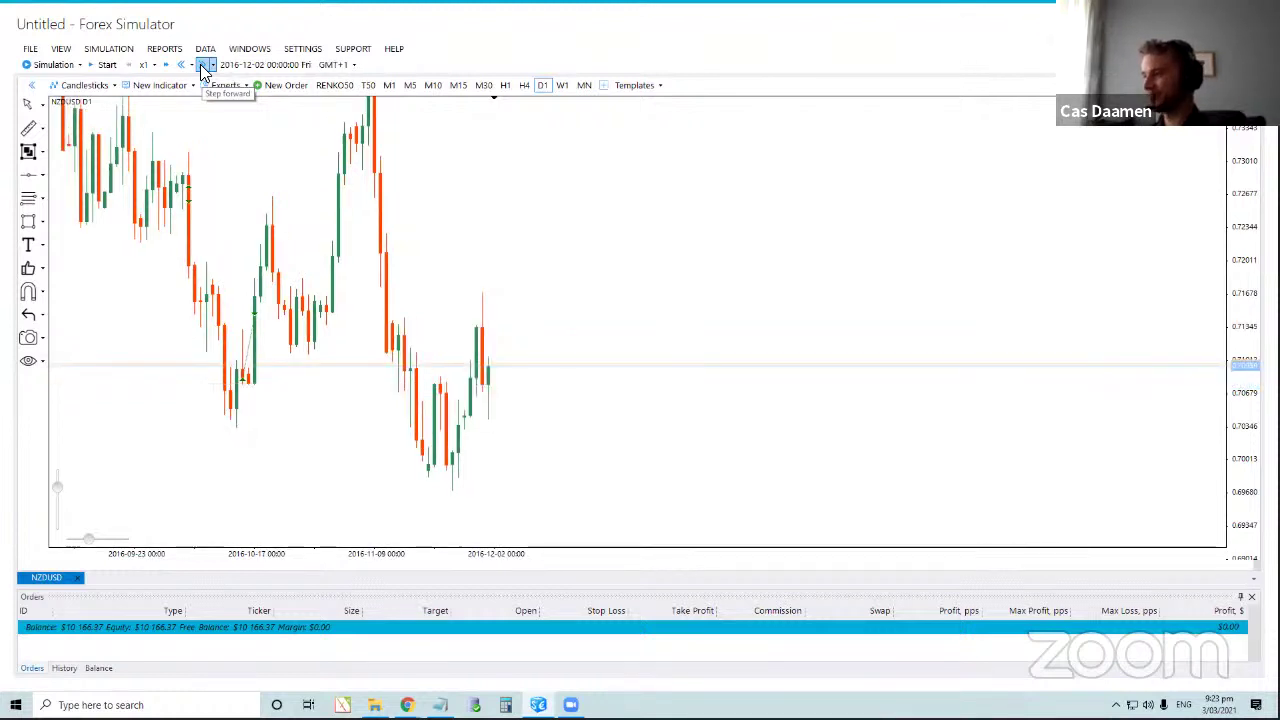
click(203, 66)
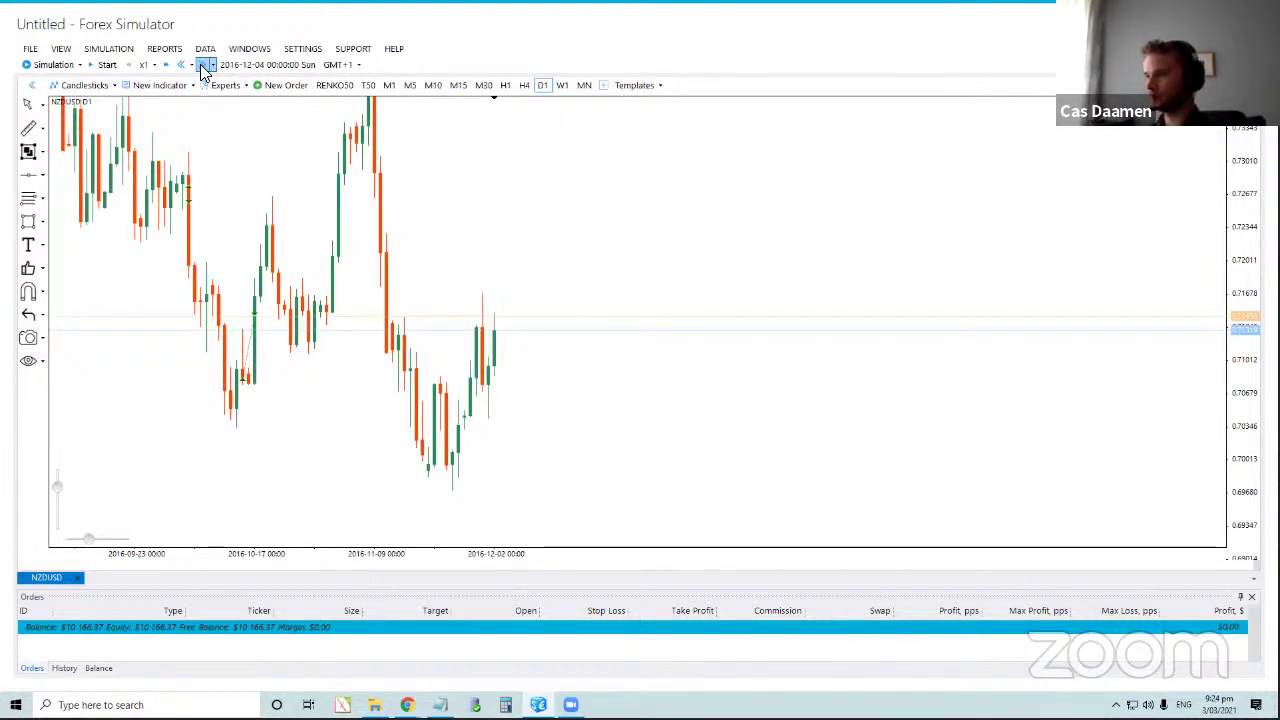
click(203, 66)
click(203, 66)
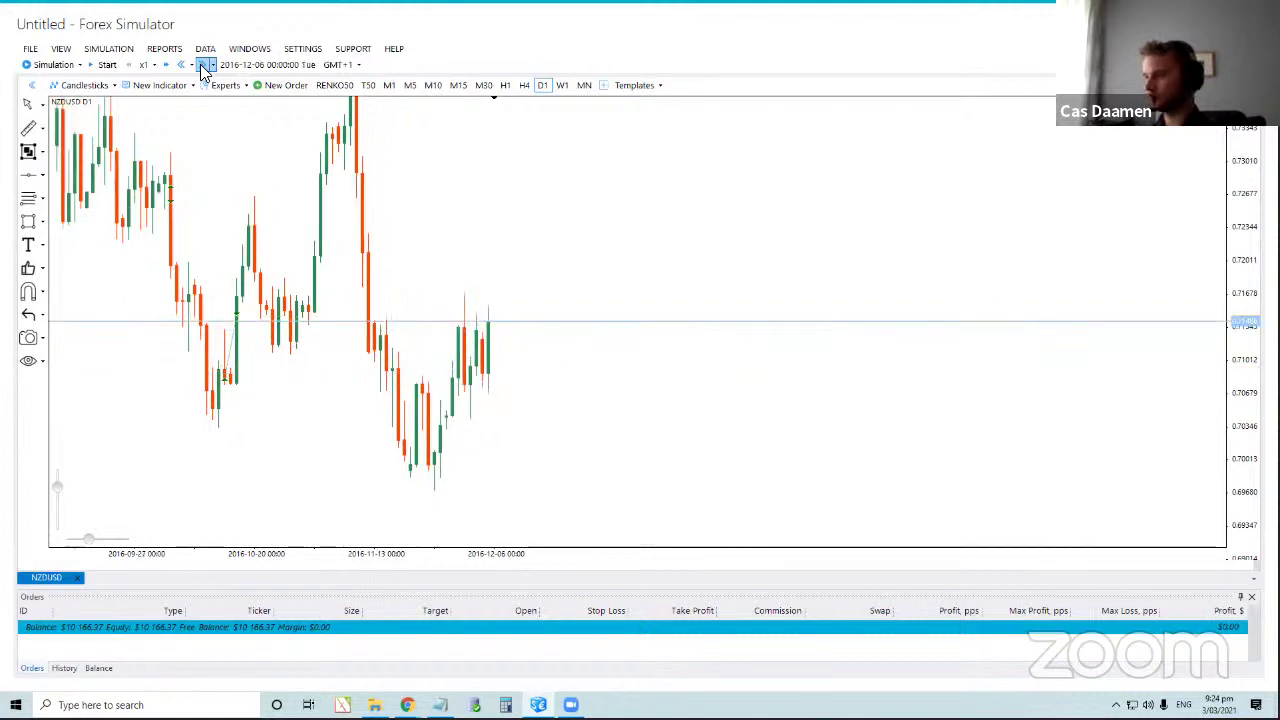
click(203, 66)
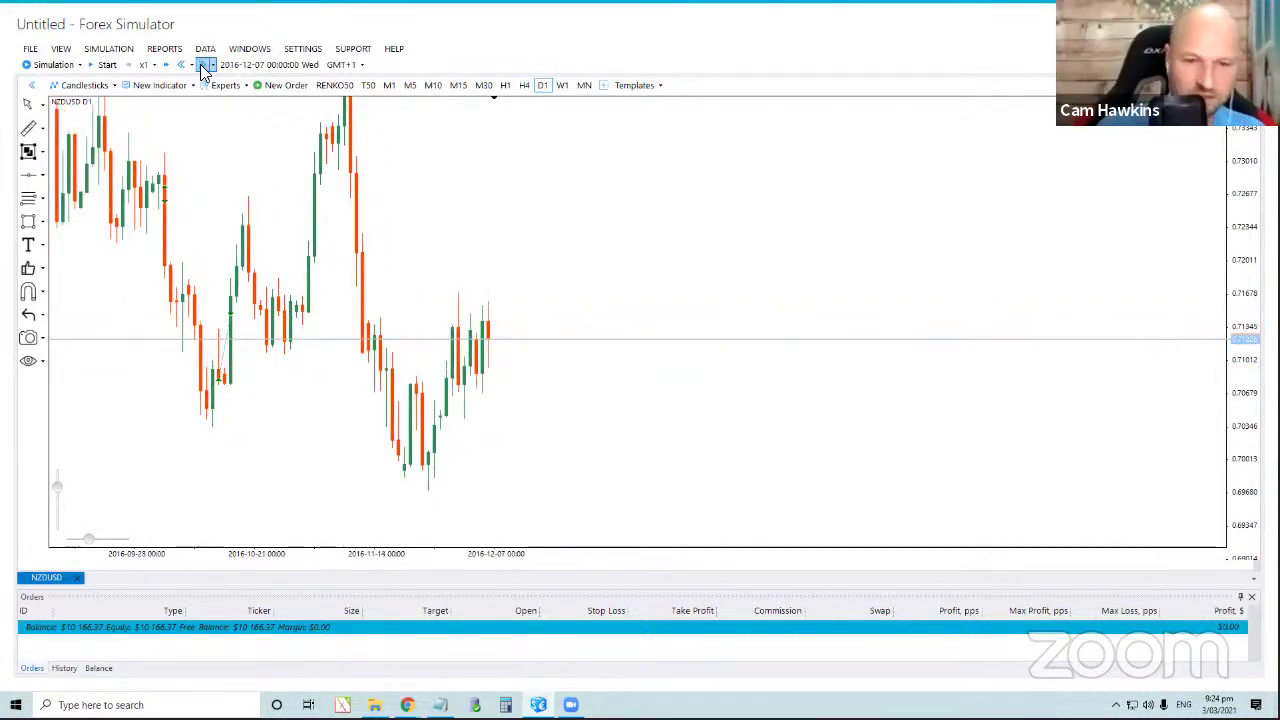
click(203, 66)
click(203, 66)
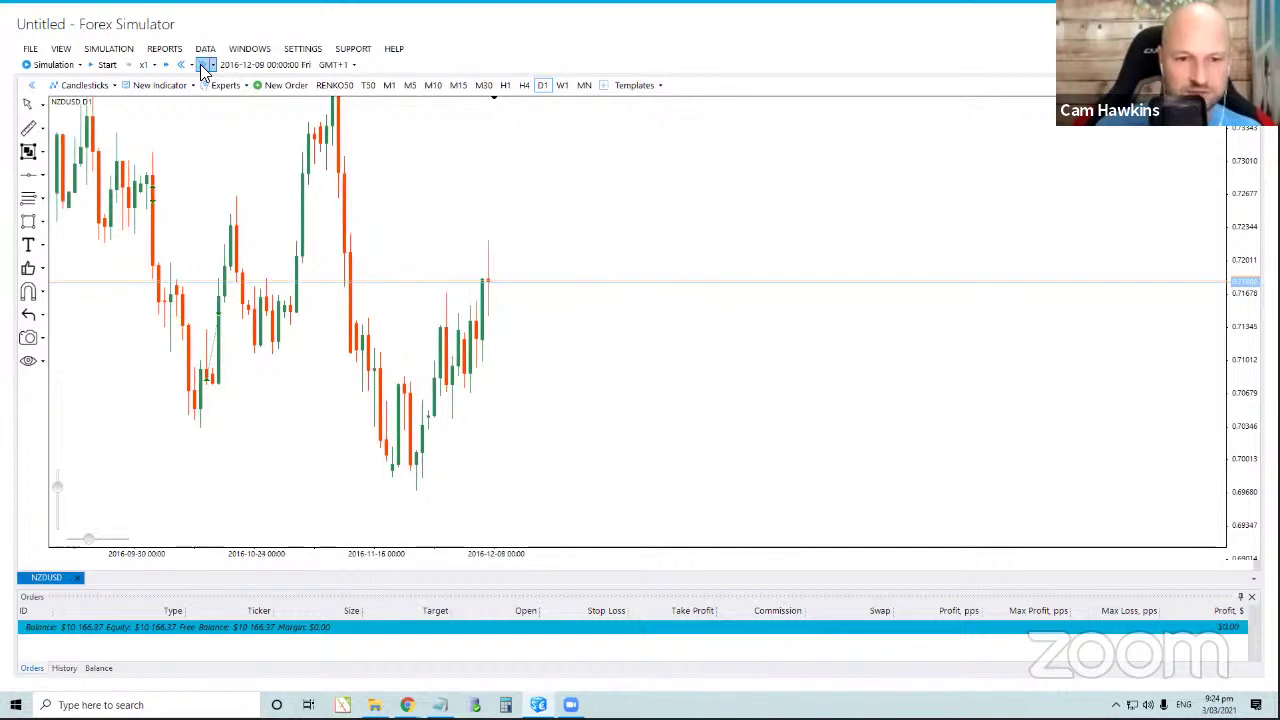
click(203, 66)
click(203, 66)
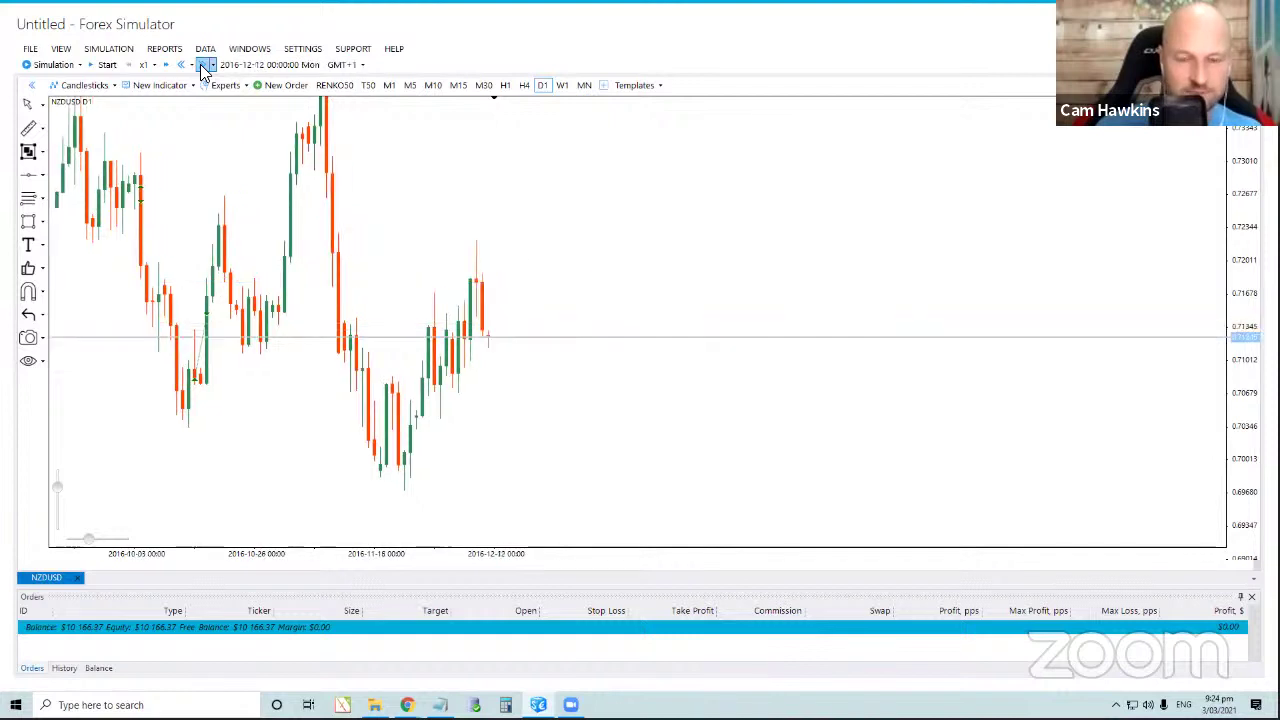
click(203, 66)
click(203, 66)
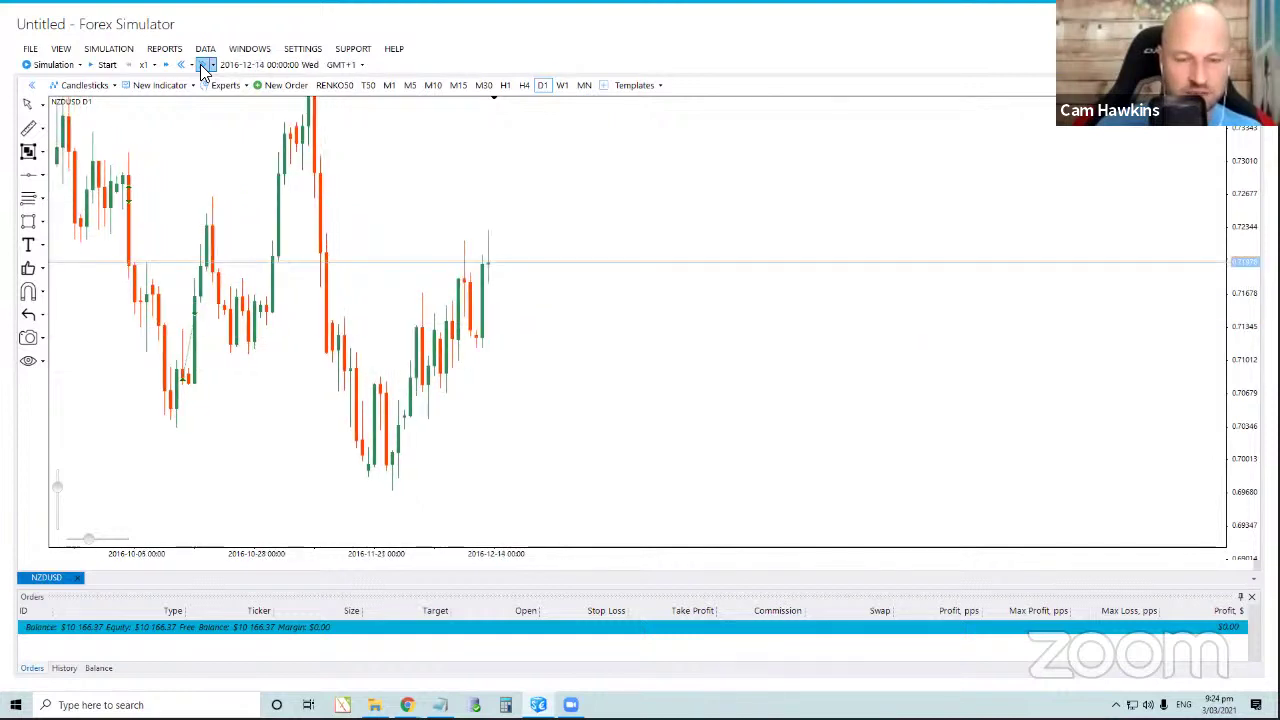
click(203, 66)
click(203, 66)
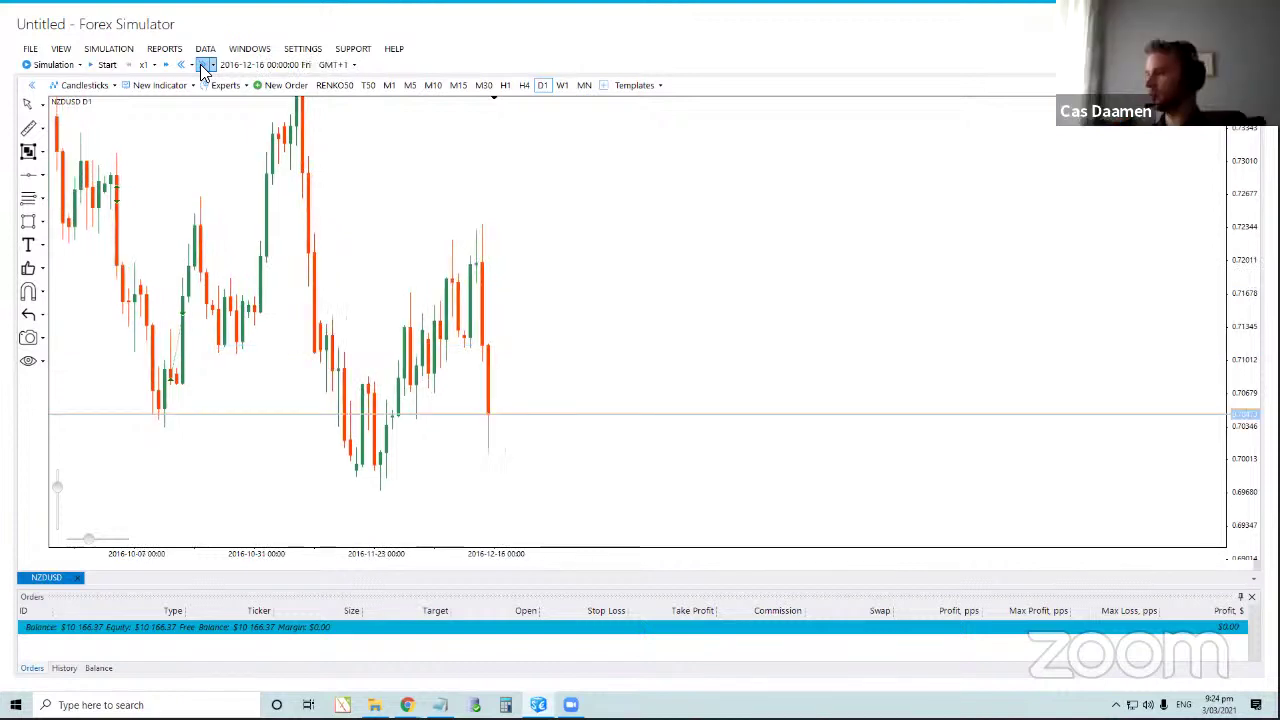
Step the NZDUSD daily chart forward day by day to 25 December 2016.
click(203, 66)
click(203, 66)
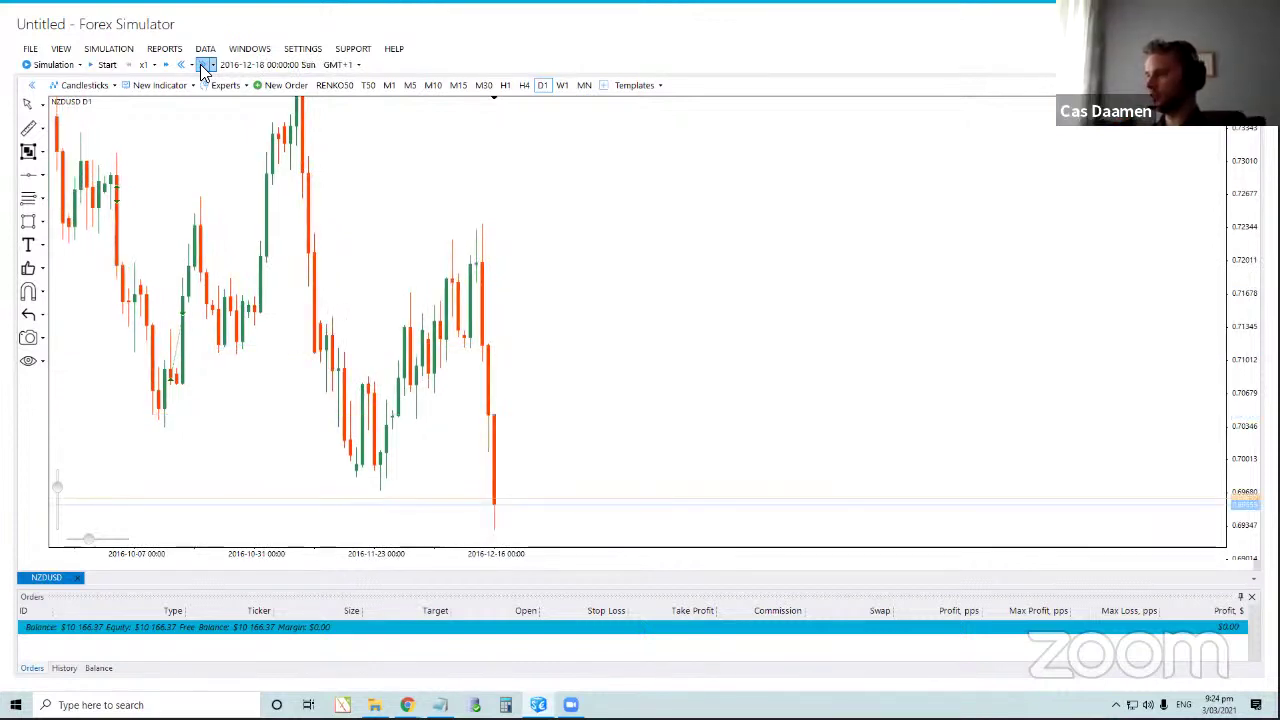
click(203, 66)
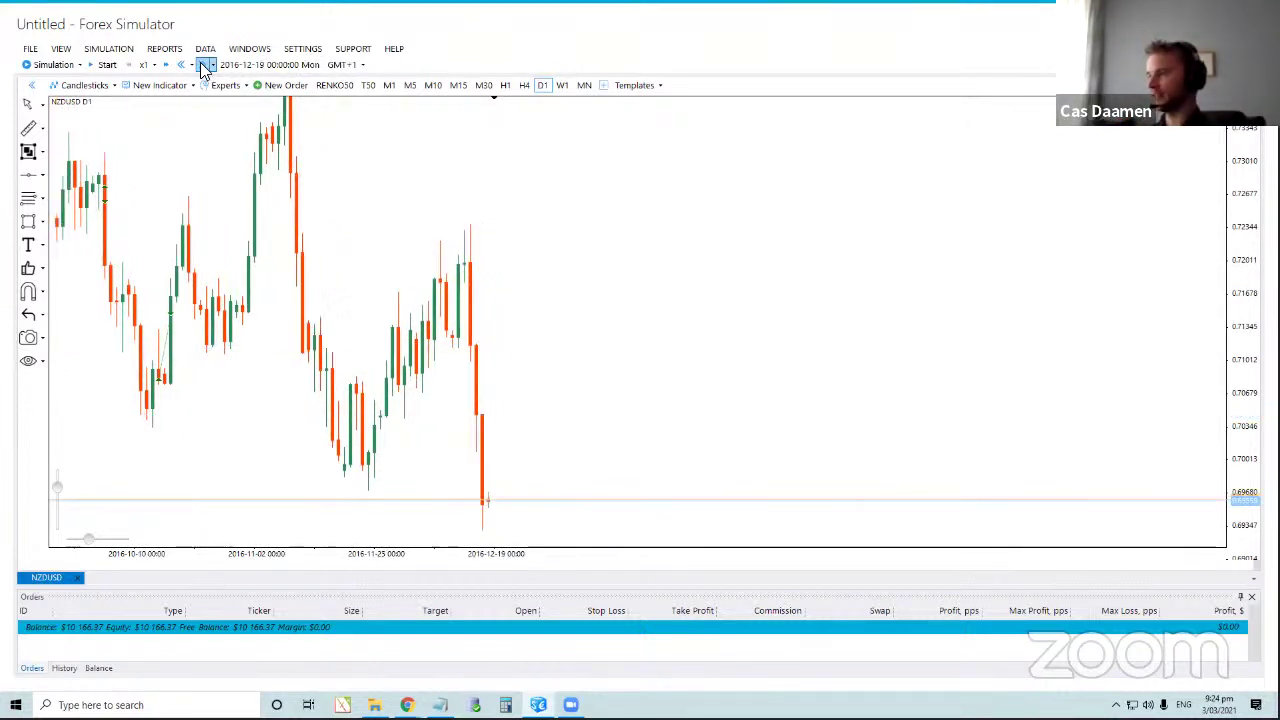
click(203, 66)
click(203, 66)
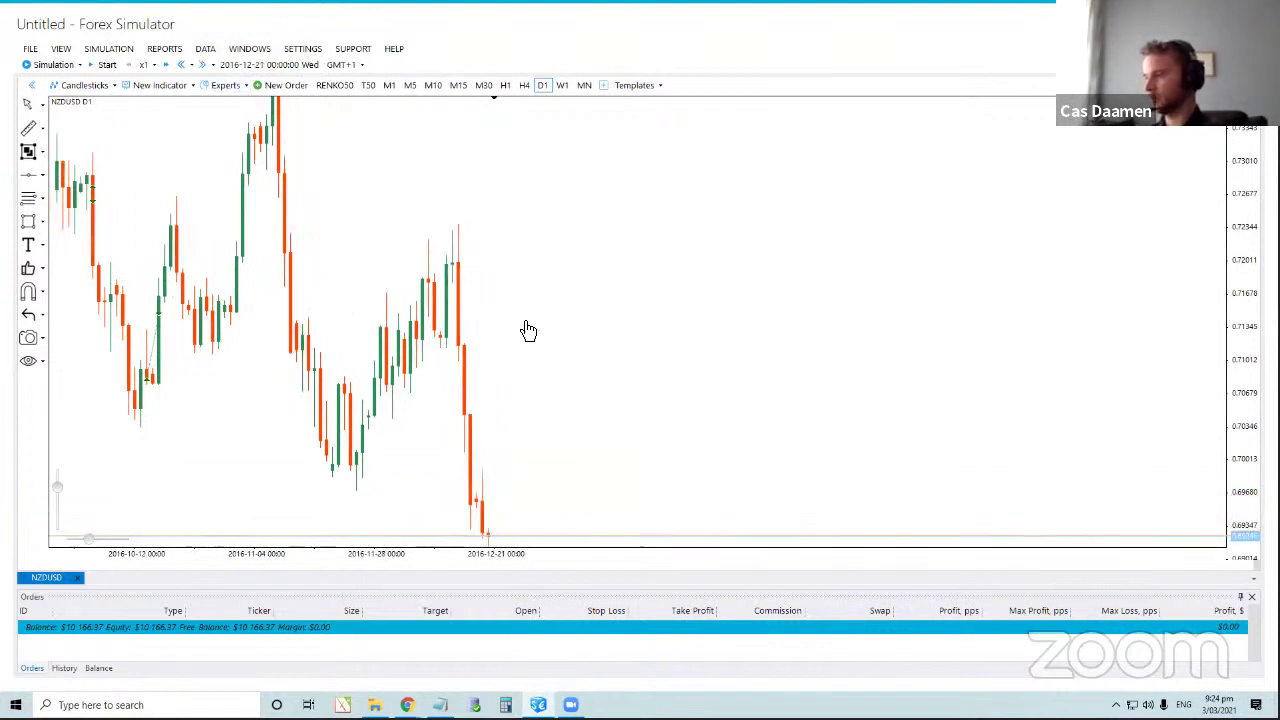
click(203, 66)
click(203, 66)
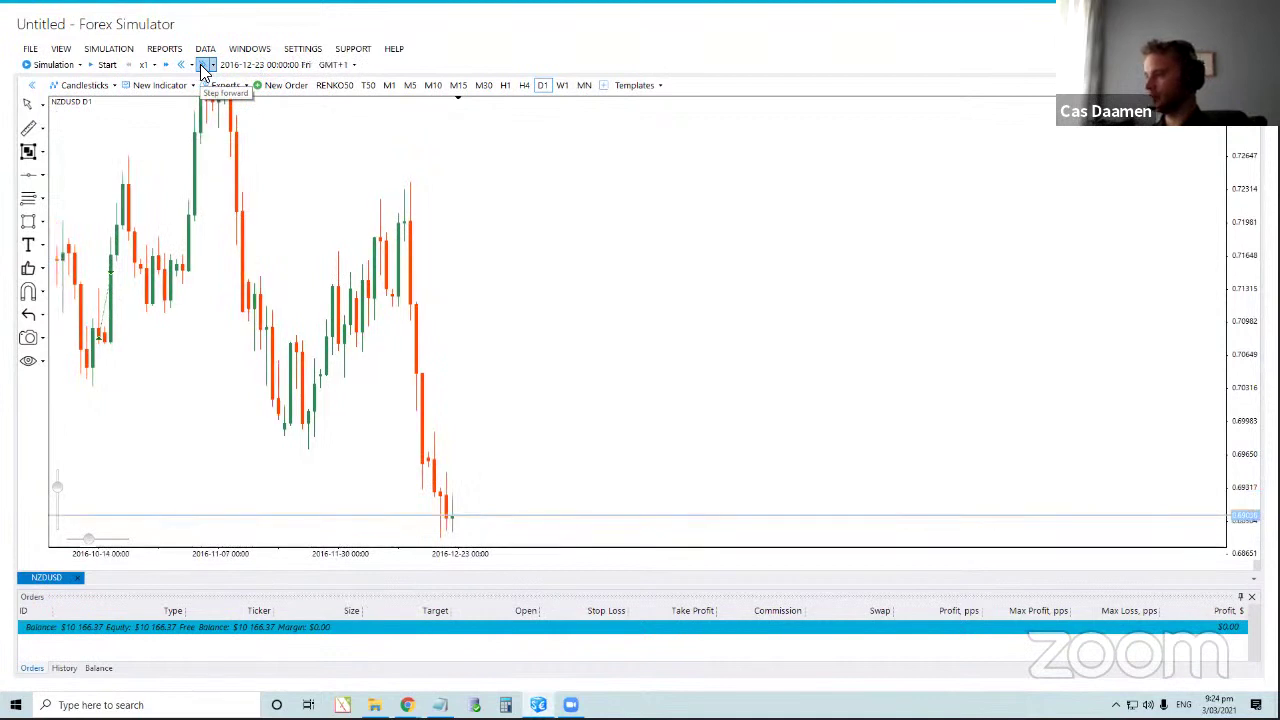
click(203, 66)
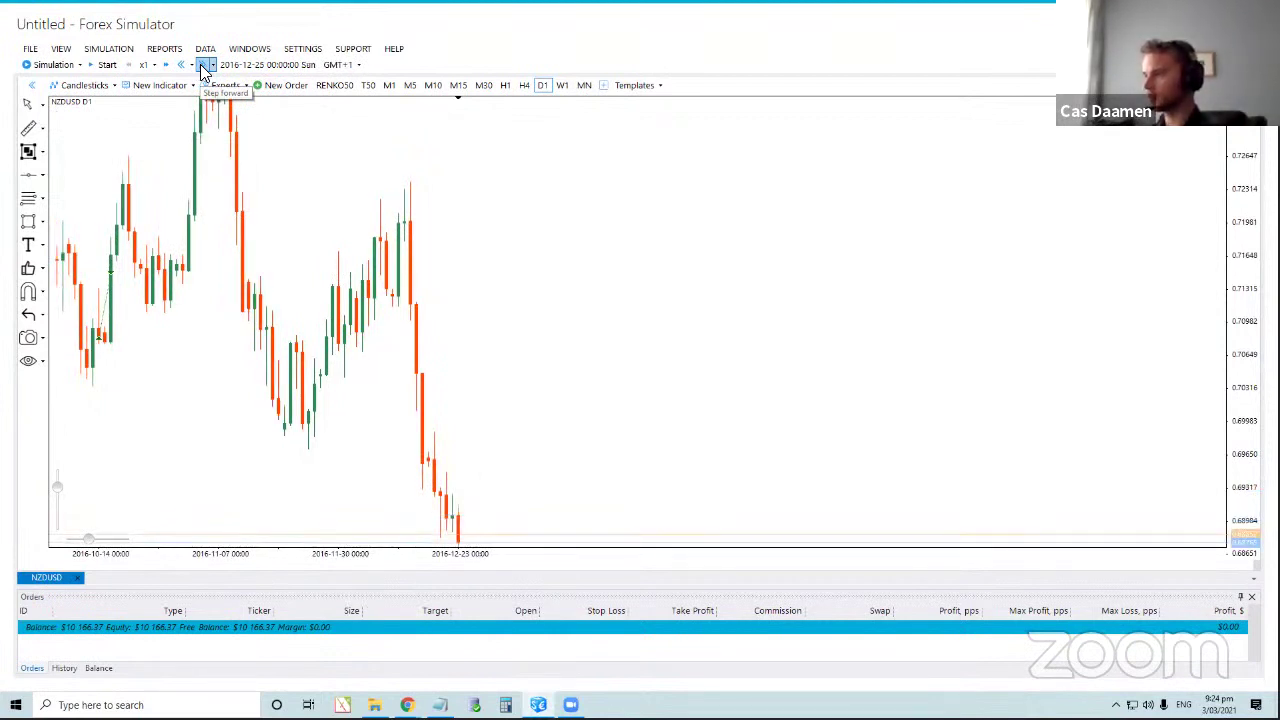
Advance the simulation in 1-day steps from 25 December 2016 to 2 January 2017.
drag(629, 294, 391, 137)
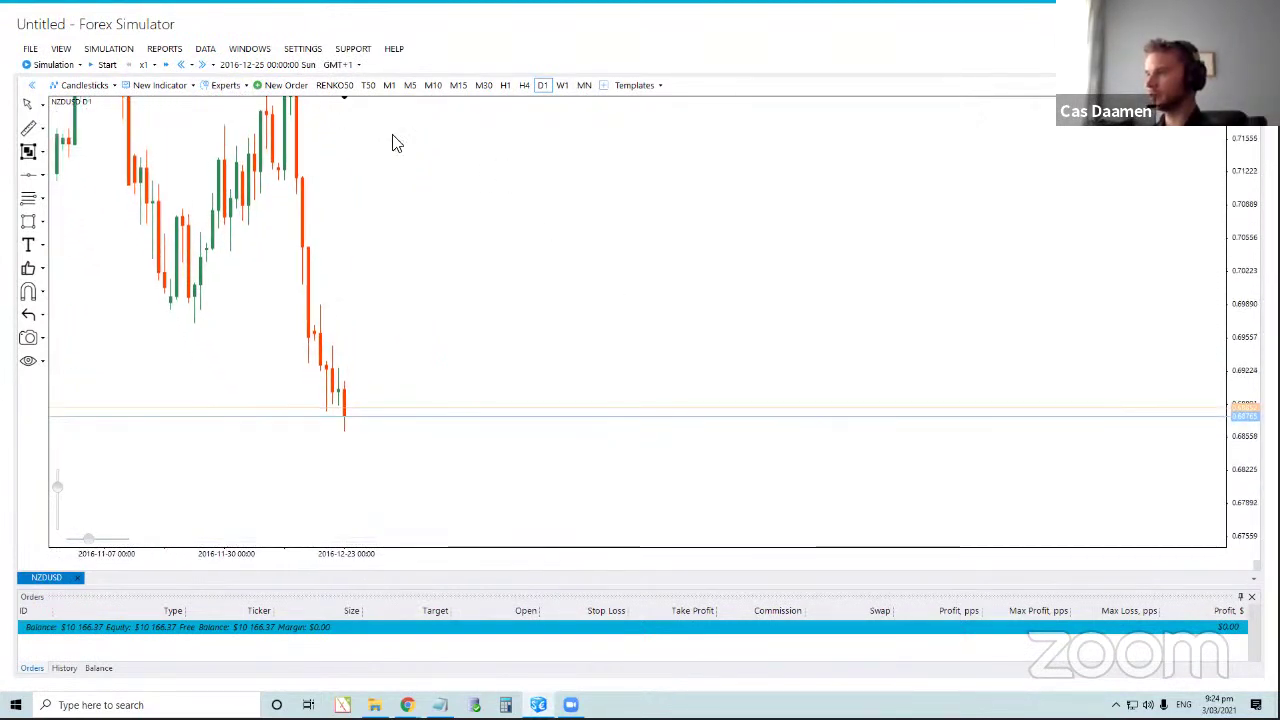
click(206, 66)
click(206, 66)
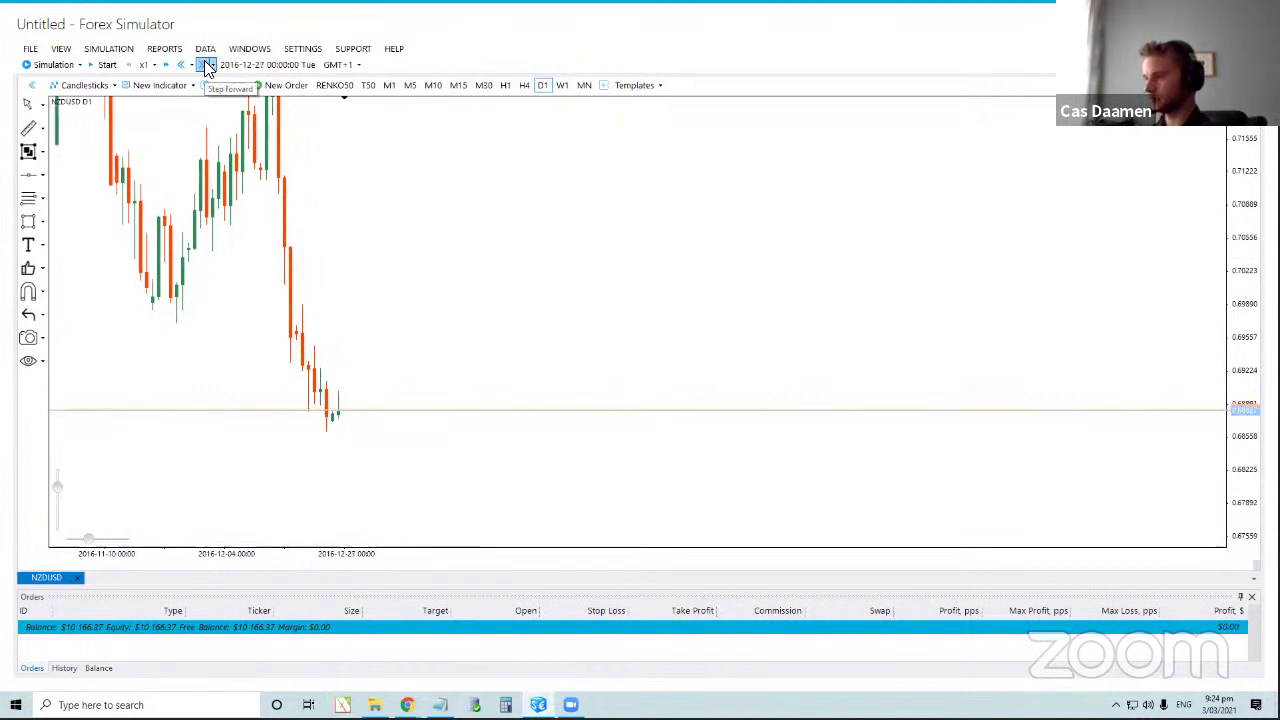
click(206, 66)
click(206, 66)
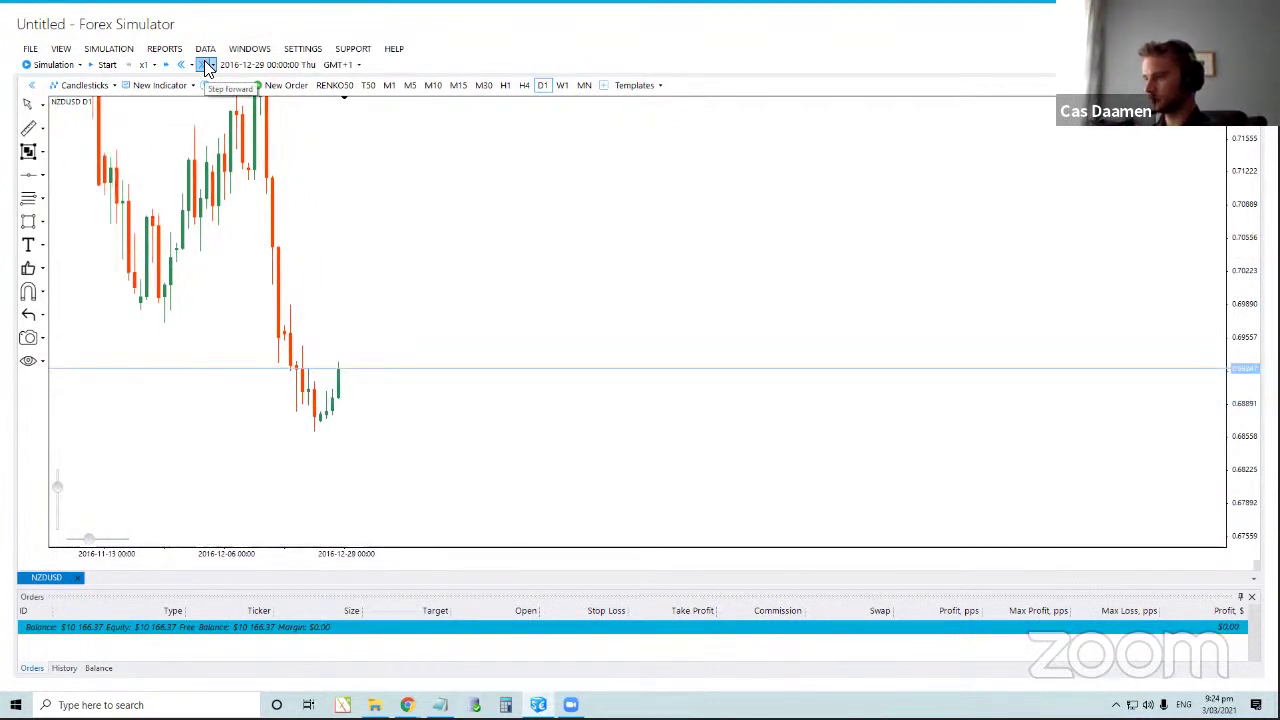
click(206, 66)
click(206, 66)
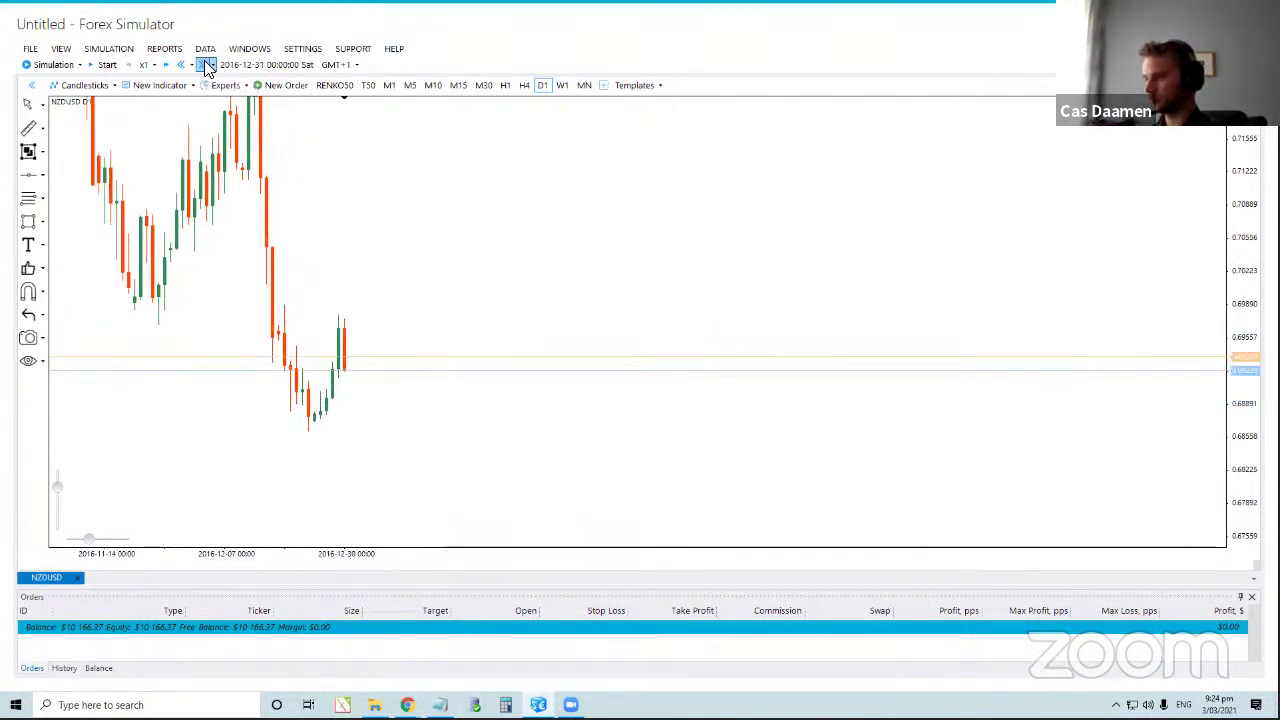
click(206, 66)
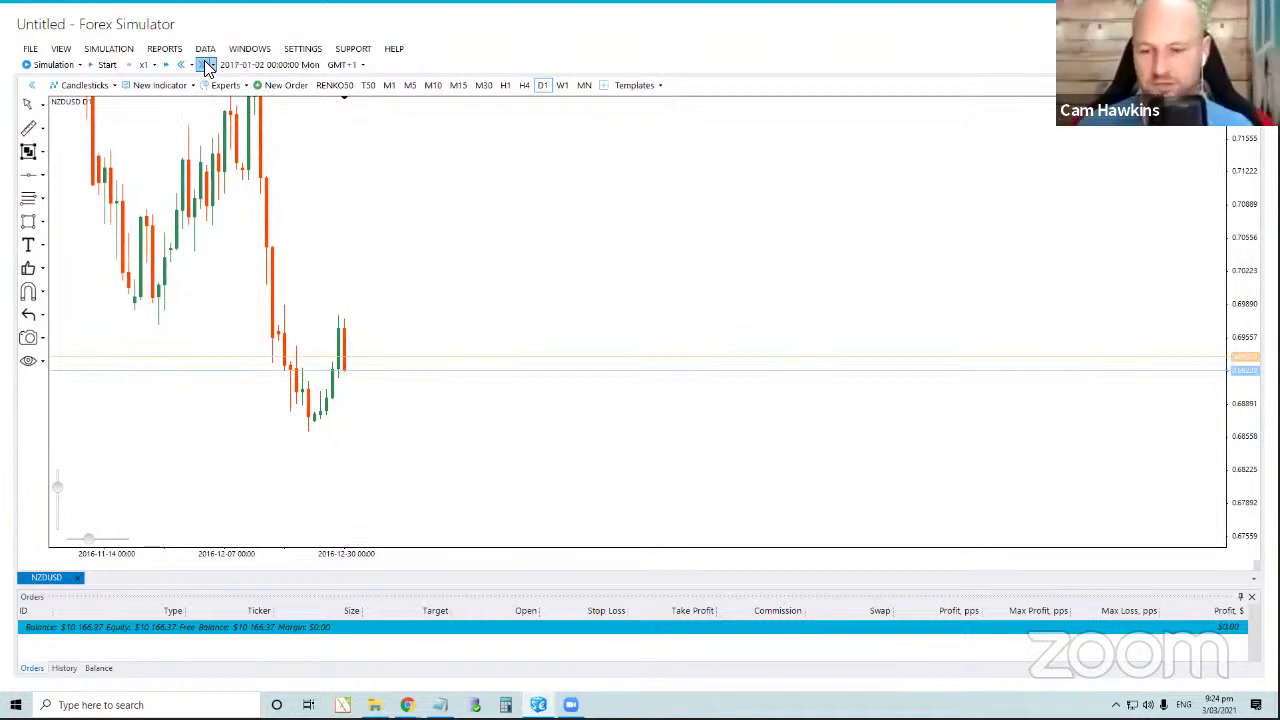
Play the daily chart forward in 1-day steps from 2 January to 14 January 2017.
click(206, 66)
click(206, 66)
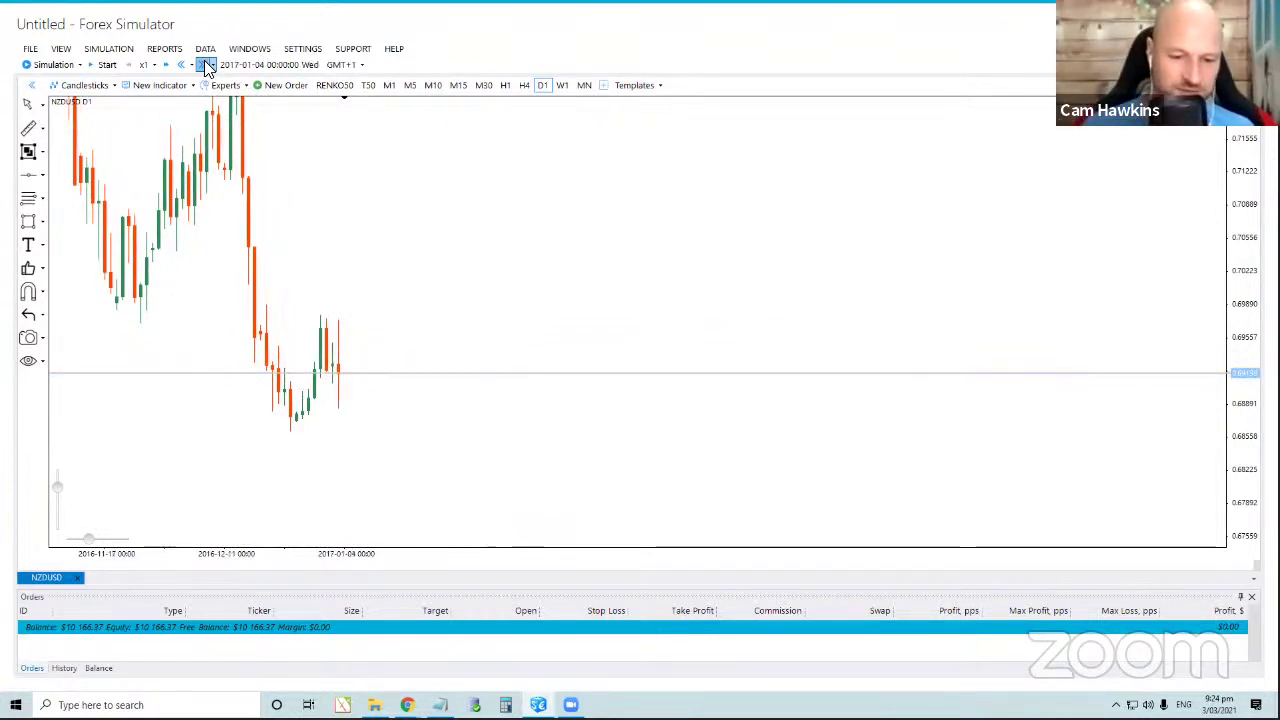
click(206, 66)
click(206, 66)
click(206, 66)
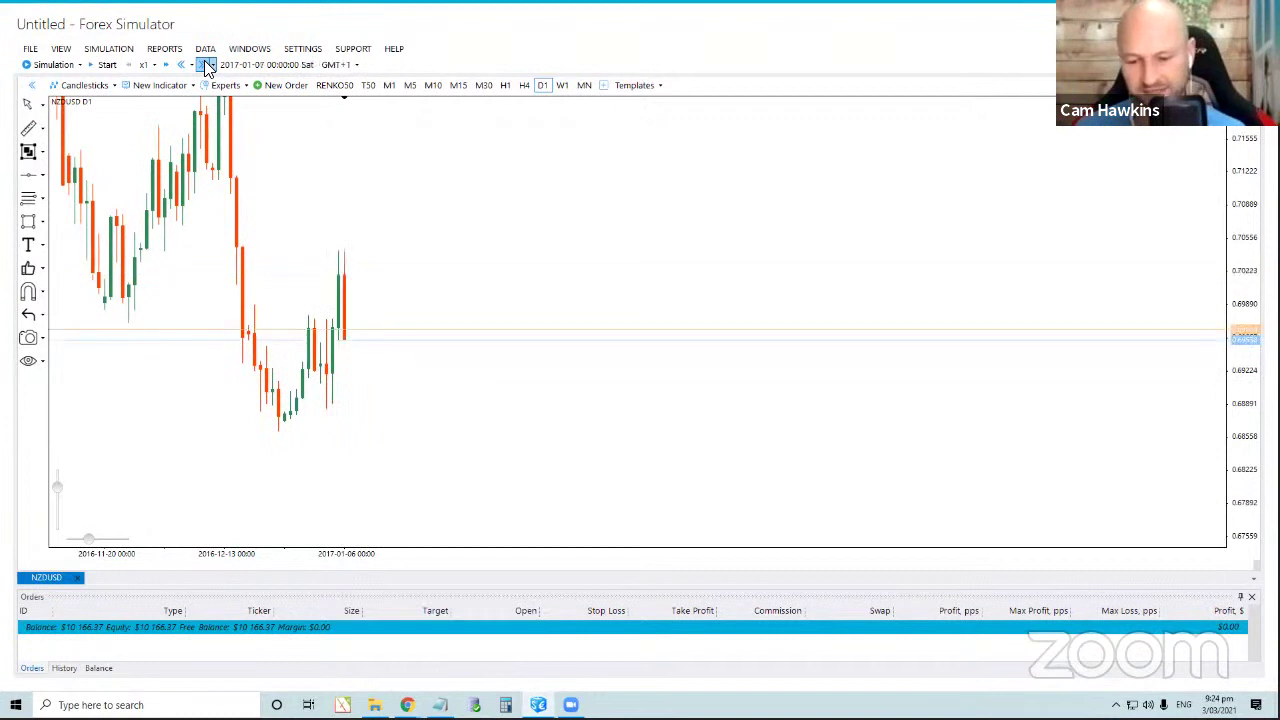
click(206, 66)
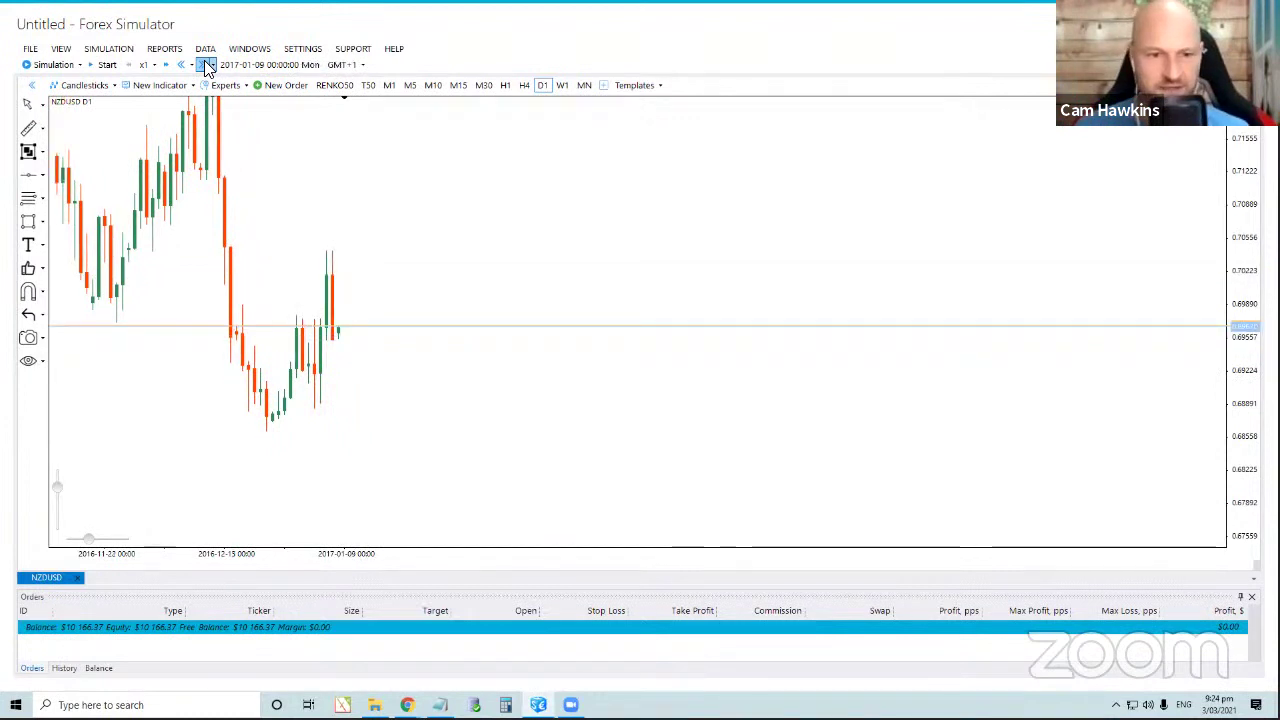
click(206, 66)
click(206, 66)
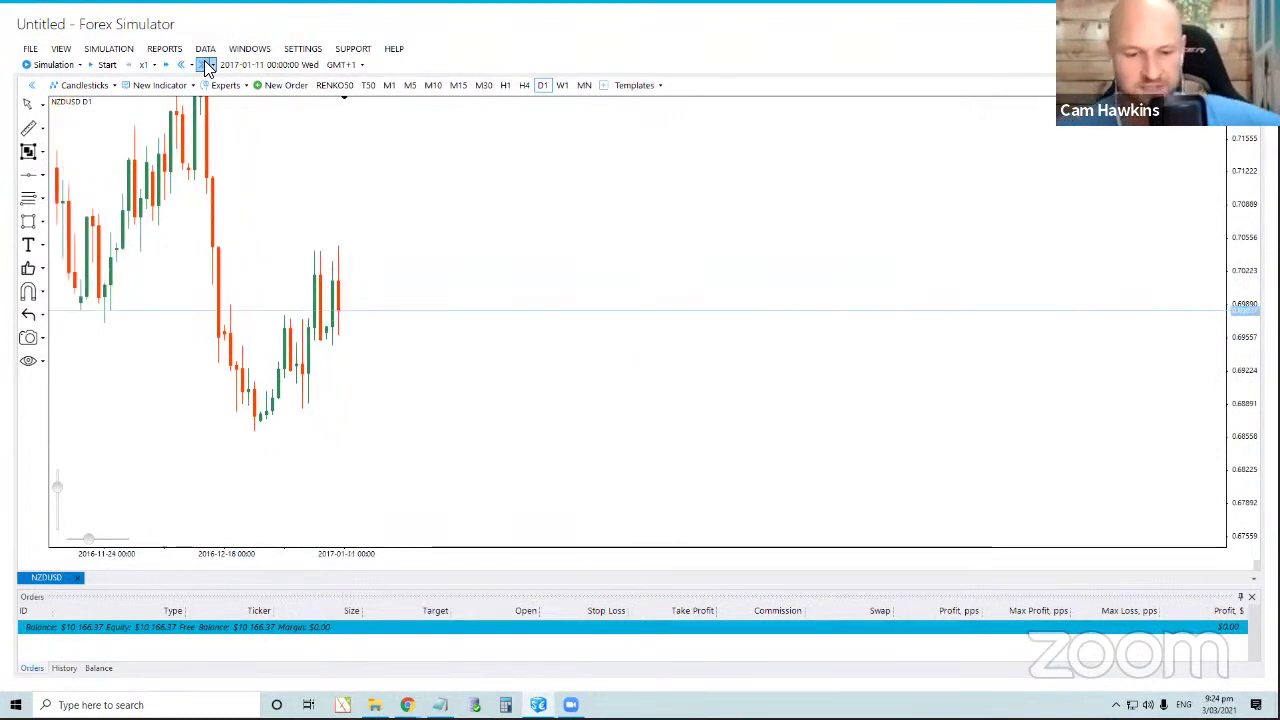
click(206, 66)
click(206, 66)
click(206, 66)
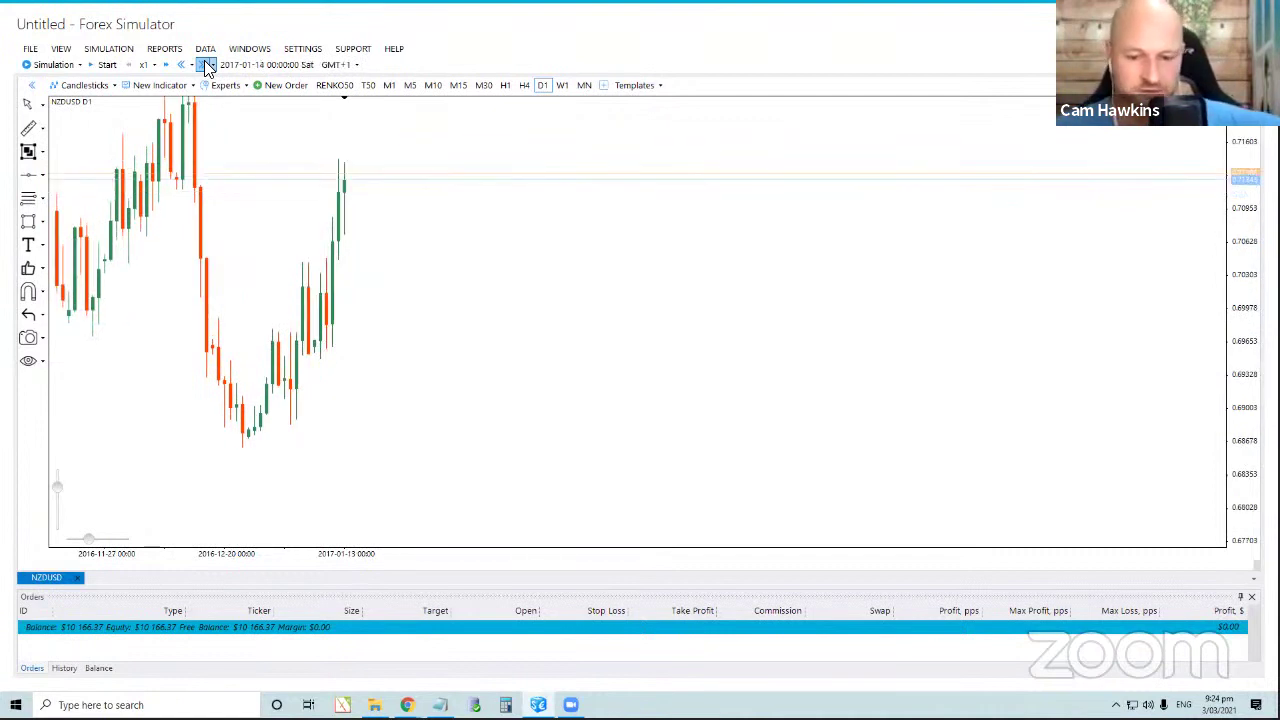
Continue stepping the NZDUSD simulation forward one day at a time to 26 January 2017.
click(206, 66)
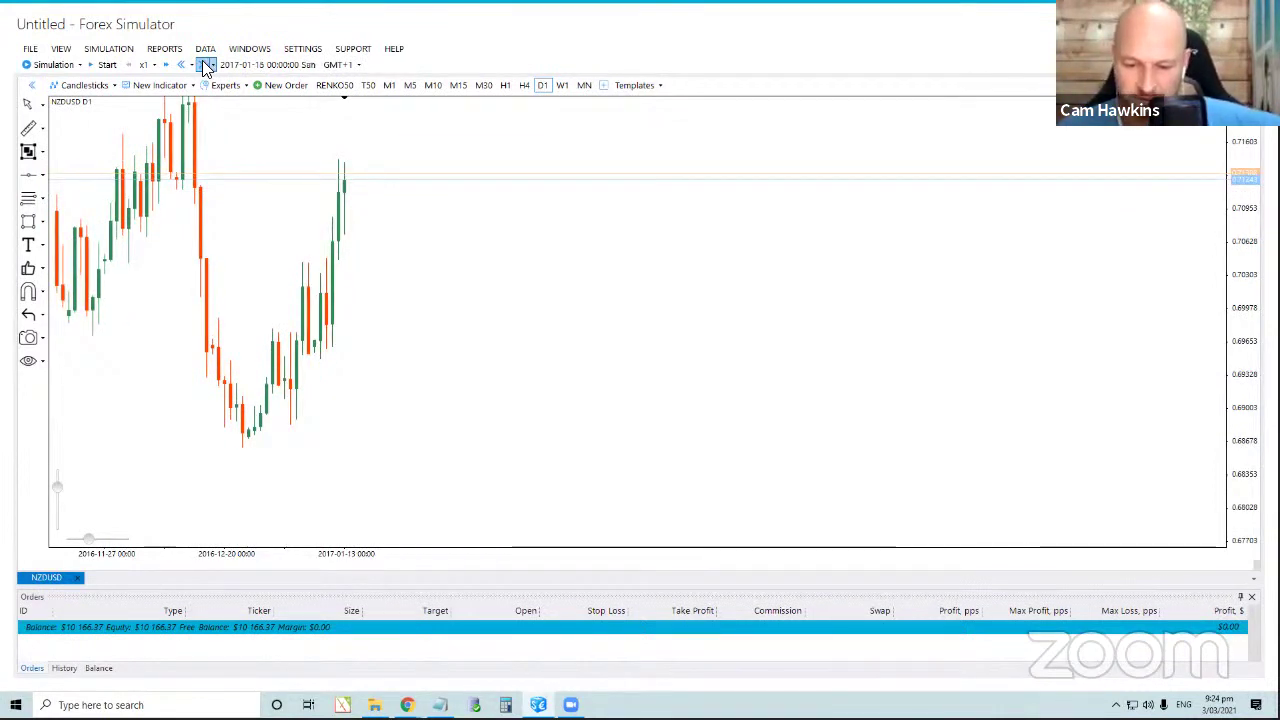
click(206, 66)
click(206, 66)
click(206, 66)
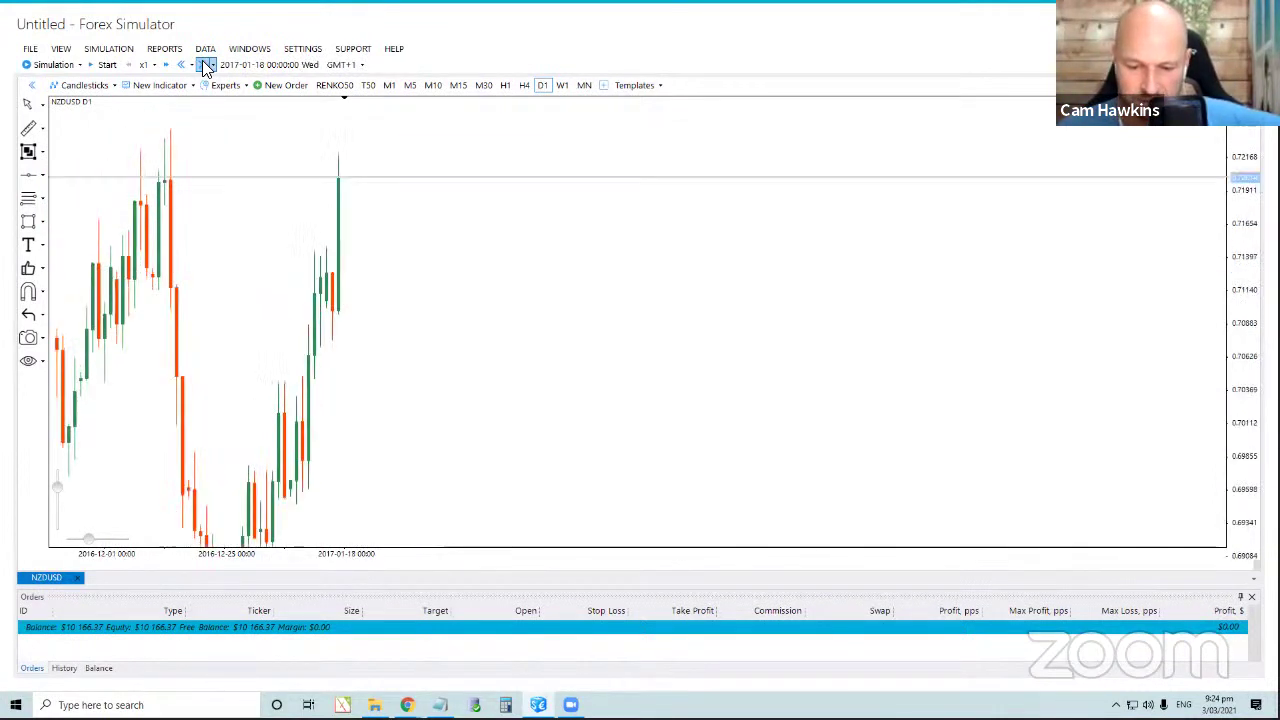
click(206, 66)
click(206, 66)
click(206, 66)
click(206, 66)
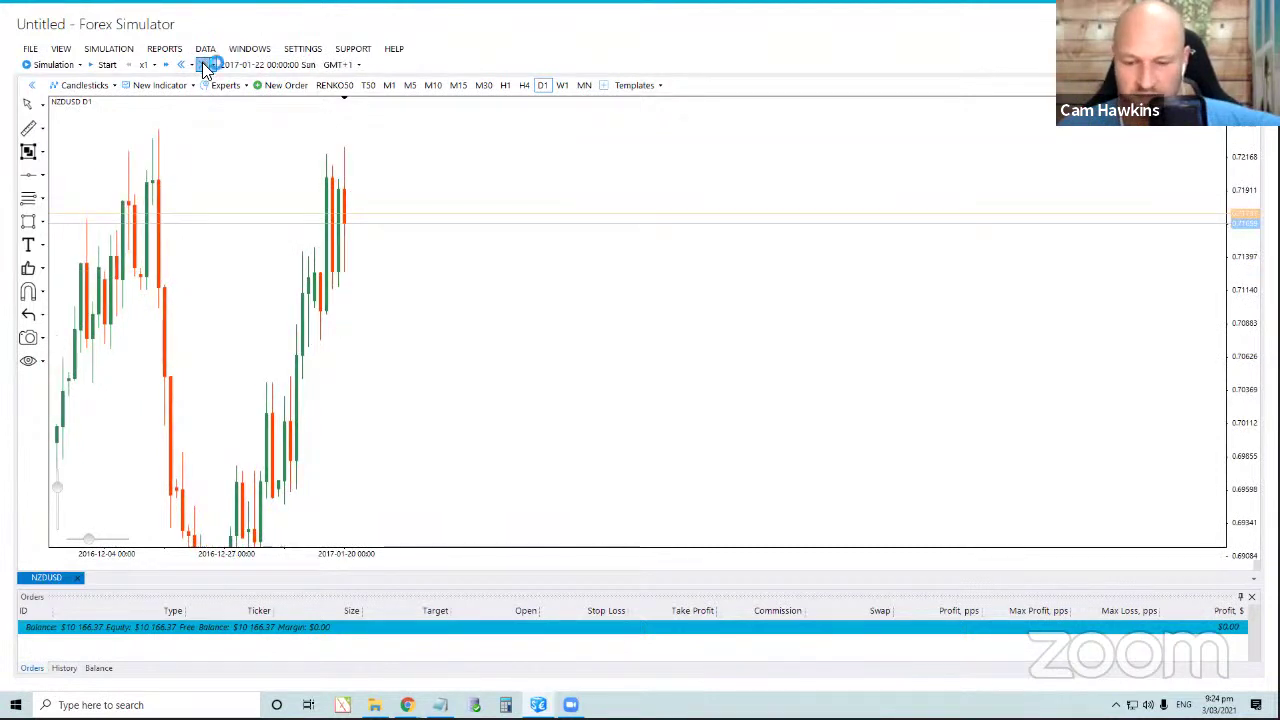
click(206, 66)
click(206, 66)
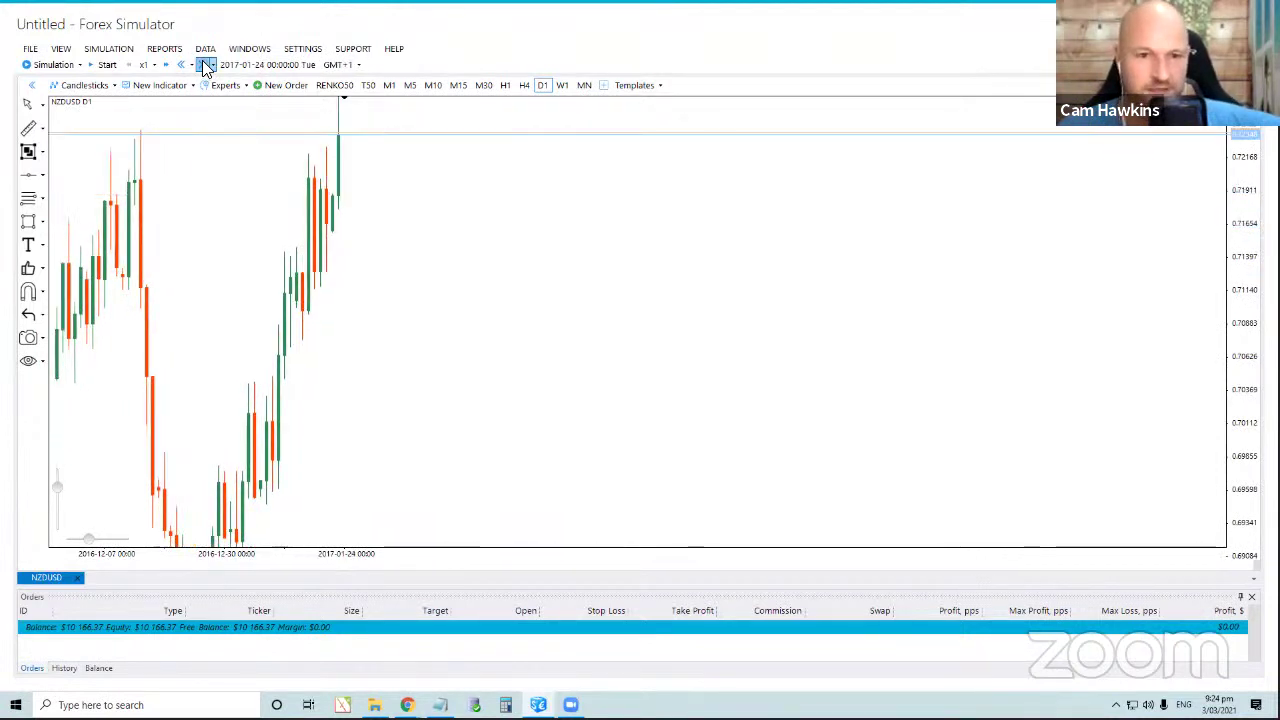
click(206, 66)
Show more of the past price history on the daily chart and step forward to 3 February 2017.
drag(352, 180, 446, 383)
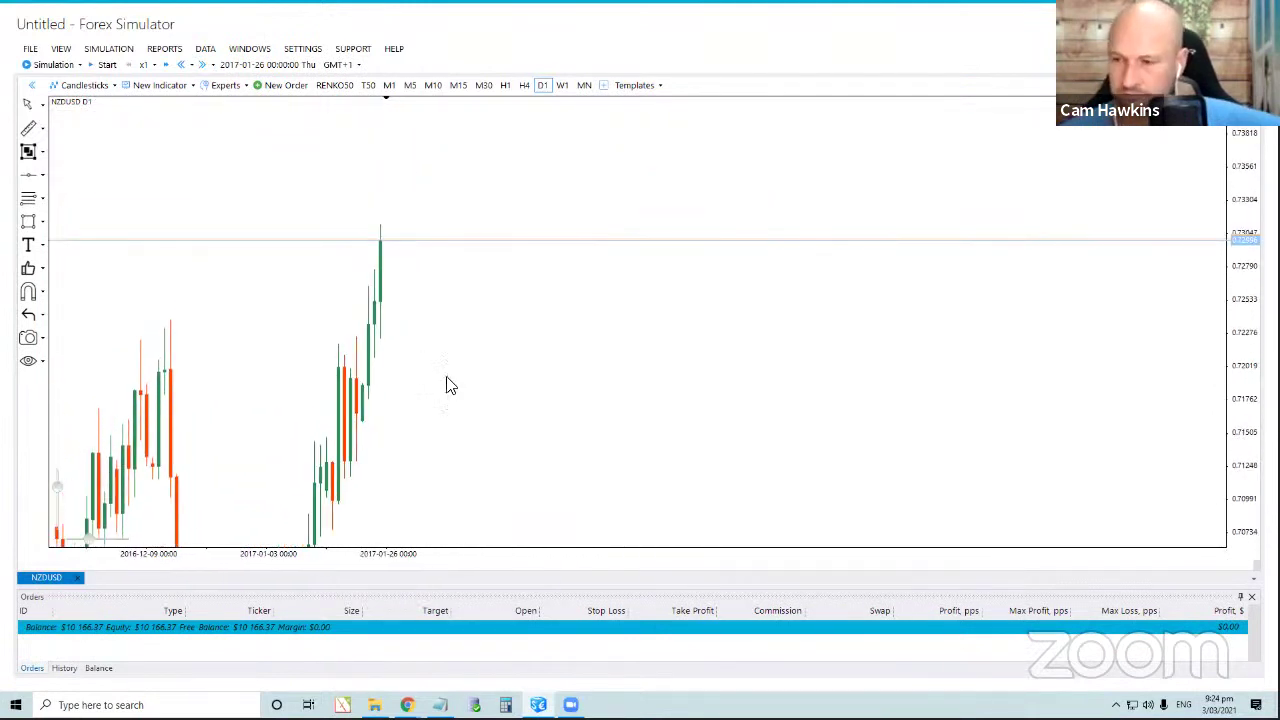
mouse_move(91, 538)
mouse_down()
mouse_move(101, 544)
mouse_move(84, 545)
mouse_up()
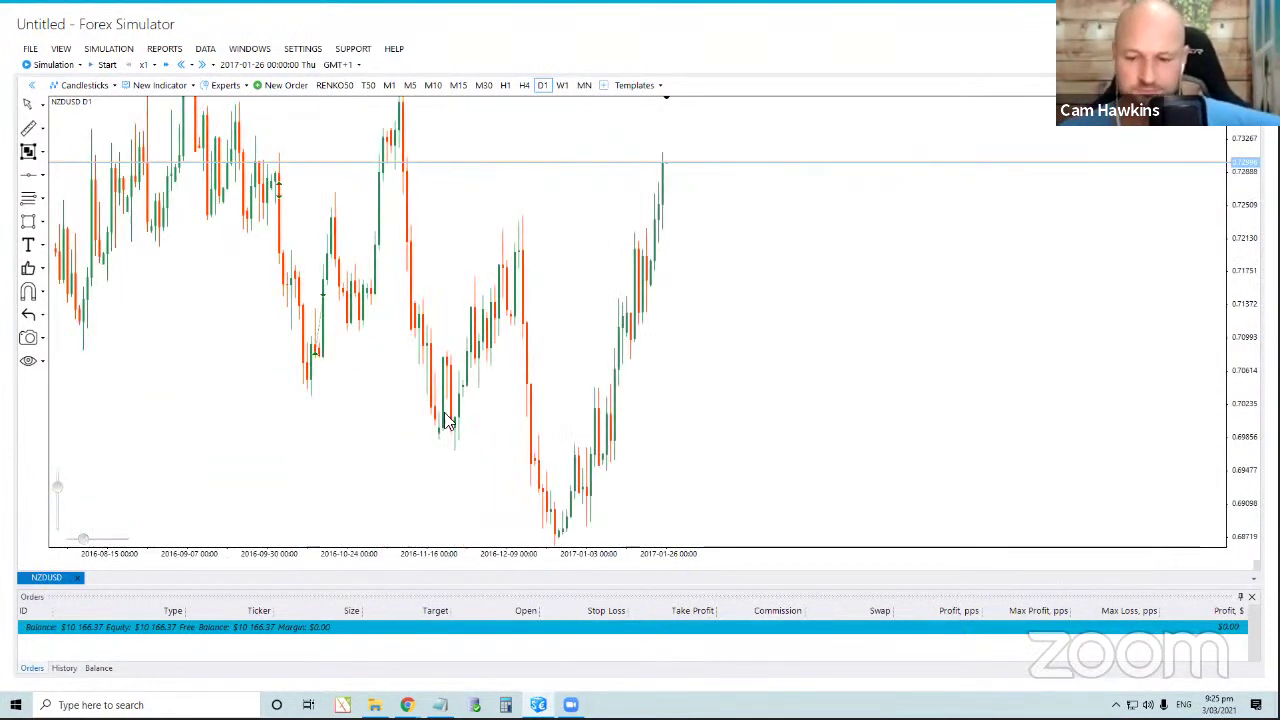
drag(560, 380, 380, 483)
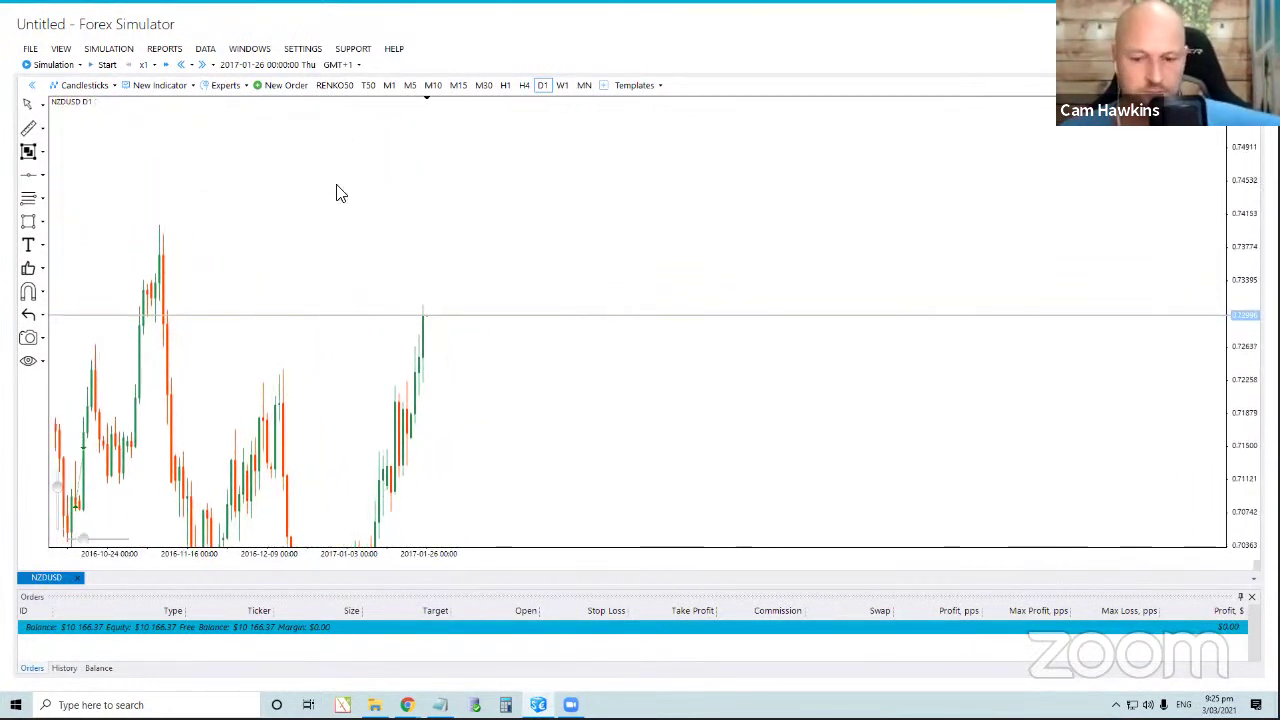
click(200, 66)
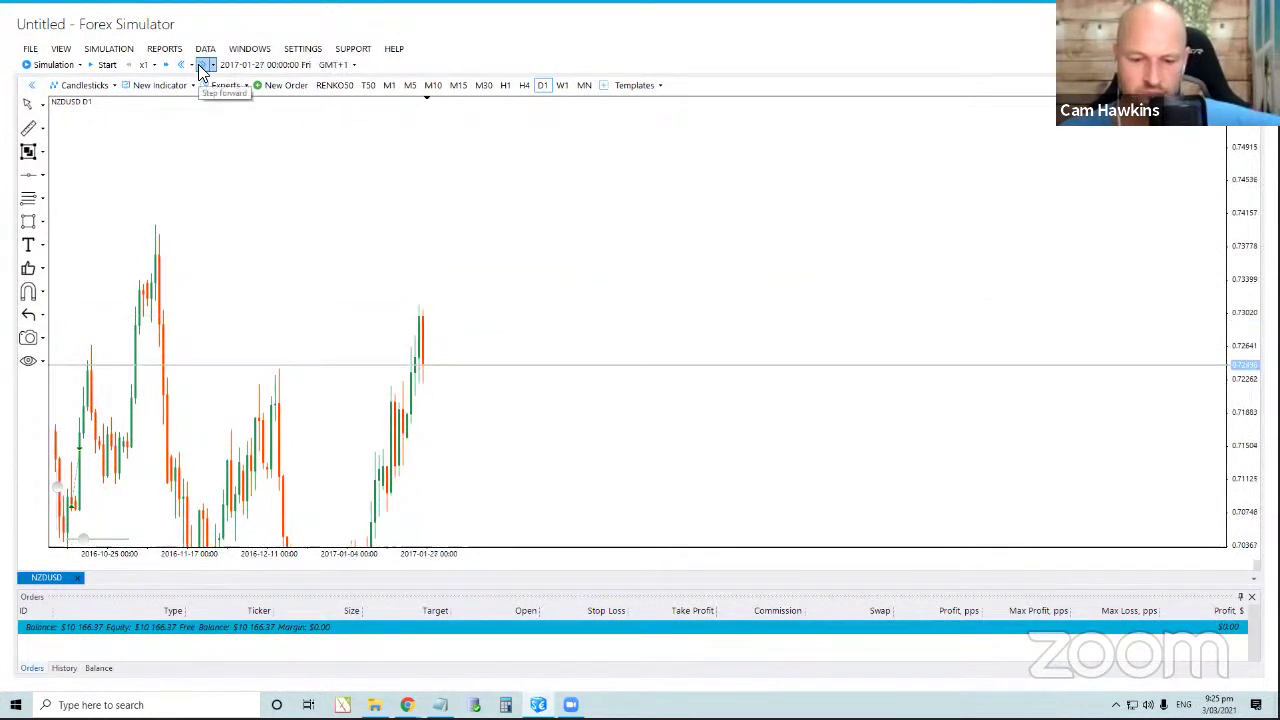
click(200, 66)
click(200, 66)
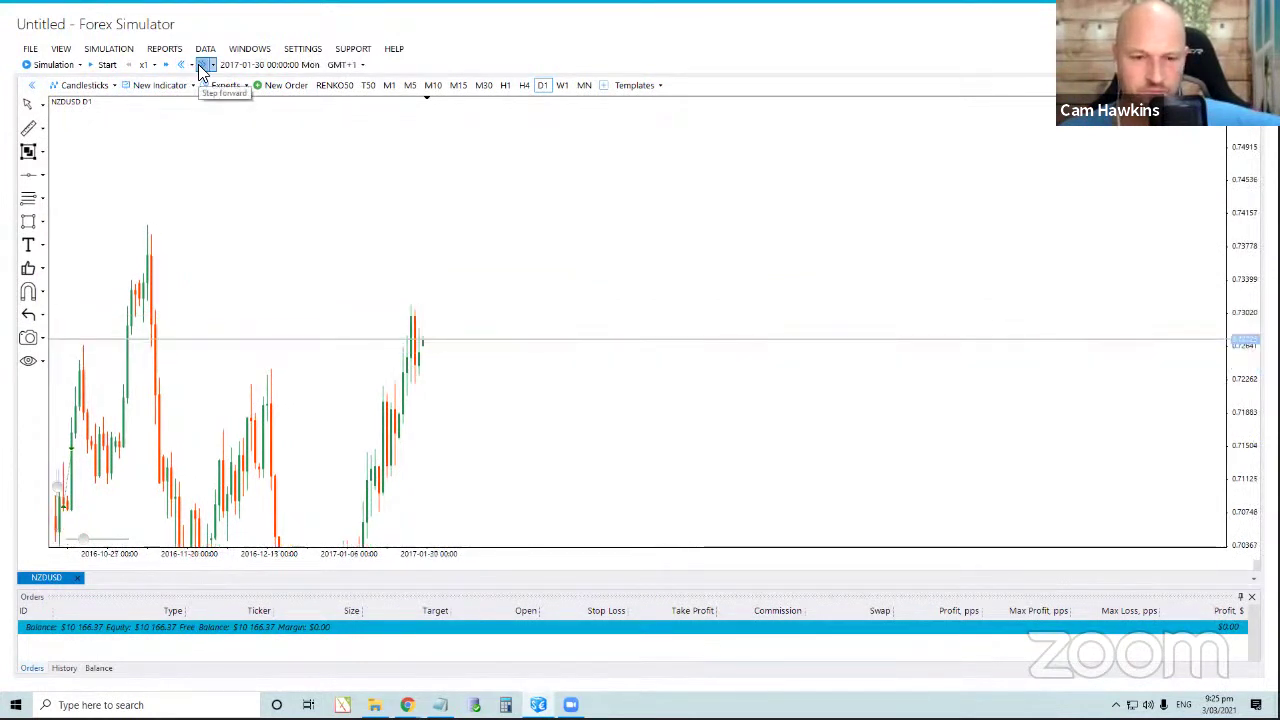
click(200, 66)
click(200, 66)
click(200, 66)
click(200, 66)
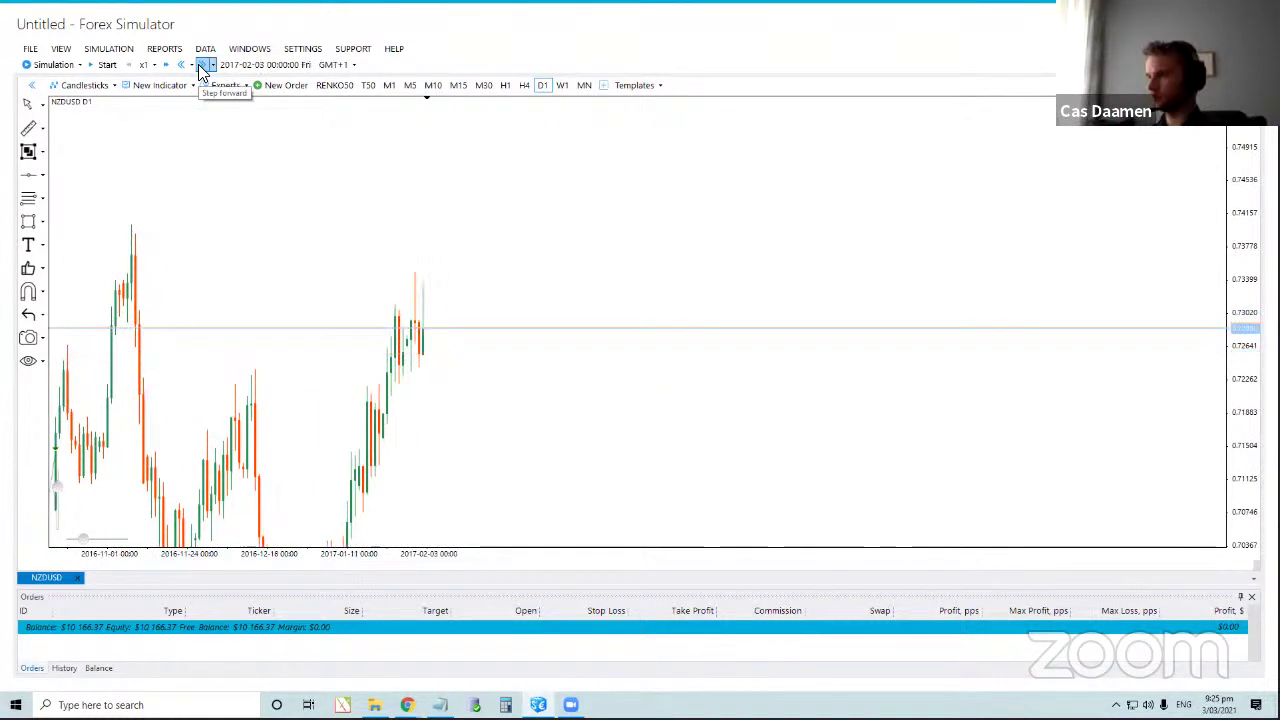
Step the simulation forward day by day from 3 February to 9 February 2017.
click(200, 66)
click(200, 66)
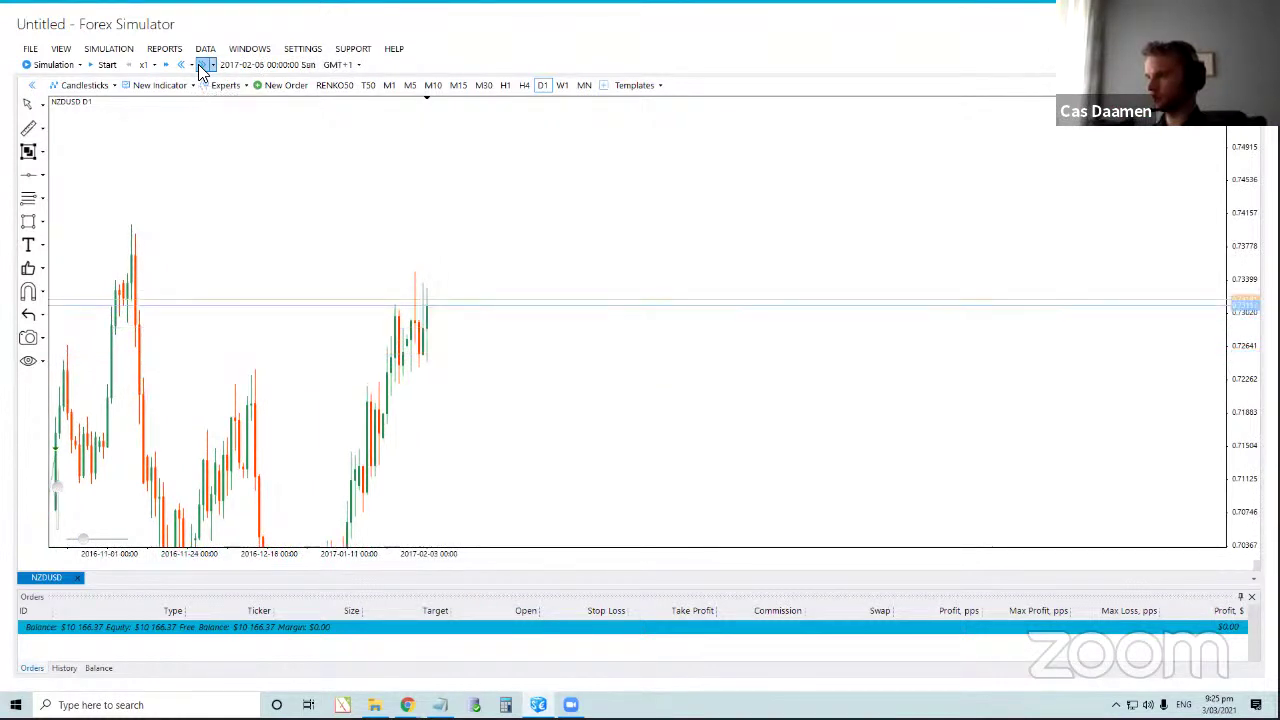
click(200, 66)
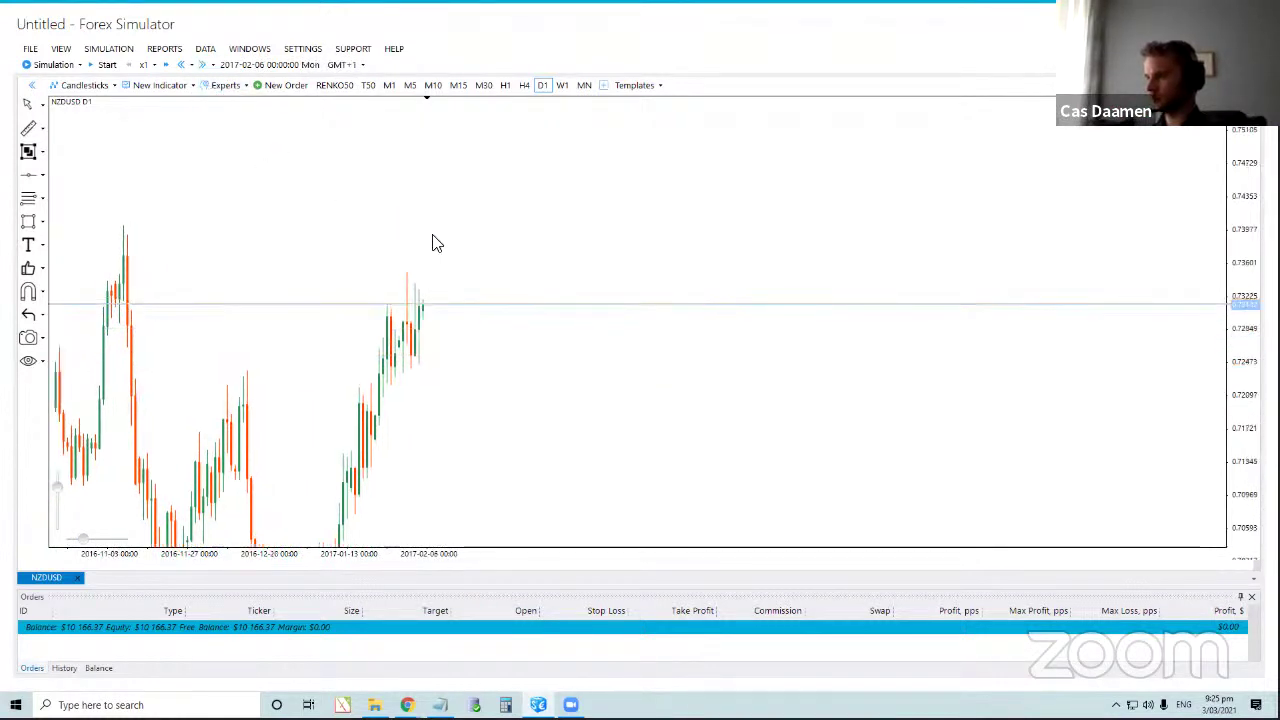
click(201, 66)
click(201, 66)
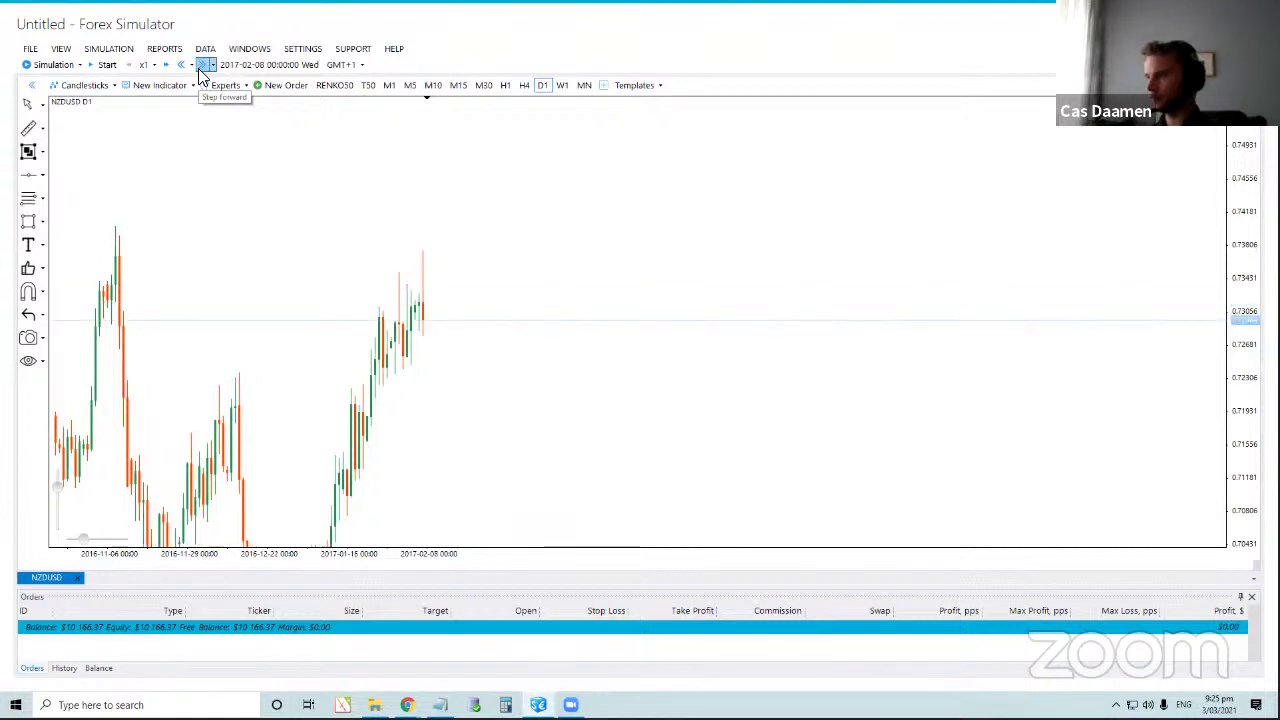
click(201, 66)
Step the simulation back to 7 February 2017 and replay it in 1-day steps to 10 February.
drag(474, 291, 505, 227)
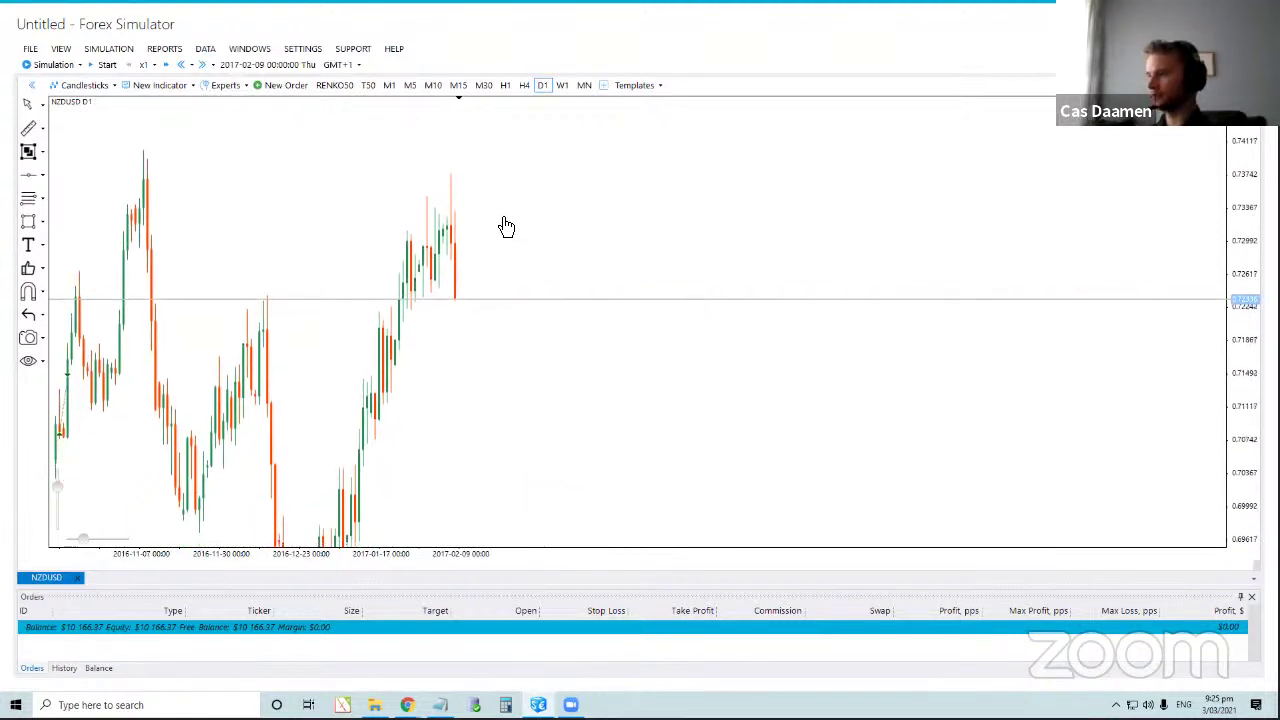
click(182, 65)
click(182, 66)
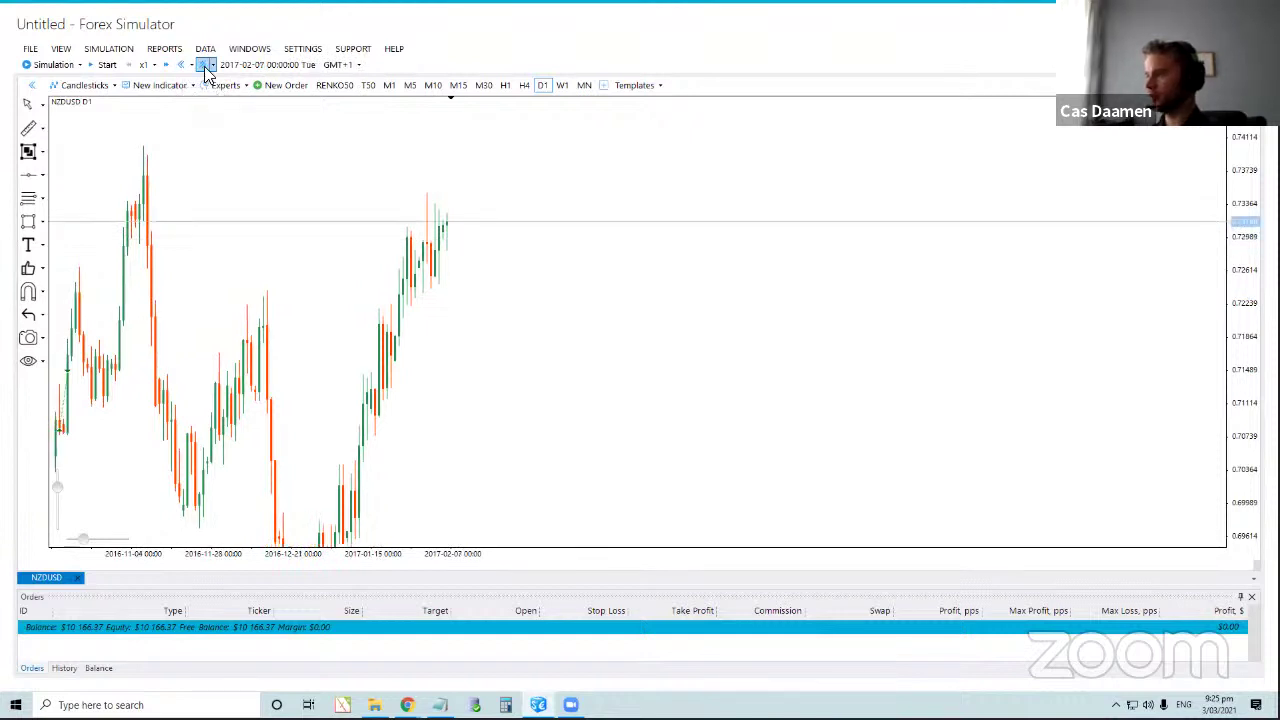
click(203, 66)
click(203, 66)
click(203, 66)
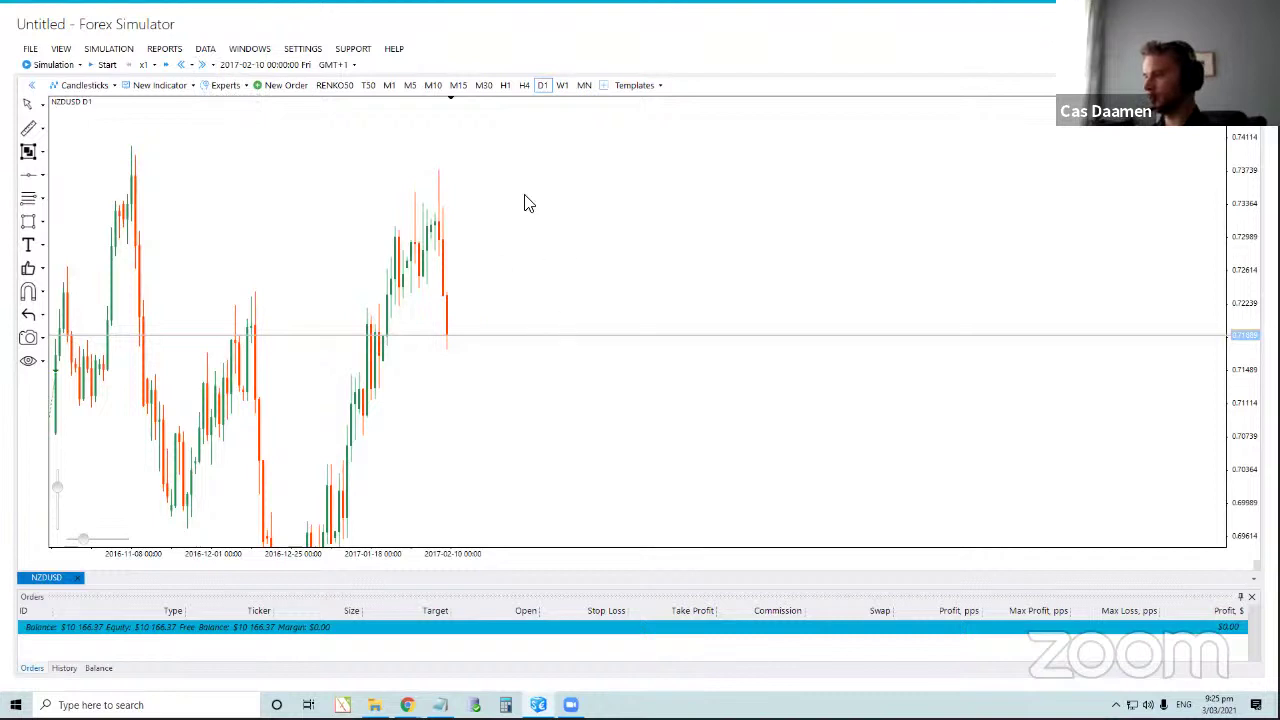
Advance the daily chart in 1-day steps from 10 February to 13 February 2017.
click(203, 66)
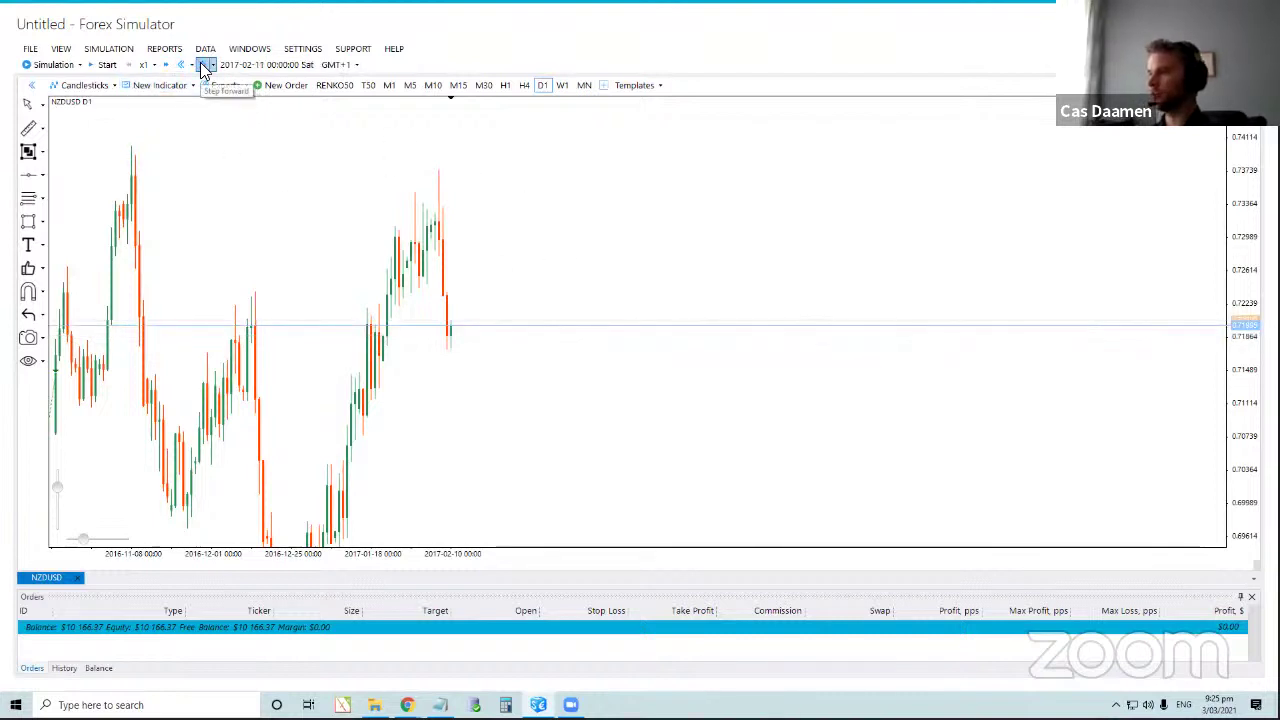
click(203, 66)
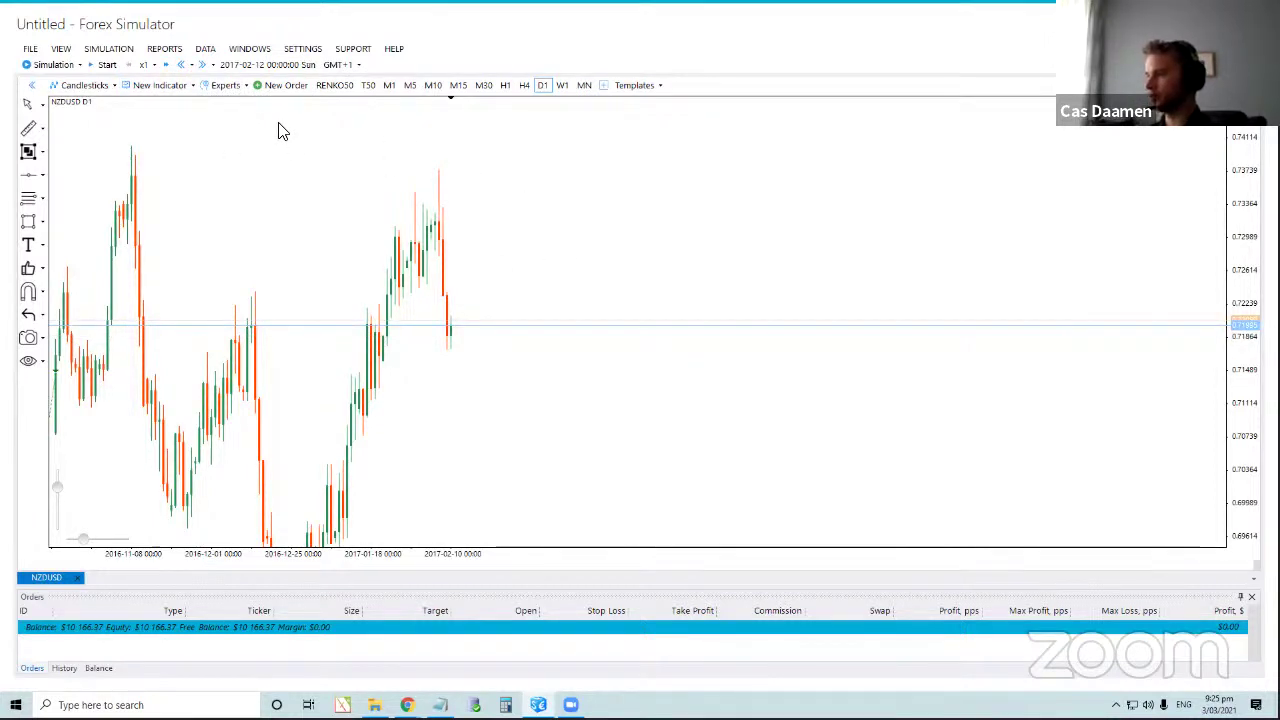
click(205, 66)
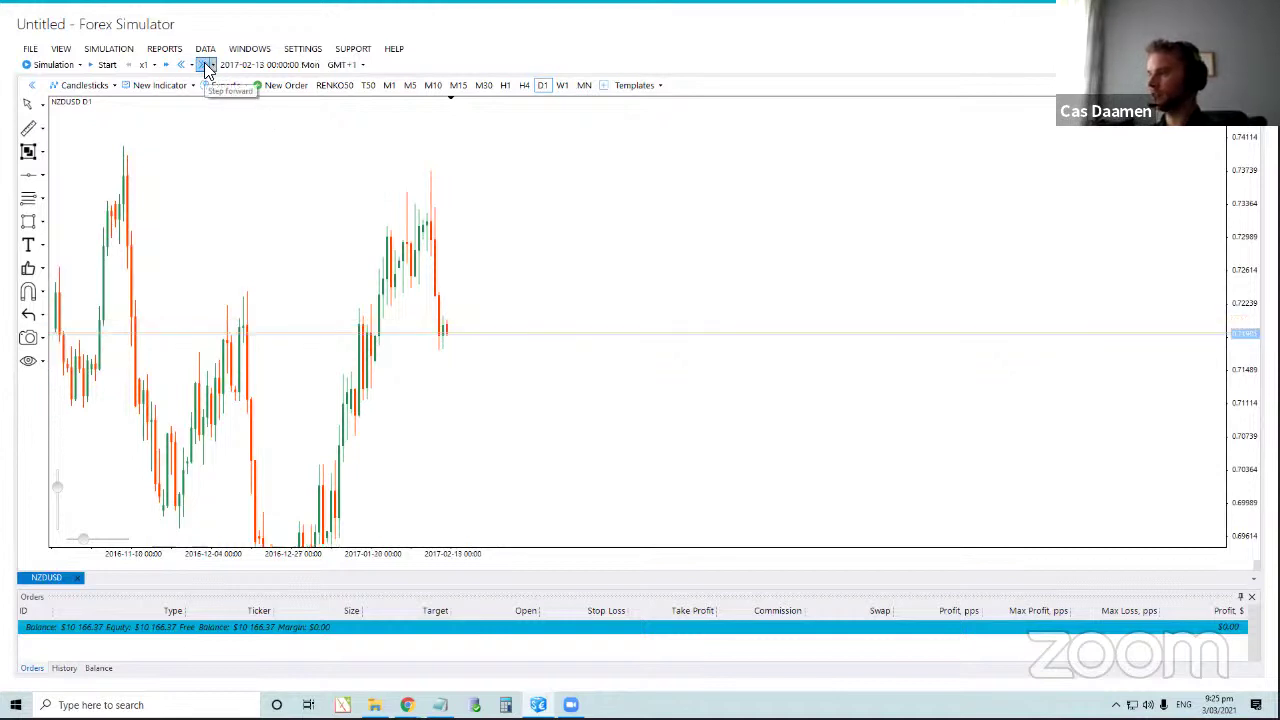
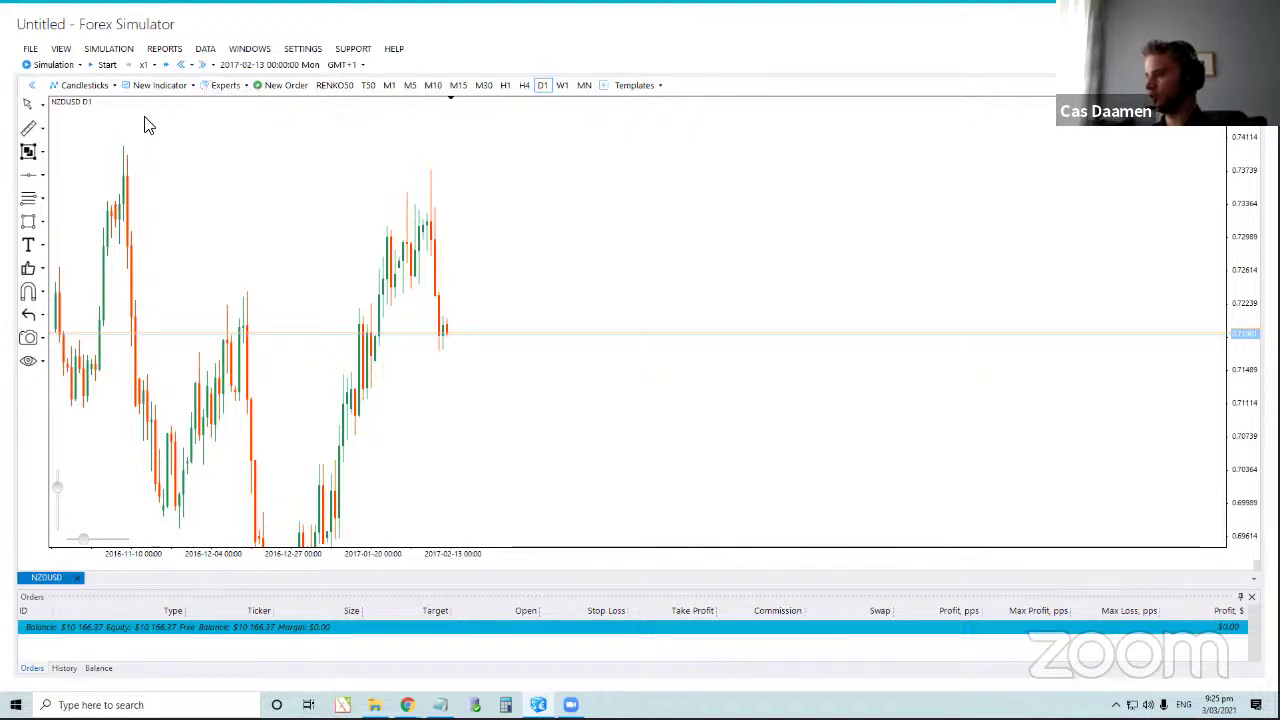
Step the simulation forward day by day from 13 February to 22 February 2017.
click(205, 66)
click(205, 66)
click(205, 66)
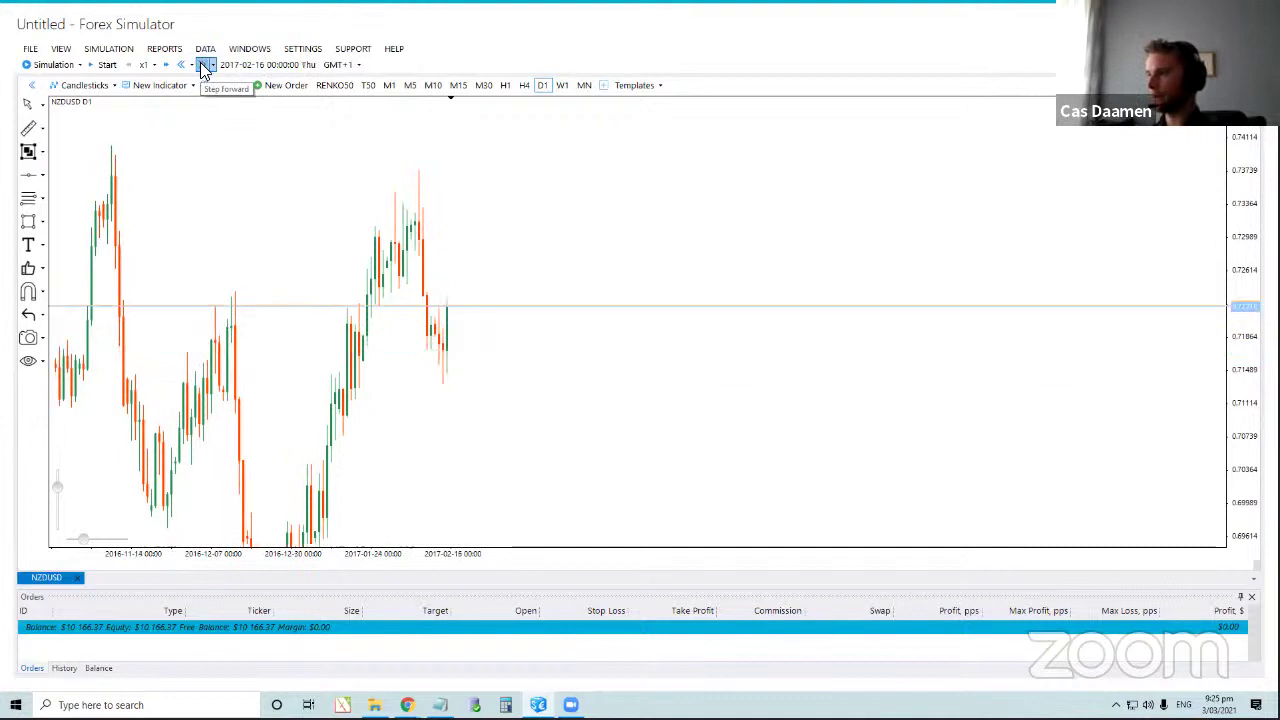
click(205, 66)
click(205, 66)
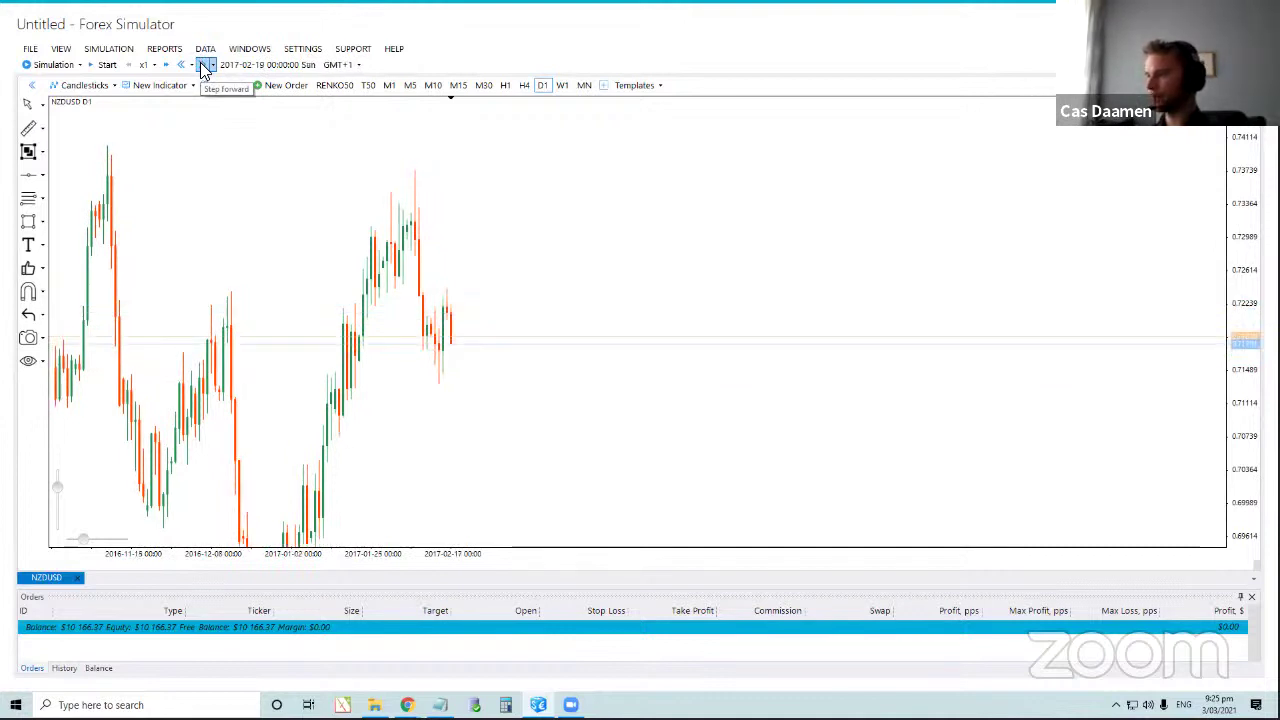
click(205, 66)
click(205, 66)
click(205, 66)
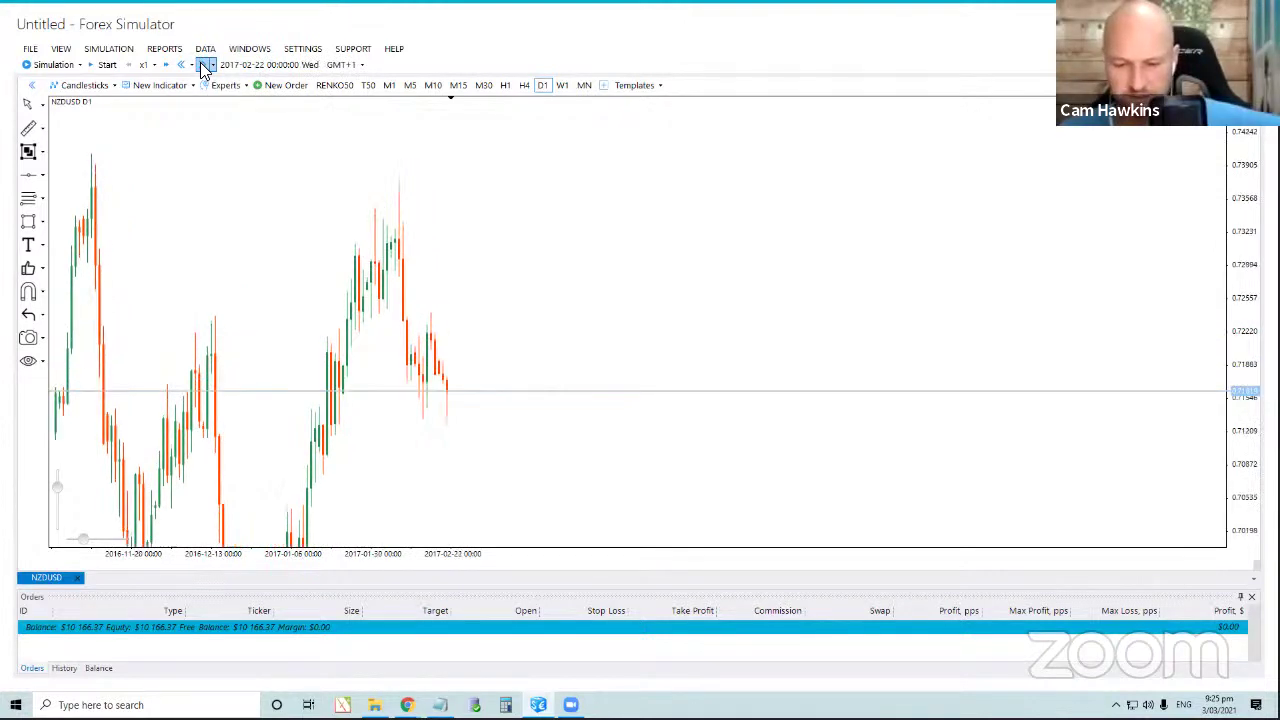
Advance the daily chart in 1-day steps from 22 February to 4 March 2017.
click(205, 66)
click(205, 66)
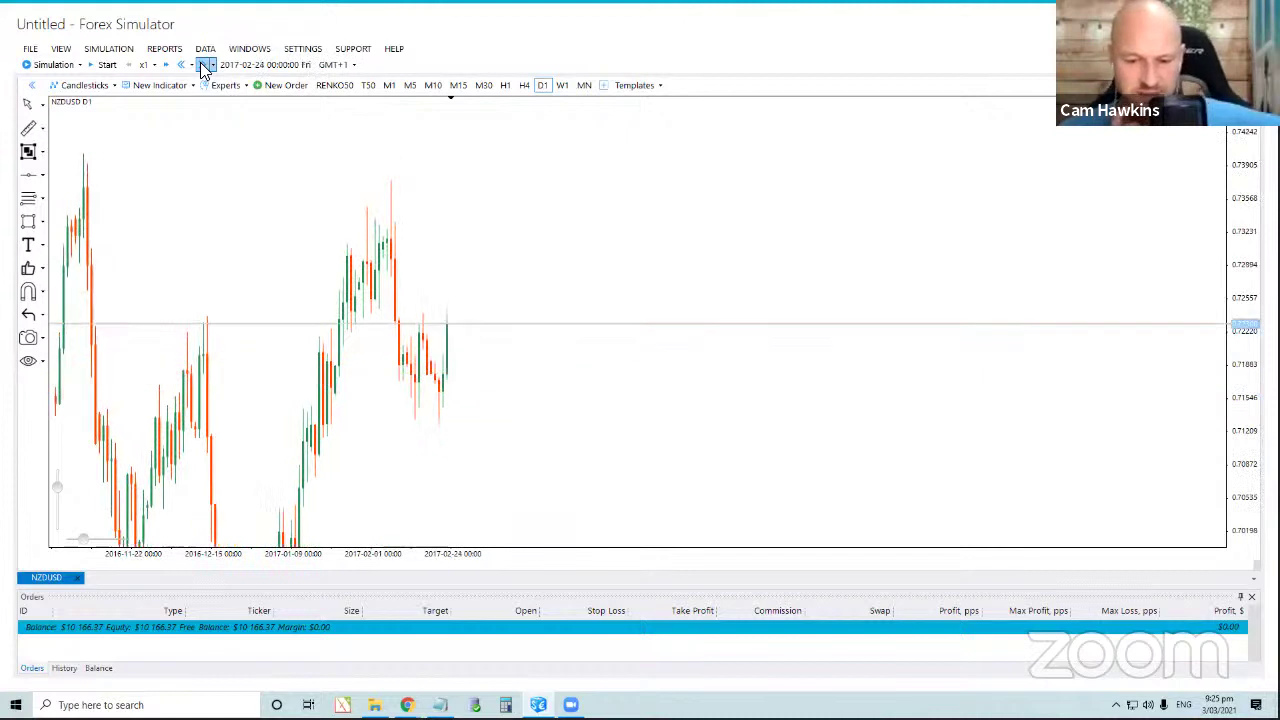
click(203, 65)
click(203, 66)
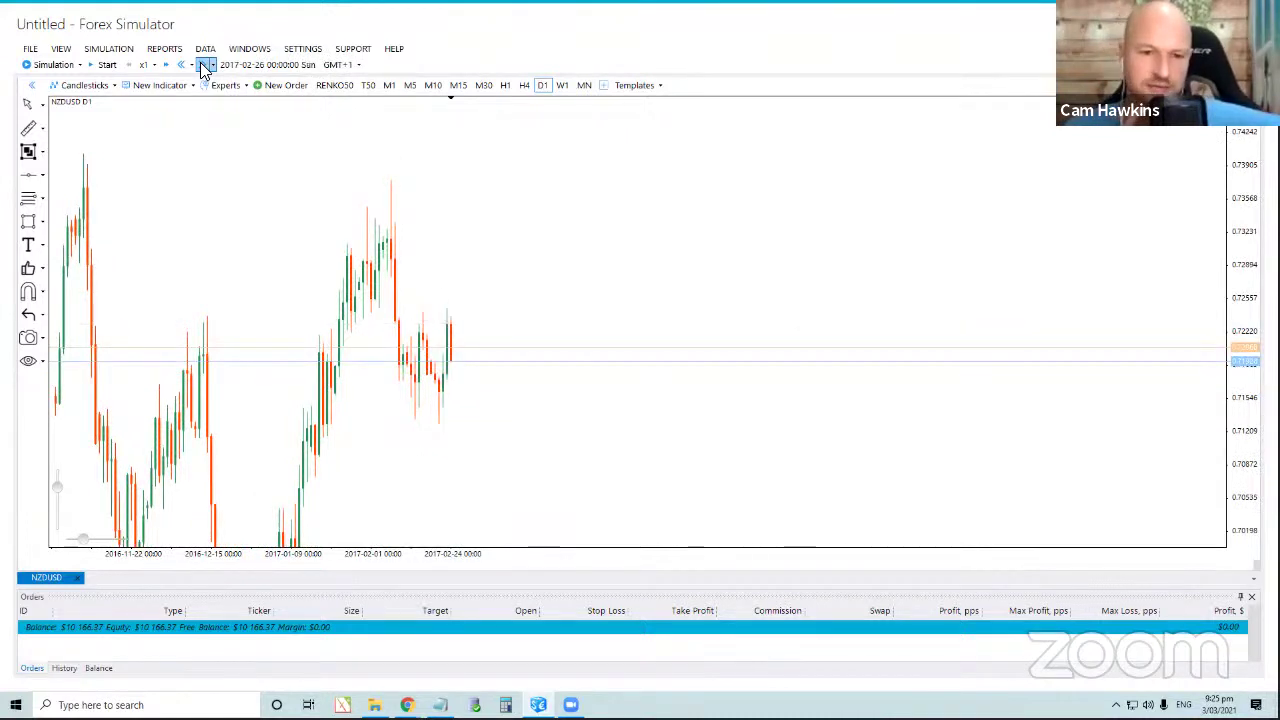
click(203, 65)
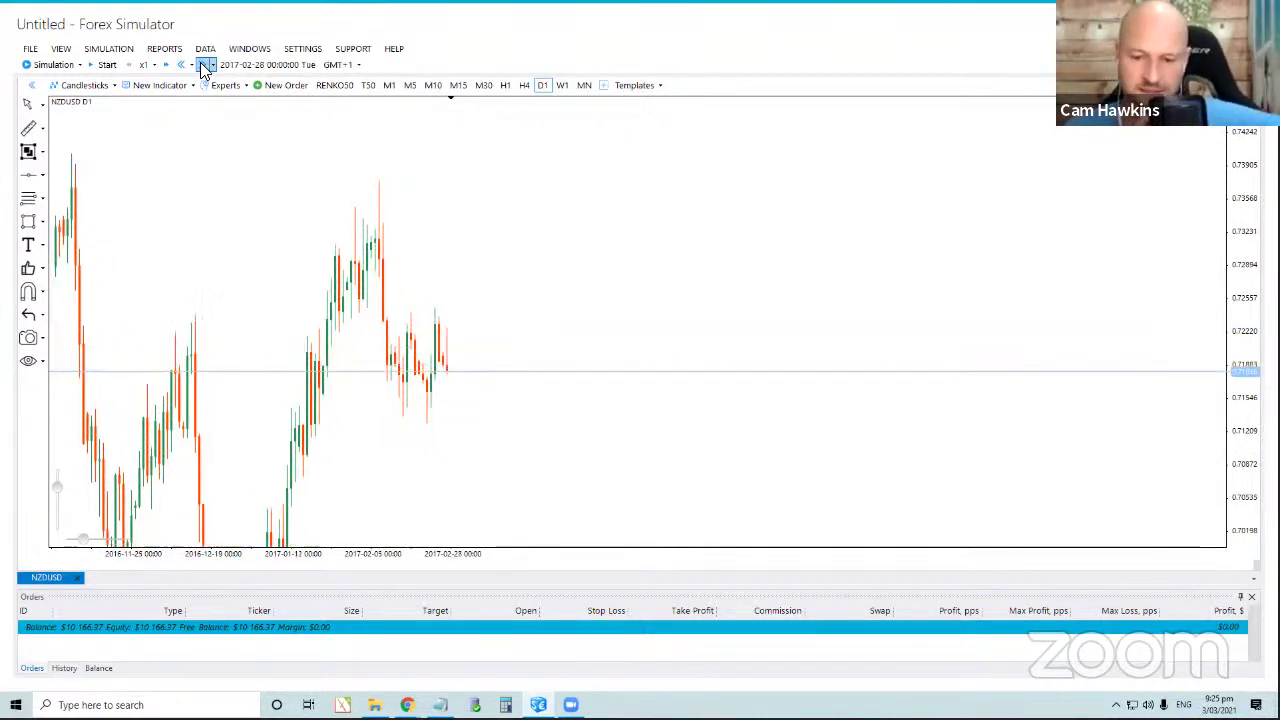
click(203, 65)
click(203, 65)
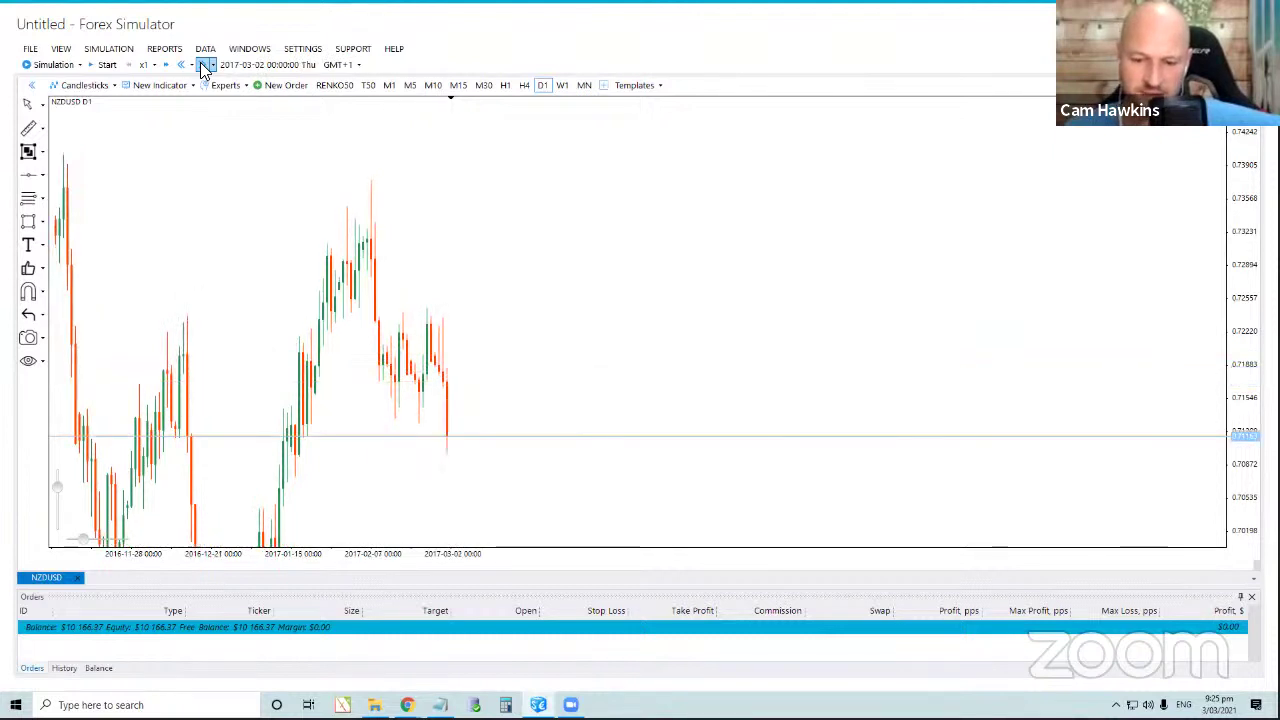
click(203, 65)
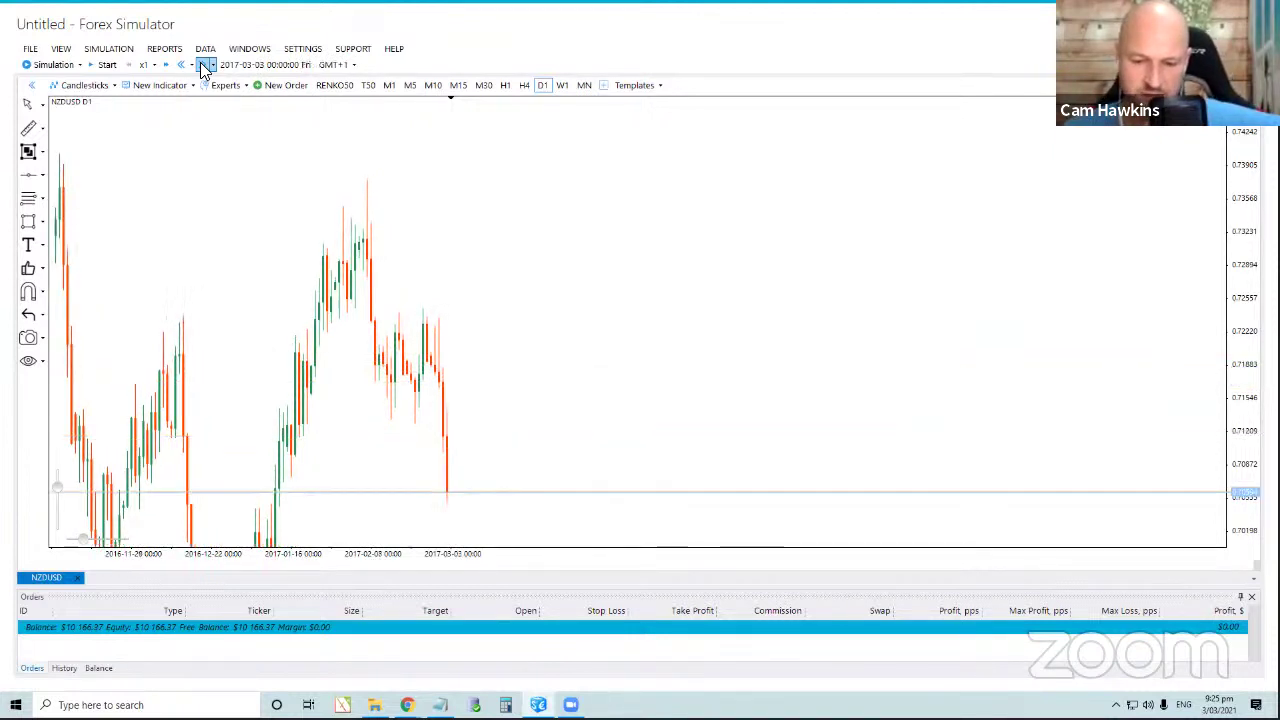
click(203, 65)
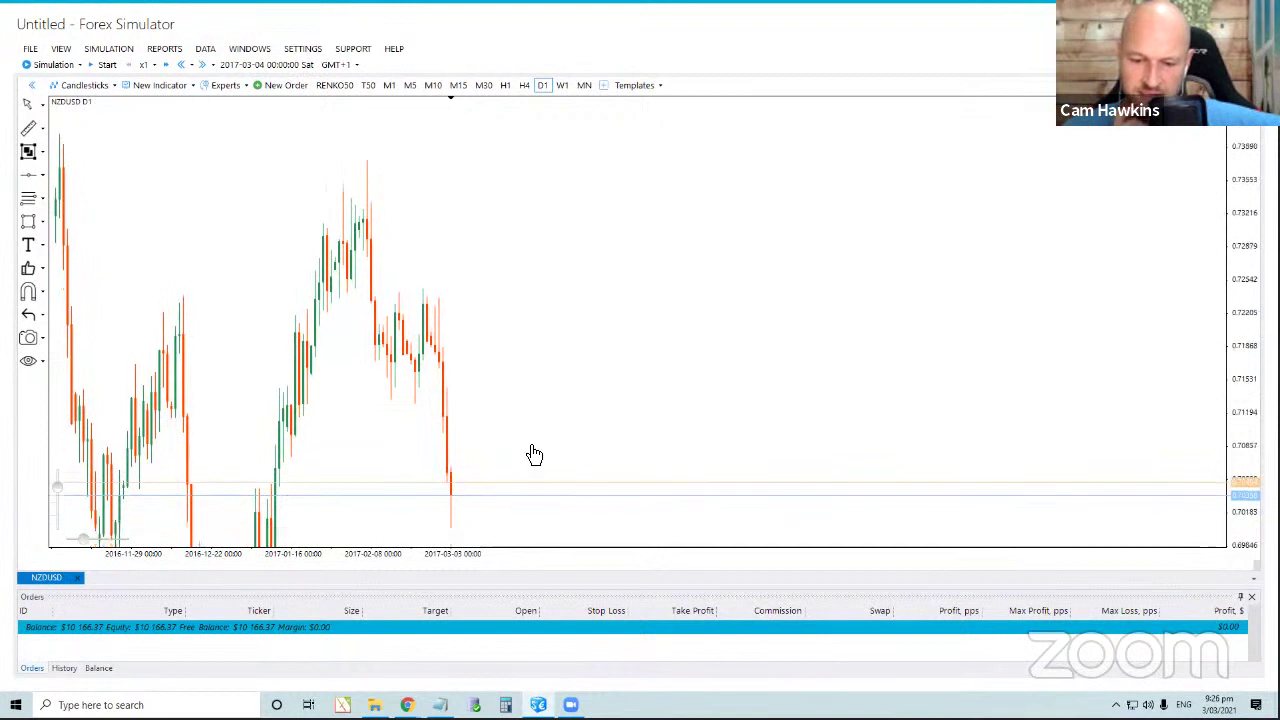
Bring the December 2016 low into view on the daily chart and step forward from 4 March to 10 March 2017.
drag(534, 455, 375, 240)
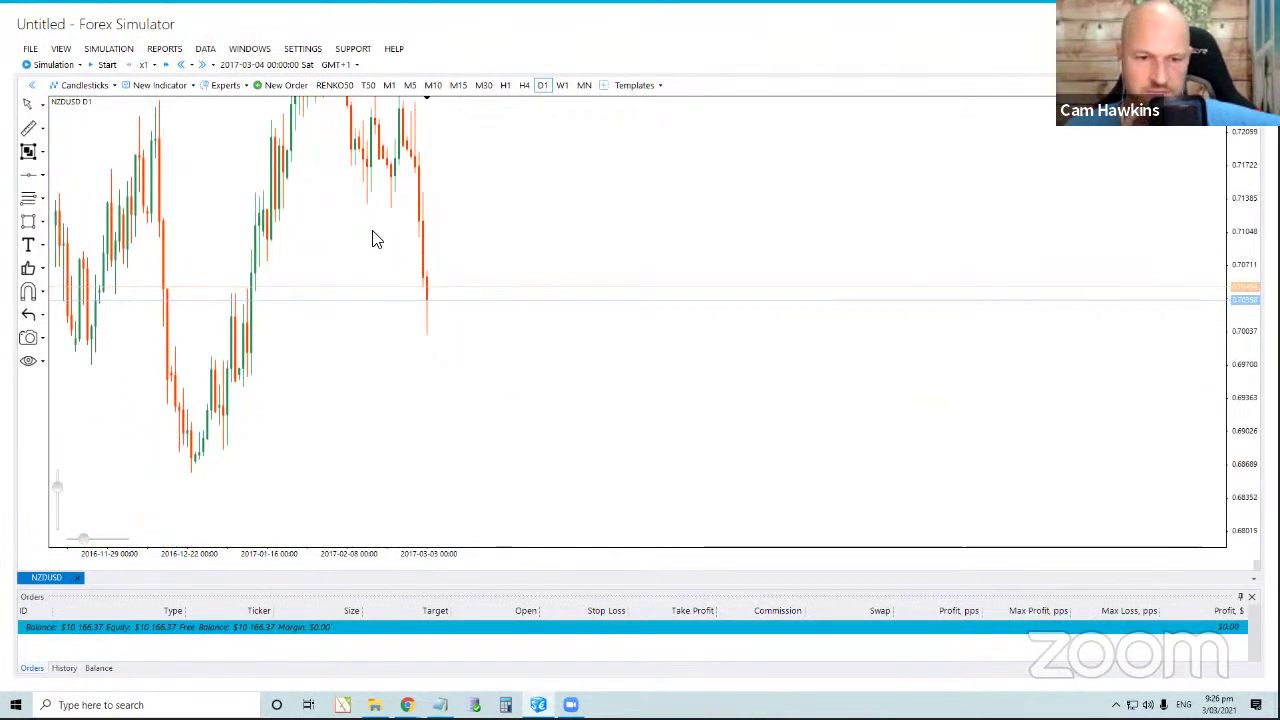
click(194, 65)
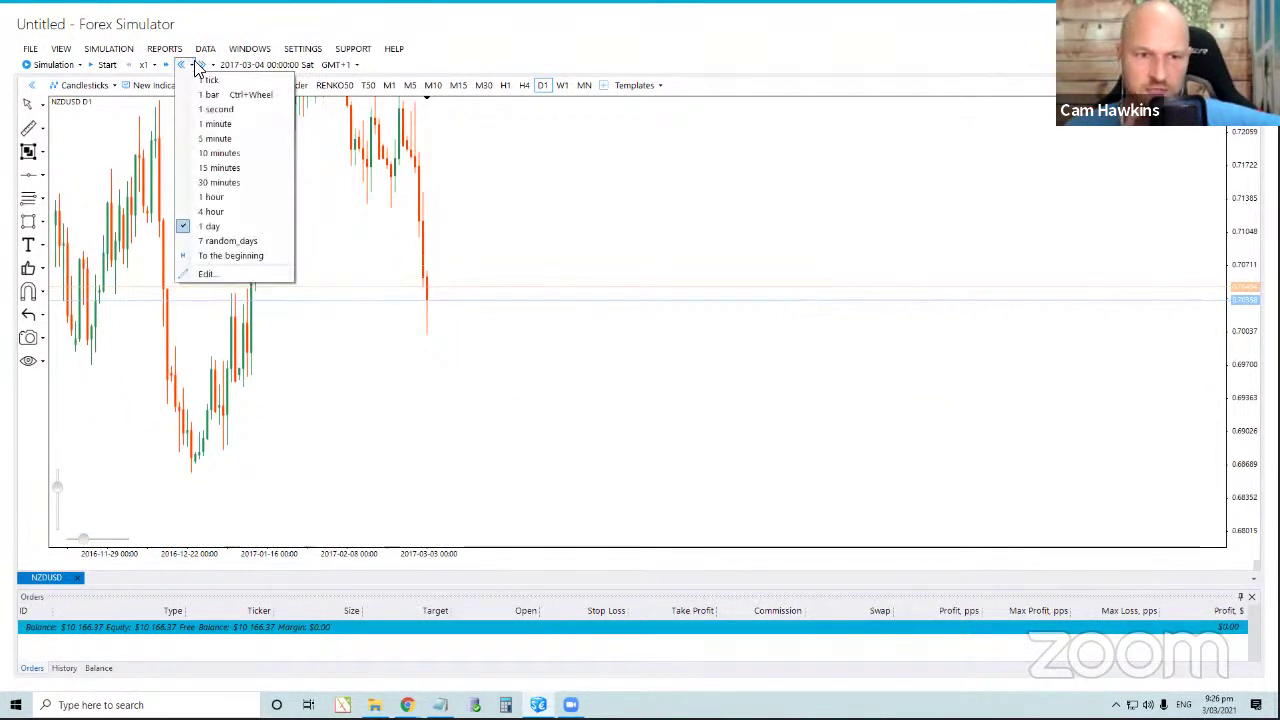
click(197, 66)
click(197, 66)
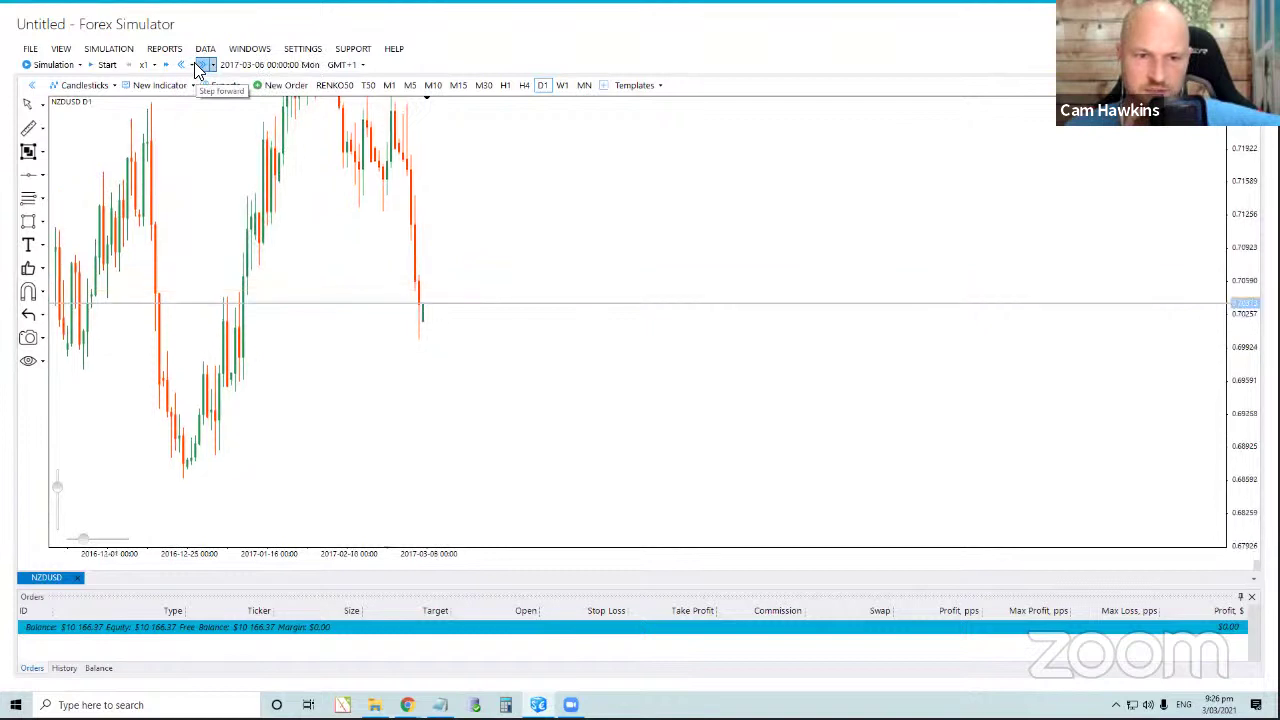
click(197, 65)
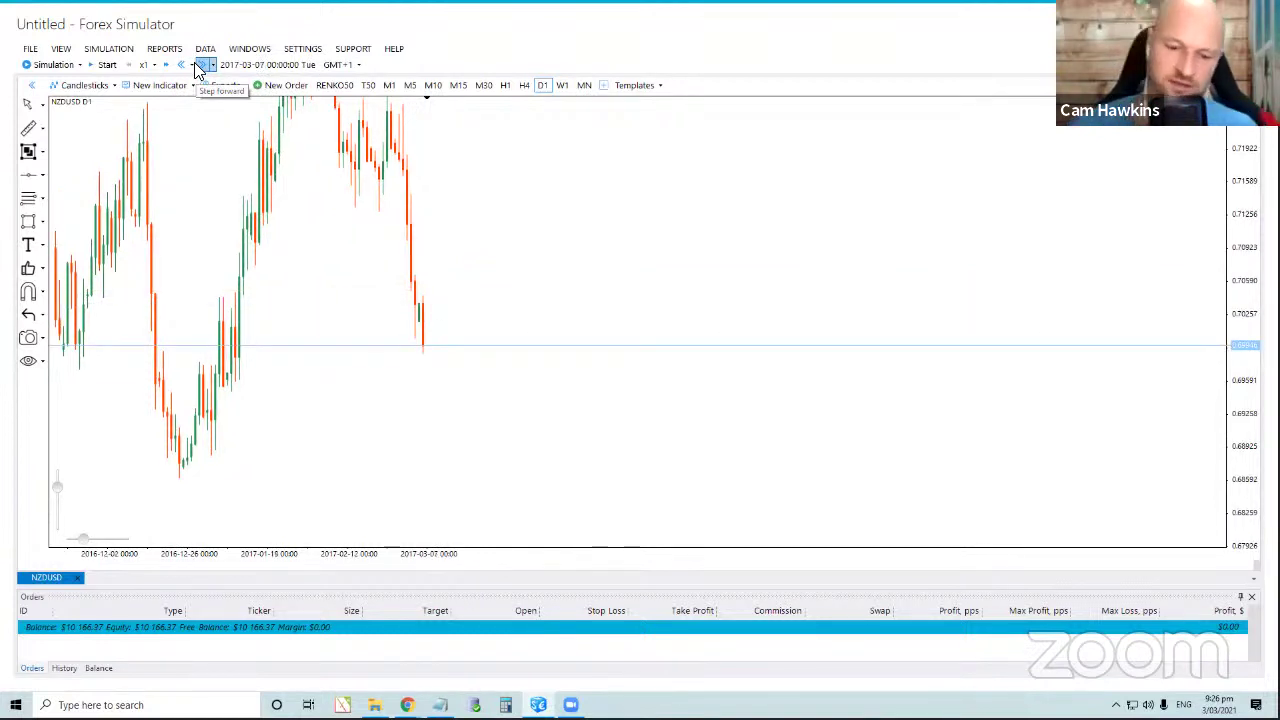
click(197, 65)
click(197, 65)
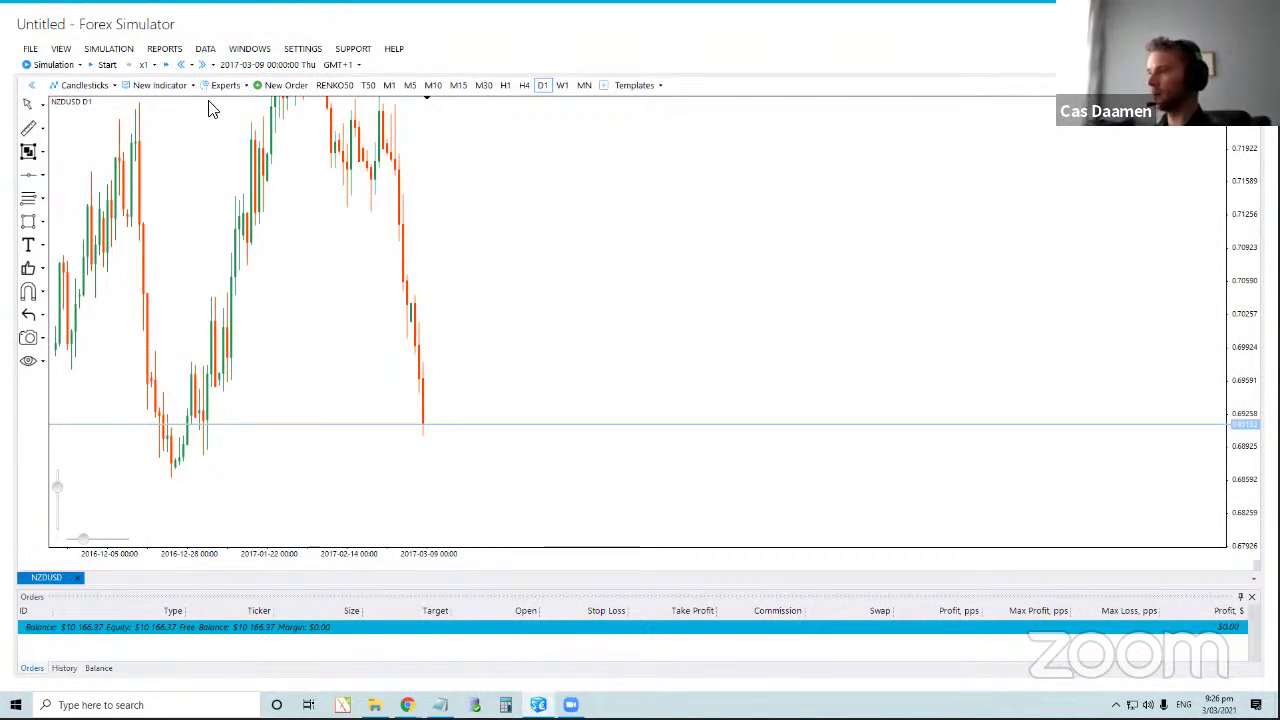
click(202, 66)
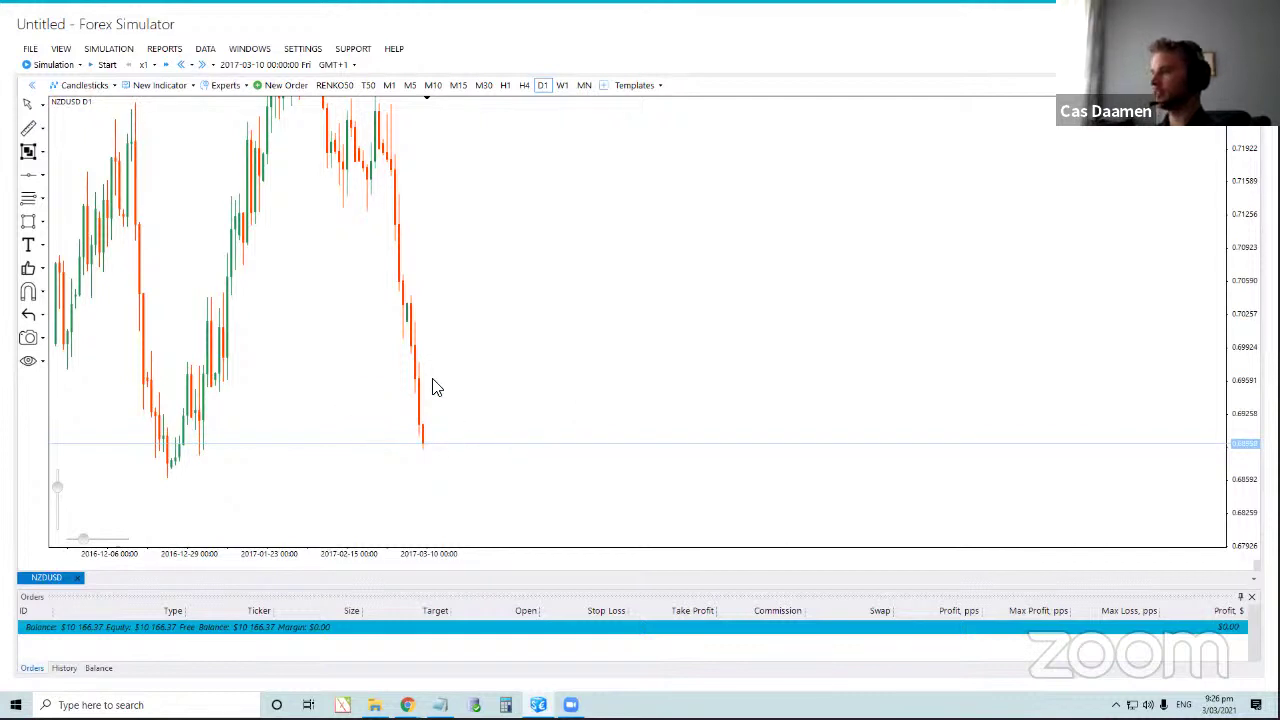
Step the simulation forward day by day from 10 March to 20 March 2017.
click(203, 66)
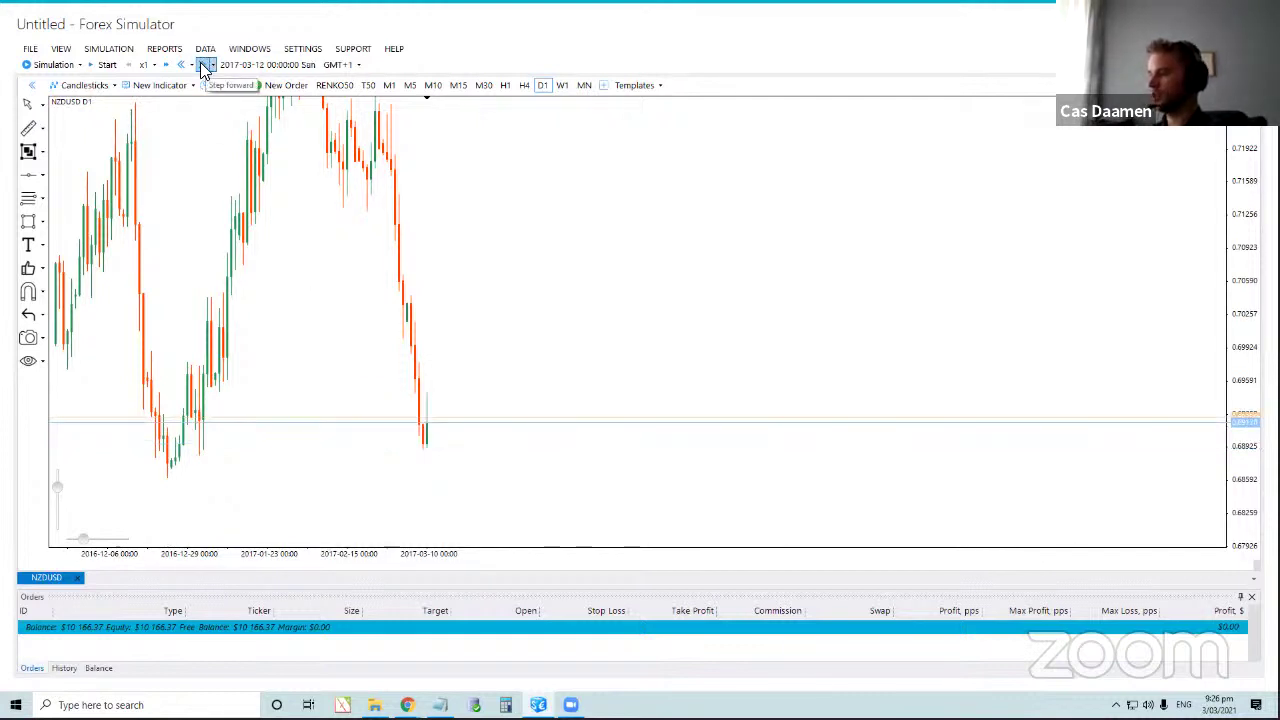
click(203, 66)
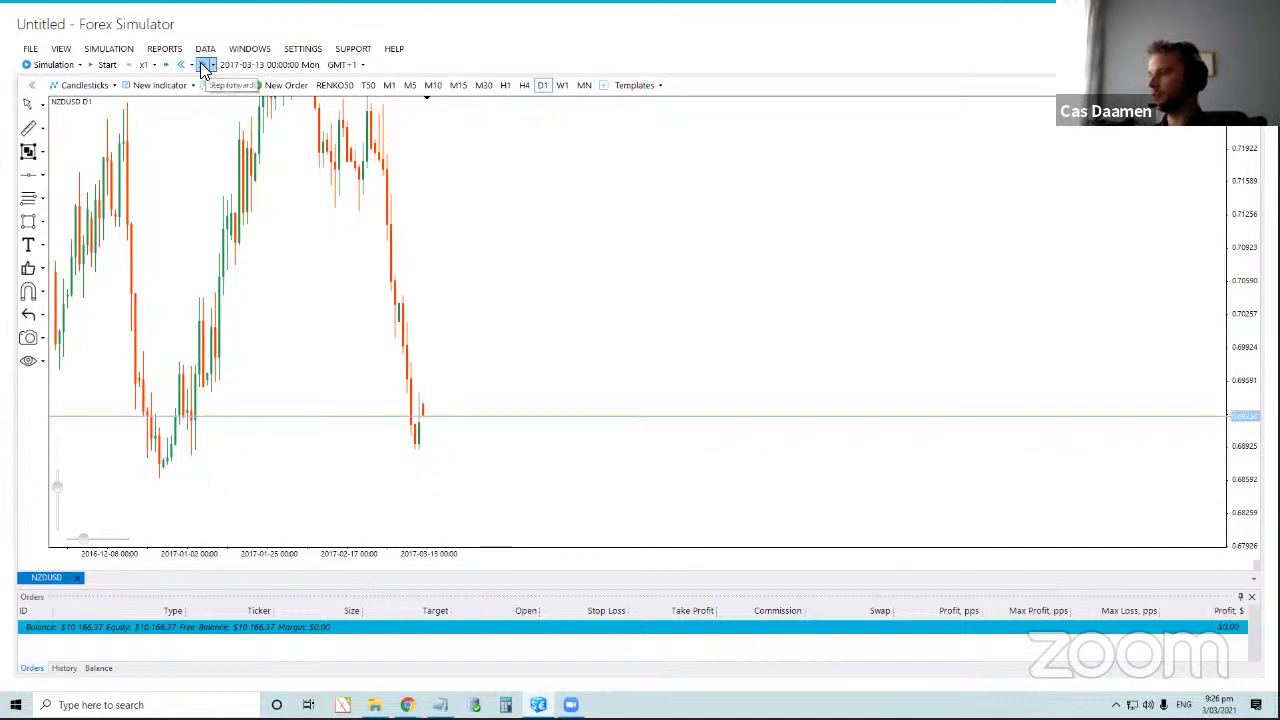
click(203, 66)
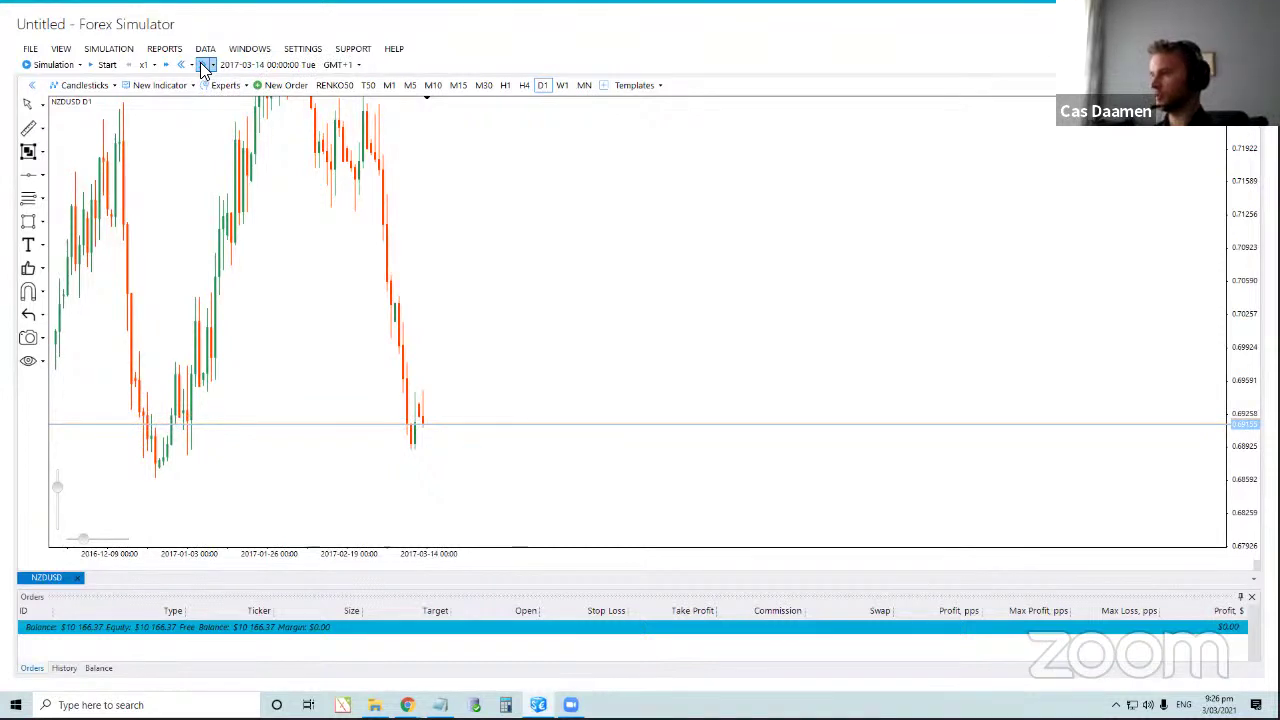
click(203, 66)
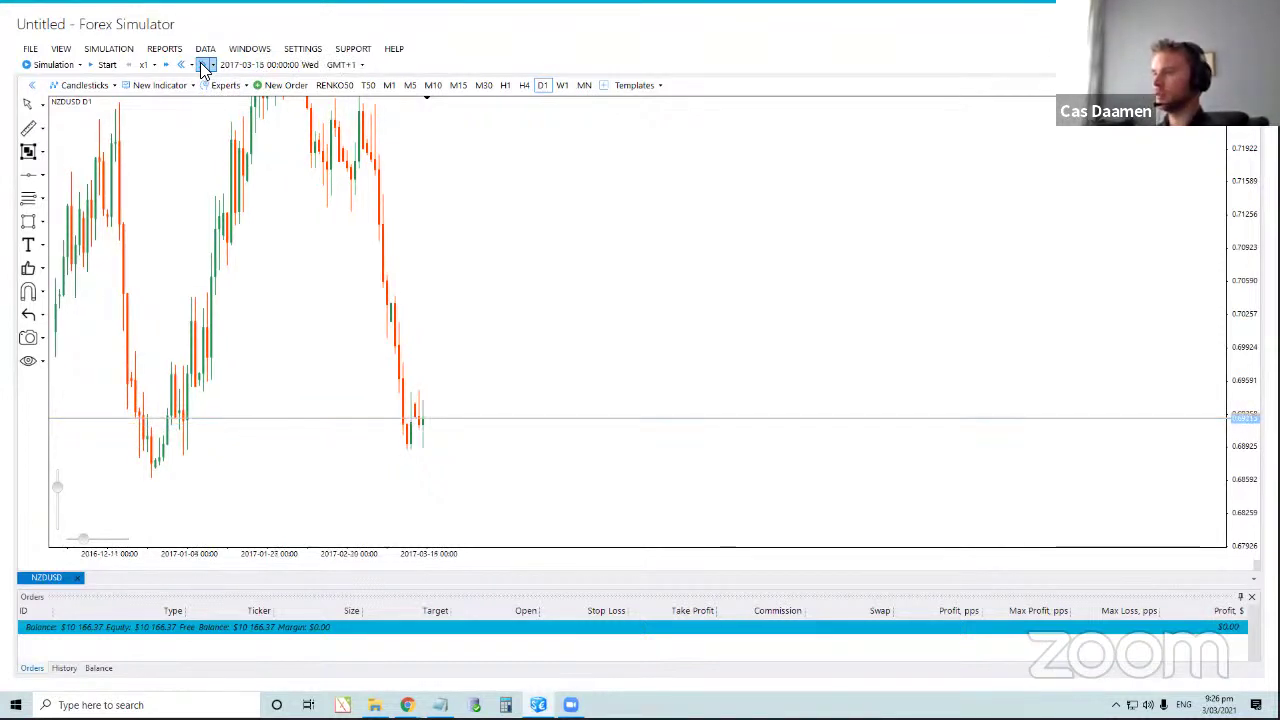
click(203, 66)
click(203, 66)
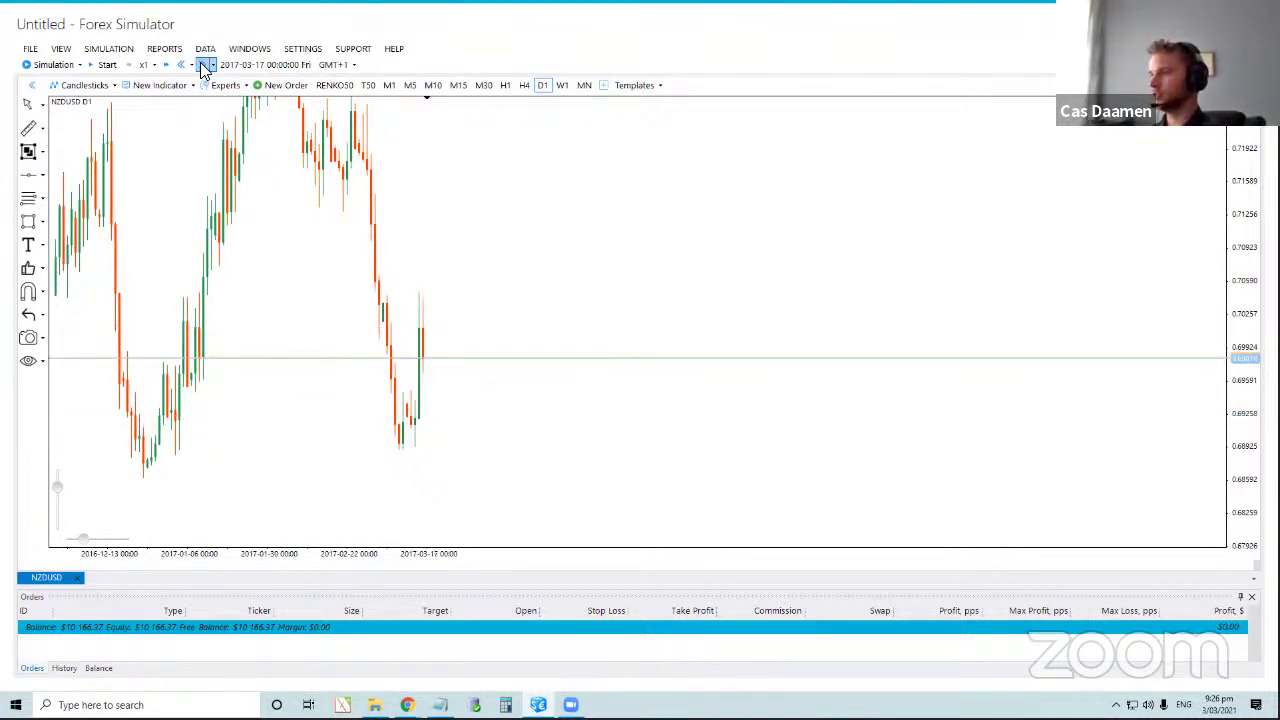
click(203, 66)
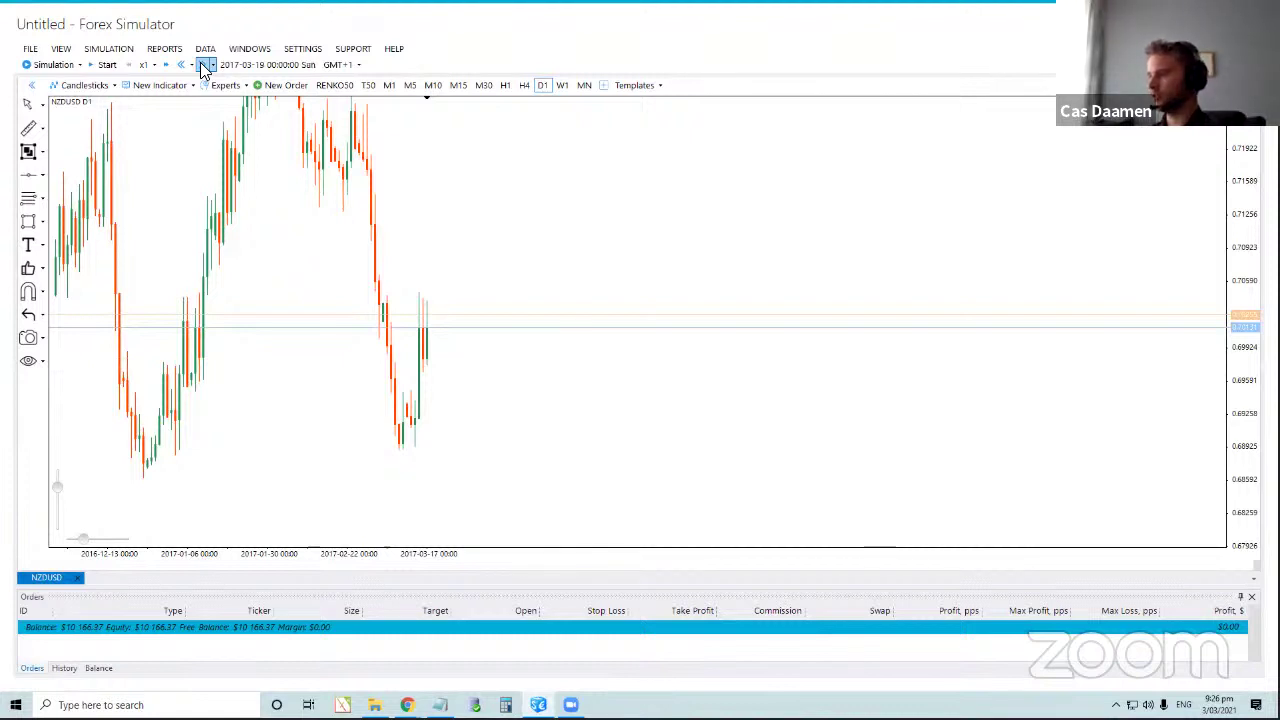
click(203, 66)
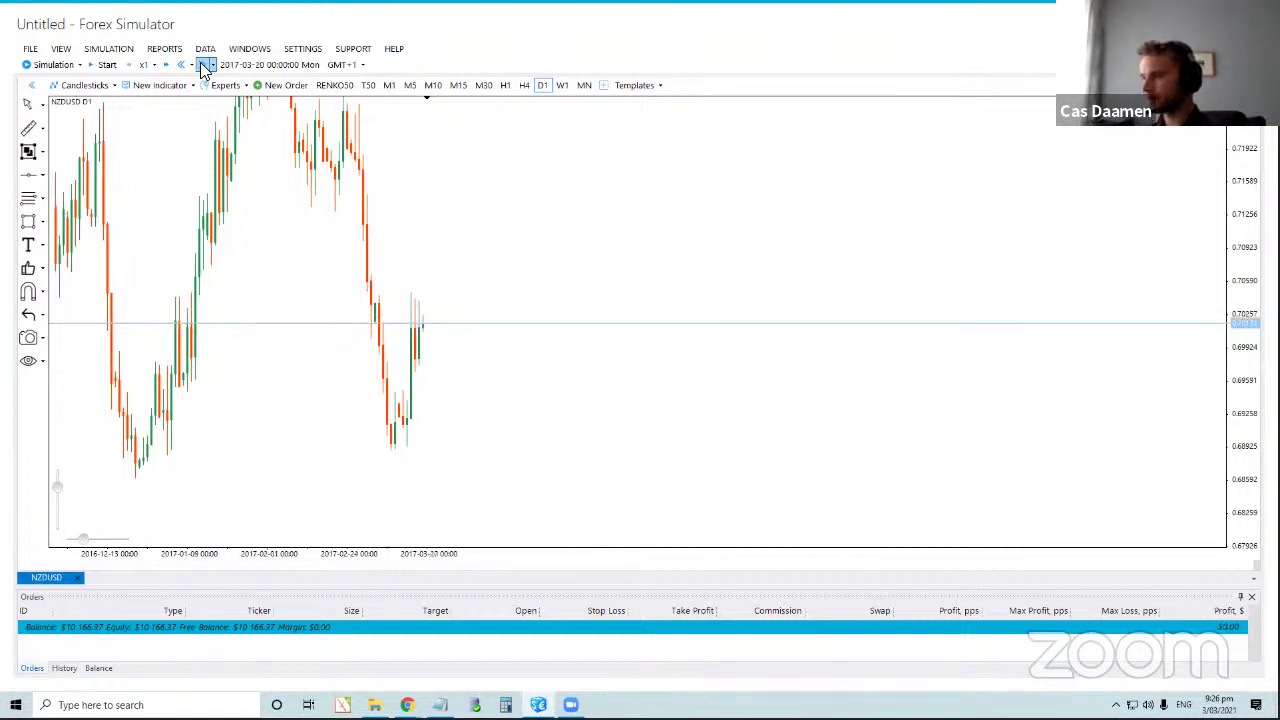
Advance the daily chart in 1-day steps from 20 March to 31 March 2017.
click(203, 66)
click(203, 66)
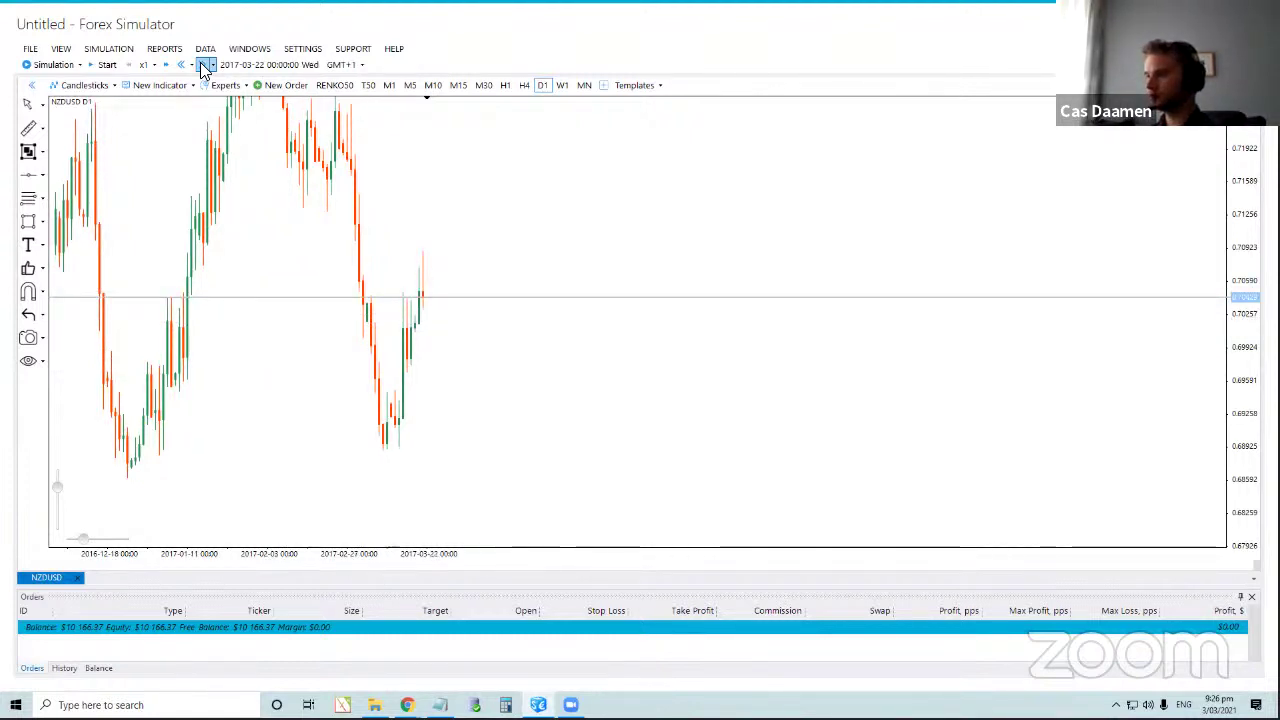
click(203, 66)
click(203, 66)
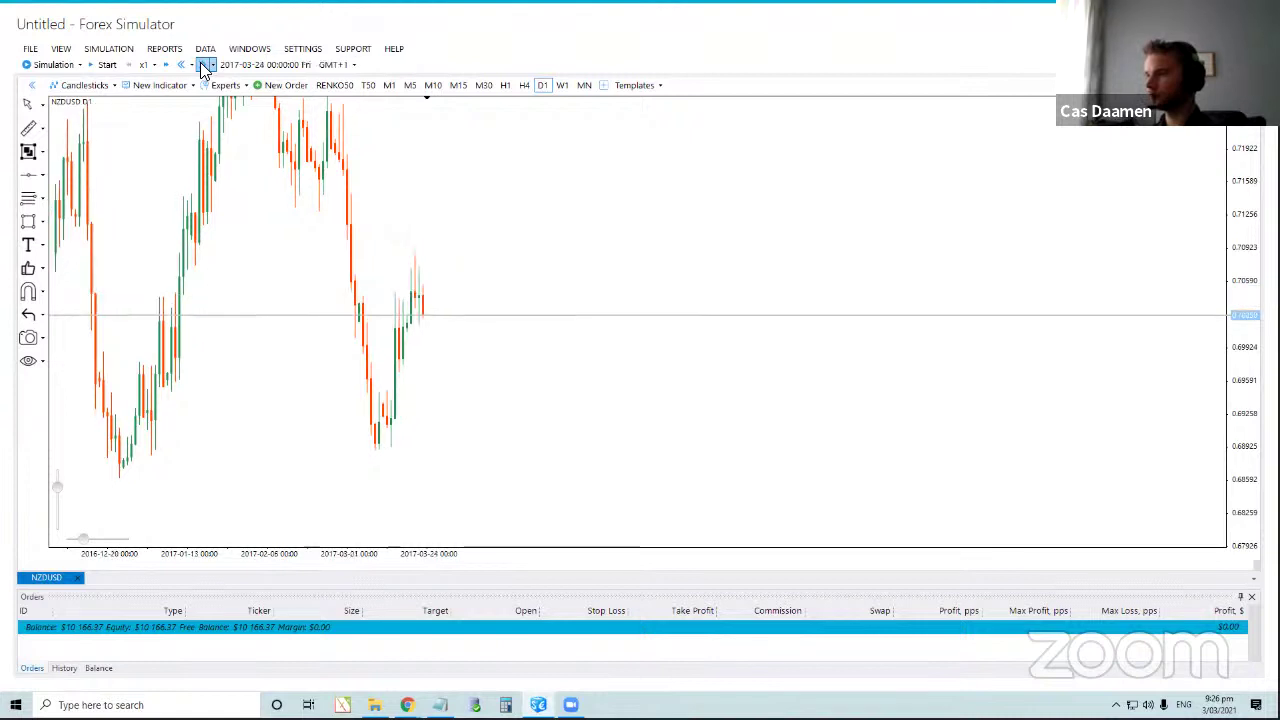
click(203, 66)
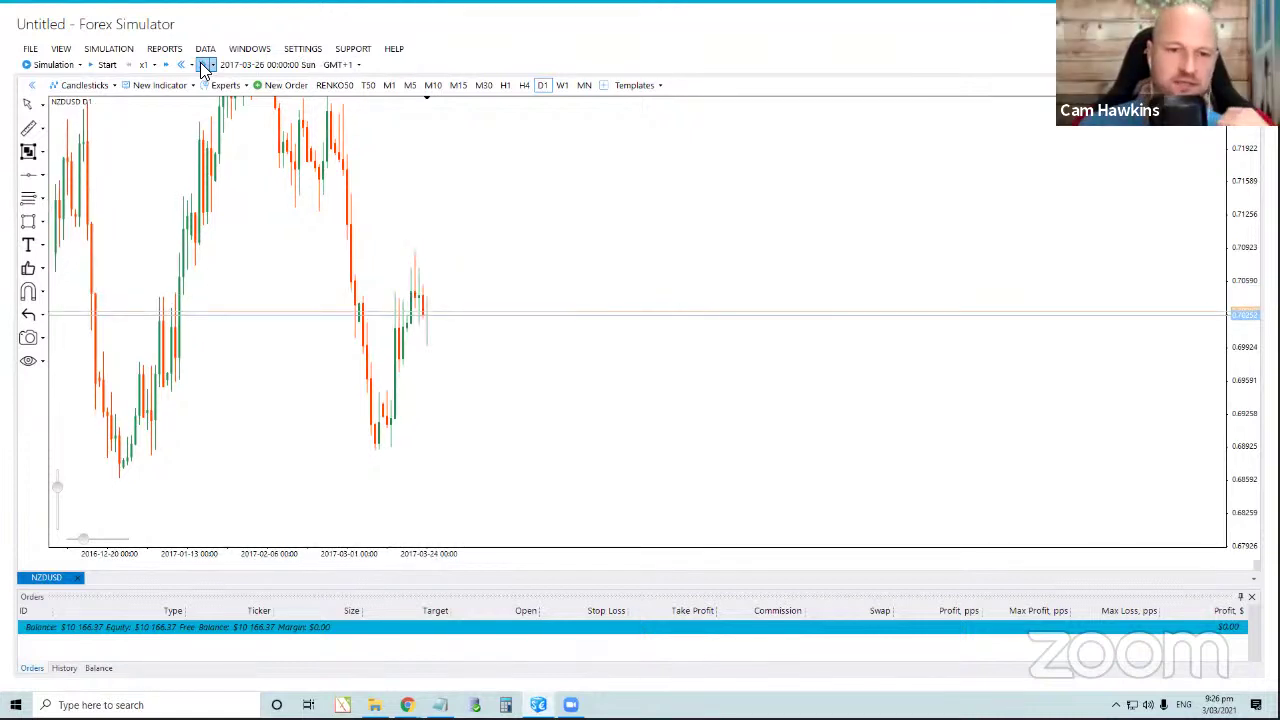
click(203, 66)
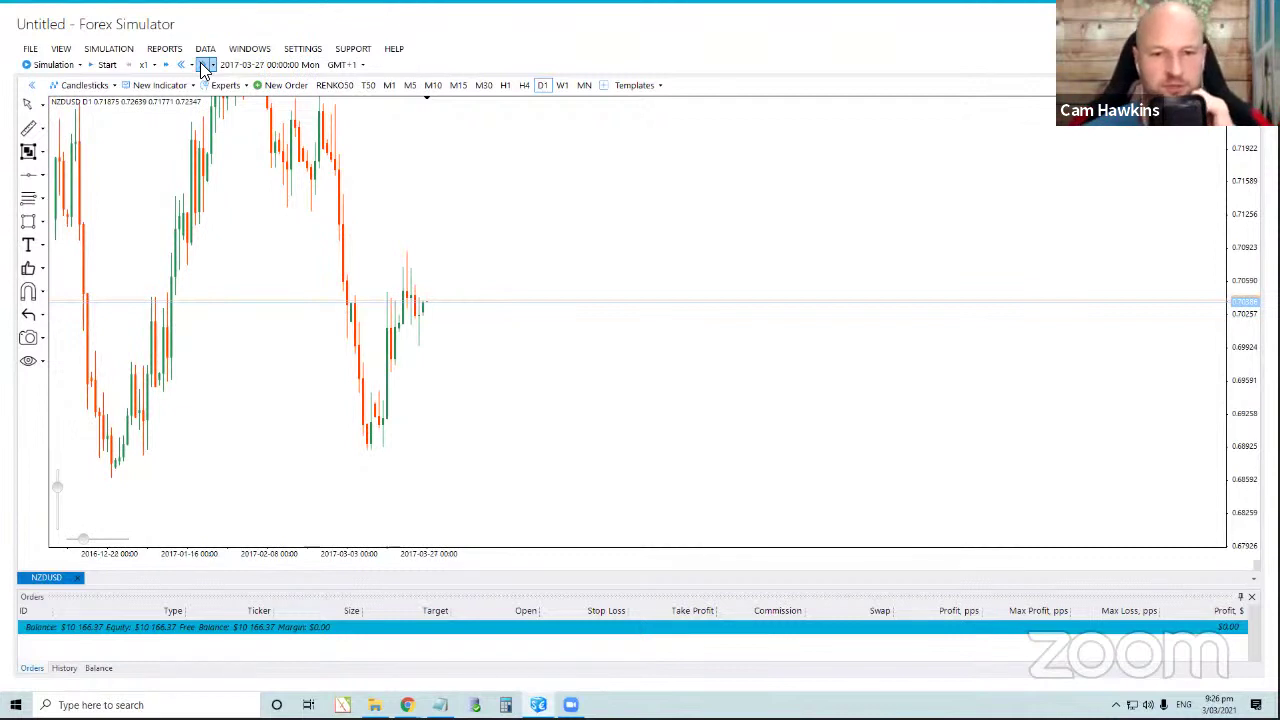
click(203, 66)
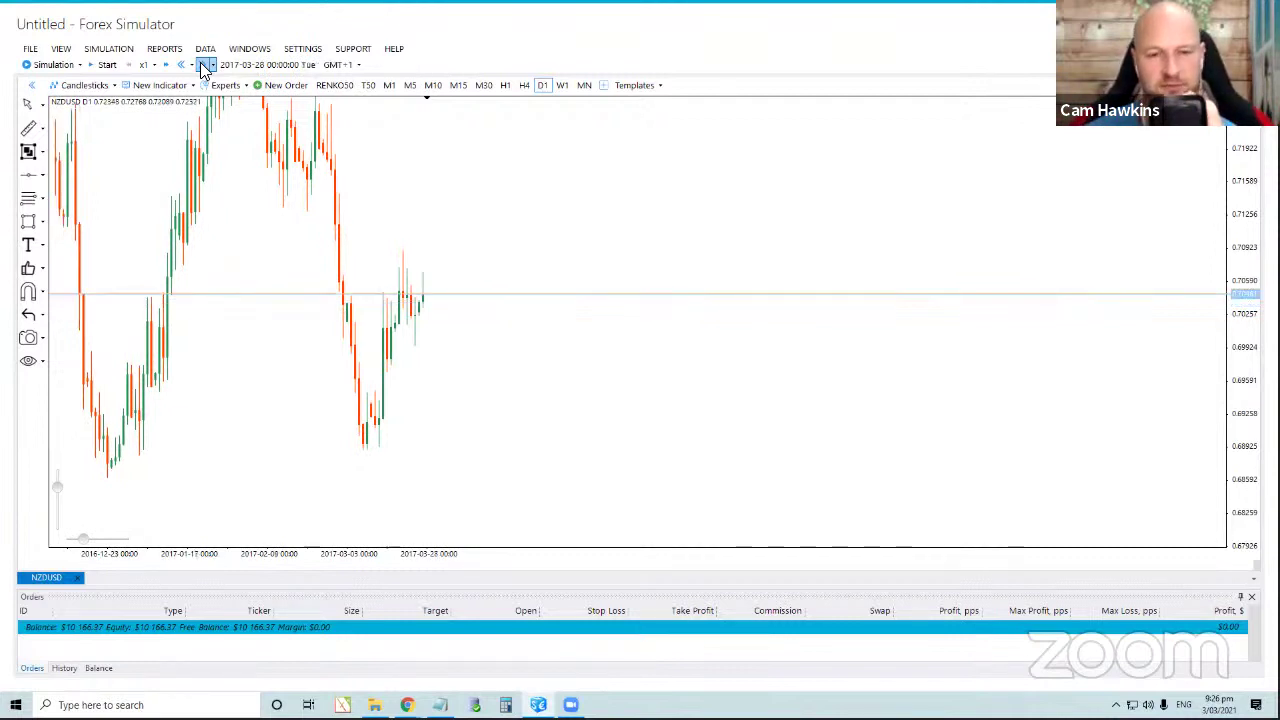
click(203, 66)
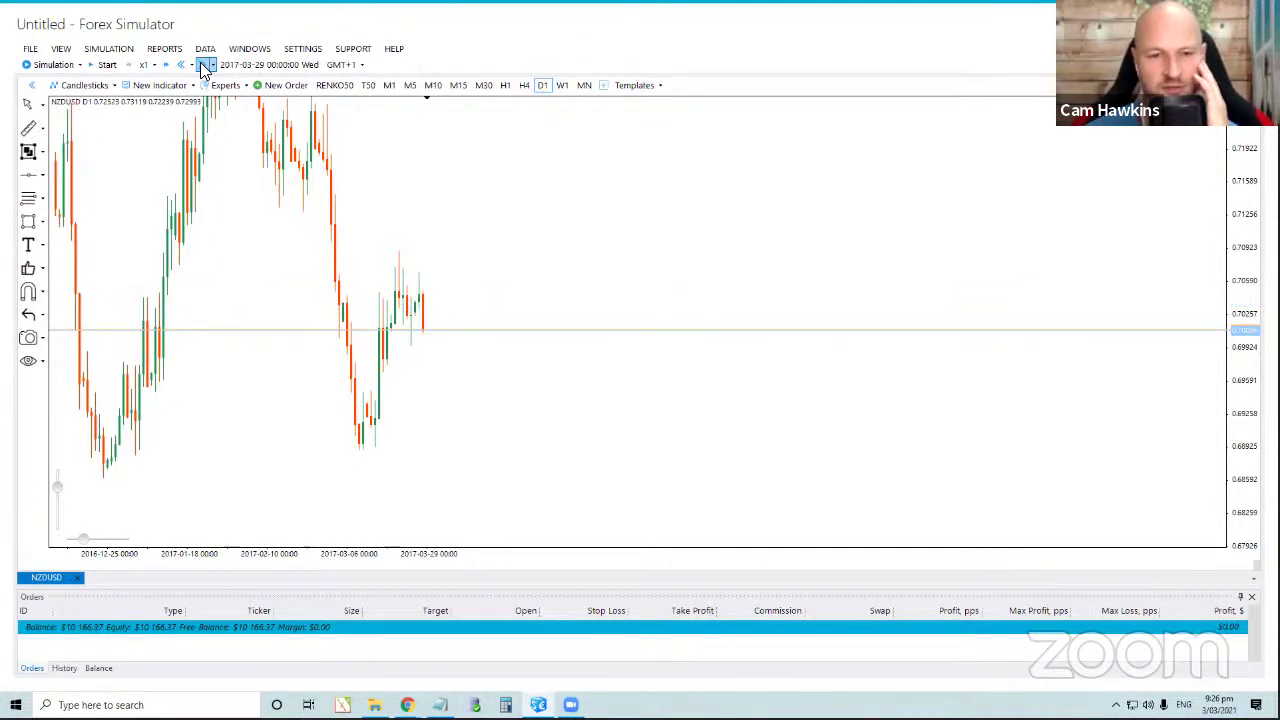
click(203, 66)
click(203, 66)
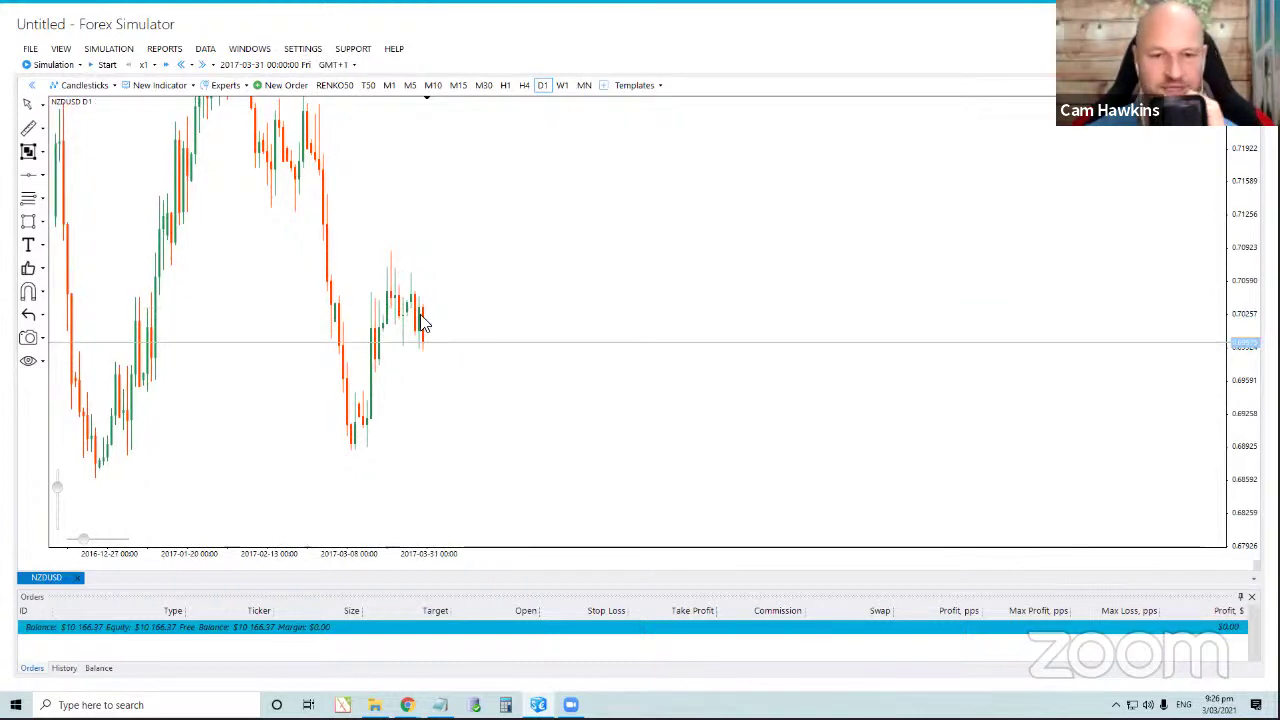
Step the simulation forward day by day from 31 March to 4 April 2017 and enlarge the daily candles.
drag(422, 323, 426, 315)
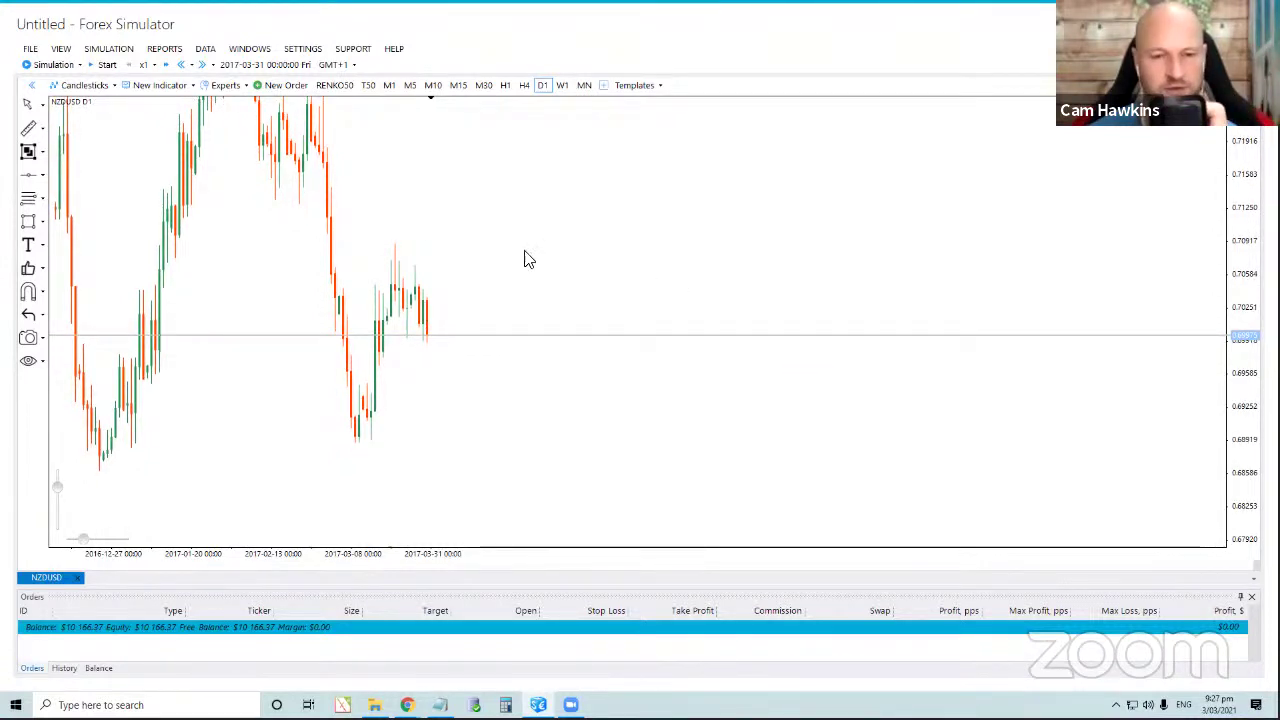
click(204, 65)
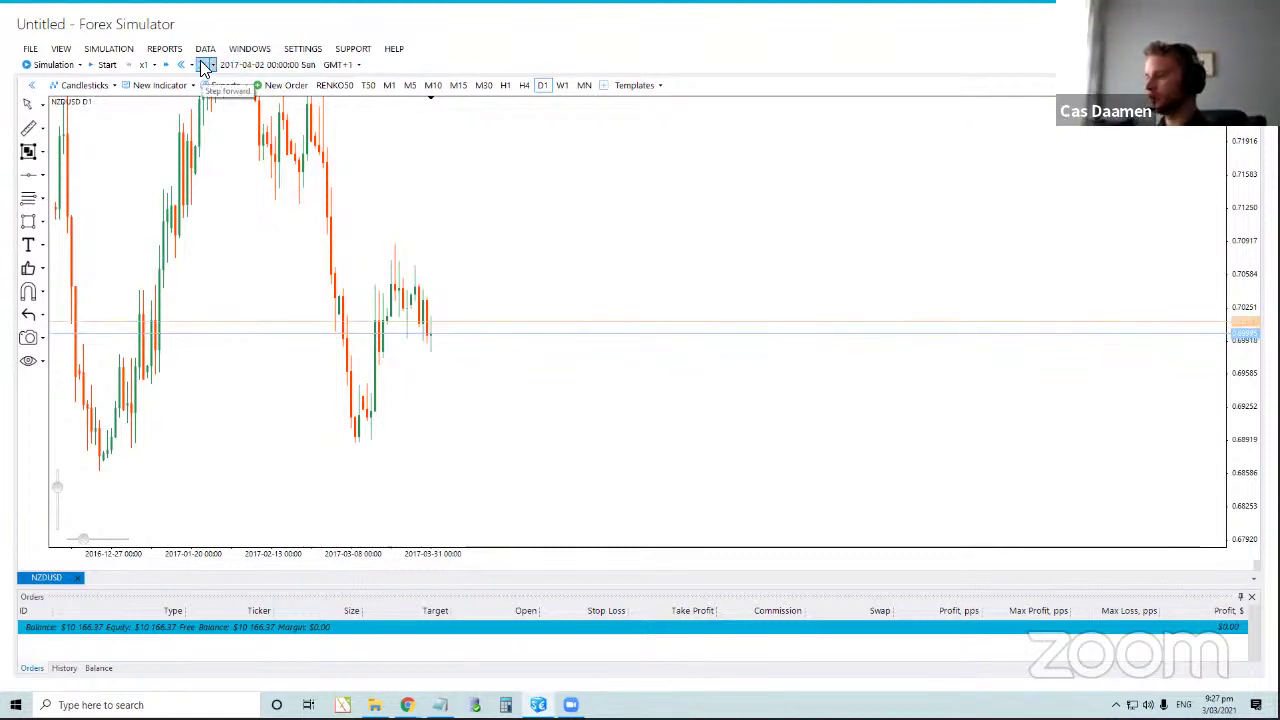
click(204, 65)
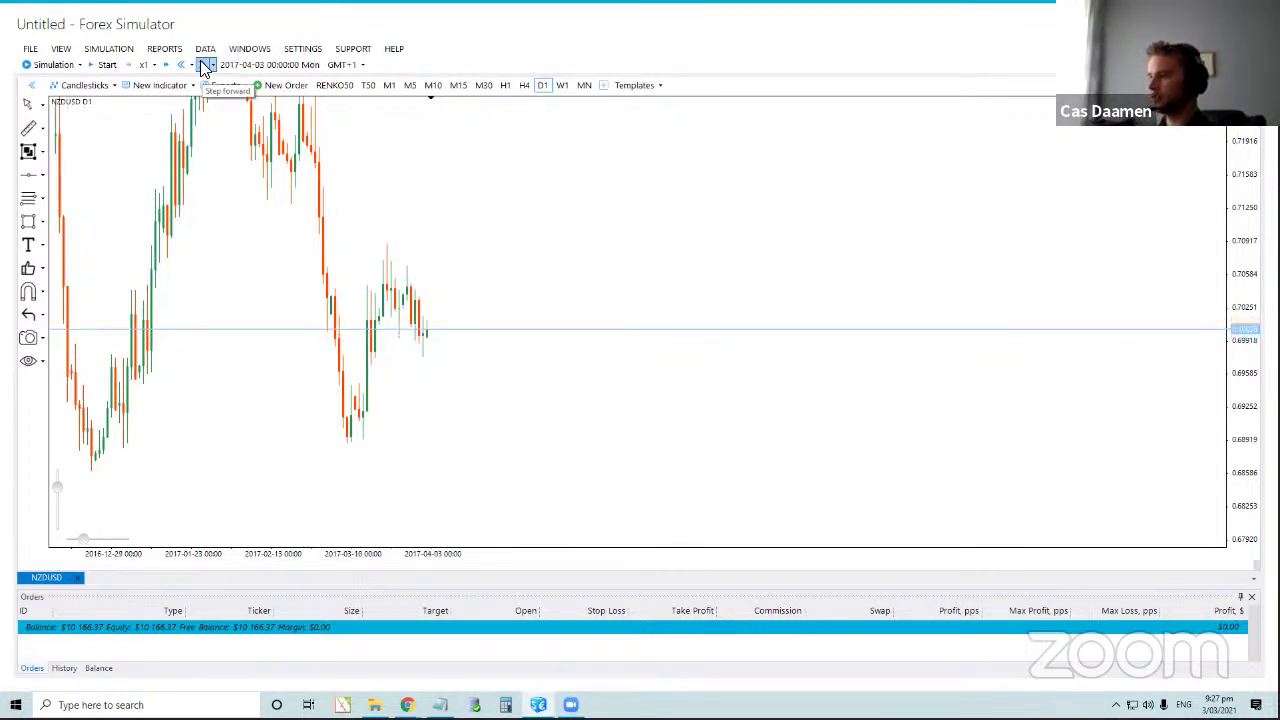
click(204, 65)
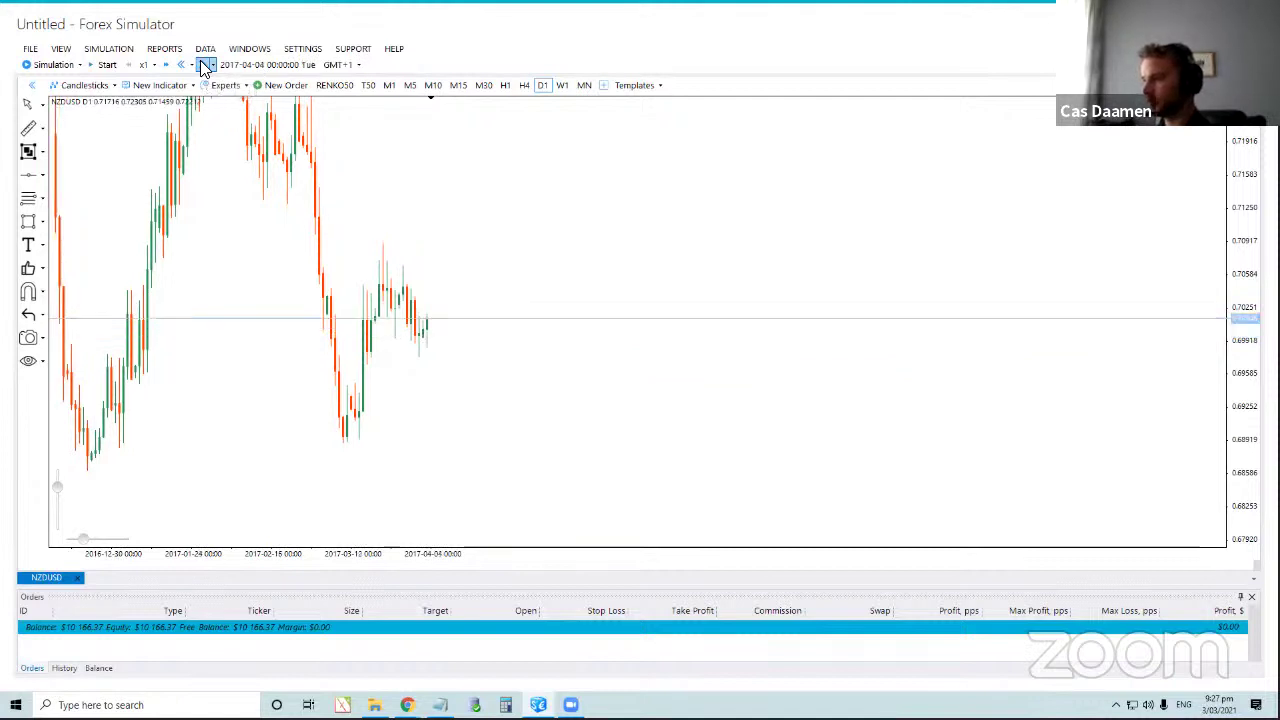
drag(343, 229, 382, 221)
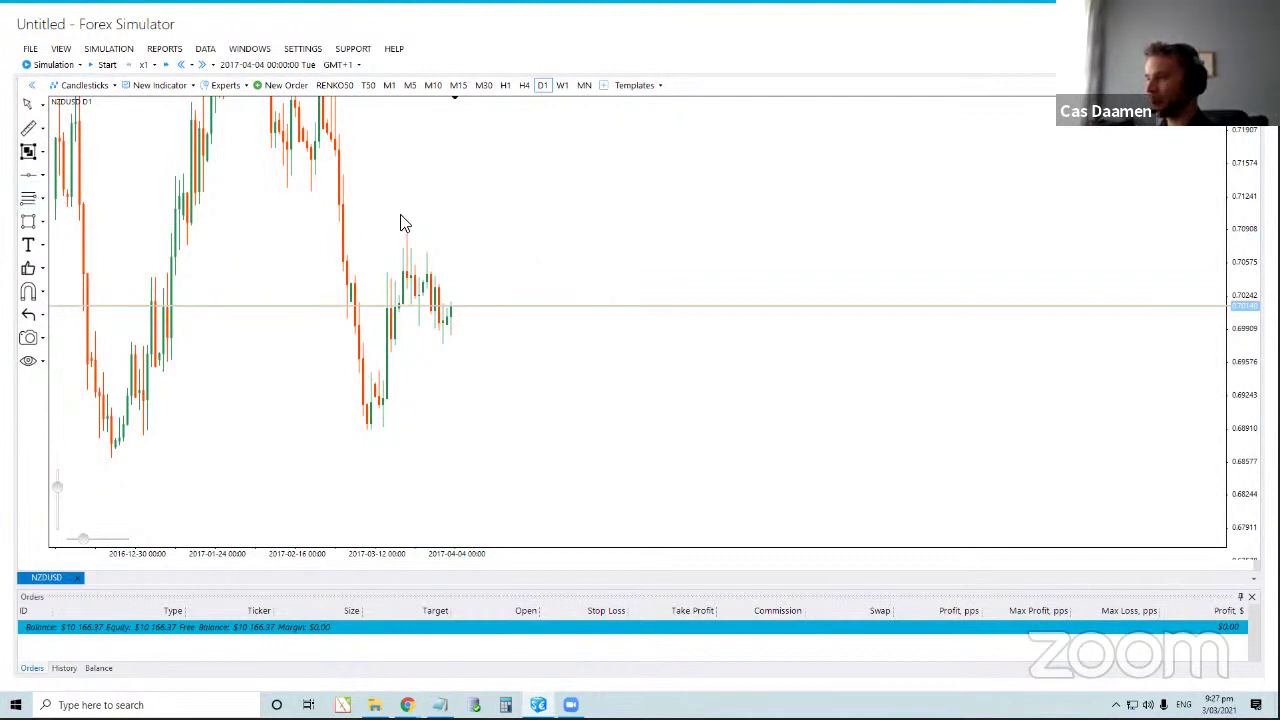
drag(85, 543, 88, 540)
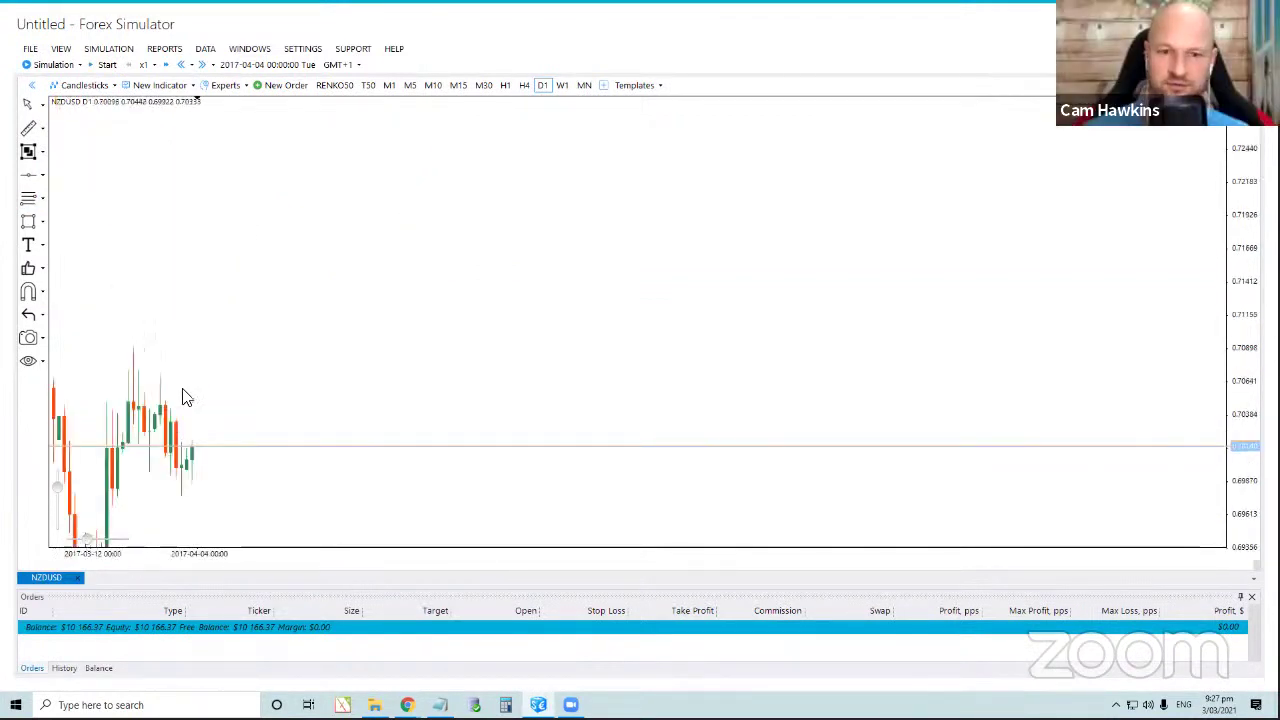
Draw a horizontal level at about 0.7034 on the daily chart, just above the latest candle.
scroll(314, 287, down, 2)
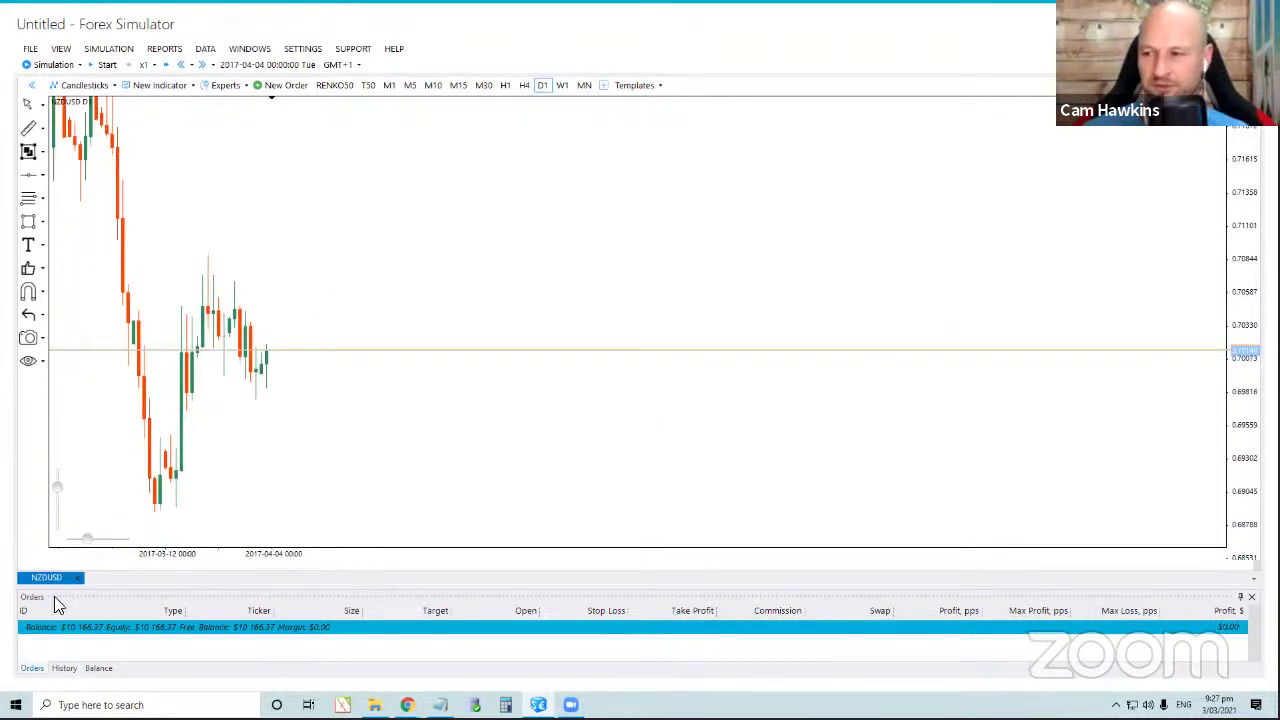
drag(88, 541, 92, 541)
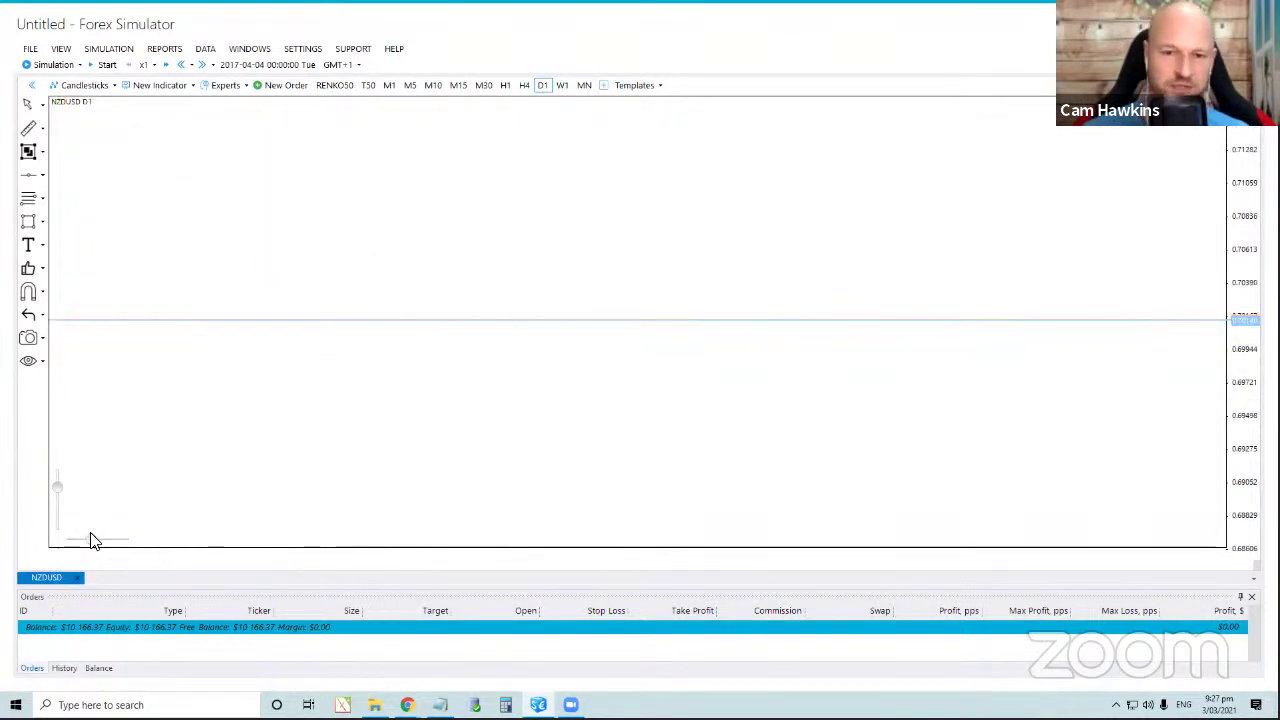
drag(186, 402, 480, 389)
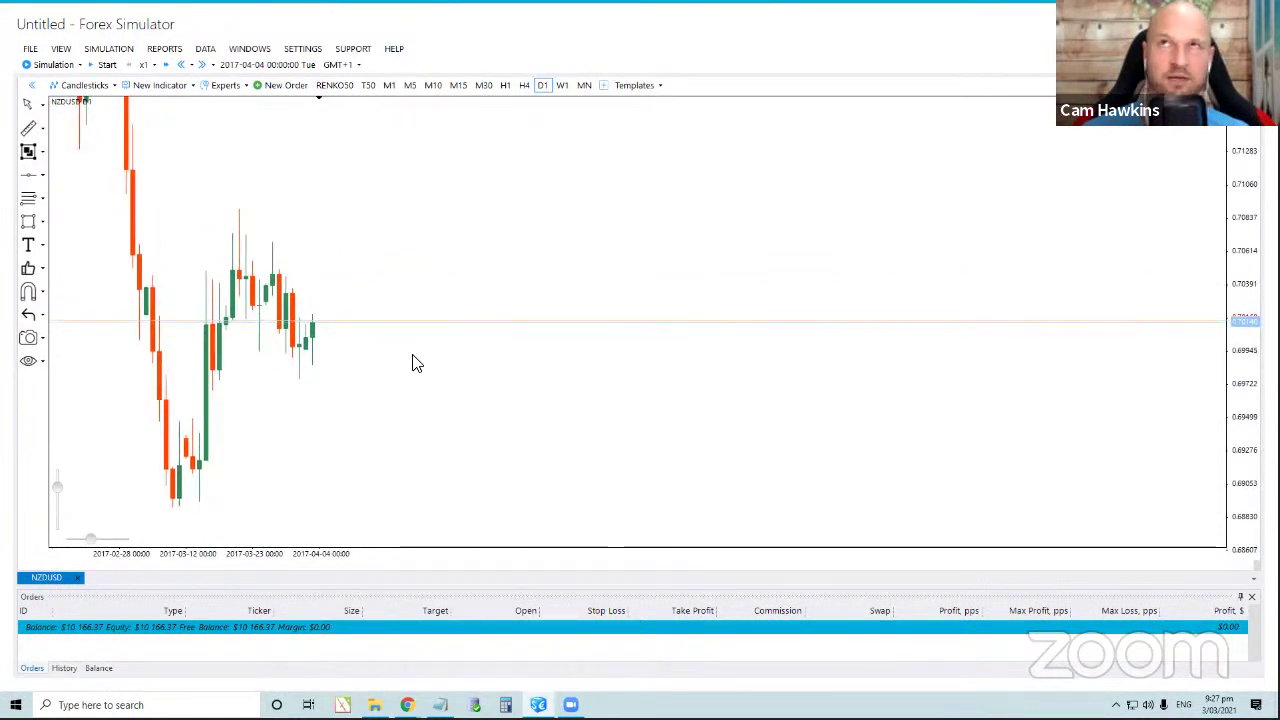
click(28, 177)
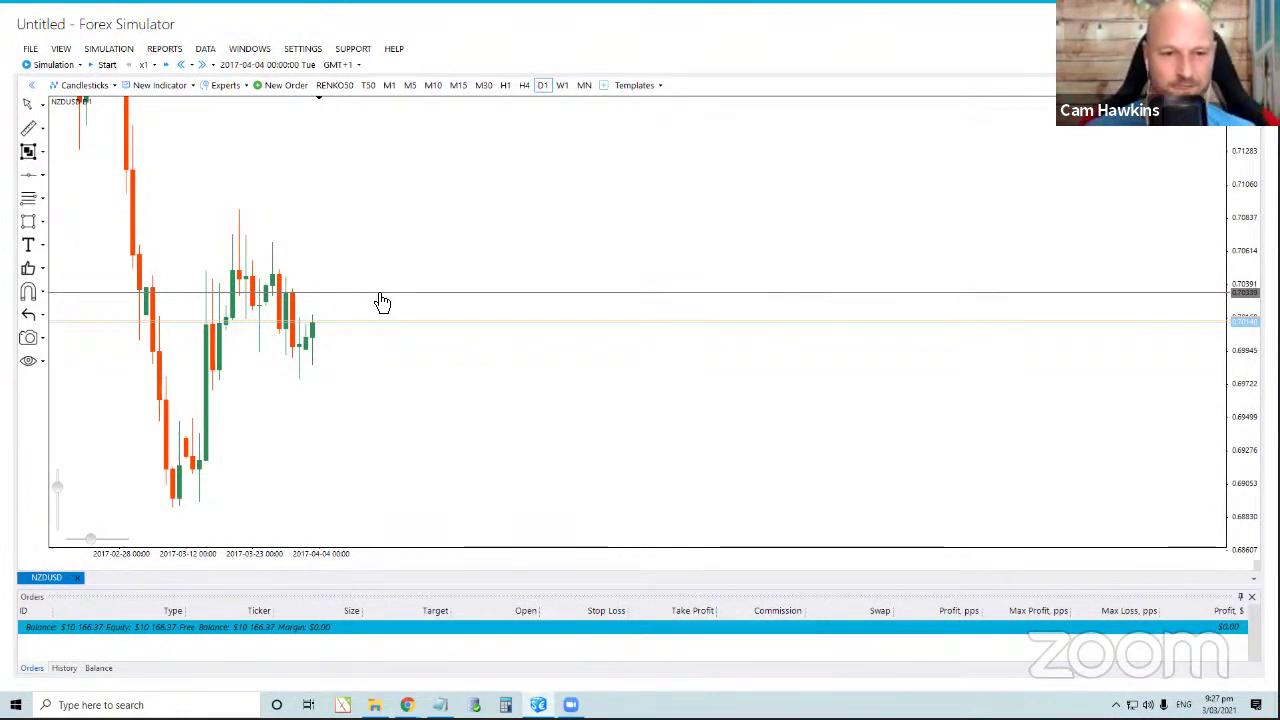
click(381, 296)
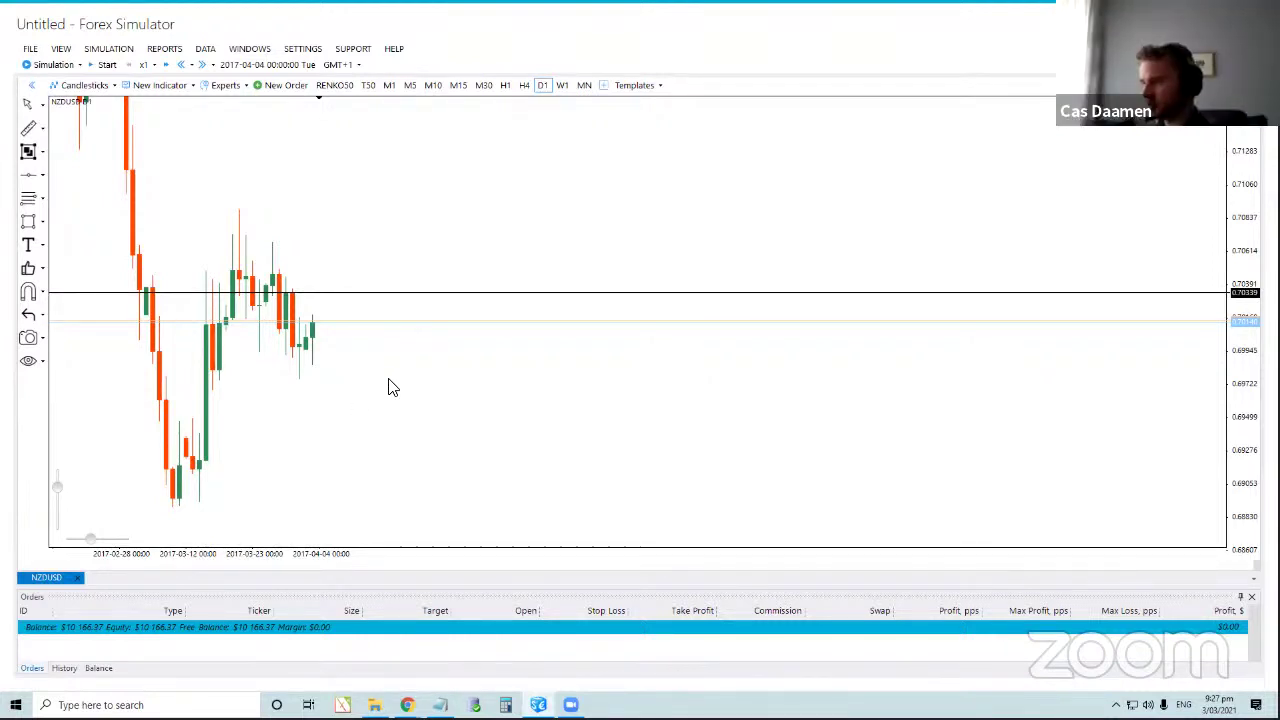
Switch NZDUSD to the one-hour timeframe and enlarge the candles from 30 March to 4 April 2017.
click(506, 86)
scroll(537, 317, up, 5)
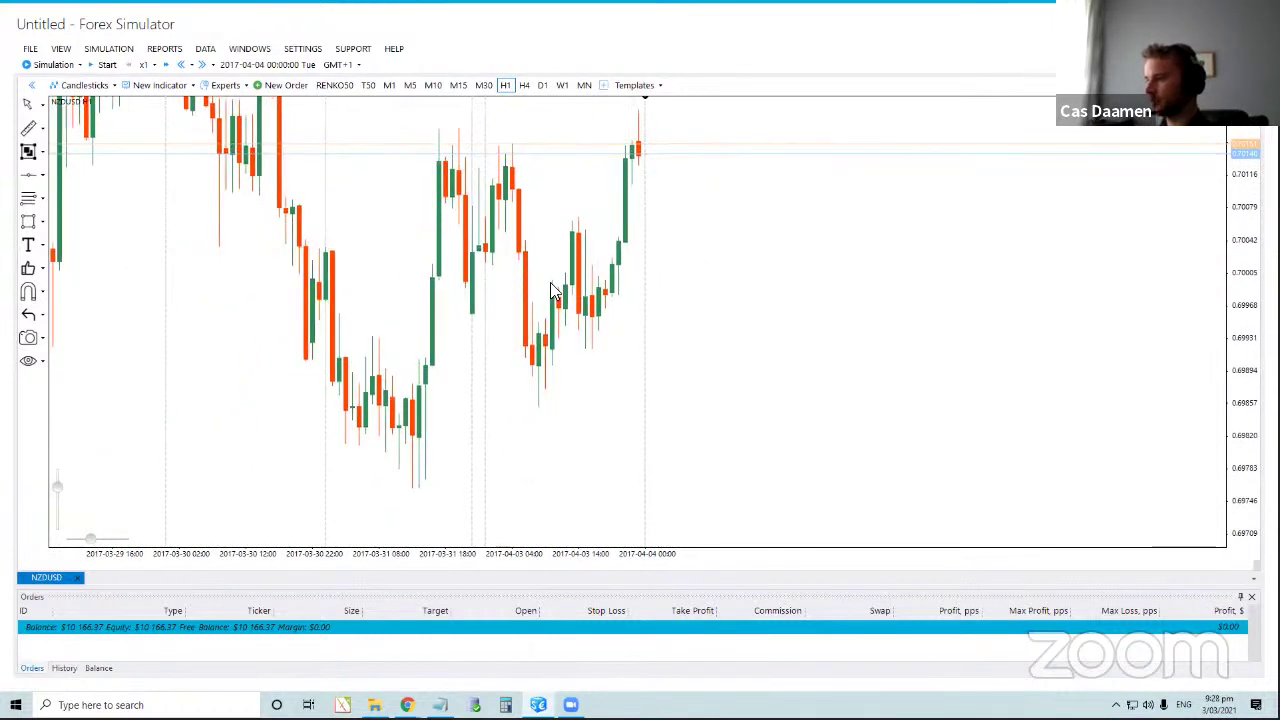
scroll(486, 294, up, 2)
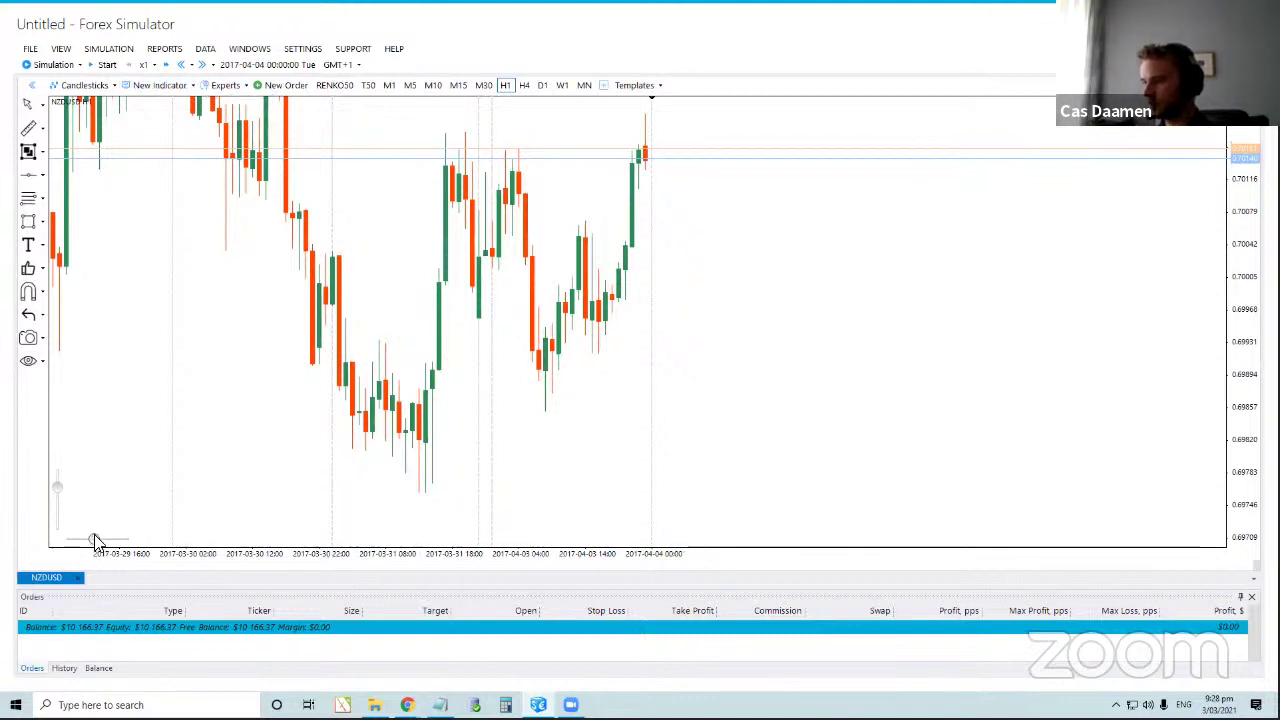
scroll(95, 541, down, 2)
scroll(95, 541, down, 1)
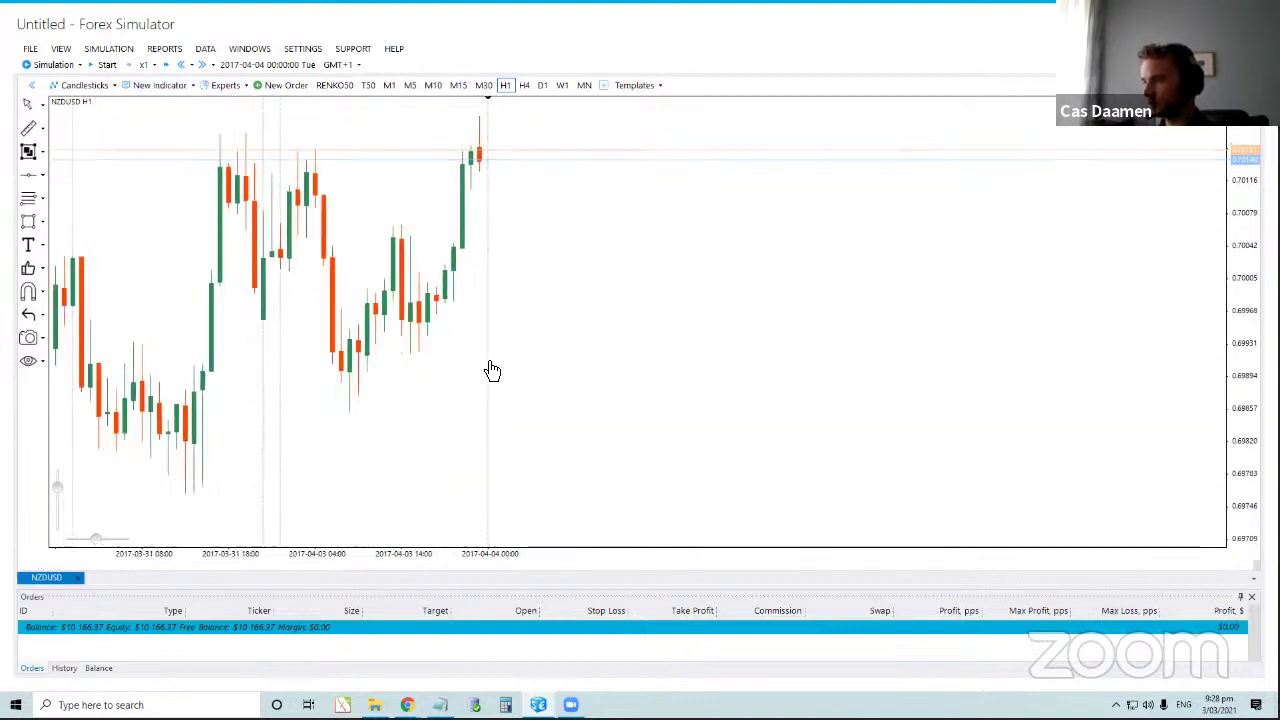
drag(491, 369, 613, 413)
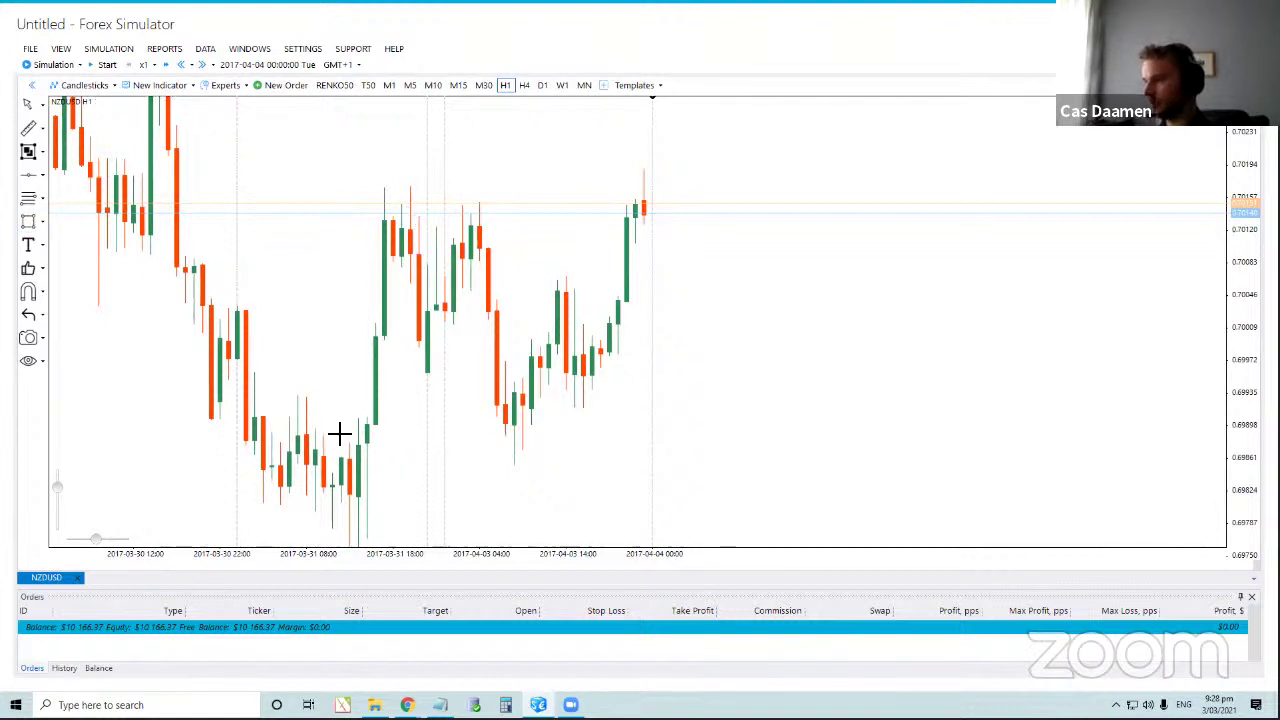
Draw a rectangle zone near 0.6989 across the recent low and a thin one from 0.70067 to 0.70056 at the last swing high.
drag(328, 432, 574, 451)
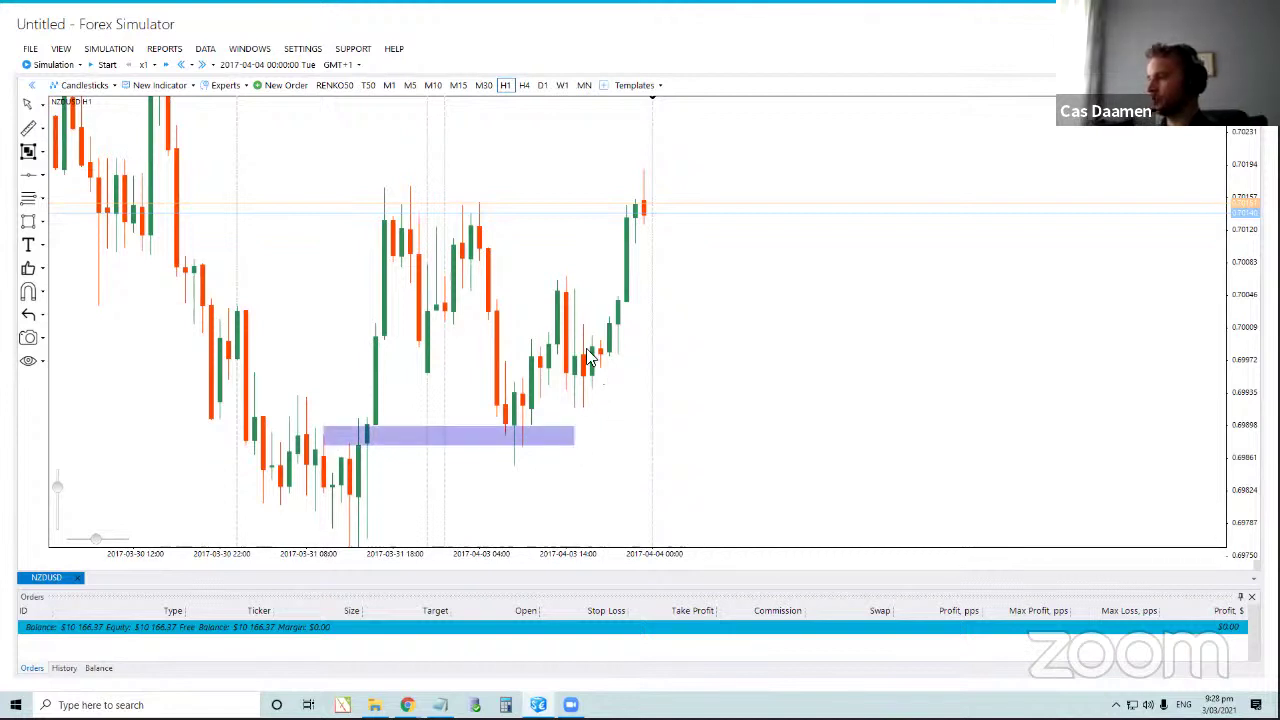
drag(517, 291, 706, 286)
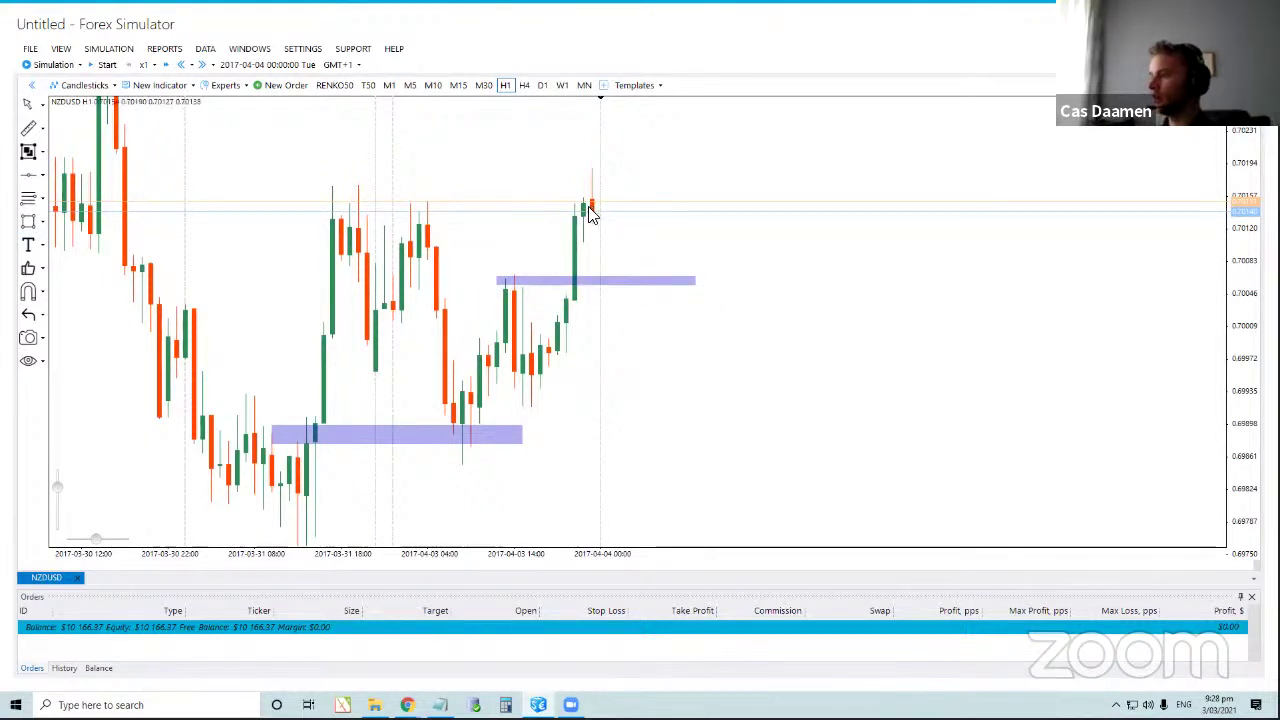
drag(534, 260, 608, 357)
click(604, 376)
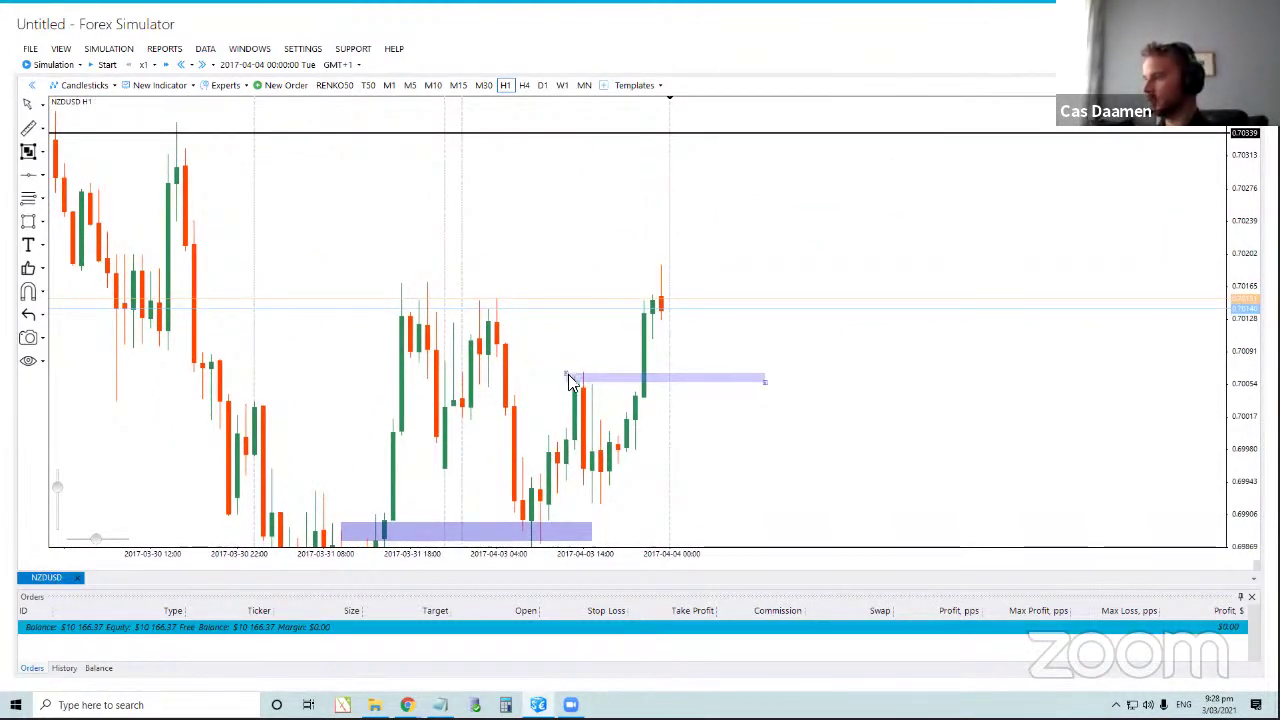
click(570, 392)
Place a horizontal line at 0.70070 along the upper edge of the thin rectangle at the last swing high.
click(28, 175)
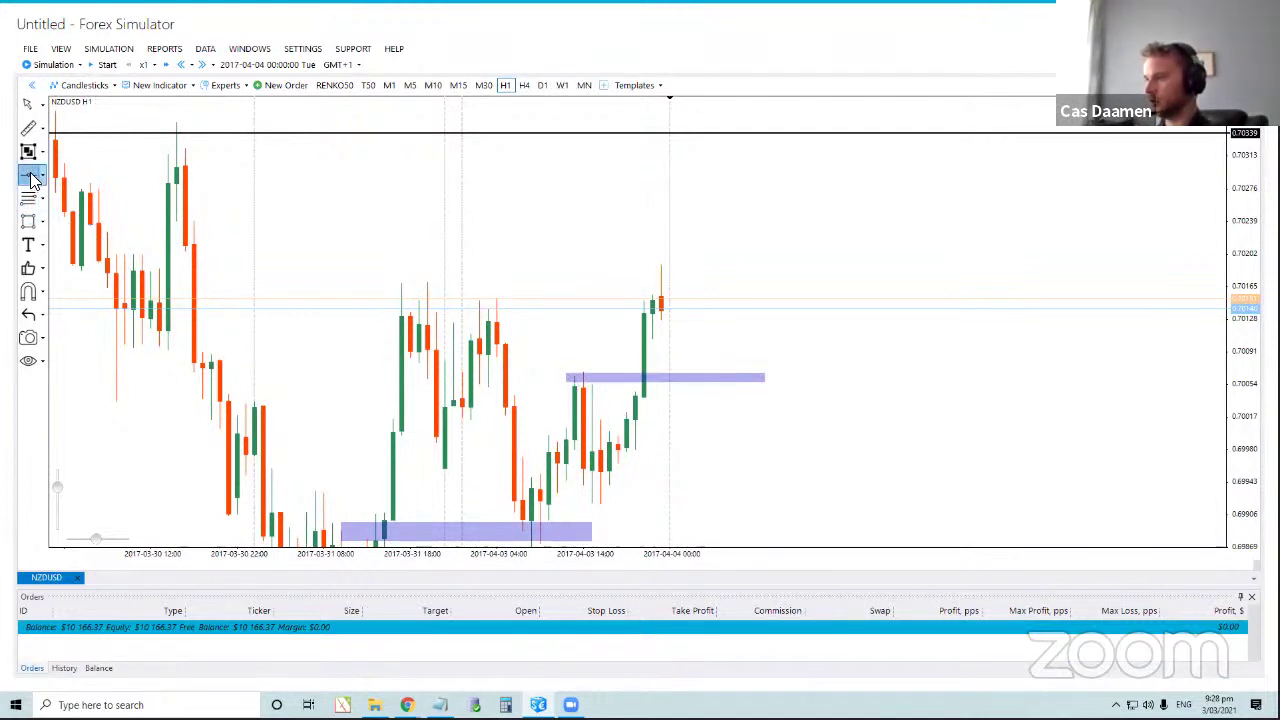
click(576, 390)
drag(576, 393, 603, 370)
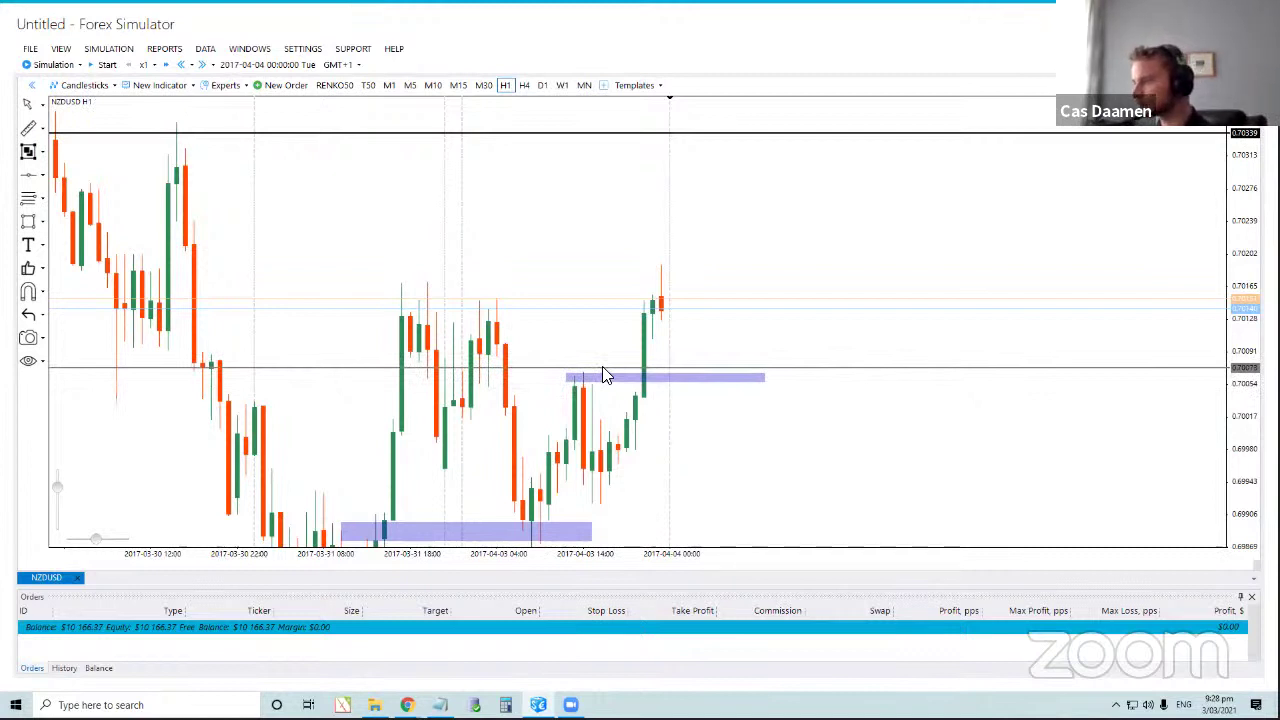
drag(604, 368, 599, 371)
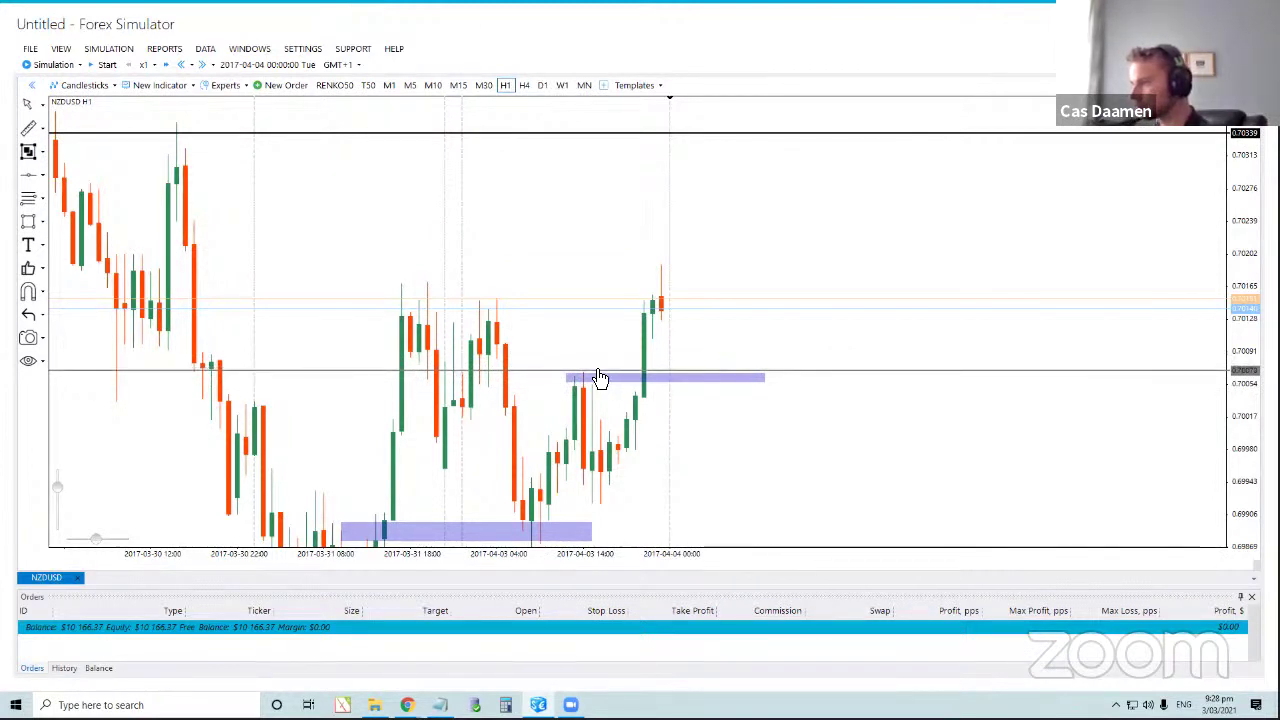
Delete the thin rectangle just under the horizontal line at 0.70070.
drag(734, 455, 748, 430)
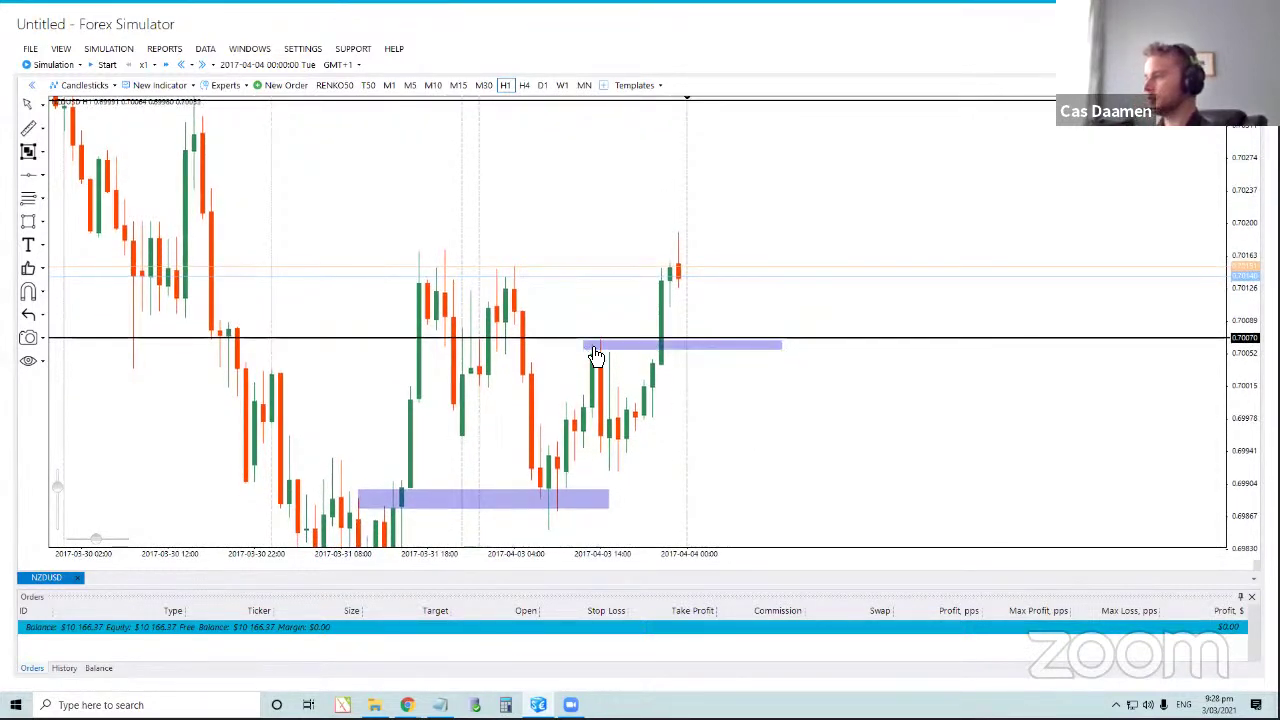
click(783, 352)
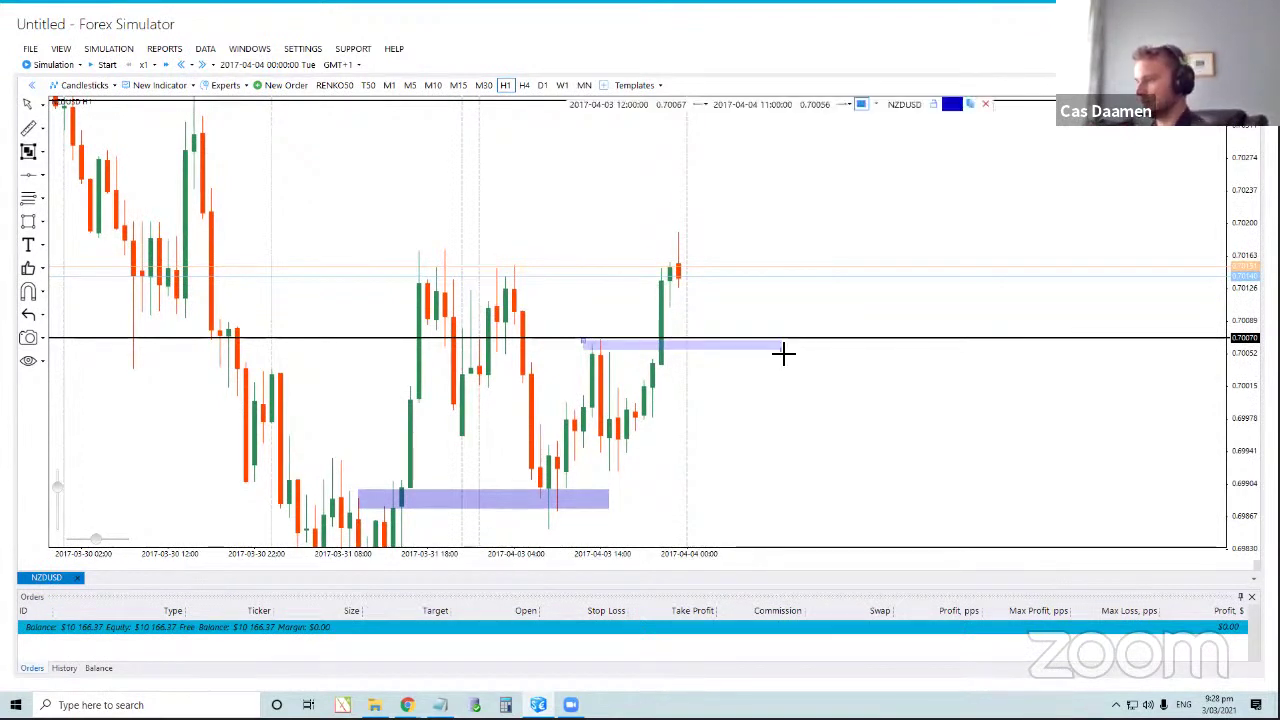
key(Delete)
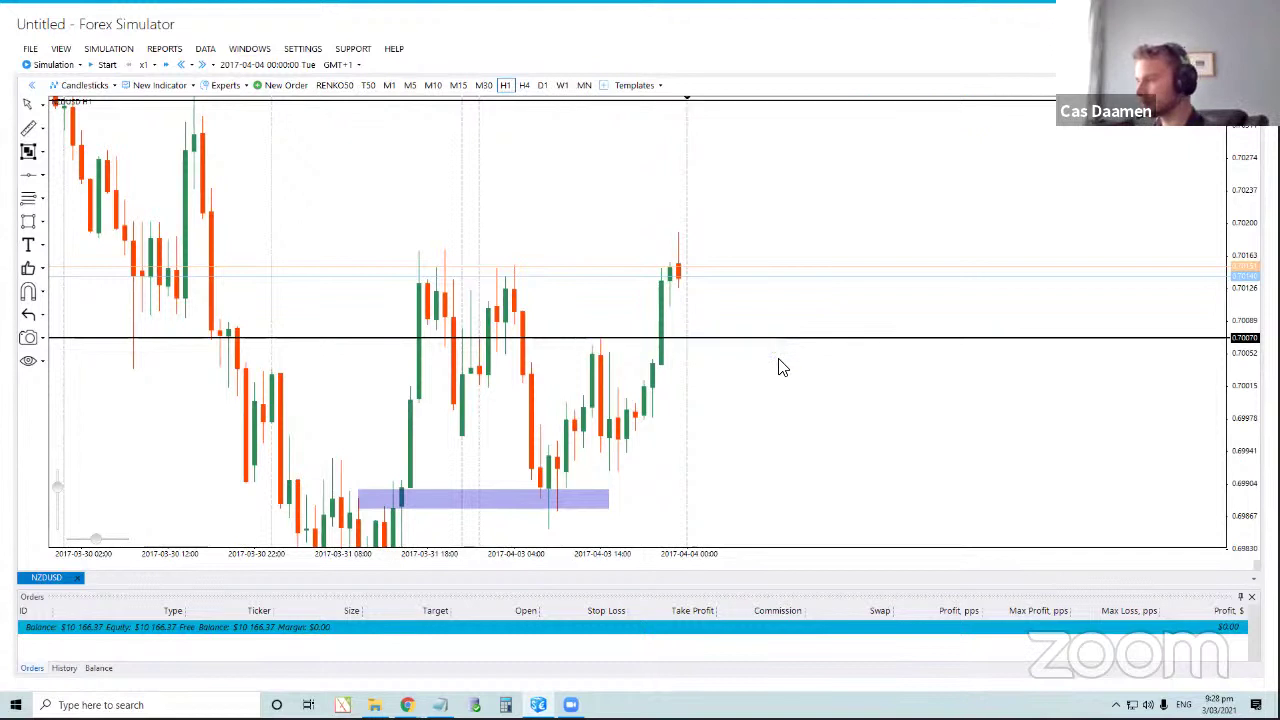
Place a second horizontal line at 0.69938, just above the remaining rectangle zone.
drag(688, 420, 720, 377)
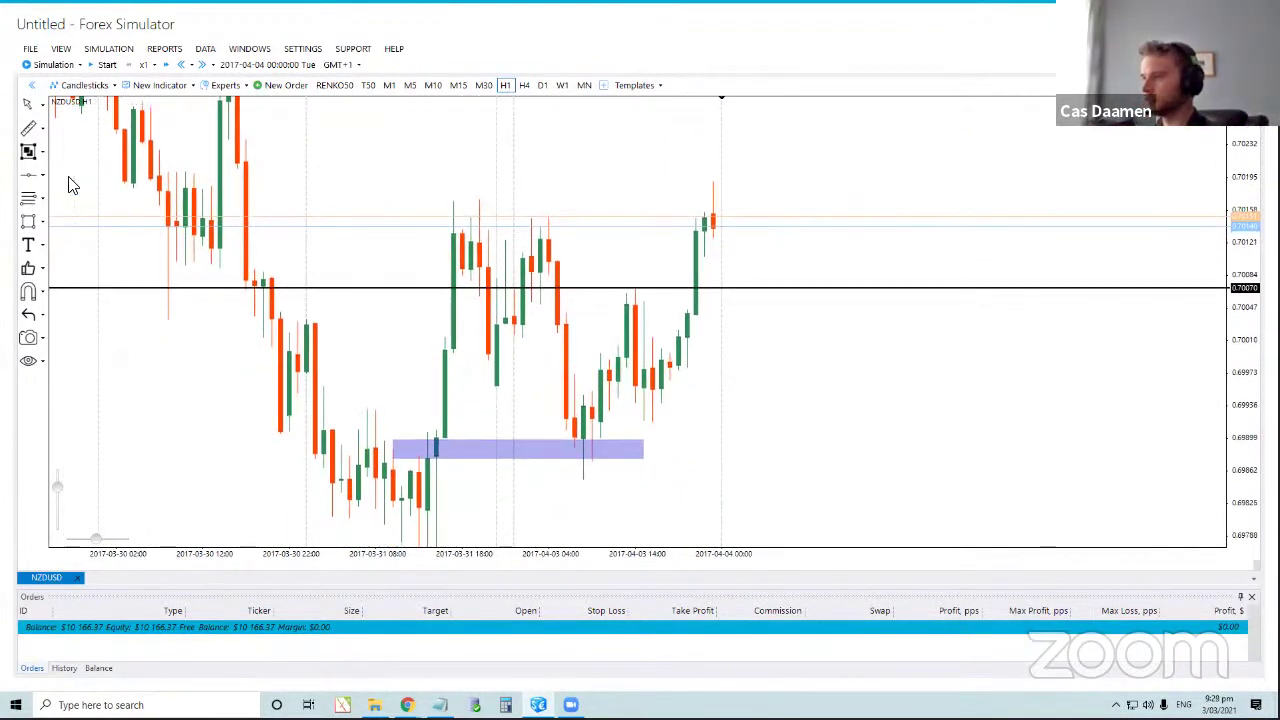
click(31, 178)
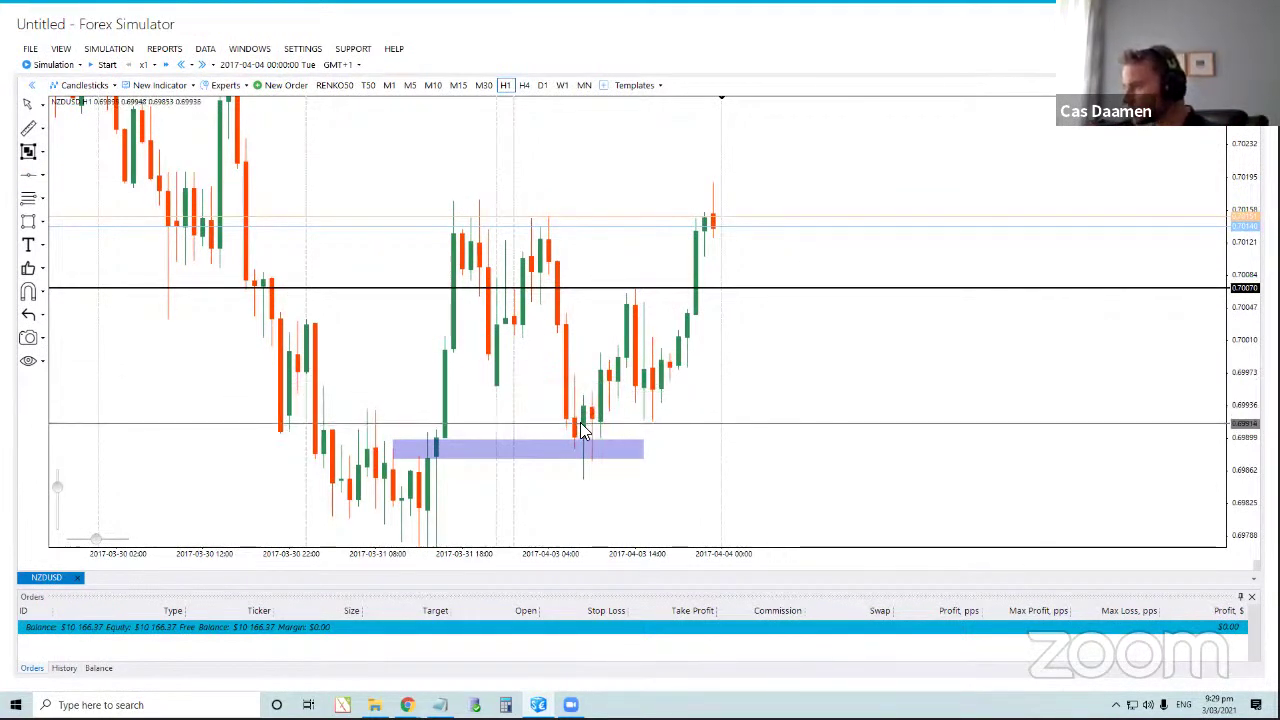
click(682, 408)
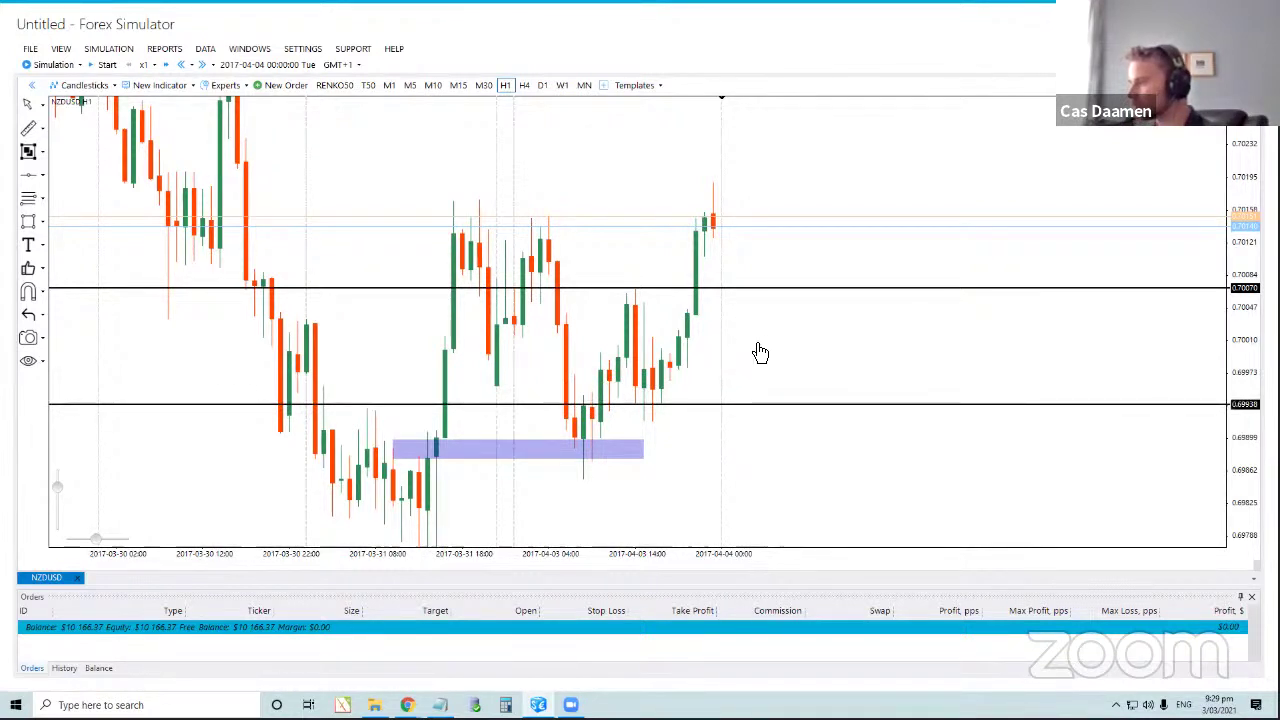
Start a new NZDUSD buy limit order and pick its entry price on the chart at 0.70074, just above the middle line.
drag(760, 352, 744, 430)
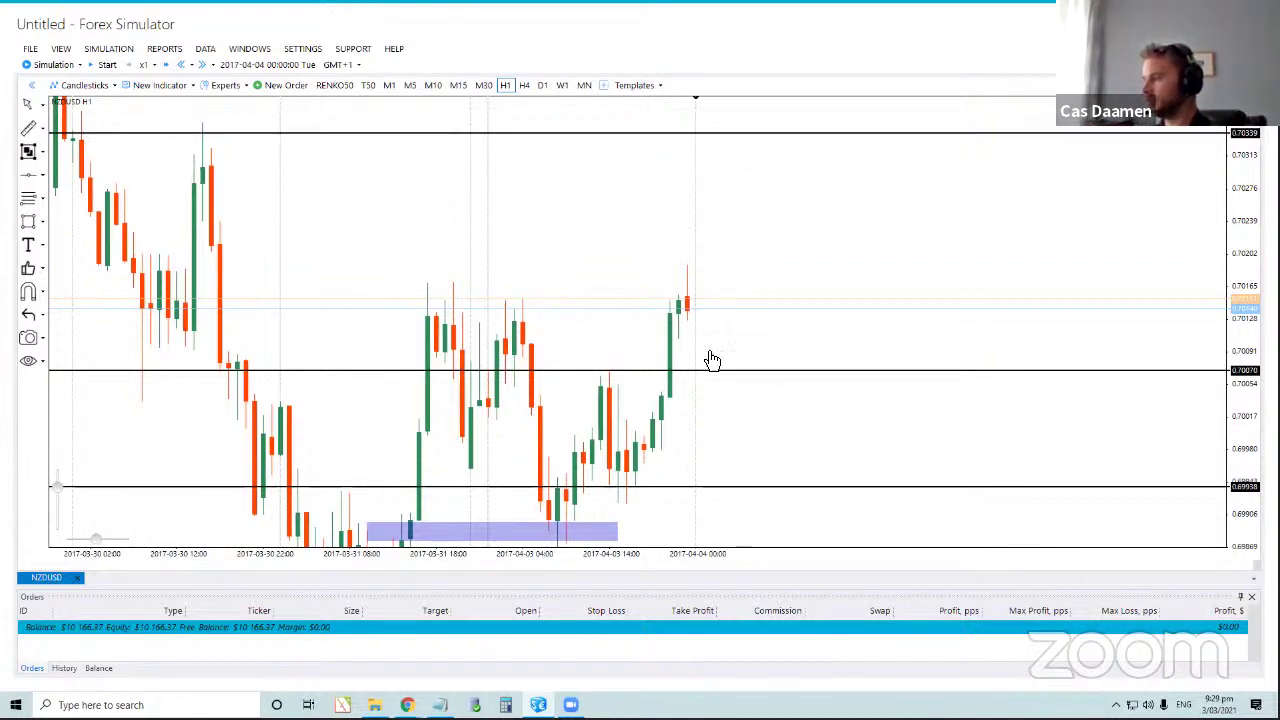
drag(614, 297, 620, 287)
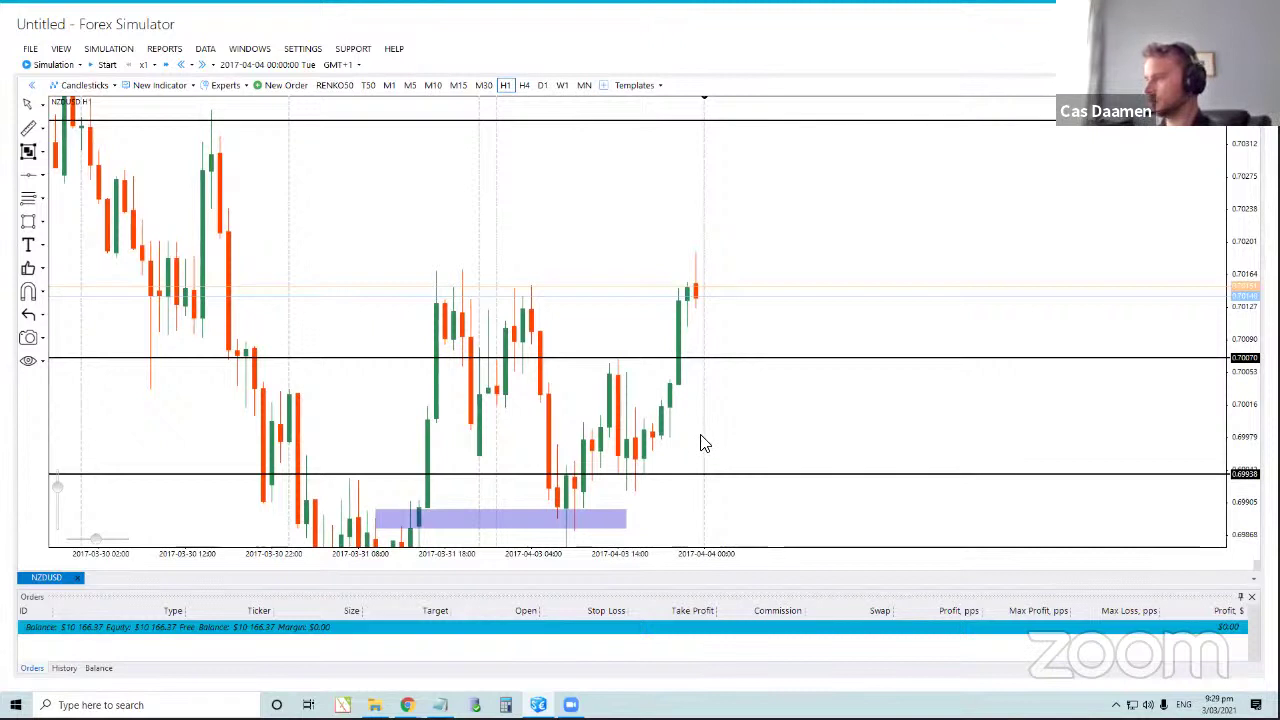
click(274, 86)
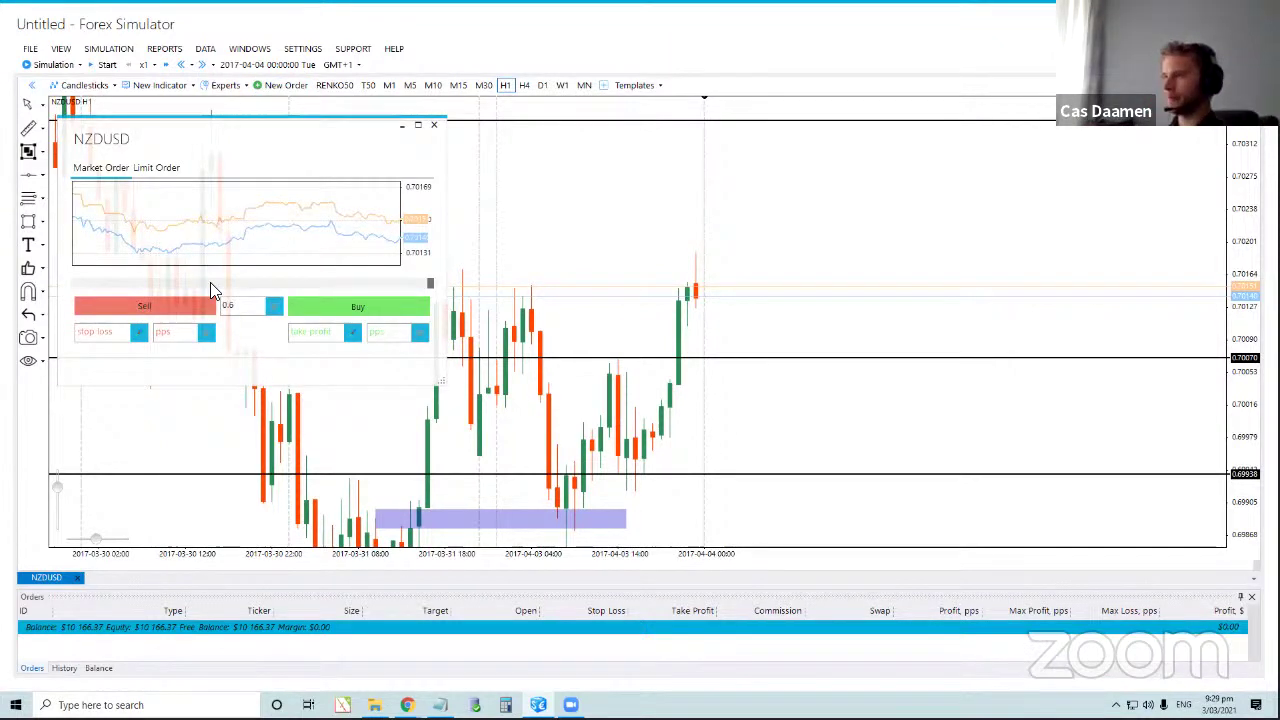
click(158, 168)
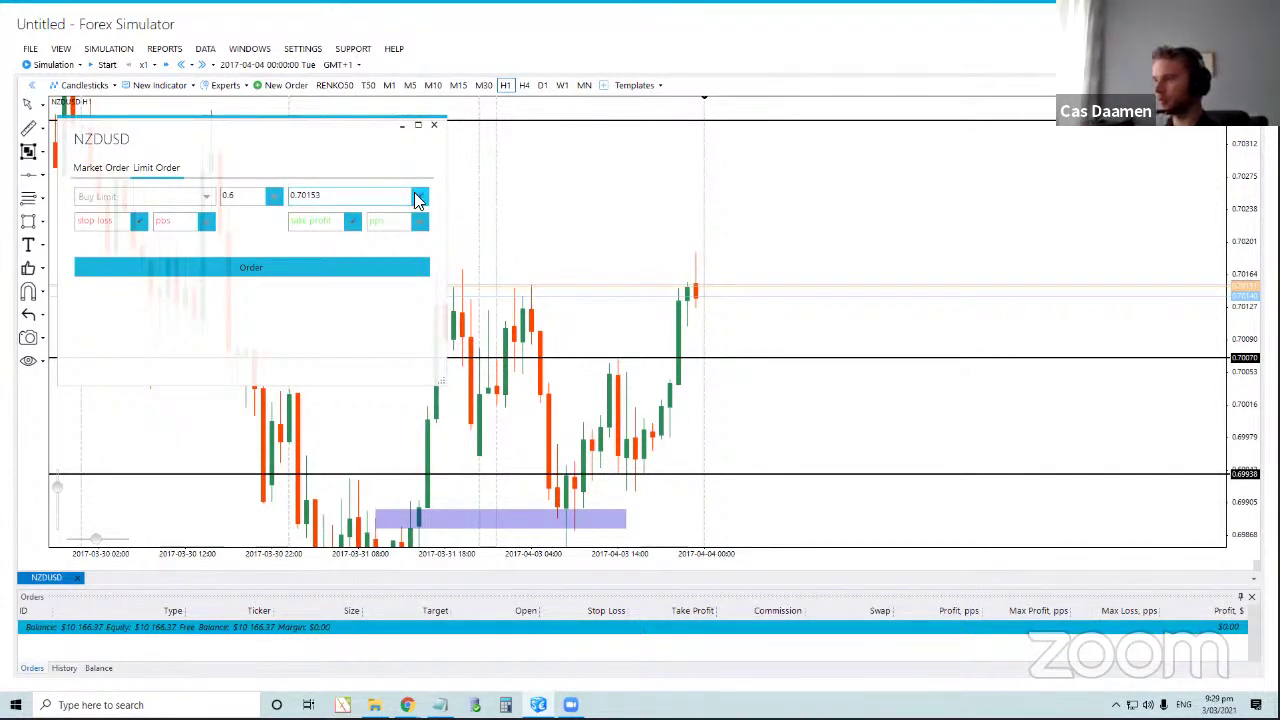
click(418, 198)
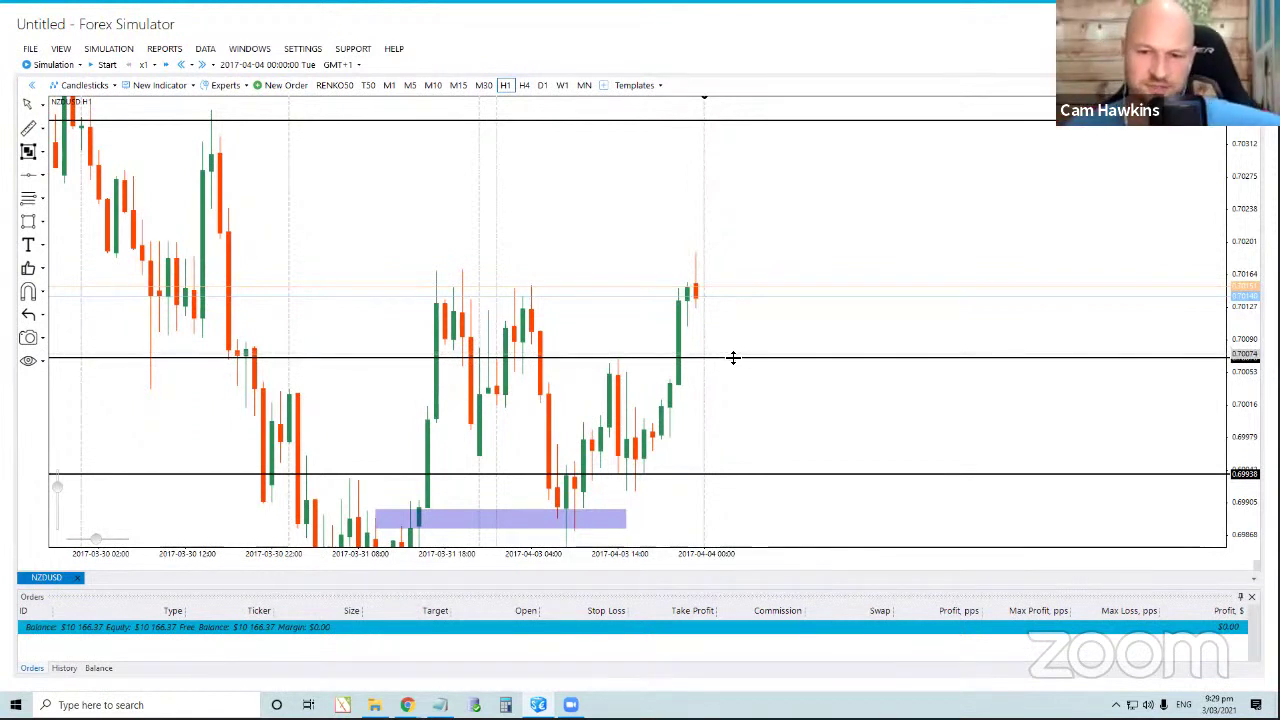
click(733, 357)
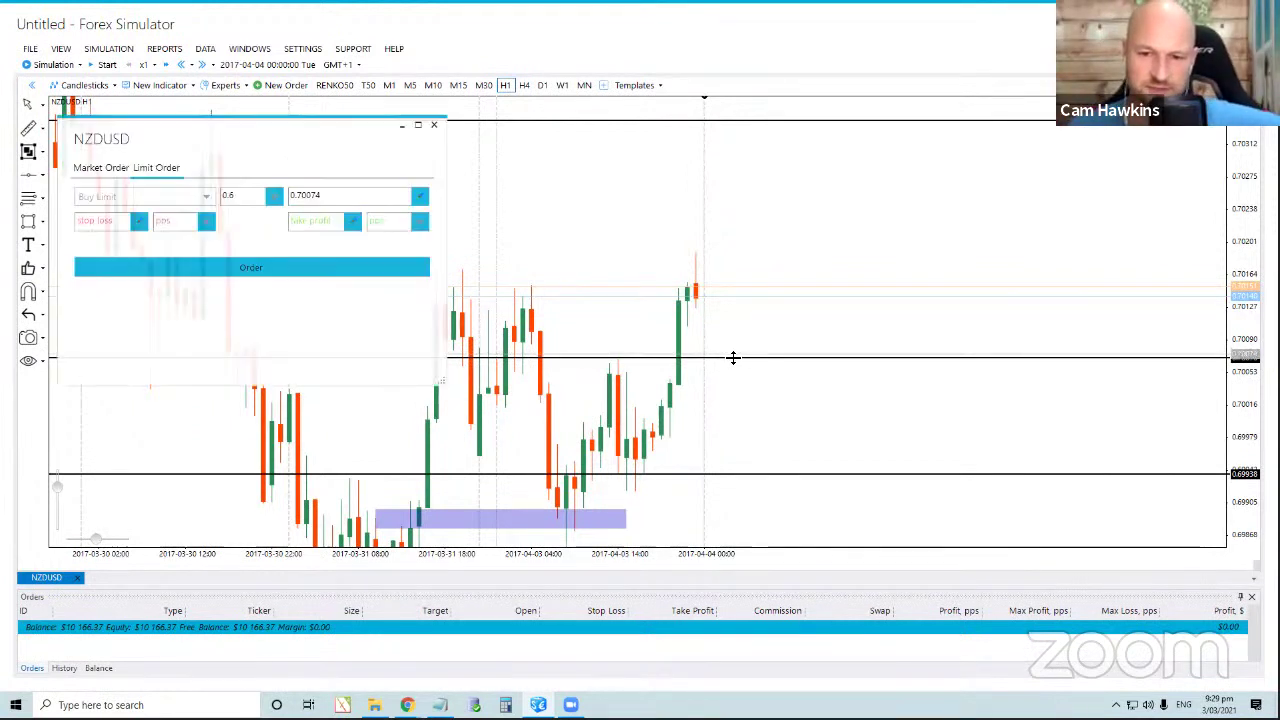
Pick the order's take profit at 0.70340 on the uppermost line and its stop loss at 0.69937 on the lowest line.
click(348, 227)
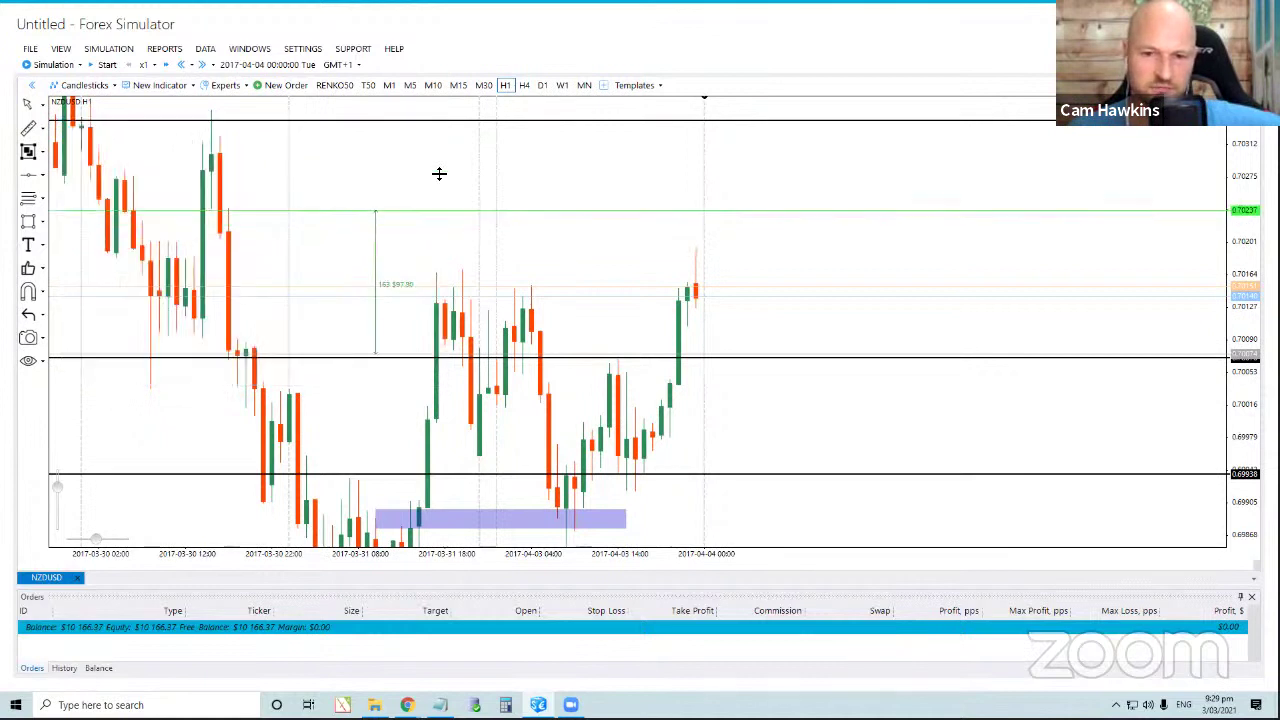
click(459, 123)
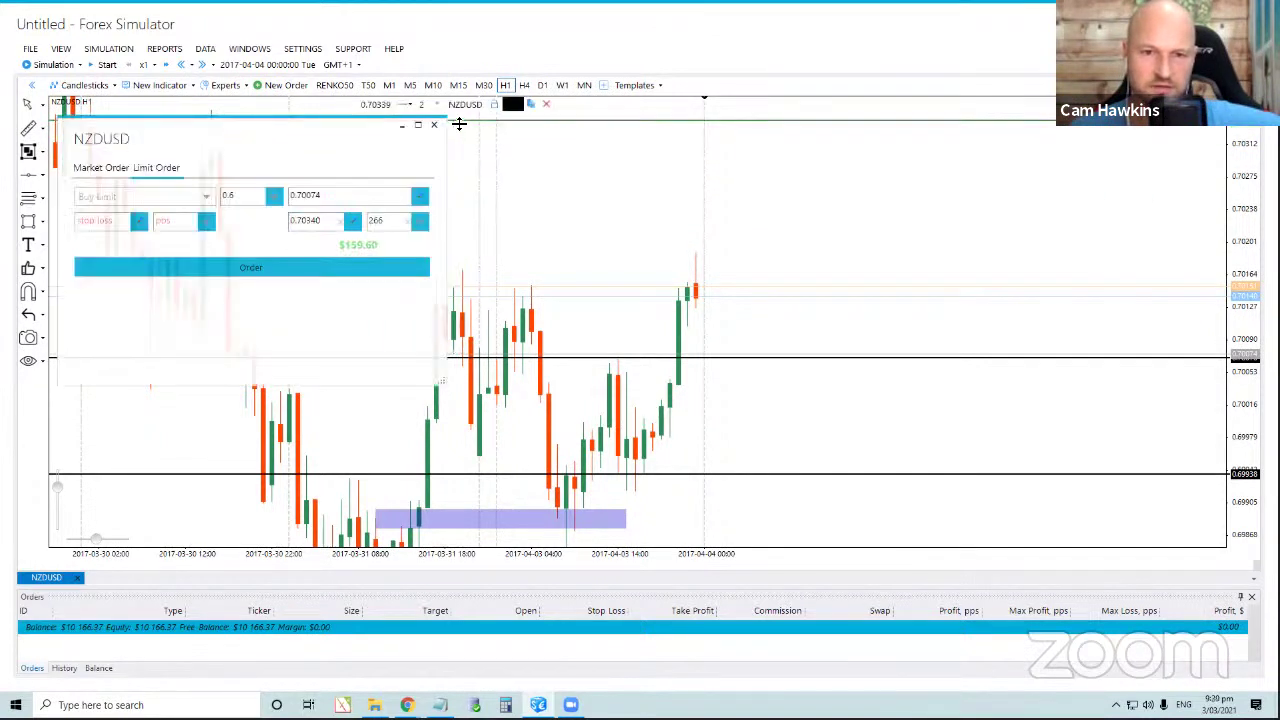
click(138, 222)
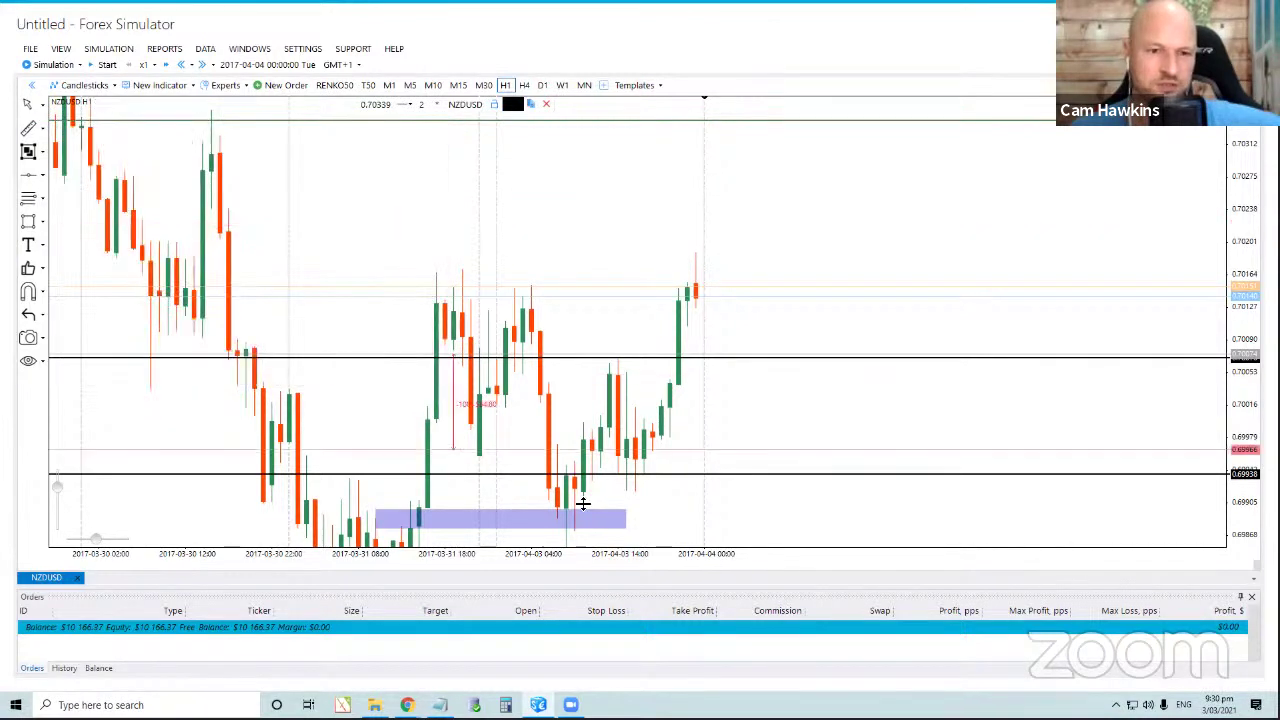
click(661, 480)
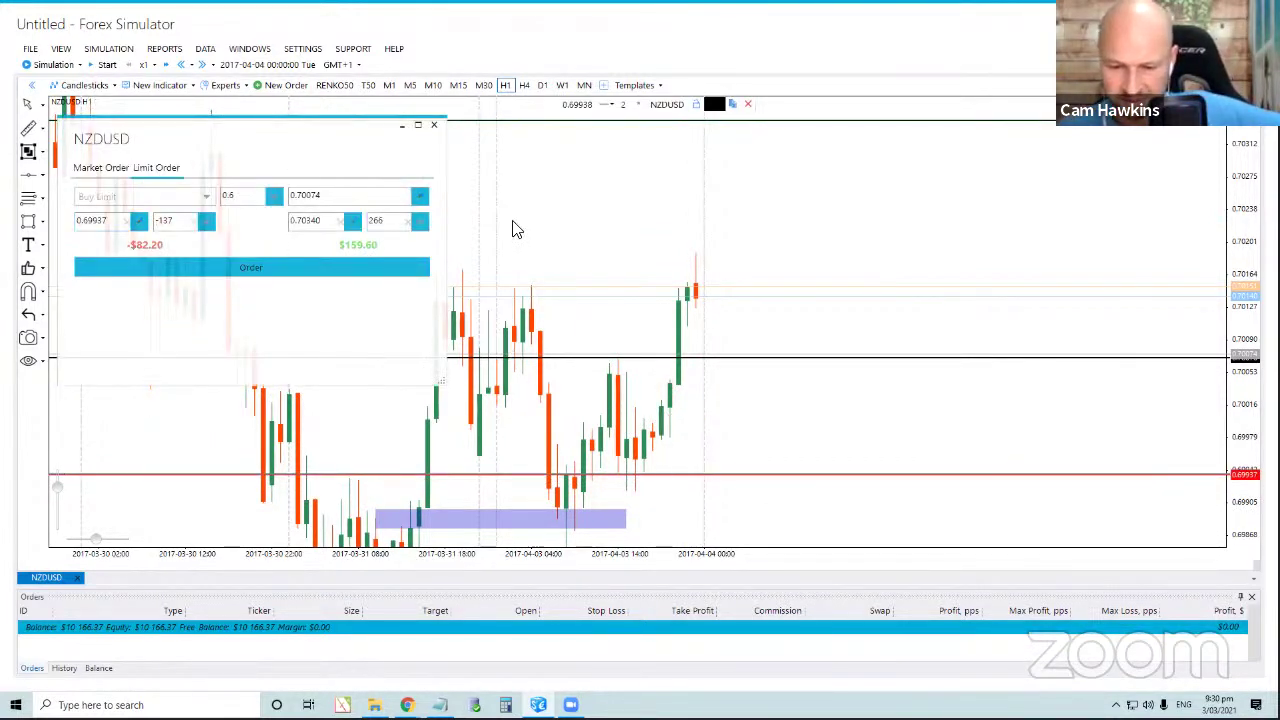
Set the order size to 1.483 and submit the NZDUSD buy limit order.
drag(254, 146, 284, 150)
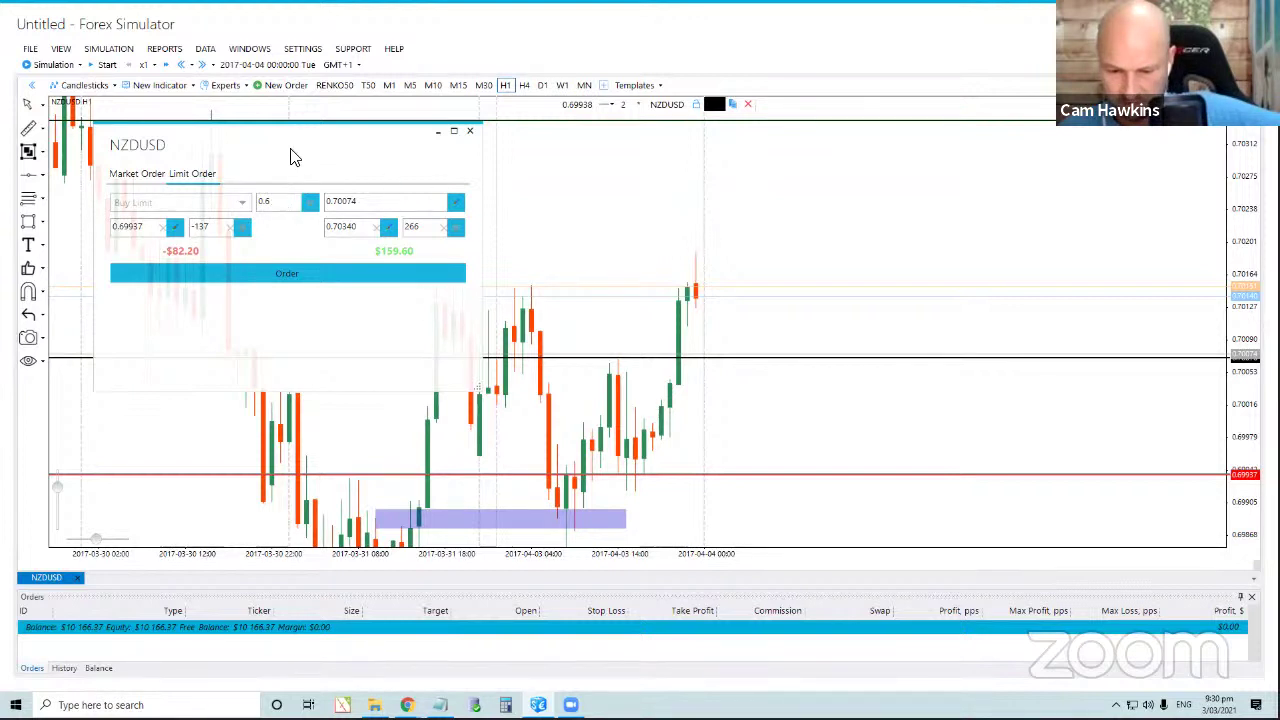
drag(290, 147, 297, 148)
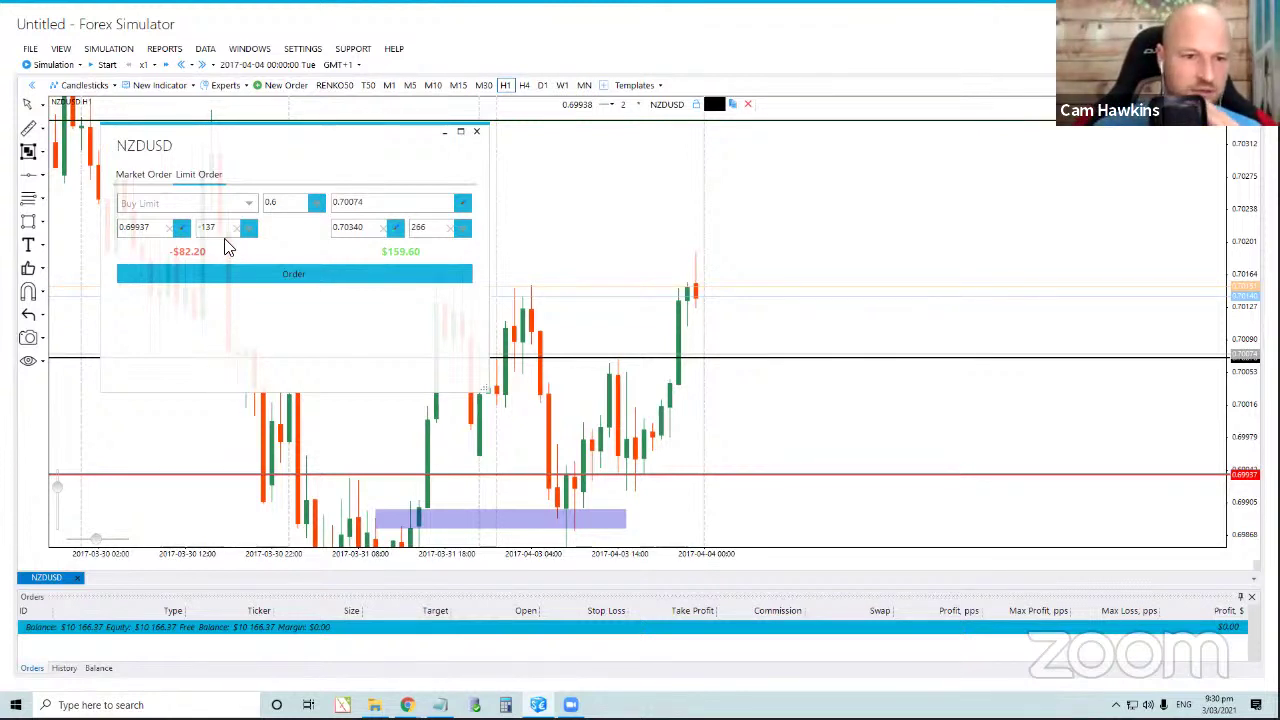
click(280, 203)
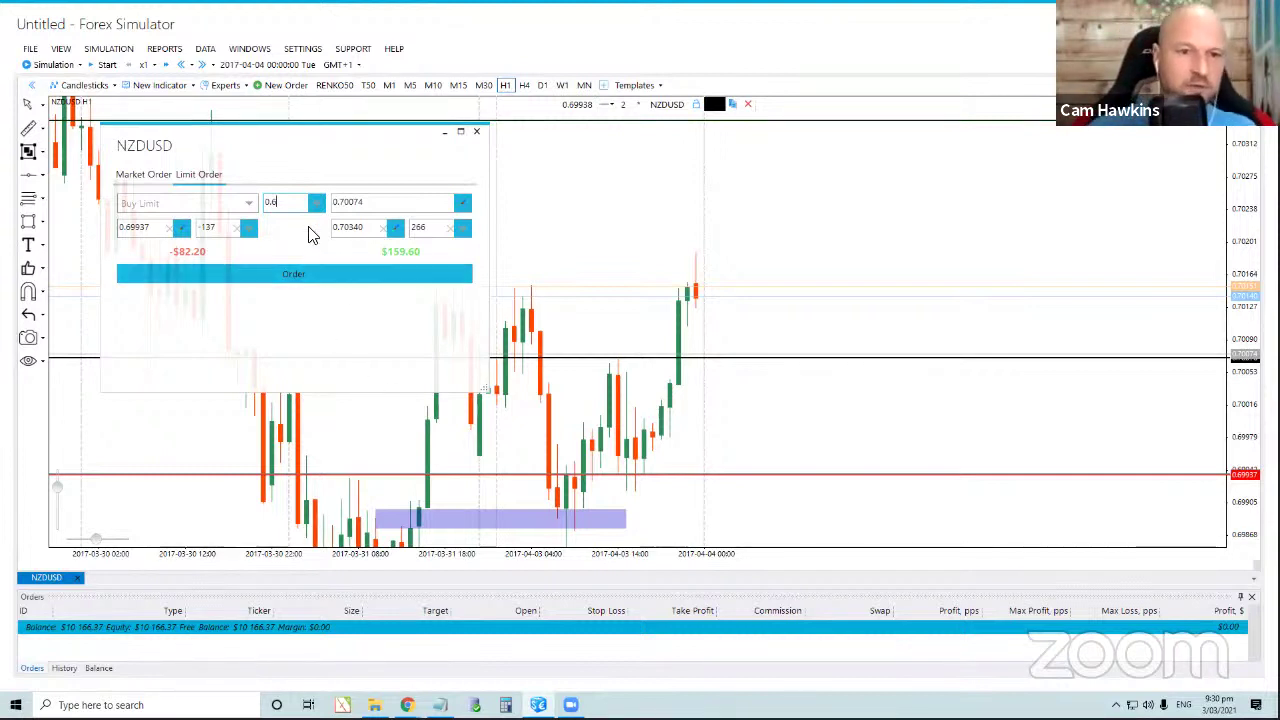
key(BackSpace)
key(BackSpace)
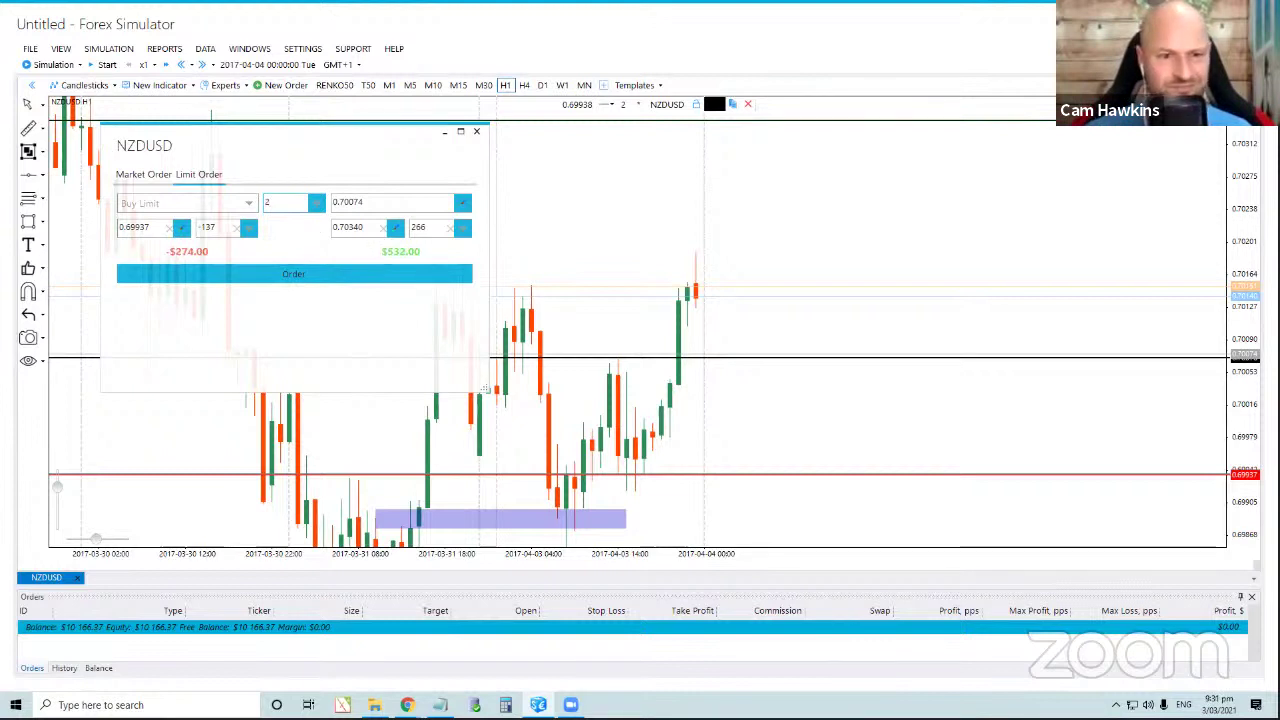
text(1)
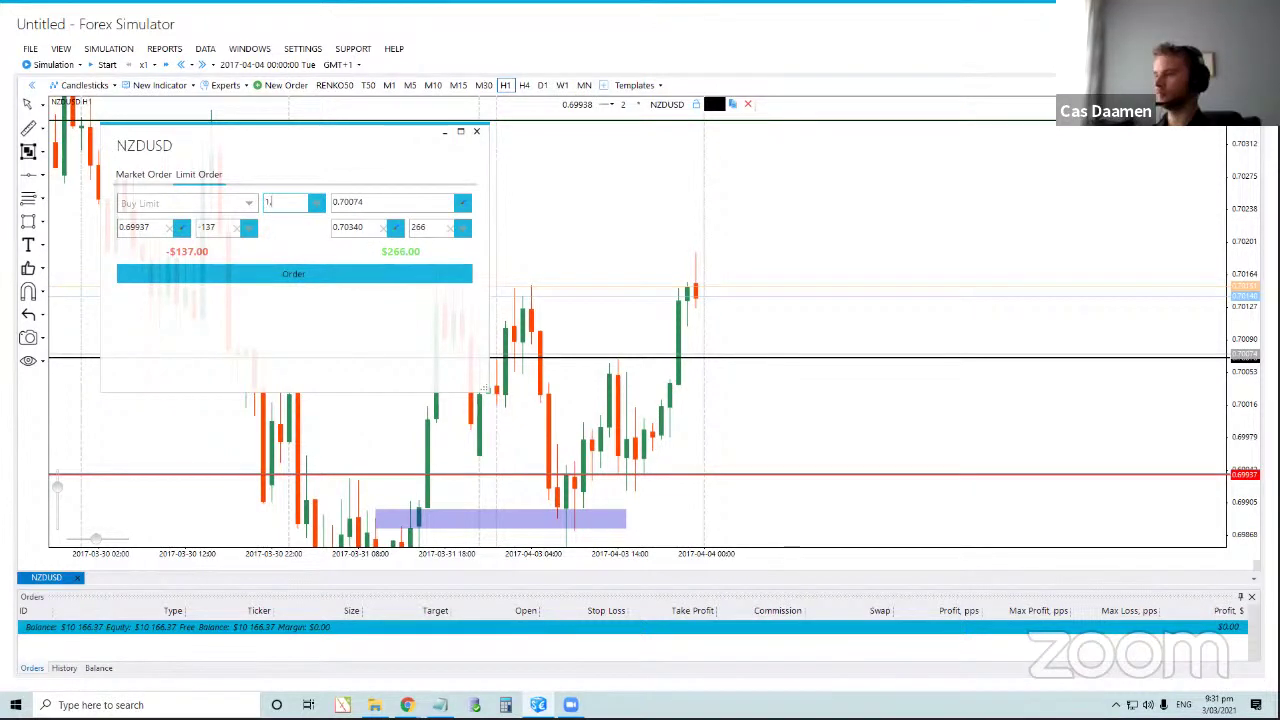
key(BackSpace)
key(BackSpace)
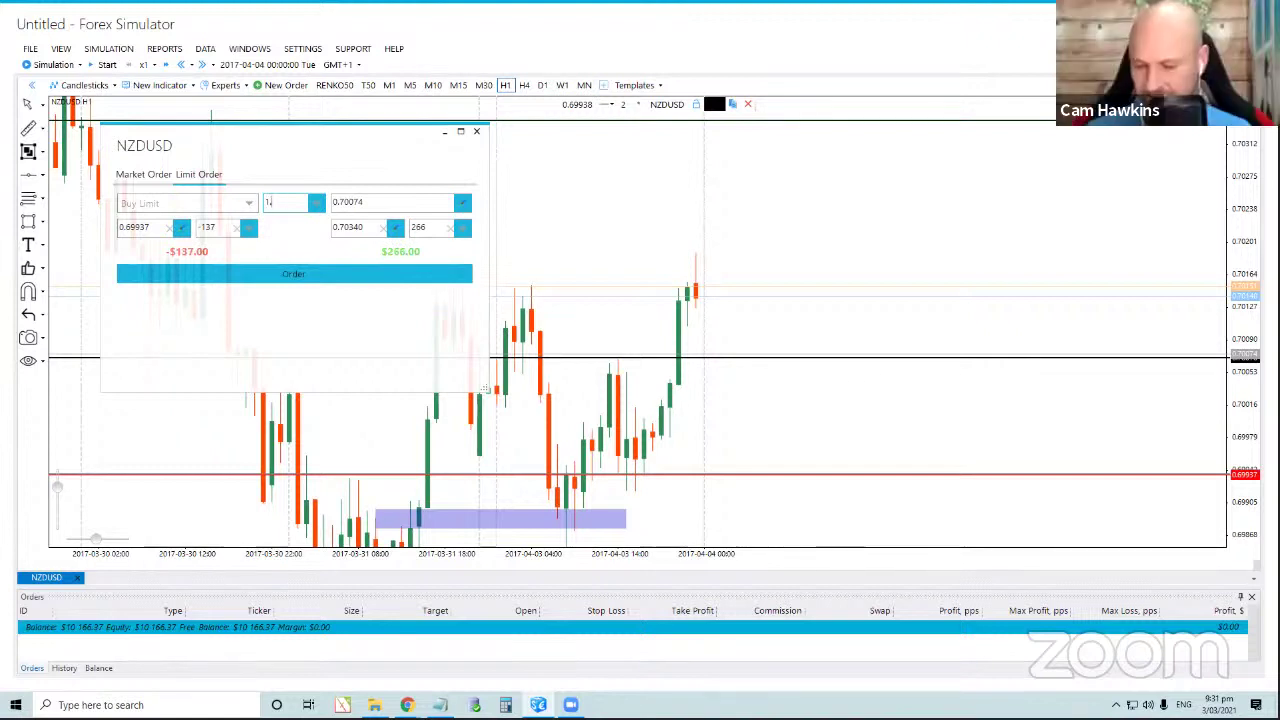
text(.5)
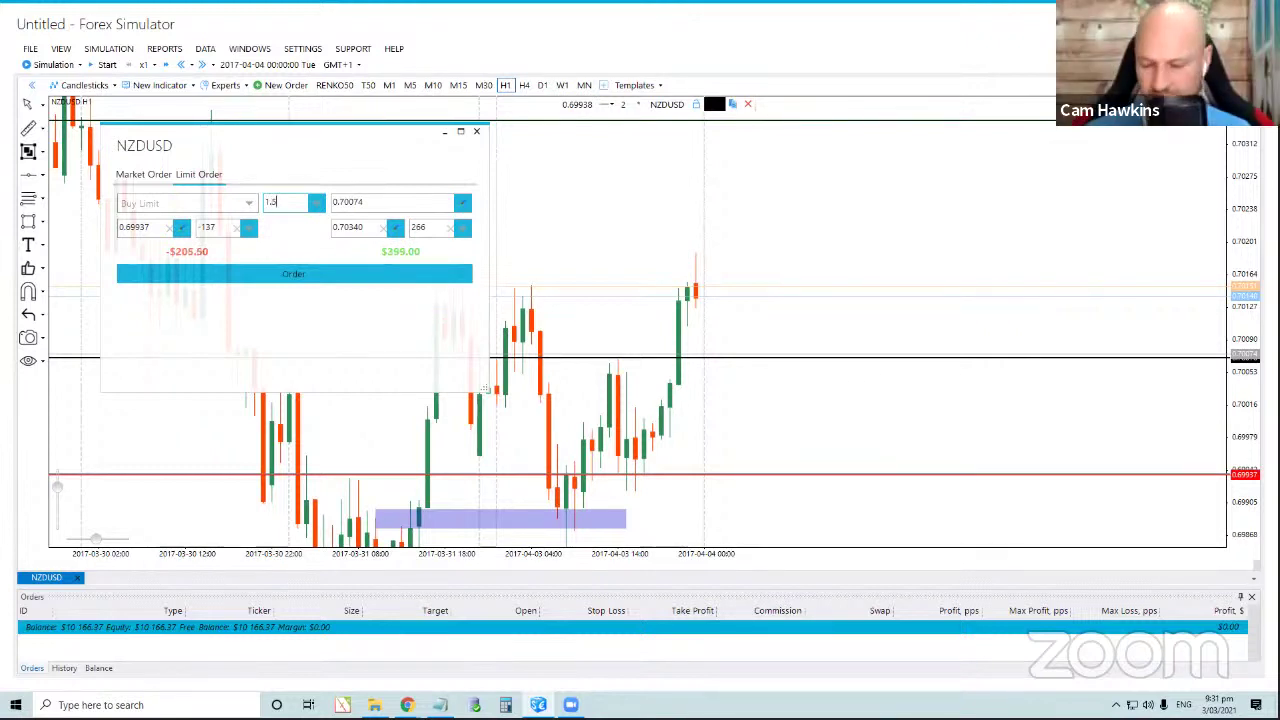
text(.)
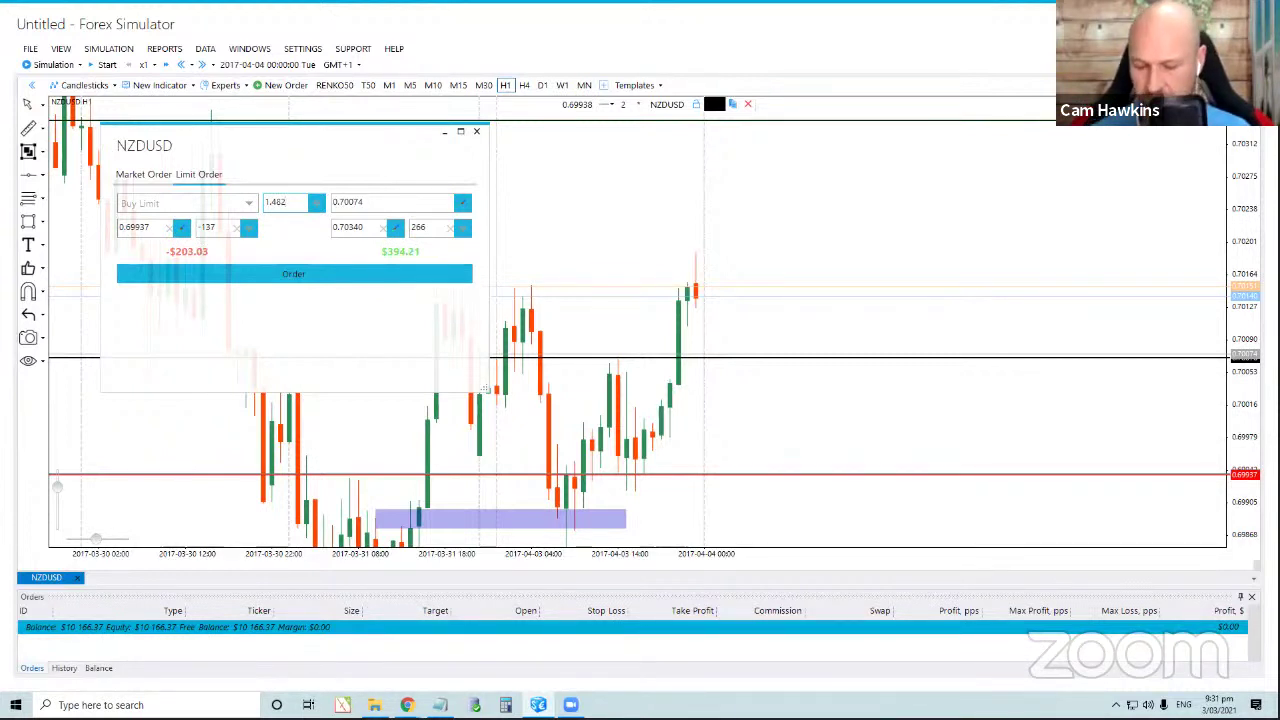
key(BackSpace)
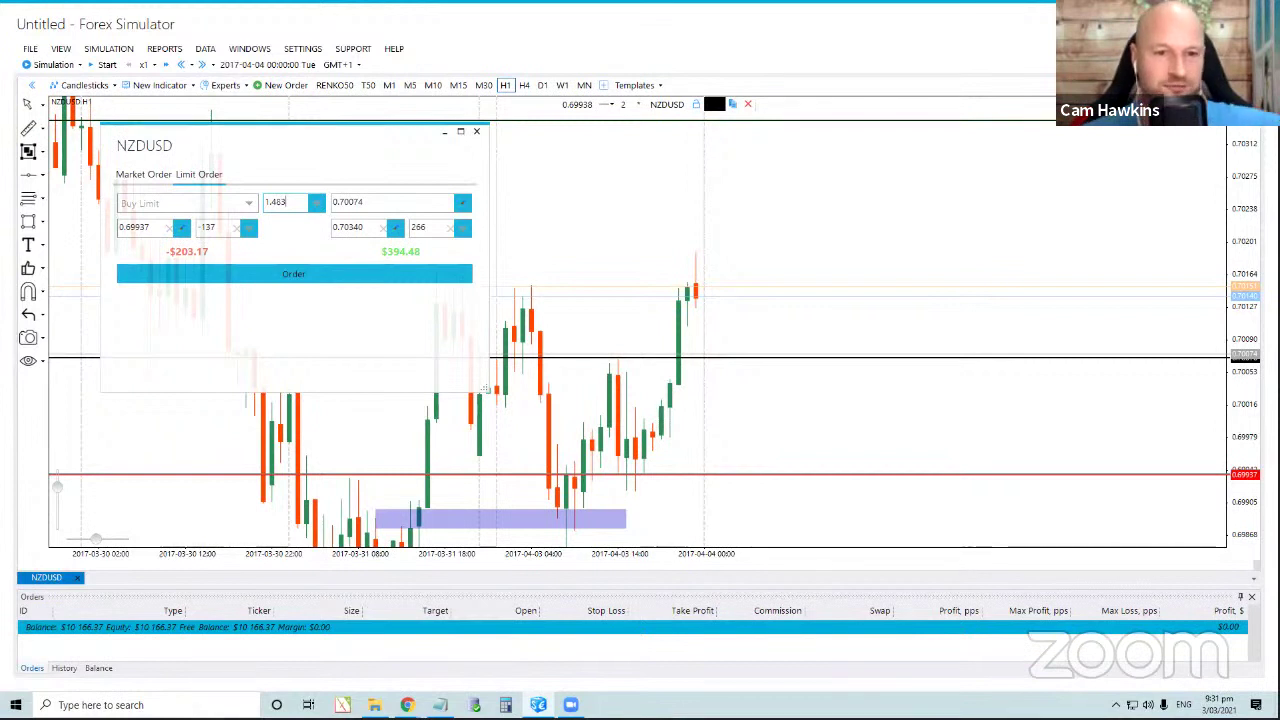
click(373, 282)
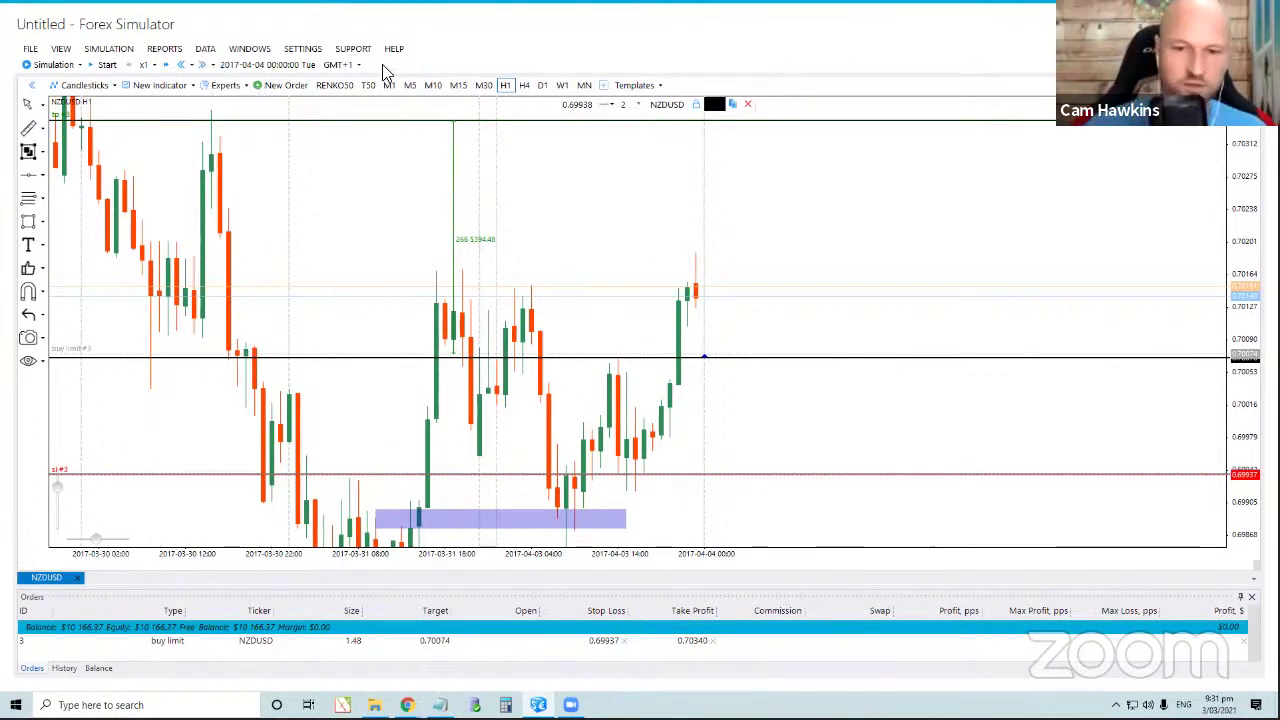
click(212, 64)
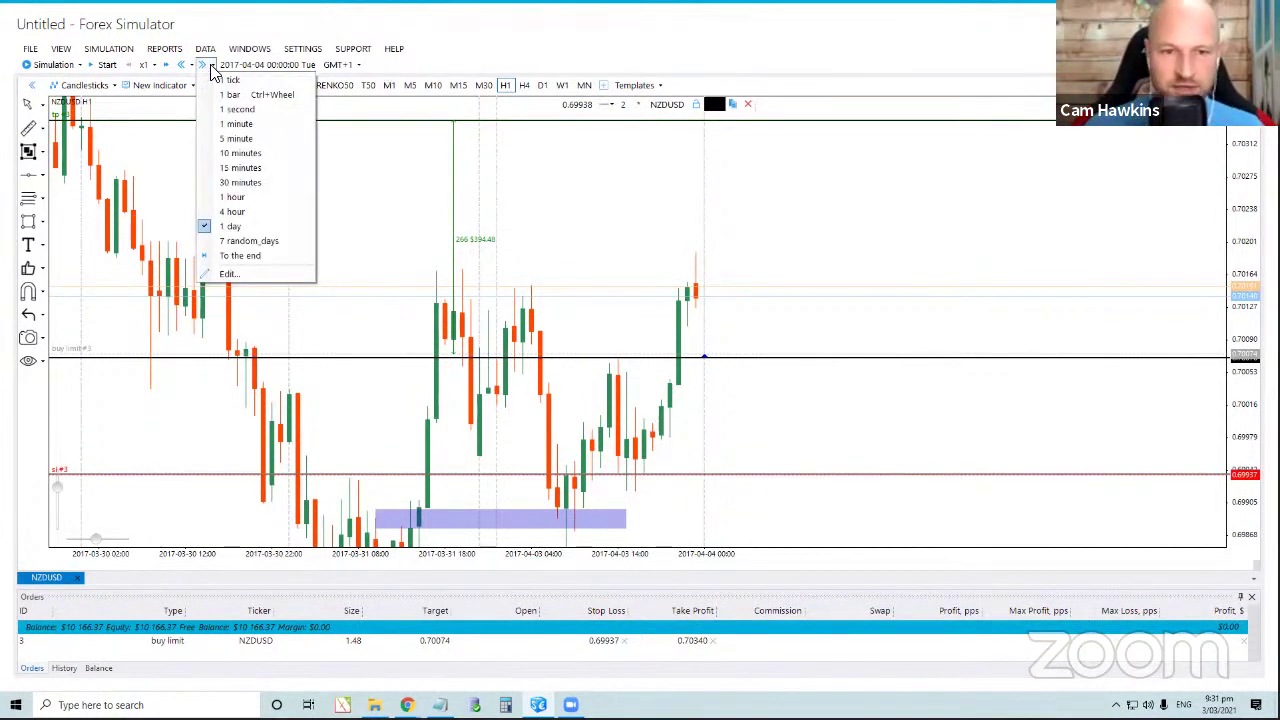
click(240, 199)
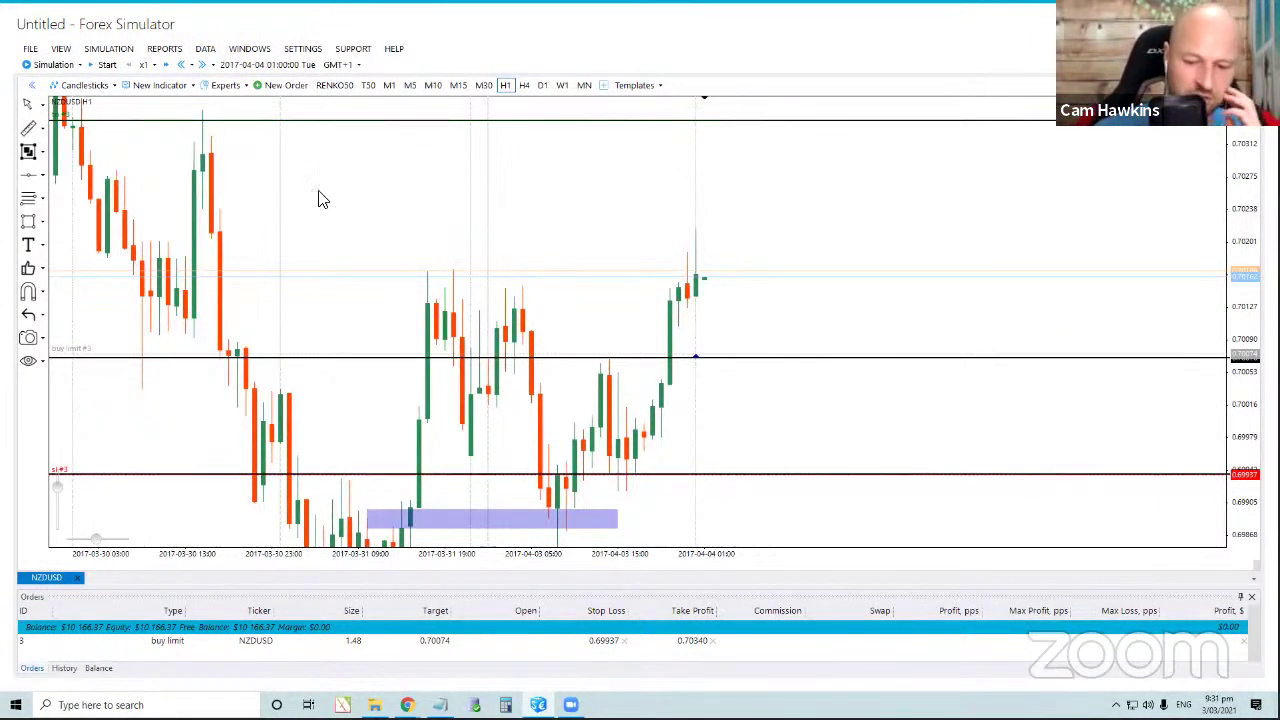
drag(257, 186, 306, 200)
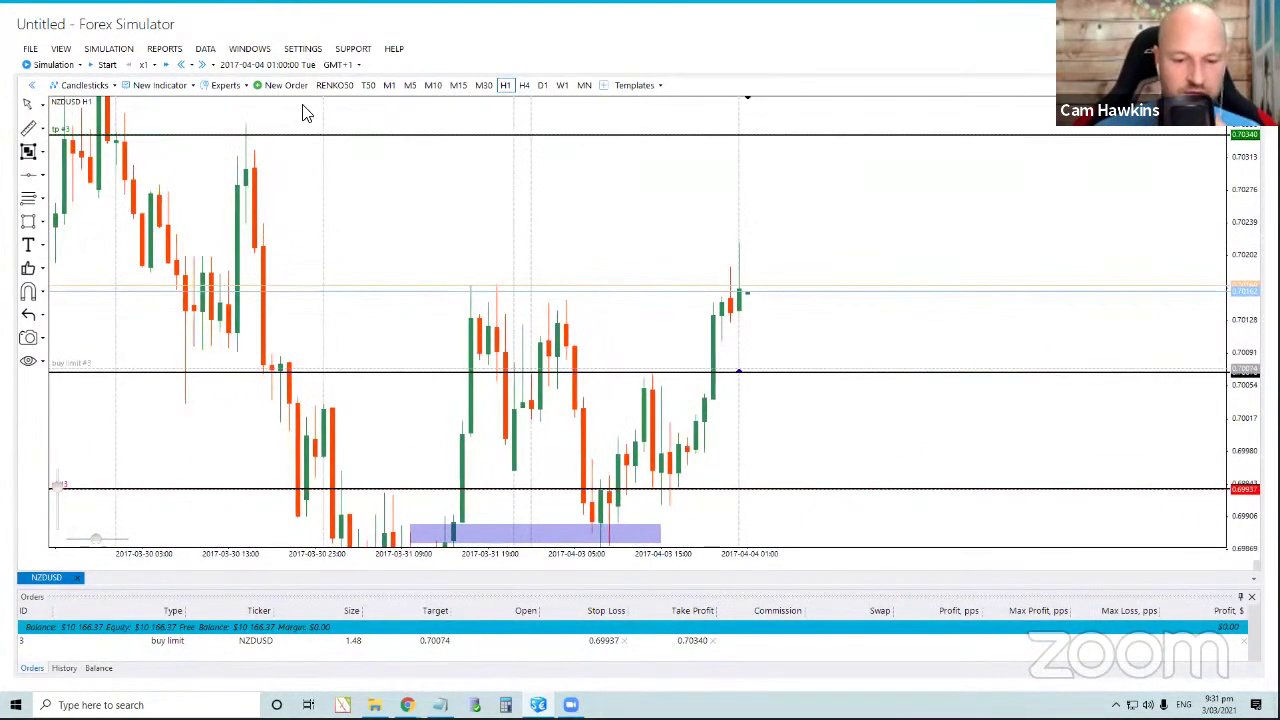
click(200, 64)
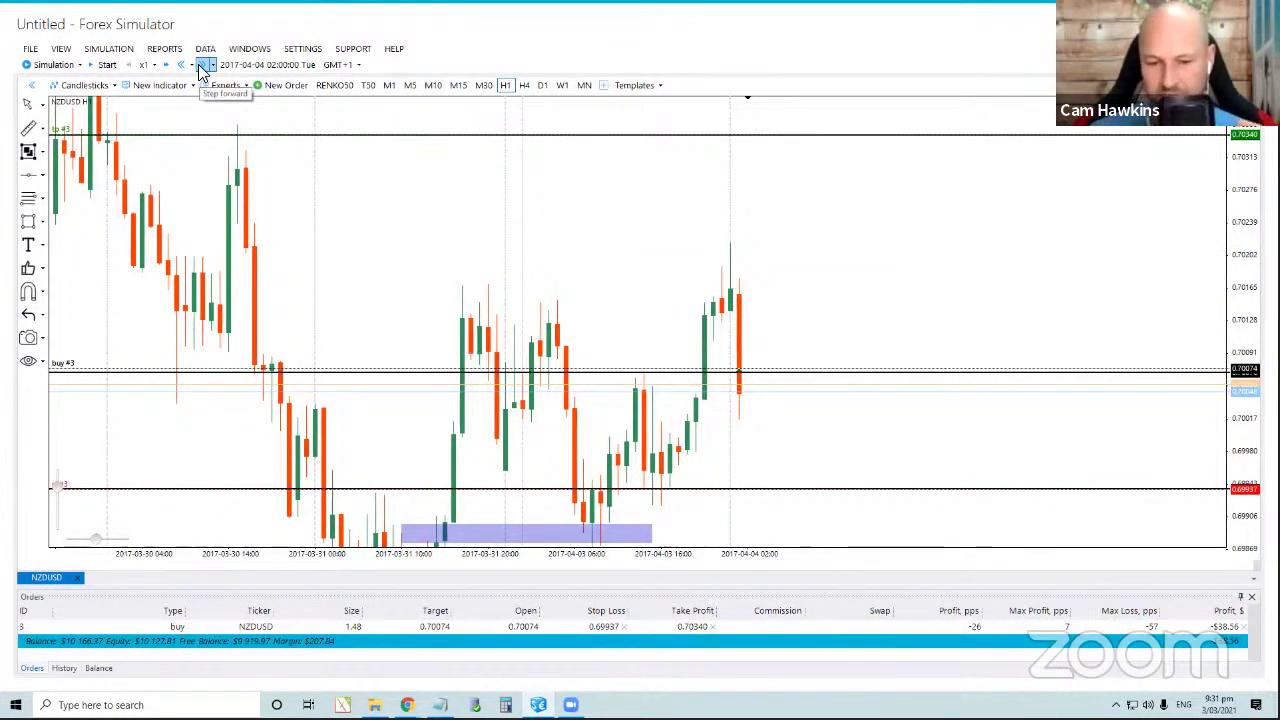
click(200, 64)
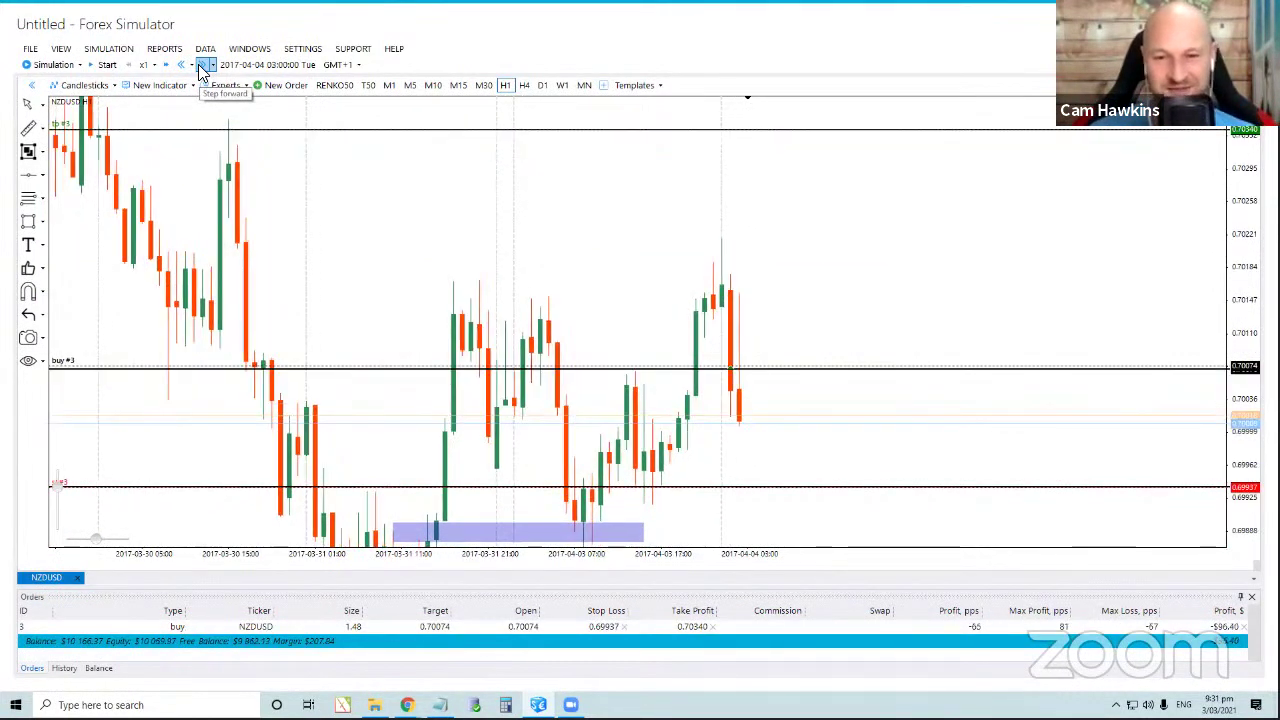
click(202, 66)
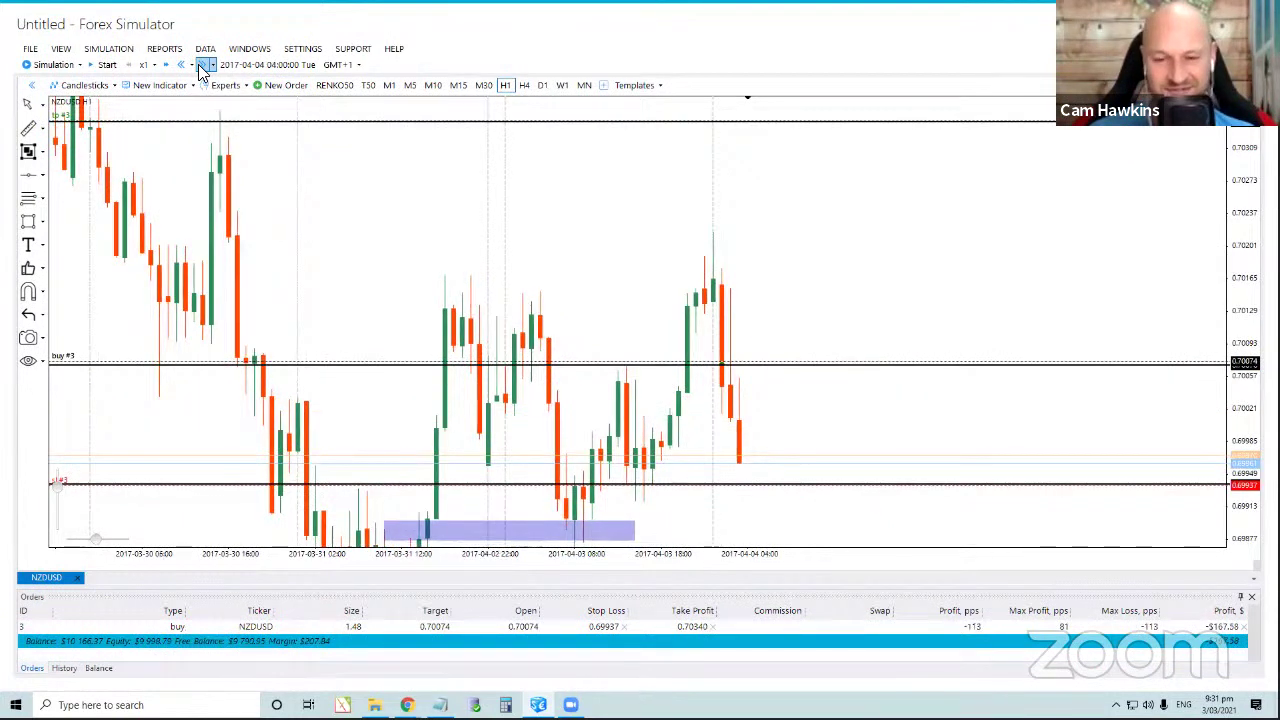
click(201, 65)
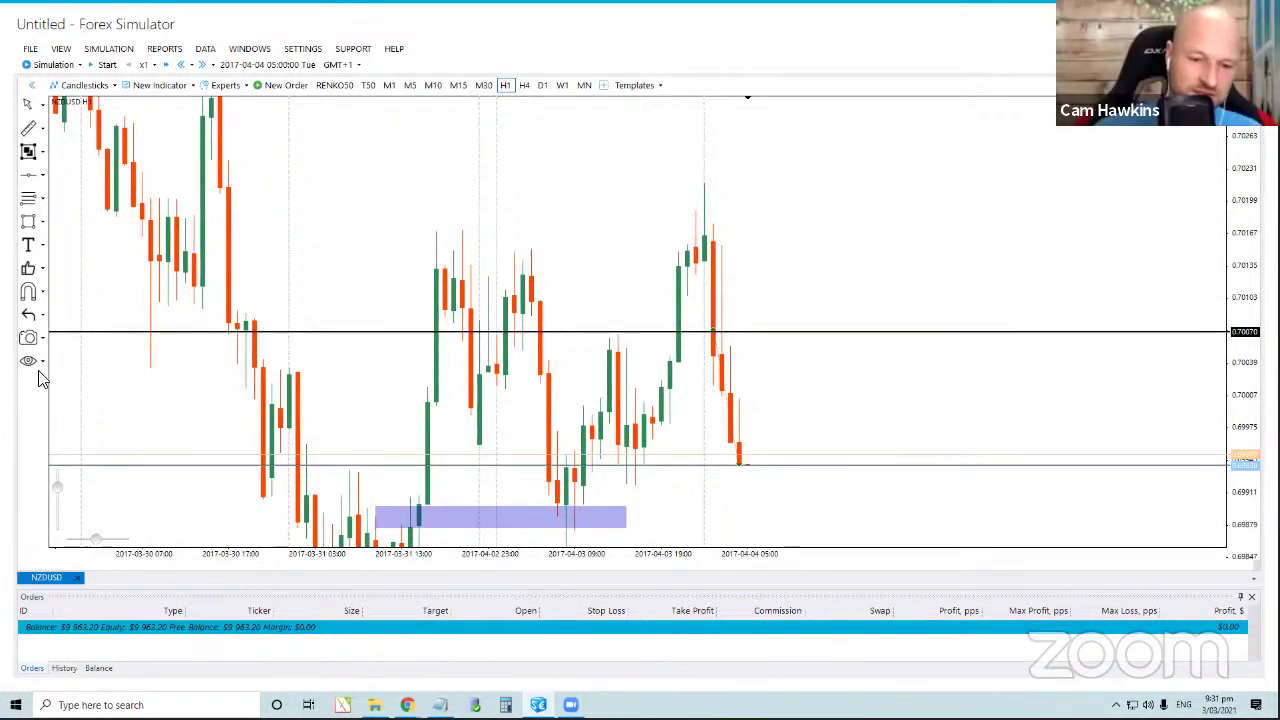
Draw a horizontal line along the recent swing highs above the 0.70070 line and adjust it to 0.70165.
drag(603, 277, 560, 225)
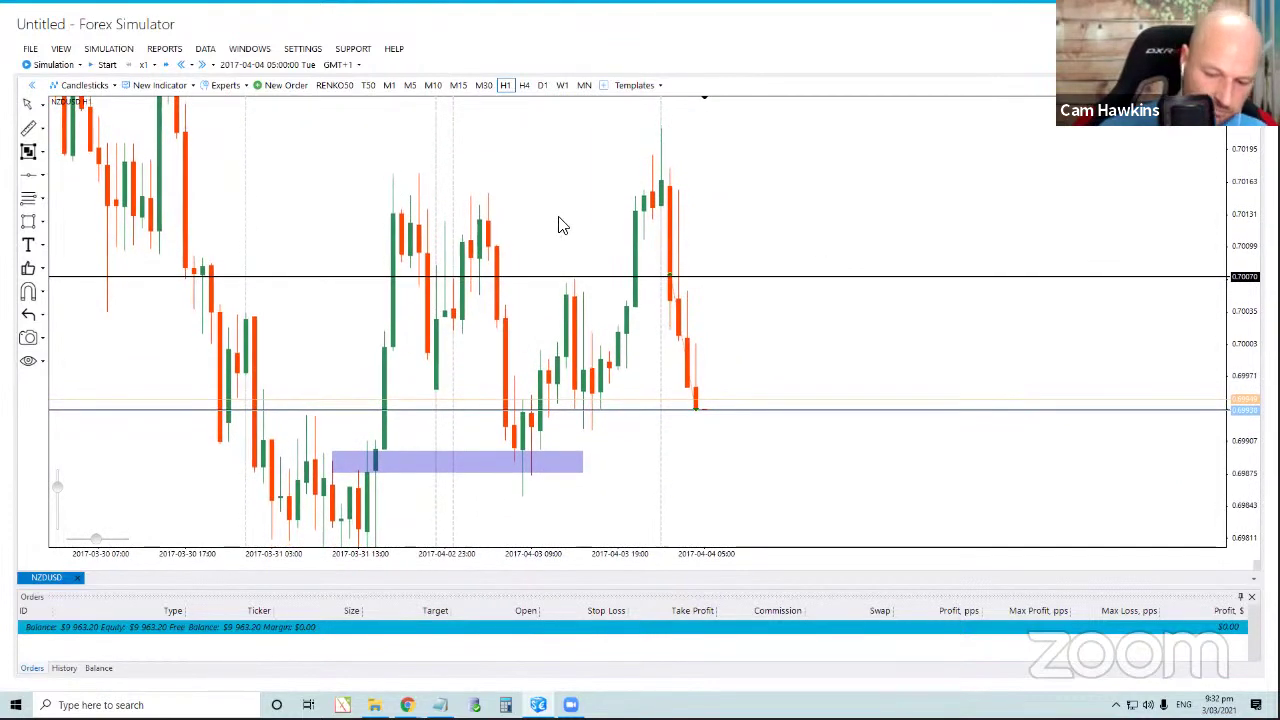
click(28, 175)
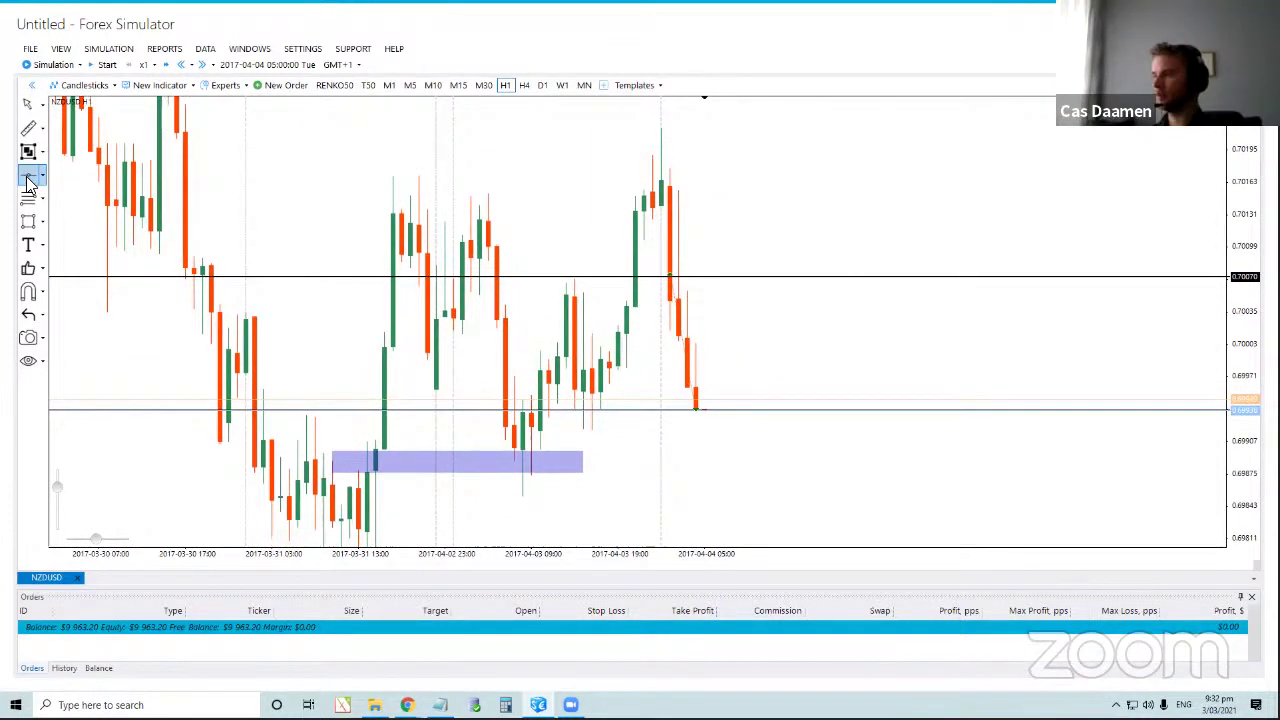
click(468, 175)
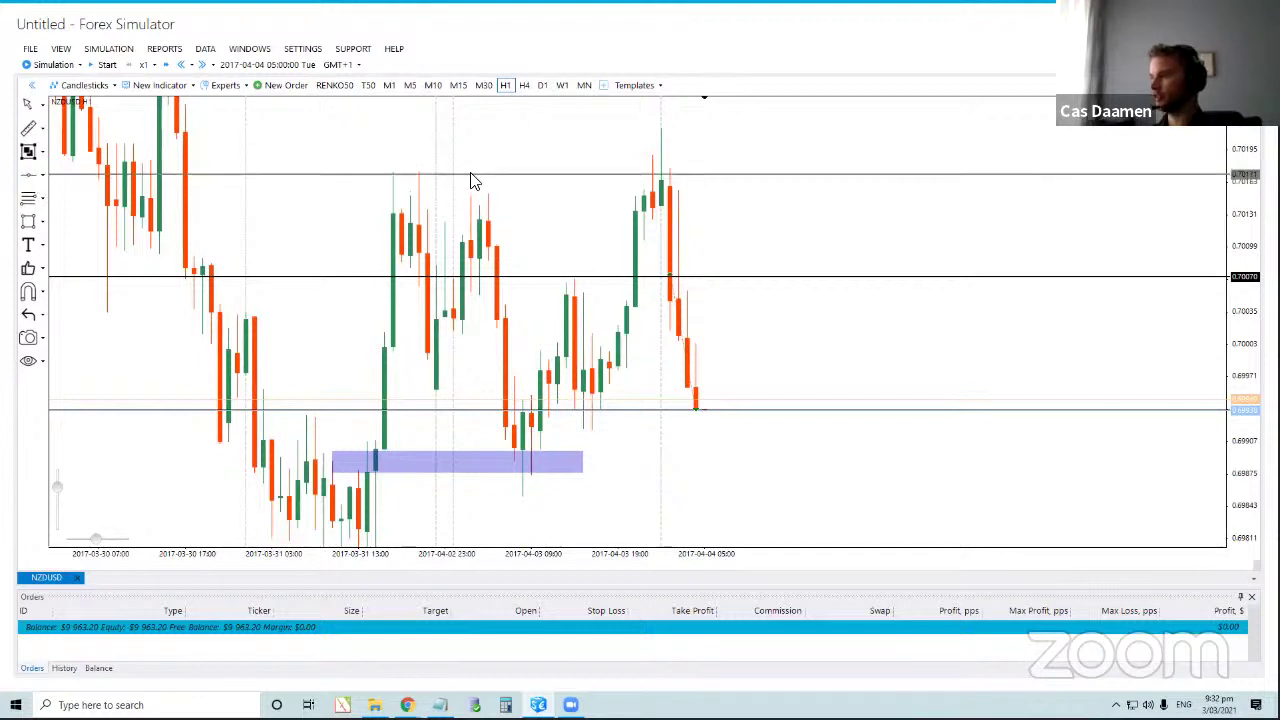
click(480, 180)
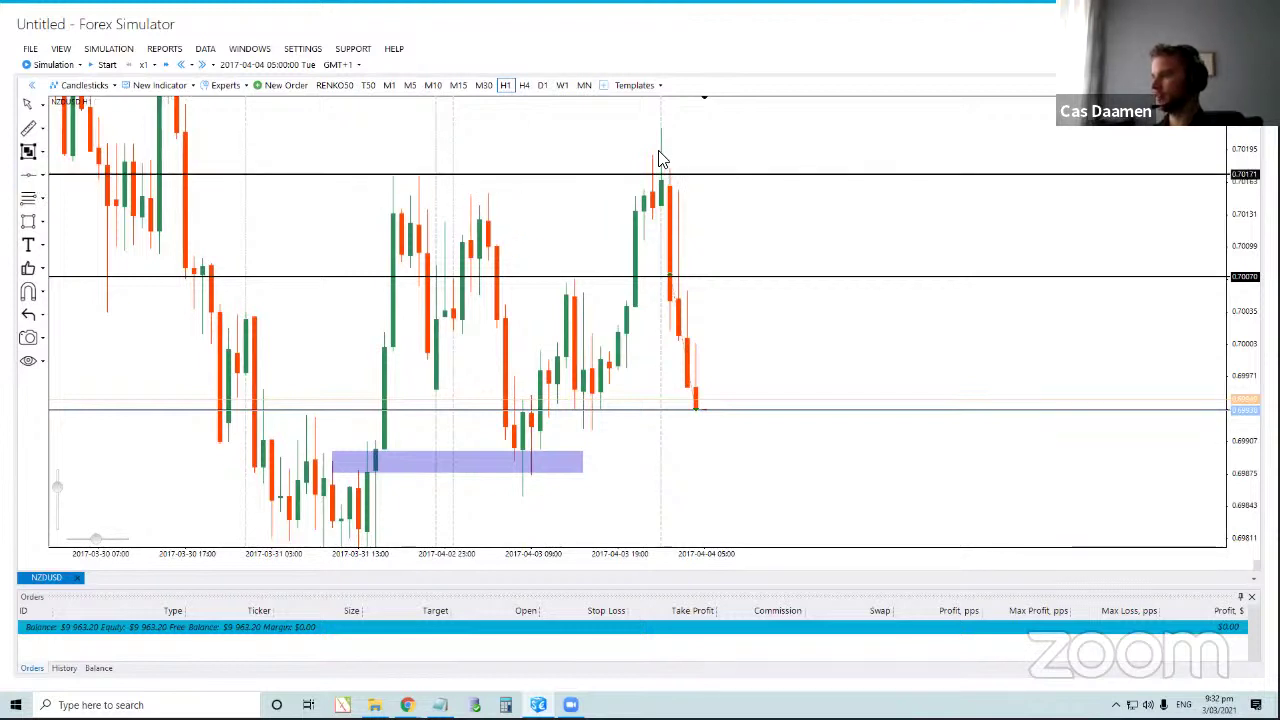
click(681, 181)
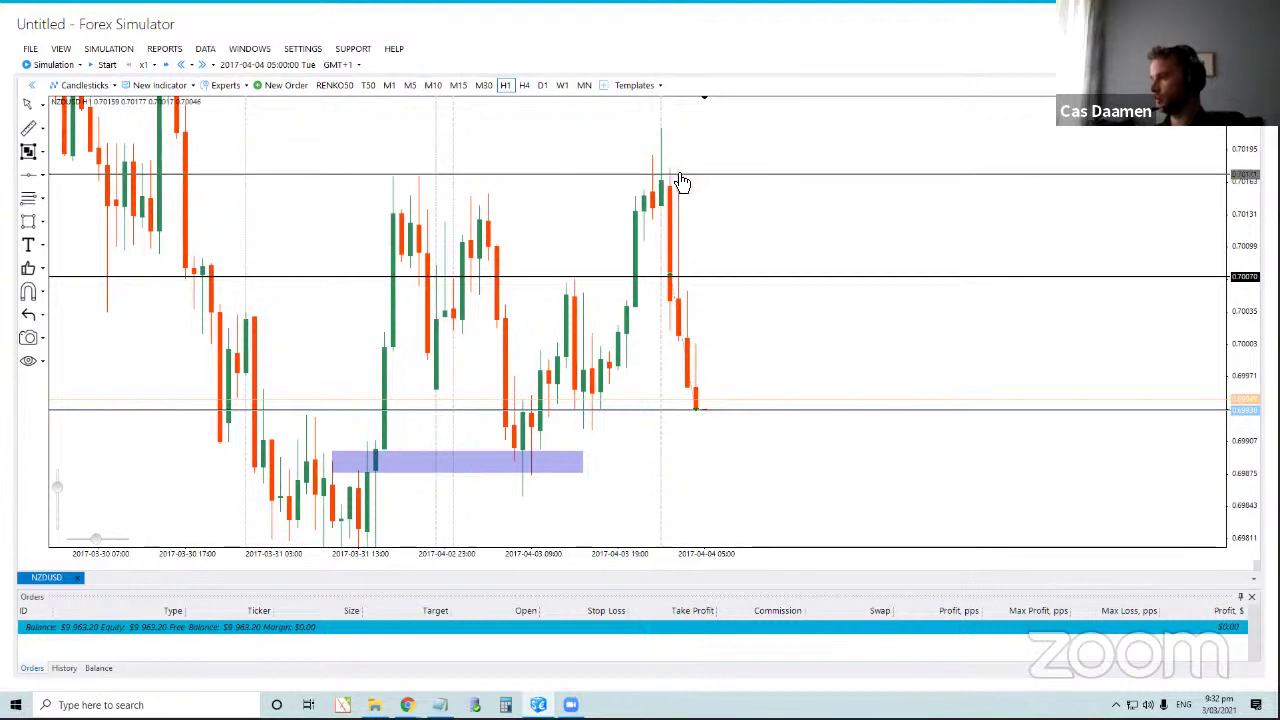
click(690, 177)
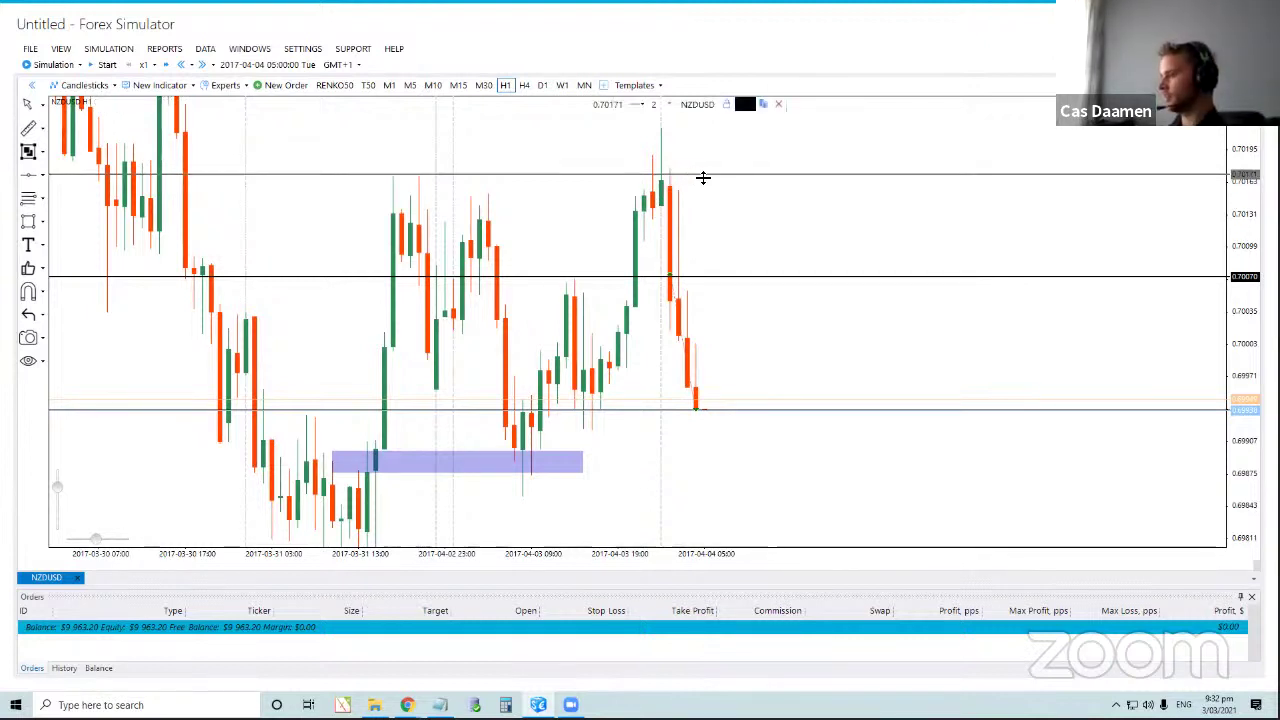
drag(703, 177, 706, 183)
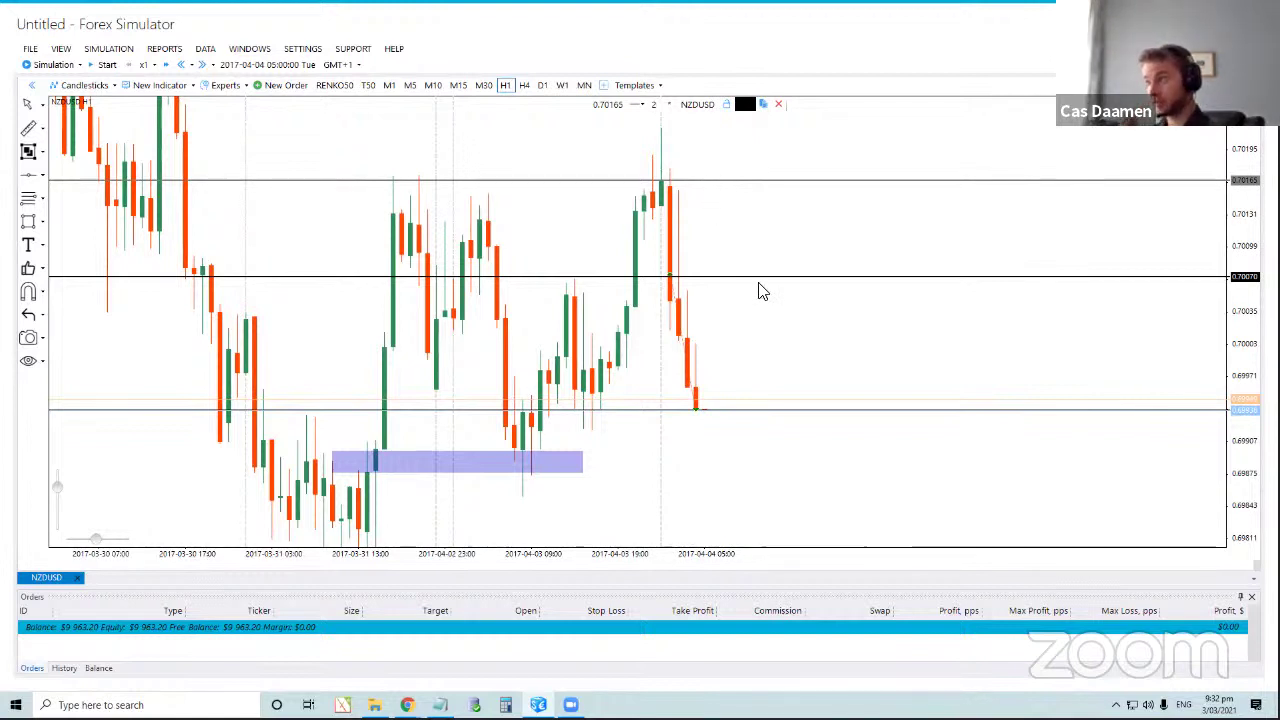
Switch the NZDUSD chart to the D1 timeframe and delete all the horizontal lines and the blue rectangle.
click(542, 85)
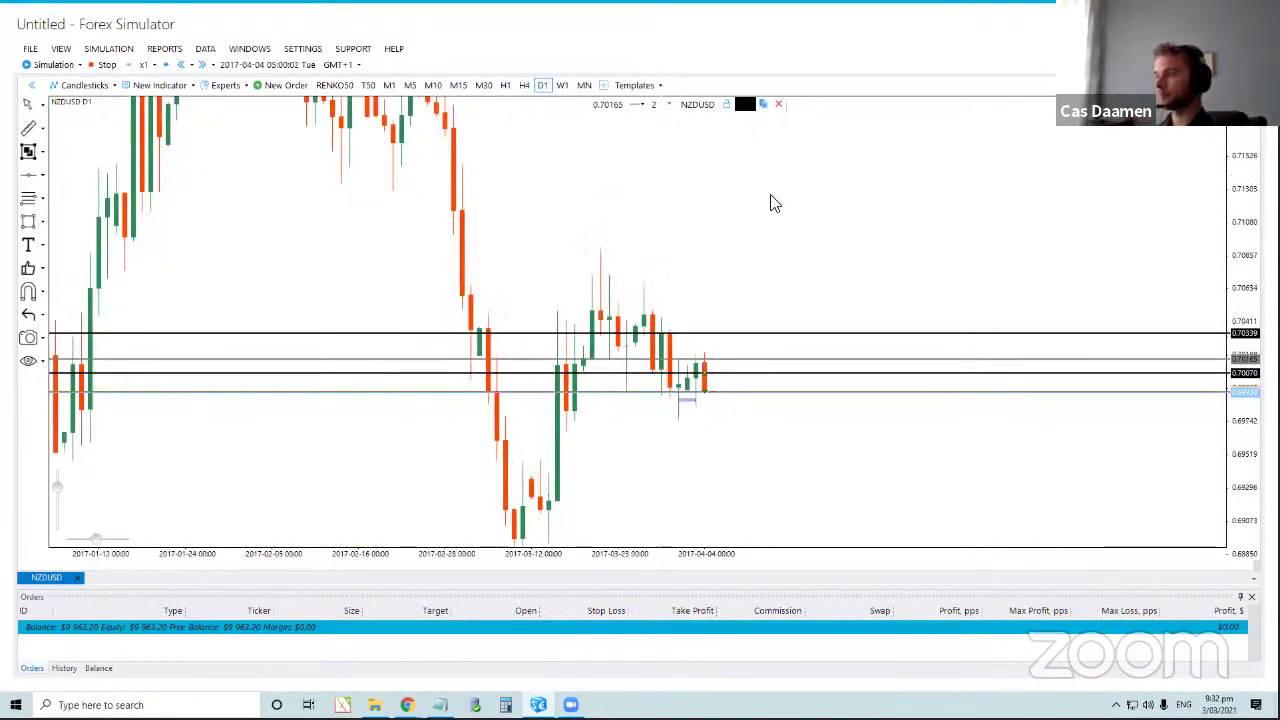
click(780, 373)
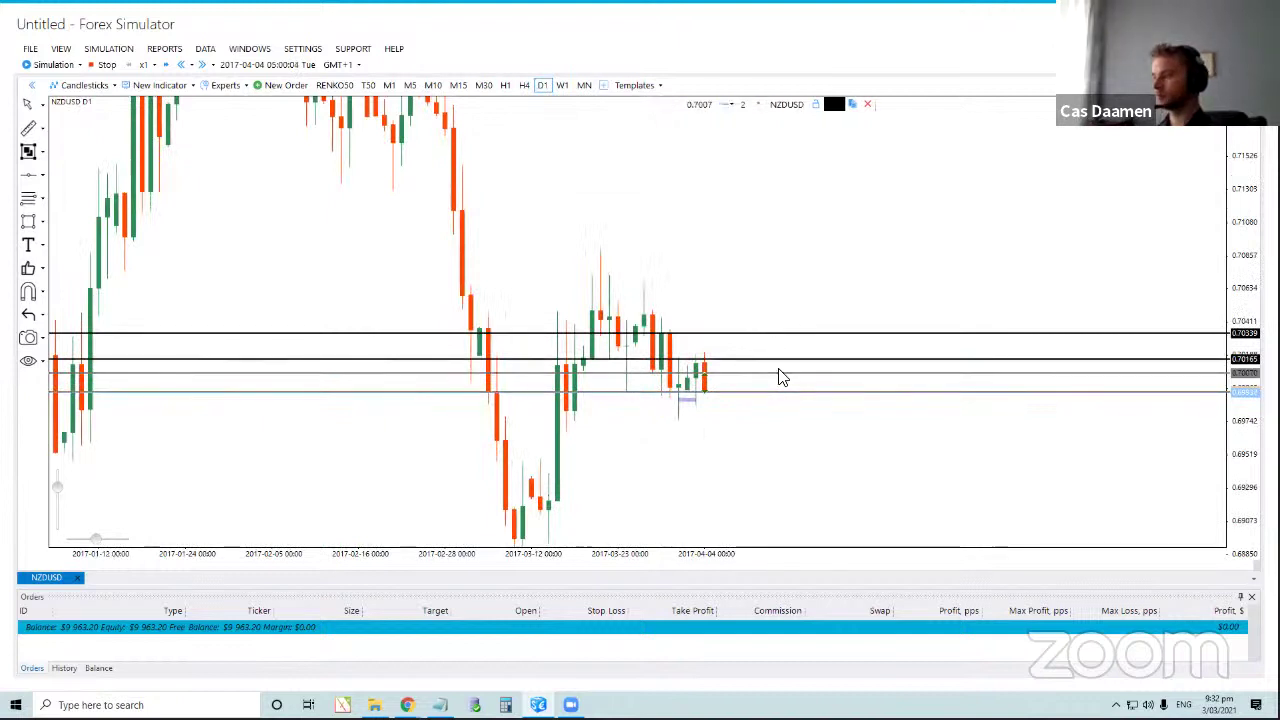
key(Delete)
click(766, 334)
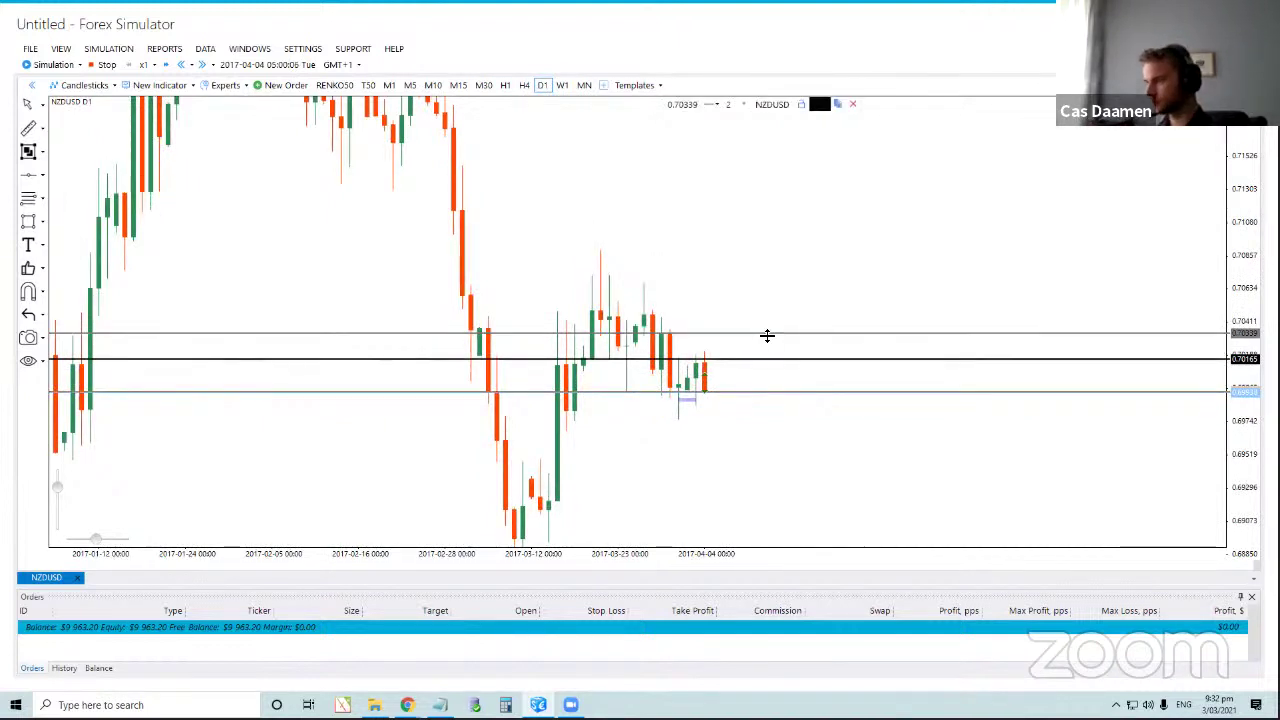
key(Delete)
click(763, 366)
key(Delete)
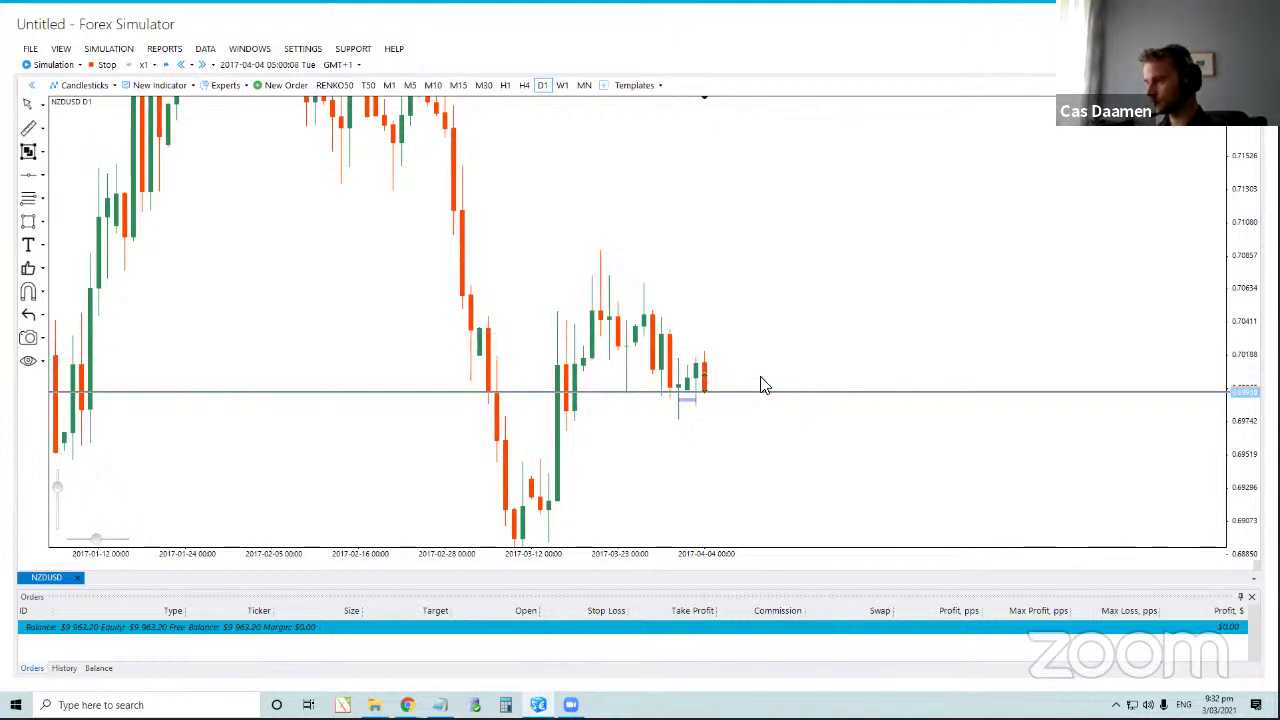
click(763, 396)
key(Delete)
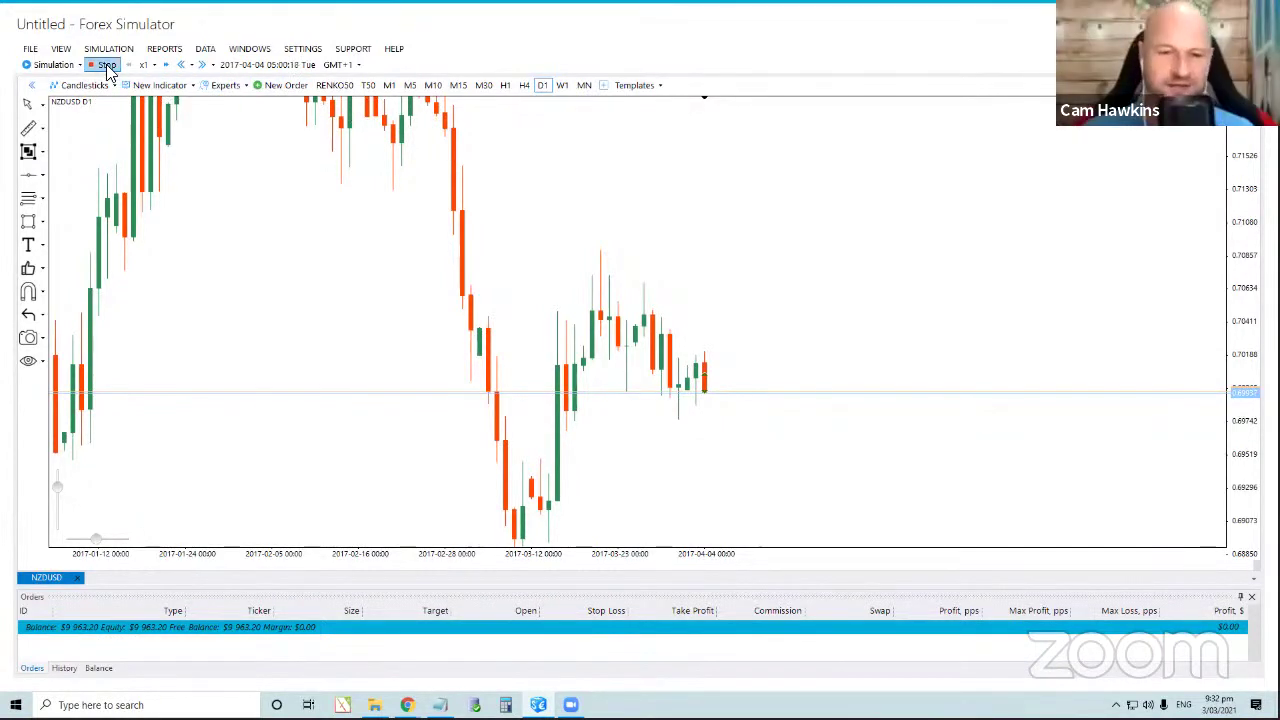
click(213, 65)
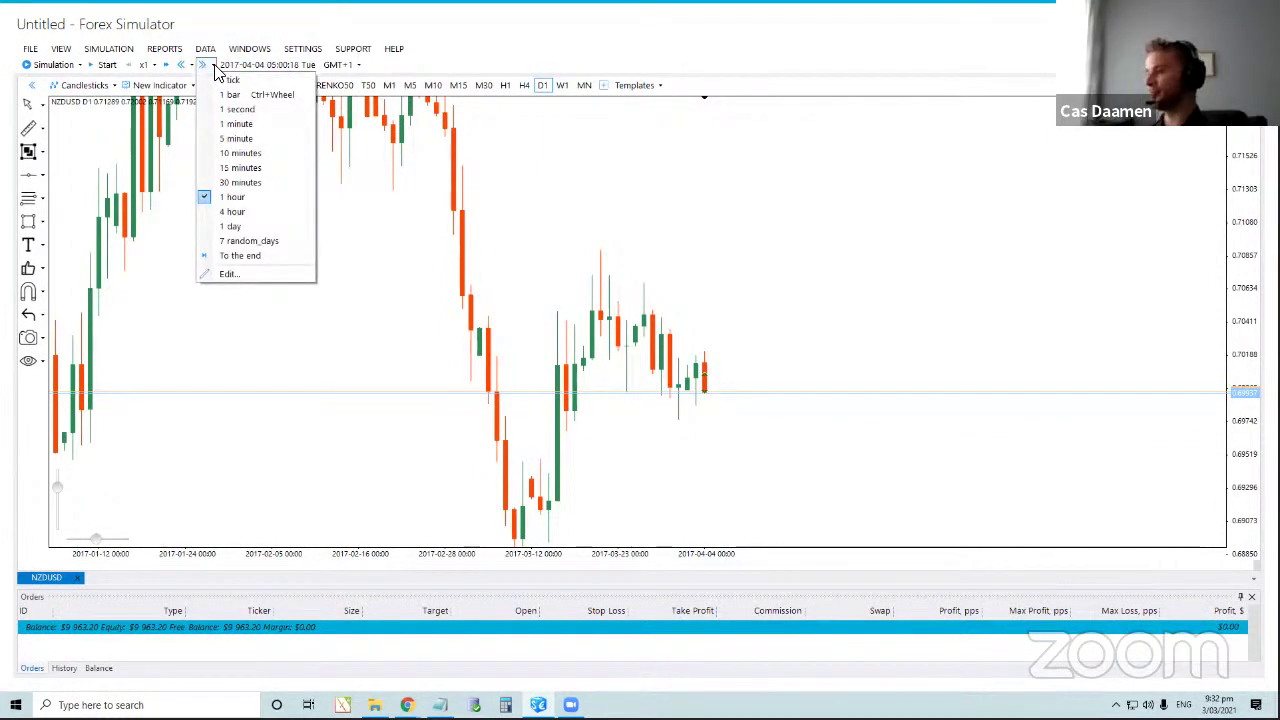
click(263, 200)
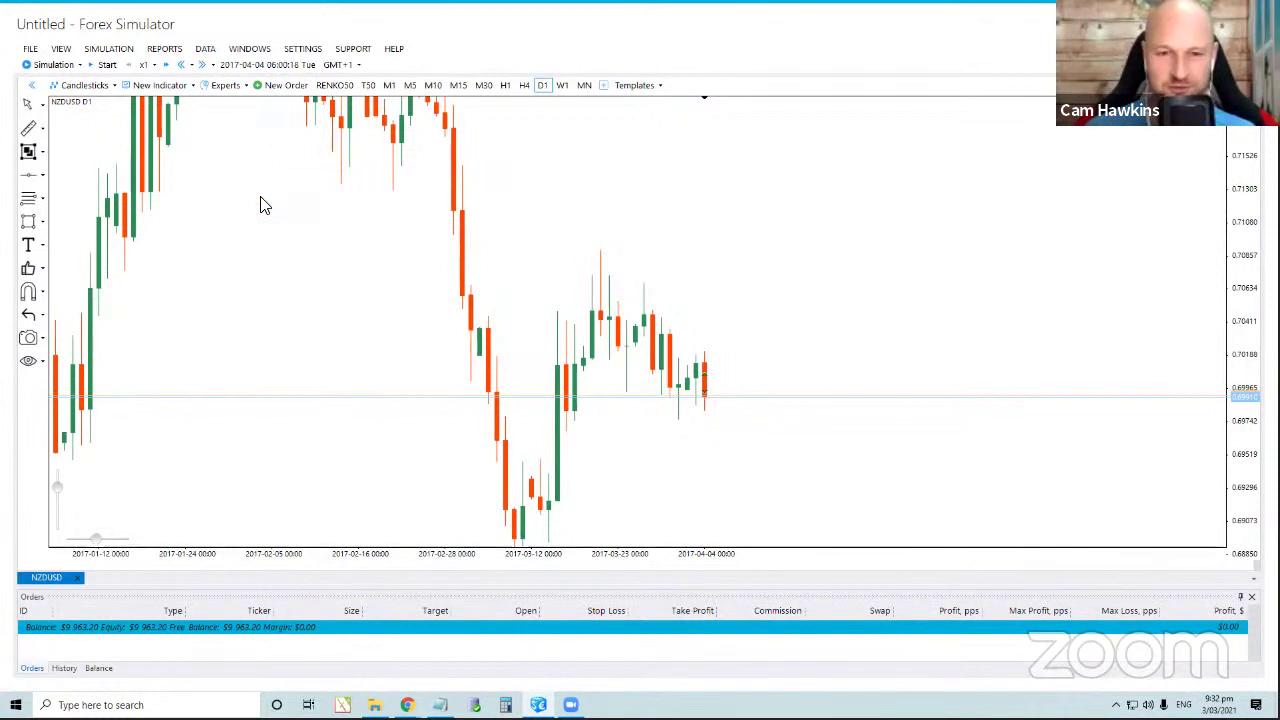
click(205, 66)
click(205, 66)
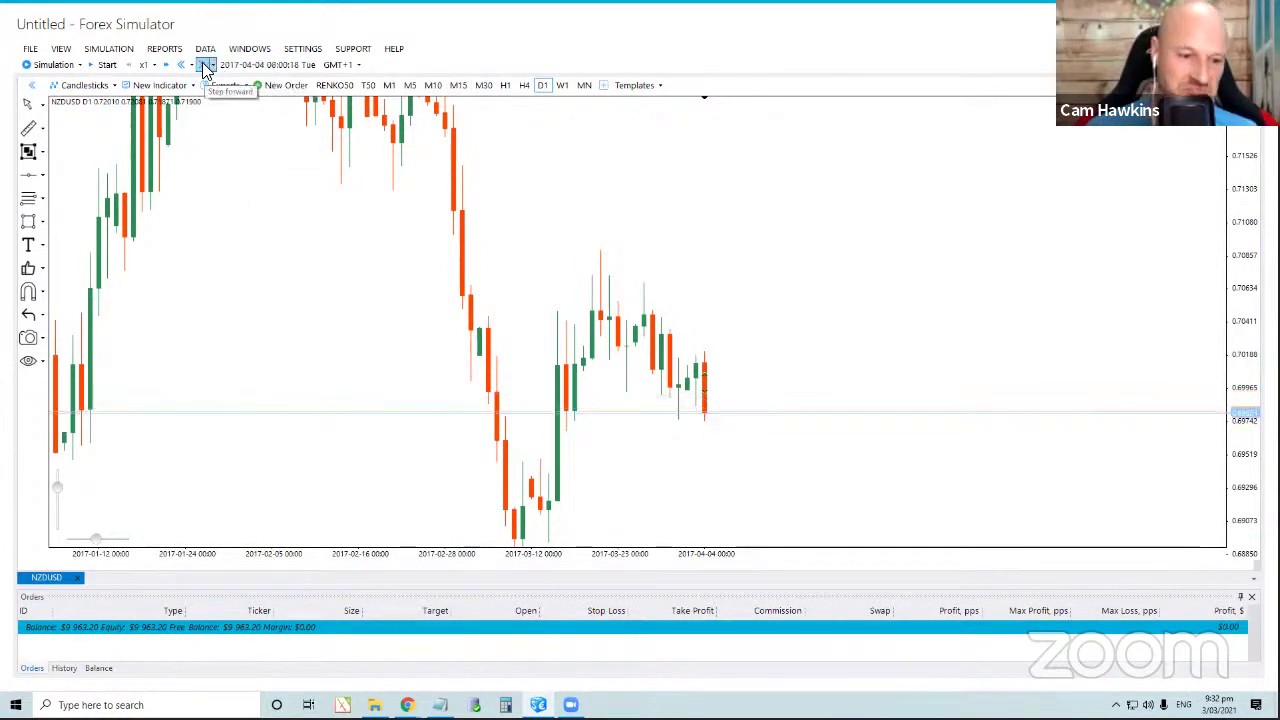
click(205, 66)
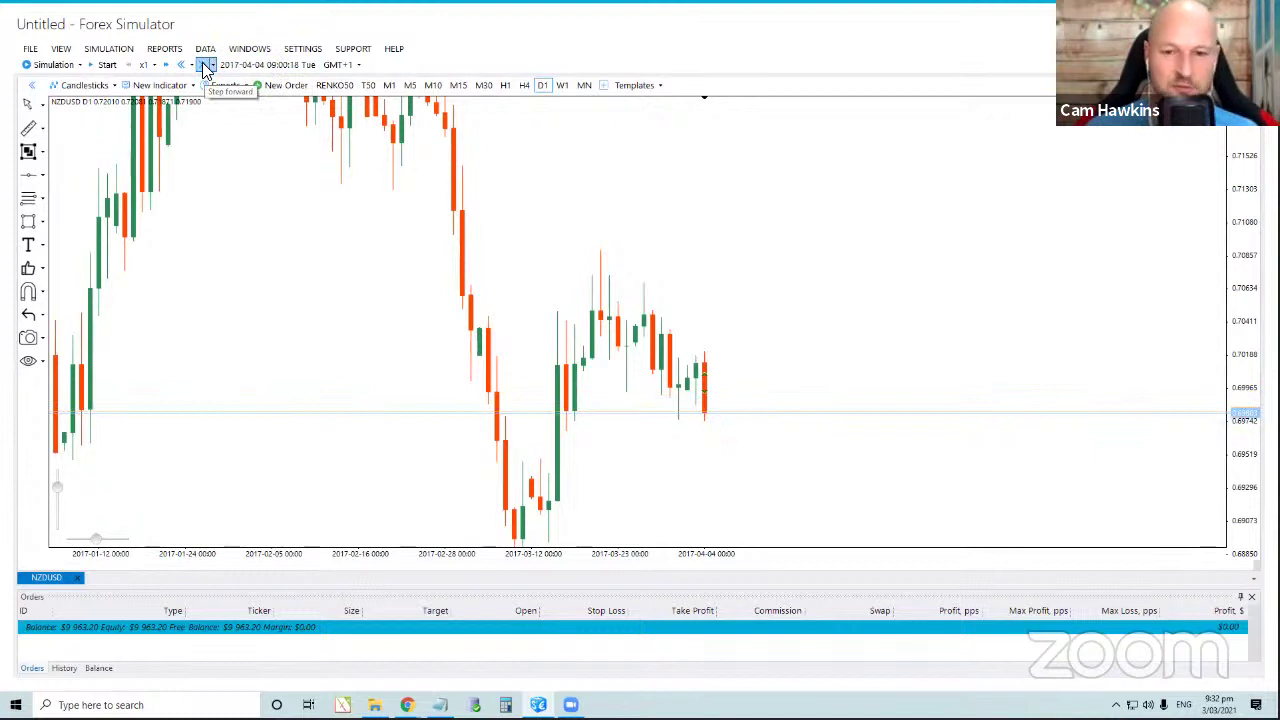
click(205, 66)
click(205, 66)
click(205, 66)
click(205, 66)
click(205, 66)
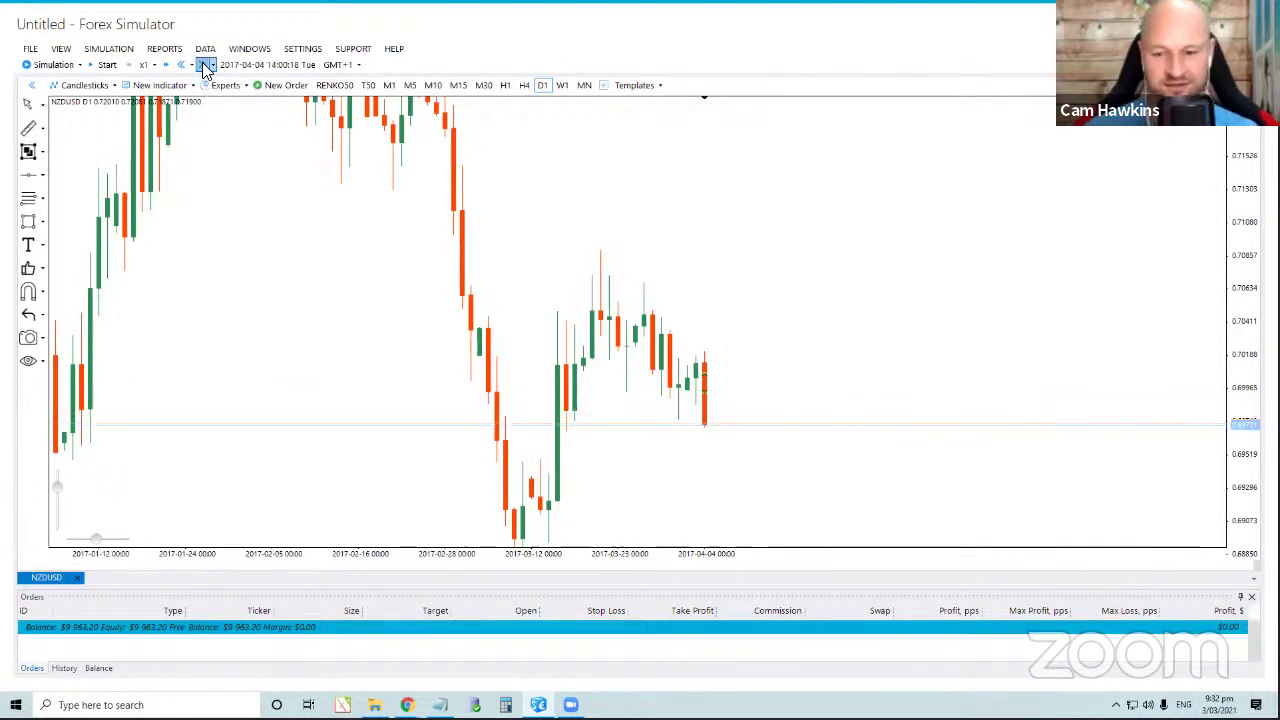
click(205, 66)
click(205, 66)
click(205, 66)
click(205, 66)
click(205, 66)
click(205, 66)
click(205, 66)
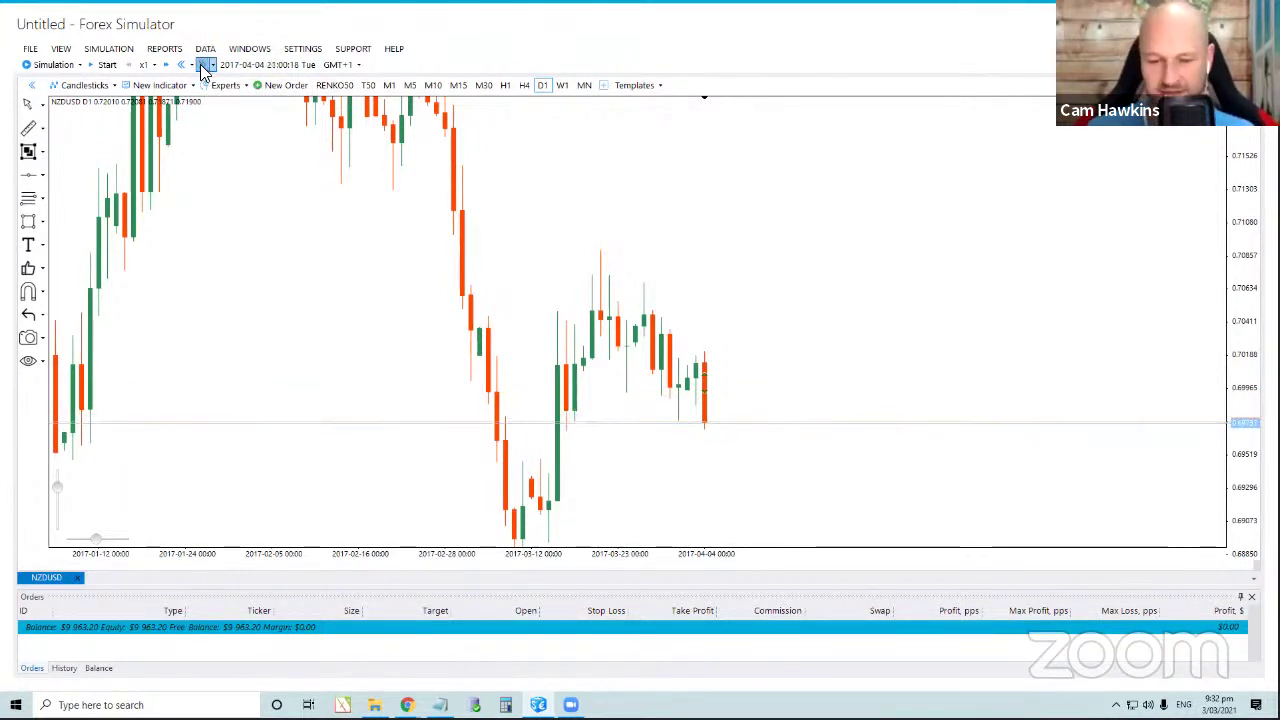
click(205, 66)
click(205, 66)
click(205, 66)
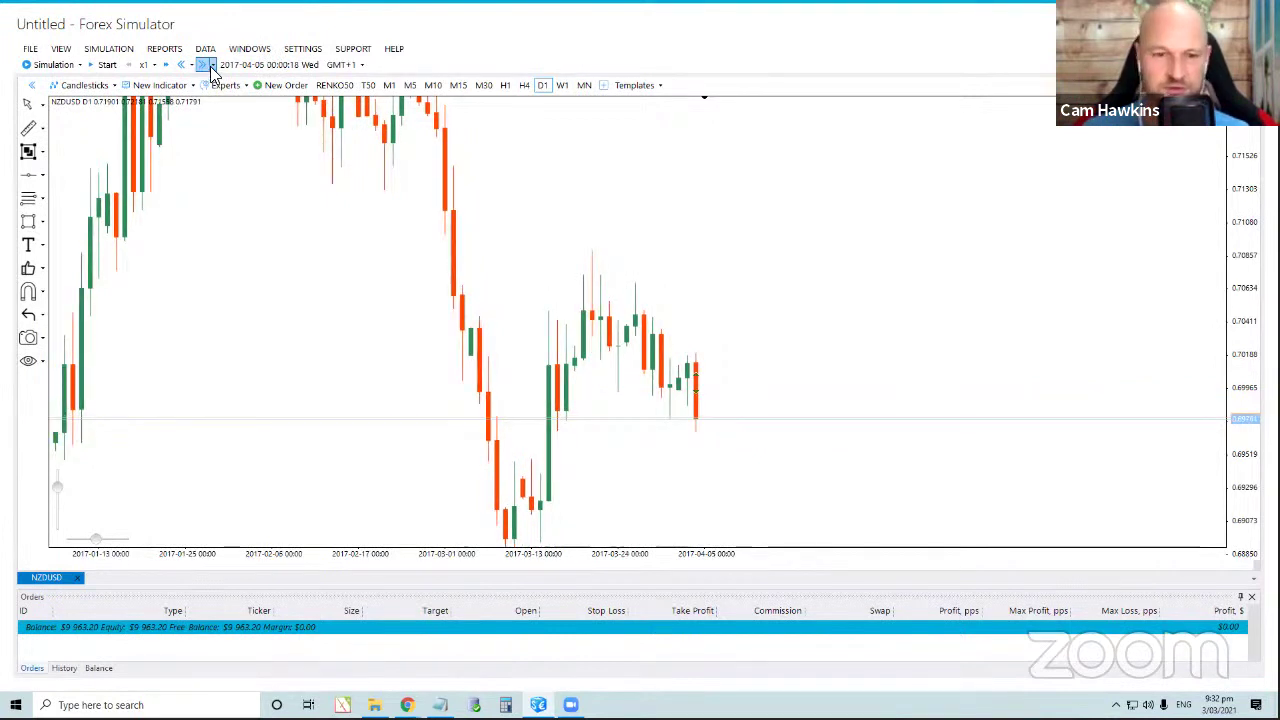
Set the simulation's forward step to 1 day and advance the daily chart to 2017-04-26.
click(212, 65)
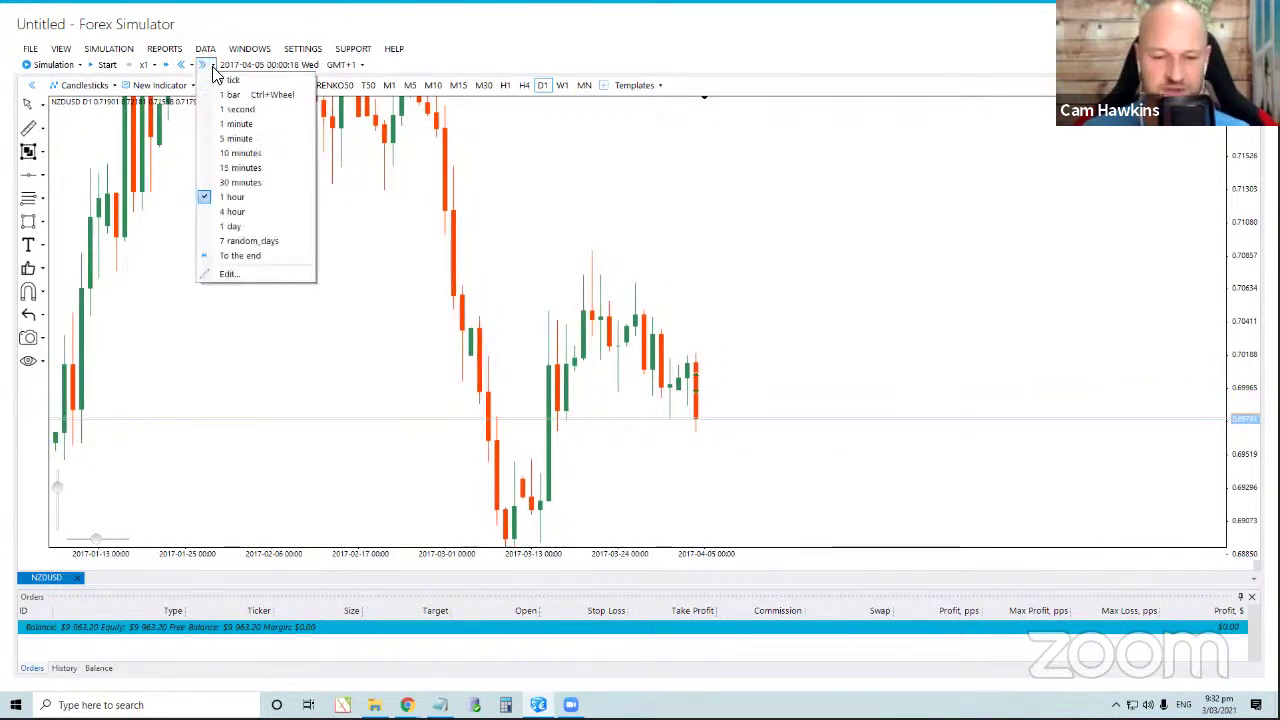
click(244, 228)
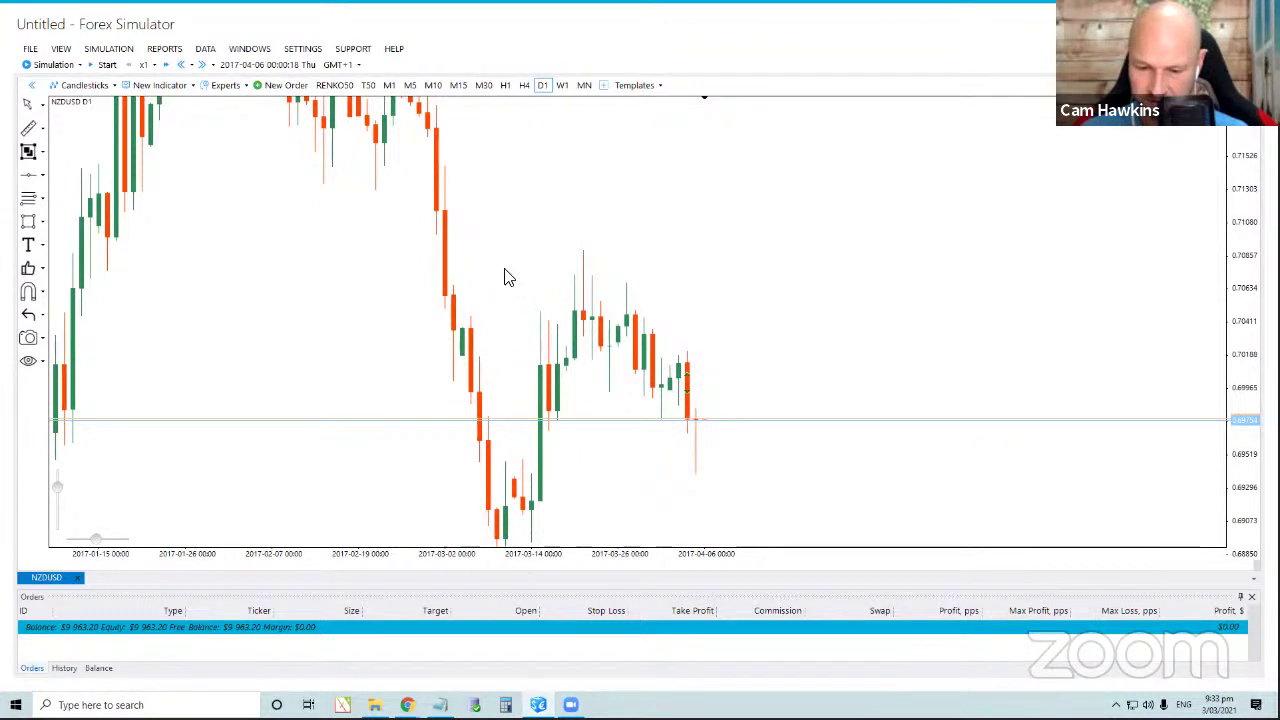
click(202, 66)
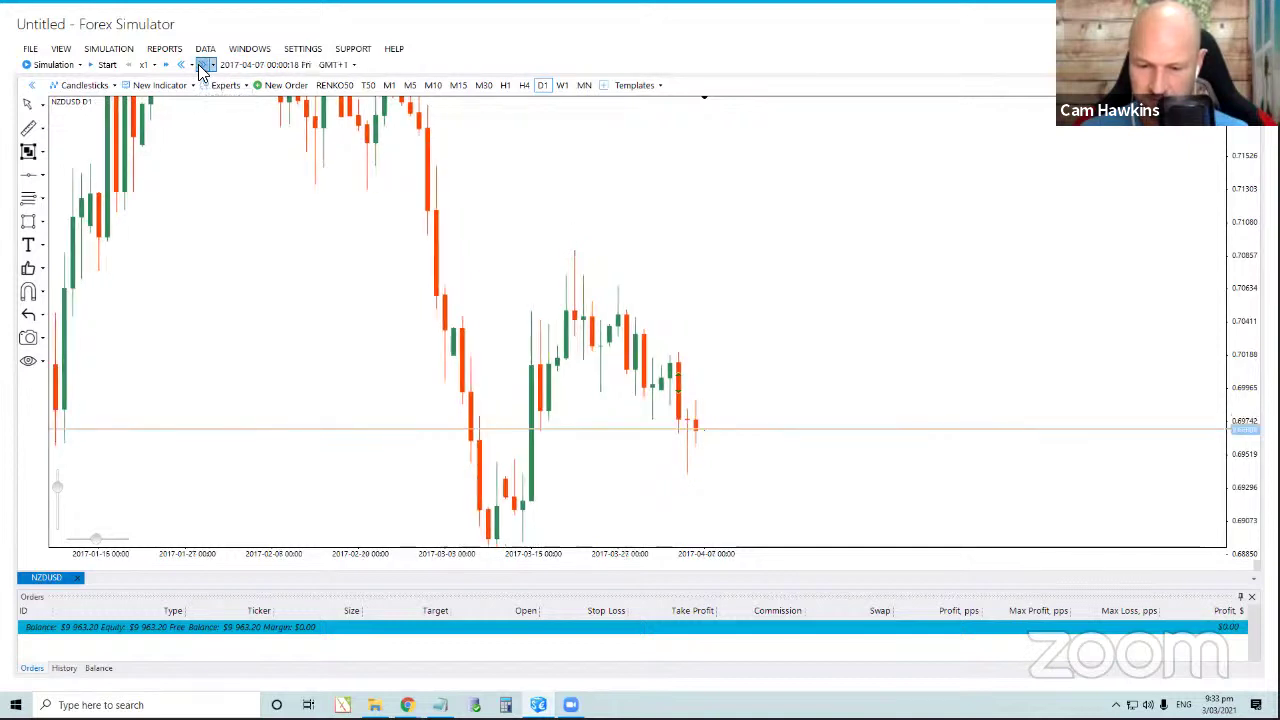
click(202, 66)
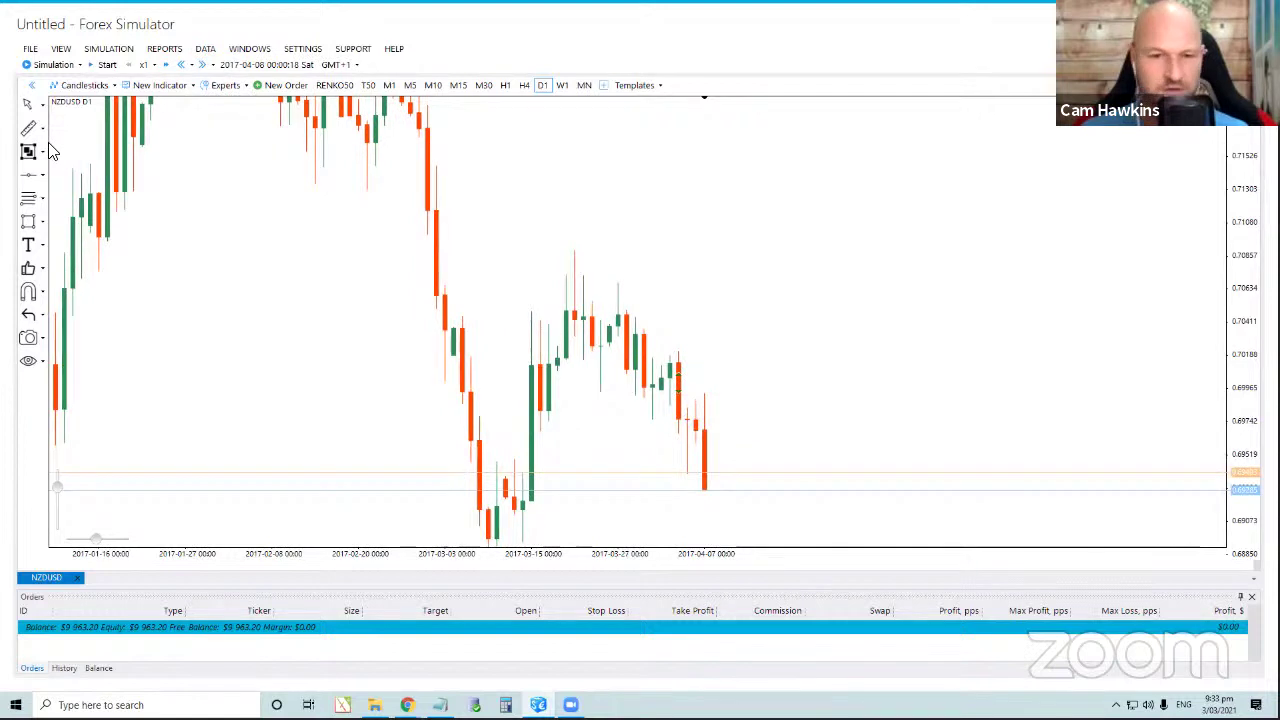
click(203, 66)
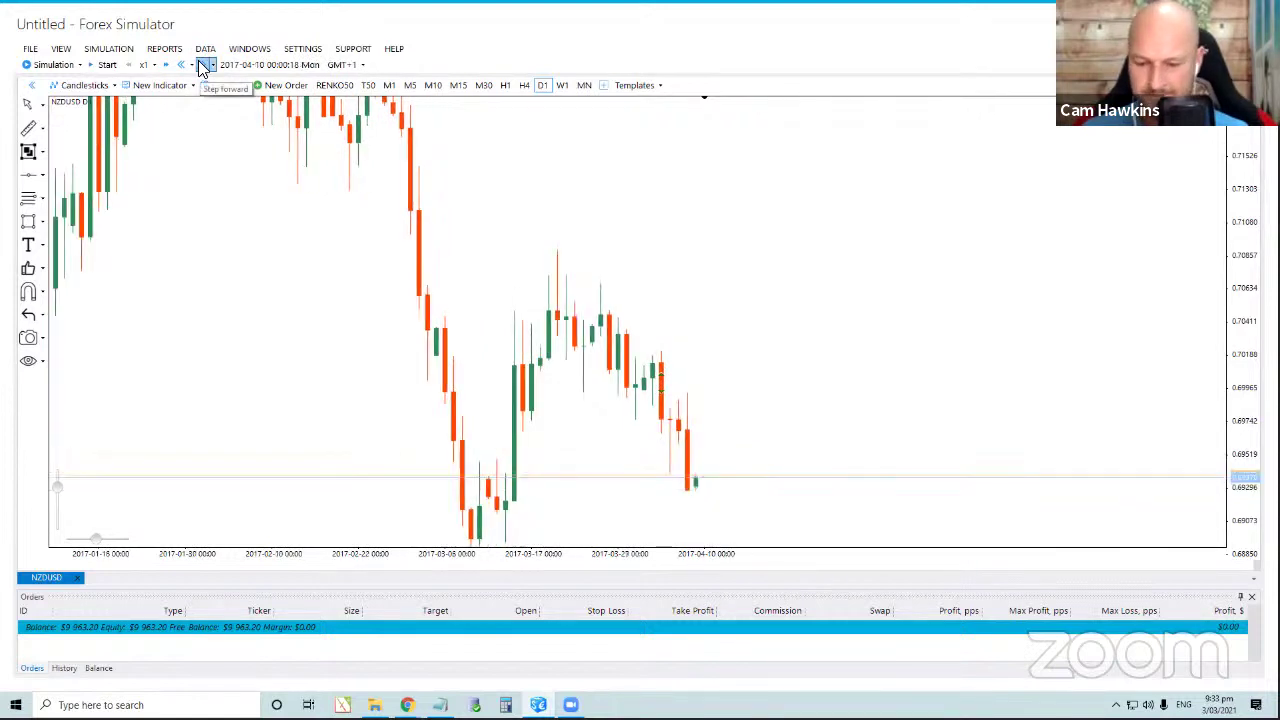
click(203, 66)
click(203, 66)
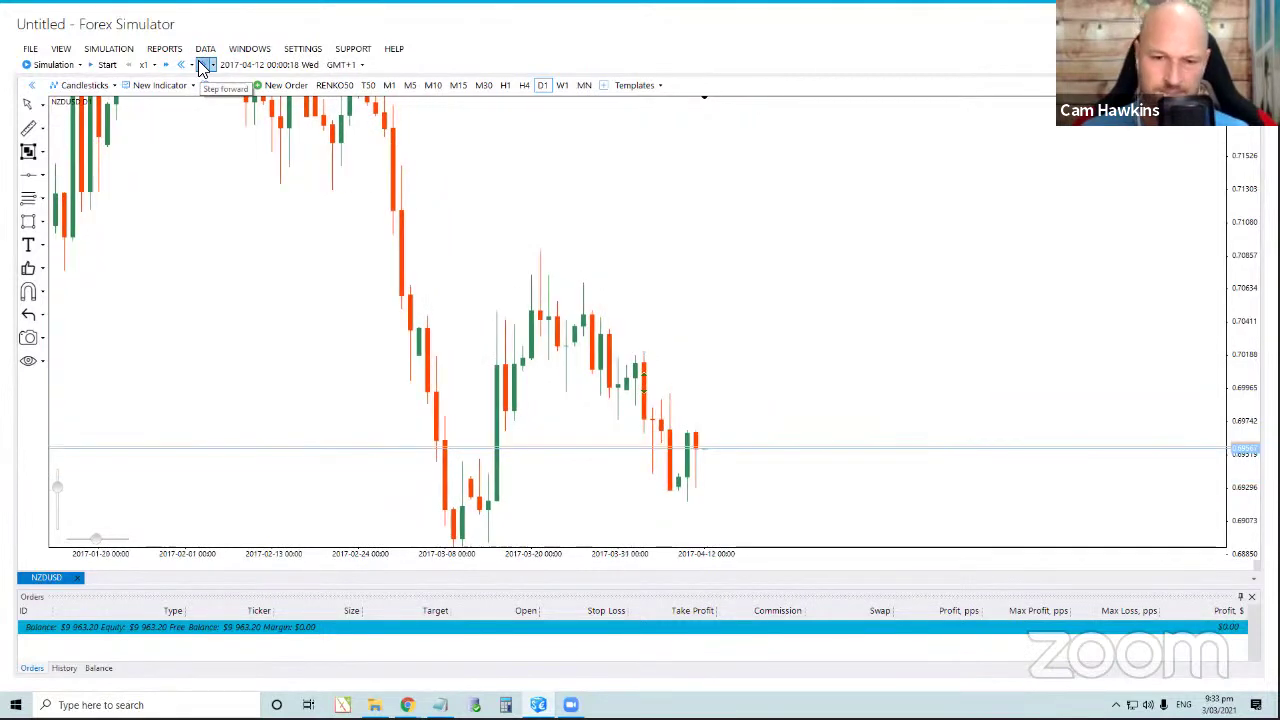
click(203, 66)
click(203, 66)
click(203, 66)
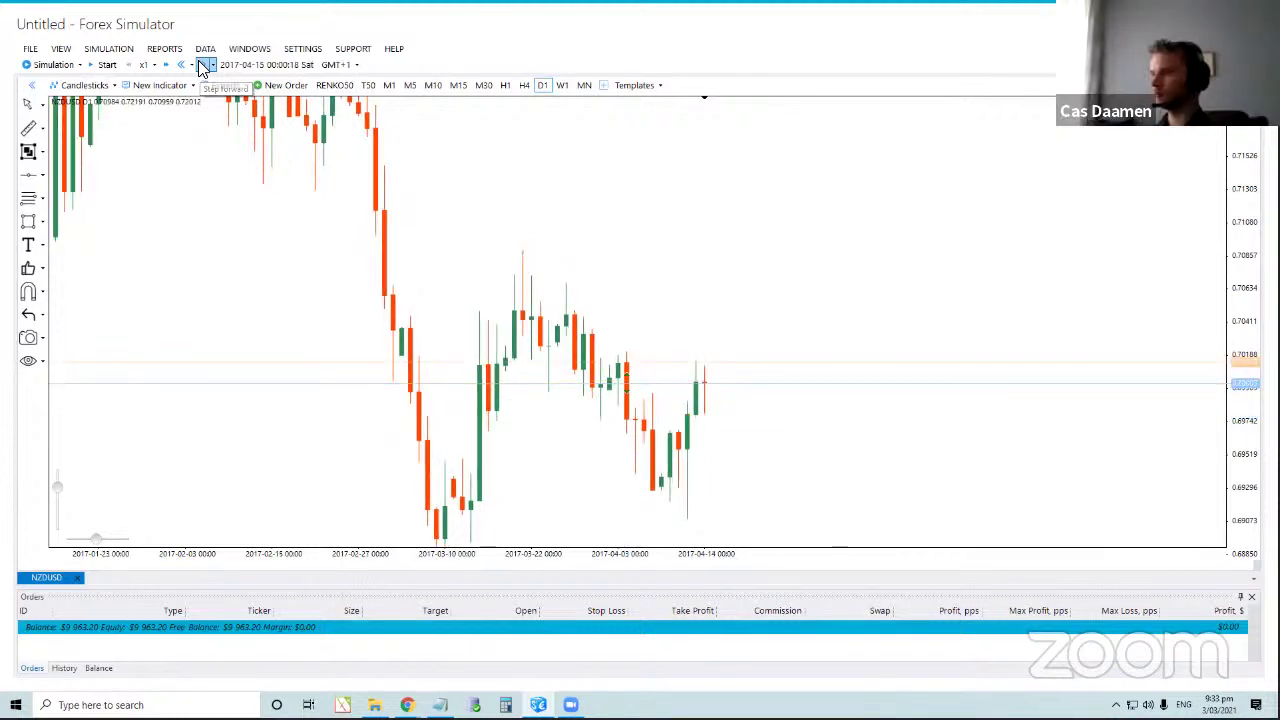
click(203, 66)
click(203, 66)
click(203, 66)
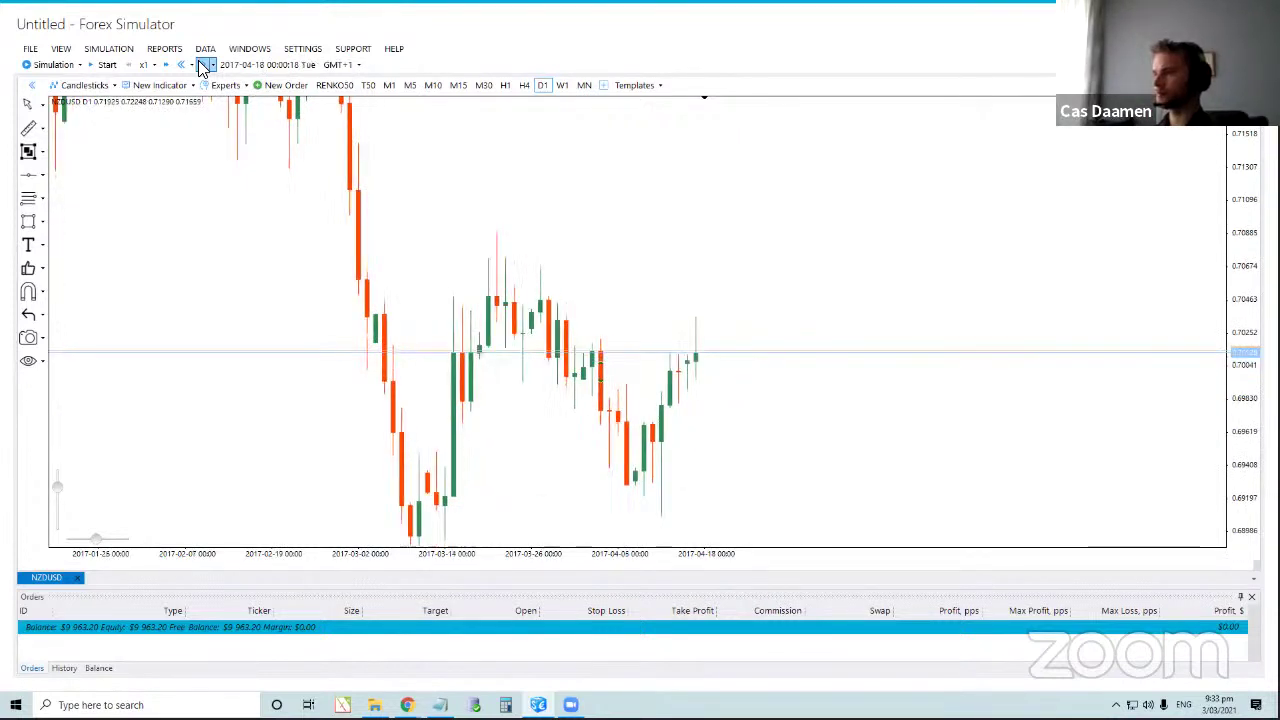
click(203, 66)
click(203, 66)
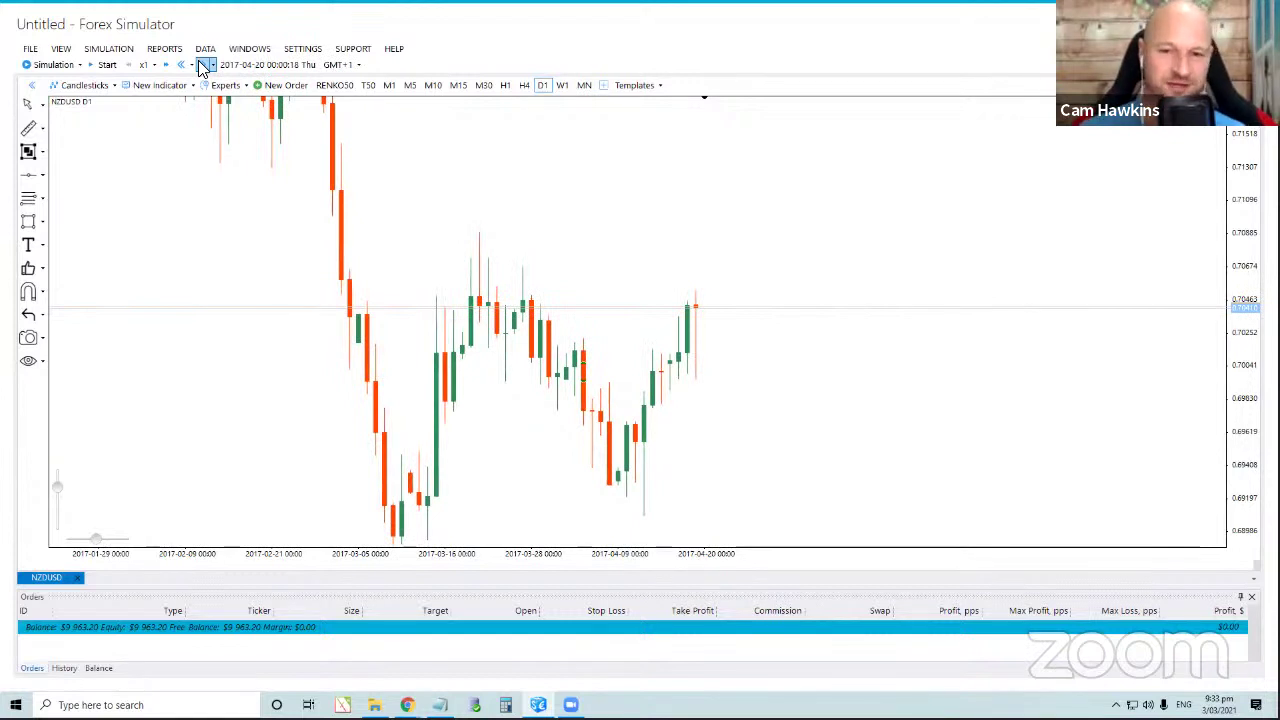
click(203, 66)
click(203, 66)
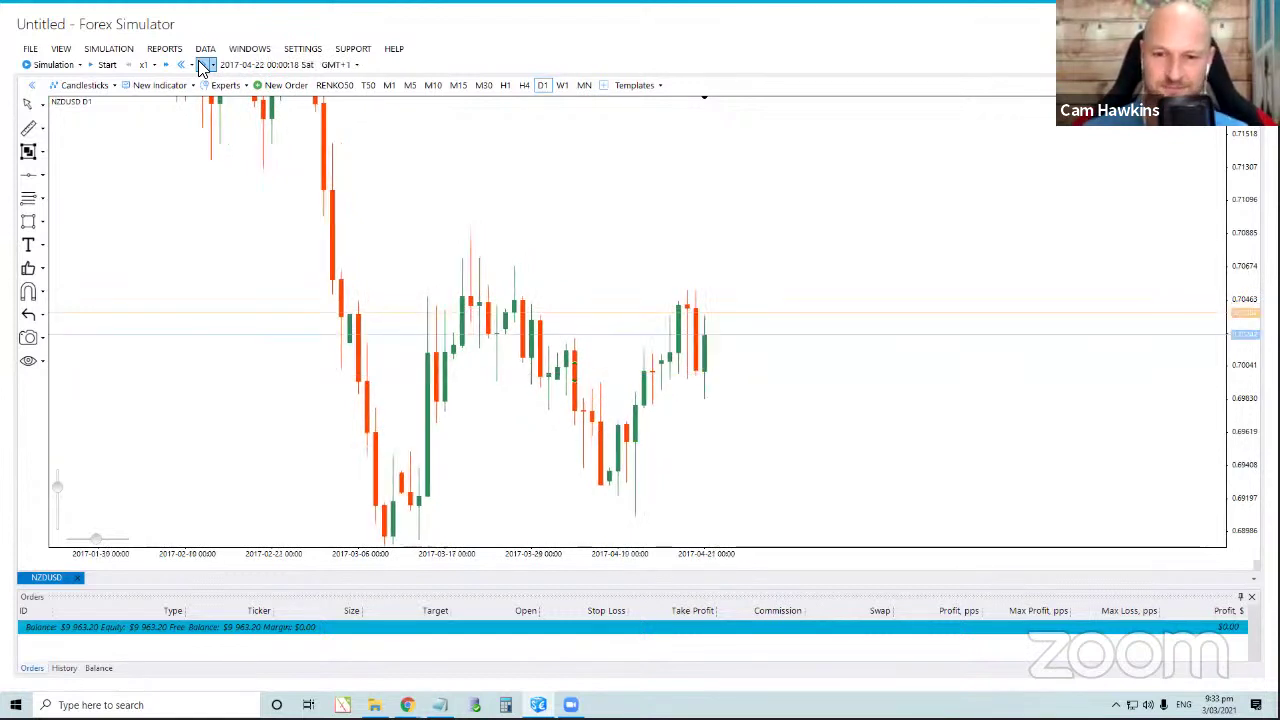
click(203, 66)
click(203, 66)
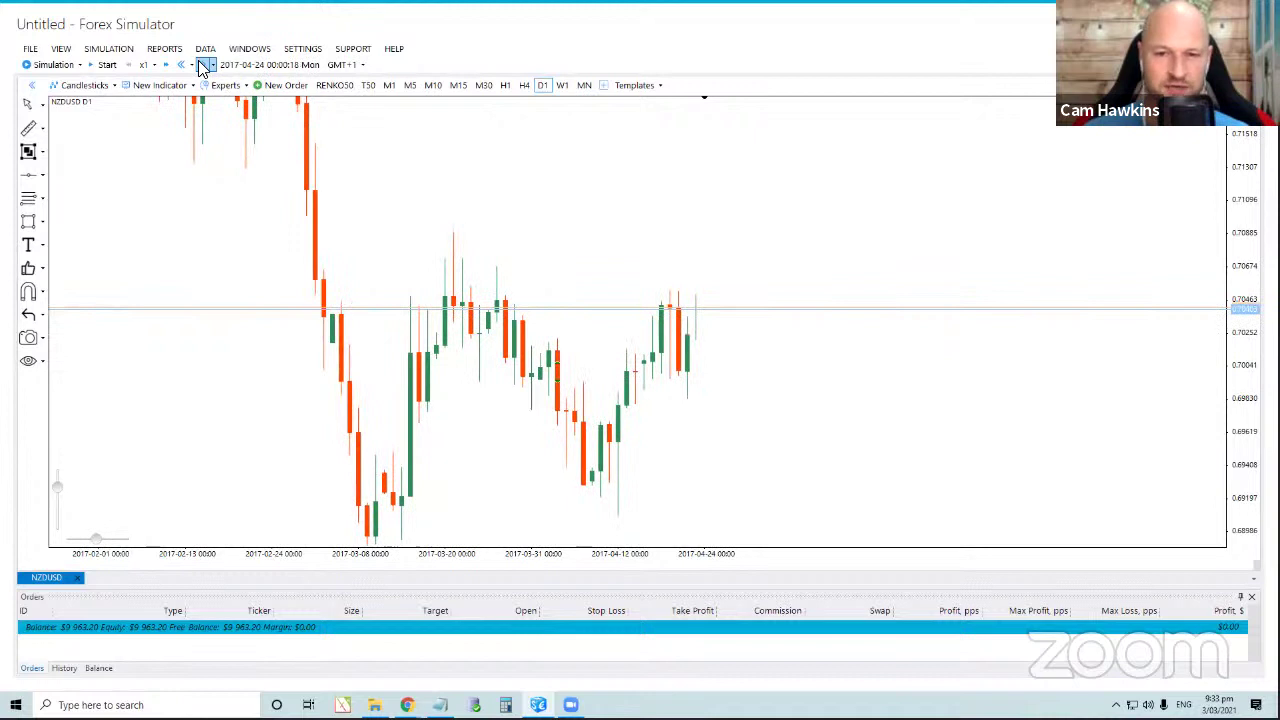
click(203, 66)
click(203, 66)
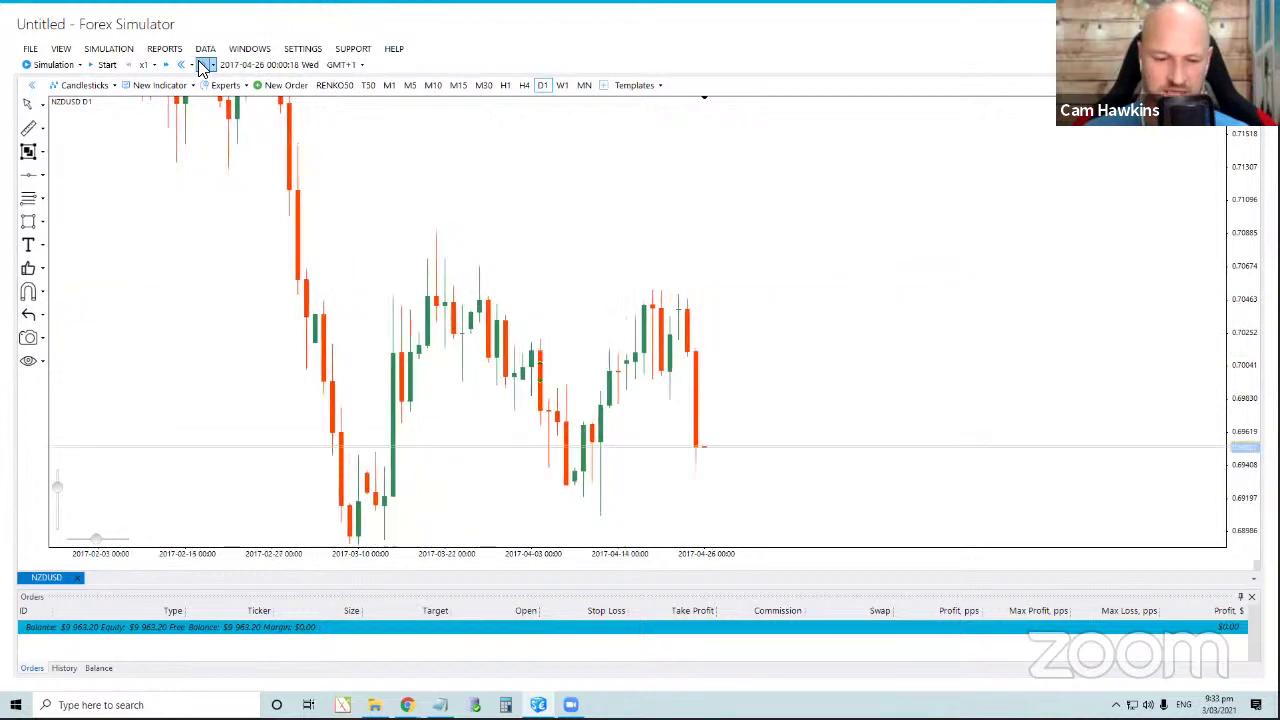
Advance the daily NZDUSD simulation in 1 day steps to 2017-05-27.
click(203, 66)
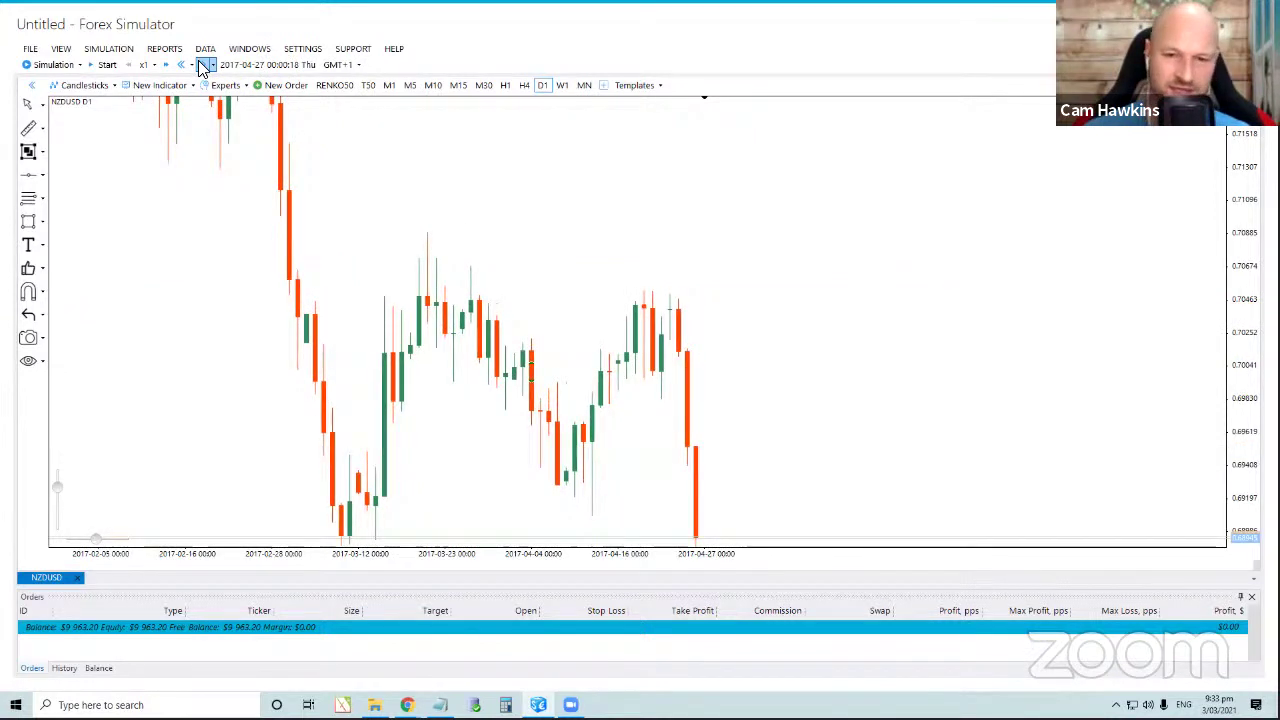
drag(943, 411, 943, 337)
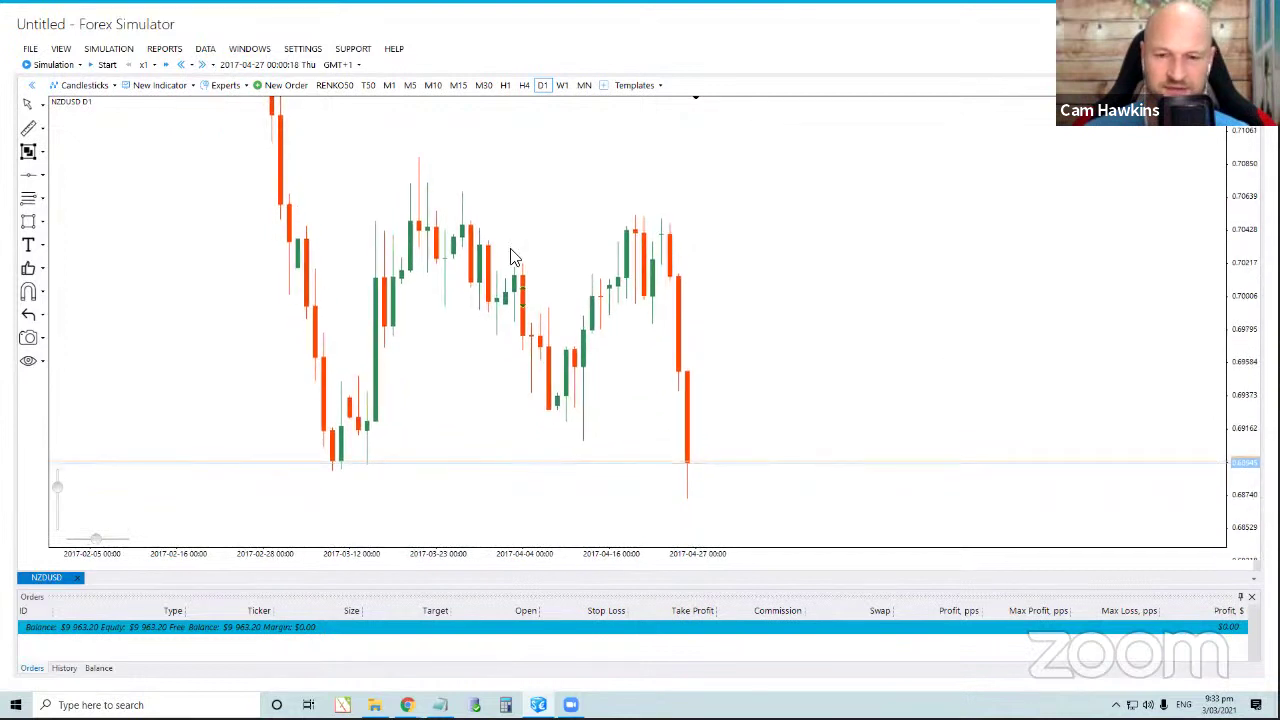
click(202, 66)
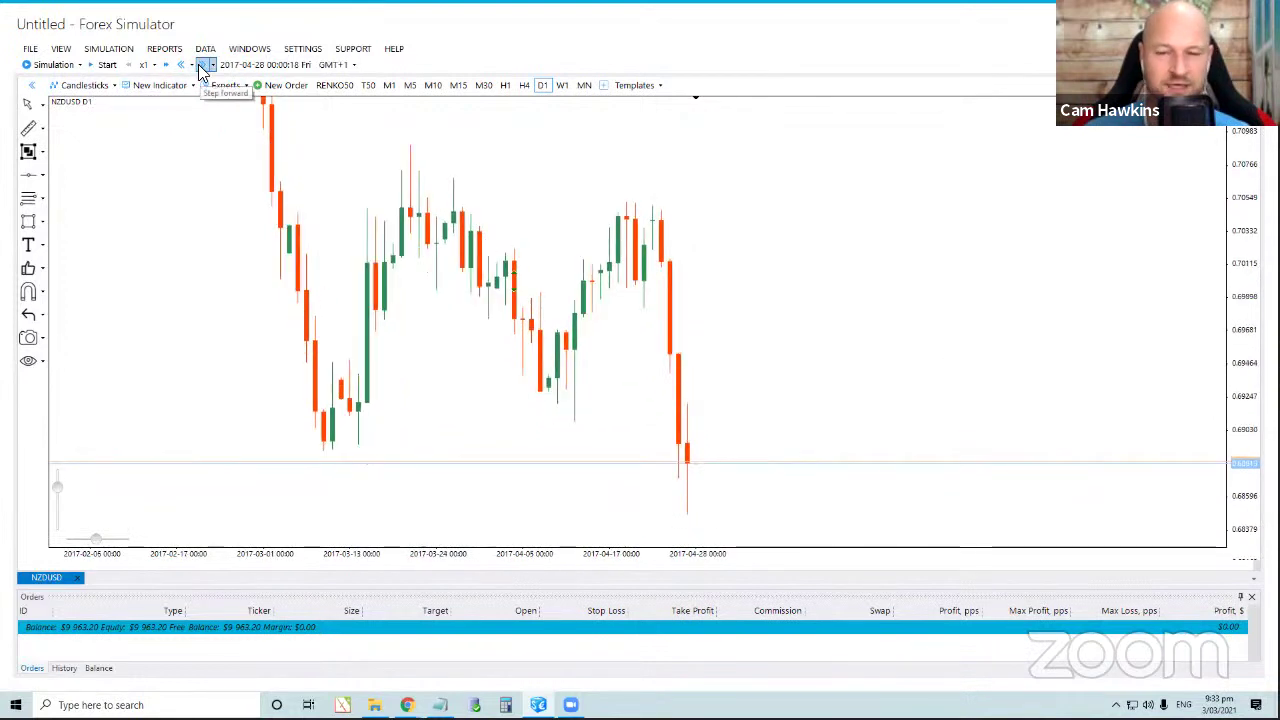
click(202, 66)
click(202, 66)
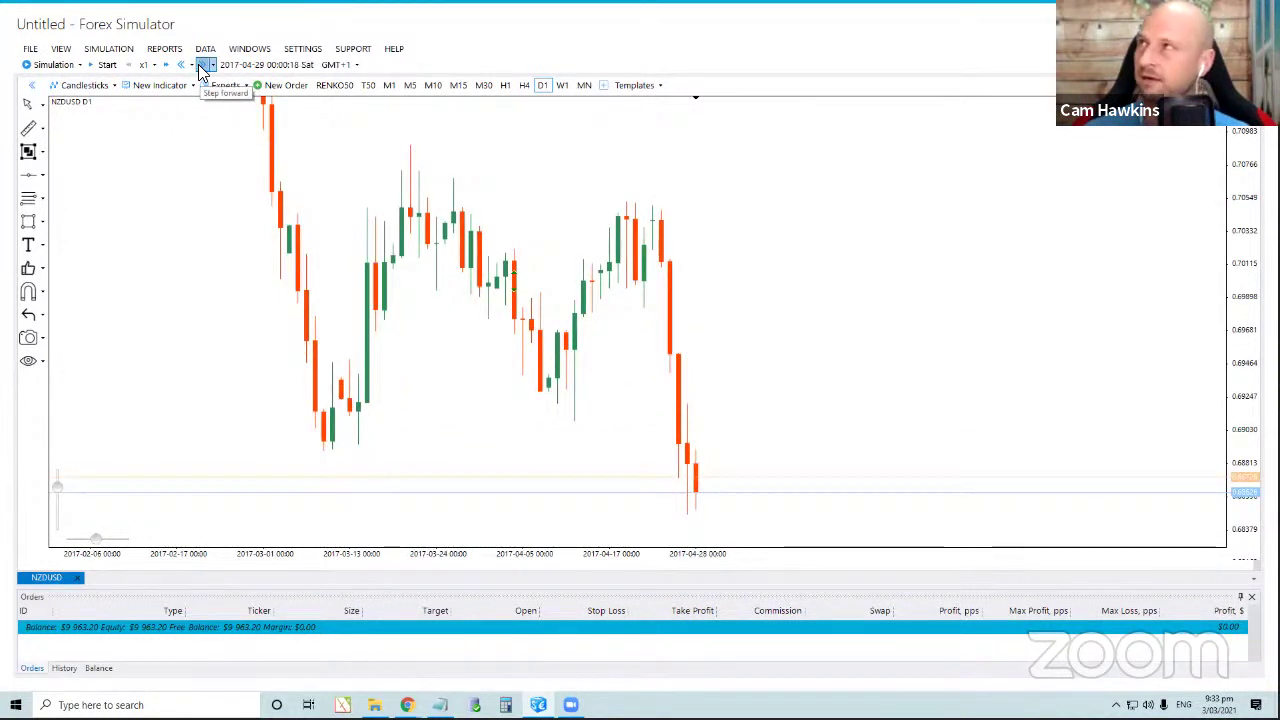
click(202, 66)
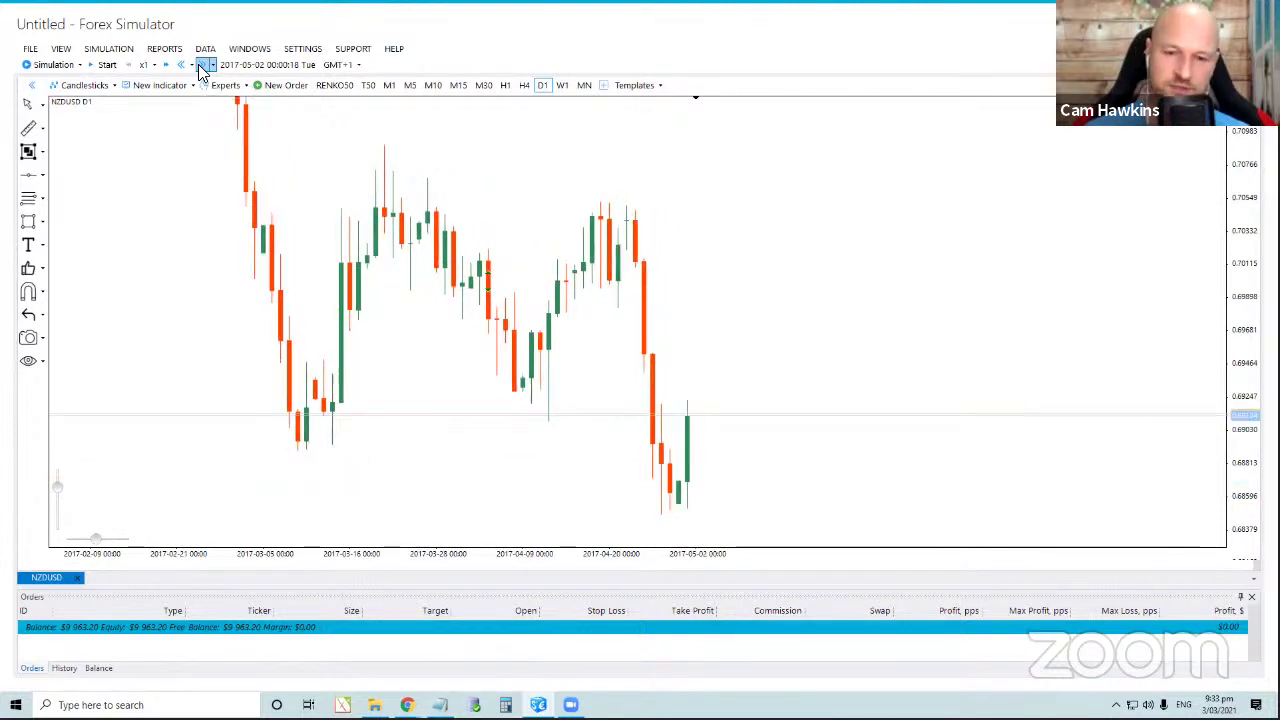
click(202, 66)
click(202, 66)
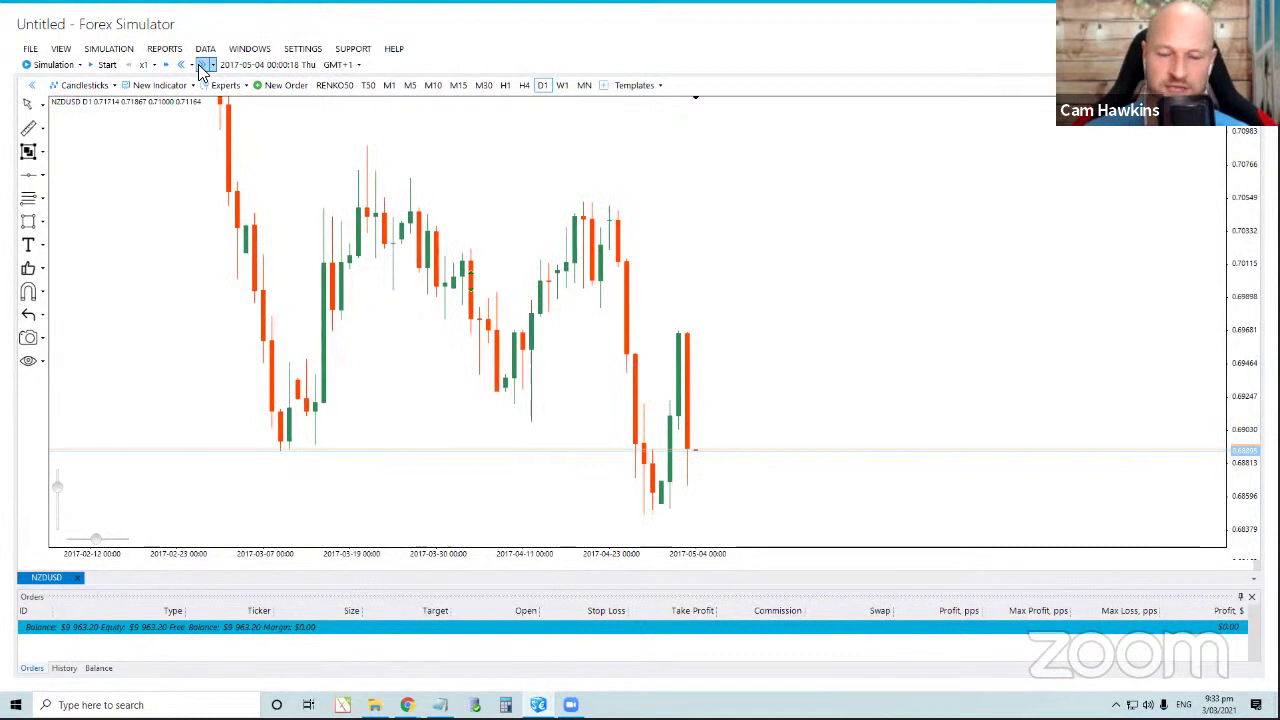
click(202, 66)
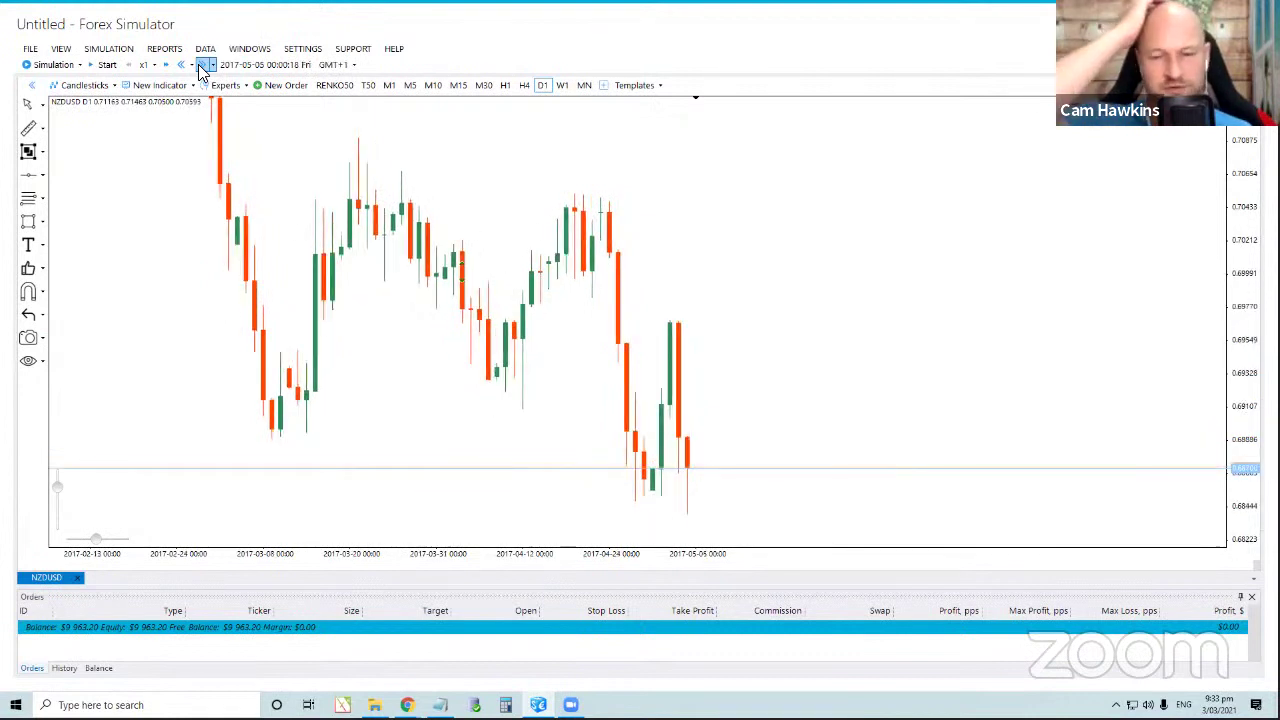
click(202, 66)
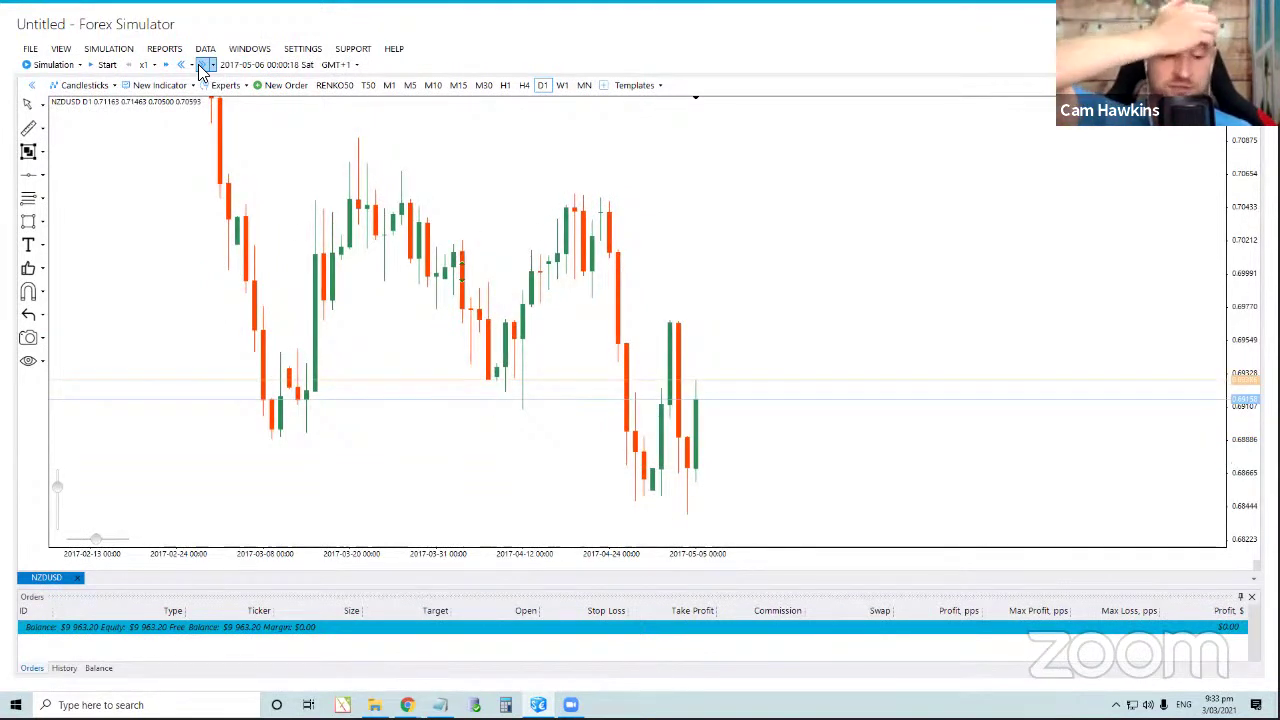
click(202, 66)
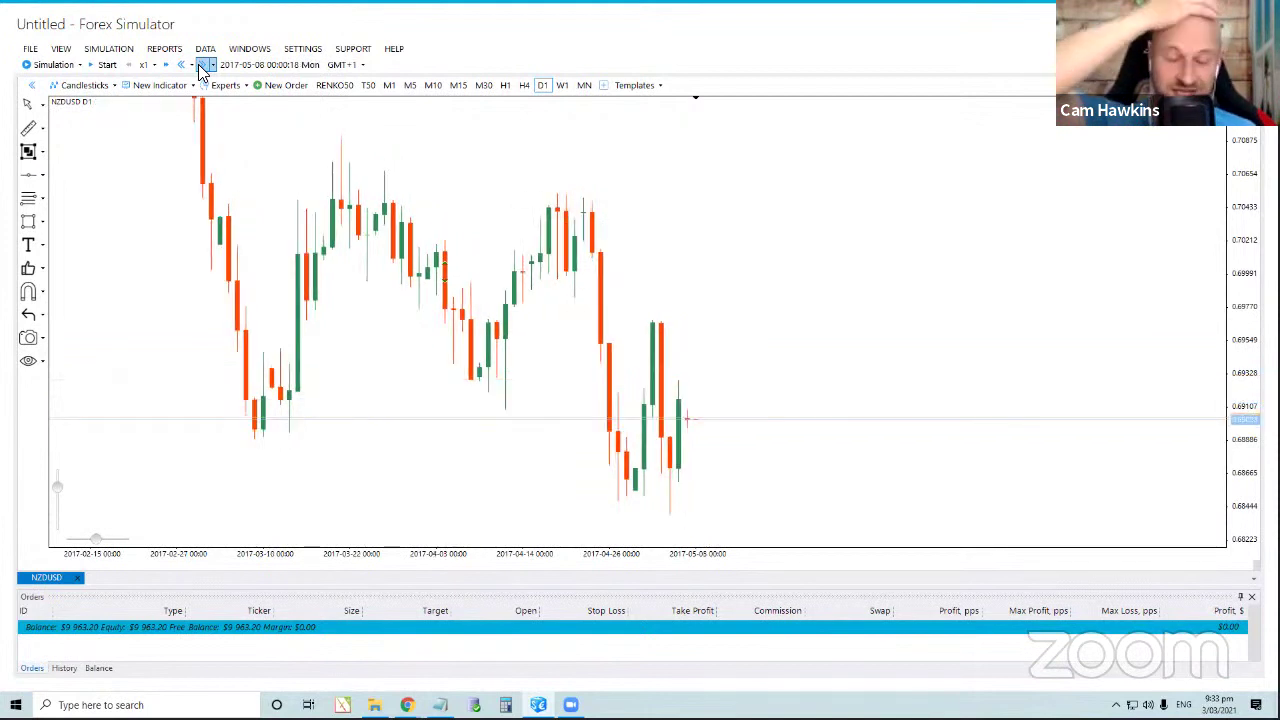
click(202, 66)
click(202, 66)
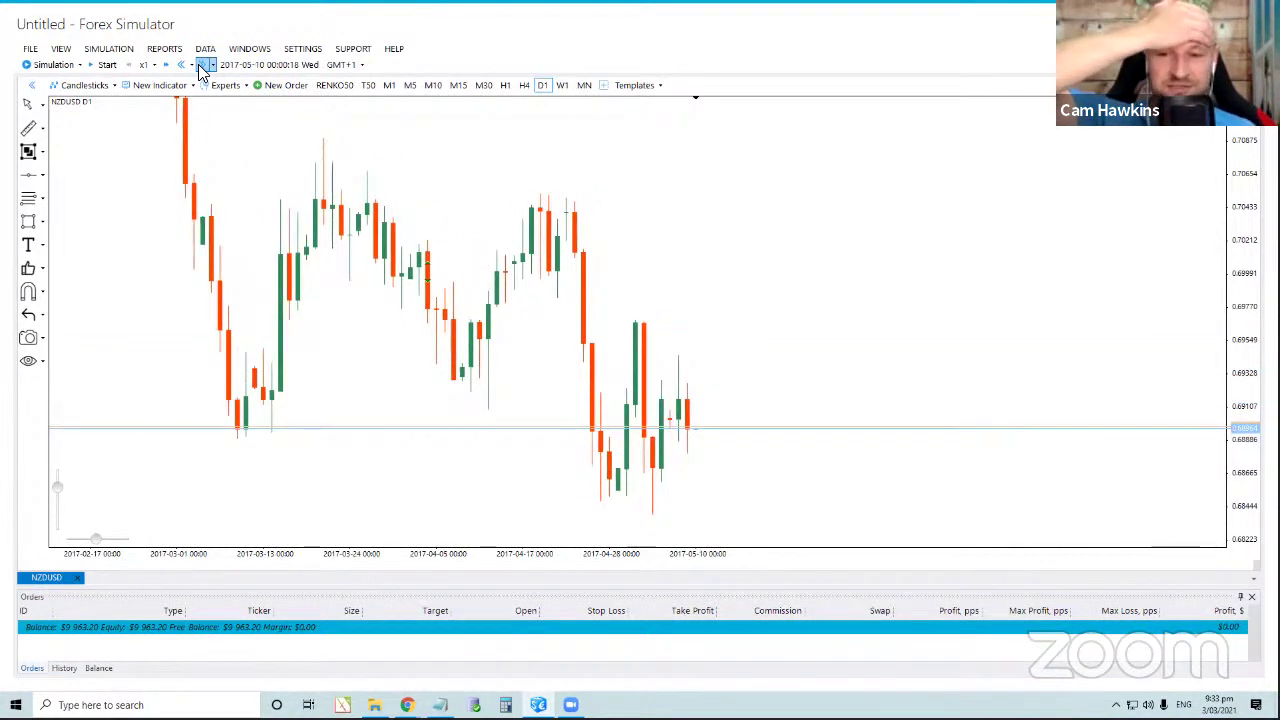
click(202, 66)
click(202, 66)
click(202, 66)
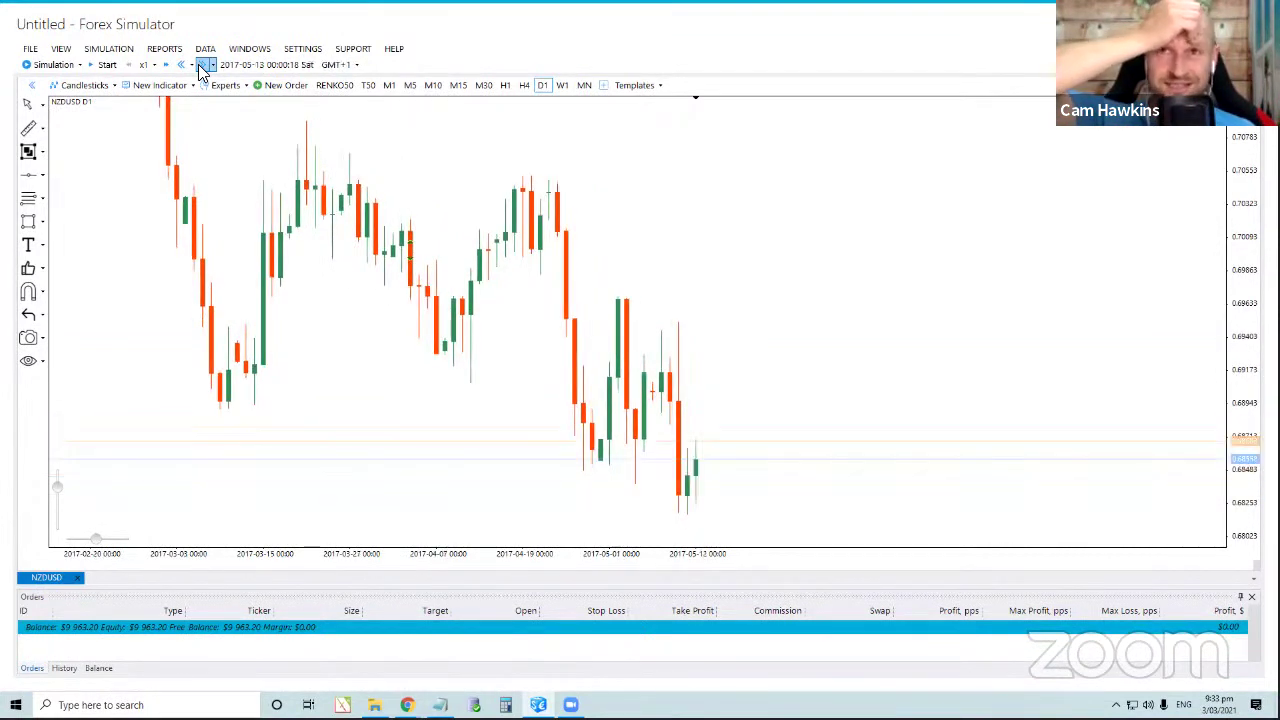
click(202, 66)
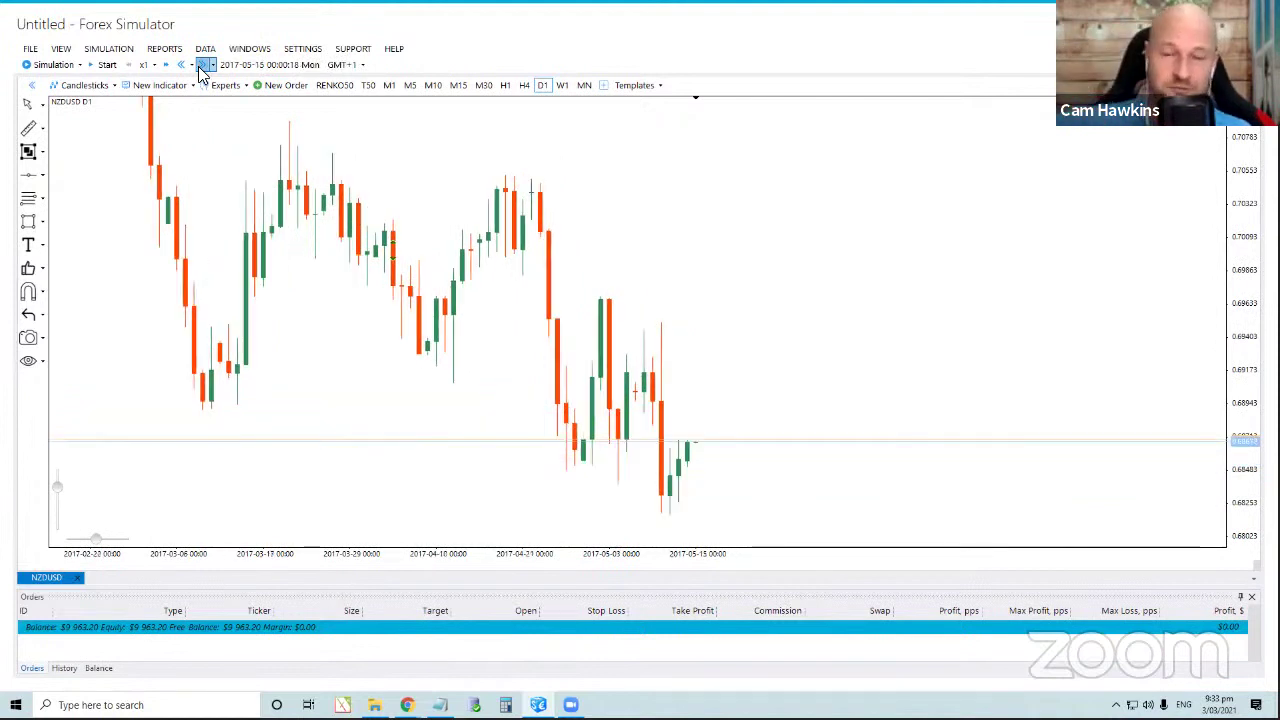
click(202, 66)
click(202, 66)
click(202, 66)
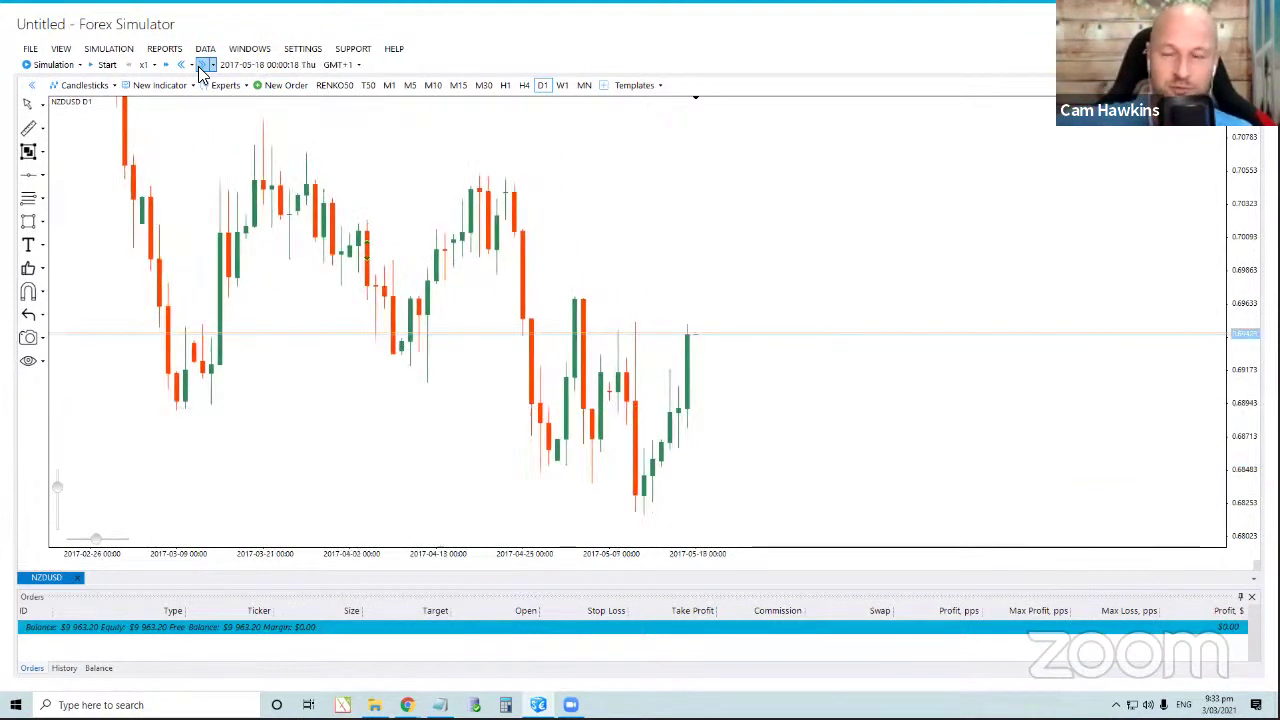
click(202, 66)
click(202, 66)
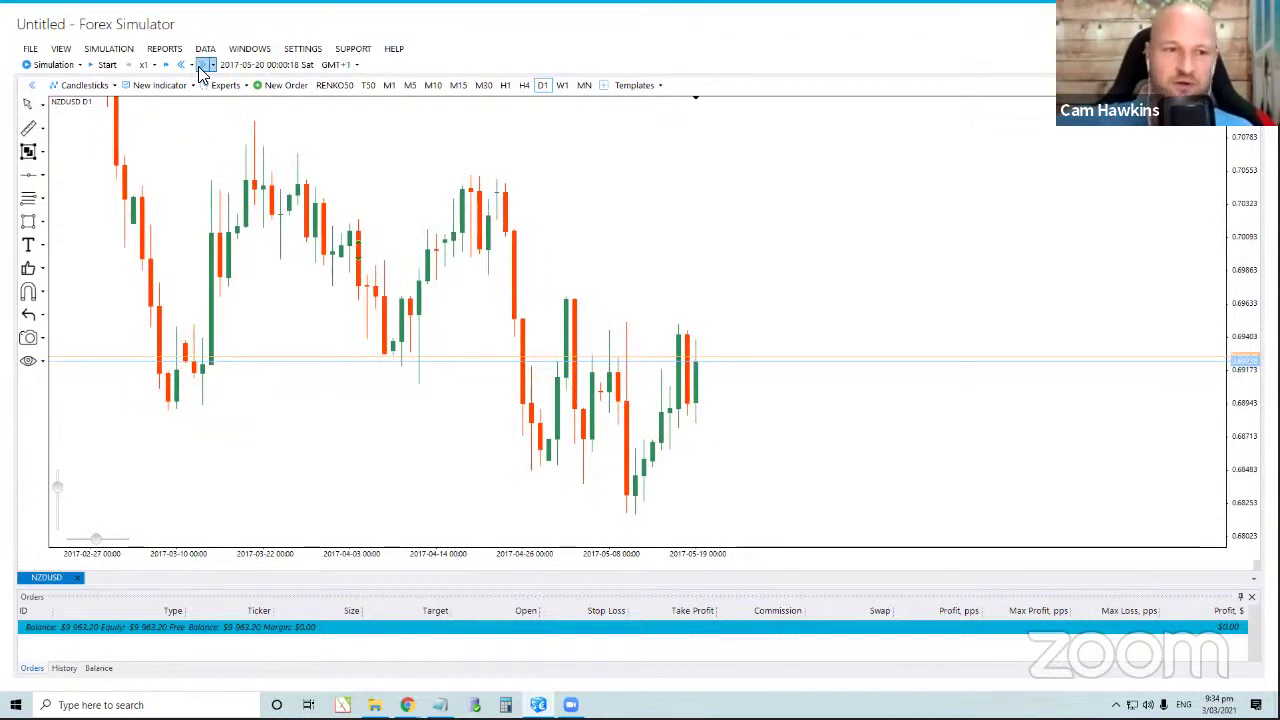
click(202, 66)
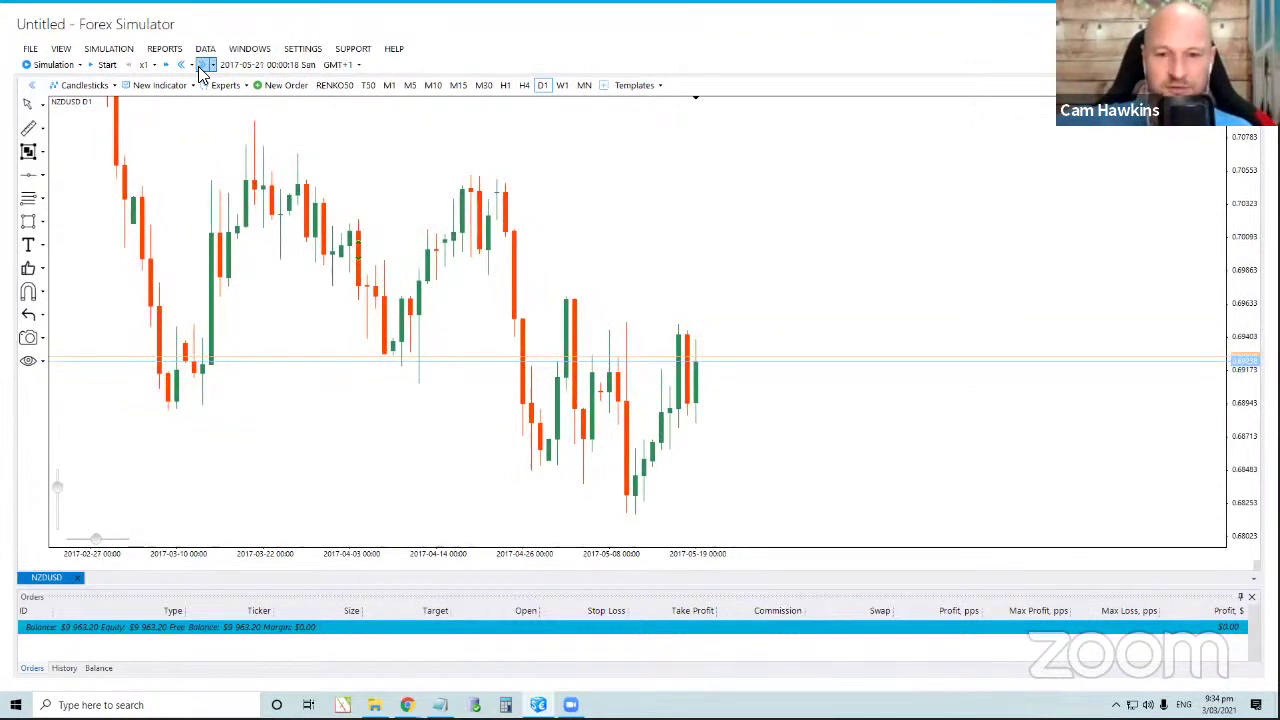
click(202, 66)
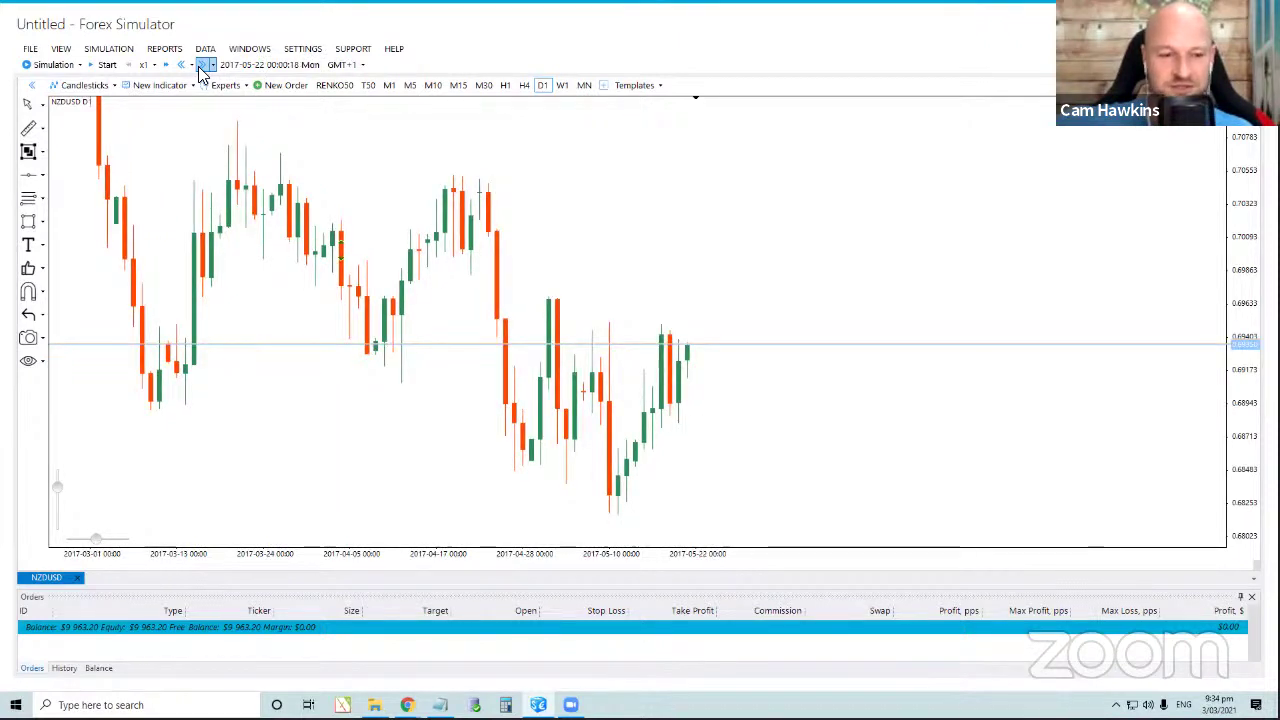
click(202, 66)
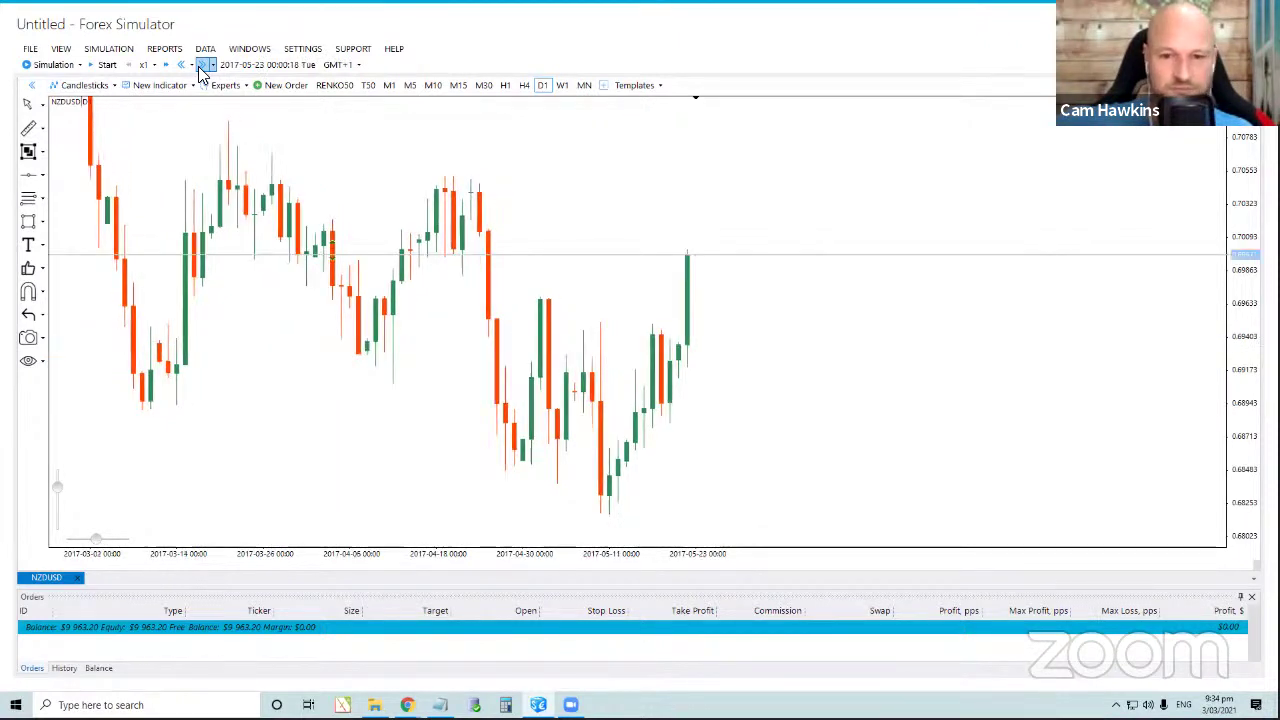
click(202, 66)
click(202, 66)
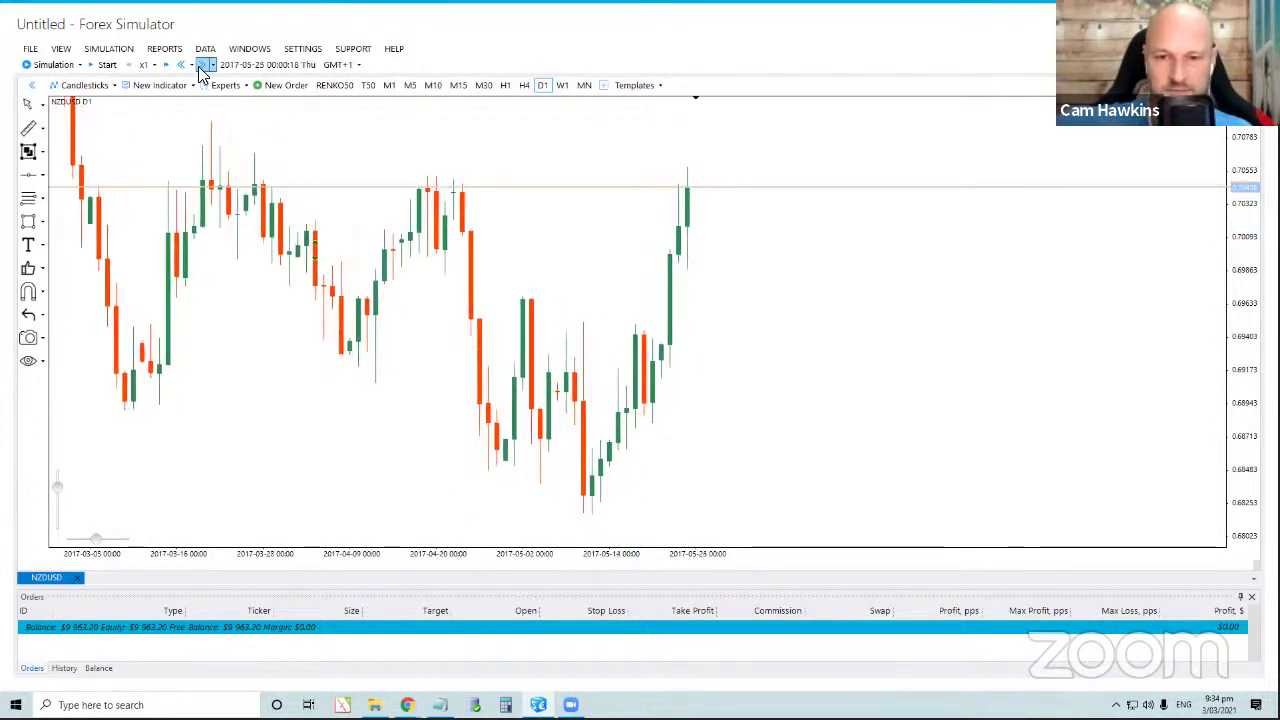
click(202, 66)
click(202, 66)
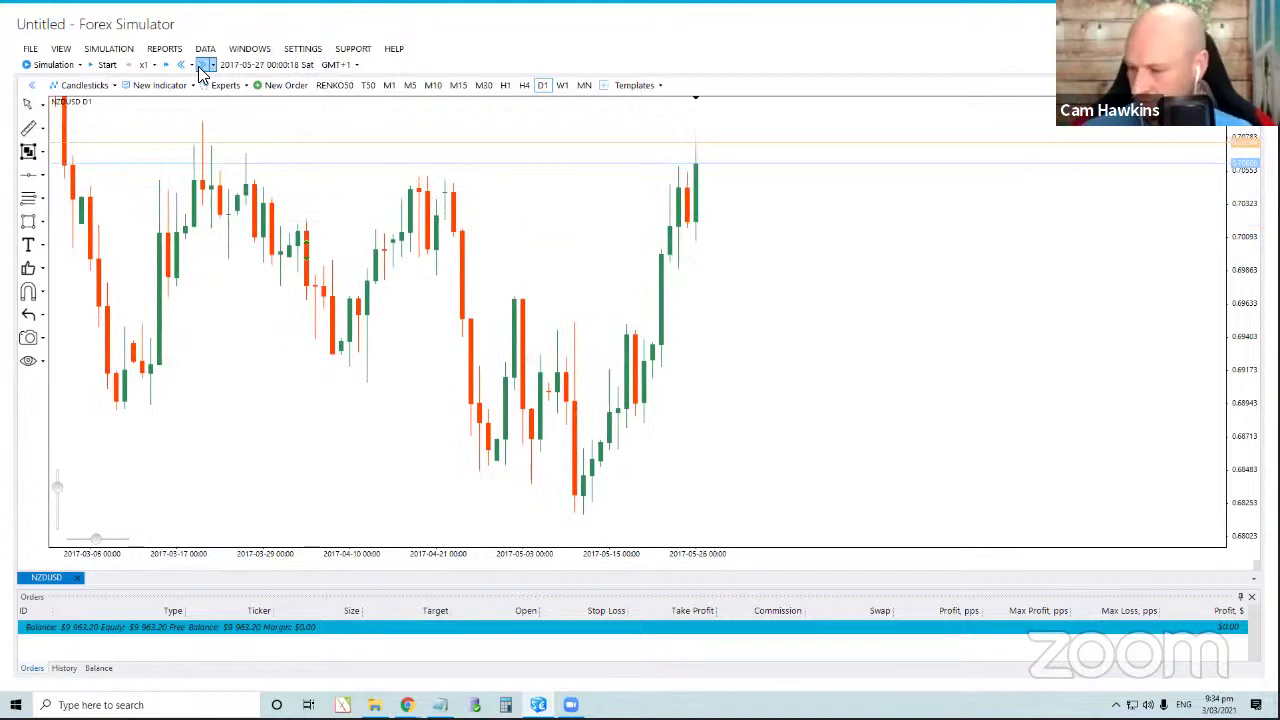
Draw a trial horizontal line at 0.68914 along the mid-March swing lows and delete it.
drag(751, 291, 932, 320)
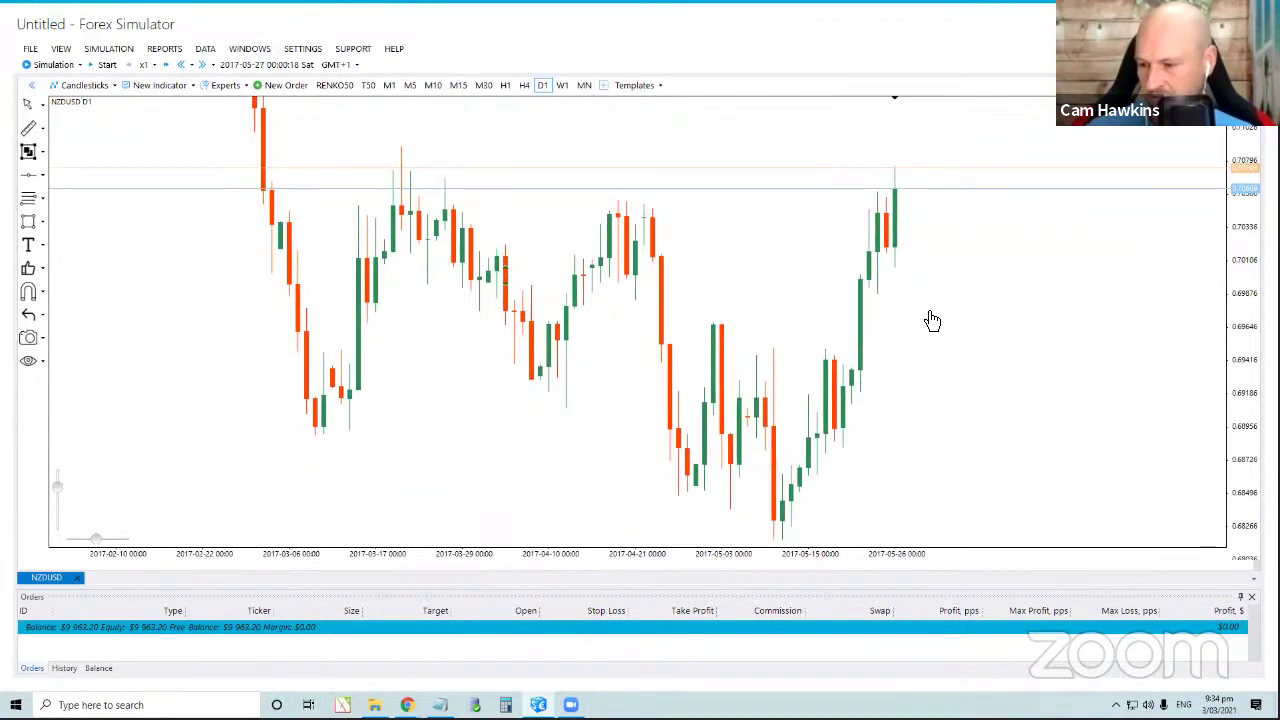
drag(966, 360, 906, 347)
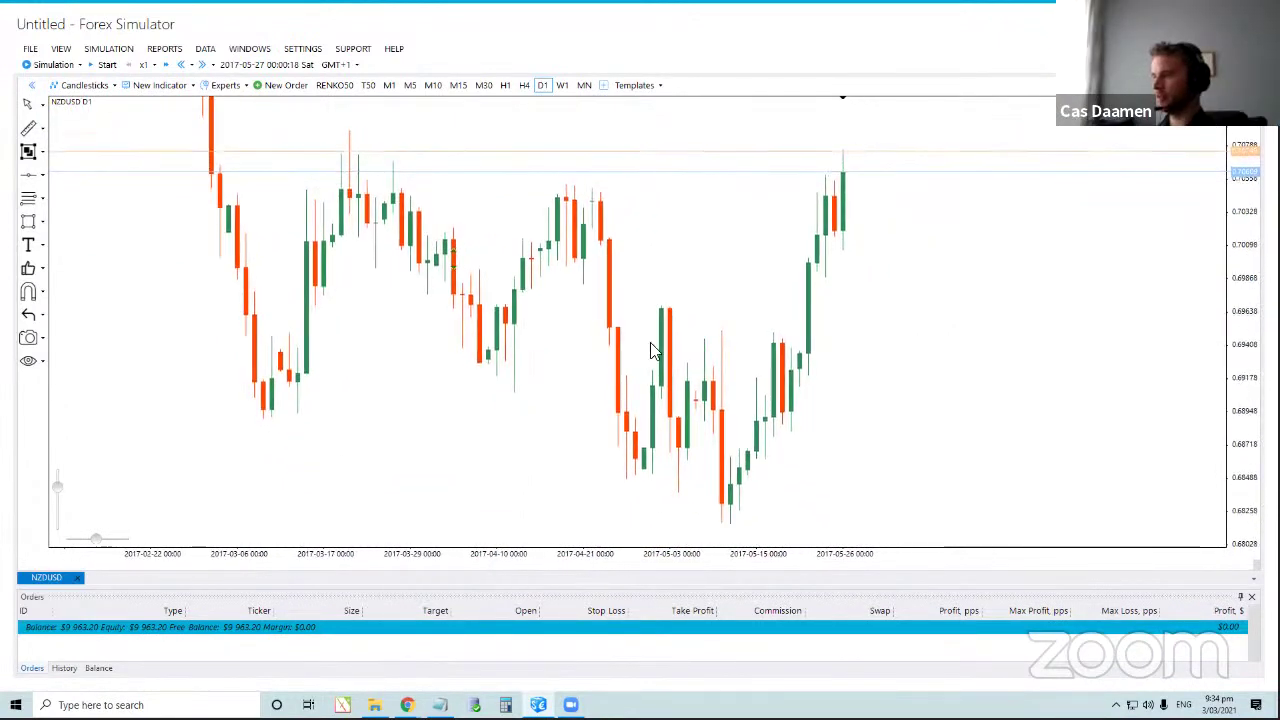
drag(94, 538, 89, 543)
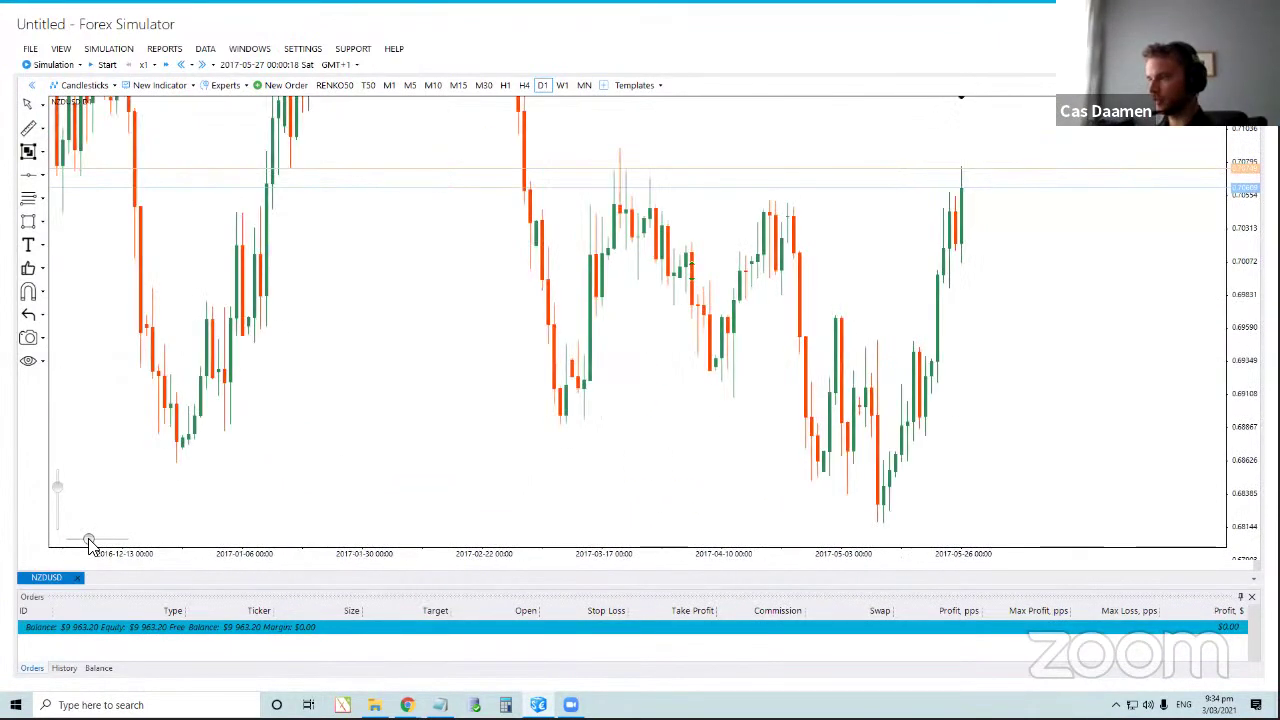
drag(718, 350, 480, 395)
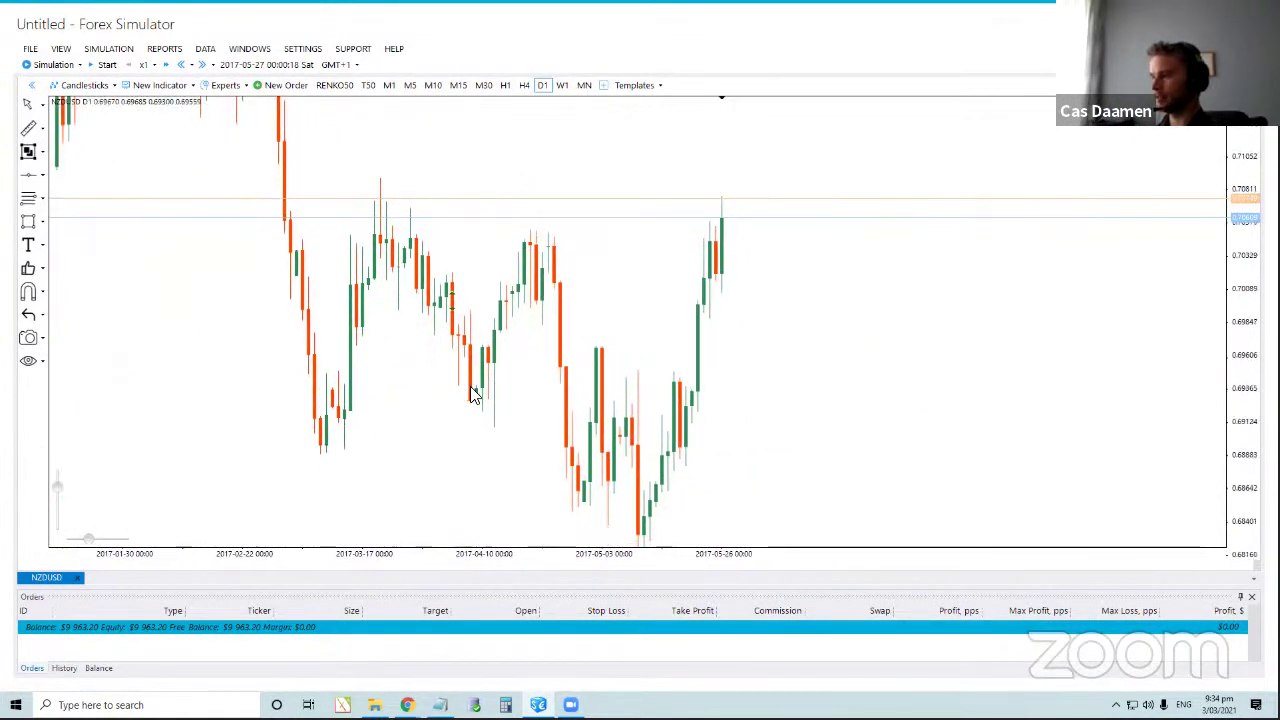
drag(57, 490, 57, 496)
drag(483, 374, 520, 437)
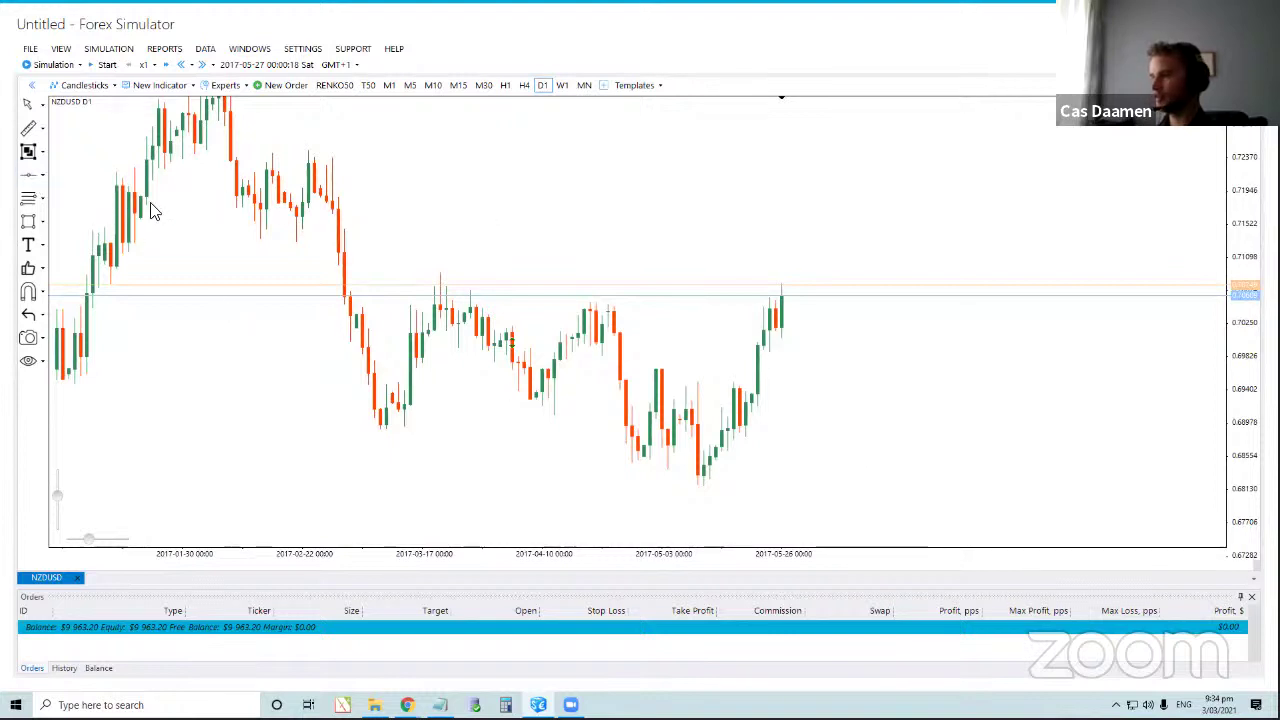
click(28, 175)
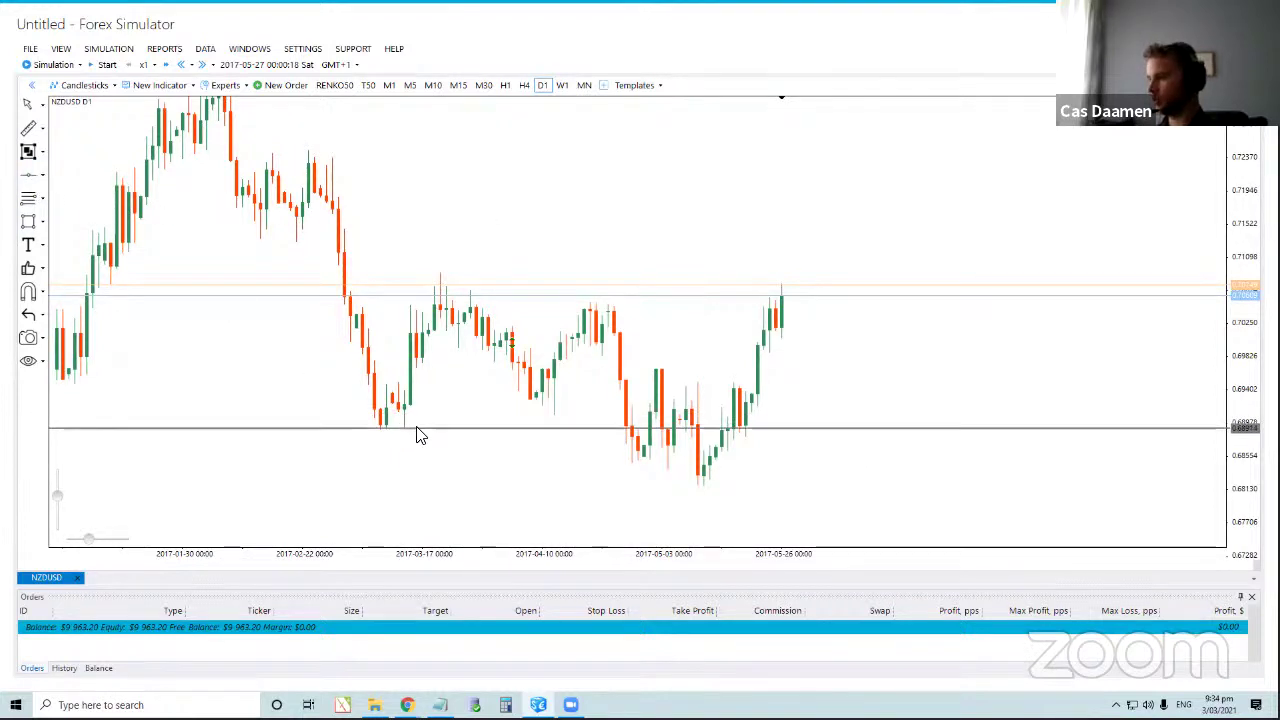
click(418, 431)
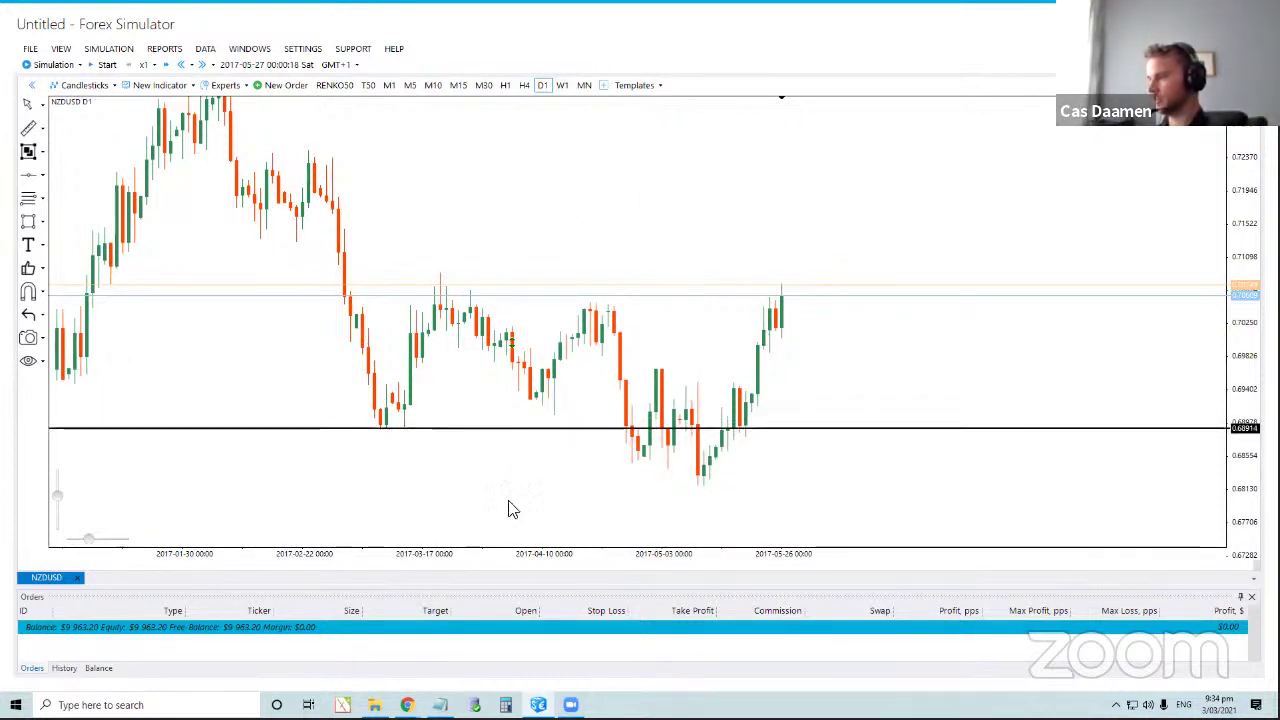
click(905, 433)
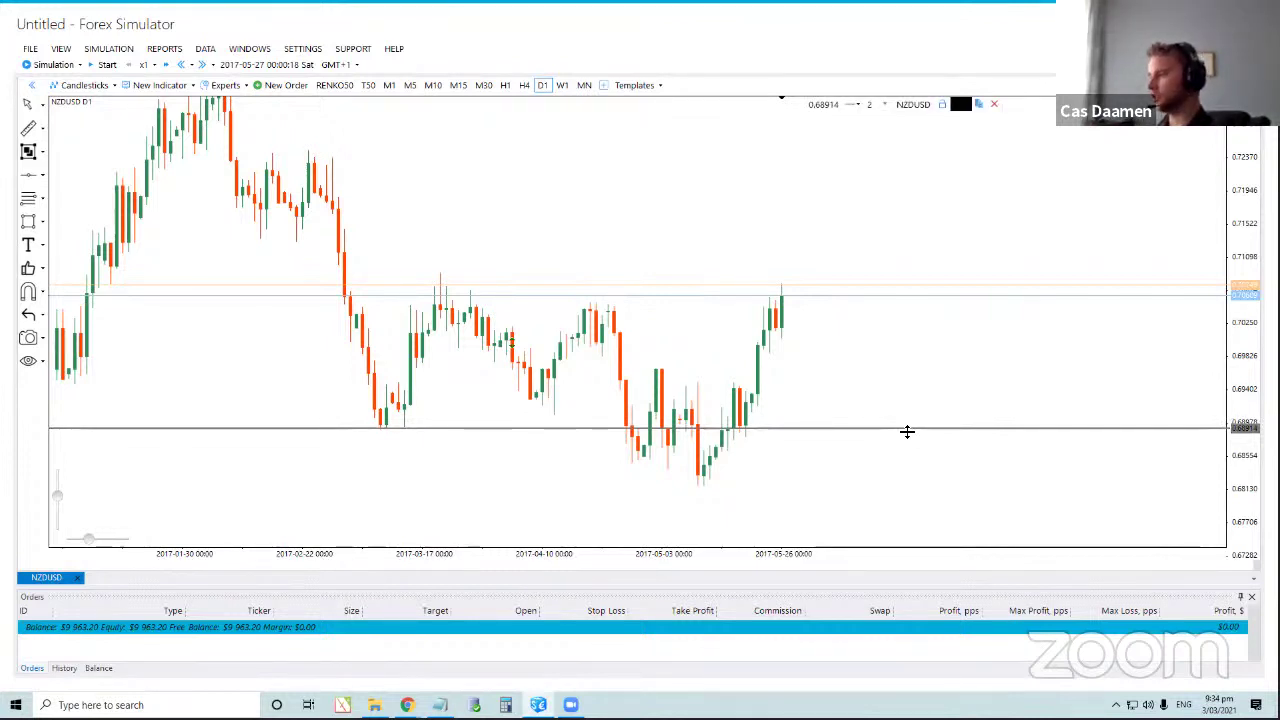
key(Delete)
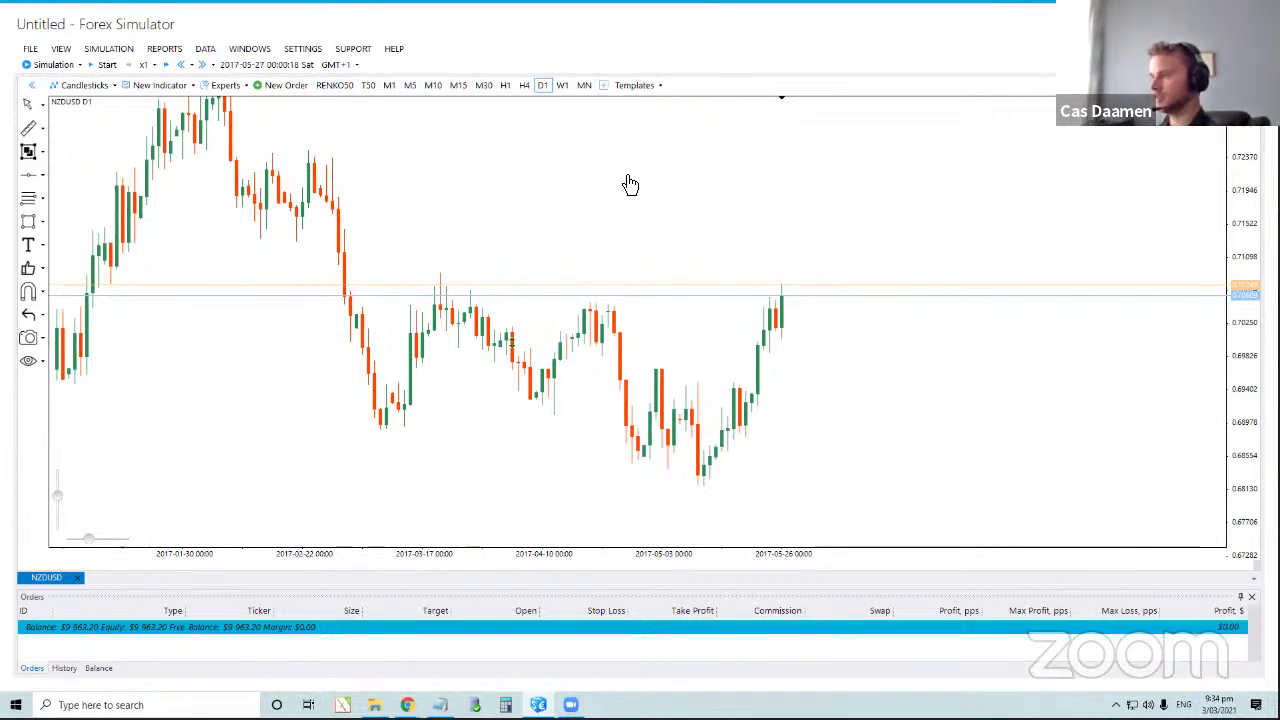
Draw a horizontal line at 0.71285 along the February swing lows that preceded the sharp drop.
drag(628, 186, 497, 176)
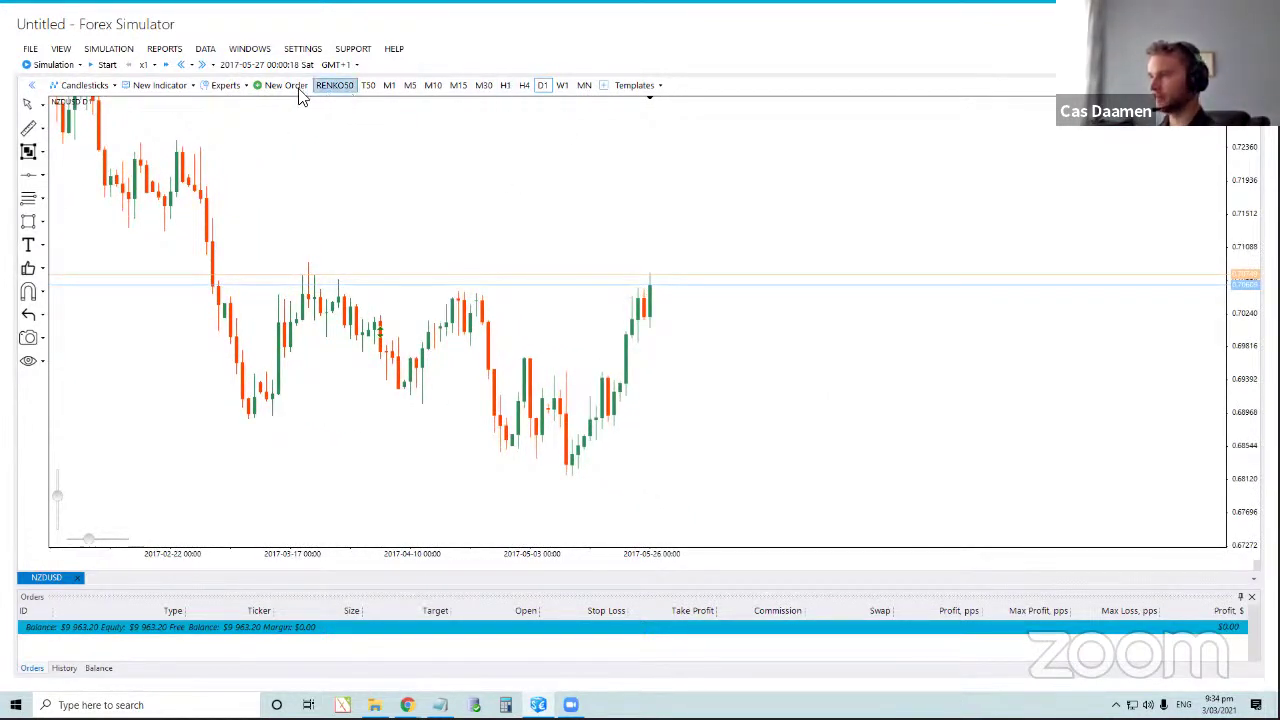
click(32, 174)
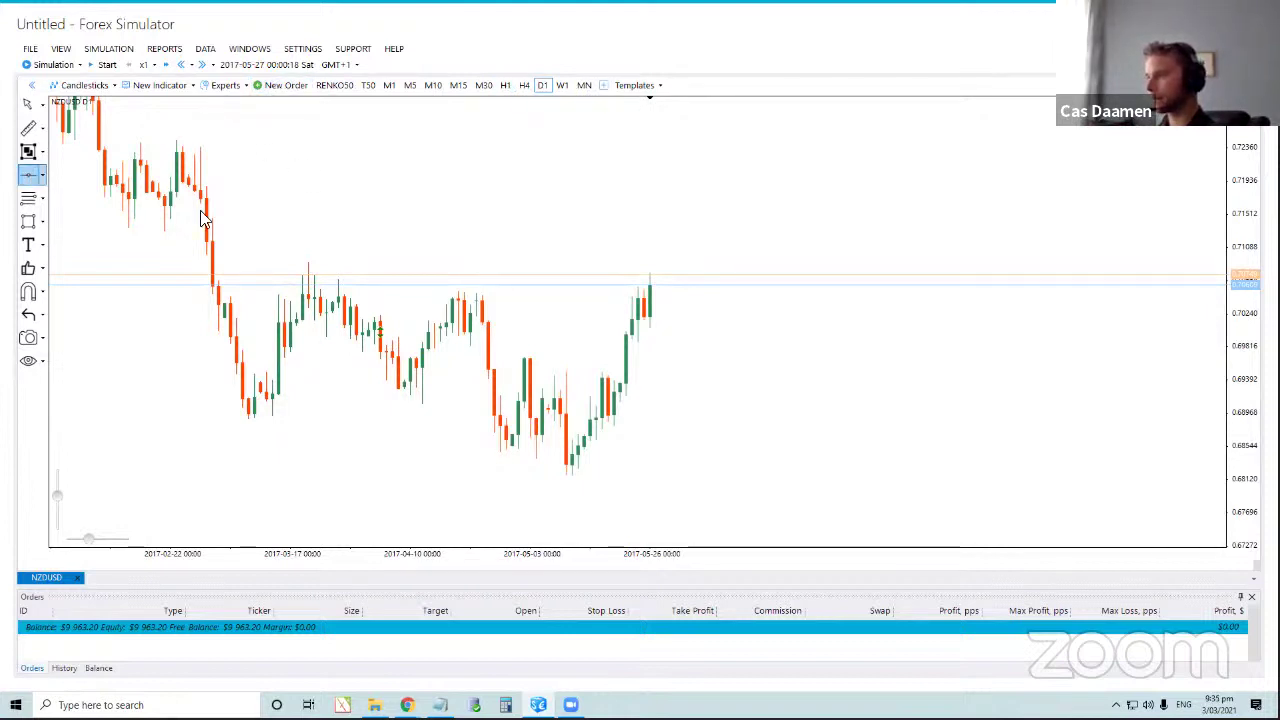
click(344, 234)
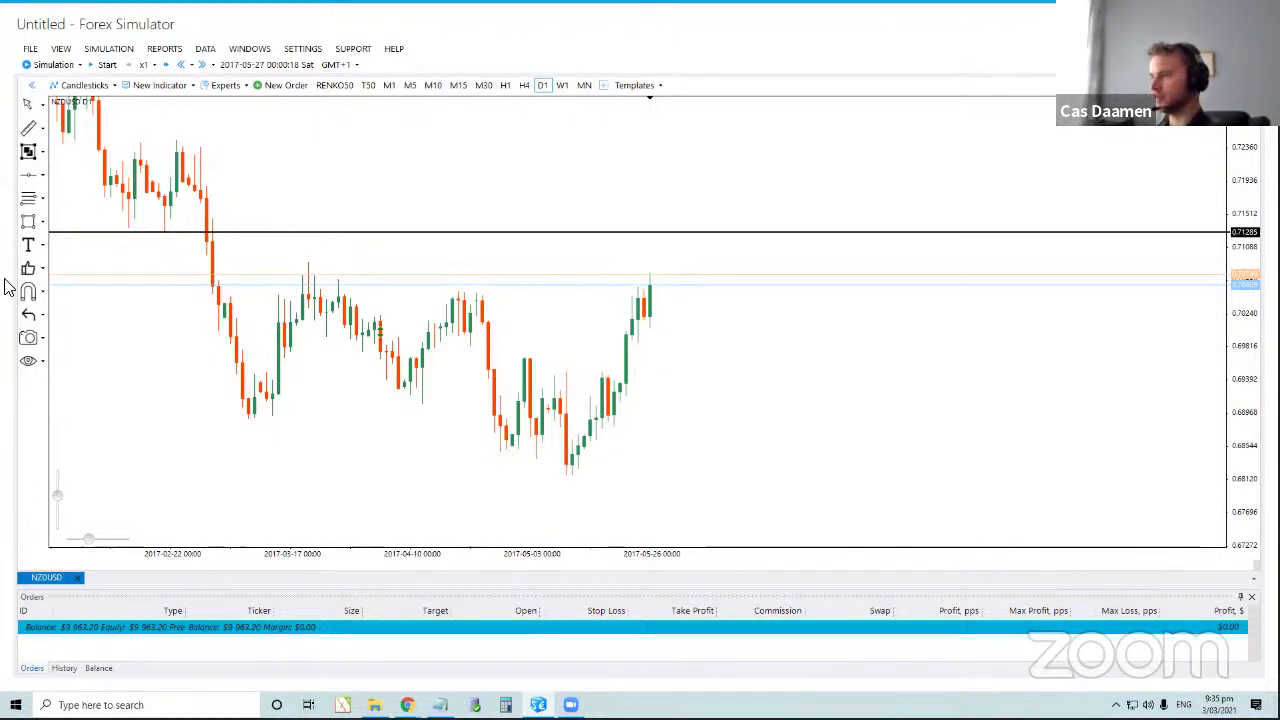
Switch to the hourly chart and draw a horizontal line at 0.70185 through the 26 May consolidation before the rally.
drag(298, 188, 486, 220)
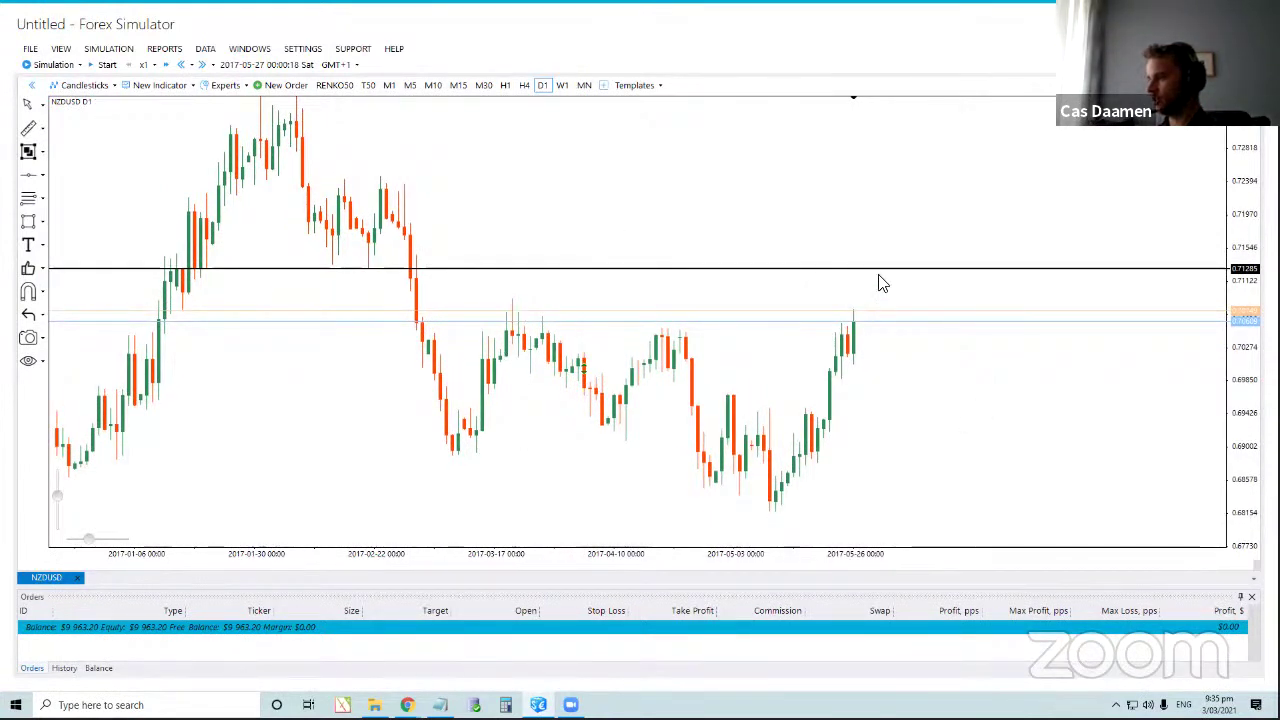
click(506, 86)
drag(770, 192, 609, 380)
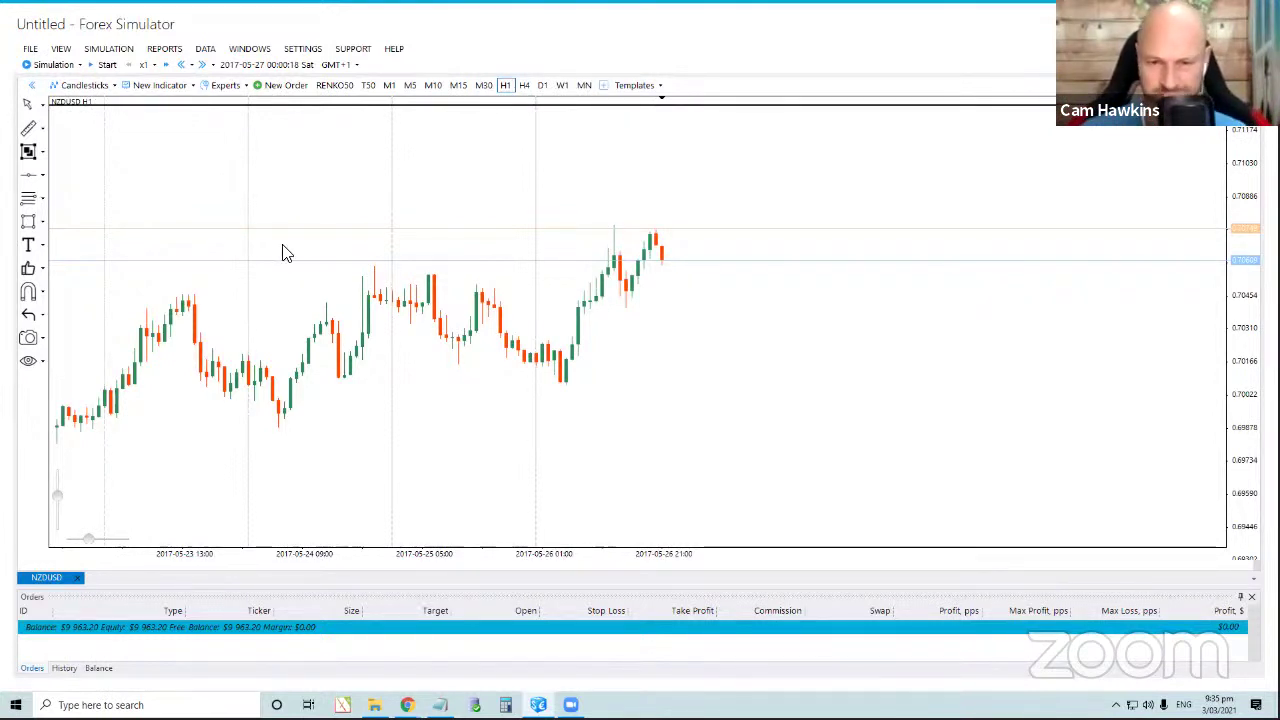
click(694, 297)
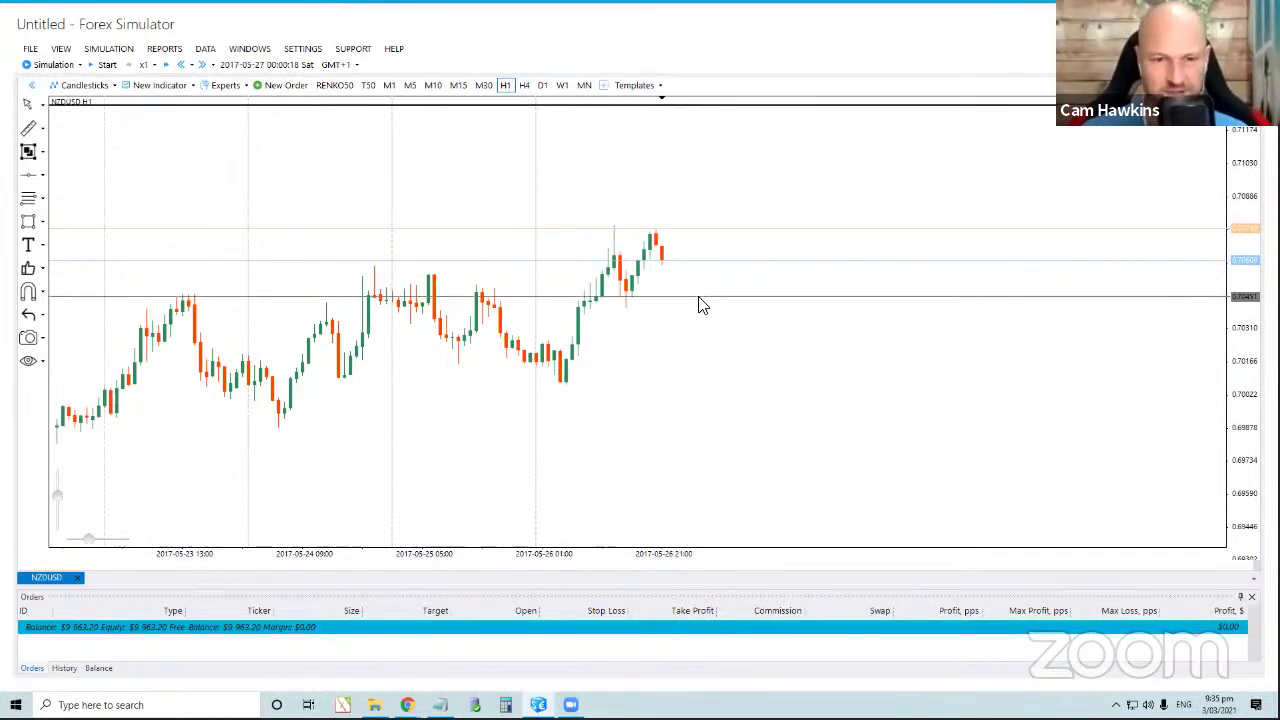
drag(700, 298, 655, 369)
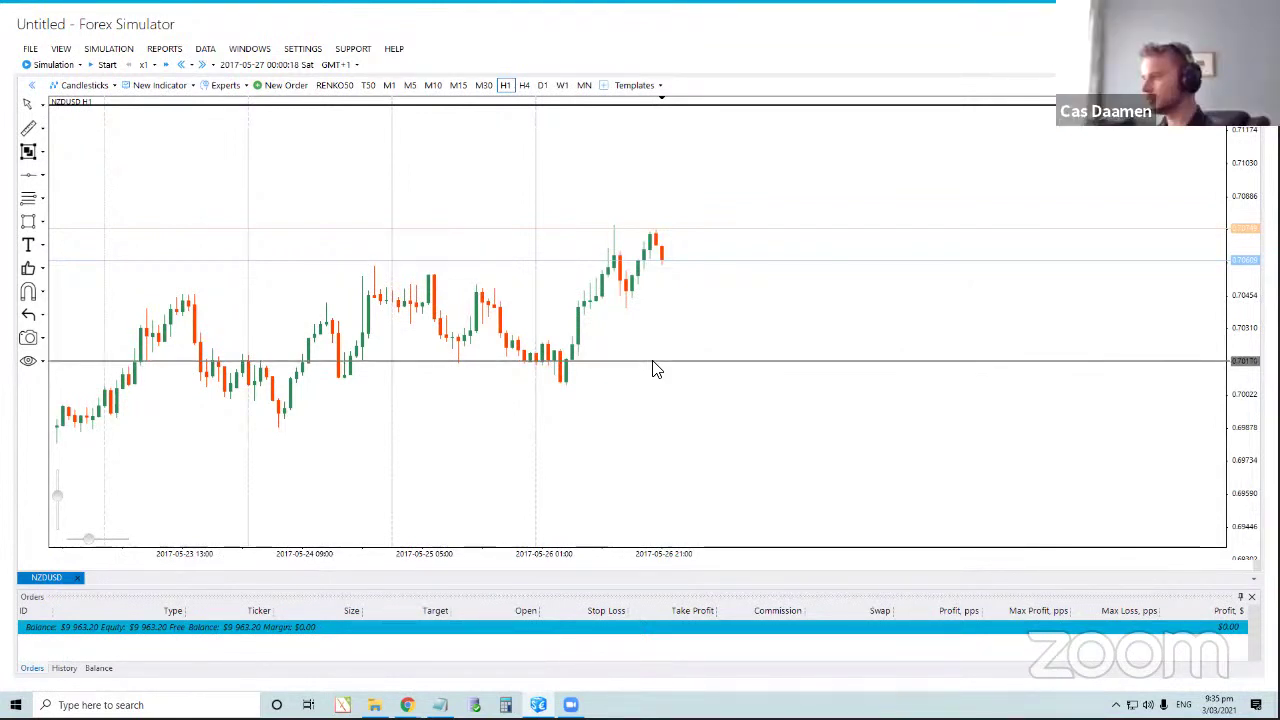
drag(655, 369, 655, 365)
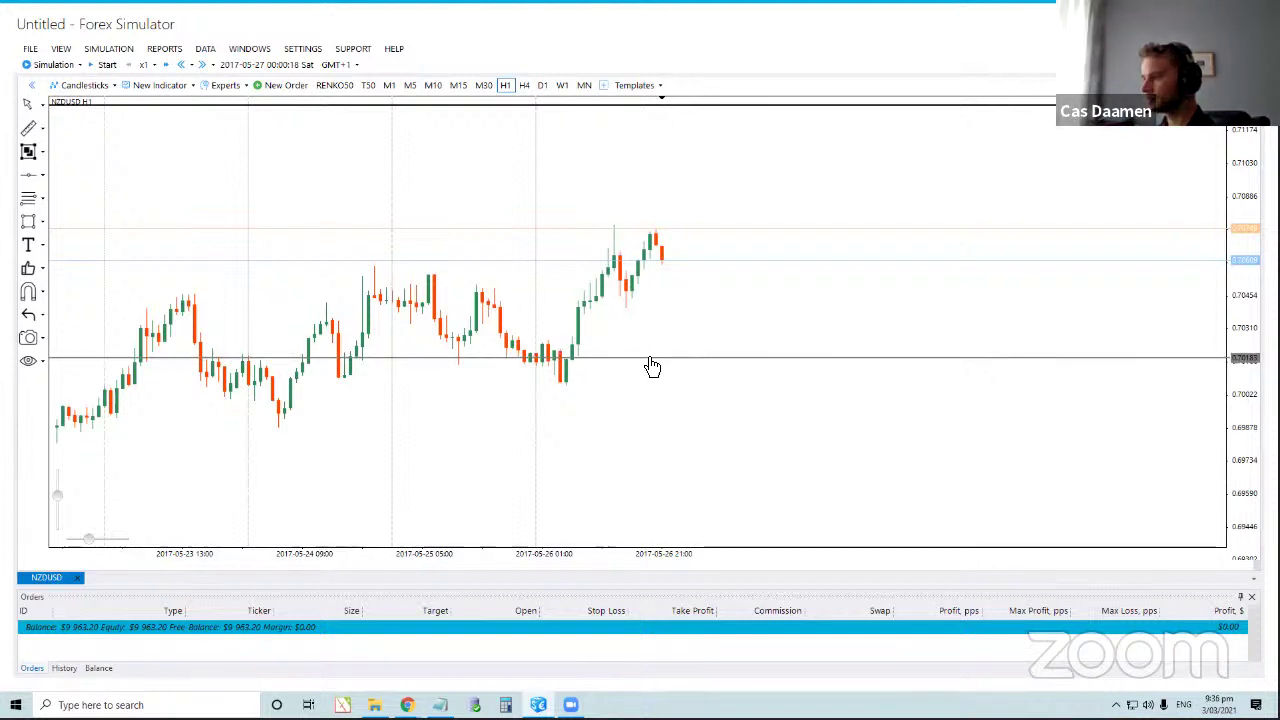
click(652, 367)
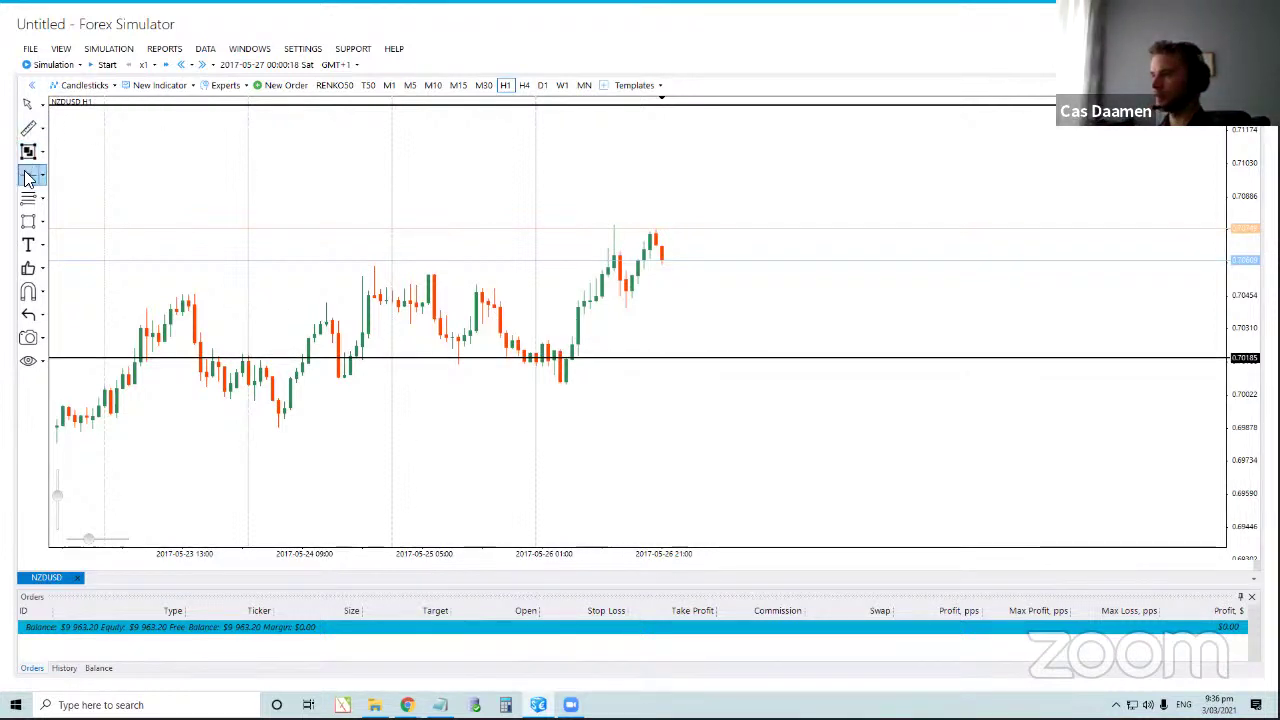
Draw a trial horizontal line at 0.70101, move it below the 26 May swing low to 0.70057, and delete it.
click(28, 177)
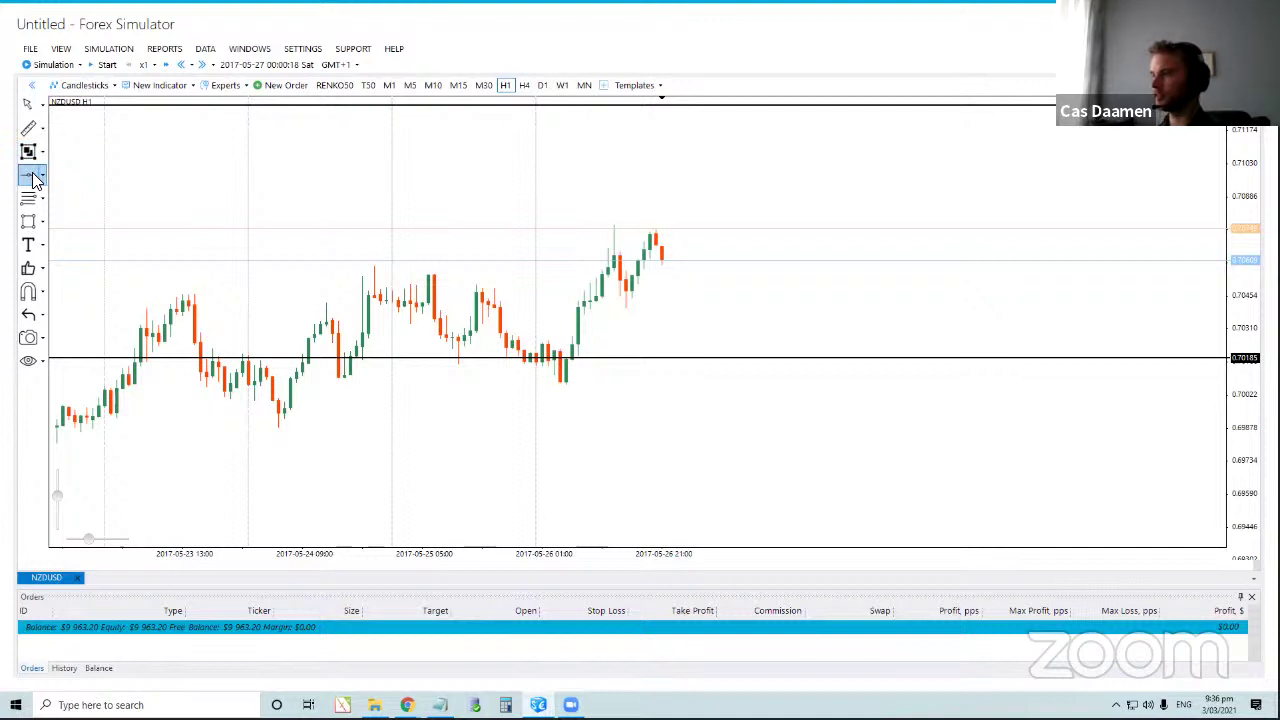
click(355, 383)
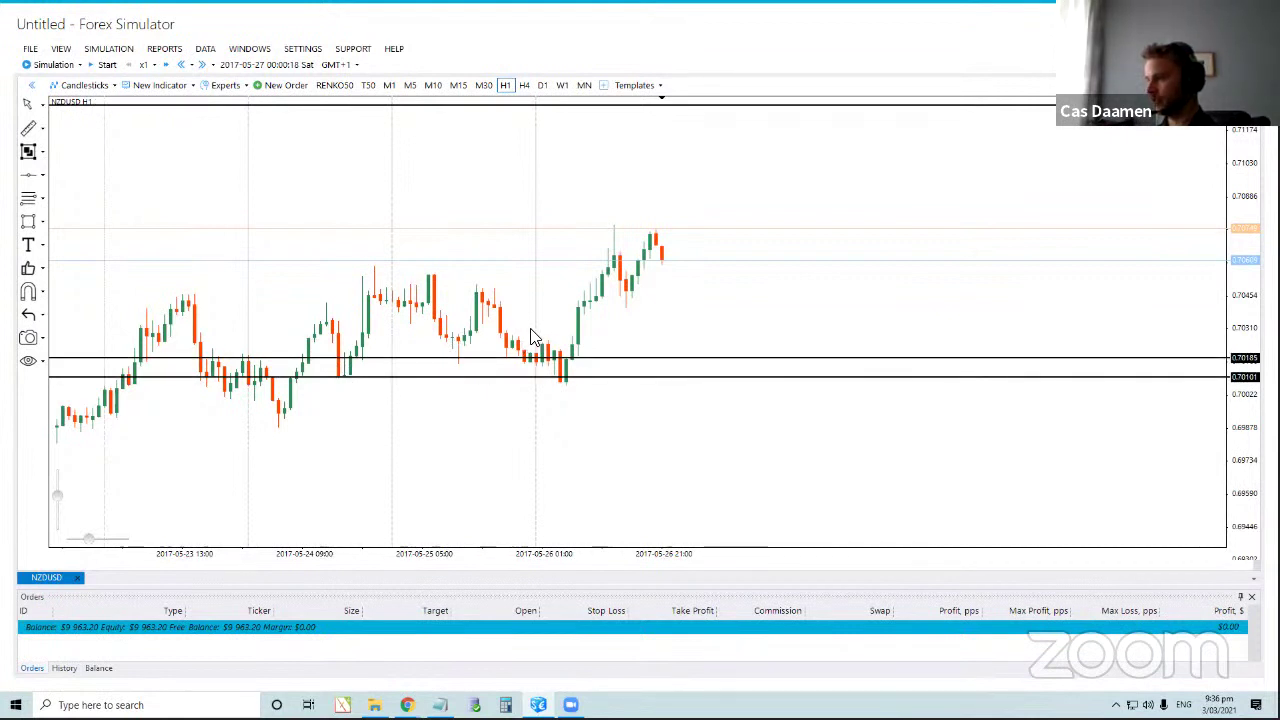
click(562, 380)
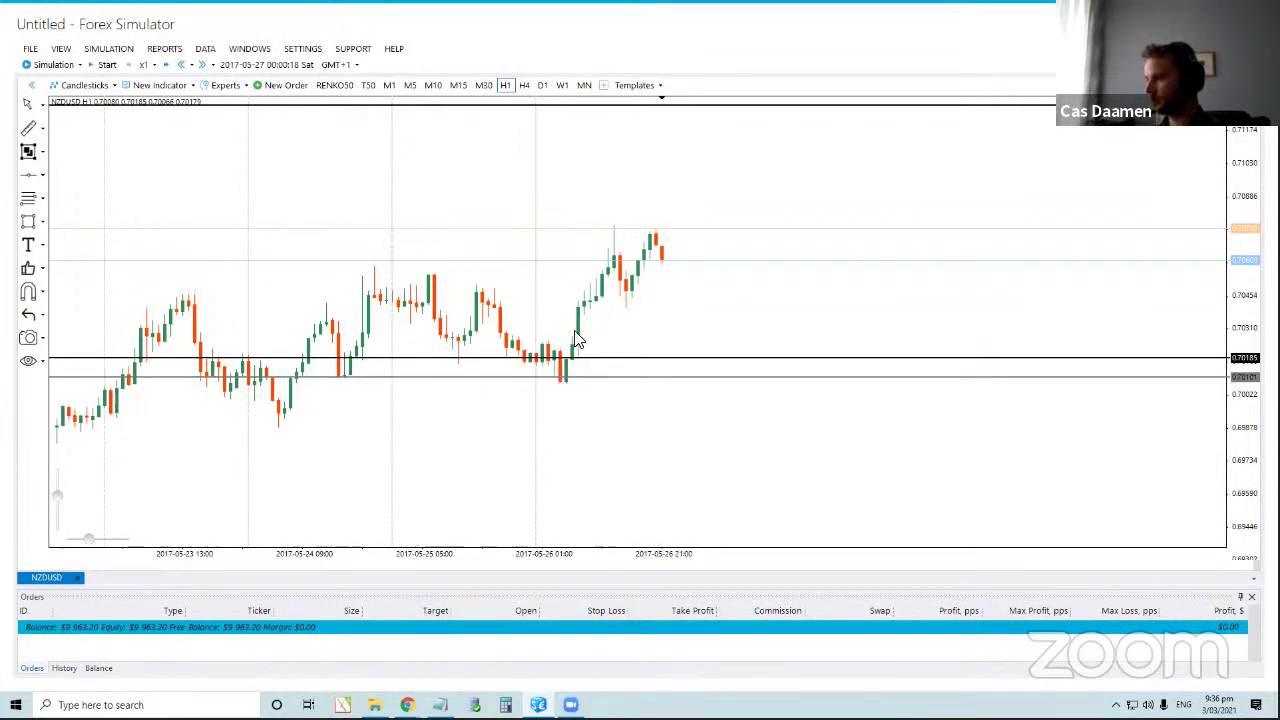
click(603, 384)
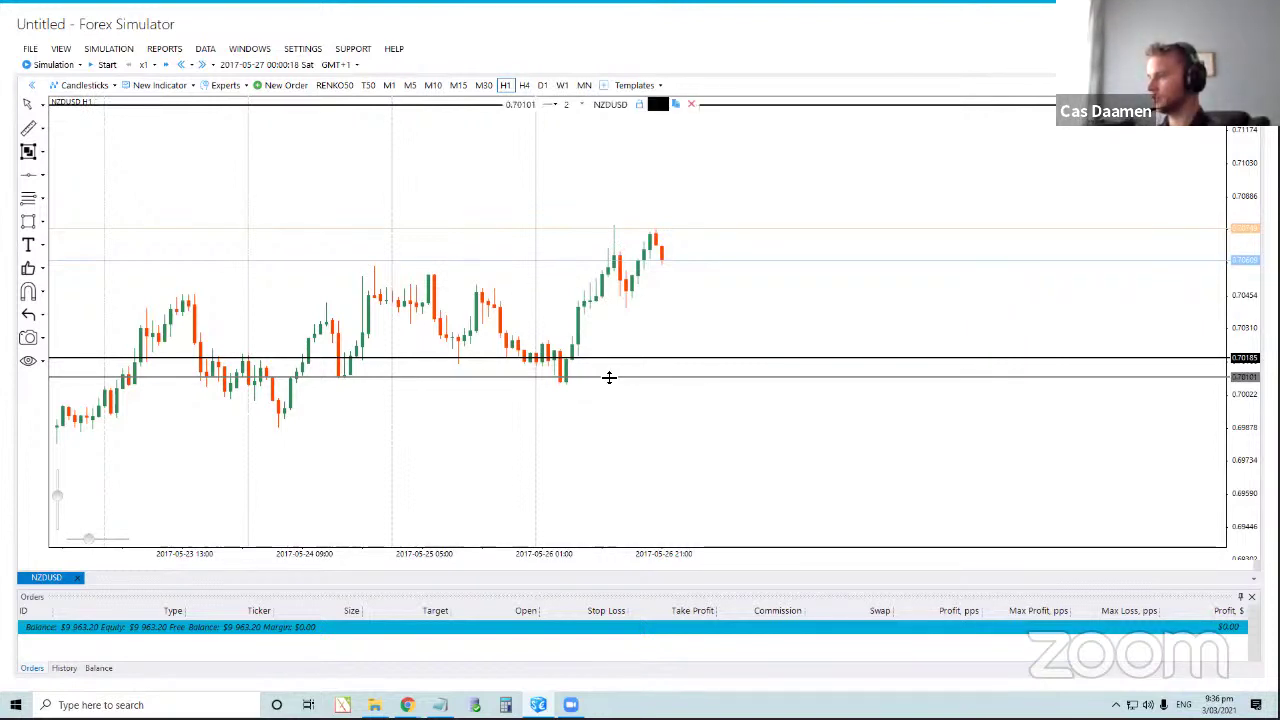
drag(609, 383, 607, 390)
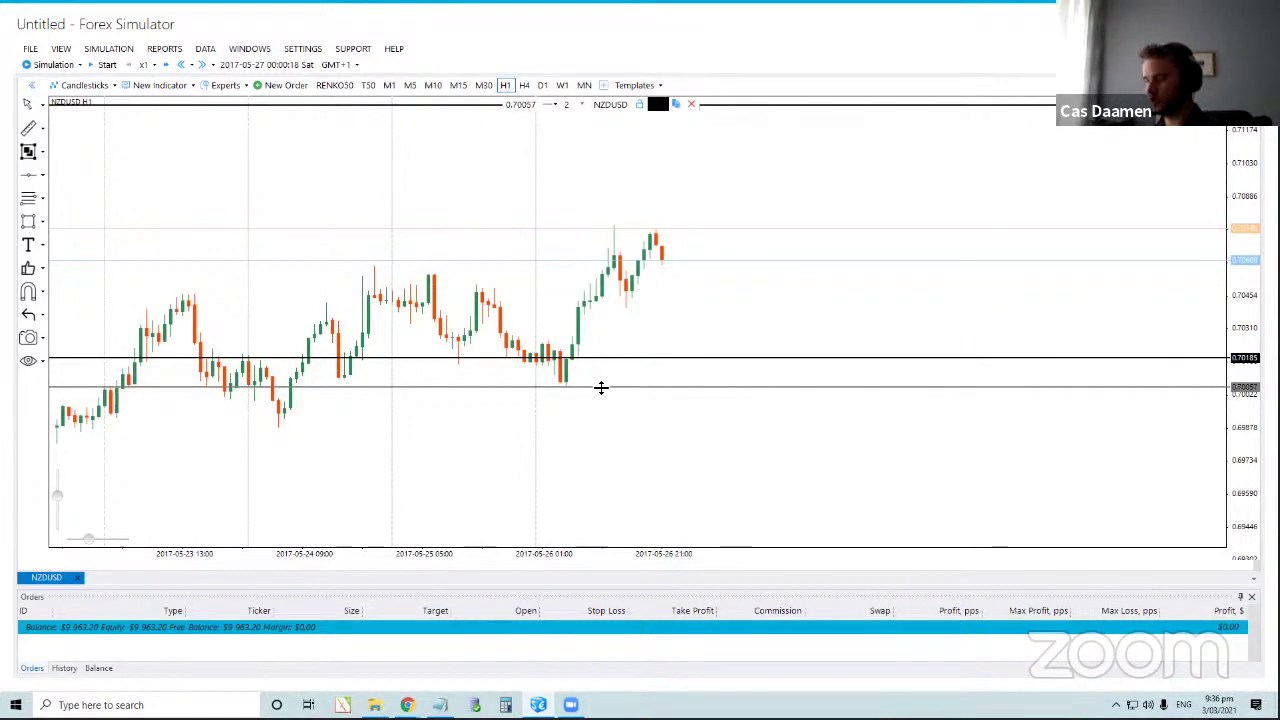
key(Delete)
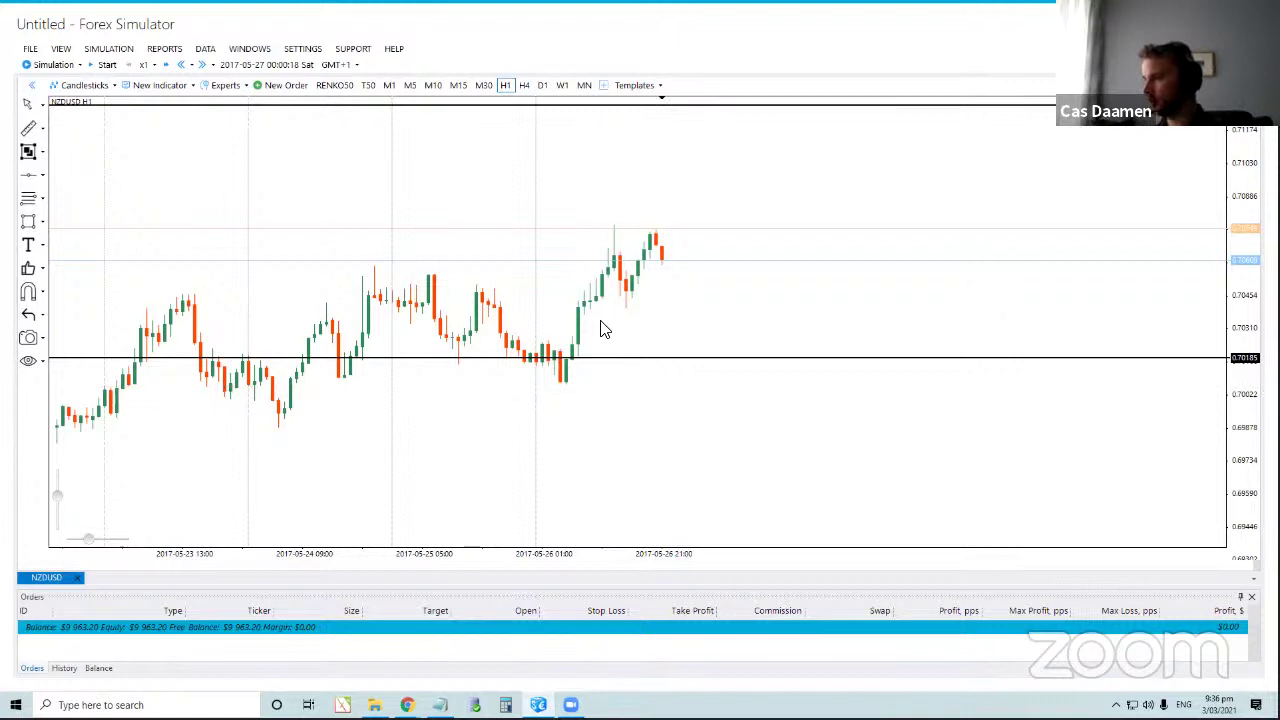
Draw a horizontal line at 0.70512 along the 24–25 May swing highs that price recently broke above.
drag(531, 243, 603, 206)
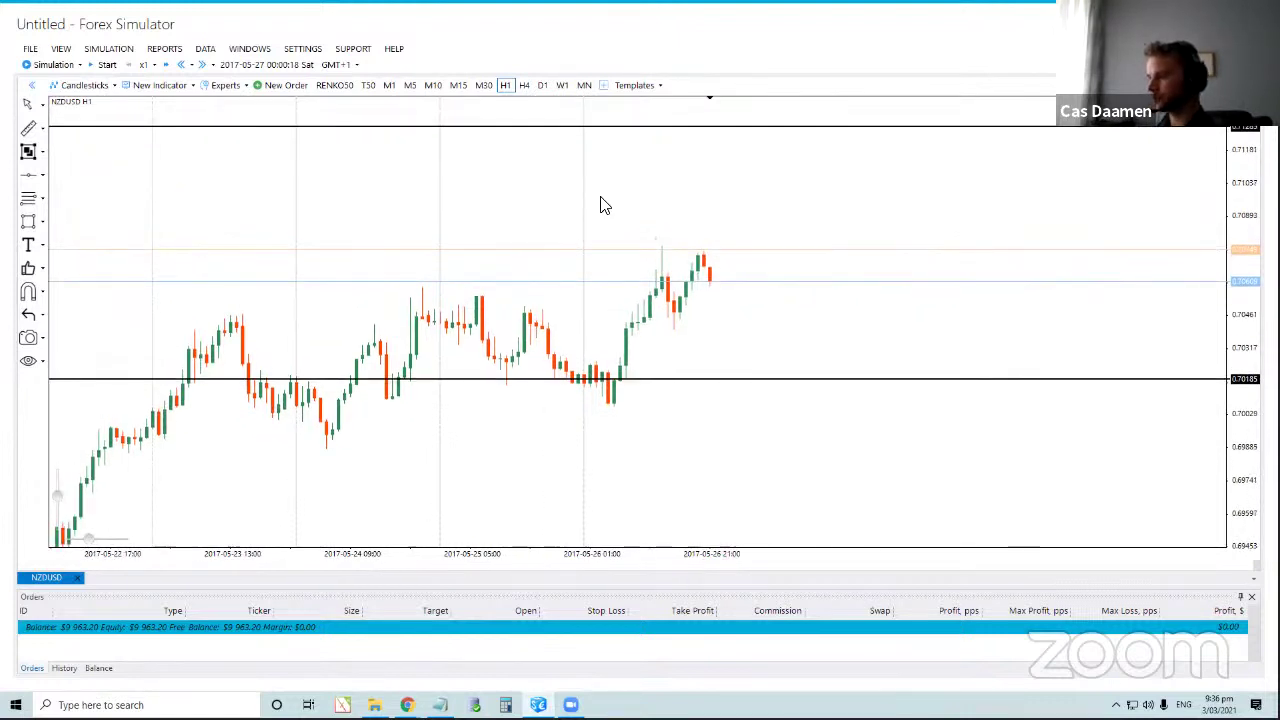
click(28, 174)
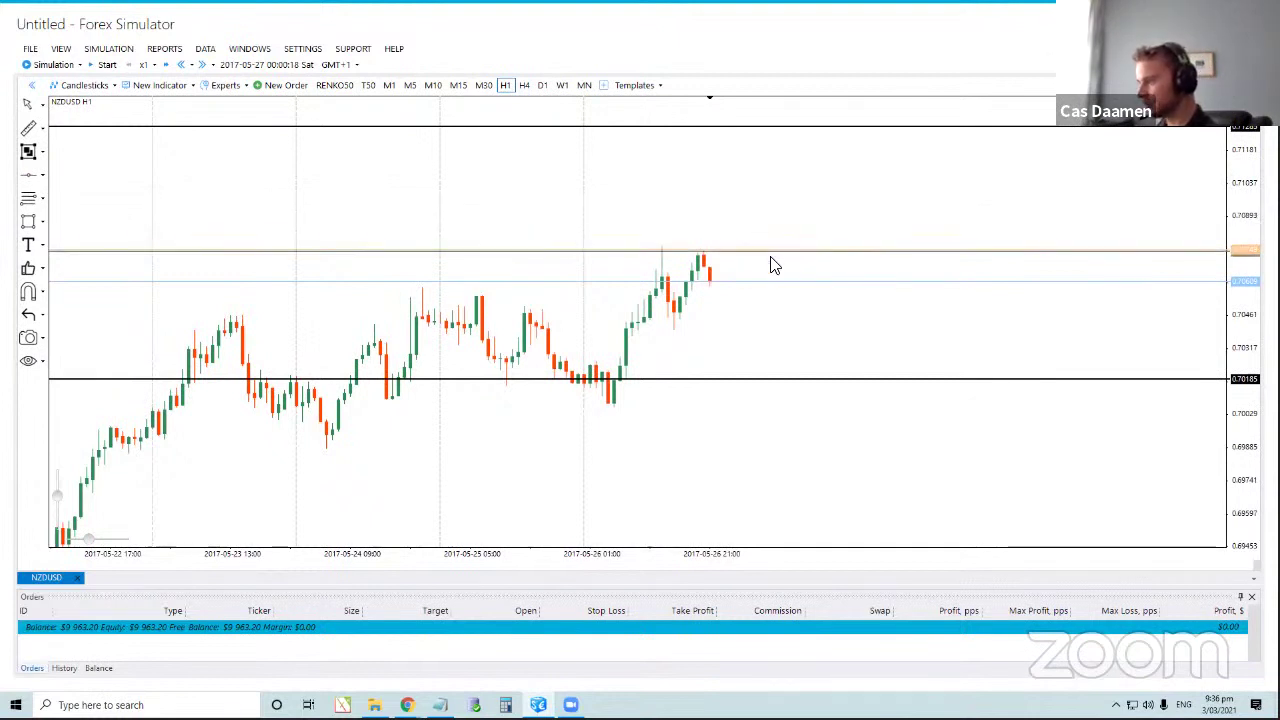
drag(706, 322, 597, 313)
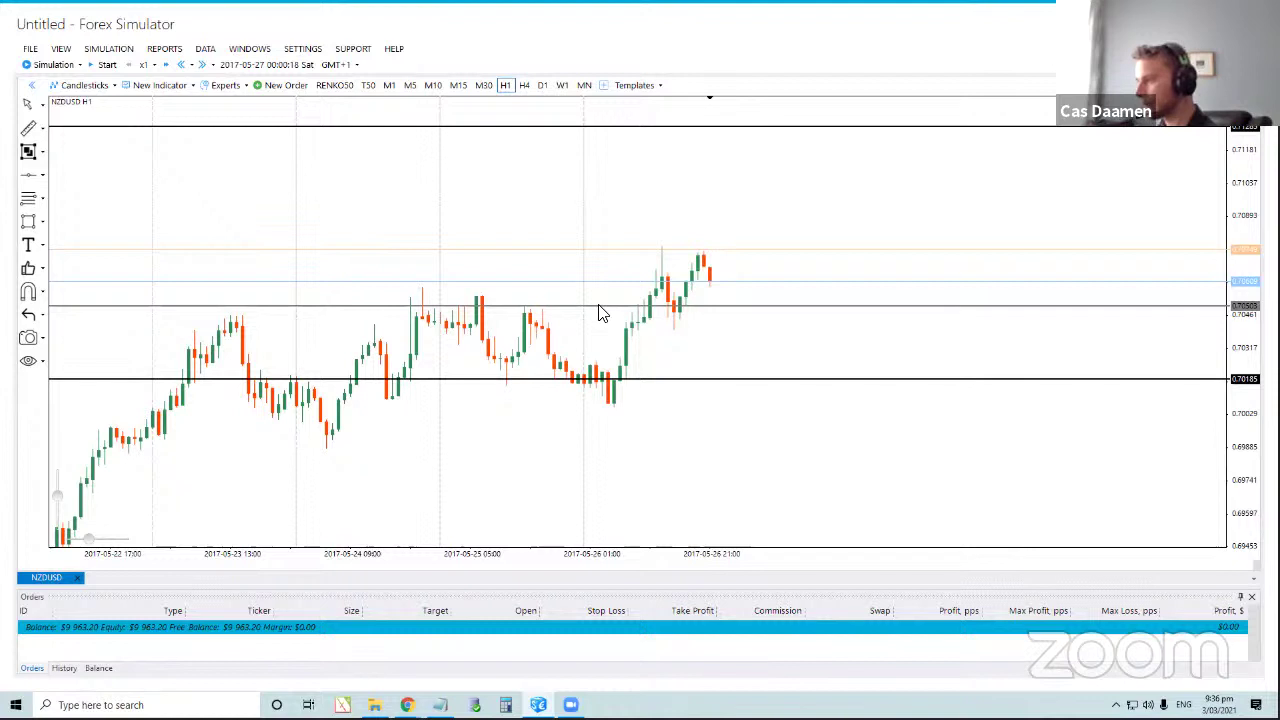
drag(598, 313, 607, 312)
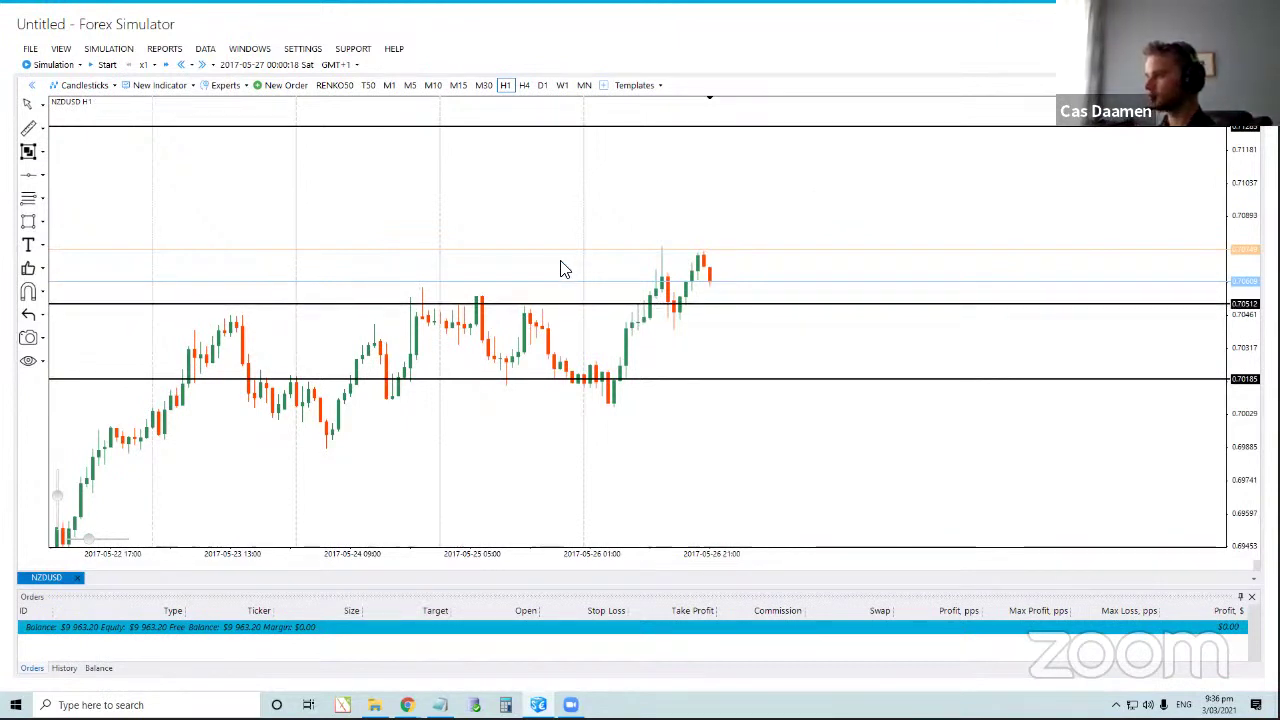
Start a buy limit order on NZDUSD with the entry price at 0.70535, just above the 0.70512 line.
click(287, 86)
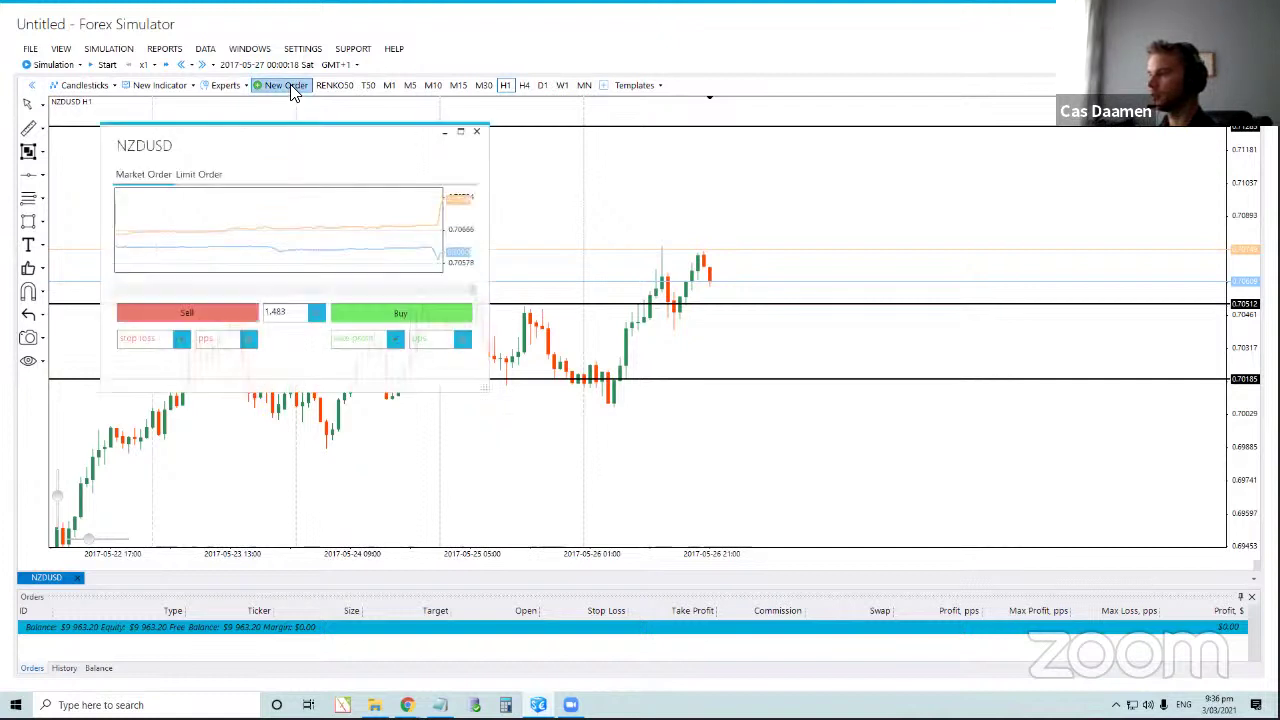
click(208, 177)
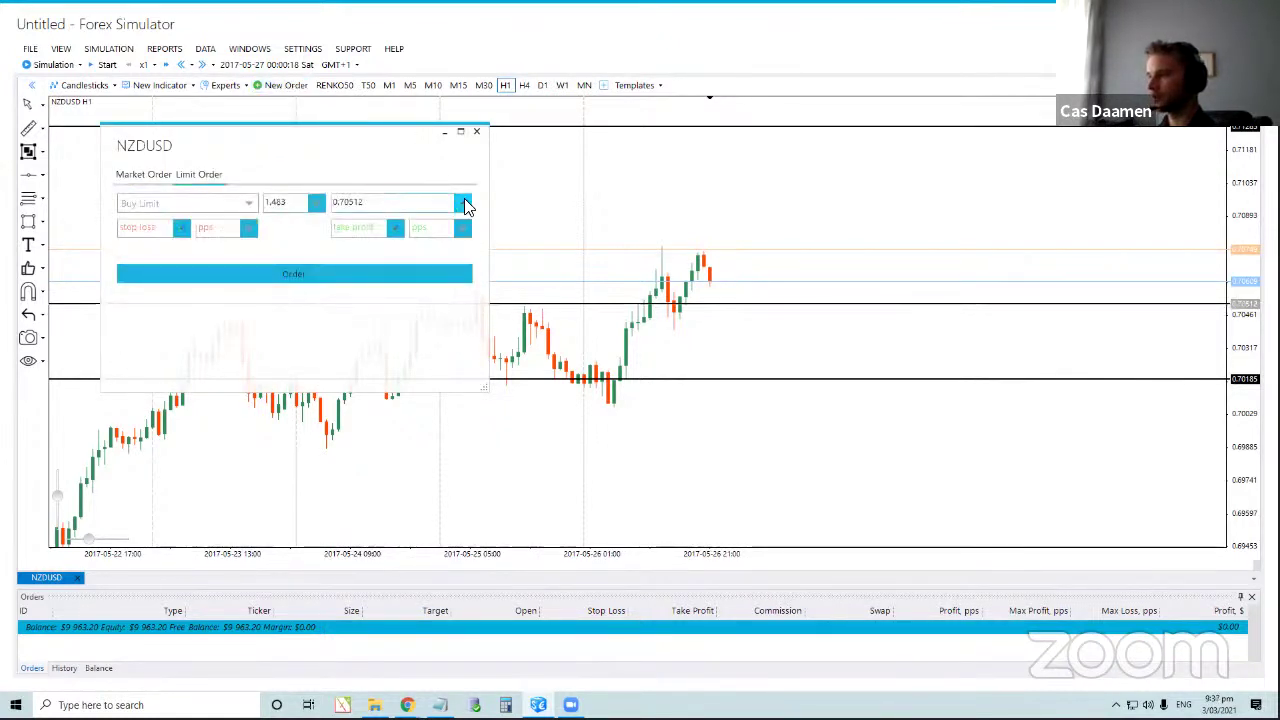
click(728, 305)
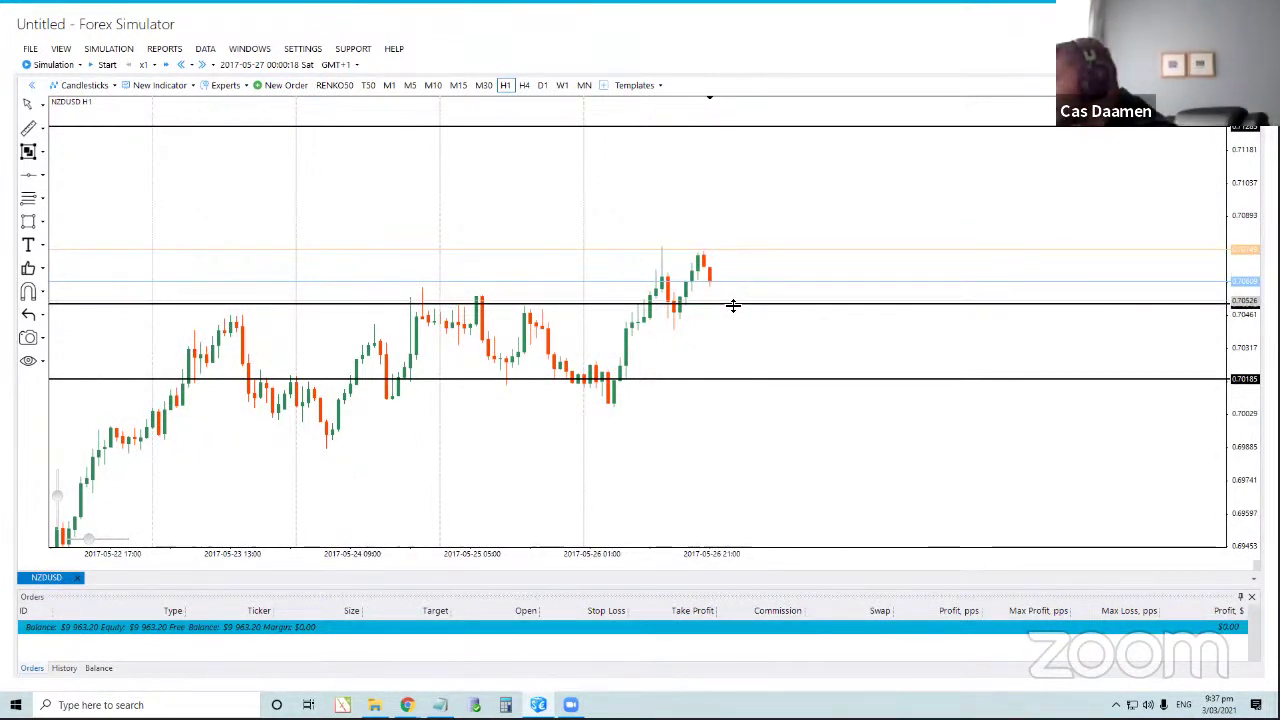
drag(733, 306, 729, 303)
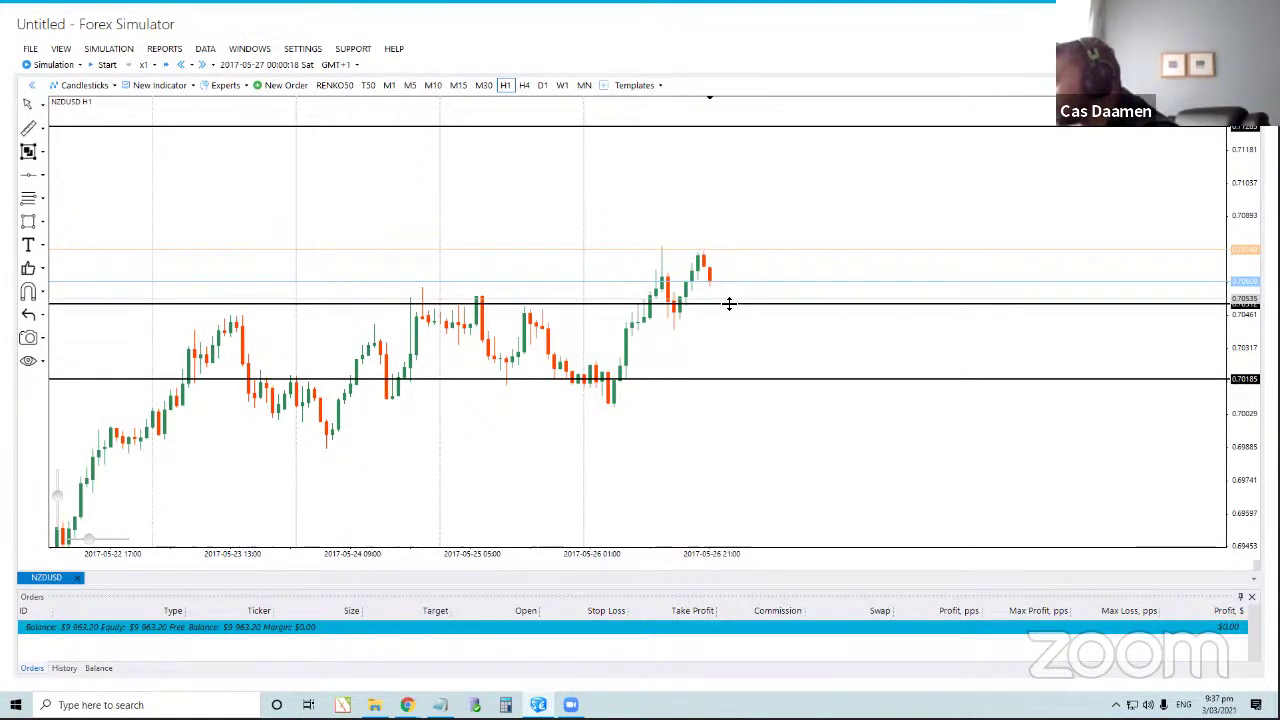
double_click(729, 304)
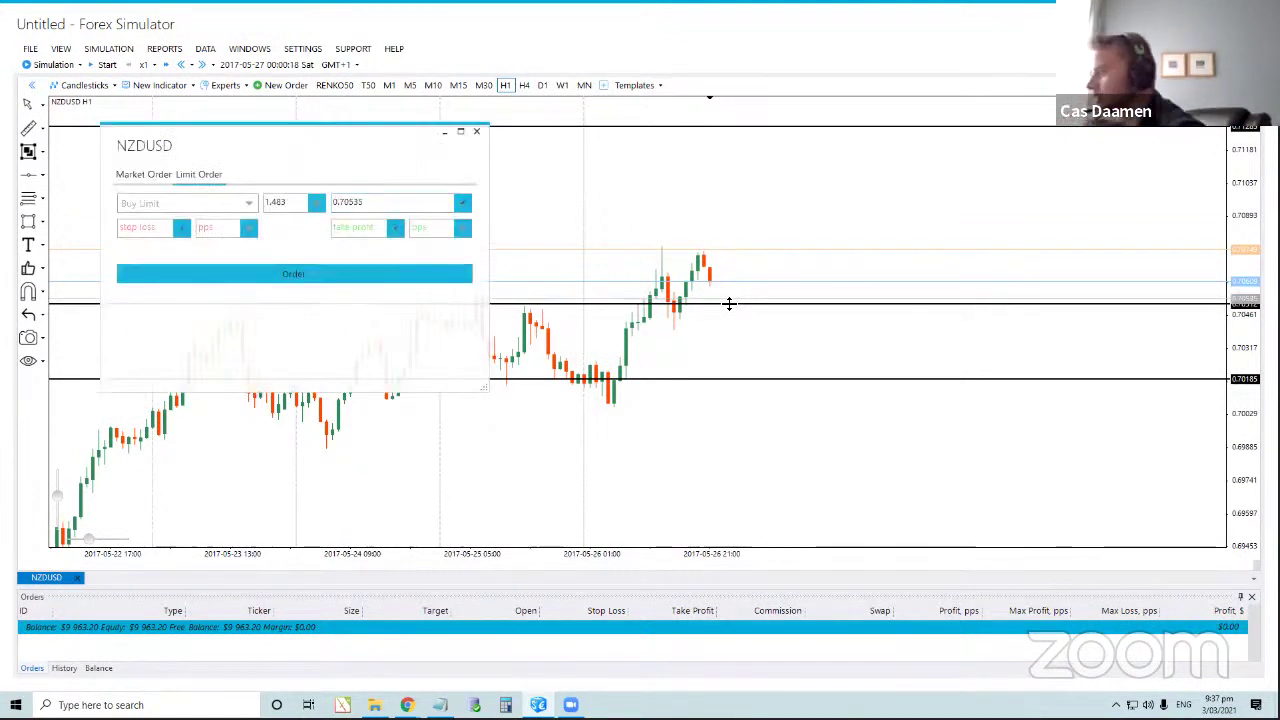
Set the order's take profit to 0.71285 on the upper key level and its stop loss to 0.70190.
click(396, 240)
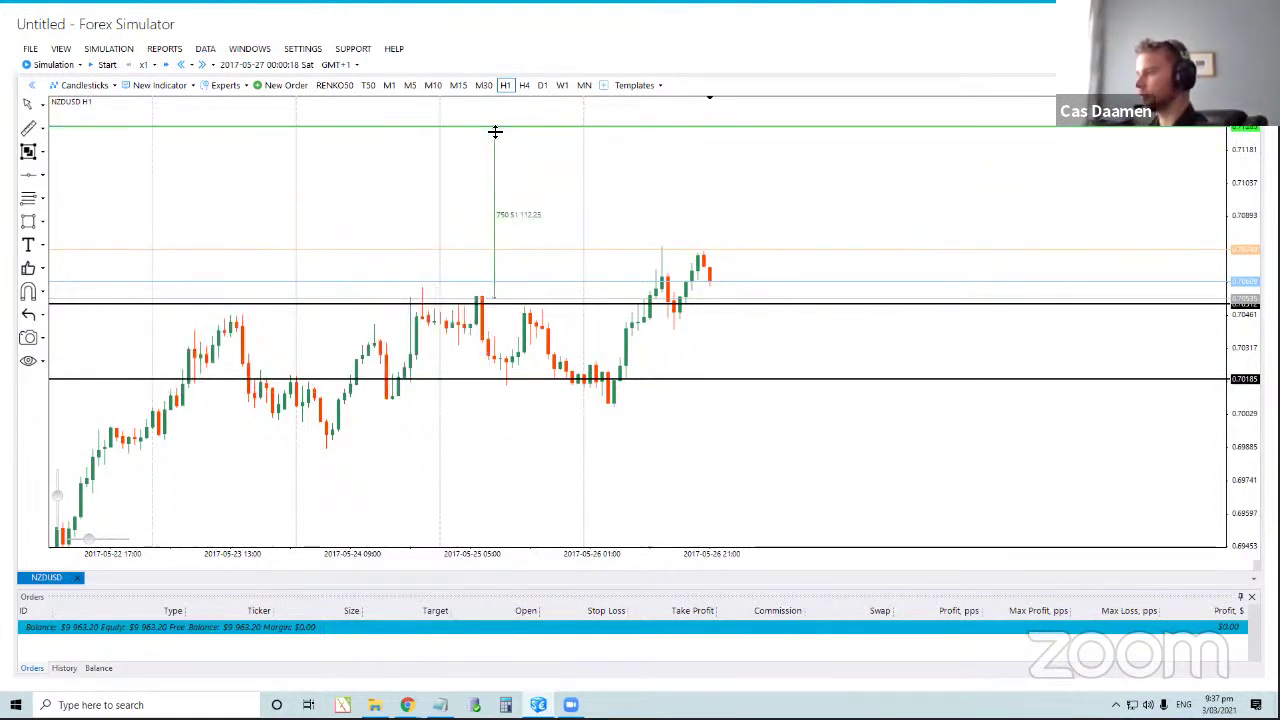
click(495, 131)
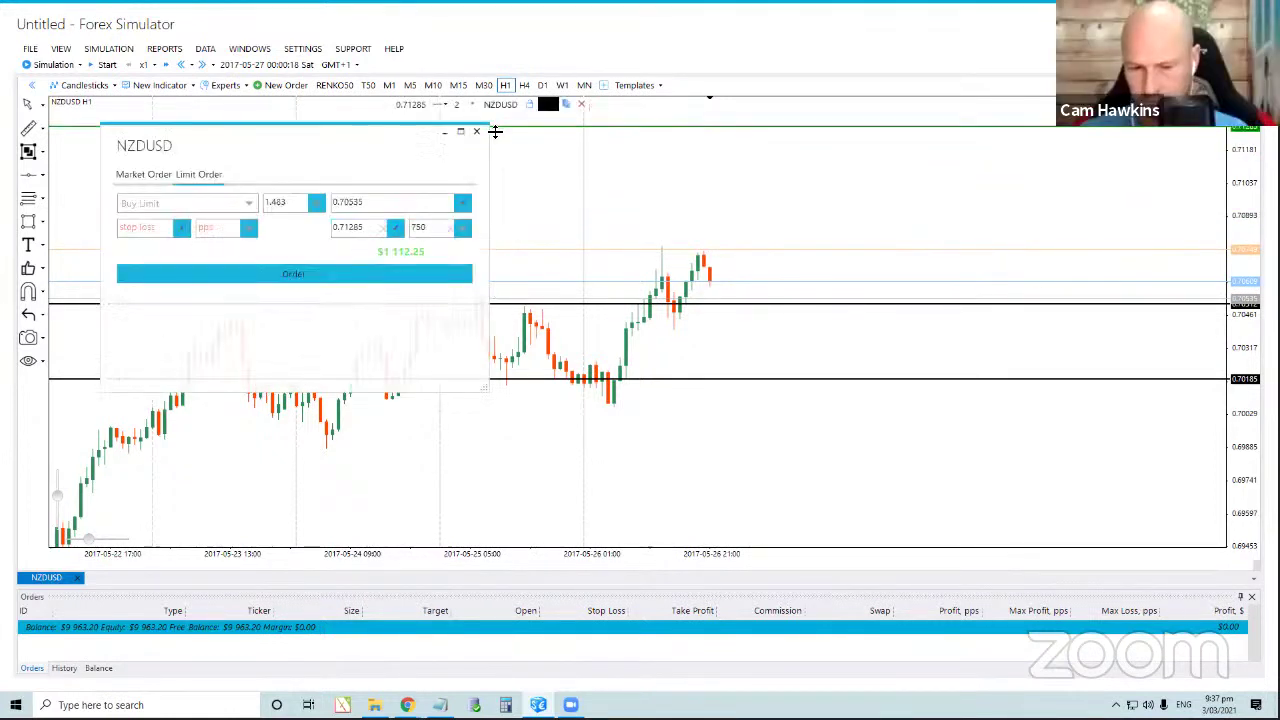
click(181, 228)
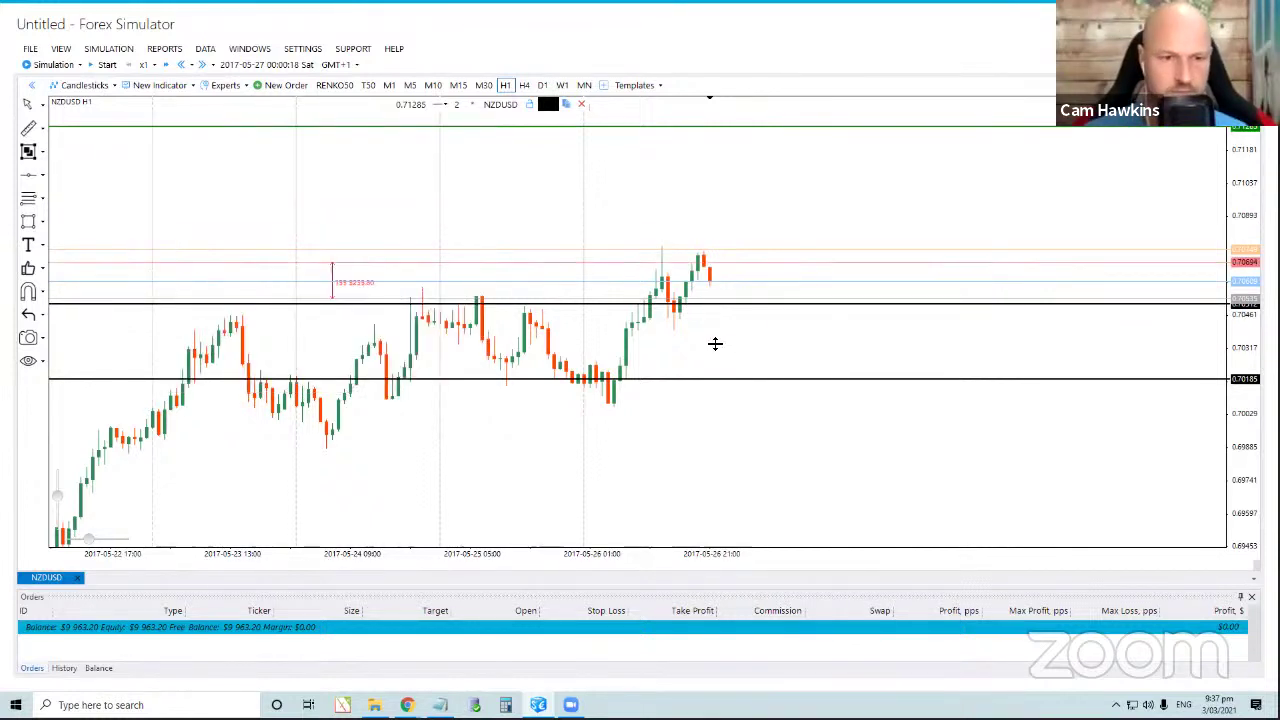
click(667, 380)
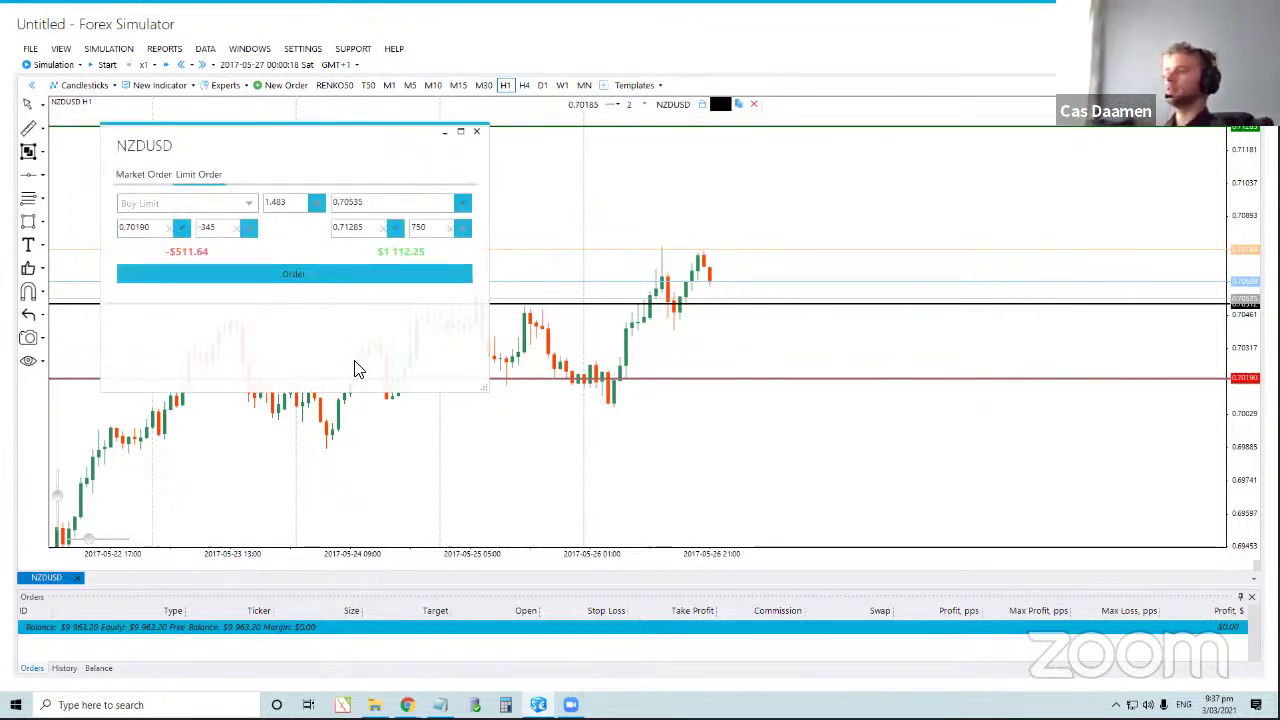
Set the buy limit order's size to 0.577 lots to keep the risk just under $200, and place the order.
double_click(290, 204)
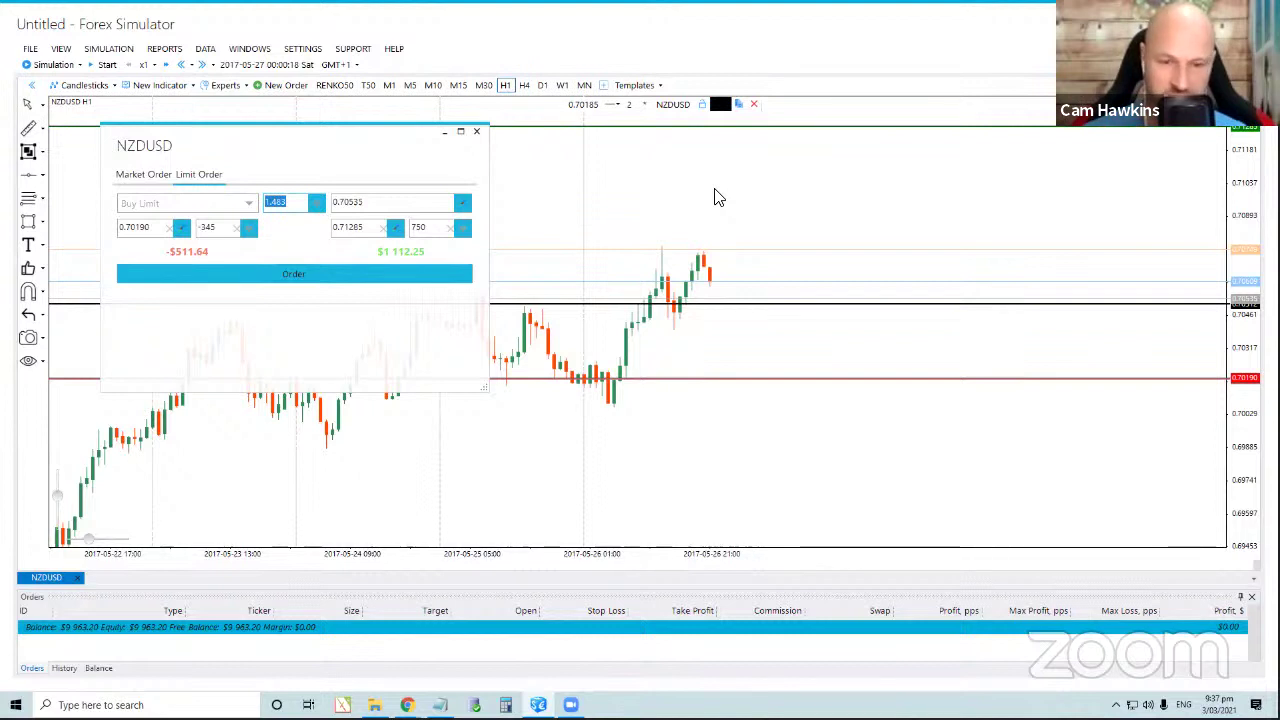
text(.9)
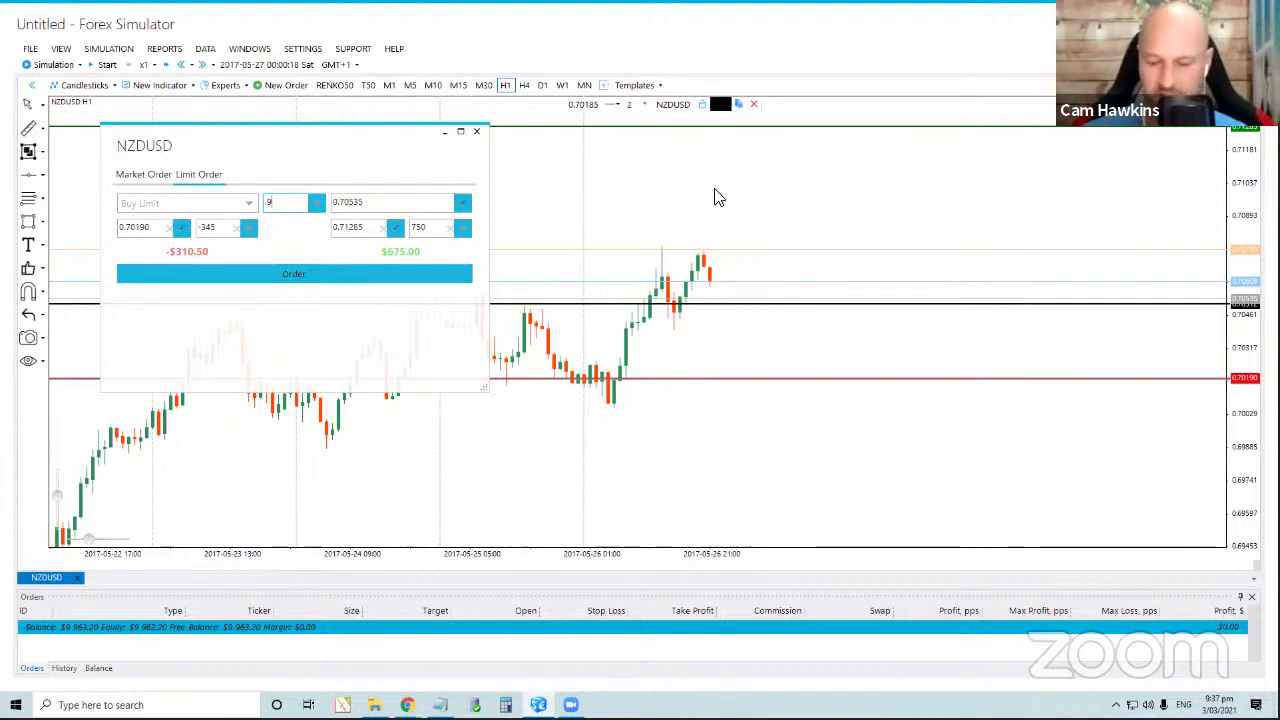
key(BackSpace)
key(BackSpace)
text(.6)
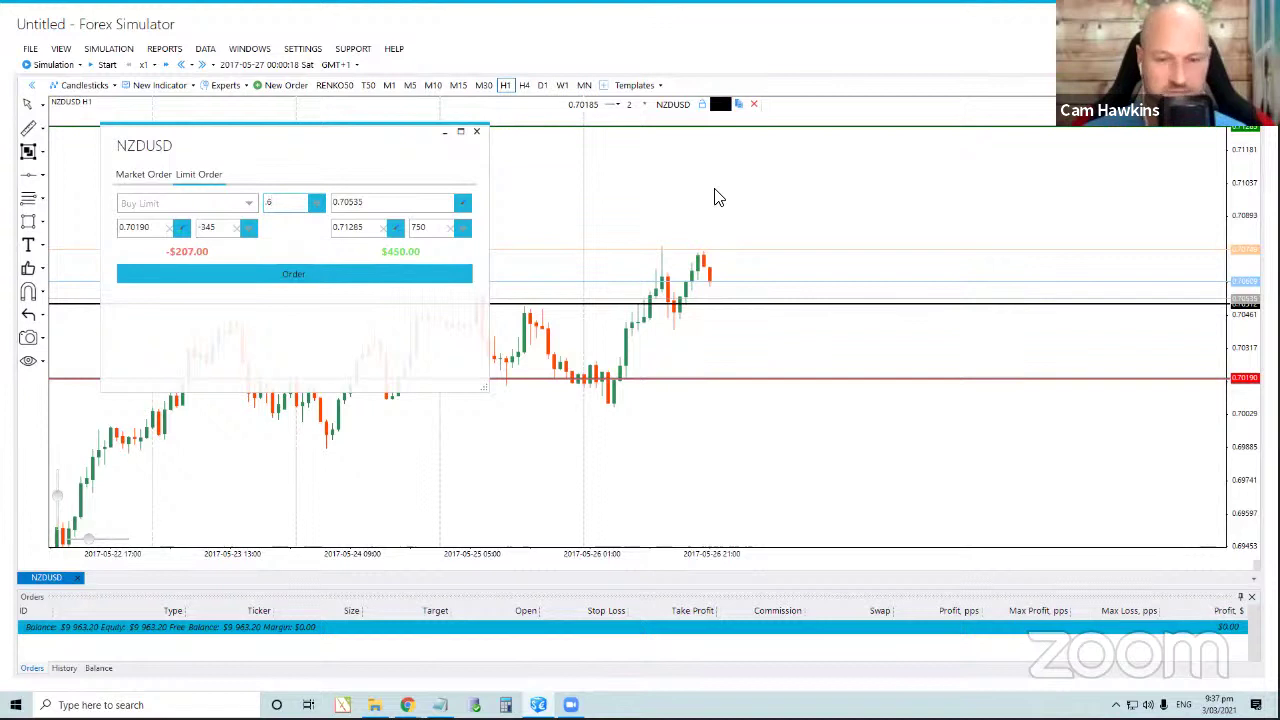
key(BackSpace)
text(5)
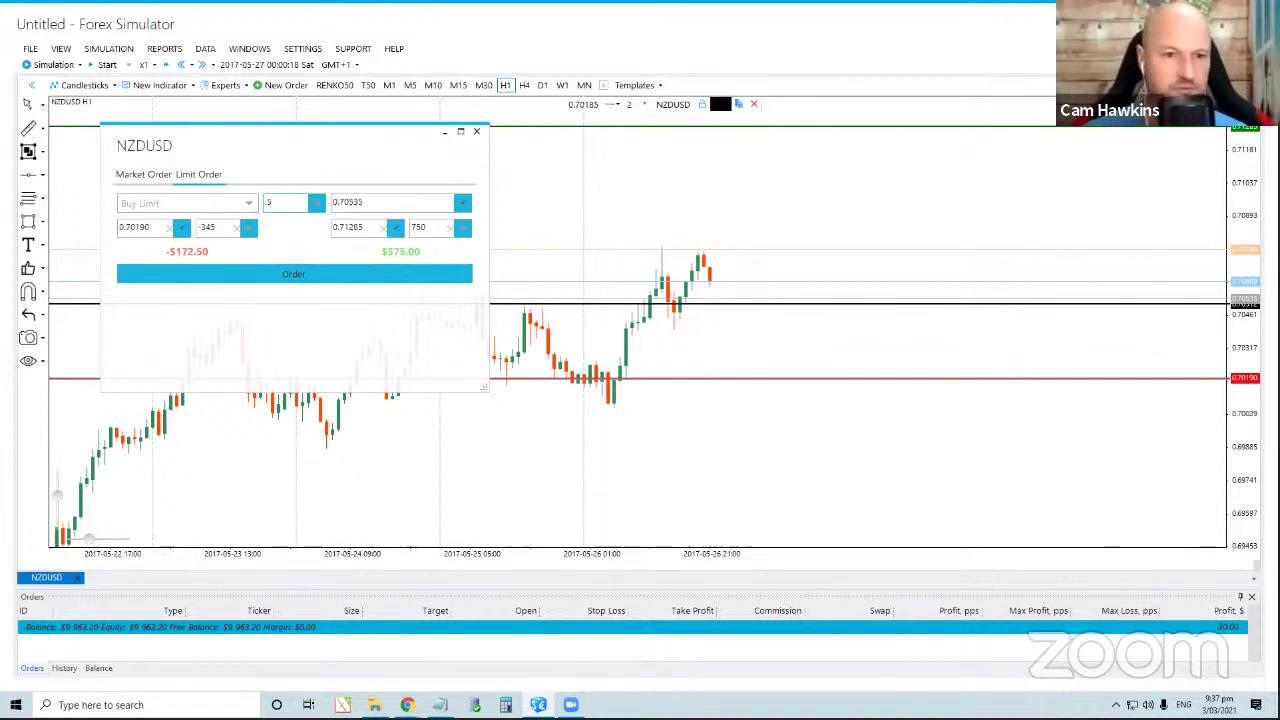
text(8)
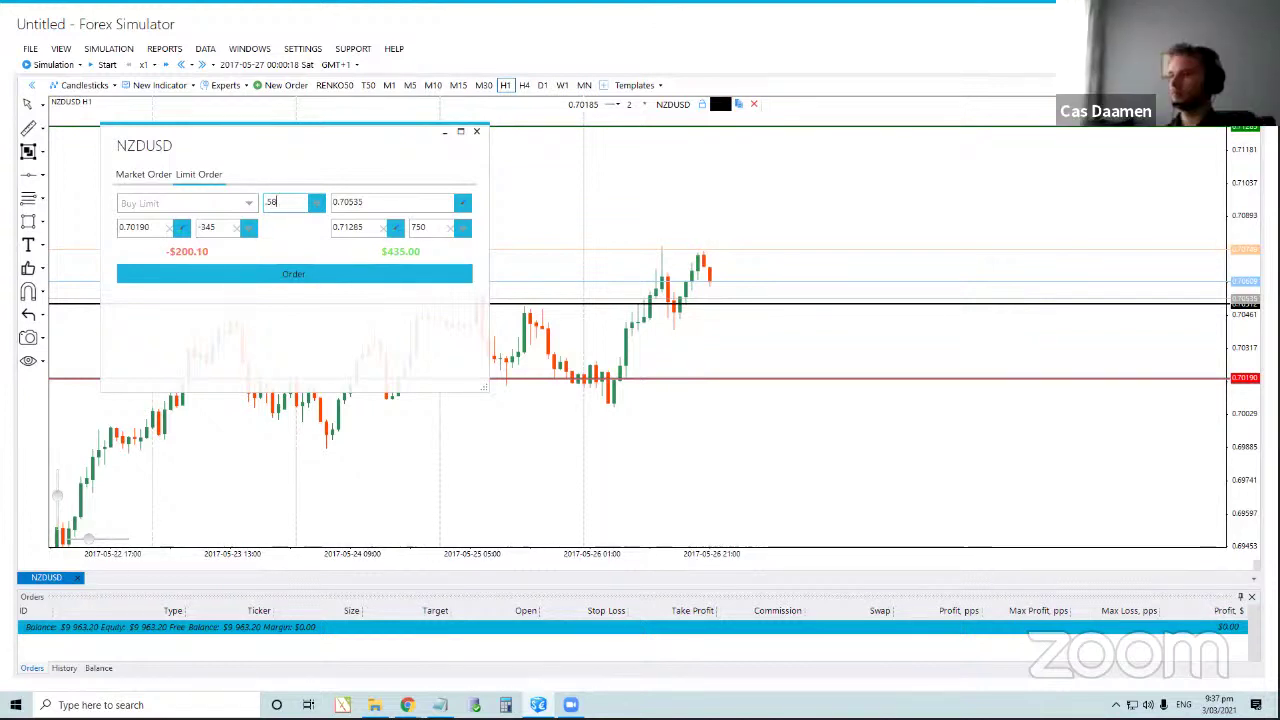
key(BackSpace)
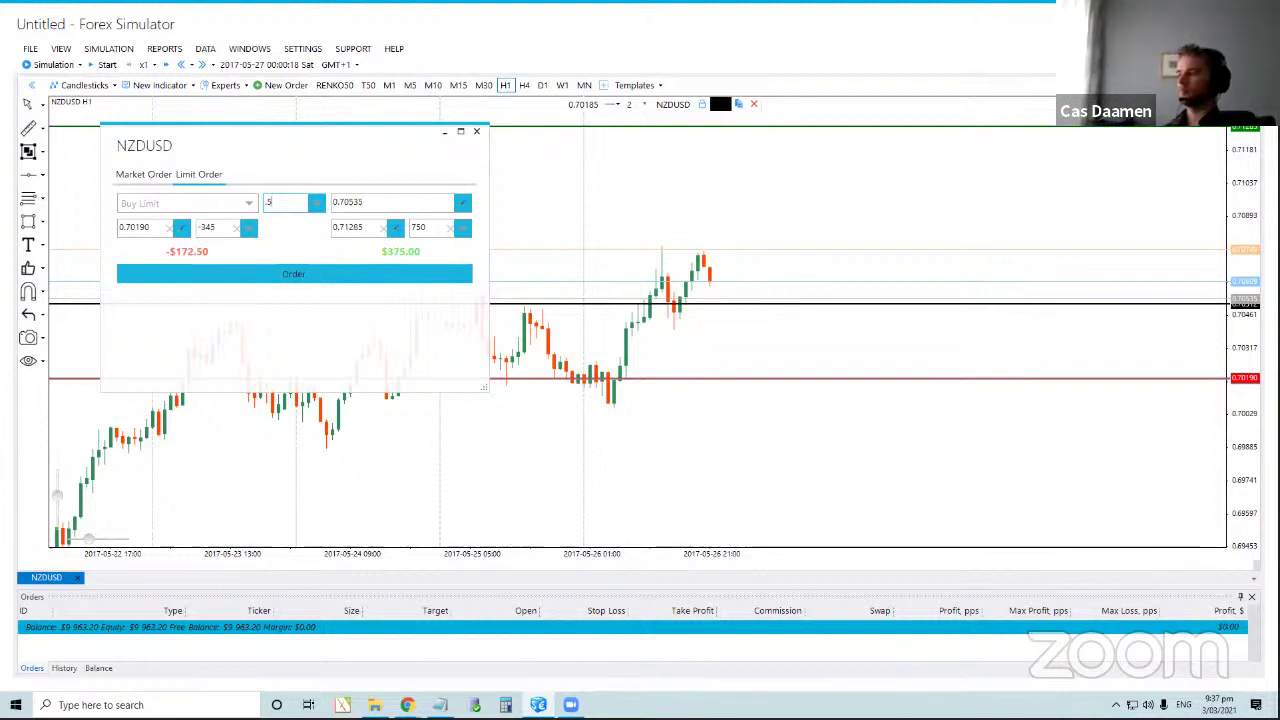
text(77)
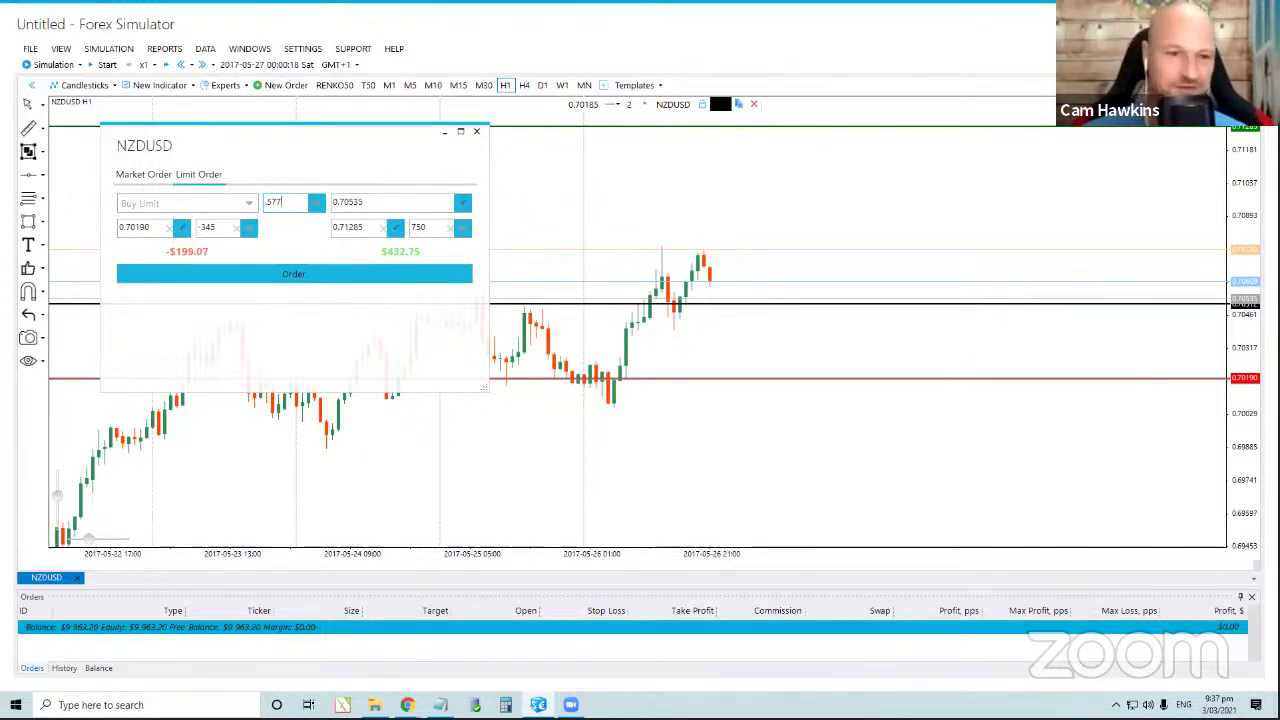
click(323, 285)
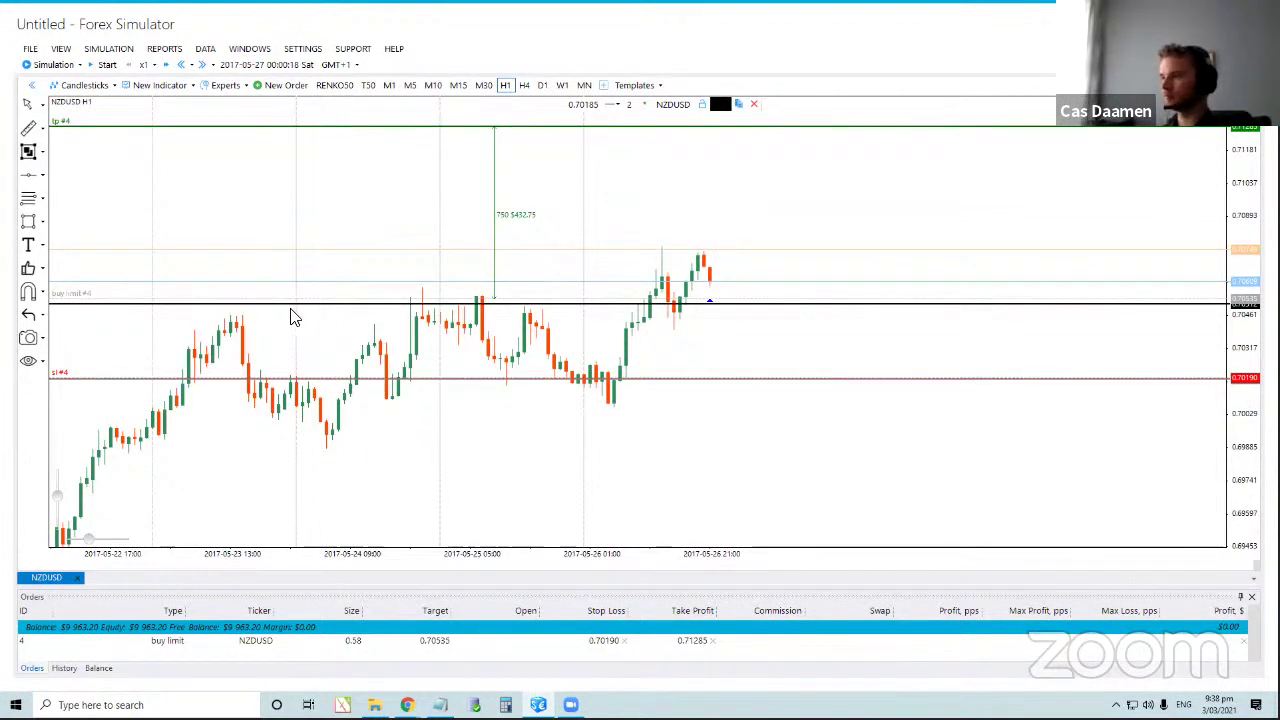
click(212, 65)
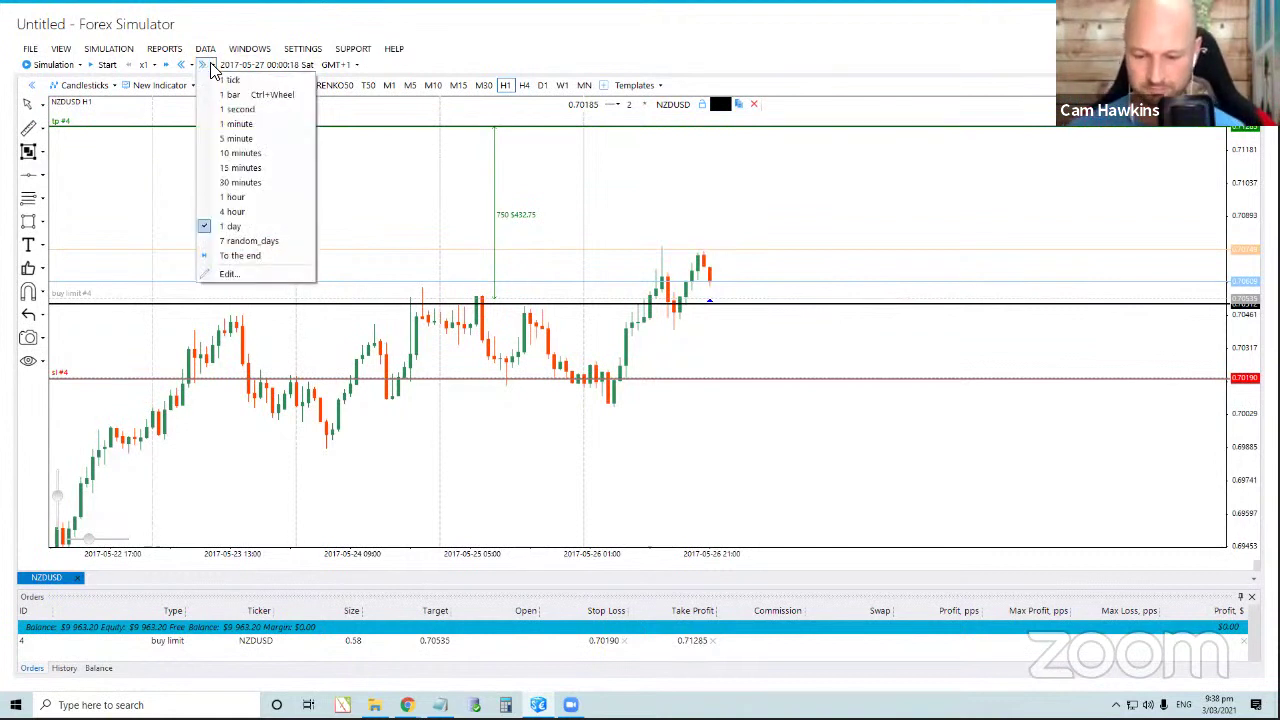
click(257, 198)
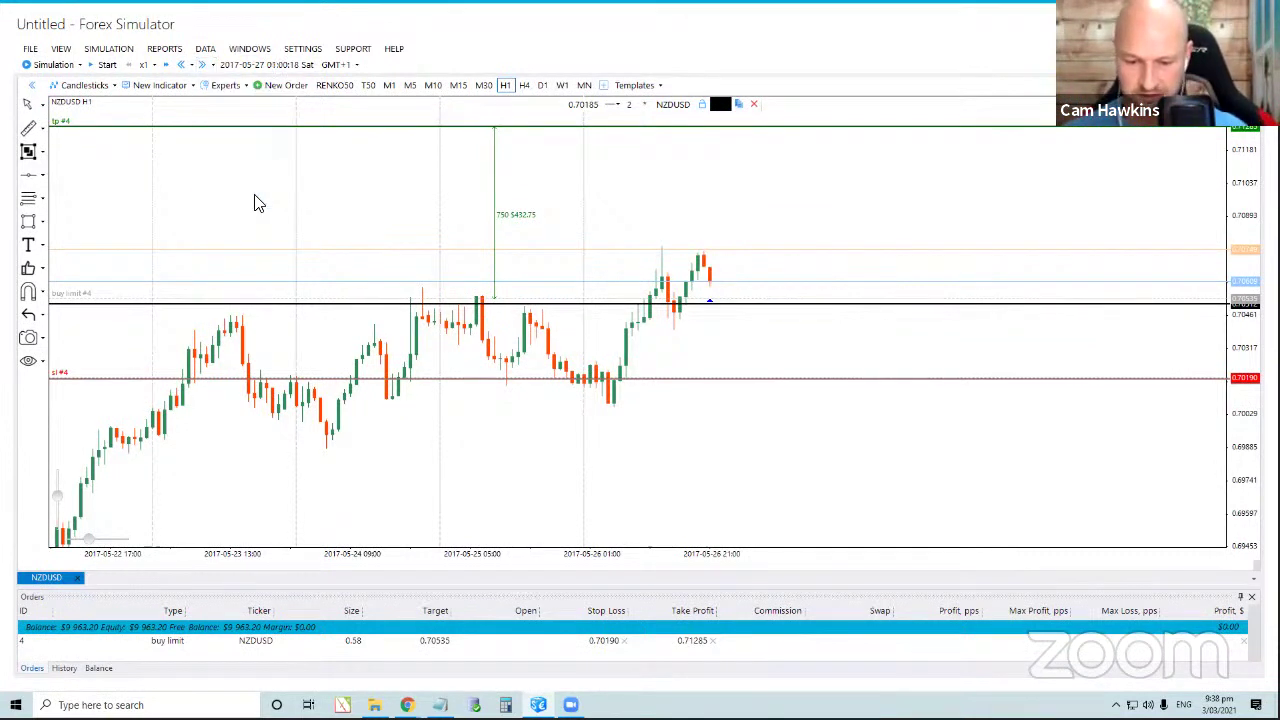
click(204, 66)
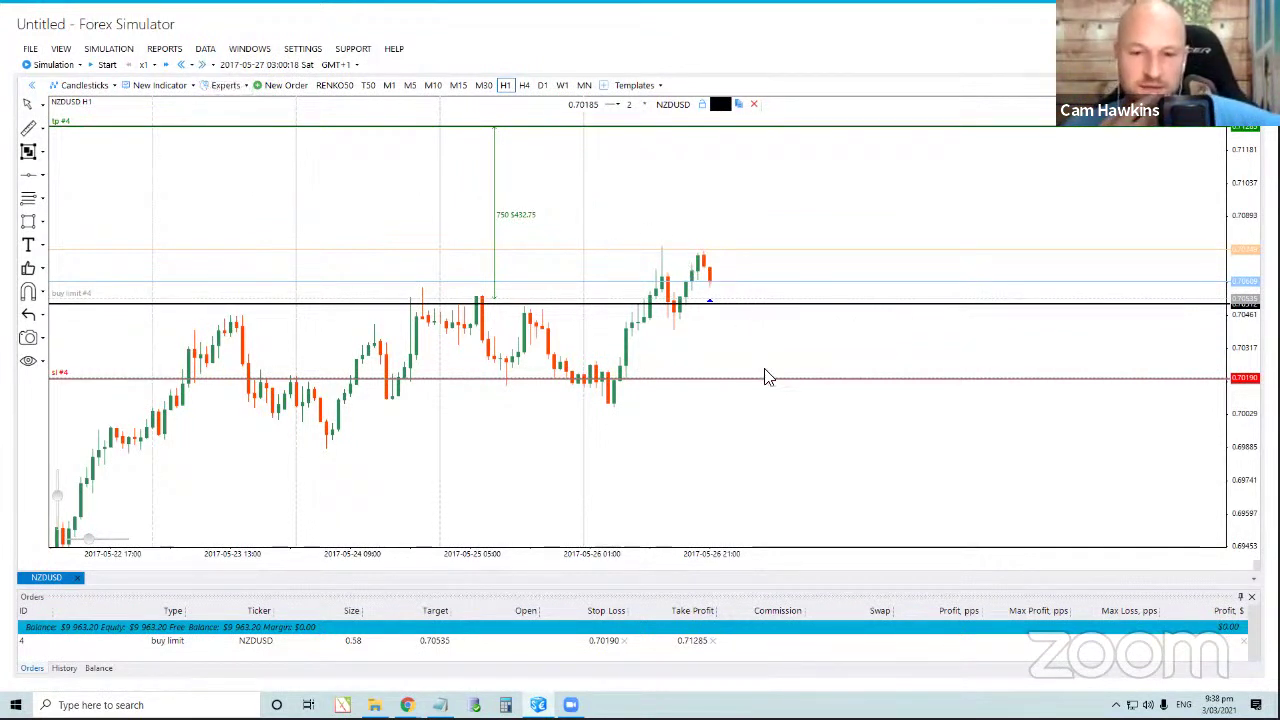
key(Right)
key(Right)
key(Right)
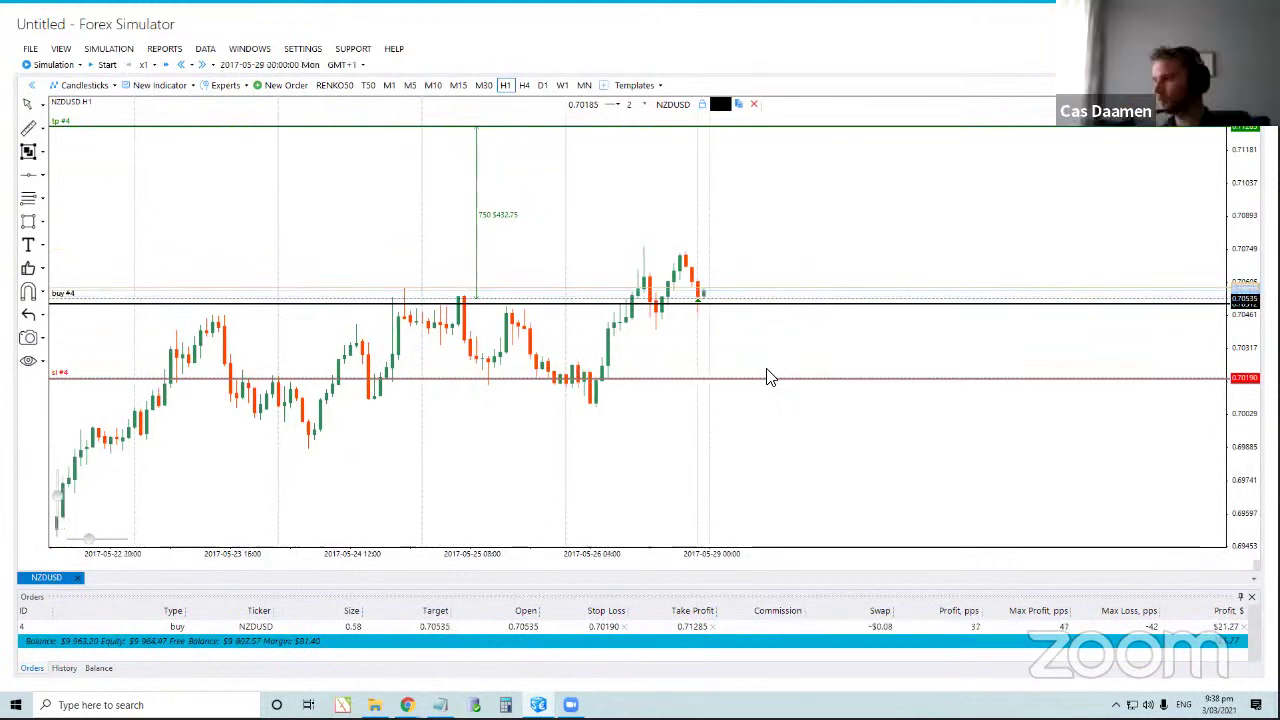
click(203, 65)
click(203, 65)
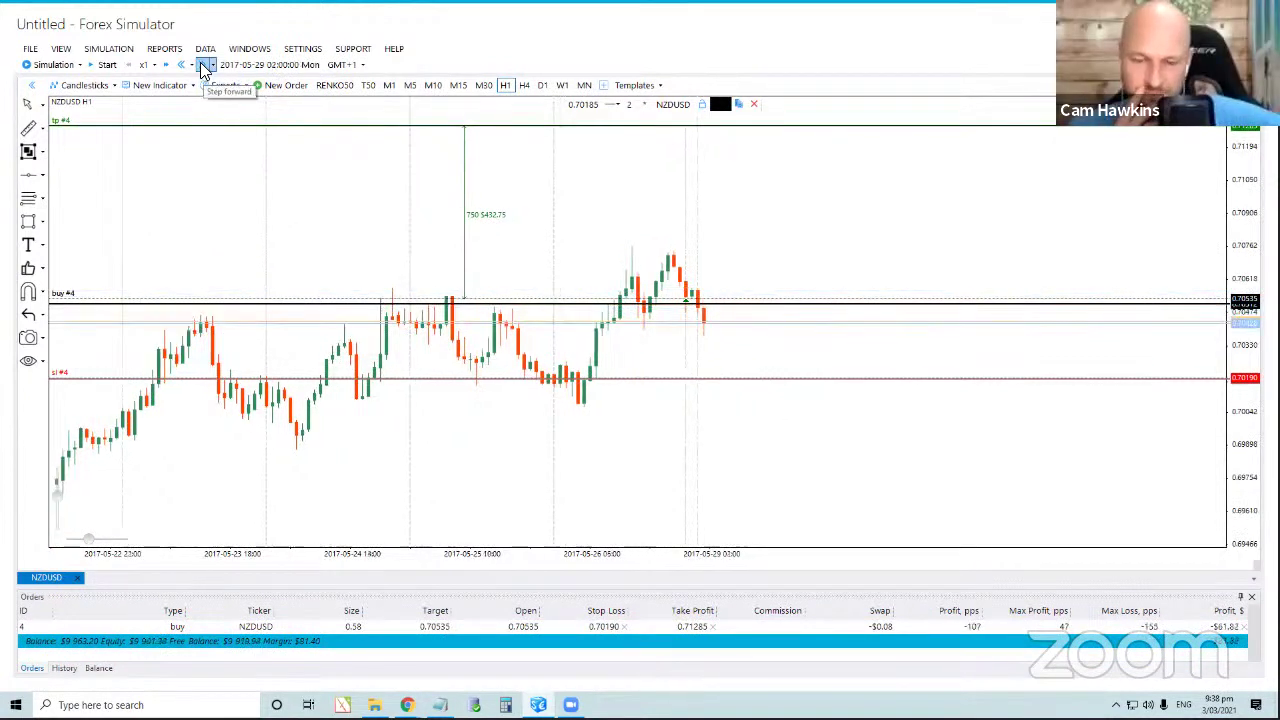
click(203, 65)
click(203, 65)
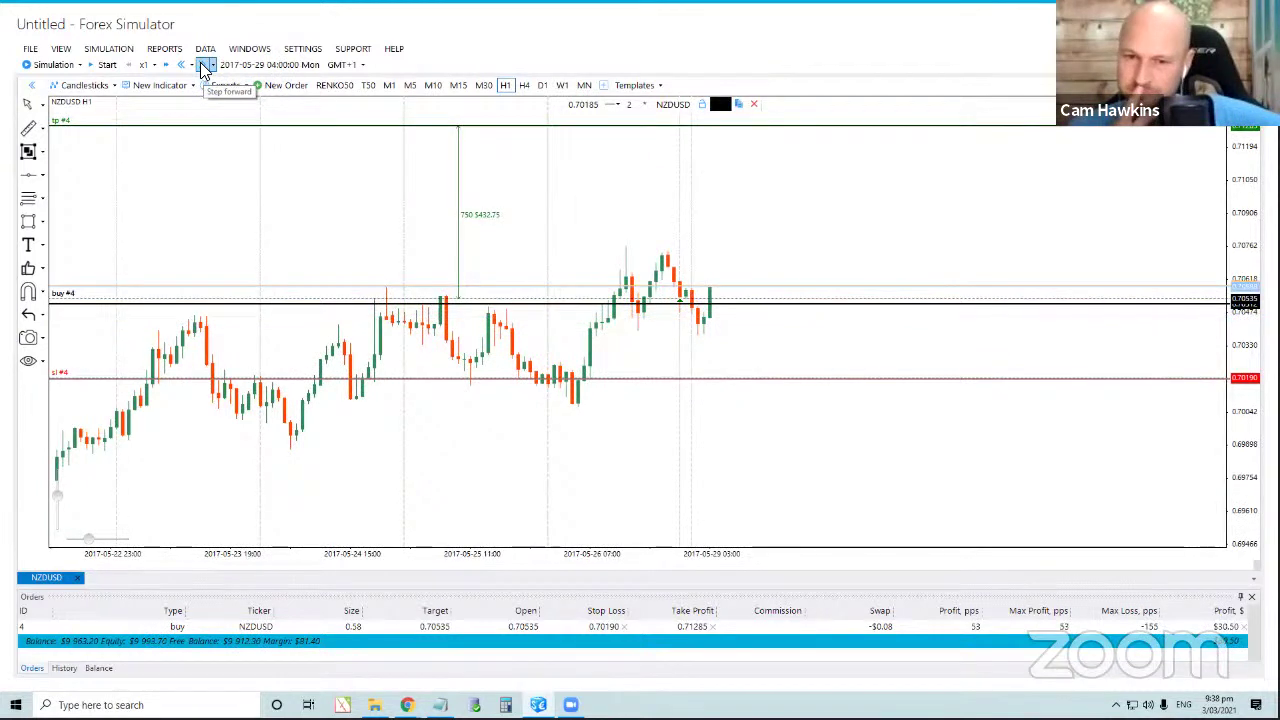
click(203, 65)
click(203, 65)
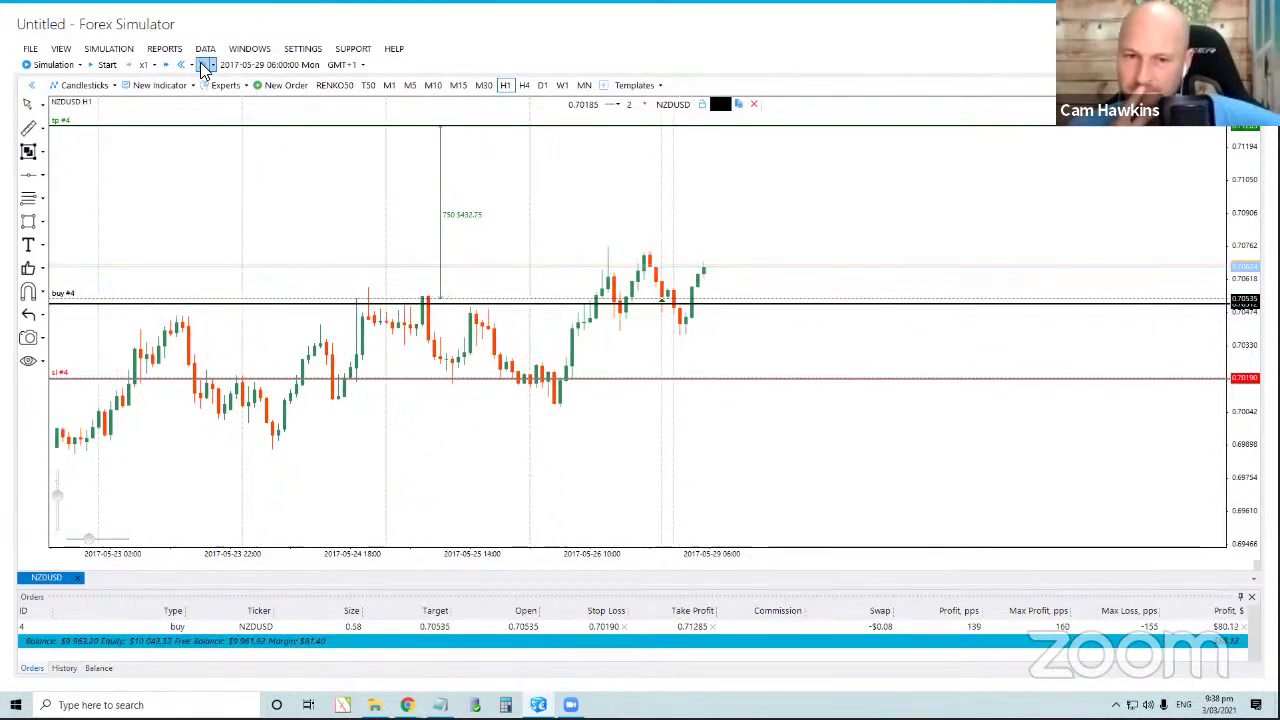
click(203, 65)
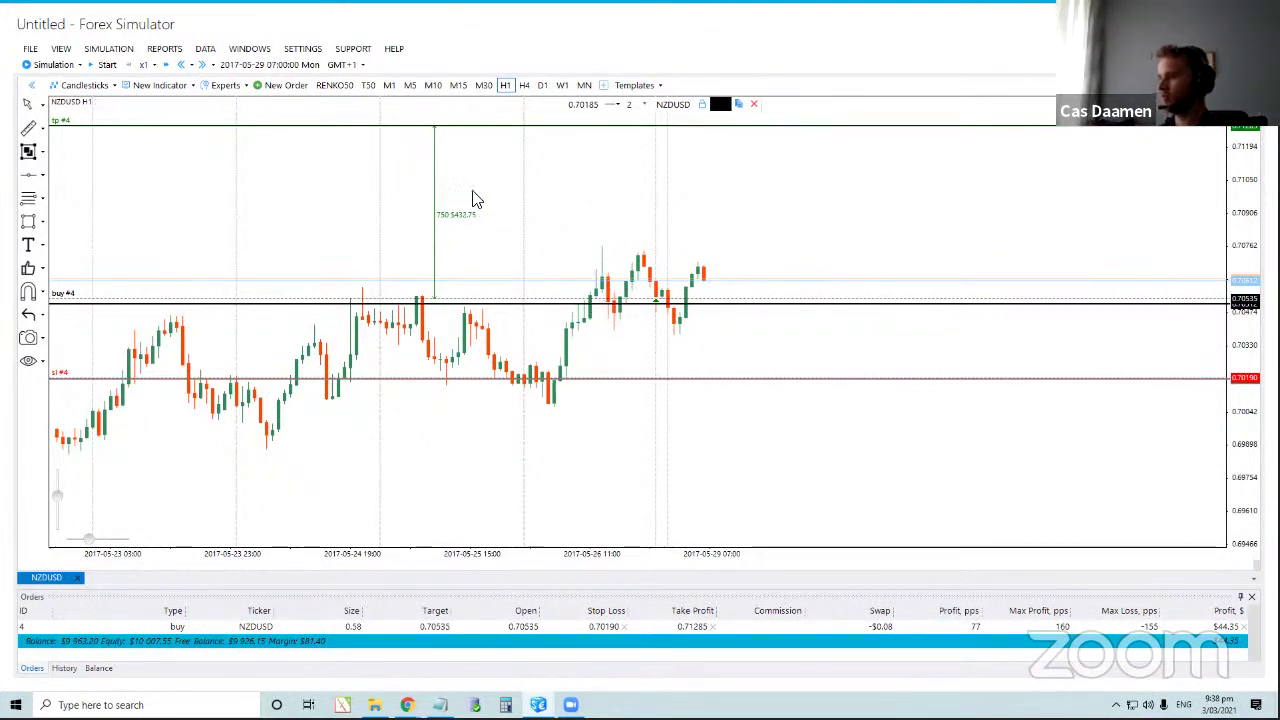
click(203, 66)
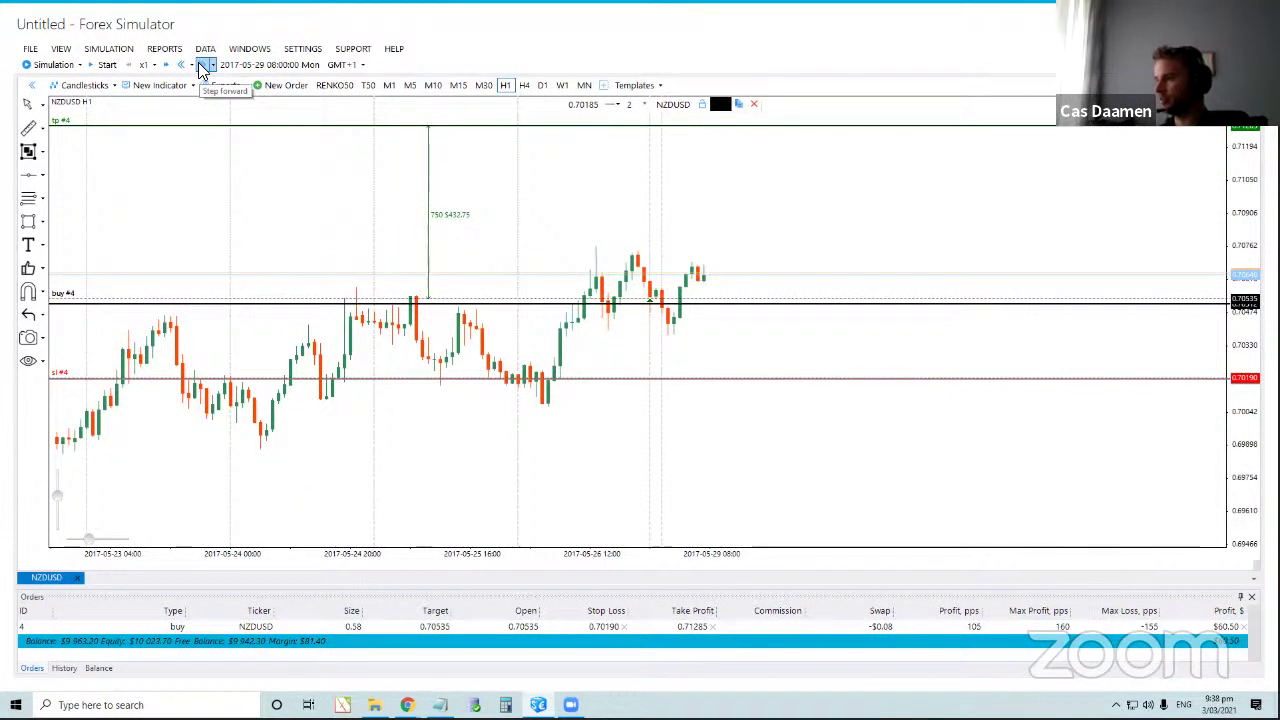
click(203, 66)
click(203, 66)
click(203, 66)
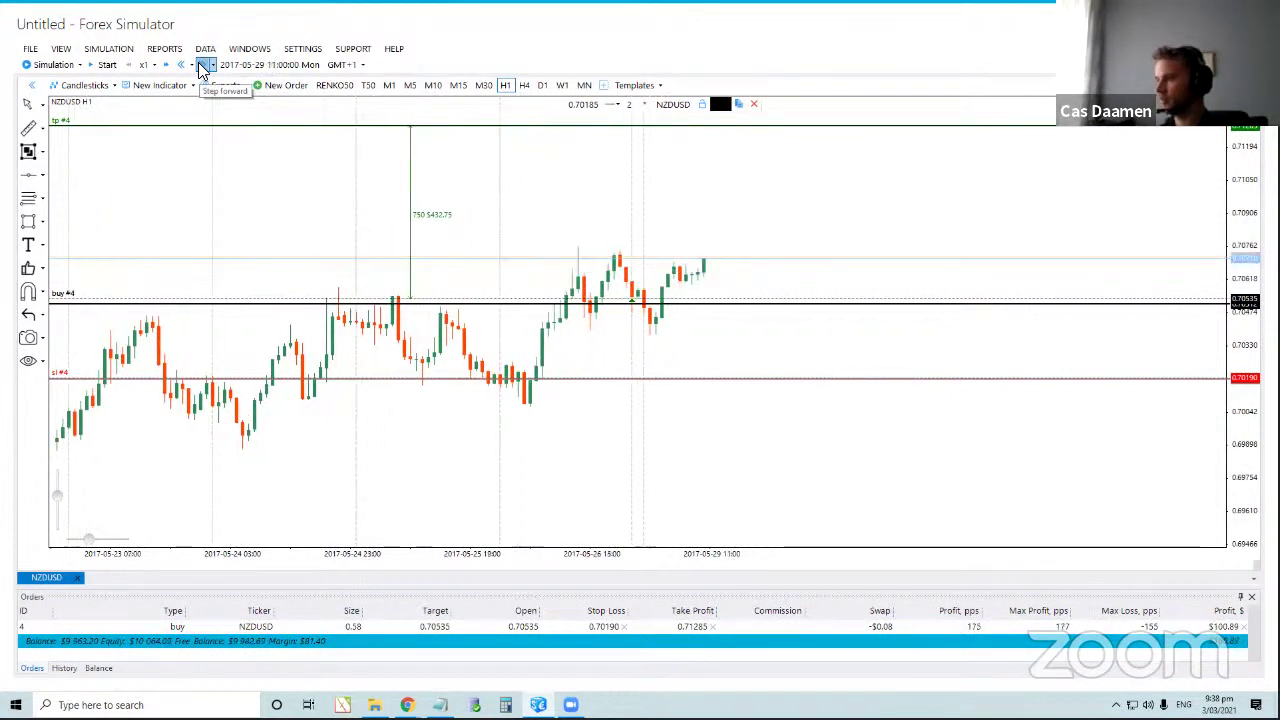
click(203, 66)
click(203, 66)
click(203, 66)
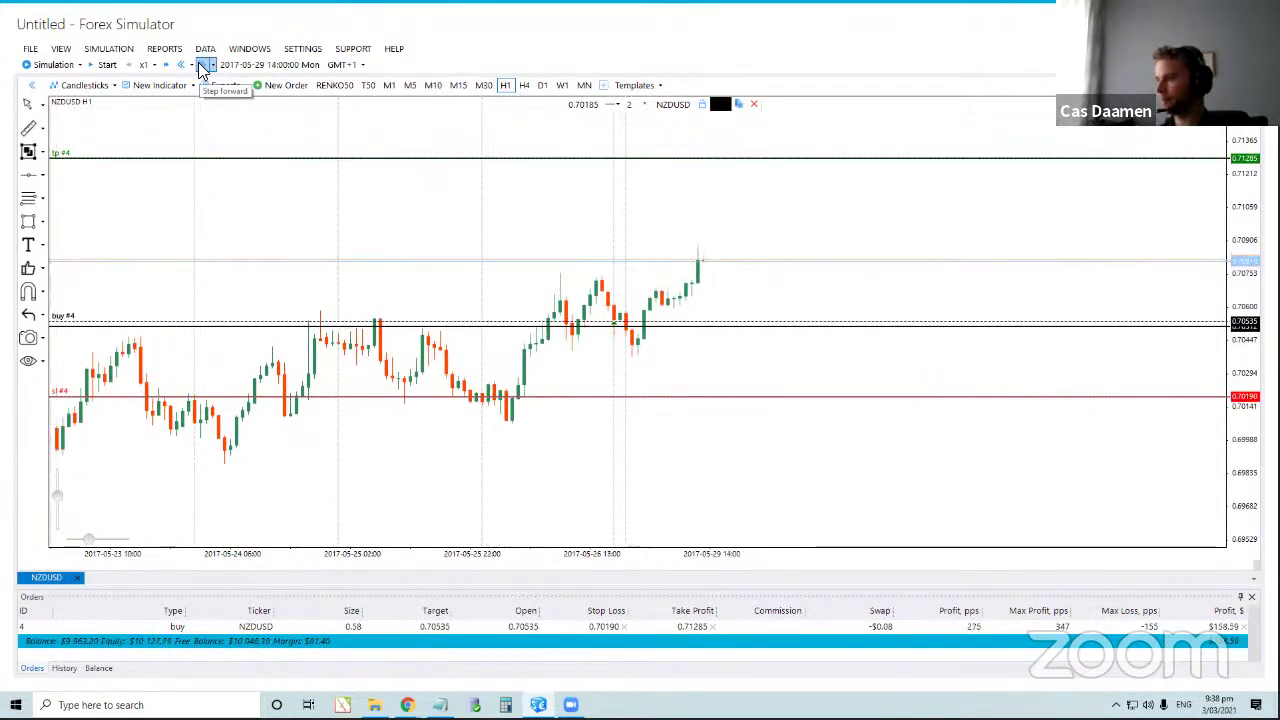
click(203, 66)
click(203, 66)
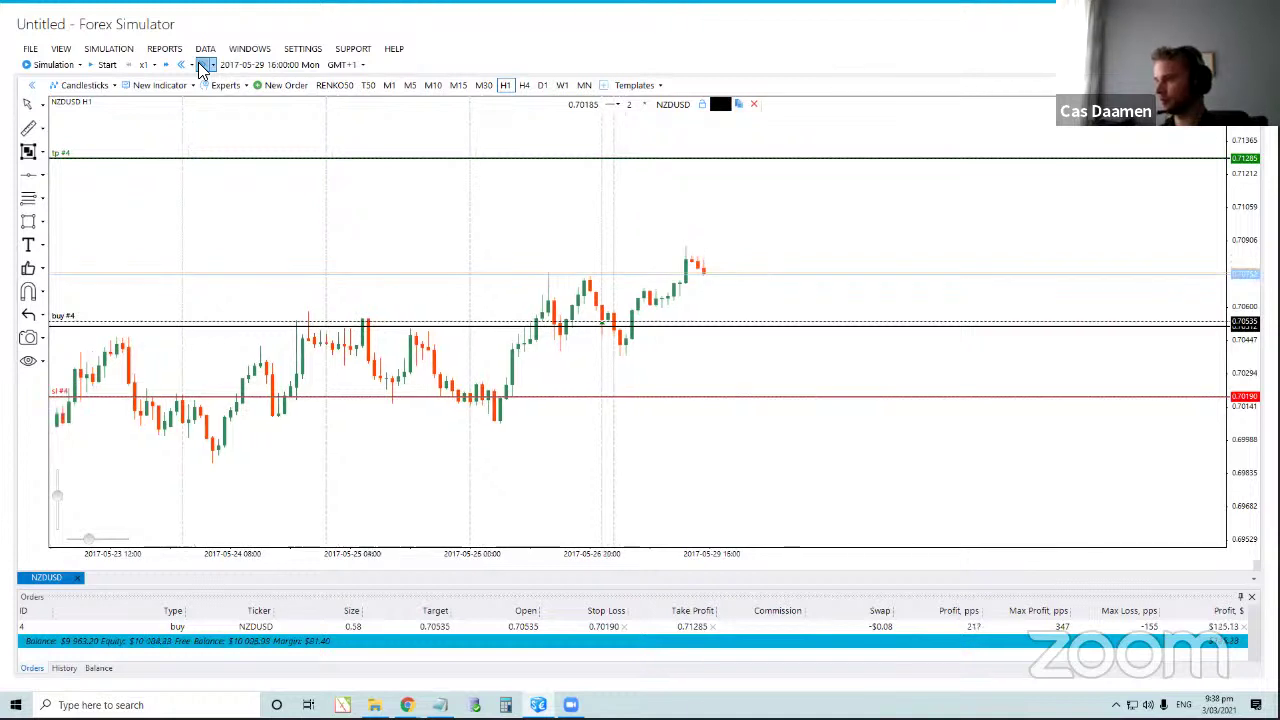
click(203, 66)
click(203, 66)
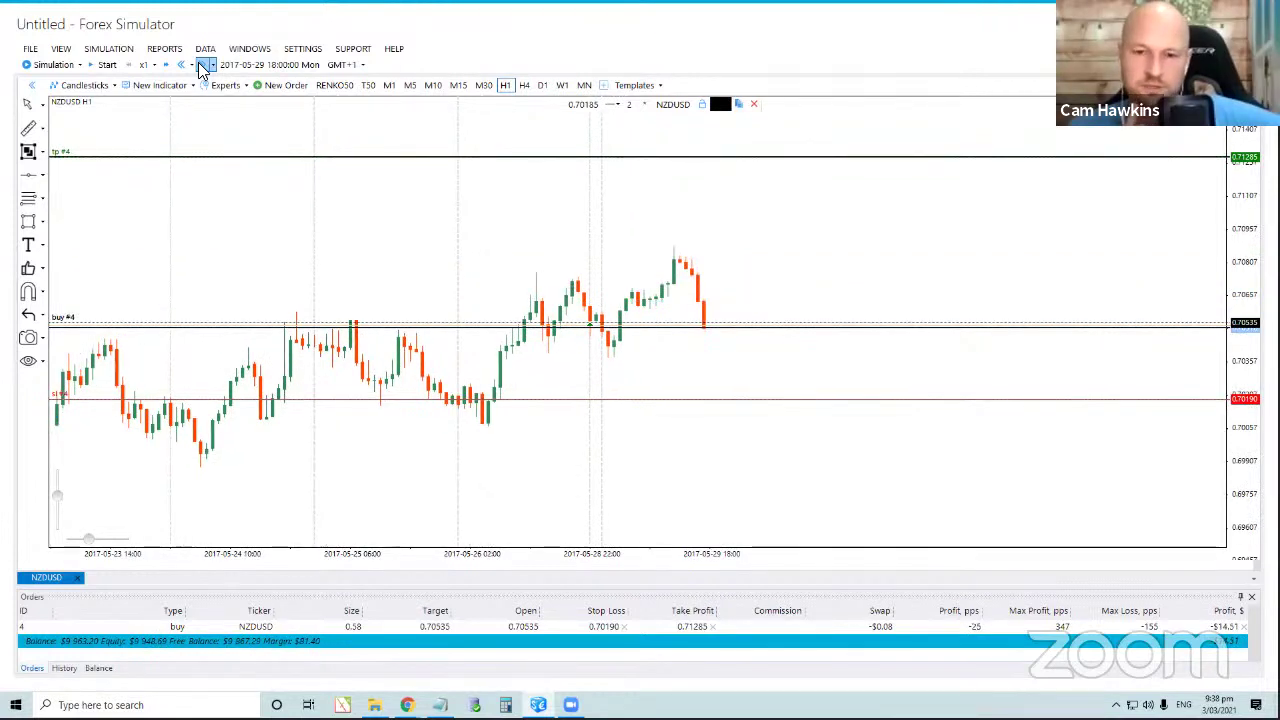
click(203, 66)
click(203, 66)
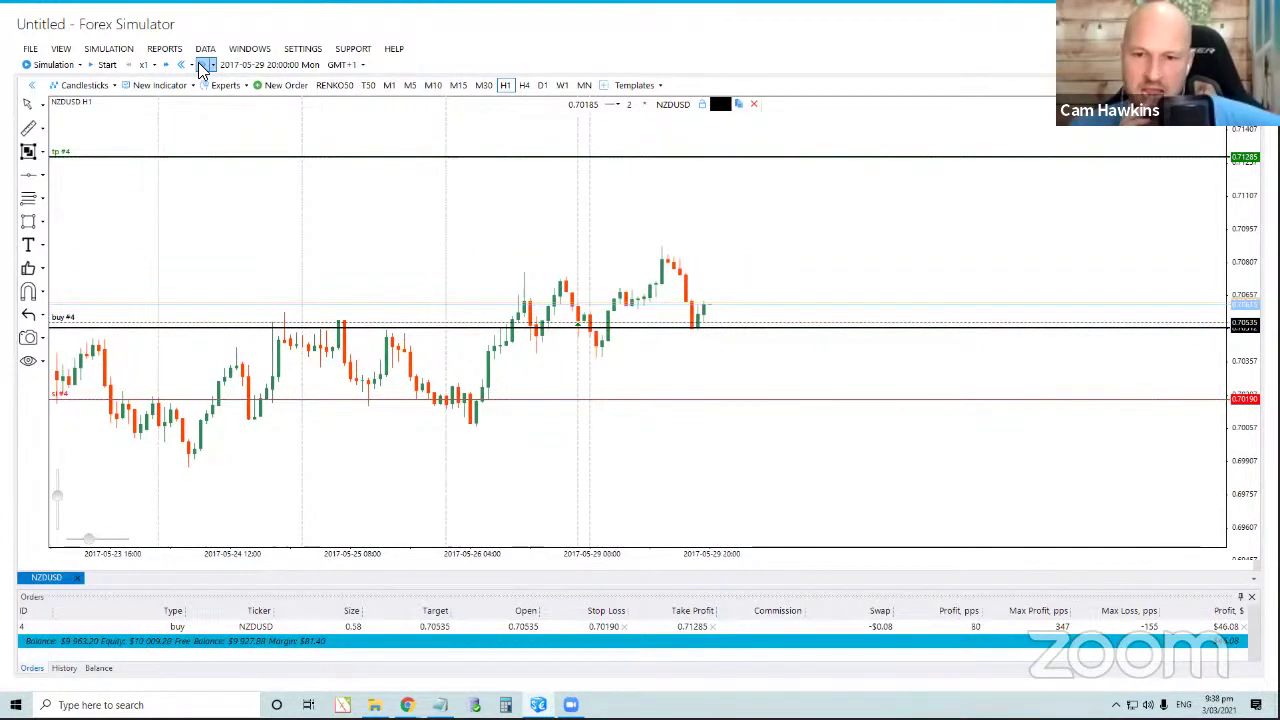
click(203, 66)
click(203, 66)
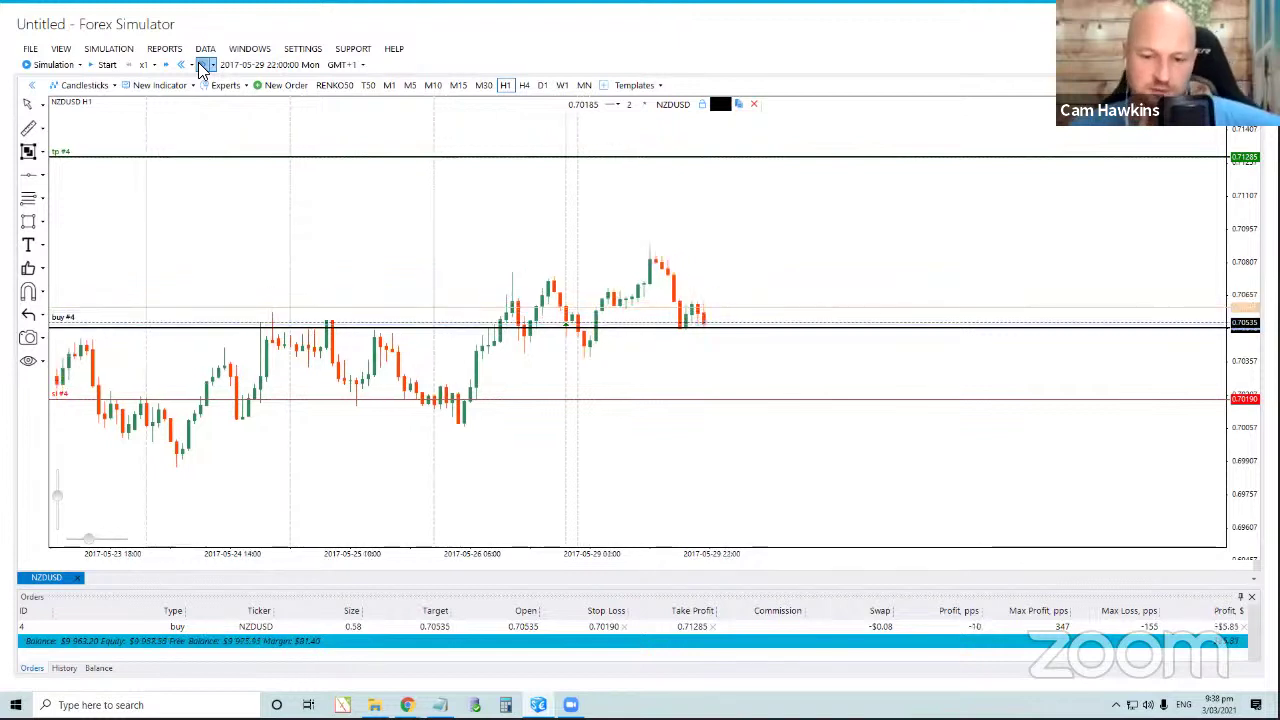
click(203, 66)
click(203, 66)
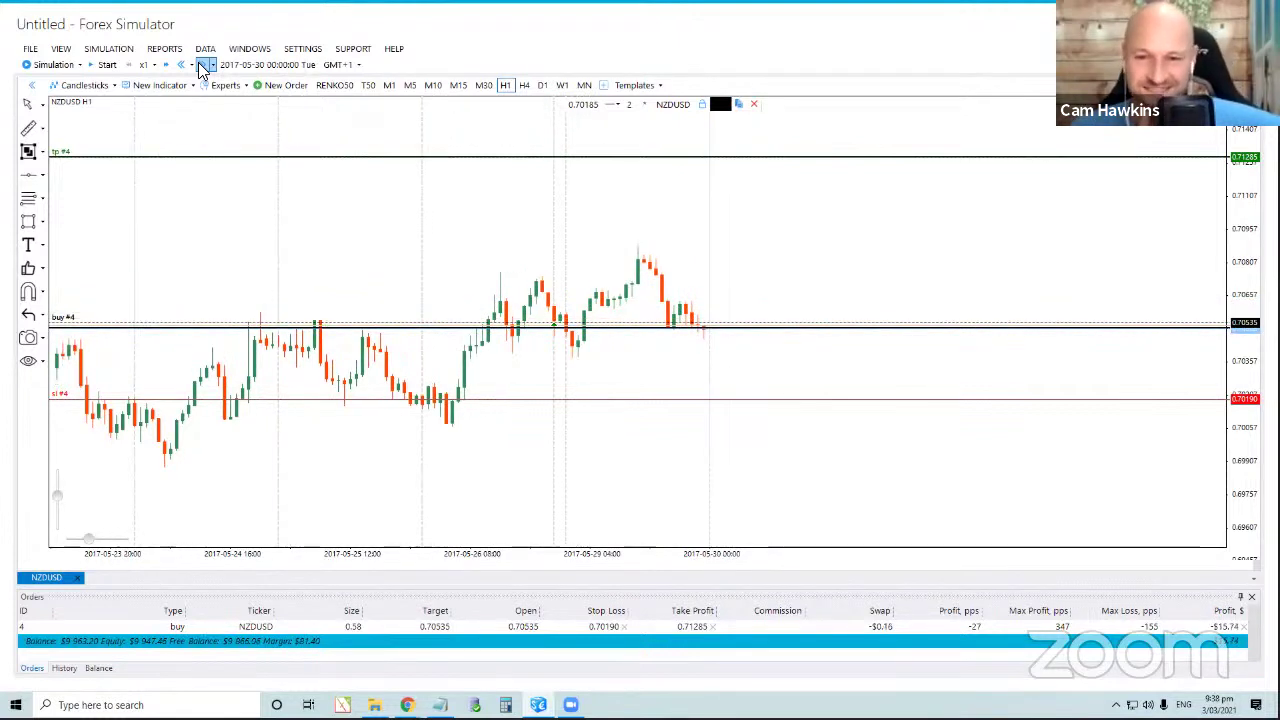
click(203, 66)
click(203, 66)
click(203, 66)
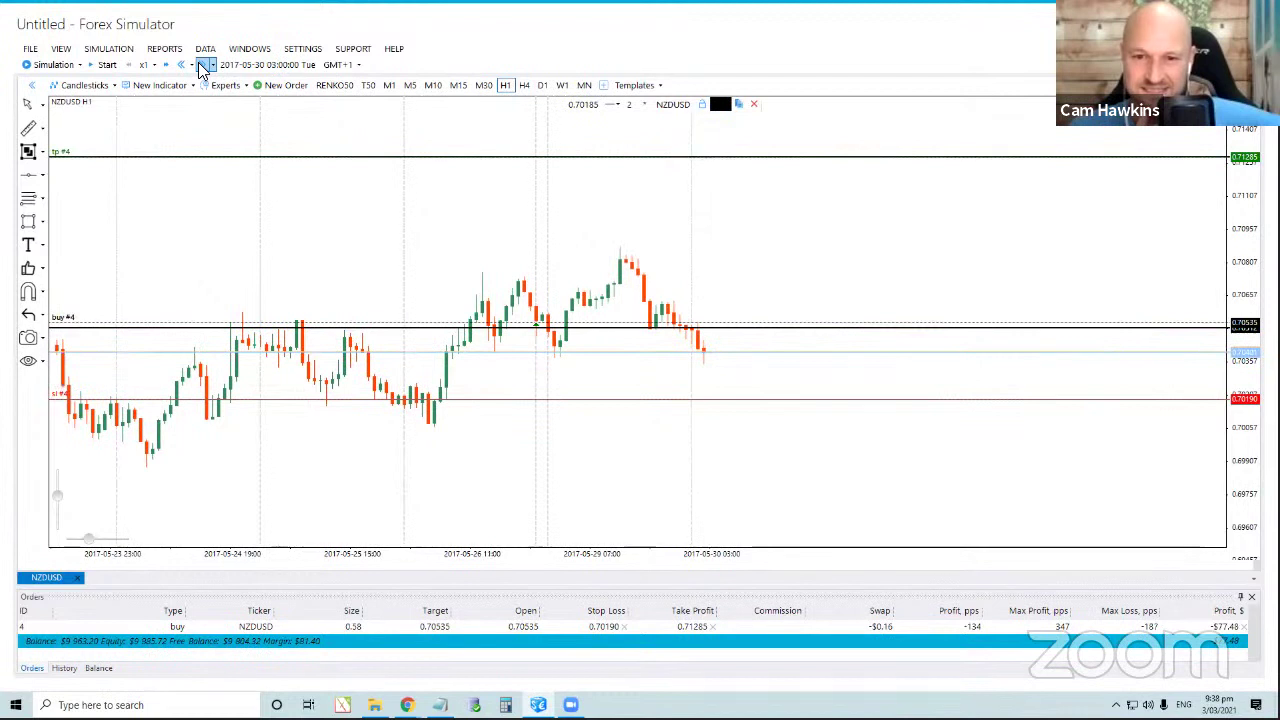
click(203, 66)
click(203, 66)
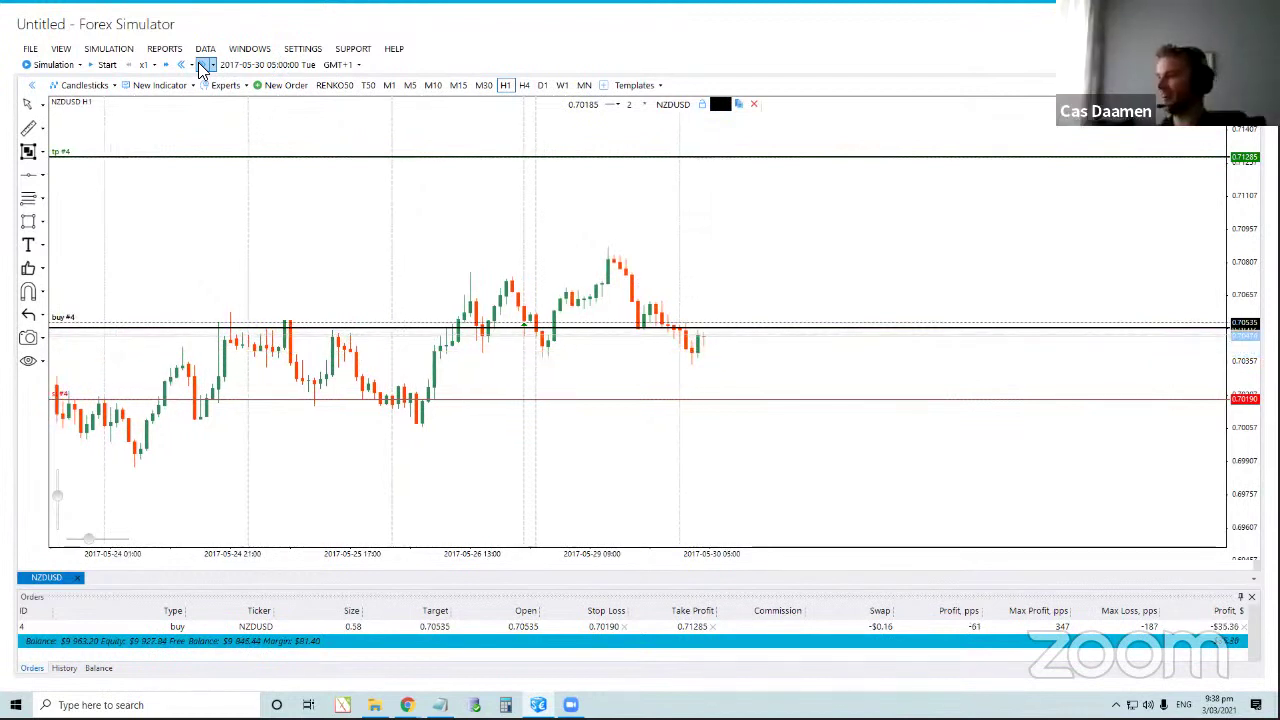
click(203, 66)
click(203, 66)
click(203, 66)
click(203, 66)
click(203, 66)
click(203, 66)
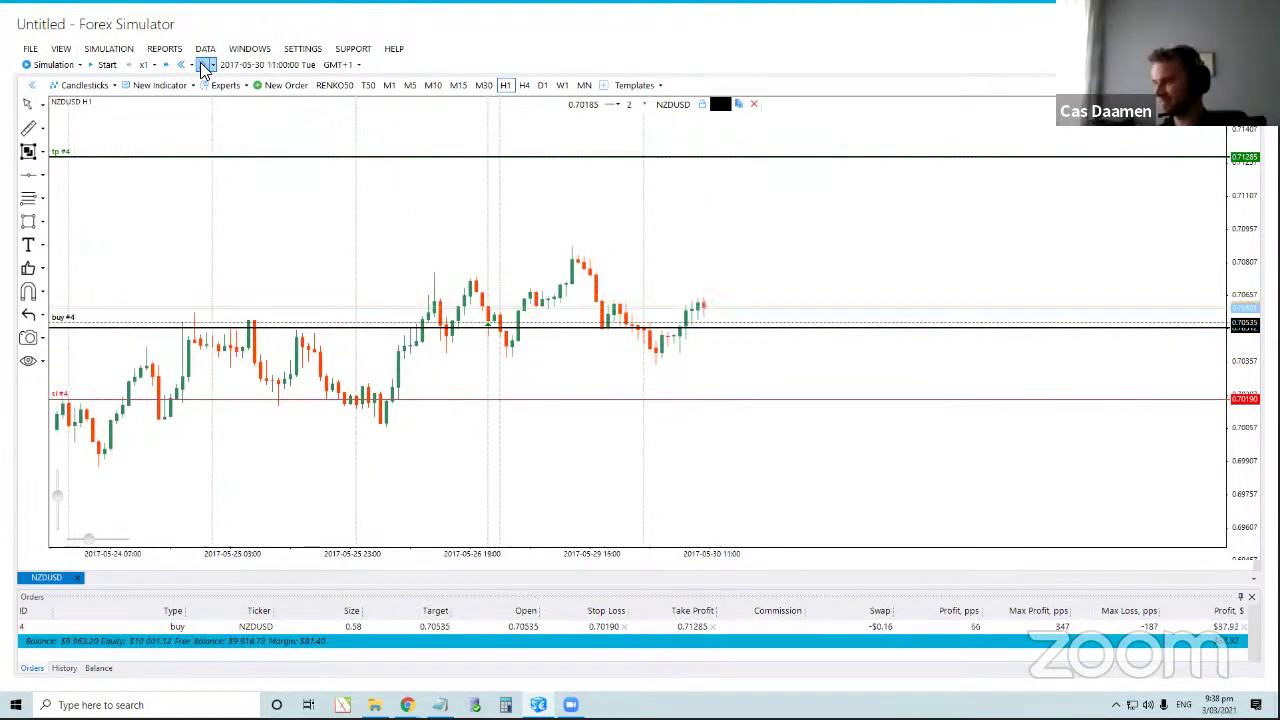
click(203, 66)
click(203, 66)
click(203, 66)
click(203, 66)
click(203, 66)
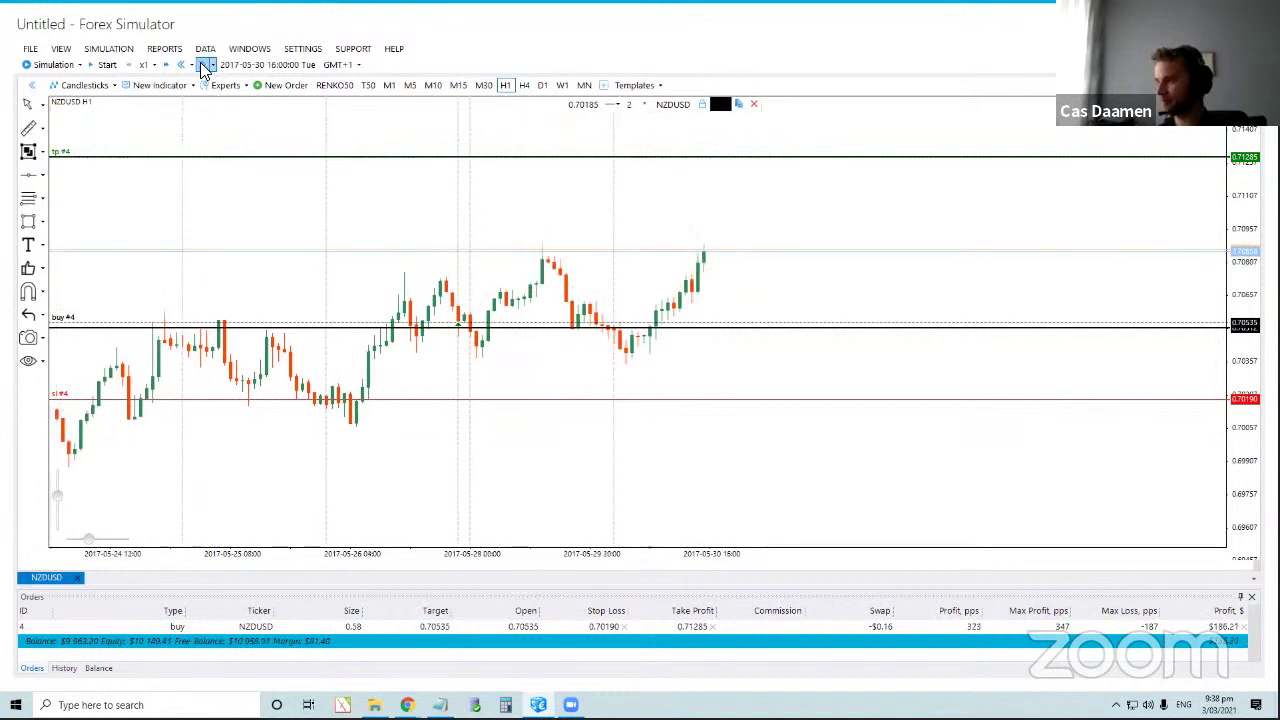
click(203, 66)
click(203, 66)
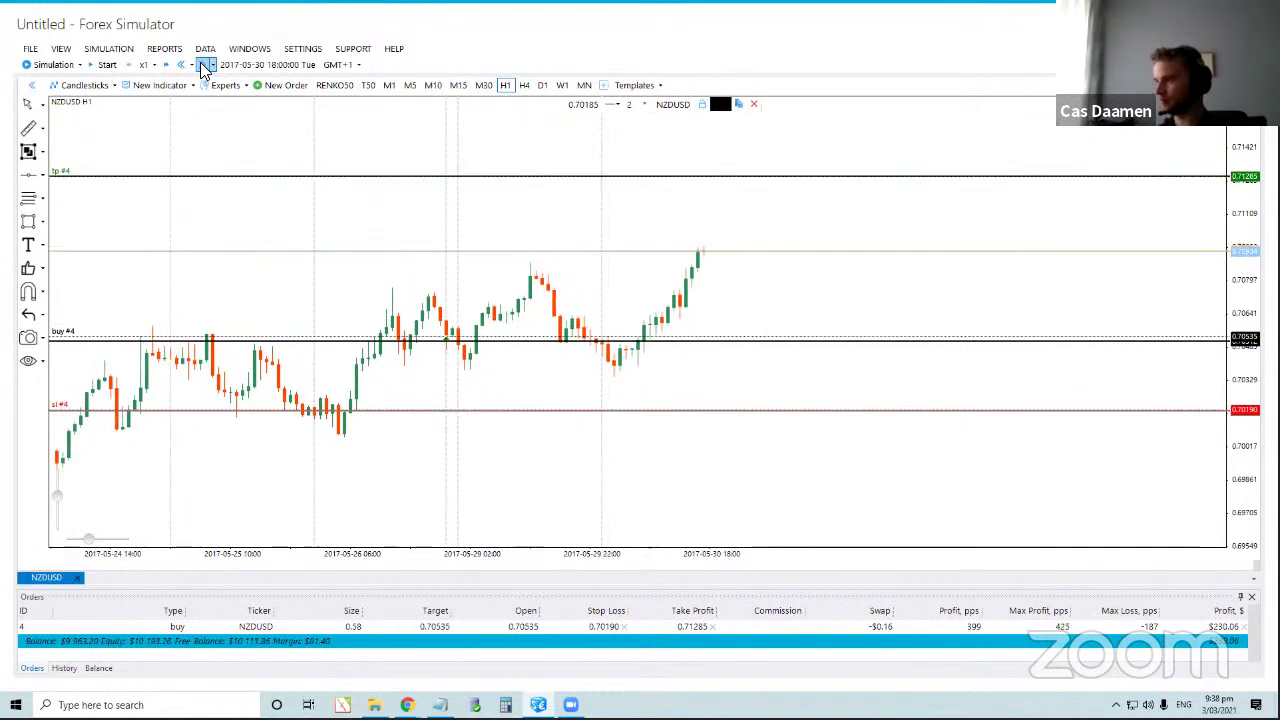
click(203, 66)
click(203, 66)
click(203, 66)
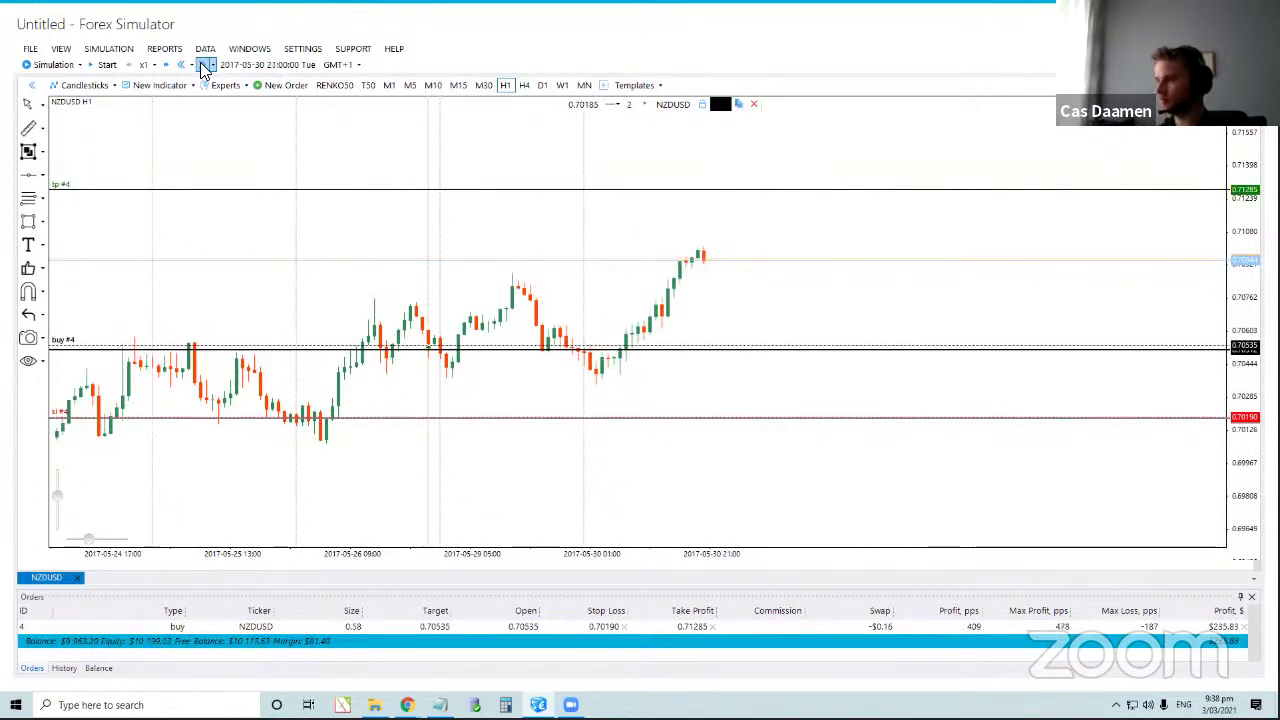
click(203, 66)
click(203, 66)
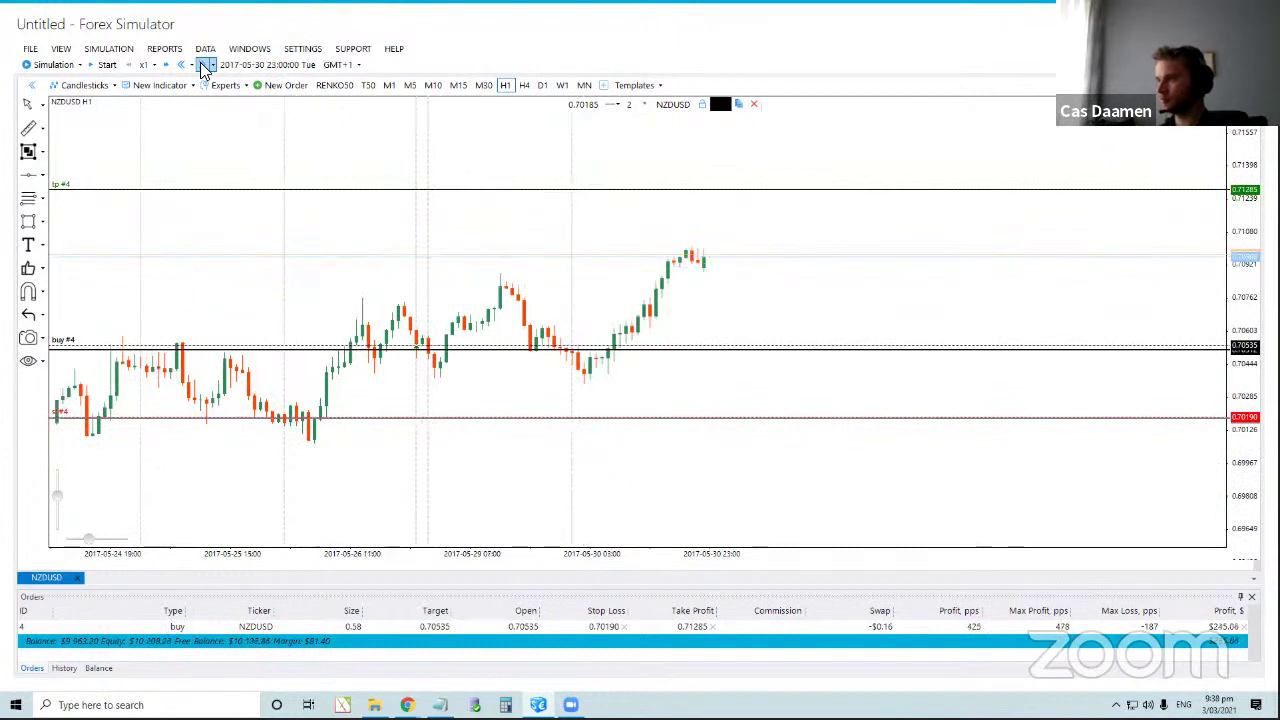
click(203, 66)
click(203, 66)
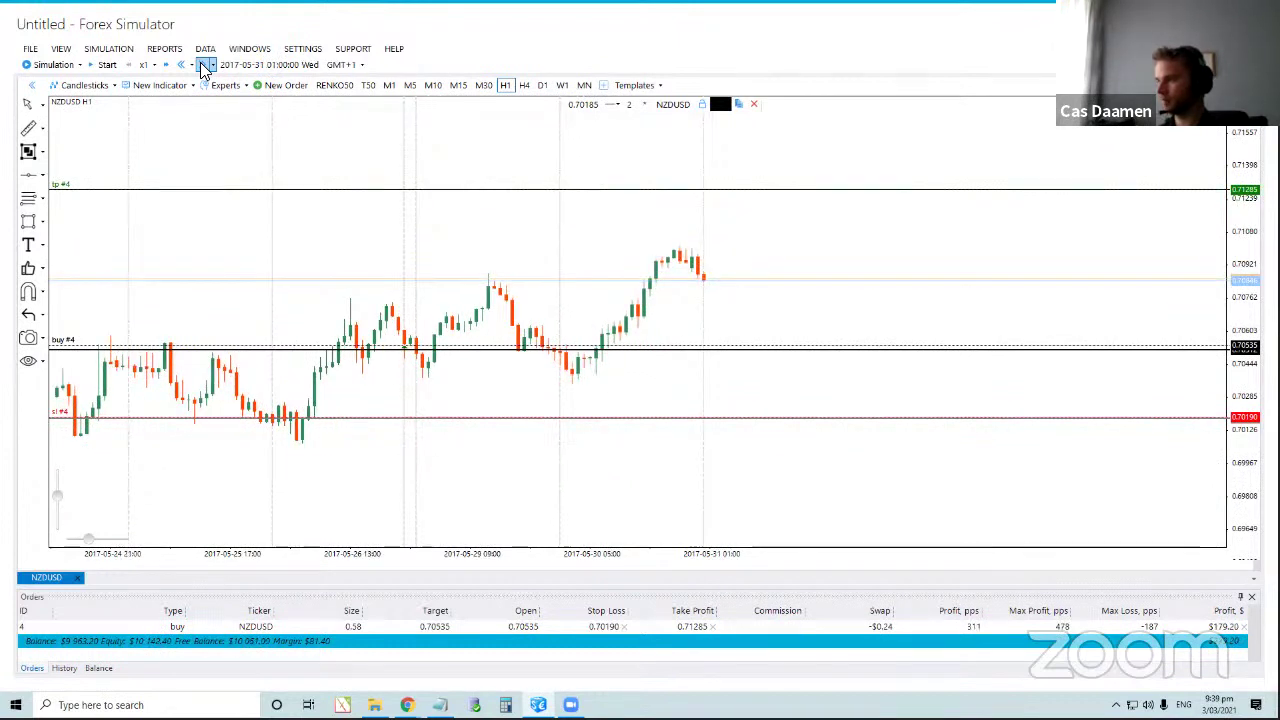
click(203, 66)
Draw a horizontal line at about 0.70386 along the recent swing lows, between the entry and the stop loss.
click(29, 174)
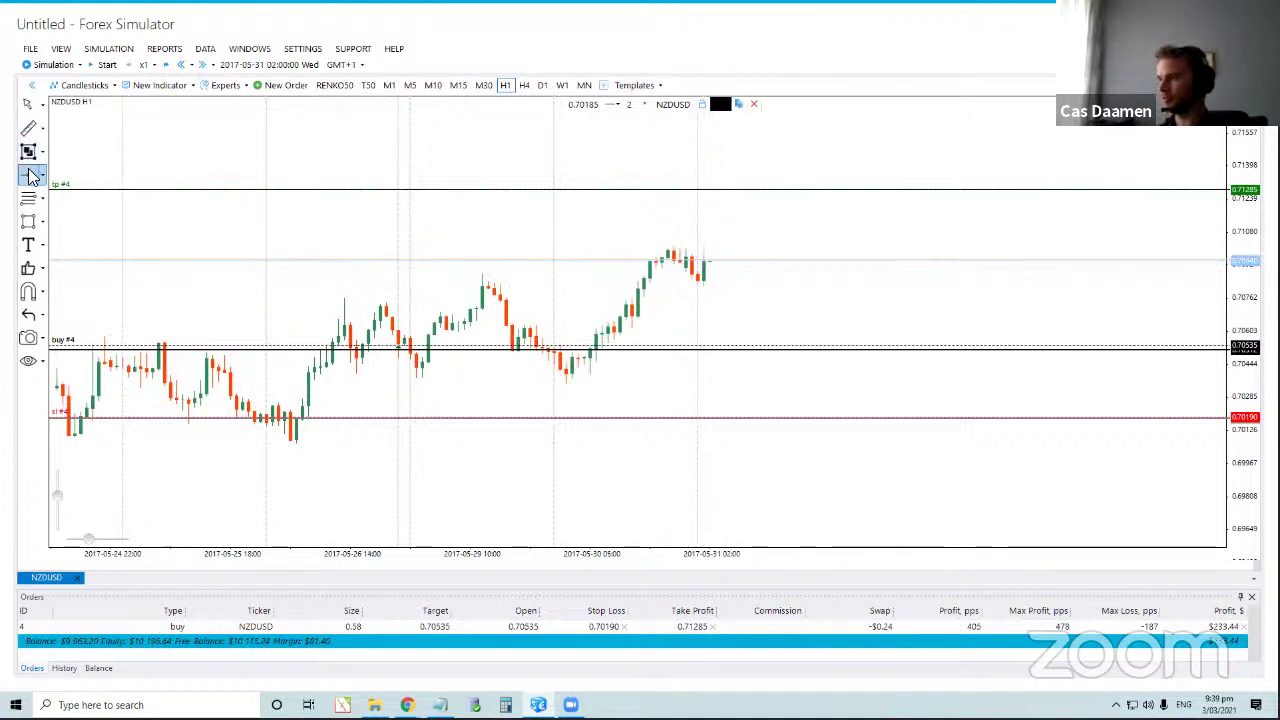
click(439, 377)
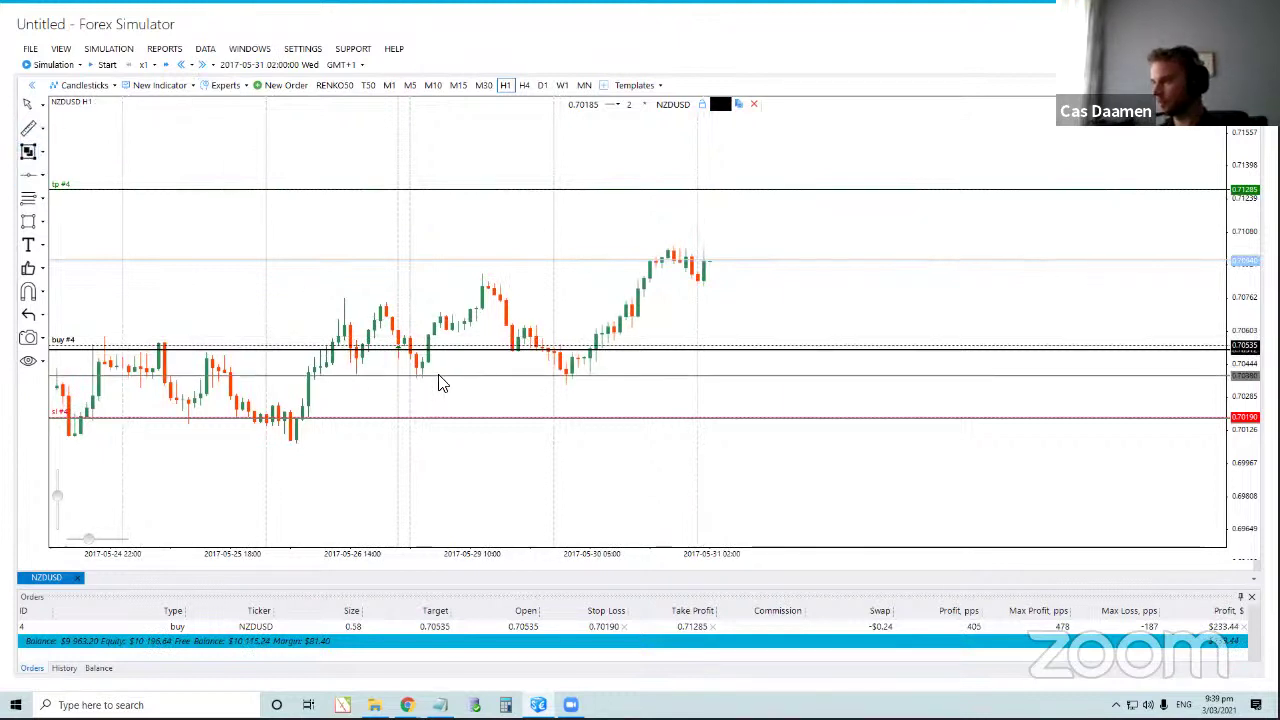
click(446, 384)
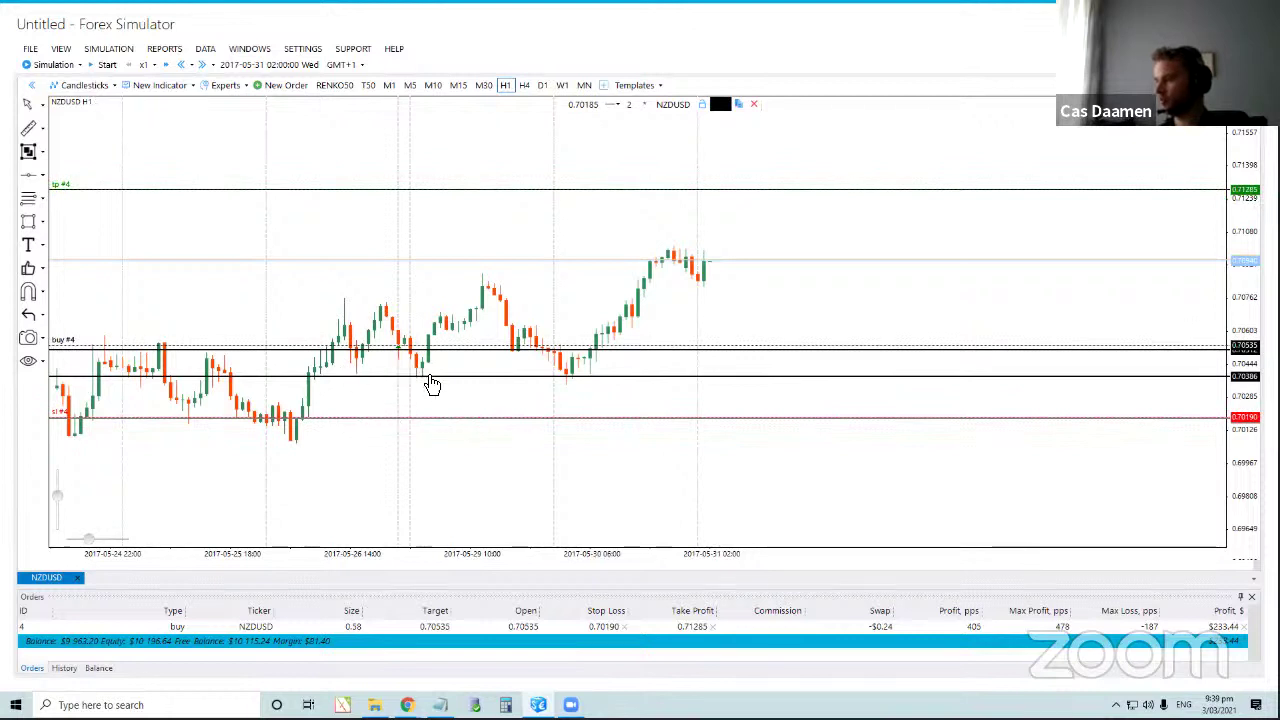
click(202, 66)
click(202, 66)
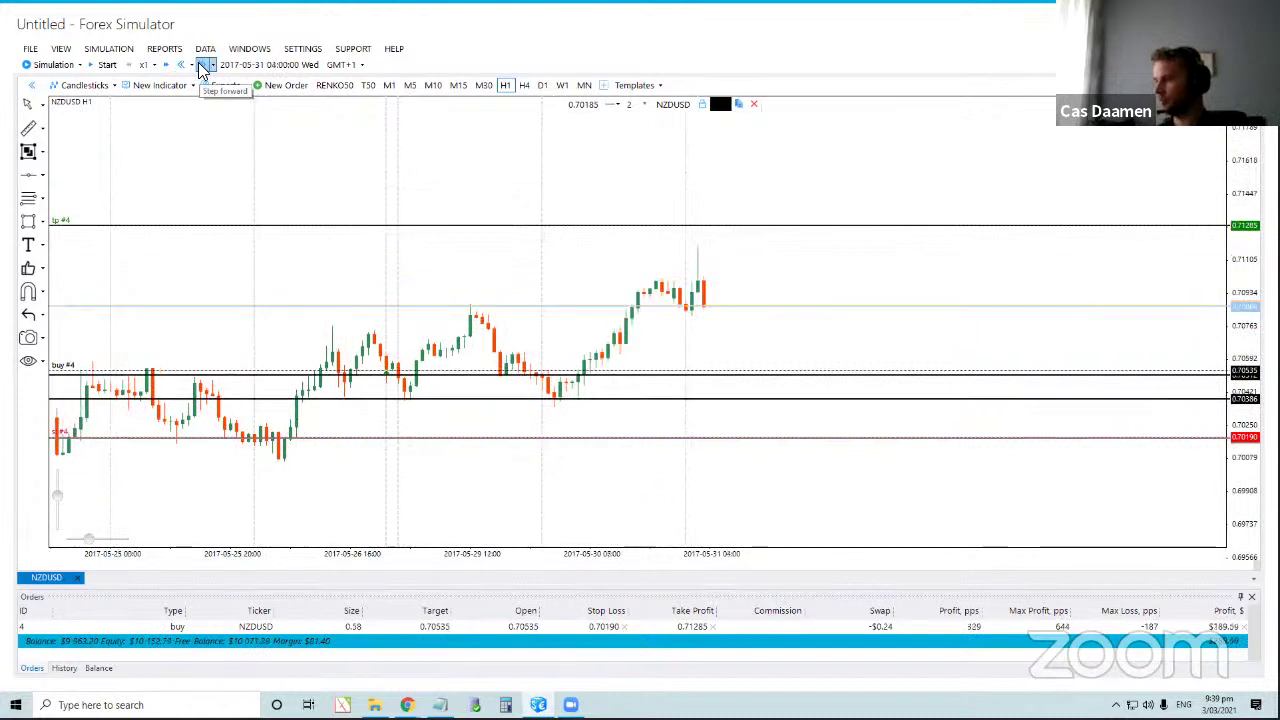
click(202, 66)
click(202, 66)
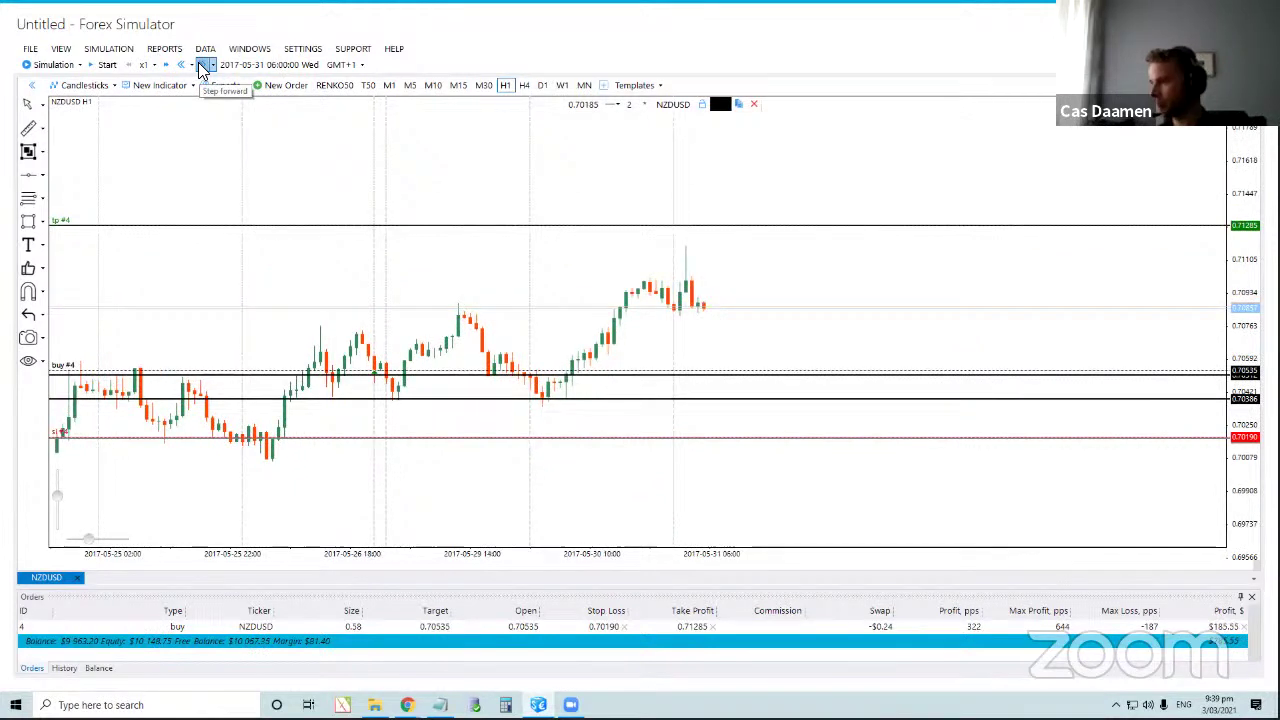
click(202, 66)
click(202, 66)
click(202, 66)
click(202, 66)
click(202, 66)
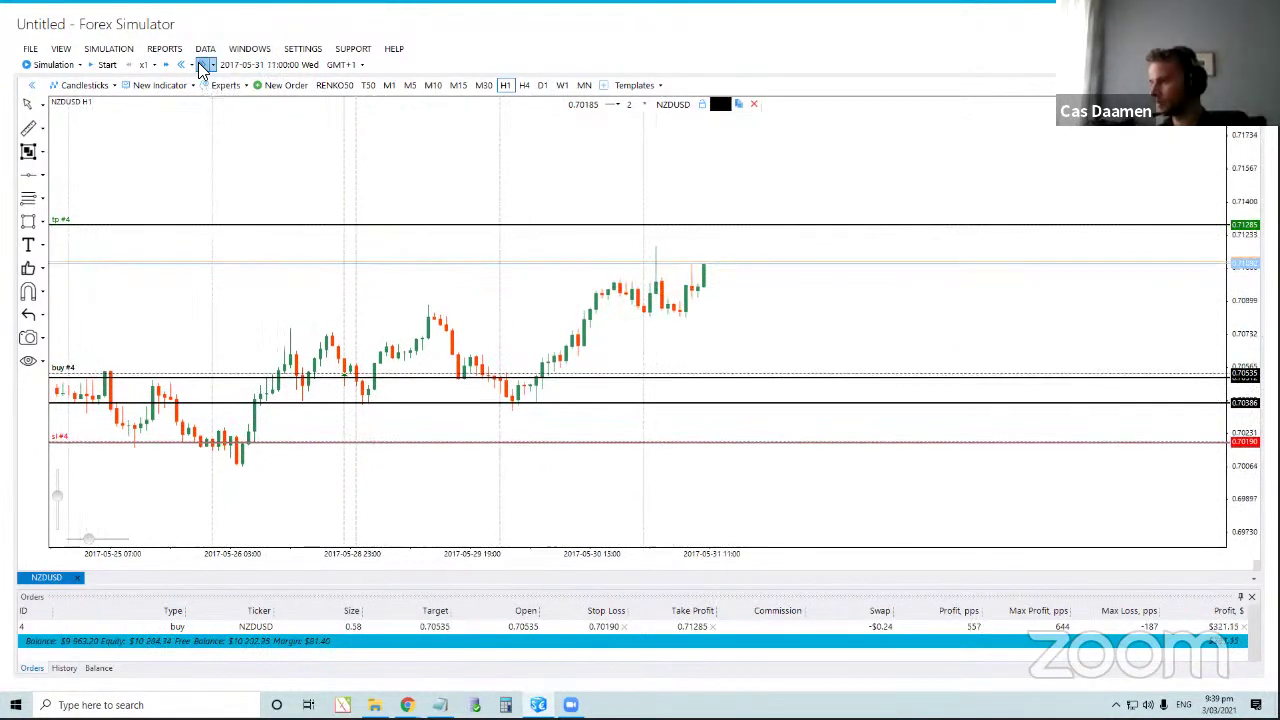
click(202, 66)
click(202, 66)
click(202, 66)
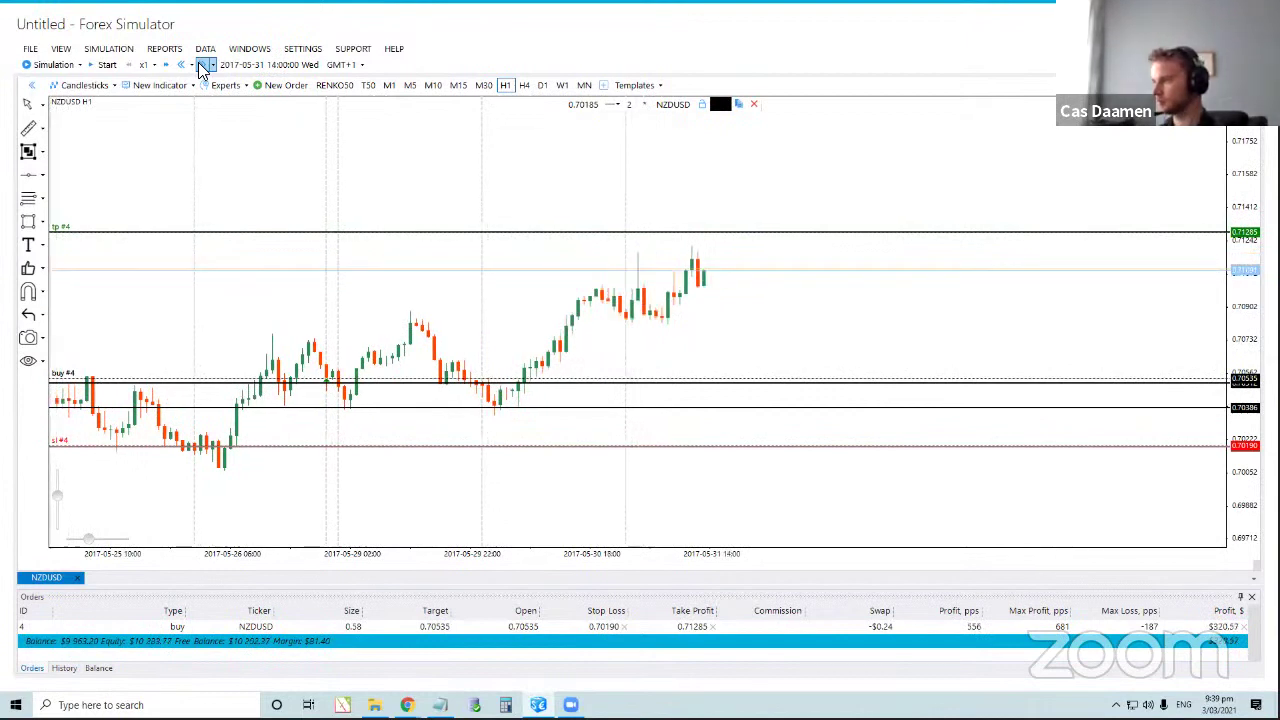
click(202, 66)
click(202, 66)
click(202, 66)
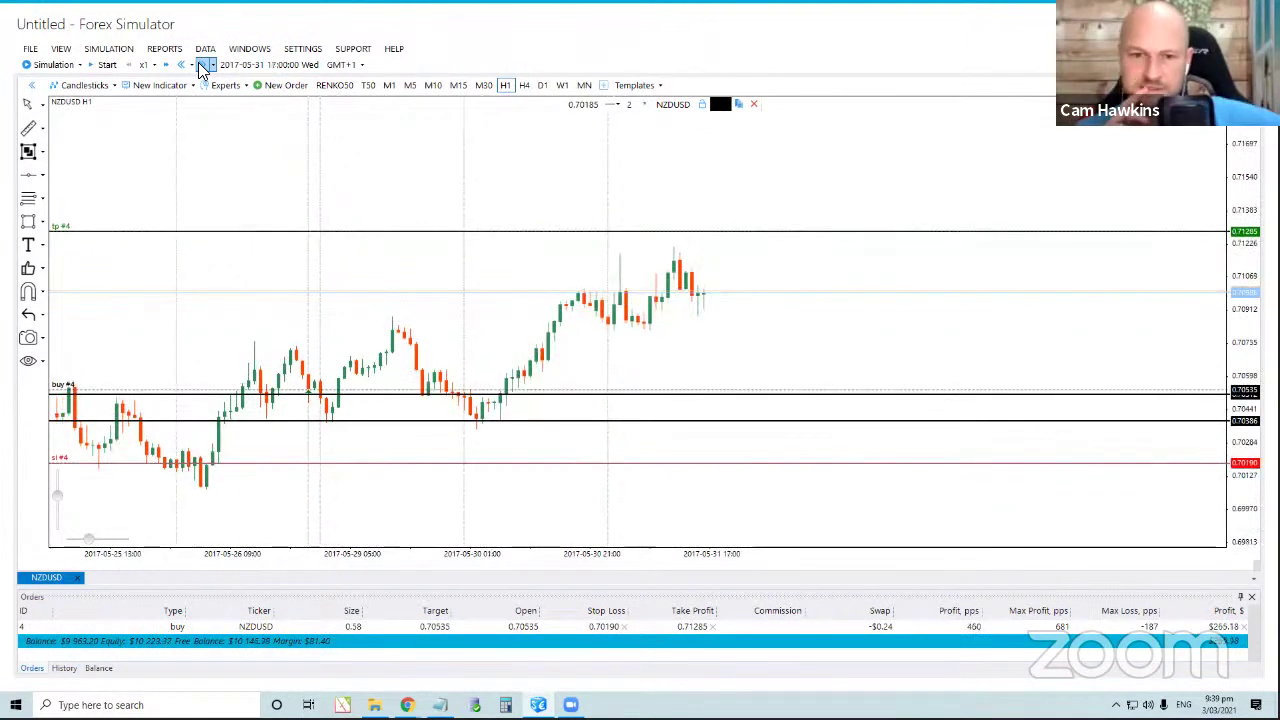
click(202, 66)
click(202, 66)
click(202, 66)
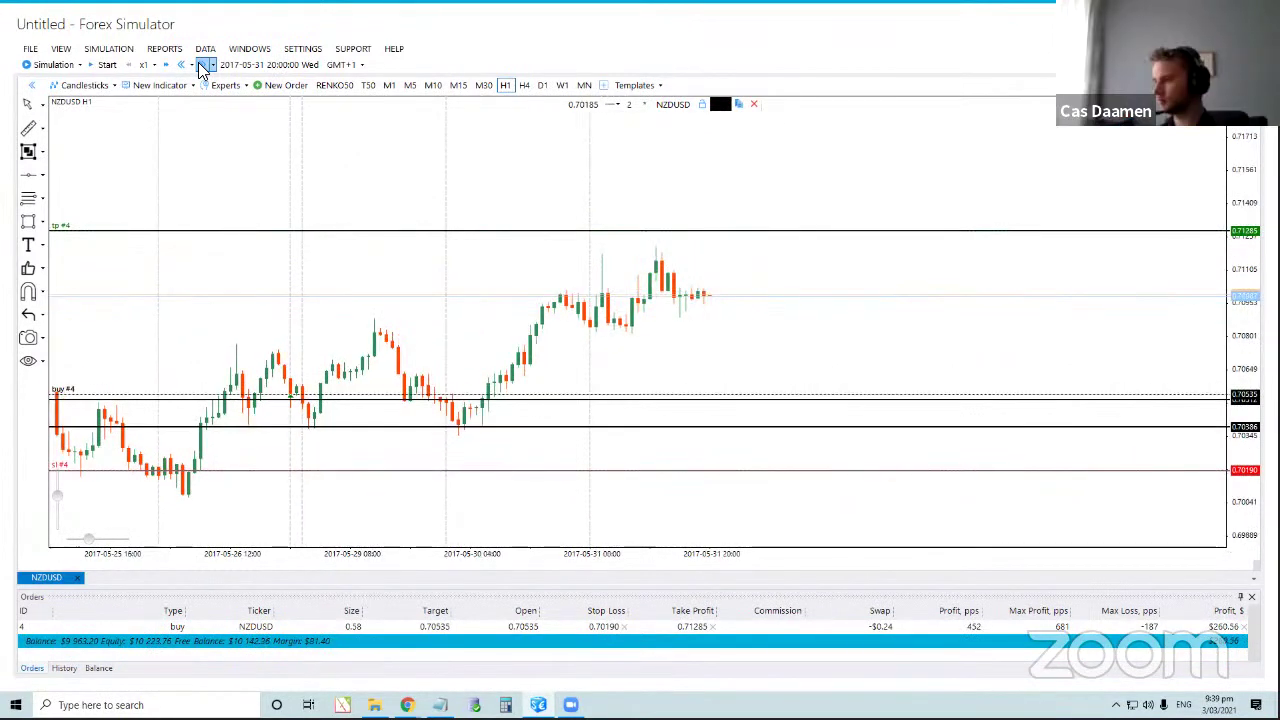
click(202, 66)
click(202, 66)
click(202, 66)
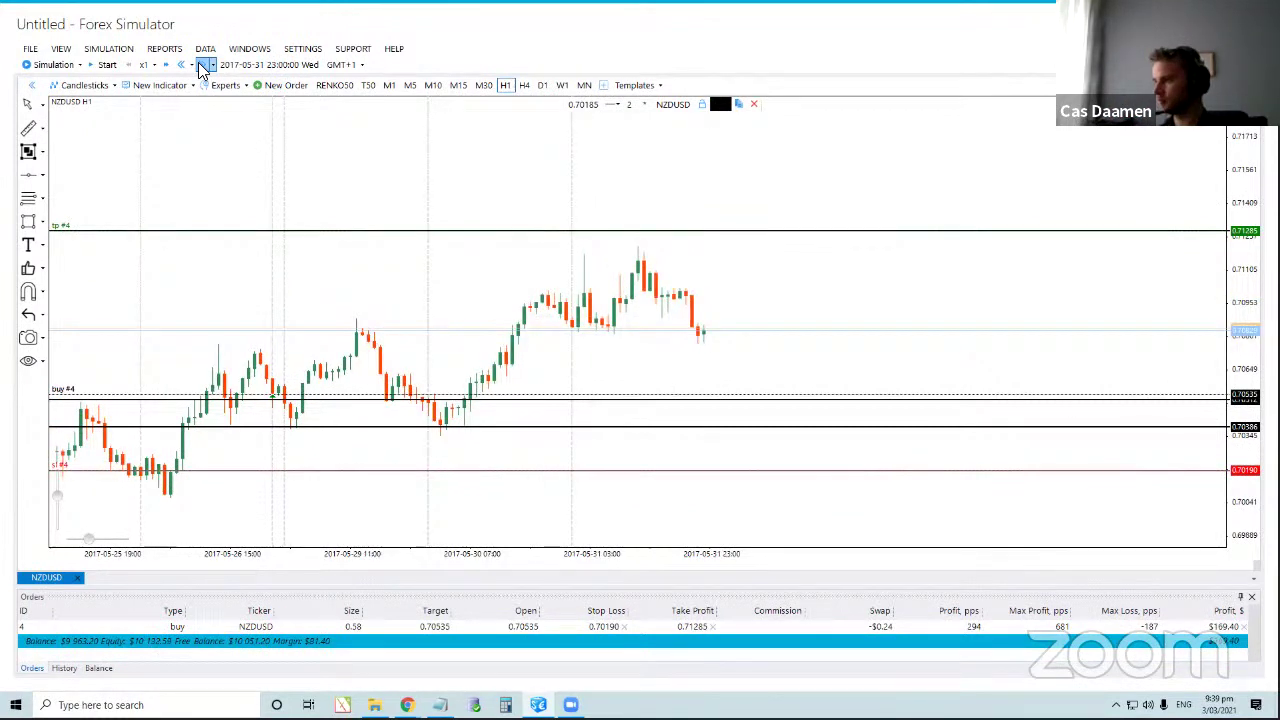
click(202, 66)
click(202, 66)
click(202, 66)
click(202, 66)
click(202, 66)
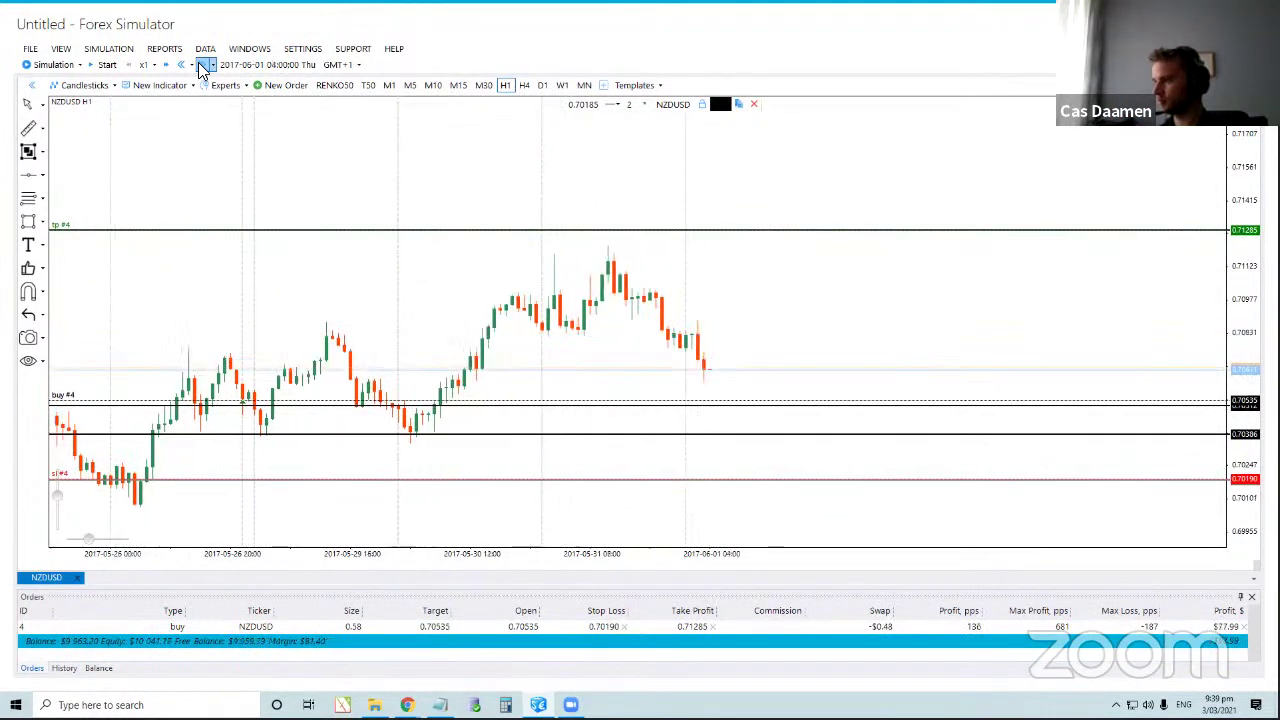
click(202, 66)
click(202, 66)
click(202, 66)
click(202, 66)
click(202, 66)
click(202, 66)
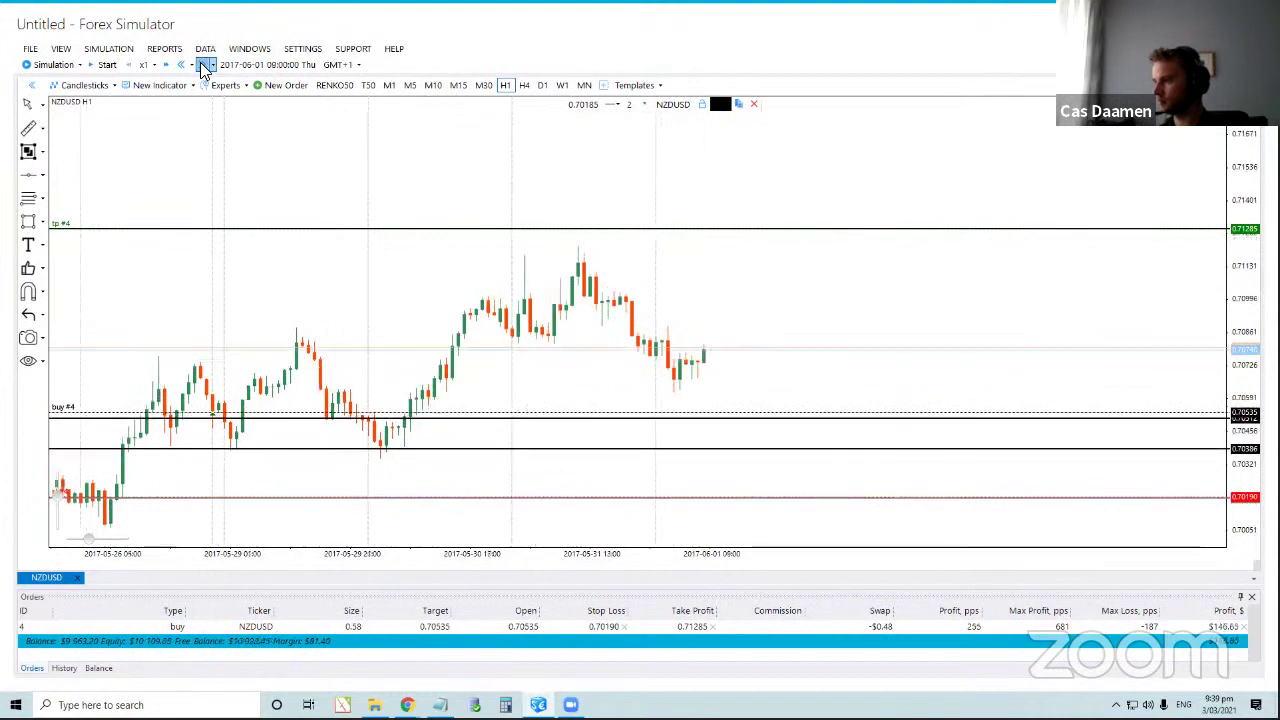
click(202, 66)
click(202, 66)
click(202, 66)
click(202, 66)
click(202, 66)
click(202, 66)
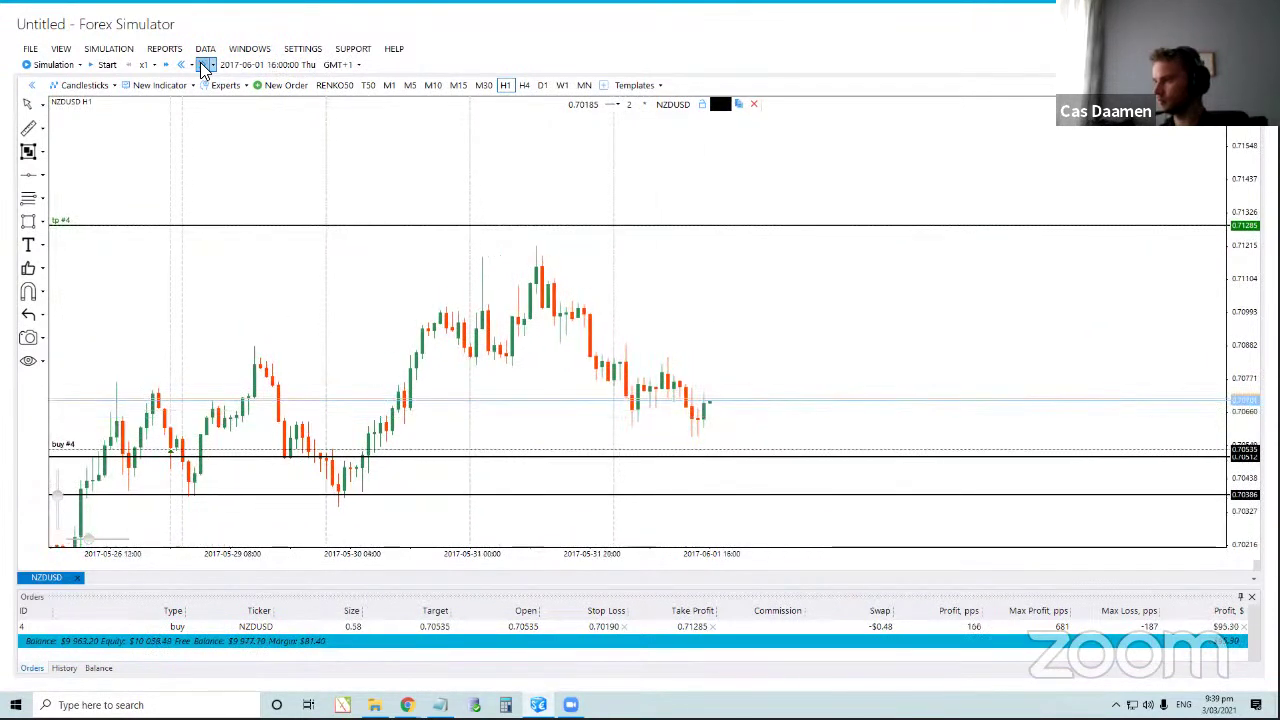
click(202, 66)
click(202, 66)
click(202, 66)
click(202, 66)
click(202, 66)
click(202, 66)
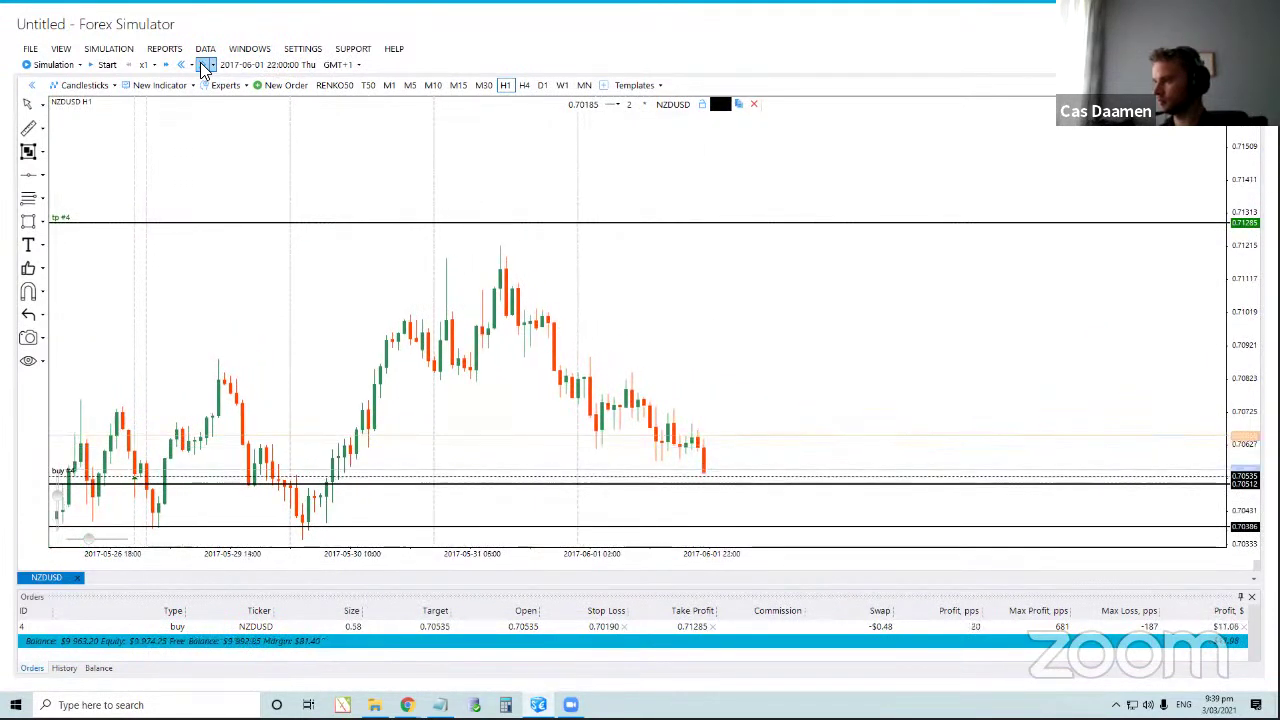
click(202, 66)
click(202, 66)
click(202, 66)
click(202, 66)
click(202, 66)
click(202, 66)
click(202, 66)
click(202, 66)
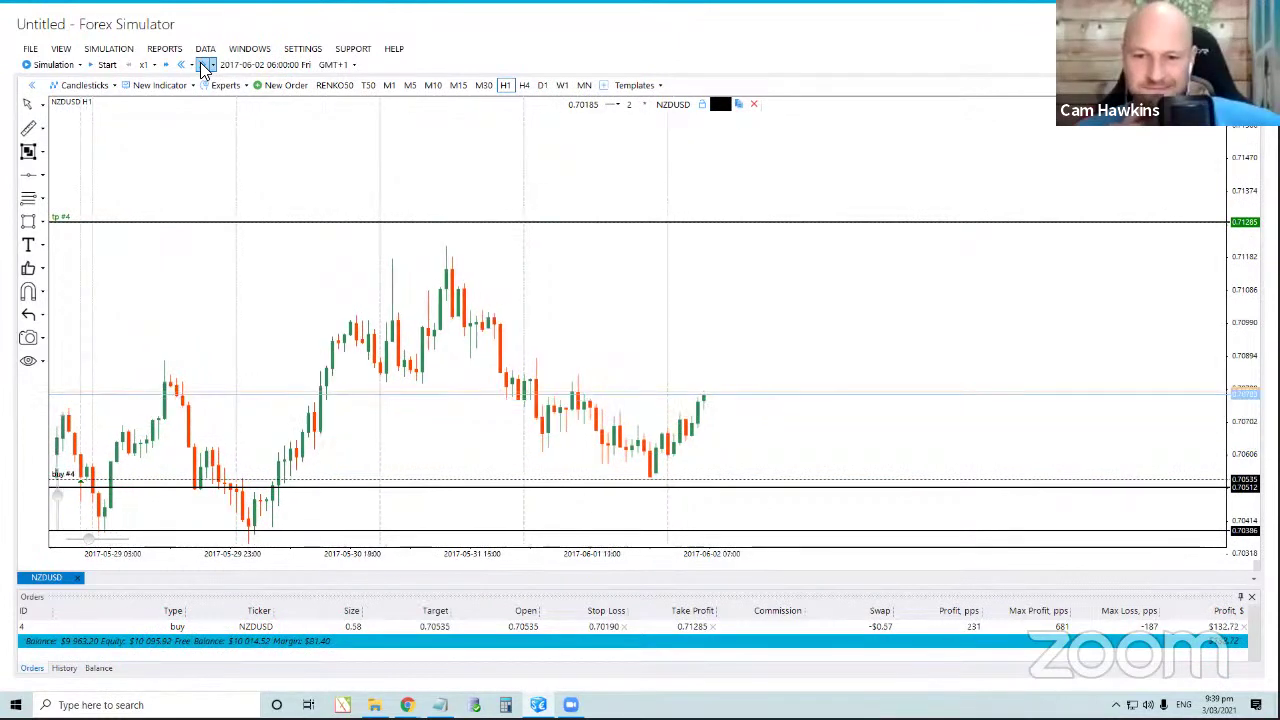
click(202, 66)
click(202, 66)
click(202, 66)
click(202, 66)
click(202, 66)
click(202, 66)
click(202, 66)
click(202, 66)
click(202, 66)
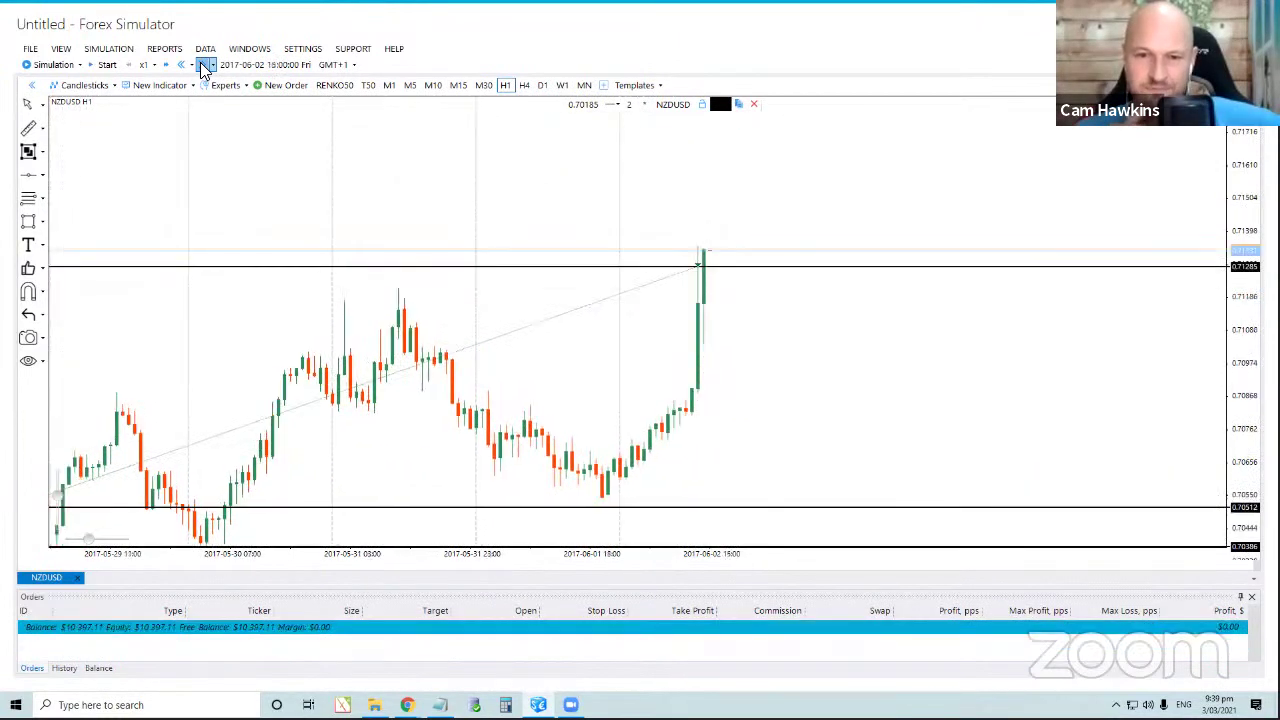
click(202, 66)
click(202, 66)
click(202, 66)
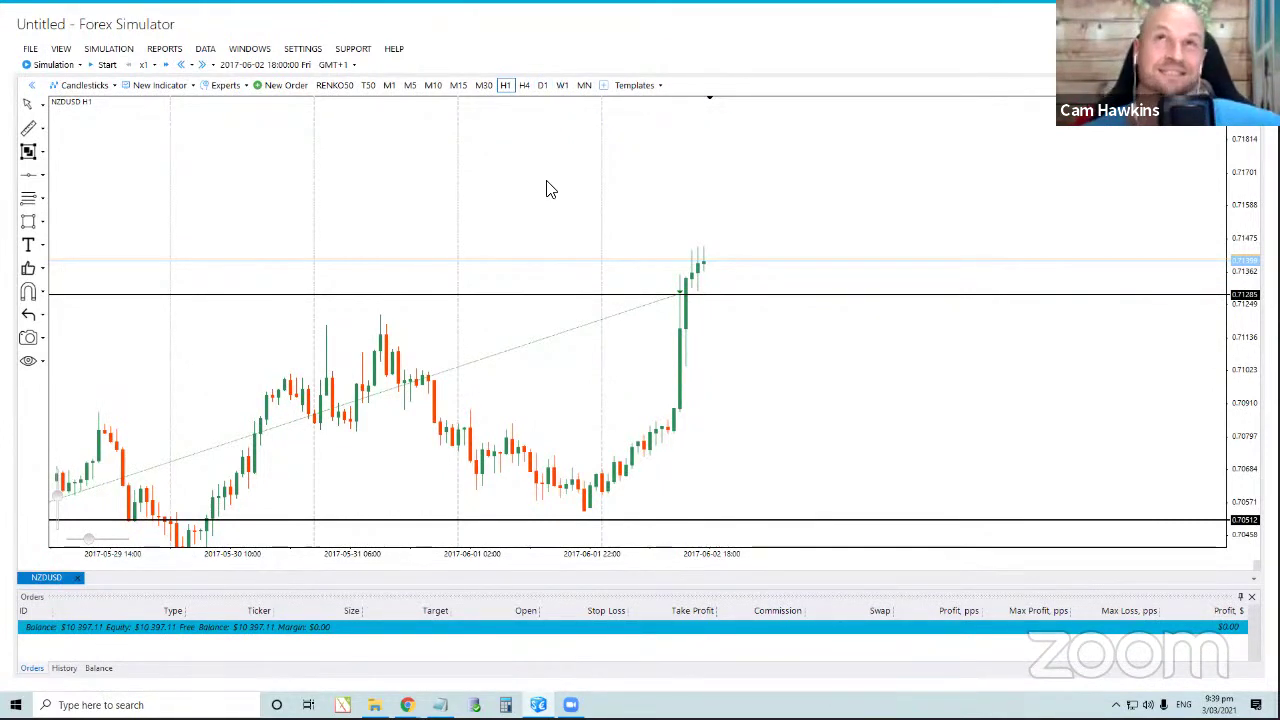
Review the finished trade on the hourly chart and delete the horizontal line at its take-profit level, 0.71285.
drag(460, 208, 624, 150)
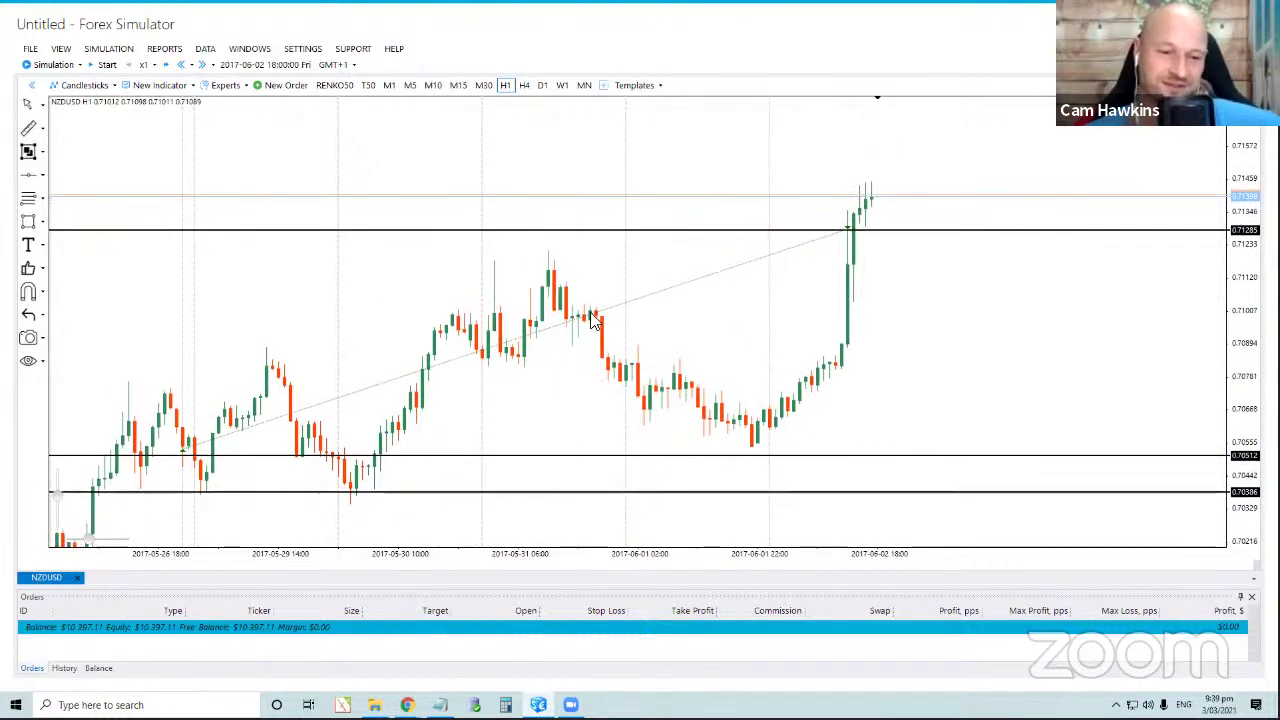
drag(714, 351, 754, 306)
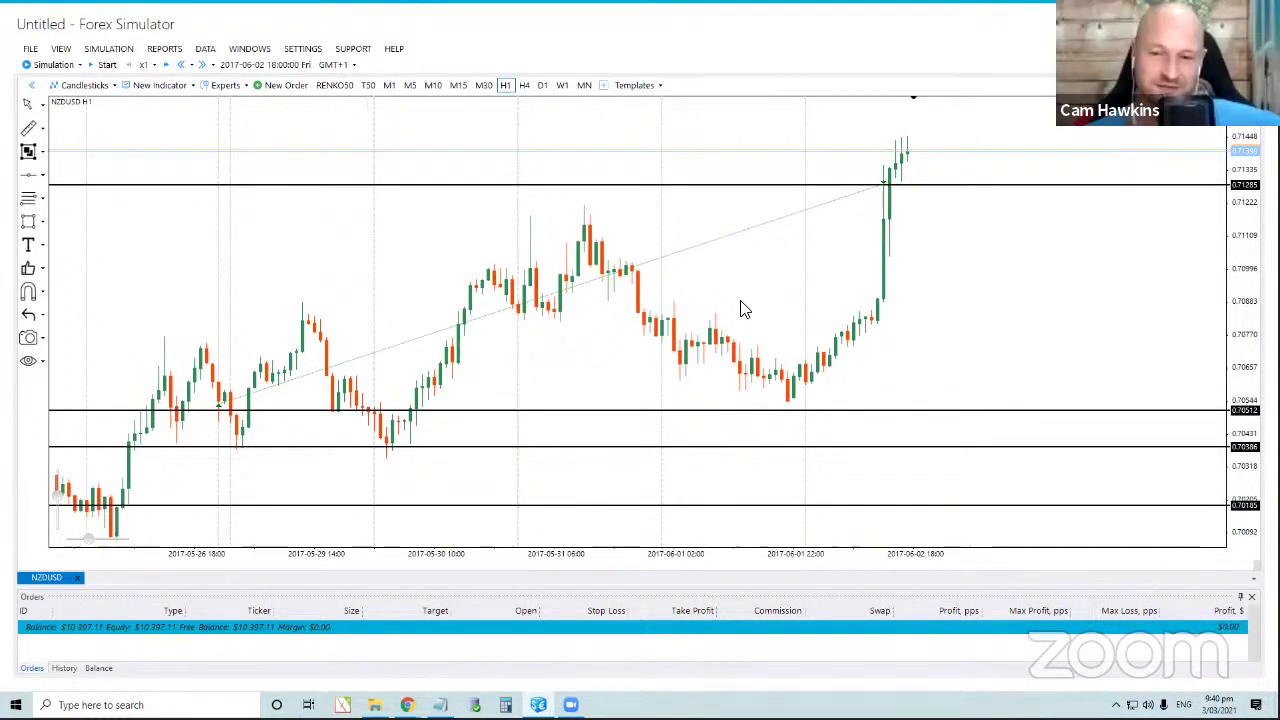
drag(330, 289, 564, 284)
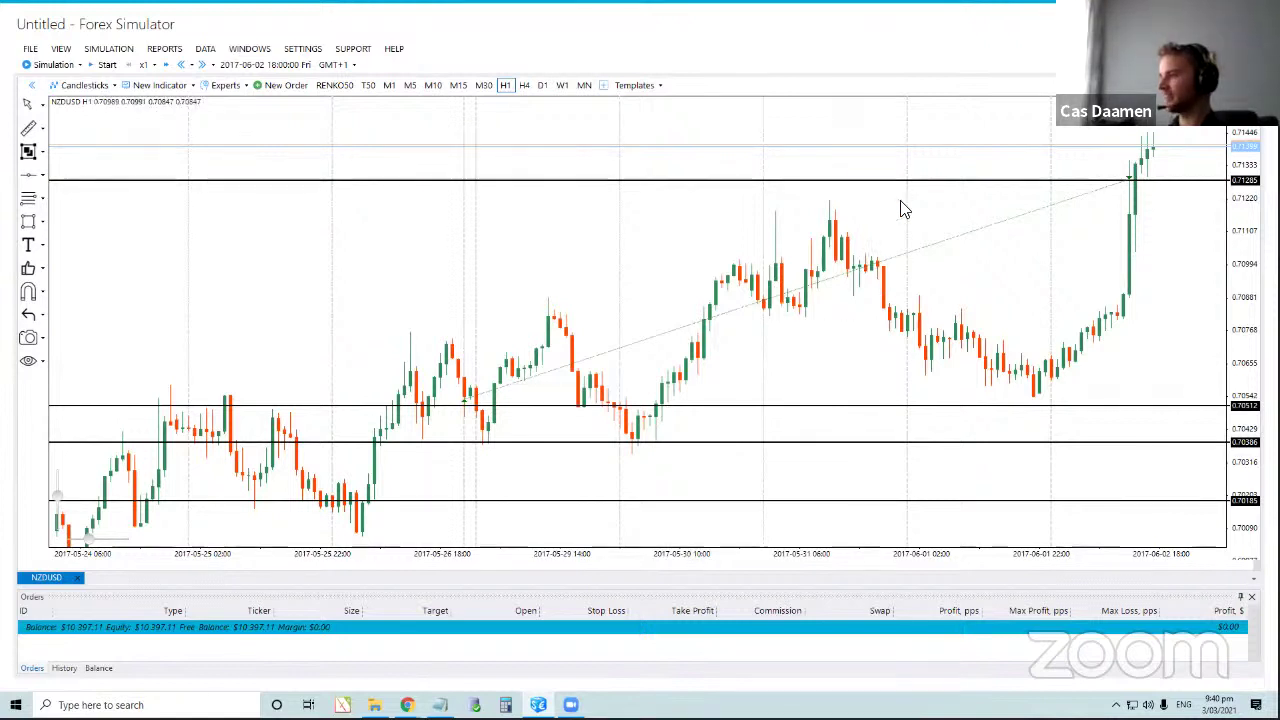
click(851, 184)
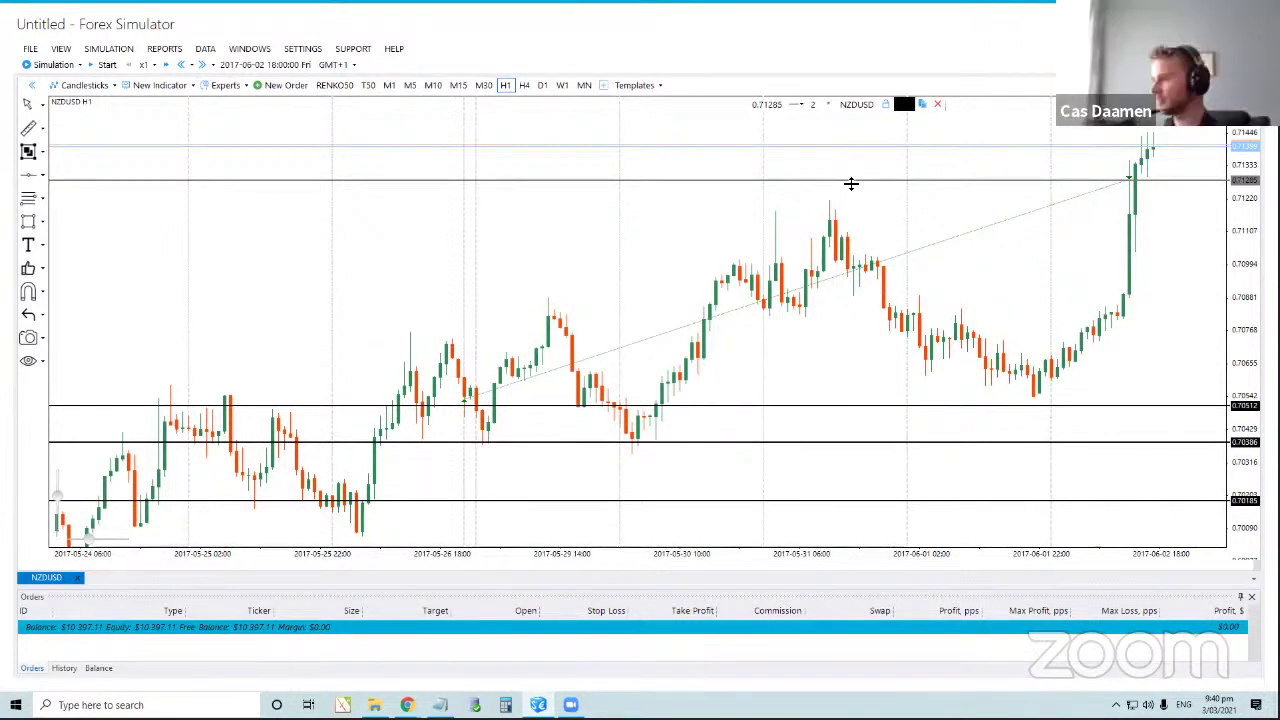
key(Delete)
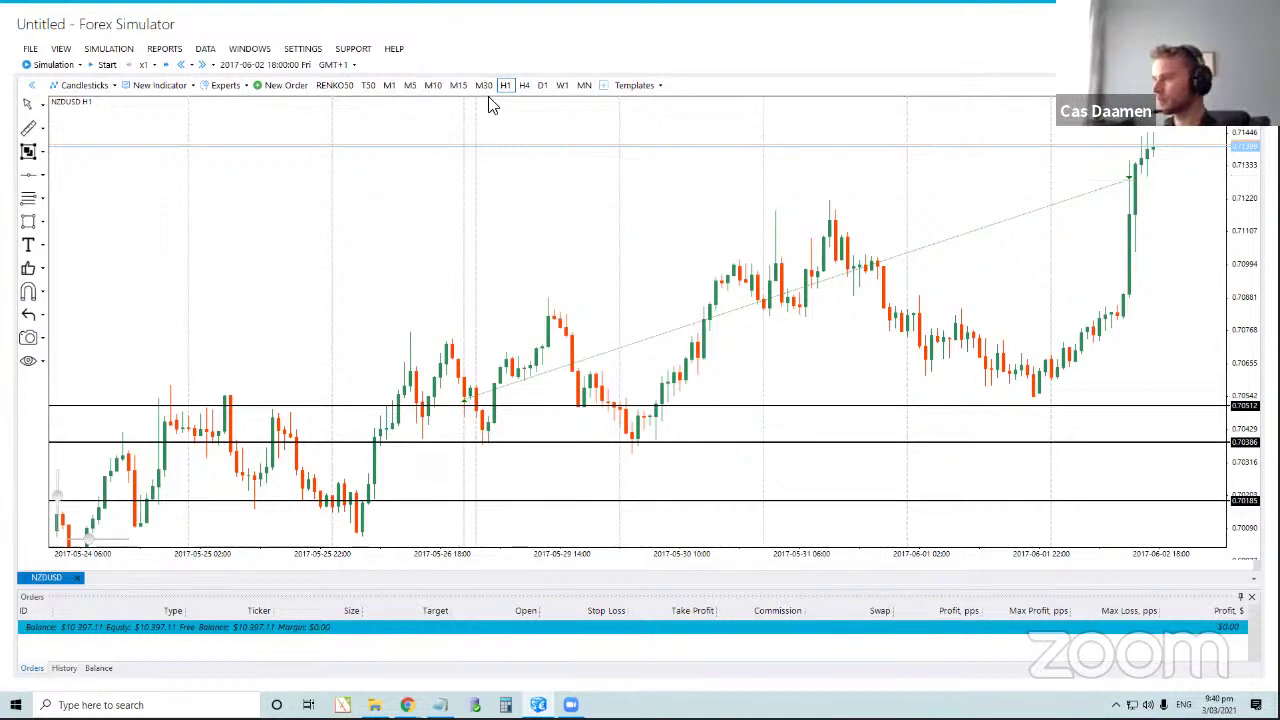
Switch the chart to the D1 timeframe and delete the three remaining horizontal lines at 0.70185, 0.70386 and 0.70512.
click(542, 86)
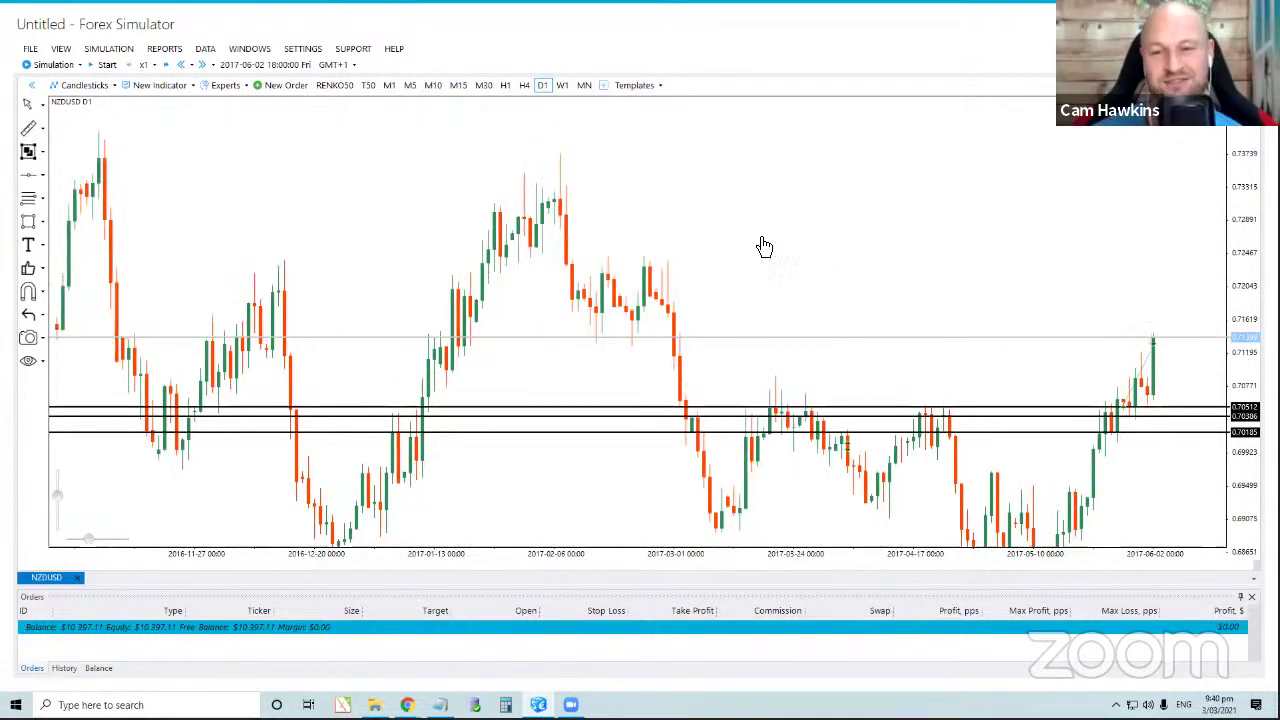
drag(764, 247, 406, 194)
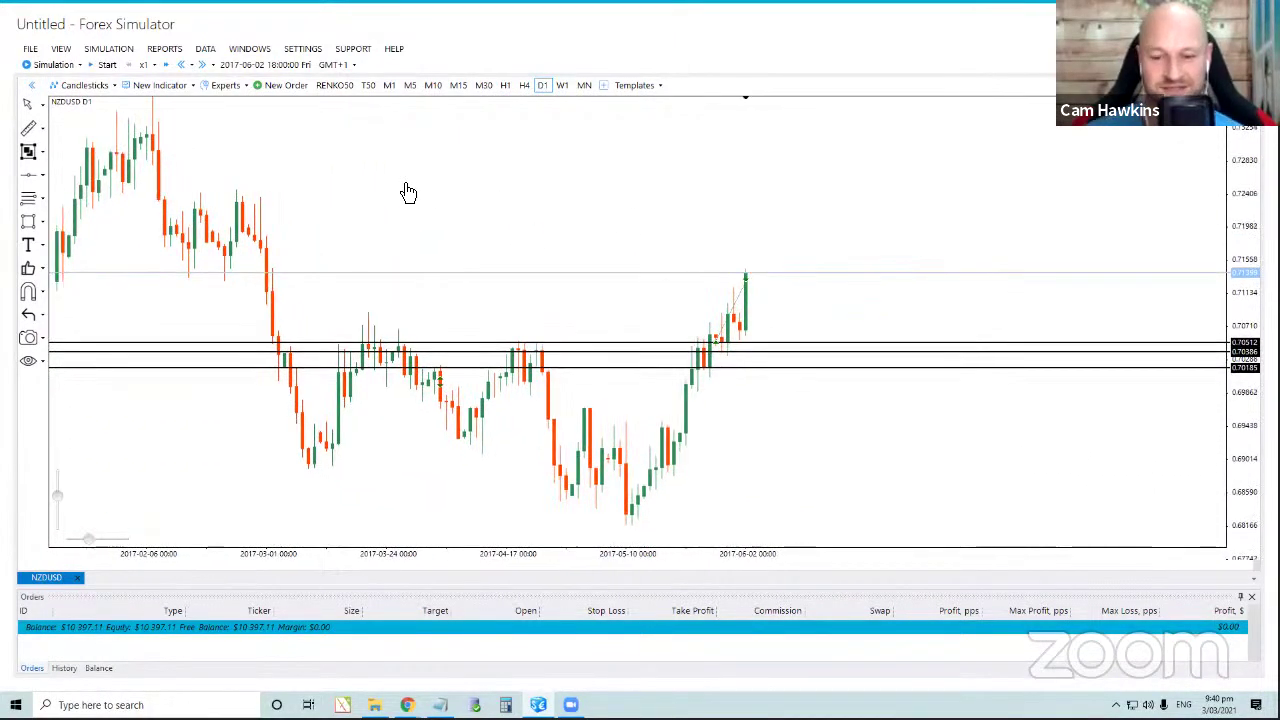
click(962, 366)
key(Delete)
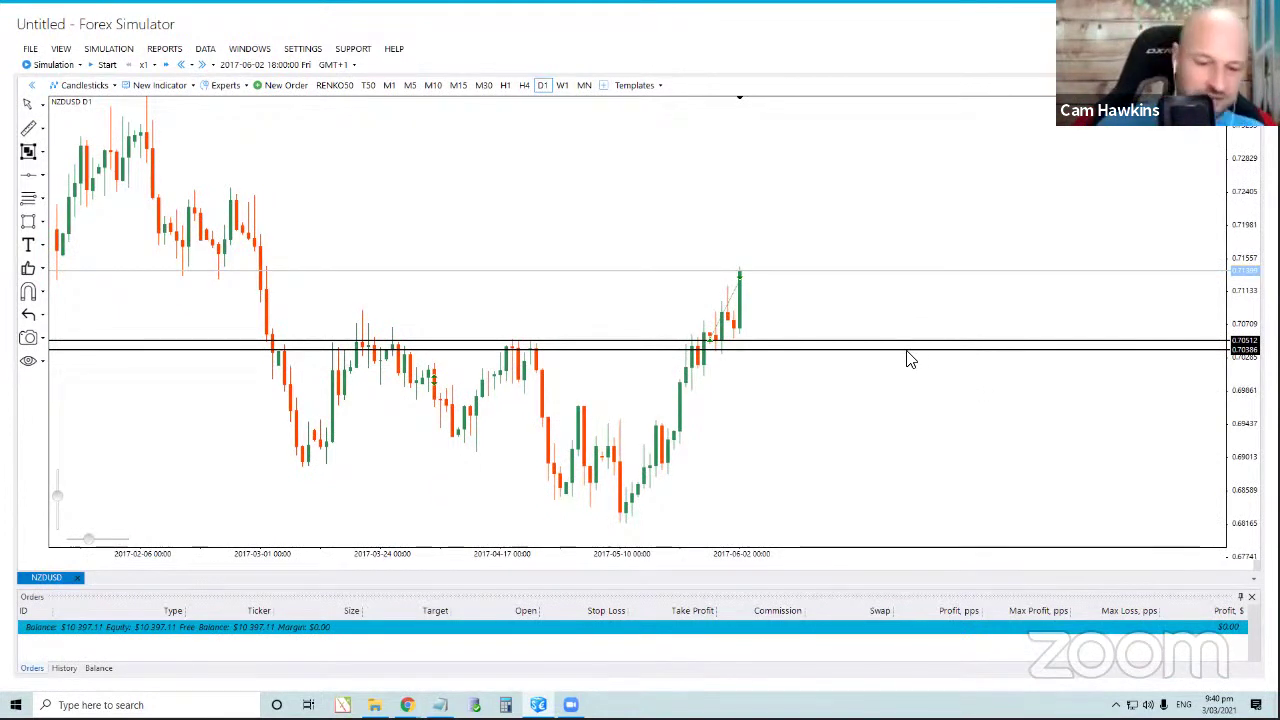
click(905, 349)
key(Delete)
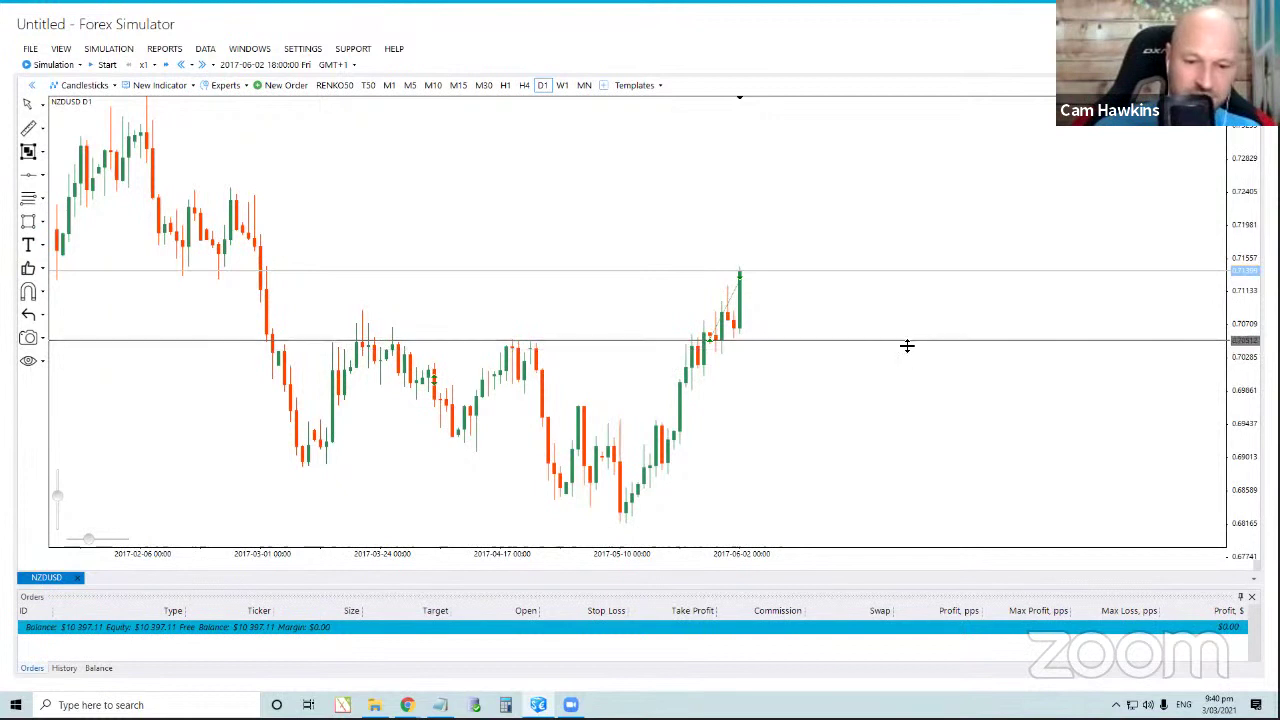
click(907, 346)
key(Delete)
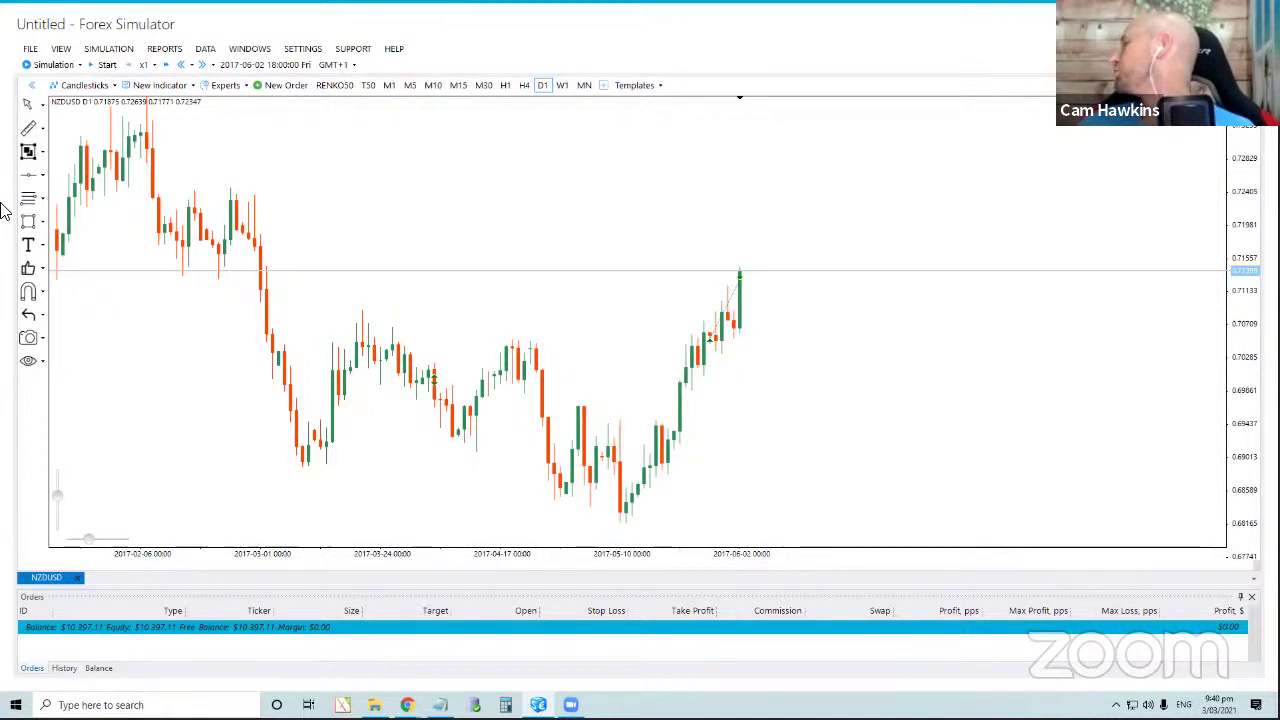
click(212, 64)
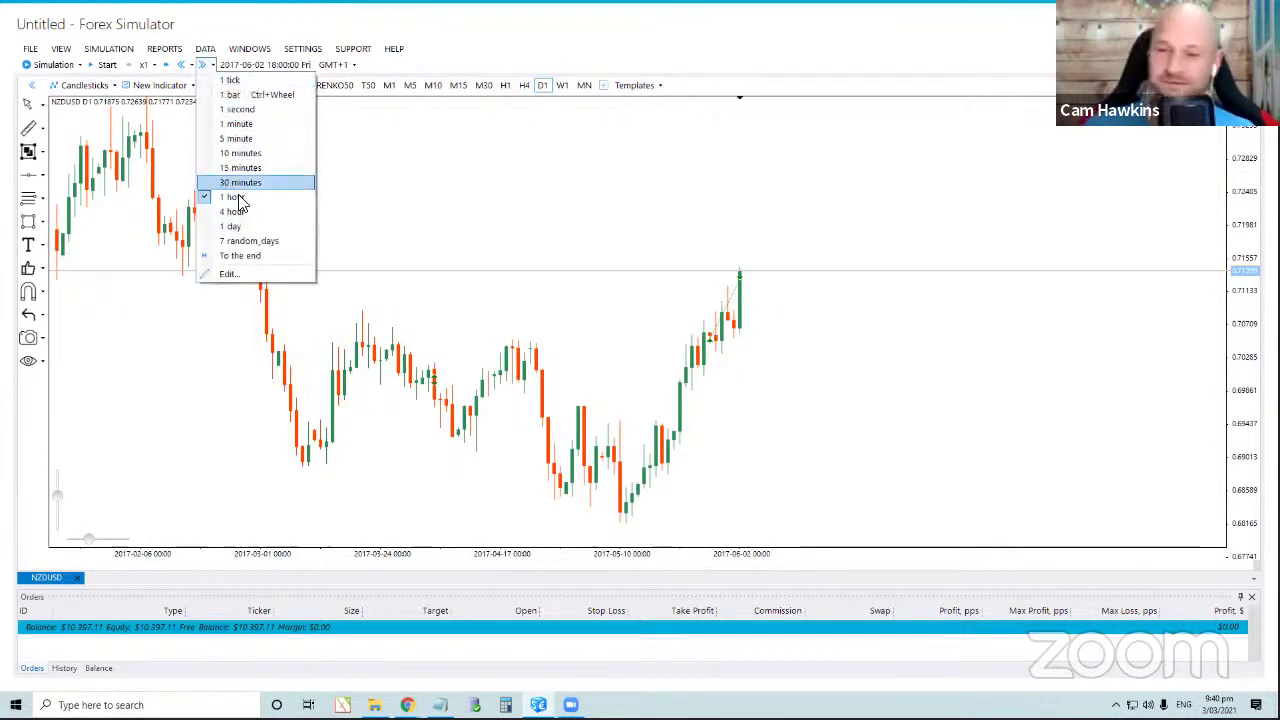
click(206, 65)
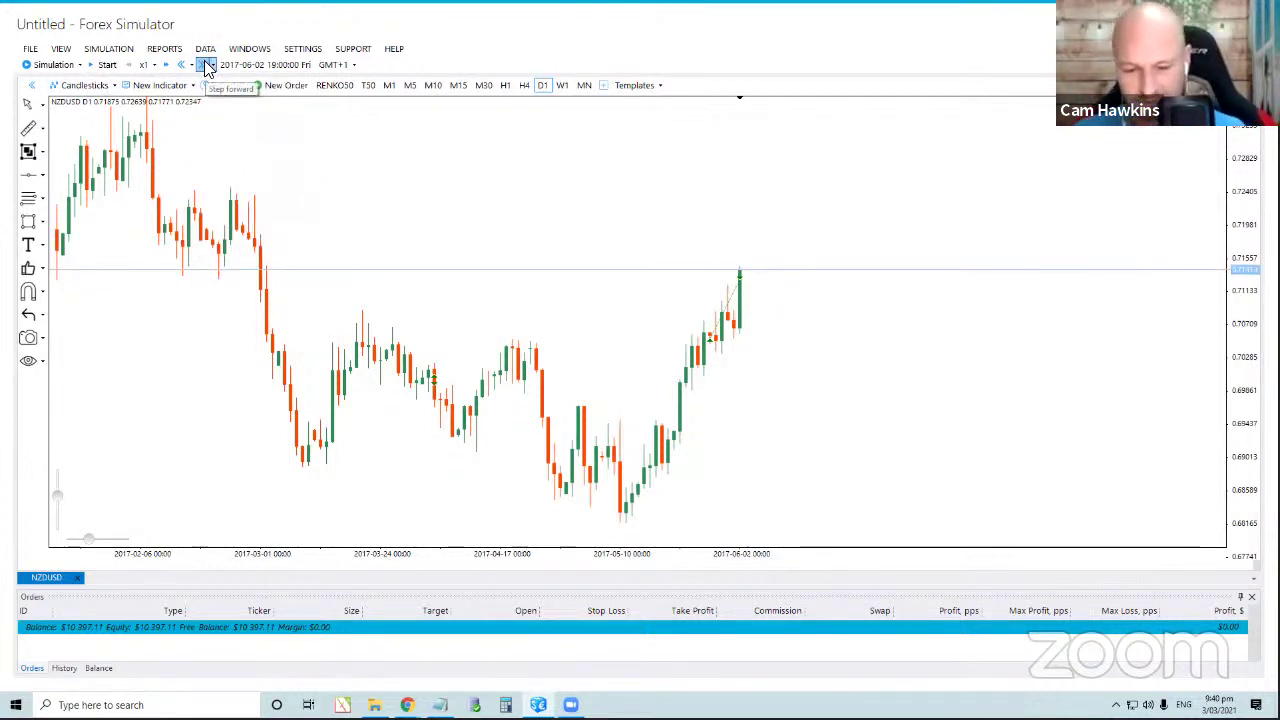
click(208, 66)
click(208, 66)
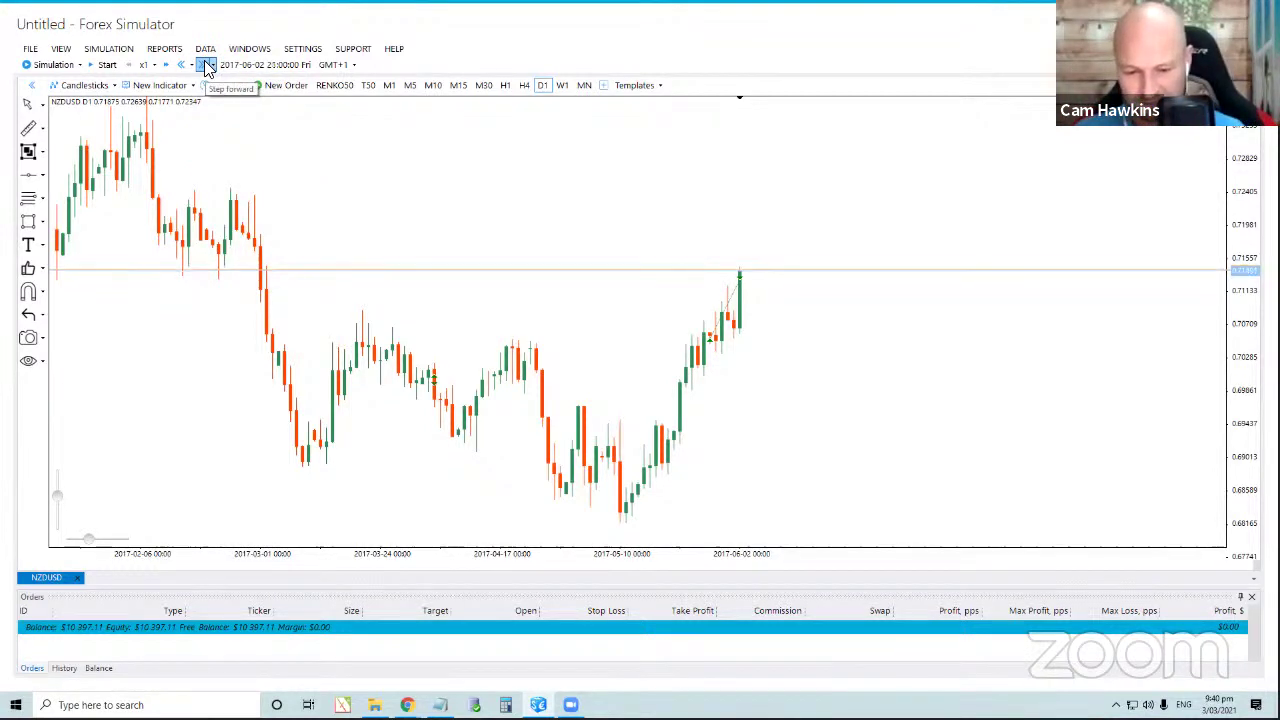
click(208, 66)
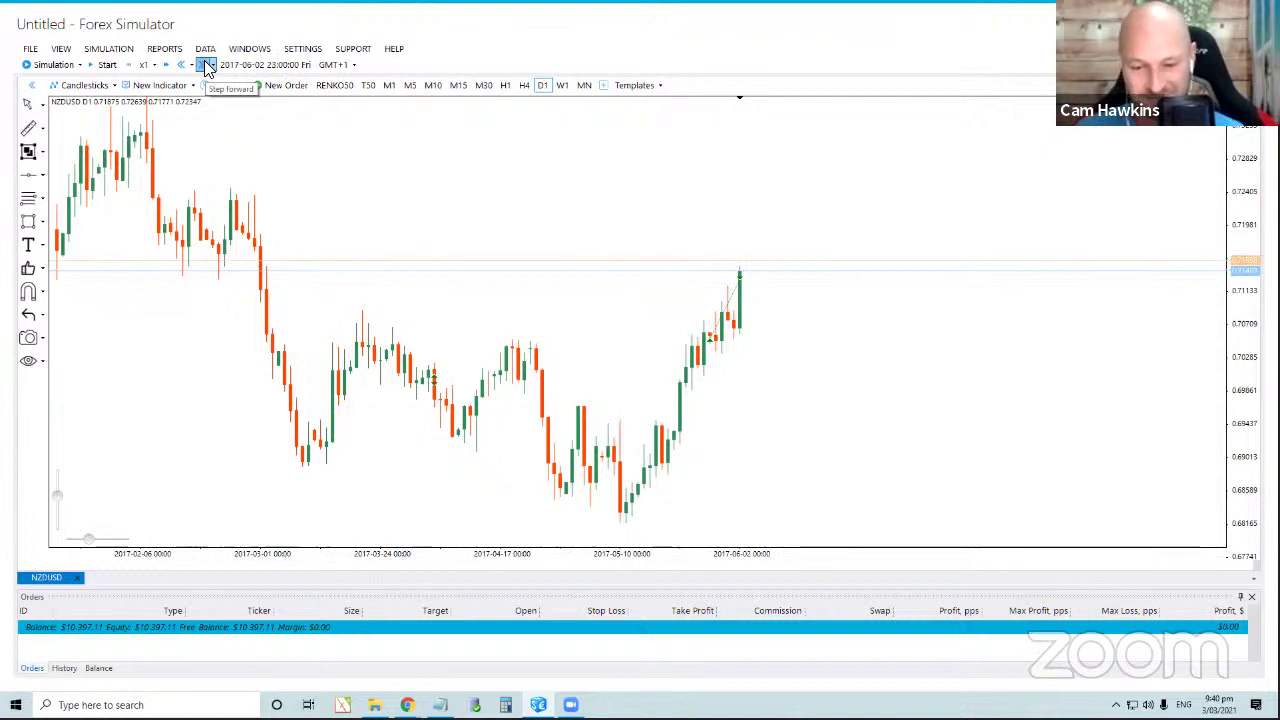
click(208, 66)
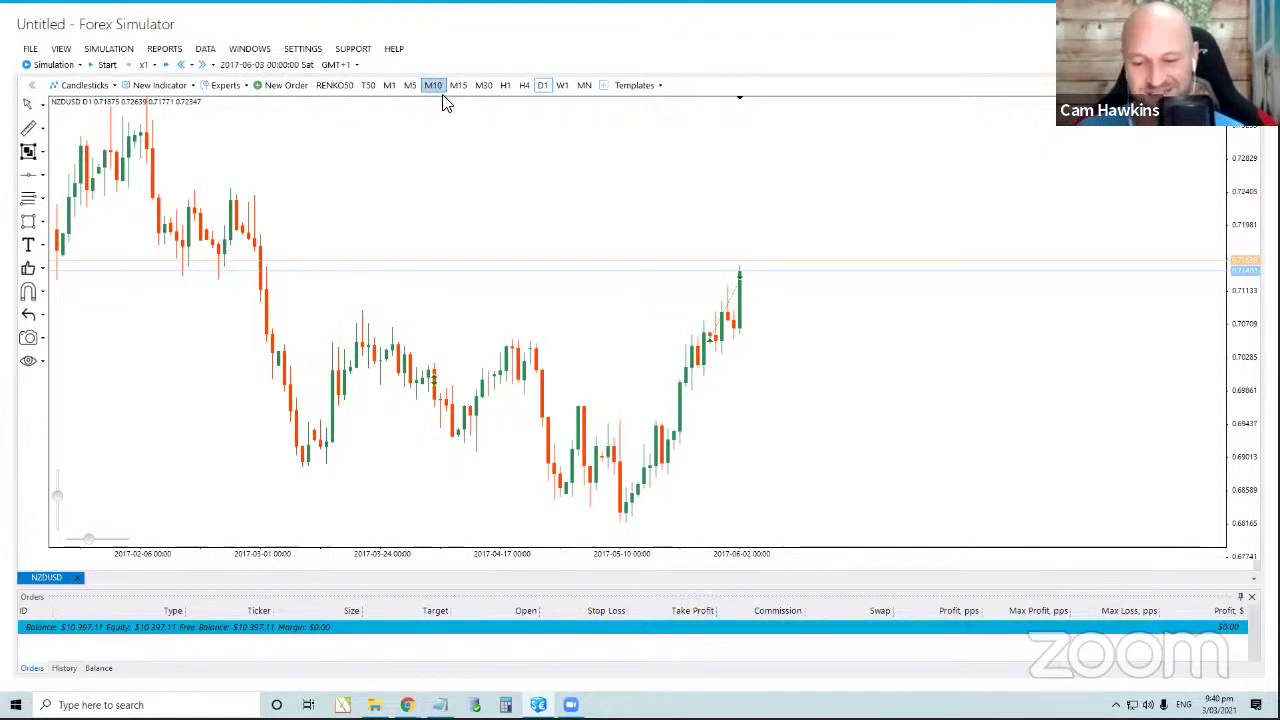
Change the simulation step size to 1 day and advance the daily NZDUSD chart to 2017-06-12.
click(213, 65)
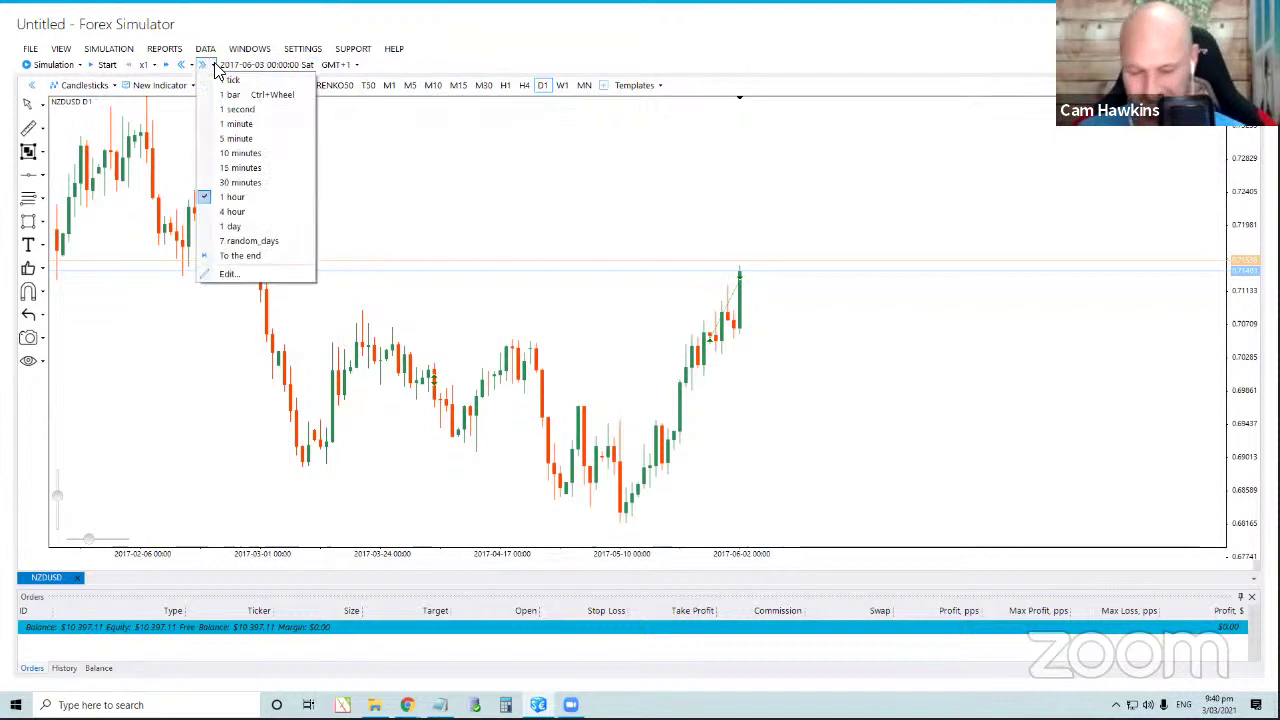
click(244, 226)
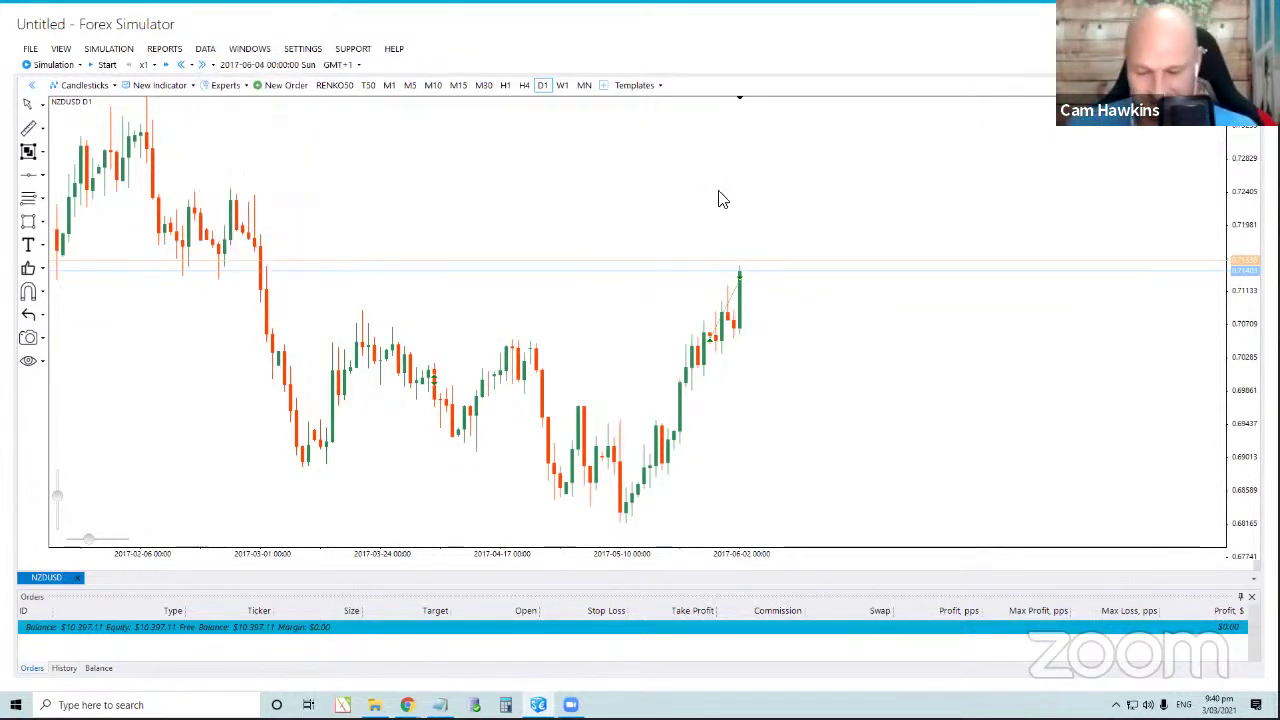
drag(746, 219, 692, 222)
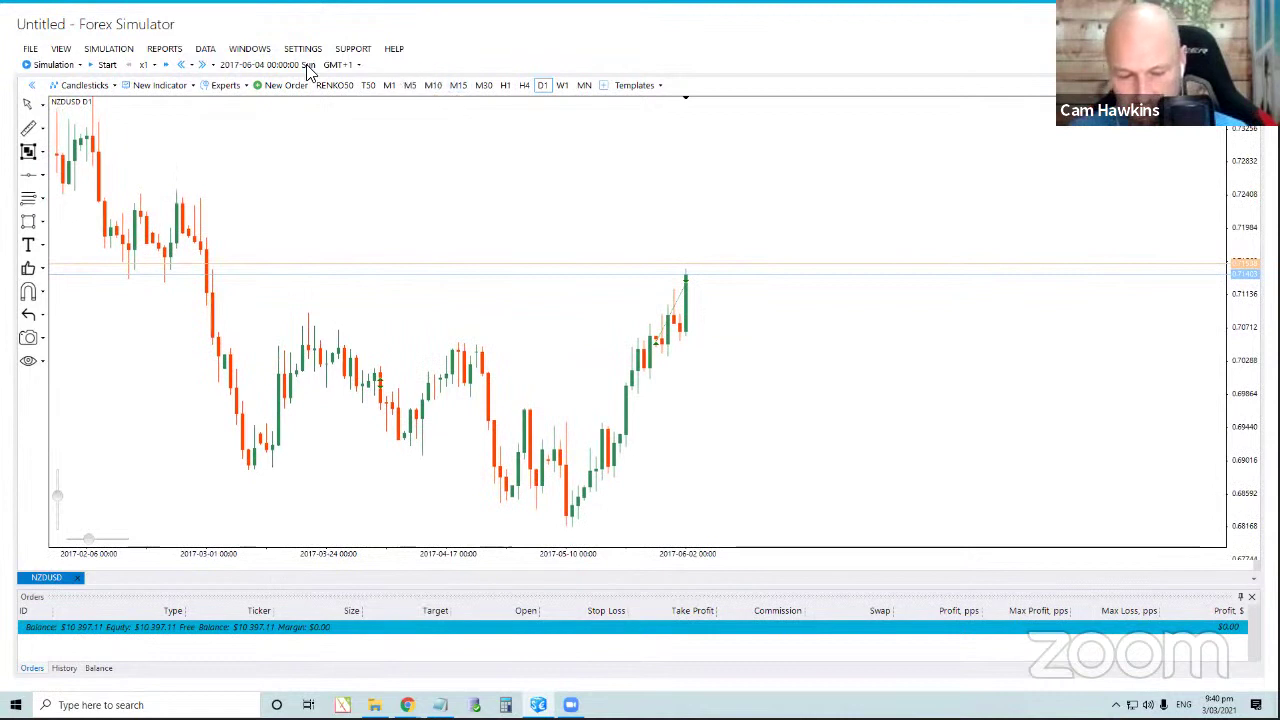
click(203, 65)
click(203, 65)
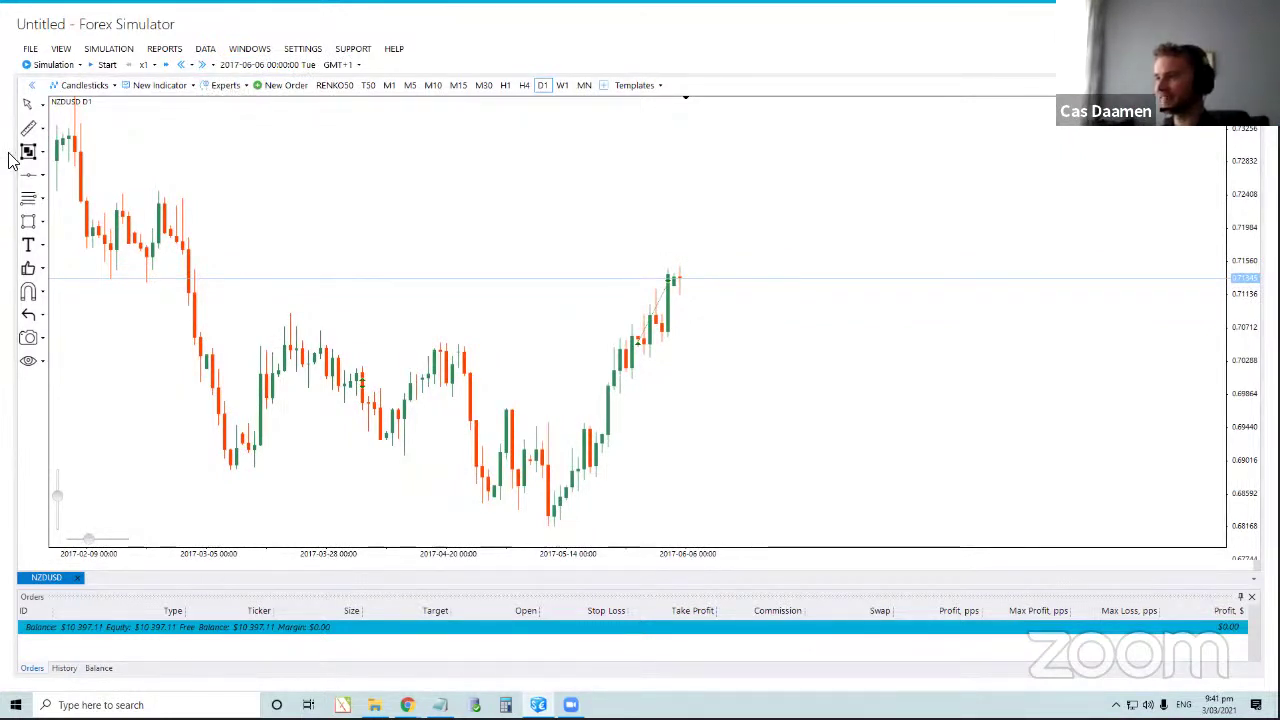
click(203, 65)
click(203, 65)
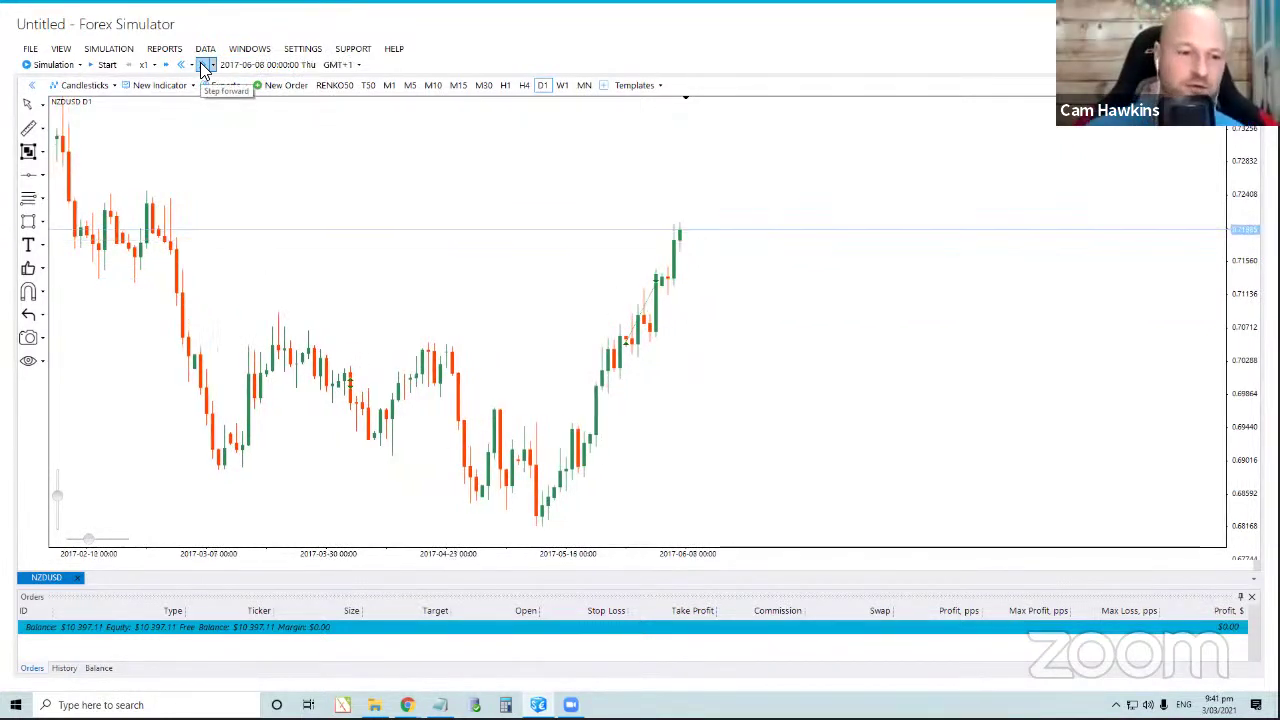
click(203, 65)
click(203, 65)
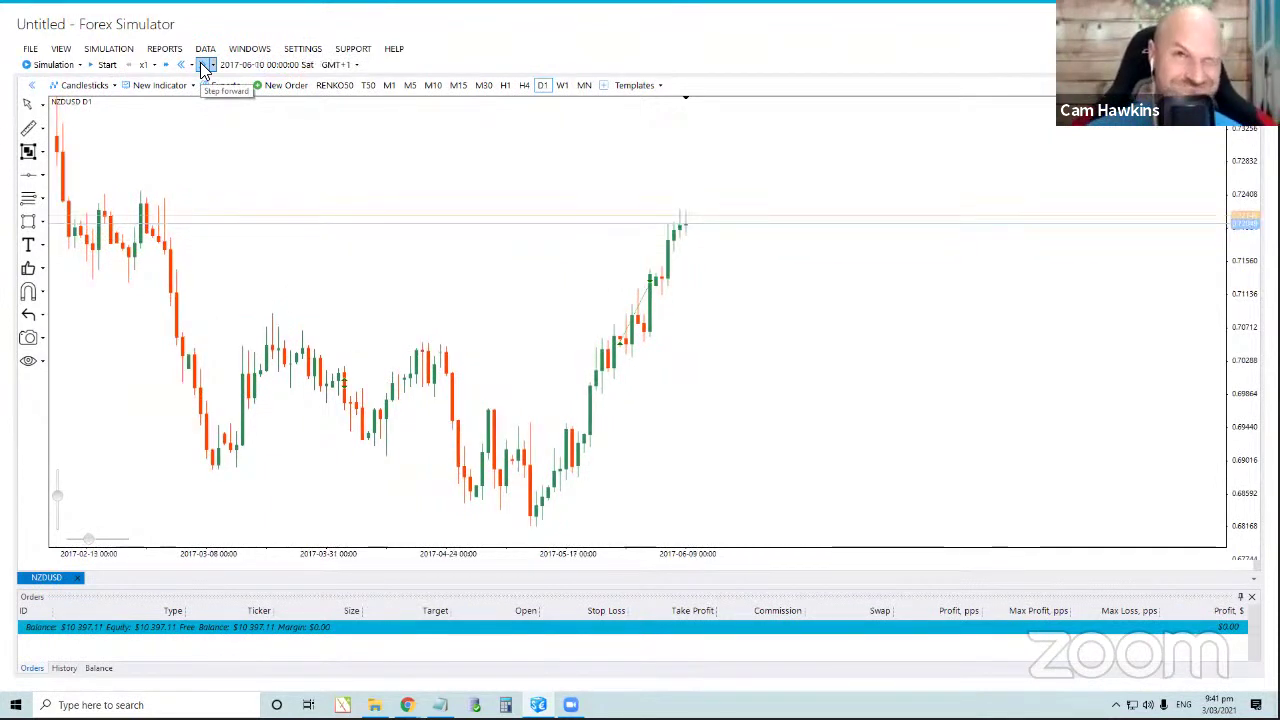
click(203, 65)
click(203, 65)
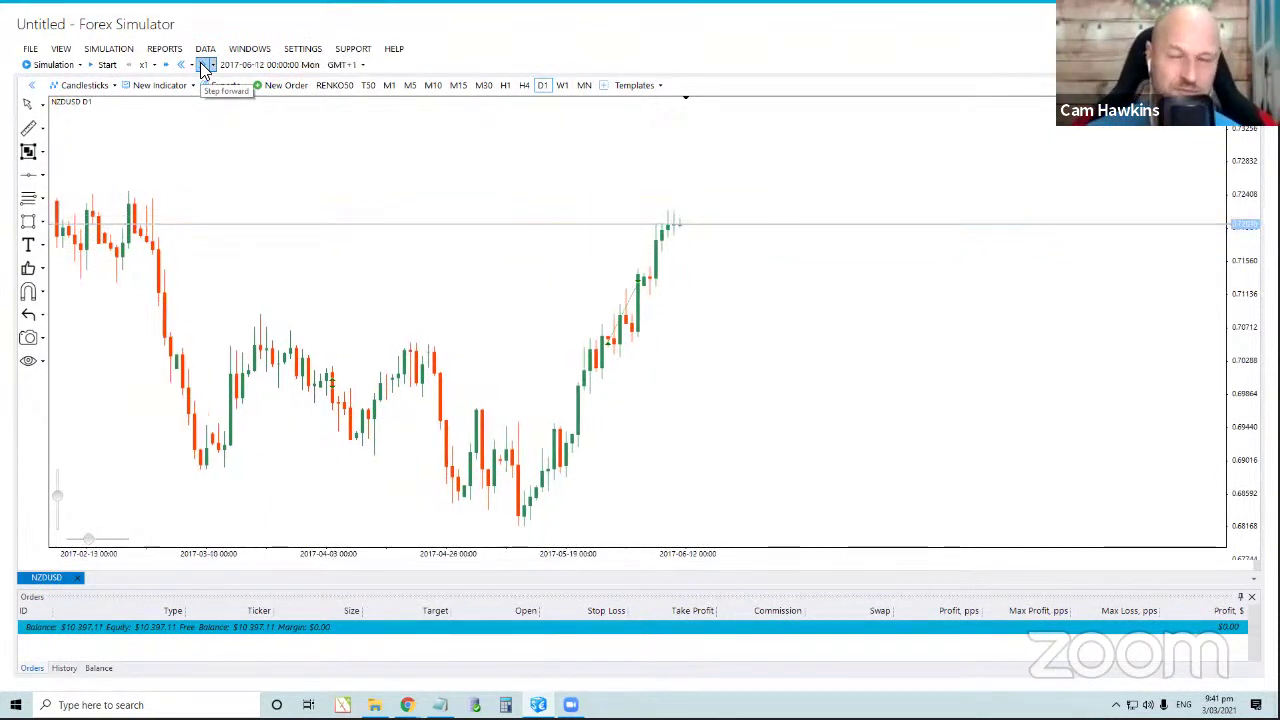
Step the simulation forward day by day from 2017-06-12 to 2017-06-23.
click(203, 65)
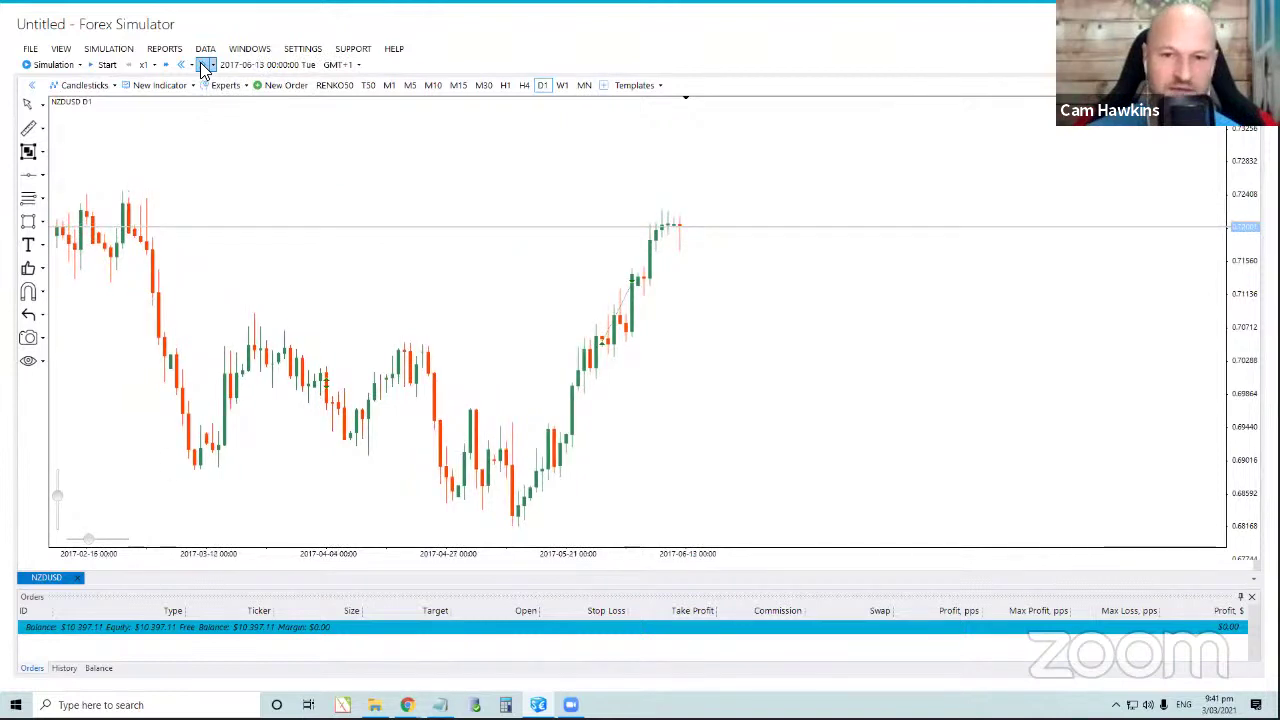
click(203, 65)
click(203, 65)
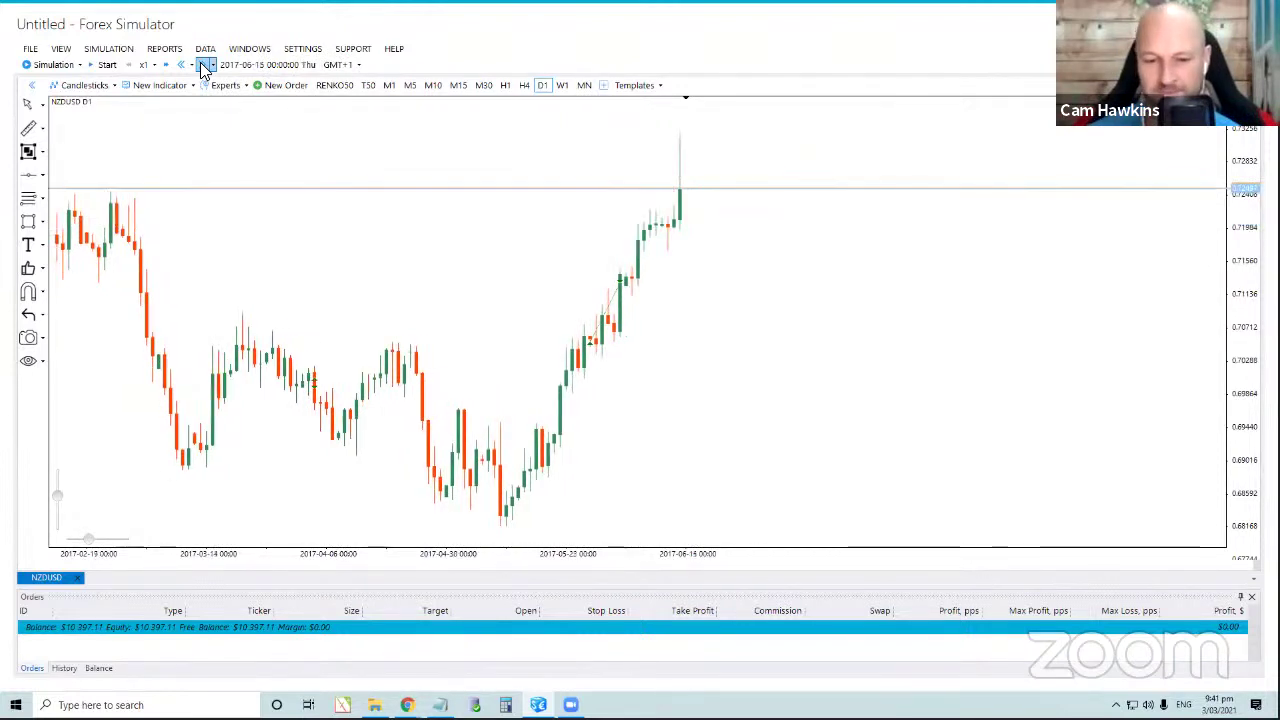
click(203, 65)
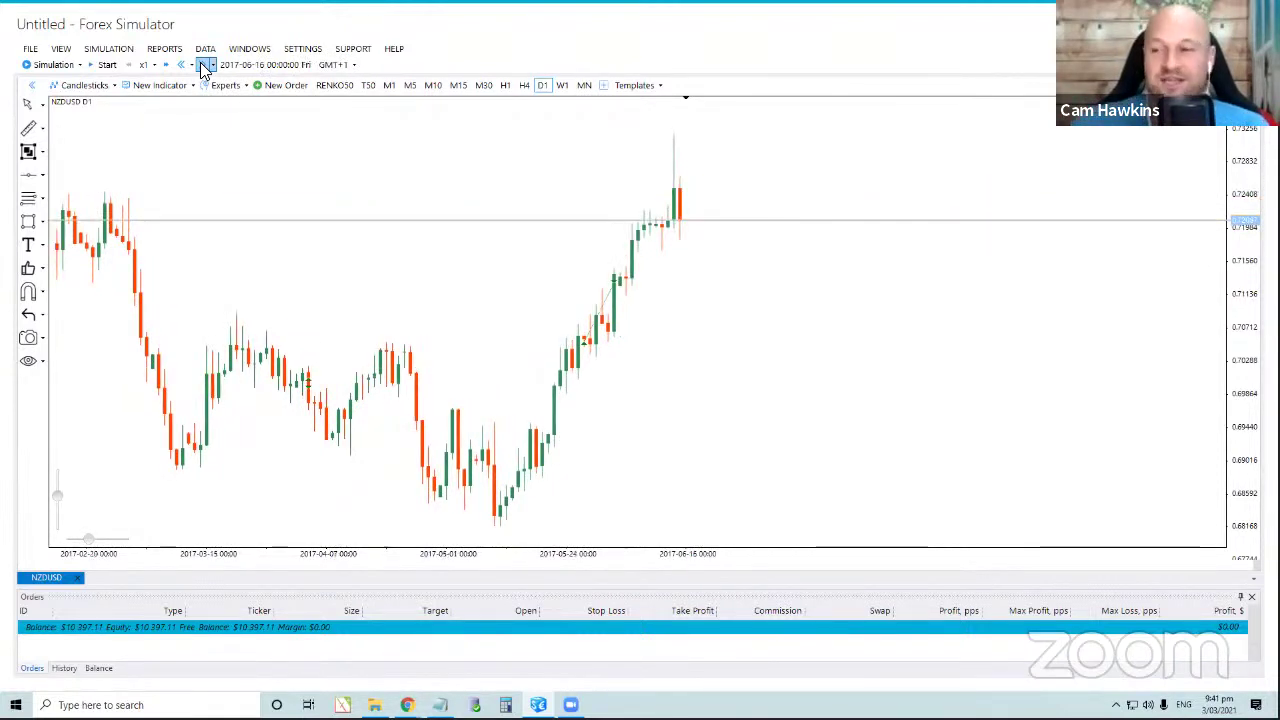
click(203, 65)
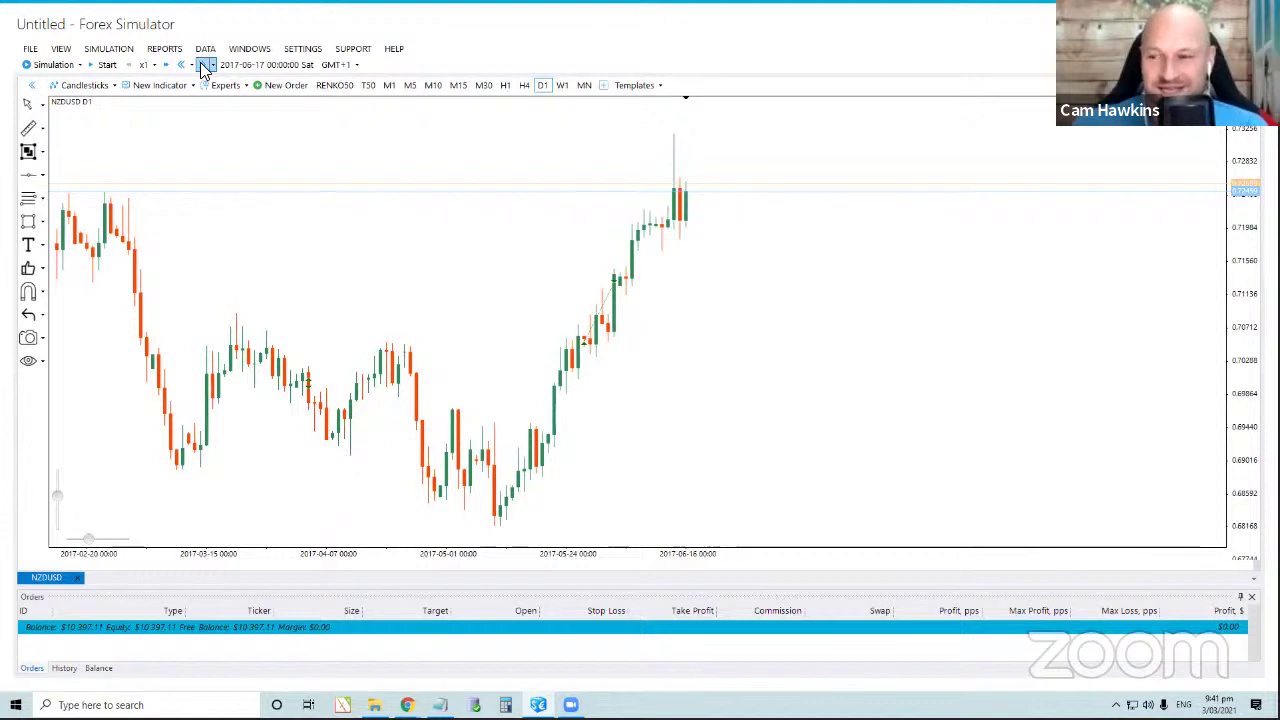
click(203, 65)
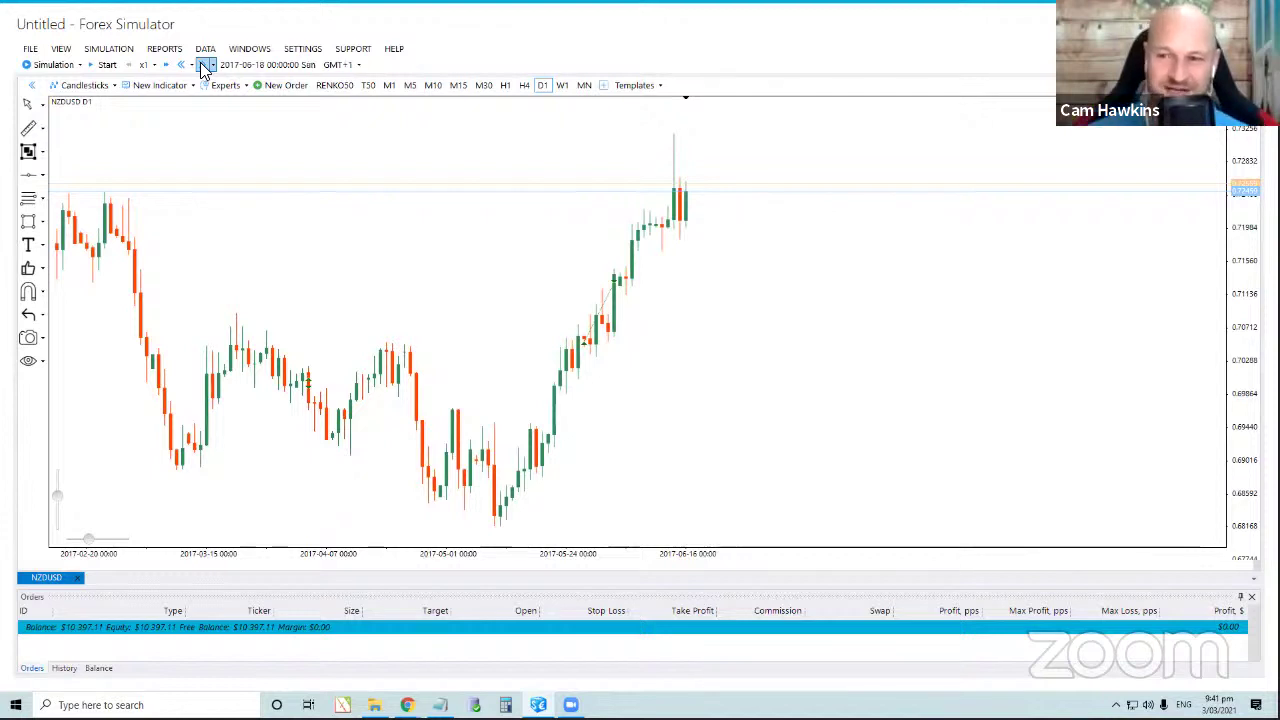
click(203, 65)
click(203, 65)
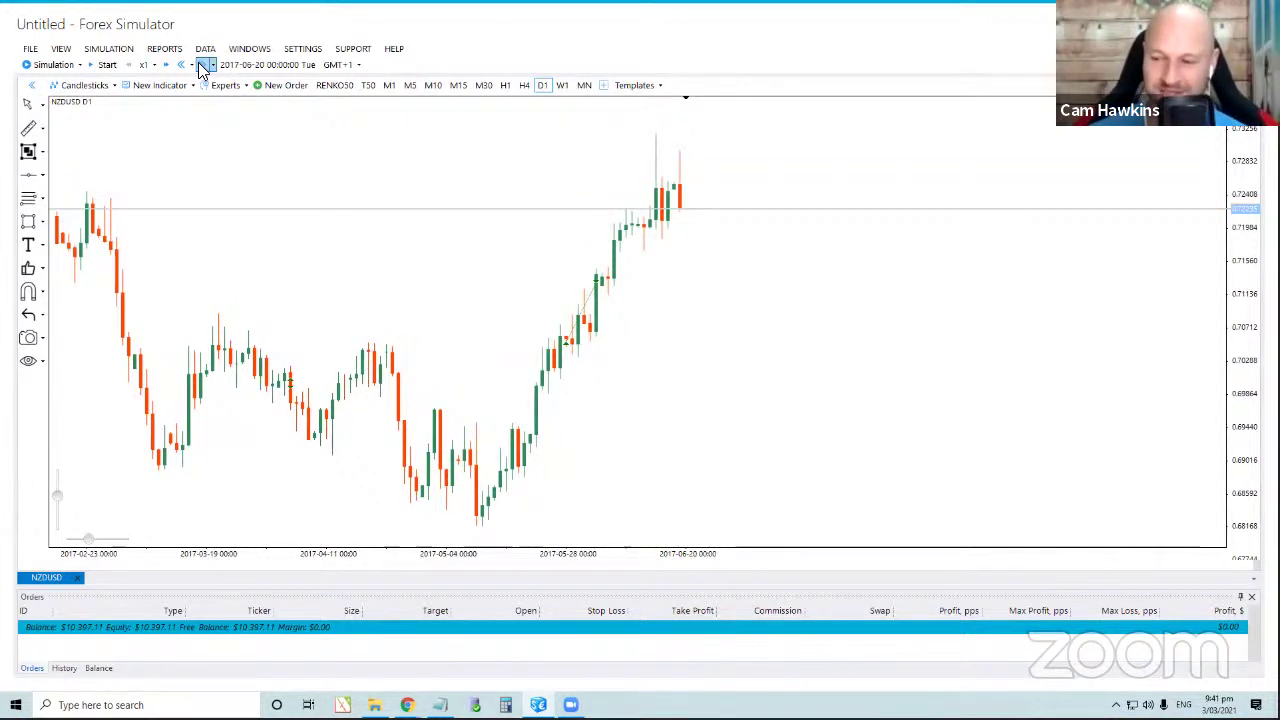
click(203, 65)
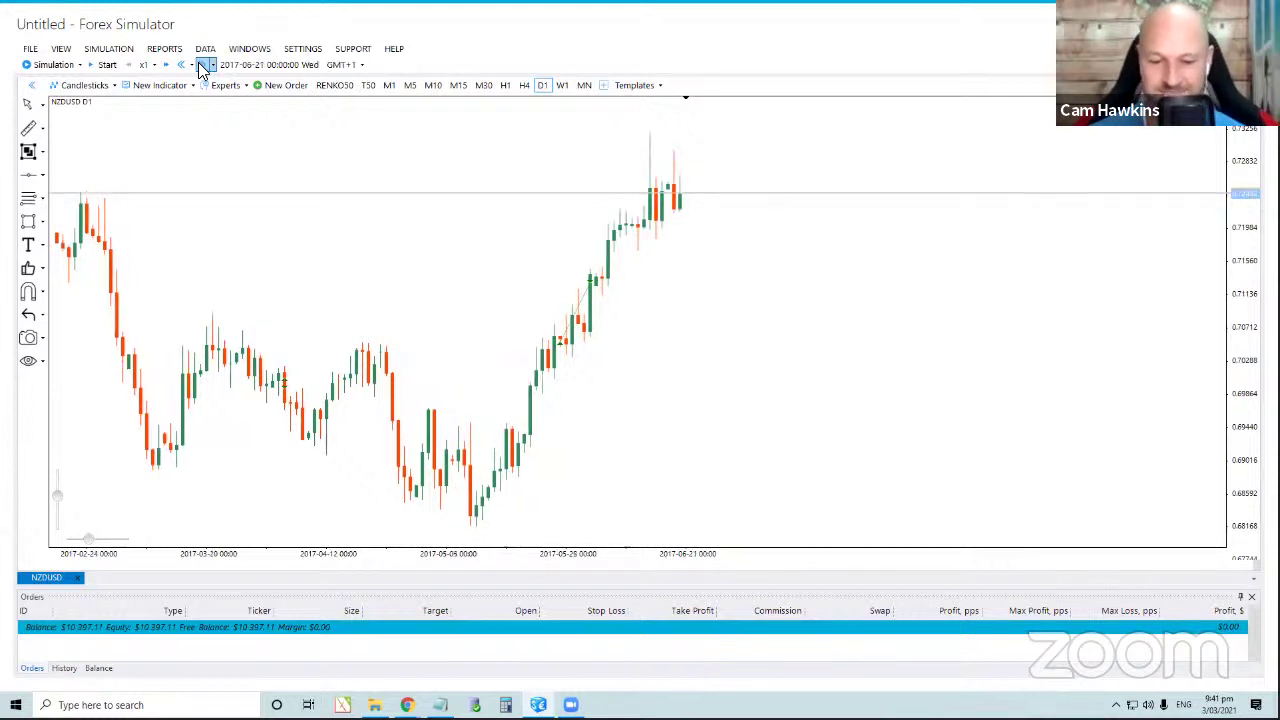
click(203, 65)
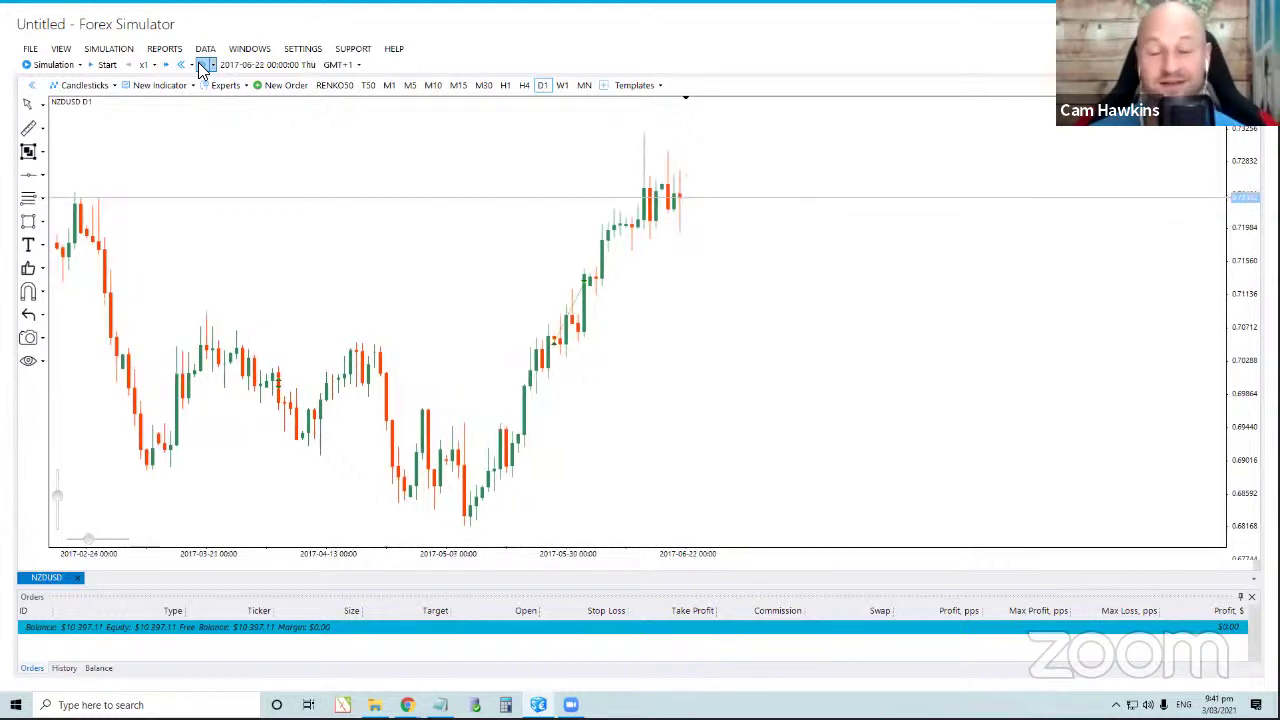
click(203, 65)
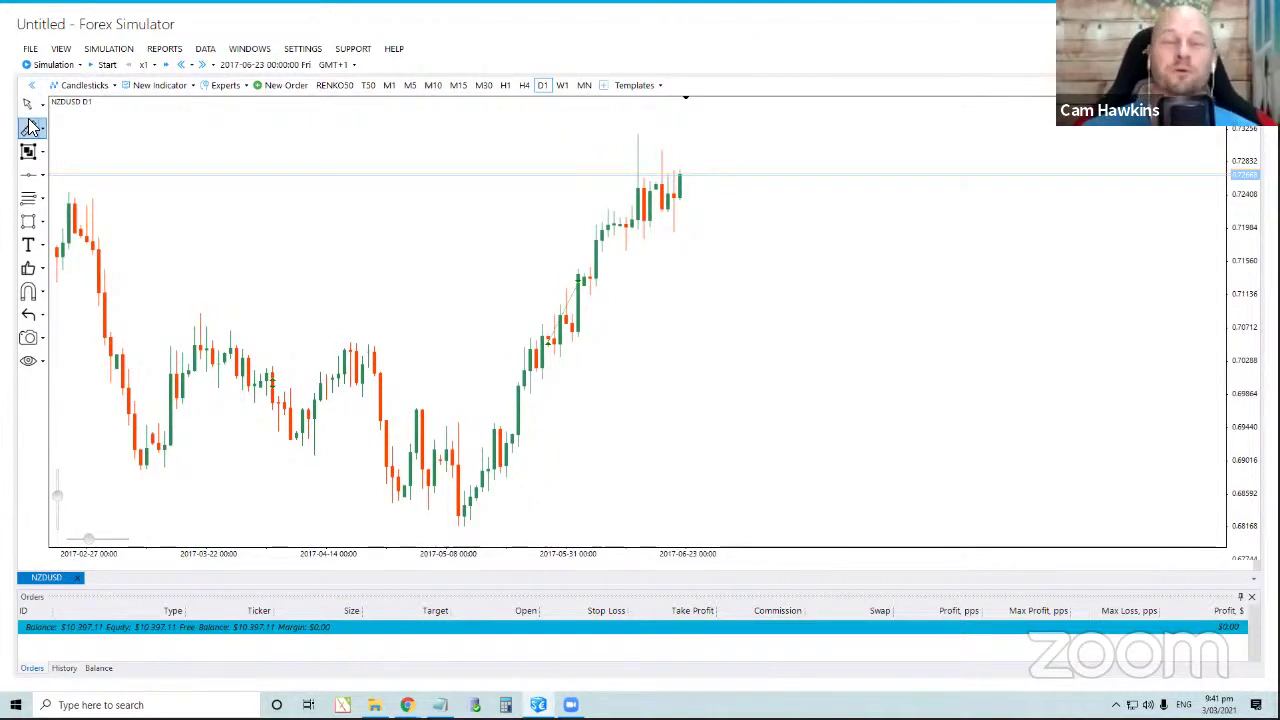
Step the daily NZDUSD simulation forward one day at a time from 2017-06-23 to 2017-07-03.
click(202, 65)
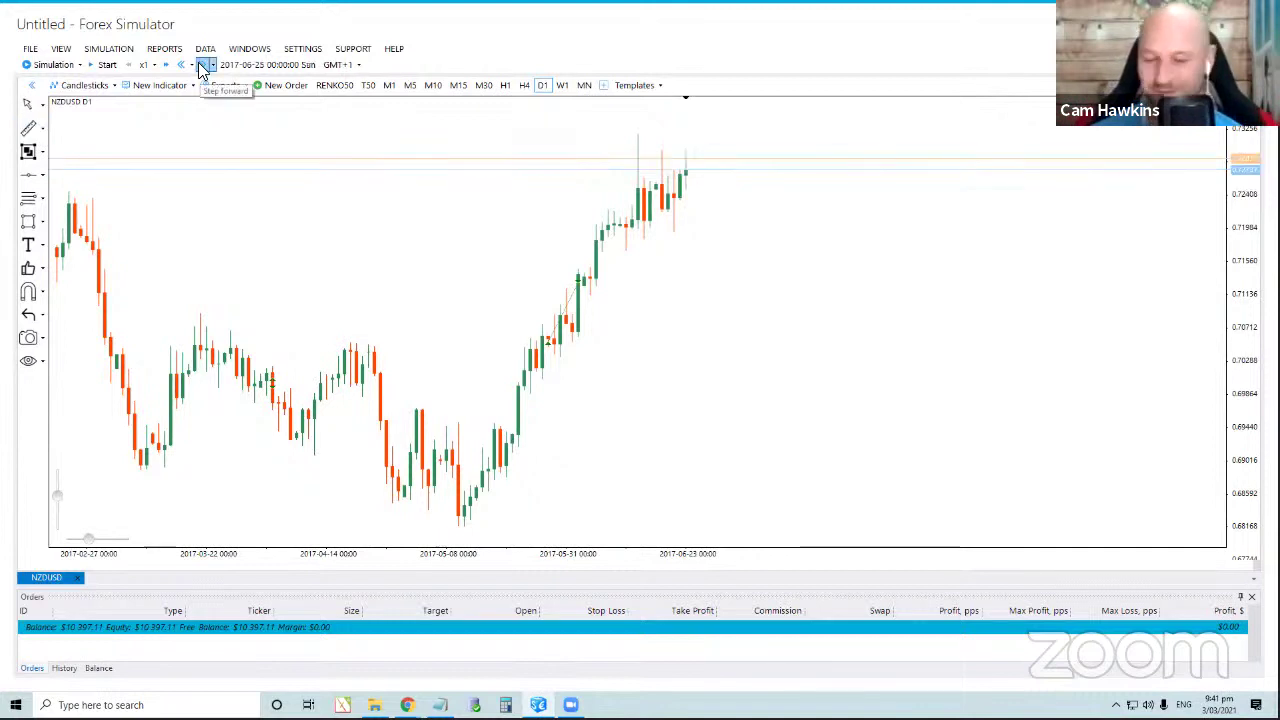
click(202, 65)
click(202, 65)
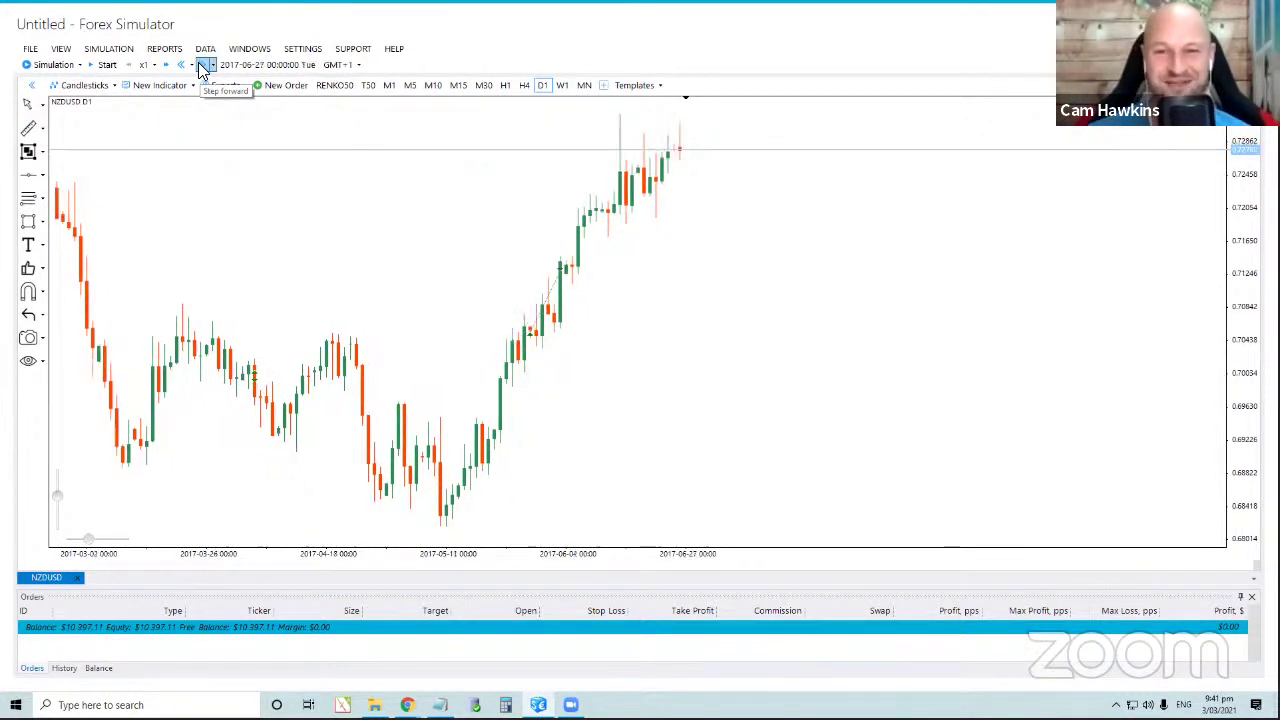
click(202, 65)
scroll(700, 360, up, 1)
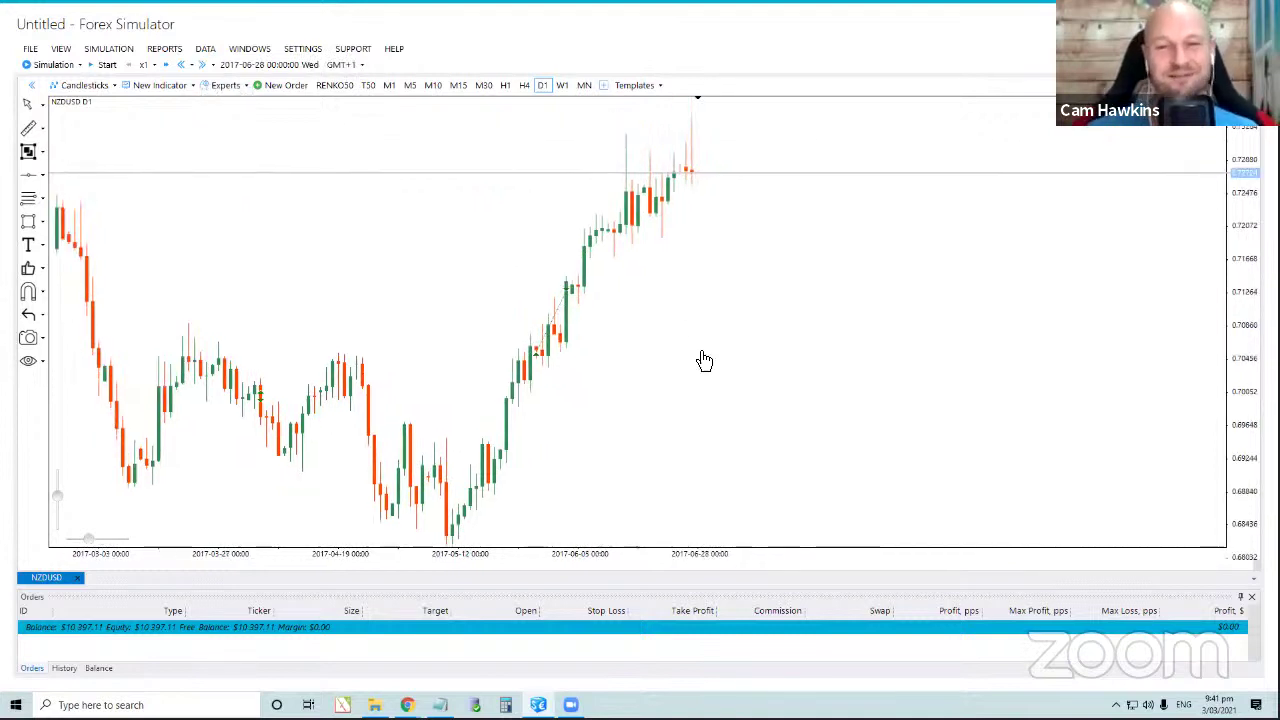
click(202, 65)
click(202, 65)
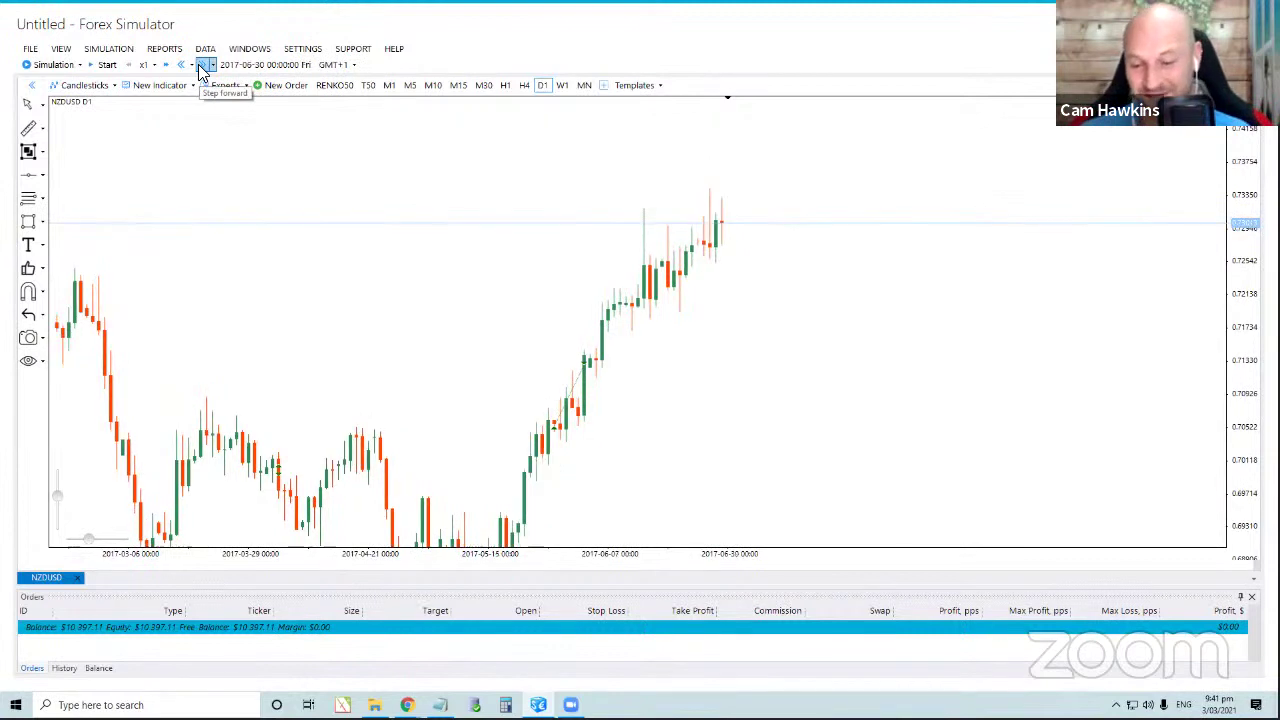
click(202, 65)
click(202, 65)
click(202, 65)
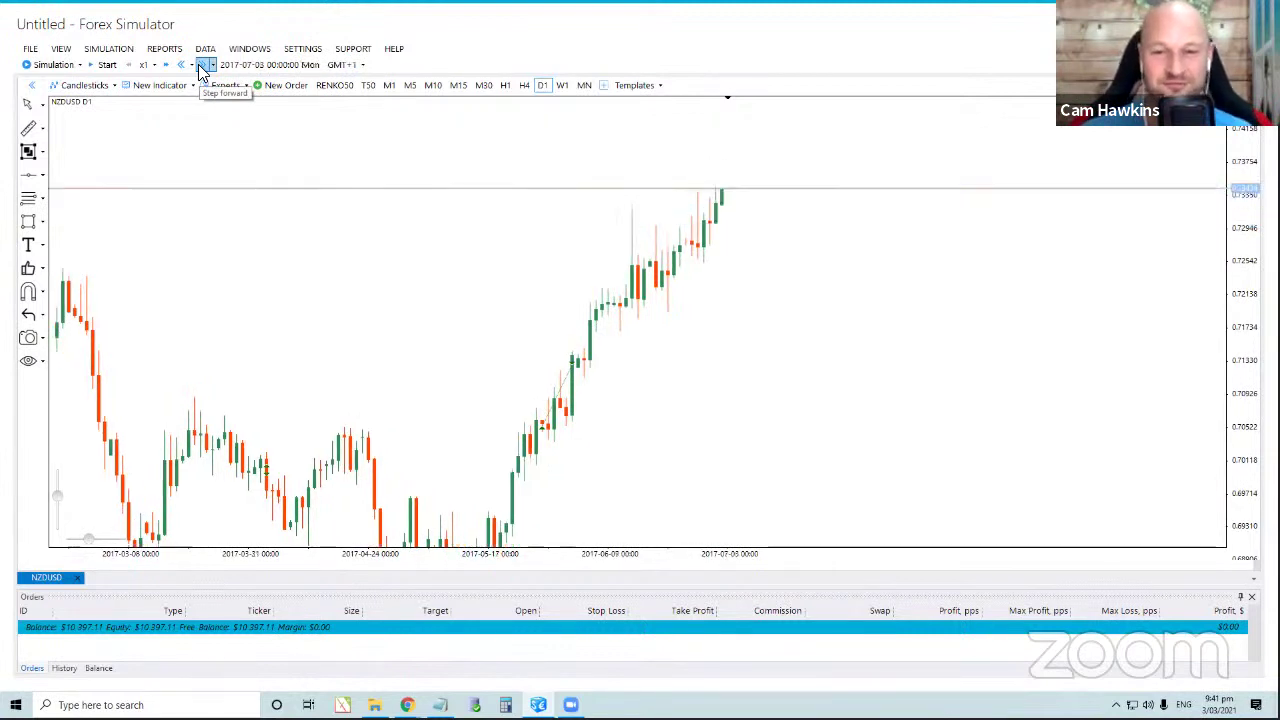
Continue stepping the daily simulation forward from 2017-07-03 to 2017-07-13.
click(202, 65)
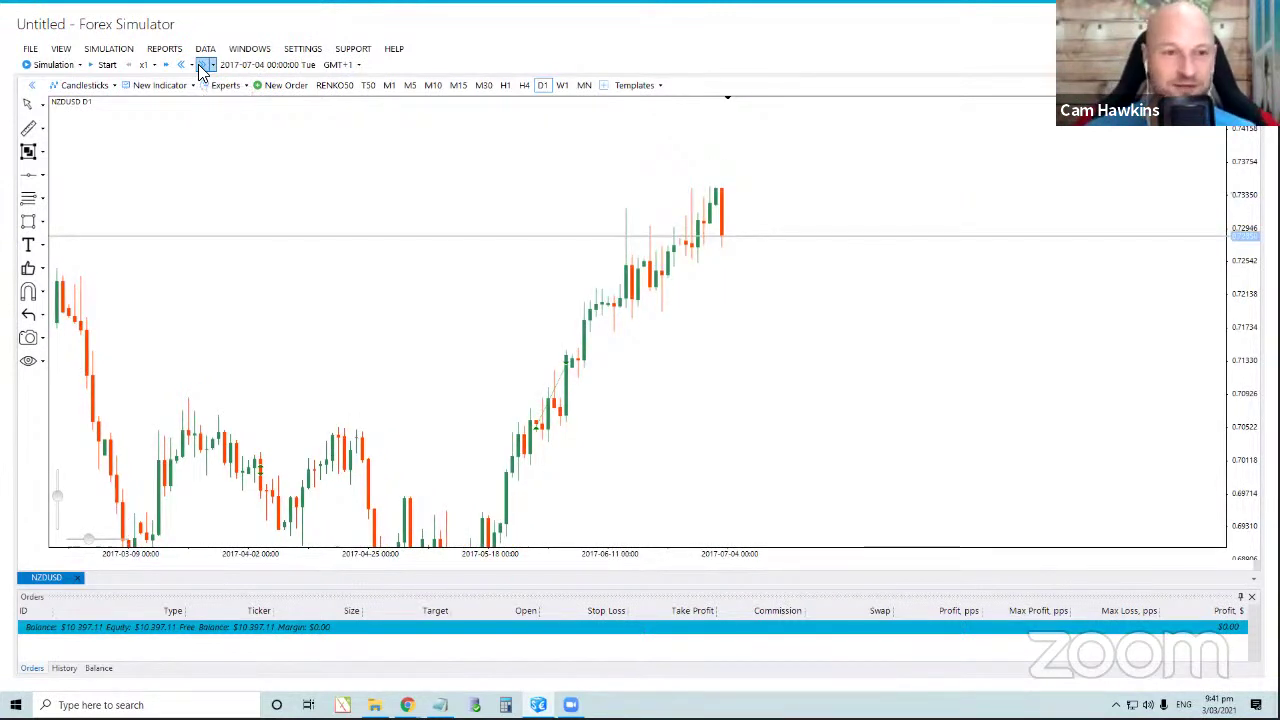
click(202, 66)
click(202, 65)
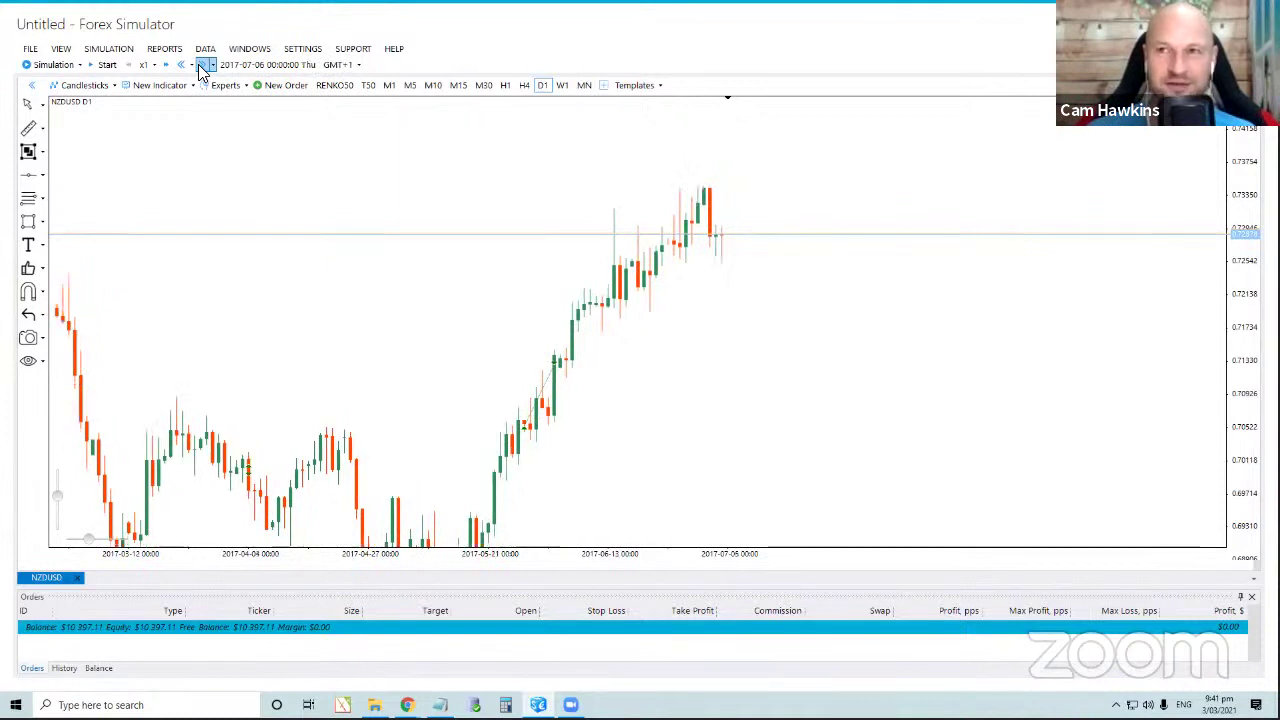
click(202, 65)
click(202, 65)
click(202, 65)
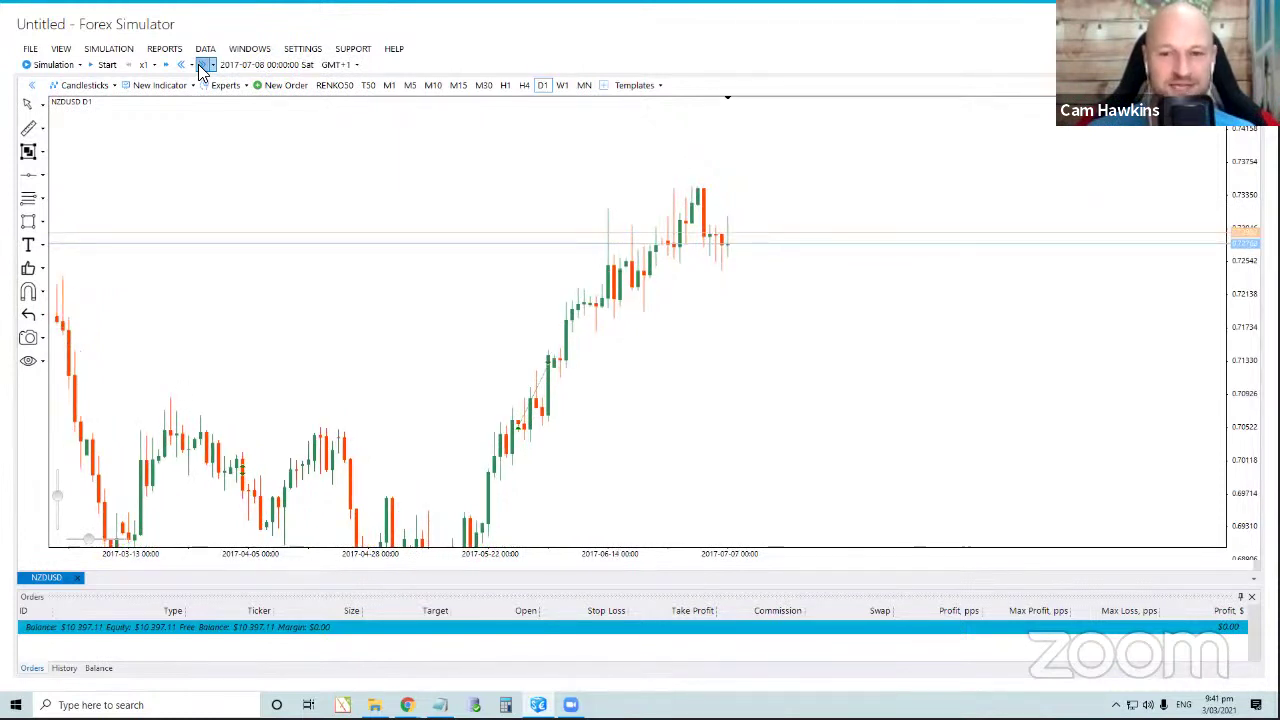
click(202, 65)
click(202, 65)
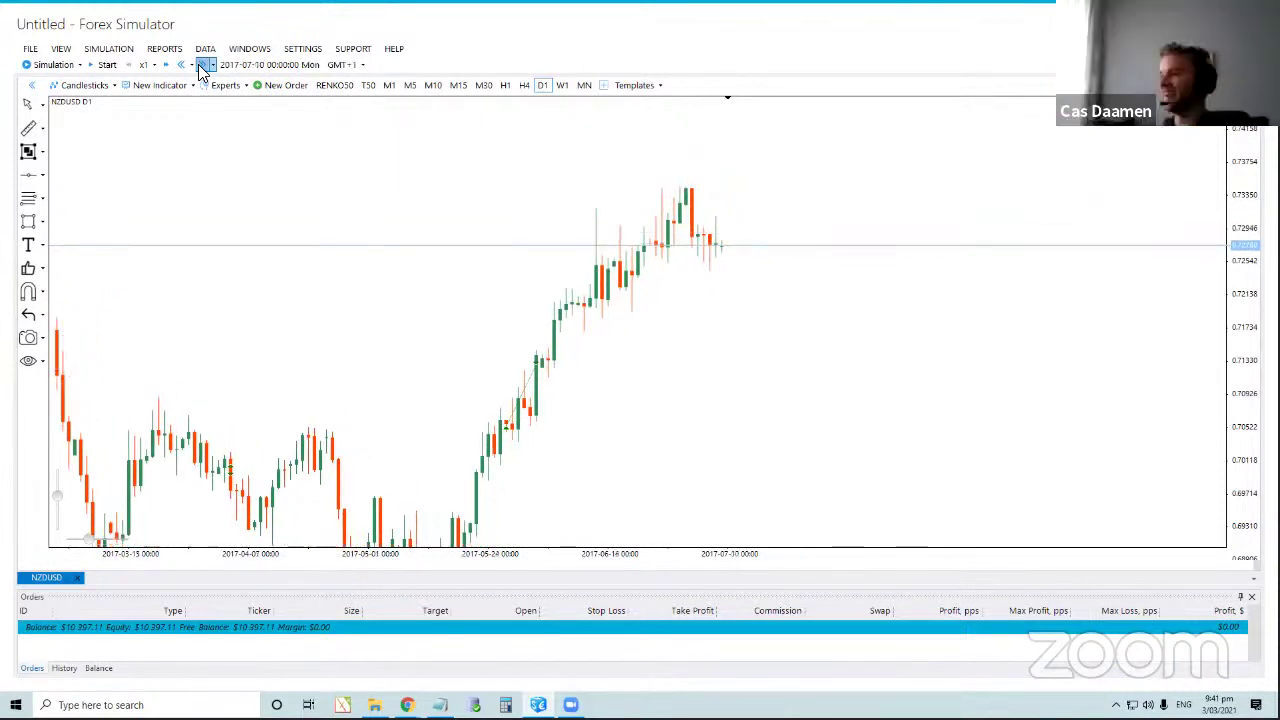
click(202, 65)
click(202, 65)
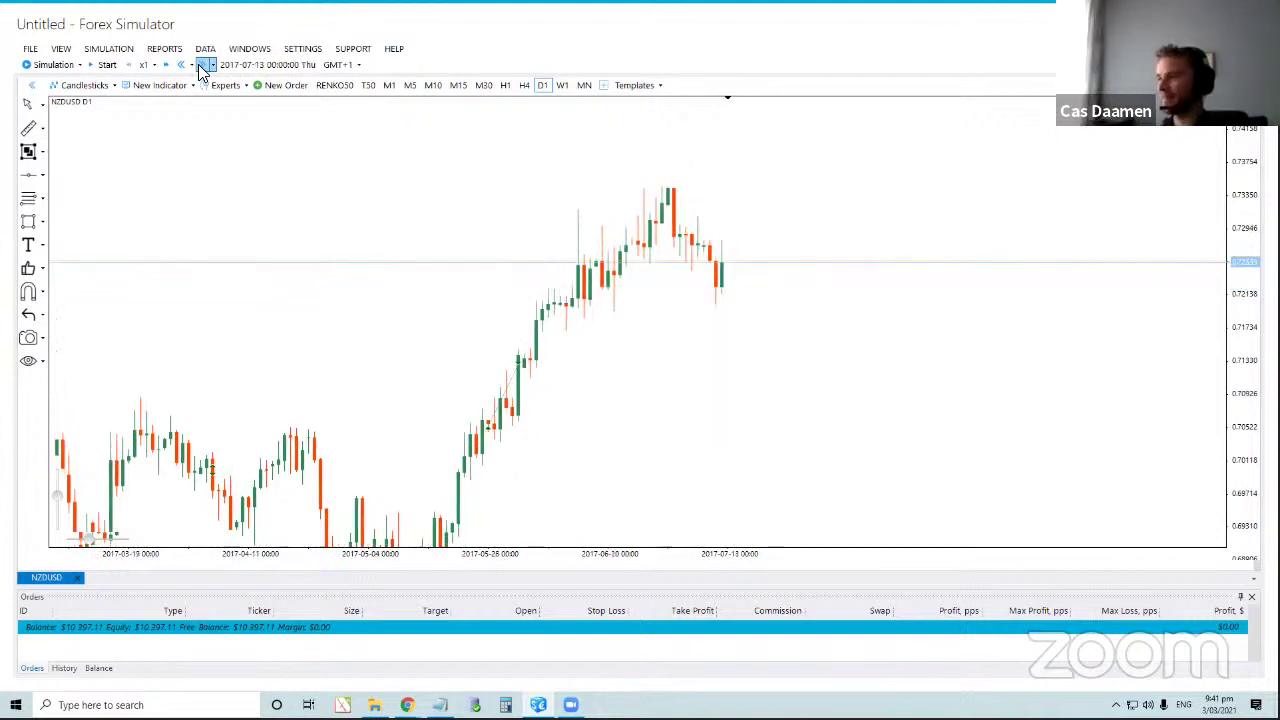
Advance the daily chart one day at a time from 2017-07-13 to 2017-07-21.
click(202, 65)
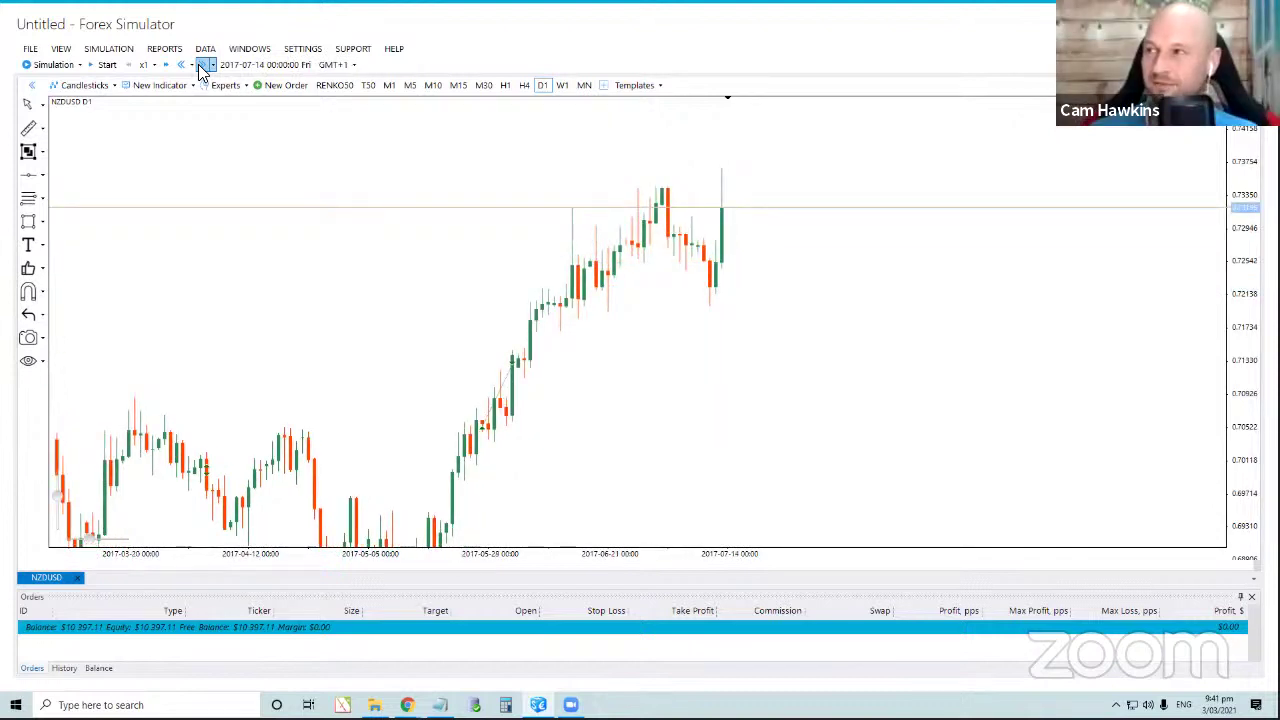
click(202, 65)
click(202, 65)
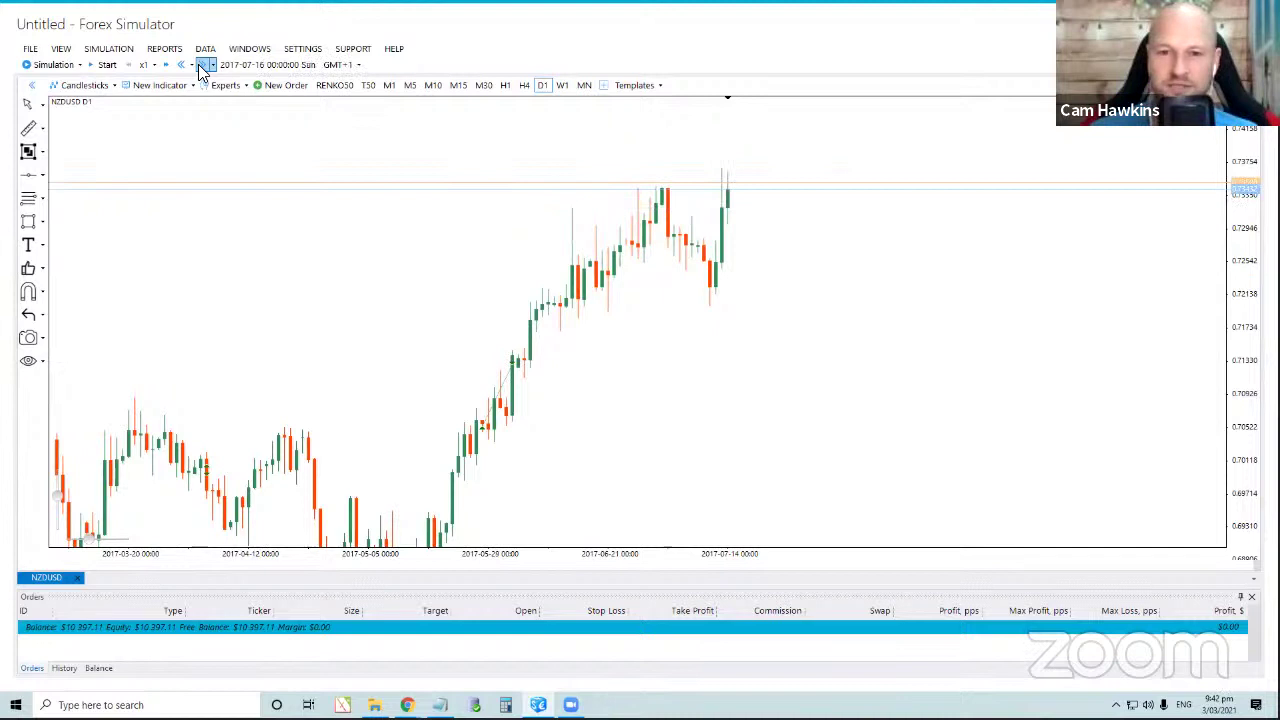
click(202, 65)
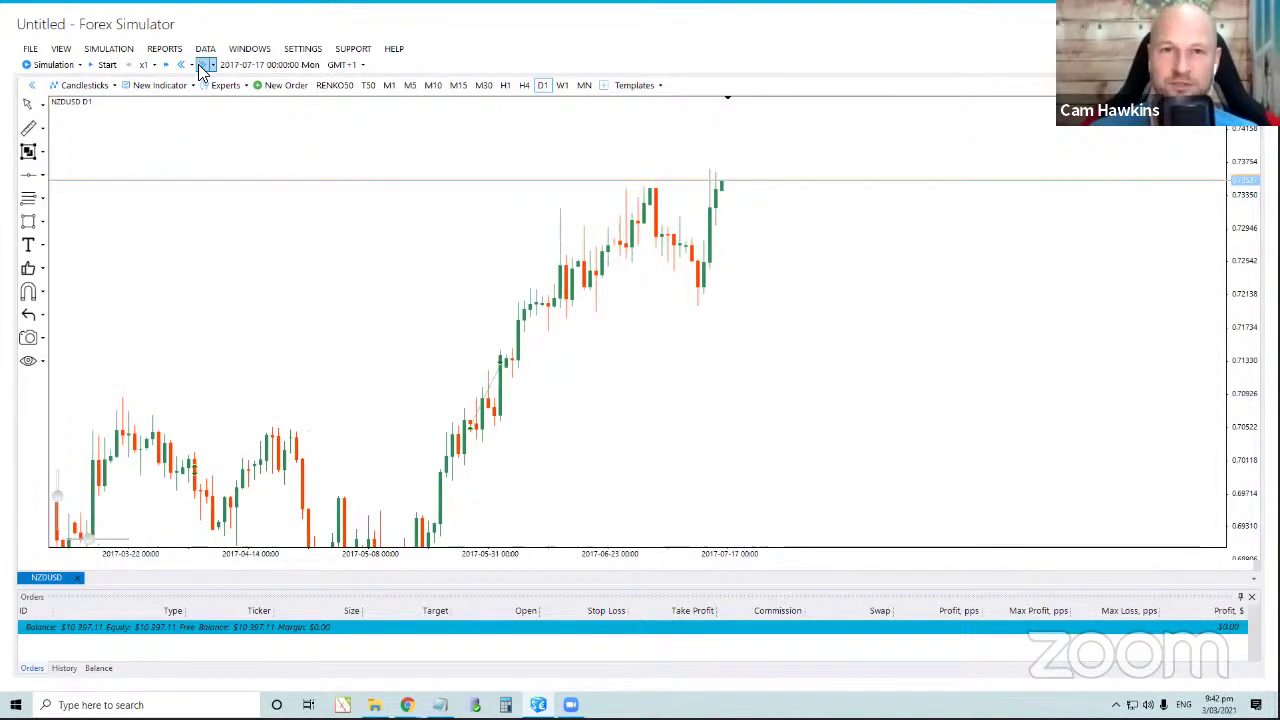
click(202, 65)
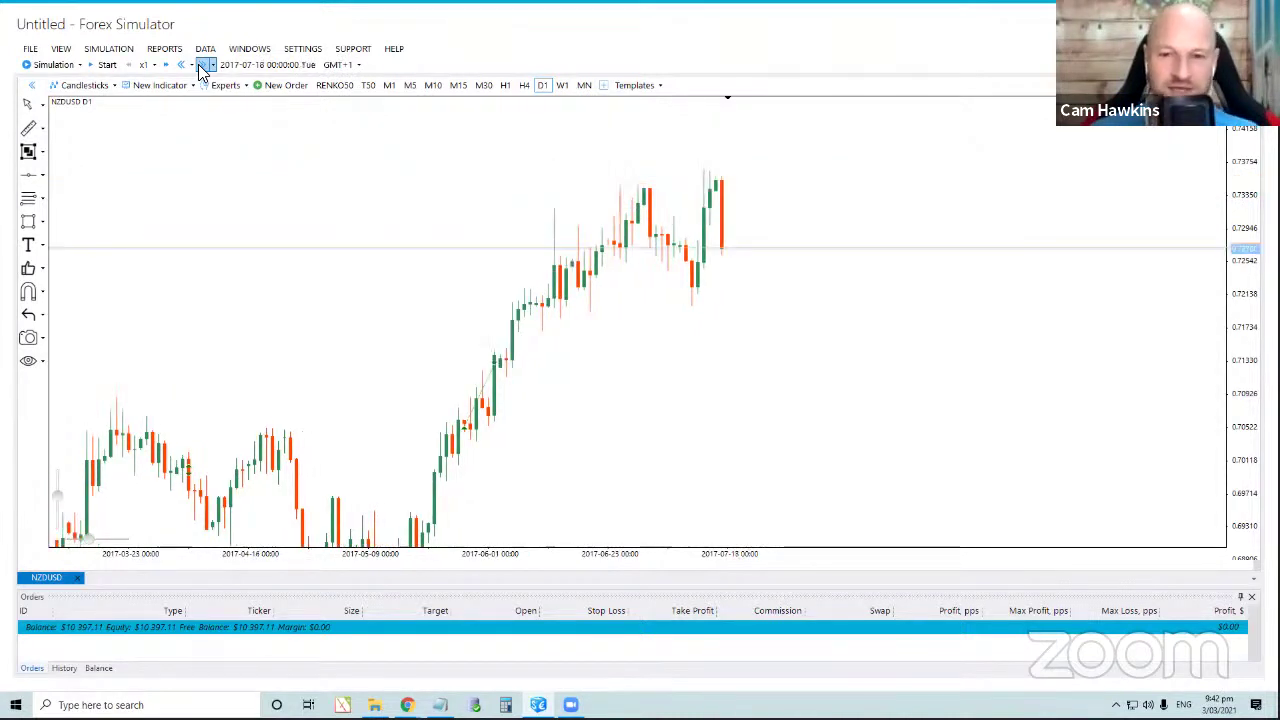
click(202, 65)
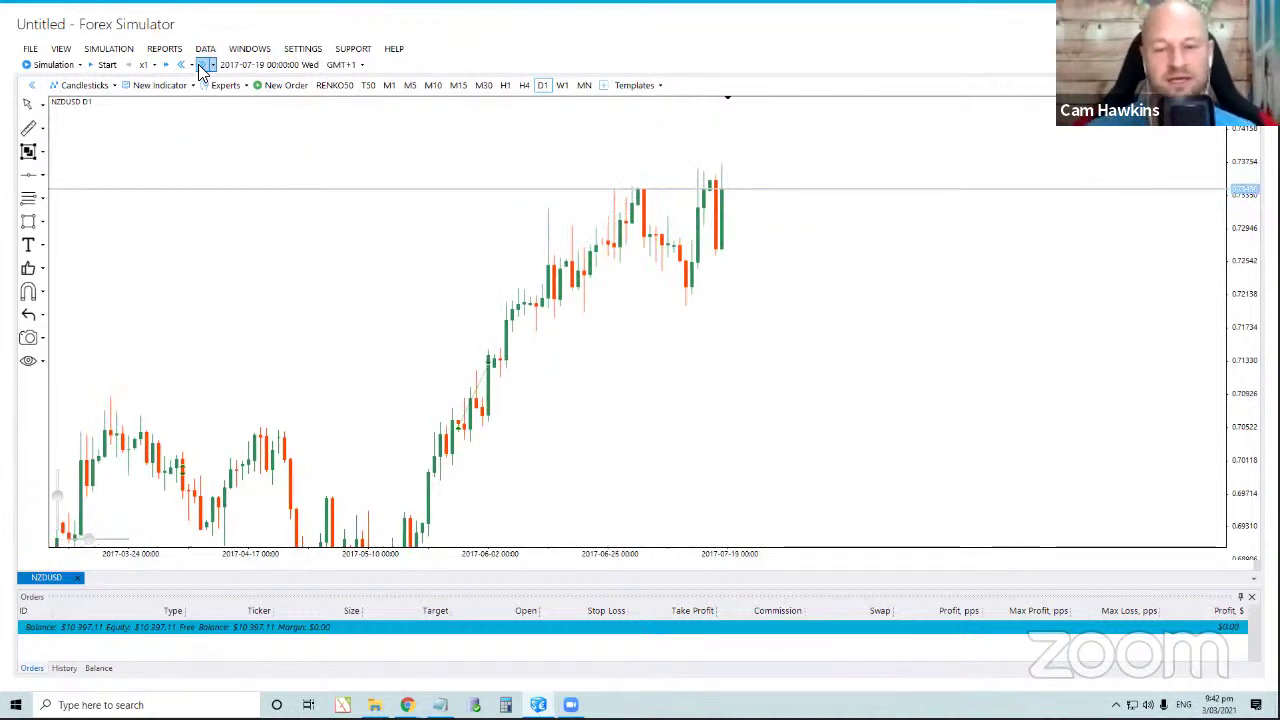
click(202, 65)
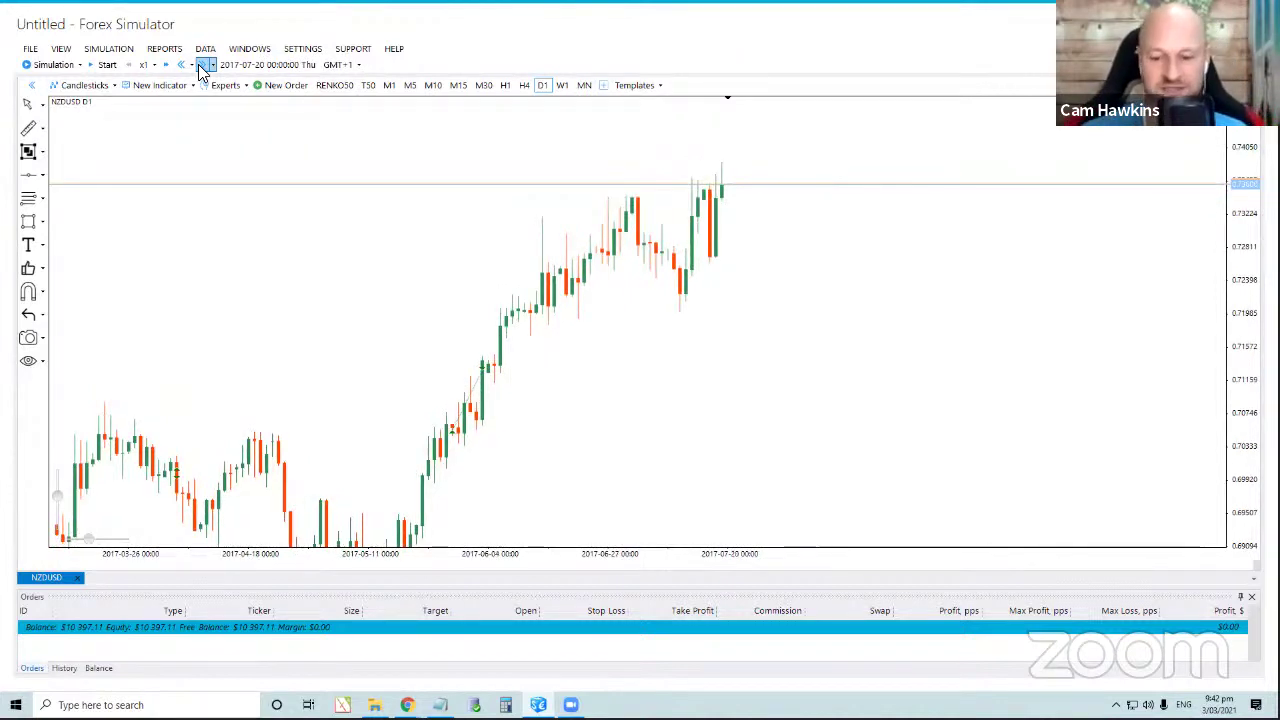
click(202, 65)
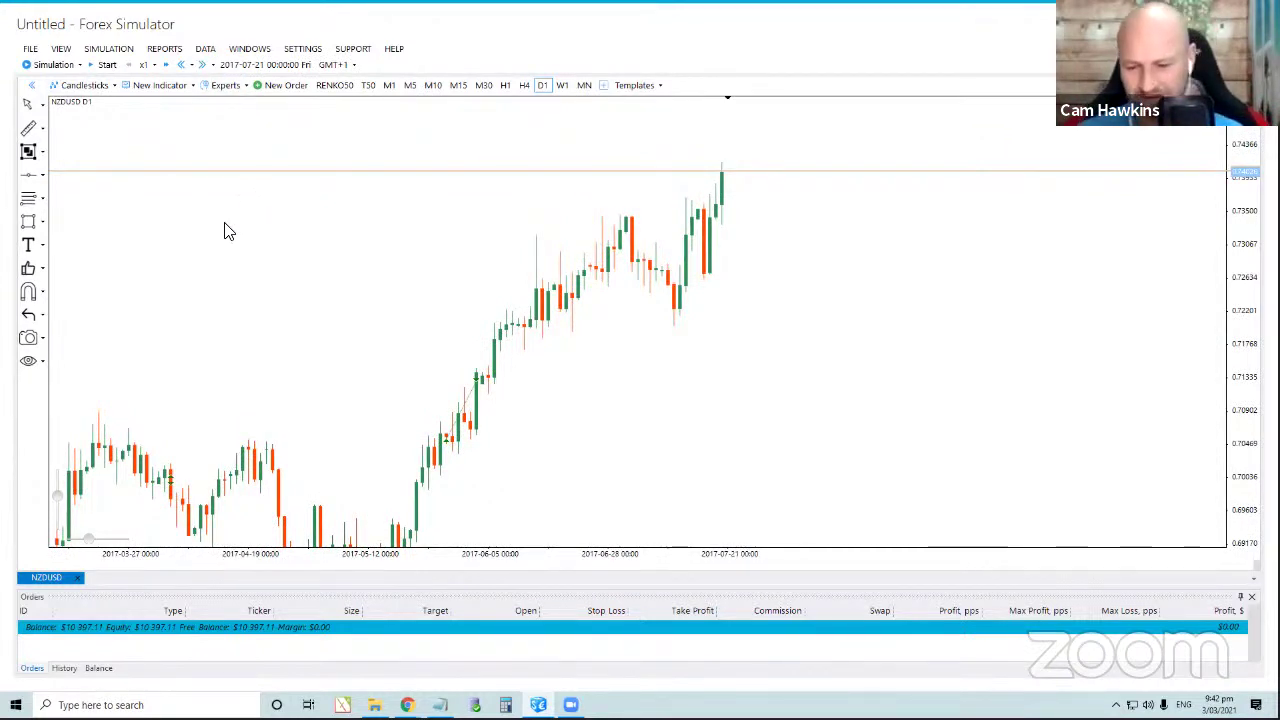
Inspect the price action leading up to 2017-07-21 on the H1 timeframe, then return the chart to D1.
drag(687, 150, 548, 203)
click(505, 85)
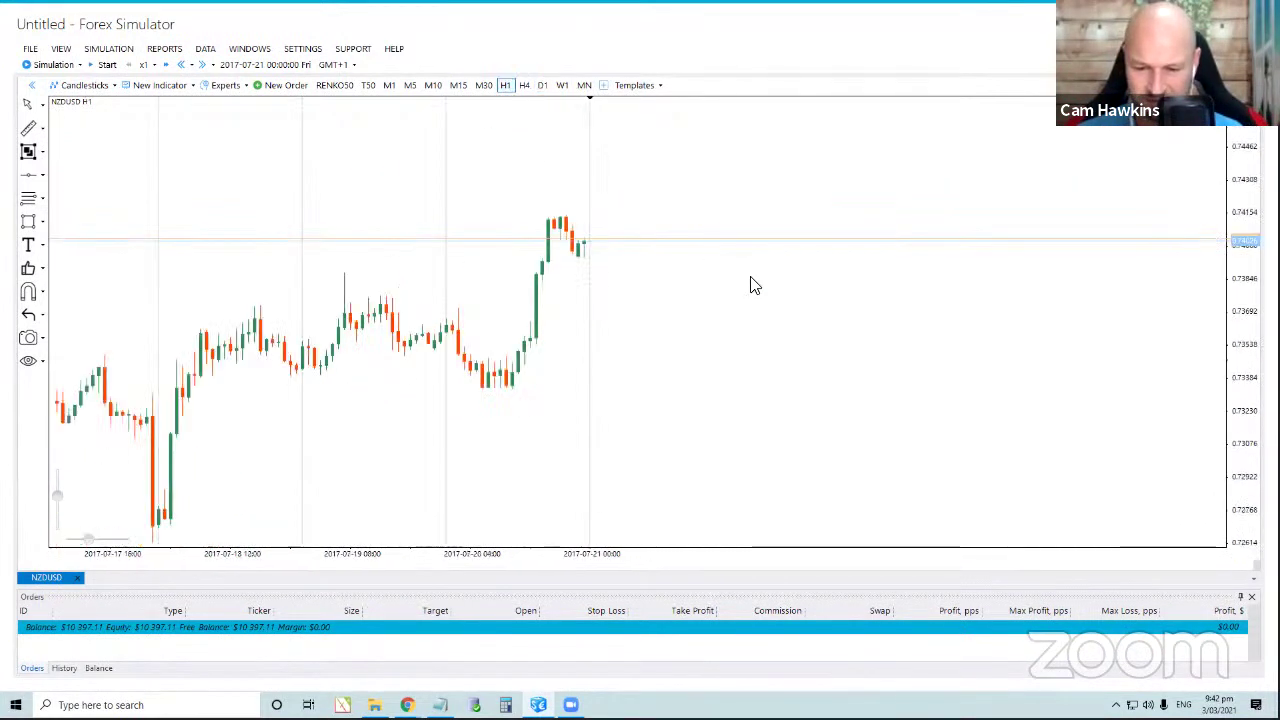
drag(714, 346, 1003, 263)
drag(614, 329, 555, 474)
drag(711, 291, 697, 347)
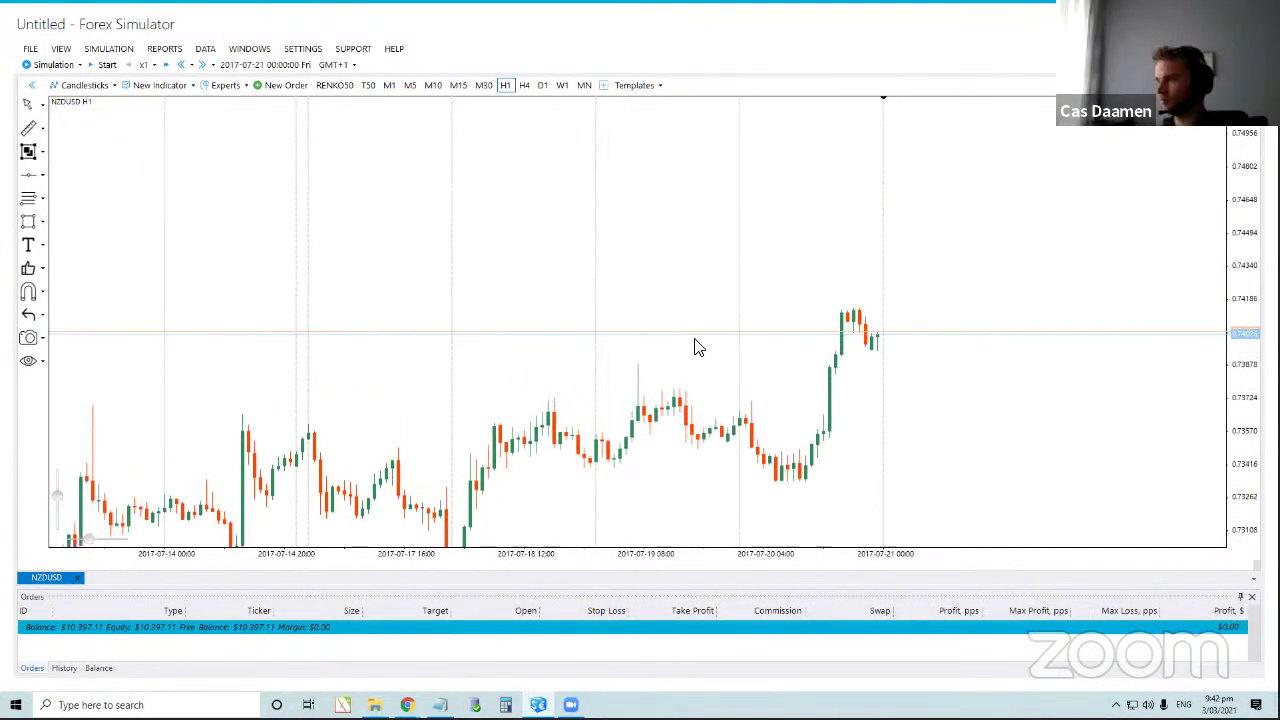
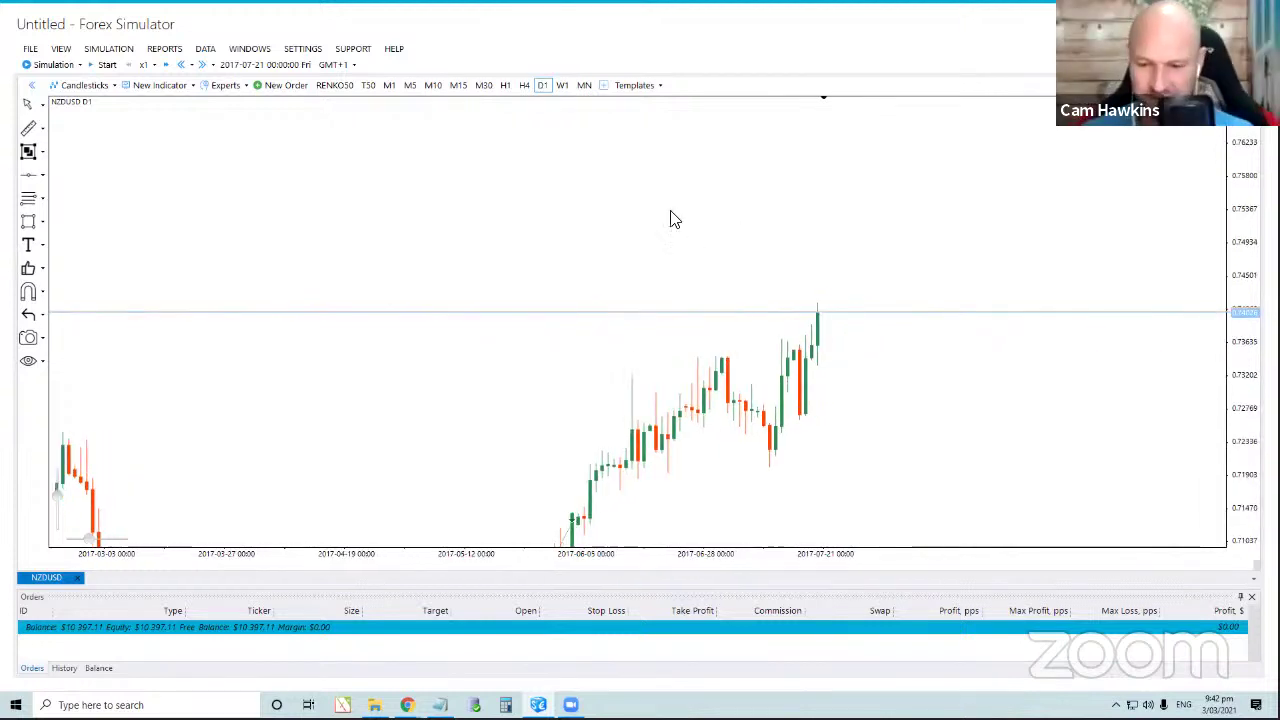
Step the daily simulation forward from 2017-07-21 to 2017-08-02.
click(205, 65)
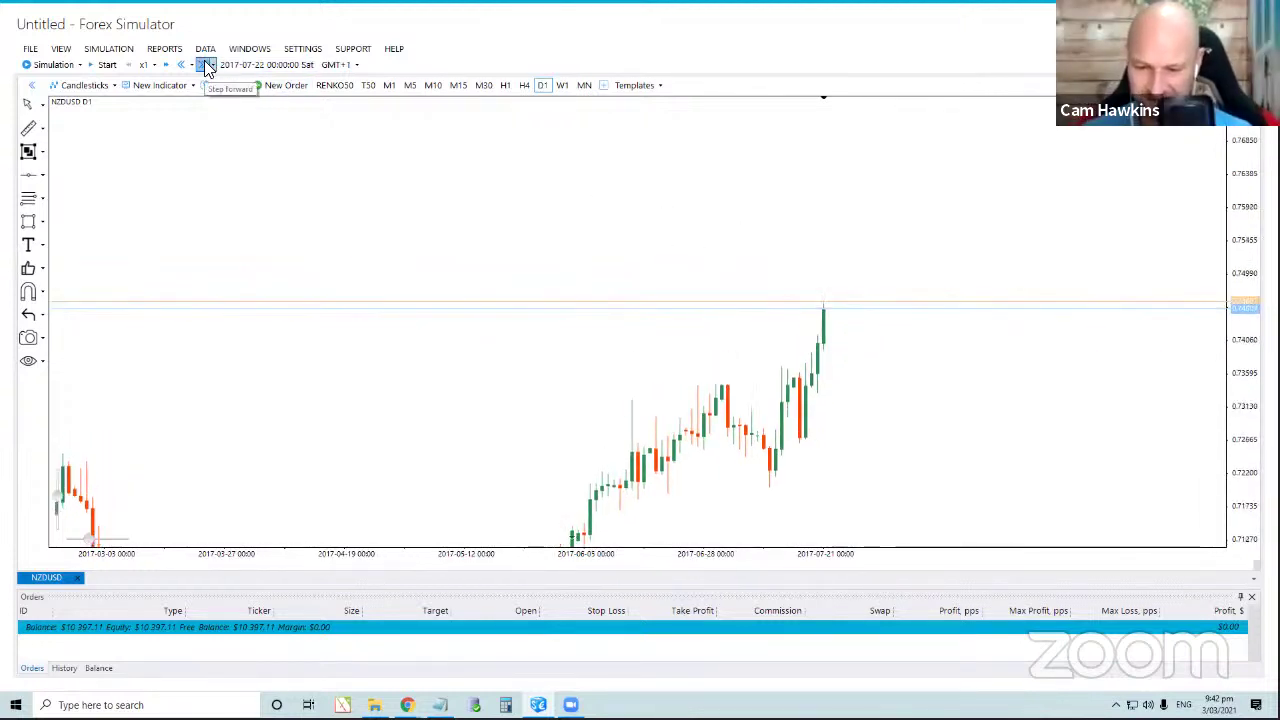
click(205, 65)
click(205, 65)
click(205, 65)
click(205, 65)
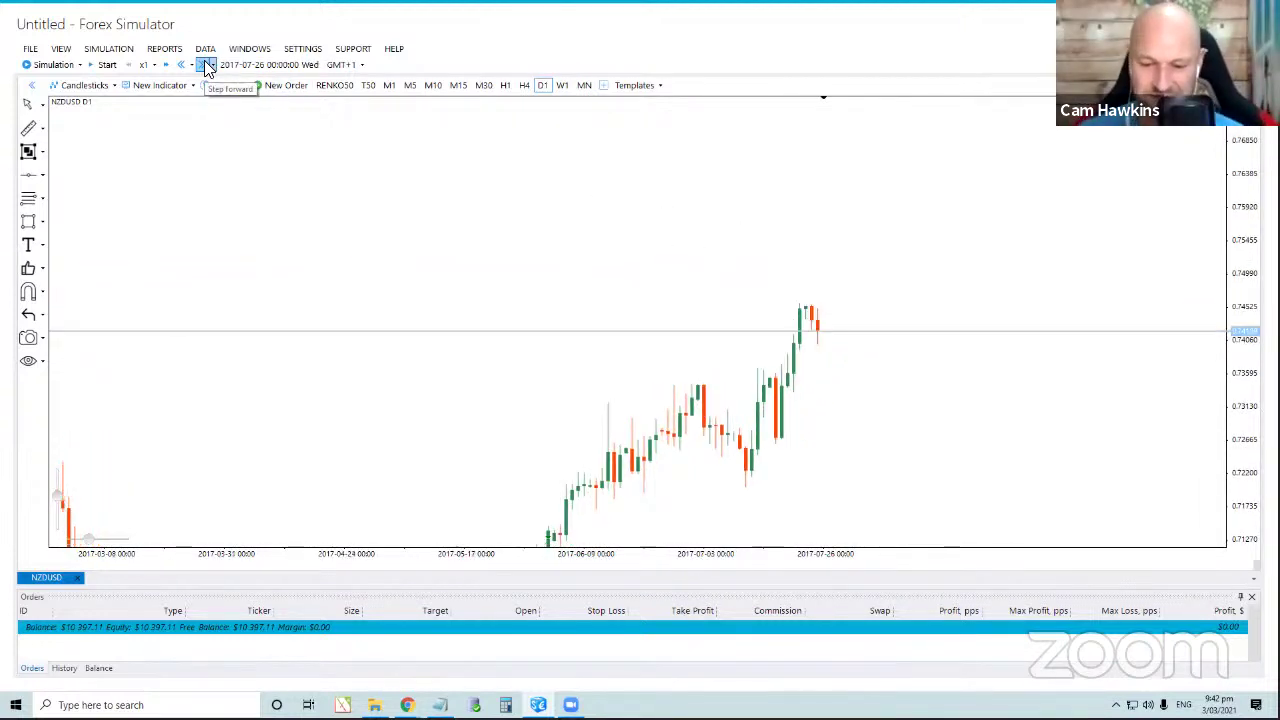
click(205, 65)
click(205, 65)
click(205, 65)
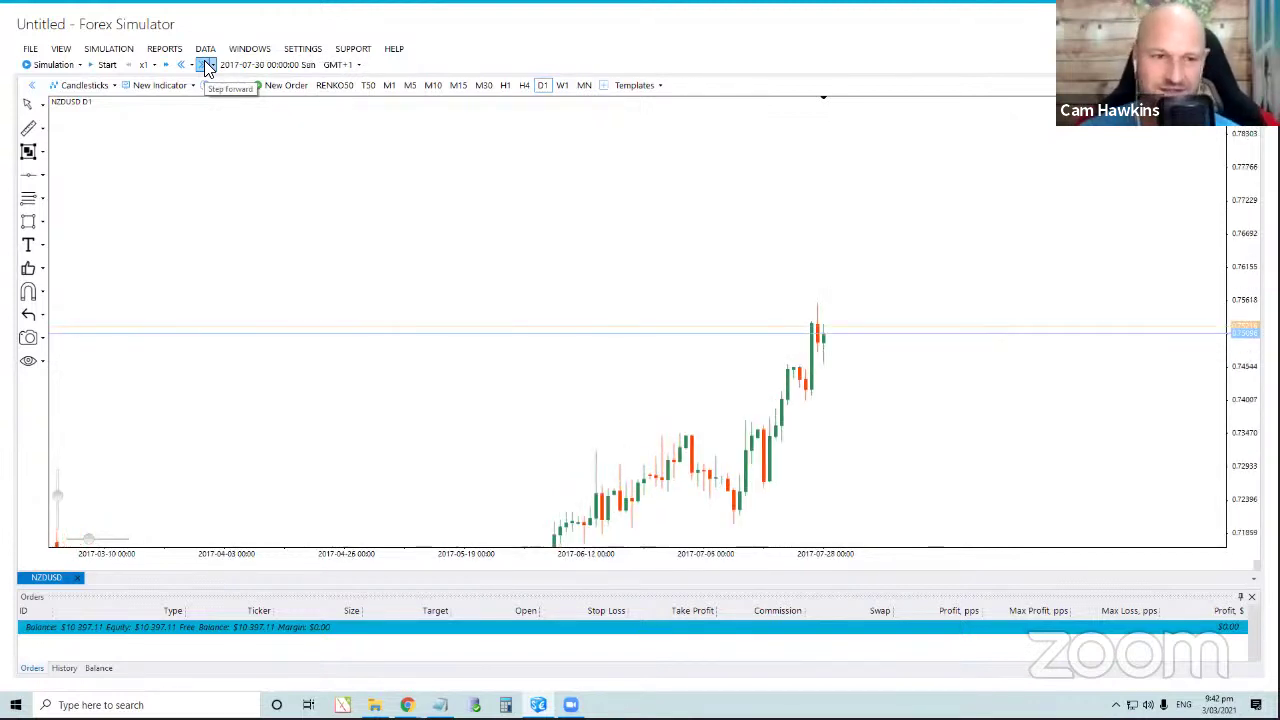
click(205, 65)
click(205, 65)
click(205, 65)
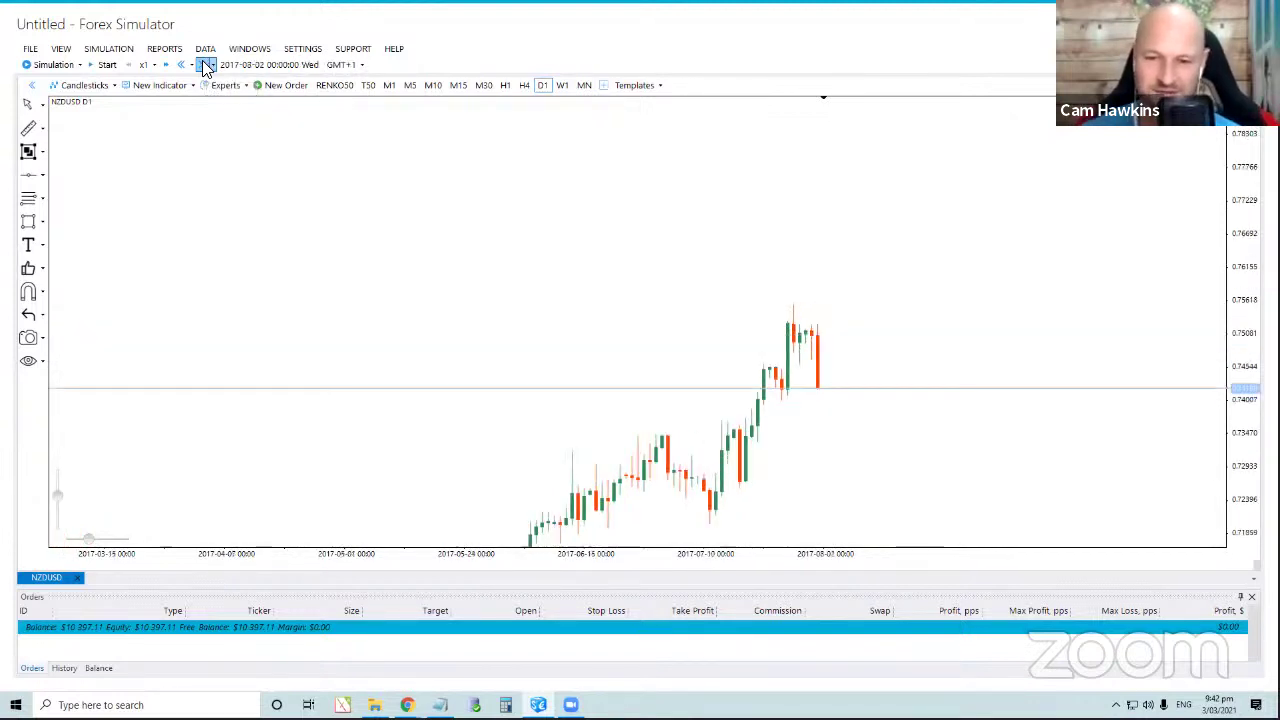
Advance the daily NZDUSD simulation day by day from 2017-08-02 to 2017-08-08.
click(205, 65)
click(205, 65)
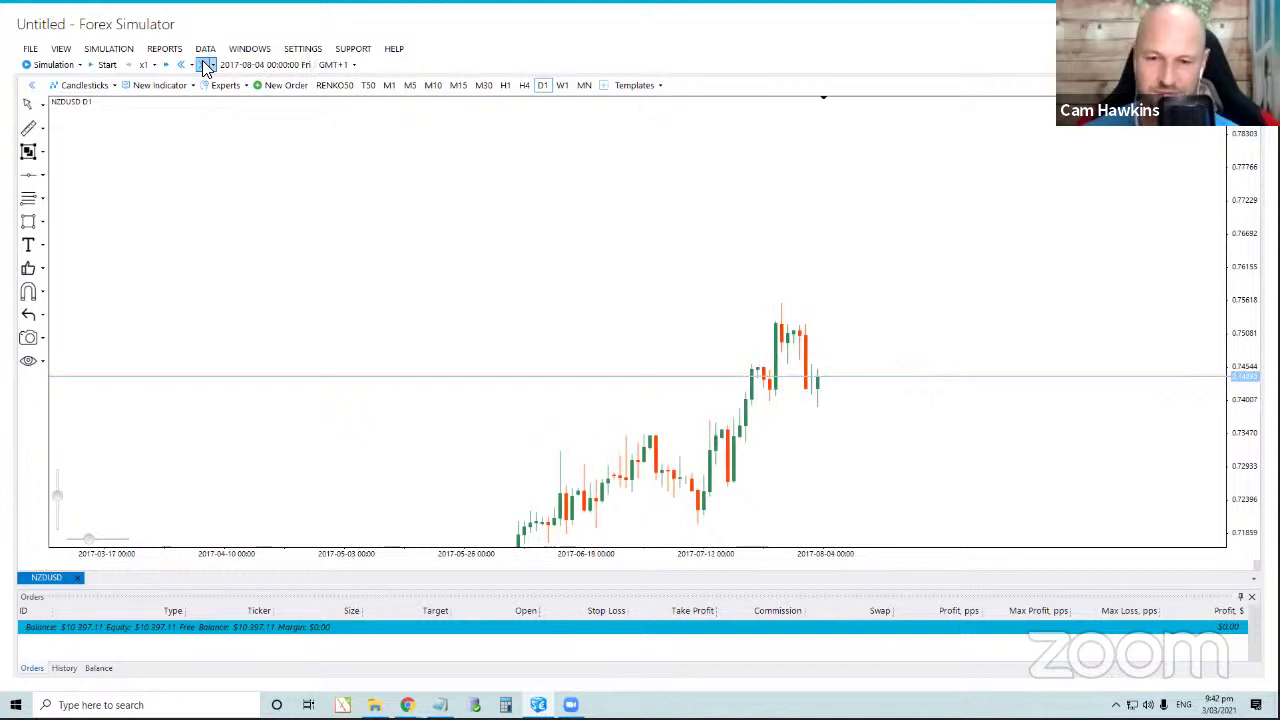
click(205, 65)
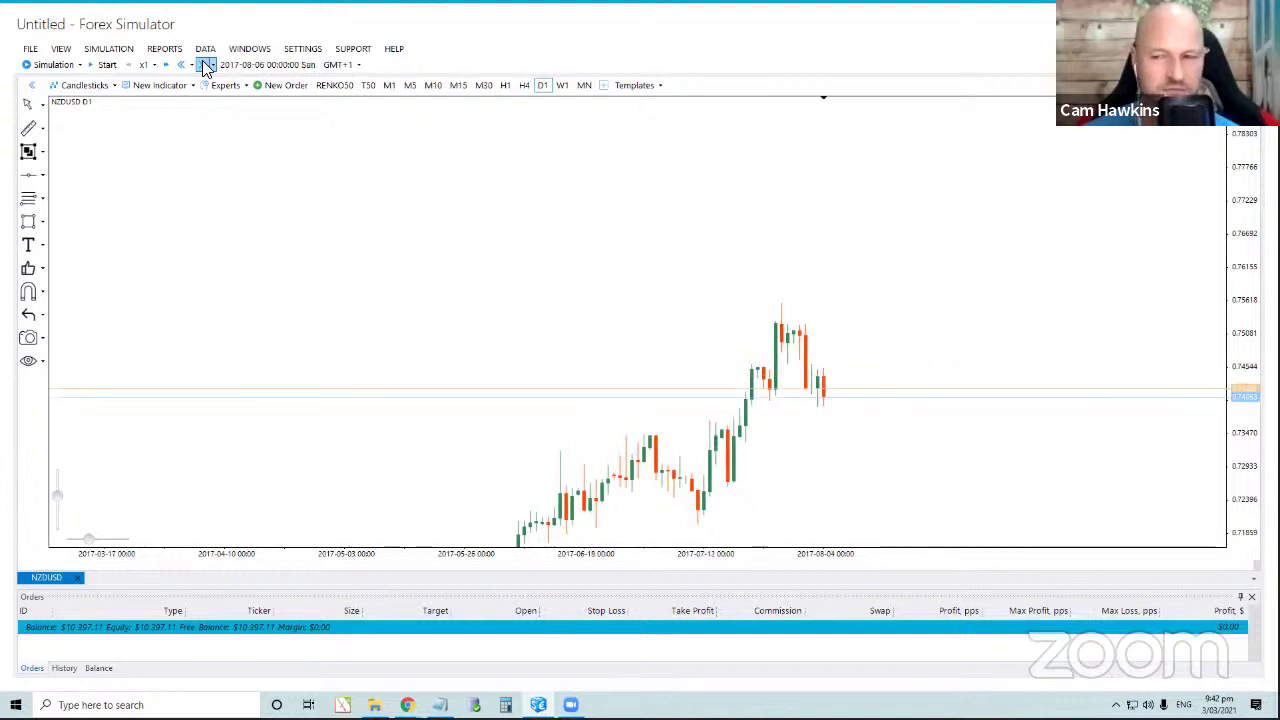
click(205, 65)
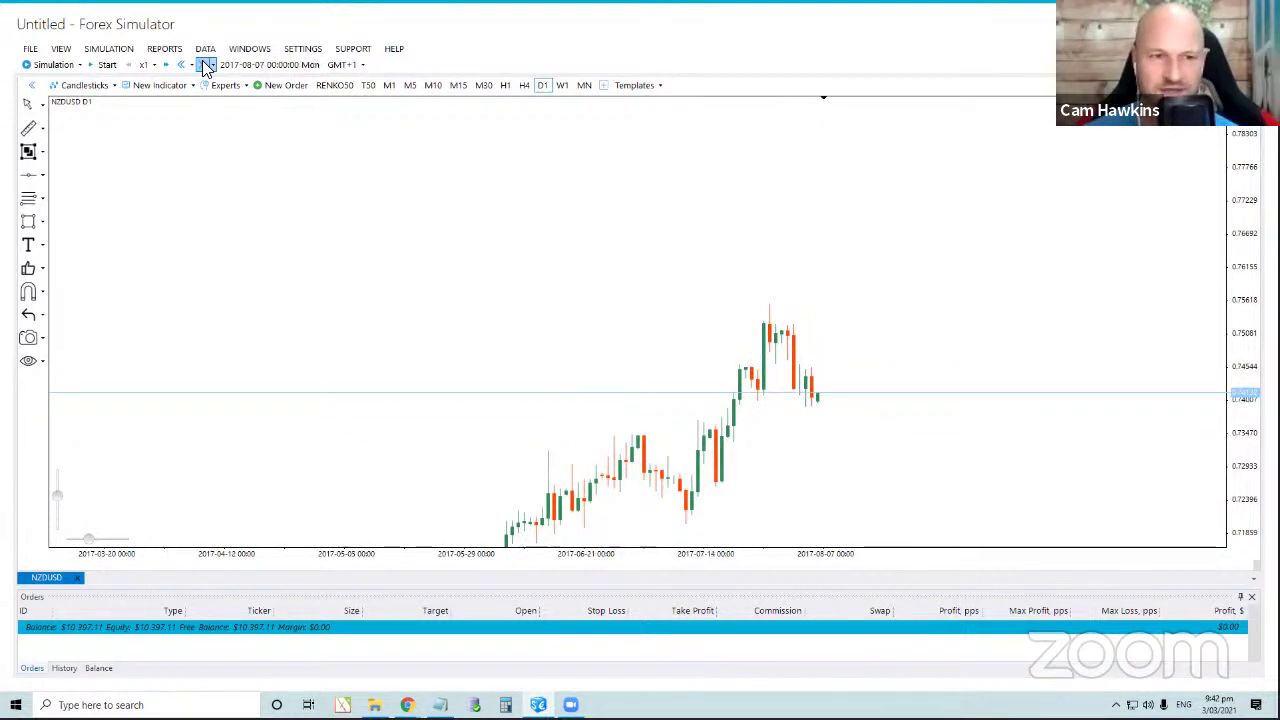
click(205, 65)
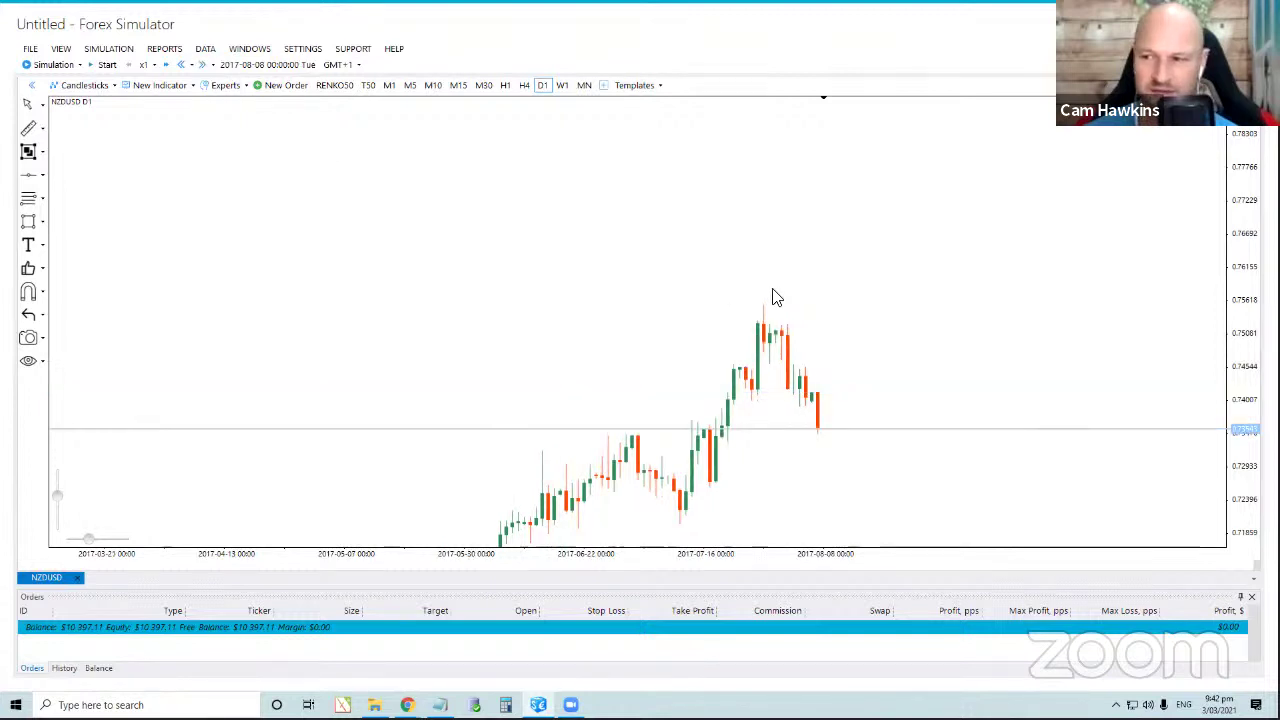
Step the simulation forward in daily increments from 2017-08-08 to 2017-08-15.
drag(818, 285, 700, 263)
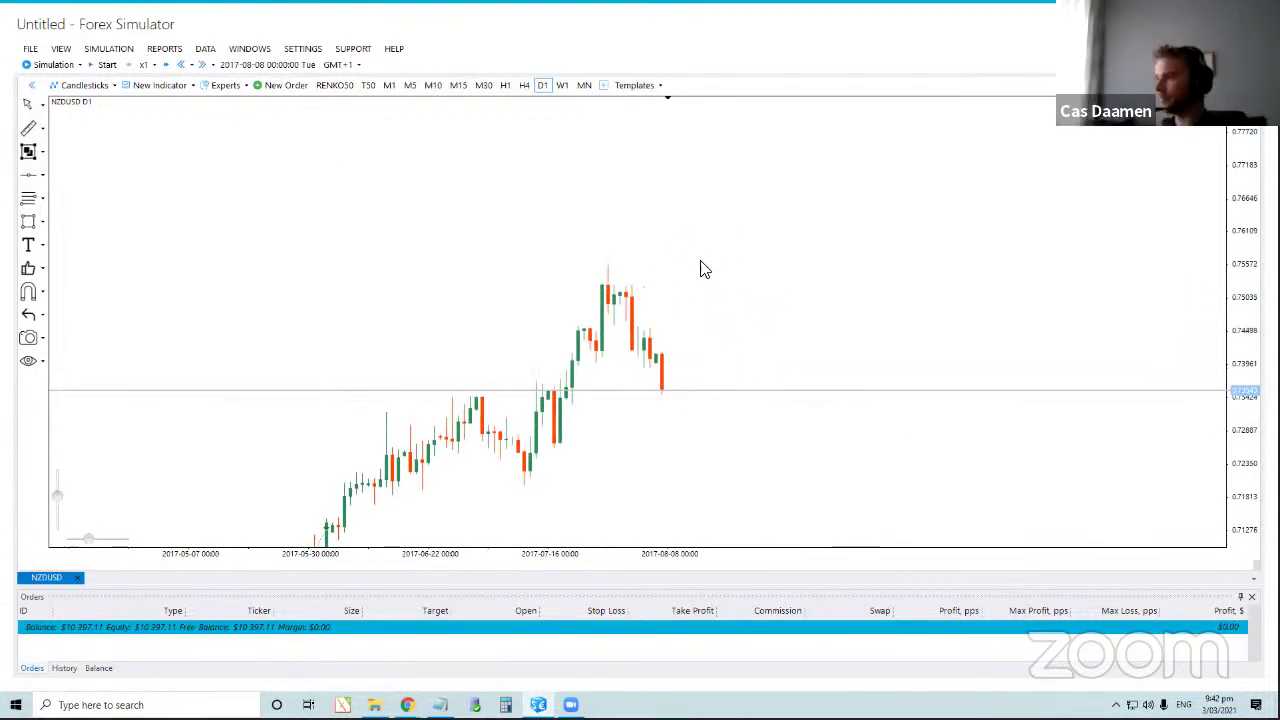
click(205, 66)
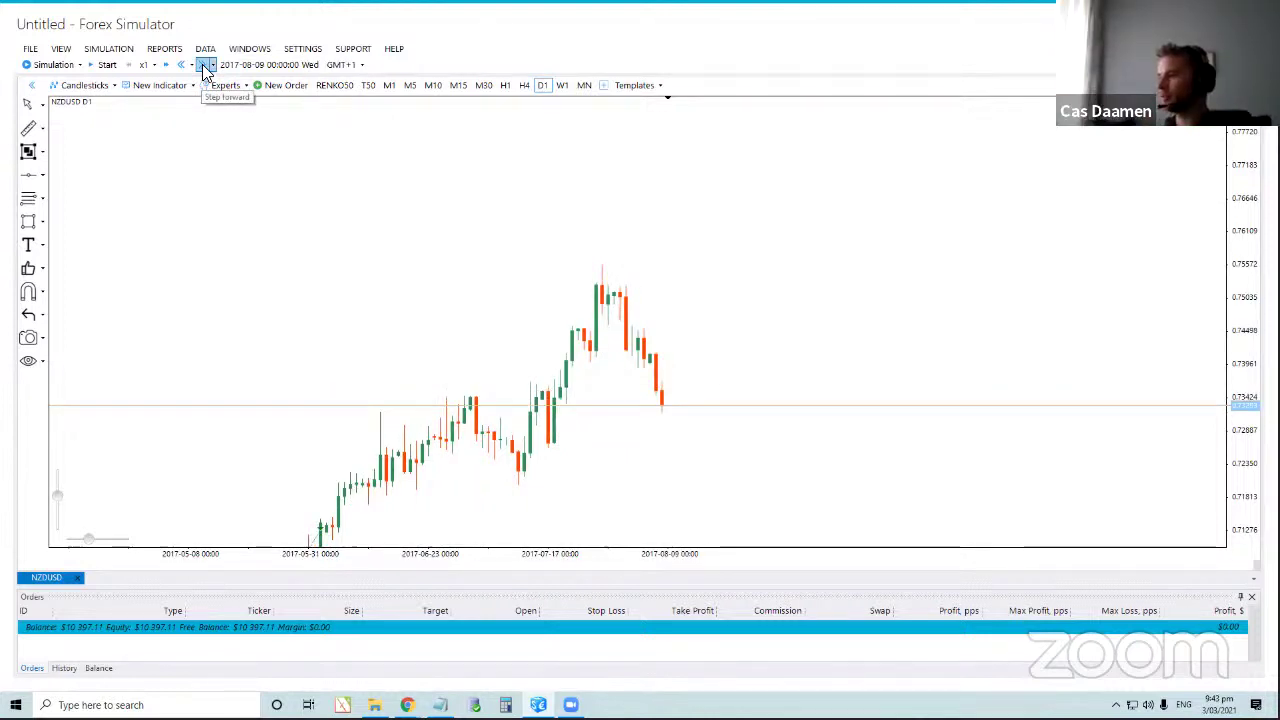
click(205, 66)
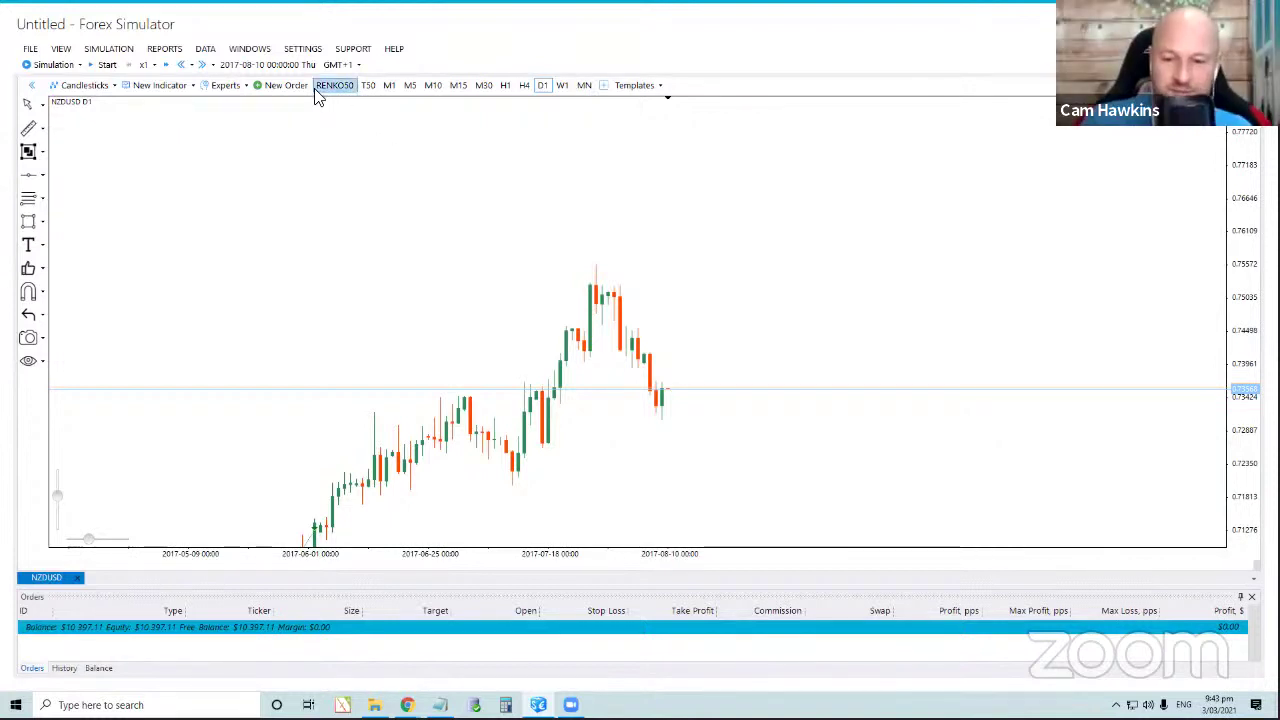
click(203, 66)
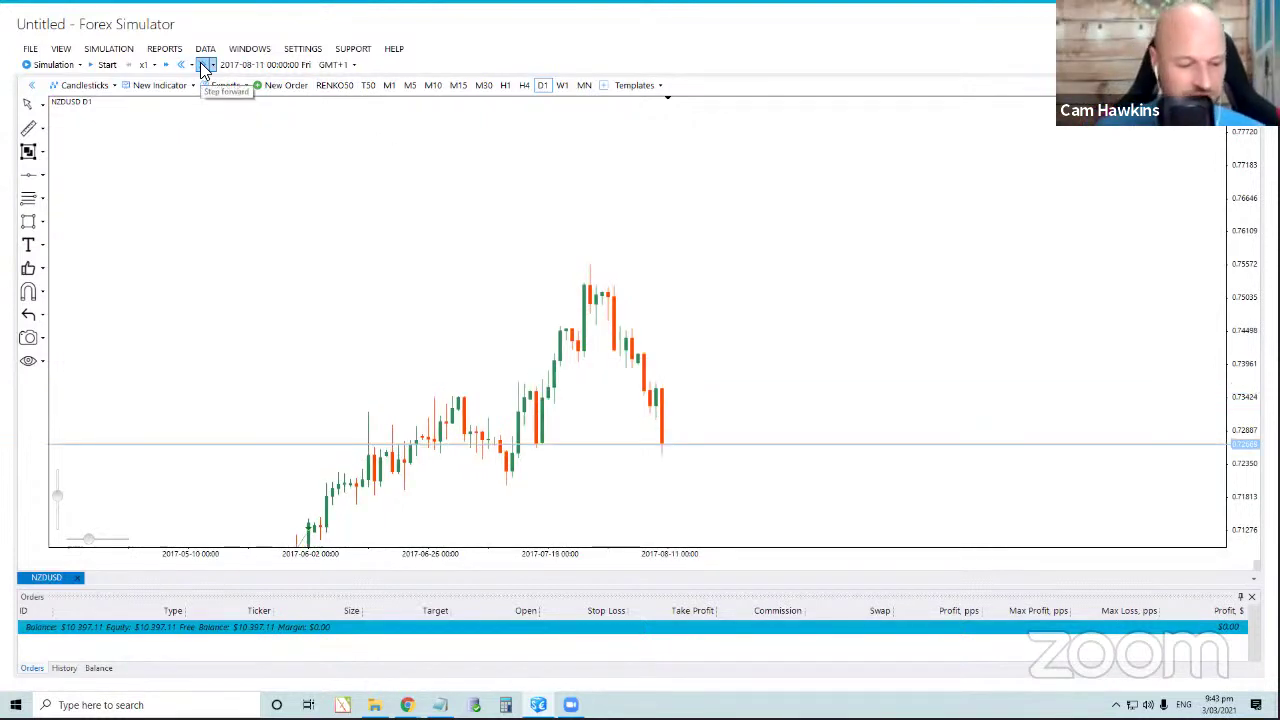
click(203, 66)
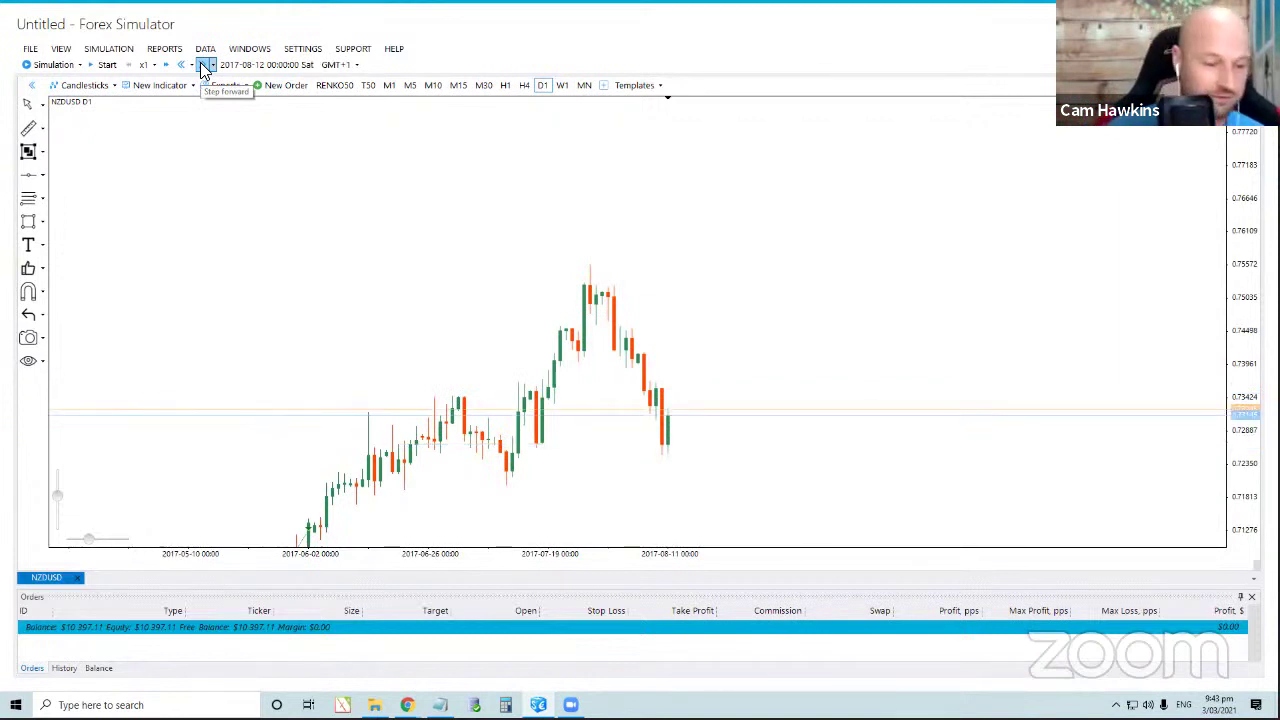
click(203, 66)
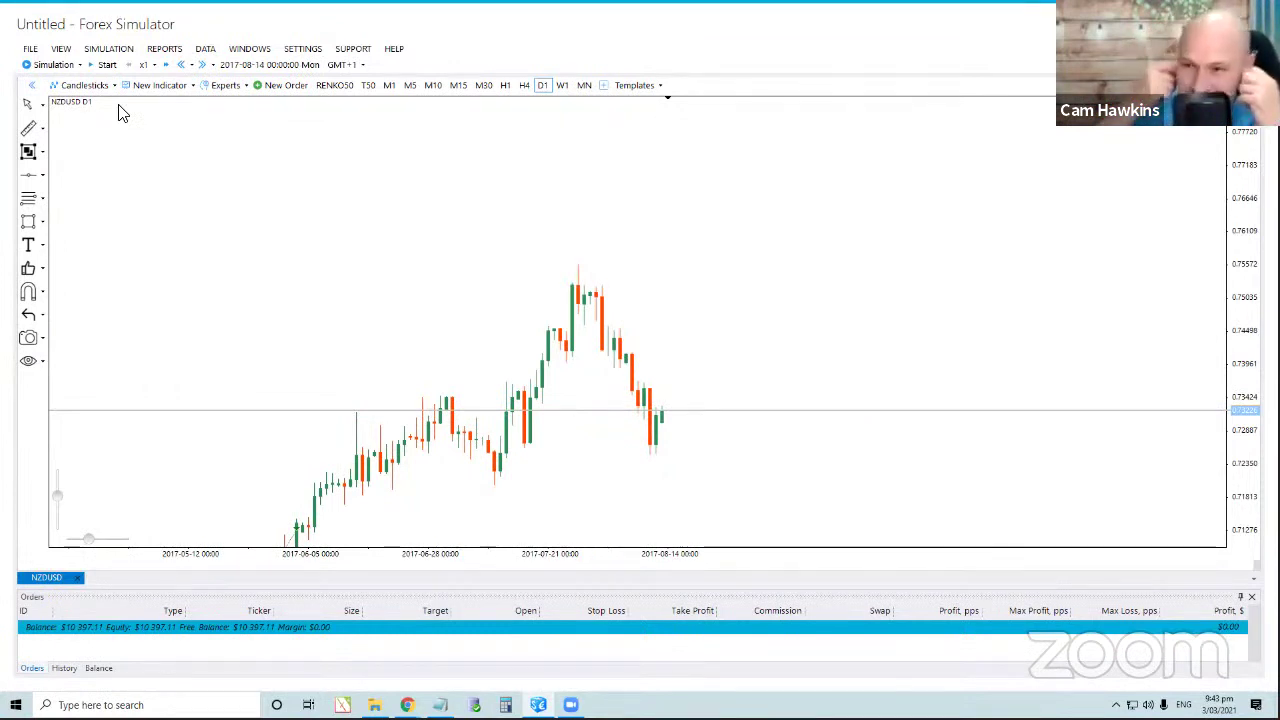
click(204, 66)
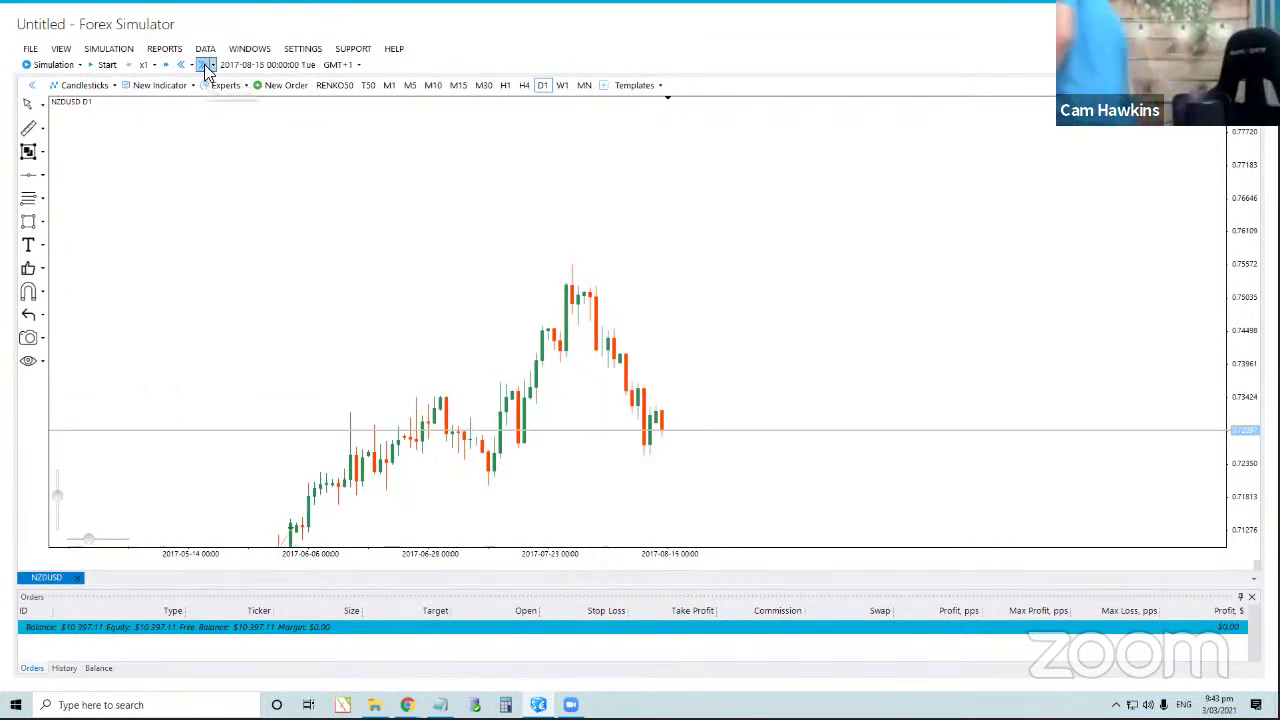
Step the NZDUSD daily simulation forward from 2017-08-15 to 2017-08-31.
click(204, 66)
click(204, 66)
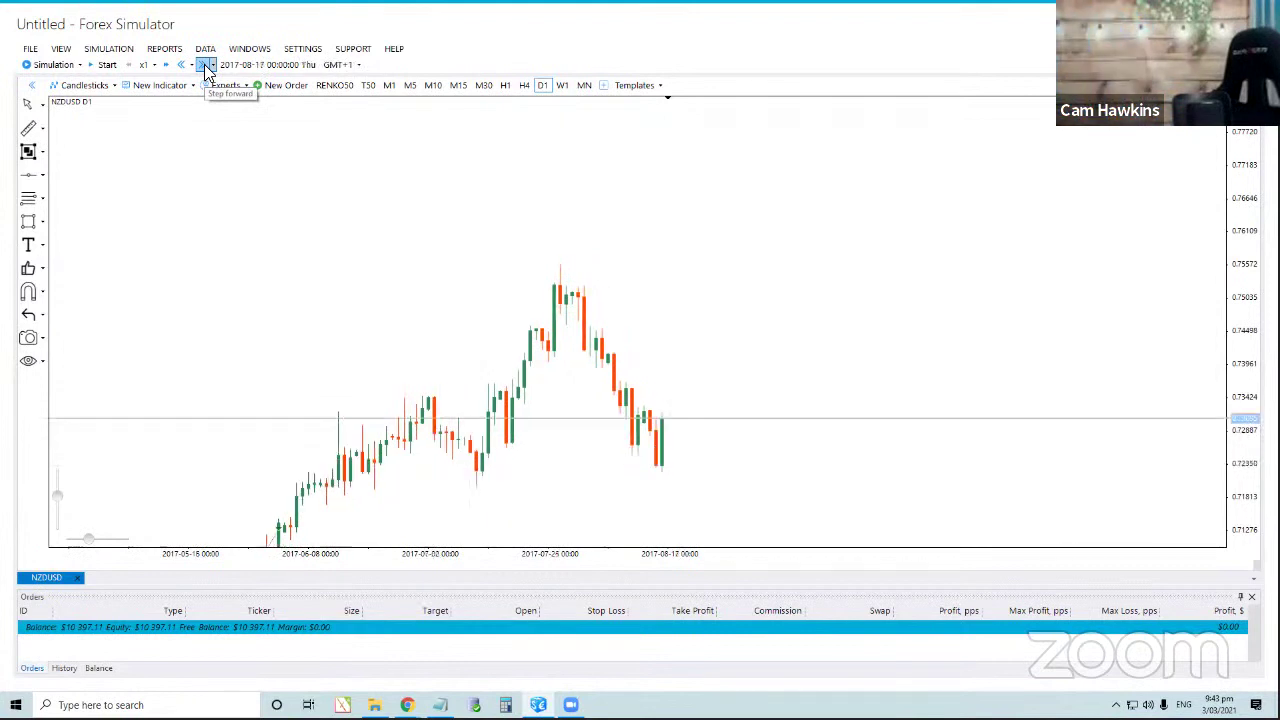
click(204, 66)
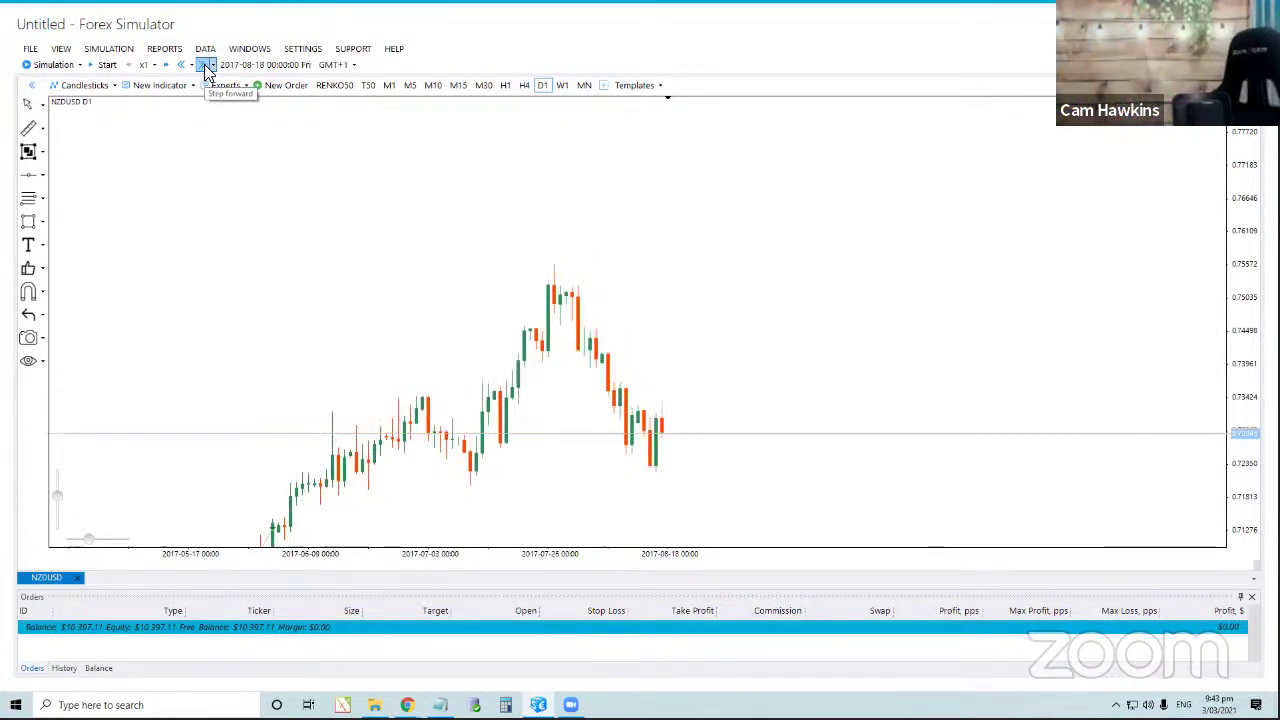
click(204, 66)
click(204, 66)
click(204, 66)
click(204, 66)
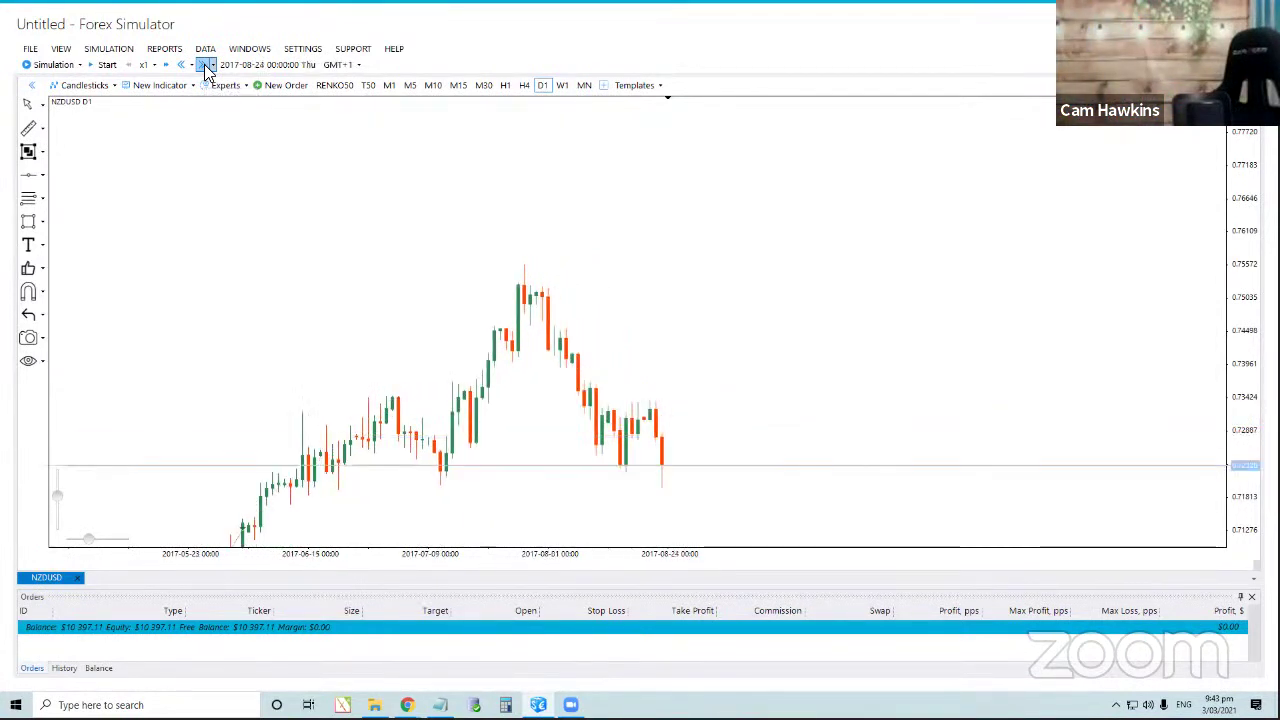
click(204, 66)
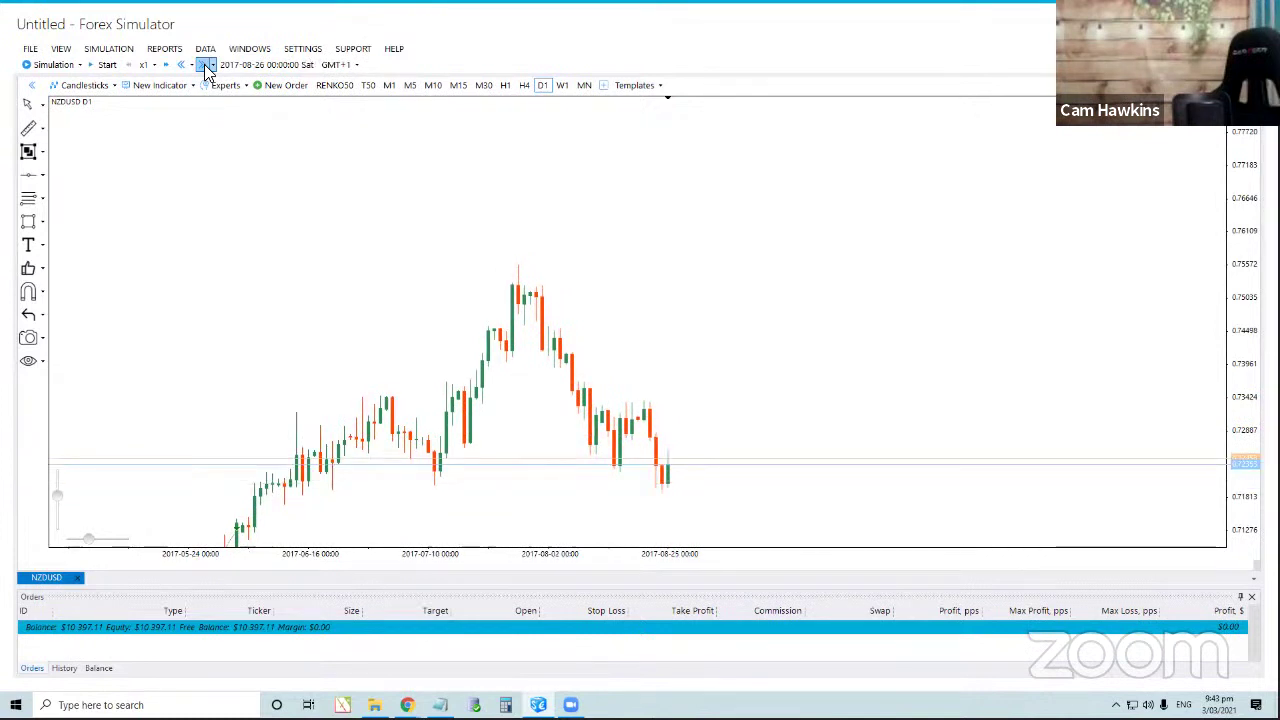
click(204, 66)
click(204, 66)
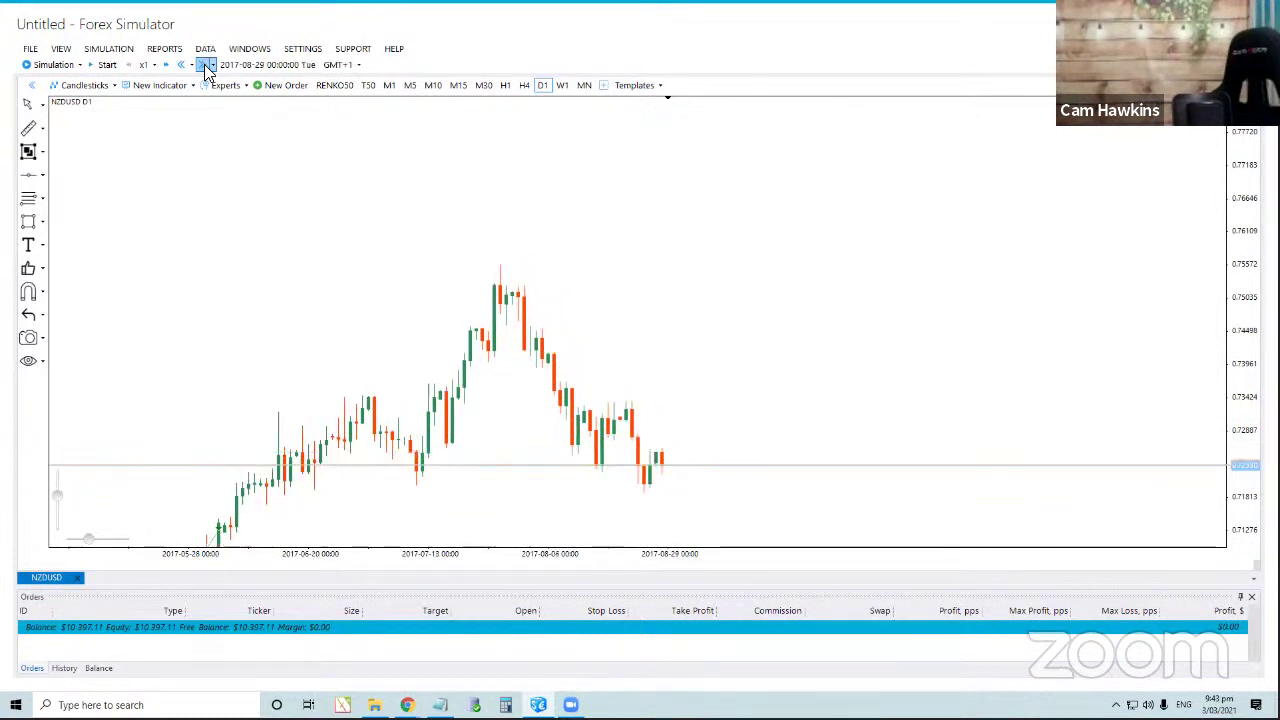
click(204, 66)
click(204, 66)
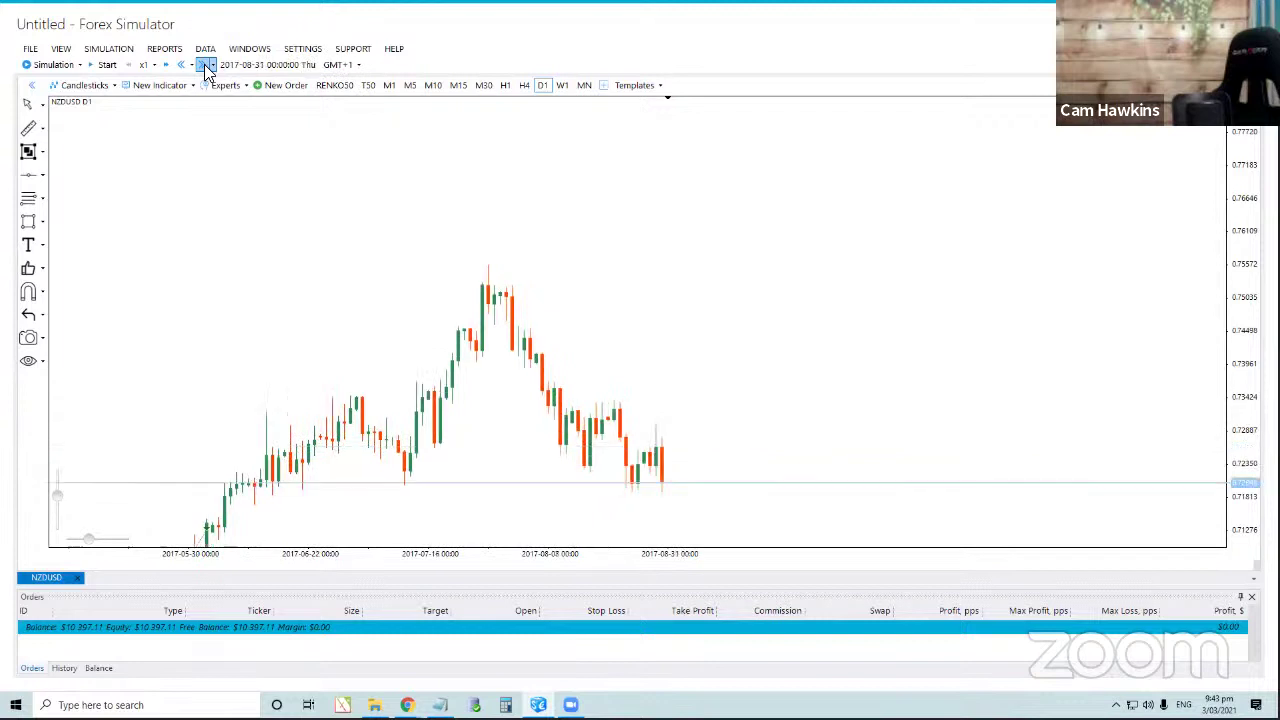
Advance the simulation day by day from 2017-08-31 to 2017-09-12.
click(204, 66)
click(204, 66)
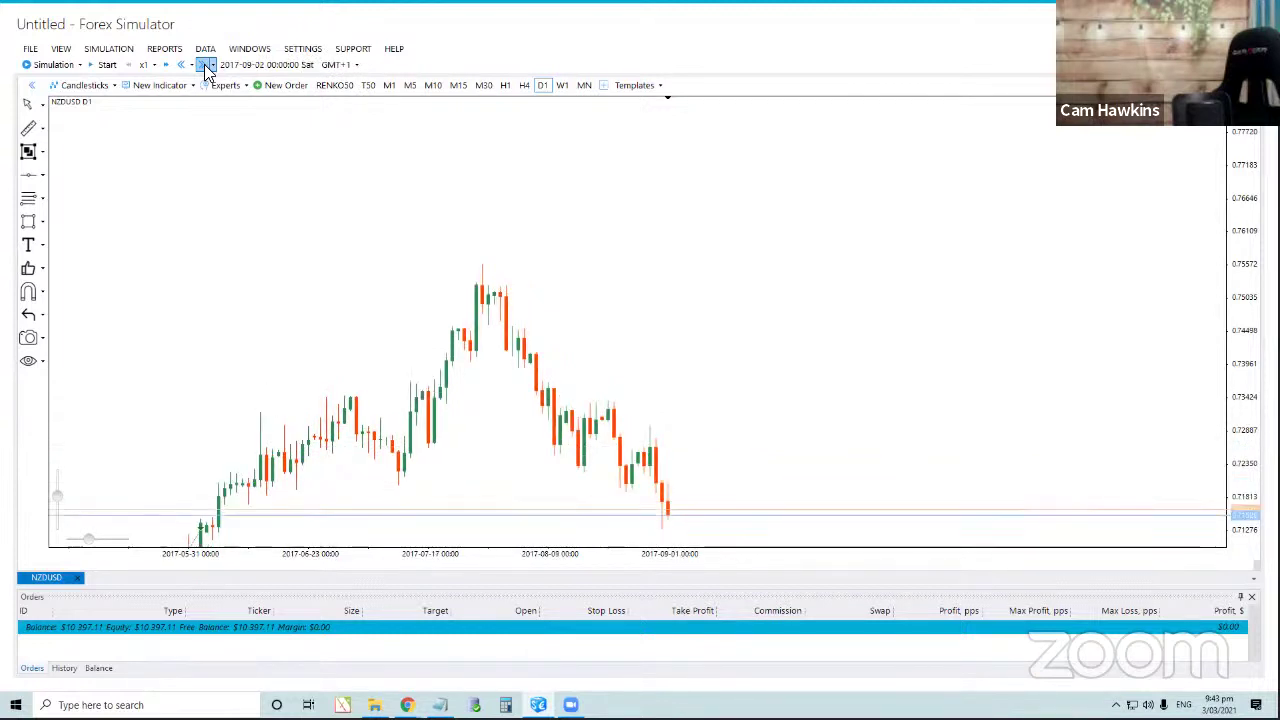
click(204, 66)
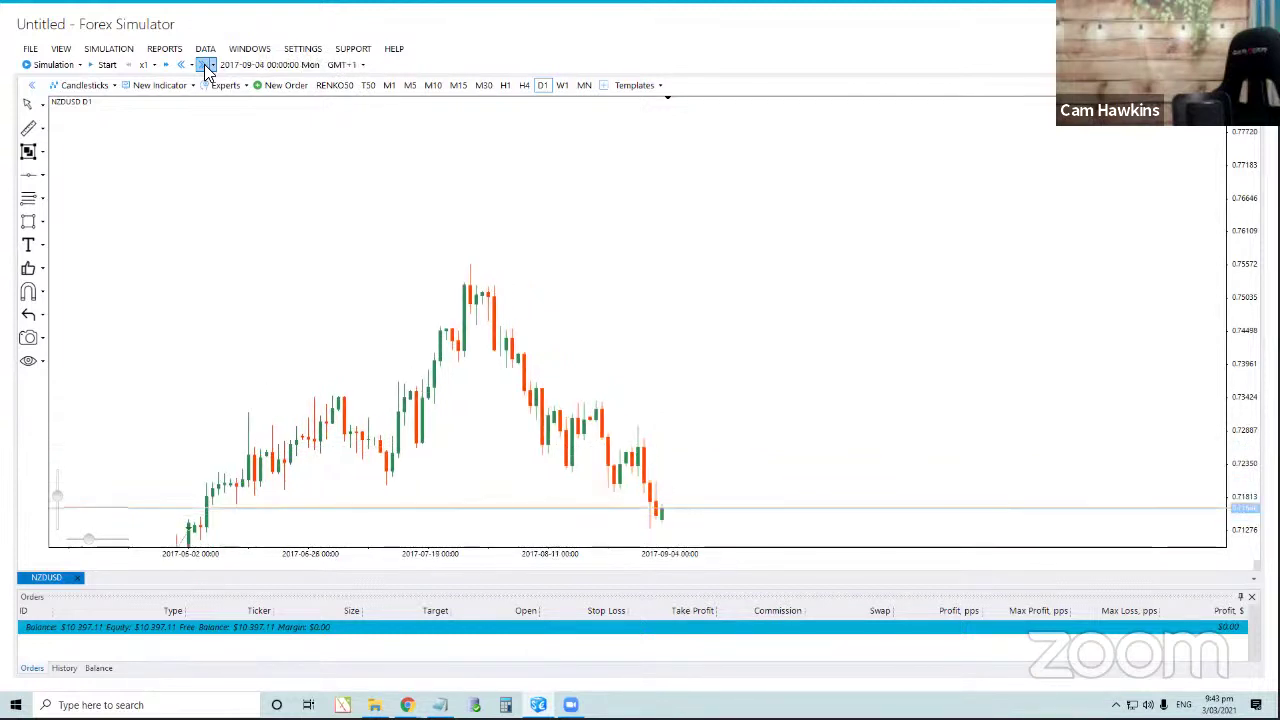
click(204, 66)
click(204, 66)
click(204, 66)
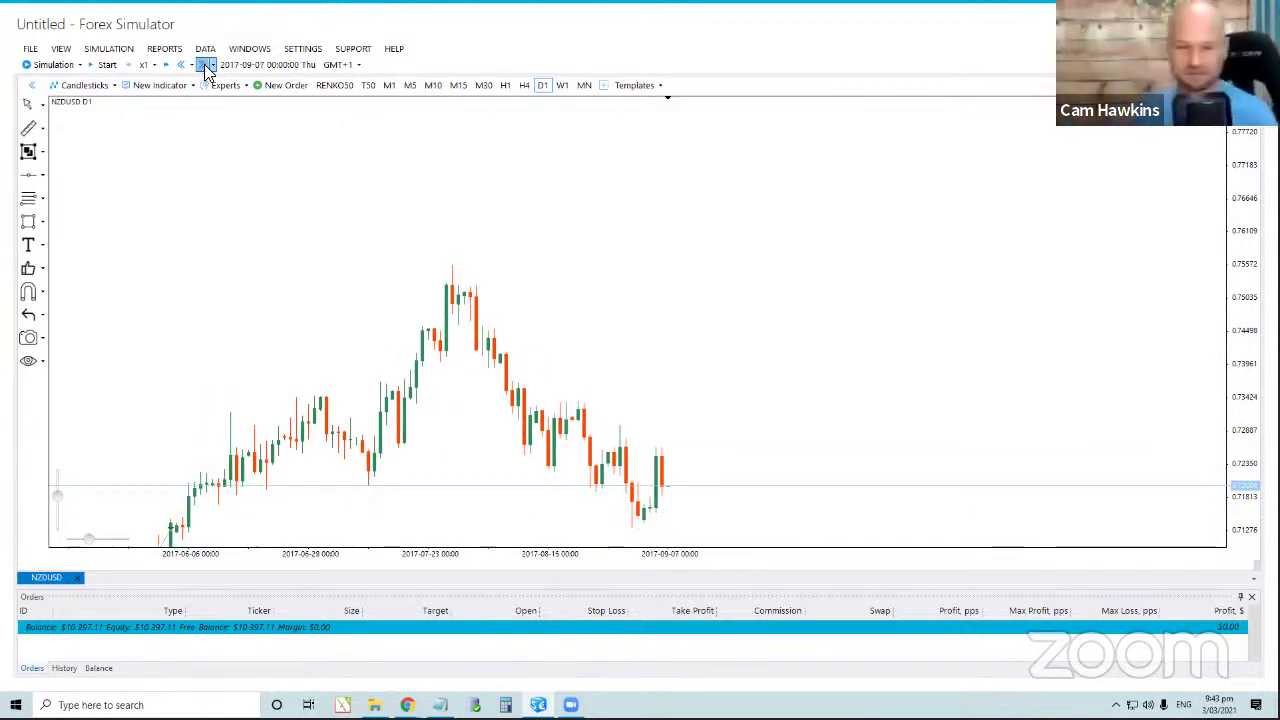
click(204, 66)
click(204, 66)
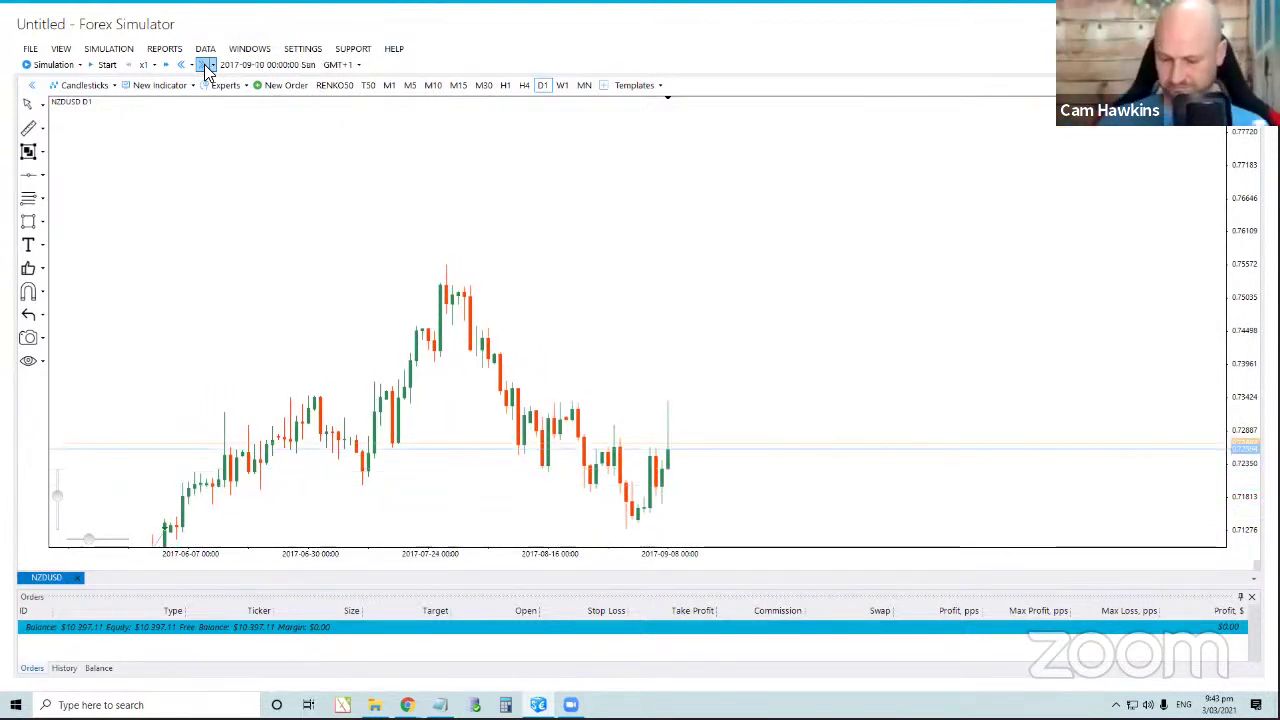
click(204, 66)
click(204, 66)
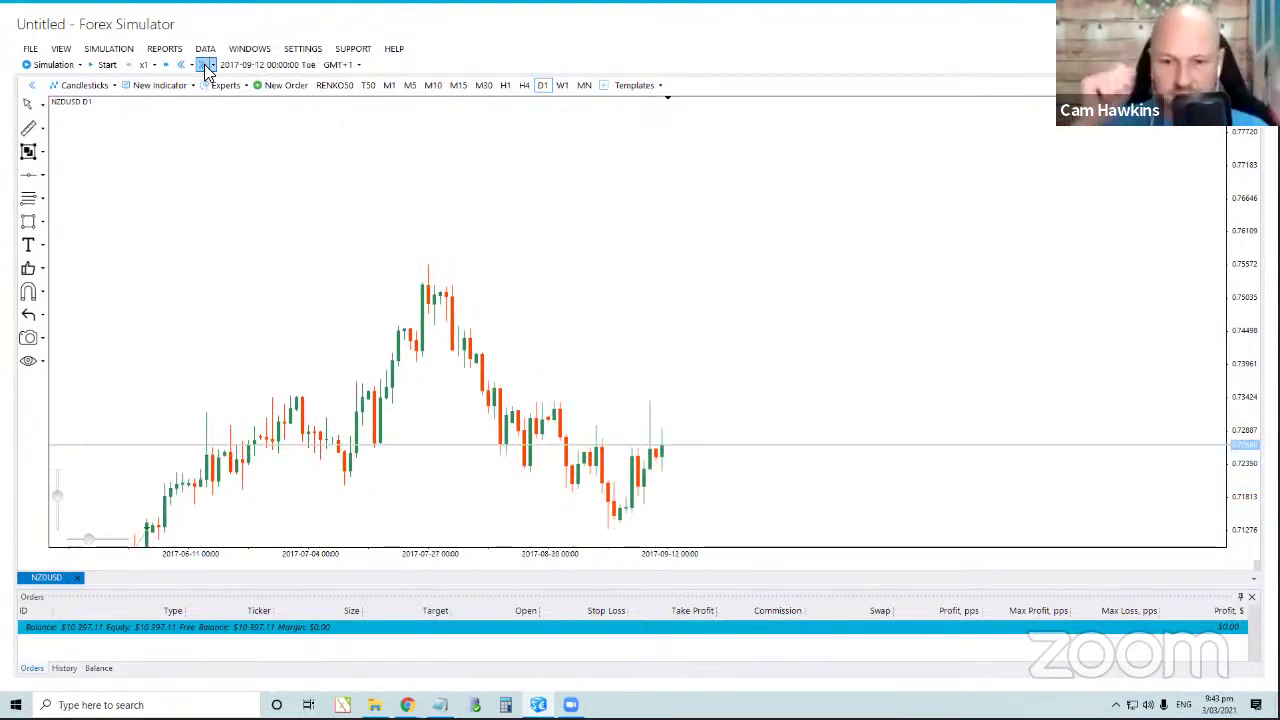
Step the daily chart forward from 2017-09-12 to 2017-09-27.
click(204, 66)
click(204, 66)
click(204, 66)
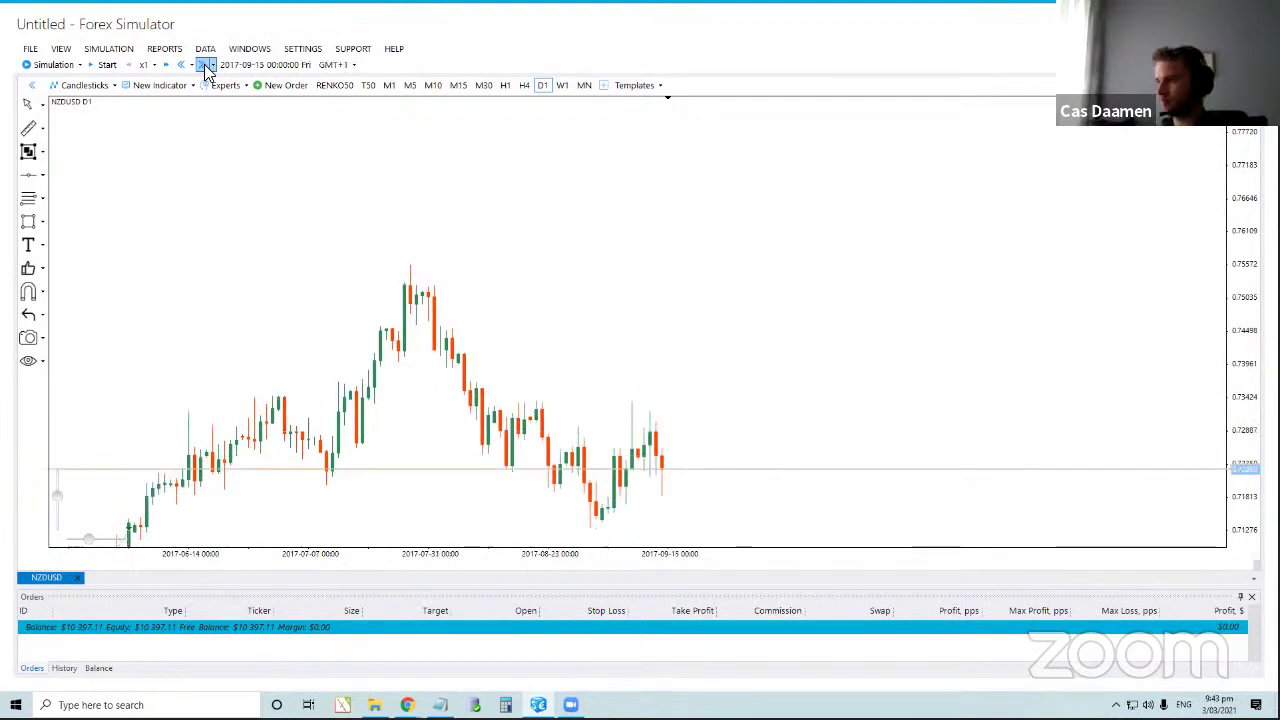
click(204, 66)
click(204, 66)
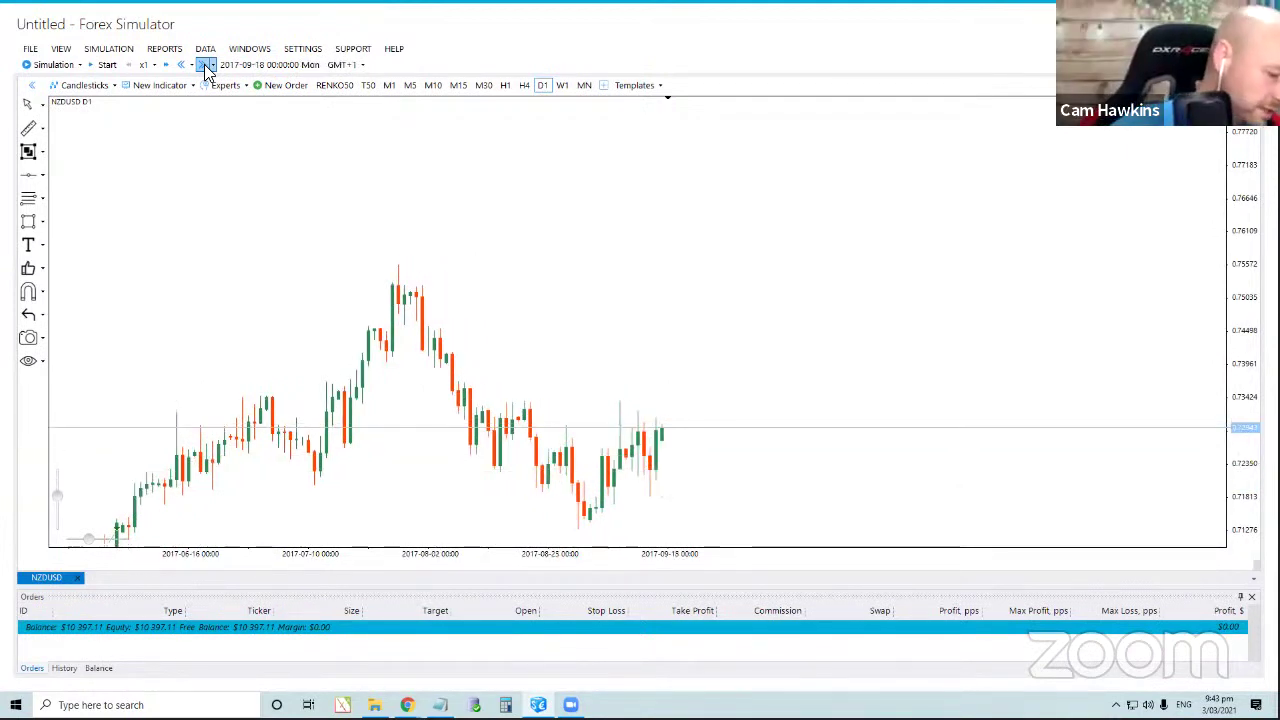
click(204, 66)
click(204, 66)
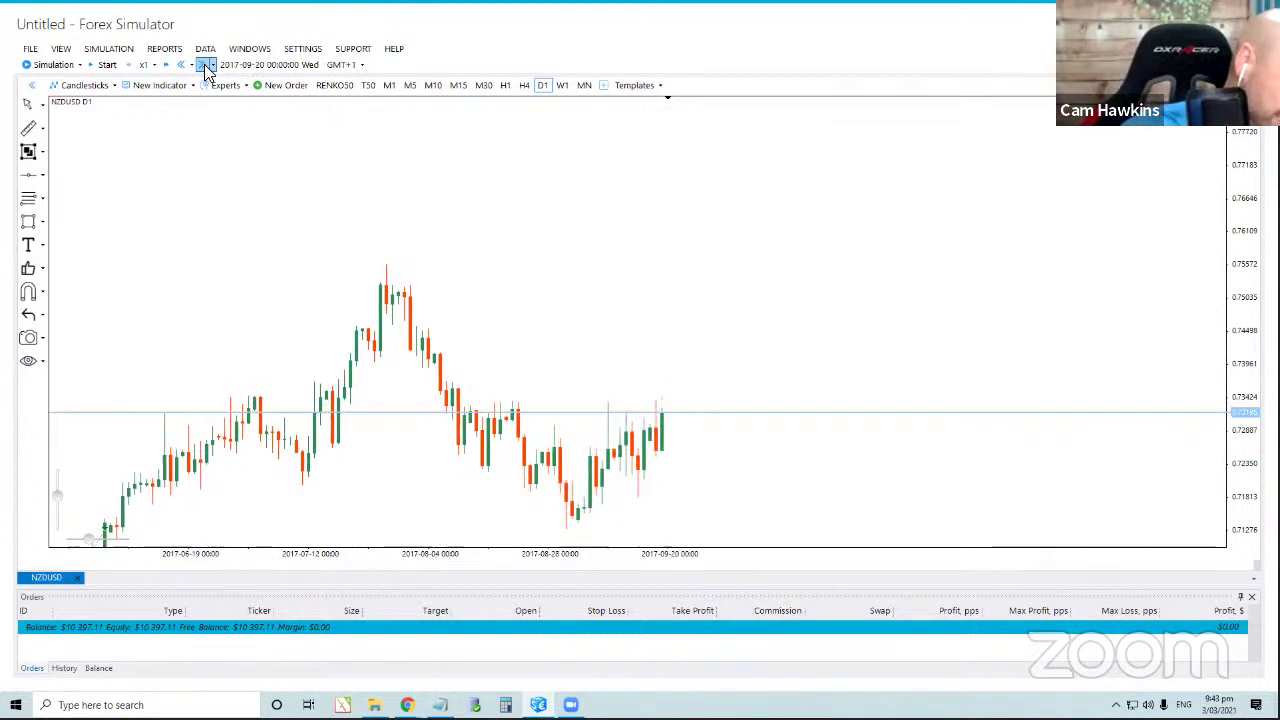
click(204, 66)
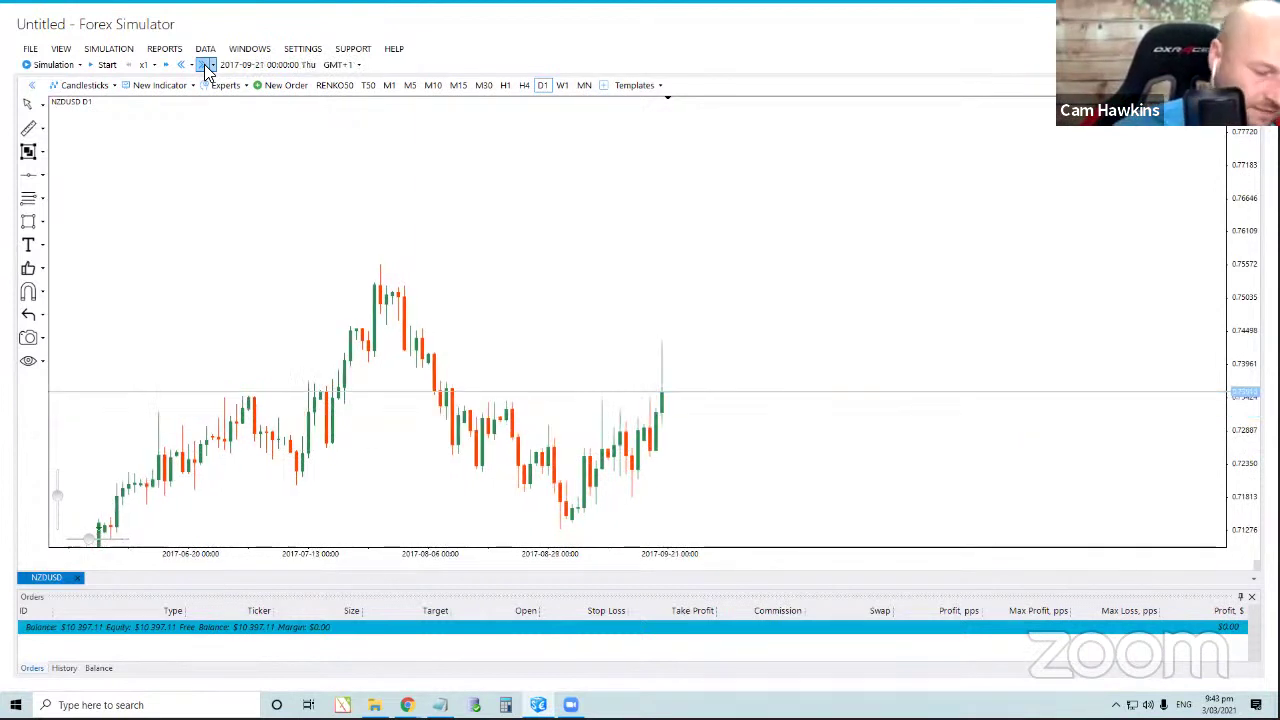
click(204, 66)
click(204, 66)
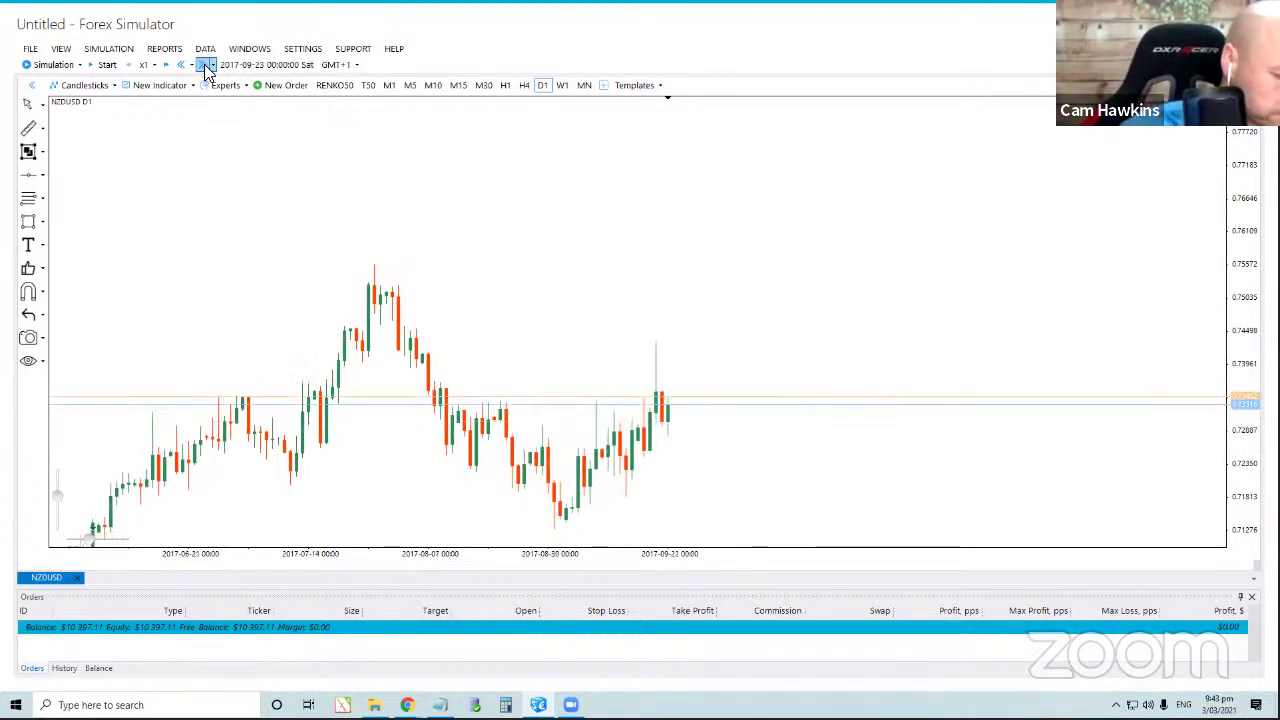
click(204, 66)
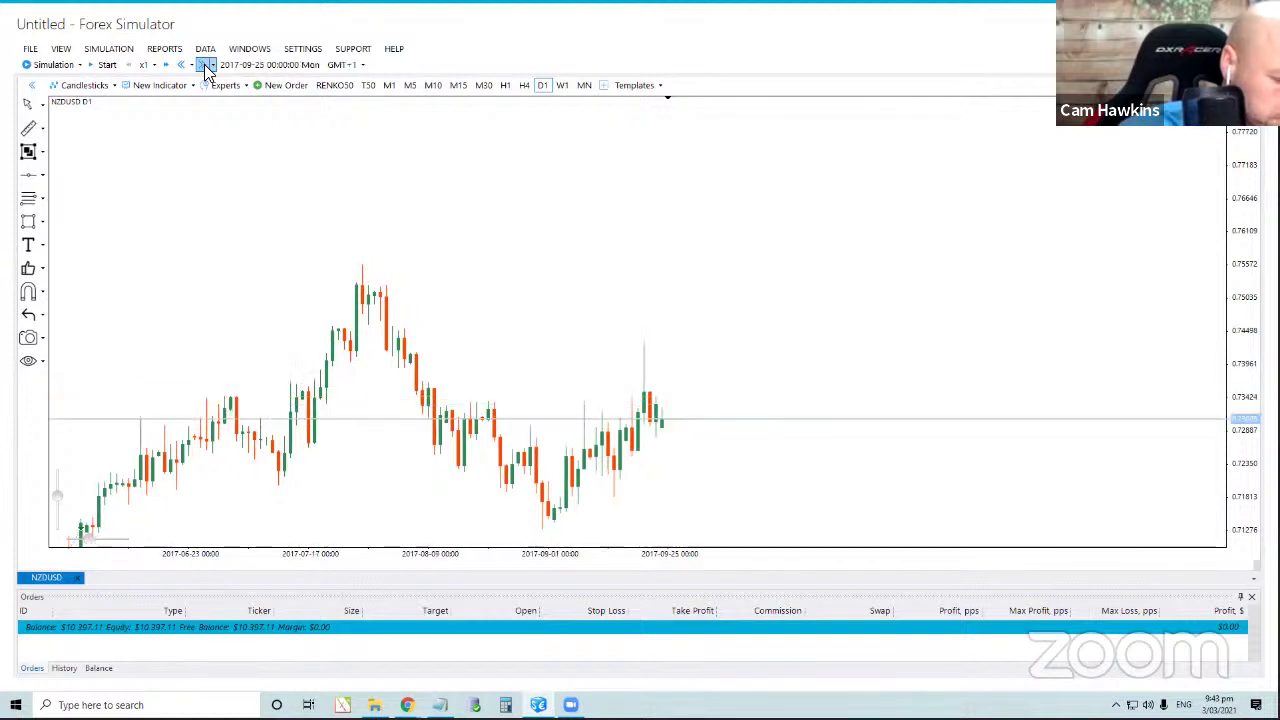
click(204, 66)
click(204, 66)
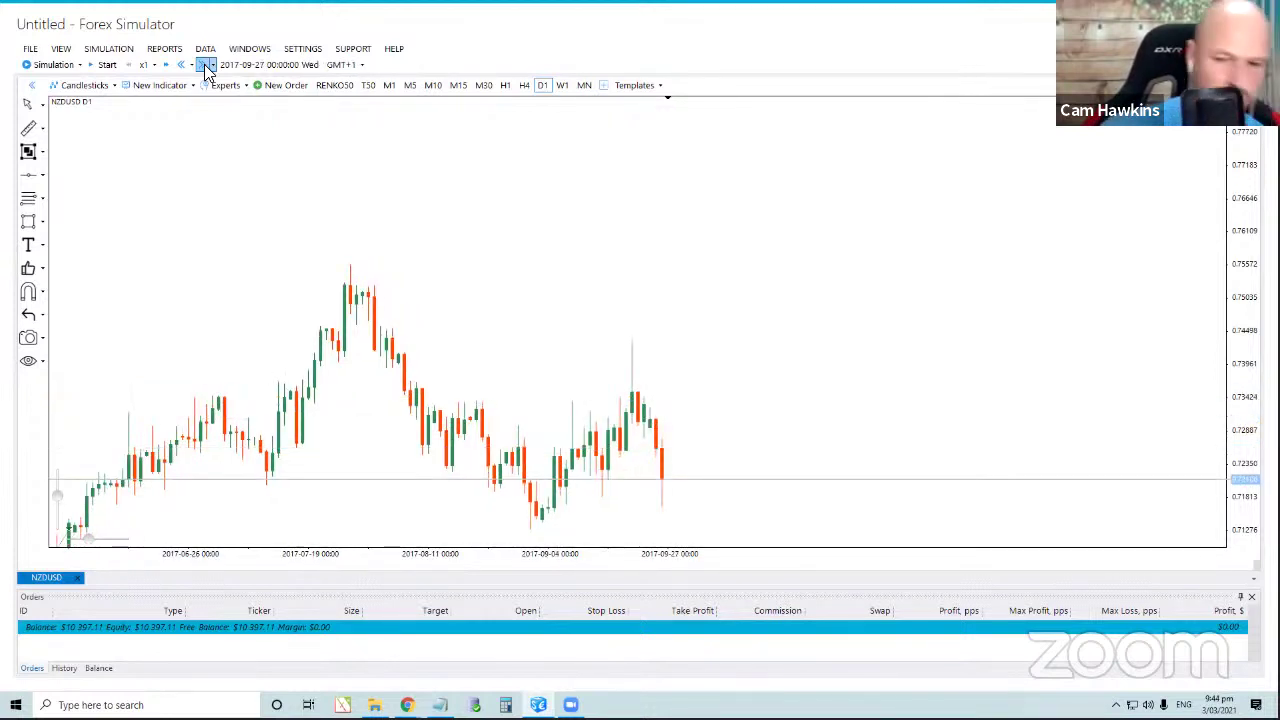
Continue the NZDUSD simulation in daily increments from 2017-09-27 to 2017-10-09.
click(204, 66)
click(204, 66)
click(204, 66)
click(204, 66)
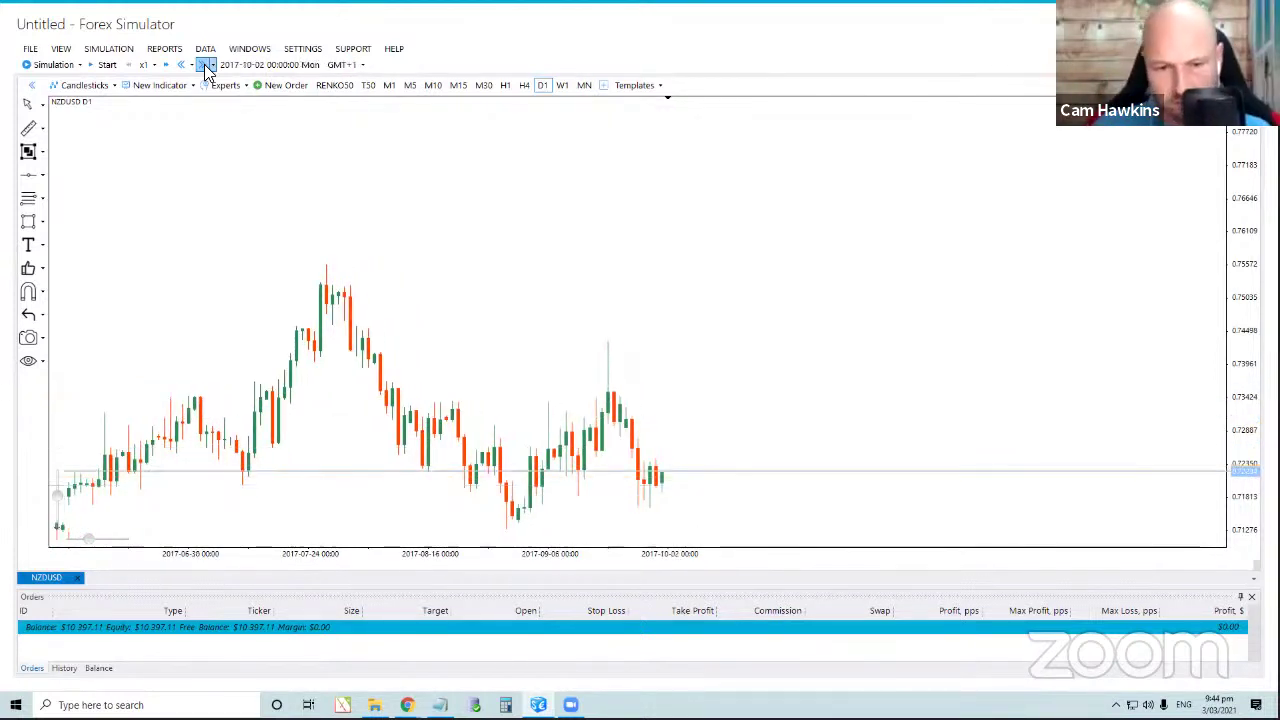
click(204, 66)
click(204, 66)
click(204, 66)
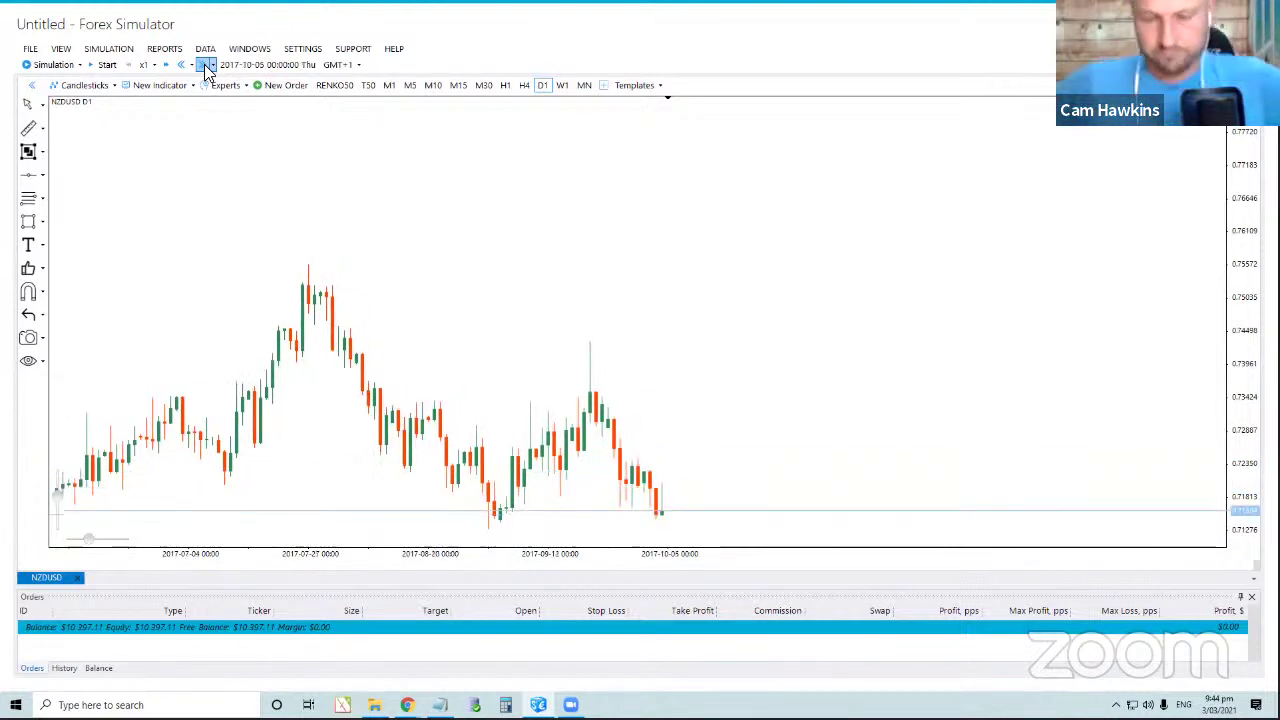
click(204, 66)
click(204, 66)
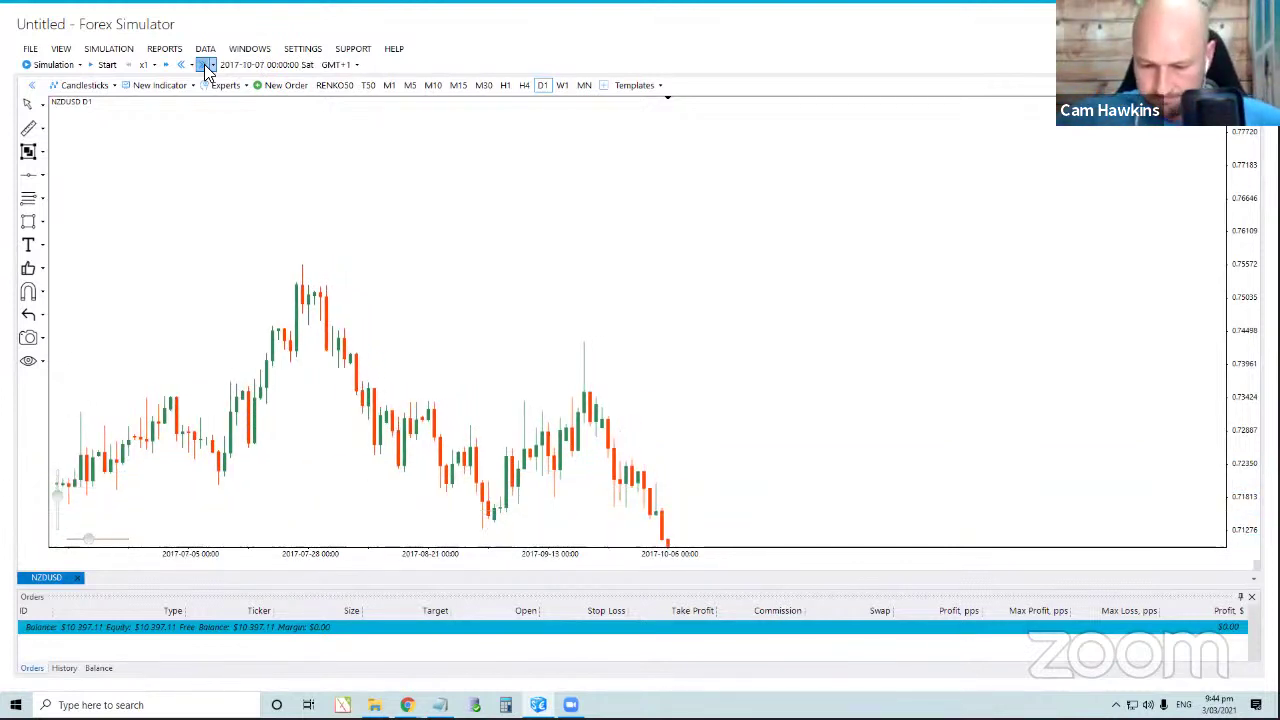
click(204, 66)
Bring the latest candles into view and advance the daily simulation from 2017-10-09 to 2017-10-19.
drag(823, 363, 802, 236)
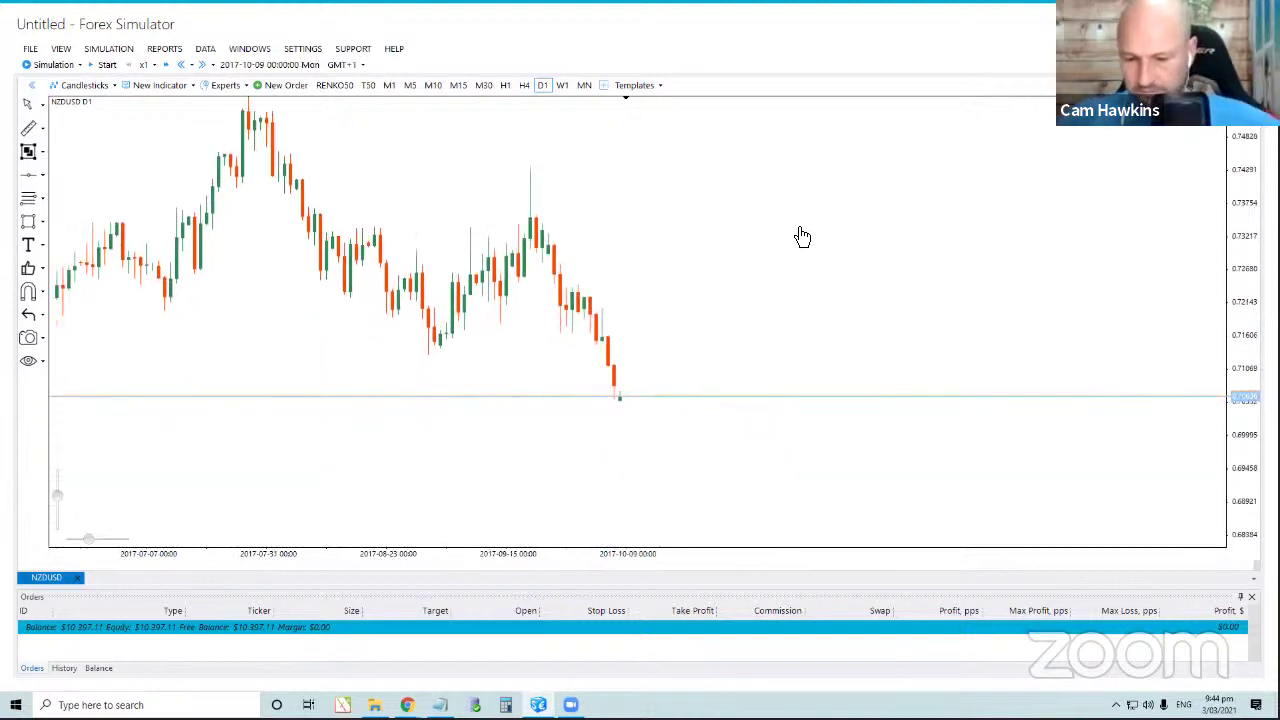
click(204, 66)
click(204, 66)
click(204, 66)
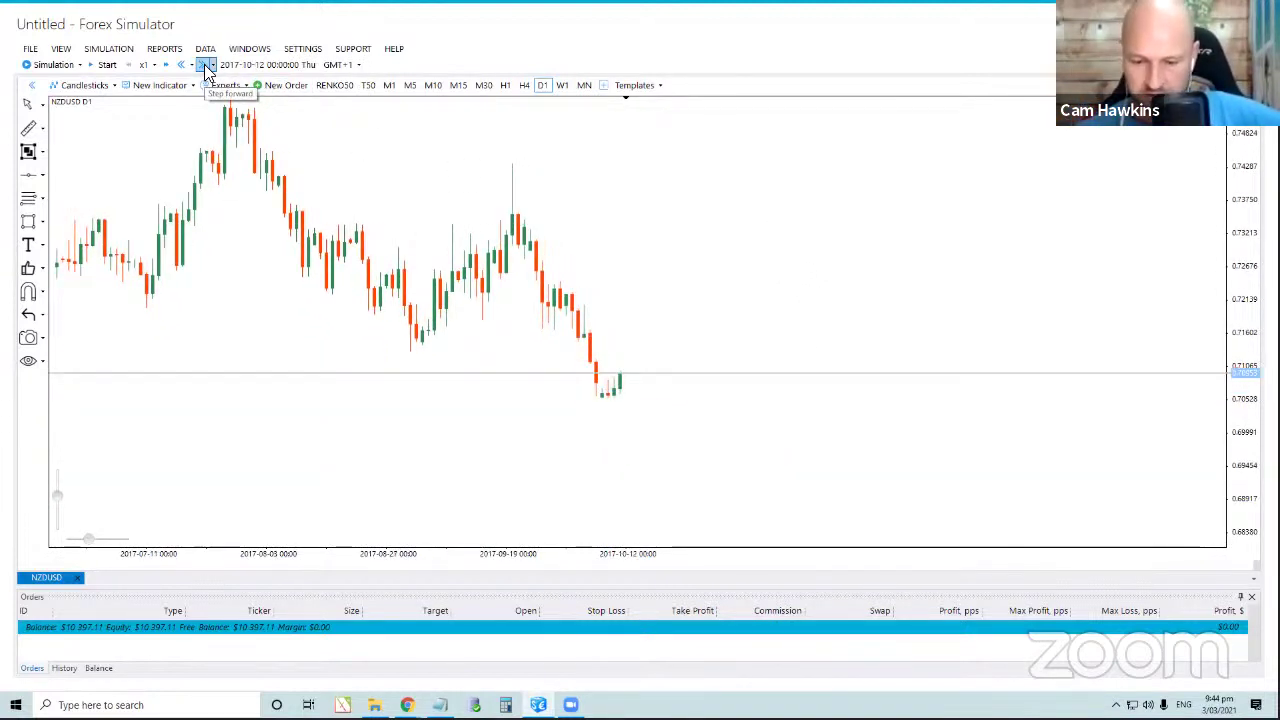
click(204, 66)
click(204, 66)
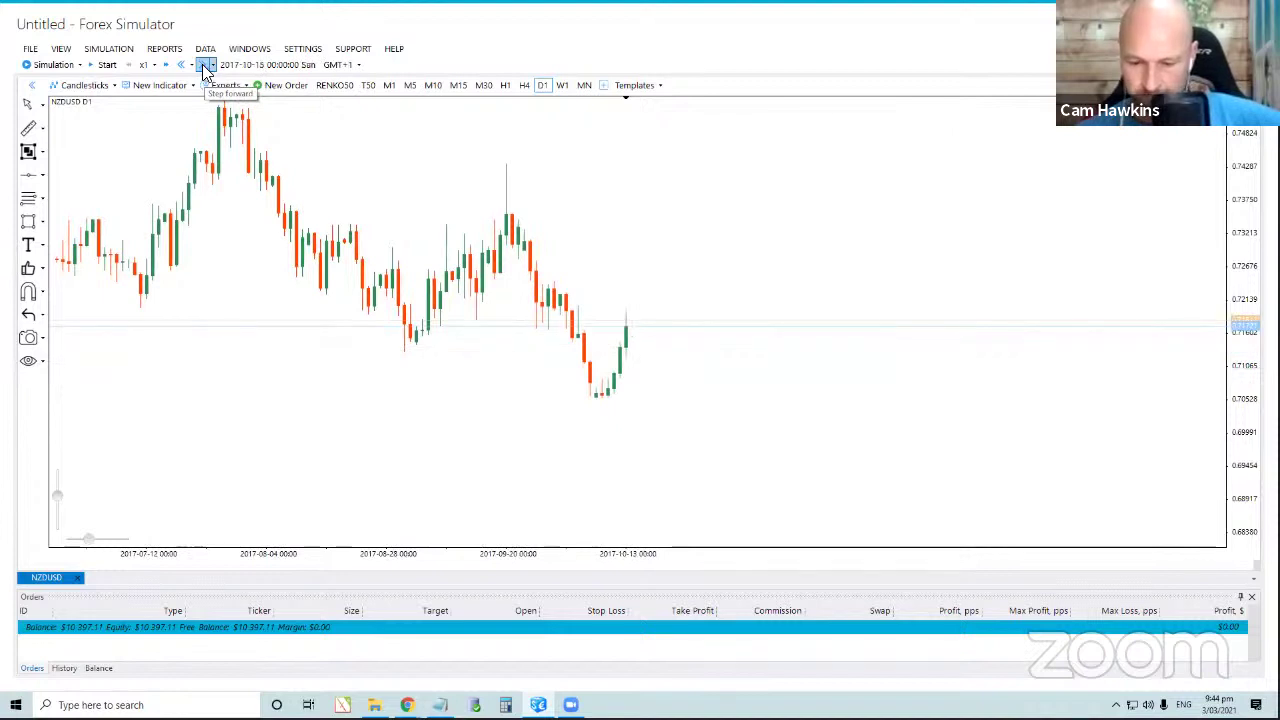
click(204, 66)
click(204, 66)
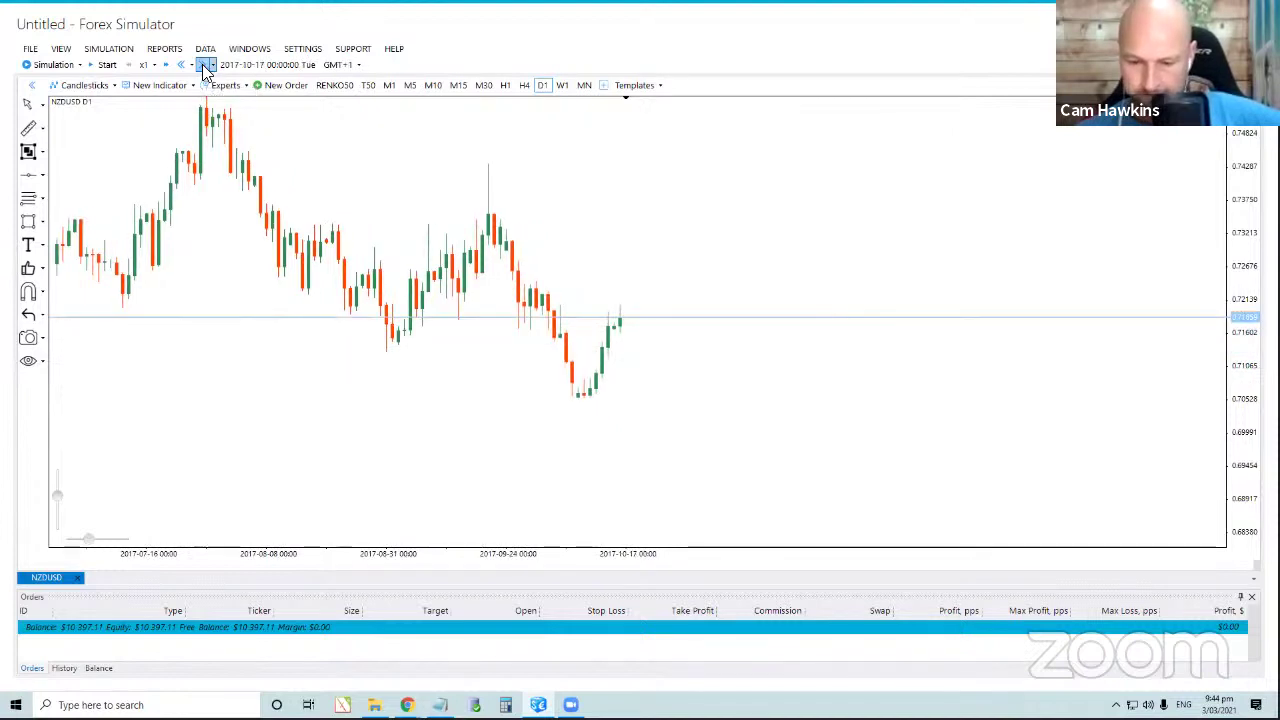
click(204, 66)
click(204, 66)
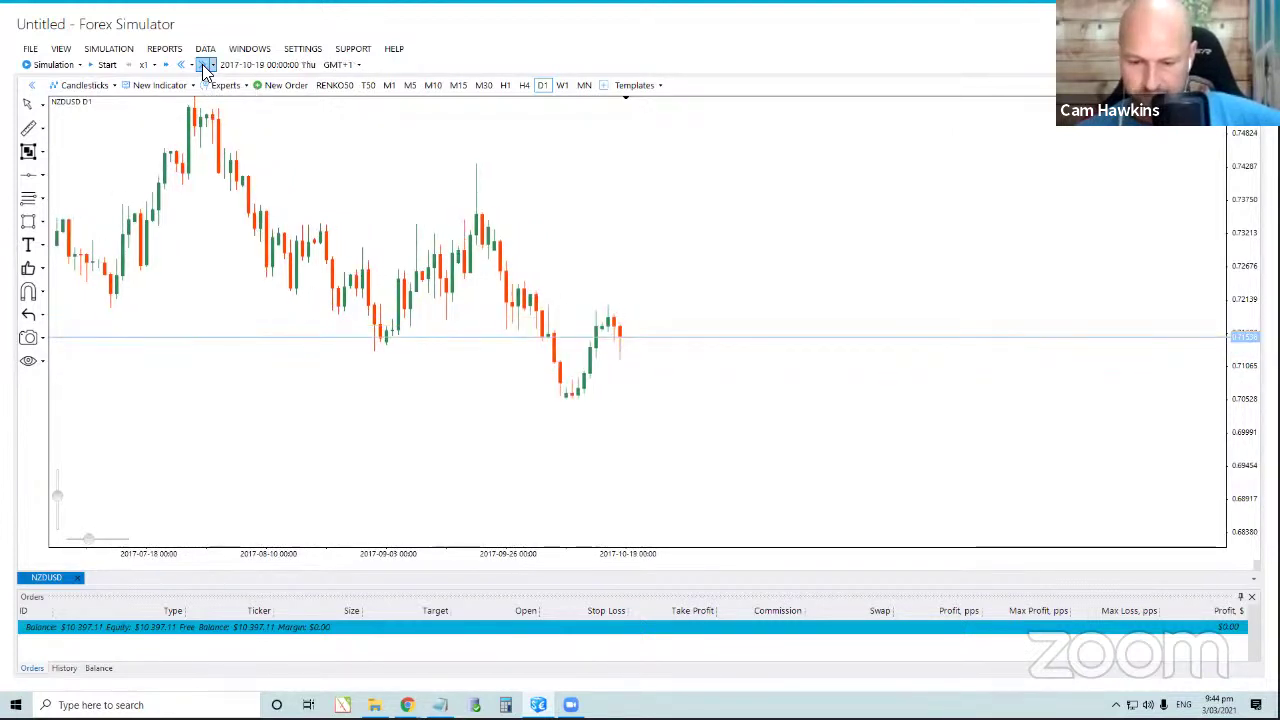
Step the simulation forward one day at a time from 2017-10-19 to 2017-10-25.
click(204, 66)
click(204, 66)
click(204, 66)
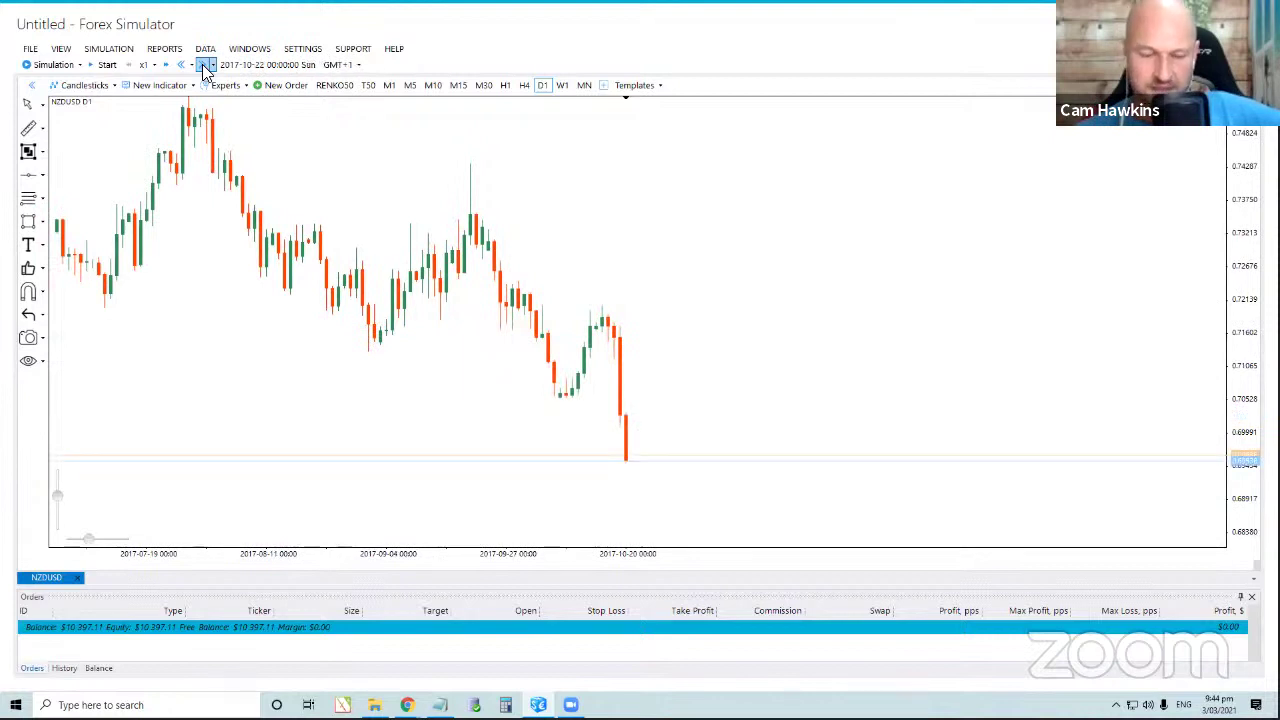
click(204, 66)
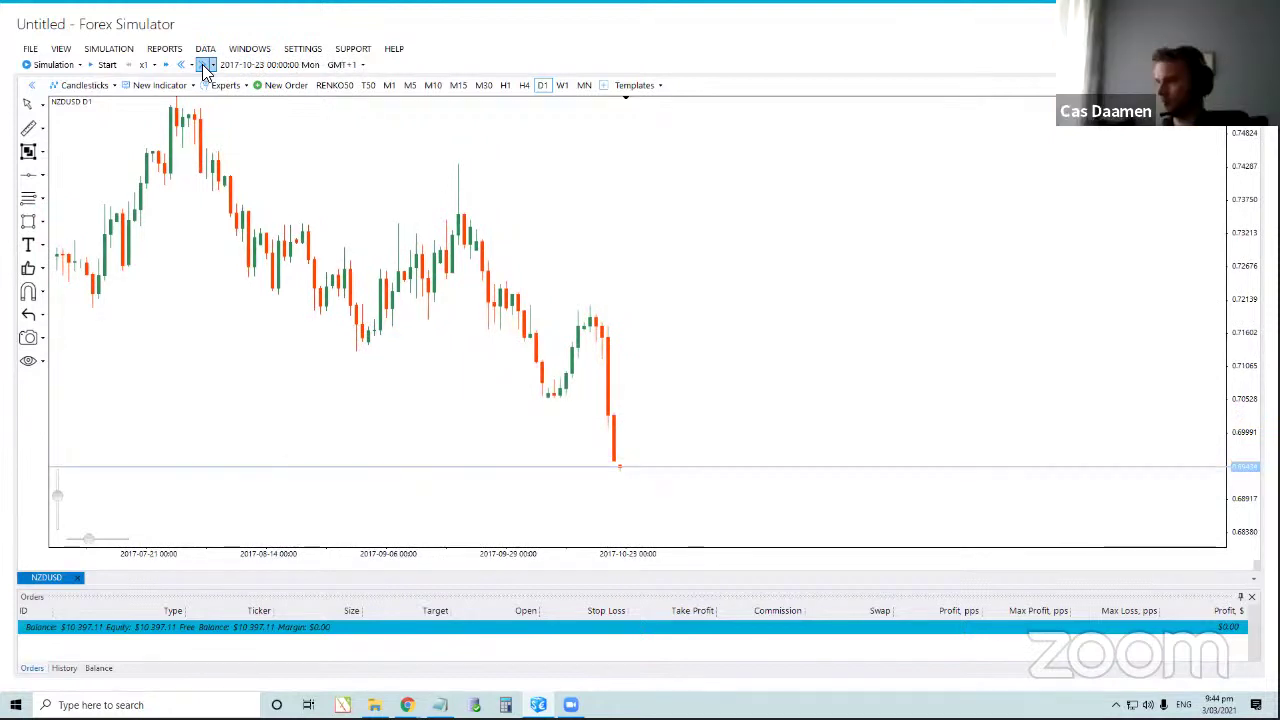
click(204, 66)
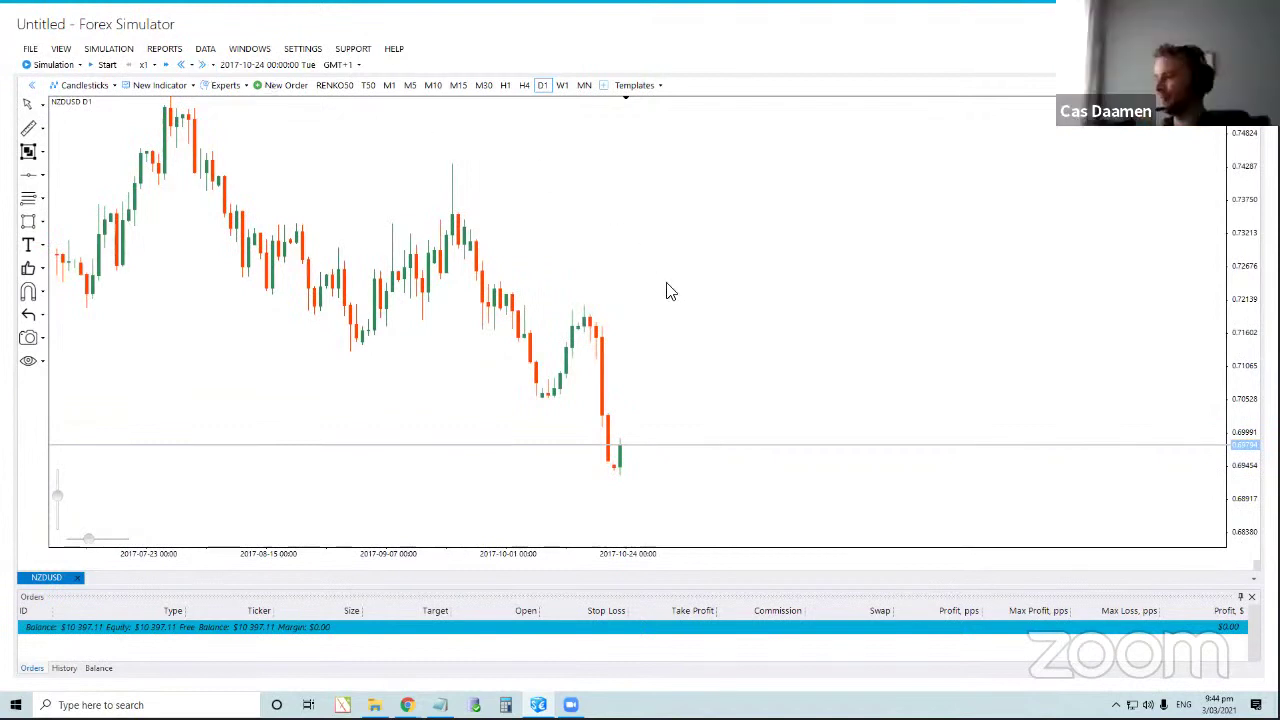
click(203, 66)
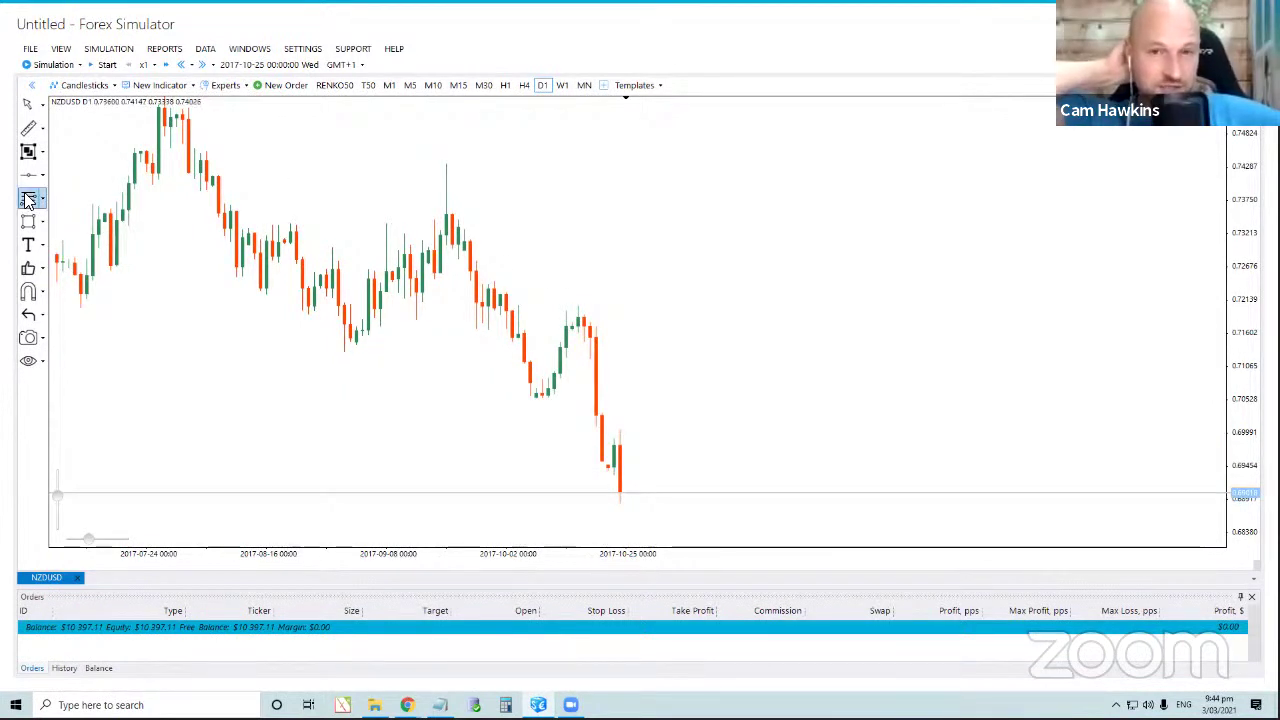
Review the earlier daily price action back to spring 2017, then return to the latest candles at 2017-10-25.
scroll(709, 420, up, 5)
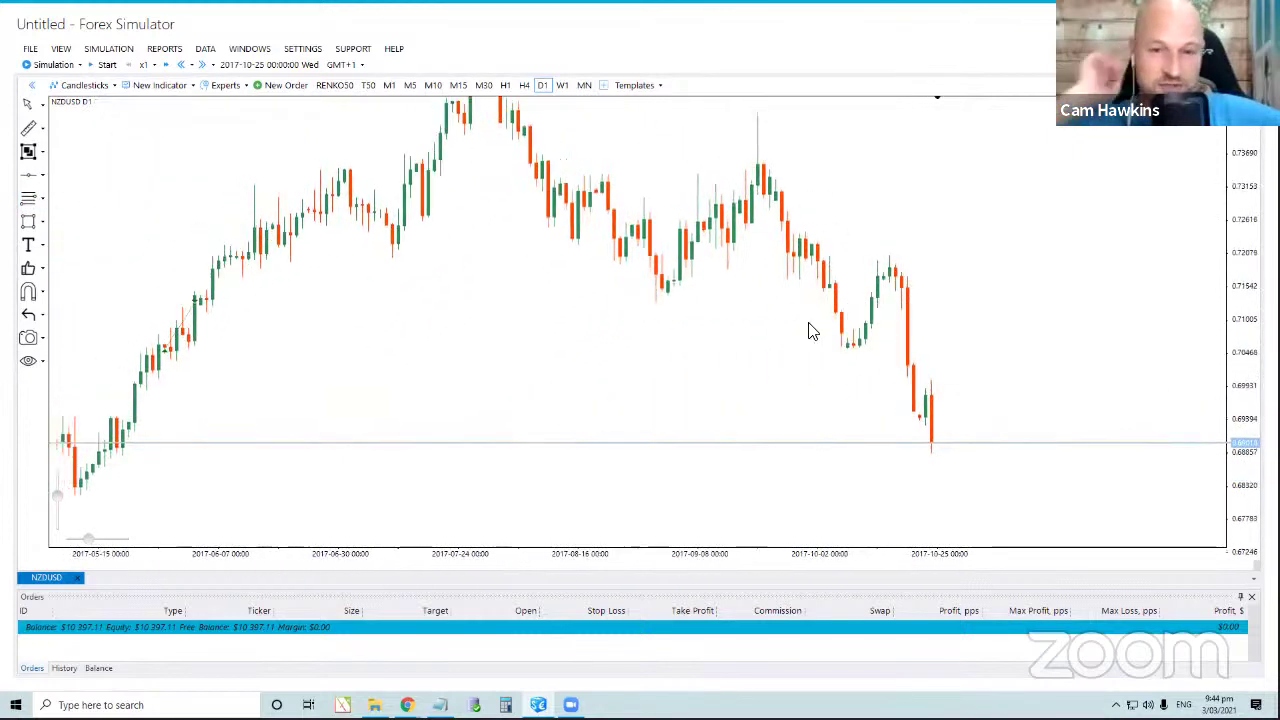
scroll(491, 306, up, 4)
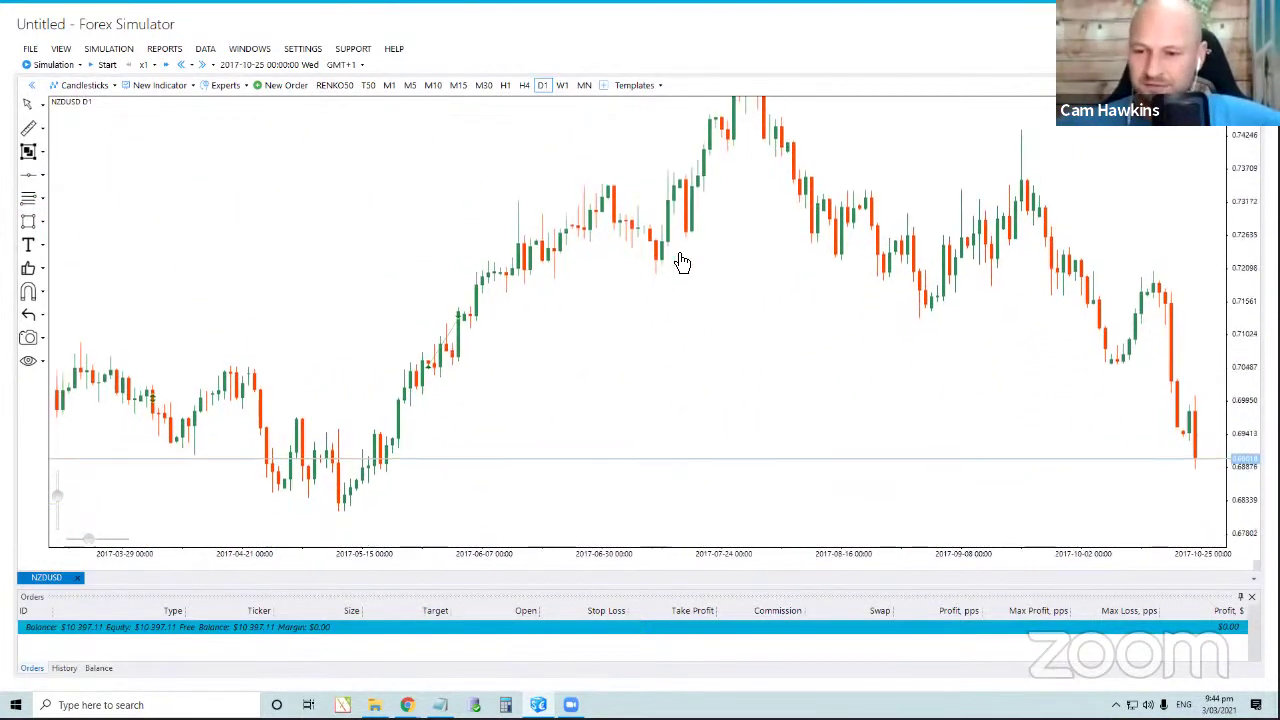
drag(681, 262, 517, 229)
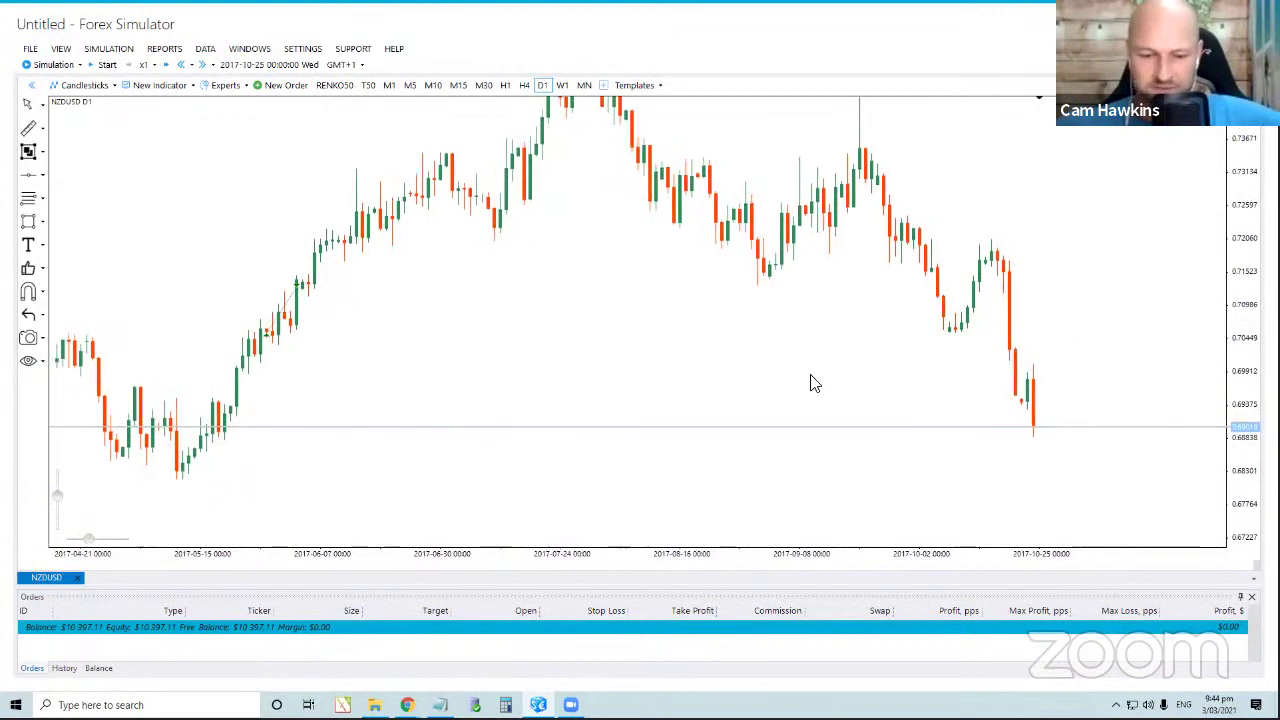
drag(812, 383, 382, 376)
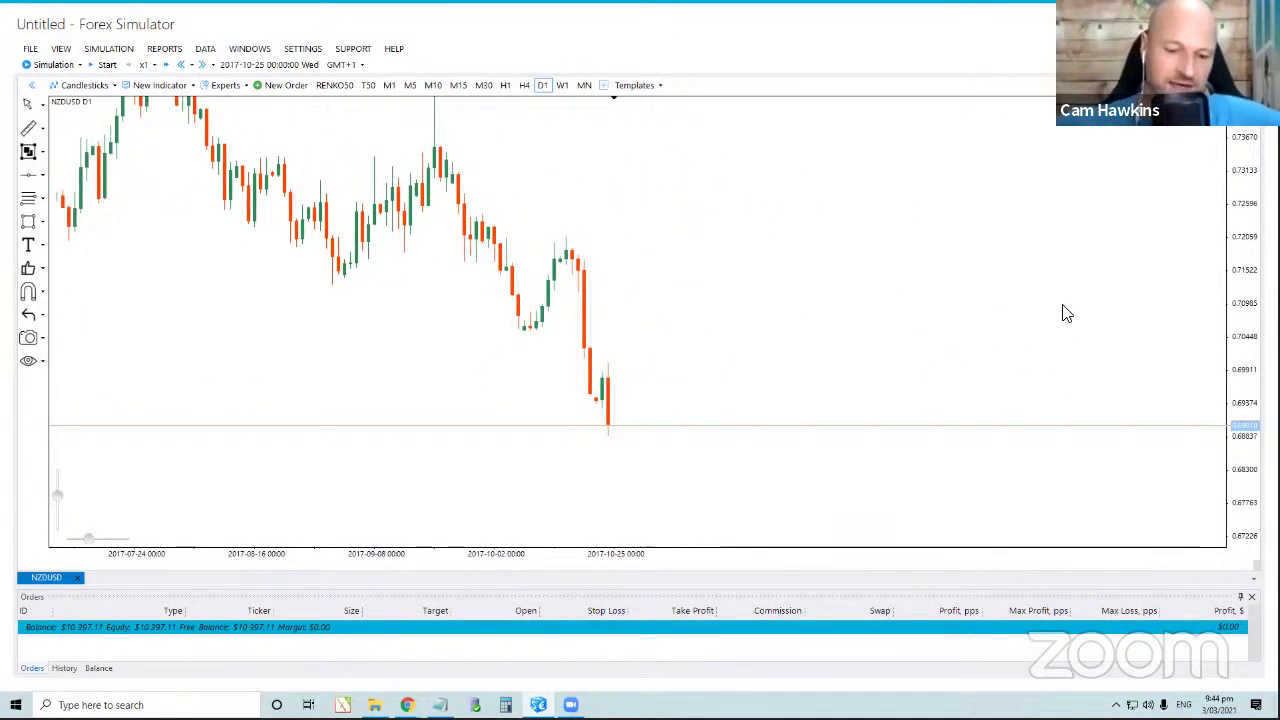
drag(1050, 322, 1014, 331)
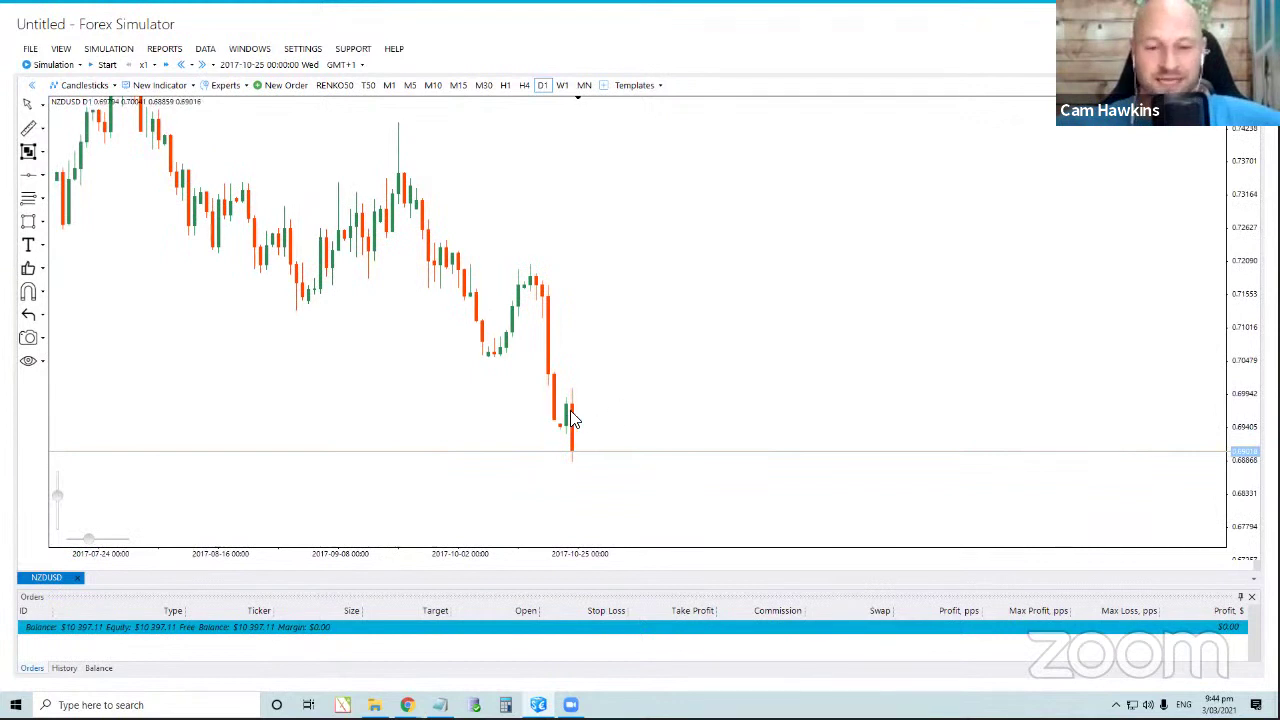
Place a horizontal line at about 0.68325, below the latest NZDUSD daily candles.
scroll(590, 420, down, 3)
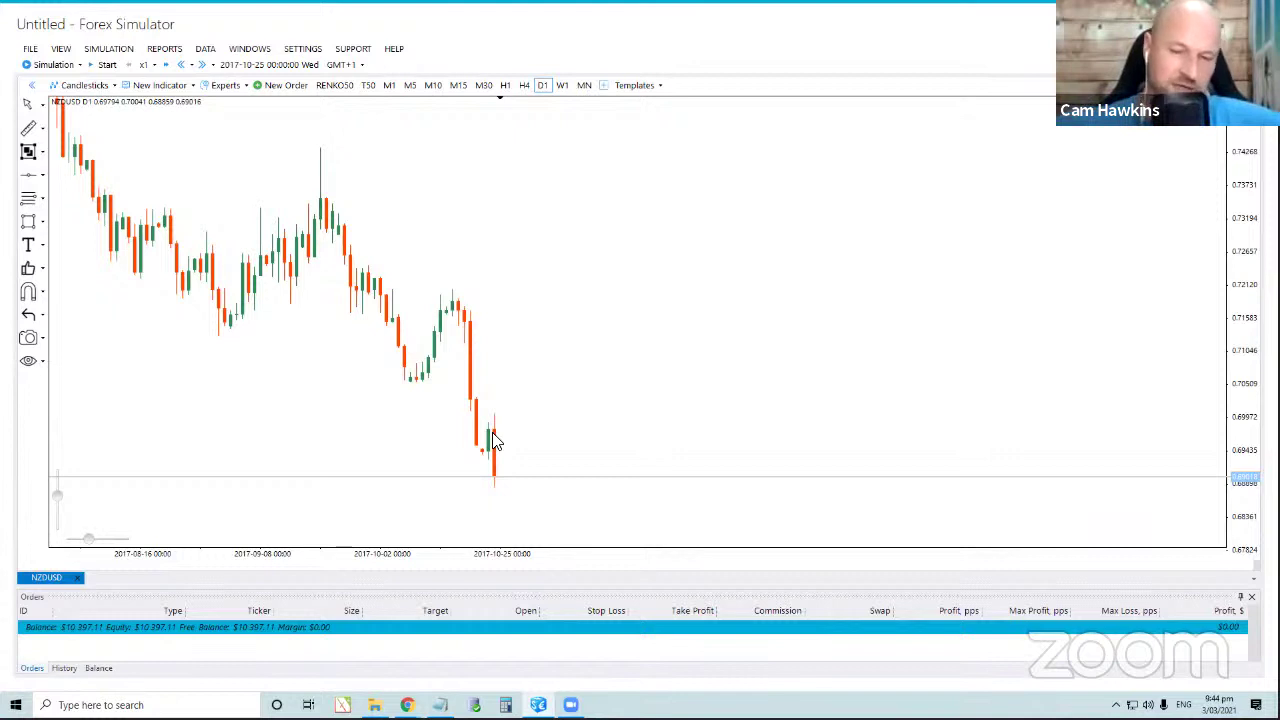
click(28, 175)
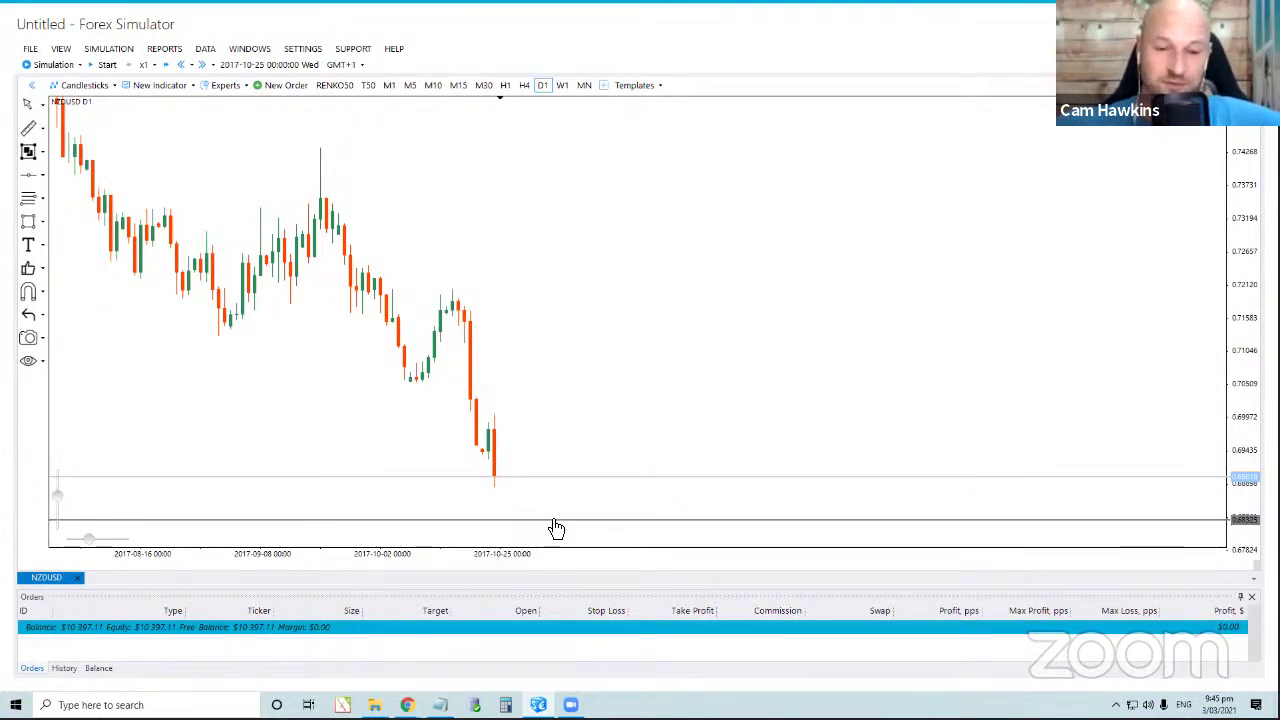
click(556, 520)
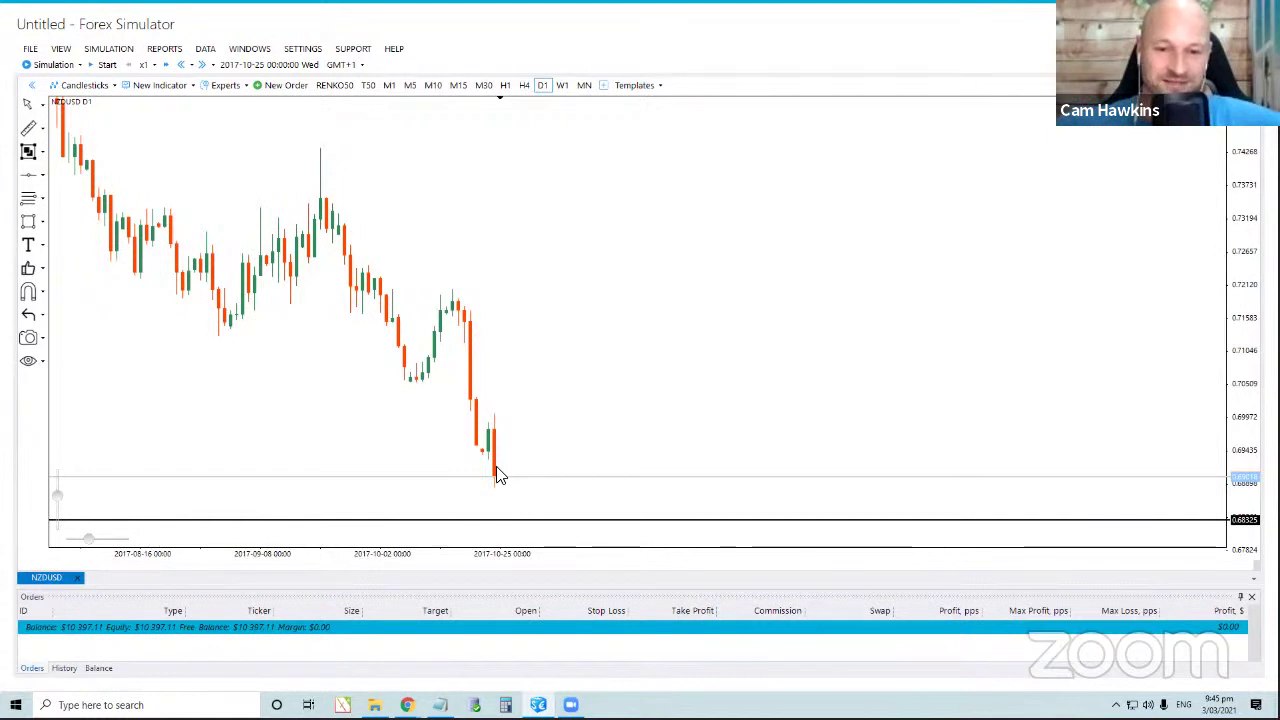
Add a second horizontal line at about 0.70067, at the high of the latest daily candle.
click(28, 174)
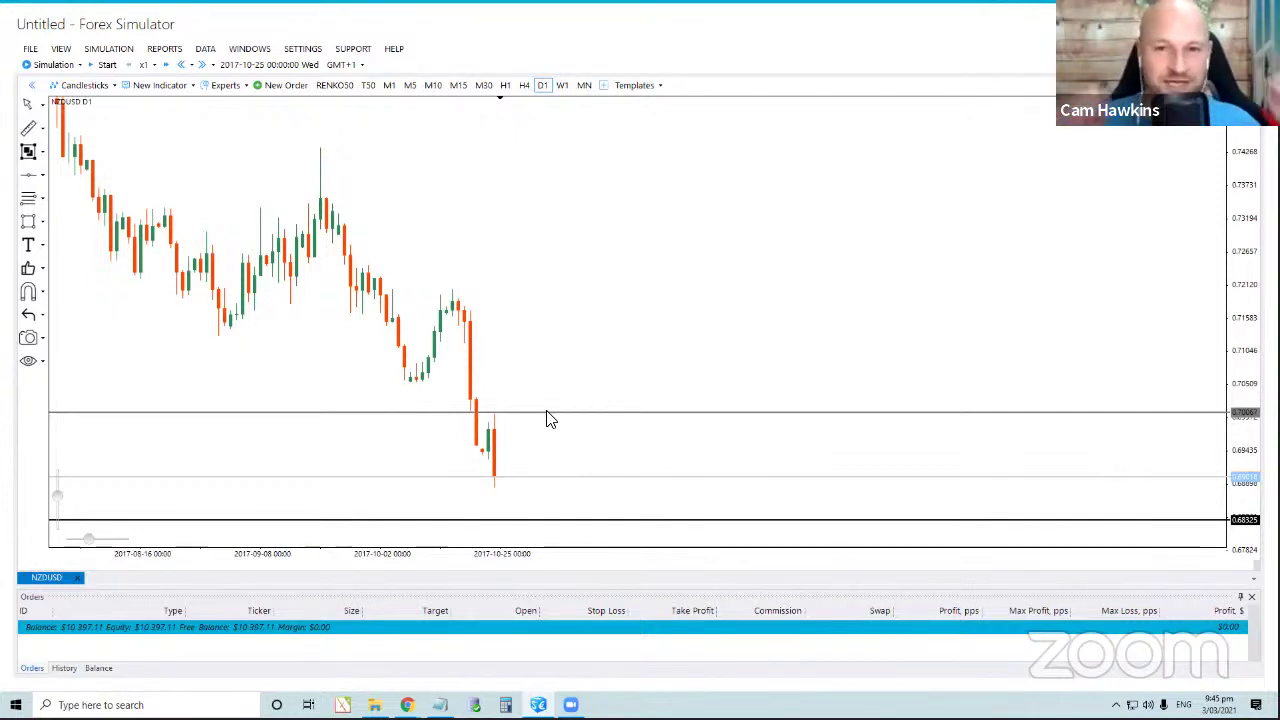
click(549, 419)
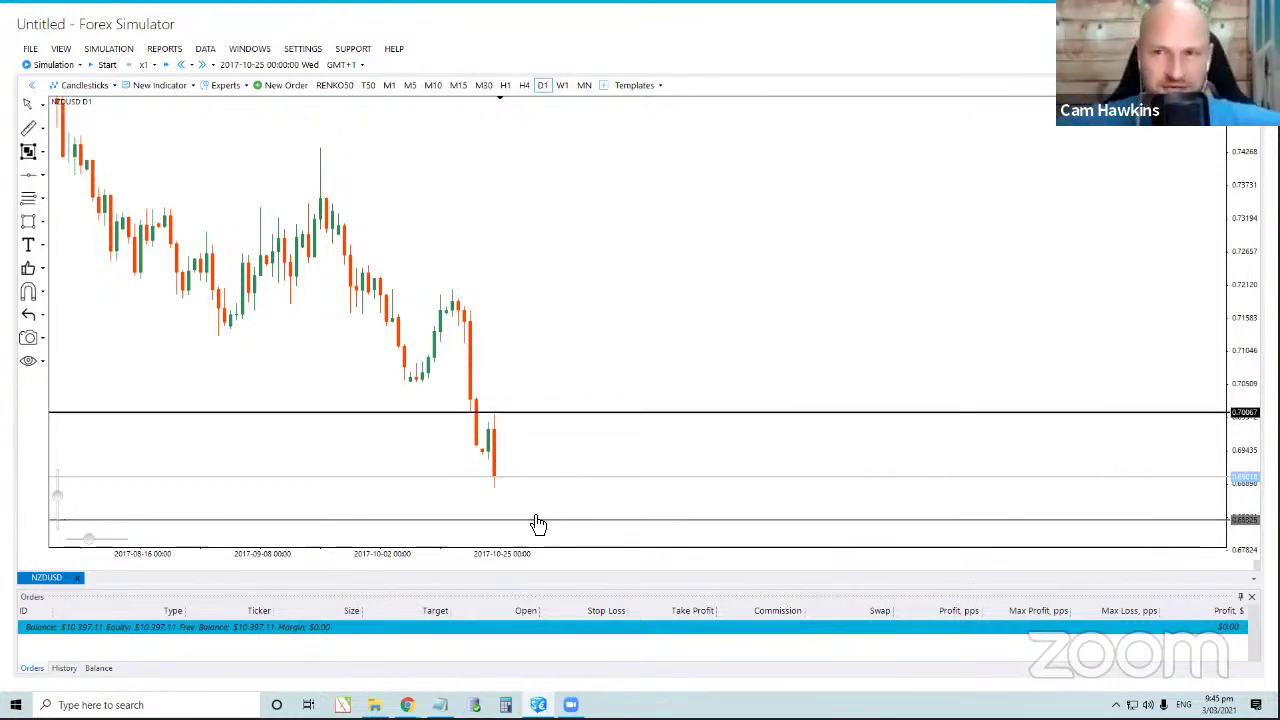
click(540, 521)
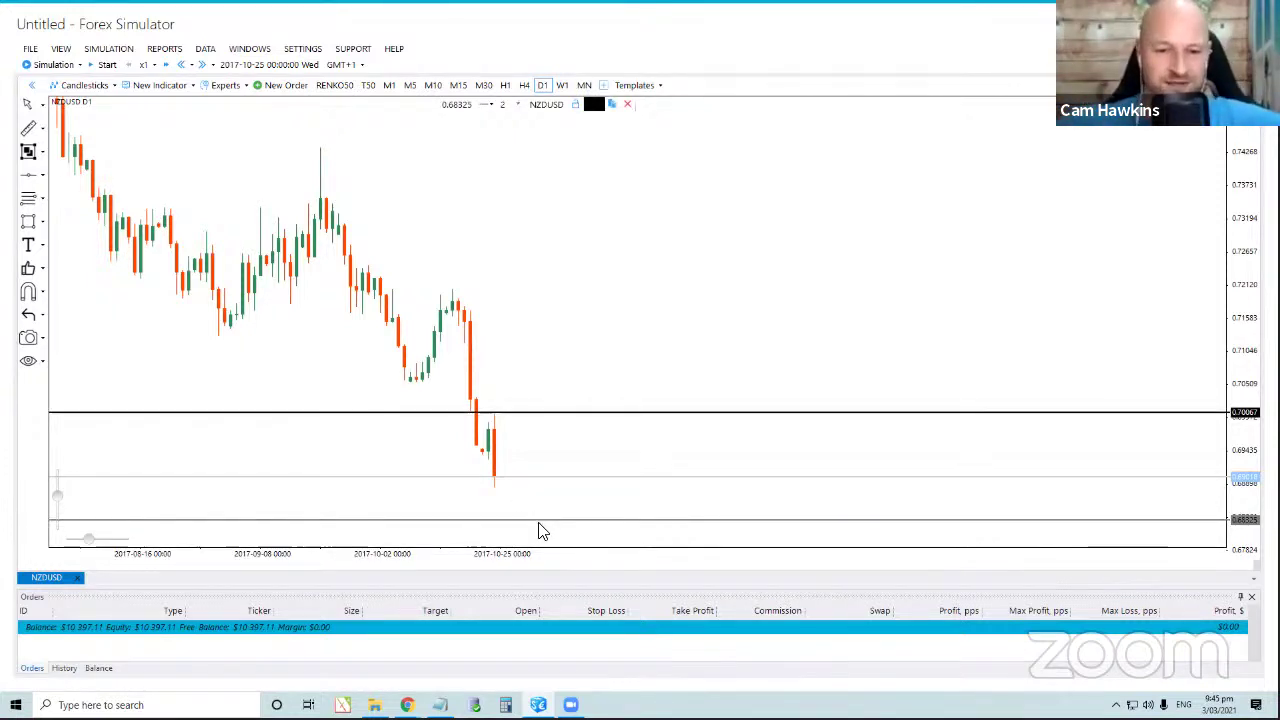
click(573, 317)
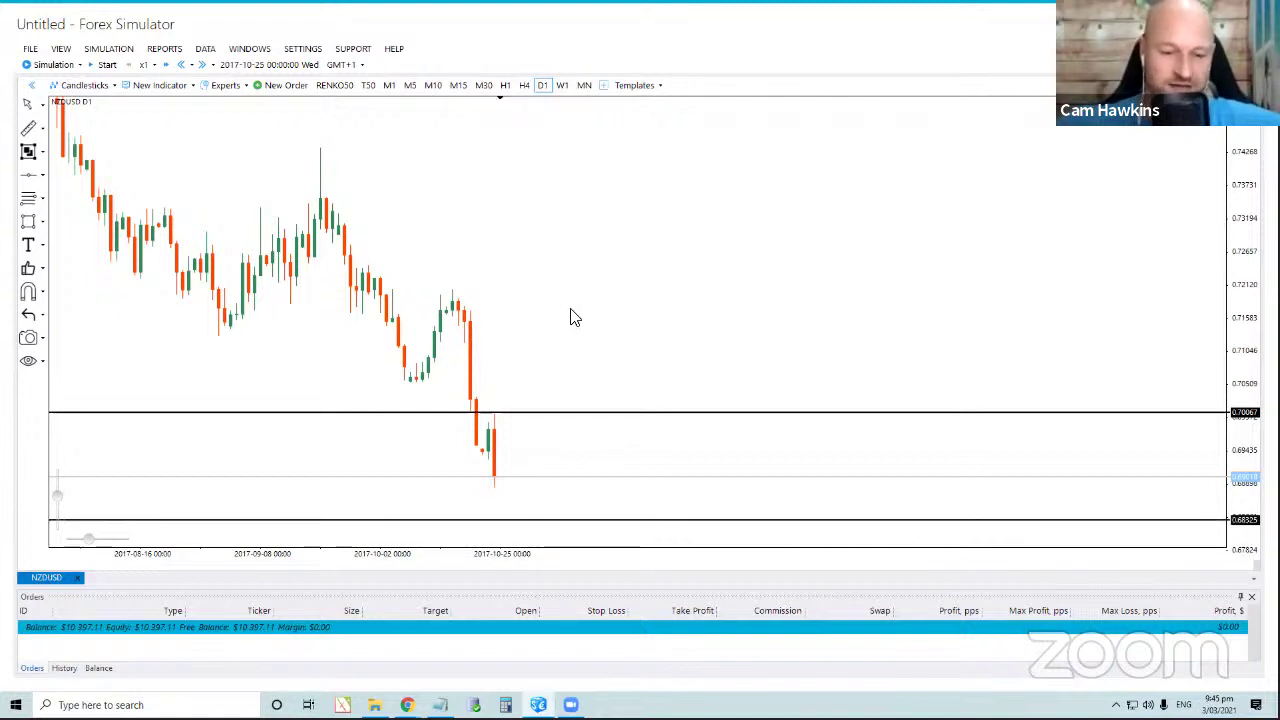
drag(573, 311, 603, 269)
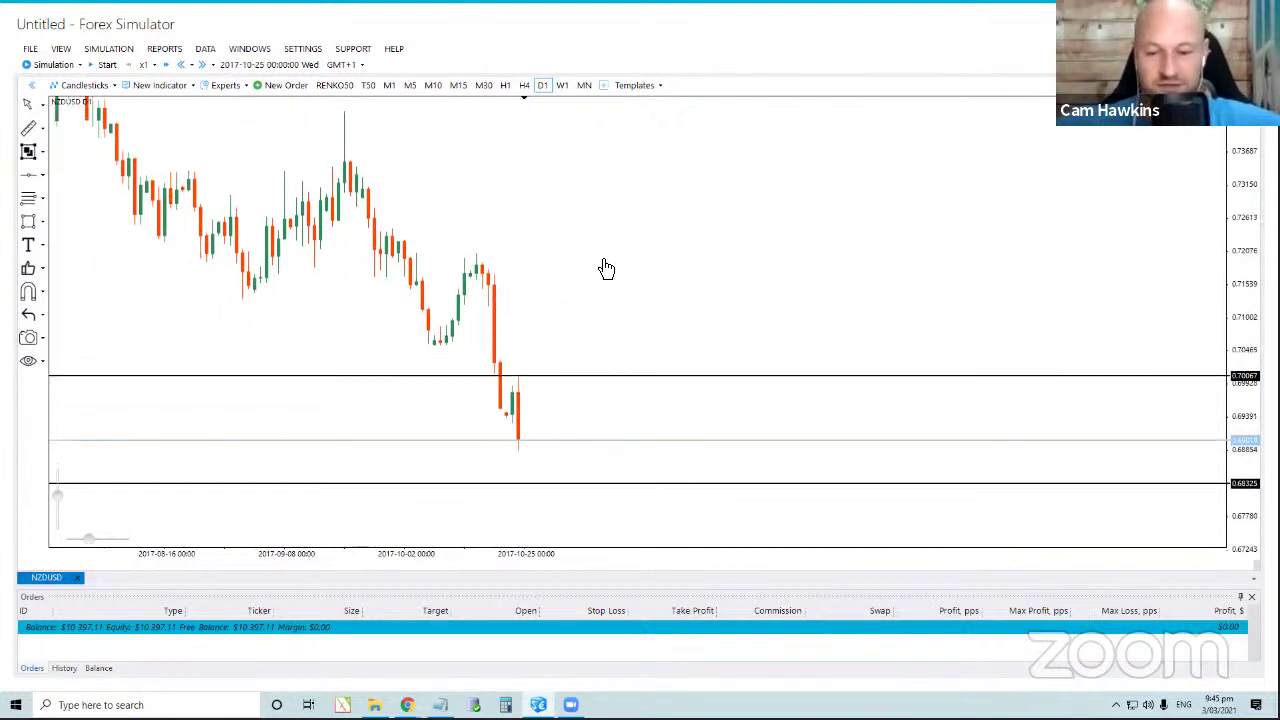
Move the lower horizontal line to 0.68218 and check it against the May 2017 swing low.
click(556, 472)
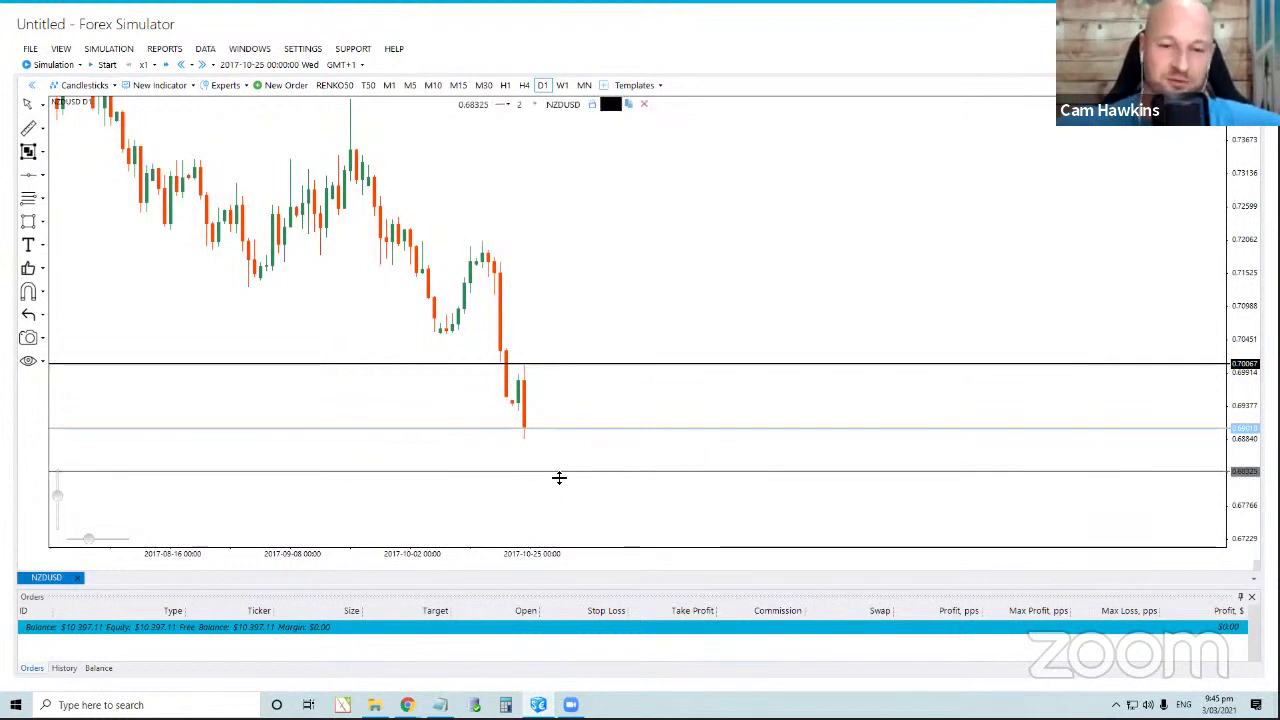
drag(559, 476, 559, 467)
drag(422, 302, 560, 252)
mouse_move(466, 269)
mouse_down()
mouse_move(678, 220)
mouse_move(912, 247)
mouse_up()
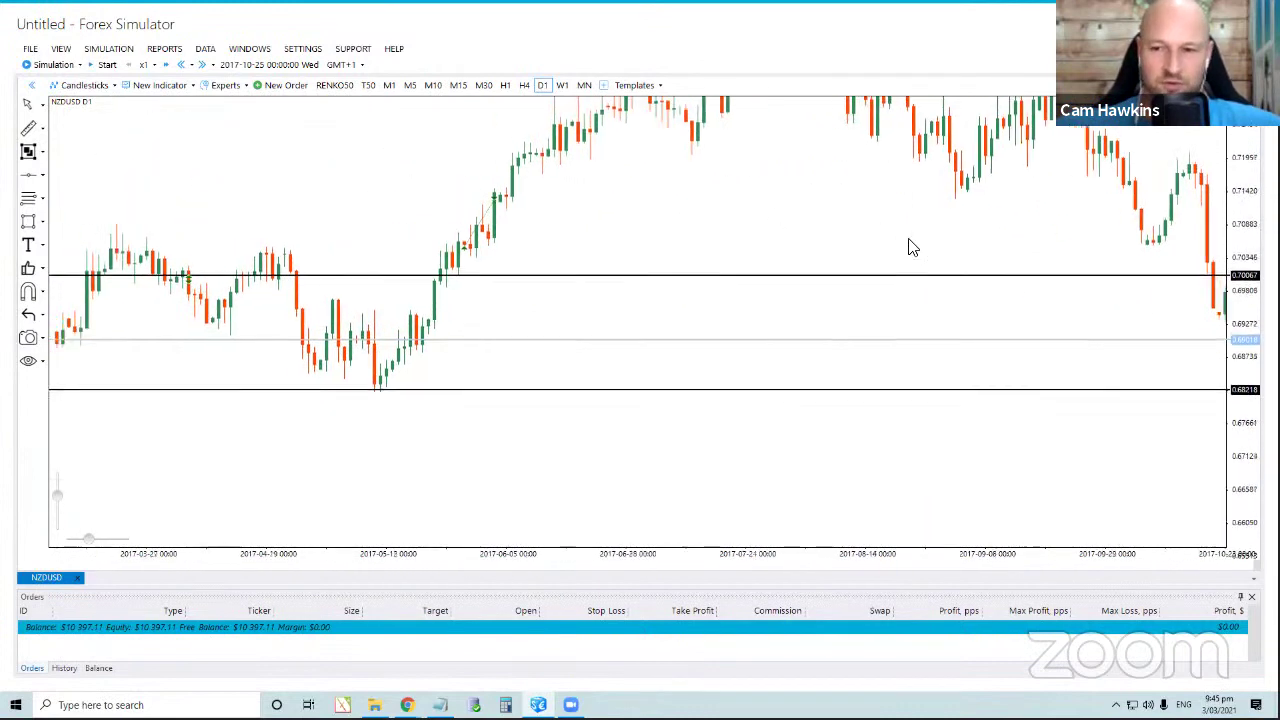
drag(508, 441, 277, 451)
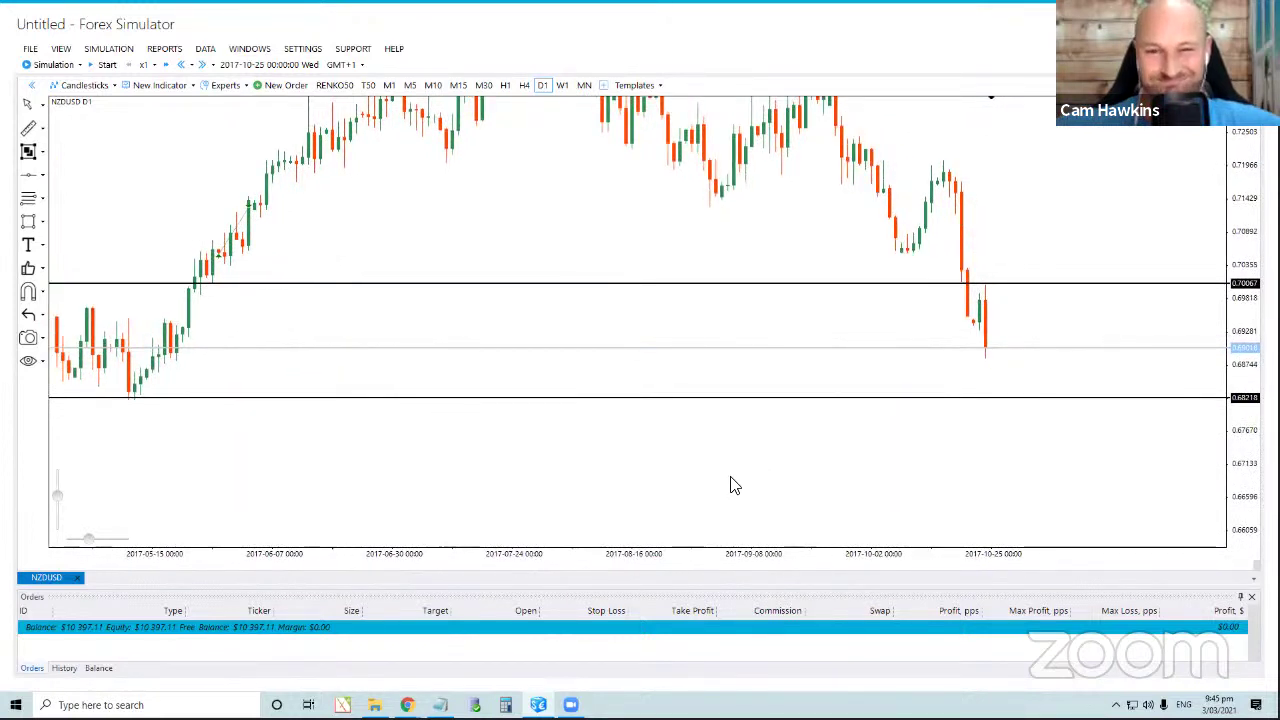
drag(730, 485, 691, 483)
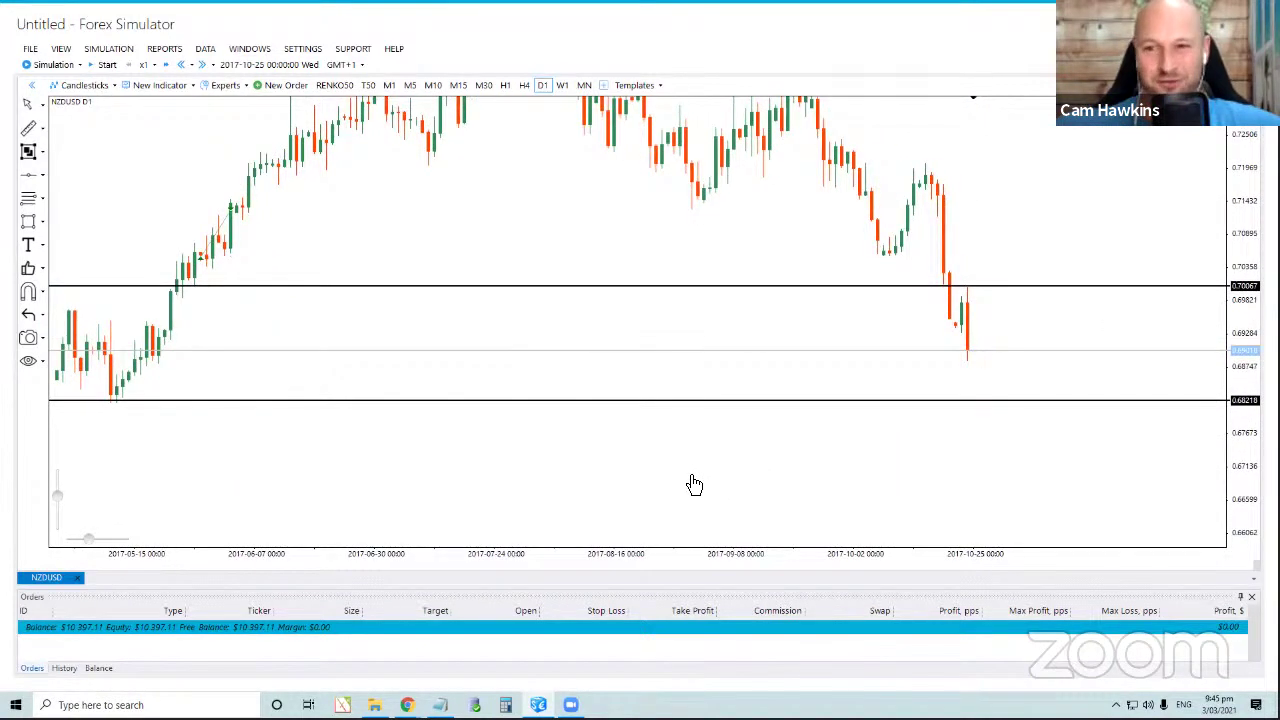
Delete the horizontal line at 0.70067 and recheck the May 2017 low against the remaining support line.
click(979, 287)
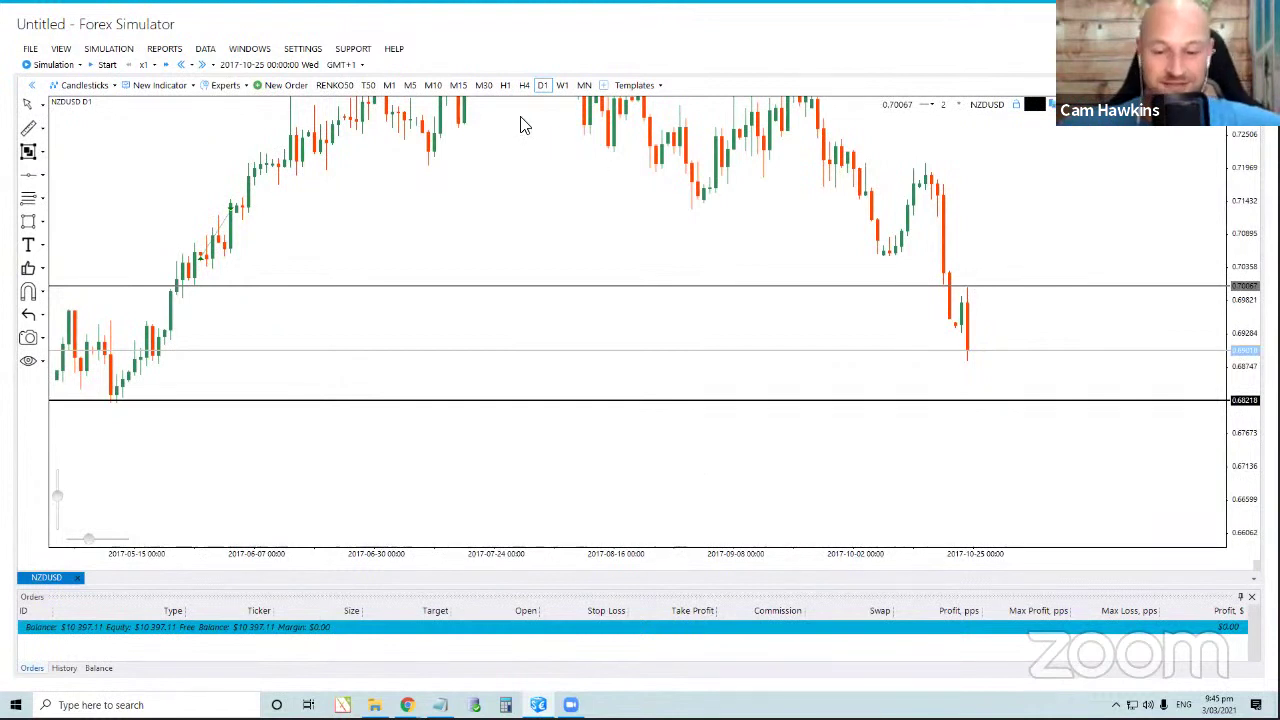
key(Delete)
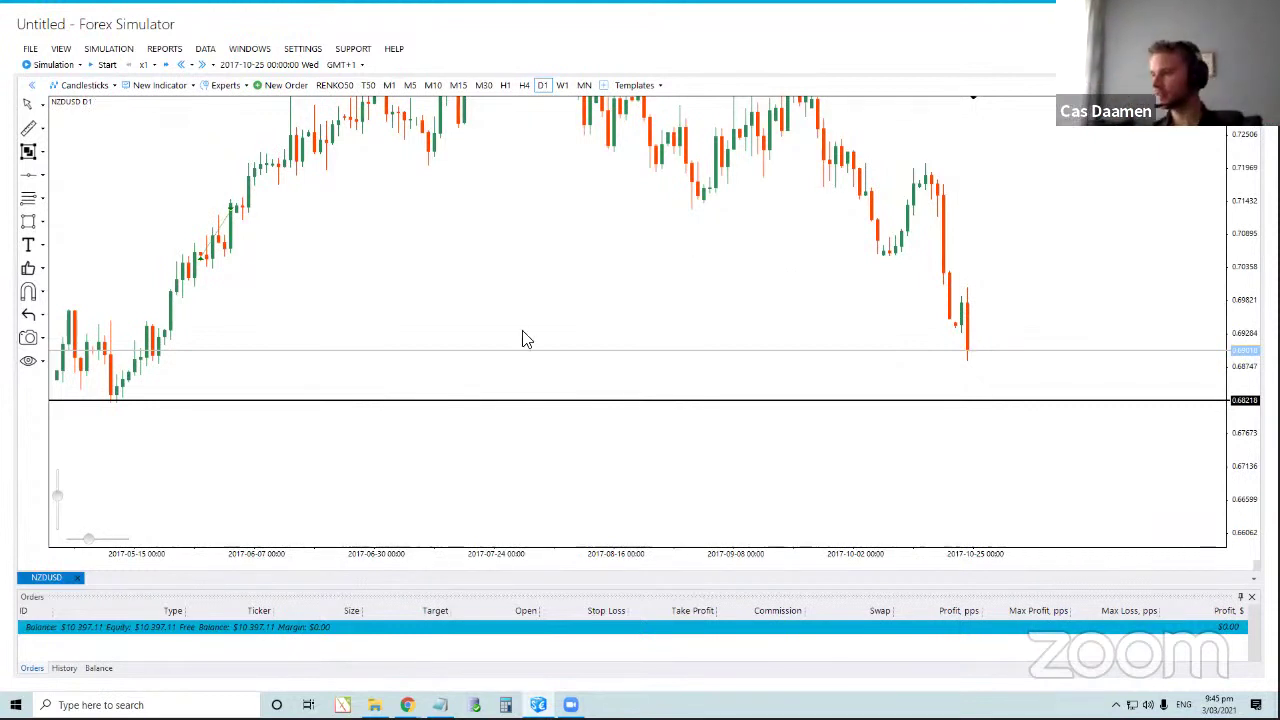
drag(480, 331, 517, 314)
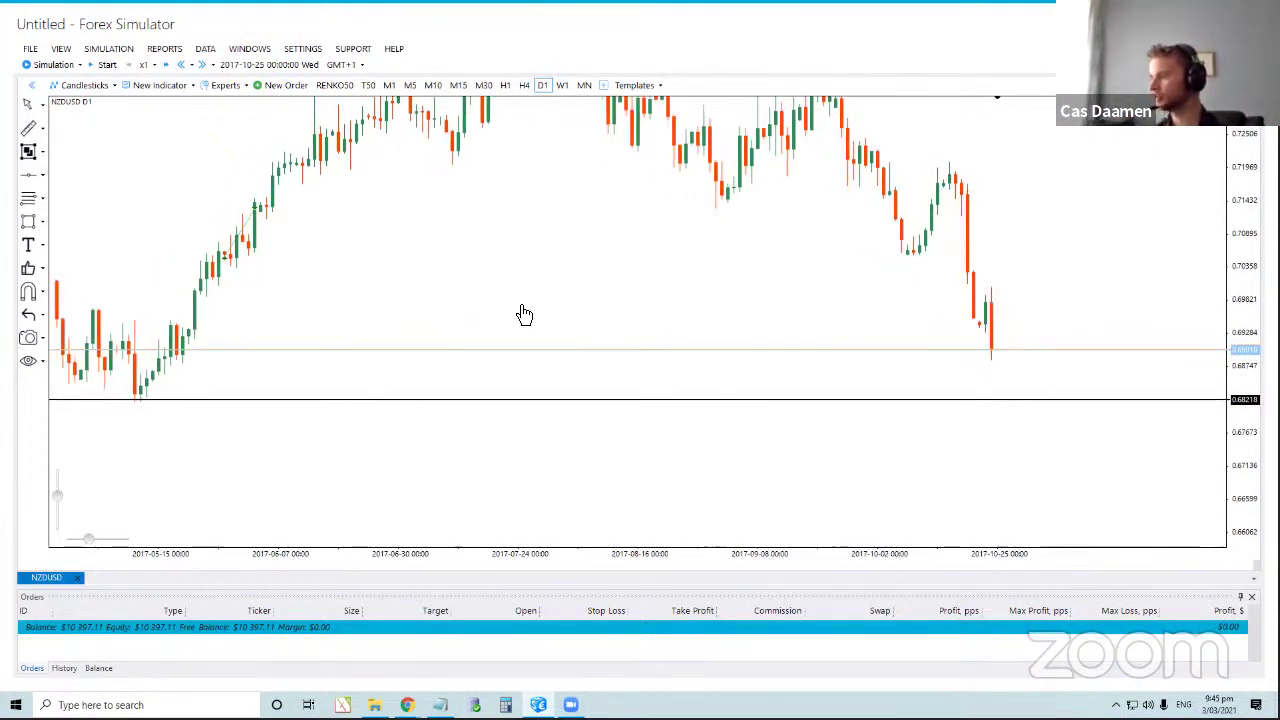
drag(329, 306, 366, 323)
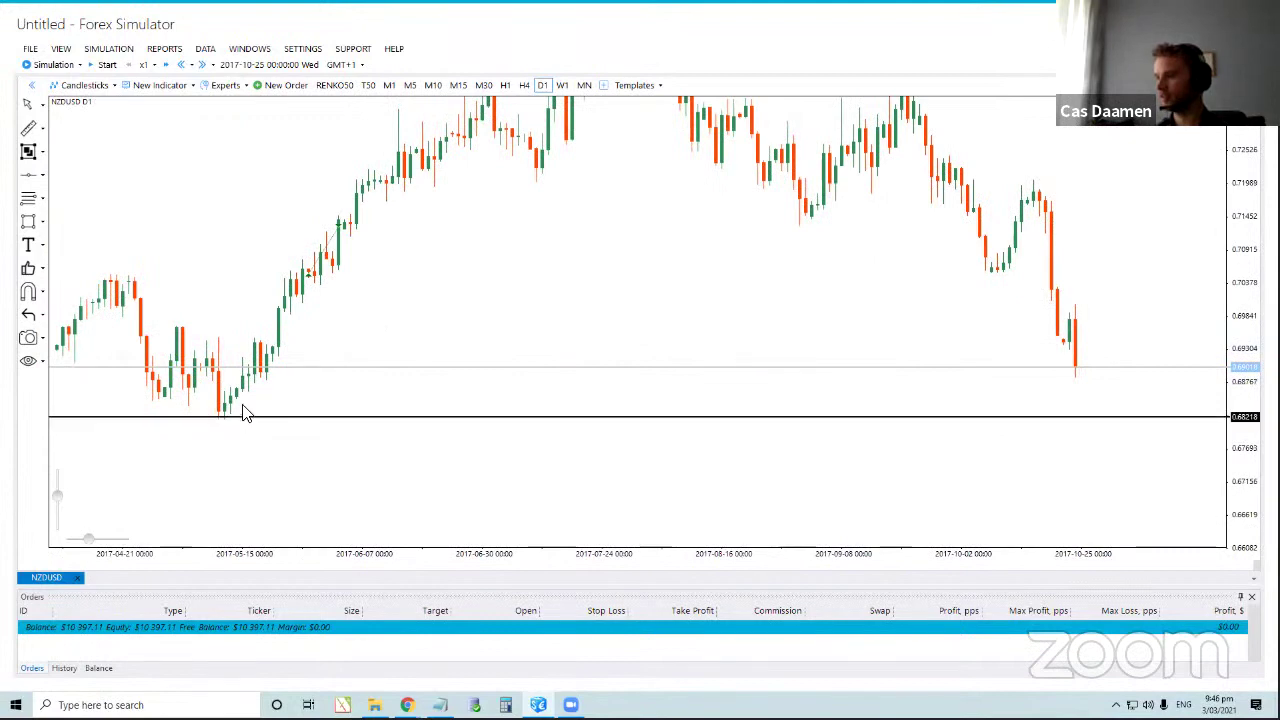
drag(277, 340, 158, 309)
drag(790, 320, 654, 311)
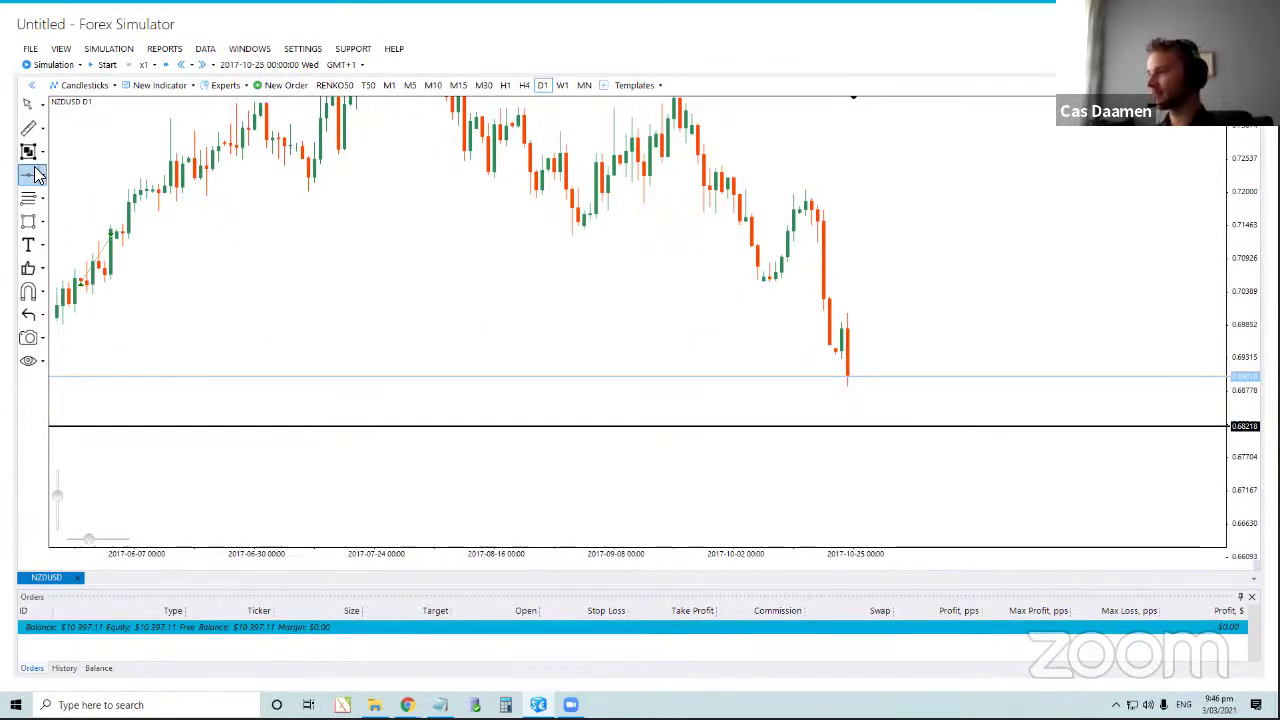
Change the chart to the H1 timeframe and place a horizontal line at about 0.69936, near the 24 October high.
click(505, 86)
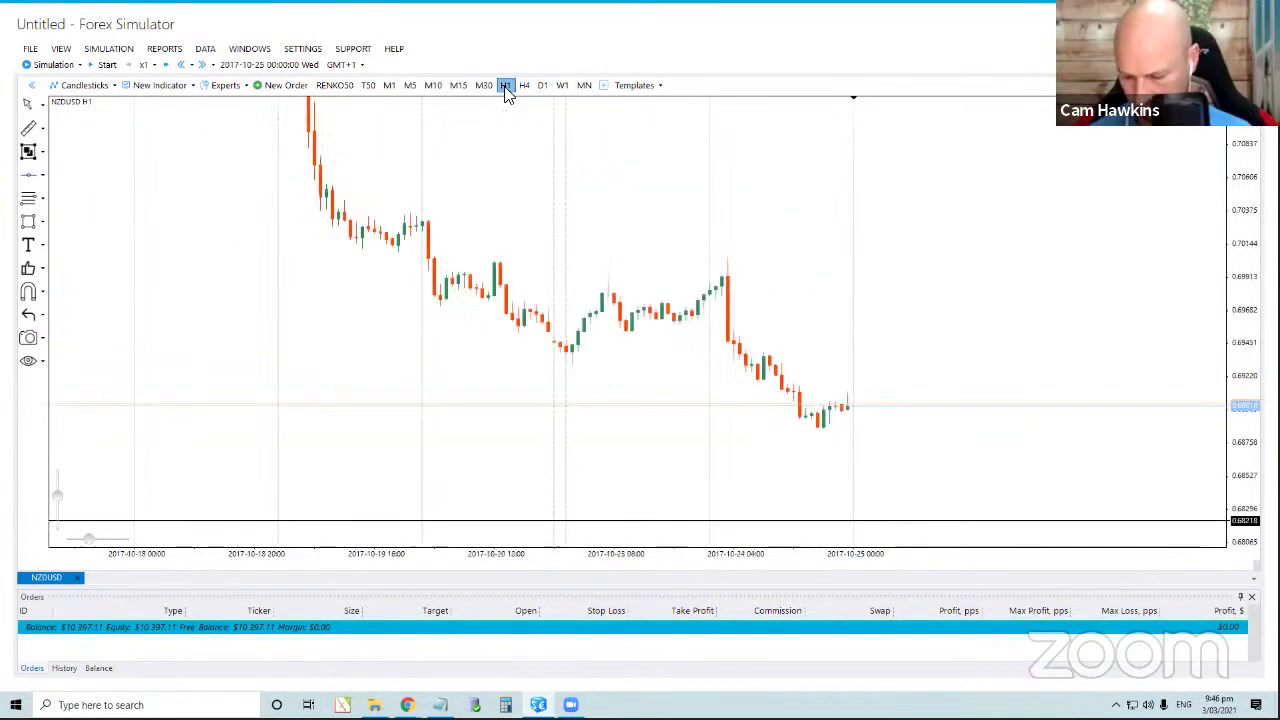
drag(837, 291, 700, 234)
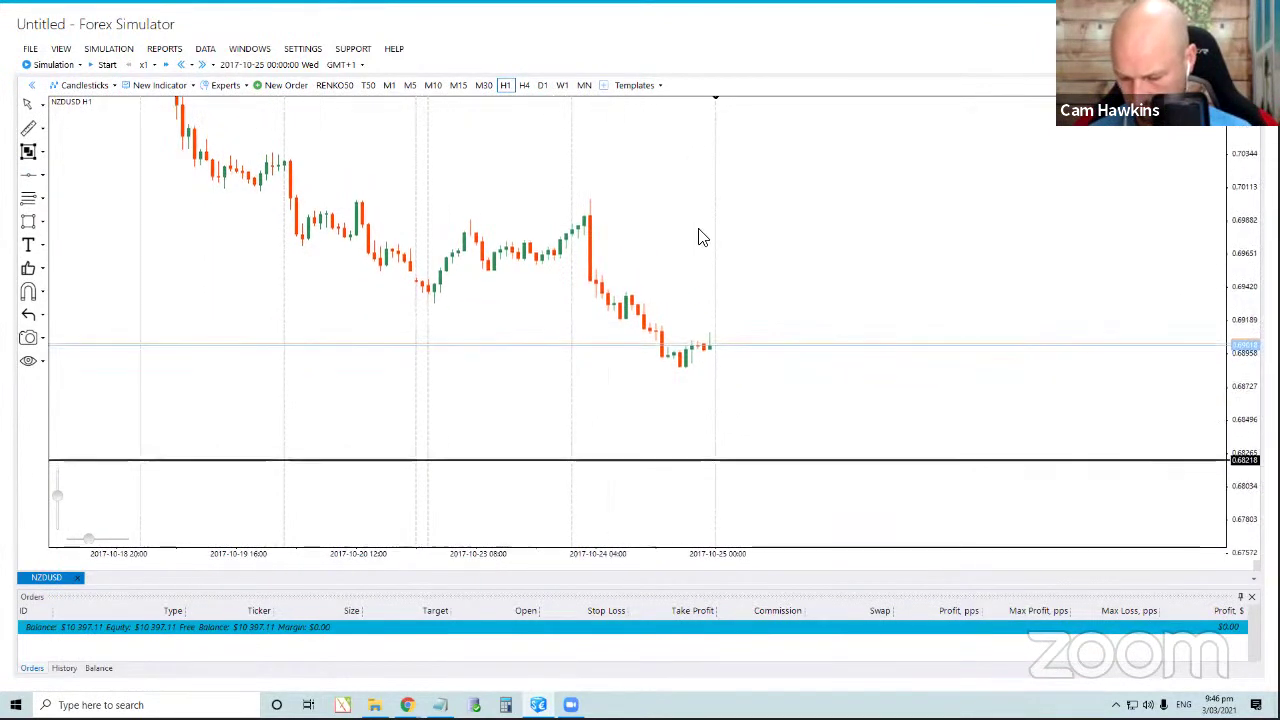
click(27, 176)
click(648, 212)
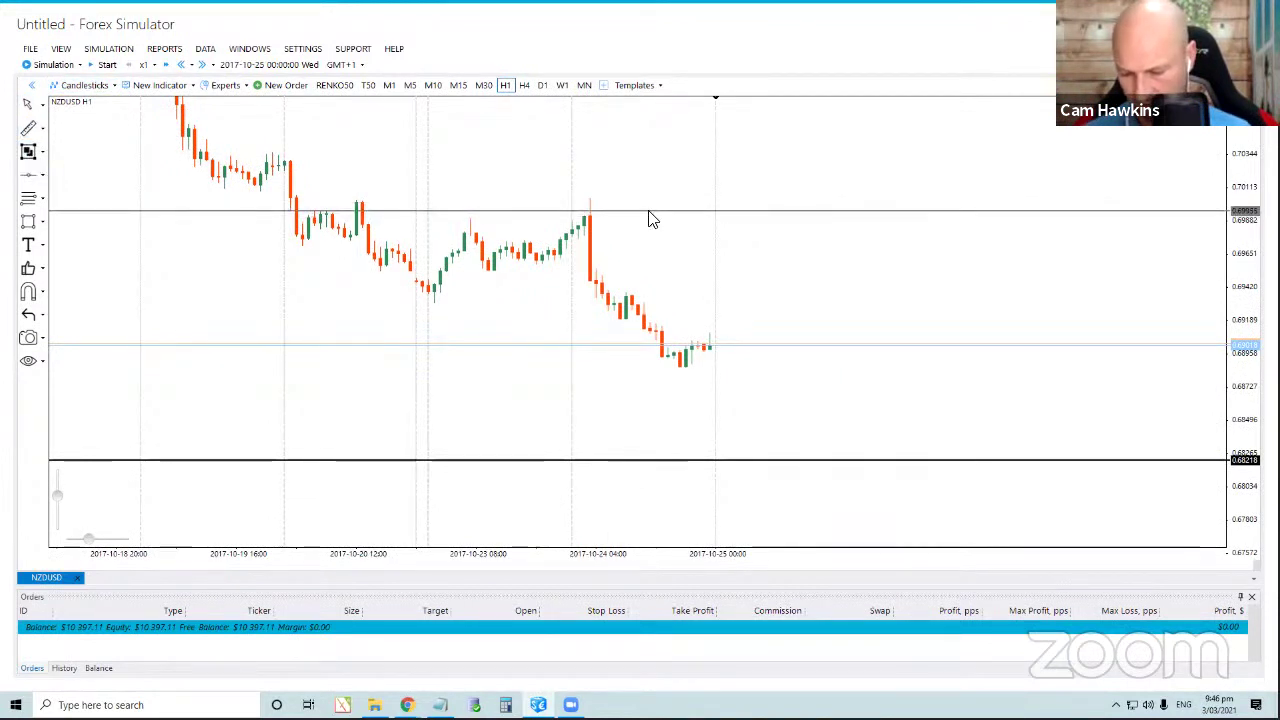
drag(650, 219, 644, 222)
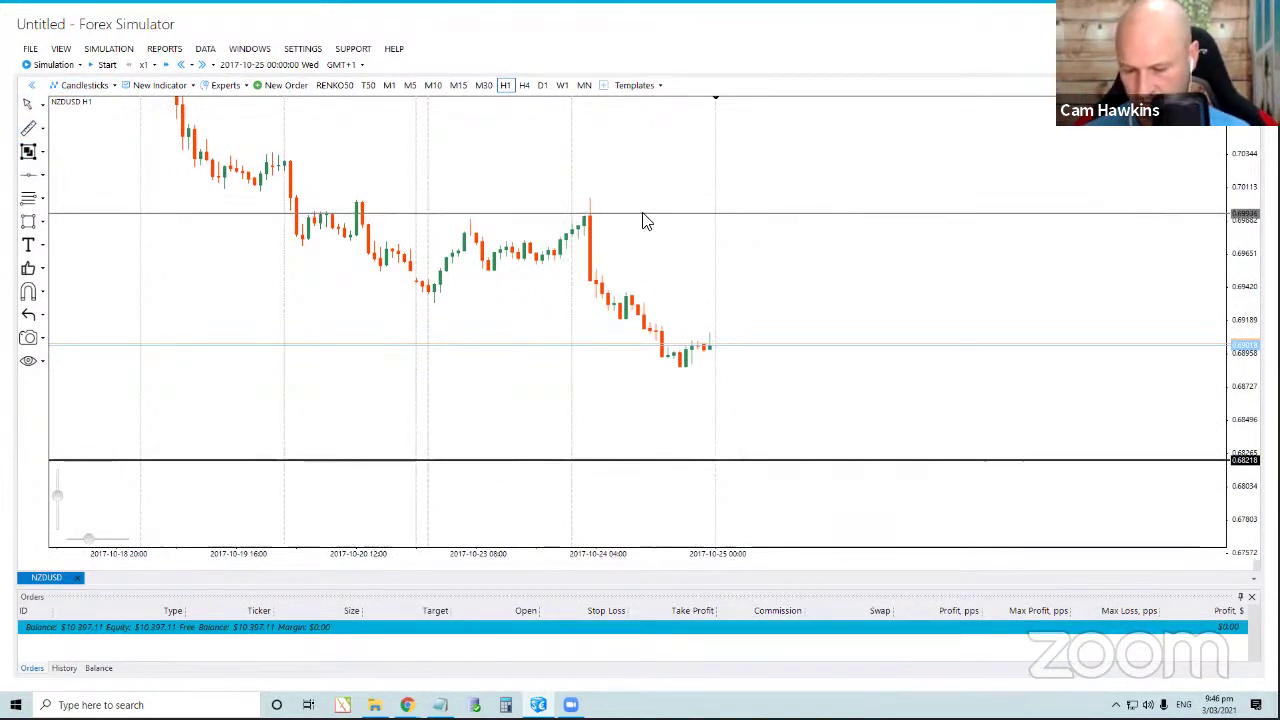
Add a horizontal line near the 23 October swing low and the following retest high, adjusting it to 0.69344.
click(27, 176)
click(600, 245)
drag(632, 266, 632, 292)
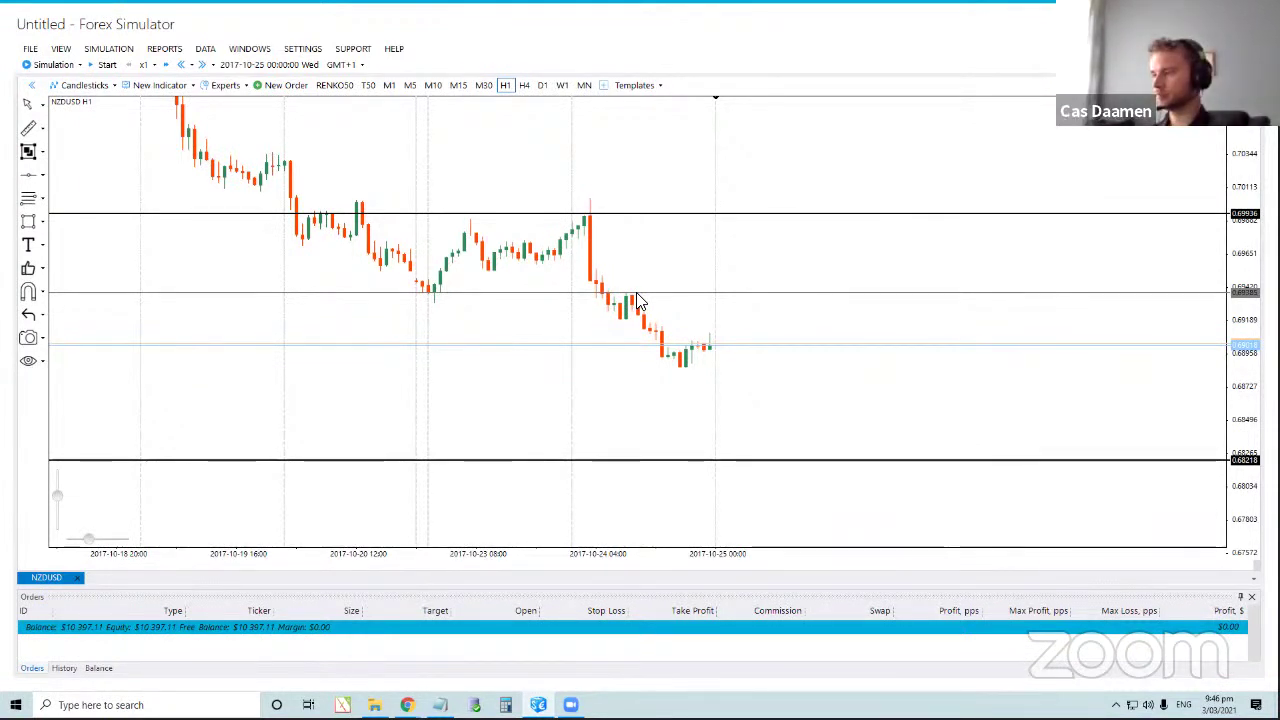
mouse_move(638, 297)
mouse_down()
mouse_move(646, 314)
mouse_move(644, 293)
mouse_up()
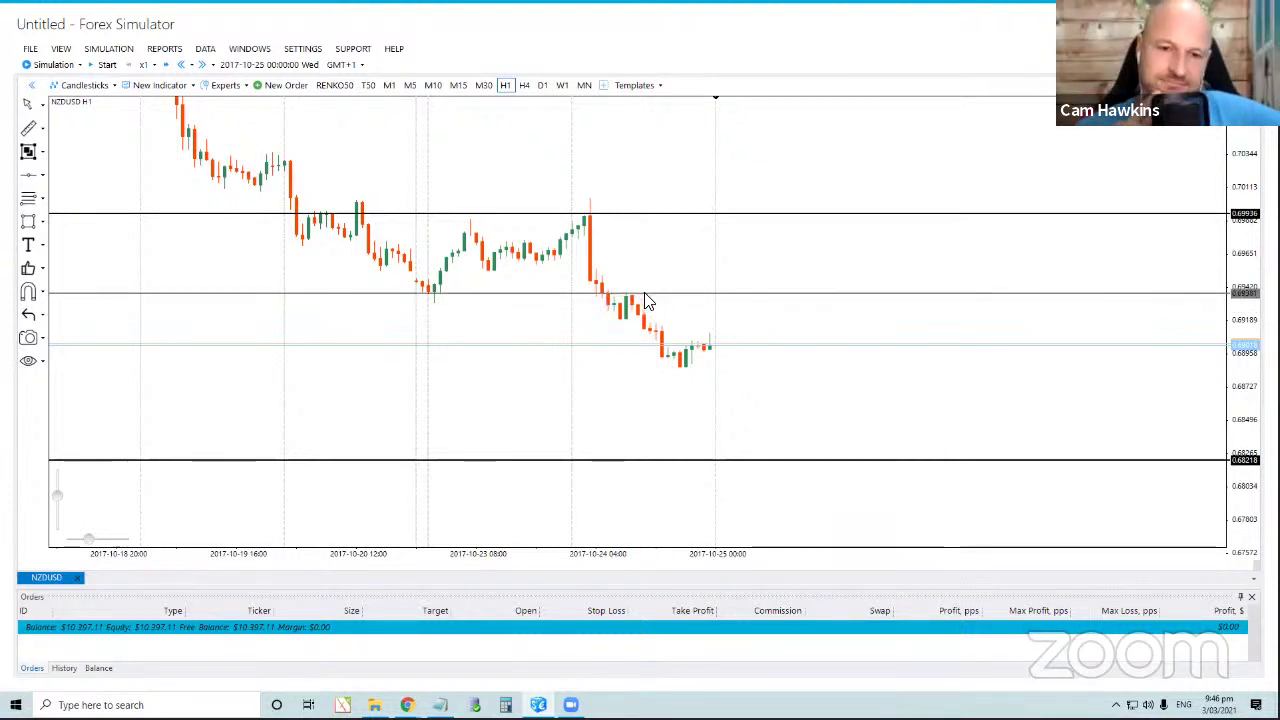
click(569, 297)
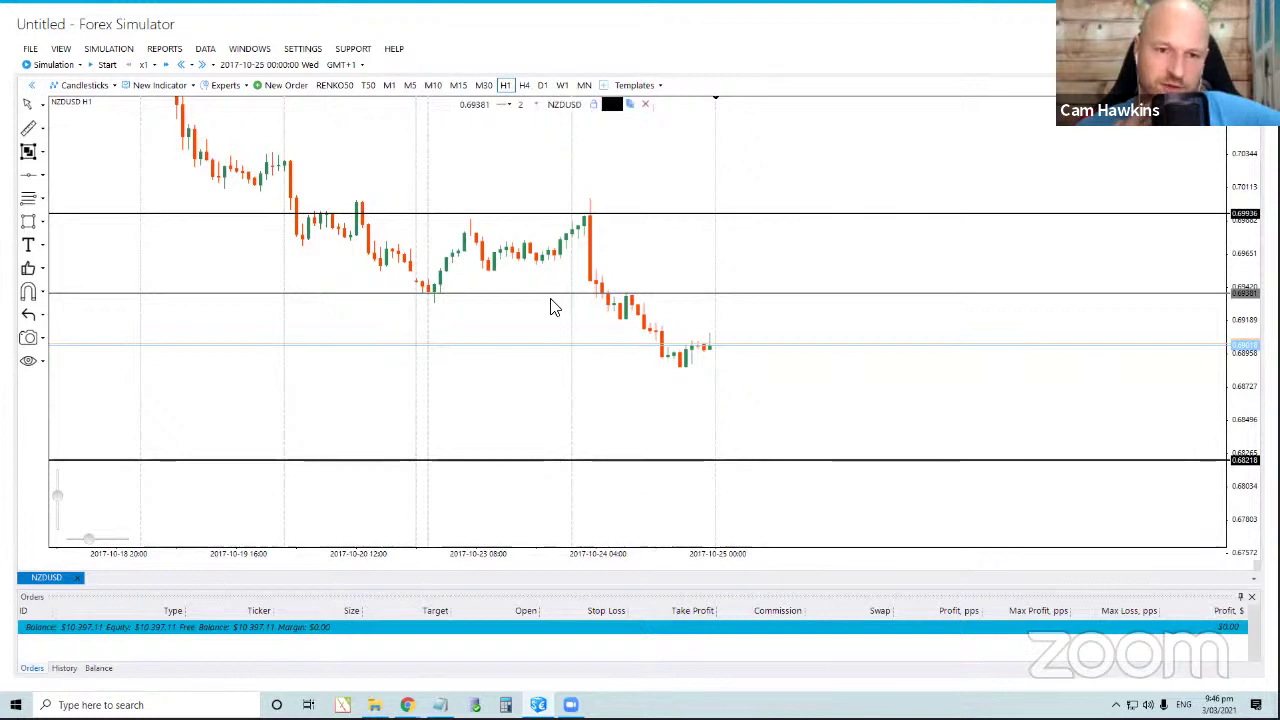
drag(554, 294, 559, 303)
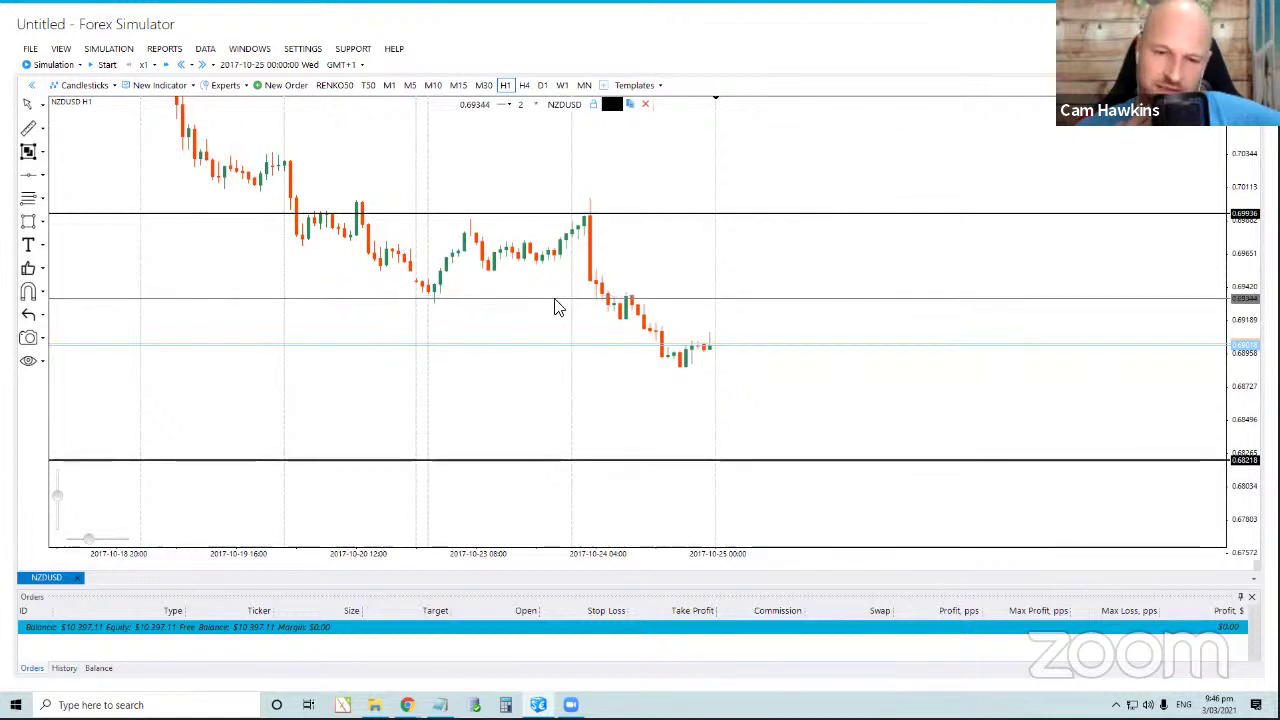
click(574, 367)
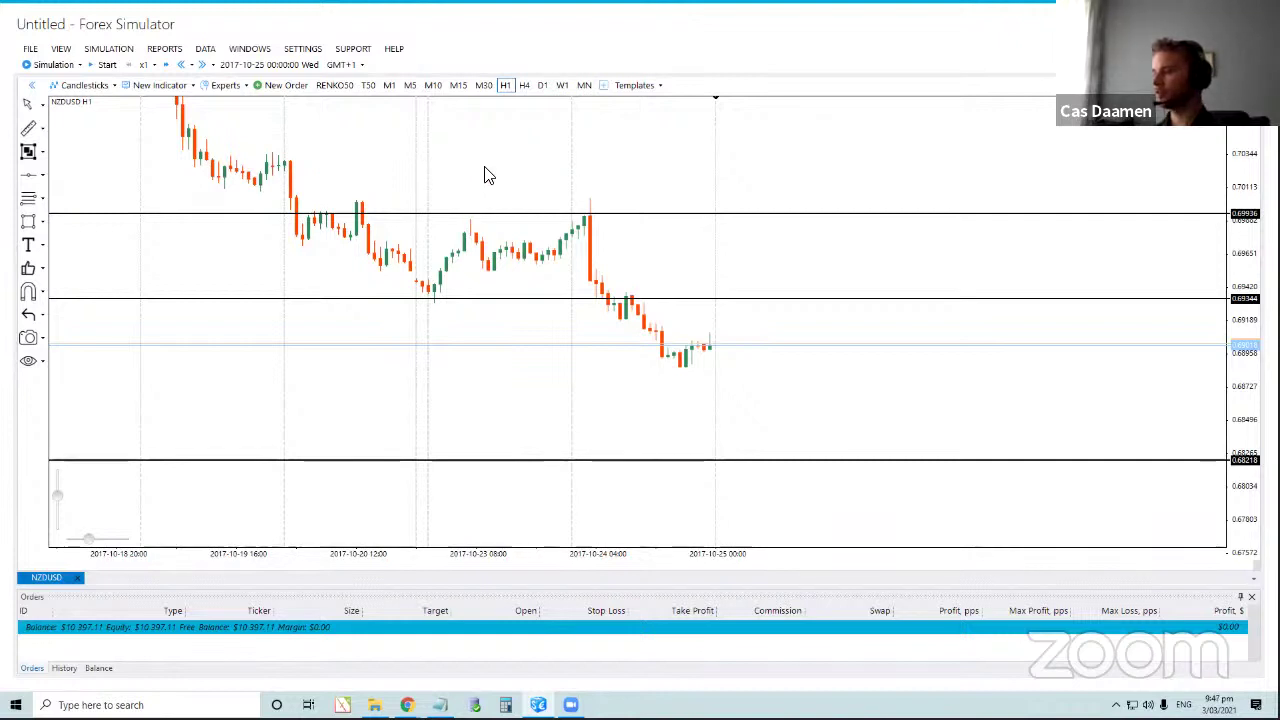
Draw a ray from the 20 October swing high past the 24 October high, just above the 0.69936 line.
drag(450, 323, 409, 403)
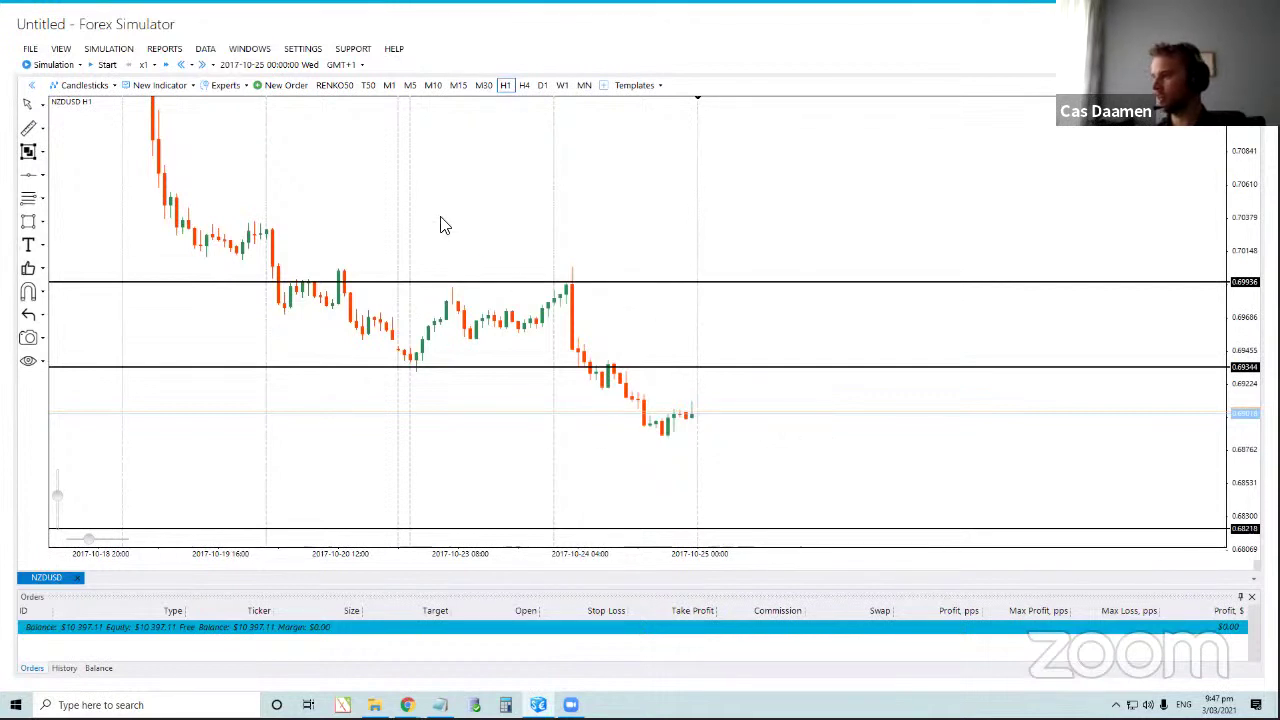
click(42, 175)
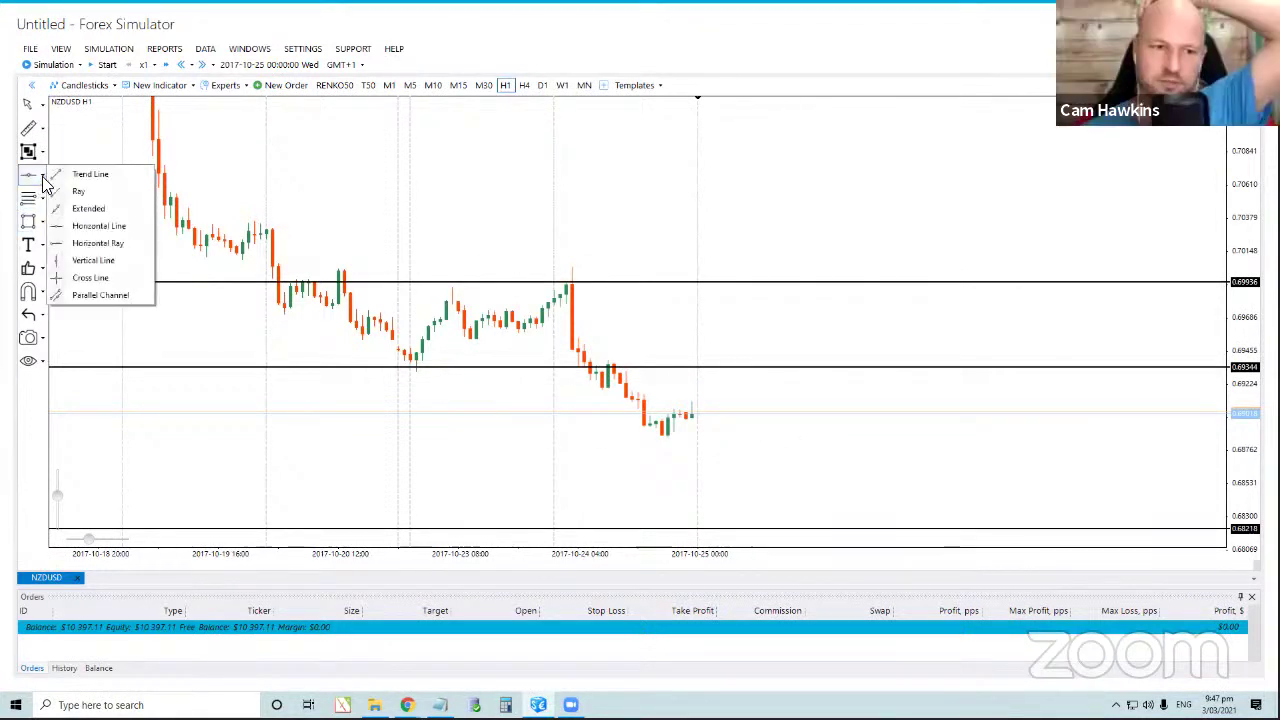
click(90, 225)
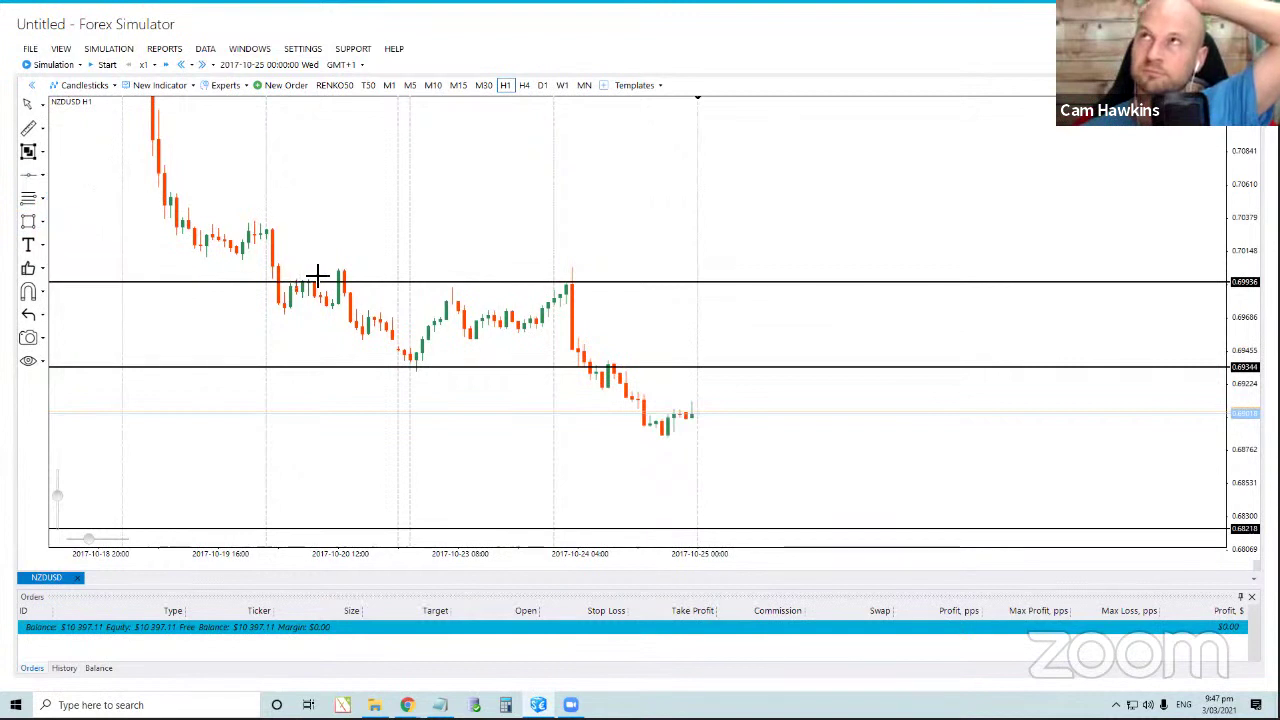
drag(340, 272, 624, 271)
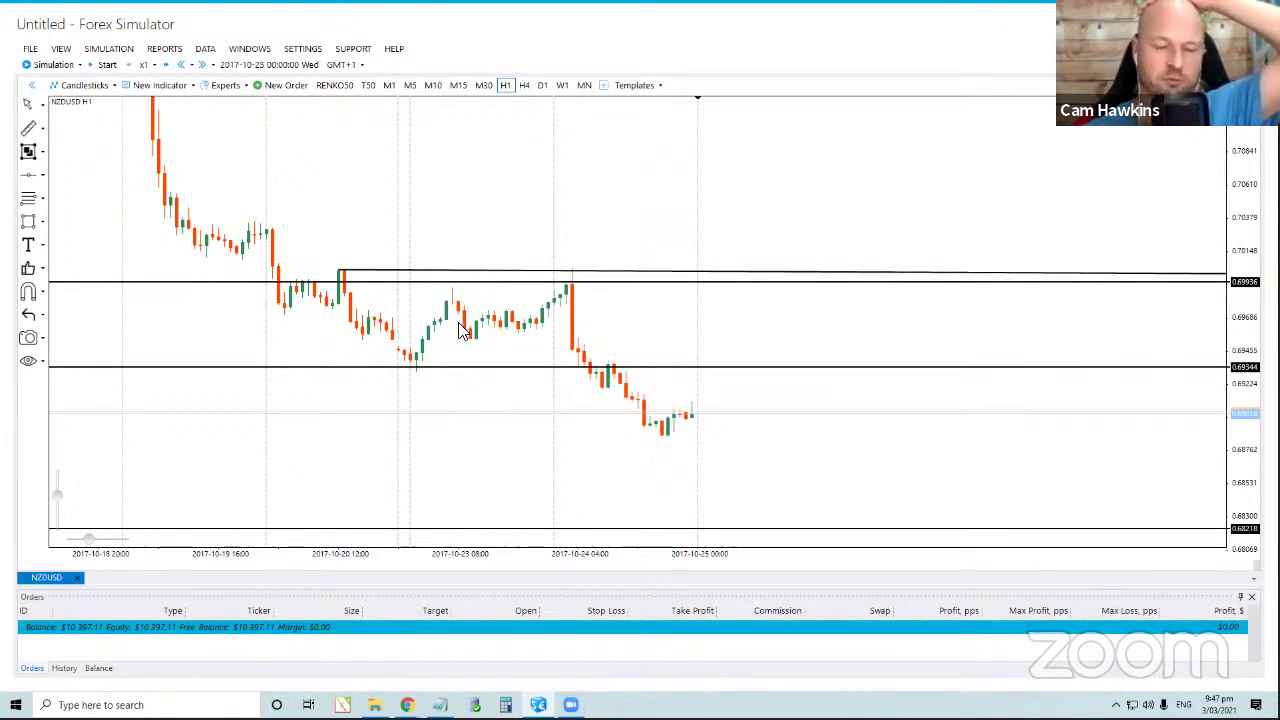
drag(522, 475, 471, 446)
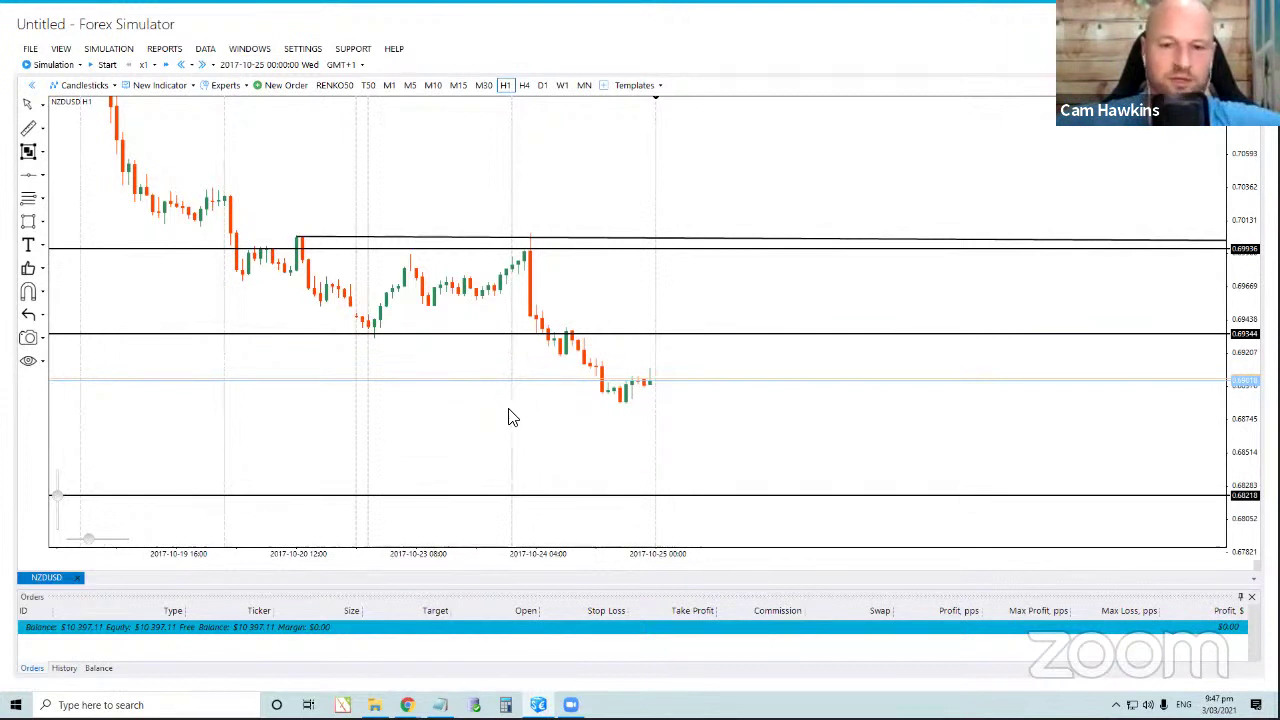
drag(509, 417, 546, 400)
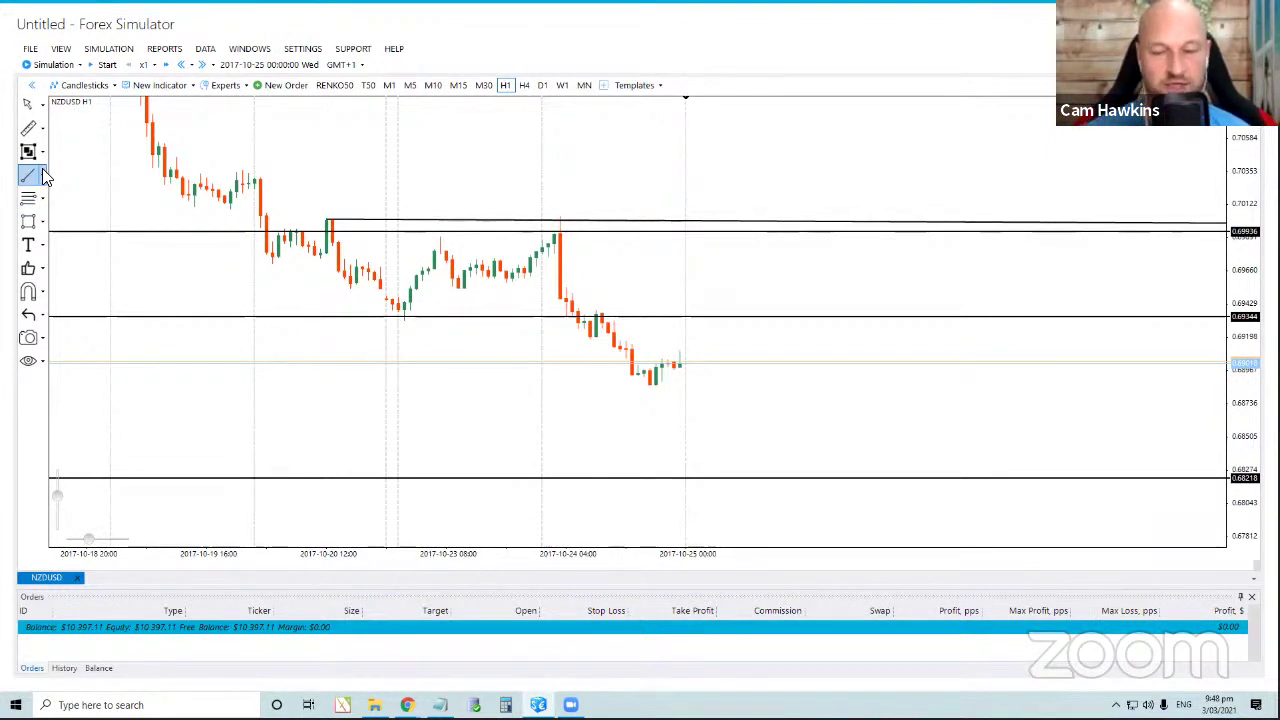
drag(646, 171, 648, 171)
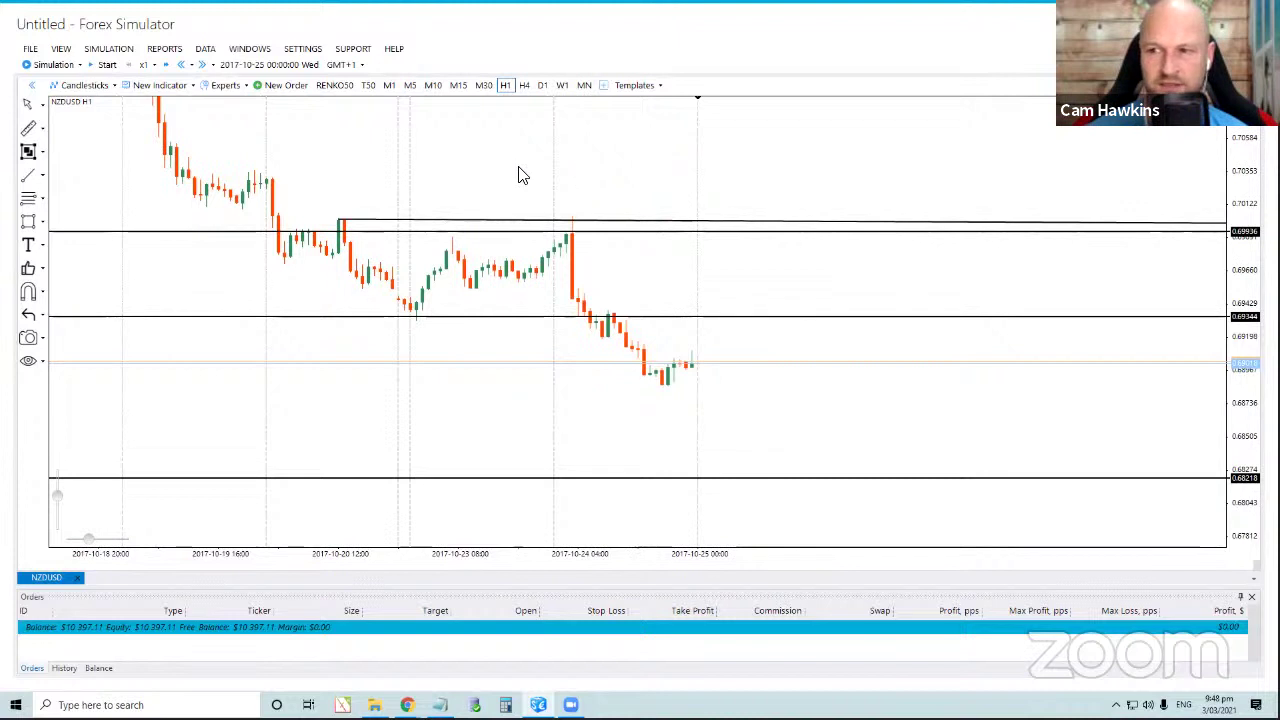
Start a new NZDUSD limit order as a Sell Limit with its entry price at 0.69339, on the 0.69344 horizontal line.
click(283, 86)
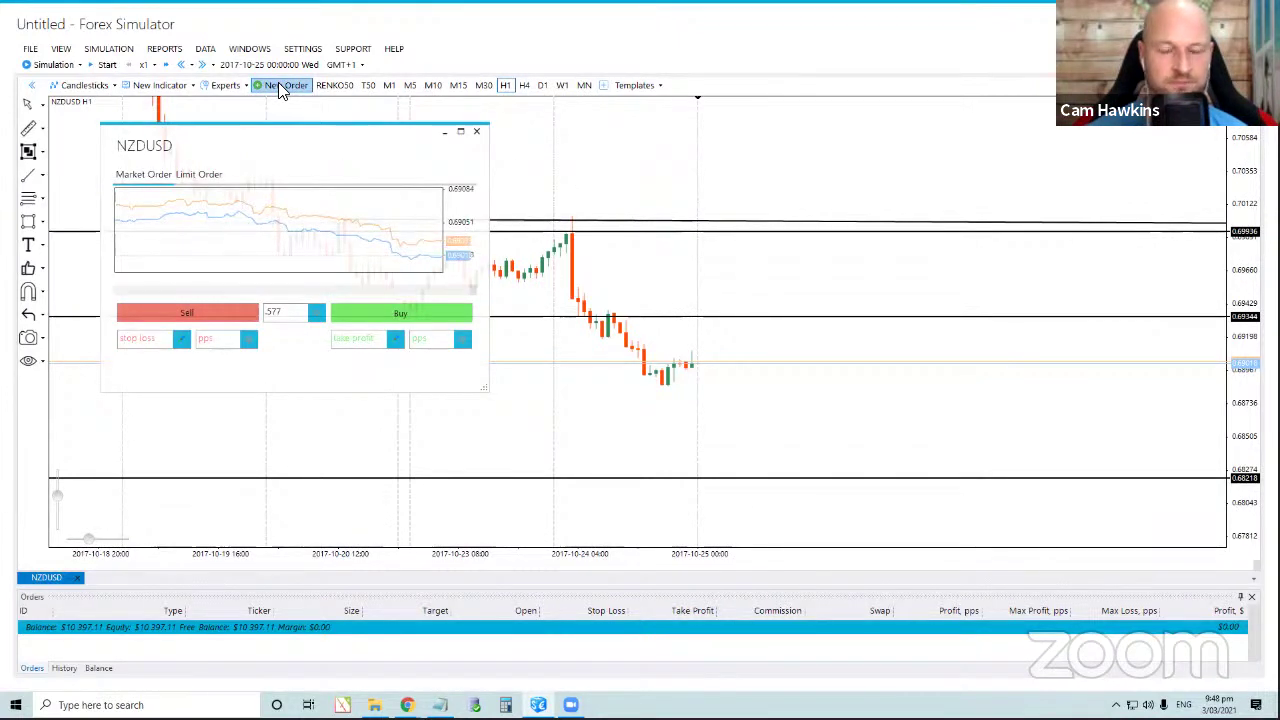
click(208, 172)
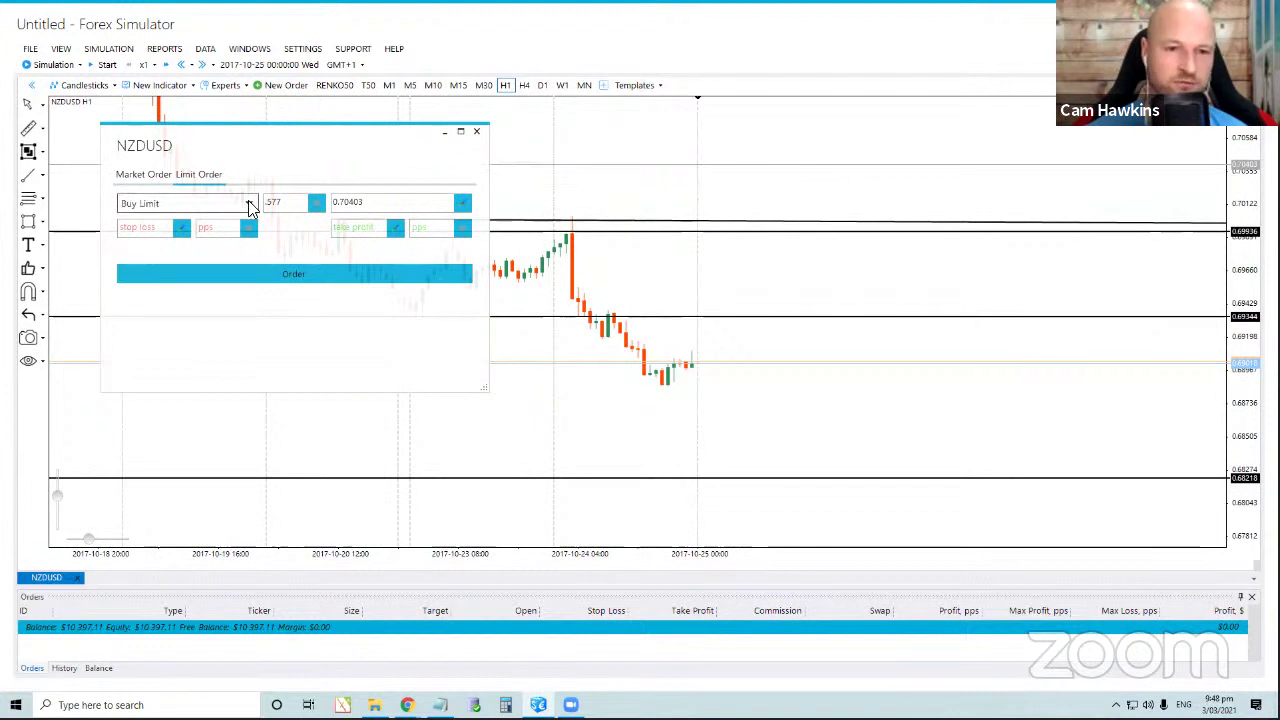
click(244, 205)
click(179, 236)
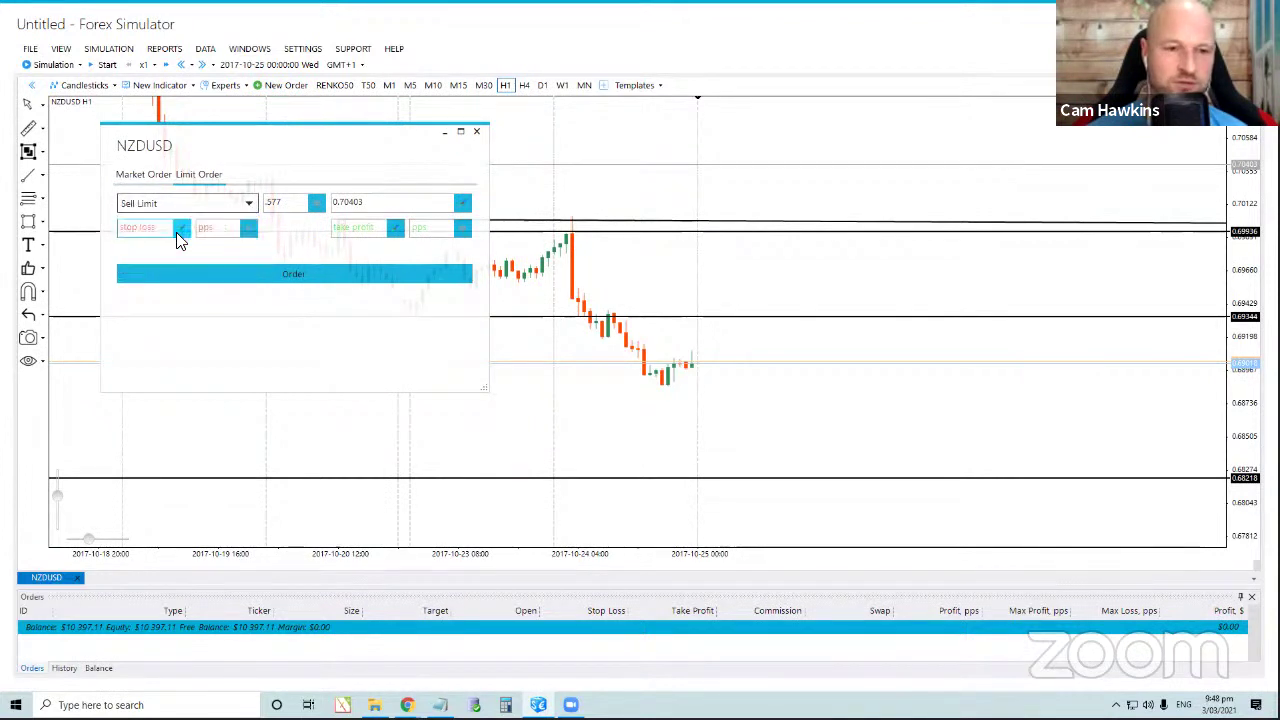
click(462, 205)
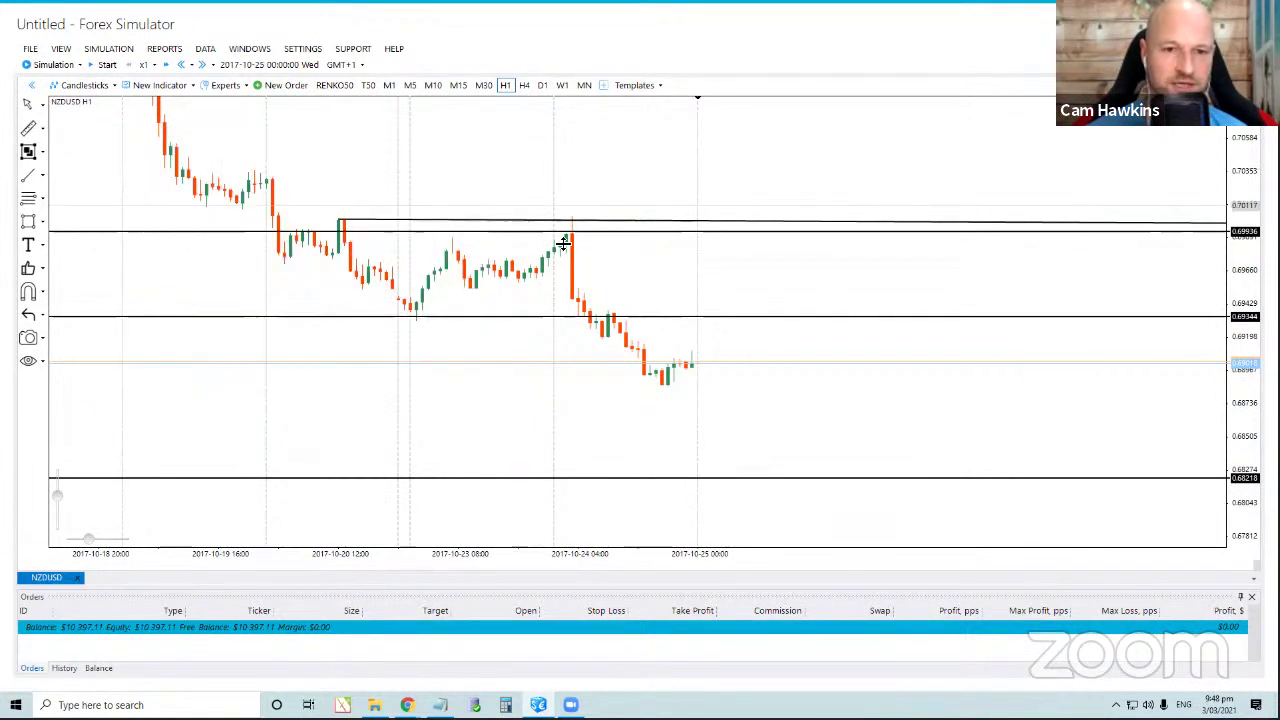
click(675, 321)
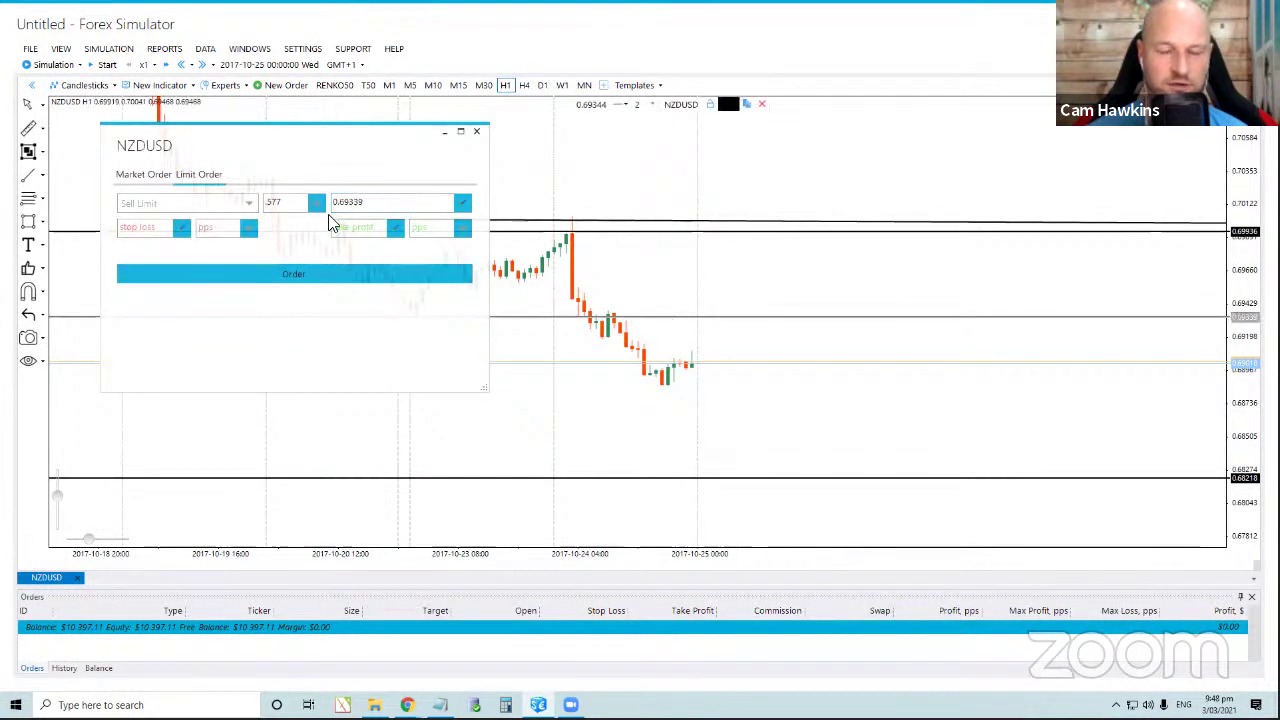
Set the order's take profit to 0.68219 at the lower support line and its stop loss to 0.69950, just above the 0.69936 line.
drag(197, 149, 210, 141)
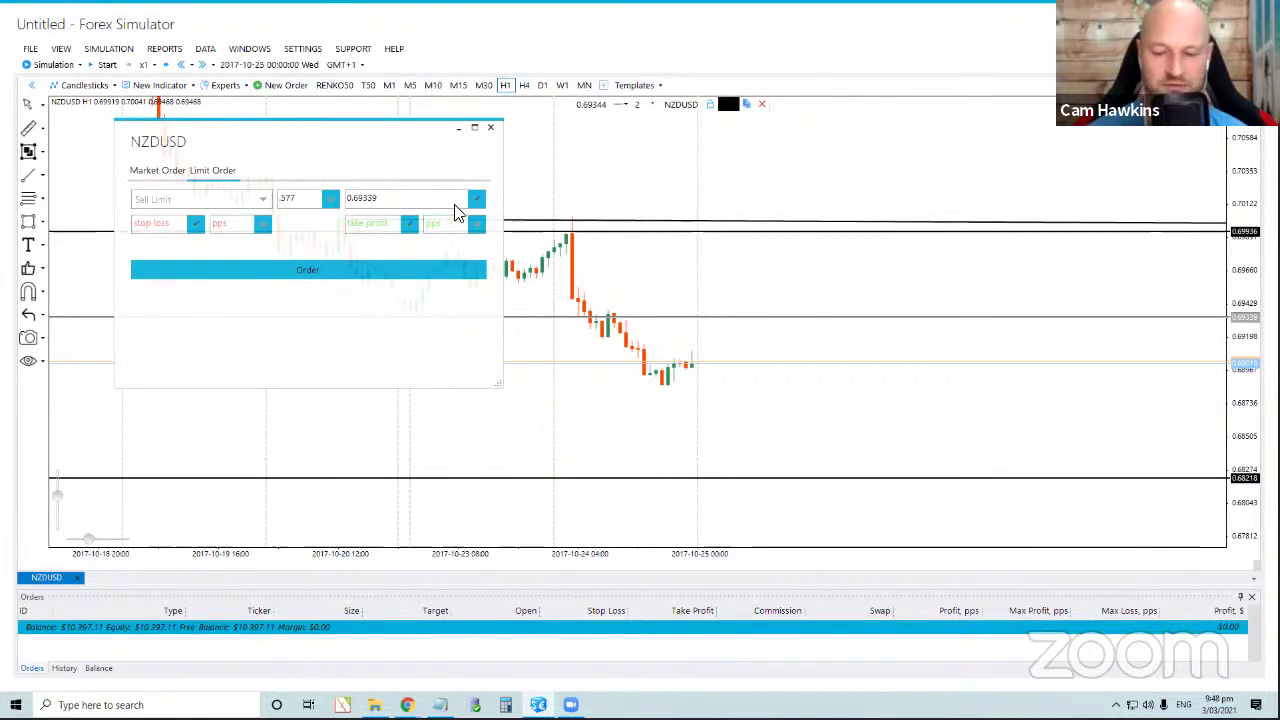
click(407, 229)
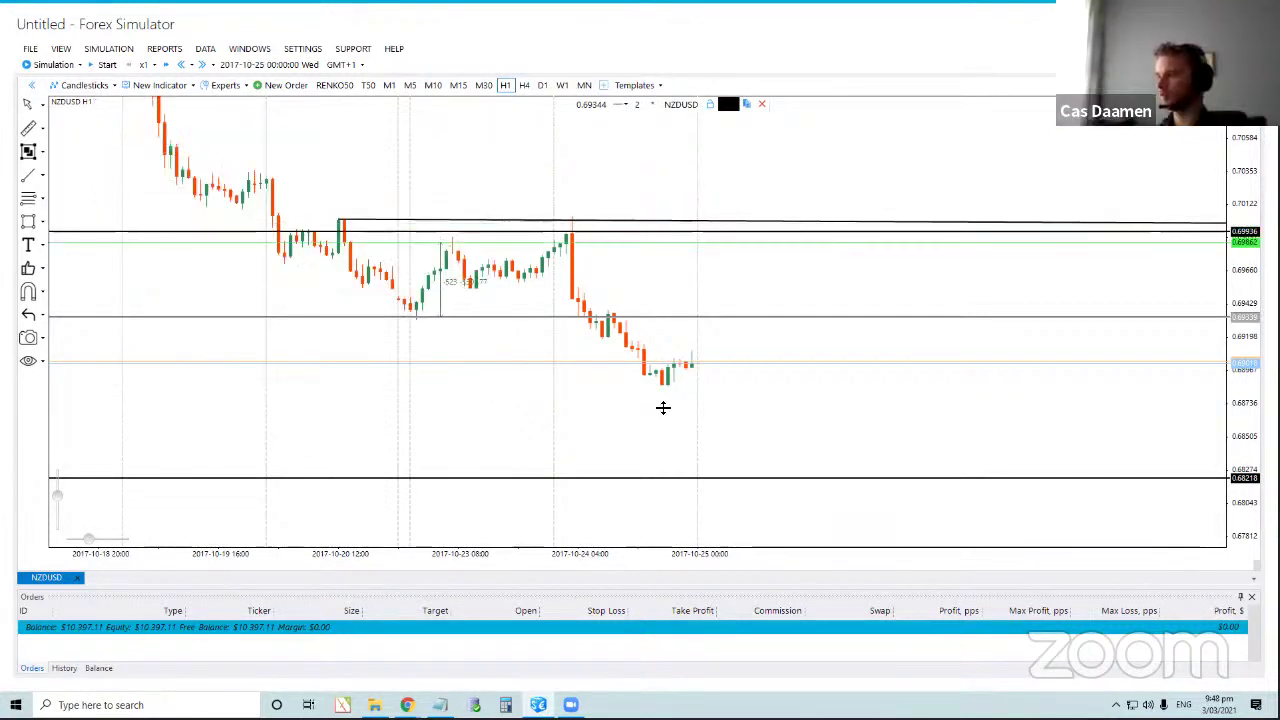
click(744, 481)
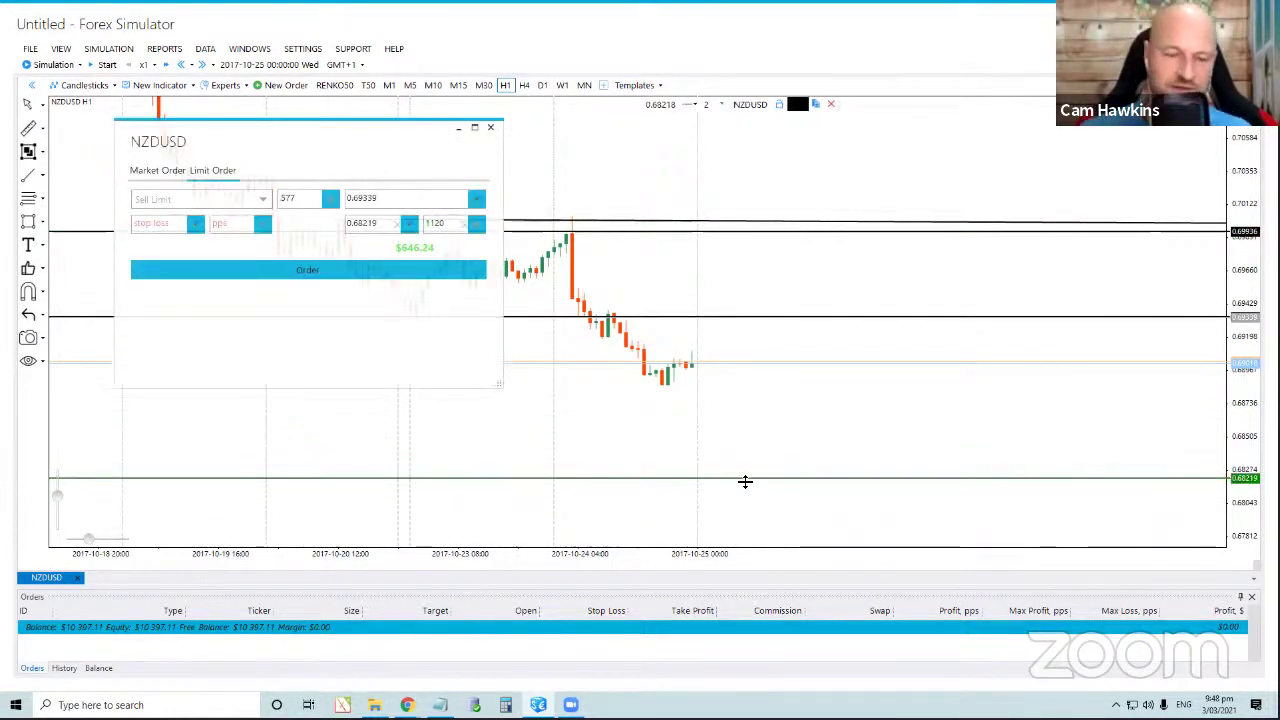
click(201, 228)
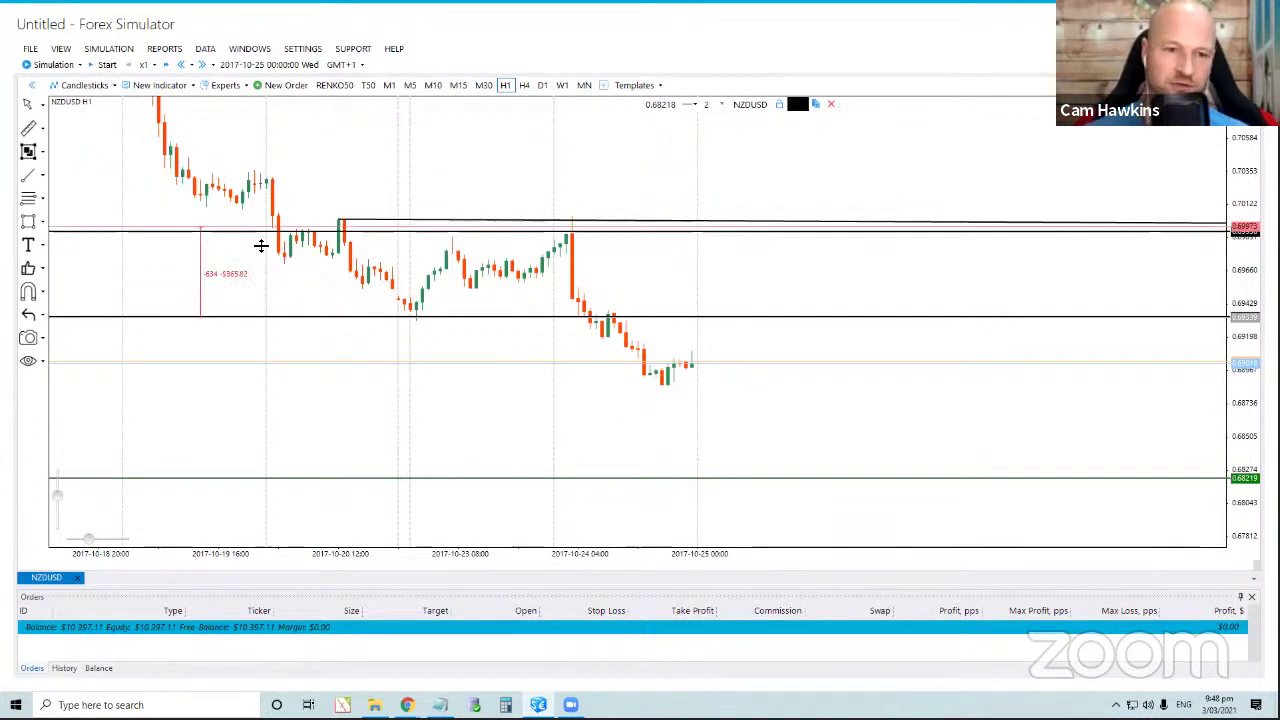
click(657, 233)
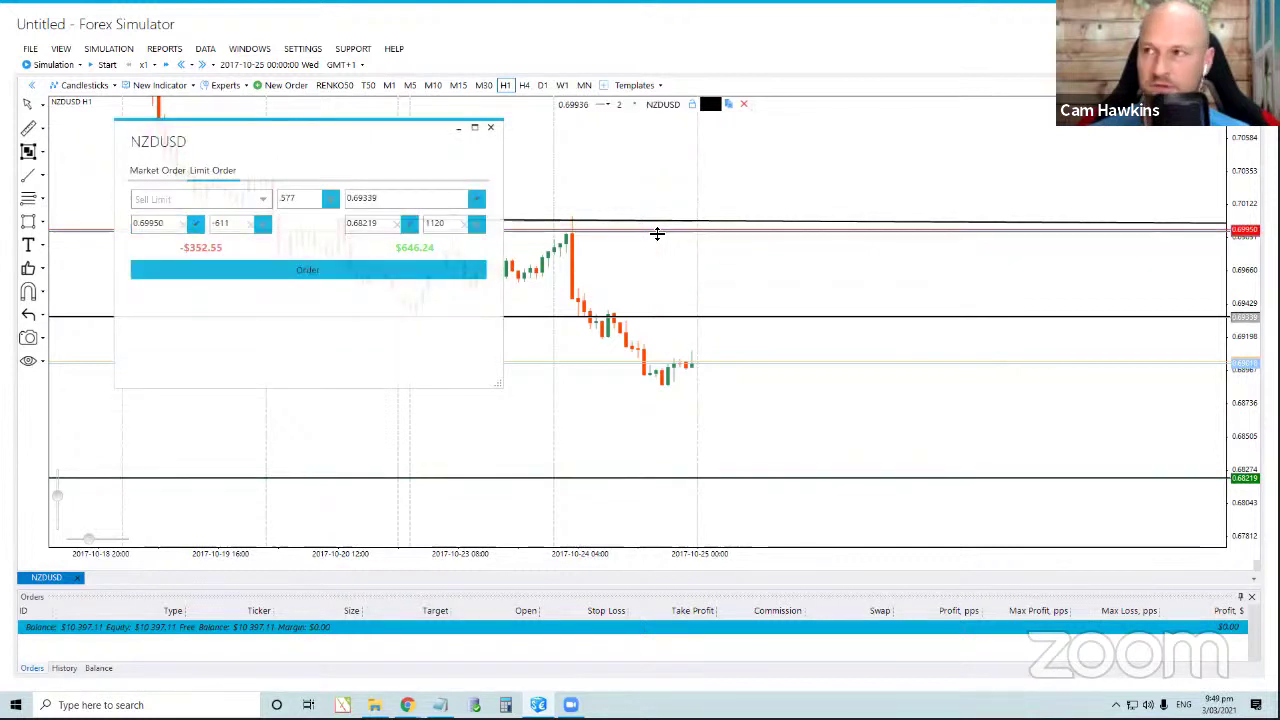
Reposition the order window and set the sell limit order's size to .39 lots.
drag(271, 137, 223, 137)
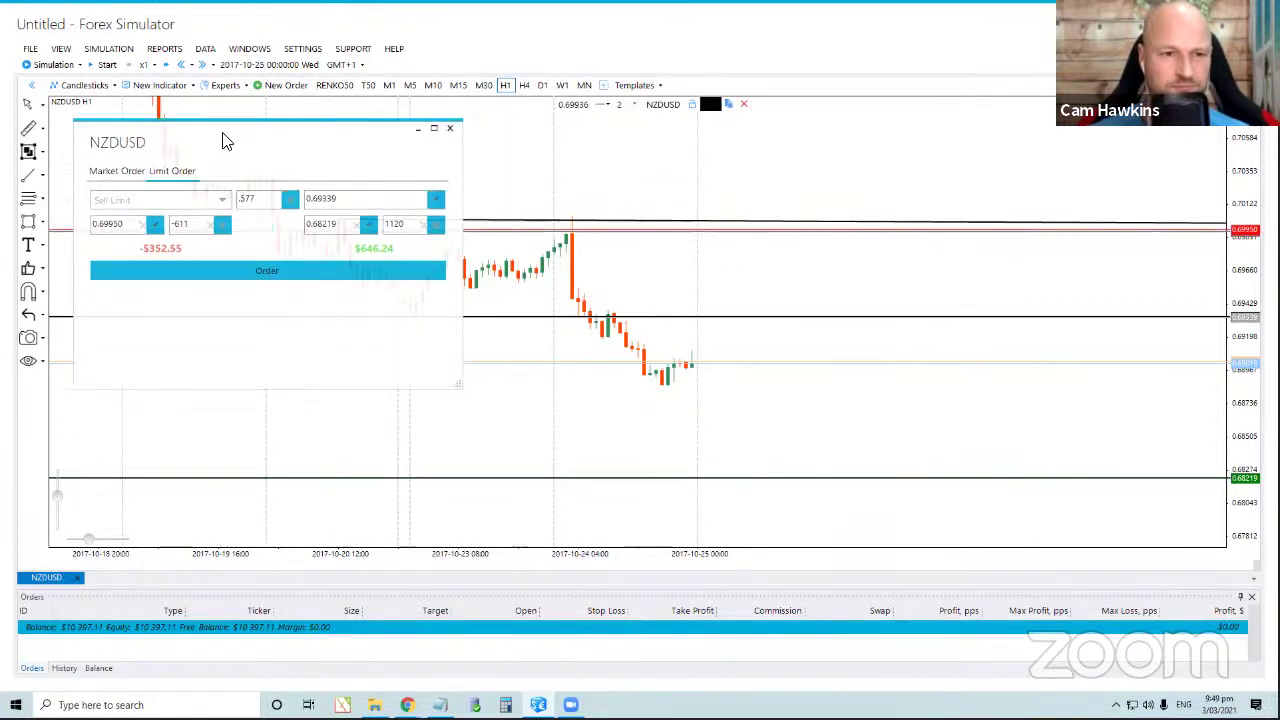
drag(130, 146, 150, 152)
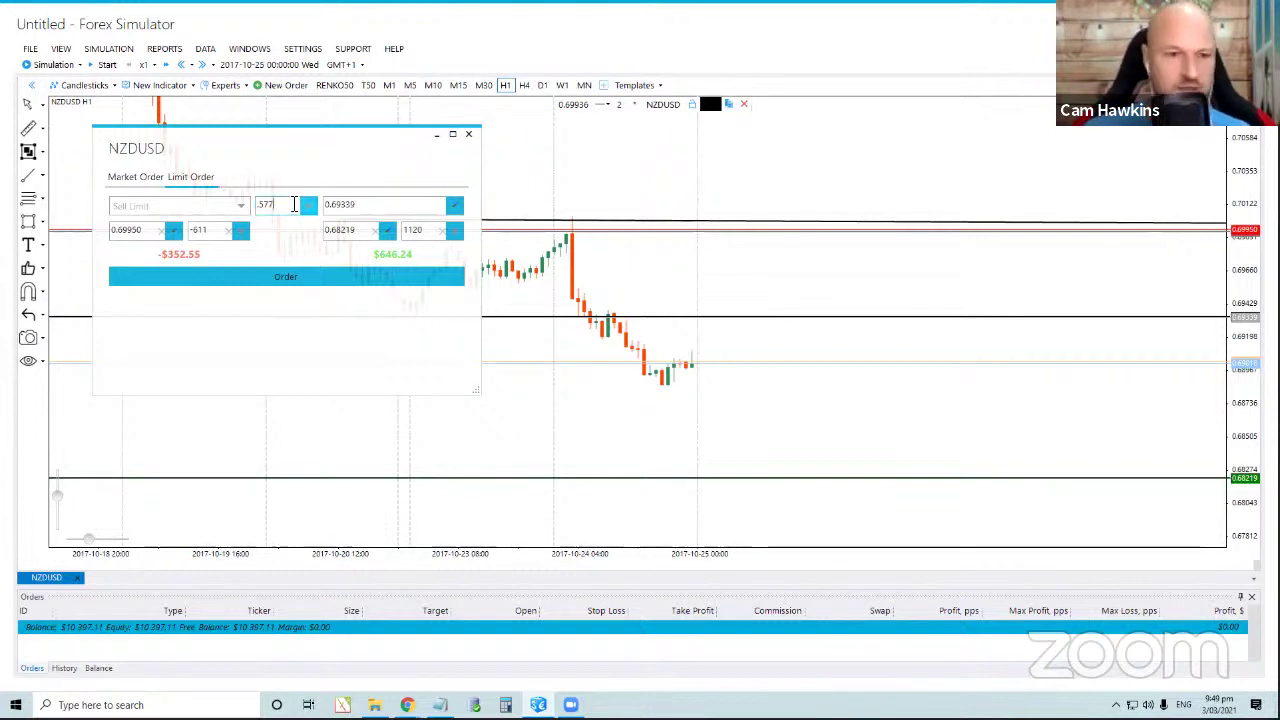
key(BackSpace)
key(BackSpace)
key(BackSpace)
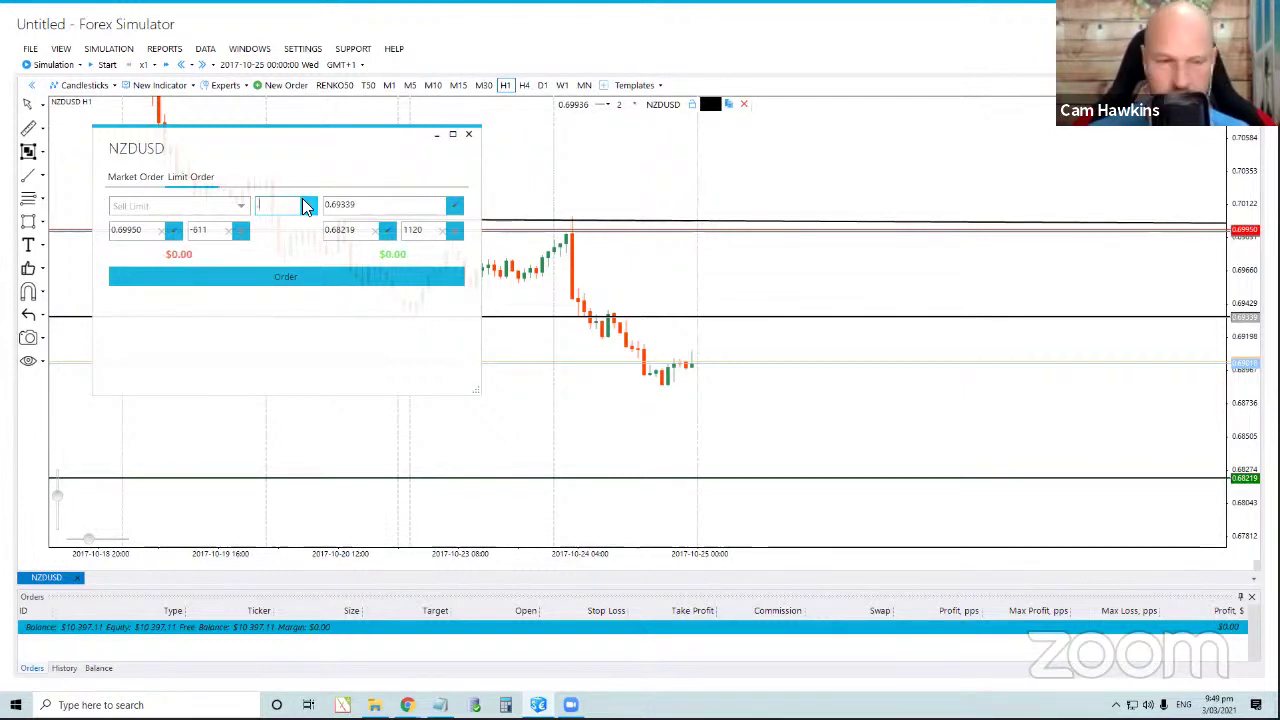
text(3)
text(.9)
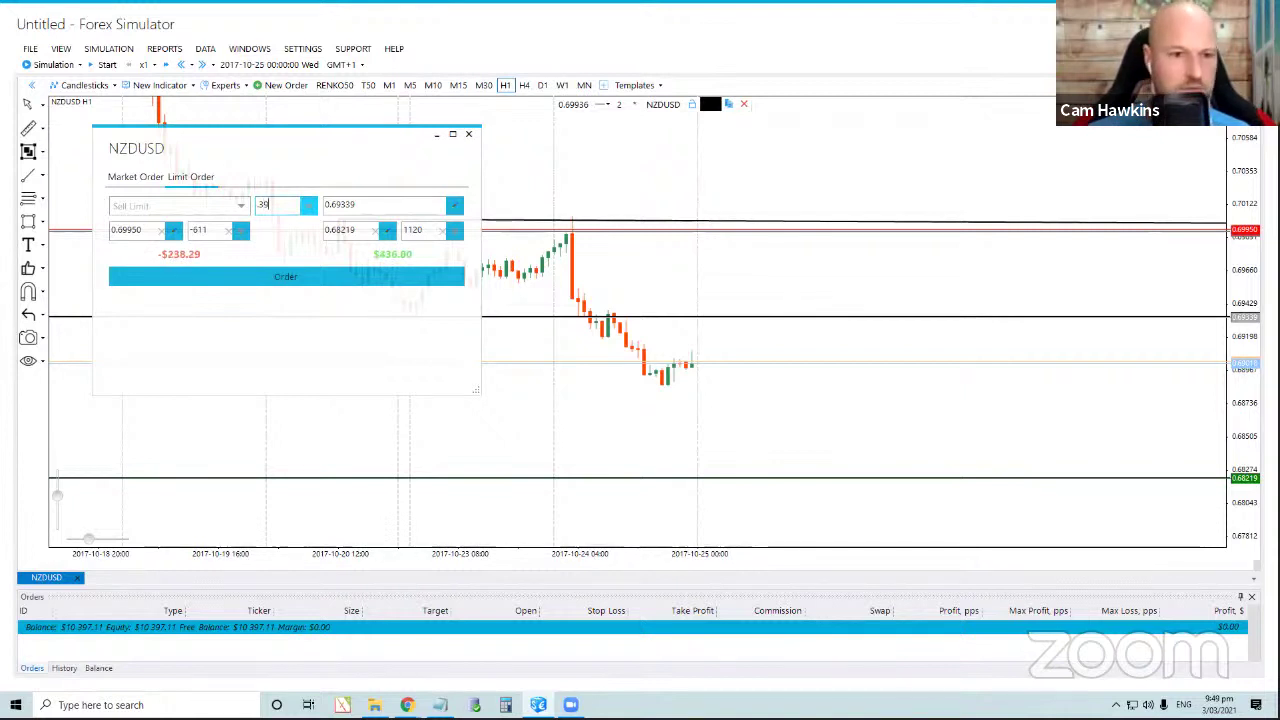
Set the size to 0.34 and place the NZDUSD sell limit order at 0.69339 with stop loss 0.69950 and take profit 0.68219.
text(8)
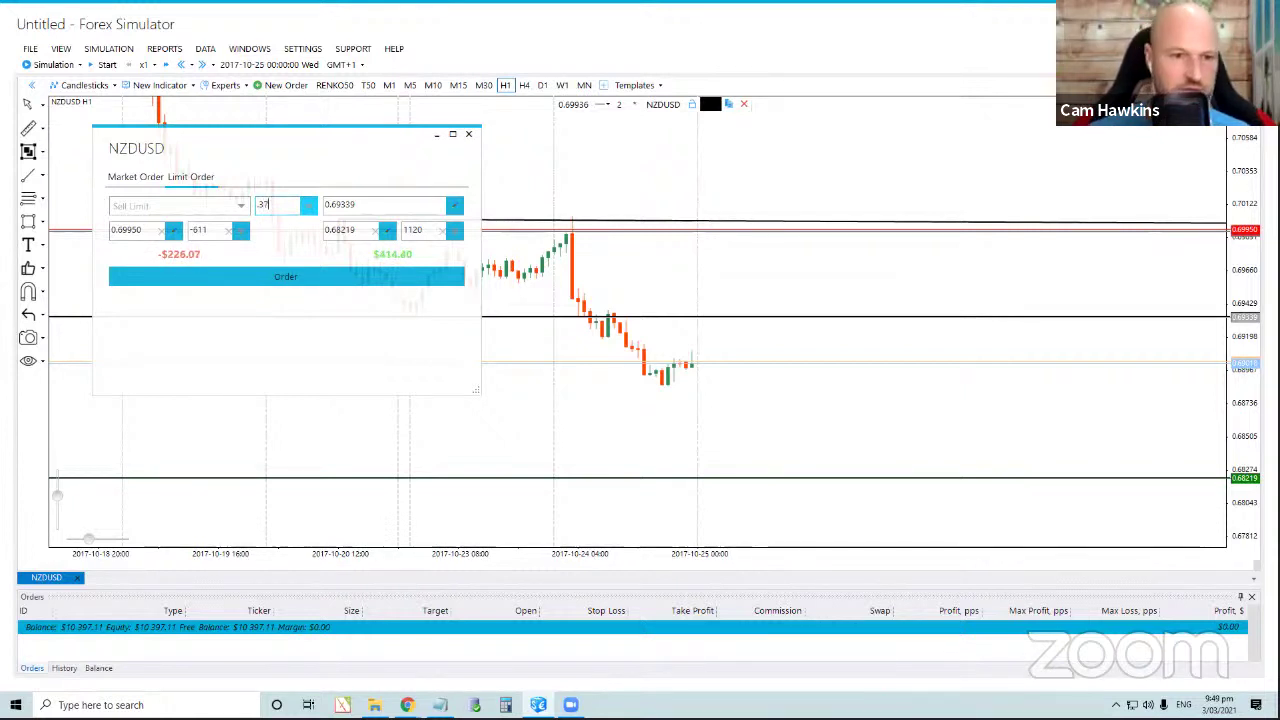
key(BackSpace)
text(4)
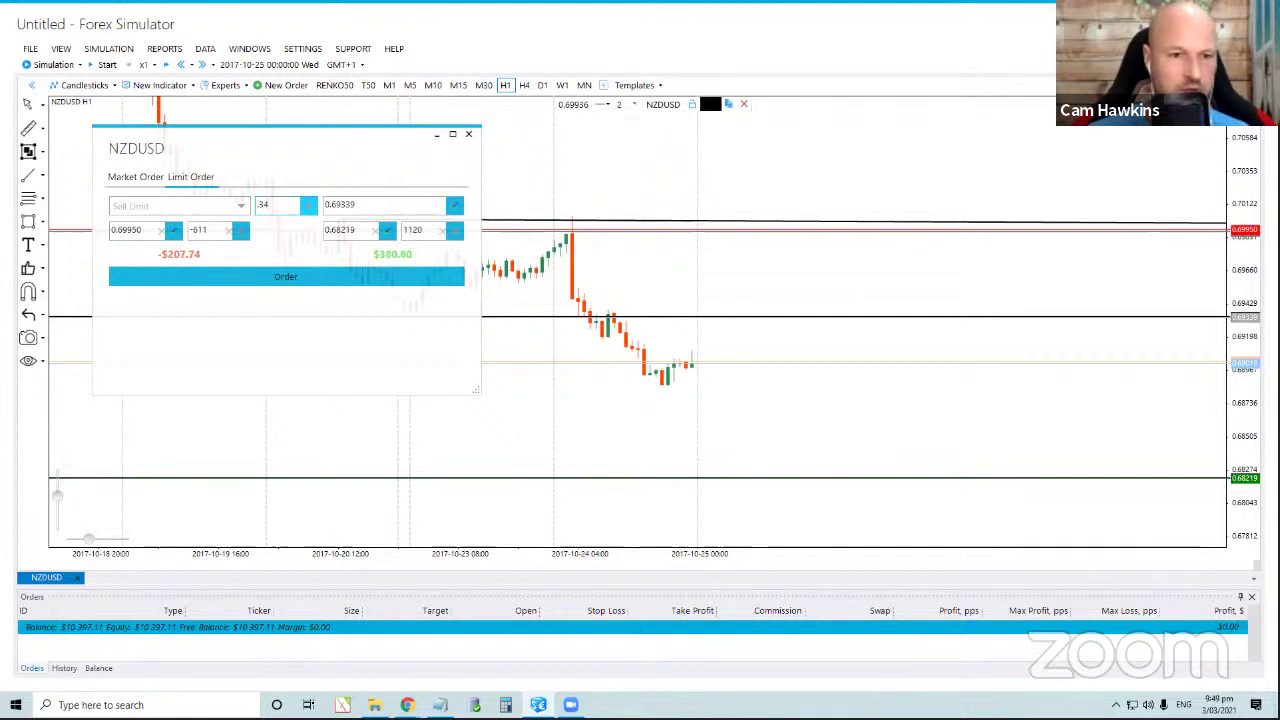
text(1)
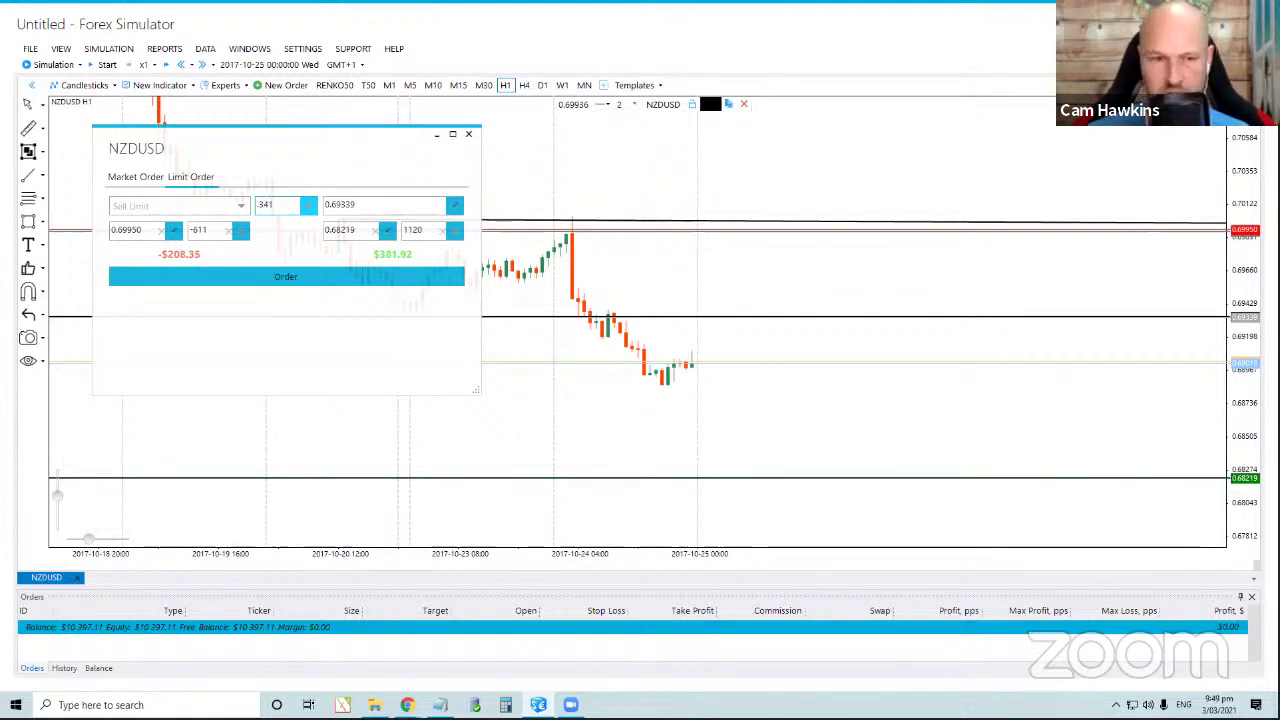
key(BackSpace)
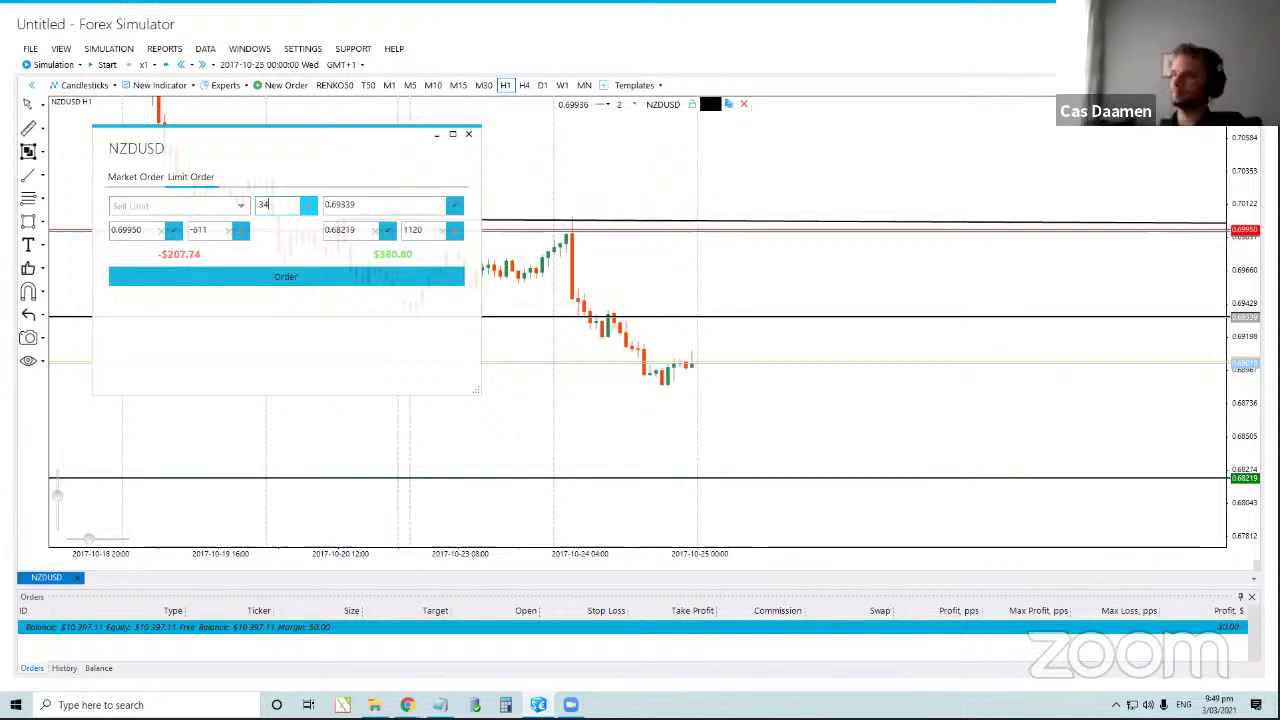
click(292, 276)
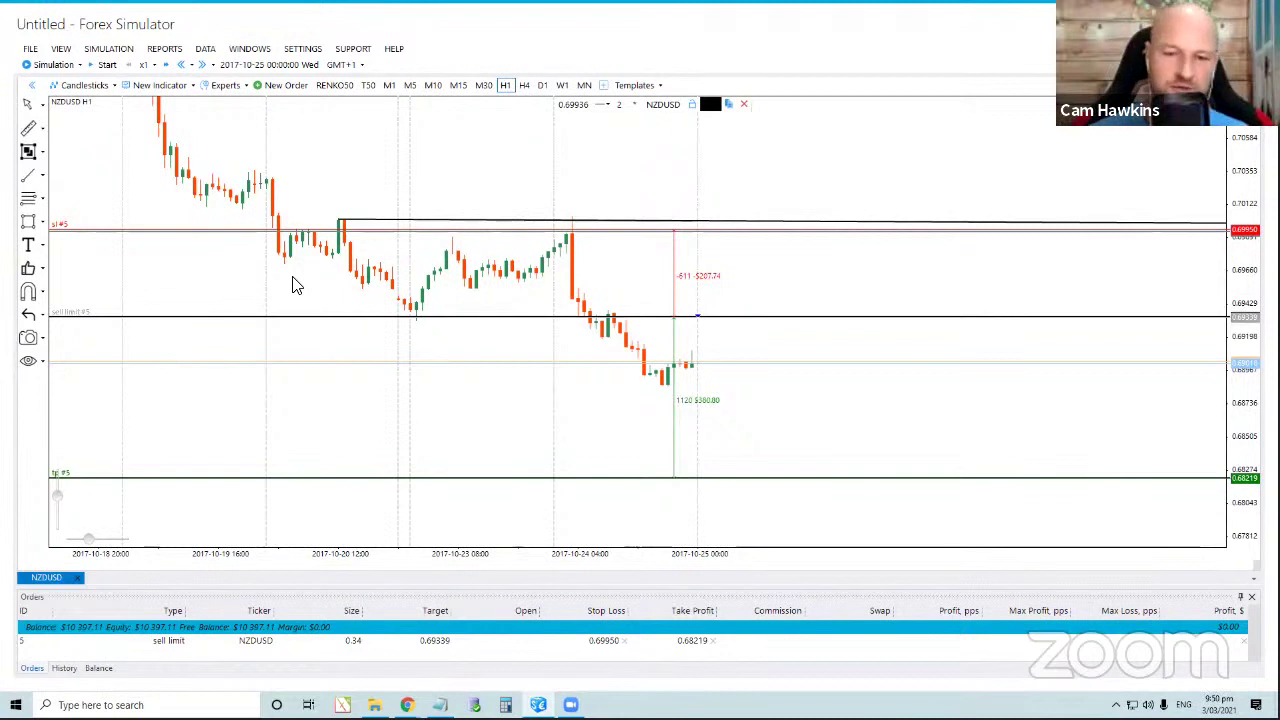
click(212, 65)
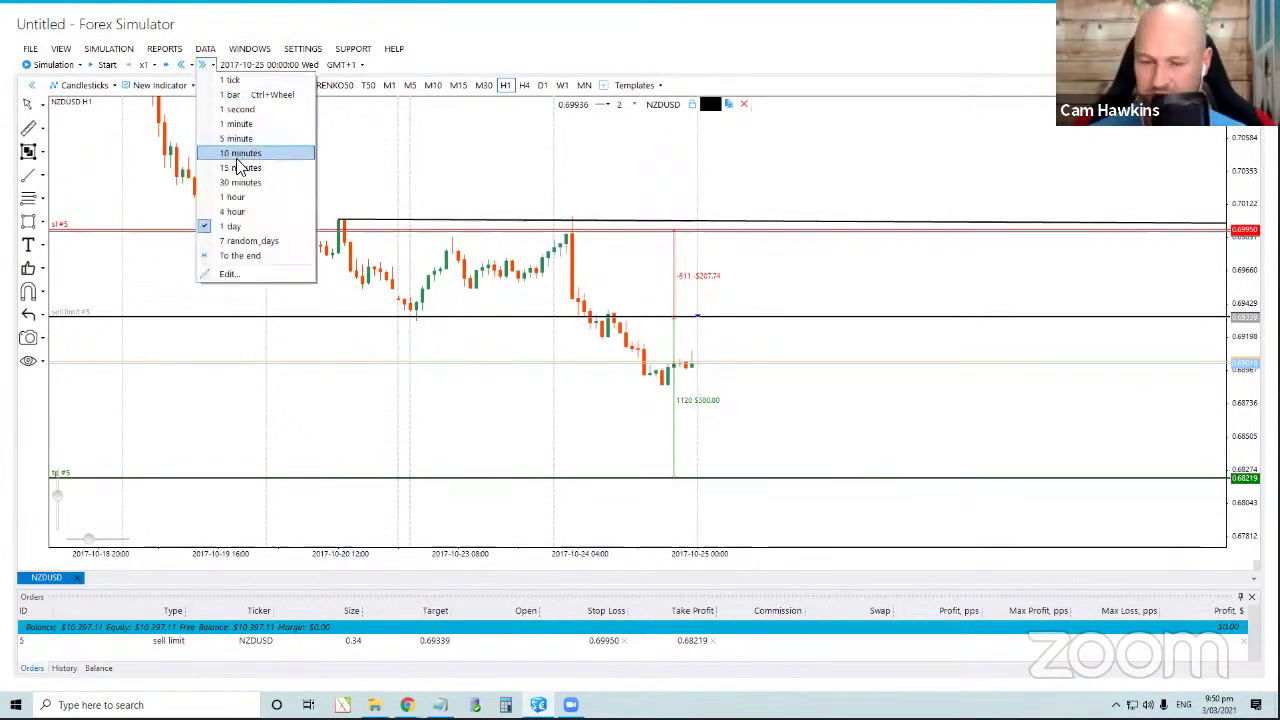
click(242, 190)
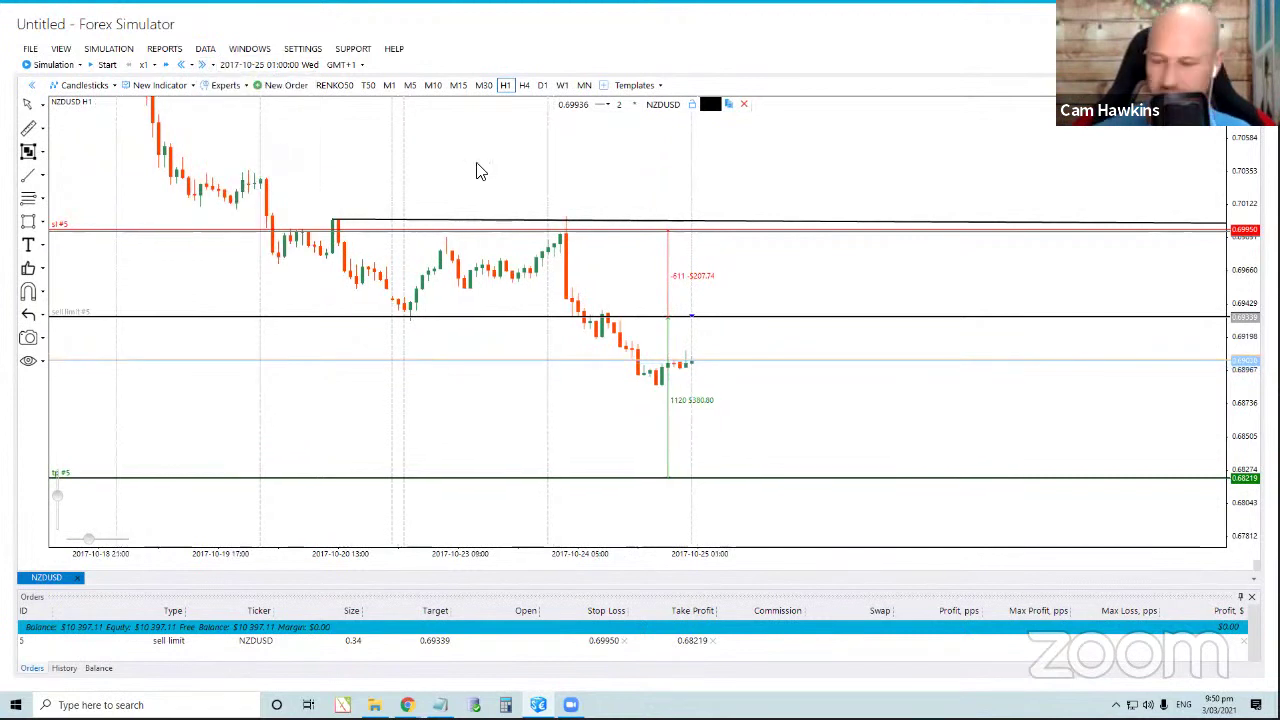
key(Delete)
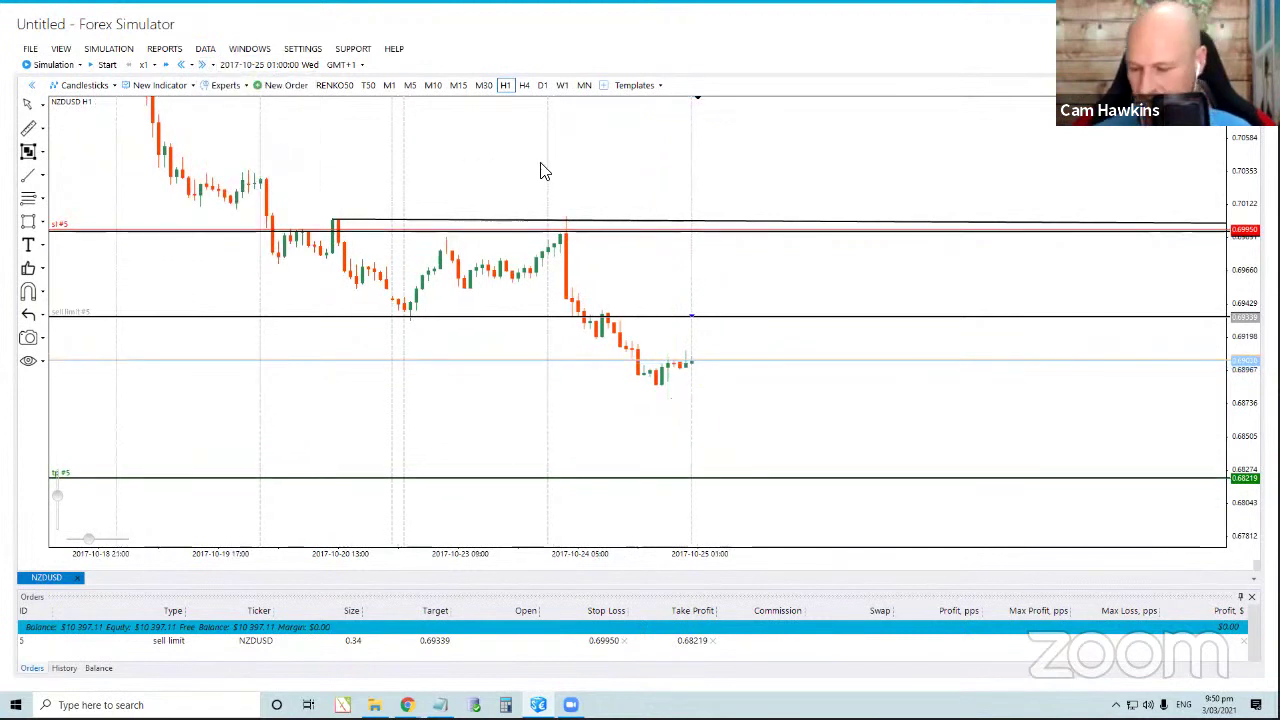
Review the earlier NZDUSD price history against the order levels on the daily chart and return to the H1 timeframe.
click(541, 86)
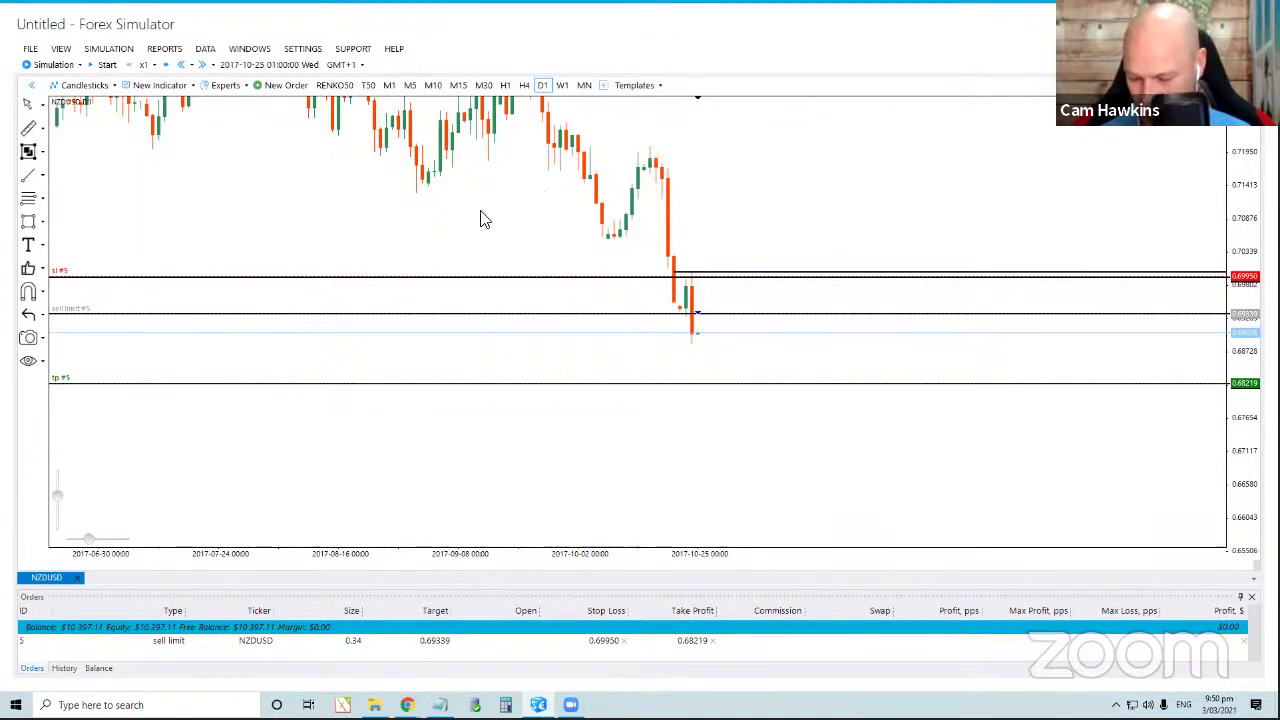
drag(480, 219, 580, 222)
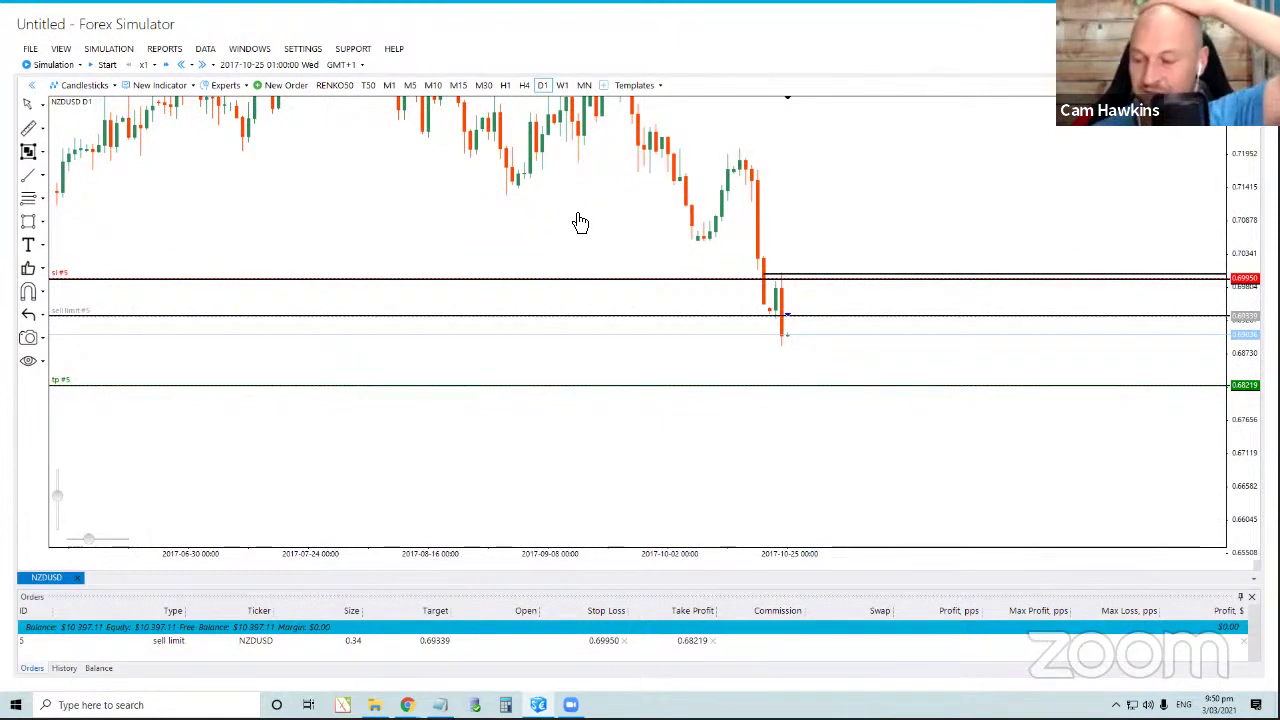
drag(577, 220, 788, 214)
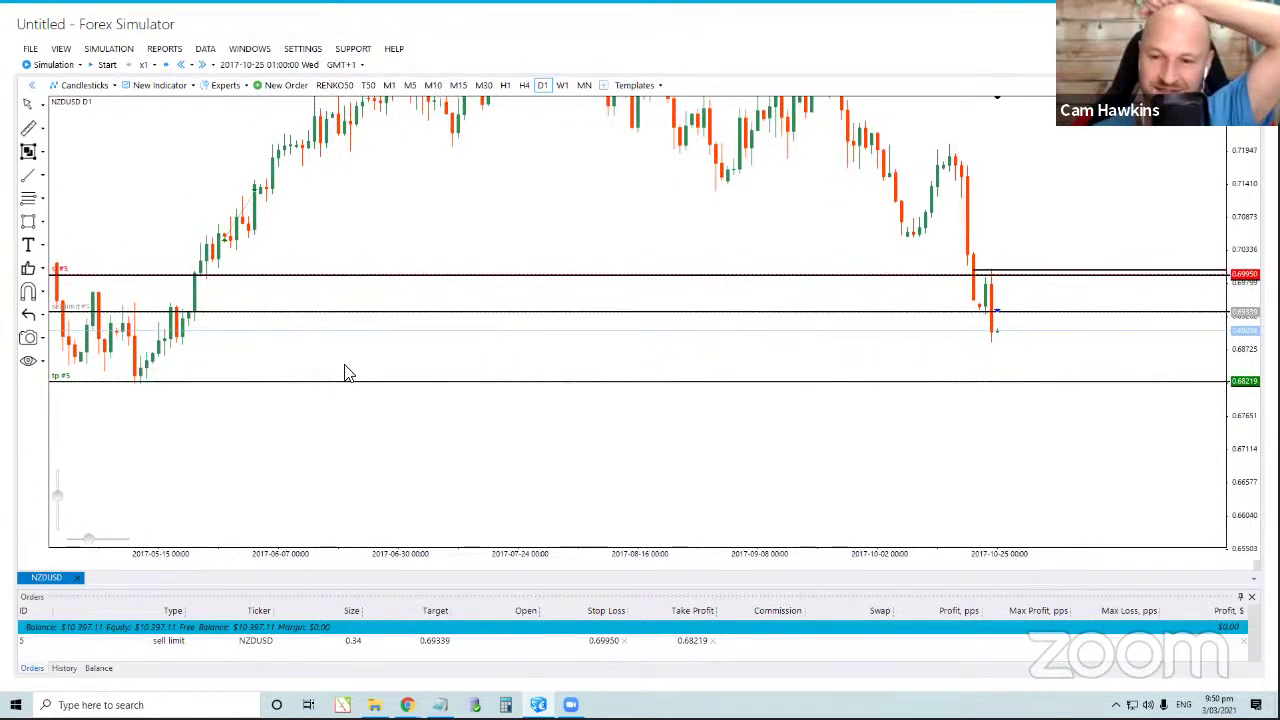
click(507, 86)
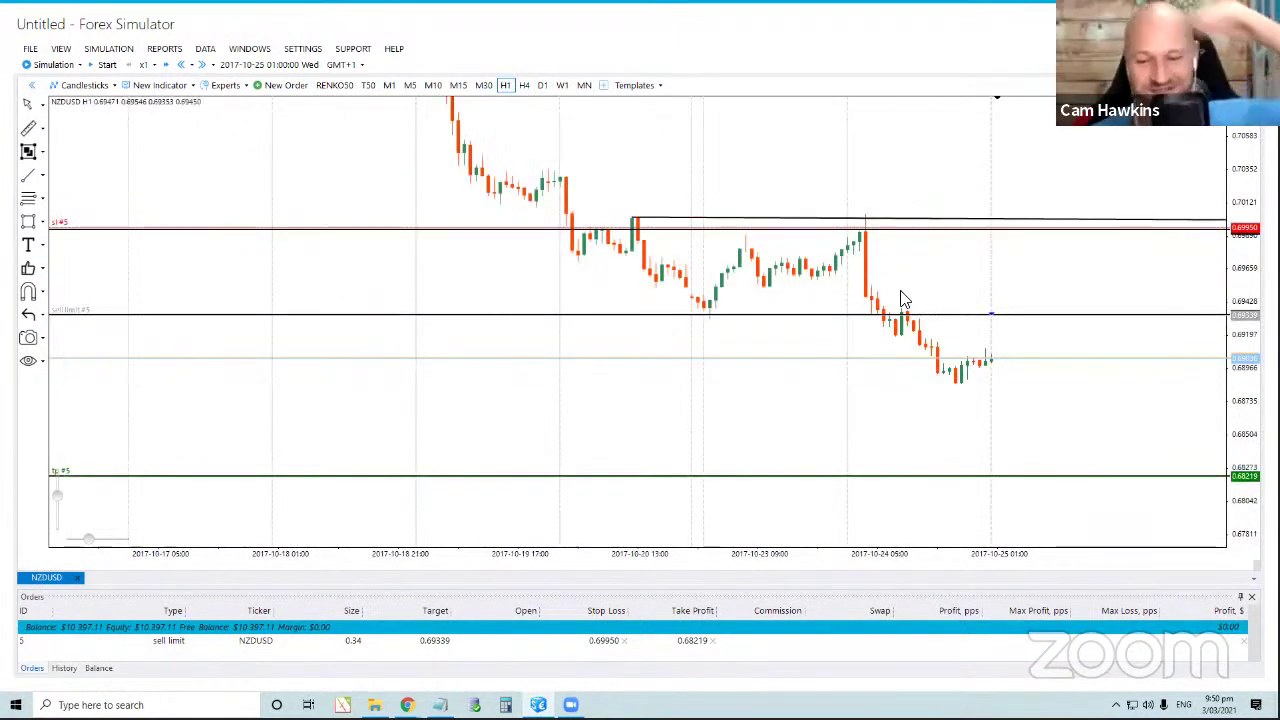
drag(863, 174, 781, 181)
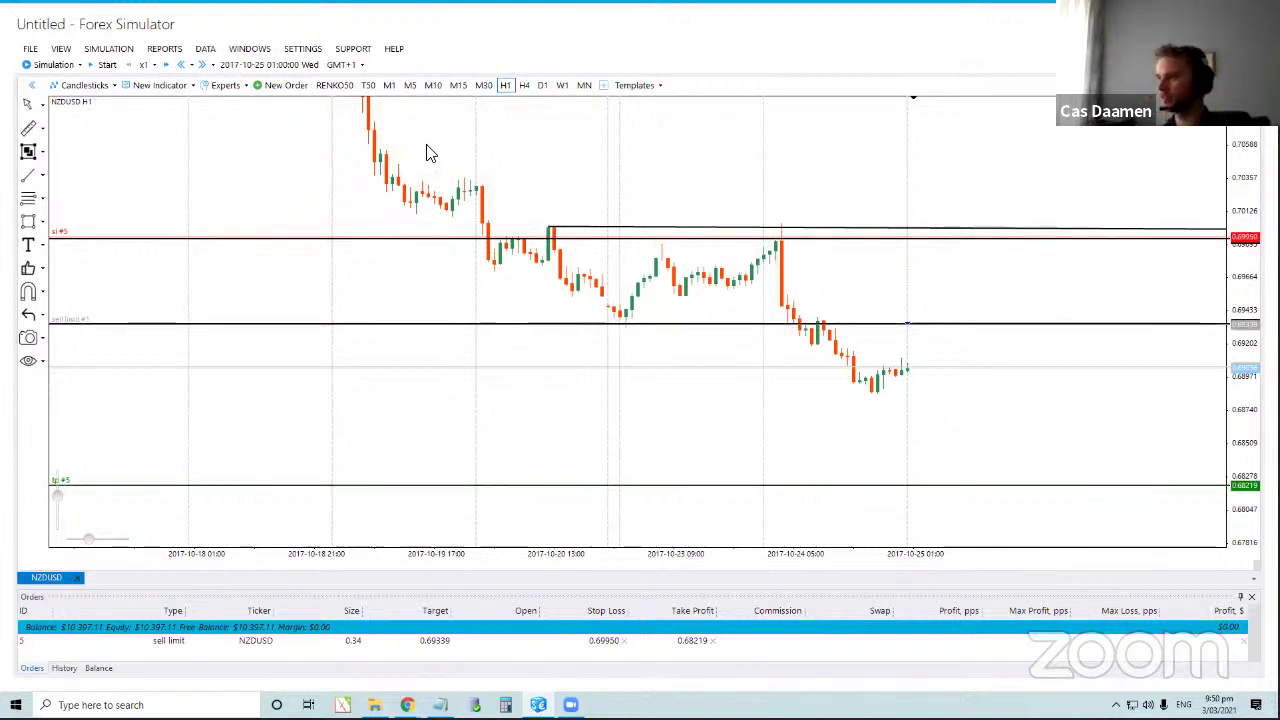
click(204, 66)
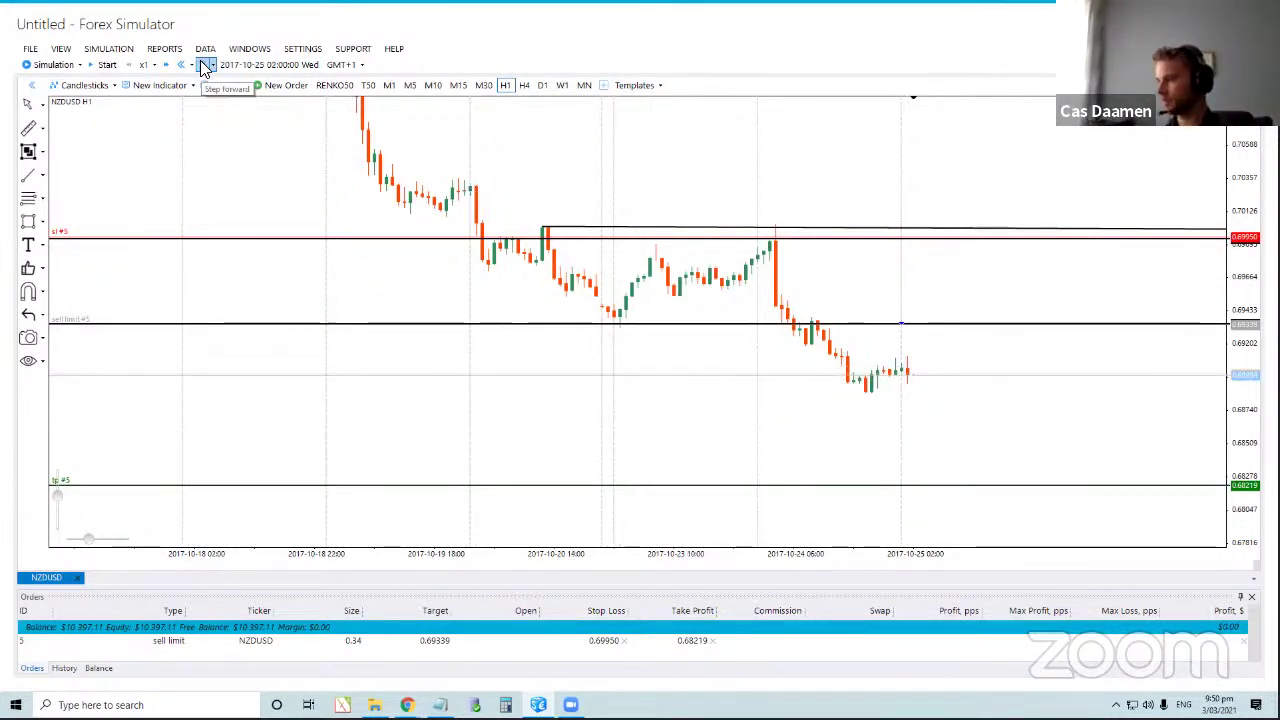
click(204, 66)
click(204, 66)
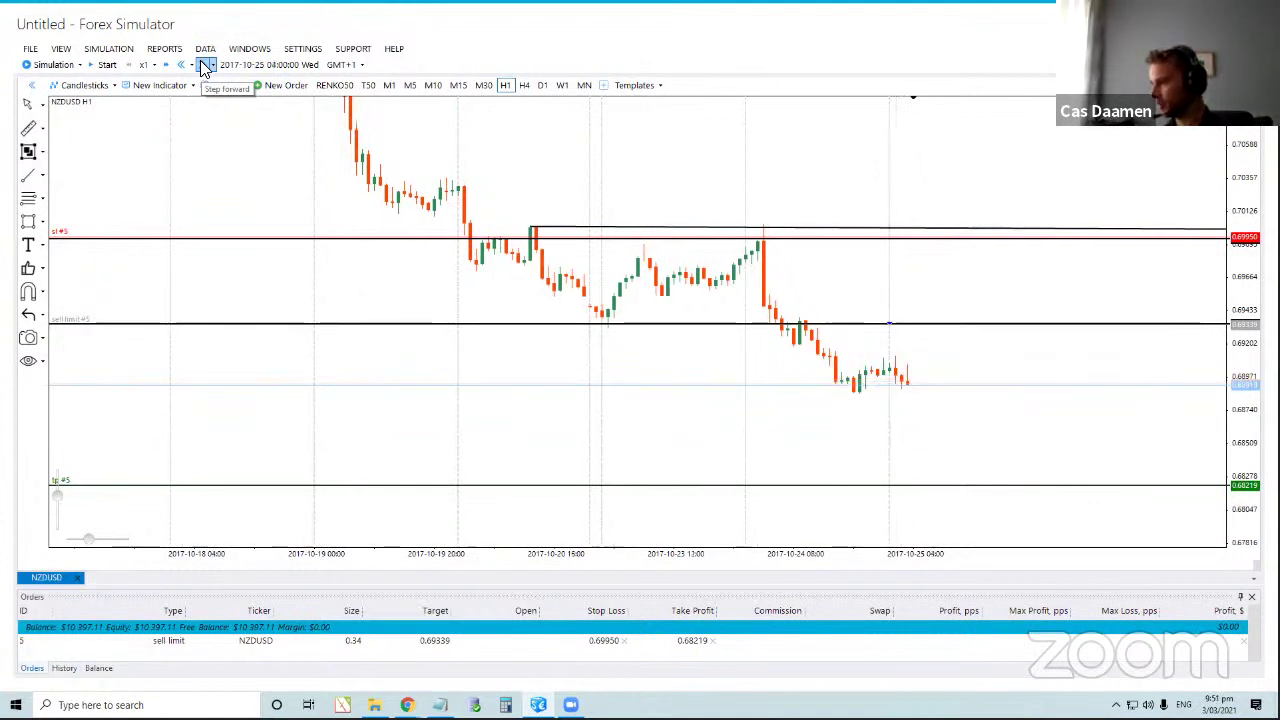
click(204, 66)
click(204, 66)
click(204, 66)
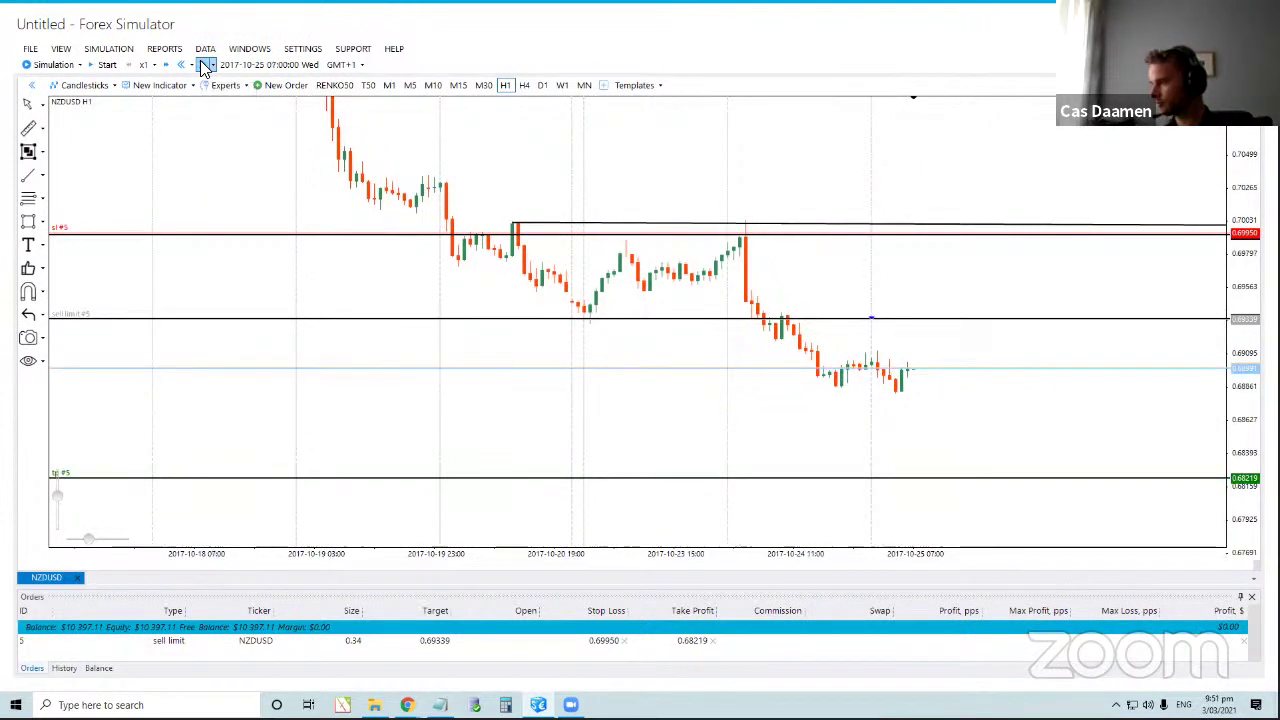
click(204, 66)
click(204, 66)
click(204, 66)
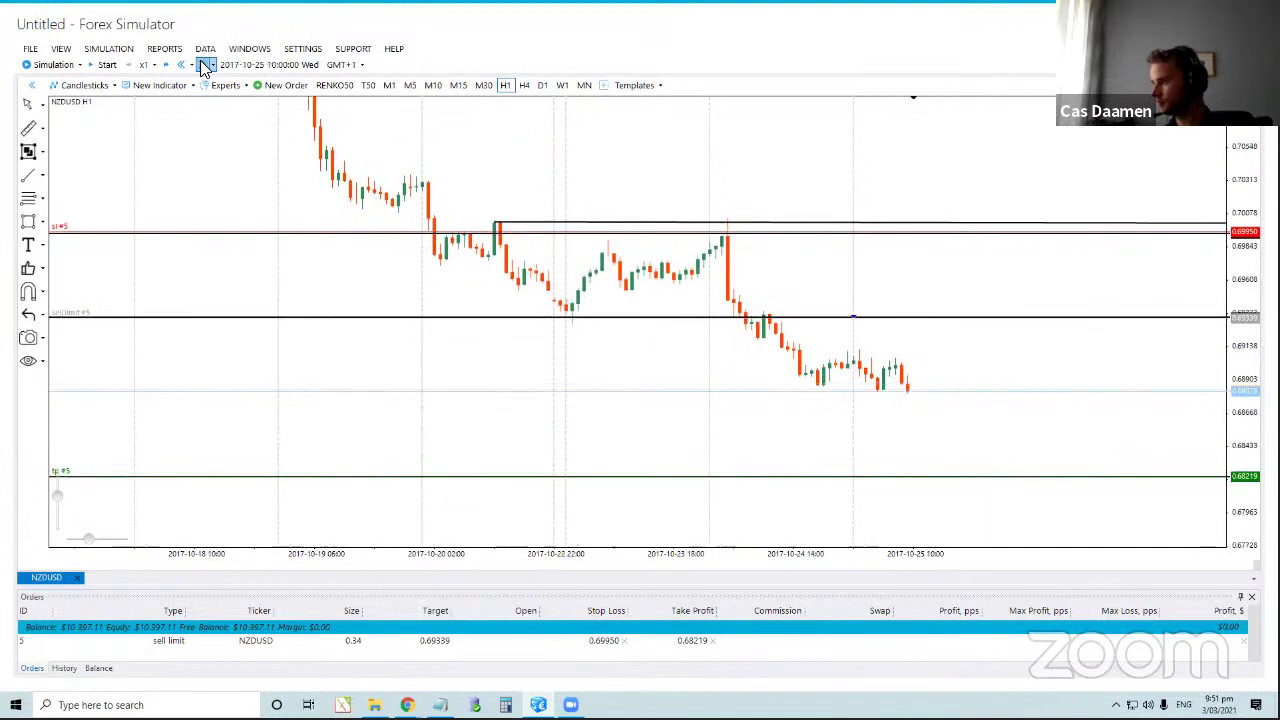
click(204, 66)
click(204, 66)
click(204, 66)
click(204, 66)
click(204, 66)
click(204, 66)
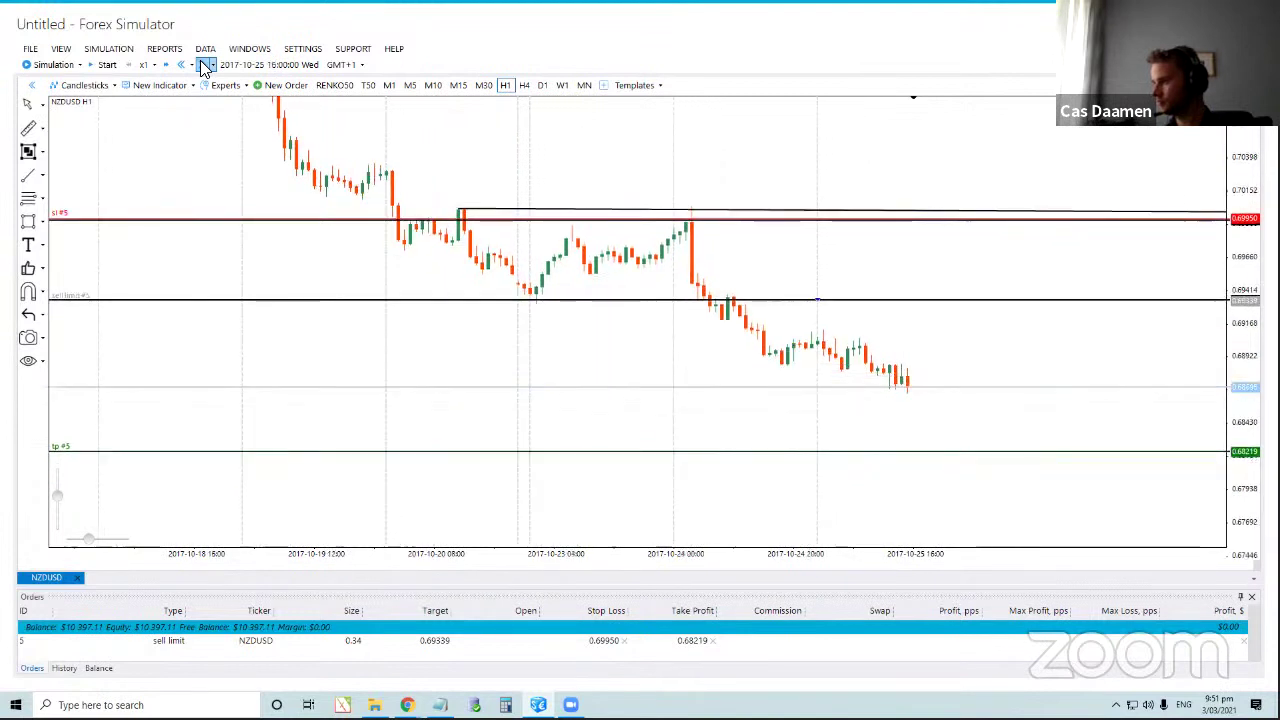
click(204, 66)
click(204, 66)
click(204, 66)
click(204, 66)
click(204, 66)
click(204, 66)
click(204, 66)
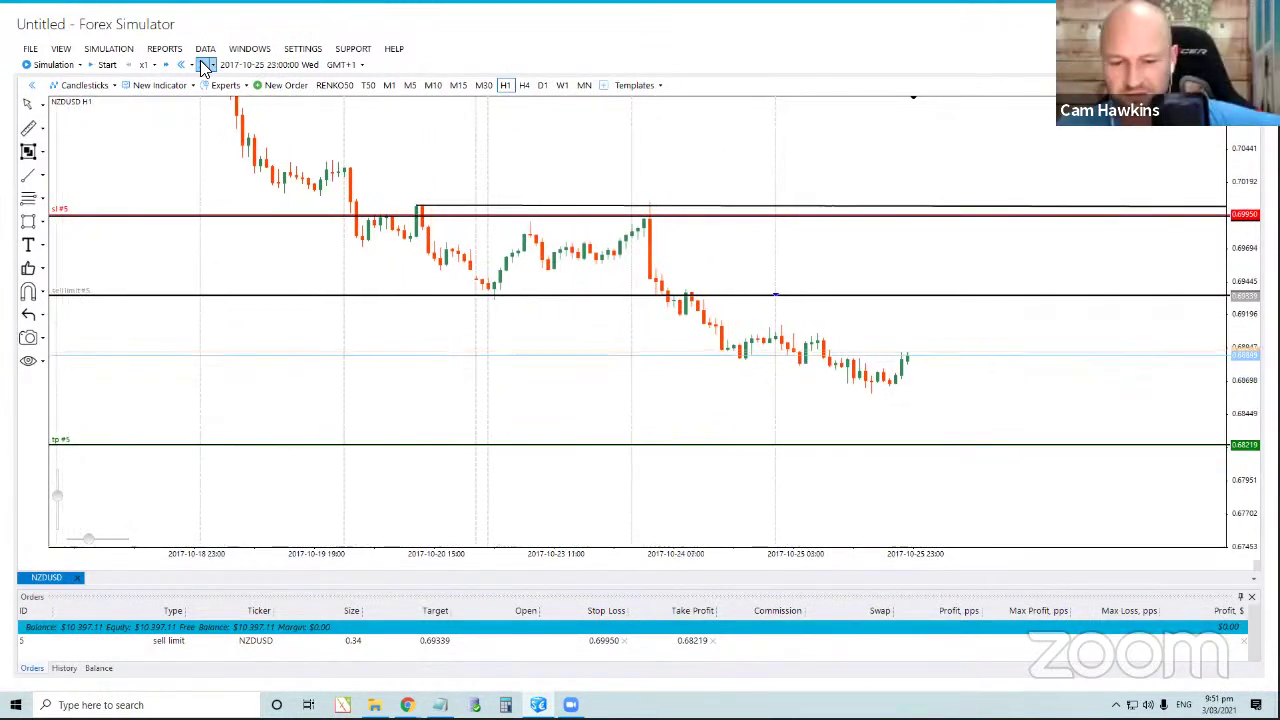
click(204, 66)
click(204, 66)
click(204, 66)
click(204, 66)
click(204, 66)
click(204, 66)
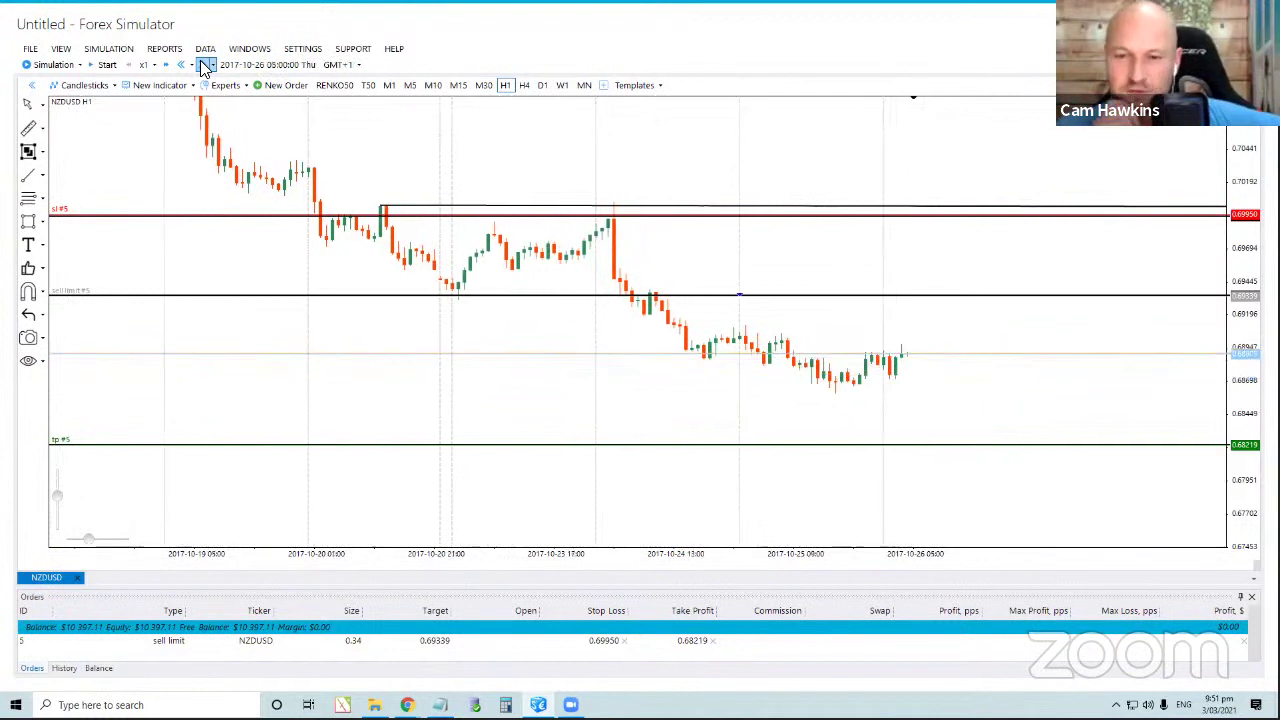
click(204, 66)
click(204, 66)
click(204, 66)
click(204, 66)
click(204, 66)
click(204, 66)
click(204, 66)
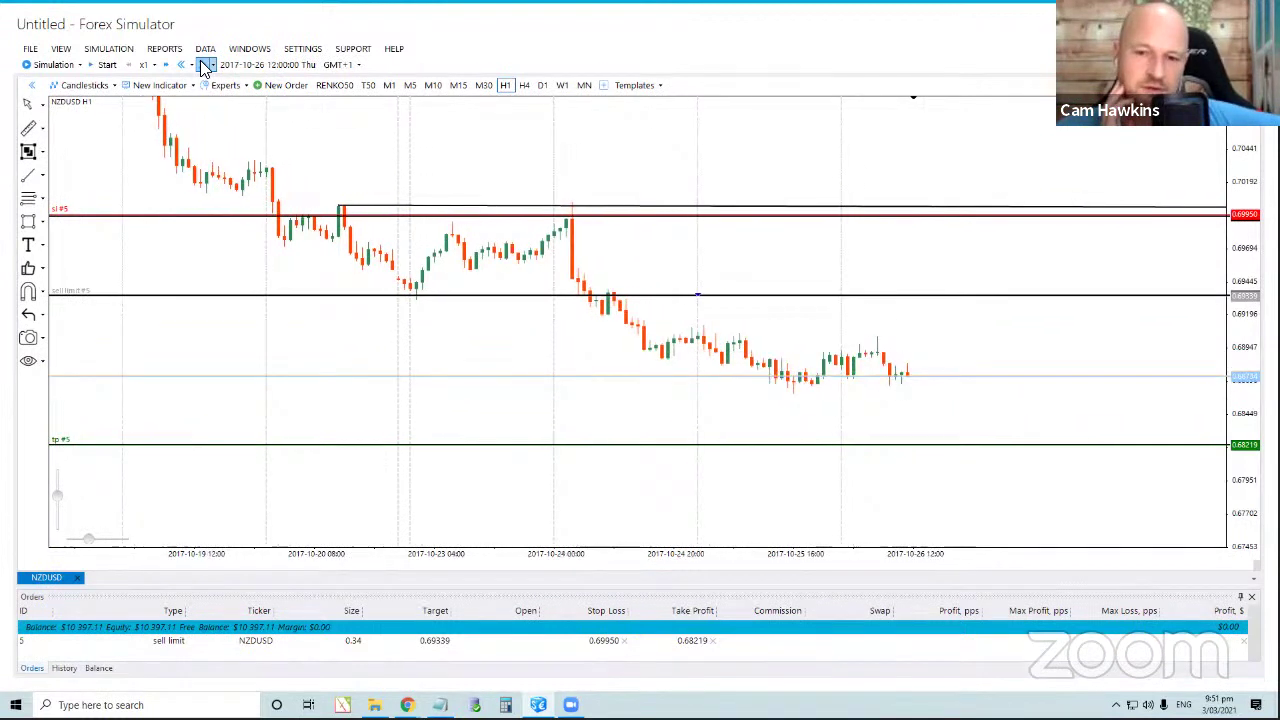
click(204, 66)
click(204, 66)
click(204, 66)
click(204, 66)
click(204, 66)
click(204, 66)
click(204, 66)
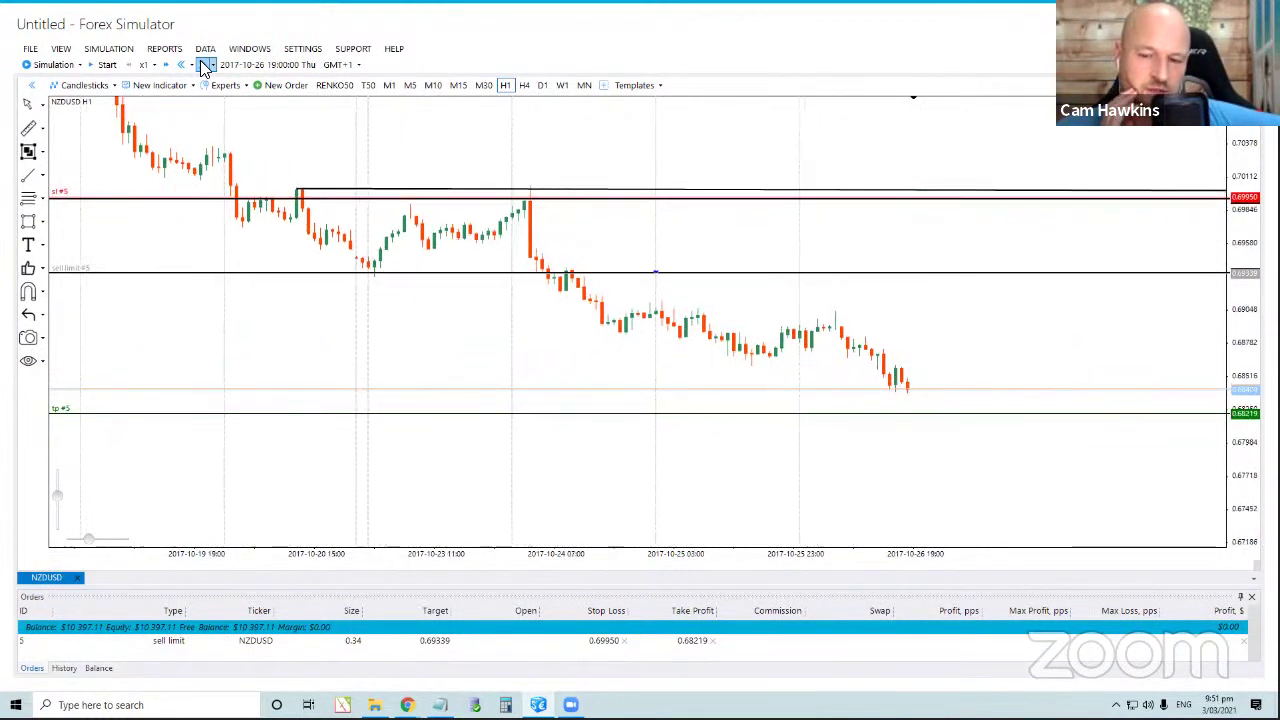
click(204, 66)
click(204, 66)
click(204, 66)
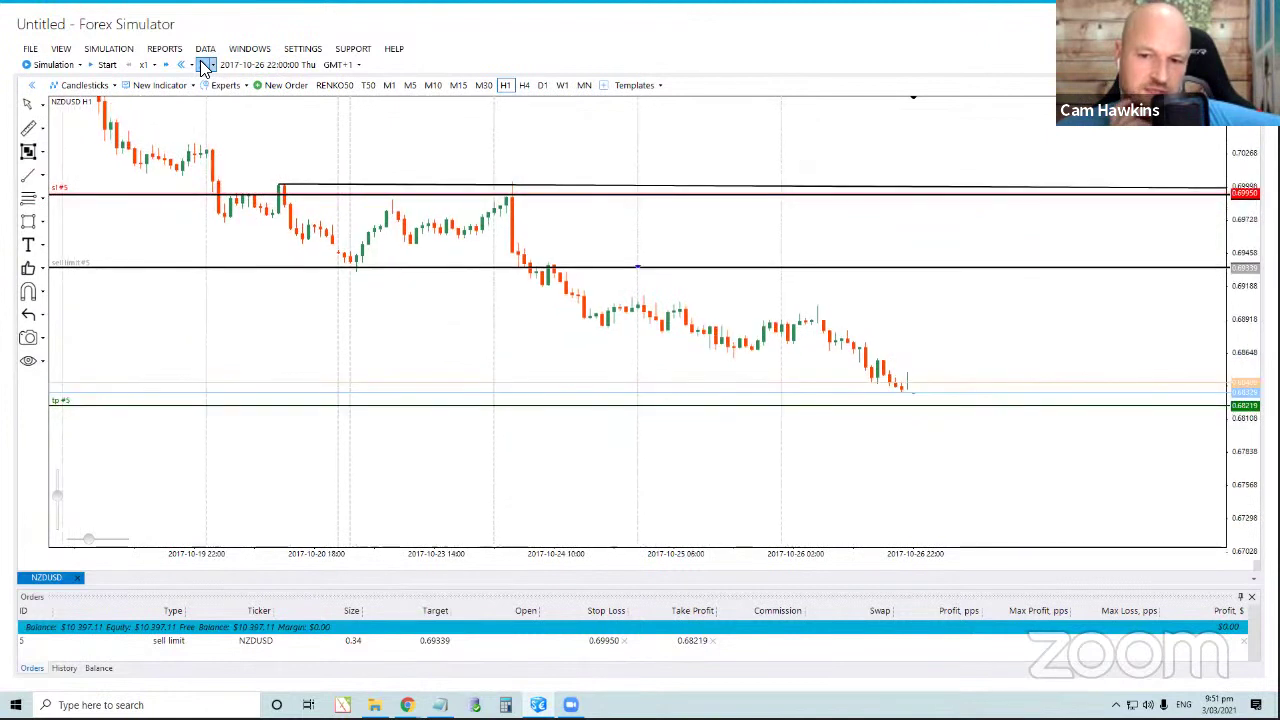
click(204, 66)
click(204, 66)
click(204, 66)
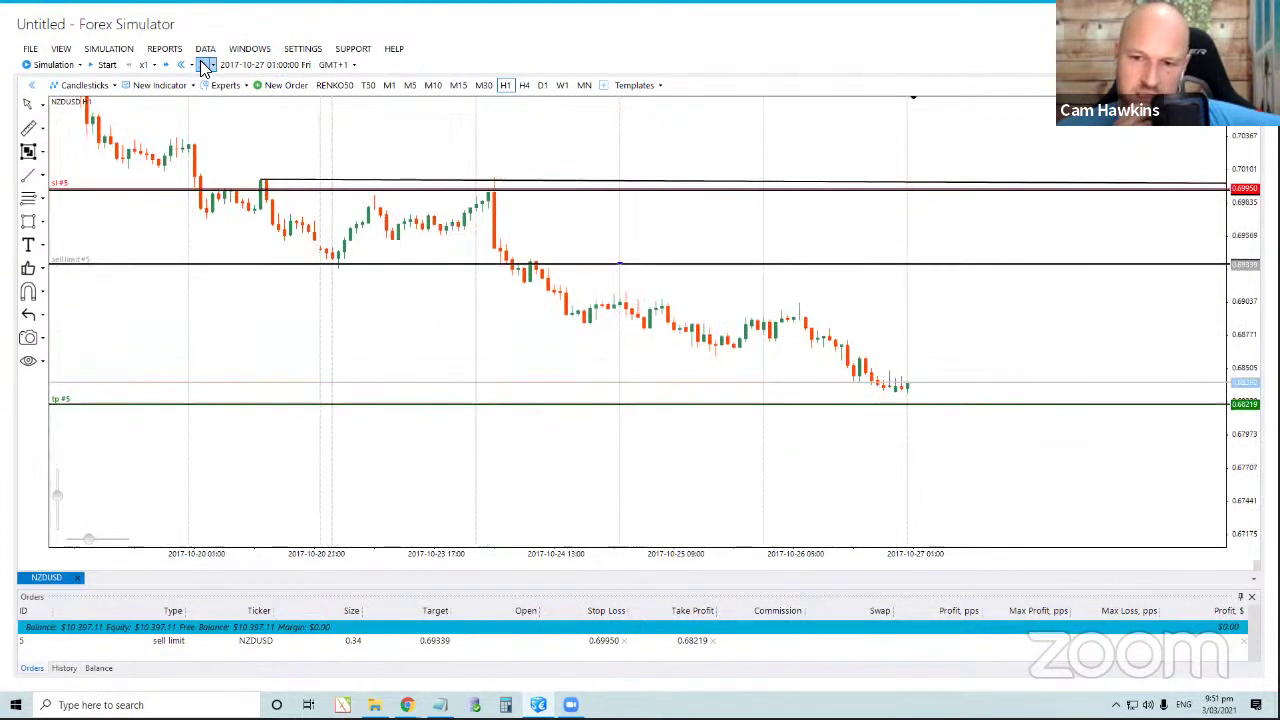
click(204, 66)
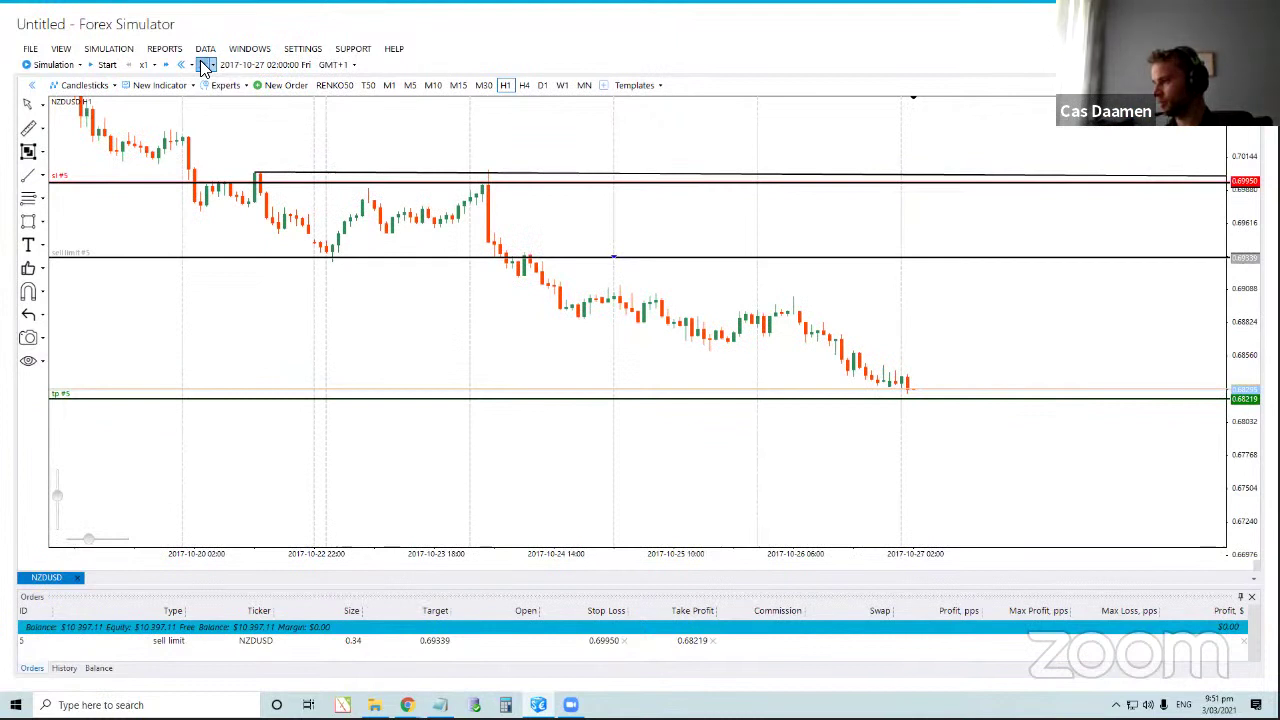
click(204, 66)
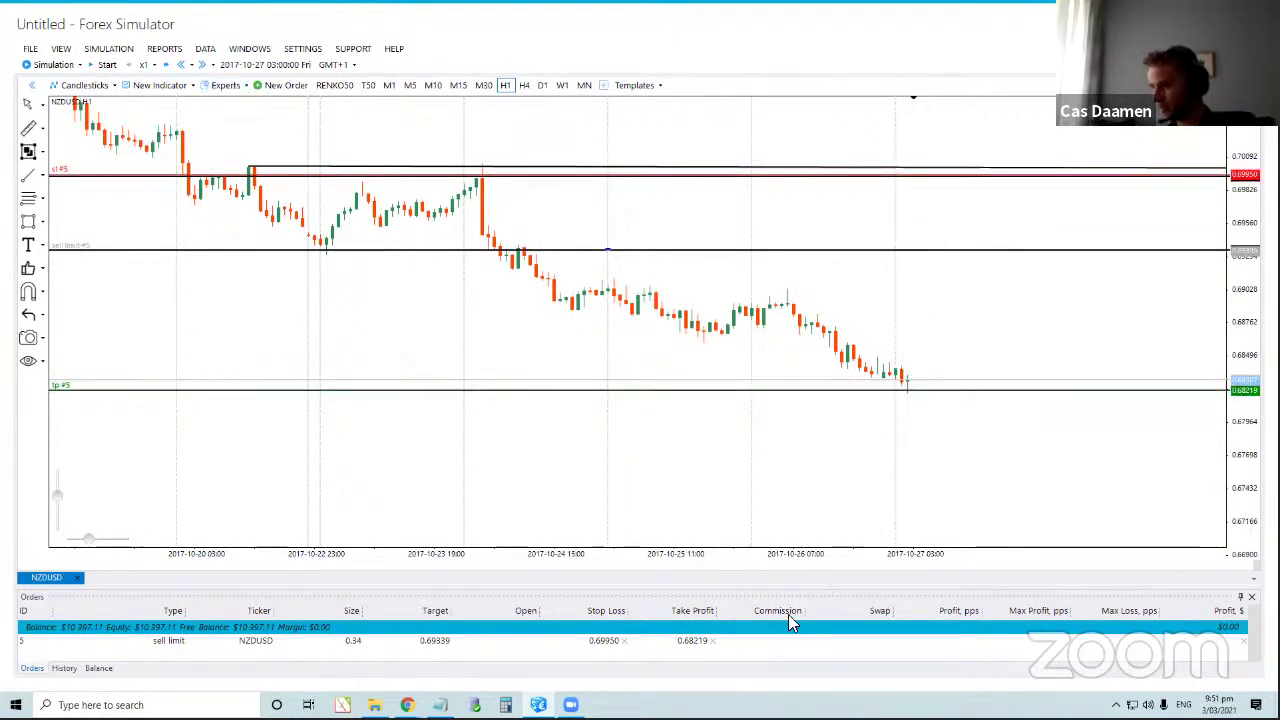
Cancel the pending sell limit order and delete all the remaining drawn level lines from the NZDUSD daily chart.
click(1244, 643)
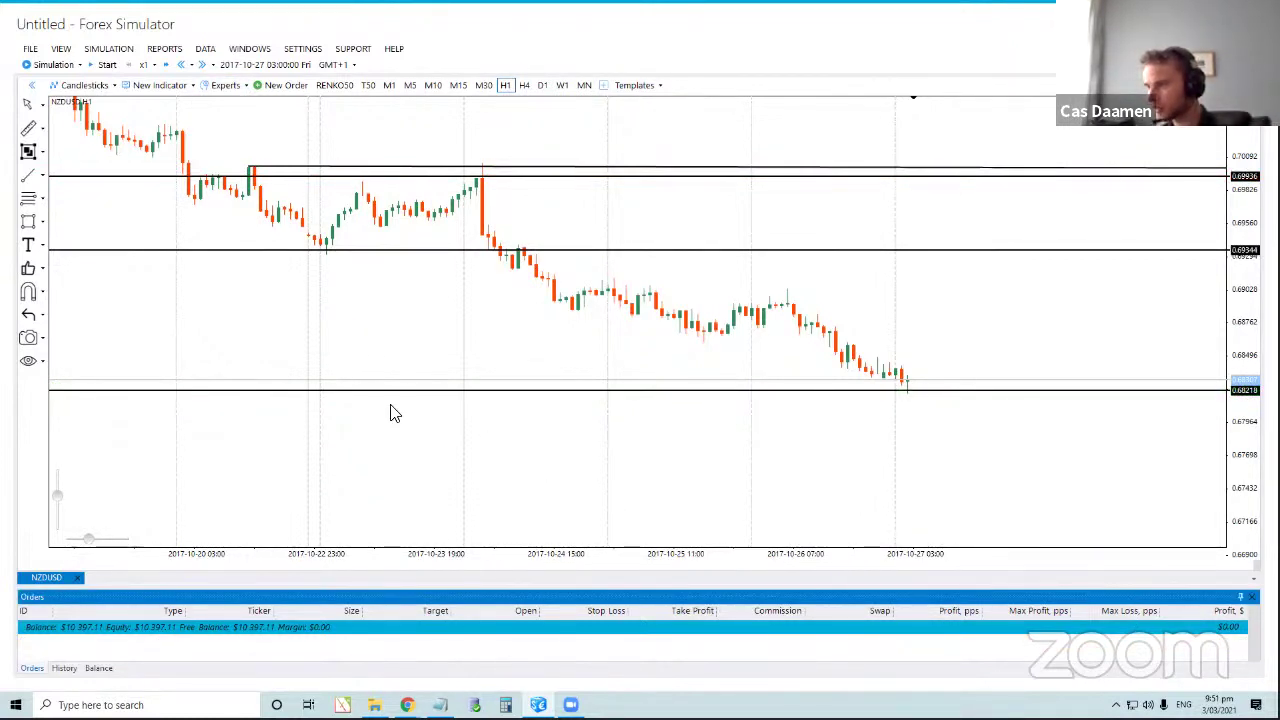
scroll(495, 300, down, 2)
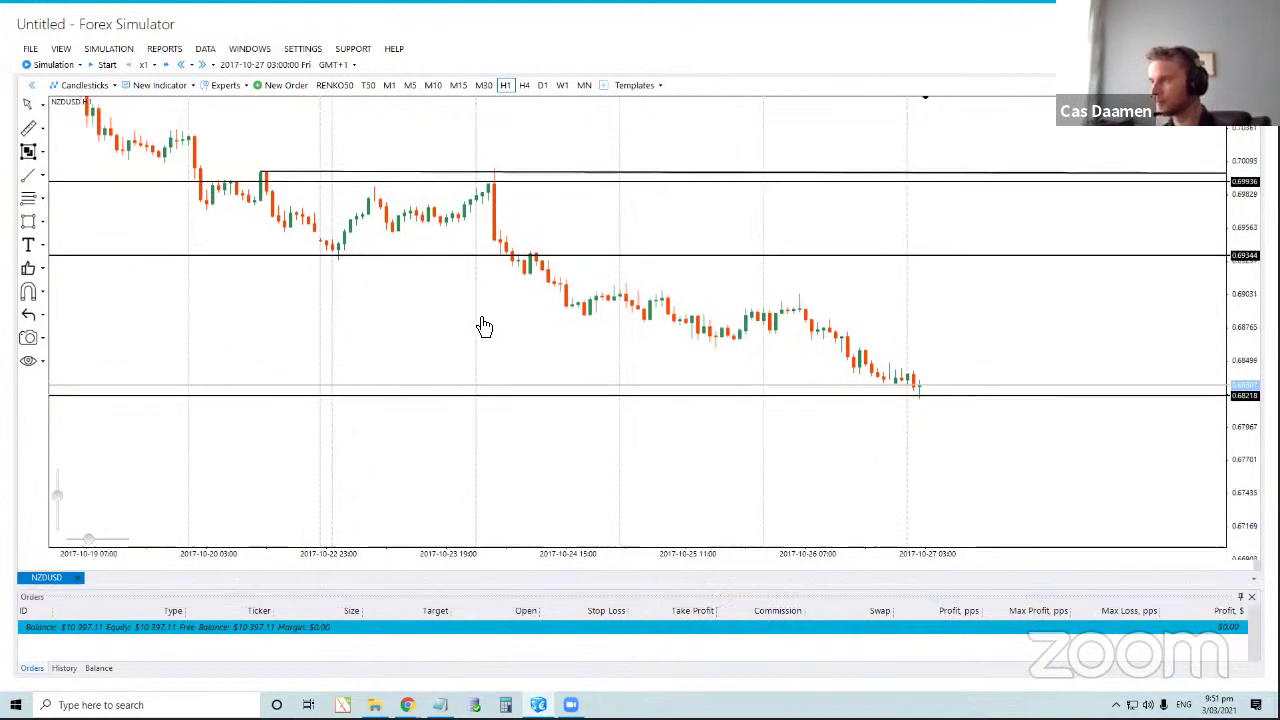
click(542, 85)
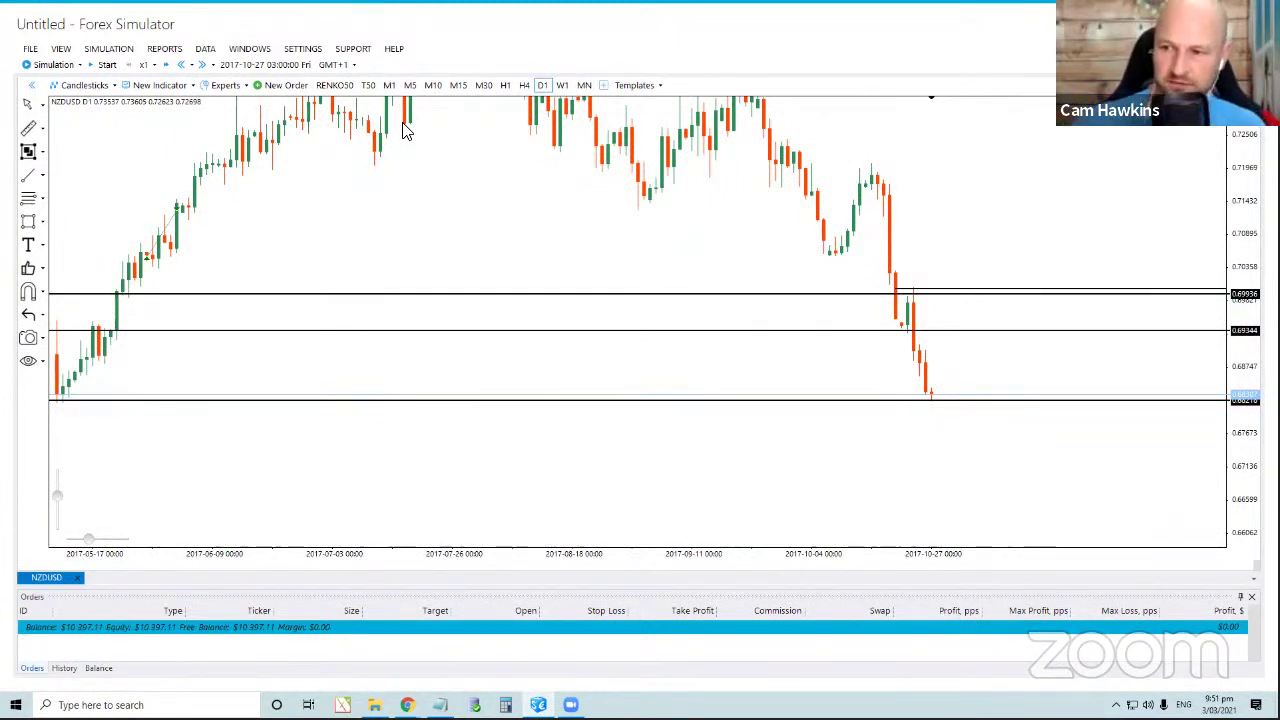
click(840, 294)
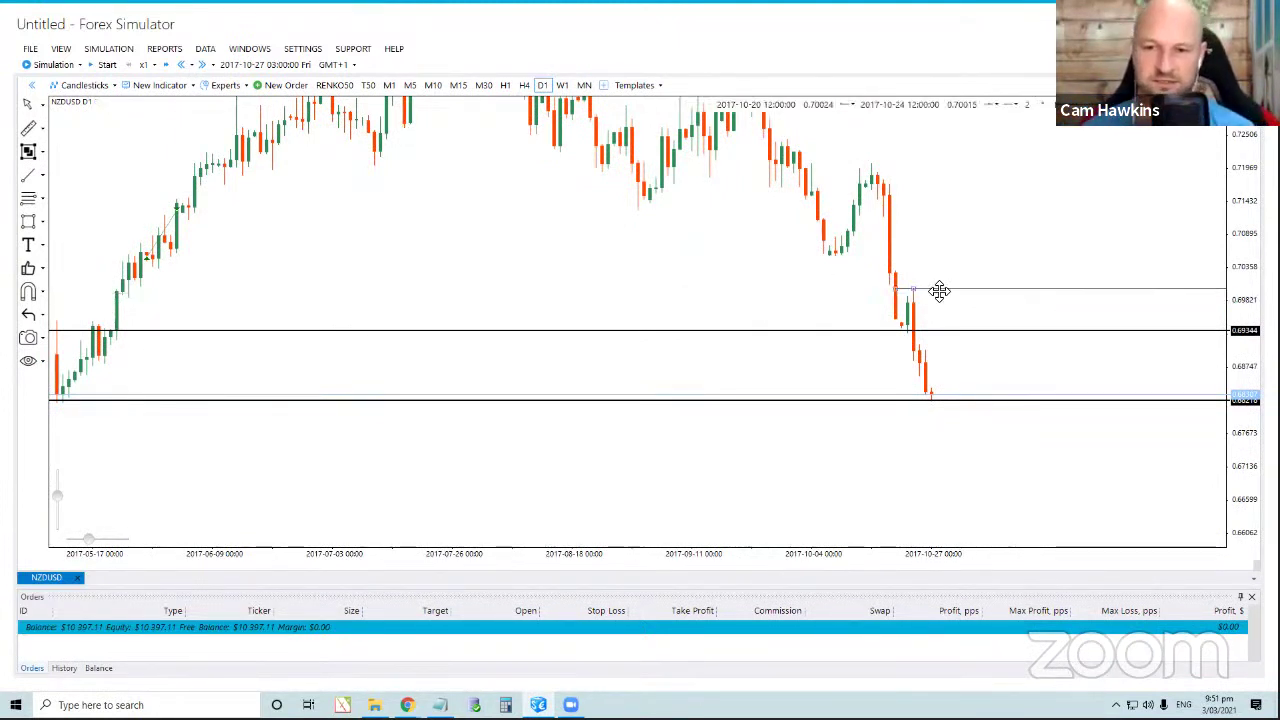
key(Delete)
click(948, 330)
key(Delete)
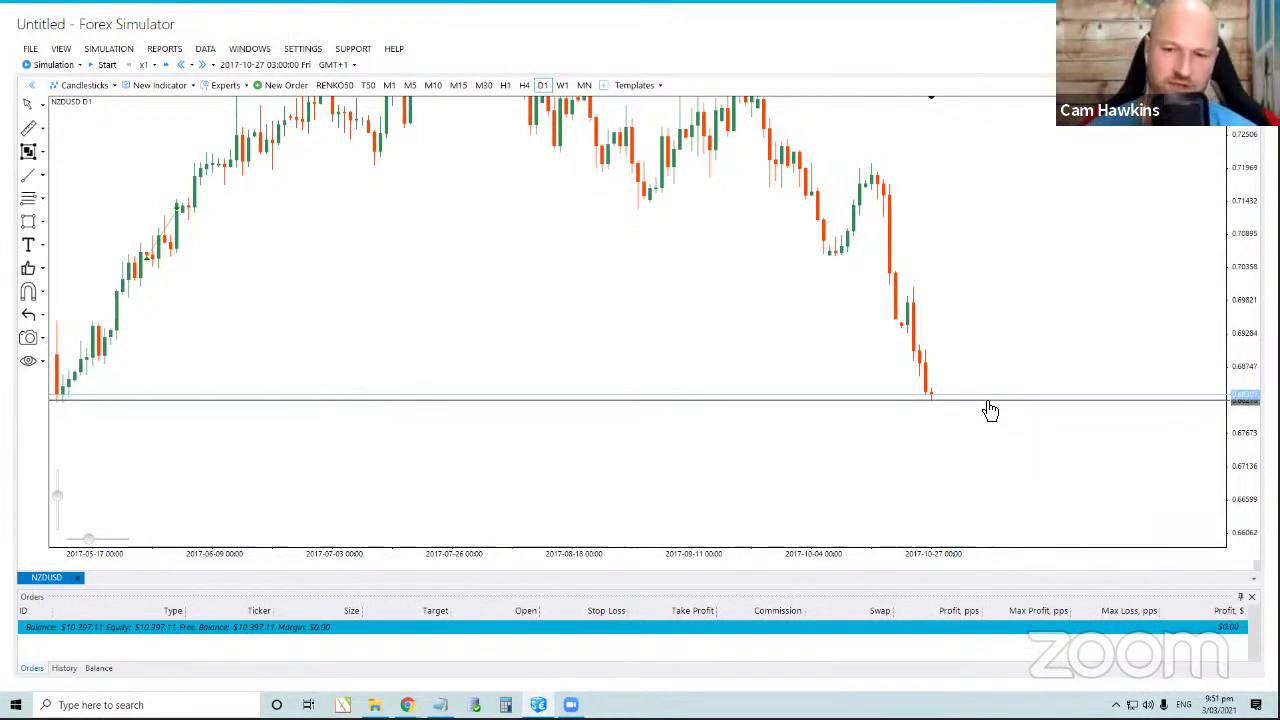
key(Delete)
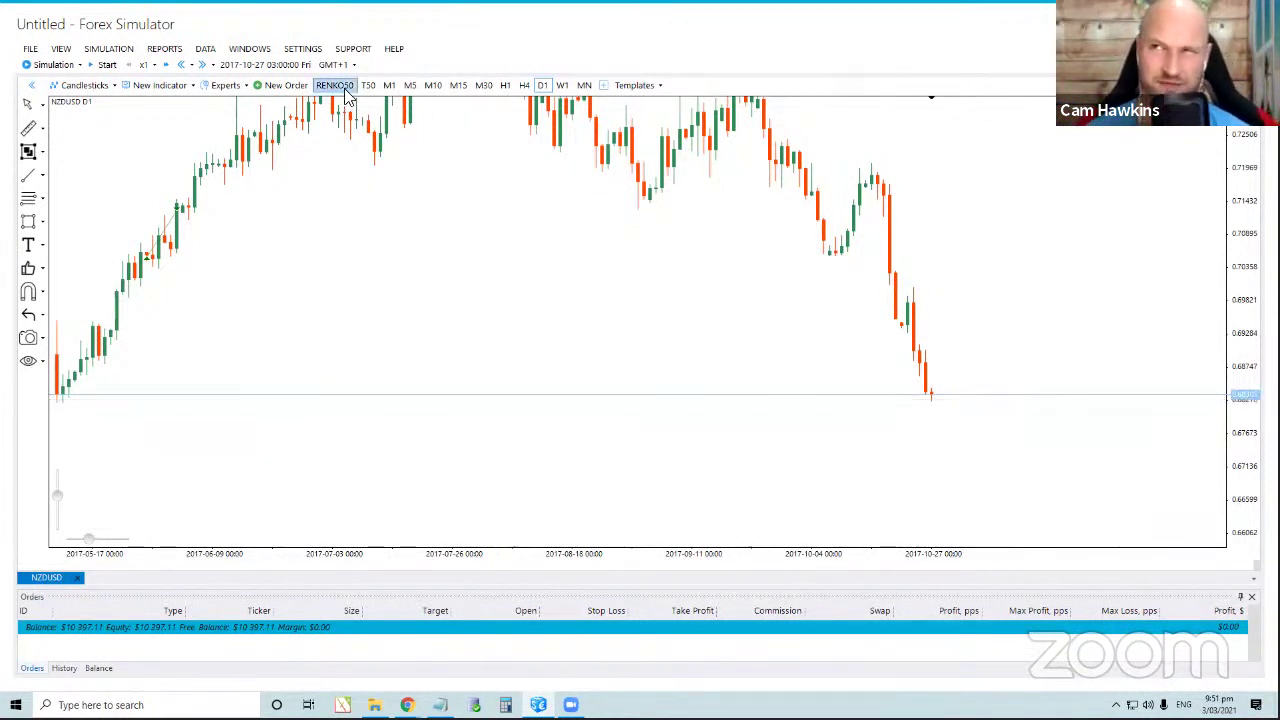
click(205, 65)
click(206, 65)
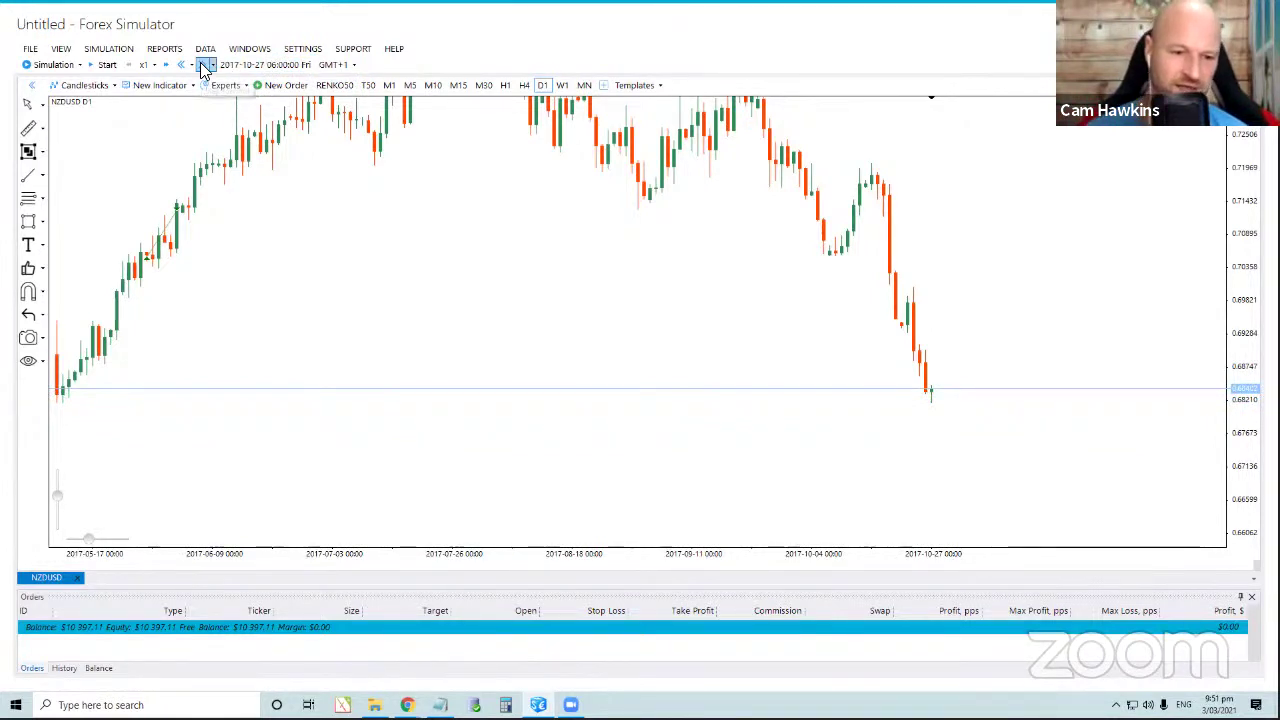
click(204, 66)
click(204, 66)
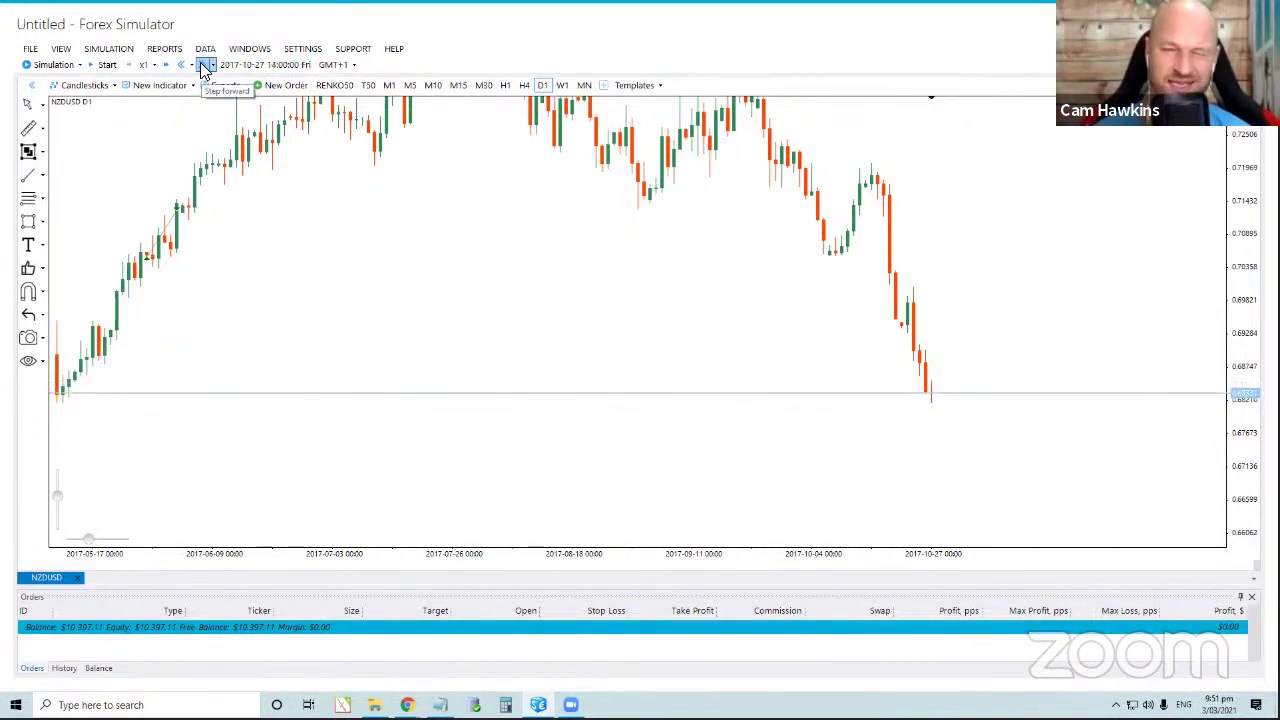
click(204, 66)
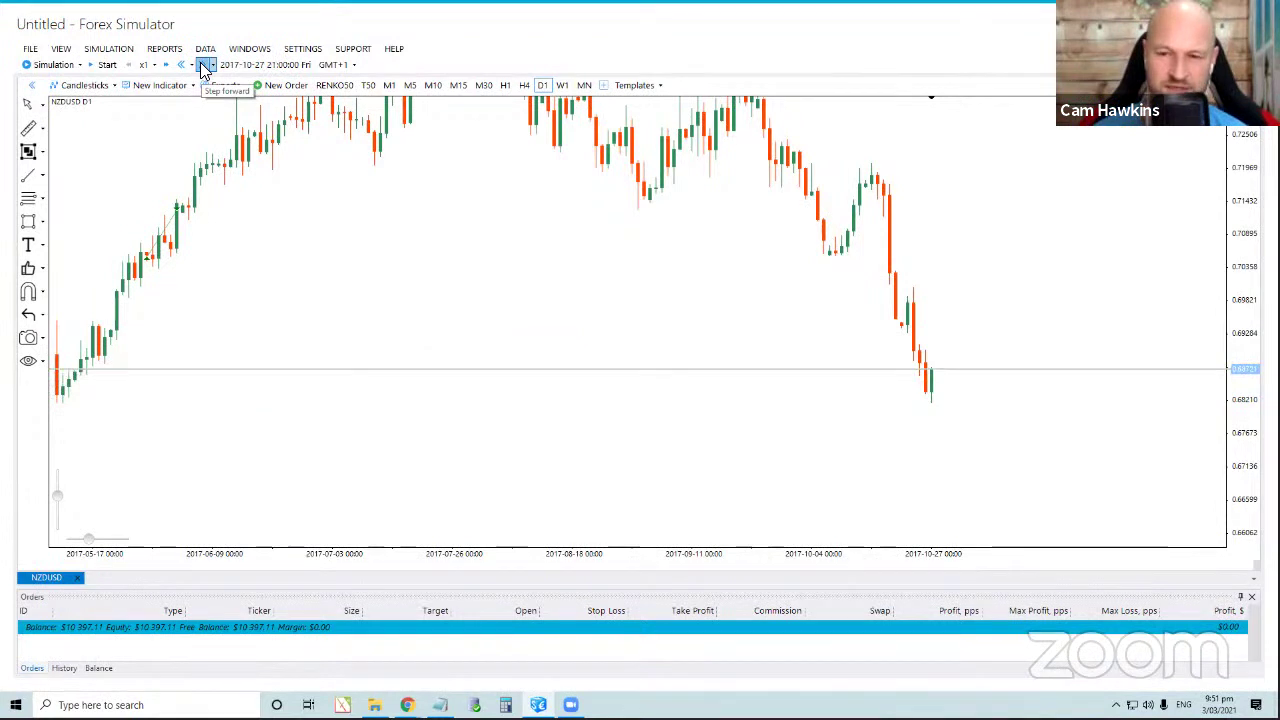
click(204, 66)
click(204, 66)
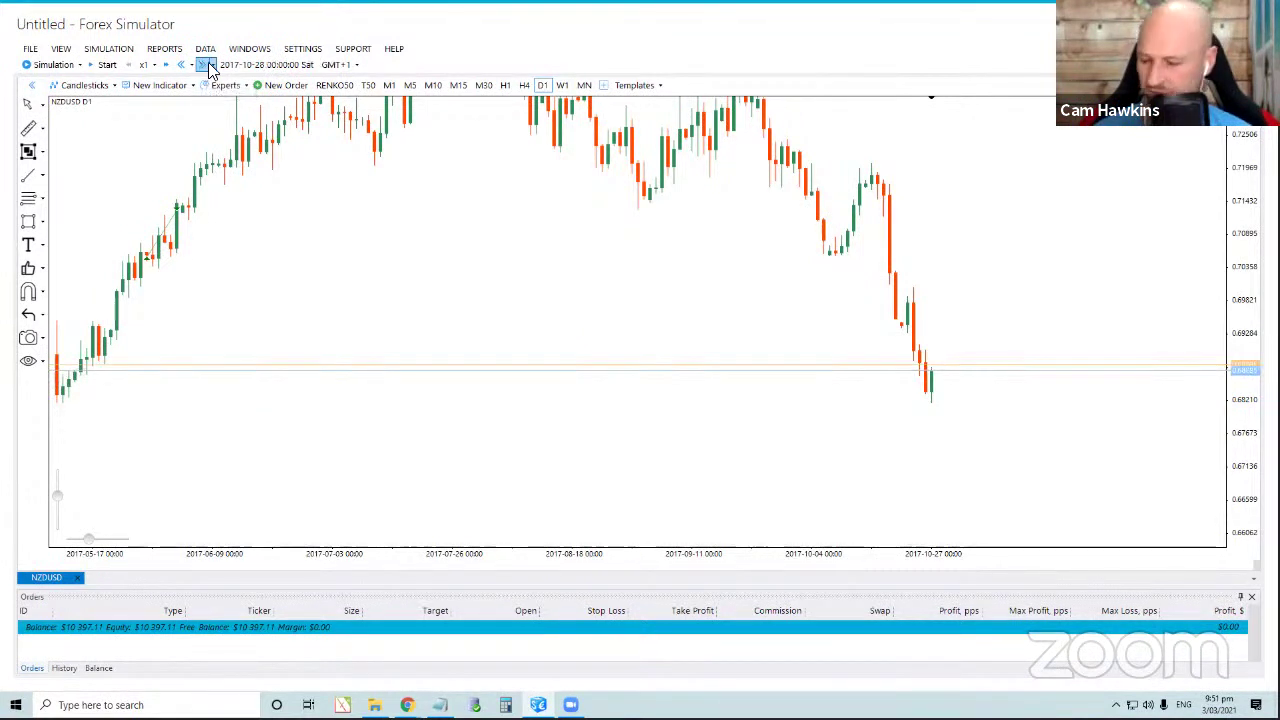
Set the forward step interval to 1 day and advance the NZDUSD simulation to 2017-11-20.
click(213, 65)
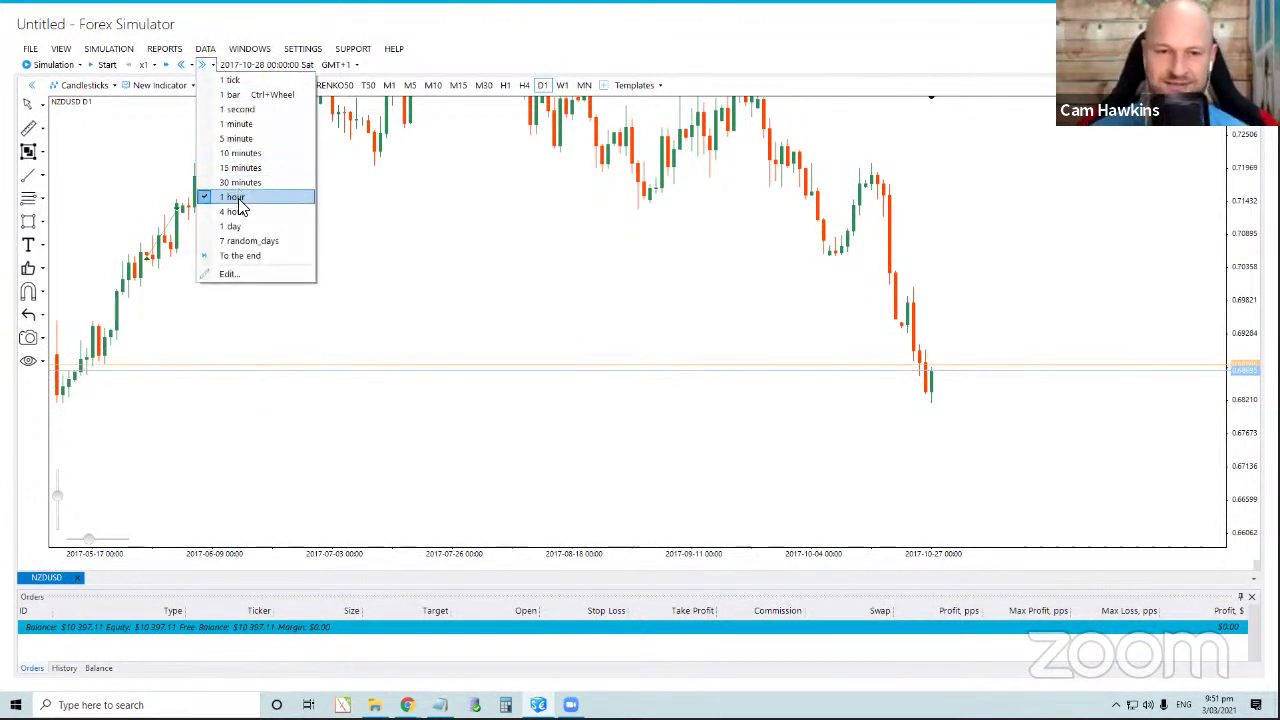
click(240, 226)
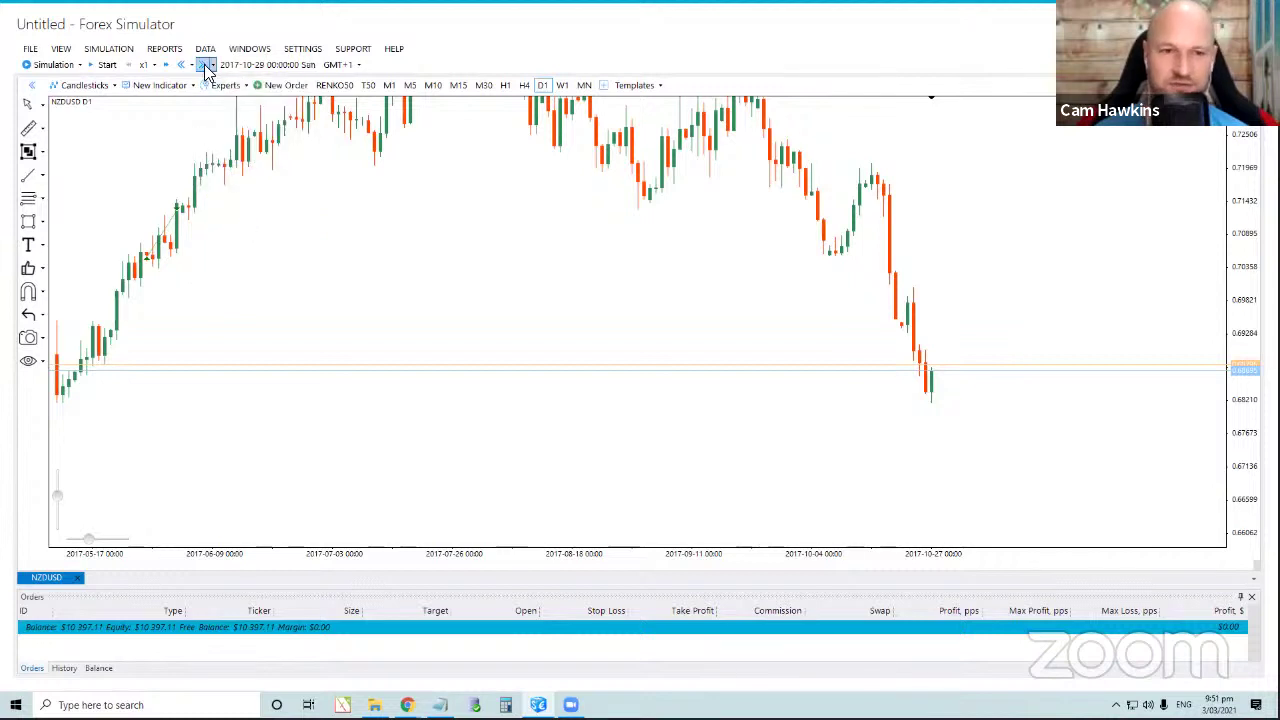
click(204, 66)
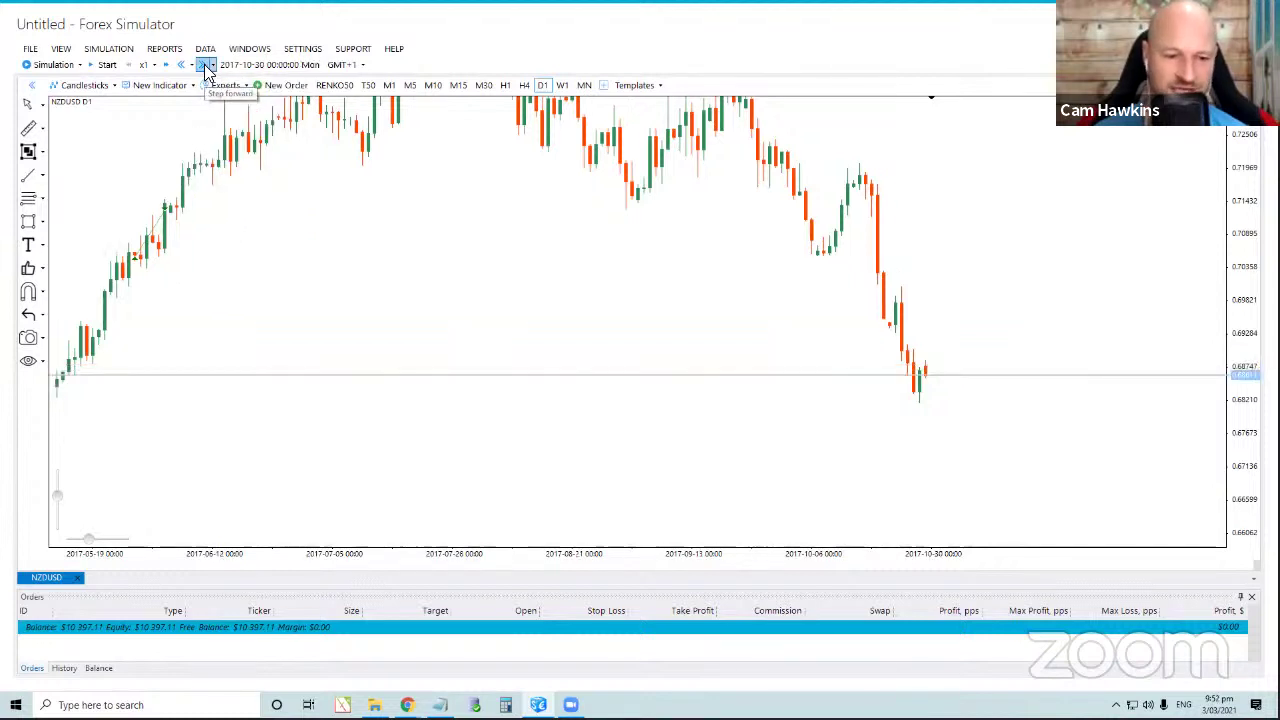
click(204, 66)
click(204, 66)
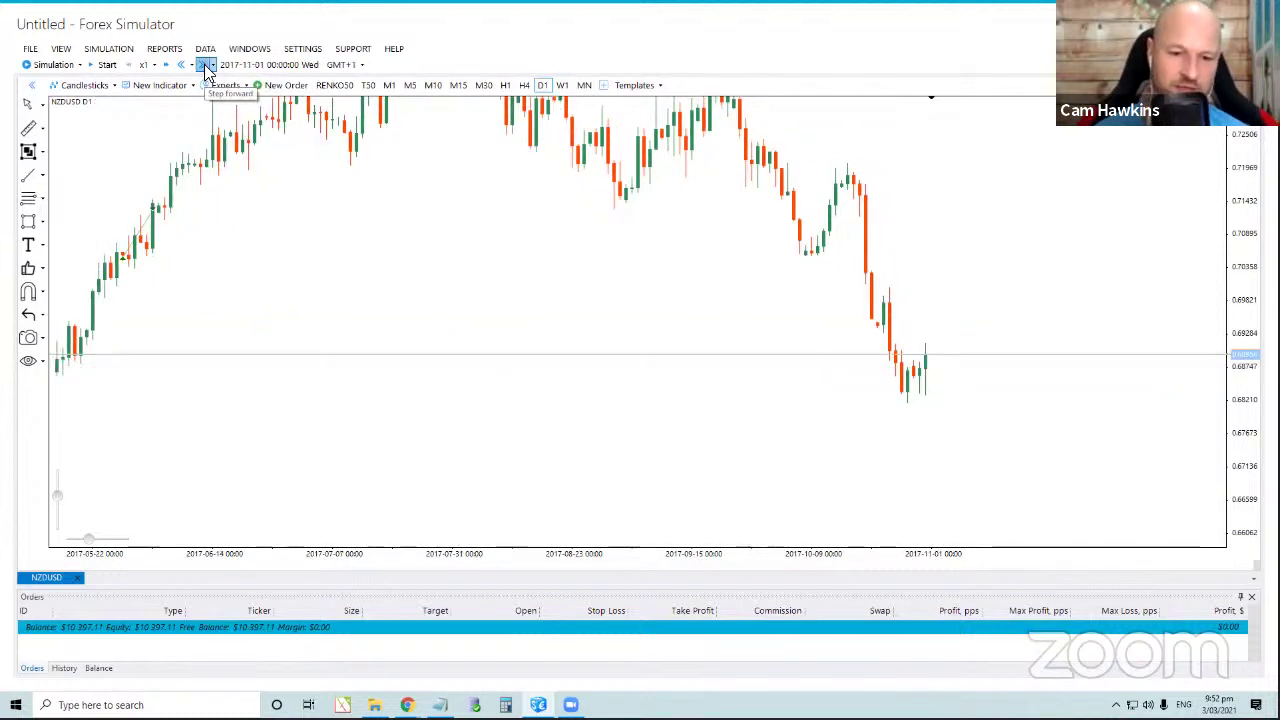
click(204, 66)
click(204, 66)
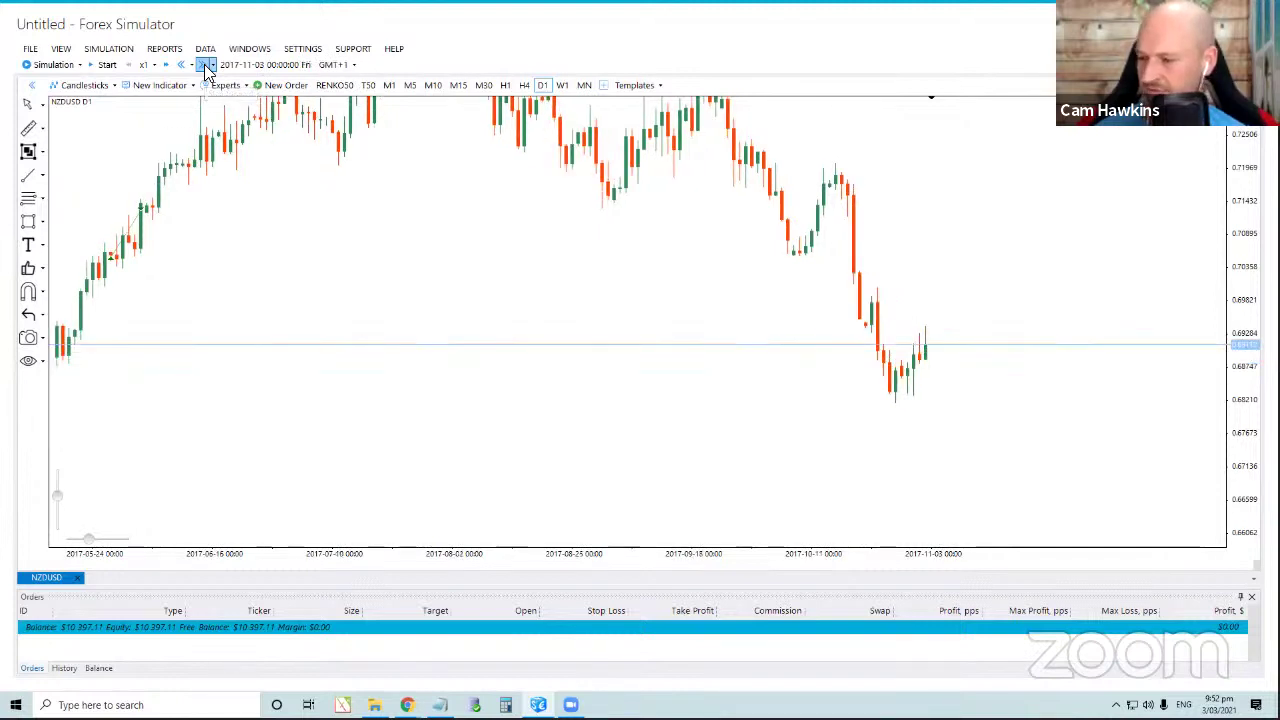
click(204, 66)
click(204, 66)
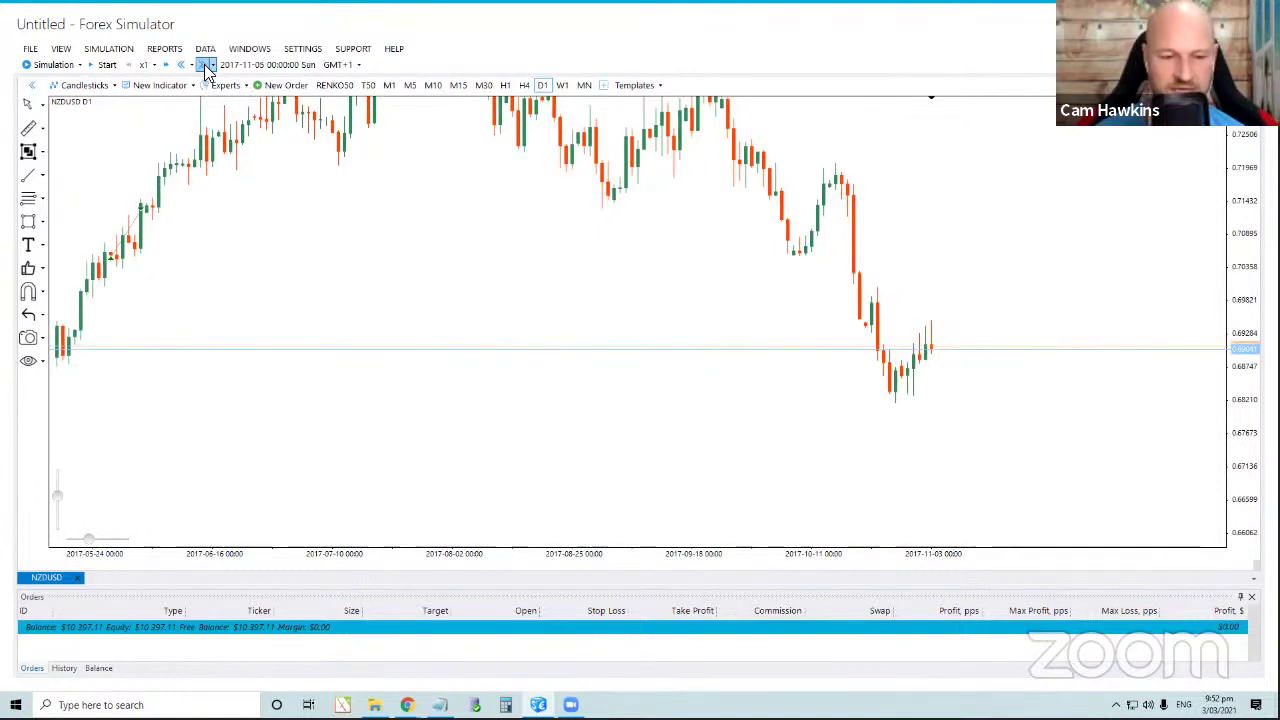
click(204, 66)
click(204, 66)
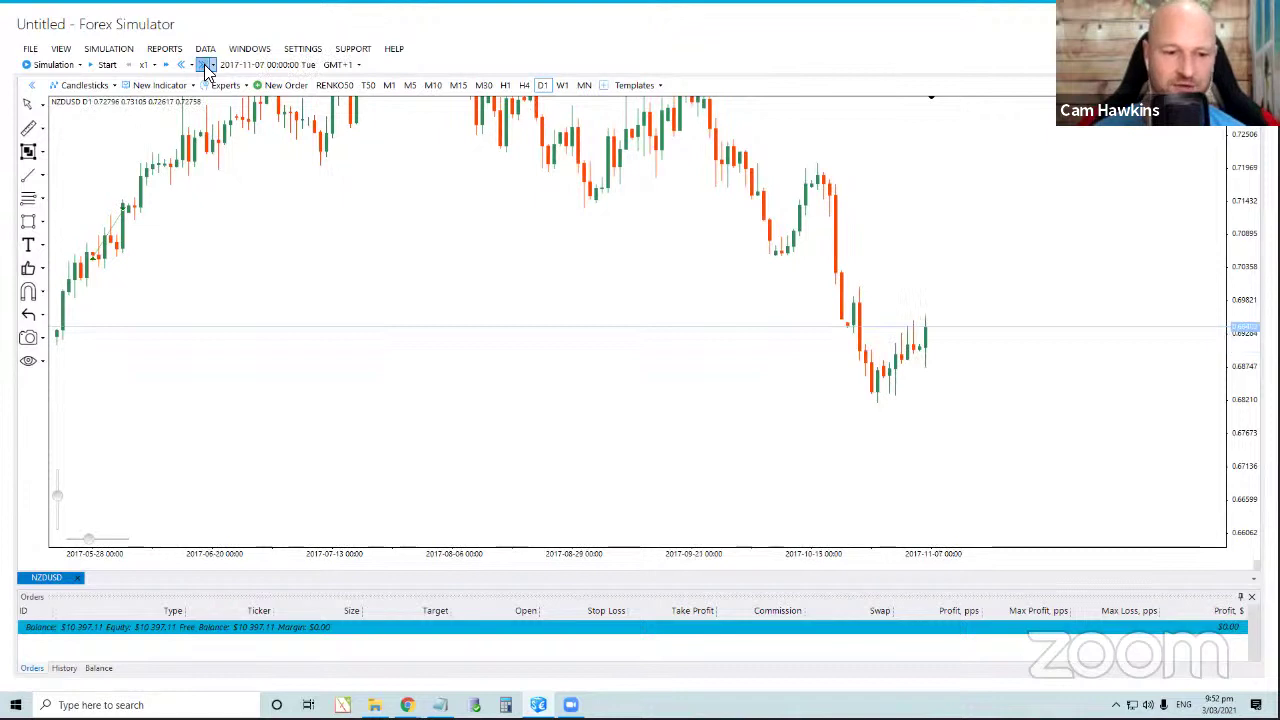
click(204, 66)
click(204, 66)
click(204, 66)
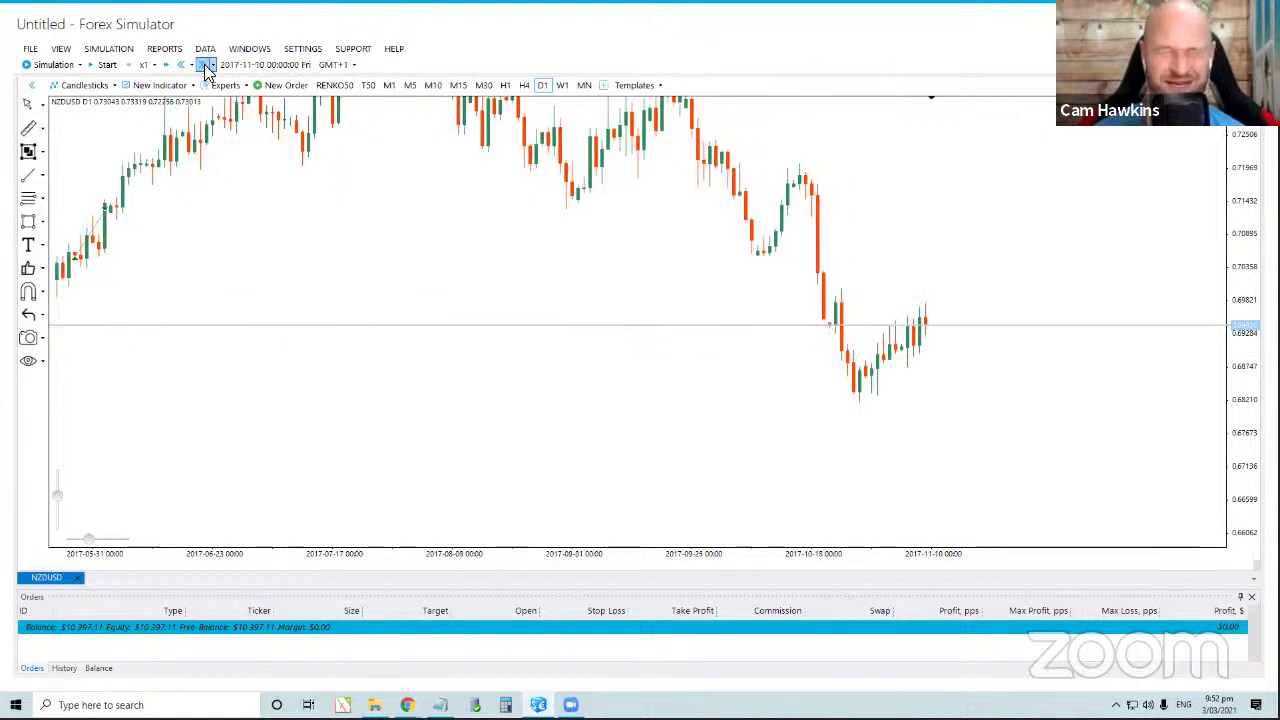
click(204, 66)
click(204, 66)
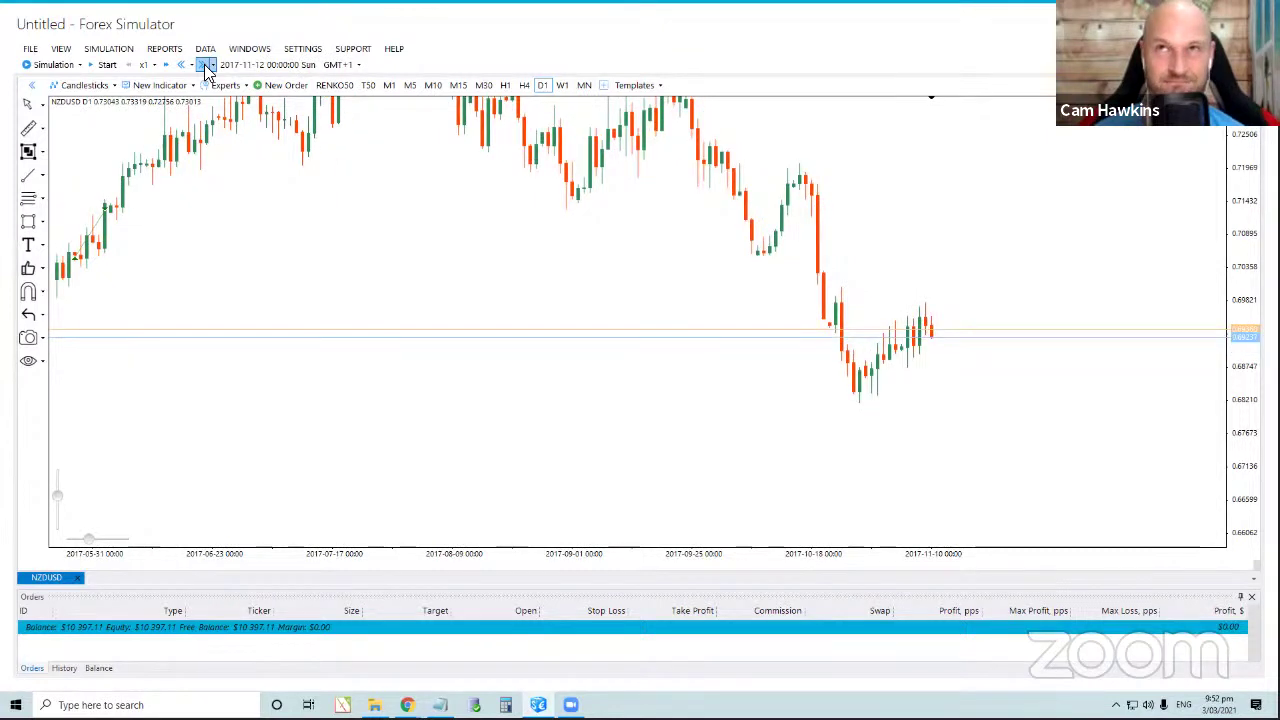
click(204, 66)
click(204, 66)
click(204, 66)
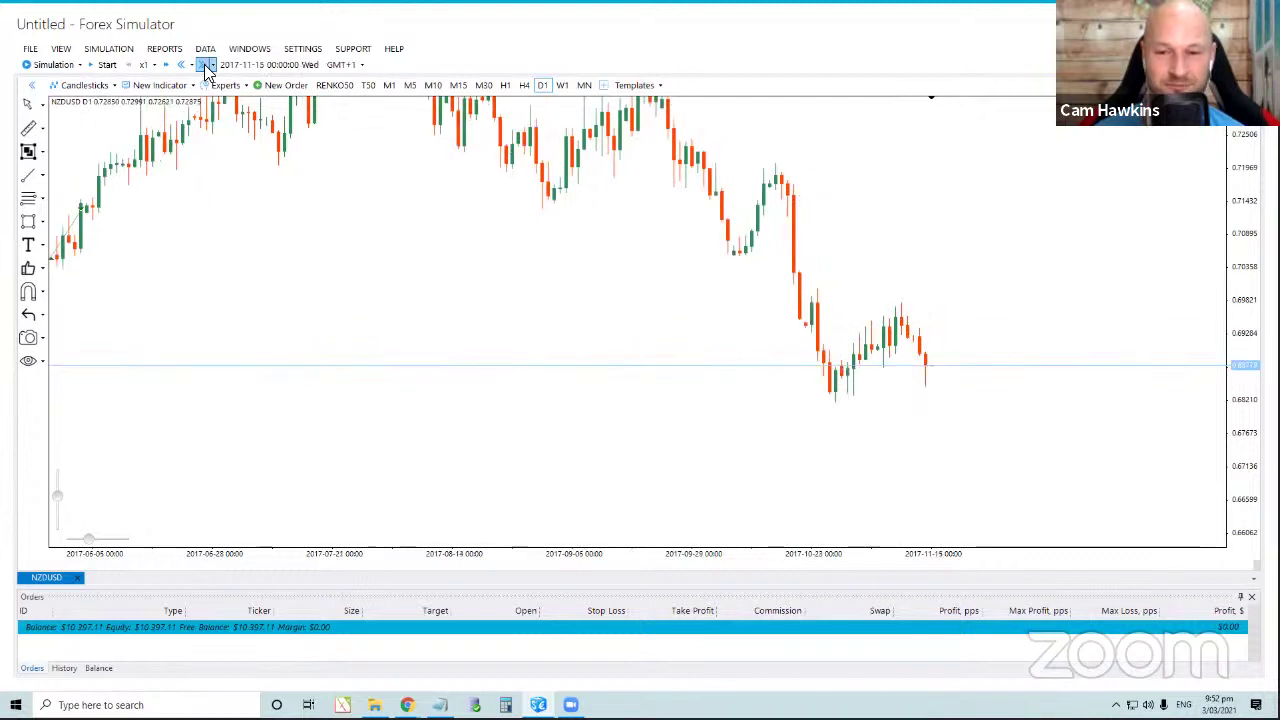
click(204, 66)
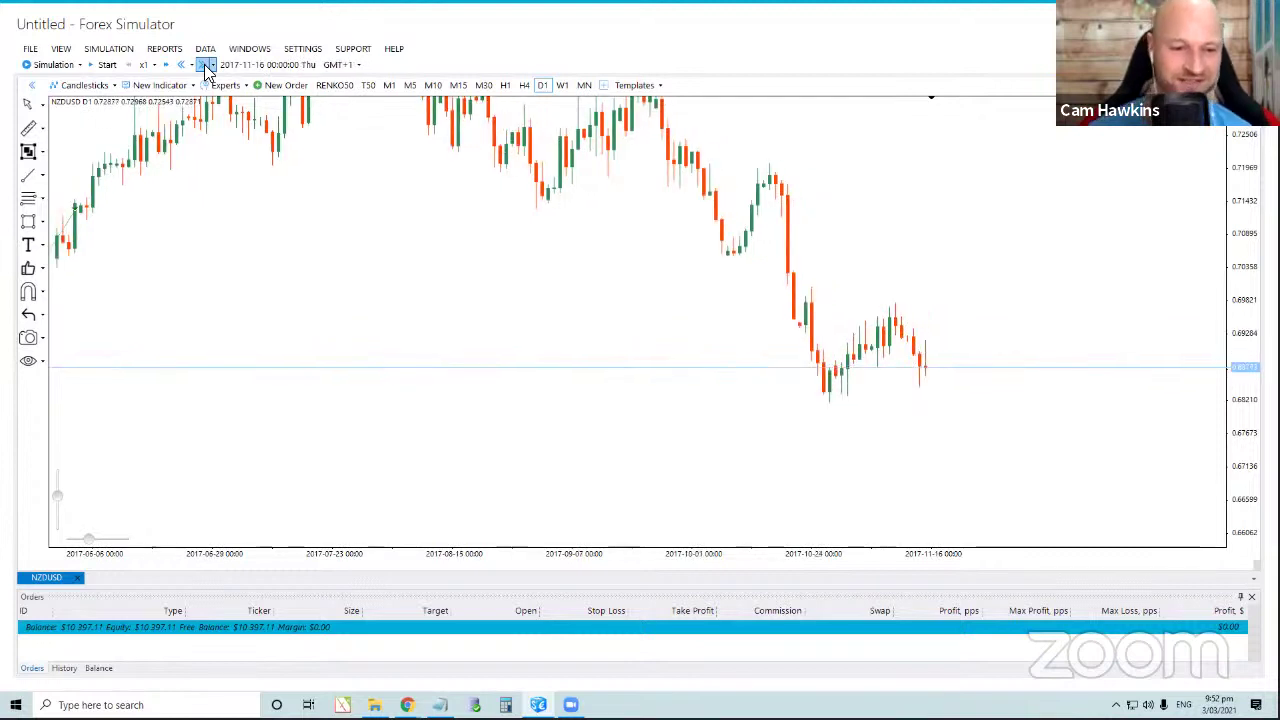
click(204, 66)
click(204, 66)
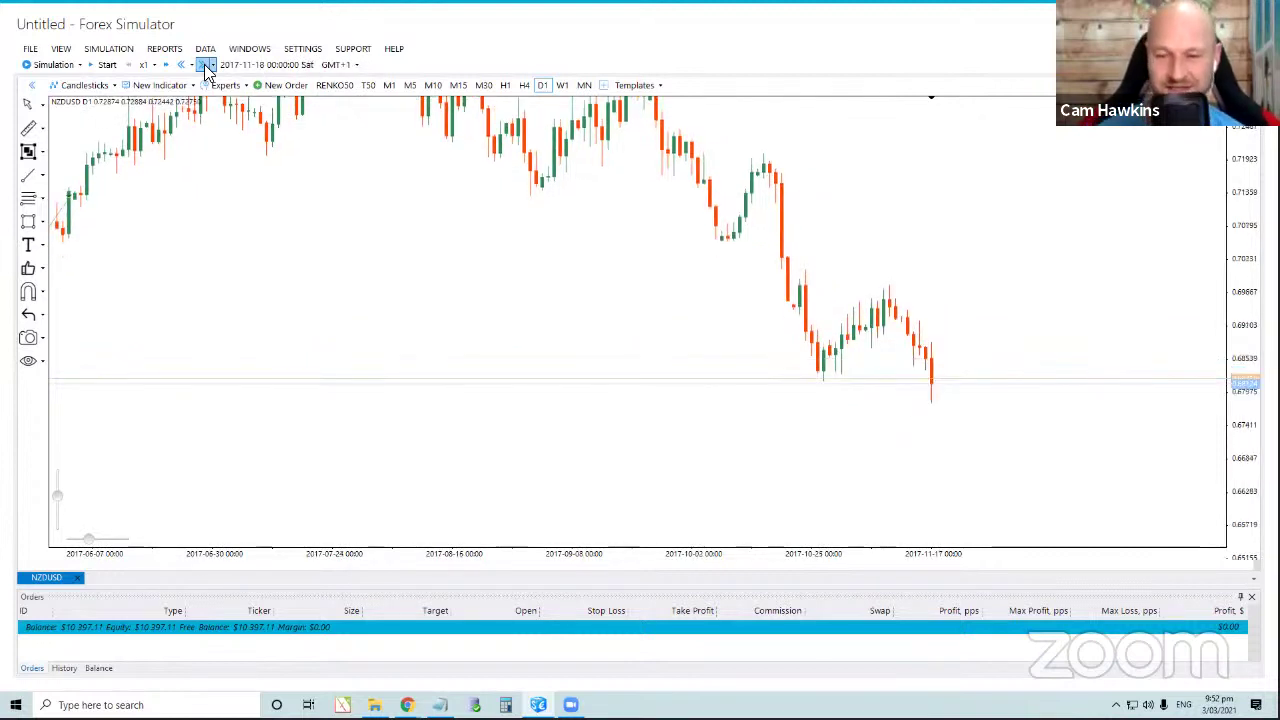
click(204, 66)
click(204, 66)
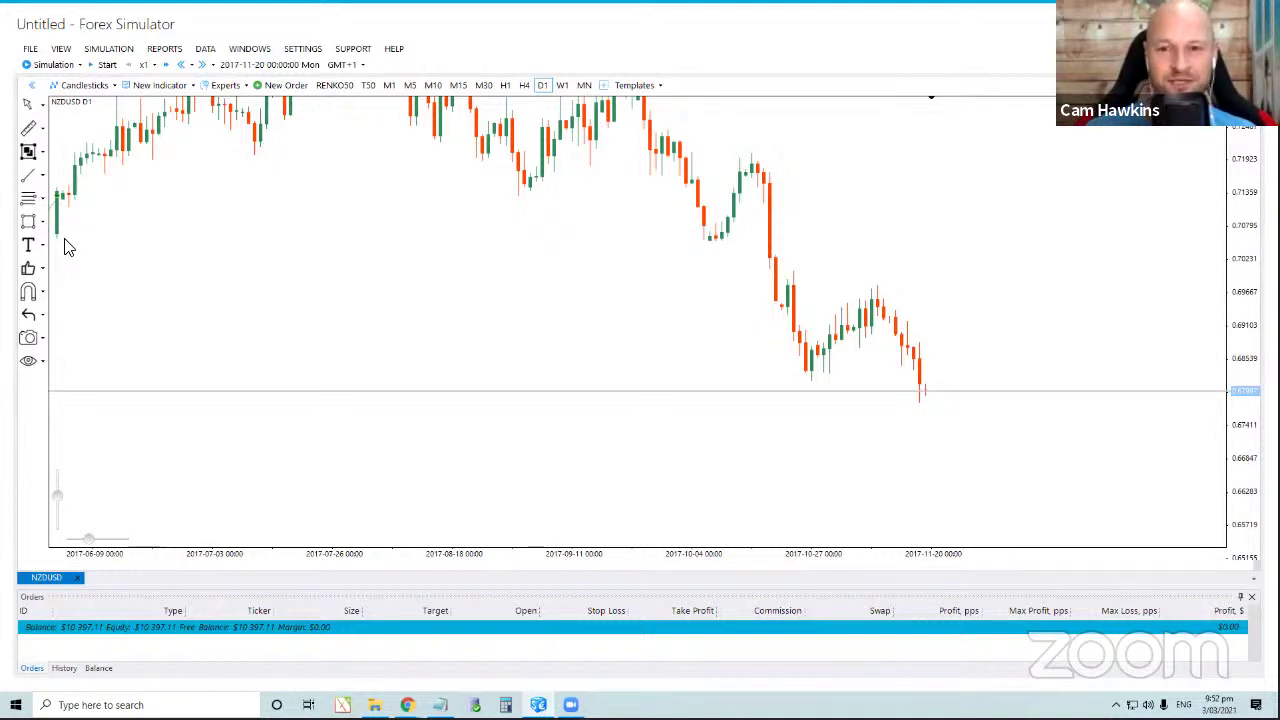
Advance the NZDUSD simulation day by day on the daily chart from 2017-11-20 to 2017-12-11.
click(203, 65)
click(203, 65)
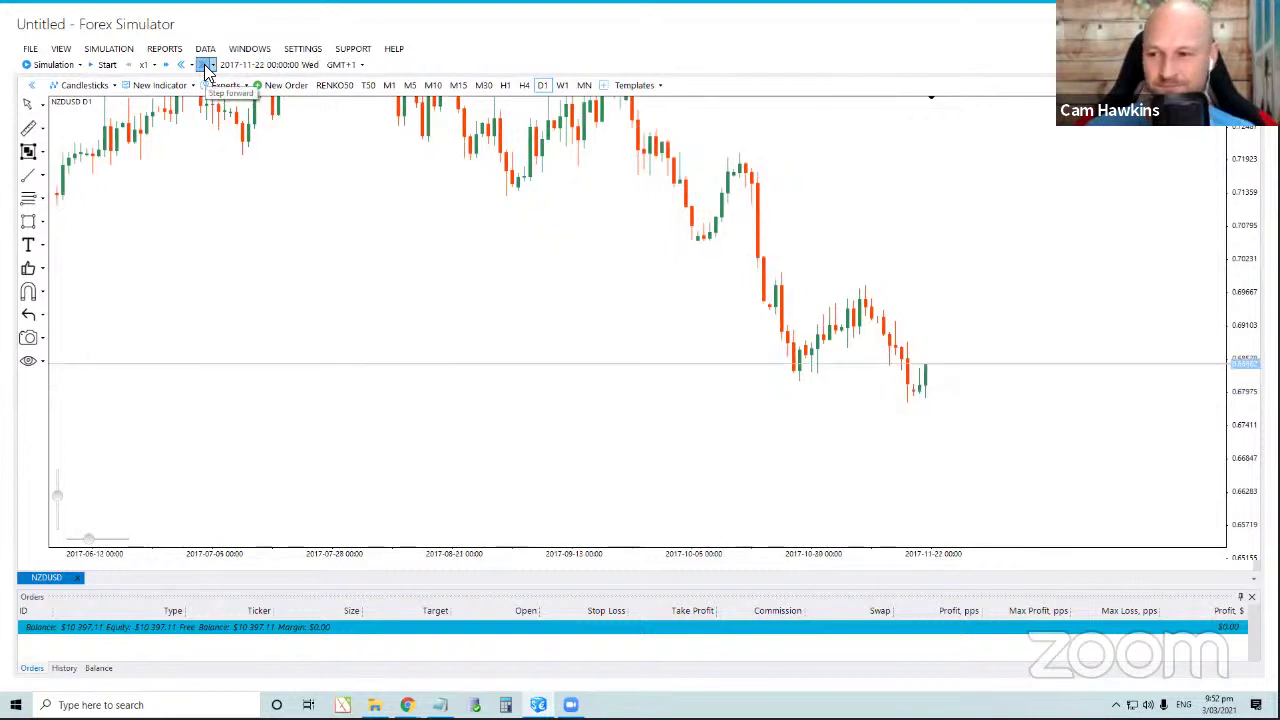
click(203, 65)
click(203, 65)
click(203, 65)
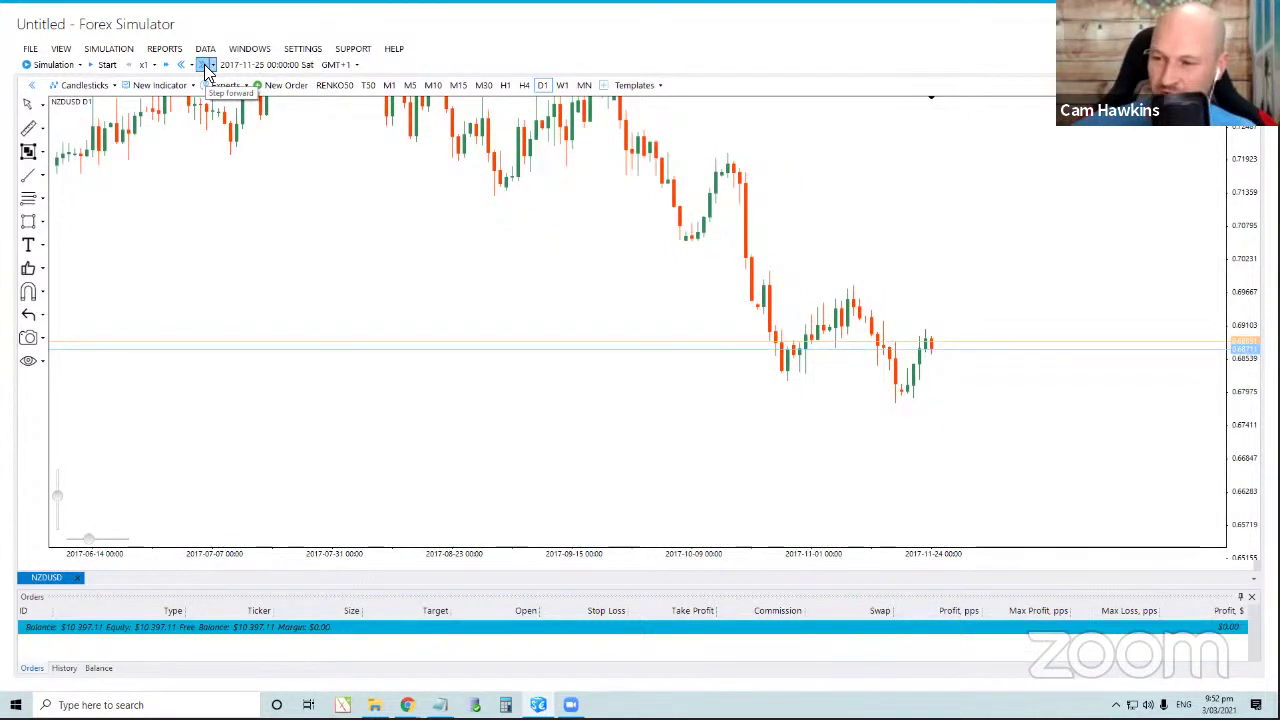
click(203, 65)
click(203, 65)
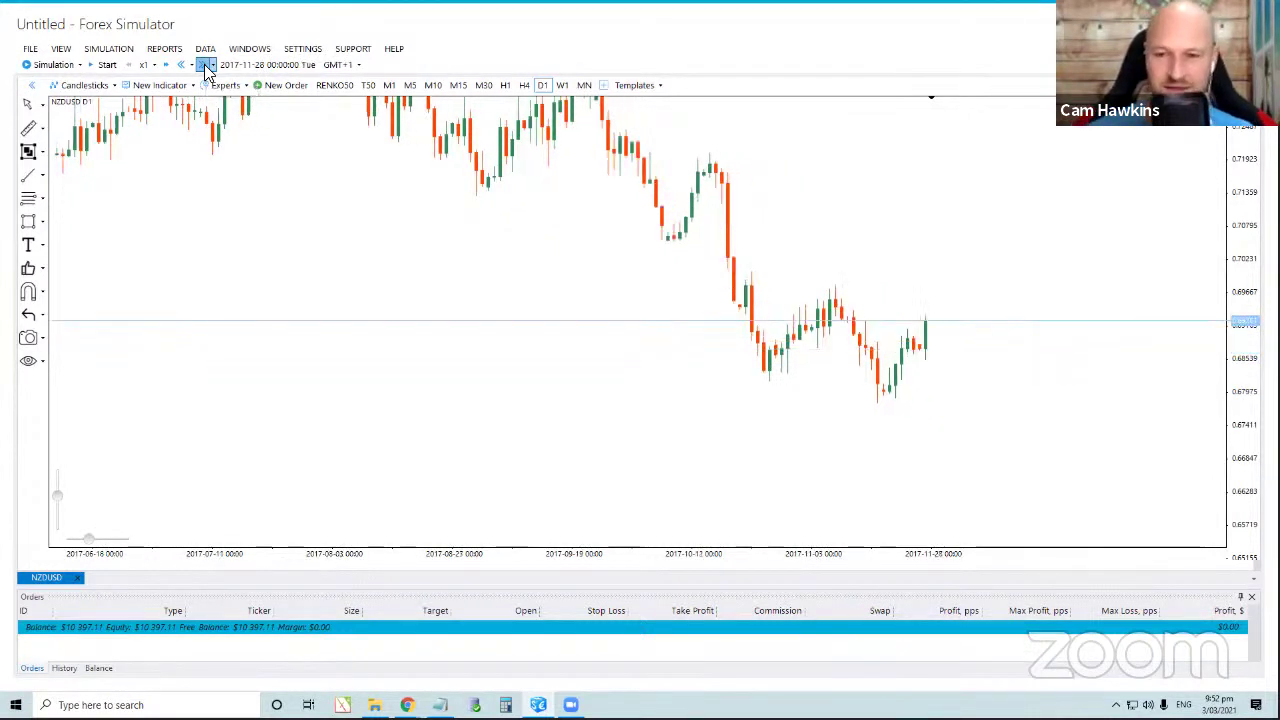
click(203, 65)
click(203, 65)
click(203, 65)
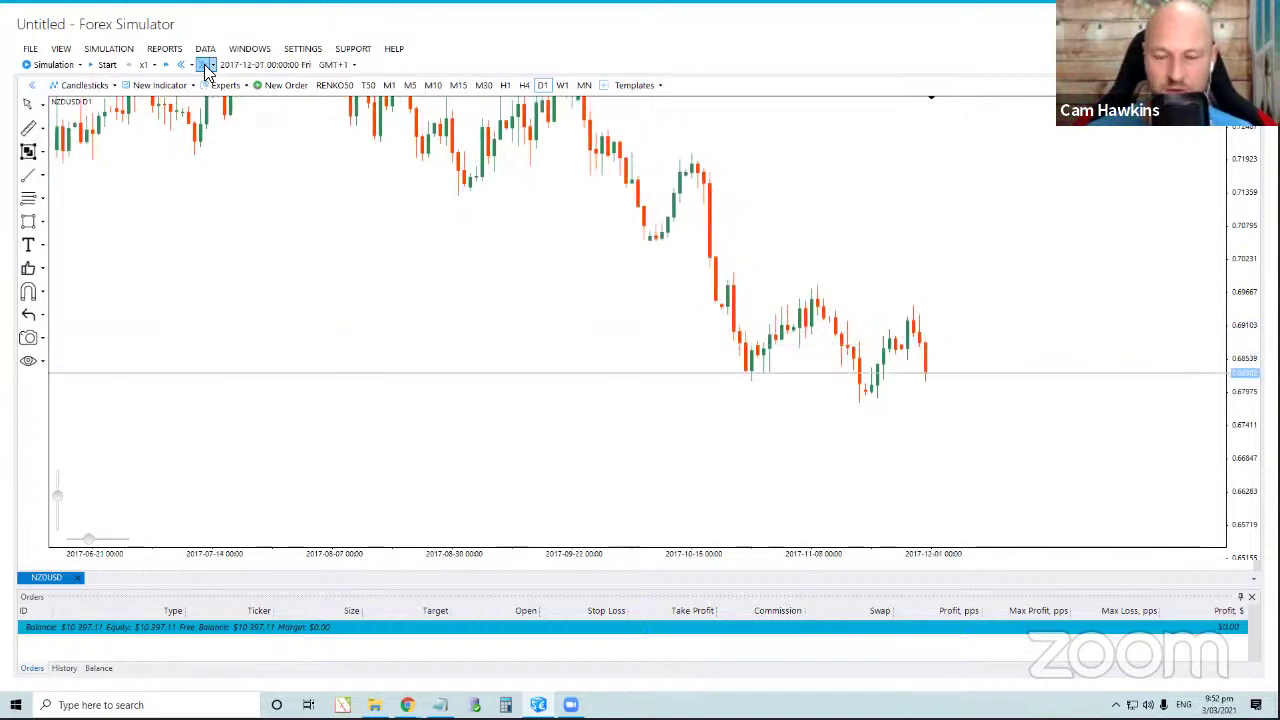
click(203, 65)
click(203, 65)
click(203, 65)
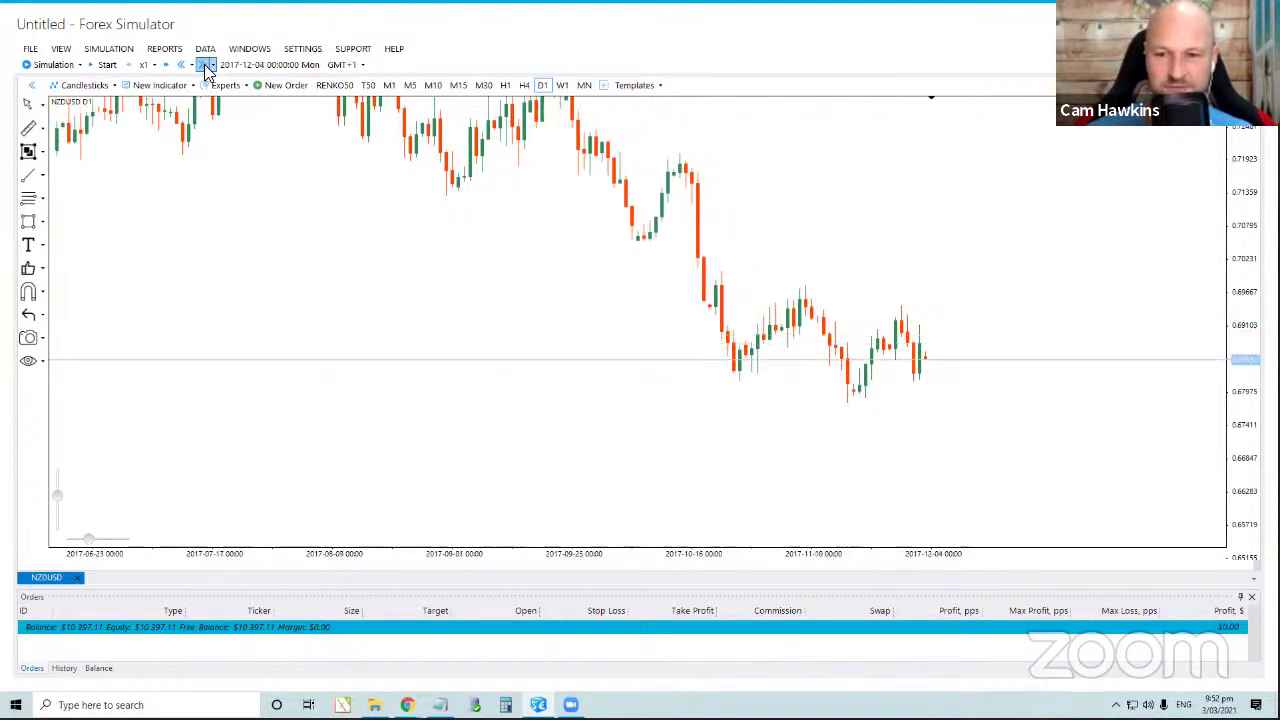
click(203, 65)
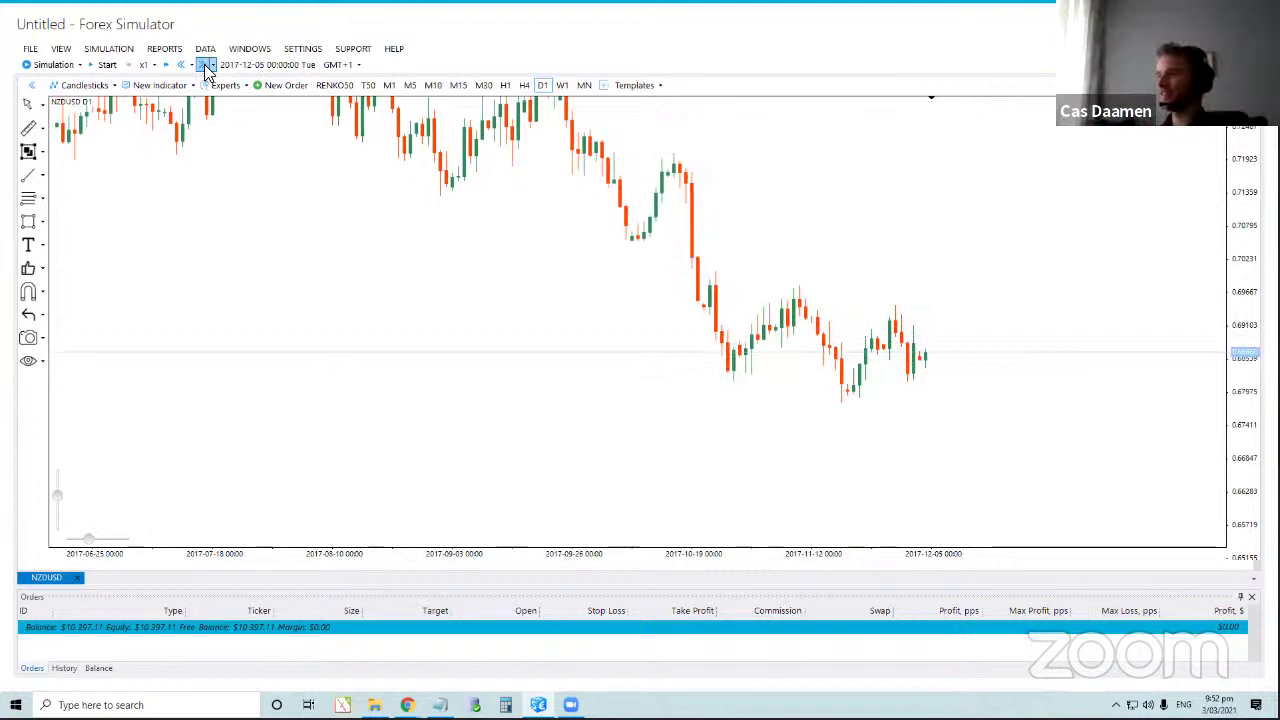
click(203, 65)
click(205, 66)
click(205, 66)
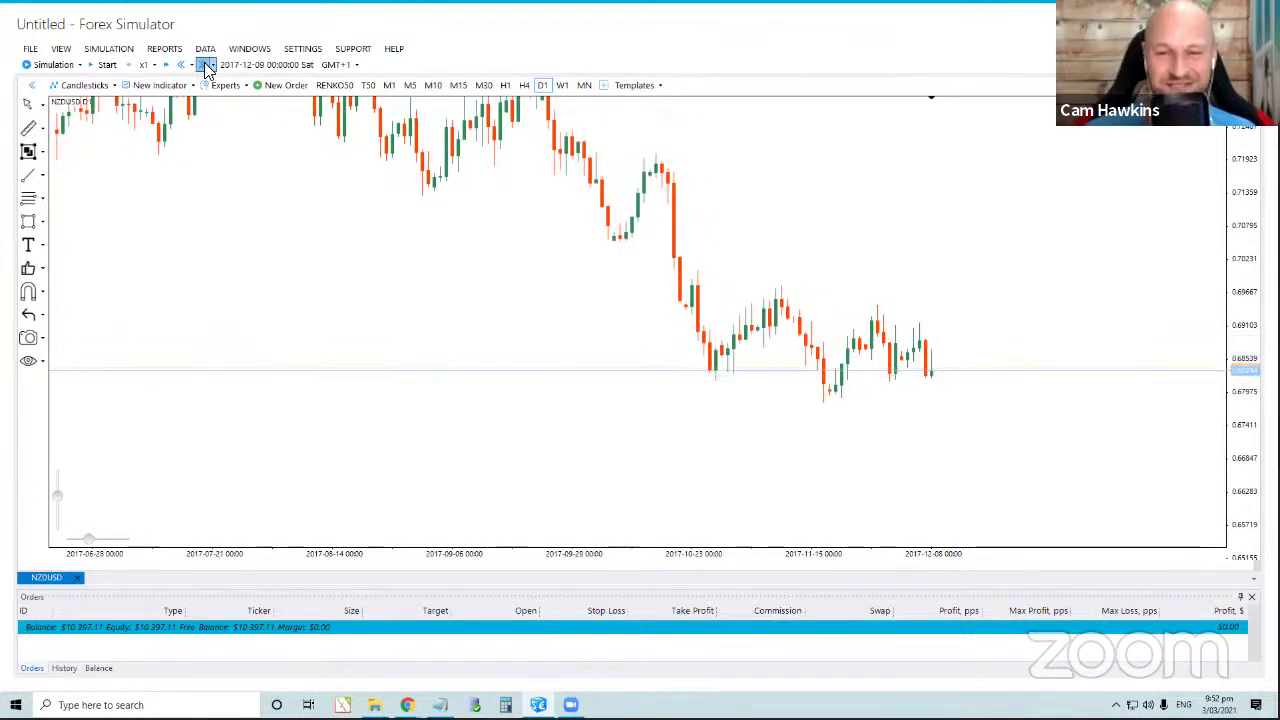
click(205, 66)
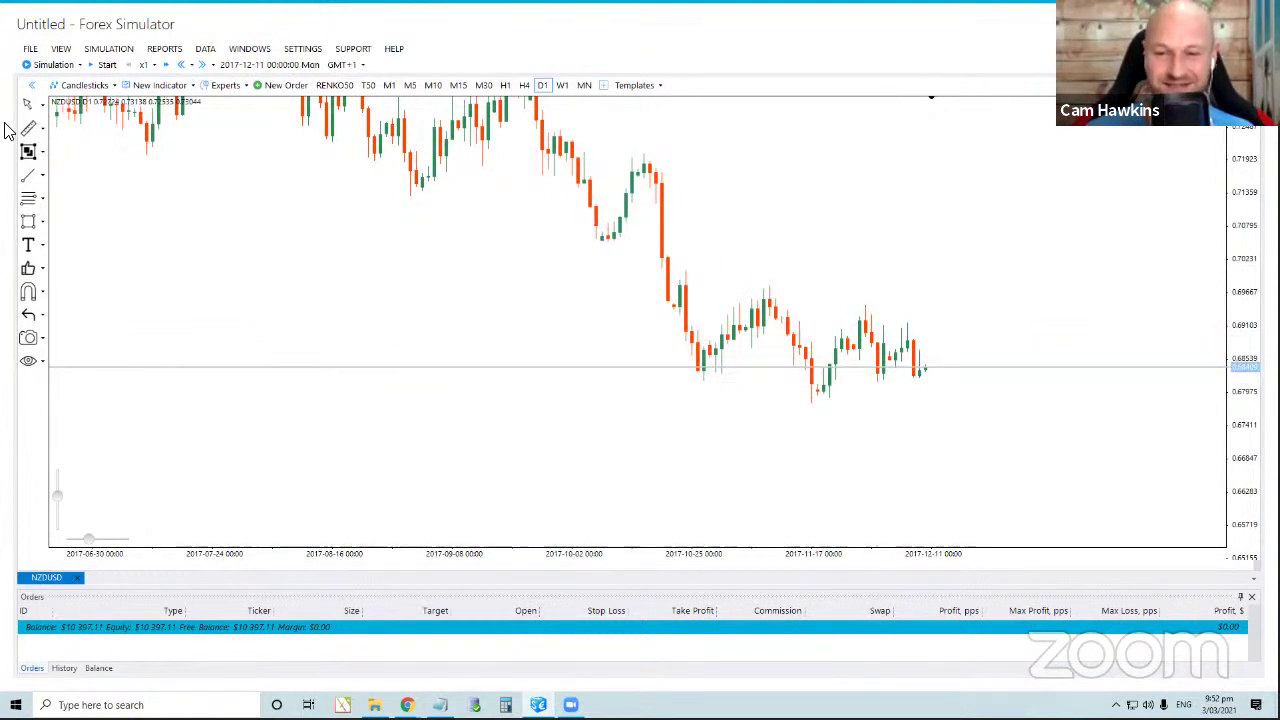
Continue stepping the NZDUSD daily chart forward one day at a time to 2018-01-05.
click(205, 66)
click(205, 66)
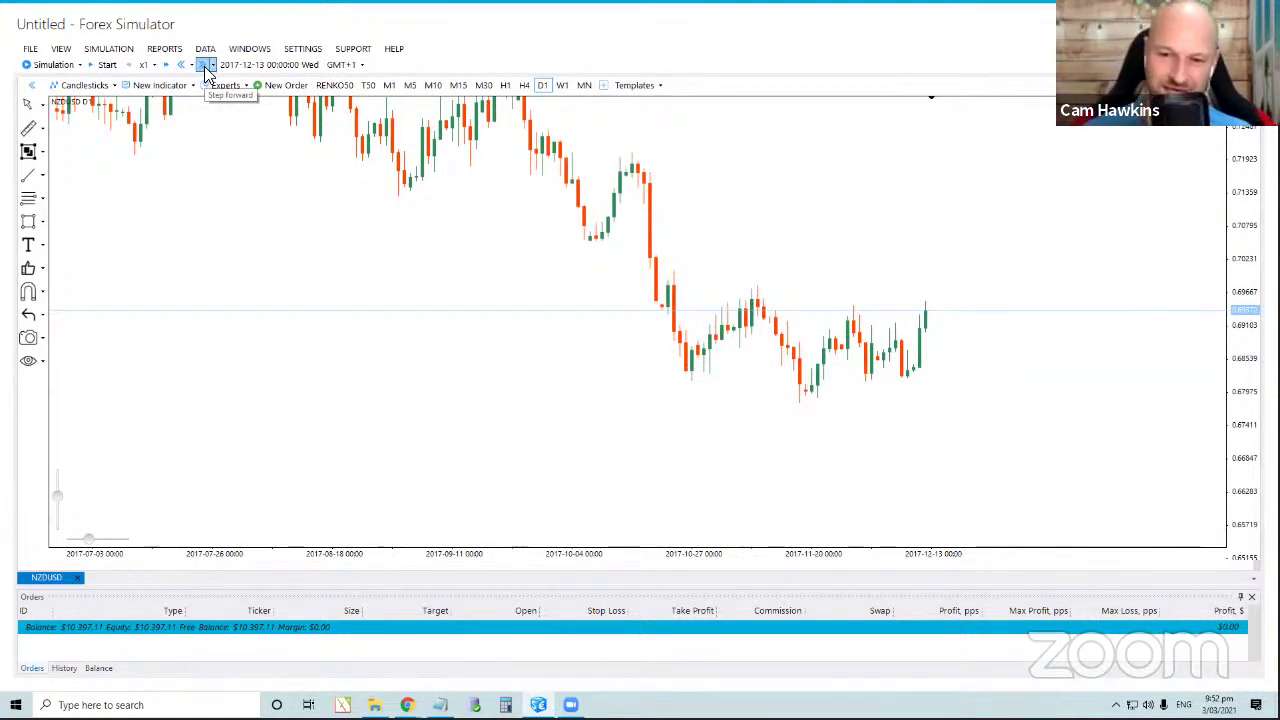
click(205, 66)
click(205, 66)
click(205, 66)
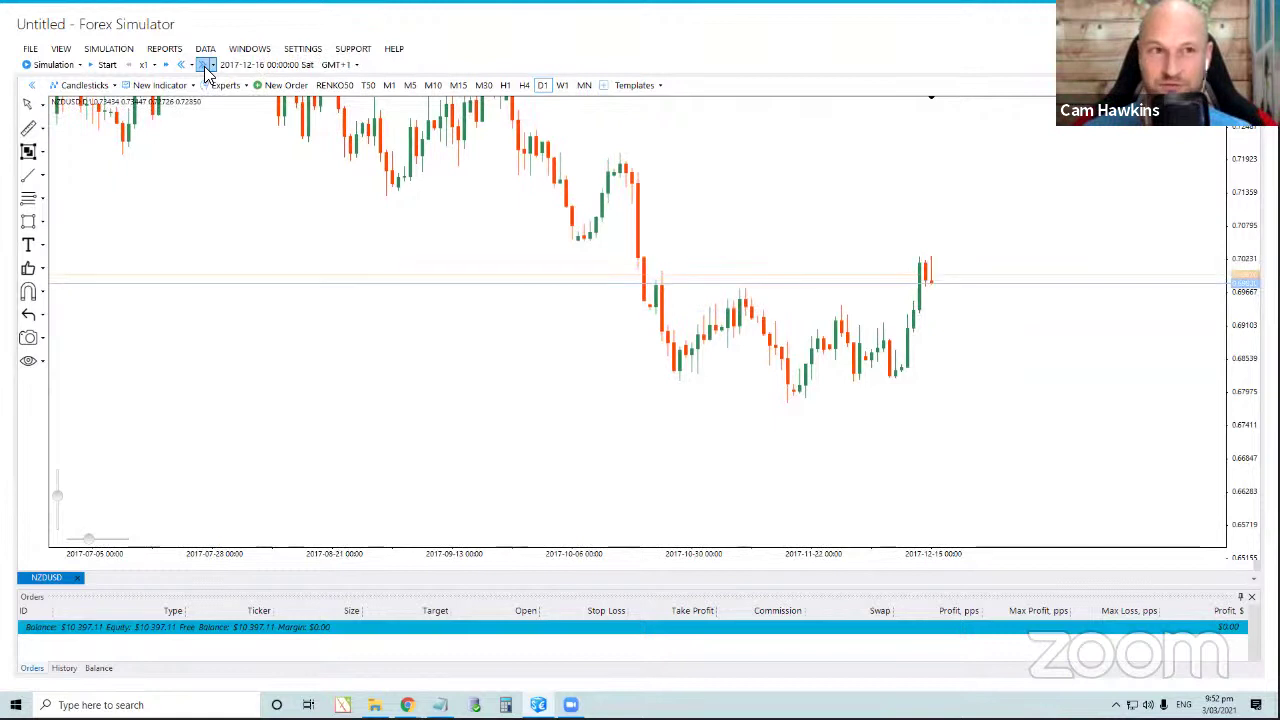
click(205, 66)
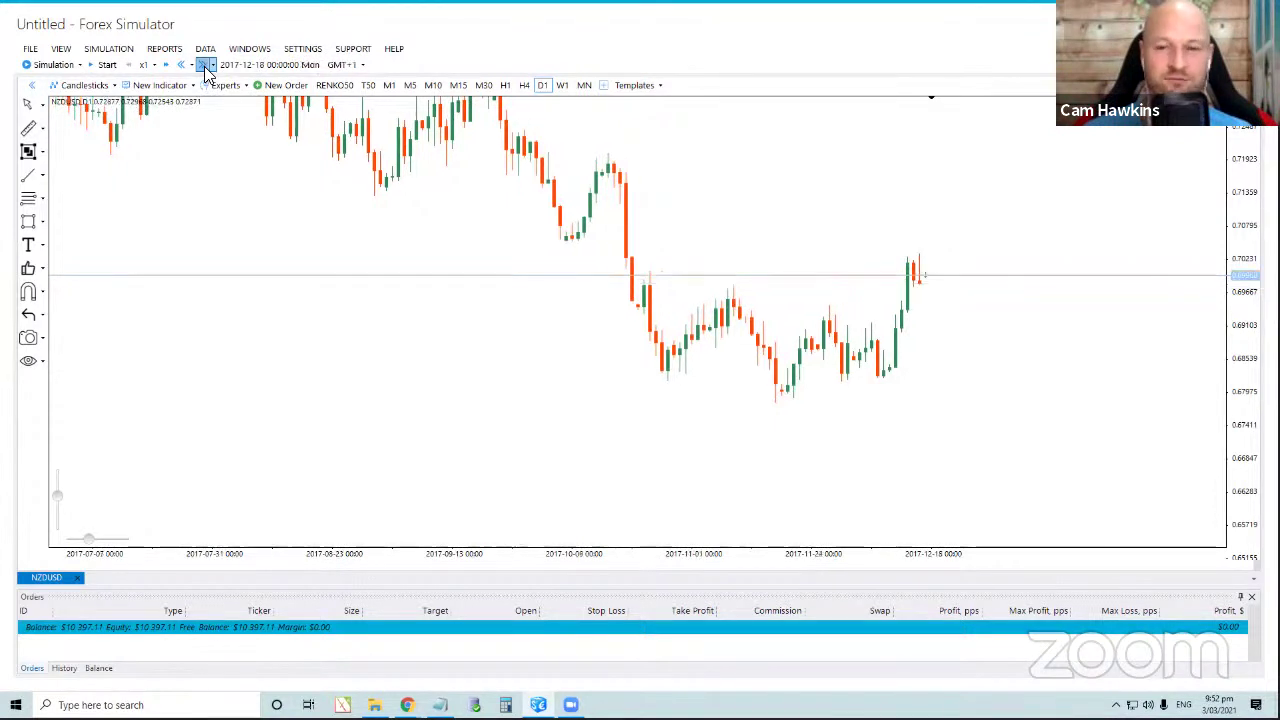
click(205, 66)
click(205, 66)
click(205, 66)
click(205, 66)
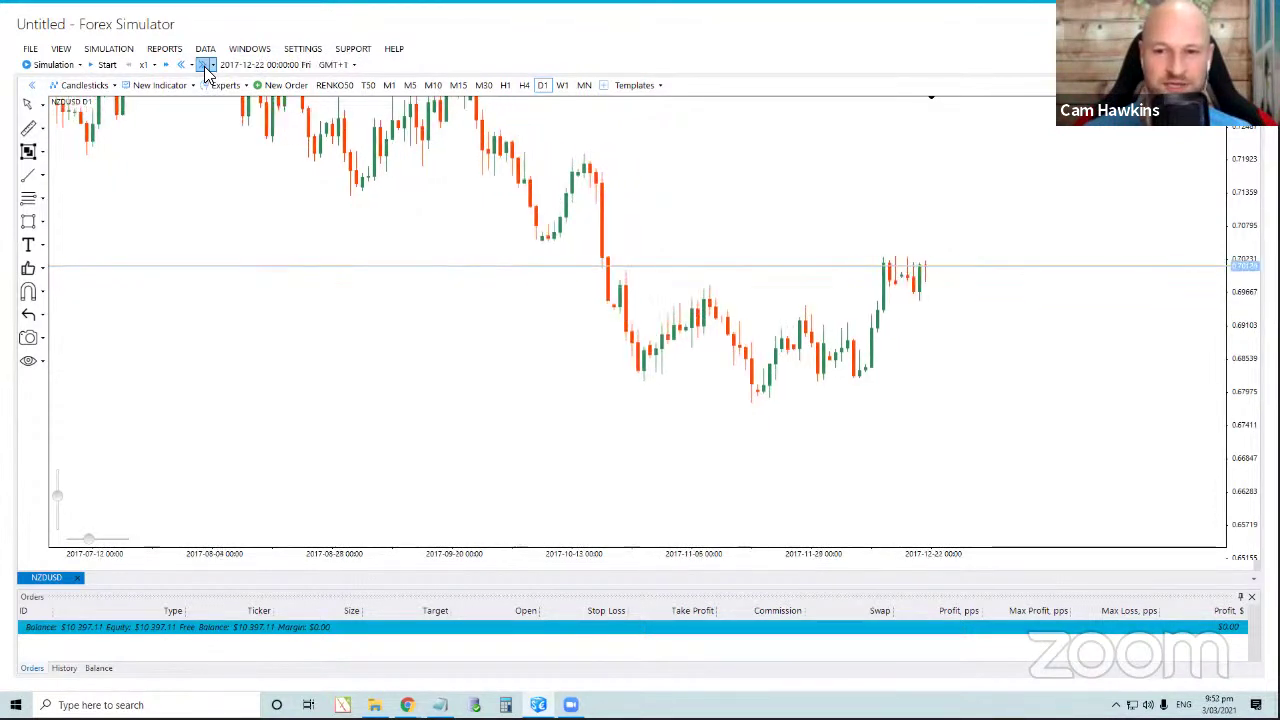
click(205, 66)
click(205, 66)
click(205, 66)
click(205, 66)
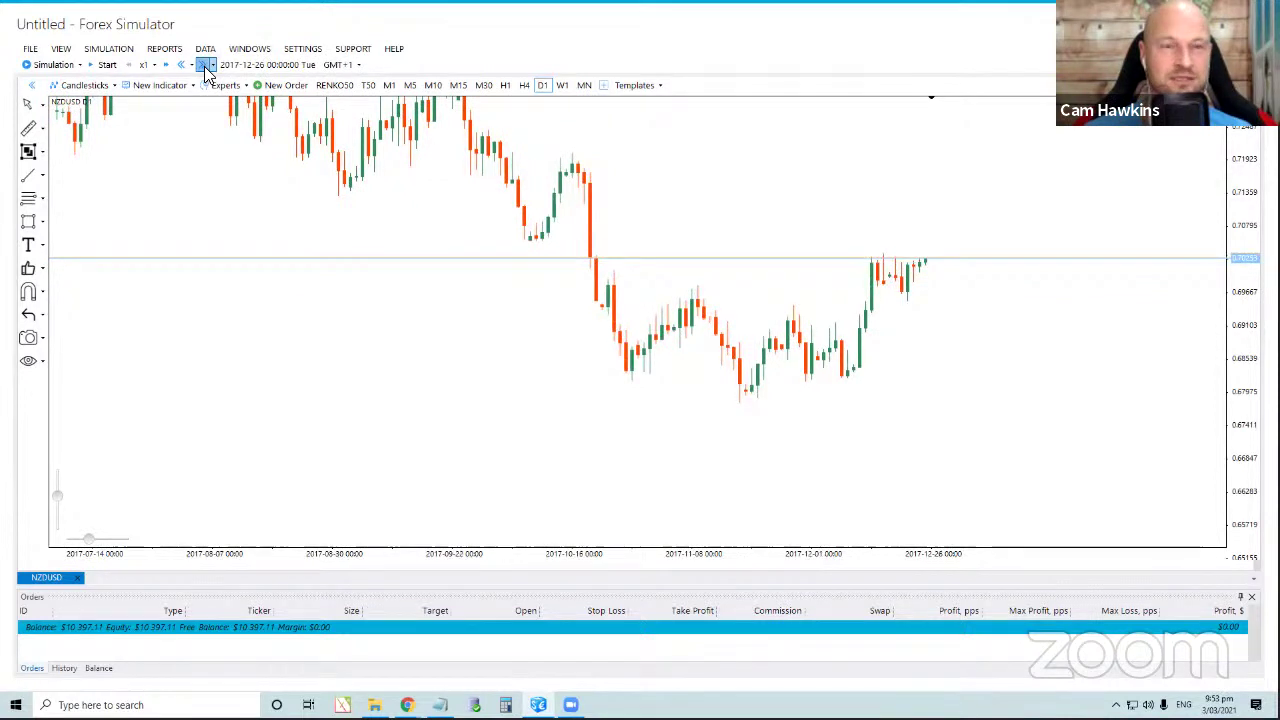
click(205, 66)
click(205, 66)
click(205, 66)
click(205, 66)
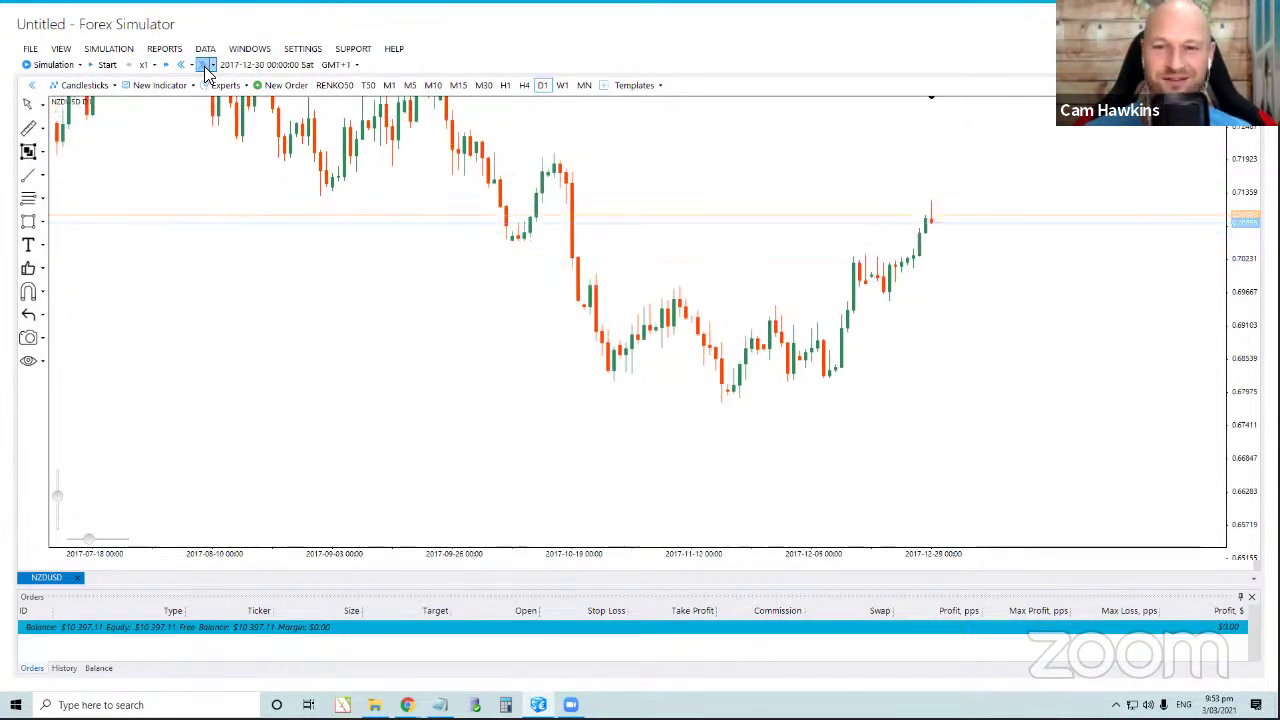
click(205, 66)
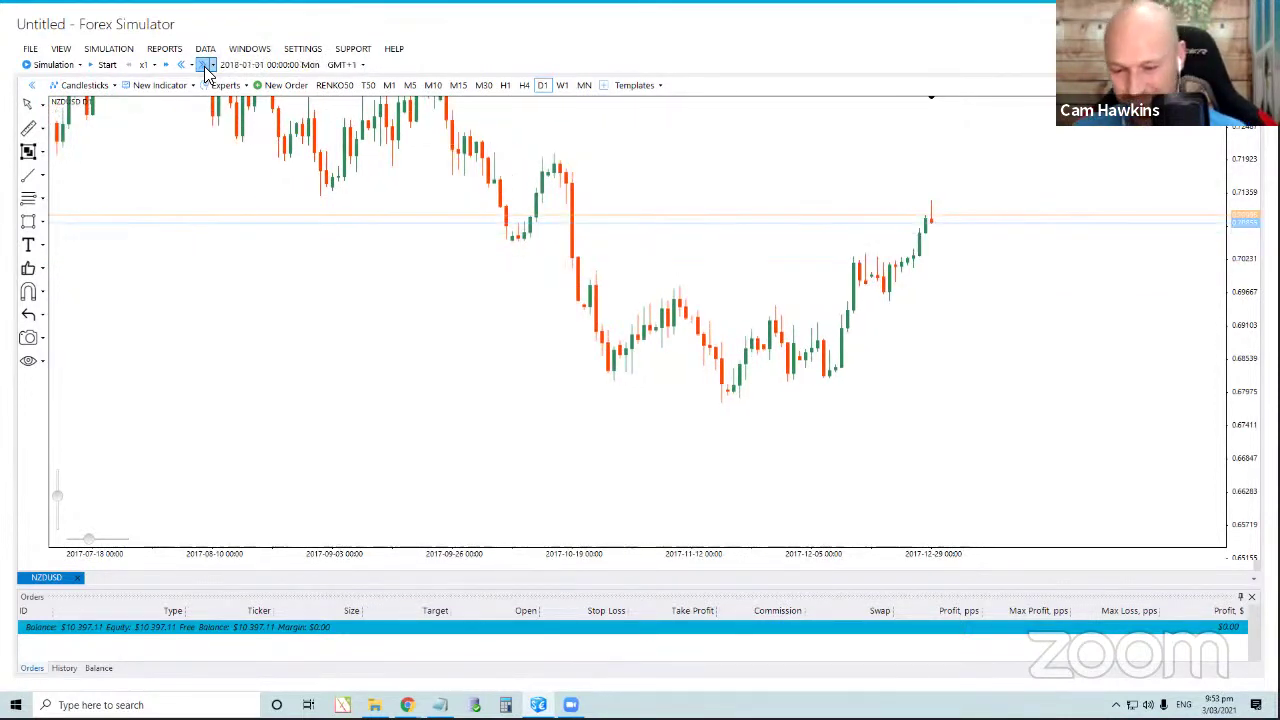
click(205, 66)
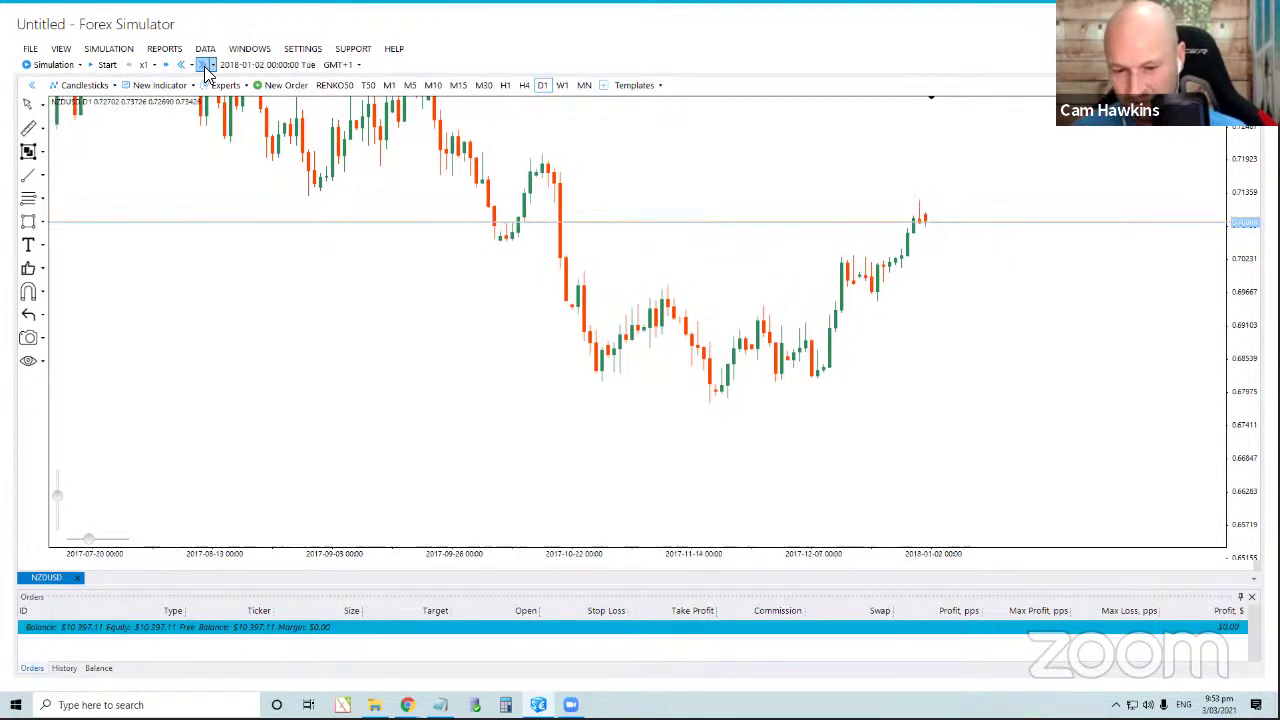
click(205, 66)
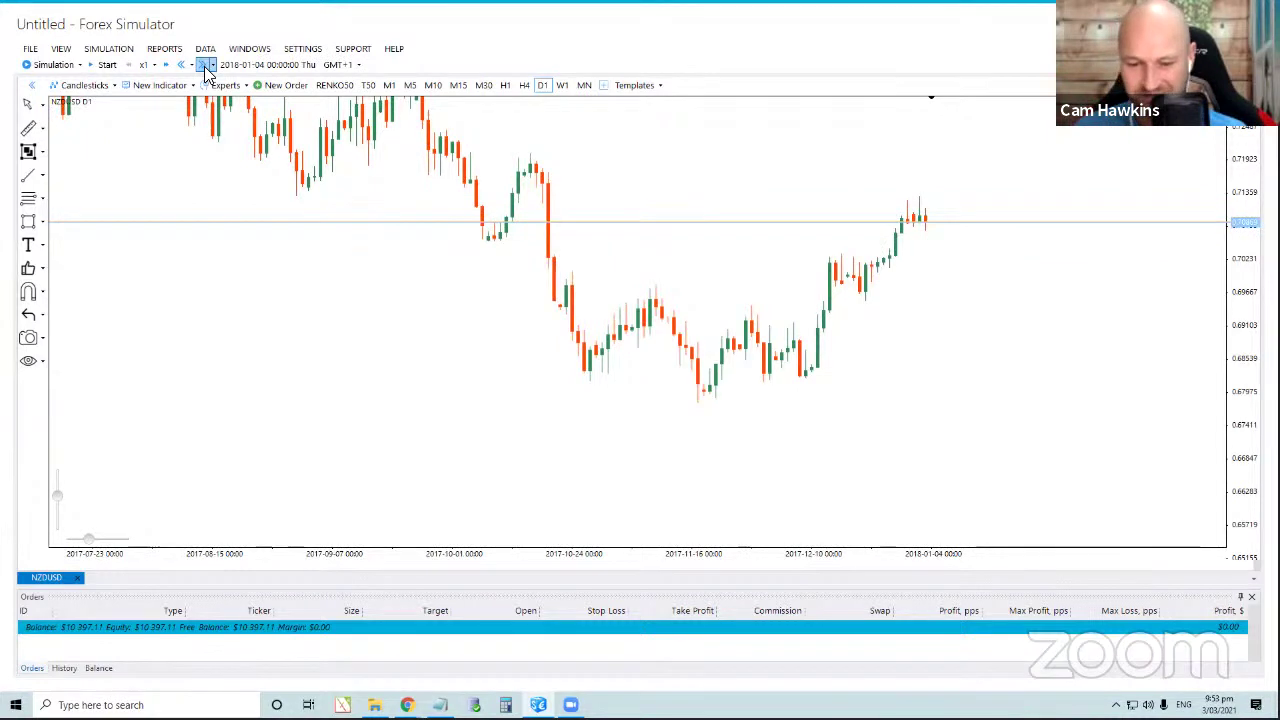
click(204, 65)
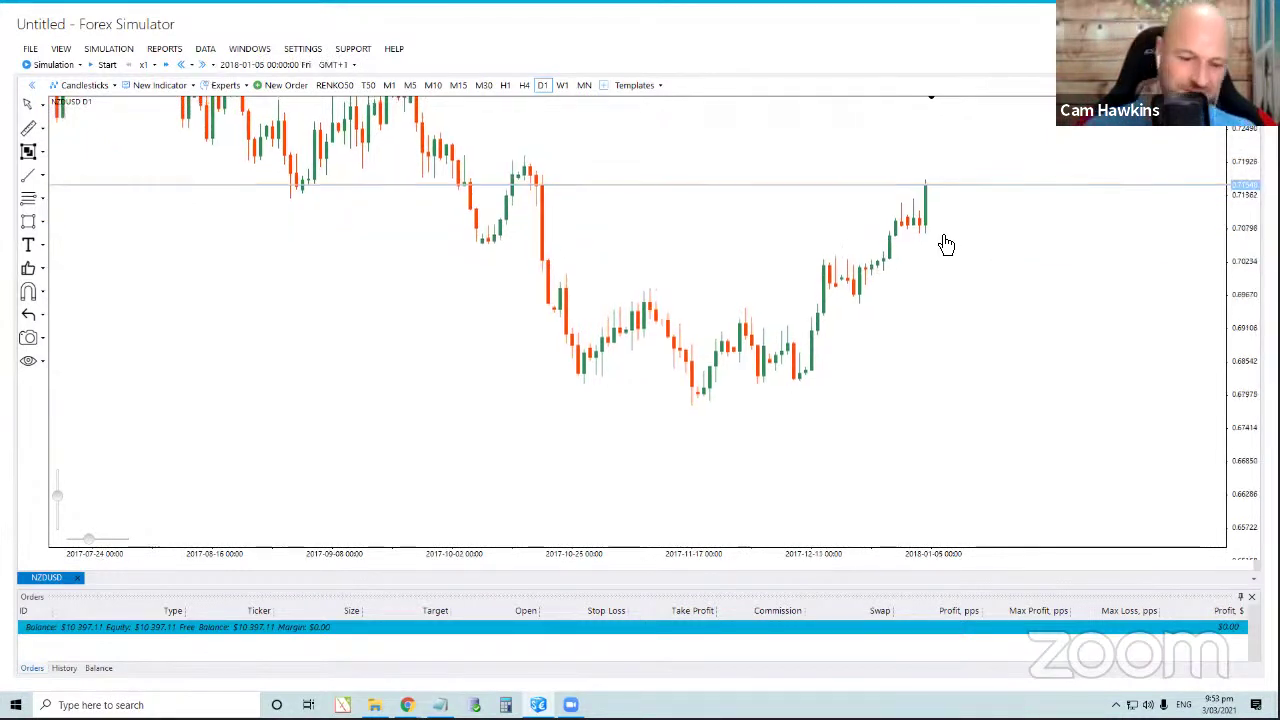
Draw a horizontal line on the NZDUSD daily chart above the current price, at about 0.72431.
drag(943, 243, 680, 428)
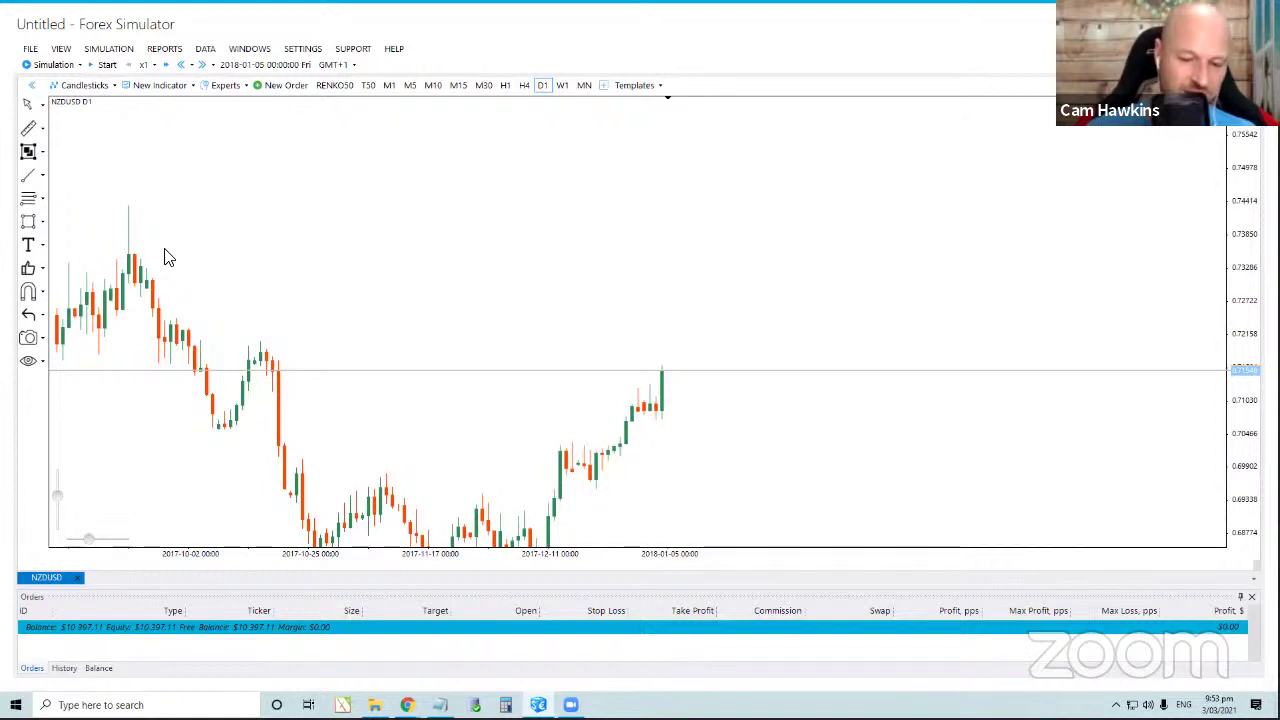
scroll(697, 300, down, 1)
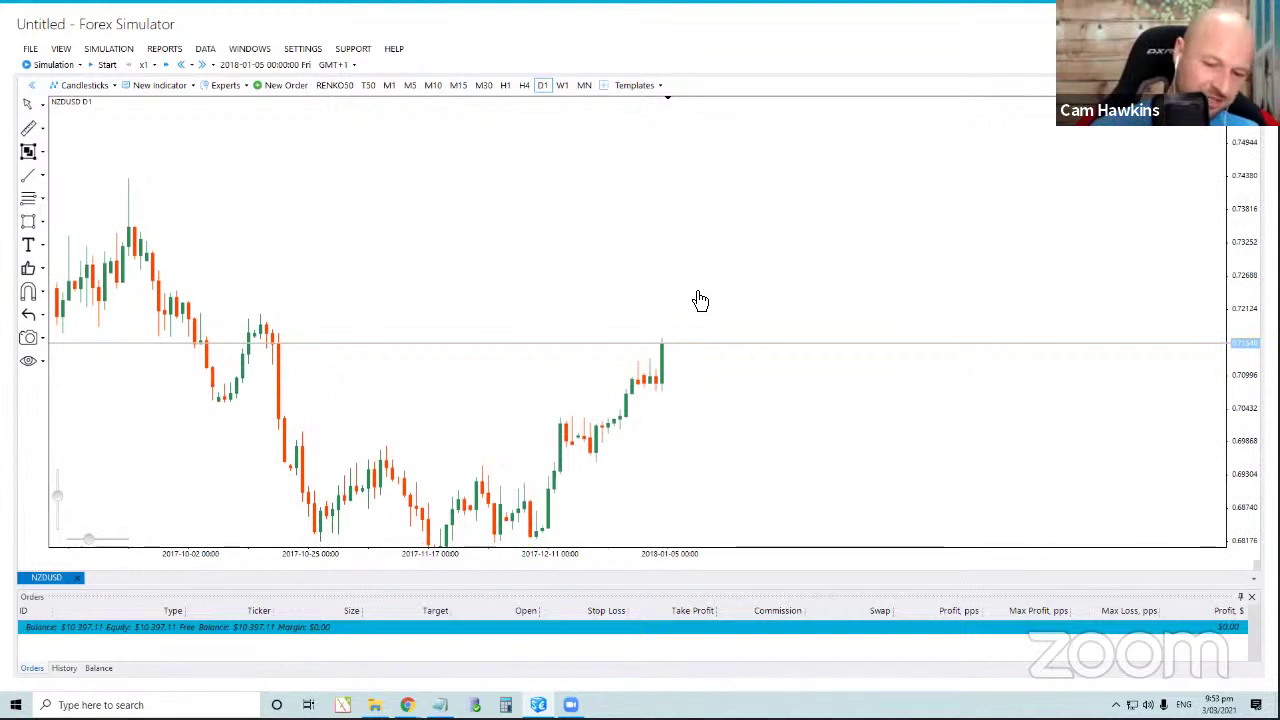
click(37, 178)
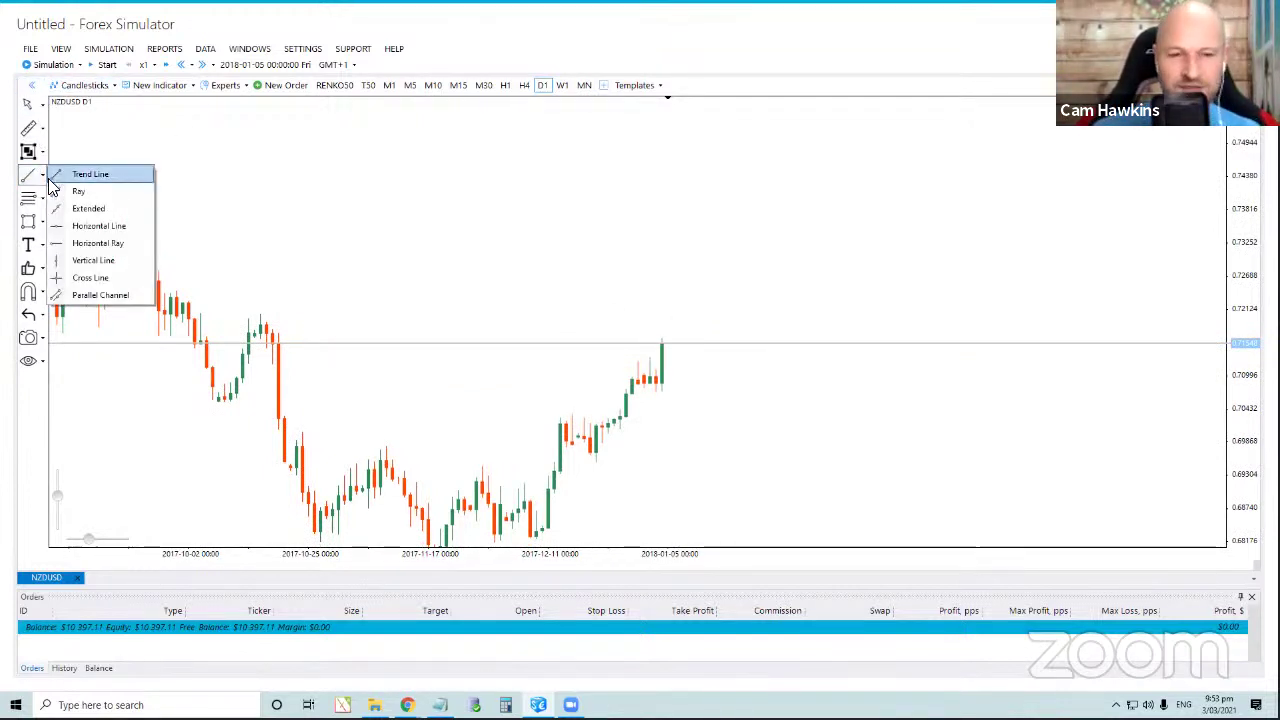
click(95, 223)
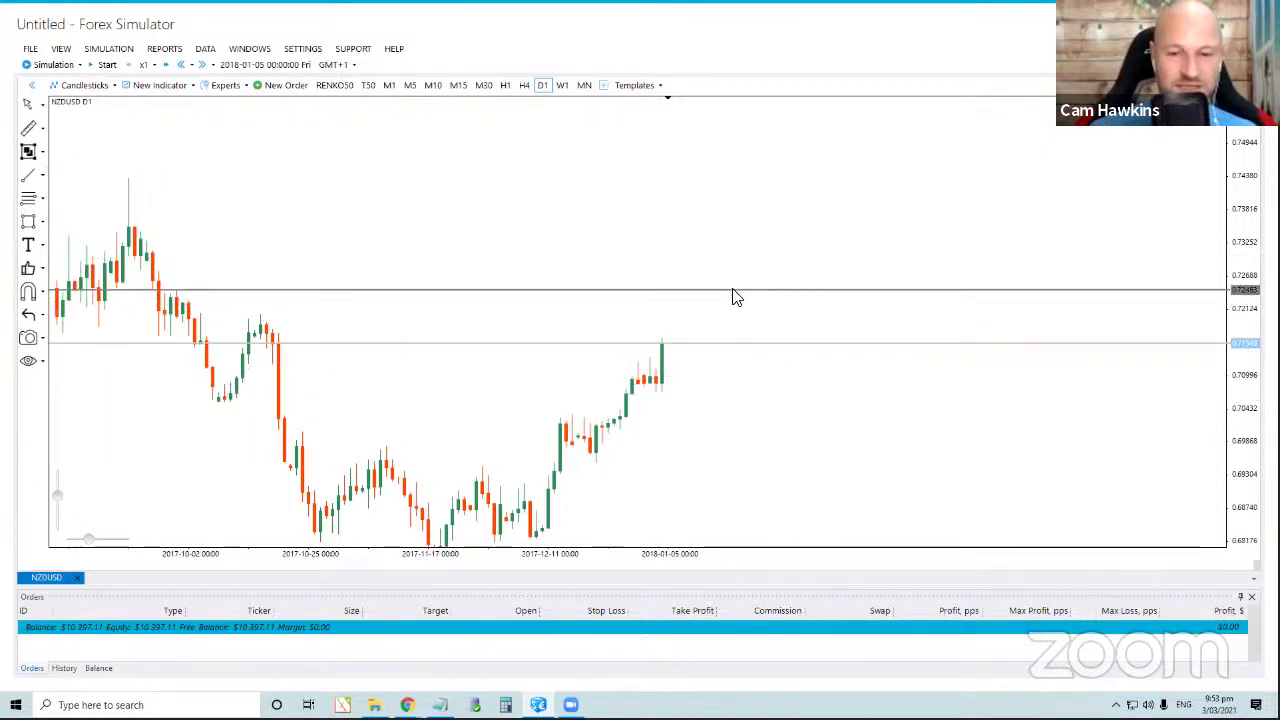
click(736, 300)
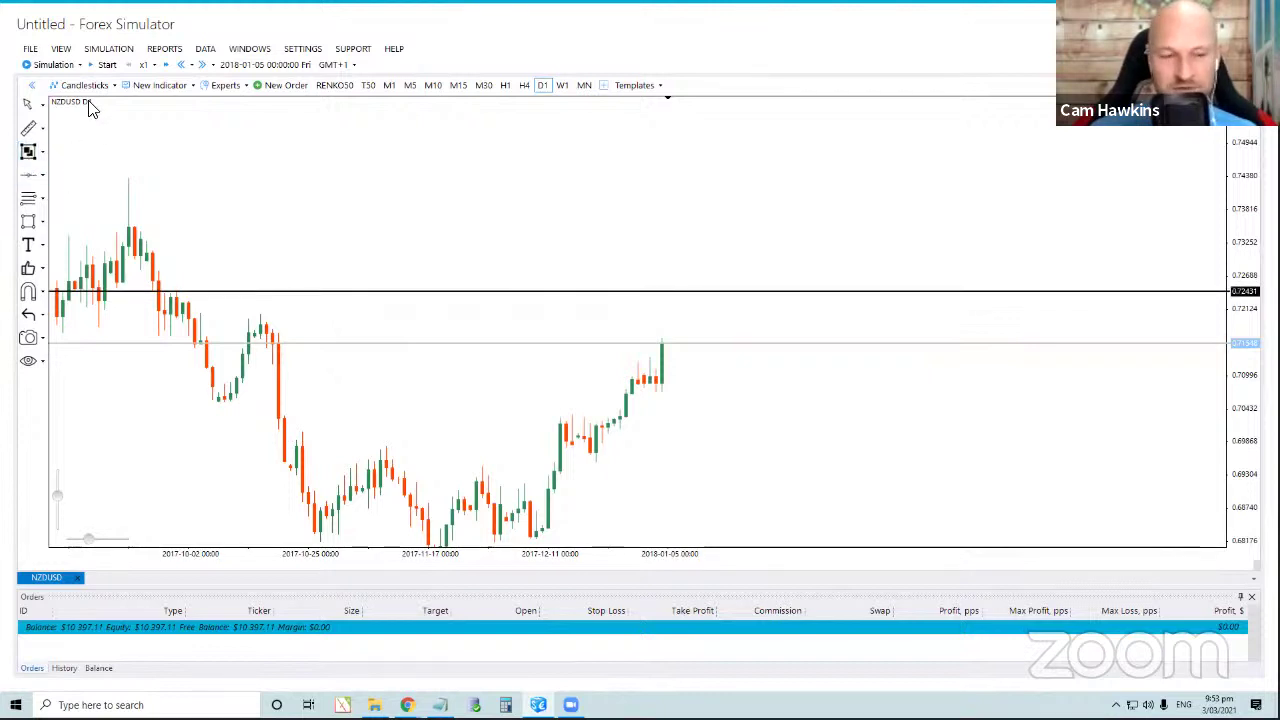
Add a second horizontal line below the current price and move it up to about 0.71403.
click(30, 176)
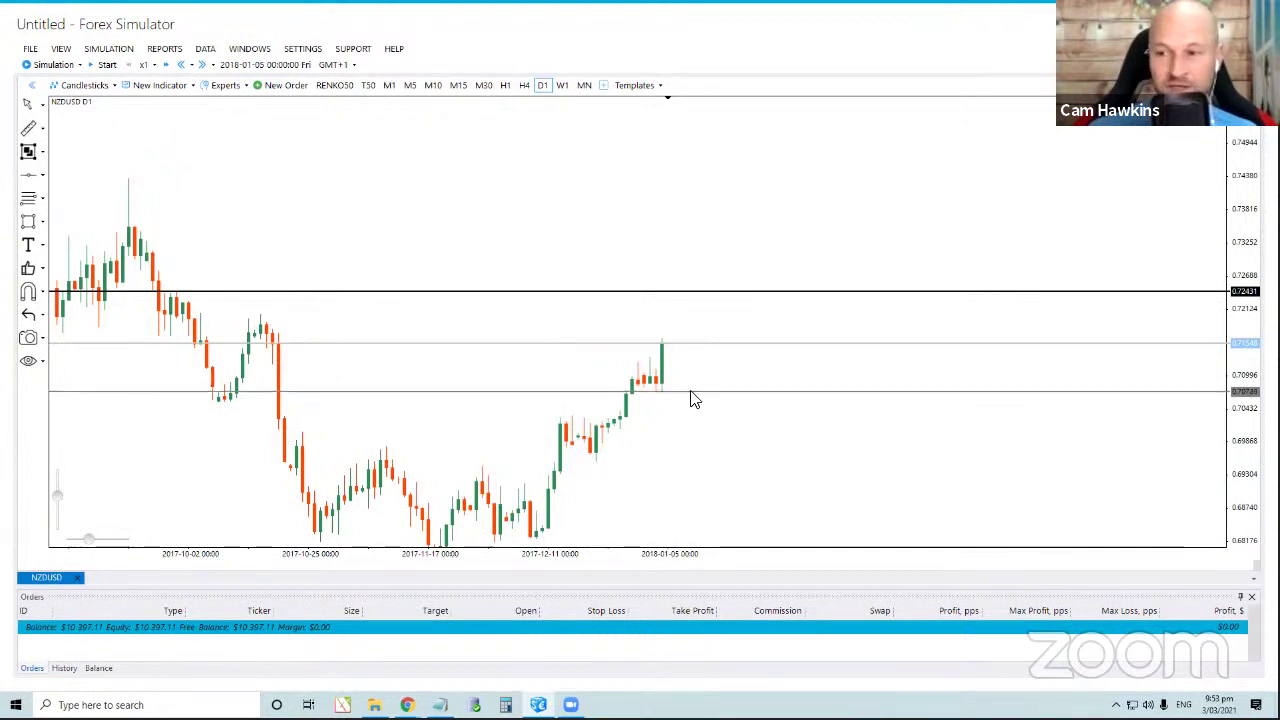
click(705, 392)
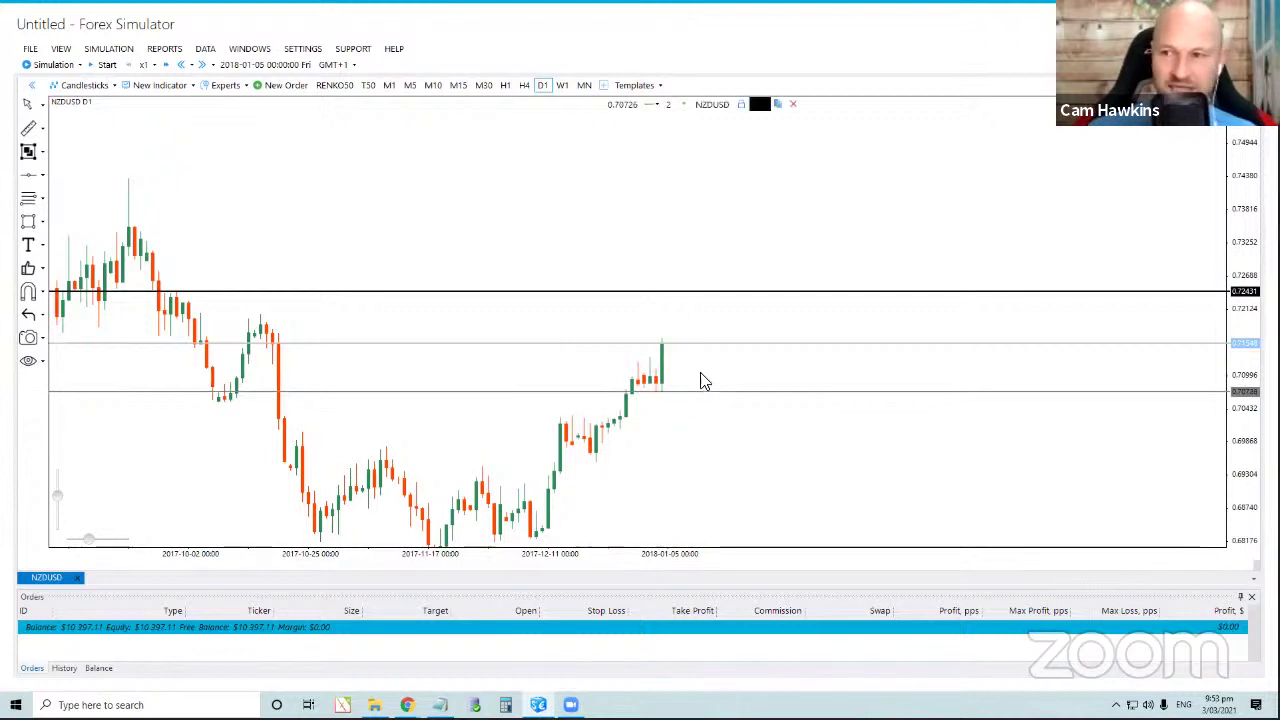
drag(705, 393, 685, 356)
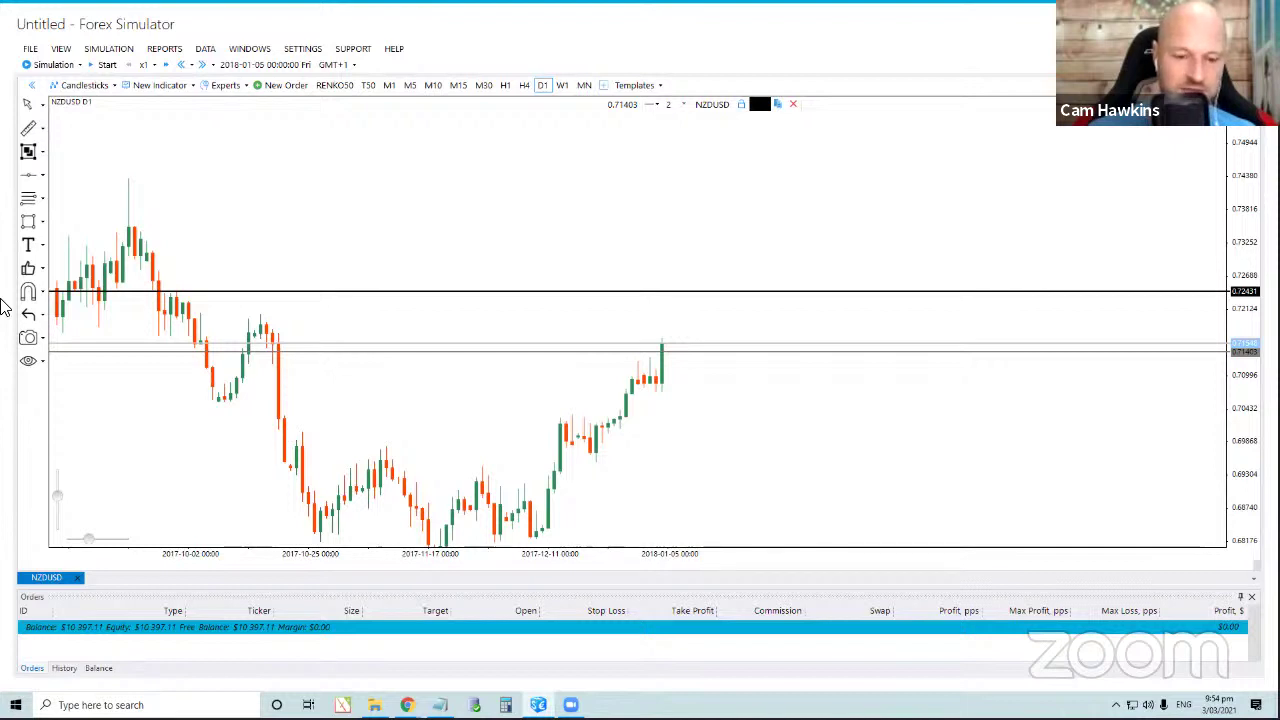
Fine-tune the upper horizontal line's level to 0.72431.
click(268, 292)
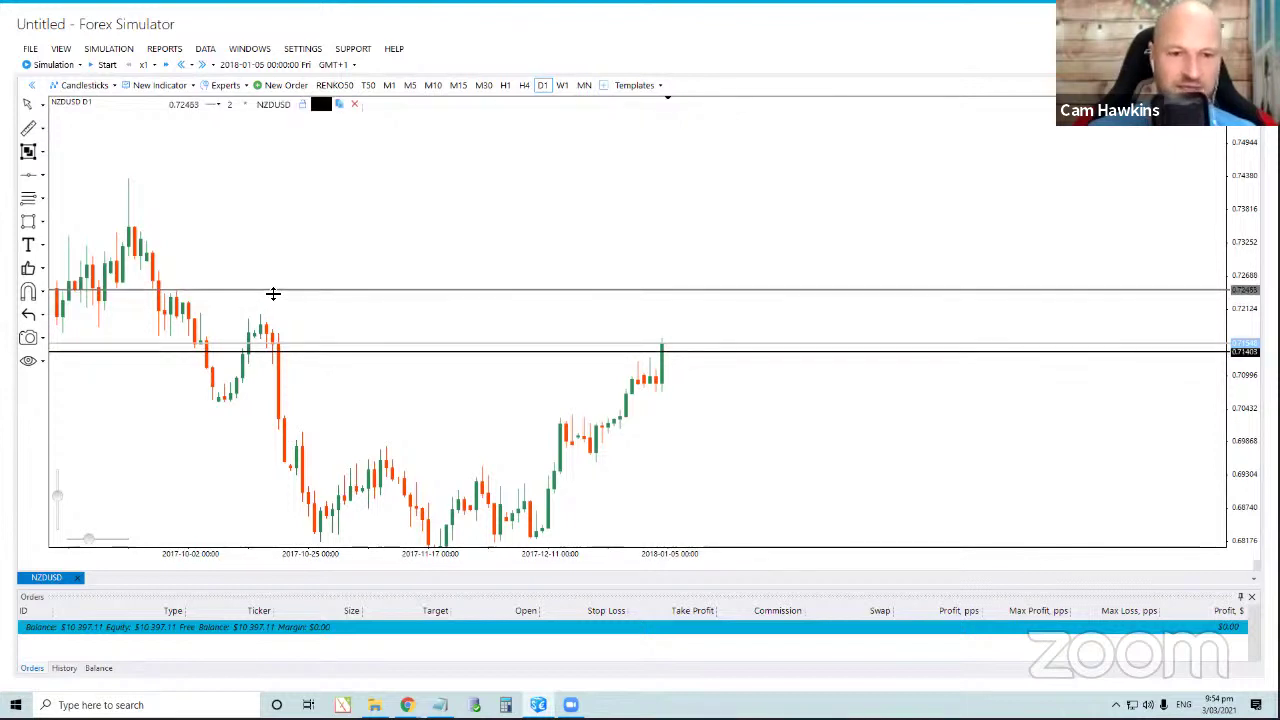
drag(273, 295, 273, 296)
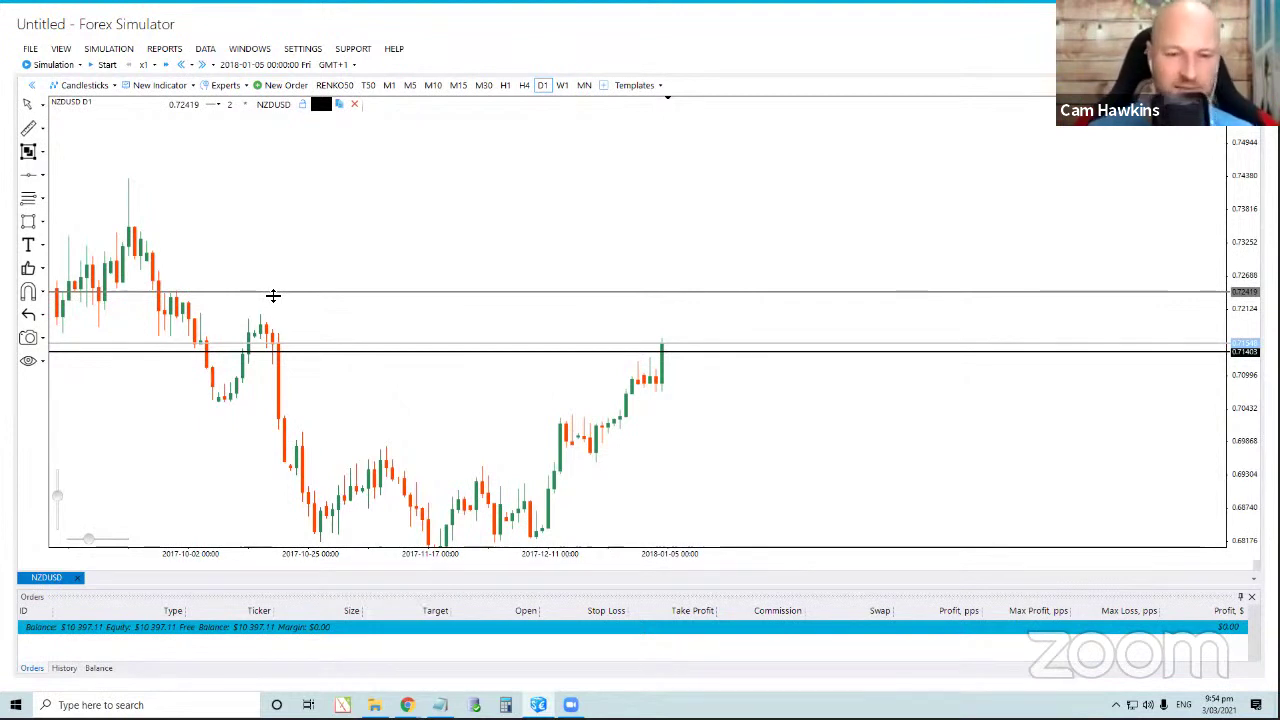
drag(273, 296, 271, 295)
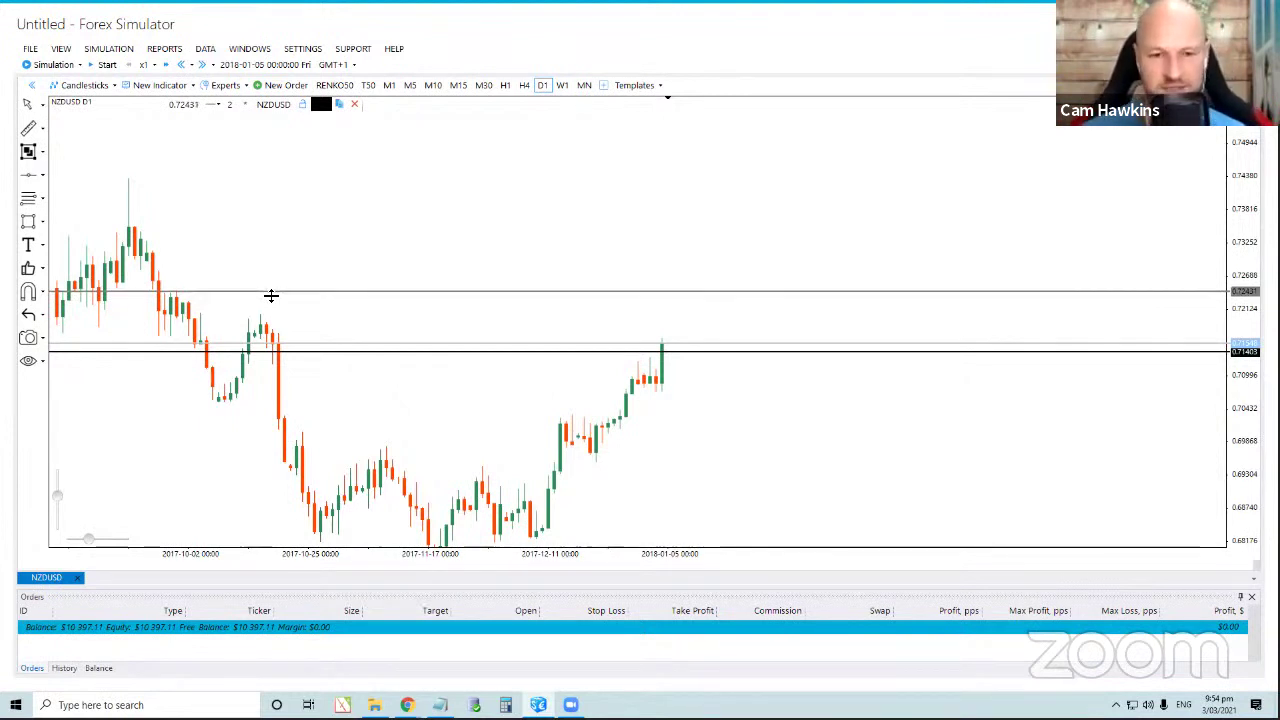
click(326, 262)
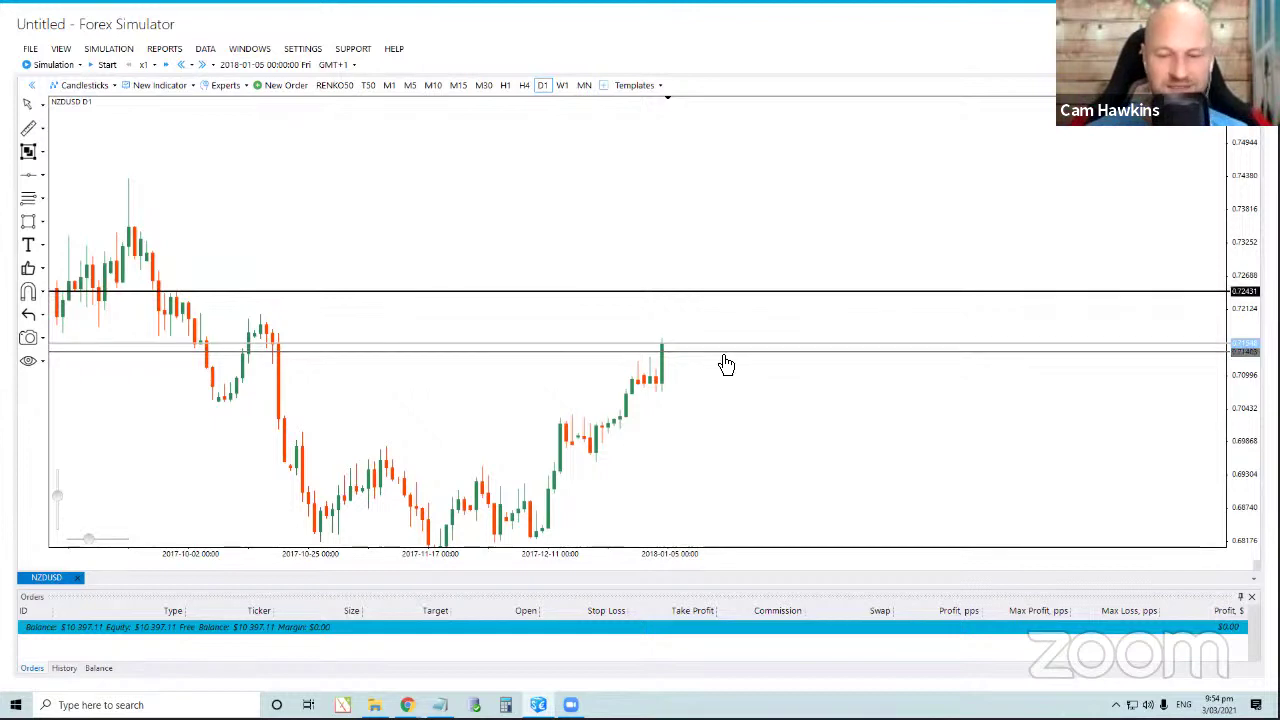
Switch the NZDUSD chart to the 1-hour timeframe and adjust the line just below the current price to about 0.71412.
drag(732, 420, 914, 377)
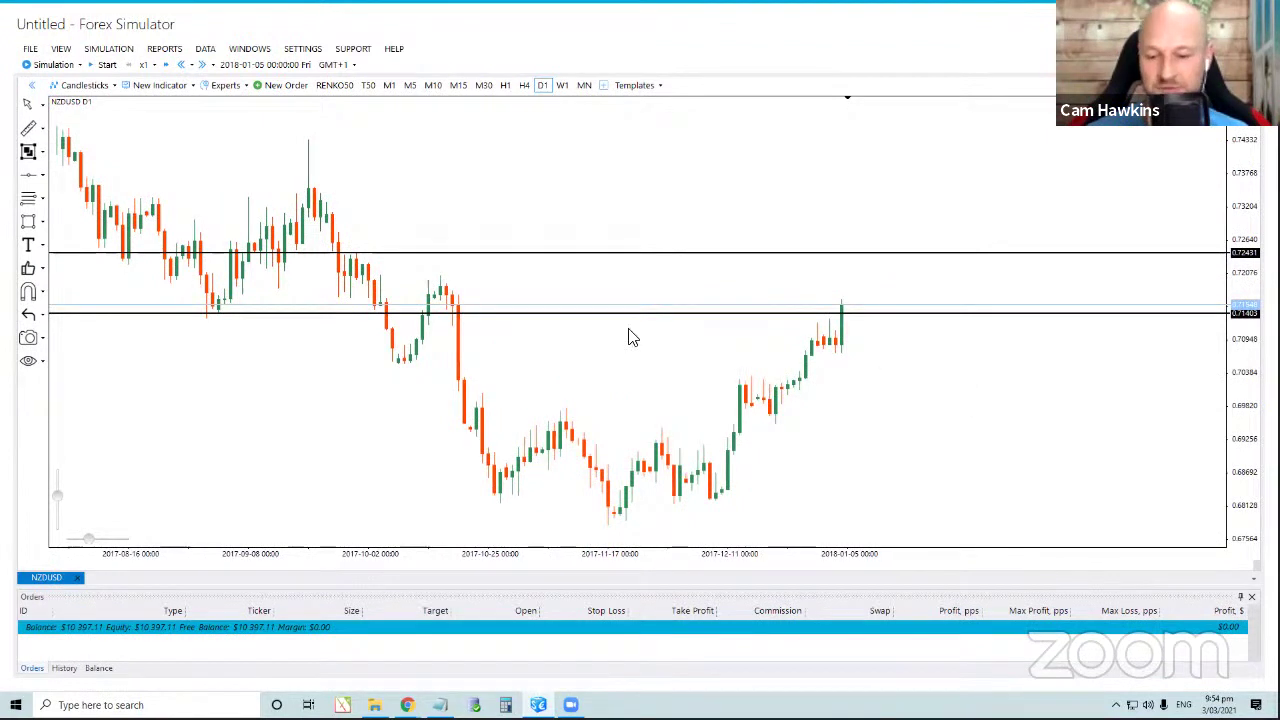
click(381, 267)
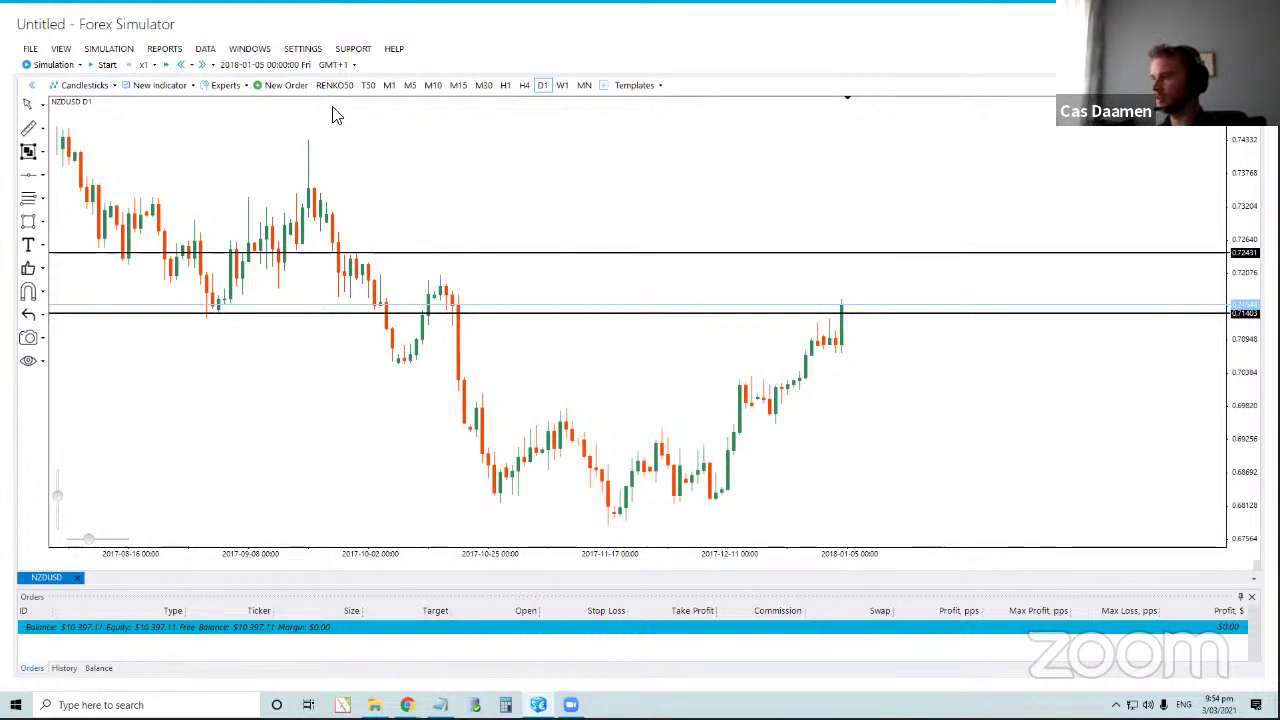
click(504, 86)
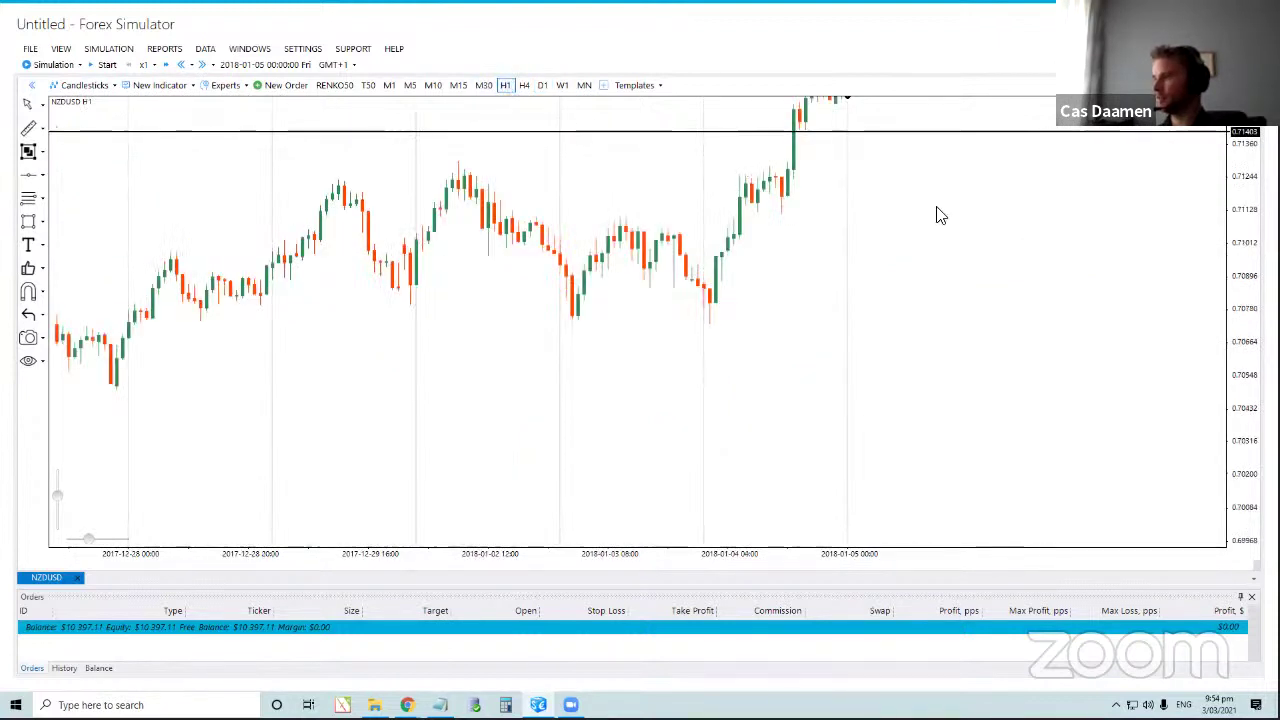
drag(648, 347, 446, 451)
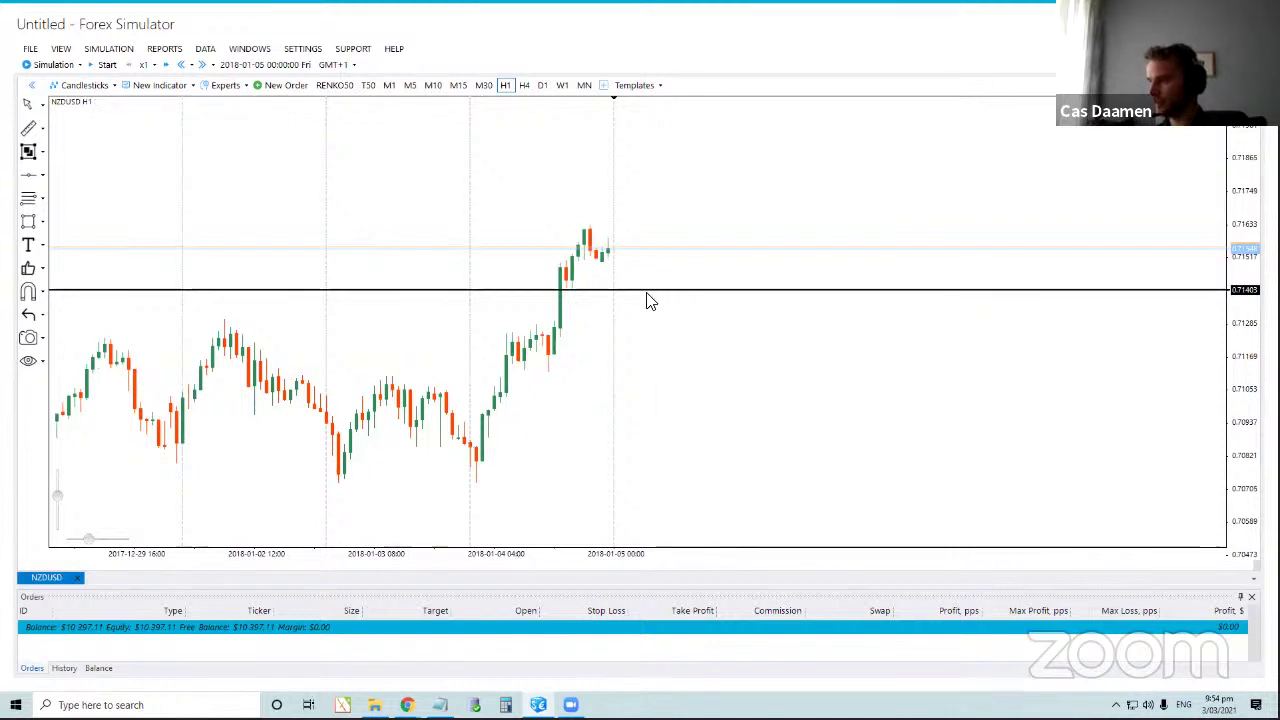
drag(563, 243, 776, 259)
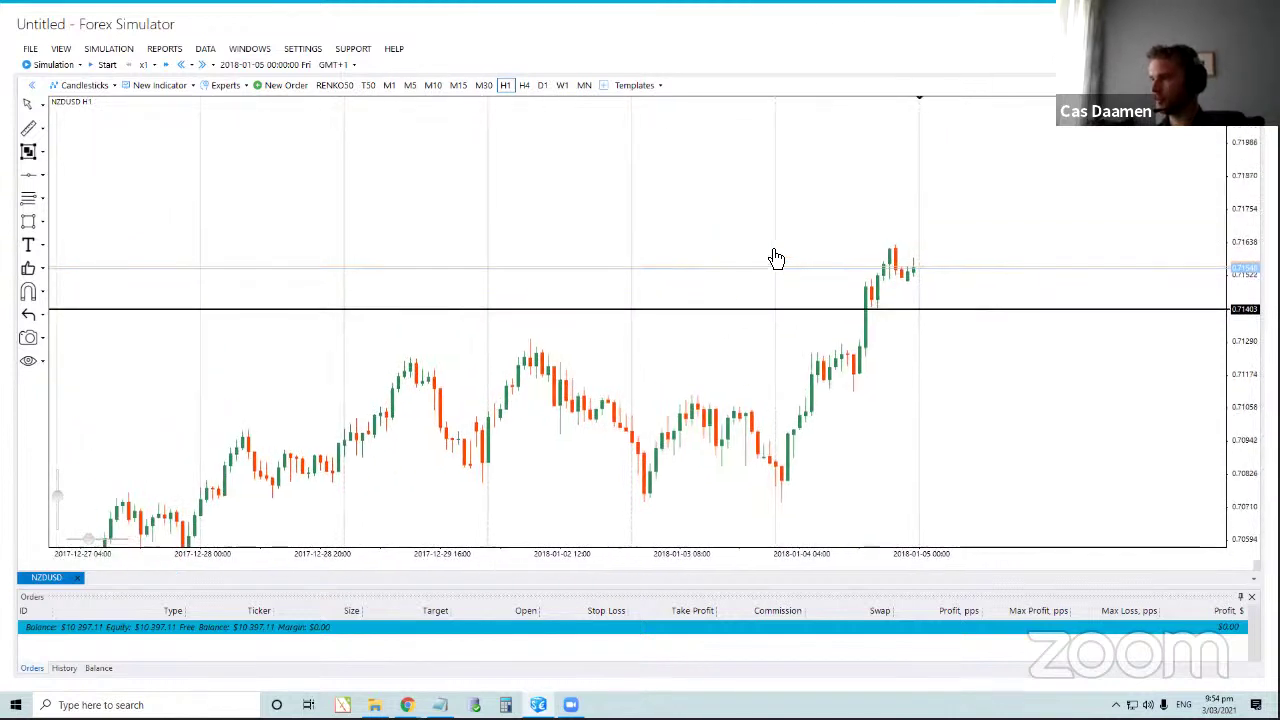
click(611, 367)
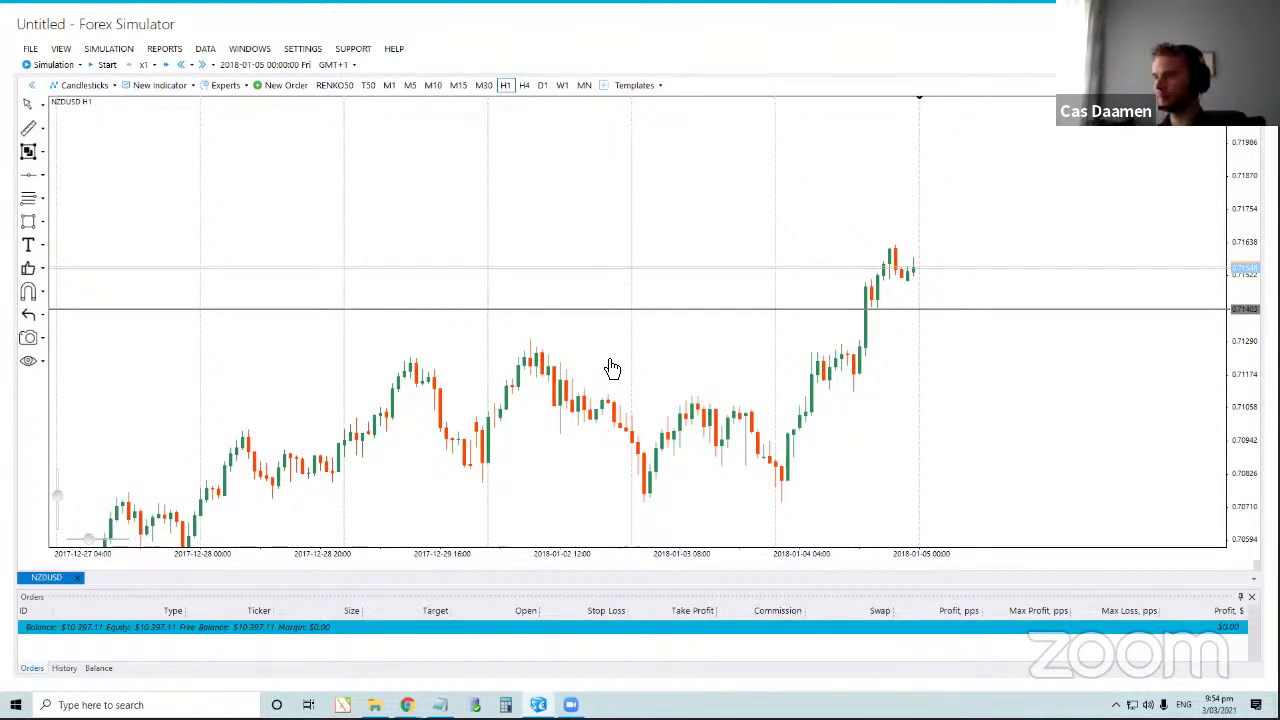
click(268, 316)
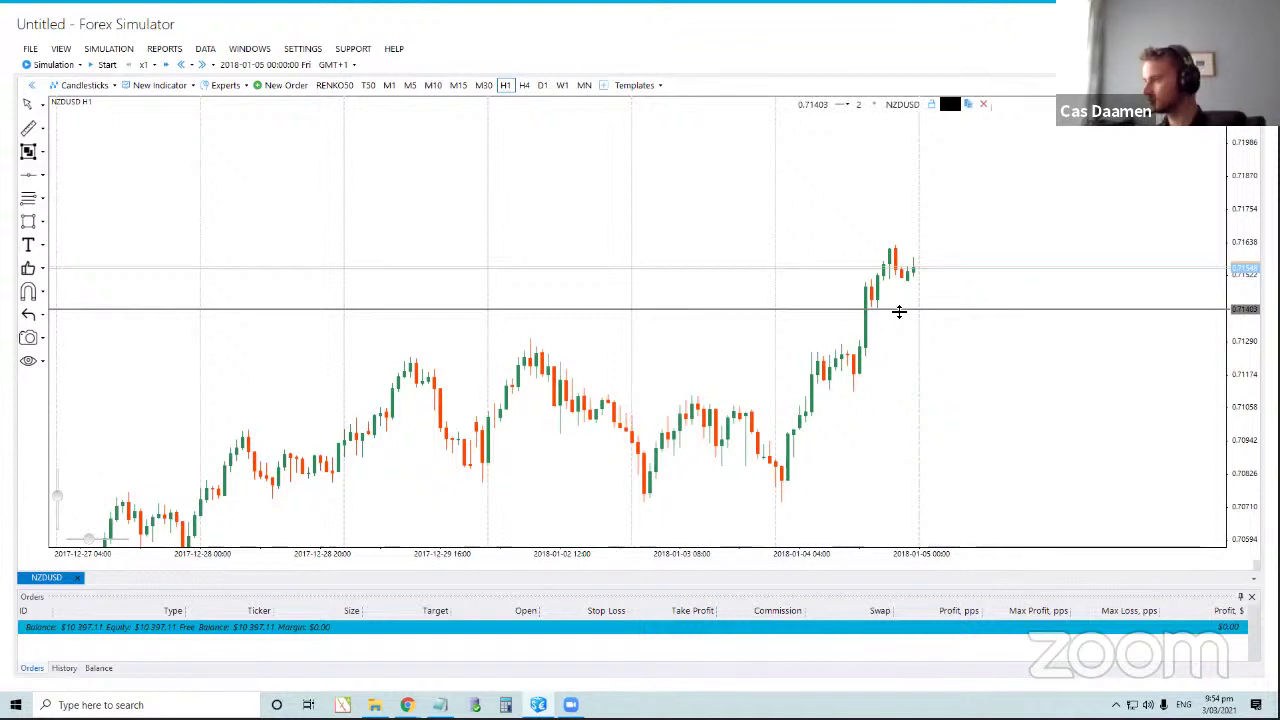
mouse_move(899, 312)
mouse_down()
mouse_move(905, 298)
mouse_move(907, 312)
mouse_up()
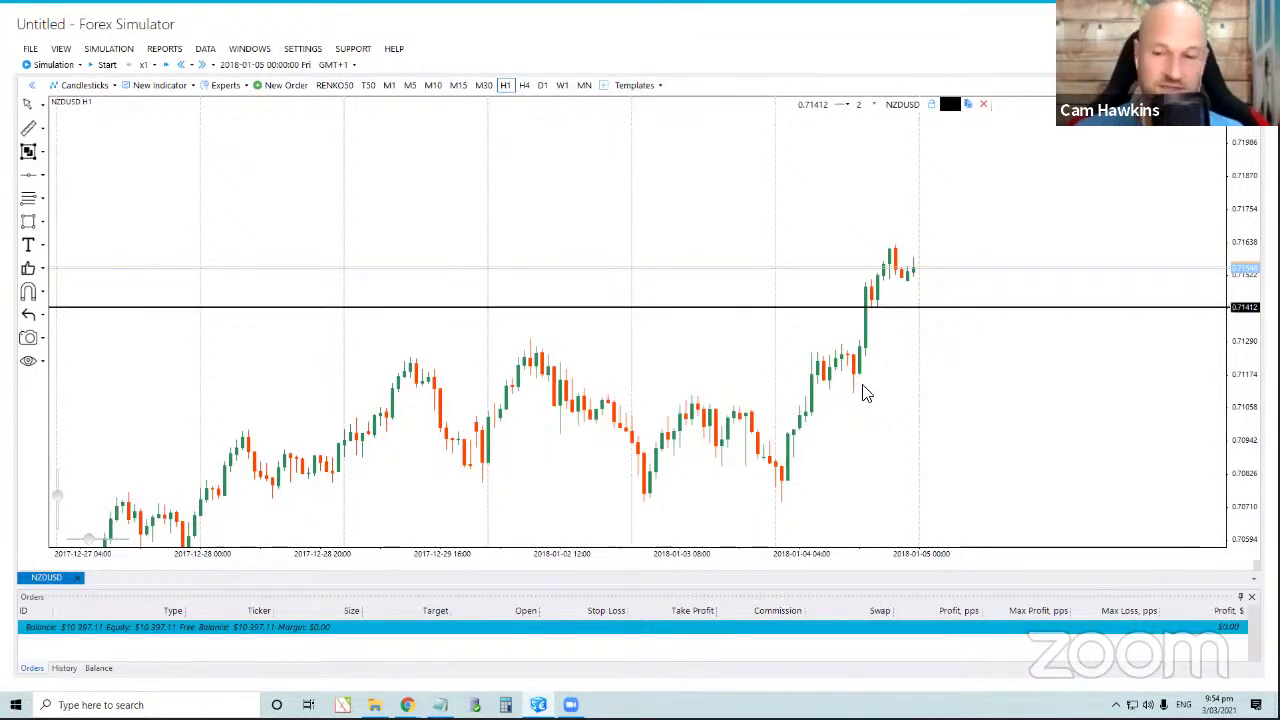
Draw a horizontal line along the swing lows of early January 2018, at about 0.70728.
drag(620, 189, 646, 124)
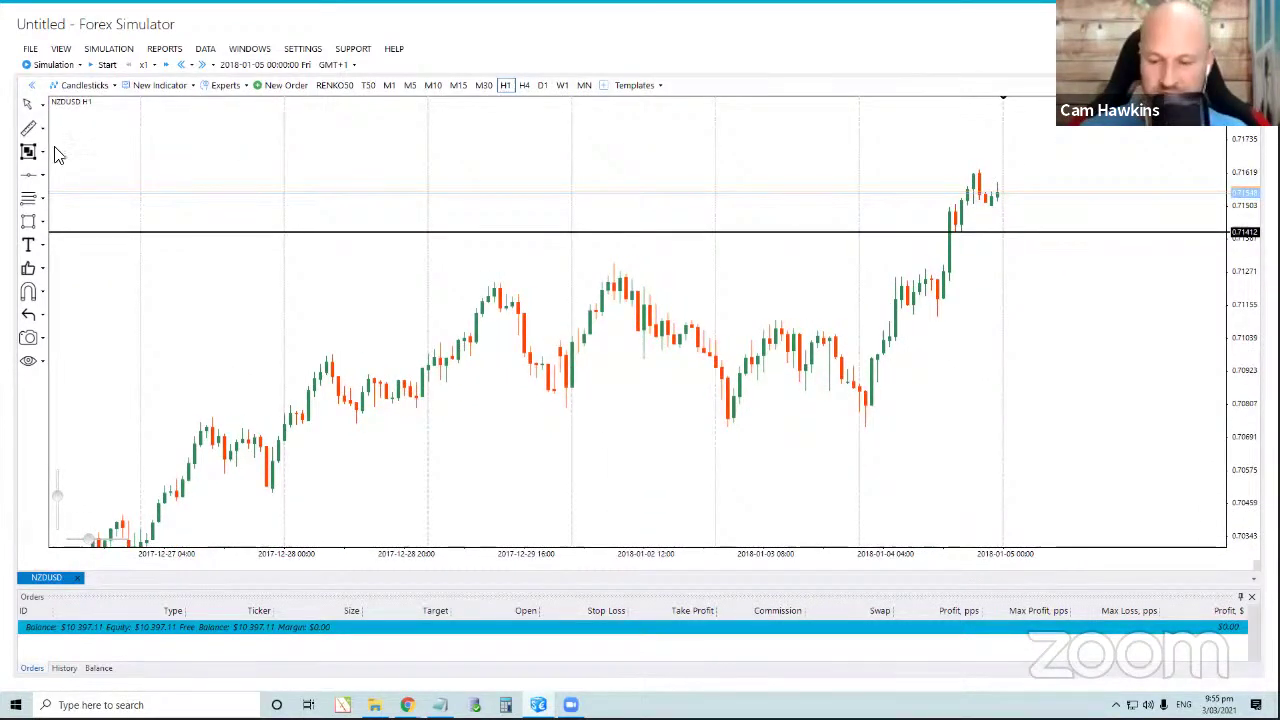
click(28, 175)
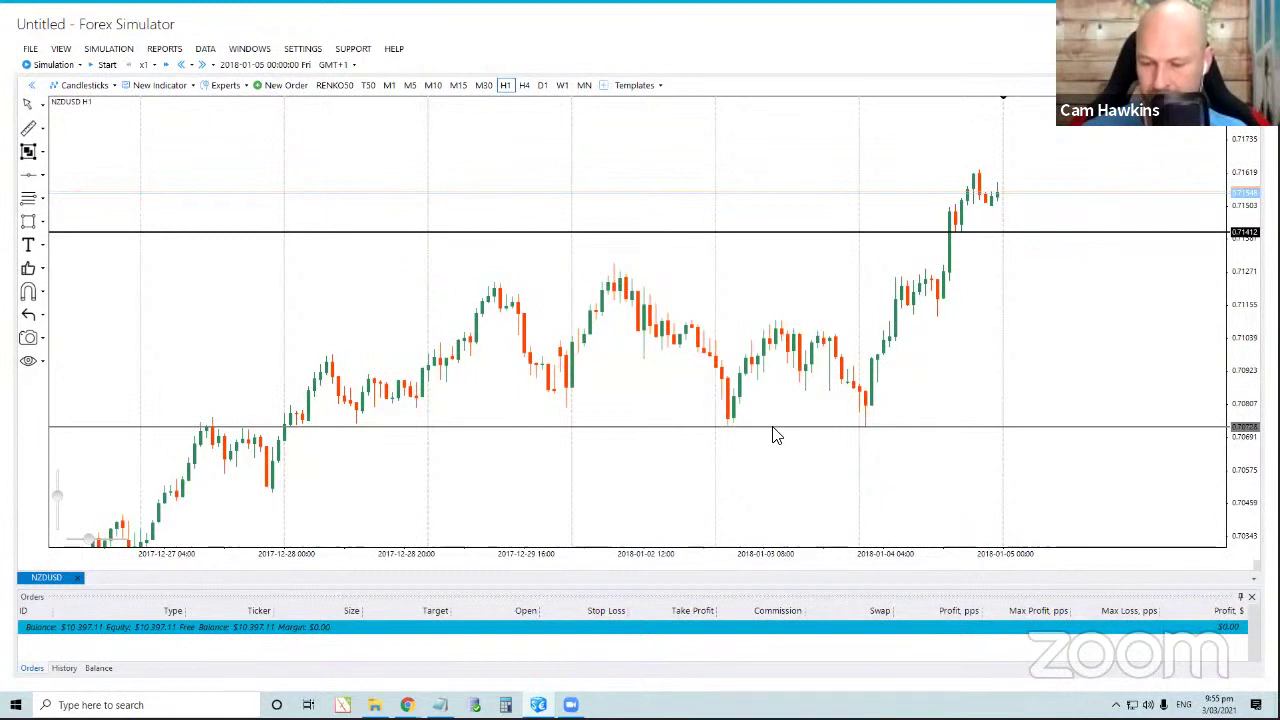
click(776, 435)
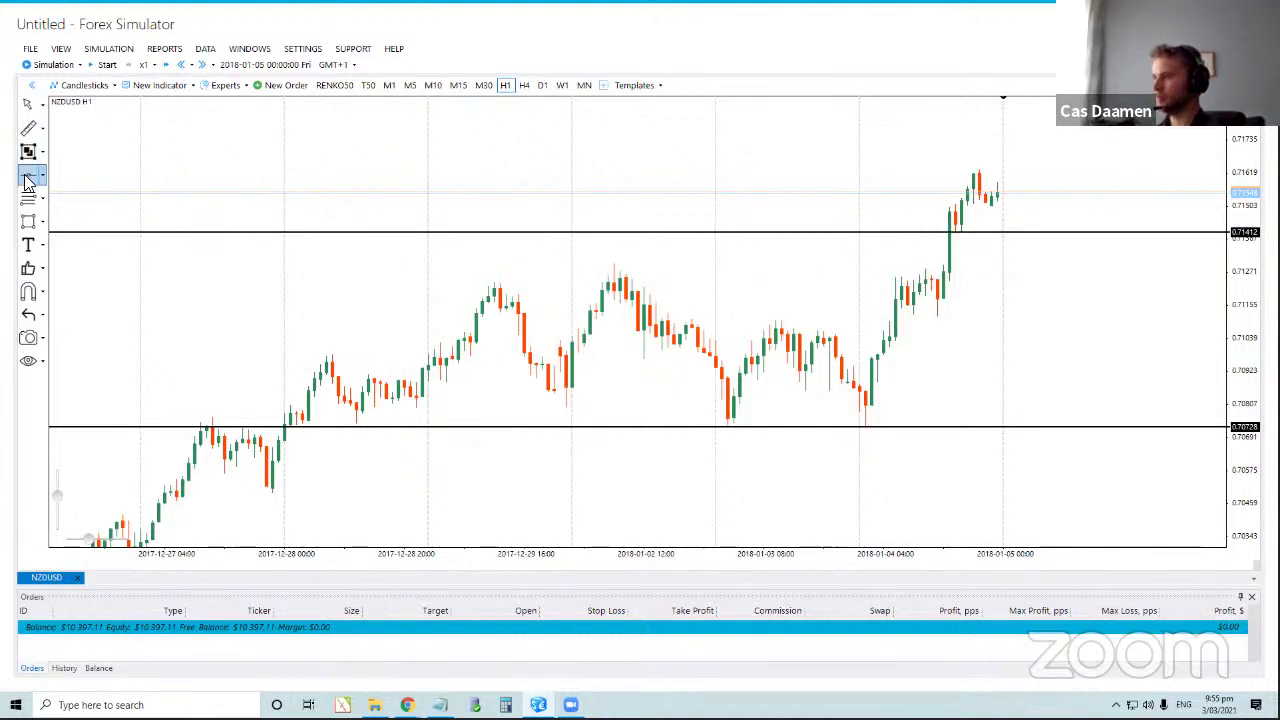
Try marking the recent swing highs with a rectangle between about 0.7131 and 0.7126, and delete the rectangle.
click(29, 222)
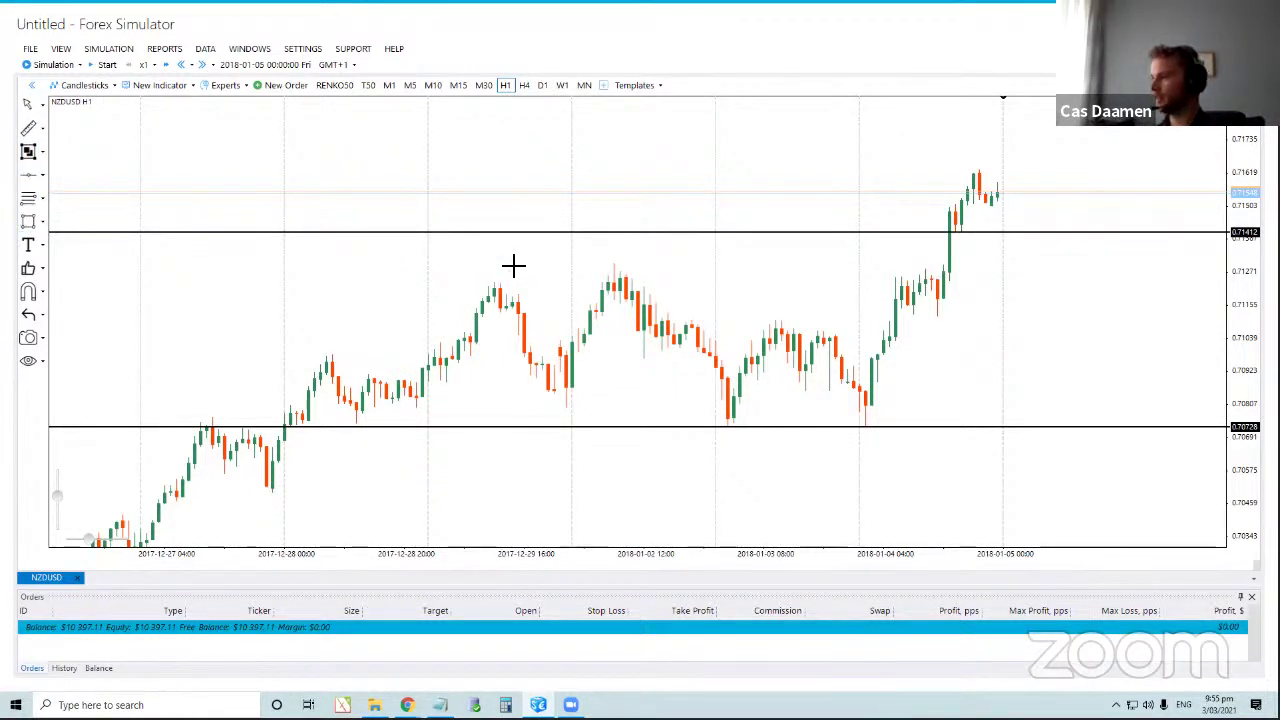
drag(506, 261, 997, 276)
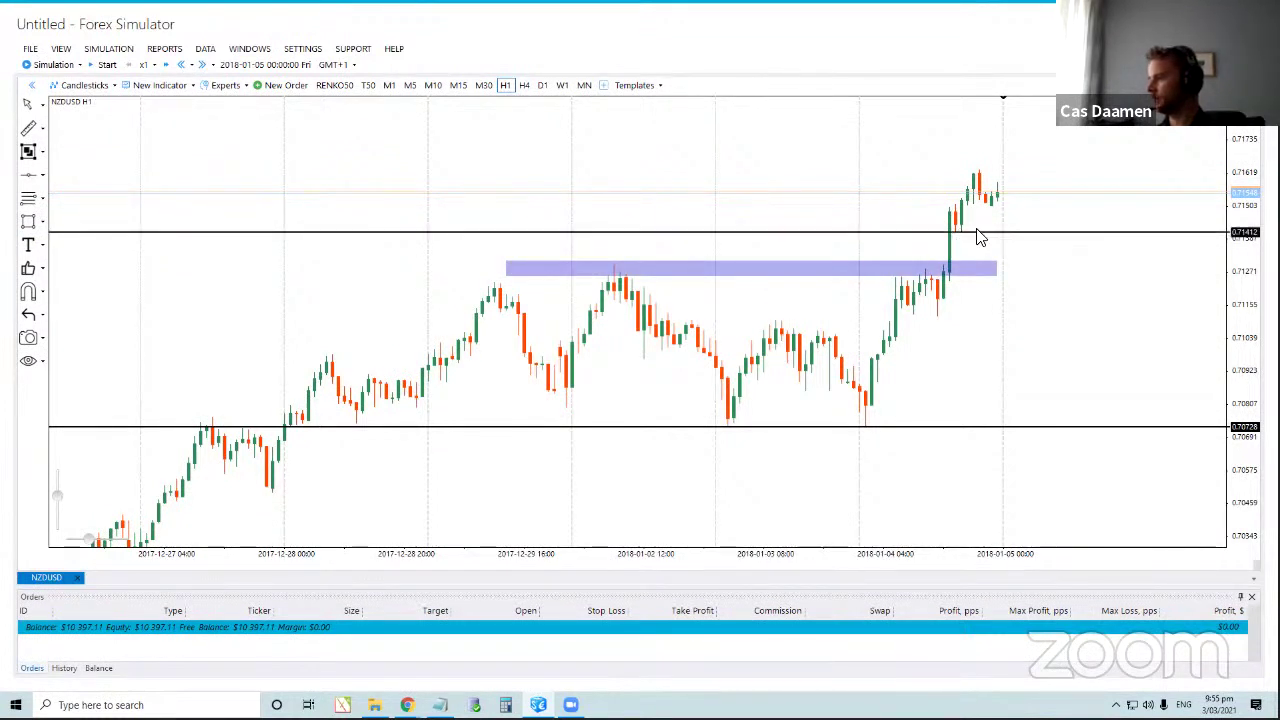
drag(828, 188, 840, 200)
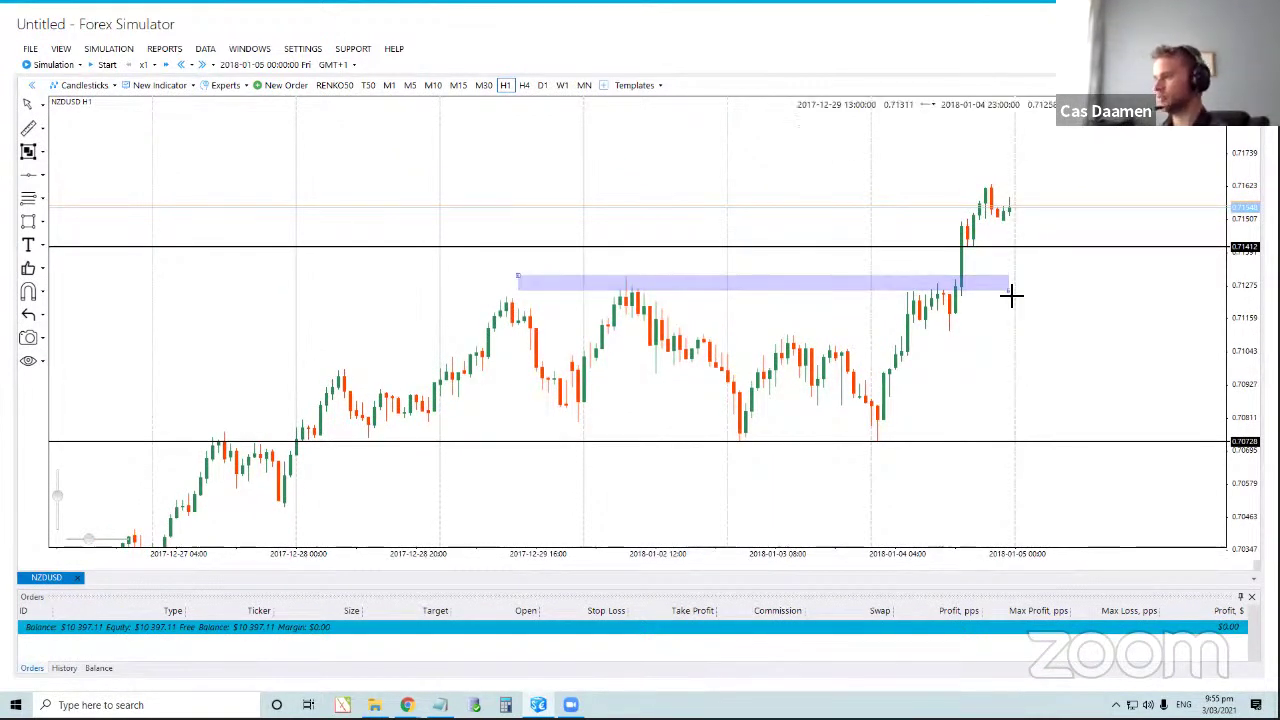
click(1005, 288)
key(Delete)
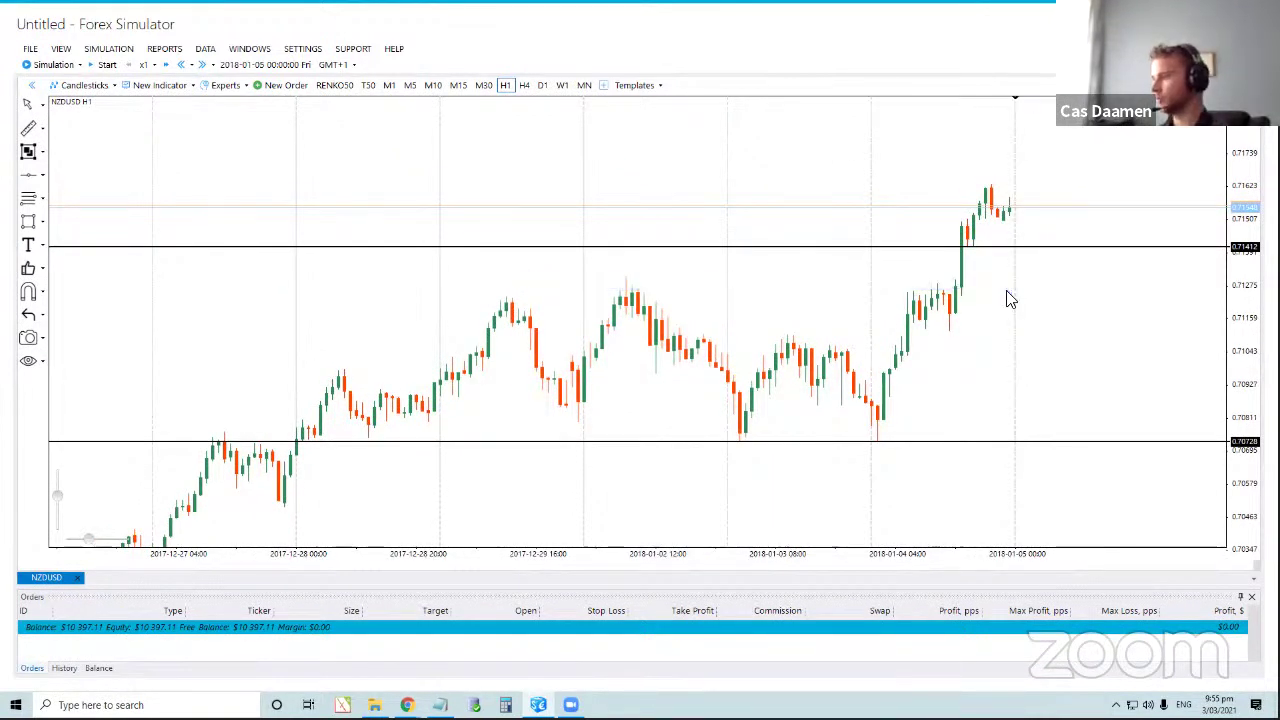
Raise the horizontal line at the swing lows to about 0.70999, below the latest pullback low.
drag(857, 197, 871, 394)
drag(934, 286, 800, 183)
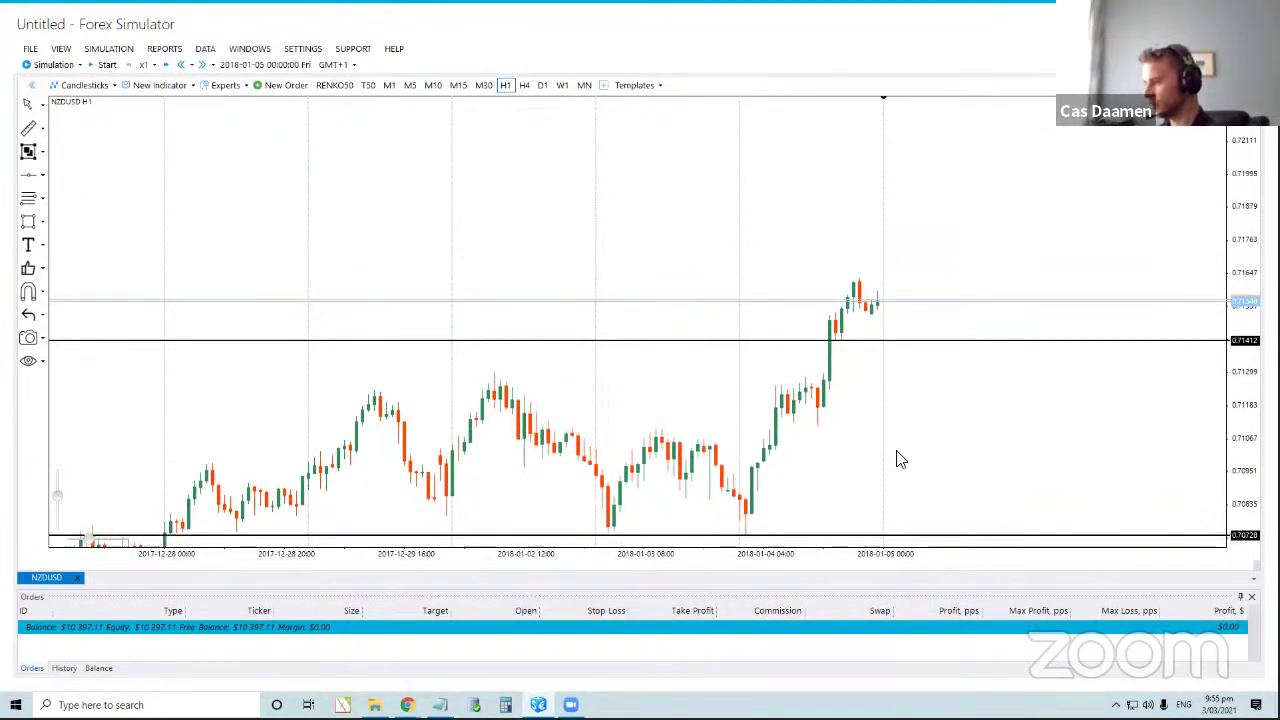
click(893, 536)
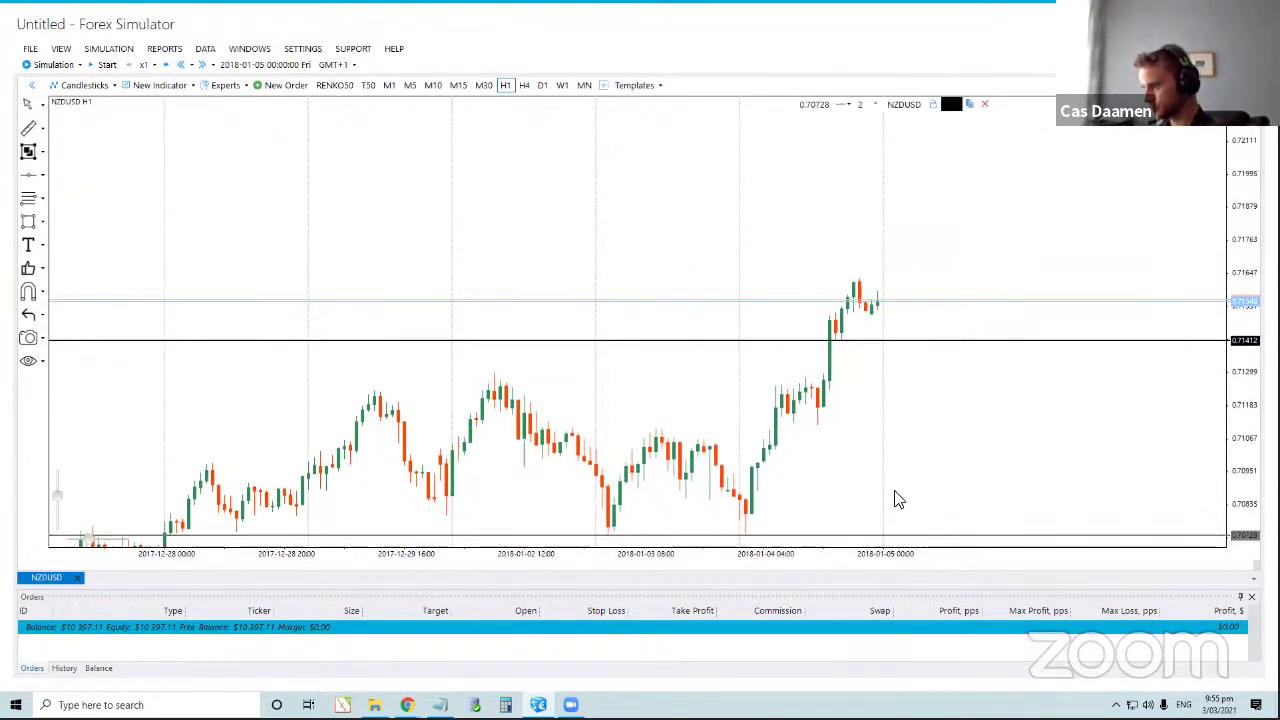
click(921, 546)
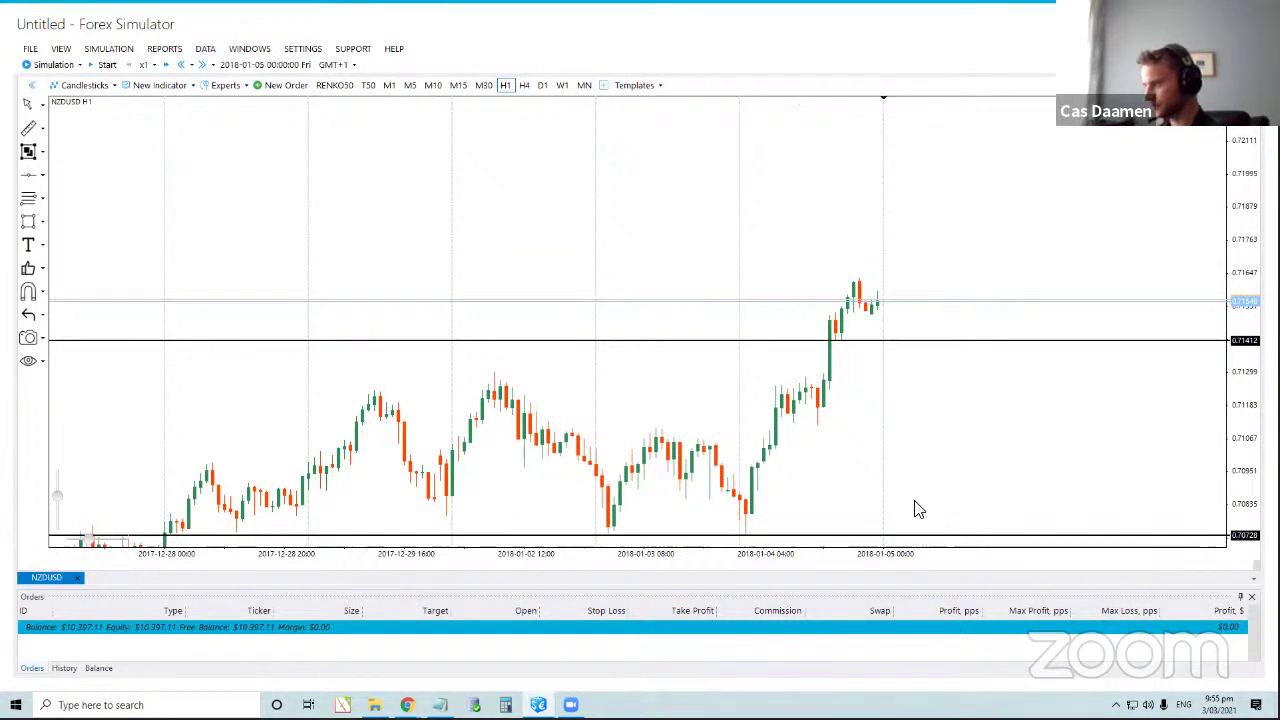
click(802, 537)
click(826, 483)
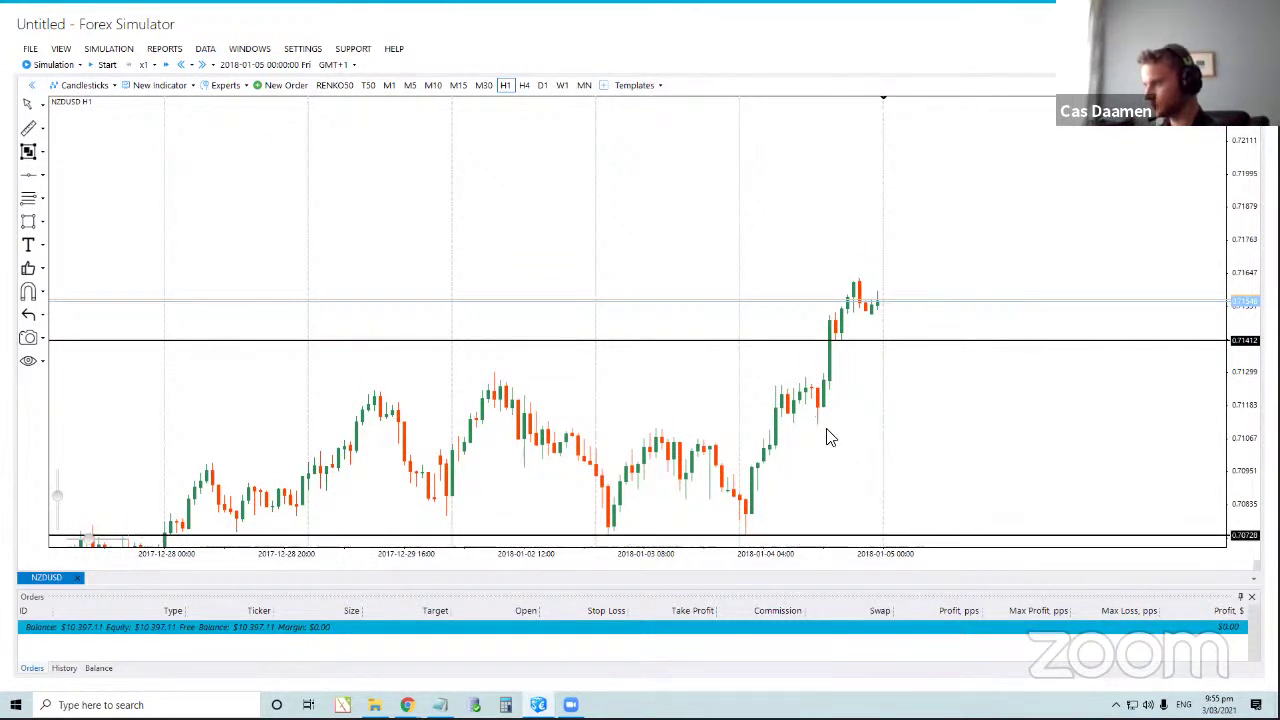
click(847, 536)
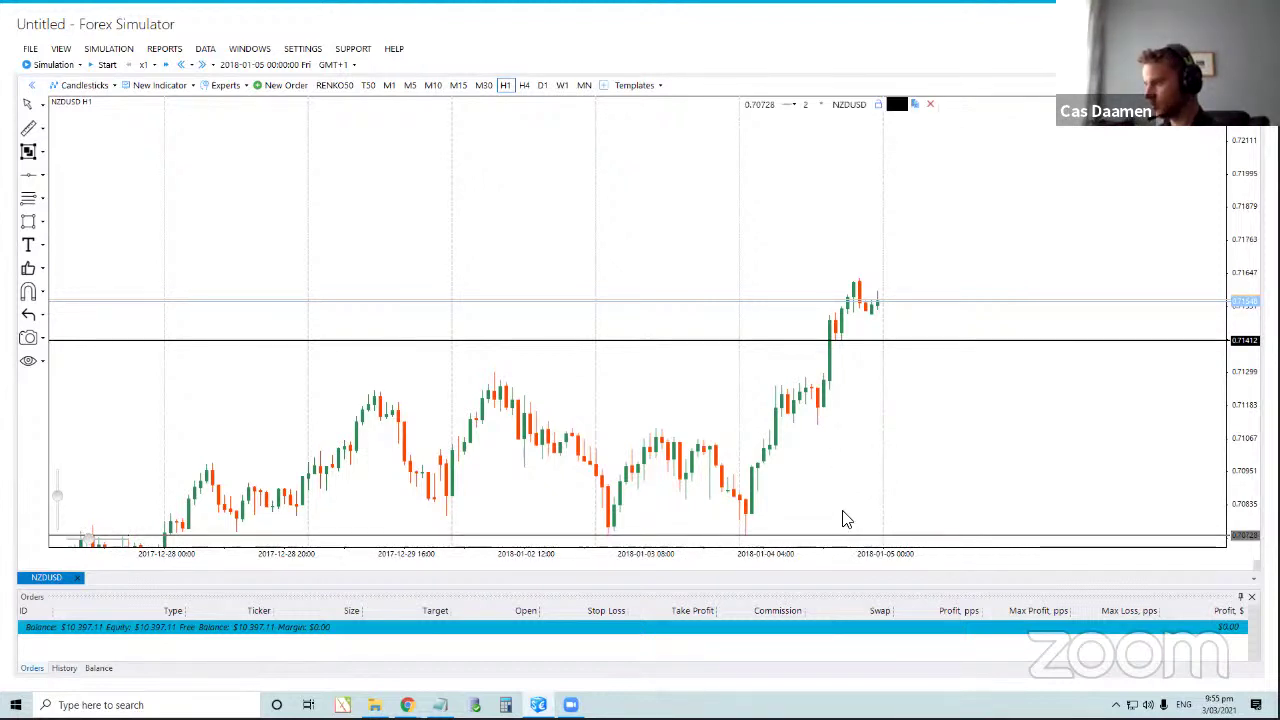
drag(853, 537, 827, 458)
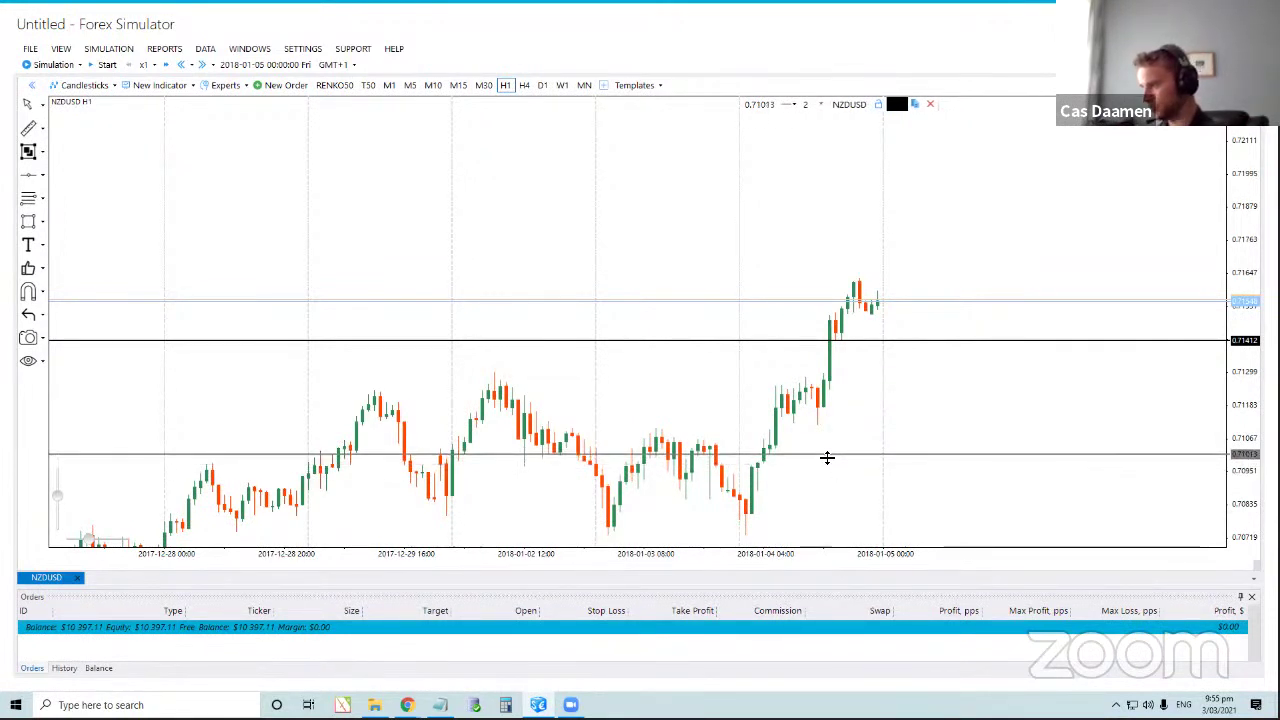
drag(827, 458, 821, 462)
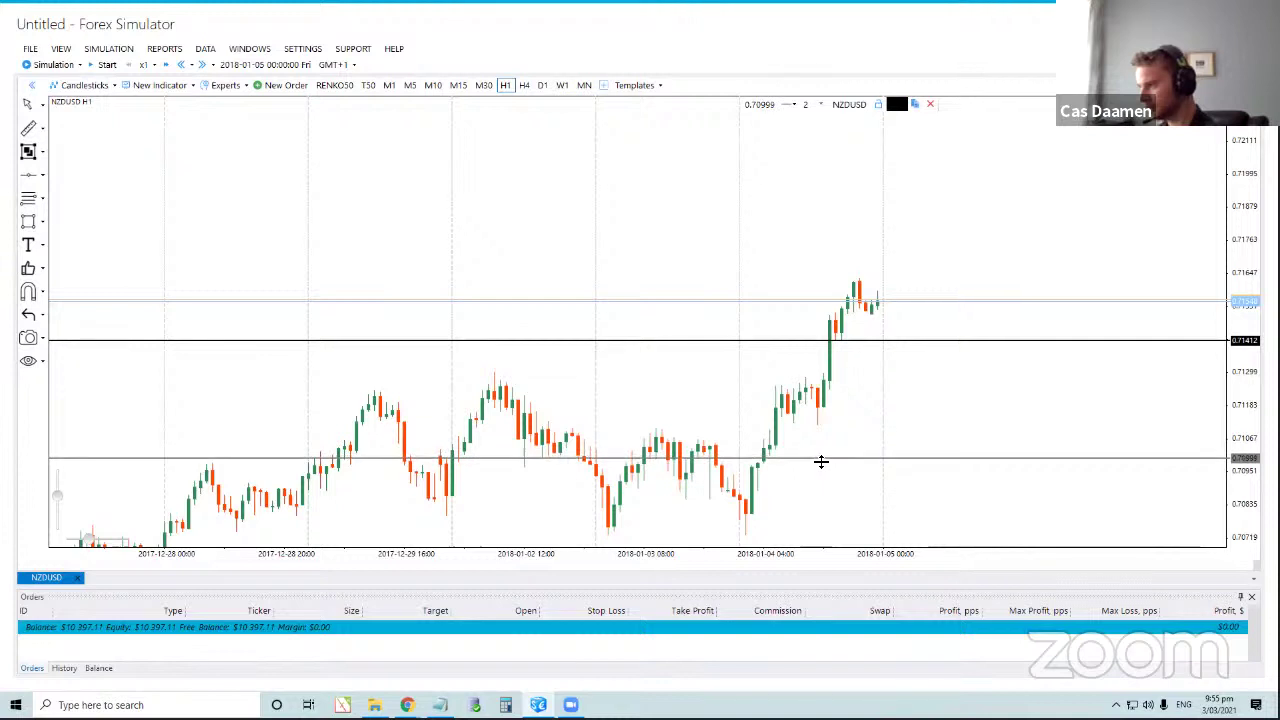
click(913, 439)
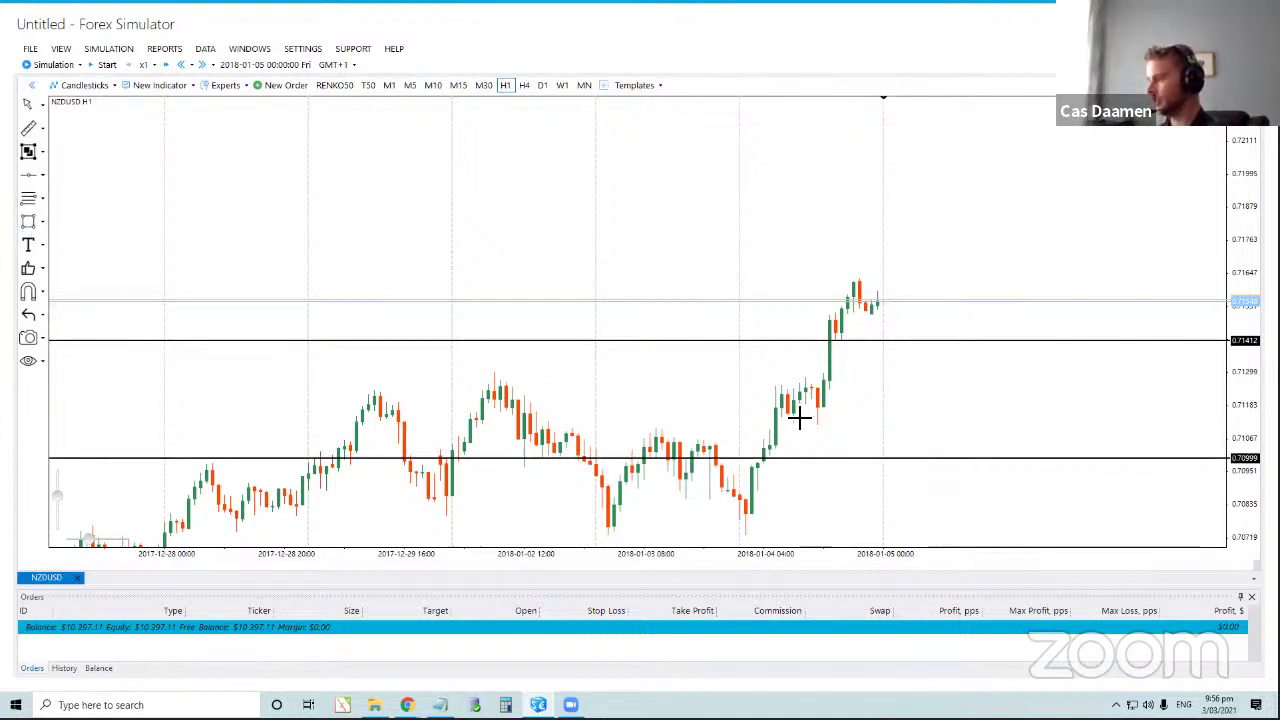
Try marking the latest pullback lows of 4 January 2018 with a rectangle, and delete the rectangle.
drag(782, 424, 920, 432)
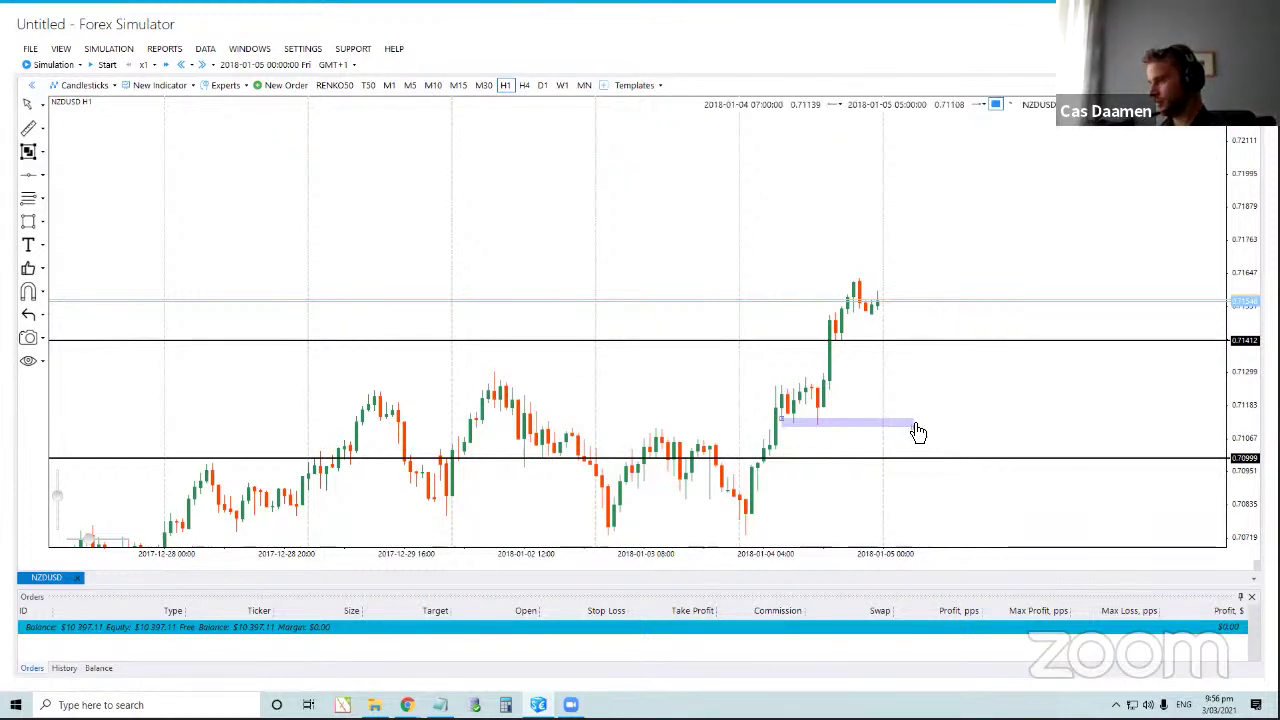
key(Delete)
Start a new NZDUSD Buy Limit order with its entry at 0.71419, on the horizontal line just below the current price.
drag(689, 189, 751, 270)
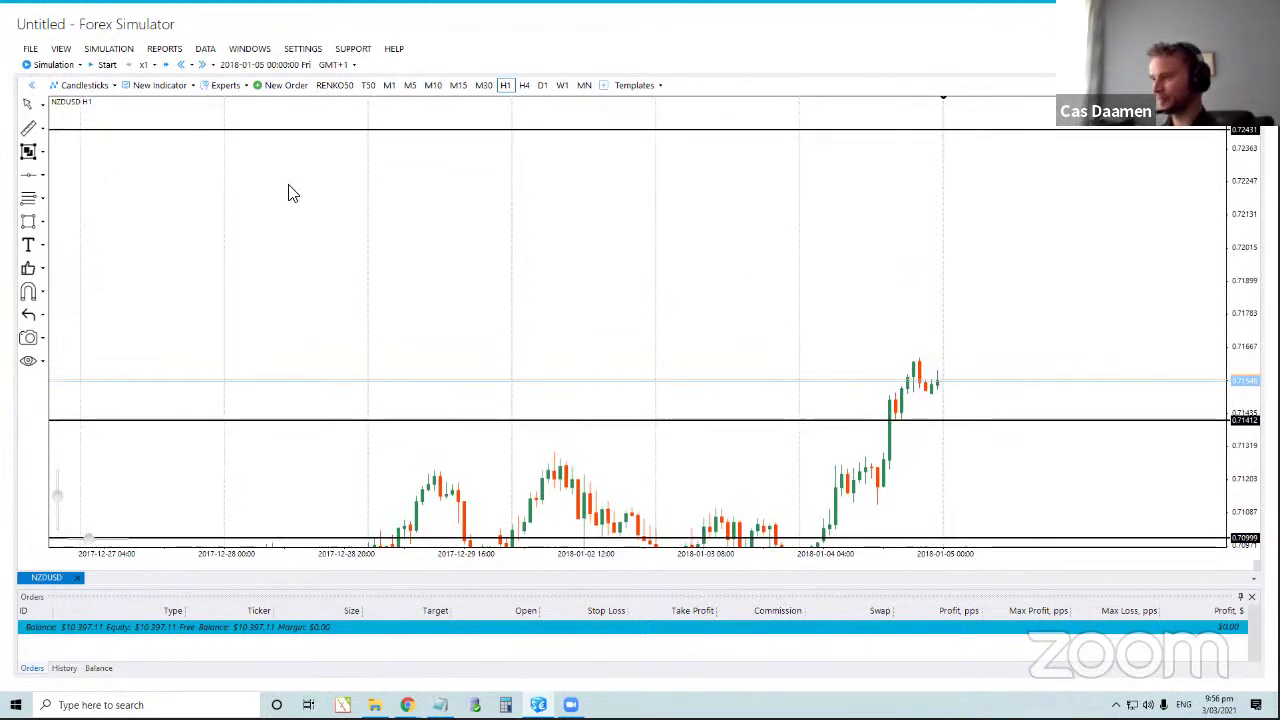
click(266, 88)
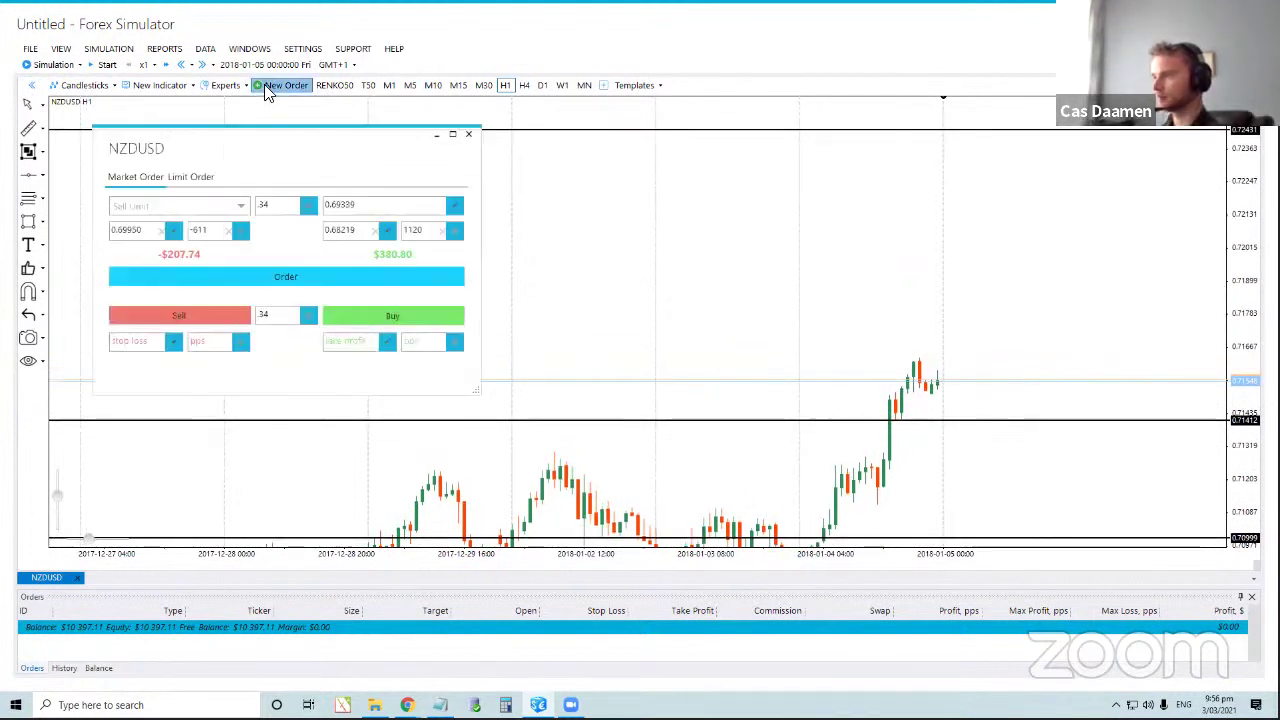
click(200, 177)
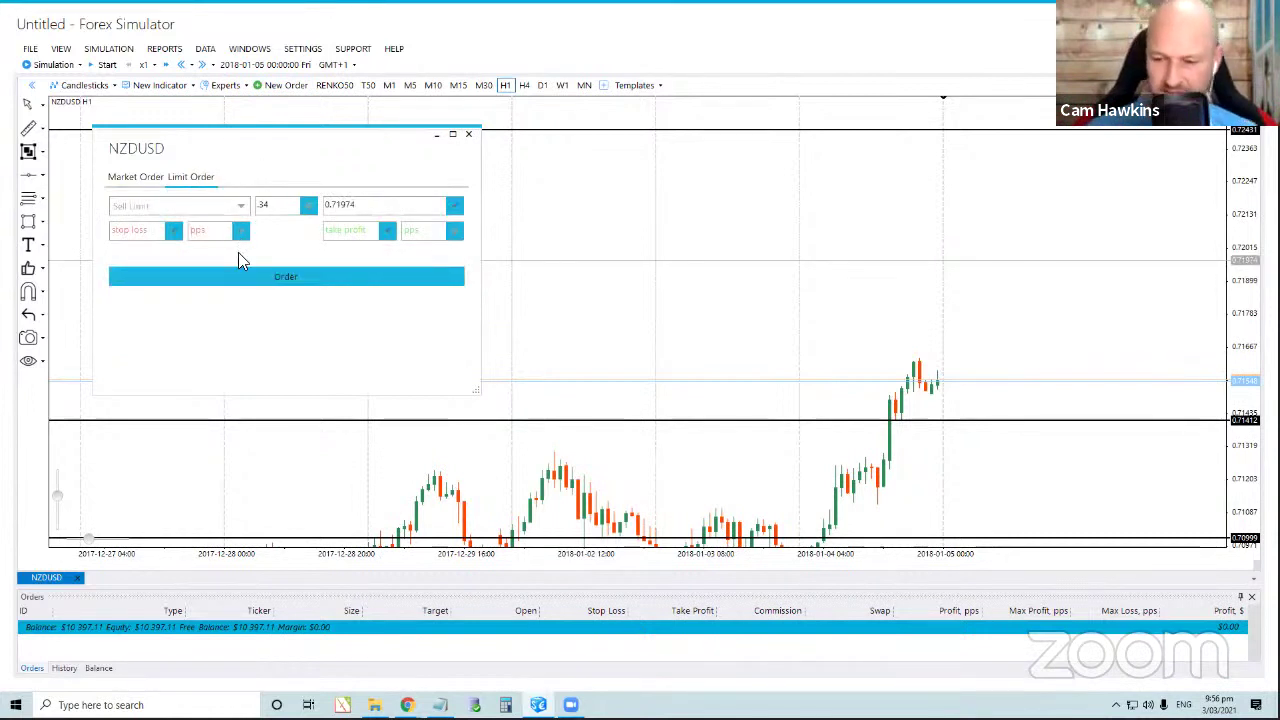
click(240, 206)
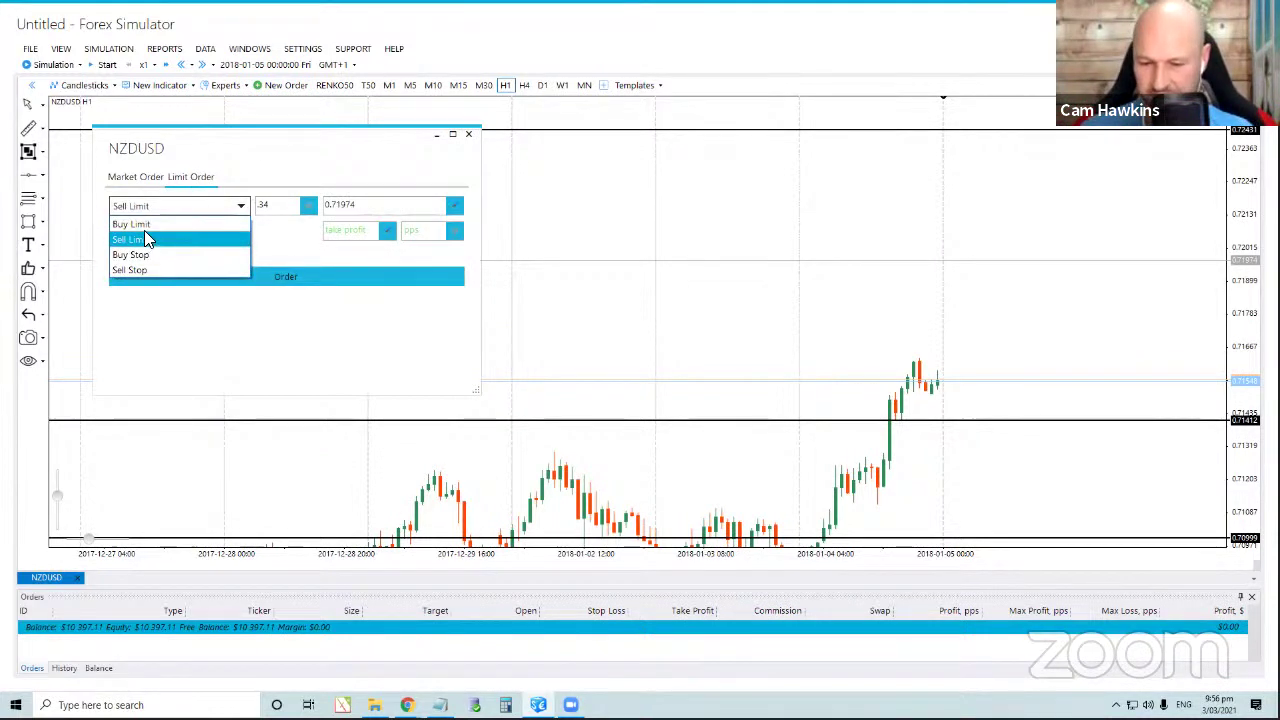
click(147, 226)
click(452, 205)
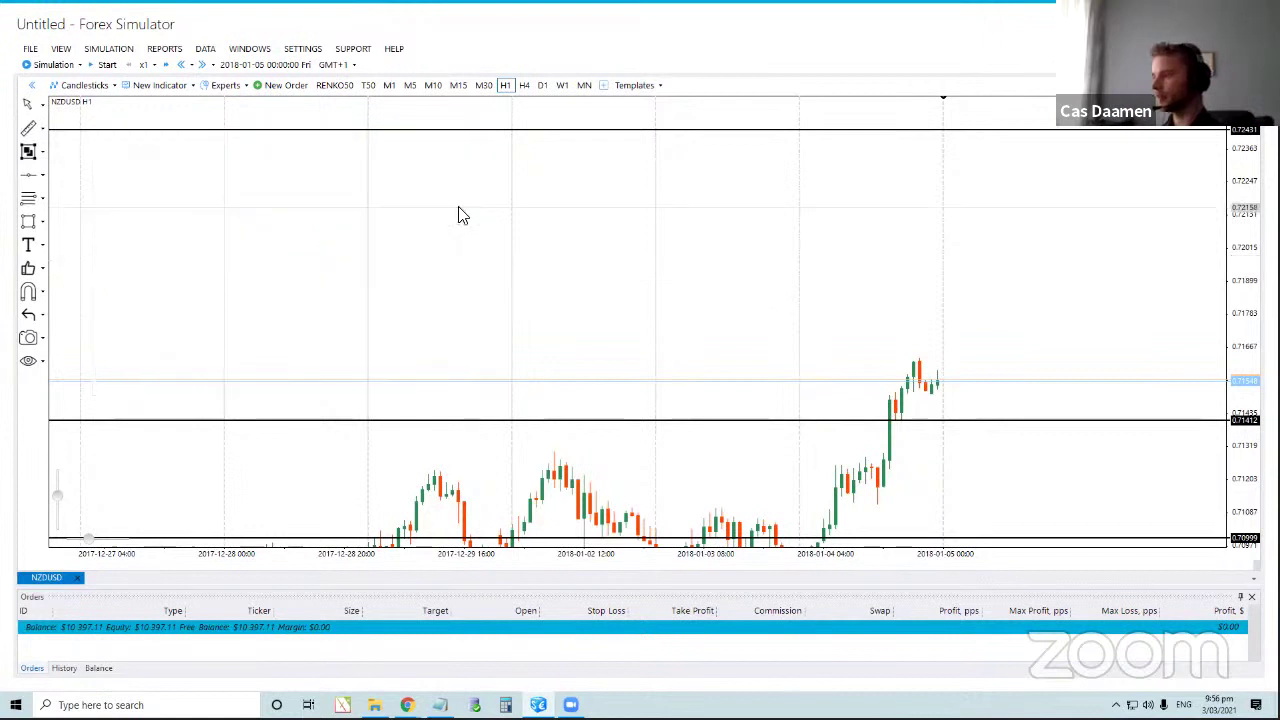
click(917, 421)
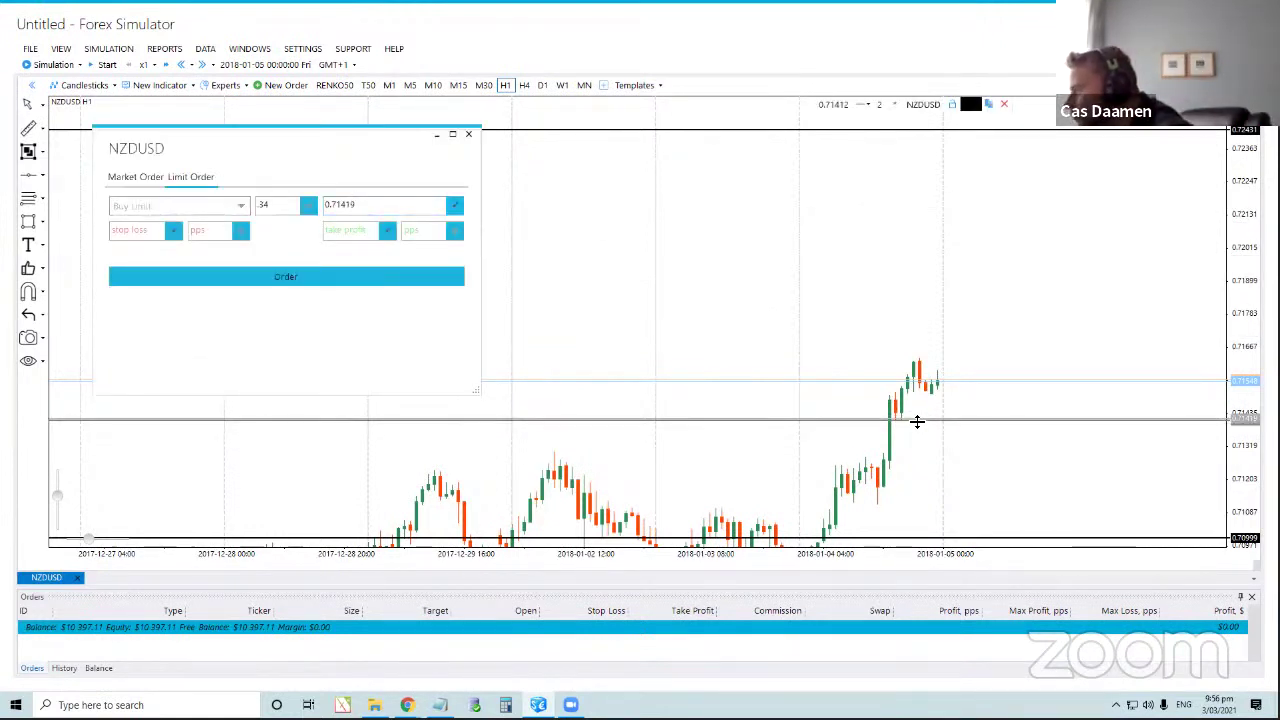
Set the order's take profit to 0.72428 at the upper line and its stop loss to 0.71004 at the lower line.
click(385, 231)
drag(703, 137, 701, 135)
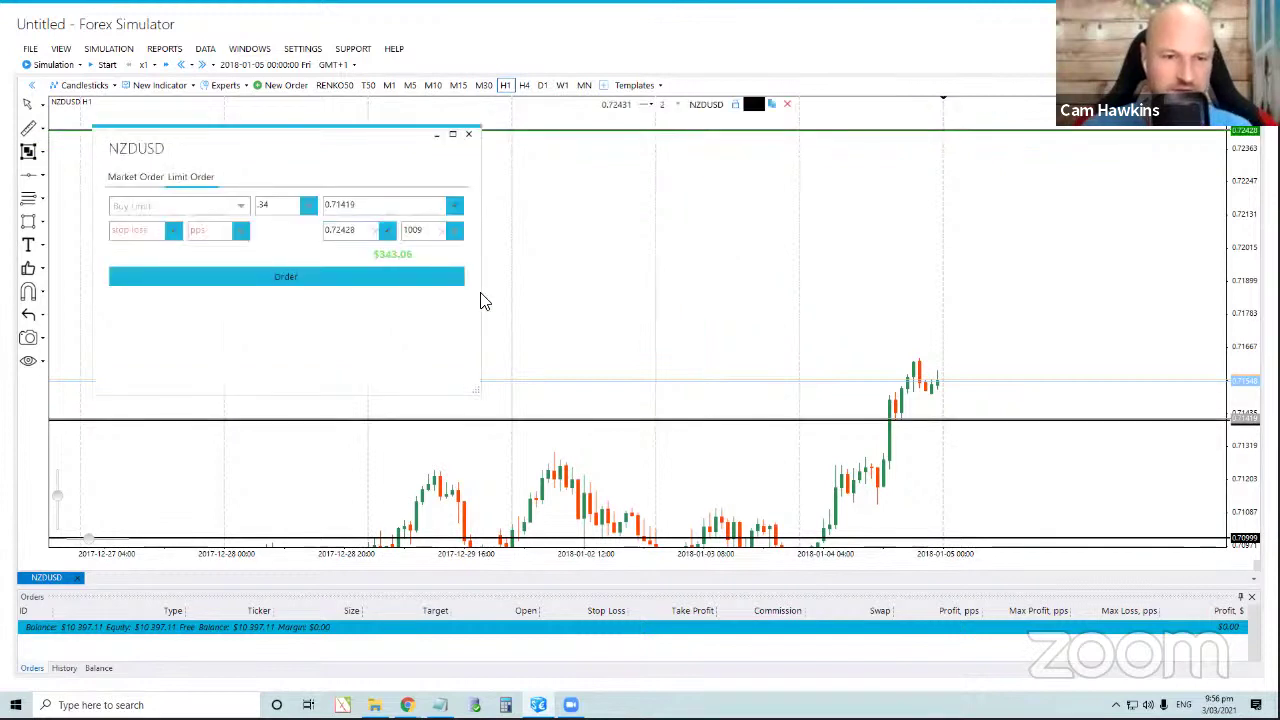
click(175, 237)
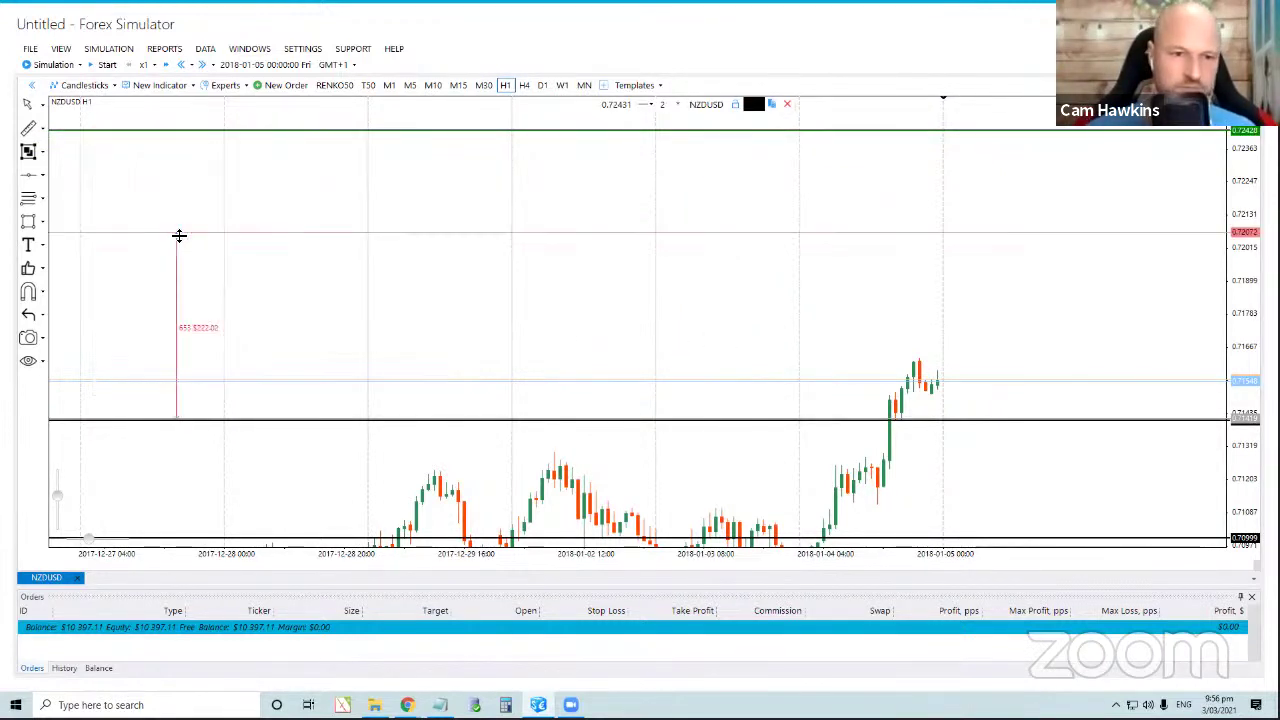
click(899, 540)
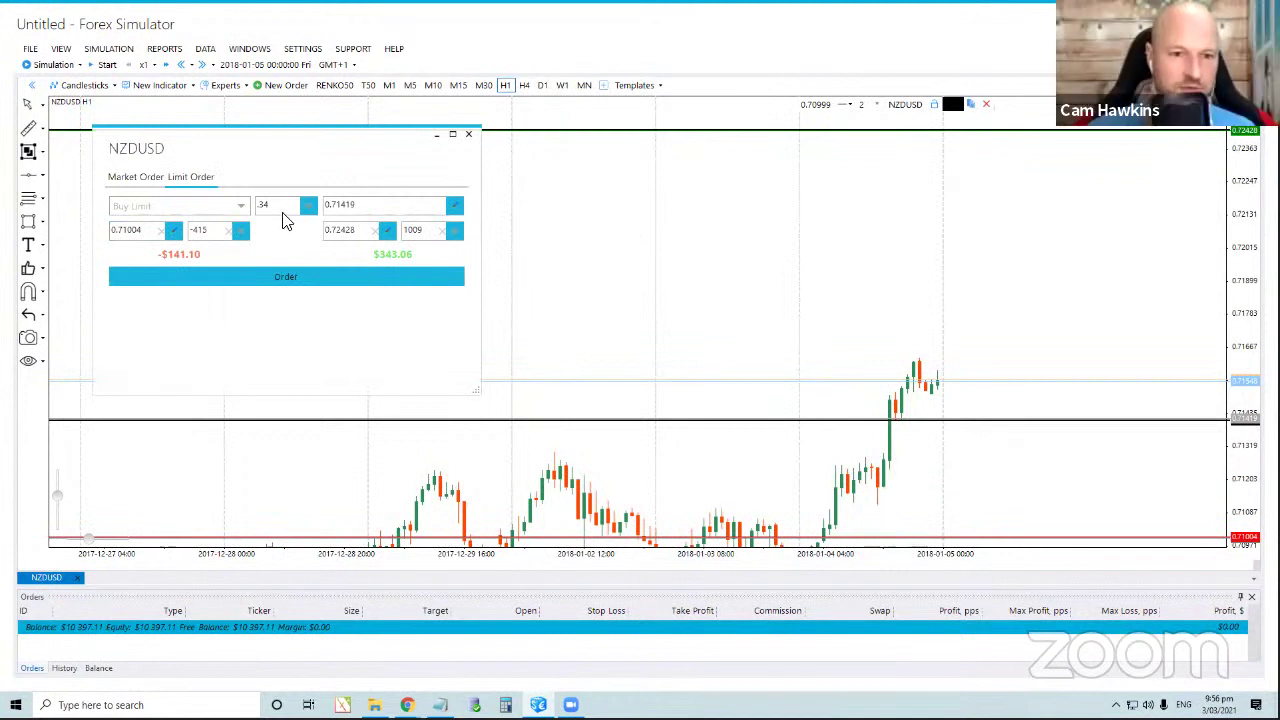
Set the order size to 0.5 lots and place the buy limit order.
drag(276, 207, 265, 210)
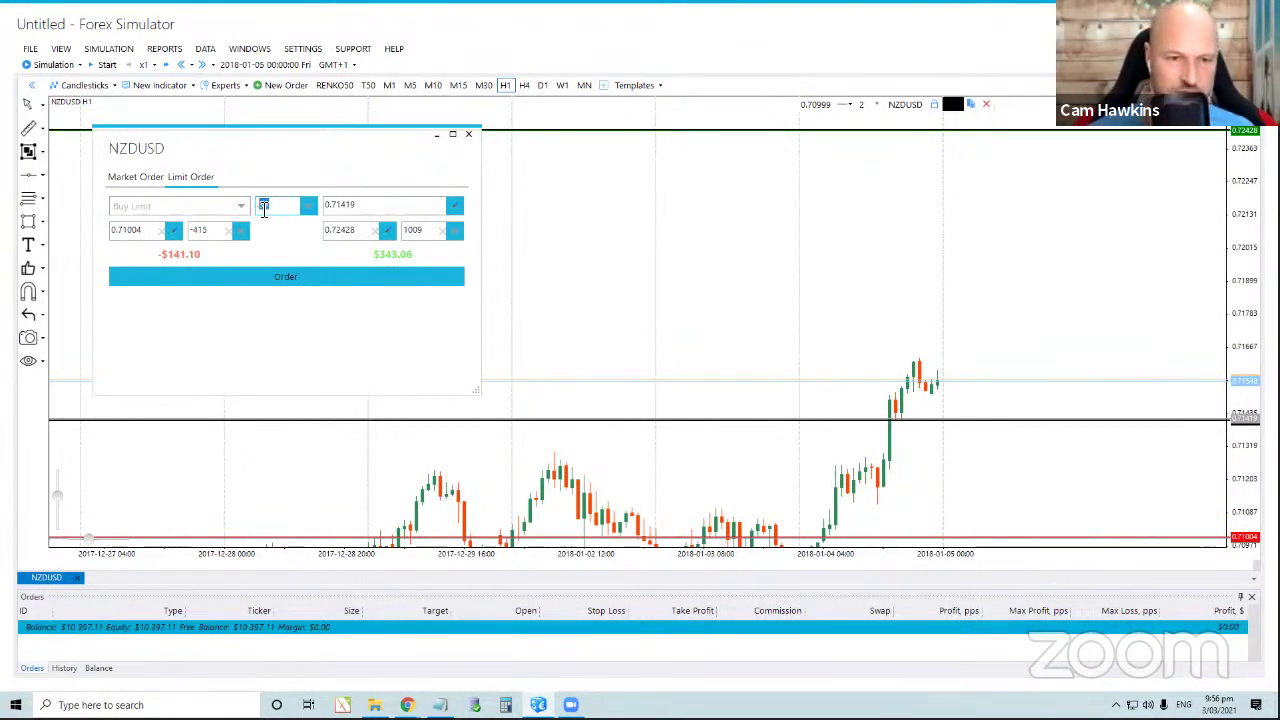
text(.5)
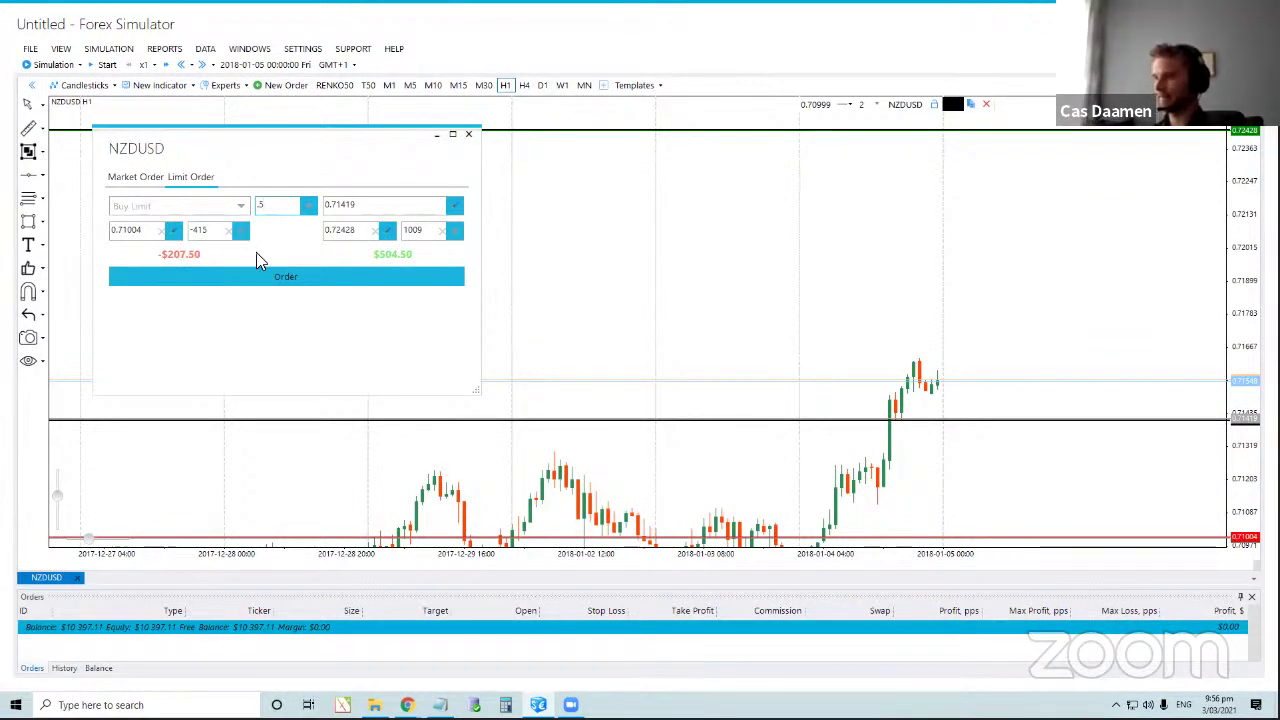
click(286, 277)
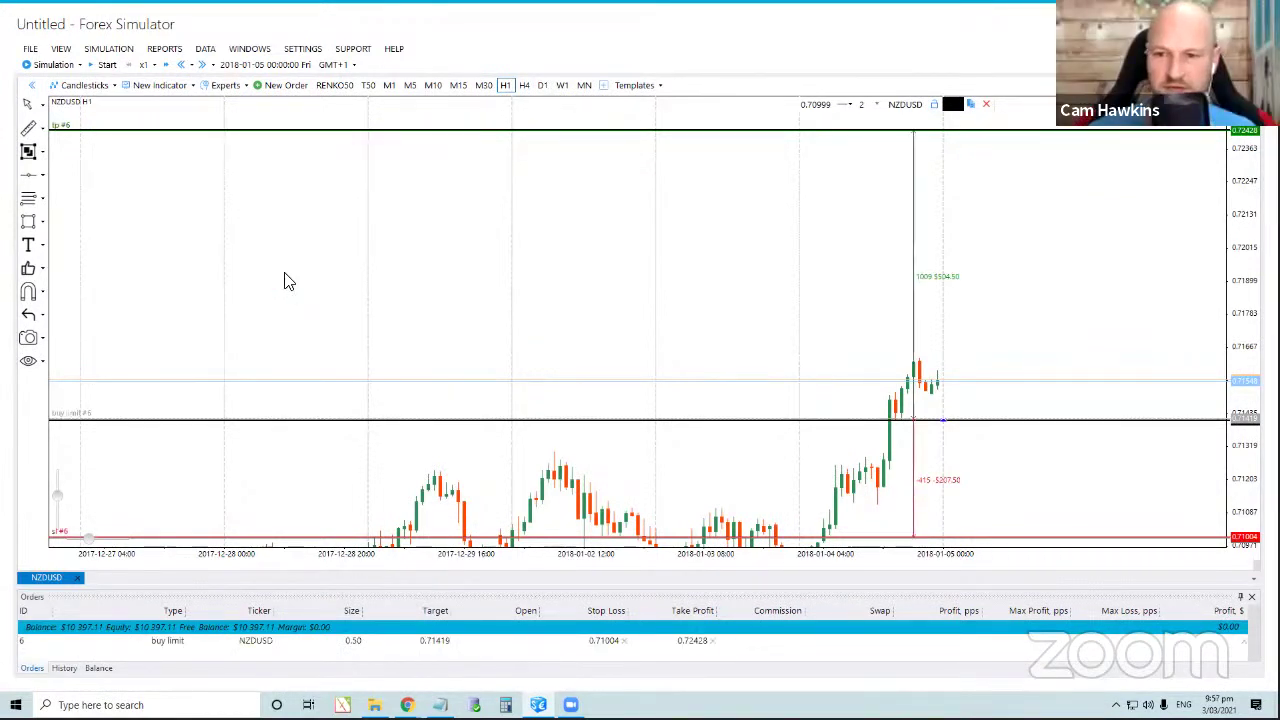
click(212, 65)
click(237, 209)
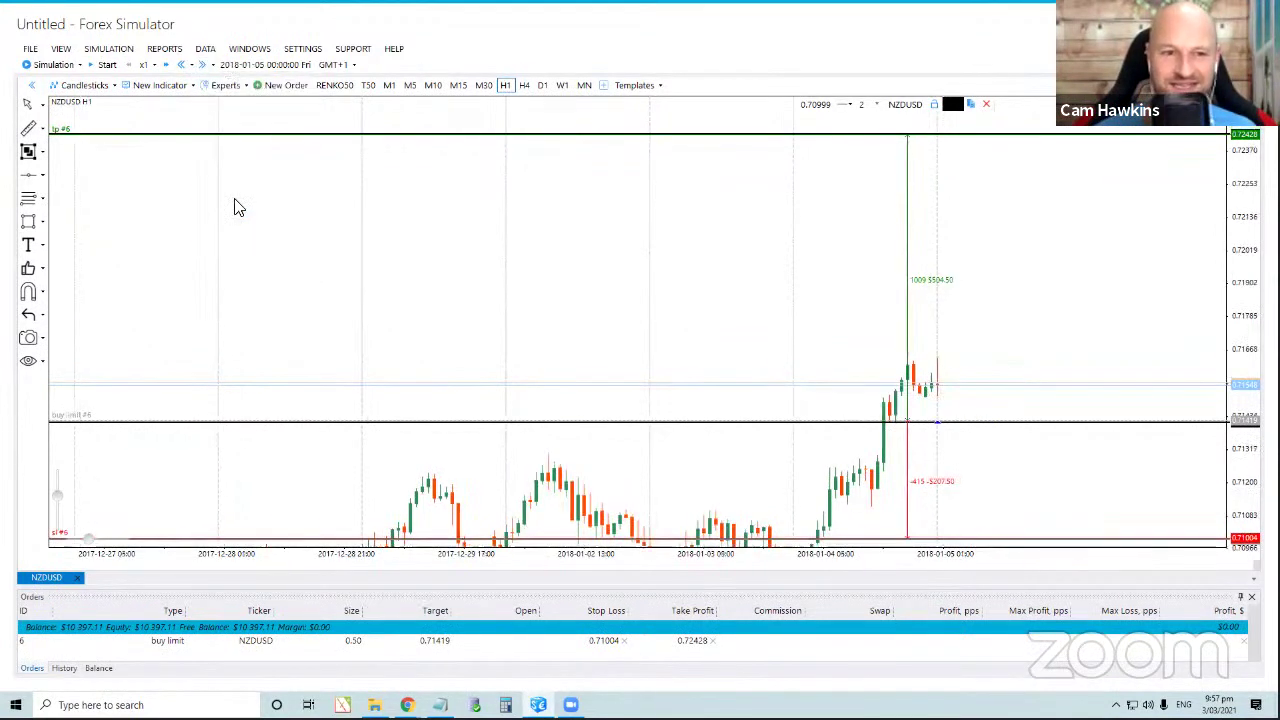
click(203, 65)
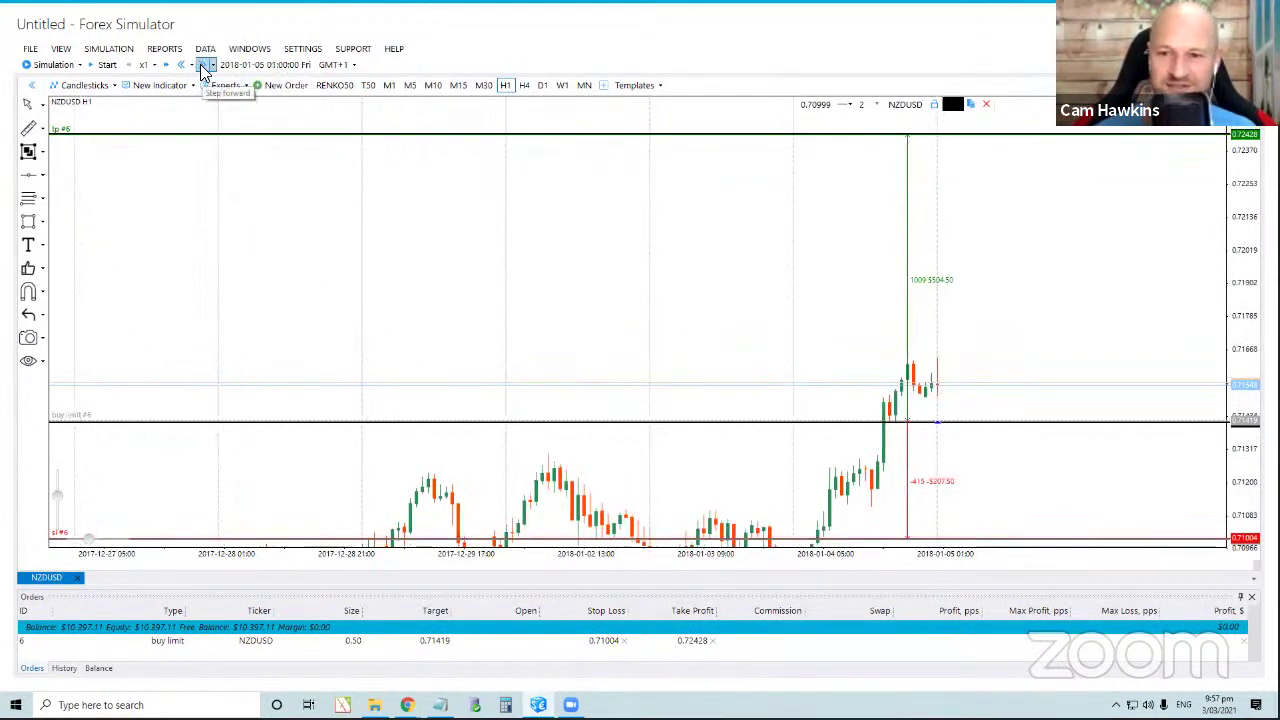
click(204, 66)
click(204, 66)
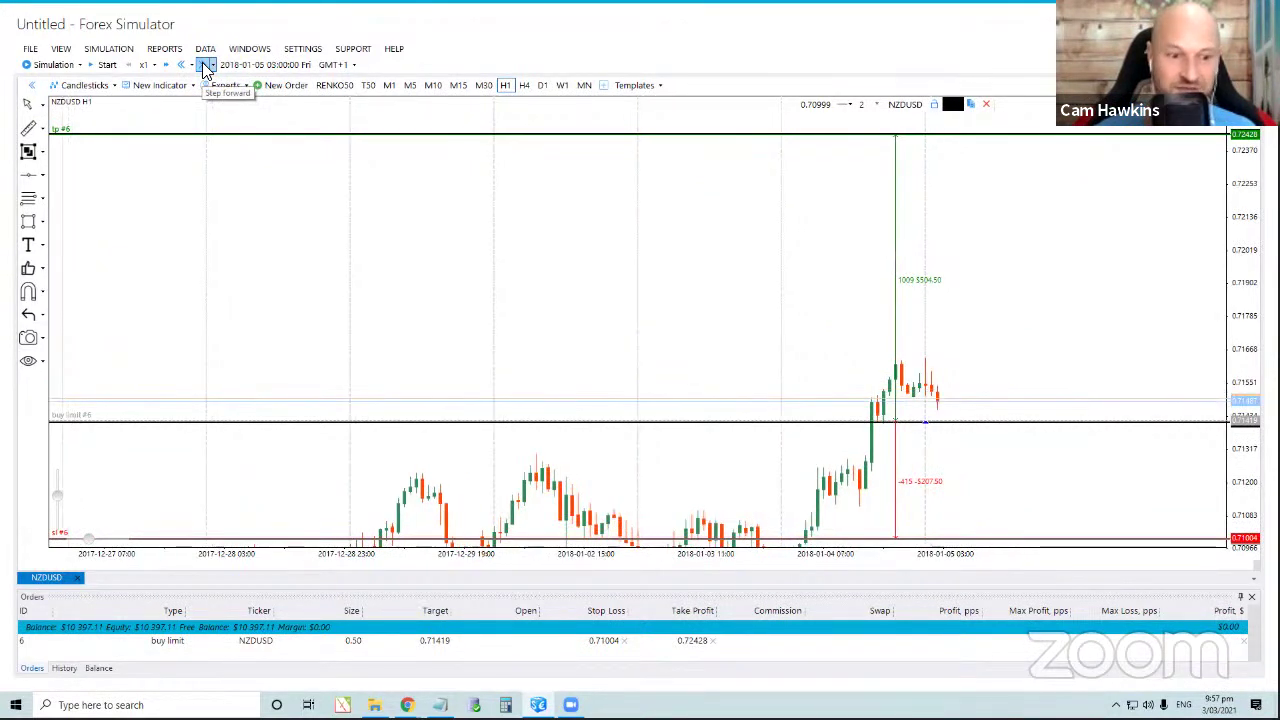
click(204, 66)
click(204, 66)
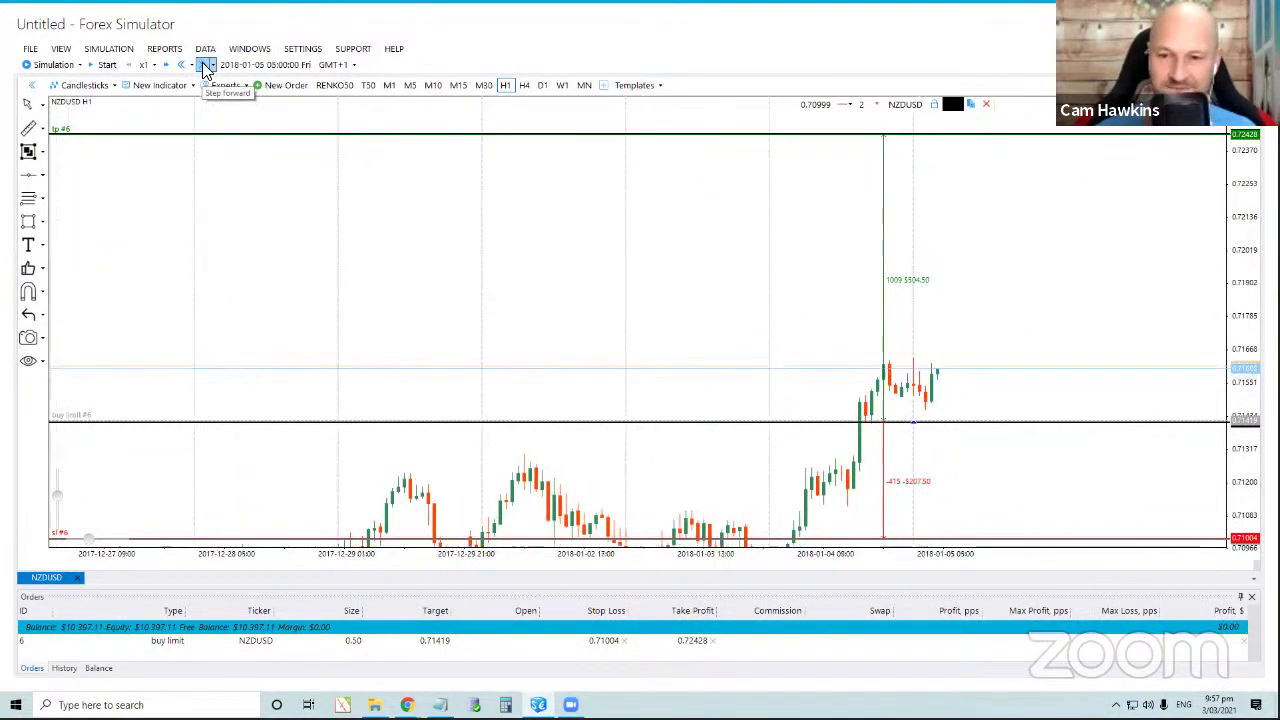
click(204, 66)
click(204, 66)
click(204, 66)
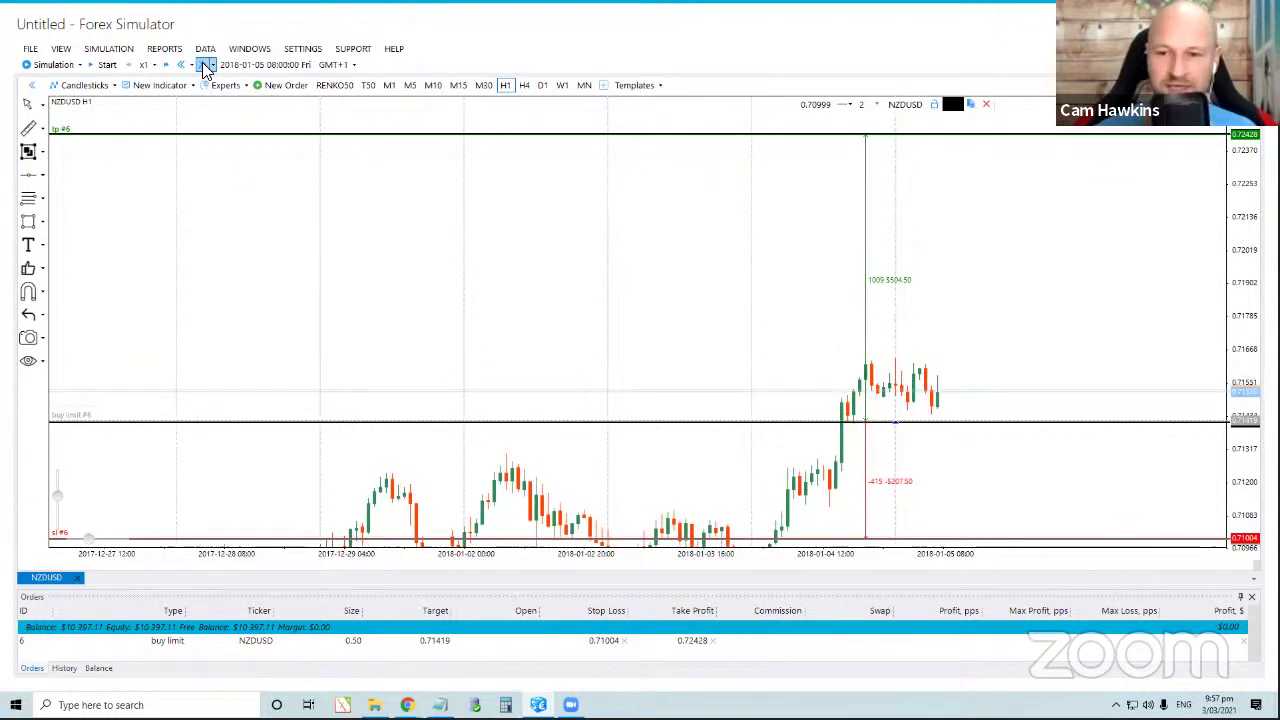
click(204, 66)
click(204, 66)
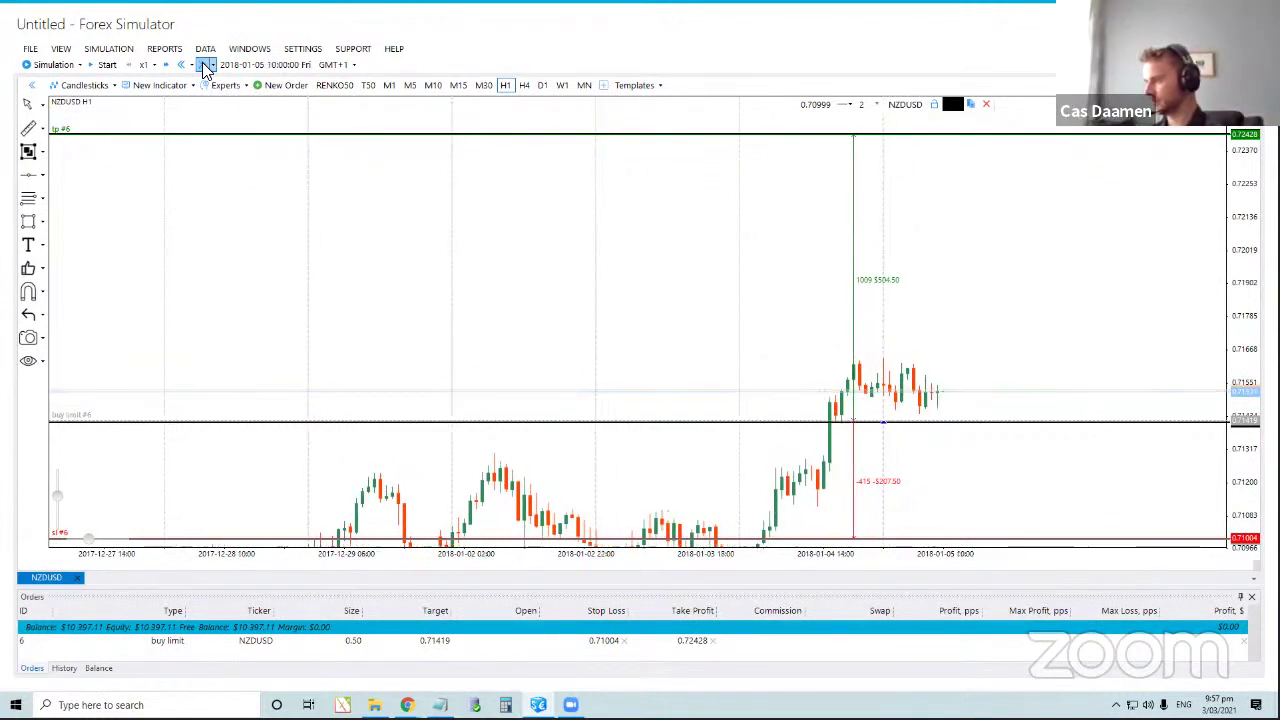
click(204, 66)
click(204, 66)
click(204, 66)
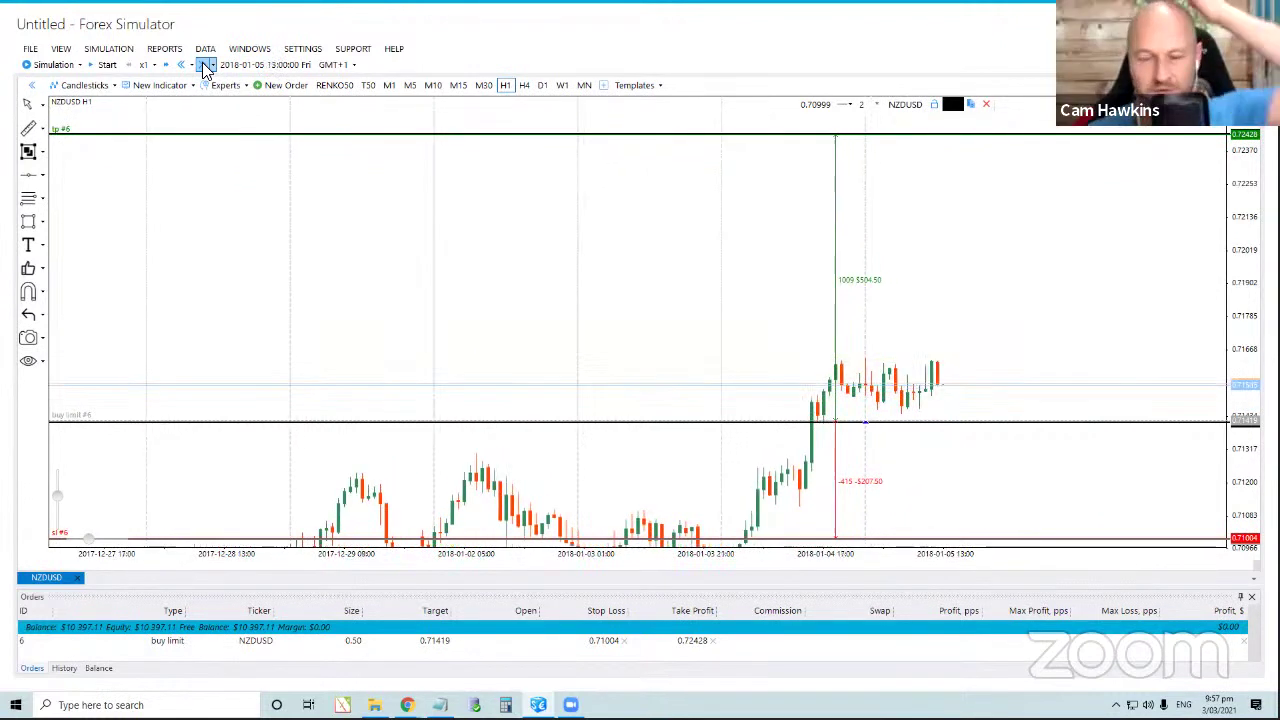
click(204, 66)
click(204, 66)
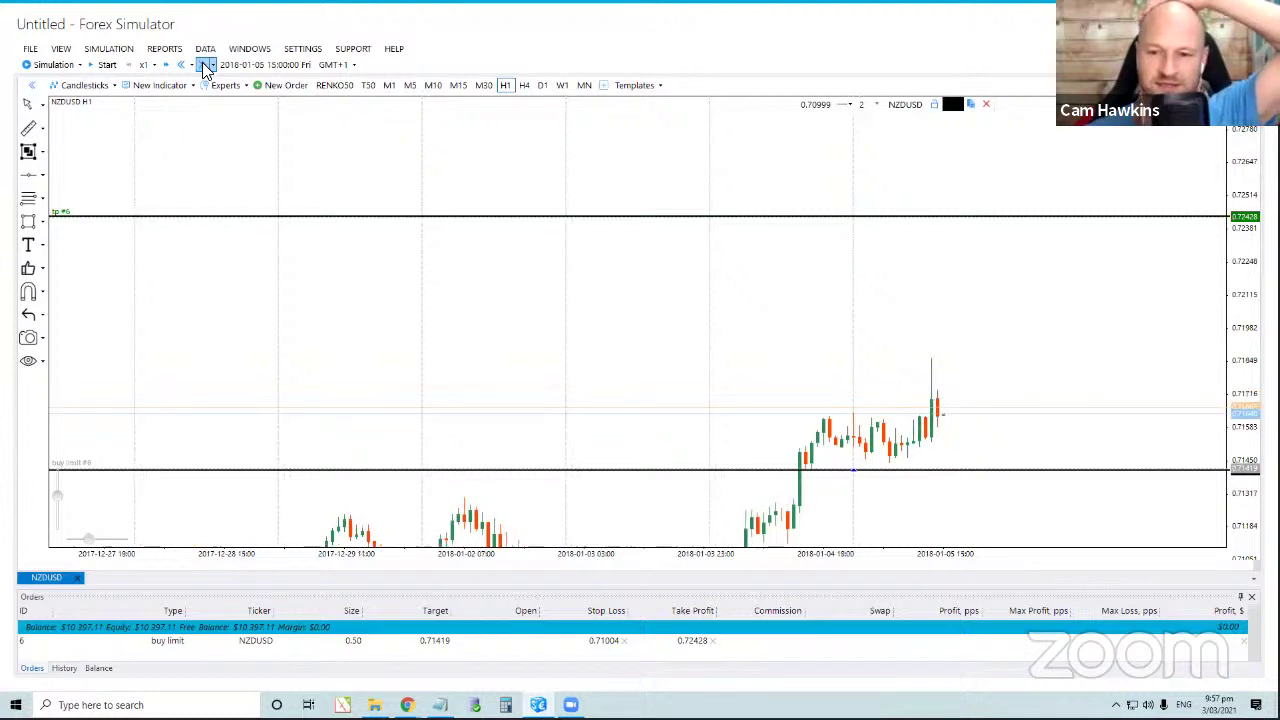
click(204, 66)
click(204, 66)
click(204, 66)
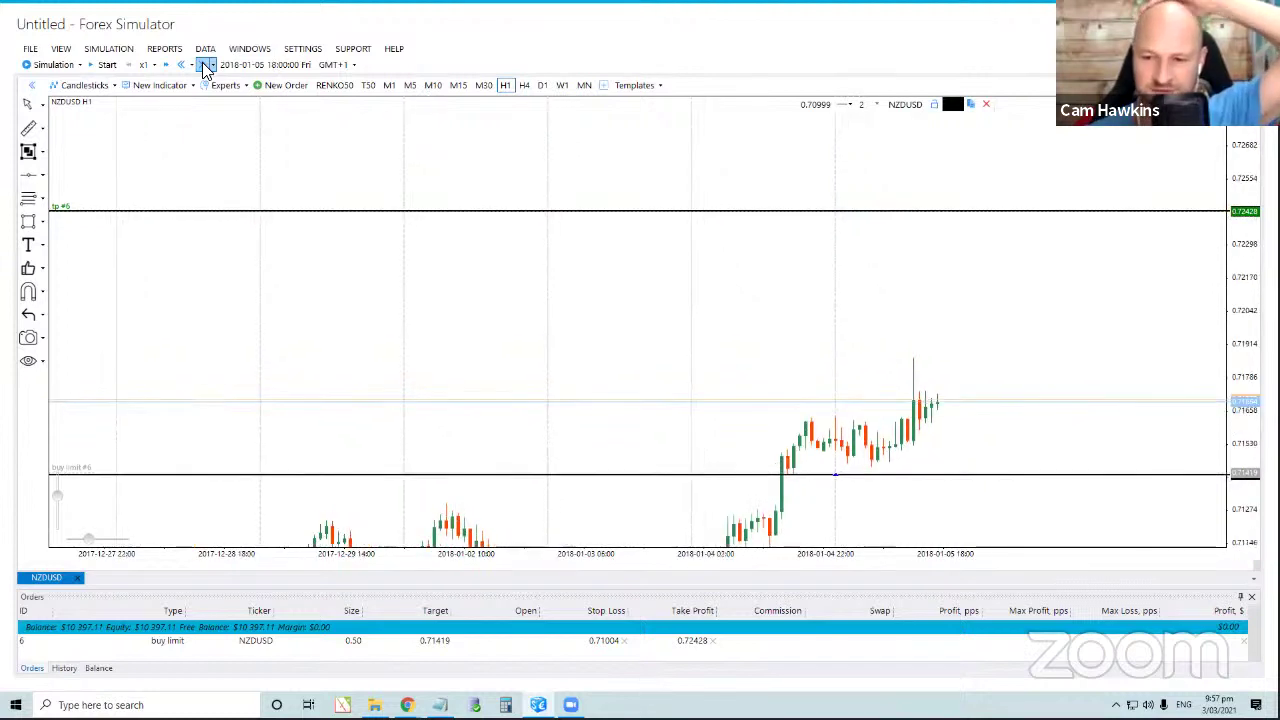
click(204, 66)
click(204, 66)
click(204, 66)
click(204, 66)
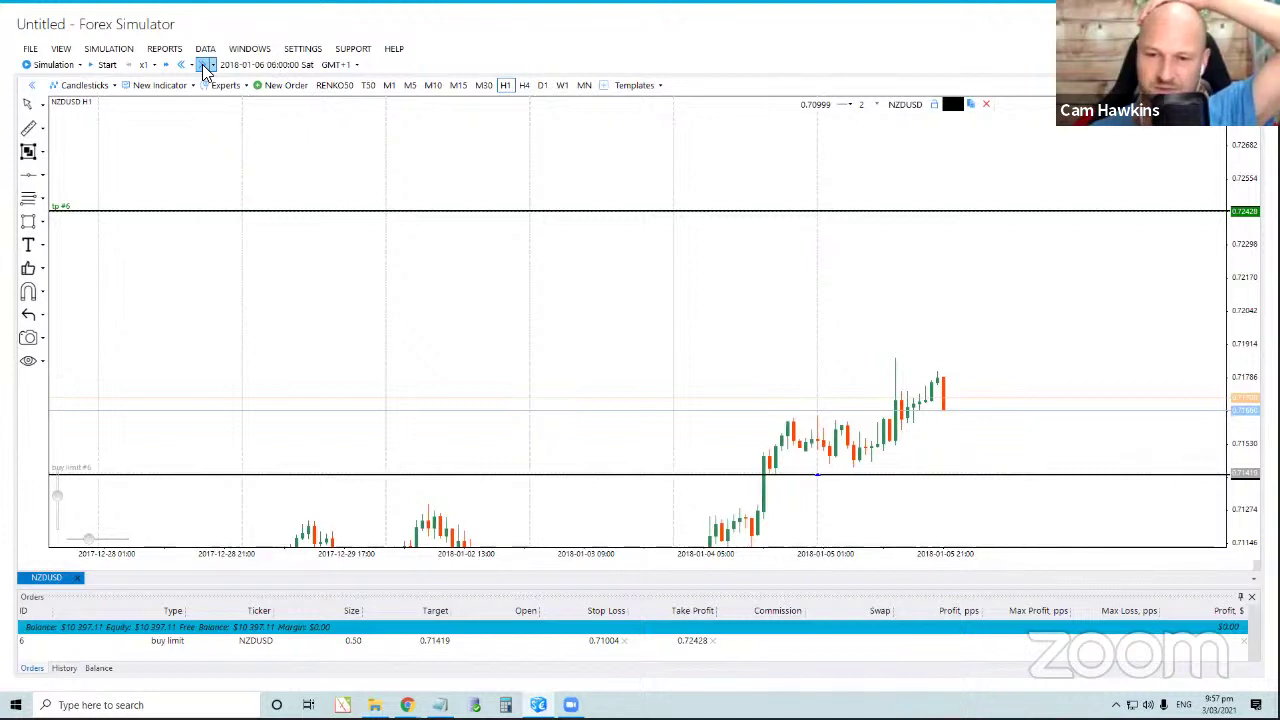
click(204, 66)
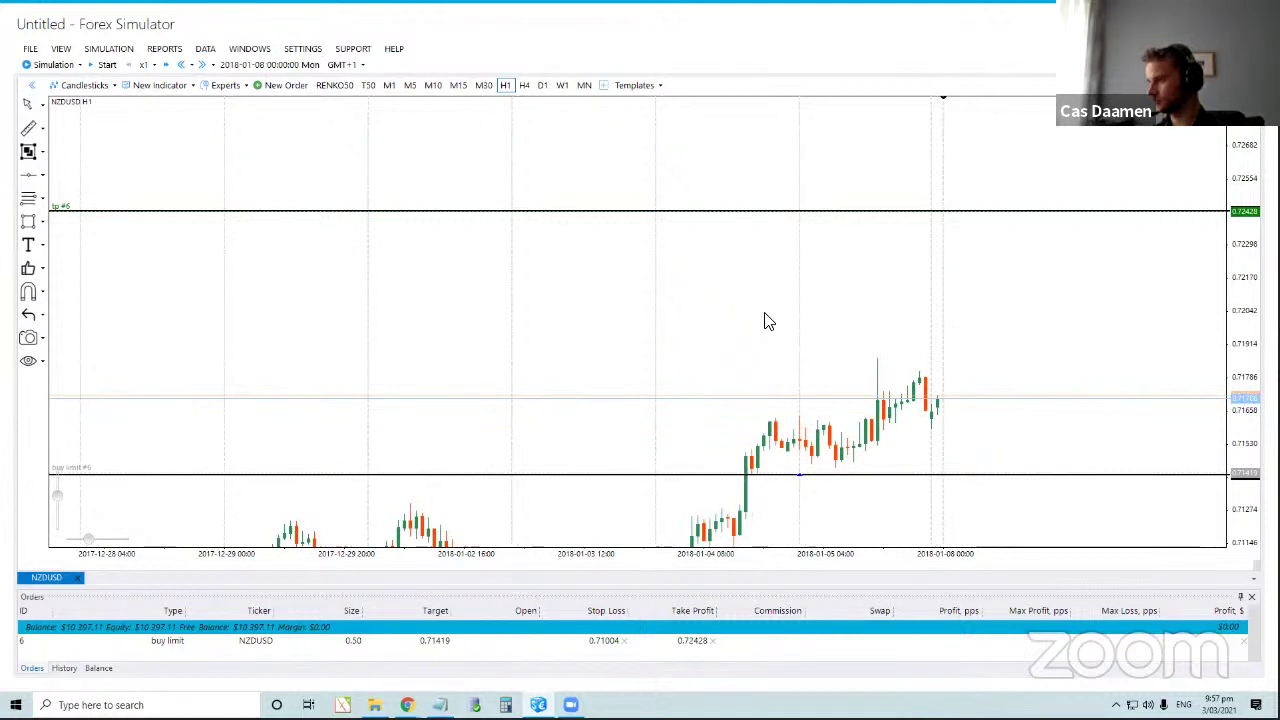
click(201, 65)
click(201, 65)
click(201, 65)
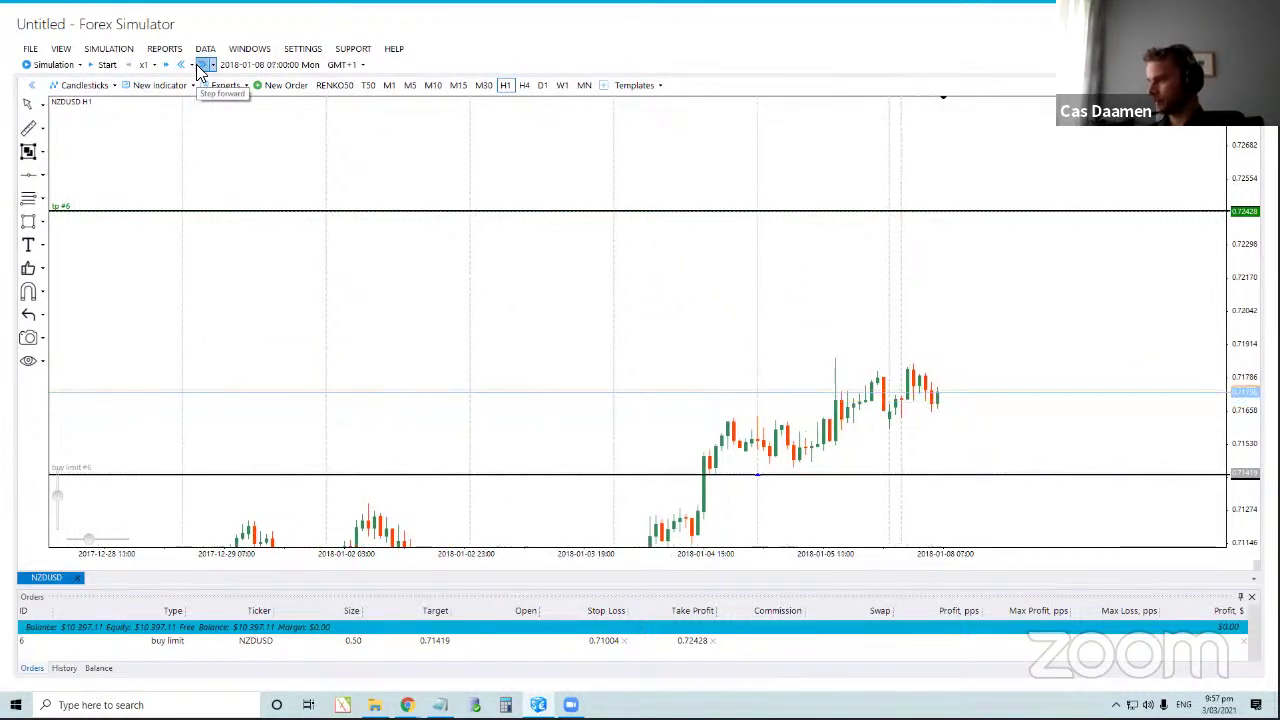
click(201, 65)
click(201, 65)
click(201, 65)
click(201, 65)
click(201, 65)
click(201, 65)
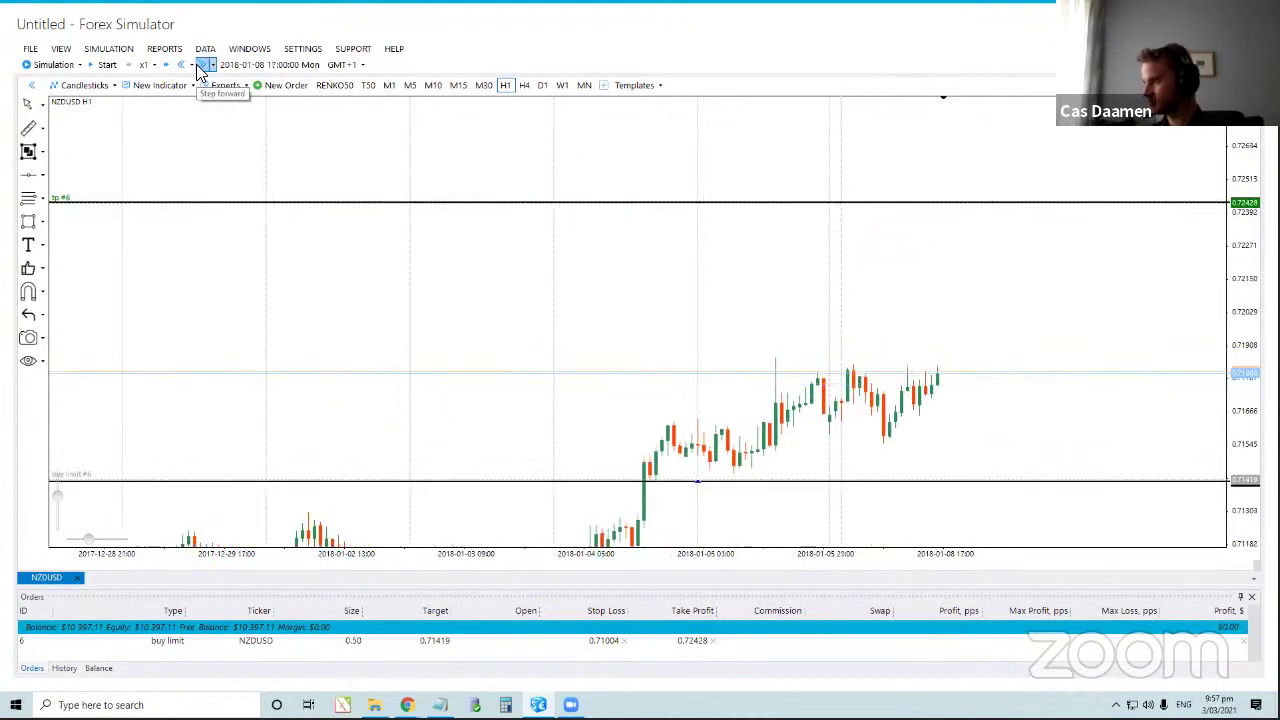
click(201, 65)
click(201, 65)
click(201, 65)
click(201, 65)
click(201, 65)
click(201, 65)
click(201, 65)
click(201, 65)
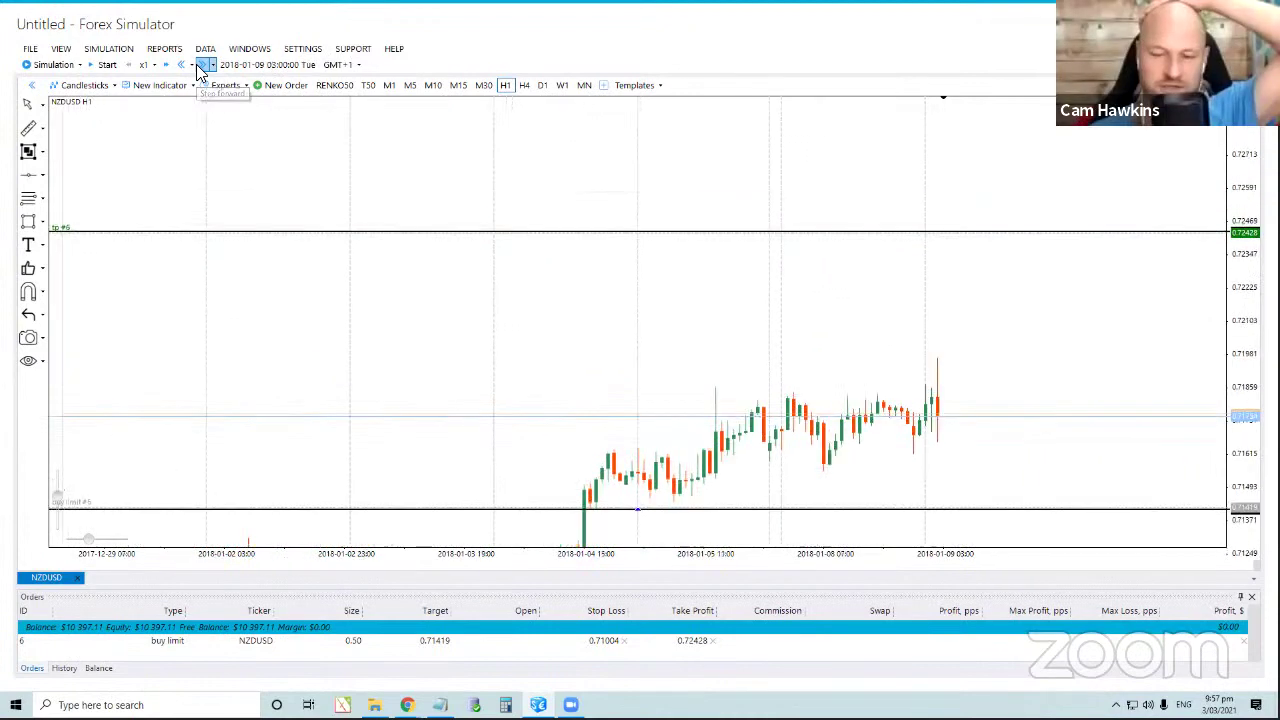
click(201, 65)
click(201, 65)
click(201, 65)
click(201, 65)
drag(937, 366, 771, 194)
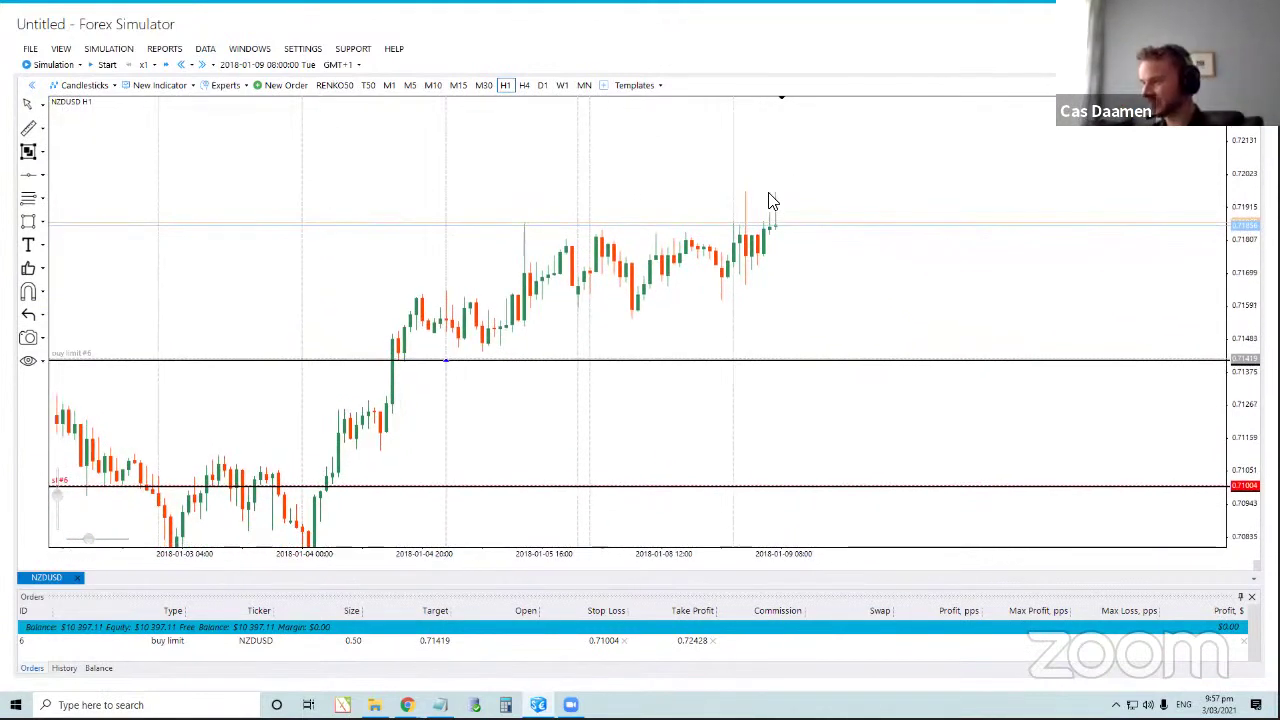
click(200, 65)
click(200, 65)
click(200, 65)
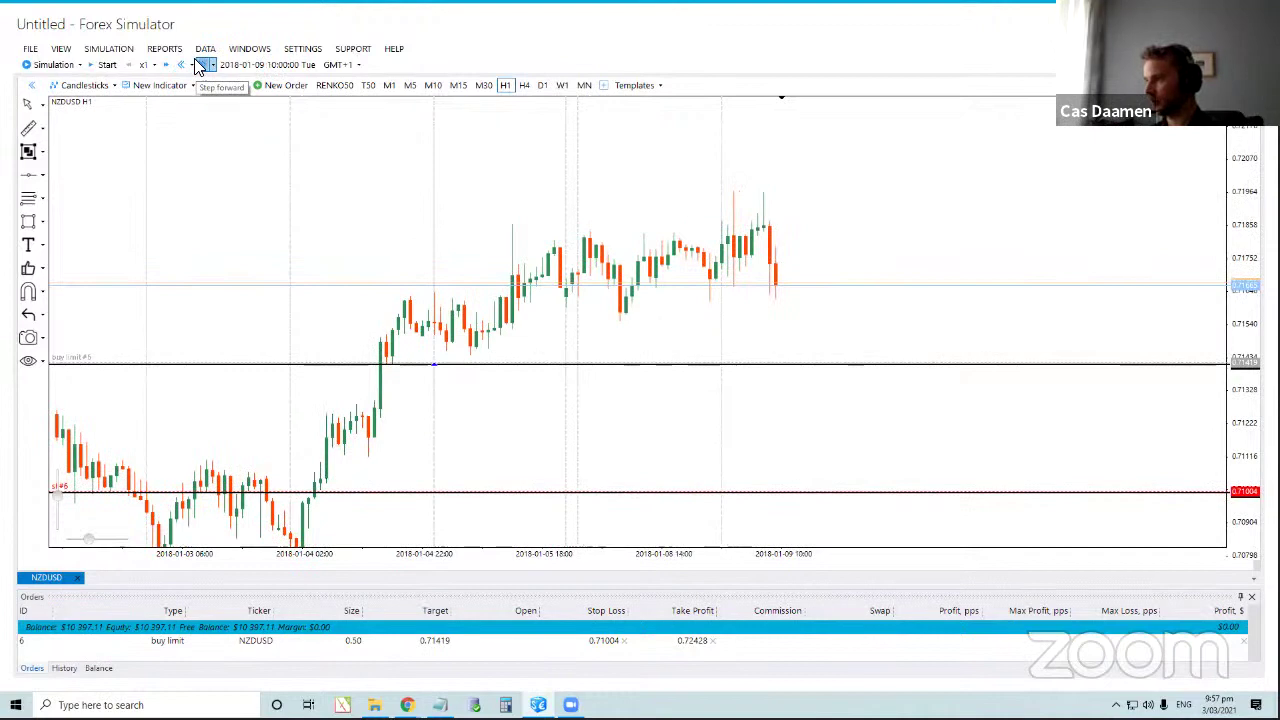
click(200, 65)
click(200, 65)
click(200, 65)
click(200, 65)
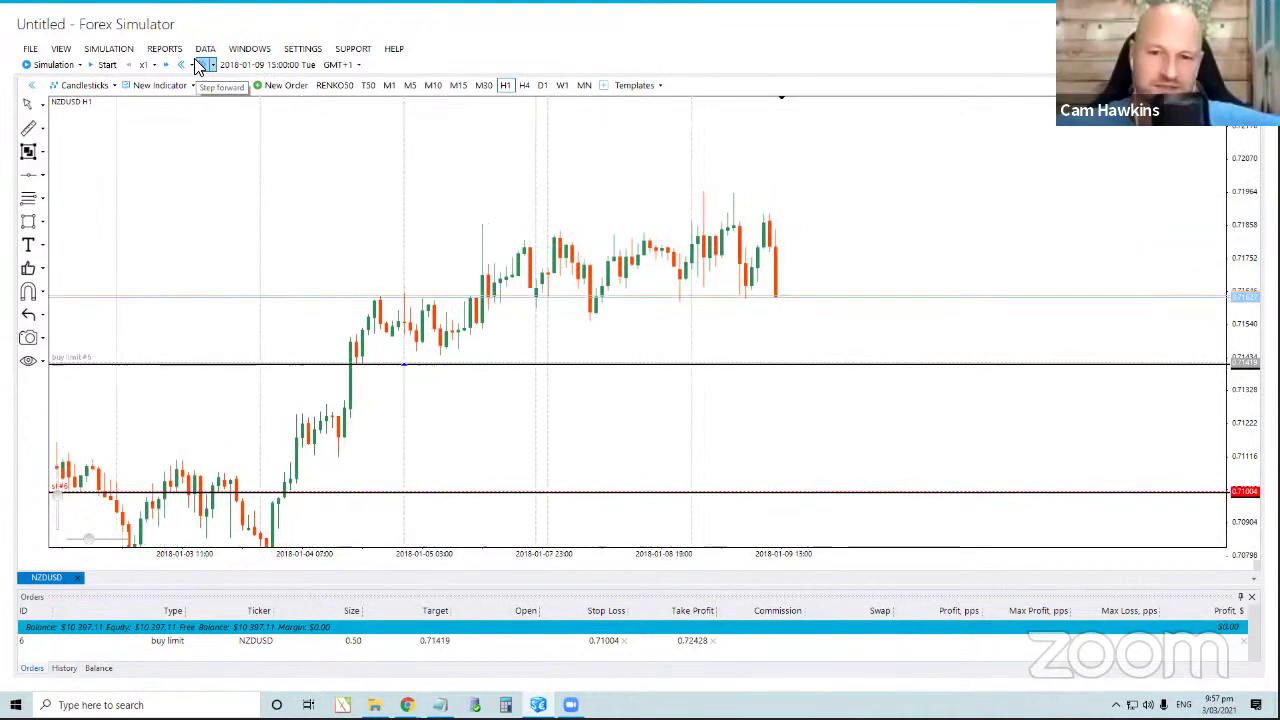
click(200, 65)
click(200, 65)
click(200, 65)
click(200, 65)
click(200, 65)
click(200, 65)
click(200, 65)
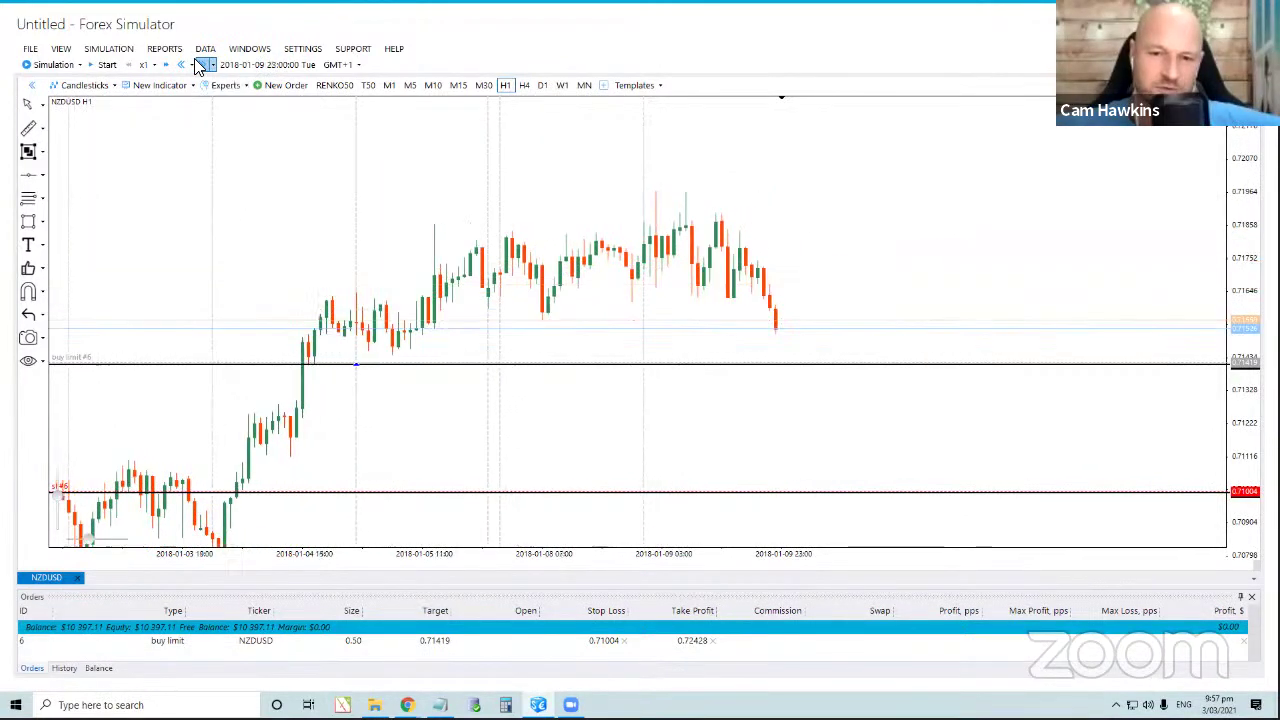
click(200, 65)
click(200, 65)
click(200, 65)
click(200, 65)
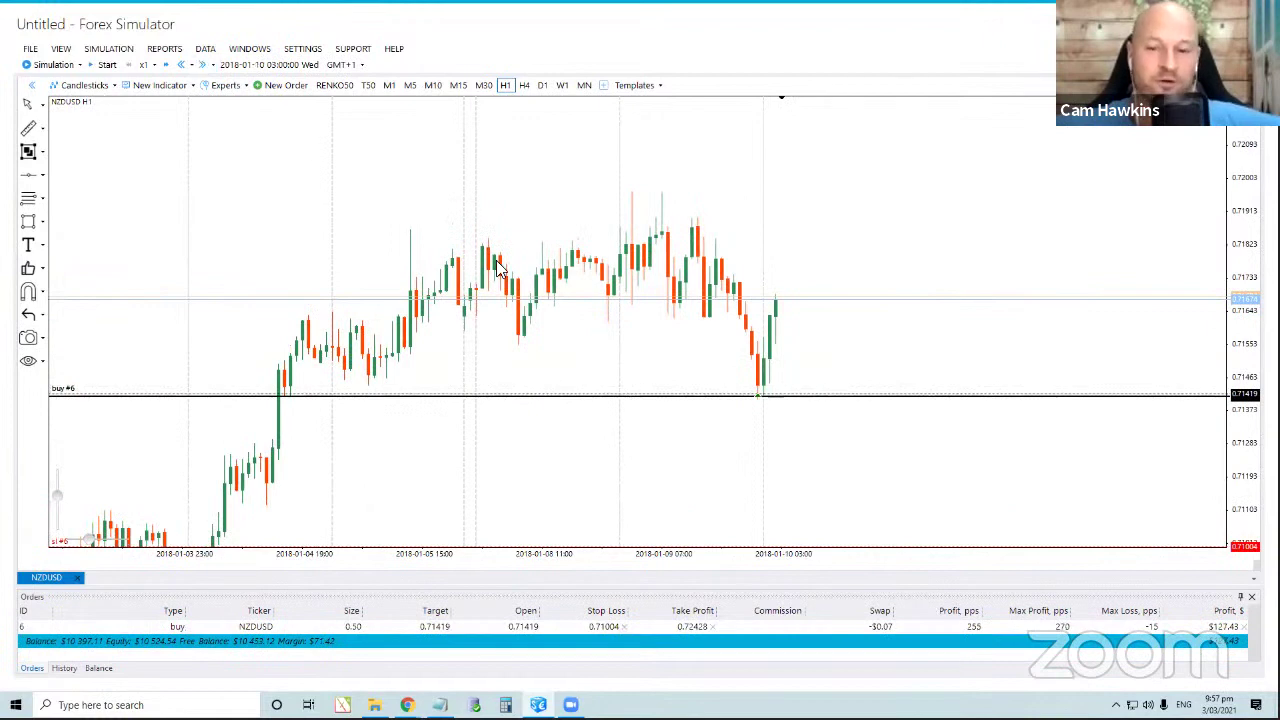
drag(566, 329, 634, 308)
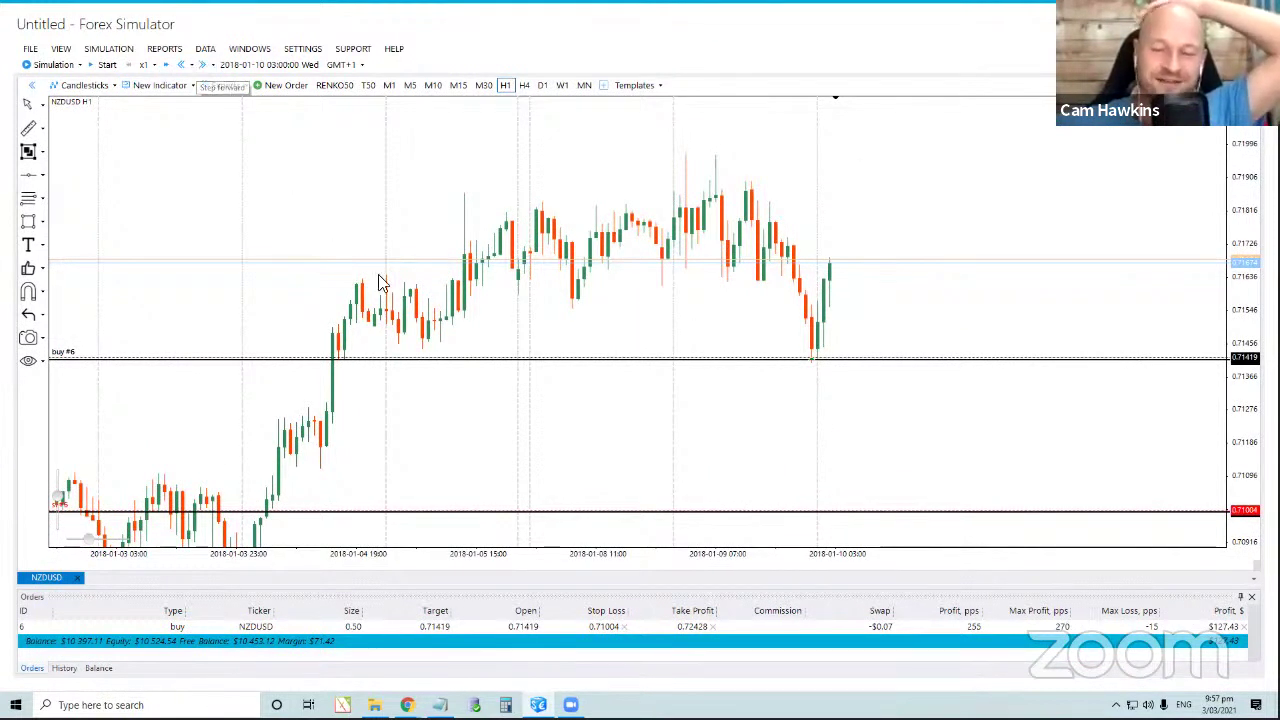
click(594, 358)
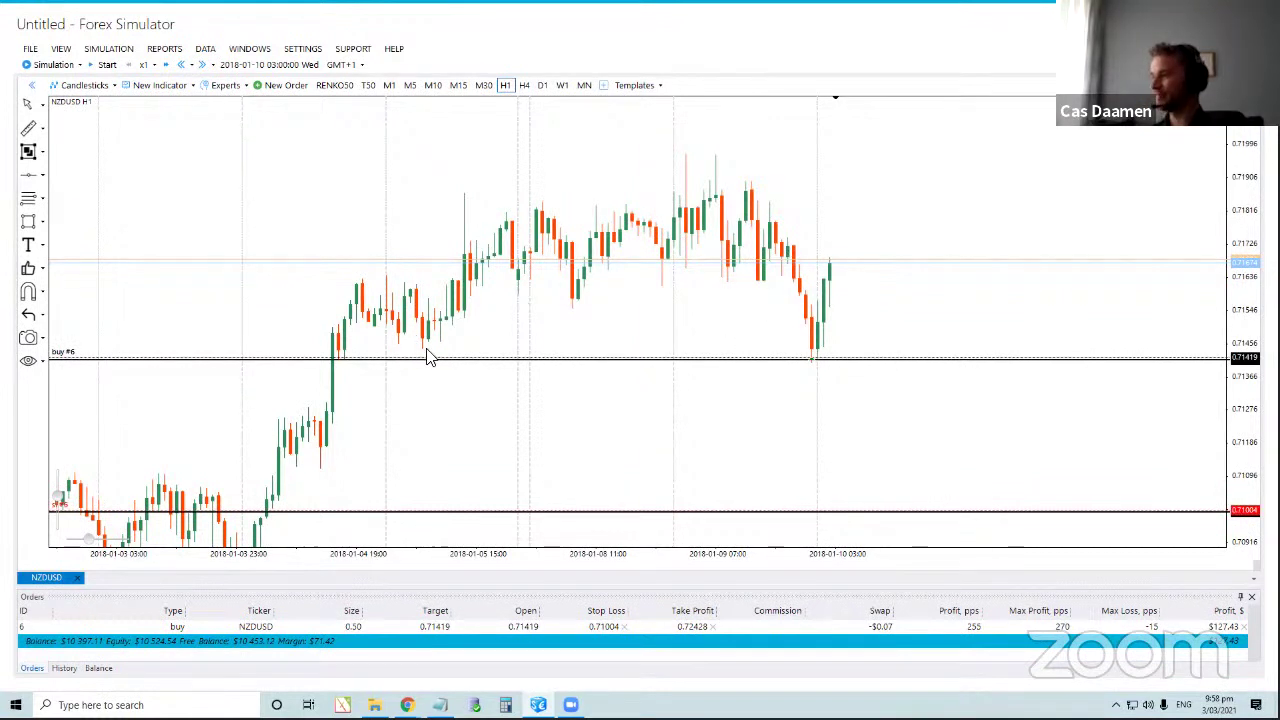
click(205, 65)
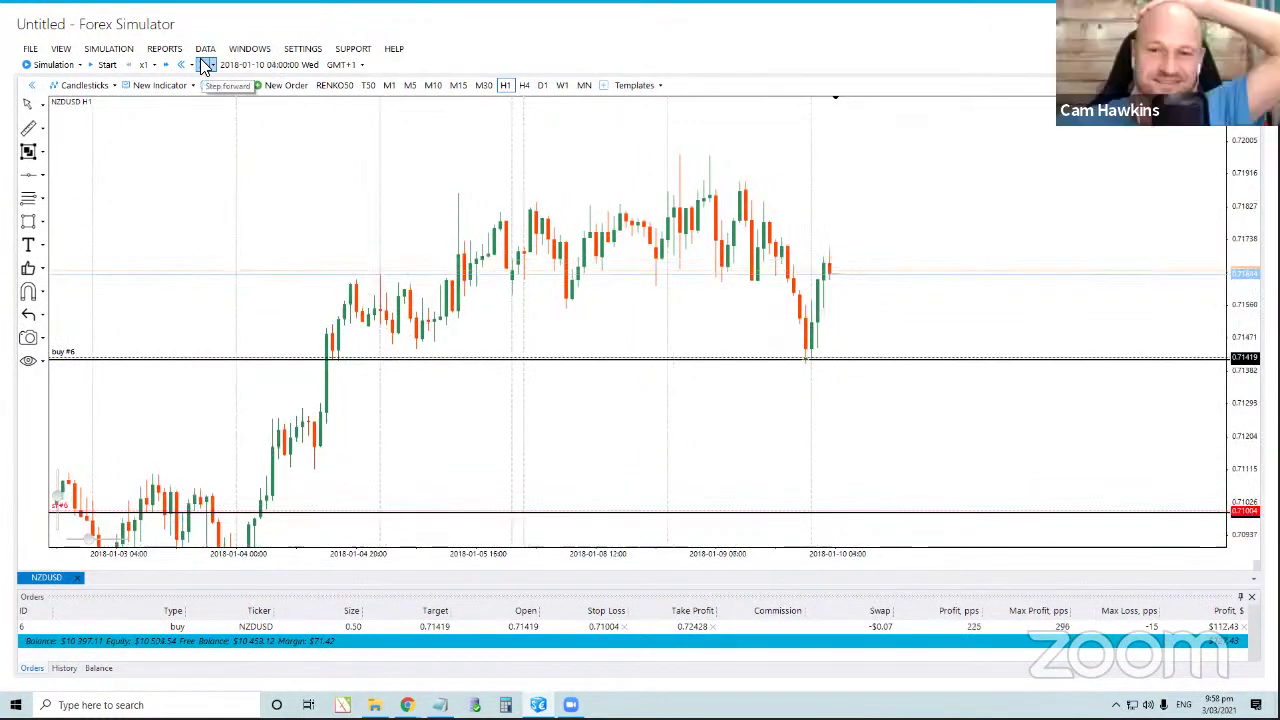
click(205, 65)
drag(820, 243, 871, 349)
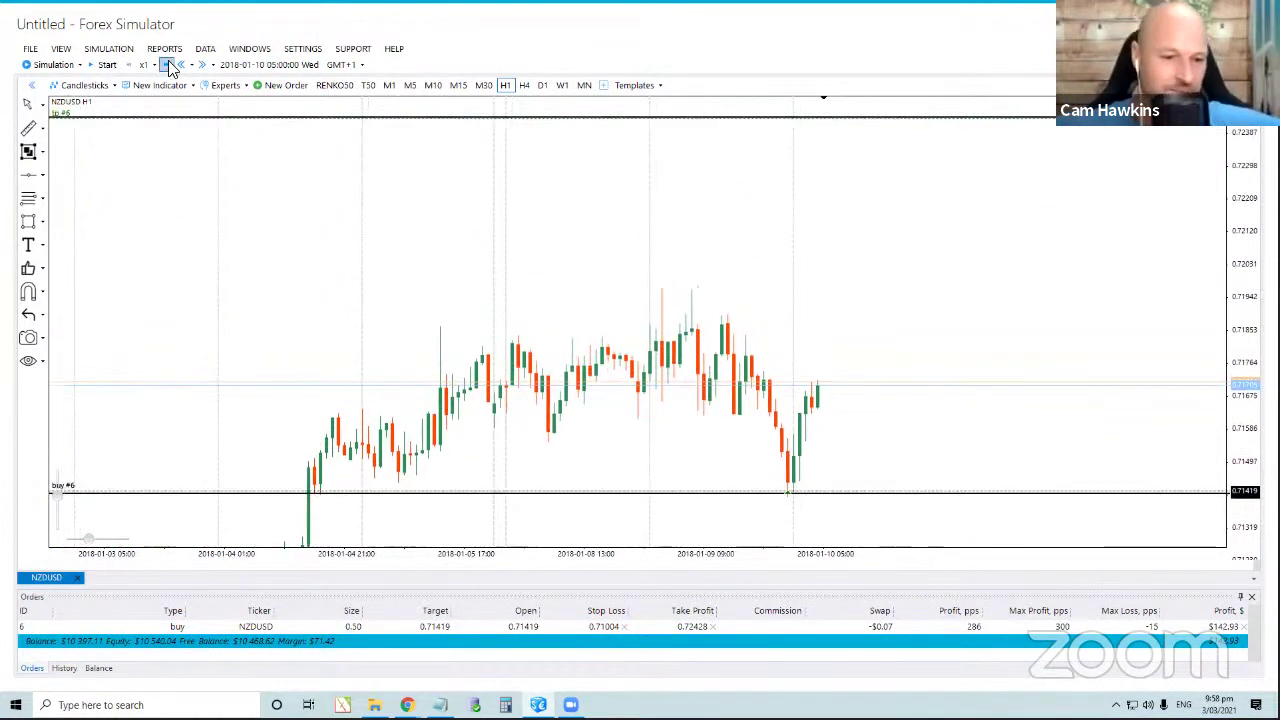
click(203, 65)
click(203, 65)
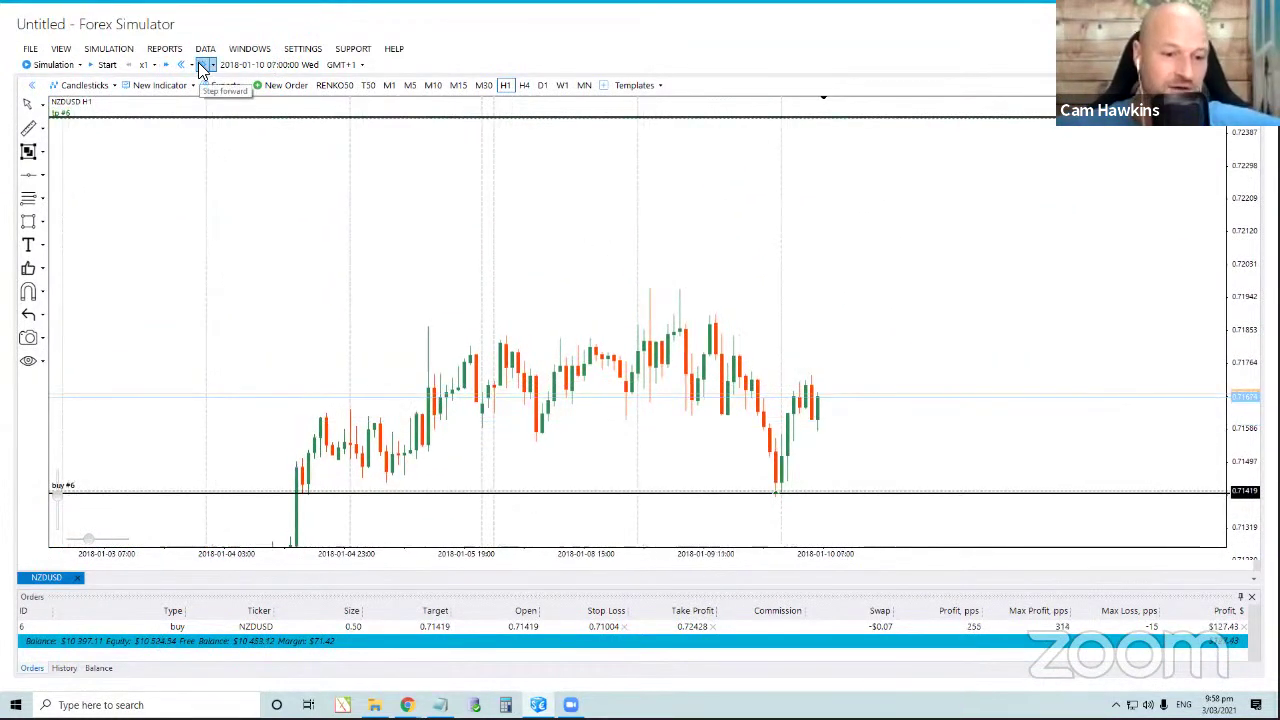
click(203, 65)
click(203, 65)
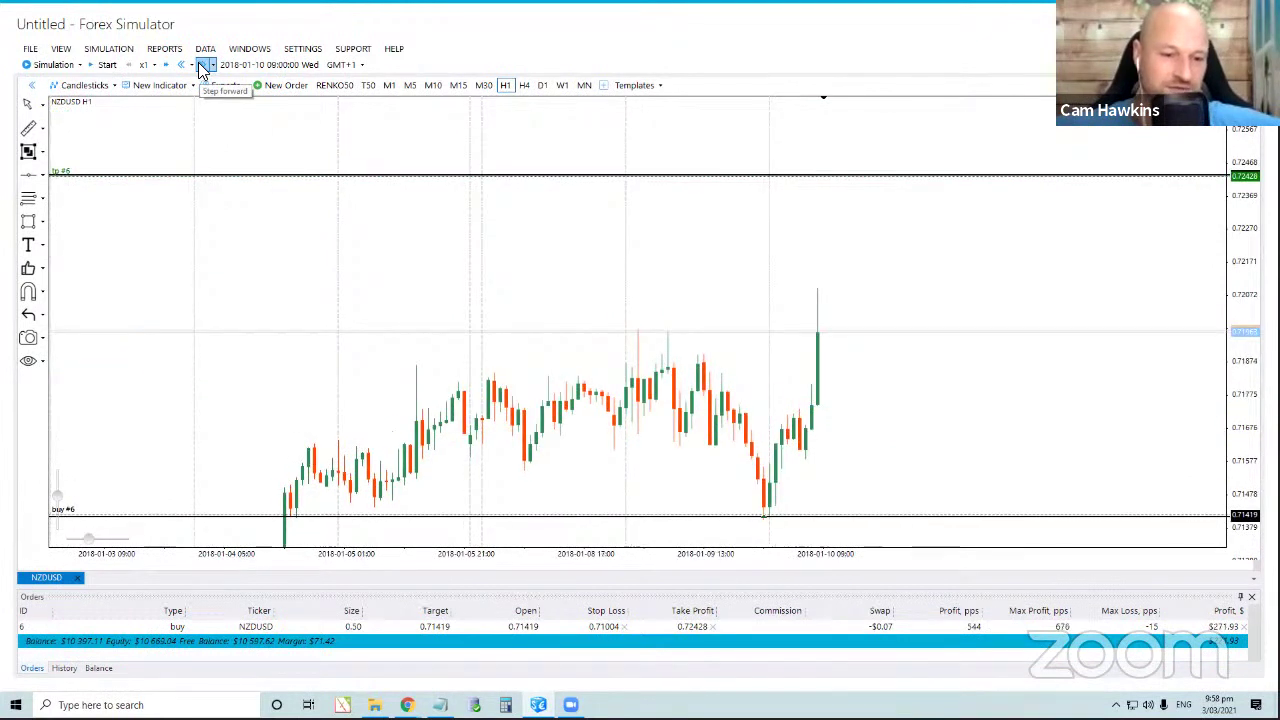
click(203, 65)
click(203, 65)
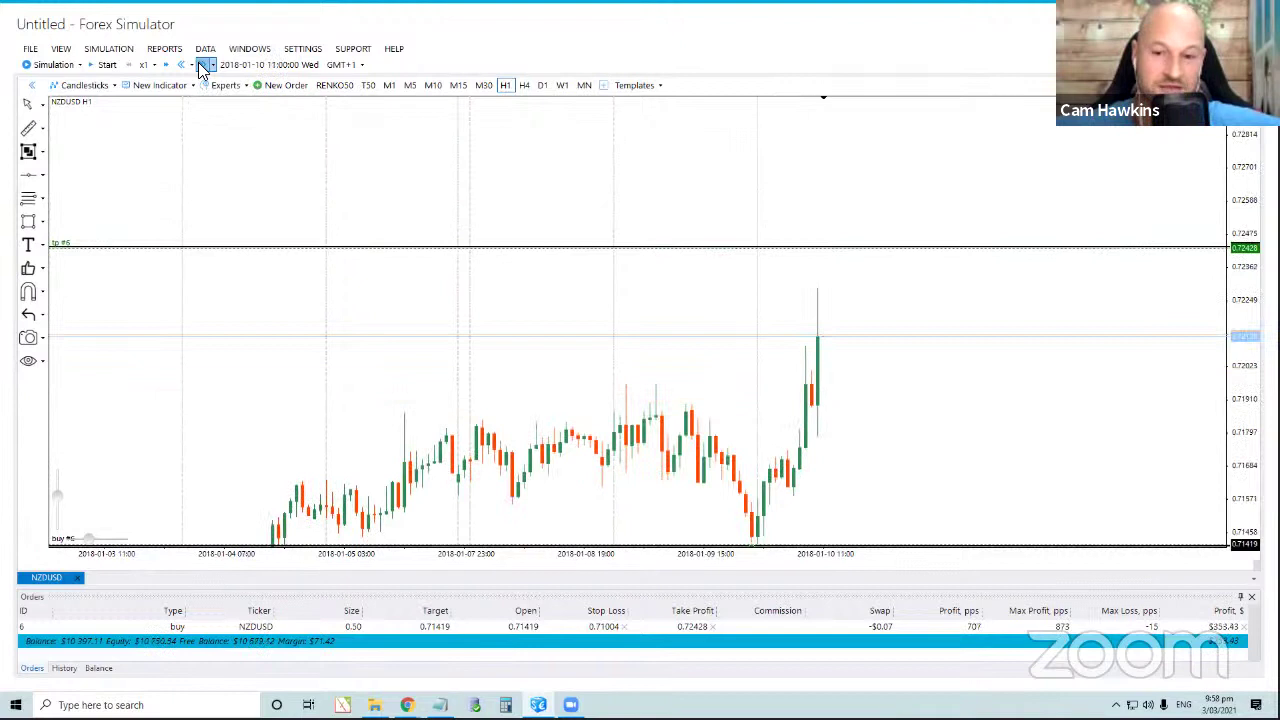
click(203, 65)
click(203, 65)
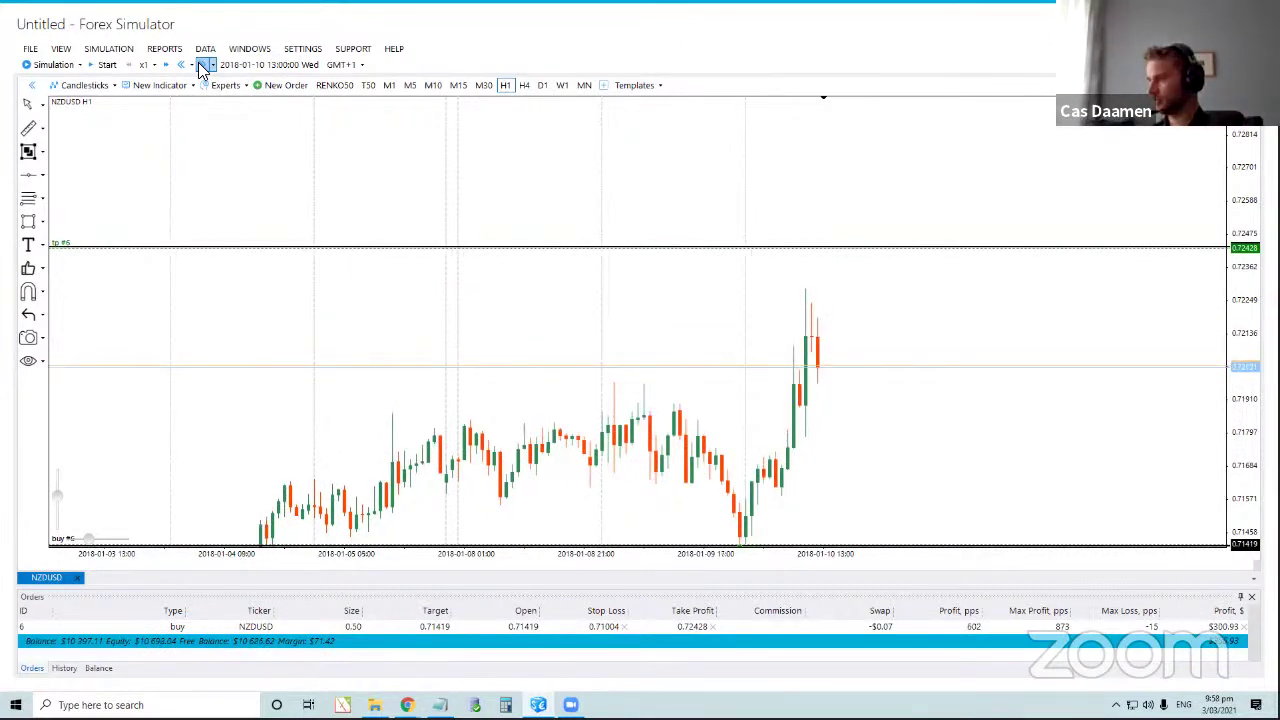
click(203, 65)
click(203, 65)
click(203, 65)
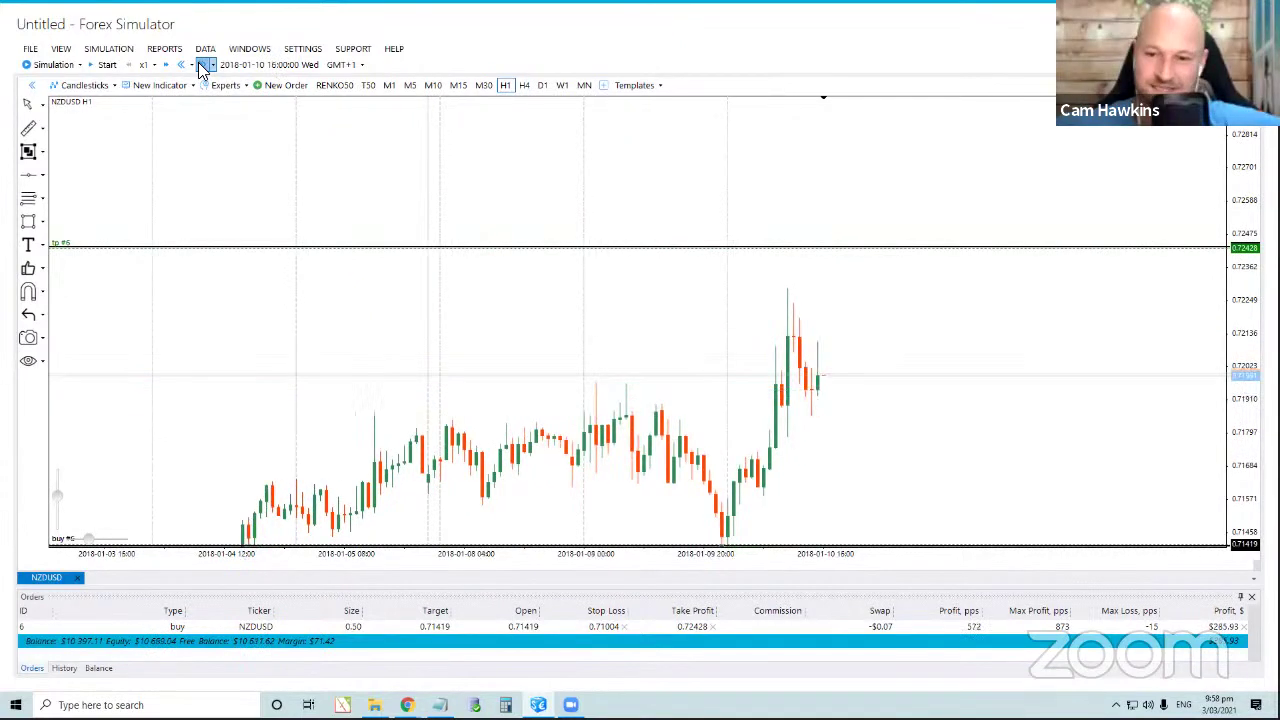
click(203, 65)
click(203, 65)
click(203, 65)
click(203, 65)
click(203, 65)
click(203, 65)
click(203, 65)
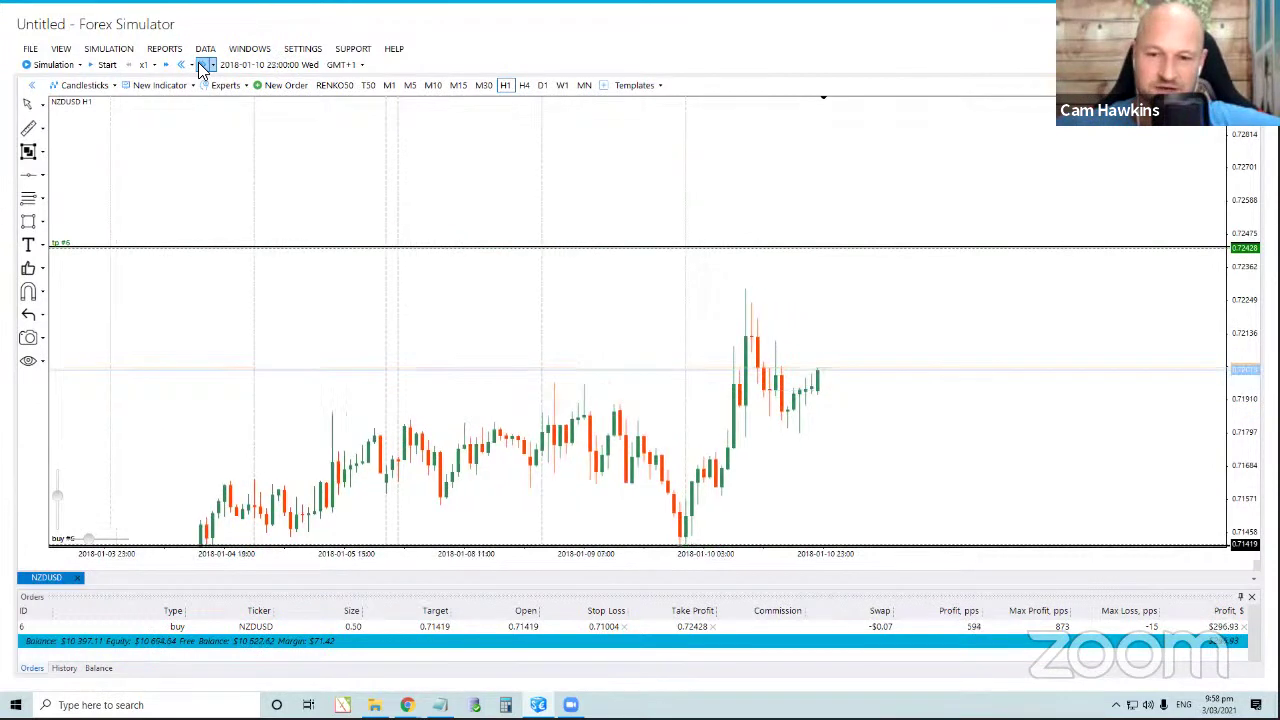
click(203, 65)
click(203, 65)
click(203, 65)
double_click(203, 65)
click(203, 65)
click(203, 65)
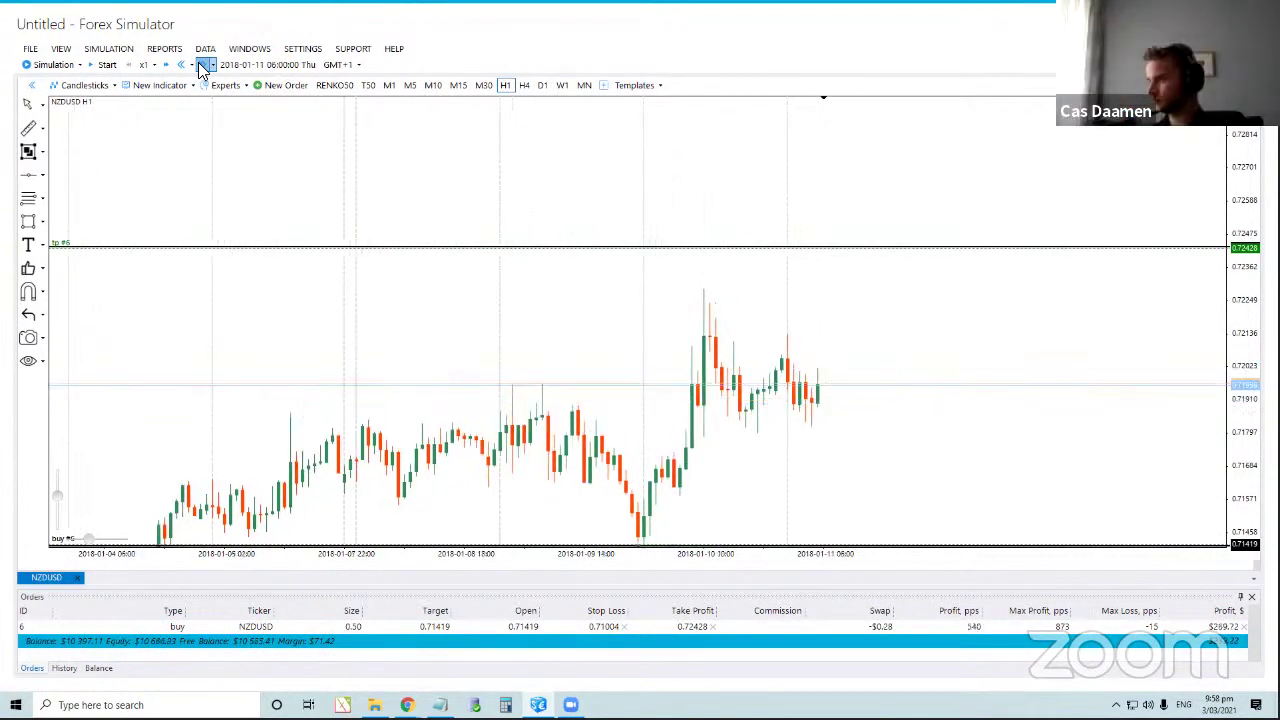
click(203, 65)
click(203, 65)
click(203, 65)
click(203, 65)
click(203, 65)
click(203, 65)
click(203, 65)
click(203, 65)
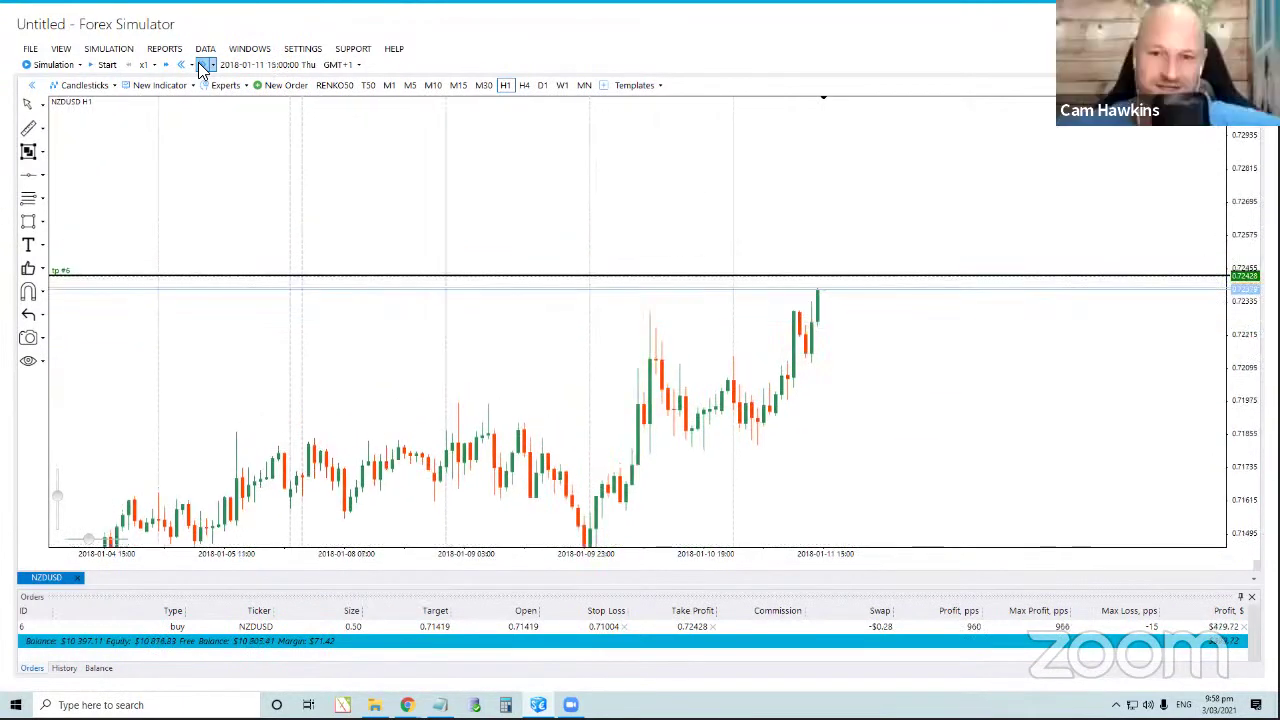
click(203, 65)
click(203, 65)
click(203, 65)
click(203, 65)
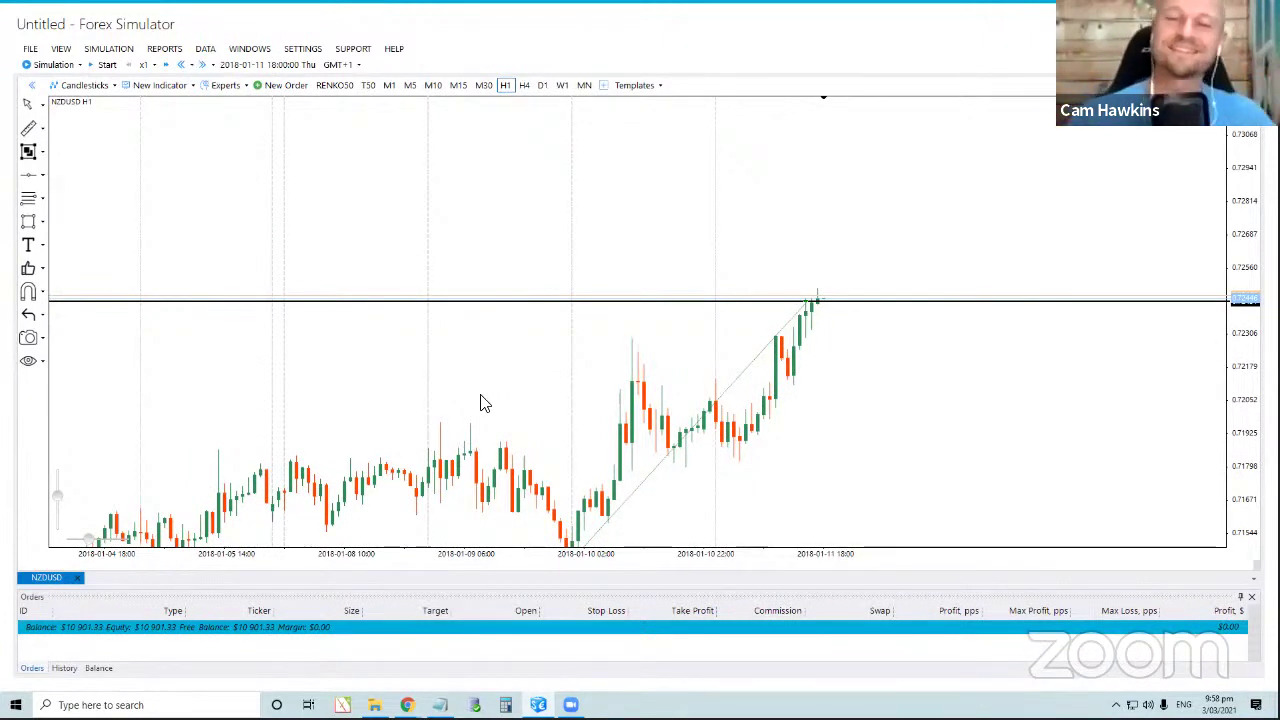
drag(480, 400, 749, 243)
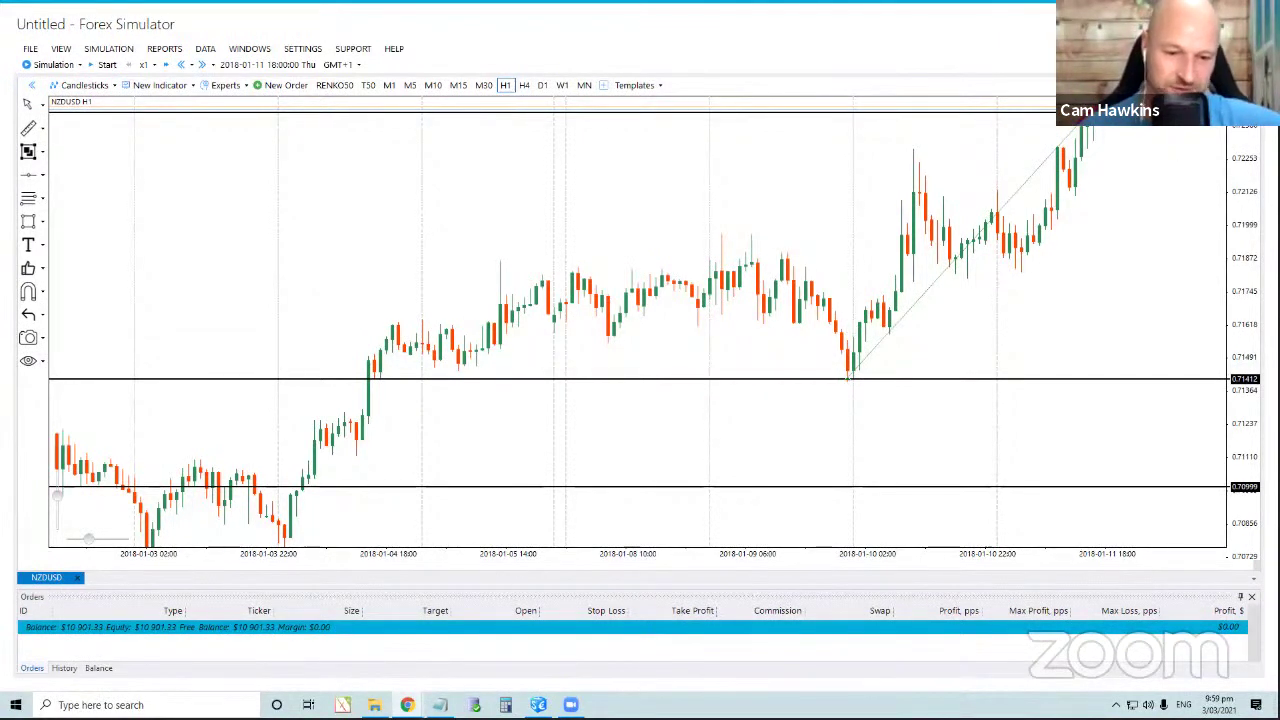
Switch to the FSC presentation in Google Slides and show the Current Standings slide.
mouse_move(407, 705)
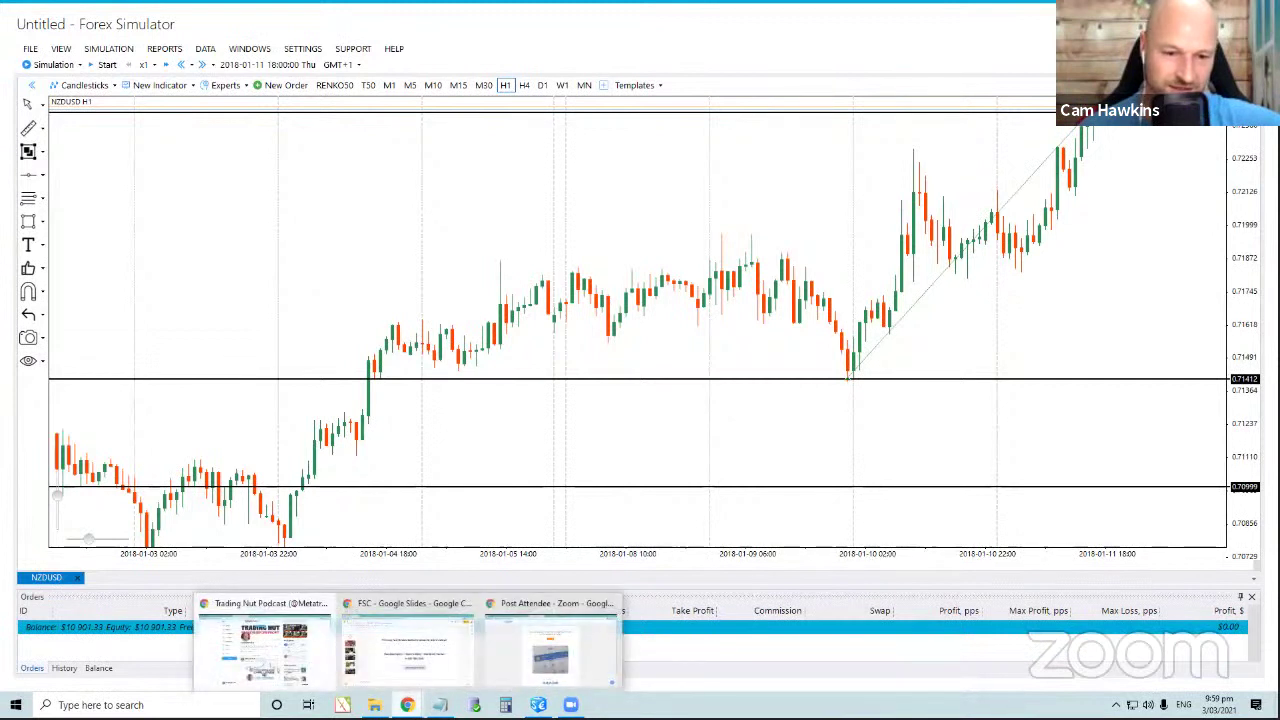
click(412, 668)
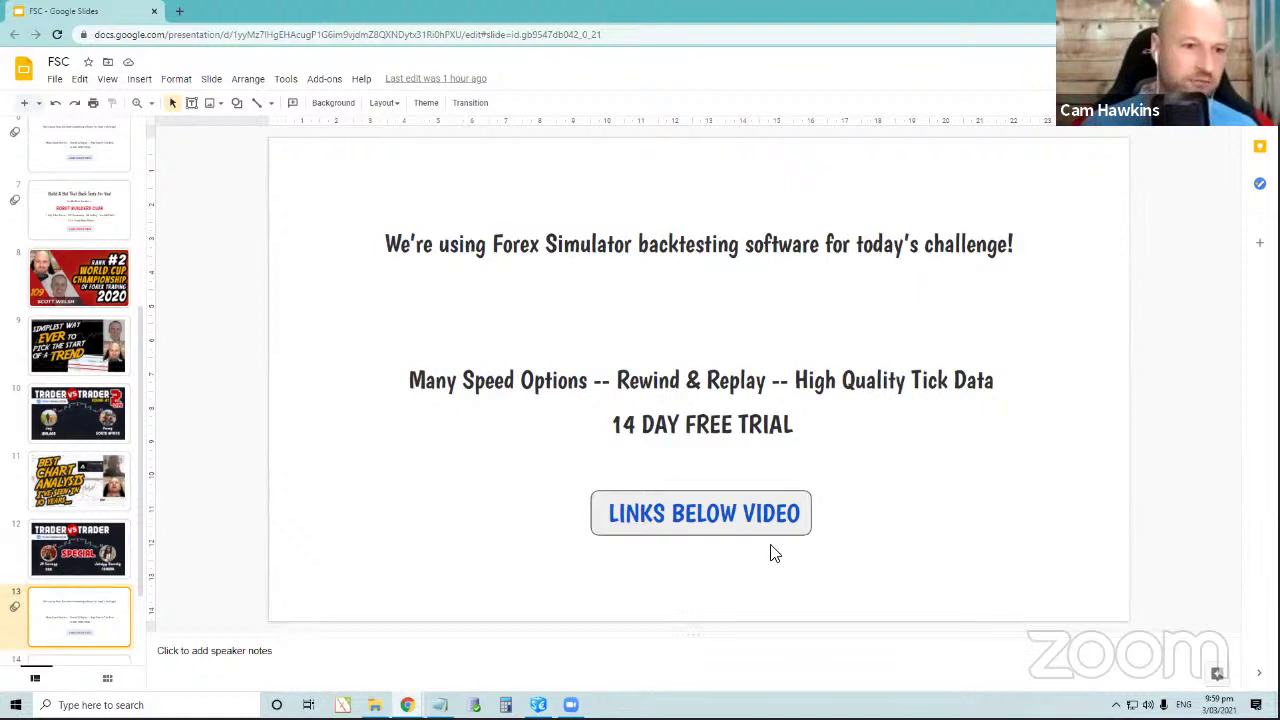
scroll(108, 458, up, 3)
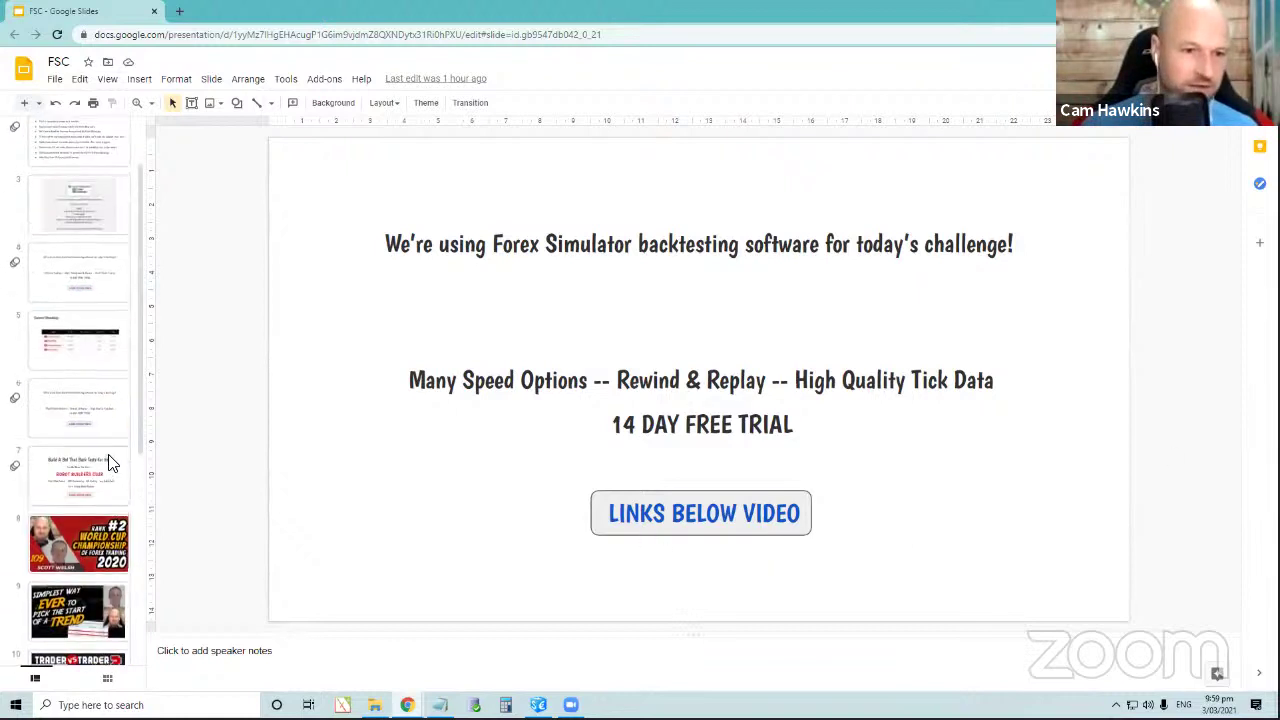
click(112, 363)
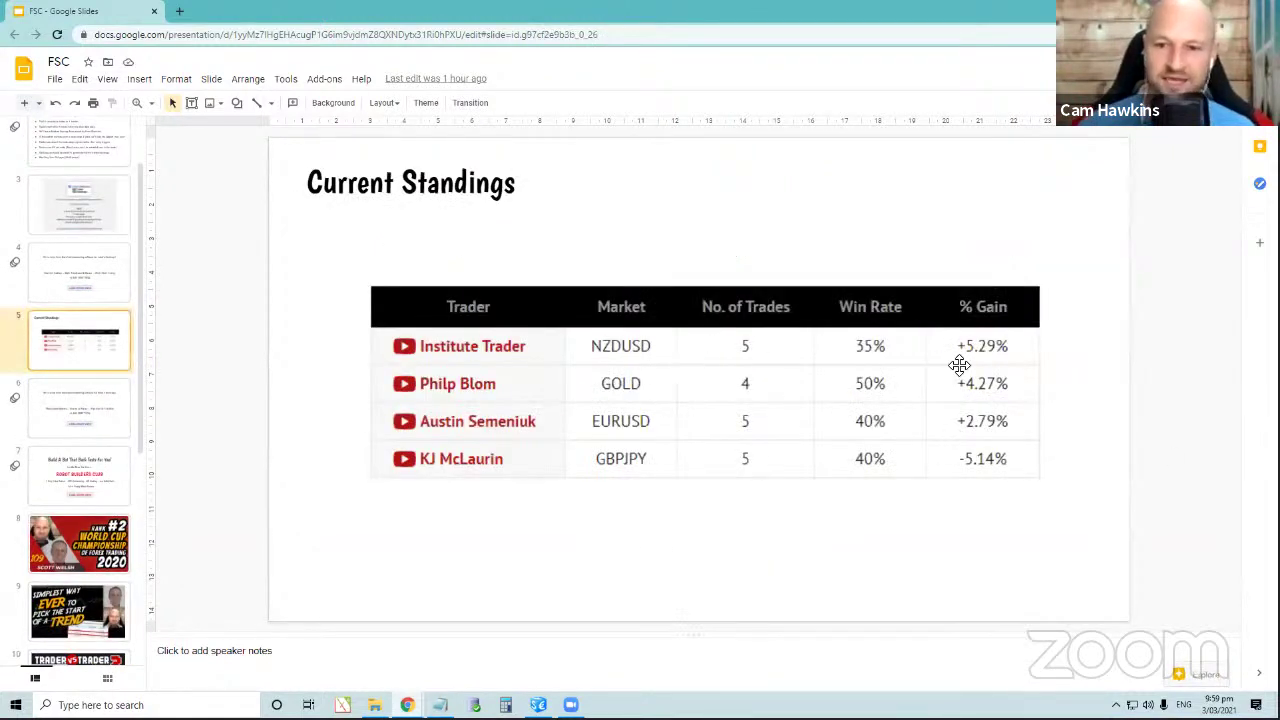
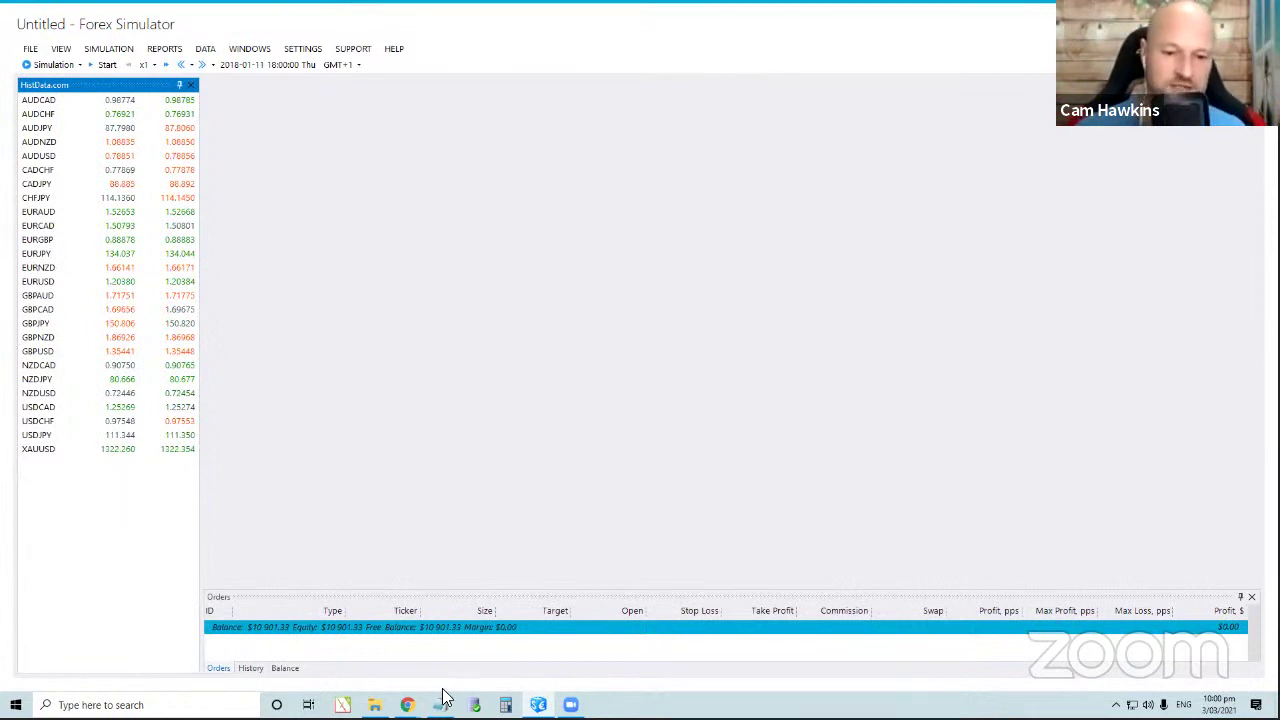
Return to the FSC presentation, present the 10 Trade Challenge rules slide full screen, and exit the slideshow.
mouse_move(407, 705)
click(422, 668)
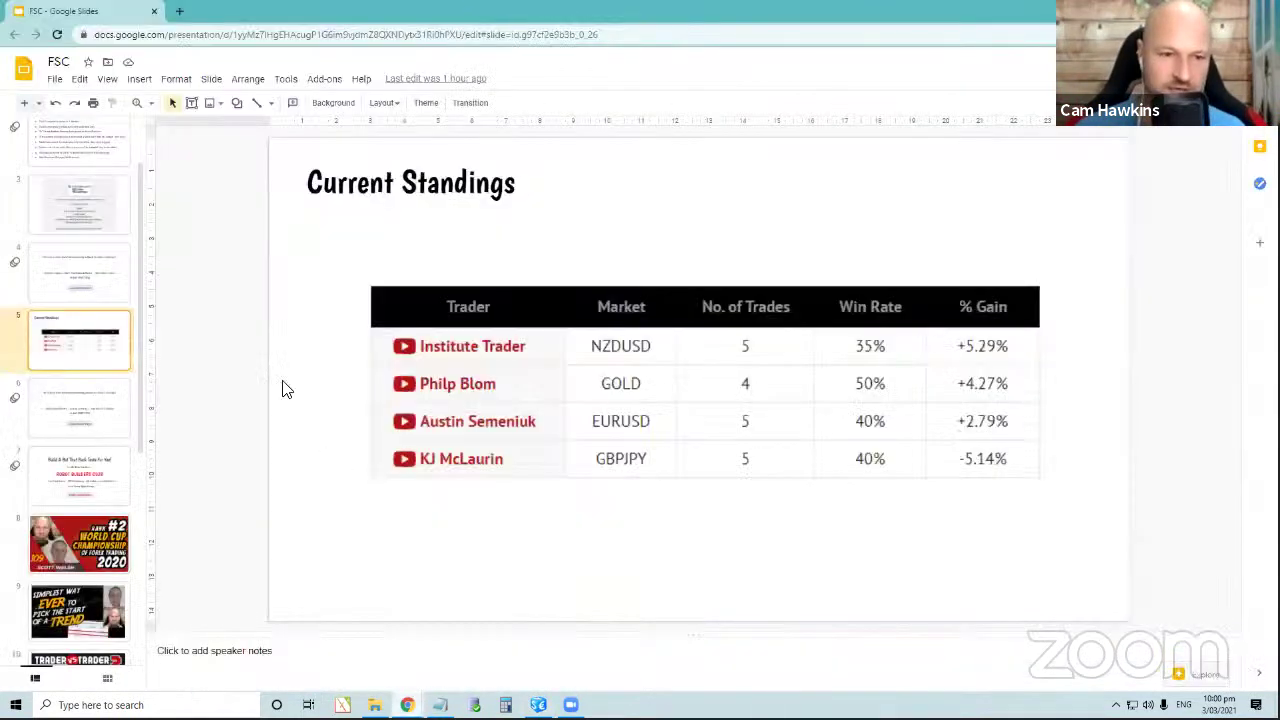
click(114, 223)
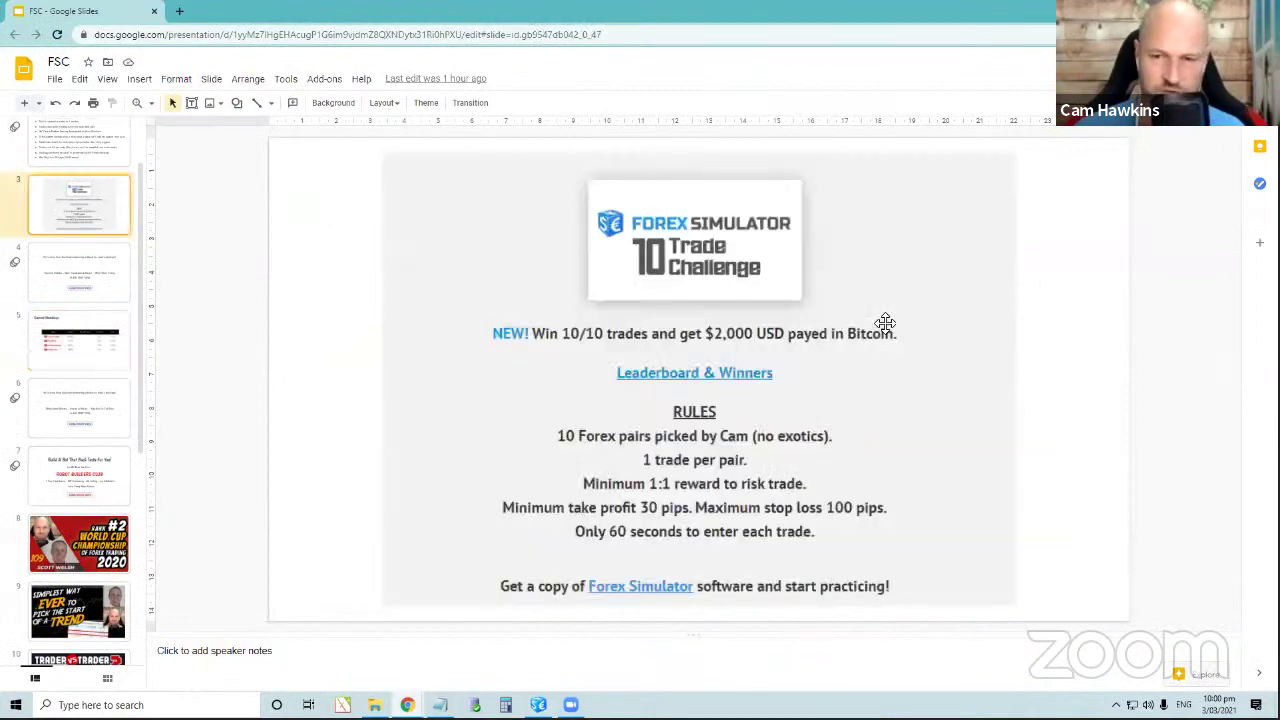
key(ctrl+F5)
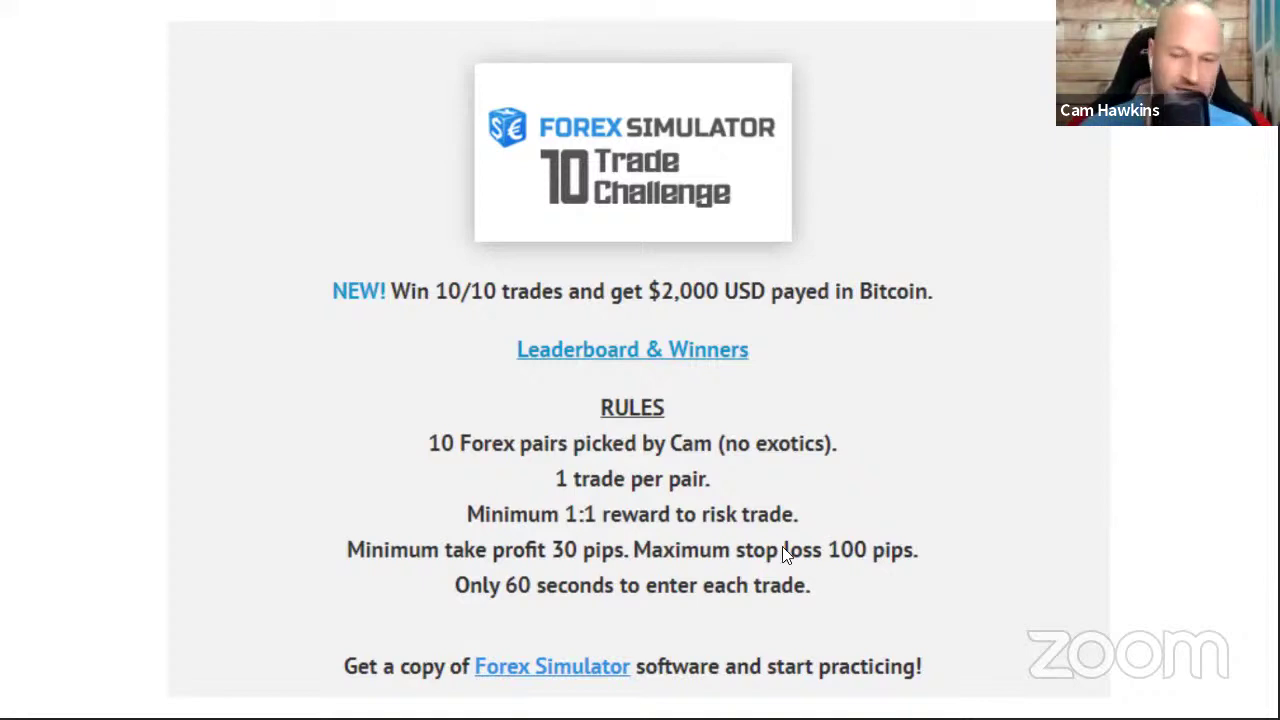
key(Escape)
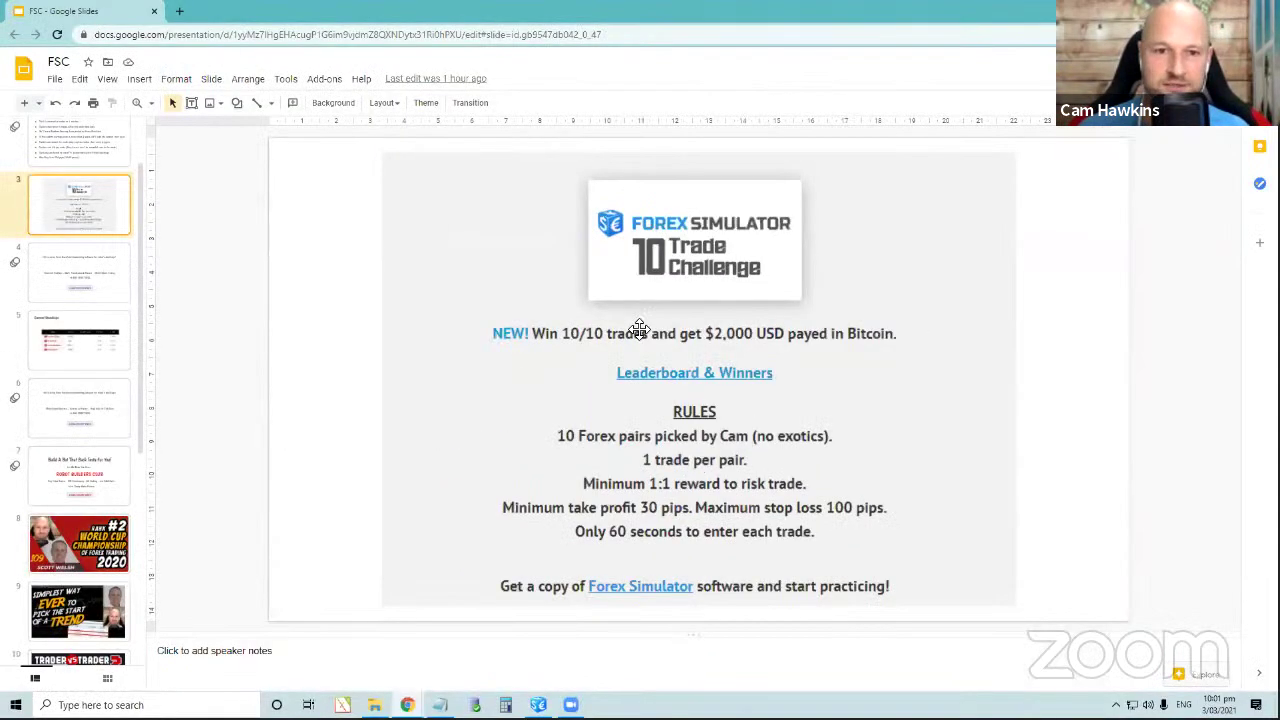
Switch back to Forex Simulator, open a CADCHF chart and close it again.
click(538, 705)
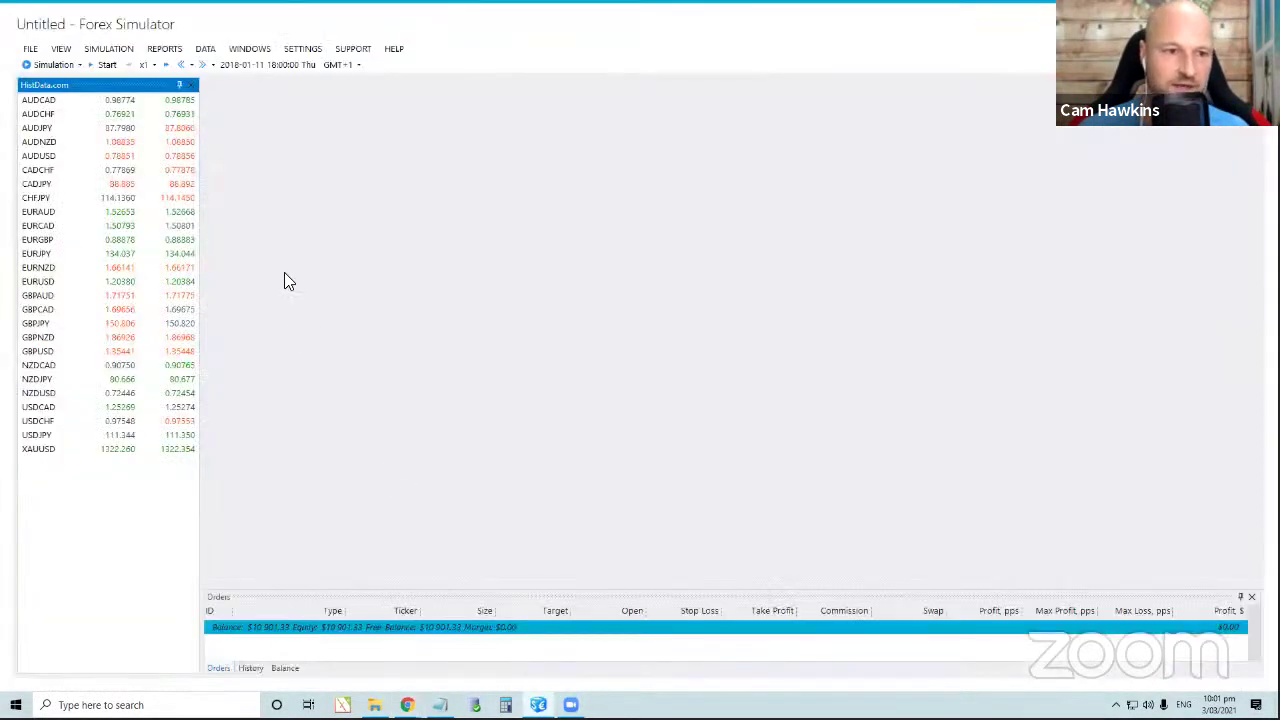
click(40, 100)
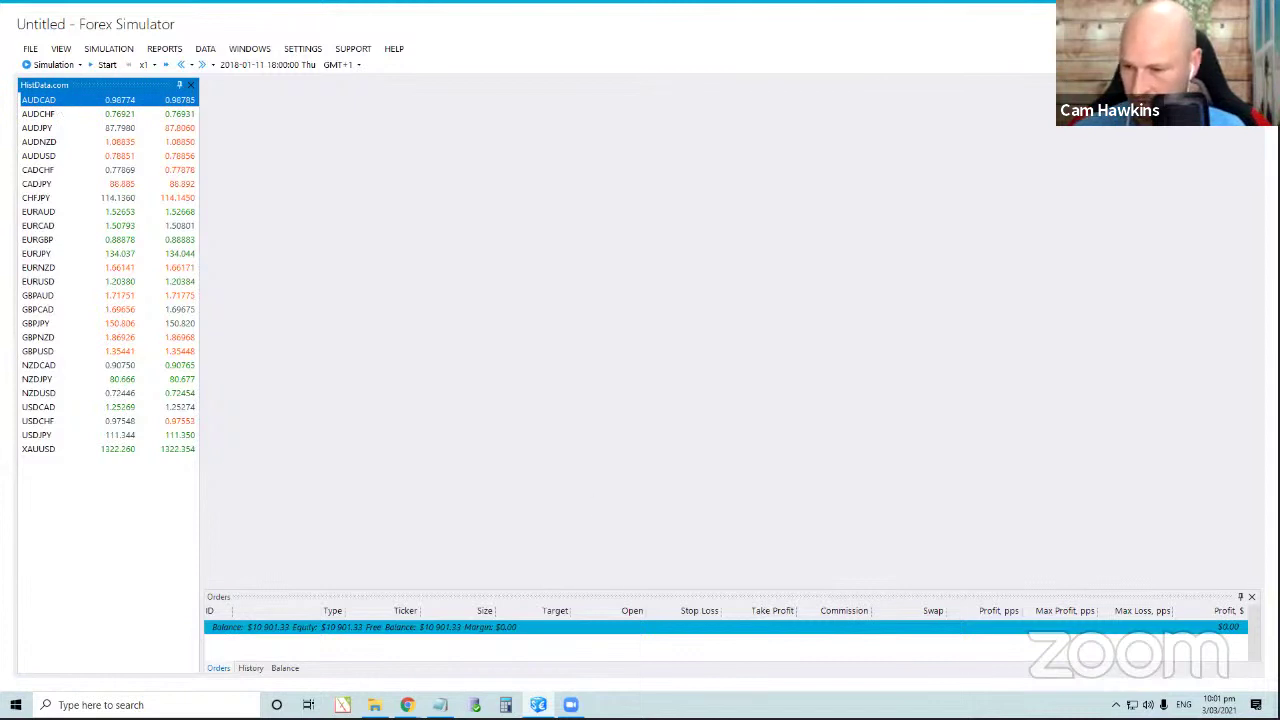
key(alt+Tab)
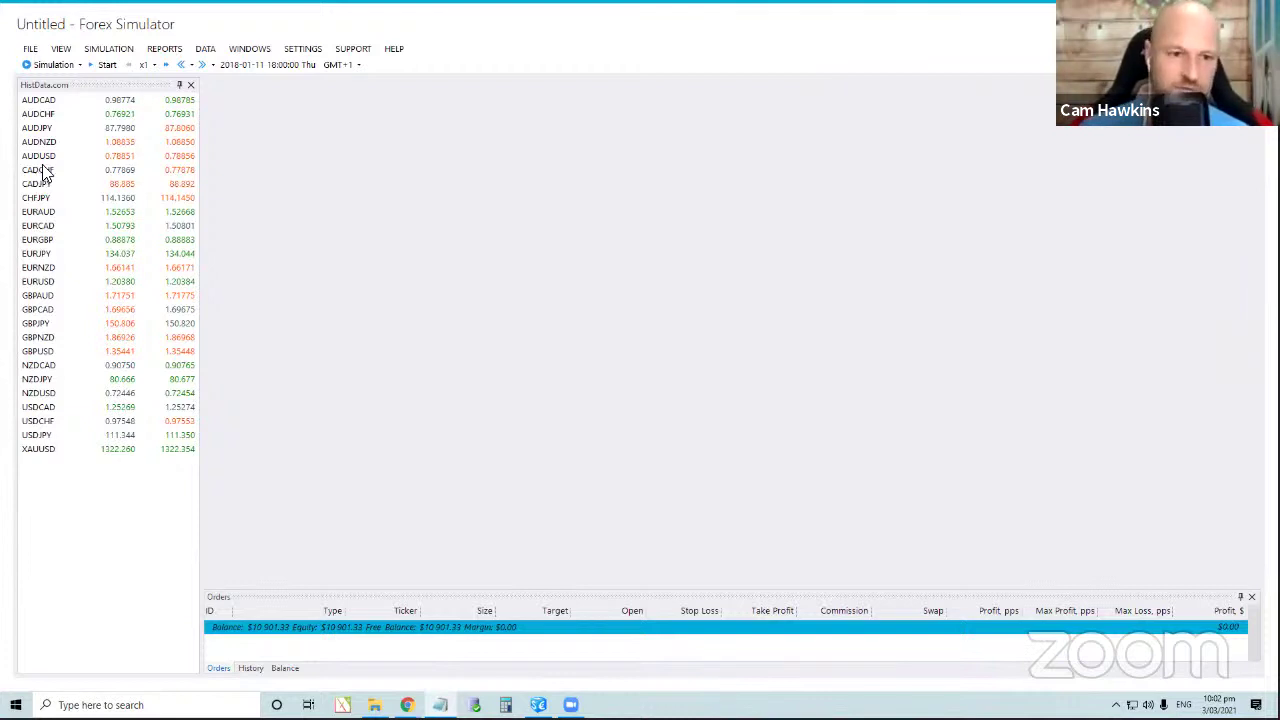
double_click(45, 173)
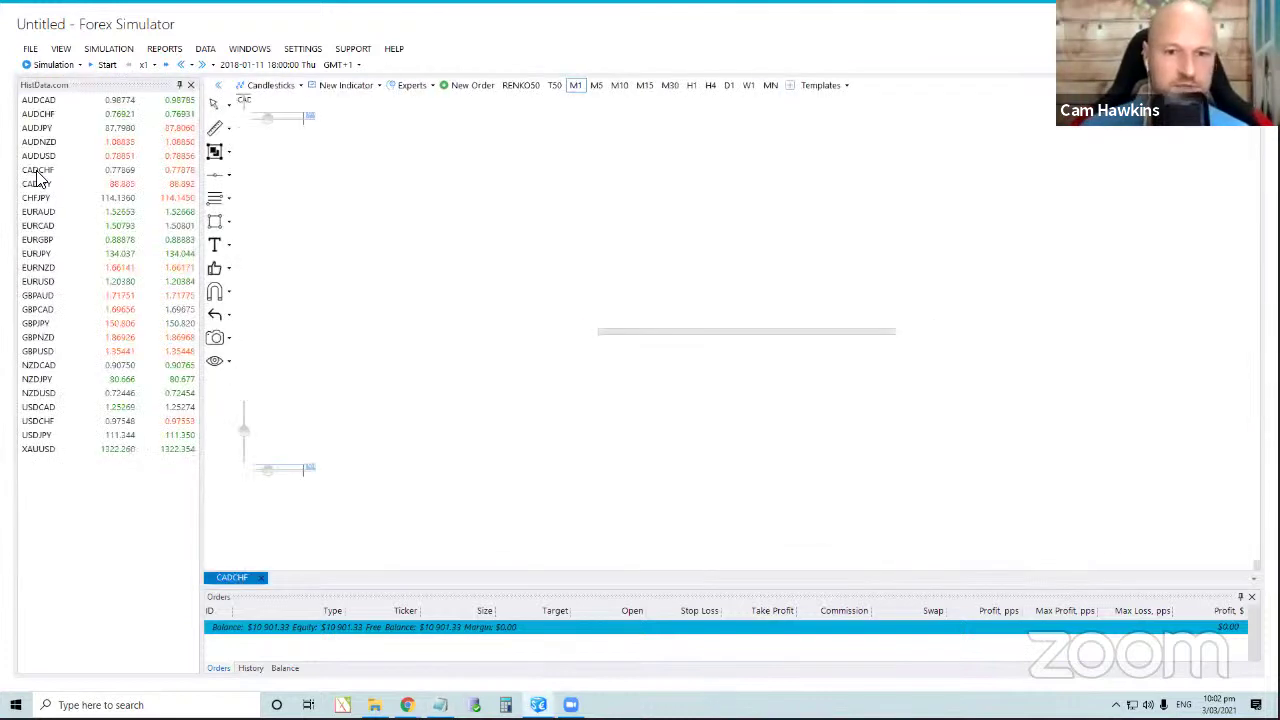
click(261, 578)
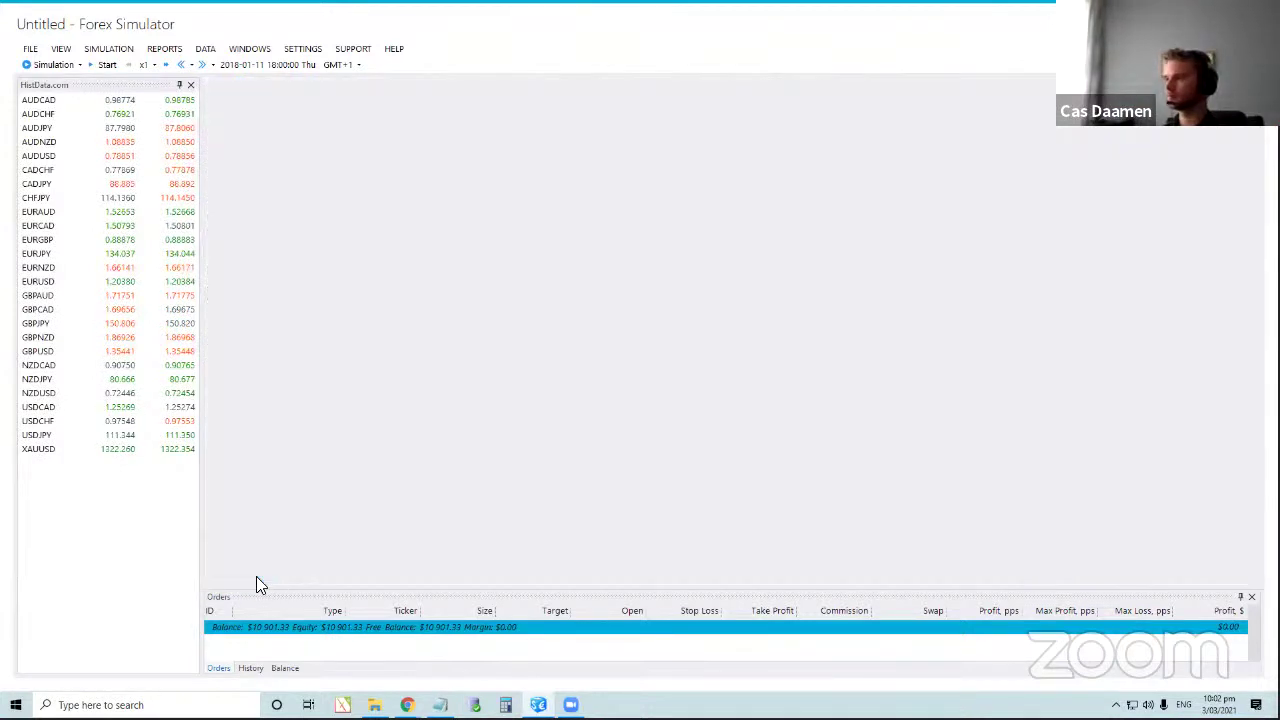
Open the NZDUSD chart and remove the Stochastic Oscillator from it.
double_click(45, 395)
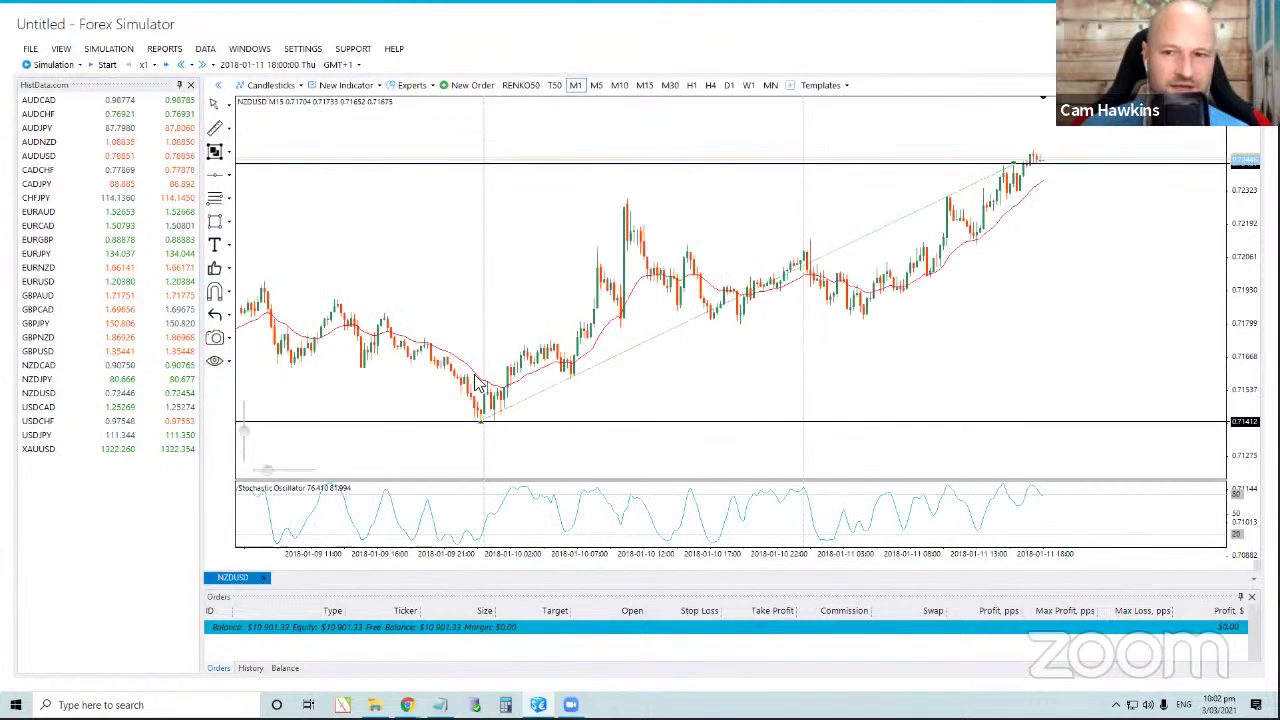
right_click(424, 513)
click(469, 562)
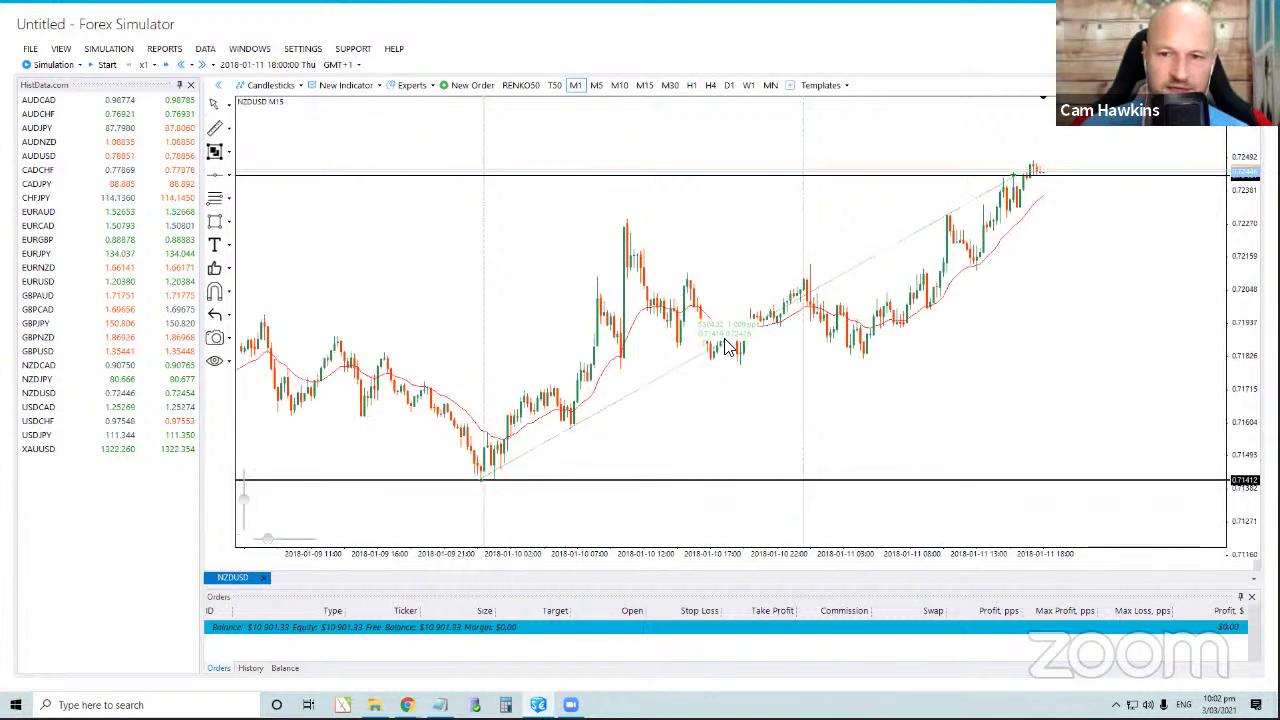
Start the simulation running at x2 speed.
key(space)
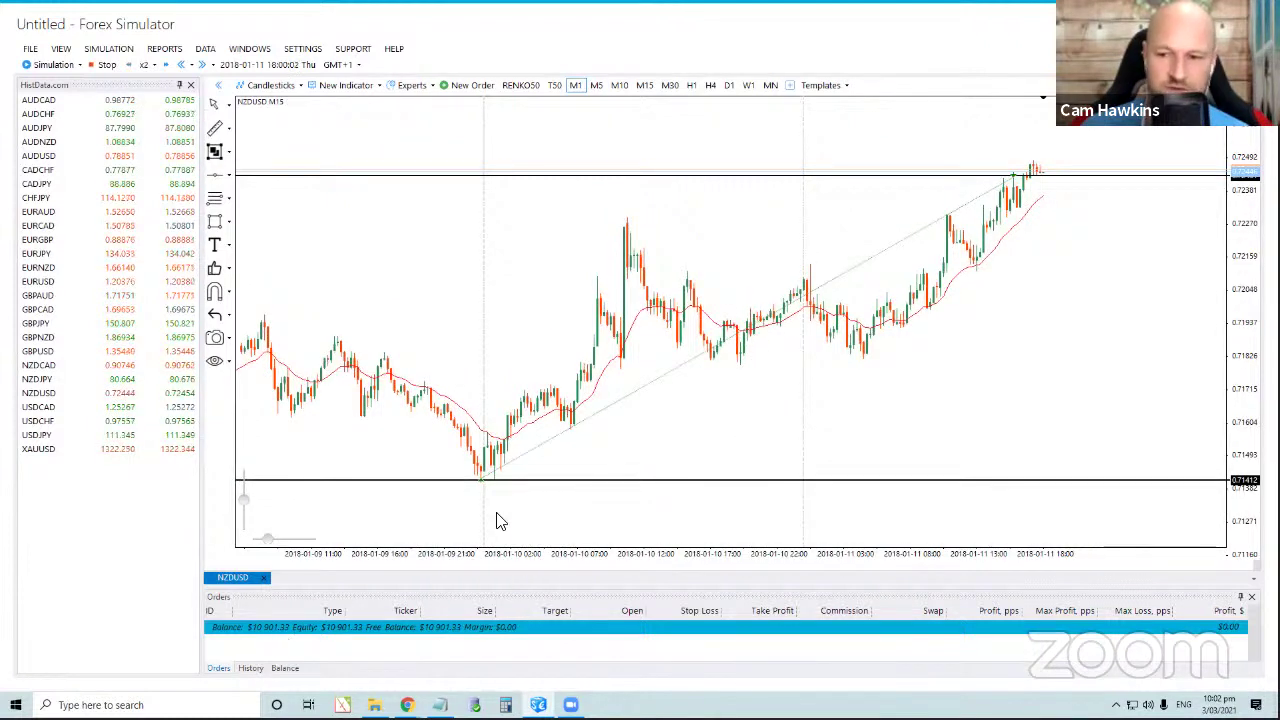
click(105, 55)
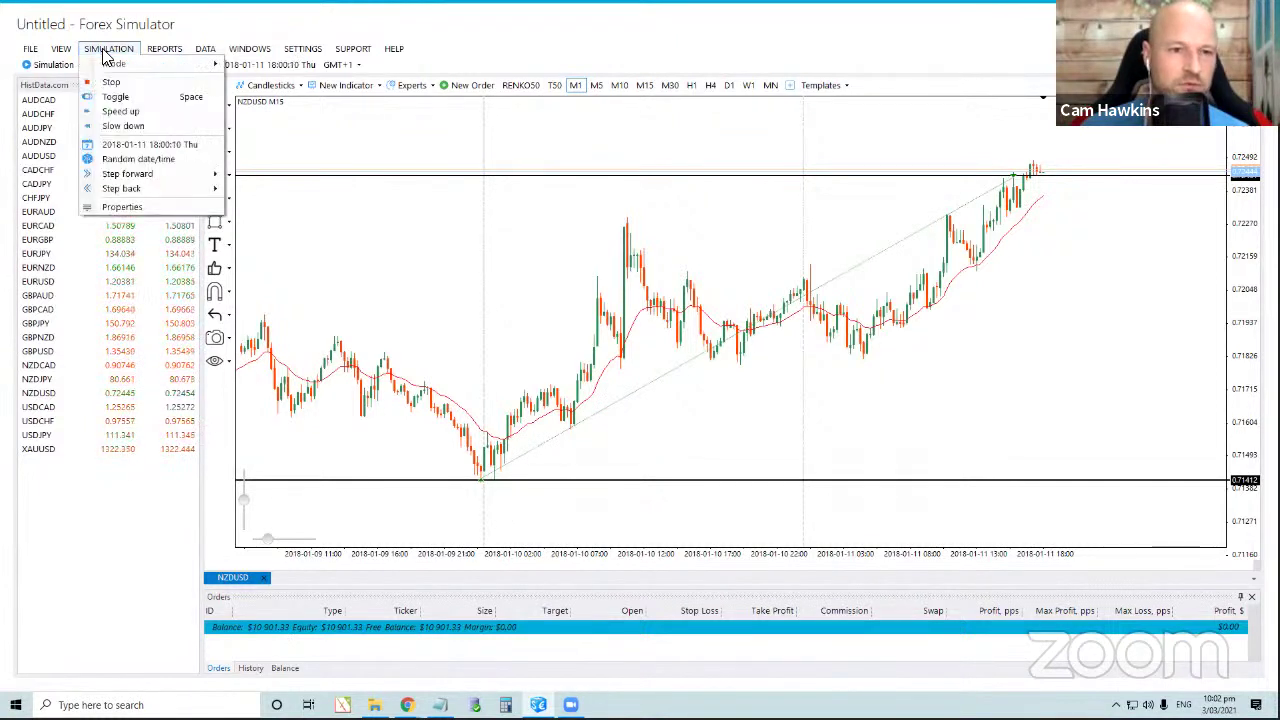
click(105, 55)
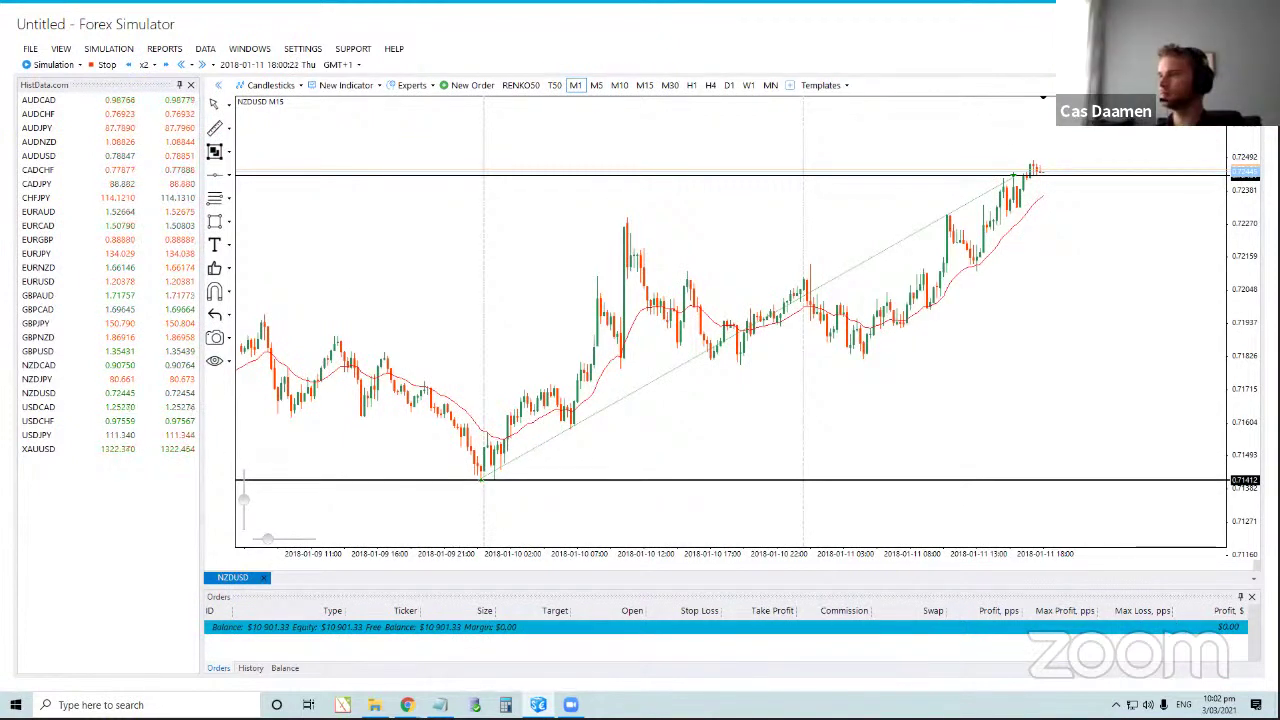
Close the NZDUSD chart and open a GBPNZD chart on the M15 timeframe.
click(265, 580)
double_click(48, 337)
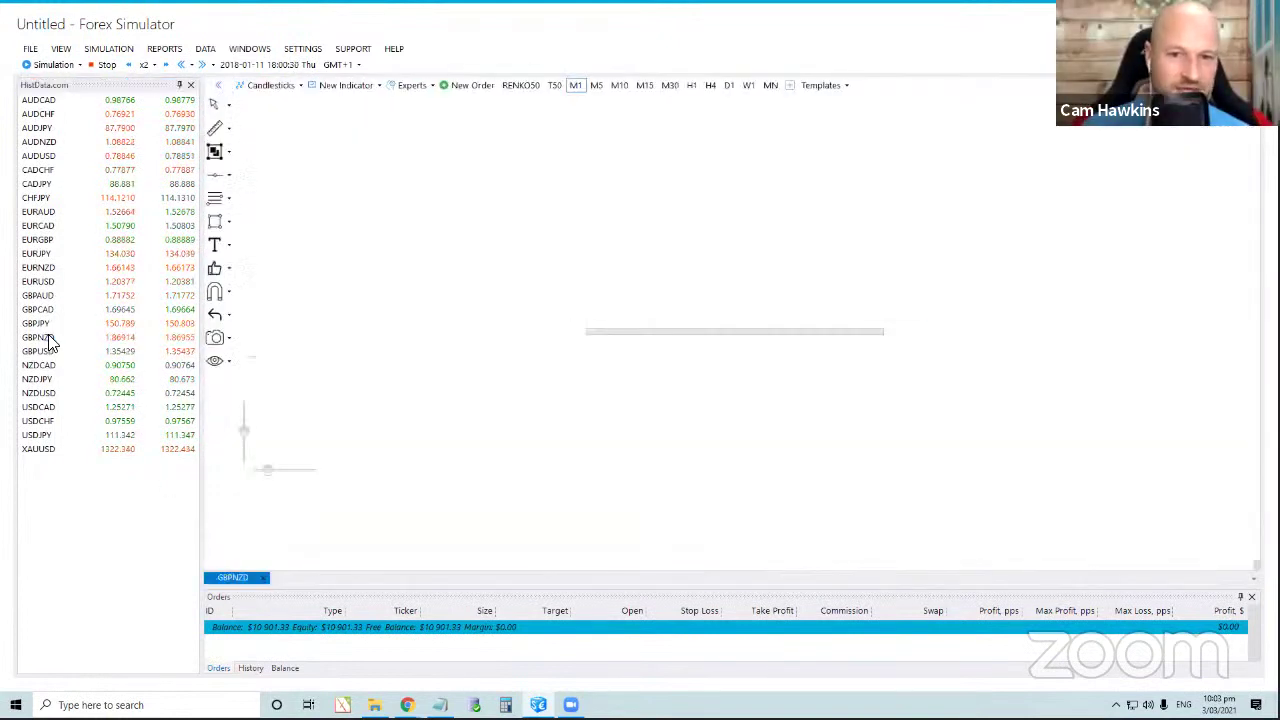
click(645, 86)
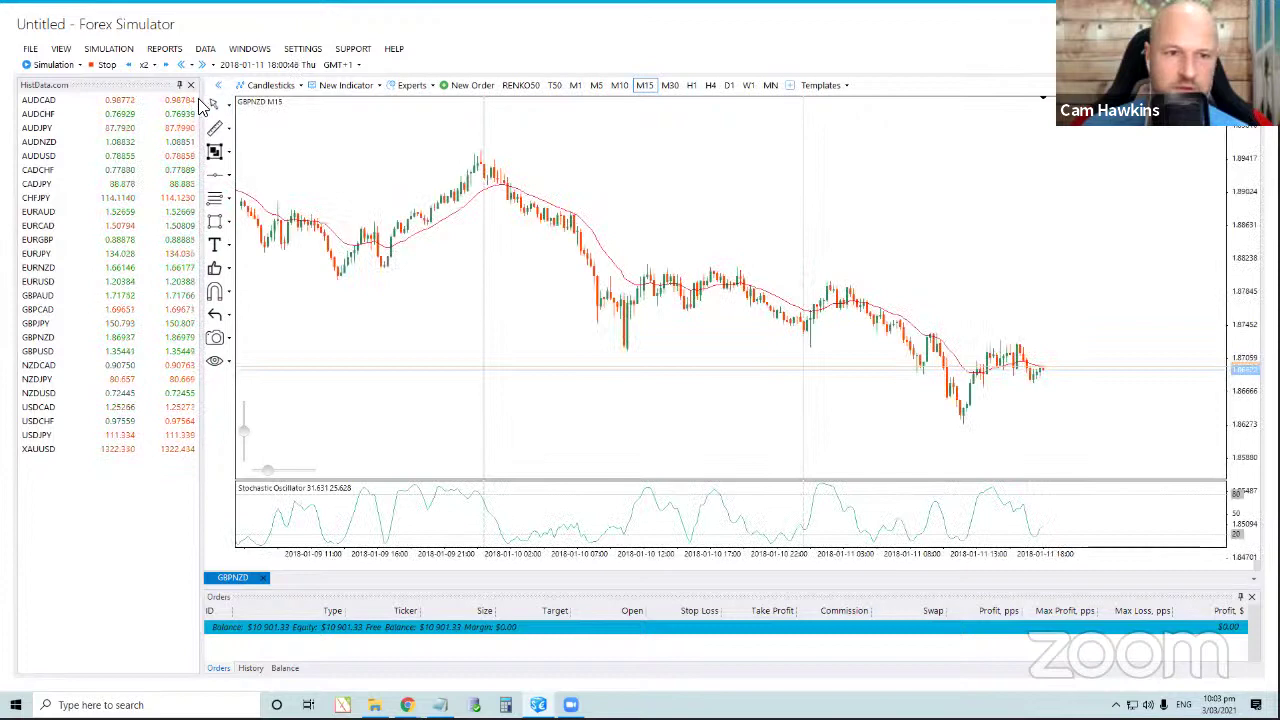
Narrow the ticker list to enlarge the GBPNZD chart and jump the simulation to a random date and time.
drag(203, 106, 80, 115)
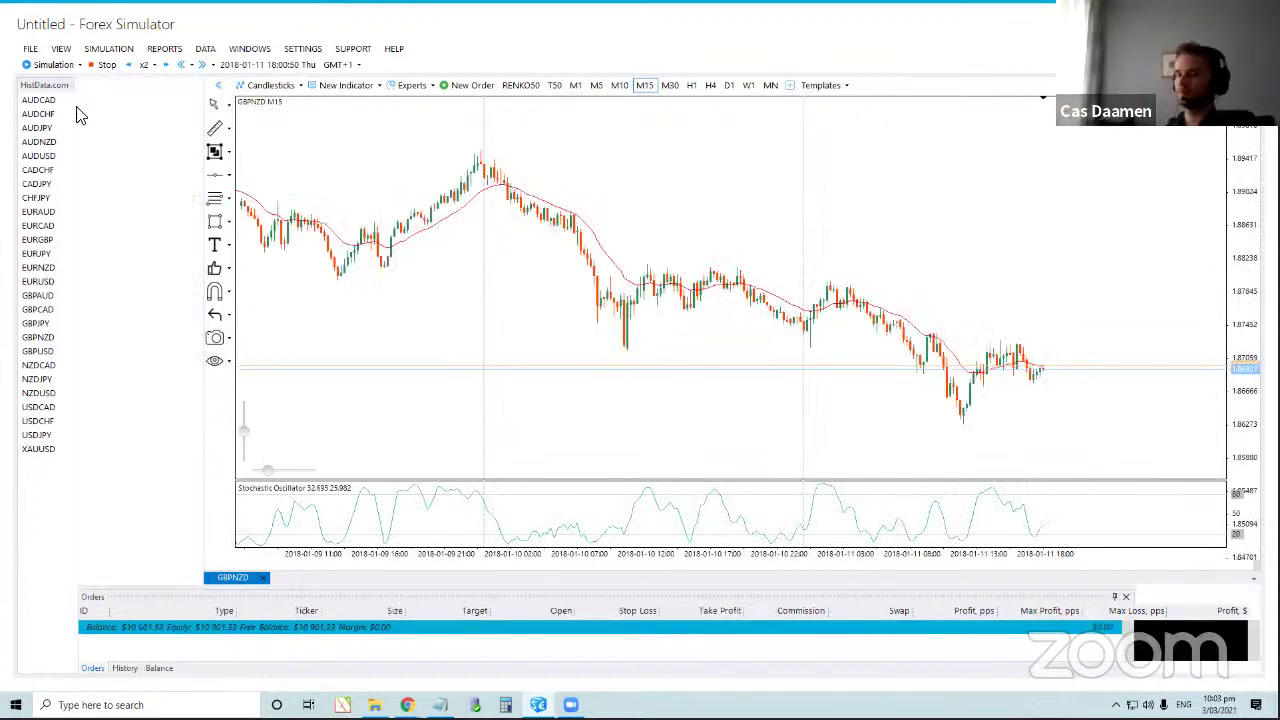
click(108, 48)
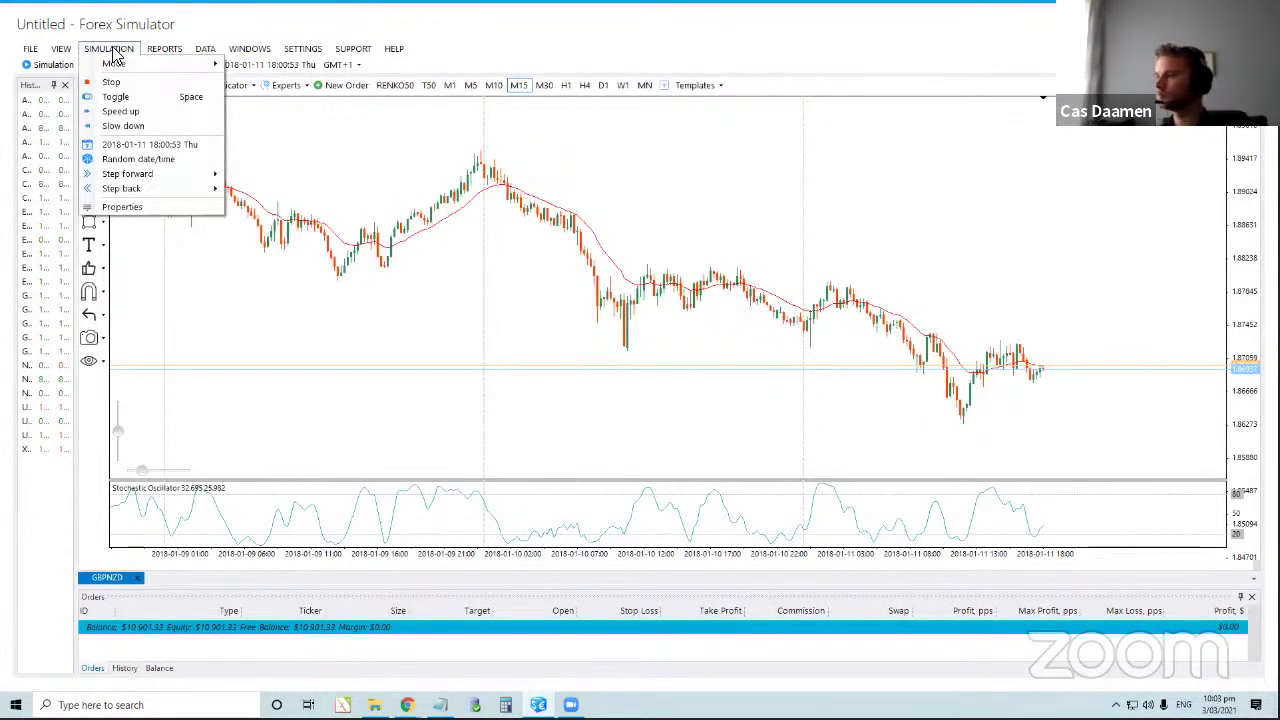
click(130, 162)
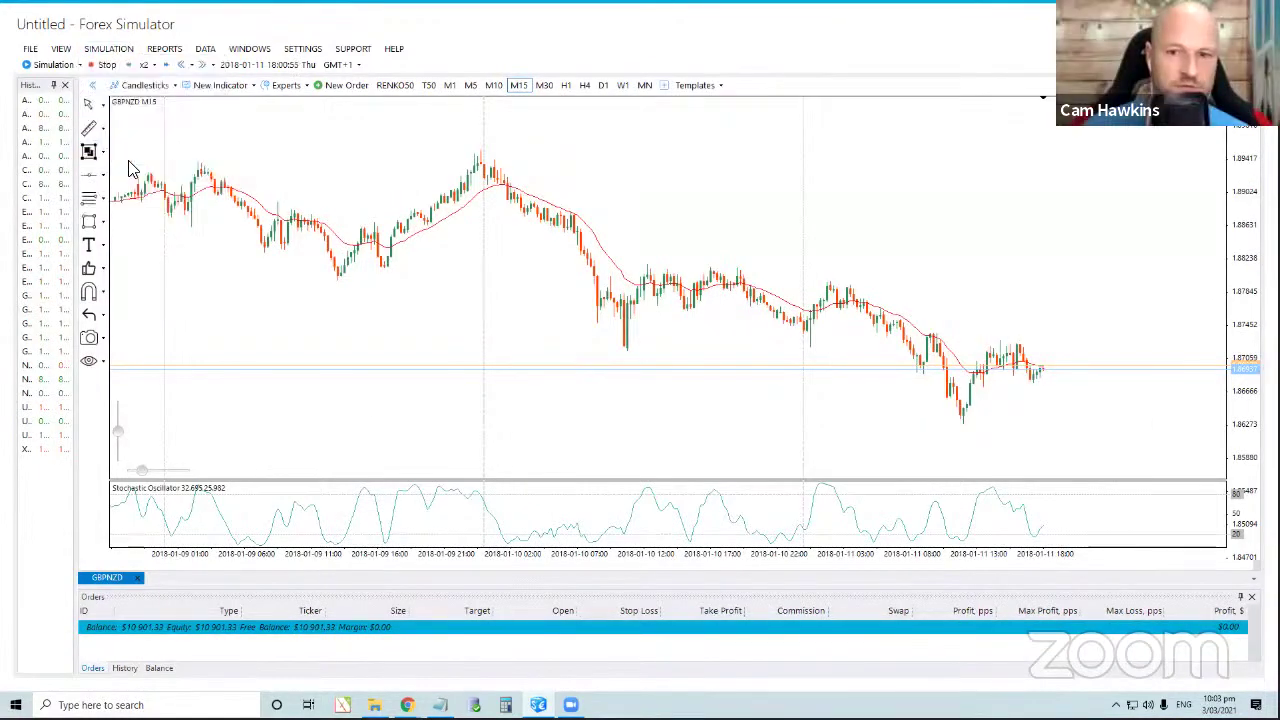
right_click(845, 504)
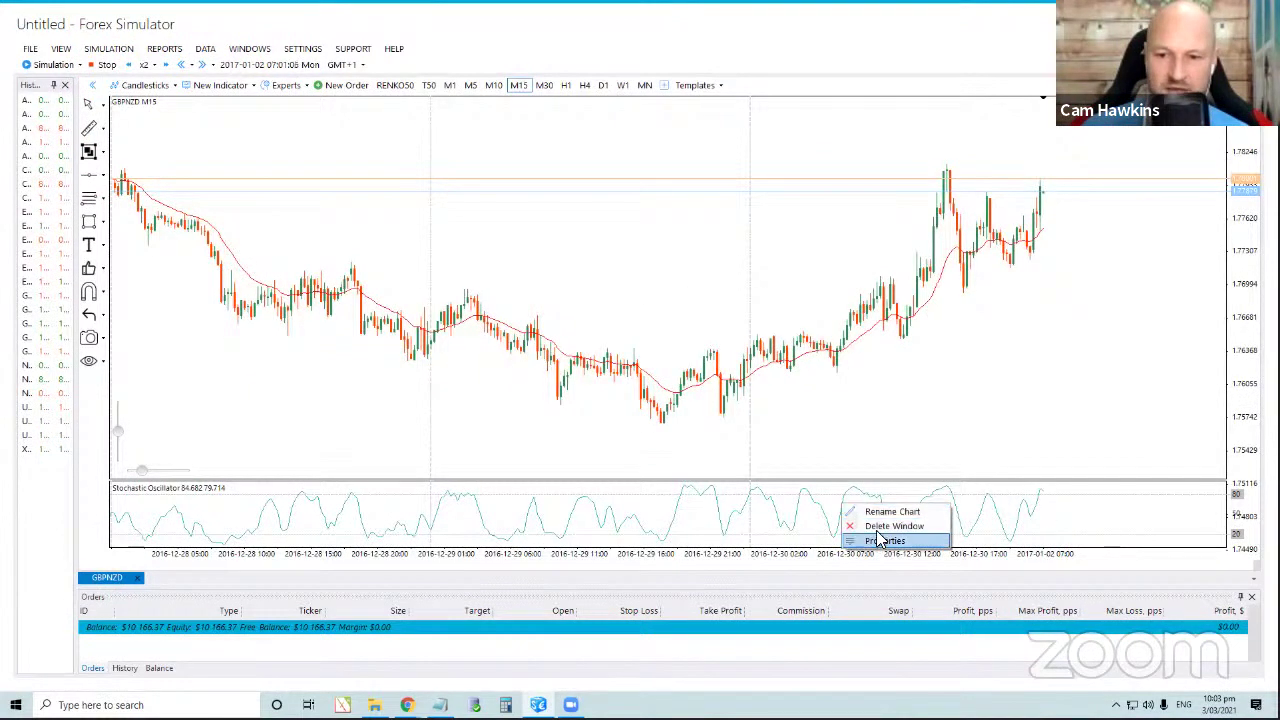
click(879, 527)
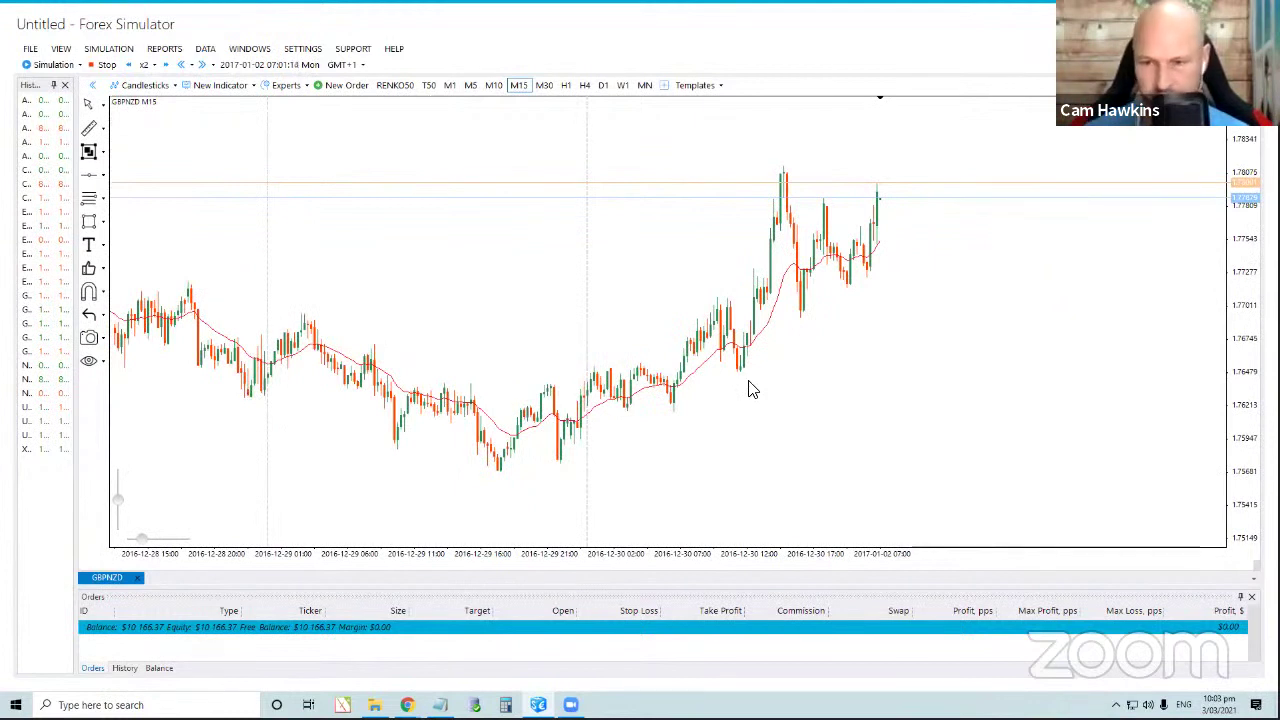
drag(543, 306, 658, 307)
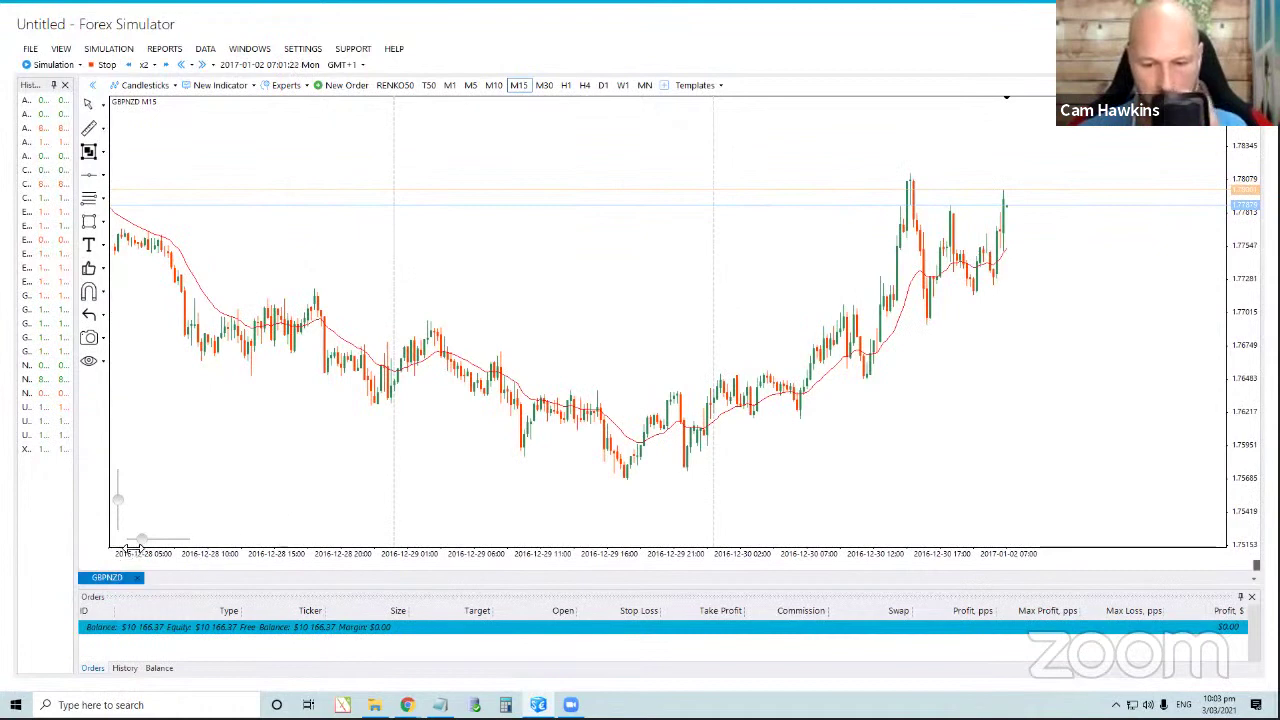
drag(142, 538, 137, 540)
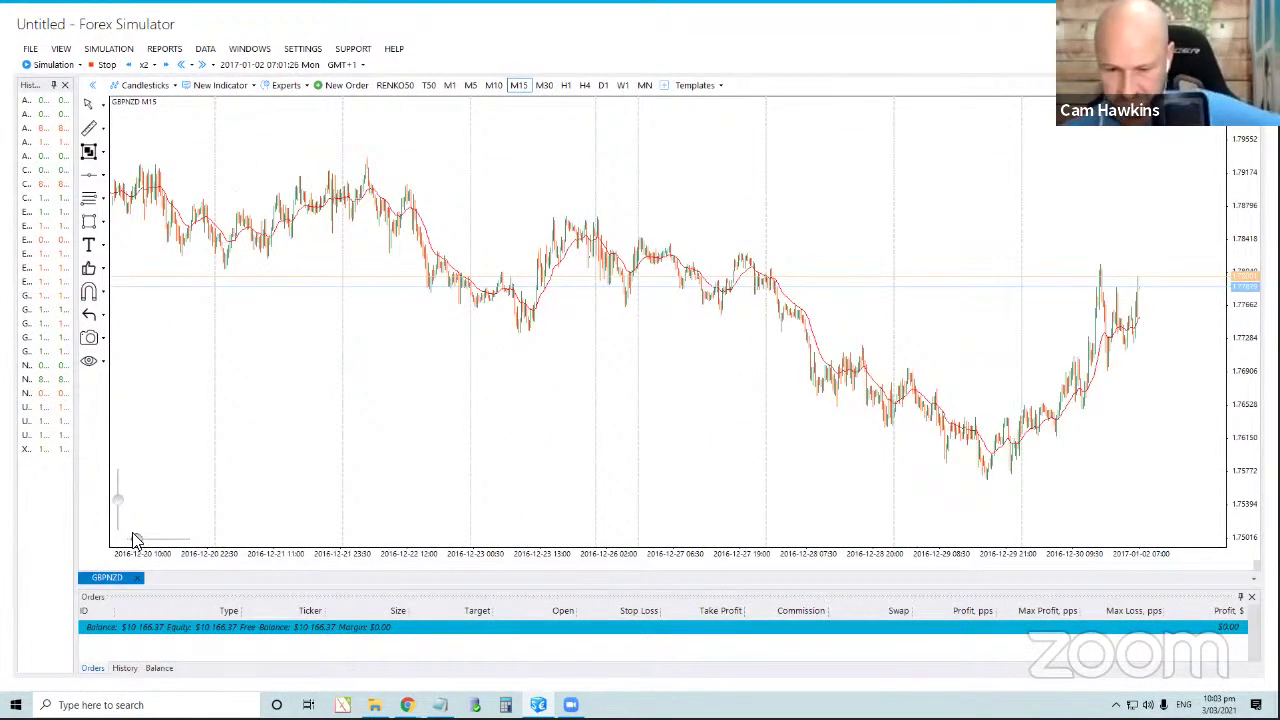
drag(1057, 231, 1006, 226)
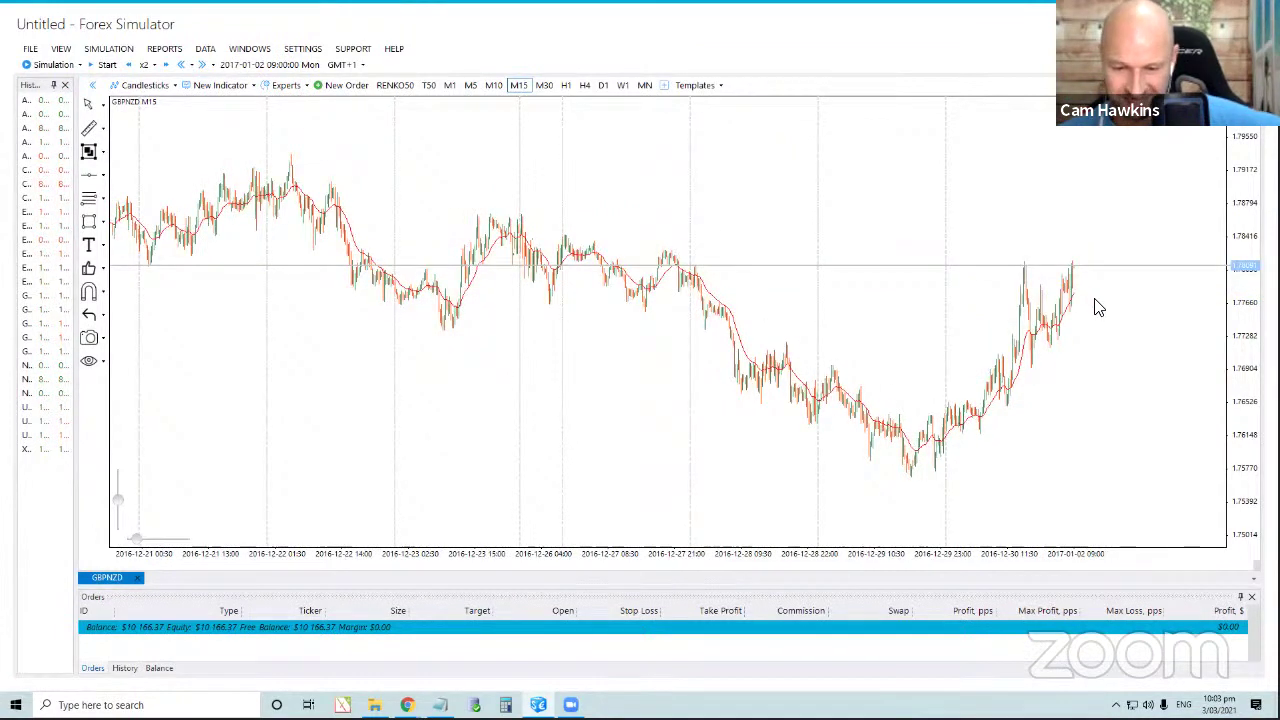
drag(135, 538, 140, 542)
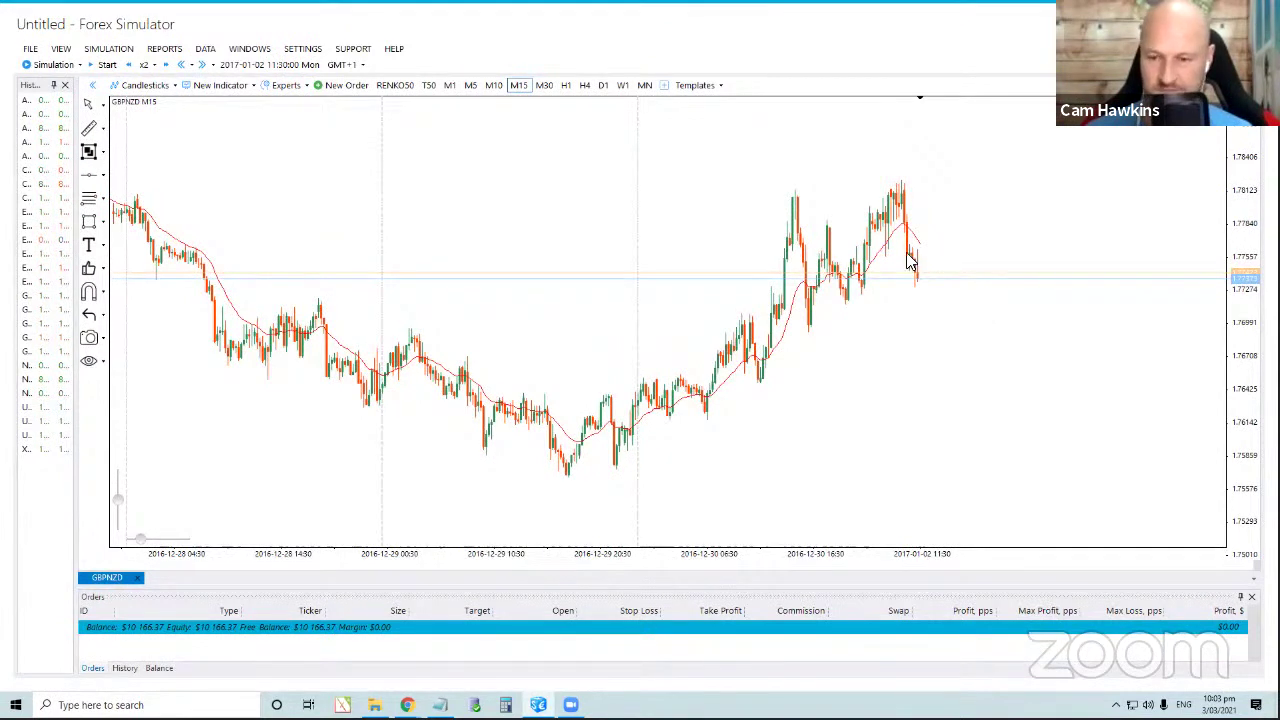
Sell GBPNZD at market with size 0.5, a stop loss at 1.77943 and a take profit of 570 points.
click(330, 87)
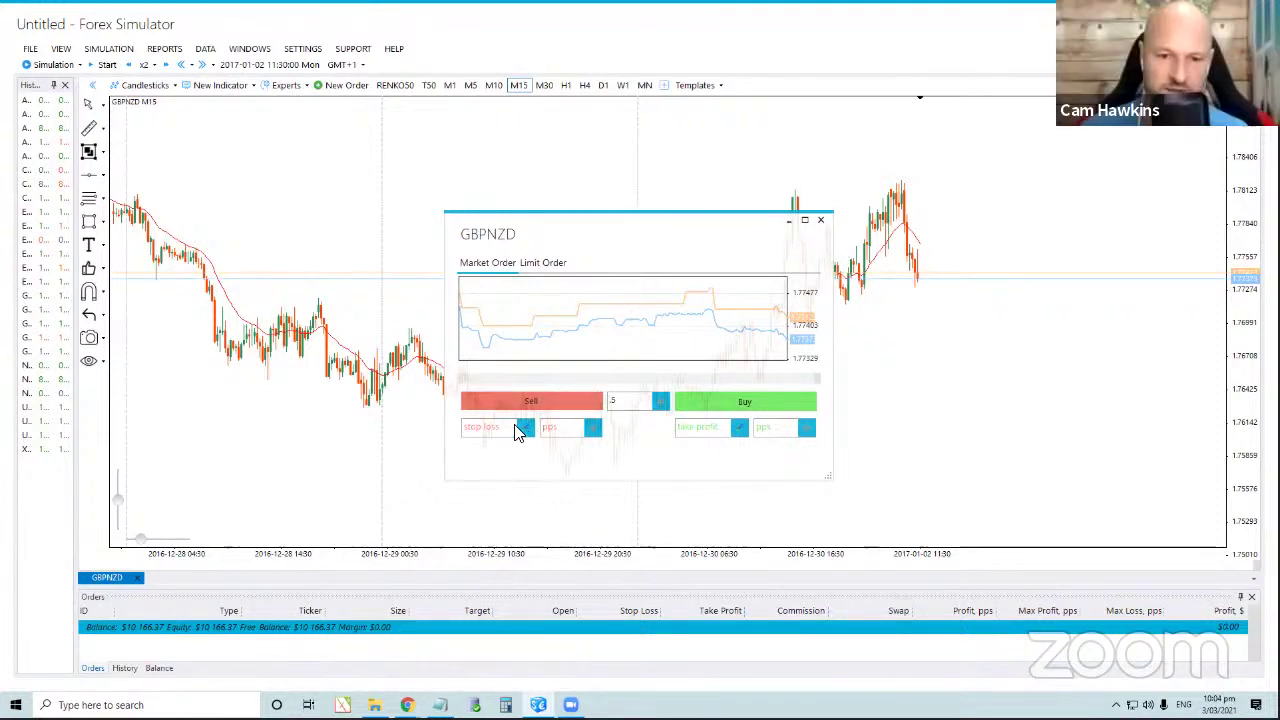
drag(525, 430, 921, 216)
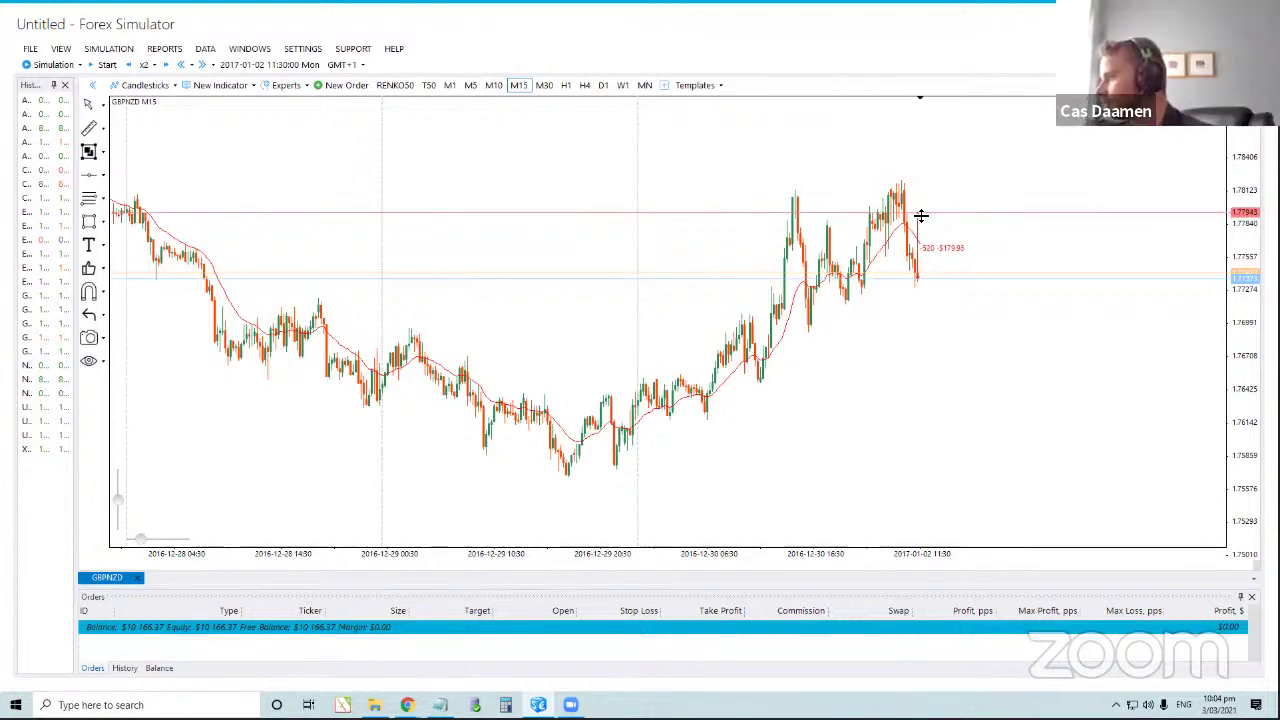
double_click(920, 215)
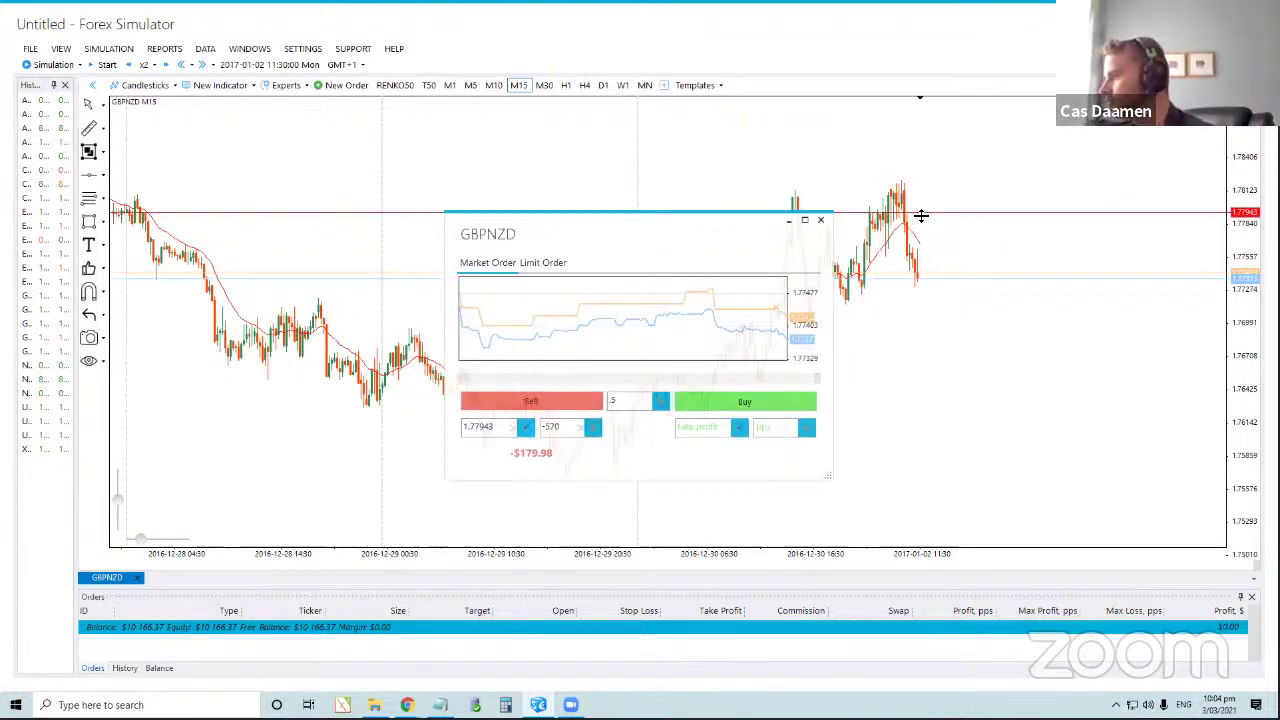
click(739, 428)
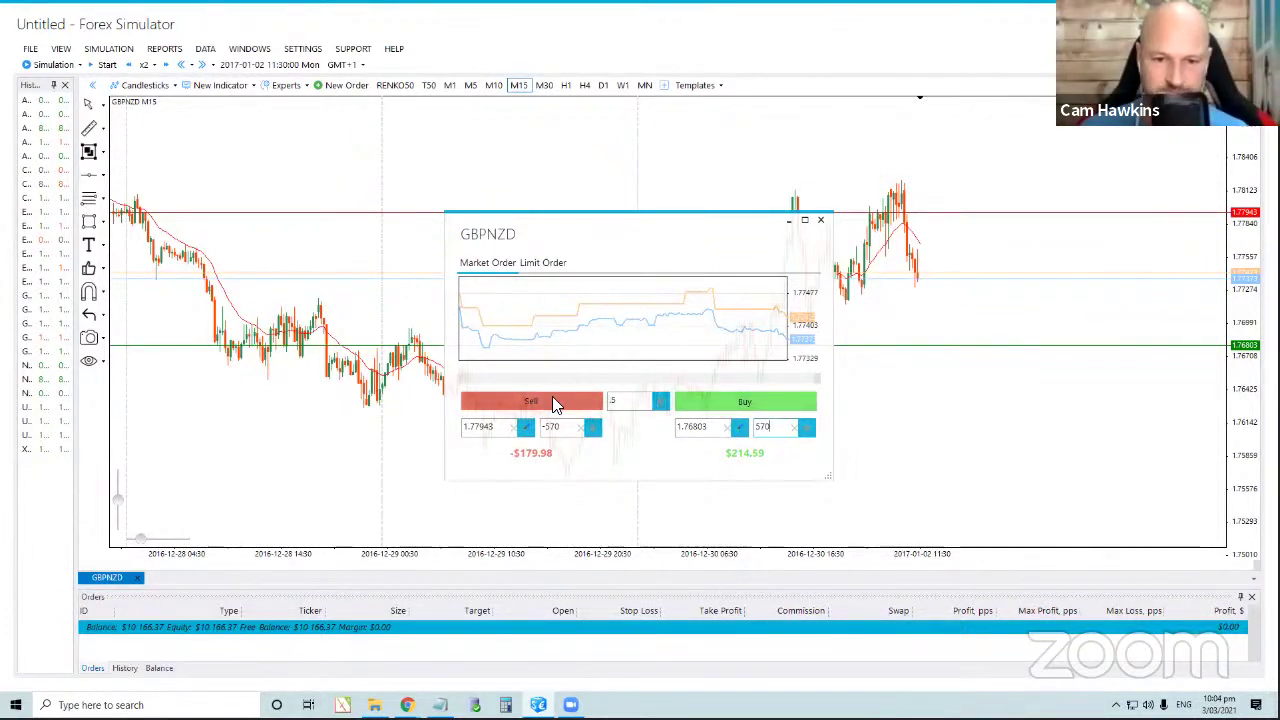
click(552, 396)
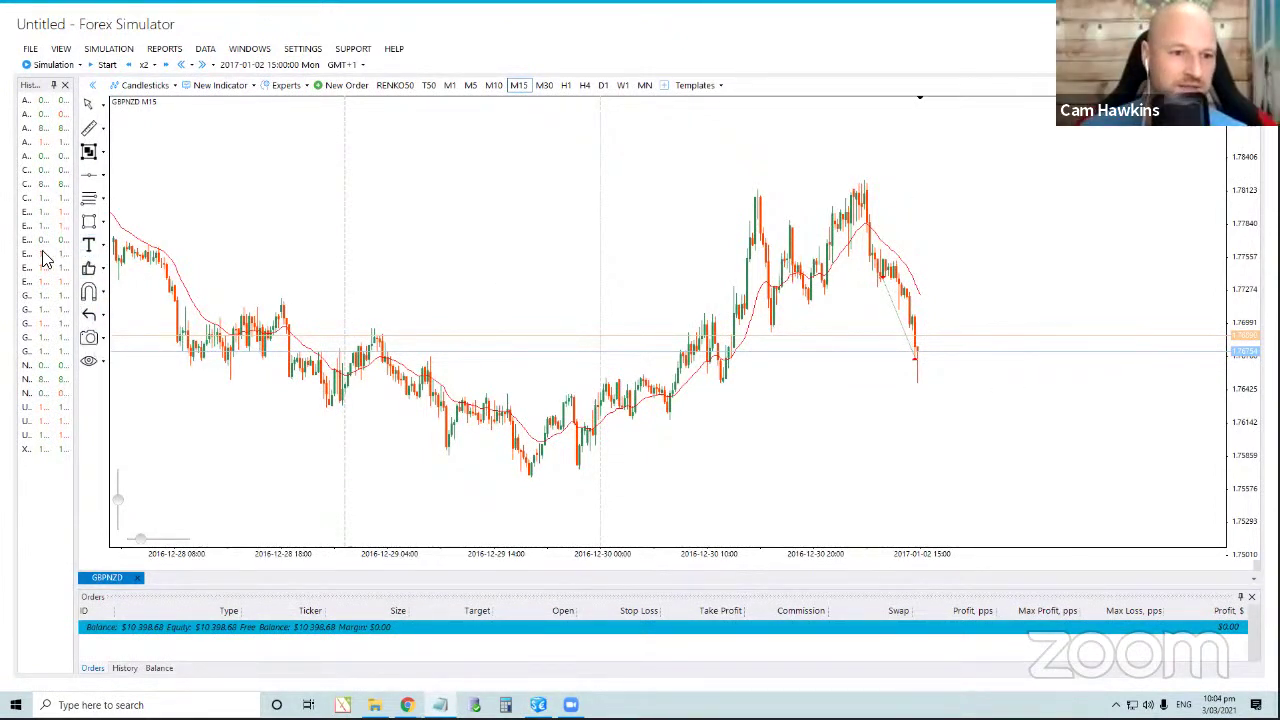
click(1022, 304)
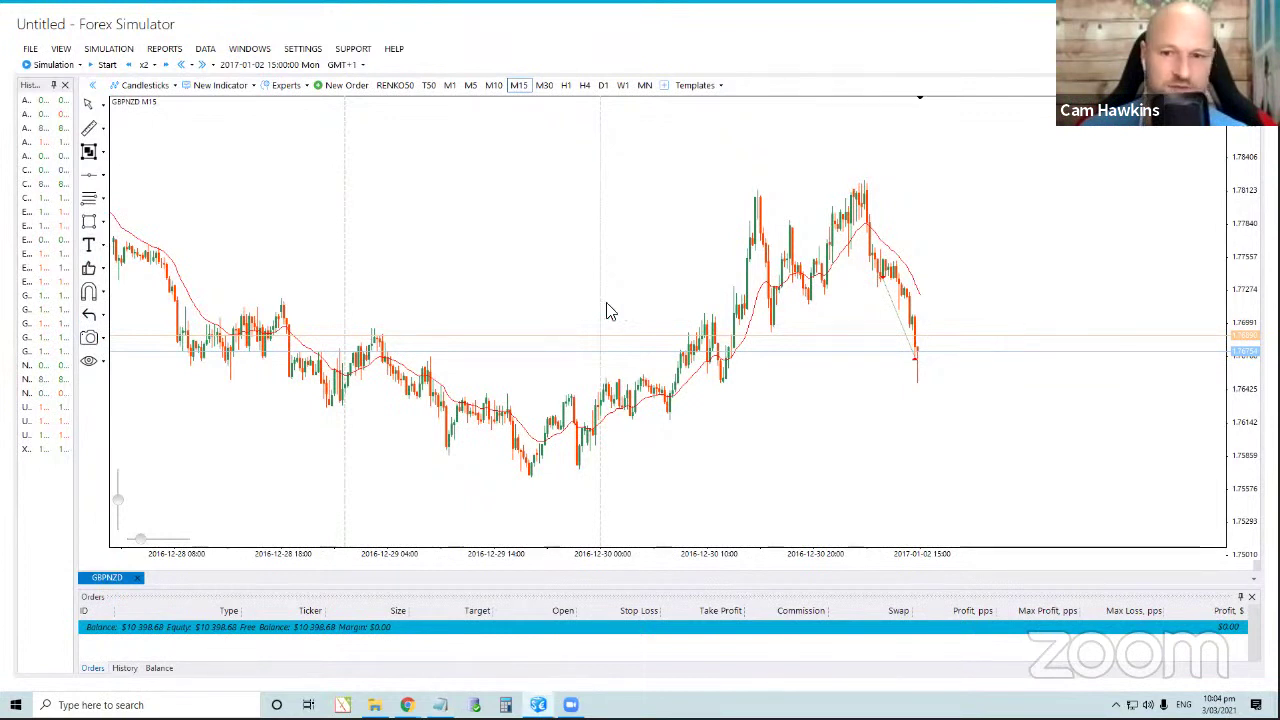
Open a CADJPY chart and jump the simulation to a random date and time.
double_click(27, 186)
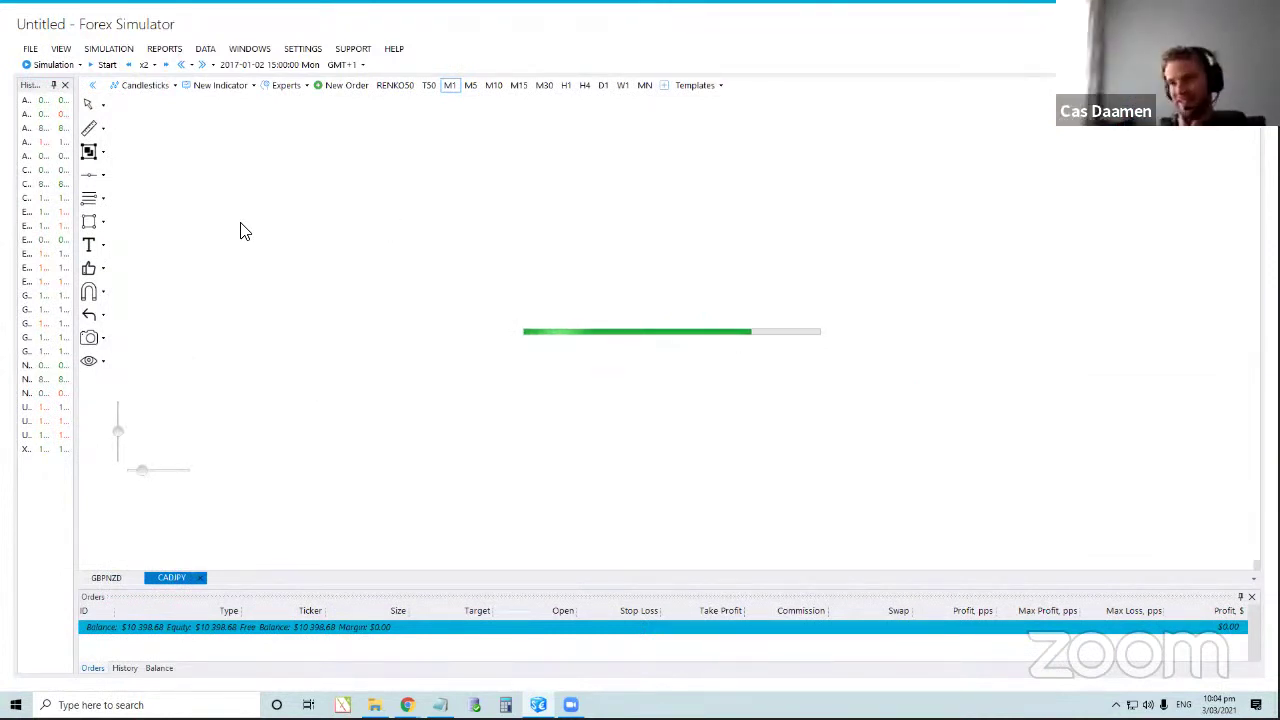
click(107, 50)
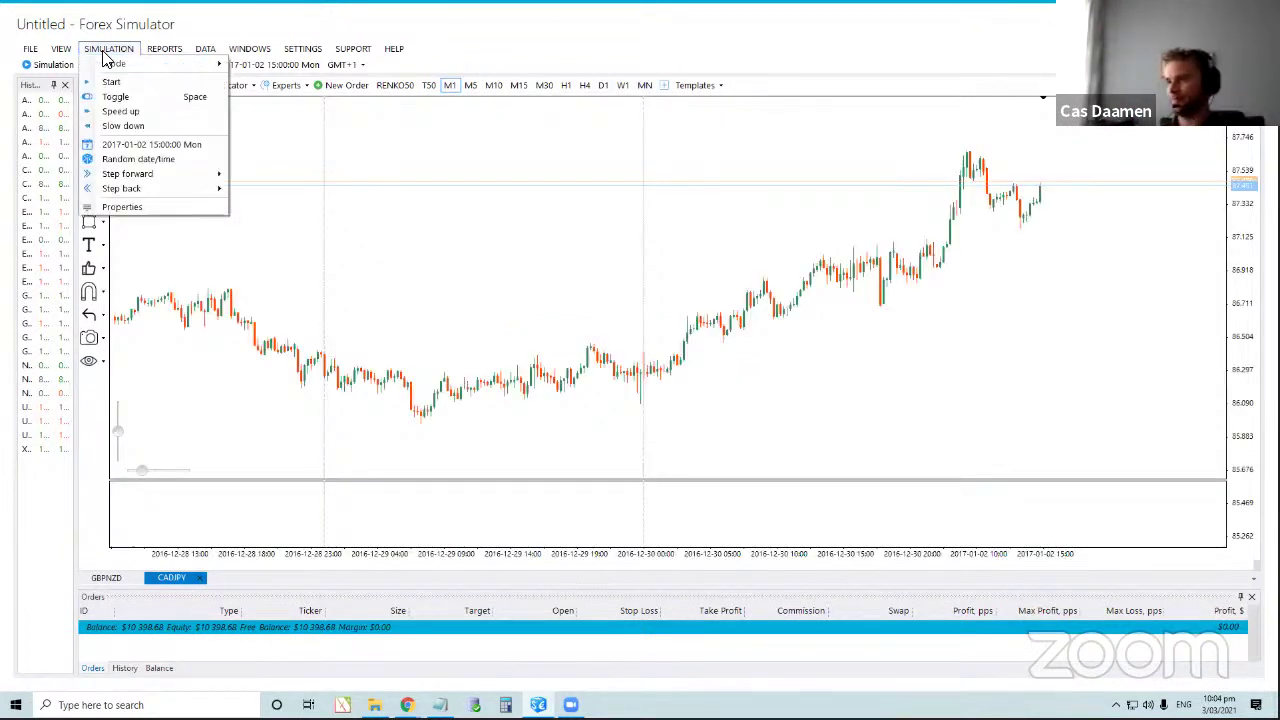
click(140, 159)
right_click(737, 503)
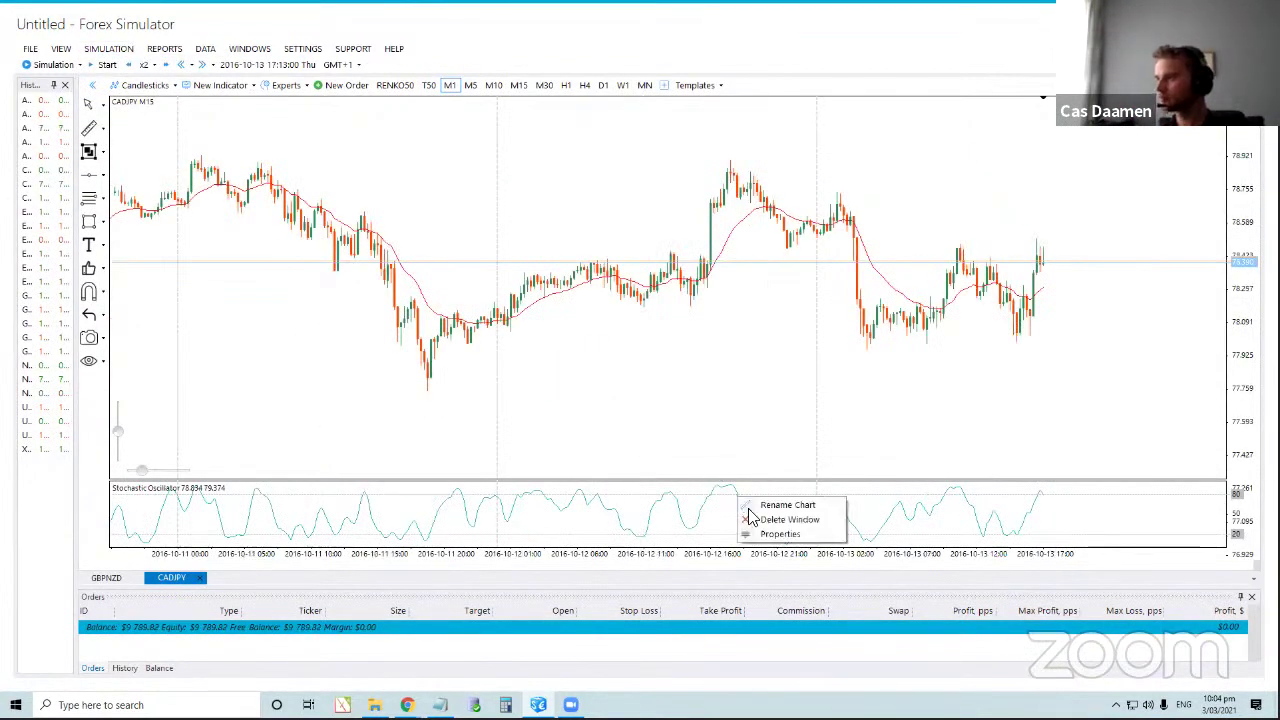
click(770, 541)
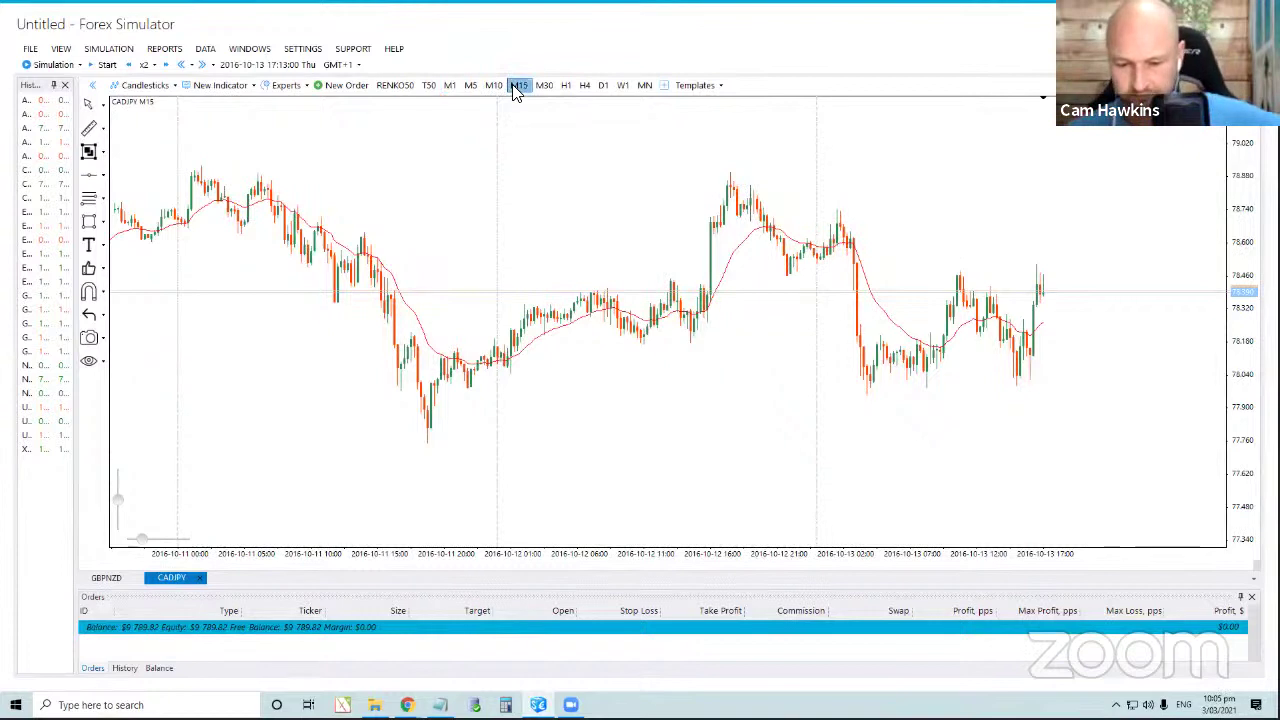
drag(1008, 236, 918, 240)
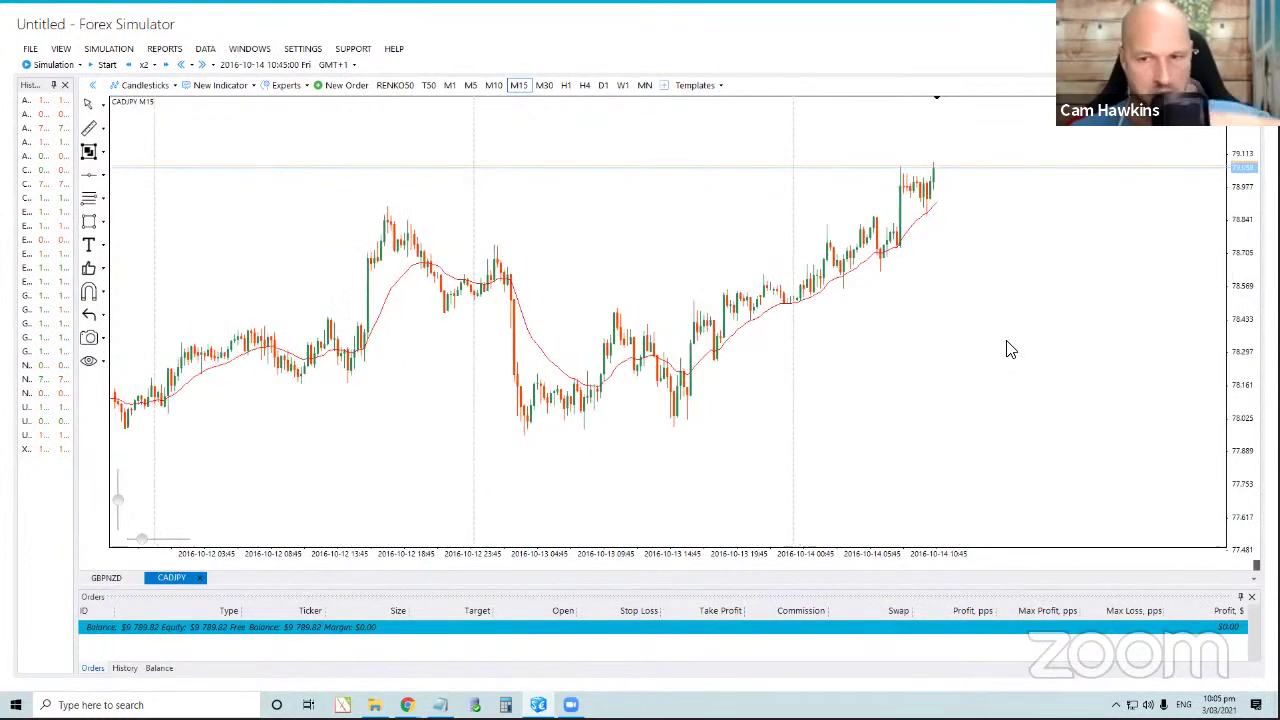
Buy CADJPY at market with size 0.5, a stop loss at 78.723 and a take profit of 344 points.
click(356, 86)
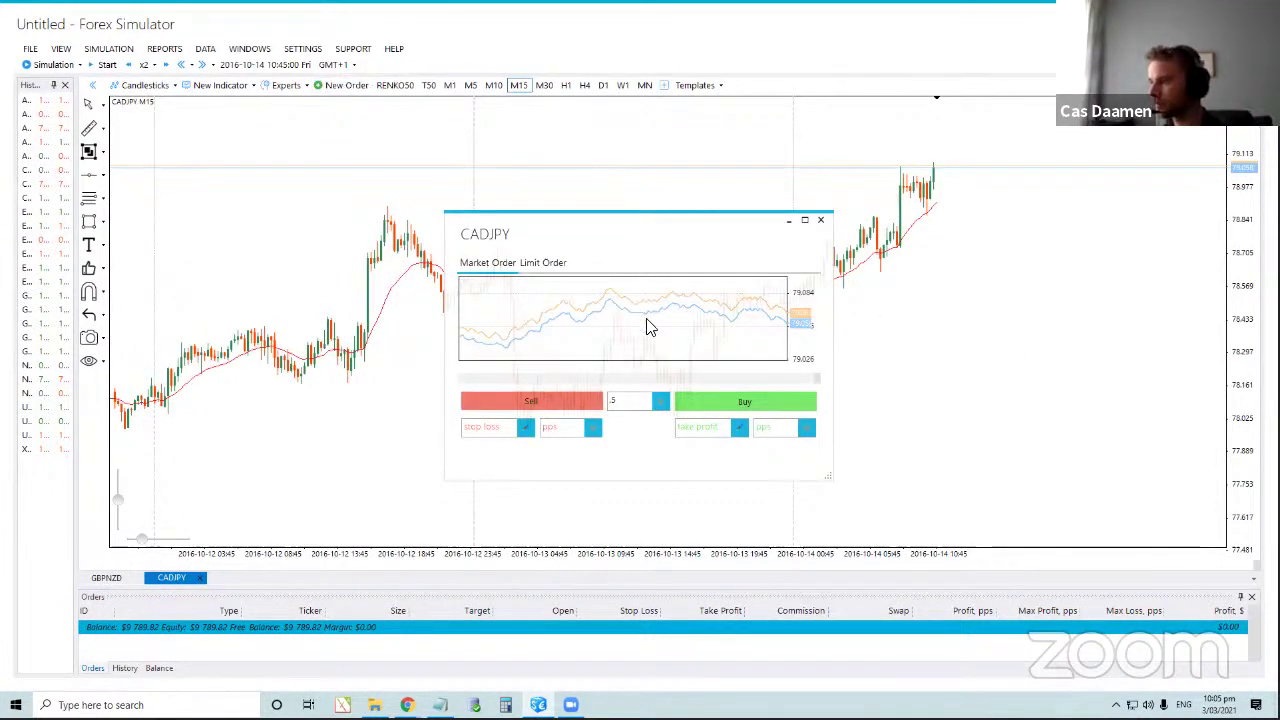
key(Escape)
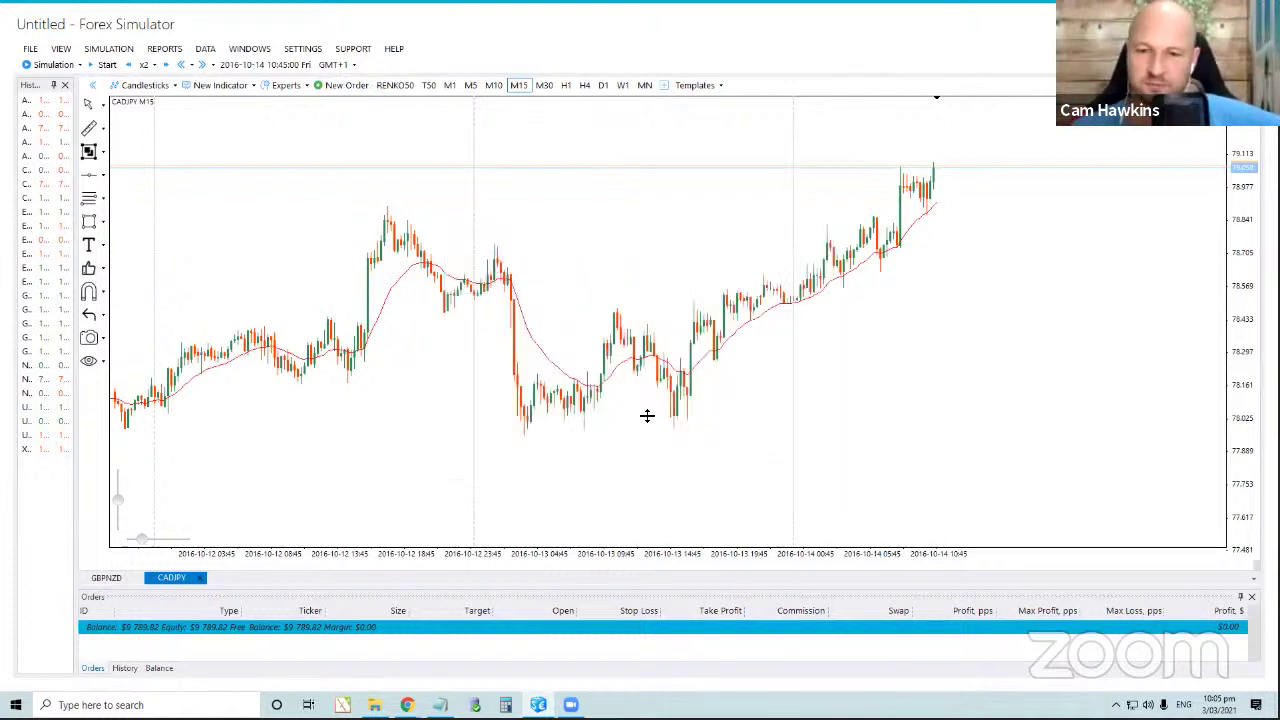
drag(647, 415, 915, 254)
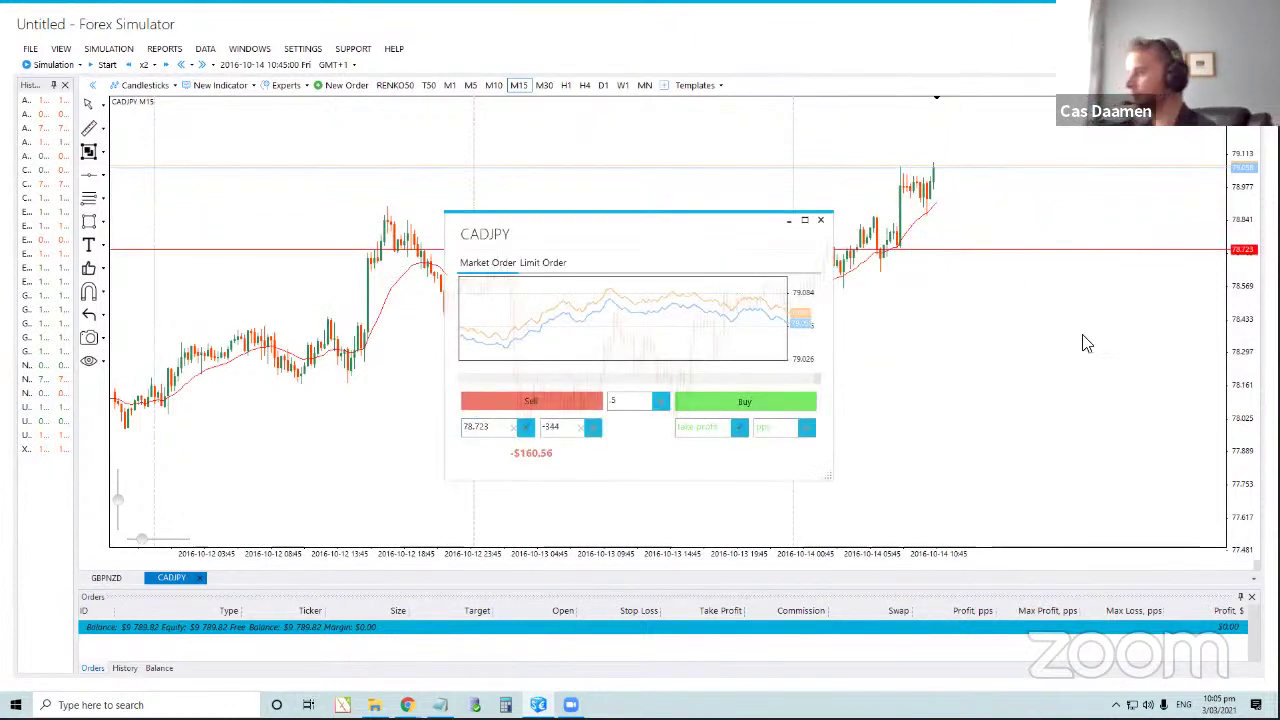
click(776, 428)
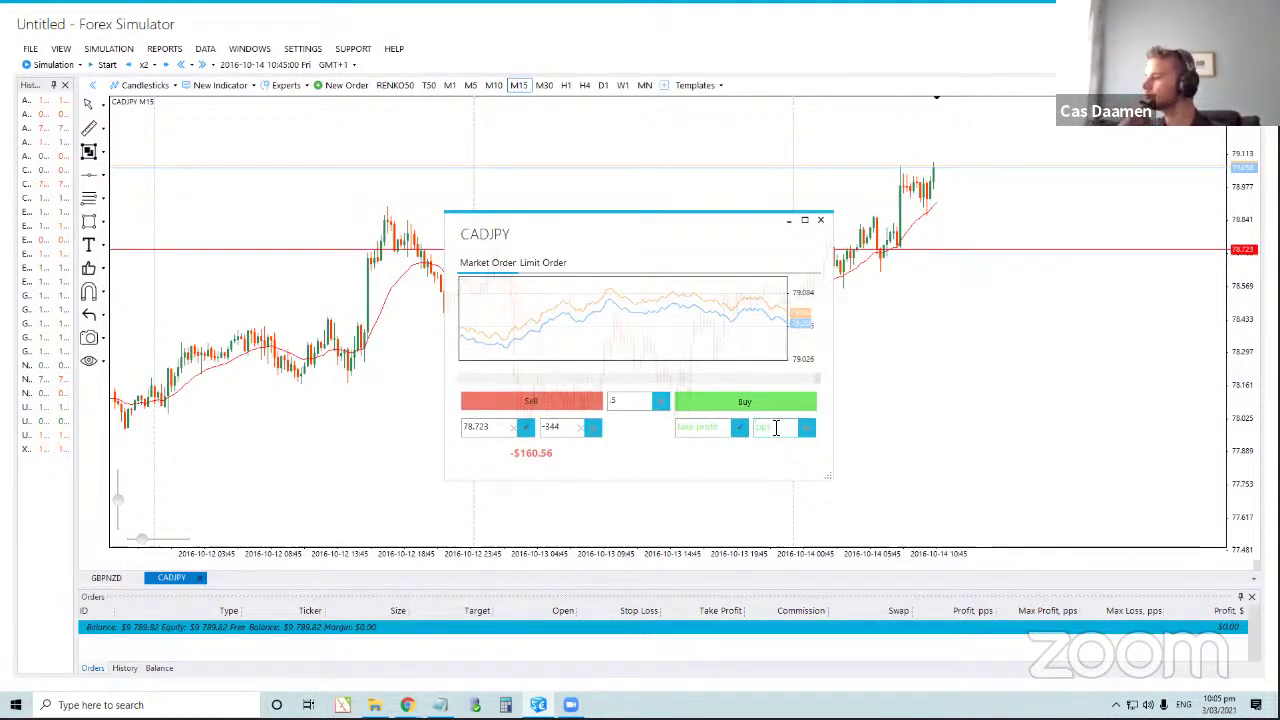
text(344)
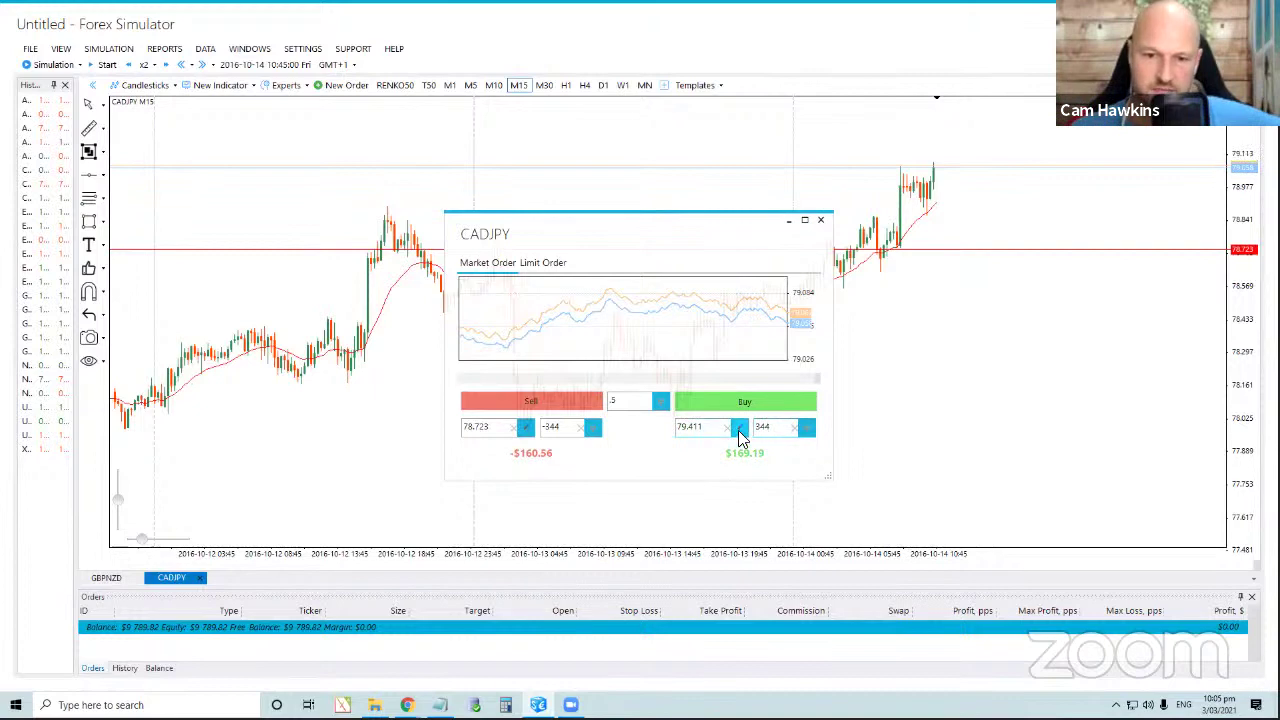
click(741, 405)
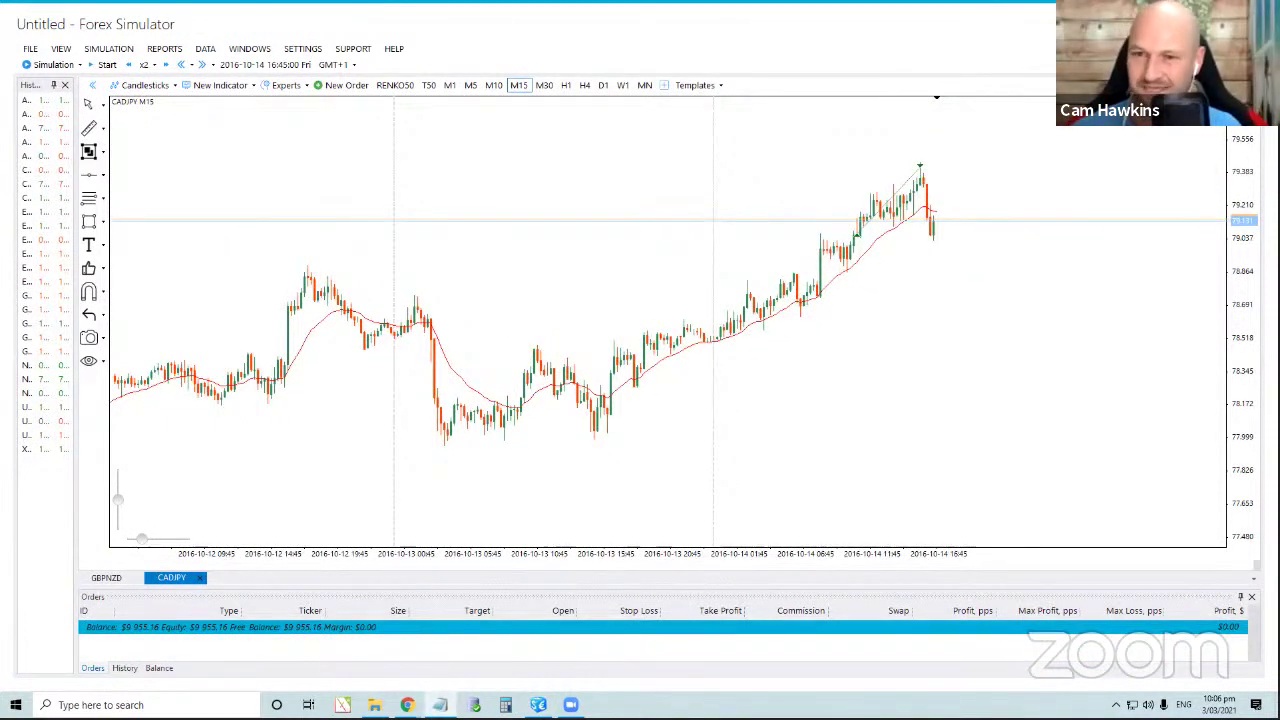
scroll(823, 357, up, 5)
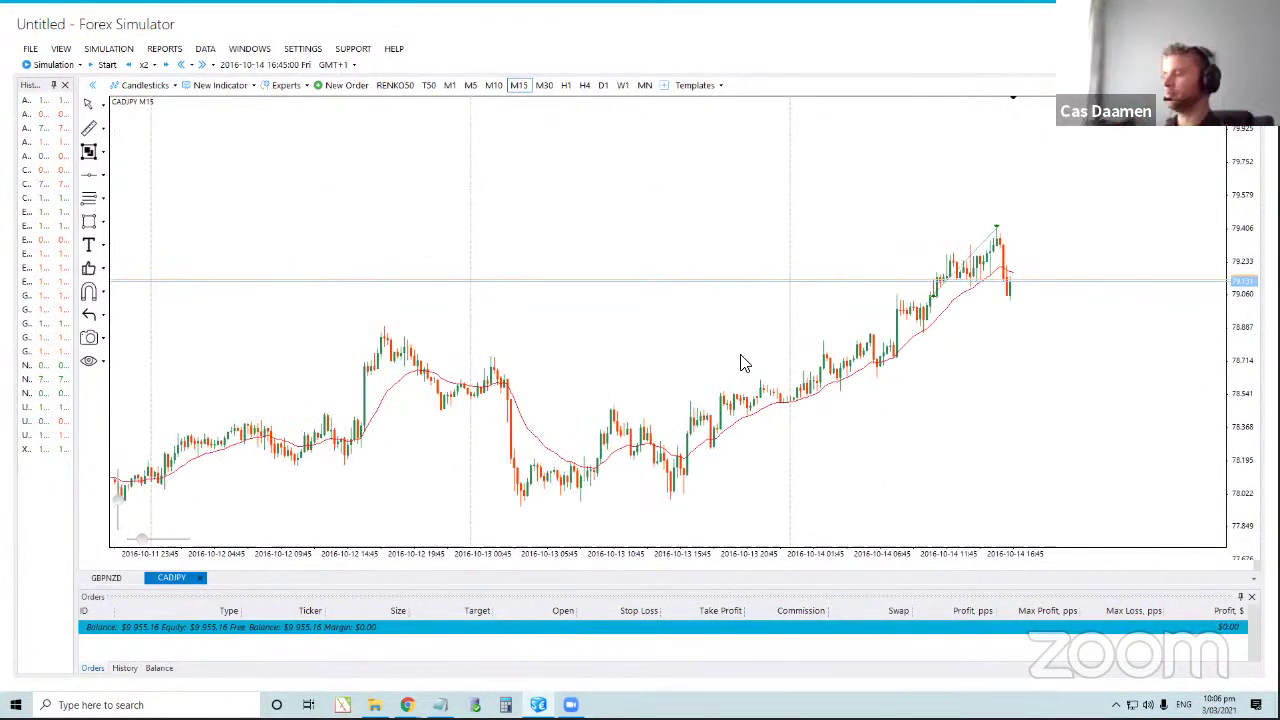
Open a USDCAD chart and delete its Stochastic Oscillator window.
double_click(28, 409)
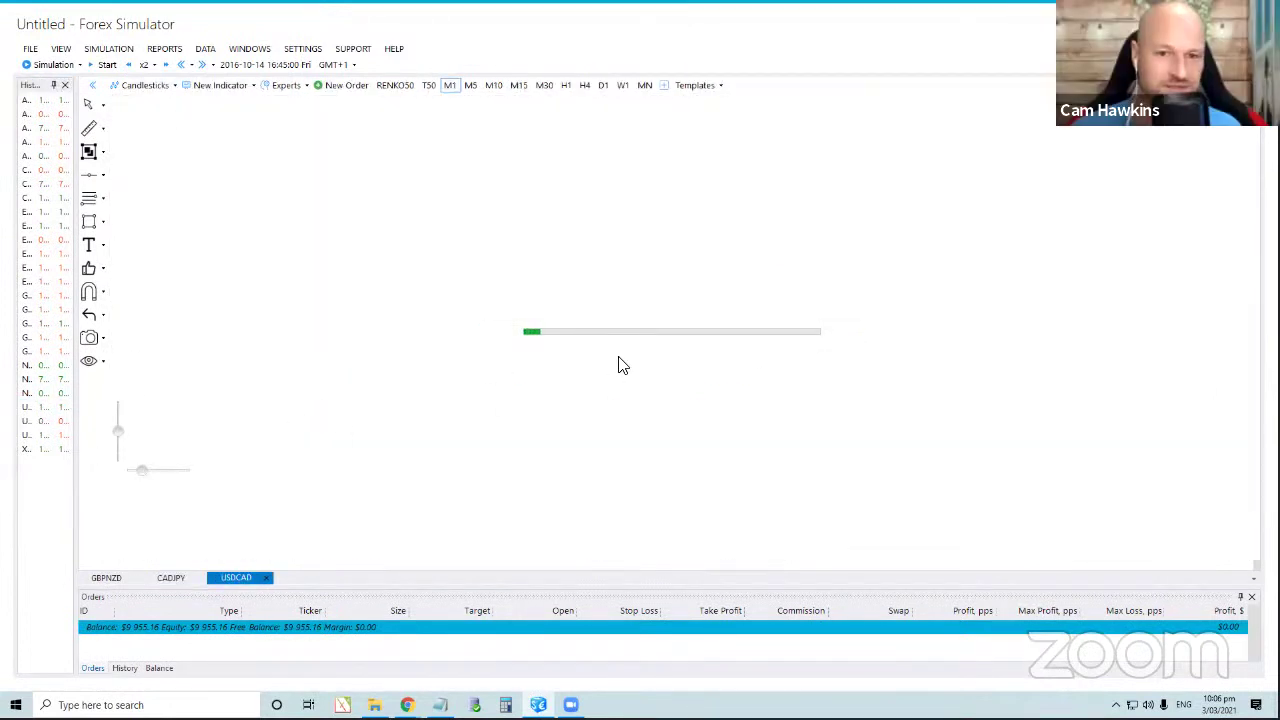
click(122, 49)
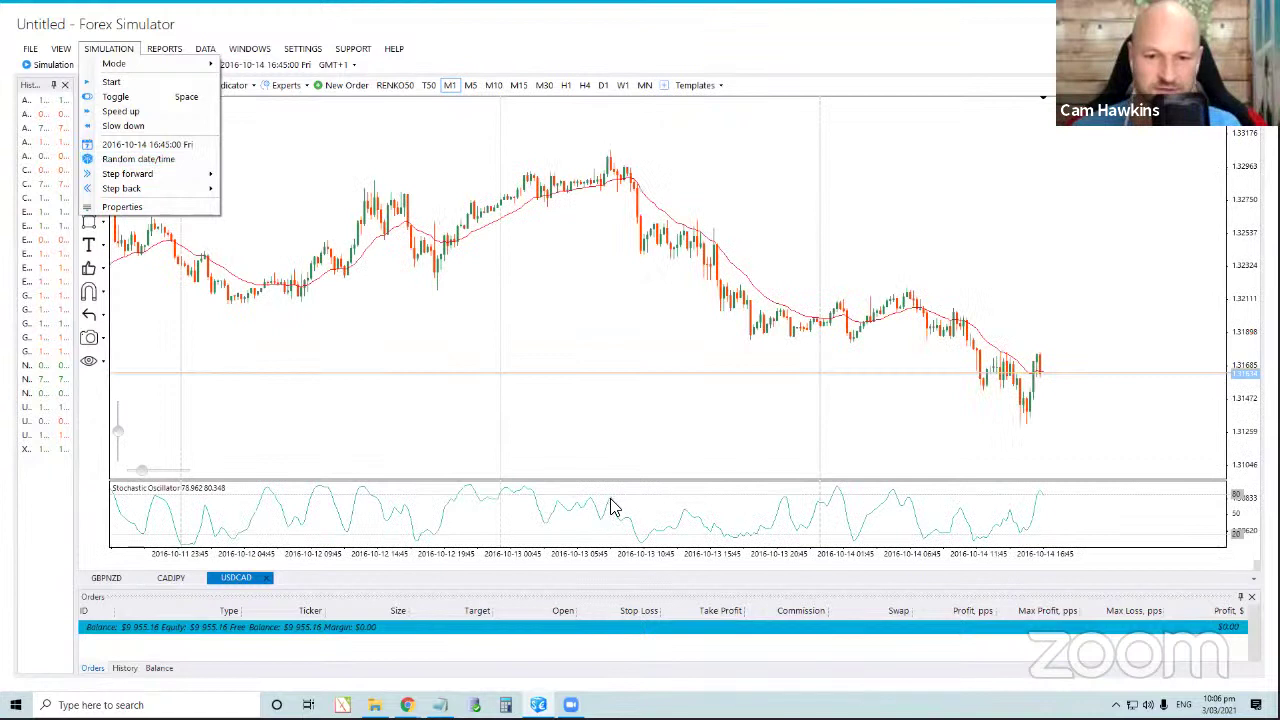
right_click(613, 508)
click(663, 574)
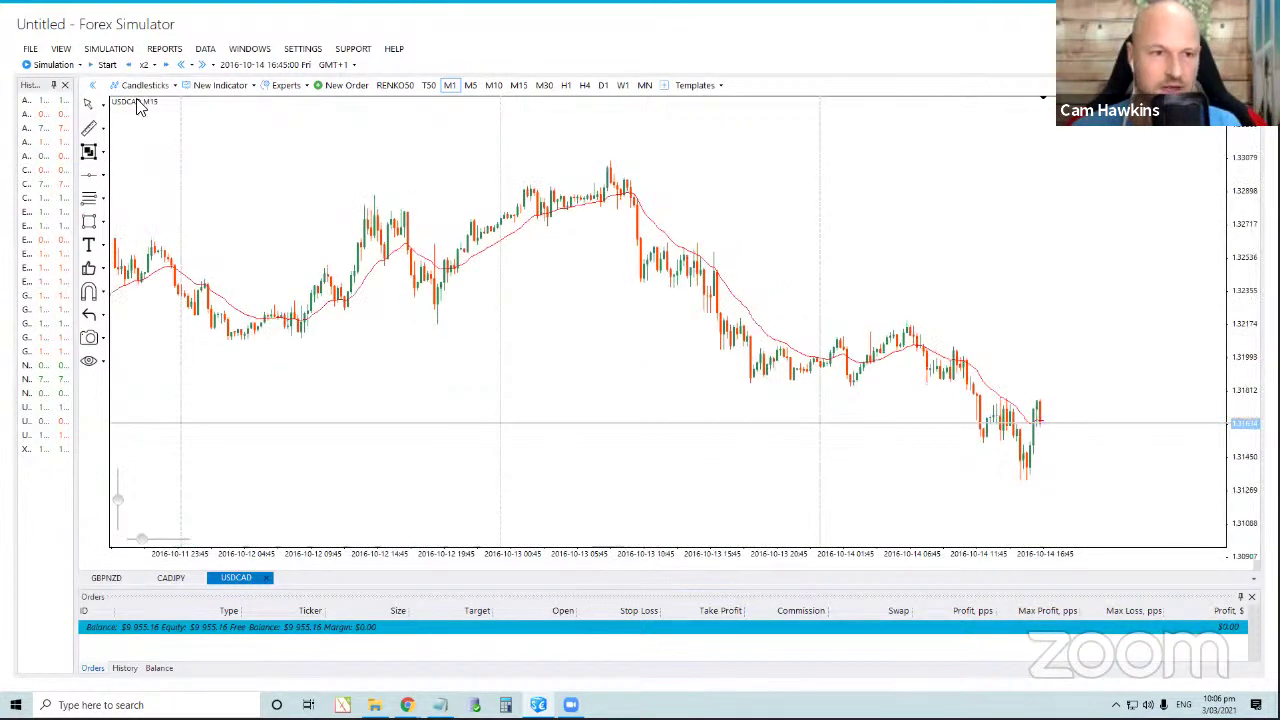
Jump the USDCAD simulation to a random date and time, and pick a second random date to replace it.
click(61, 48)
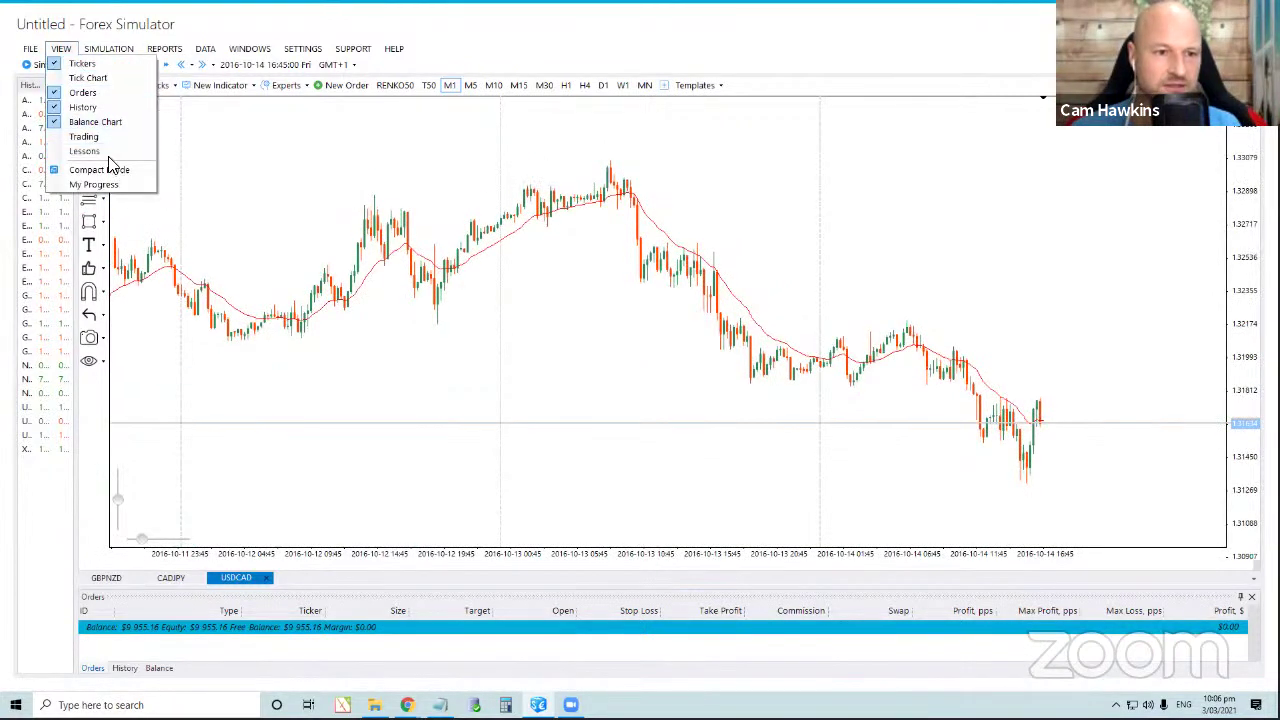
mouse_move(108, 49)
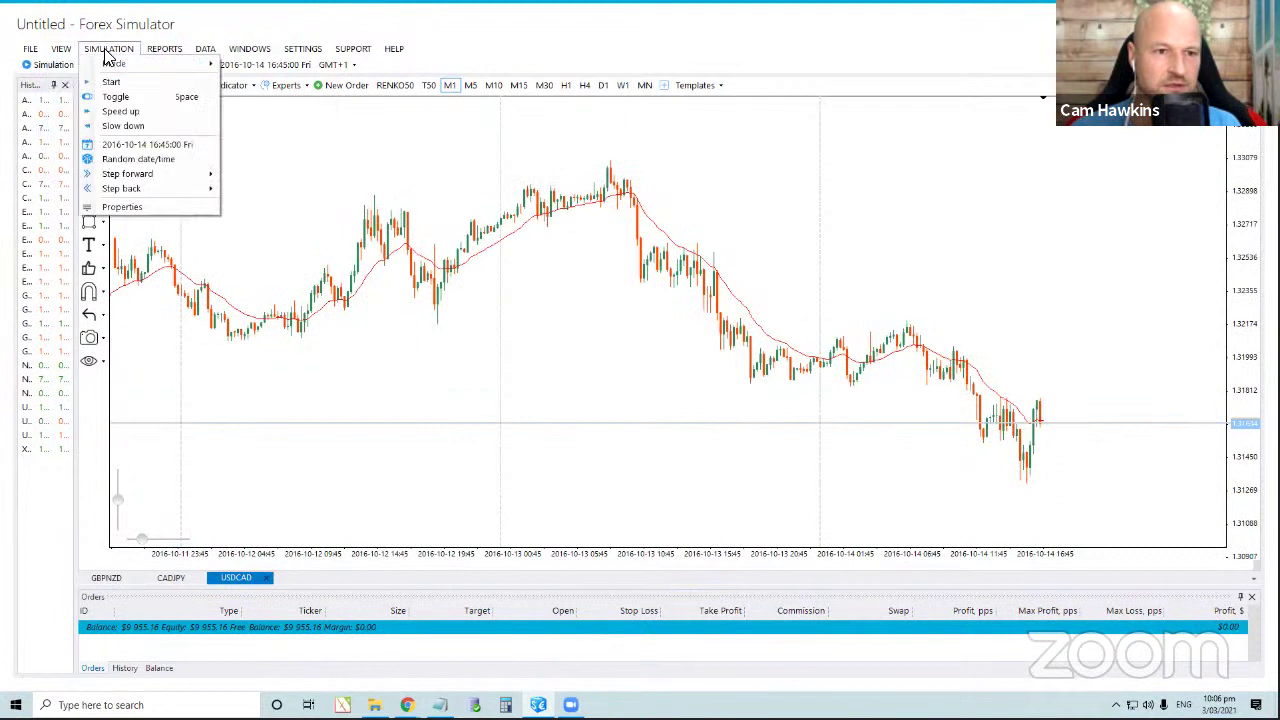
click(140, 160)
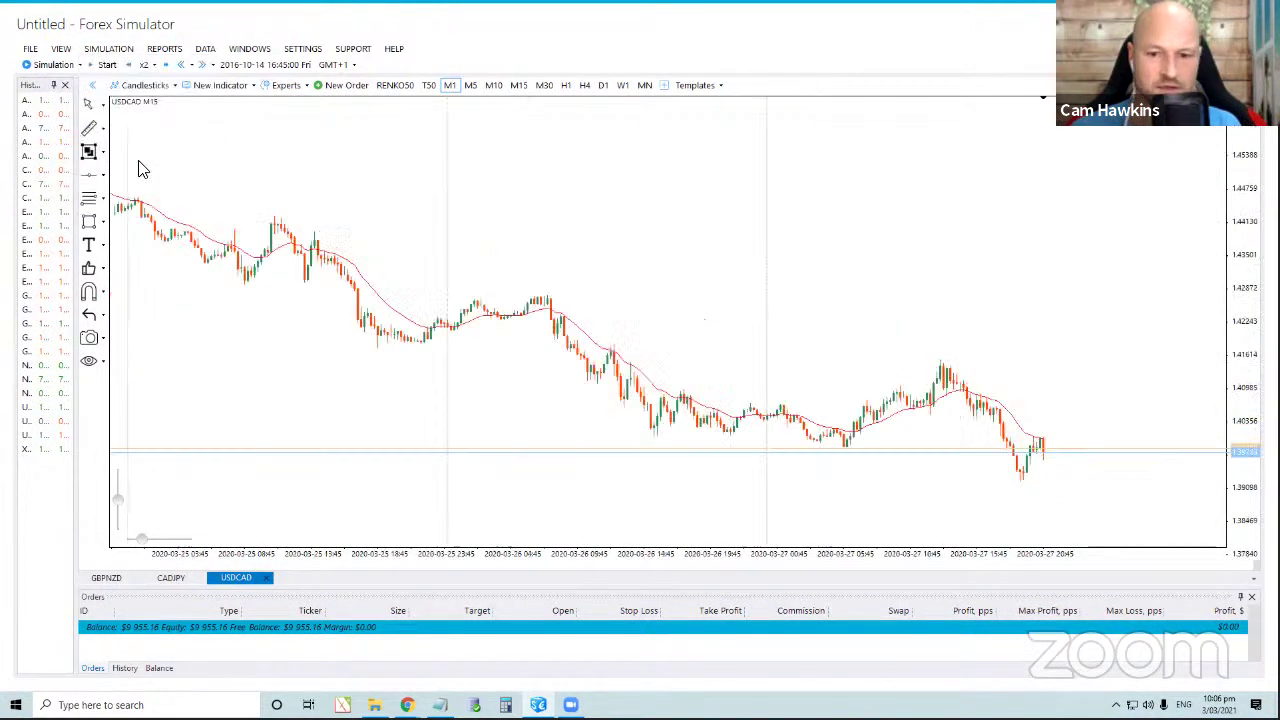
click(96, 52)
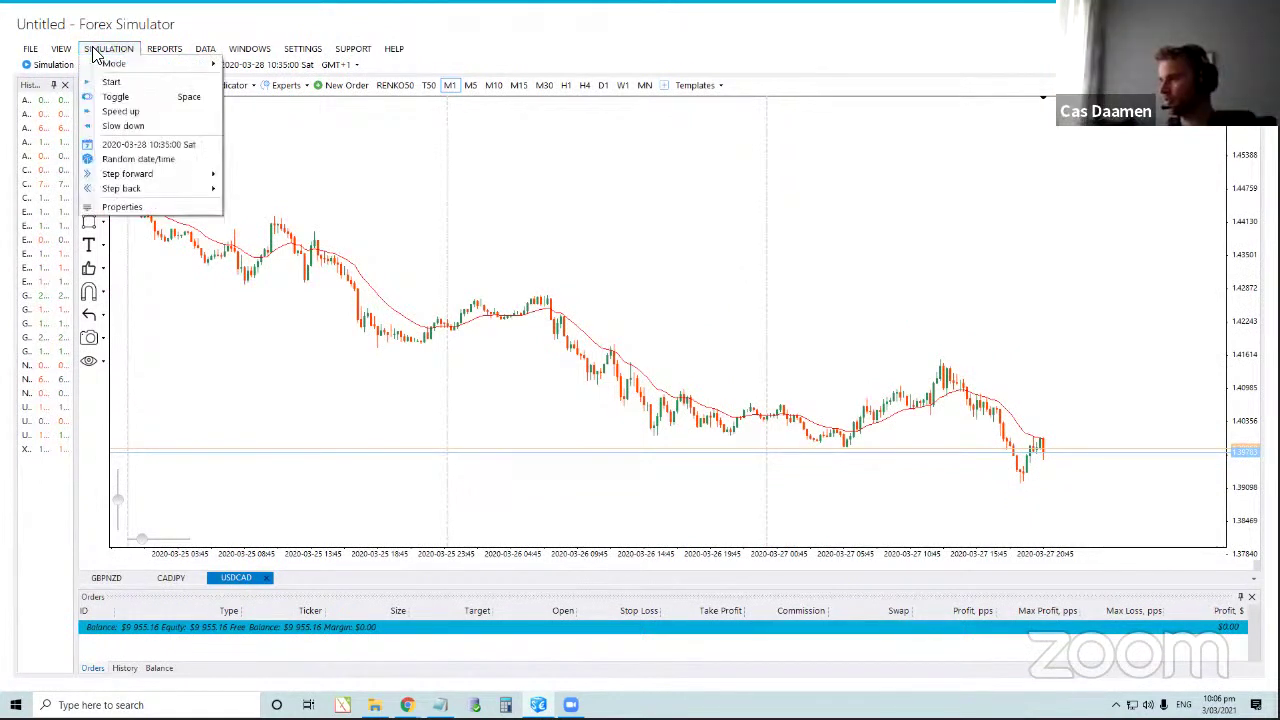
click(150, 160)
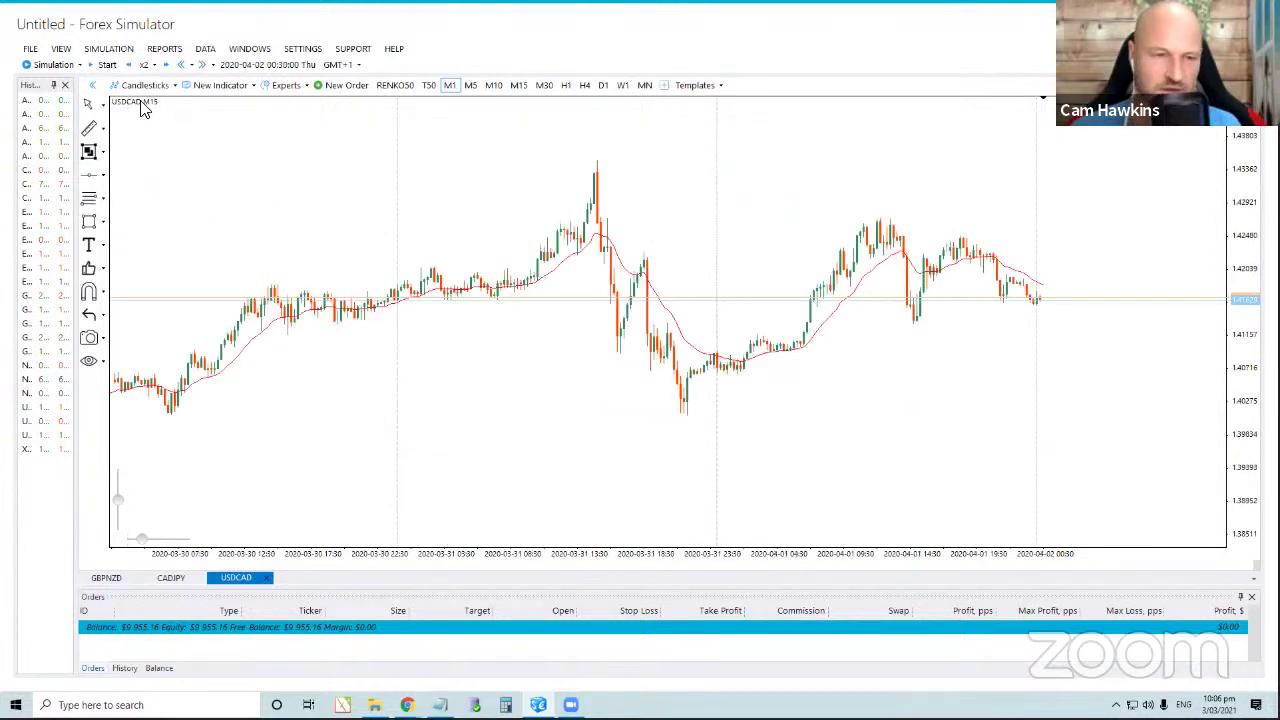
click(108, 48)
click(143, 160)
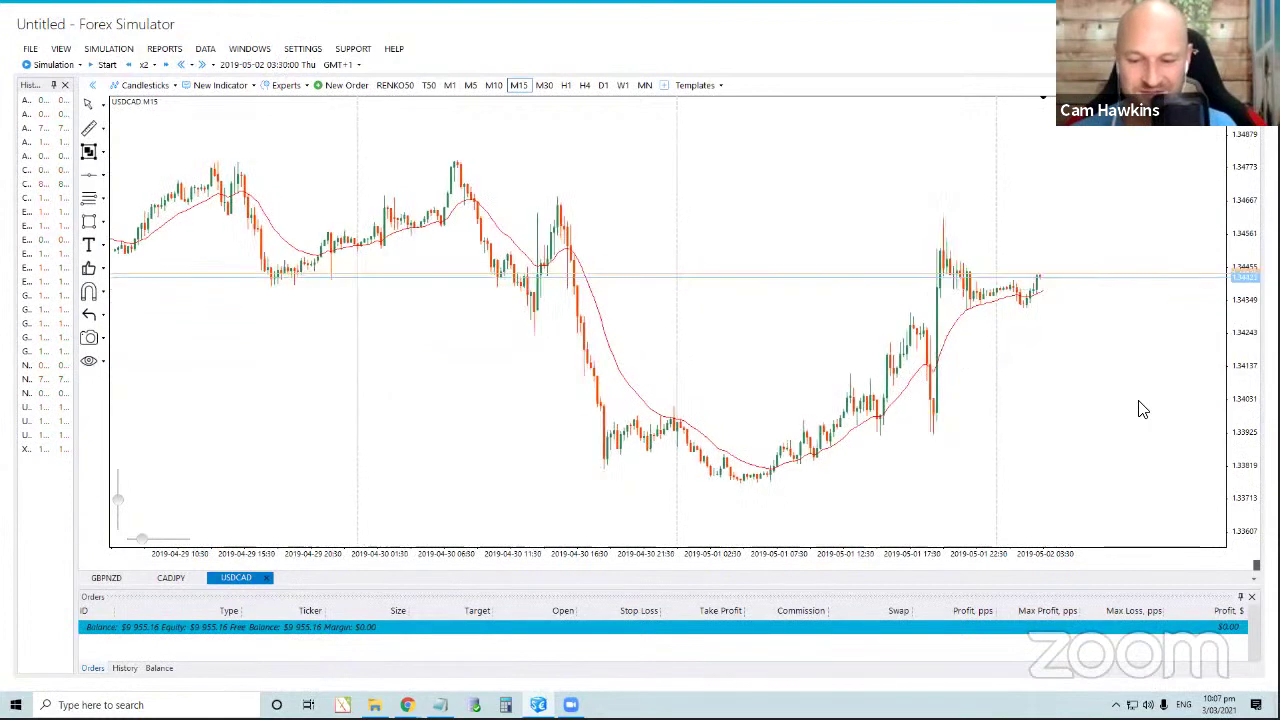
scroll(1060, 385, left, 10)
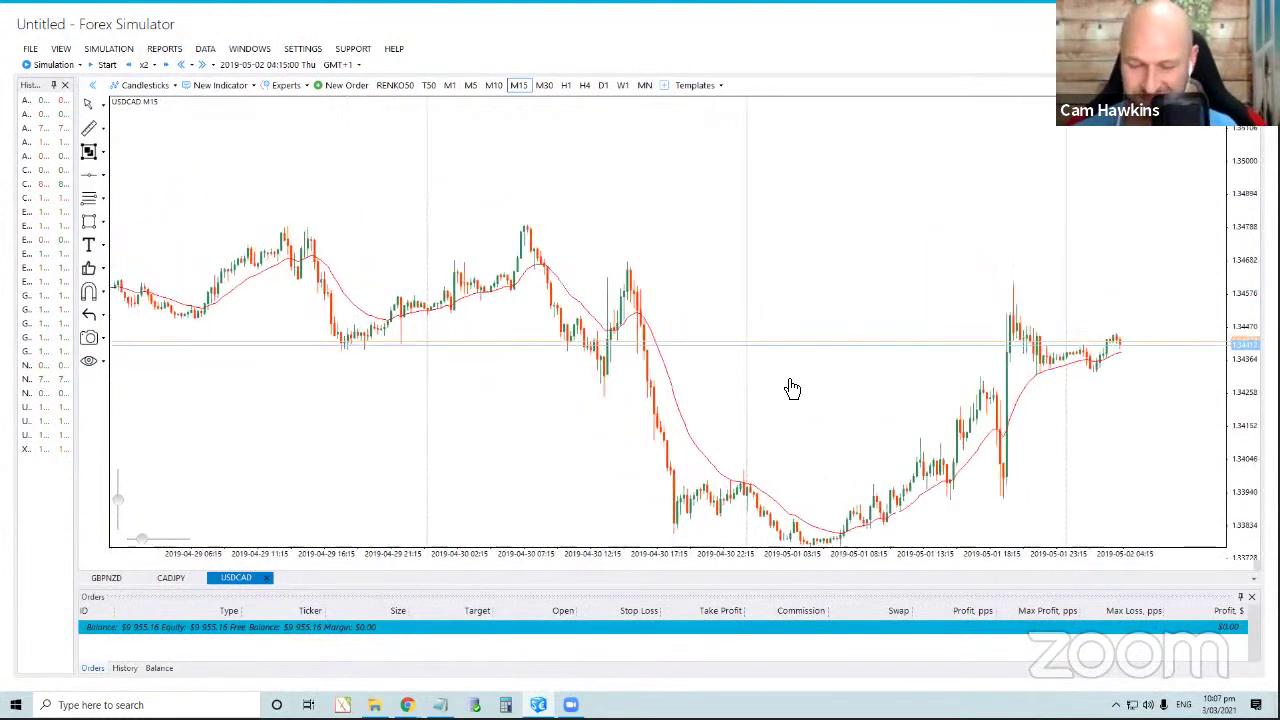
Buy USDCAD at market with size 0.5, a stop loss at 1.34036 and a take profit of 388 points.
drag(1127, 352, 690, 290)
drag(1032, 472, 424, 432)
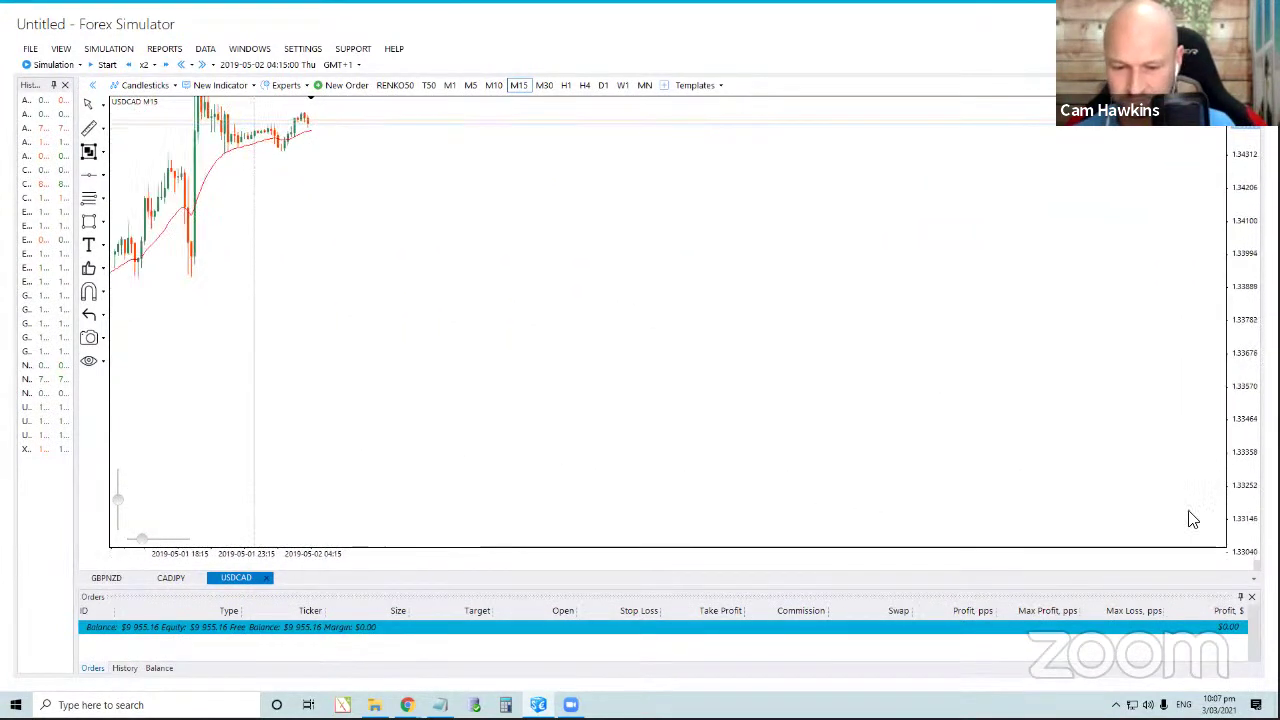
drag(1191, 517, 774, 341)
drag(714, 318, 846, 363)
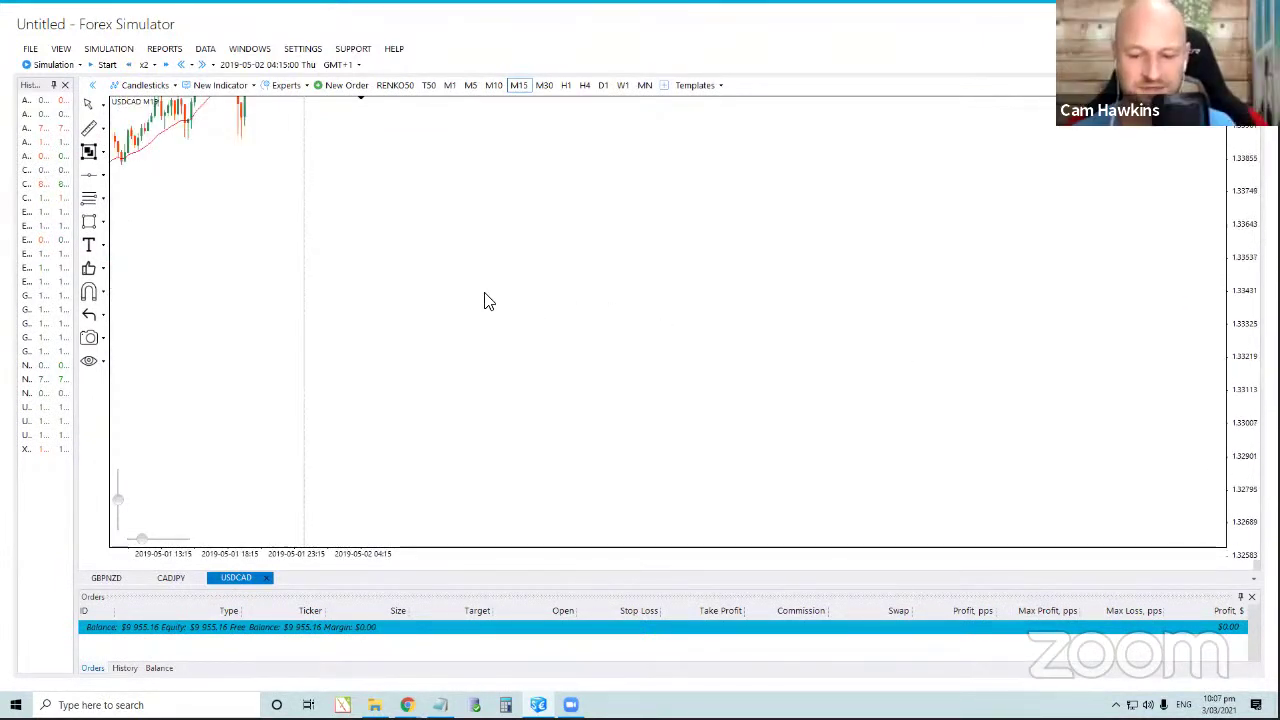
drag(290, 258, 463, 413)
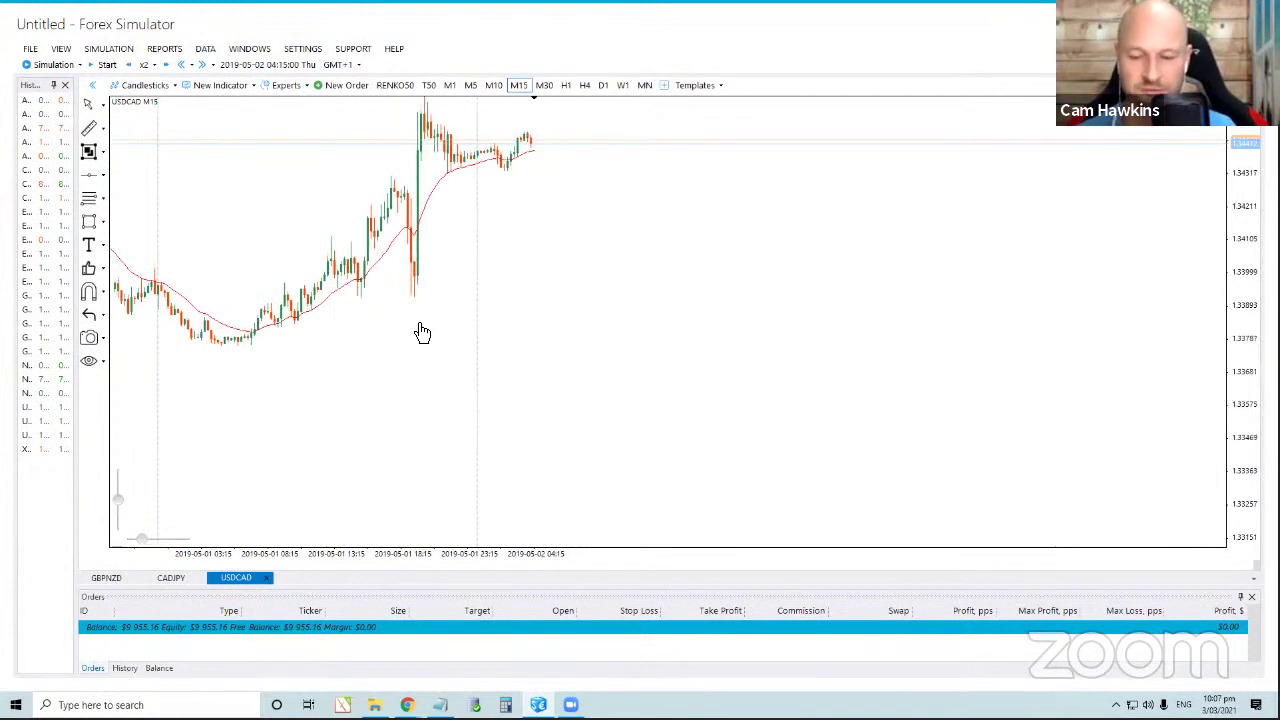
drag(420, 334, 443, 365)
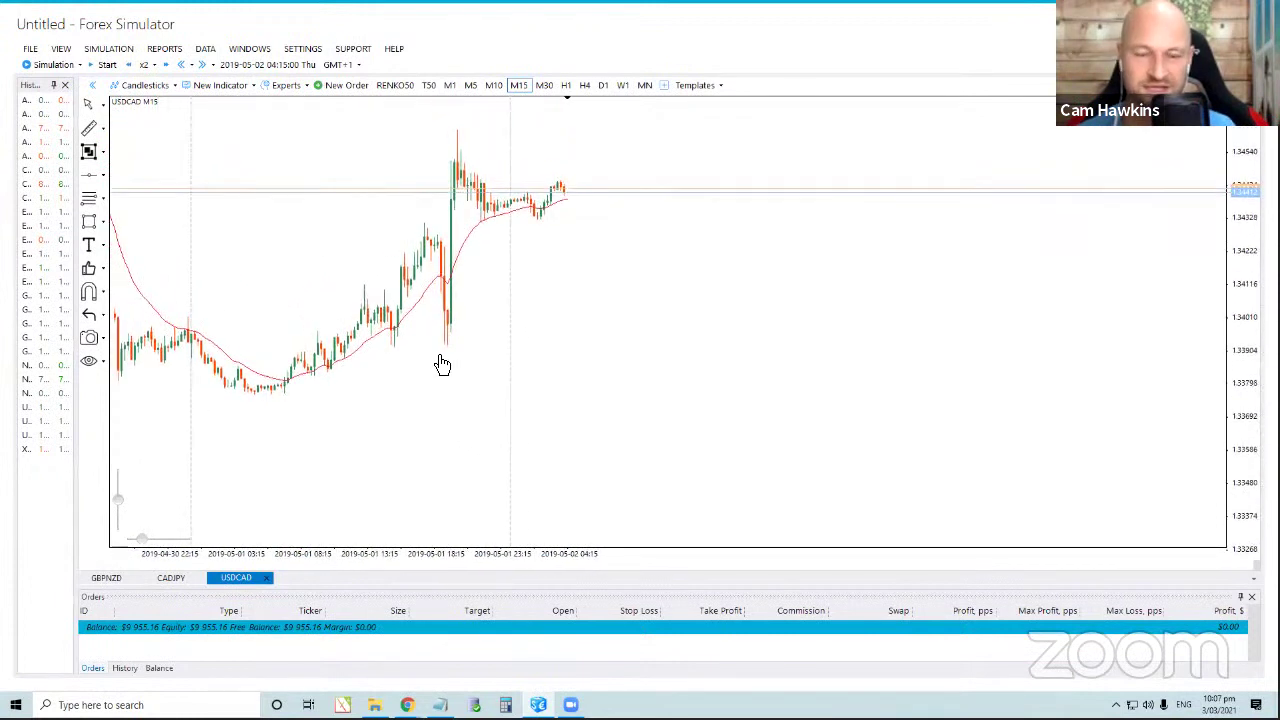
click(341, 86)
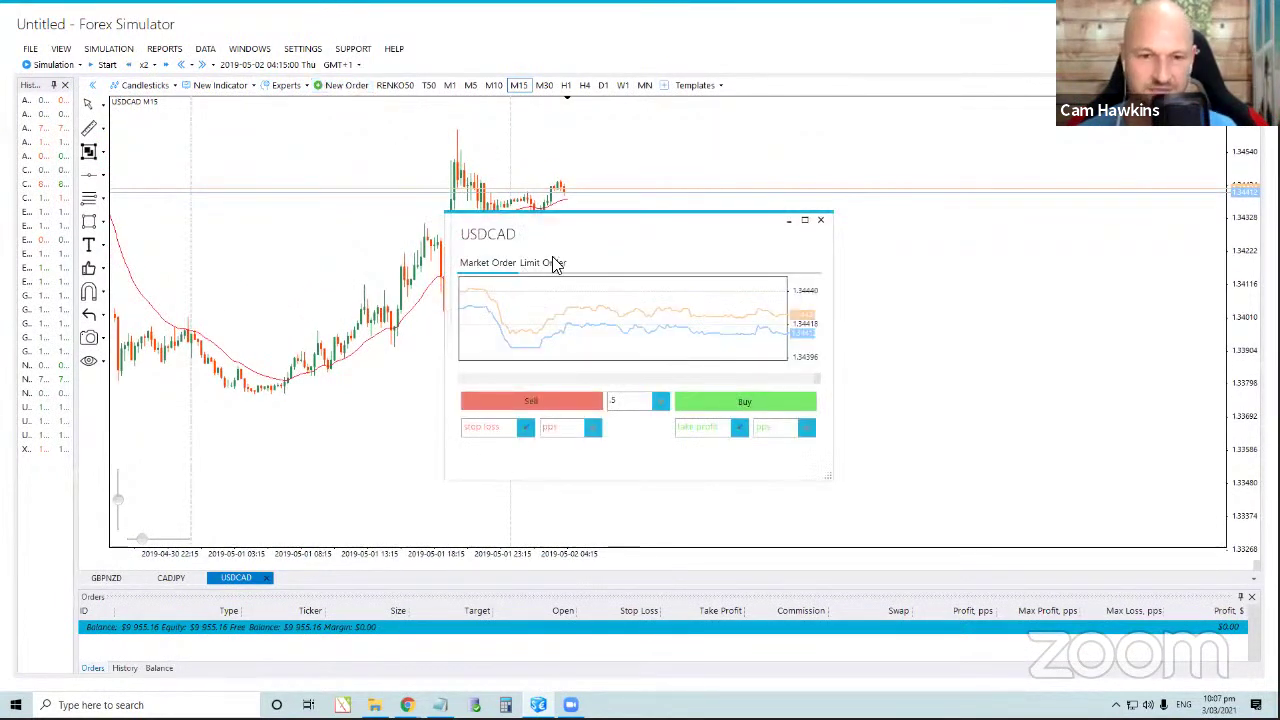
click(521, 429)
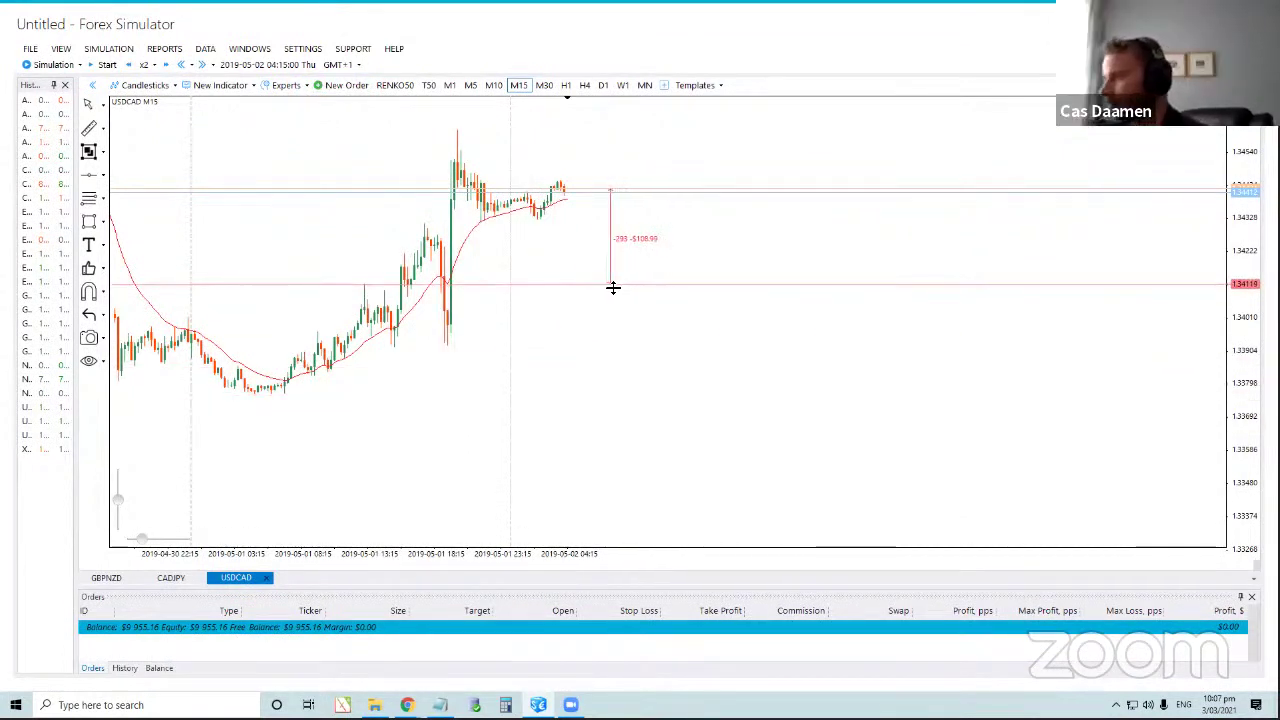
click(475, 317)
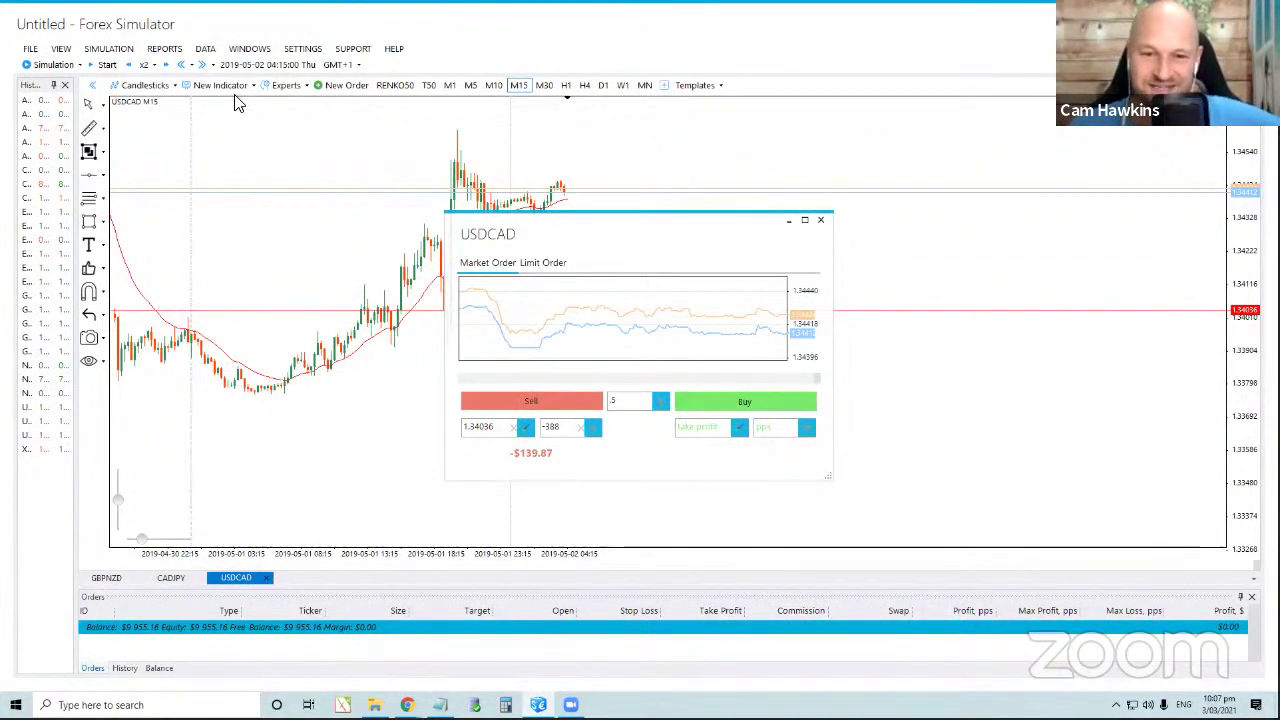
click(776, 427)
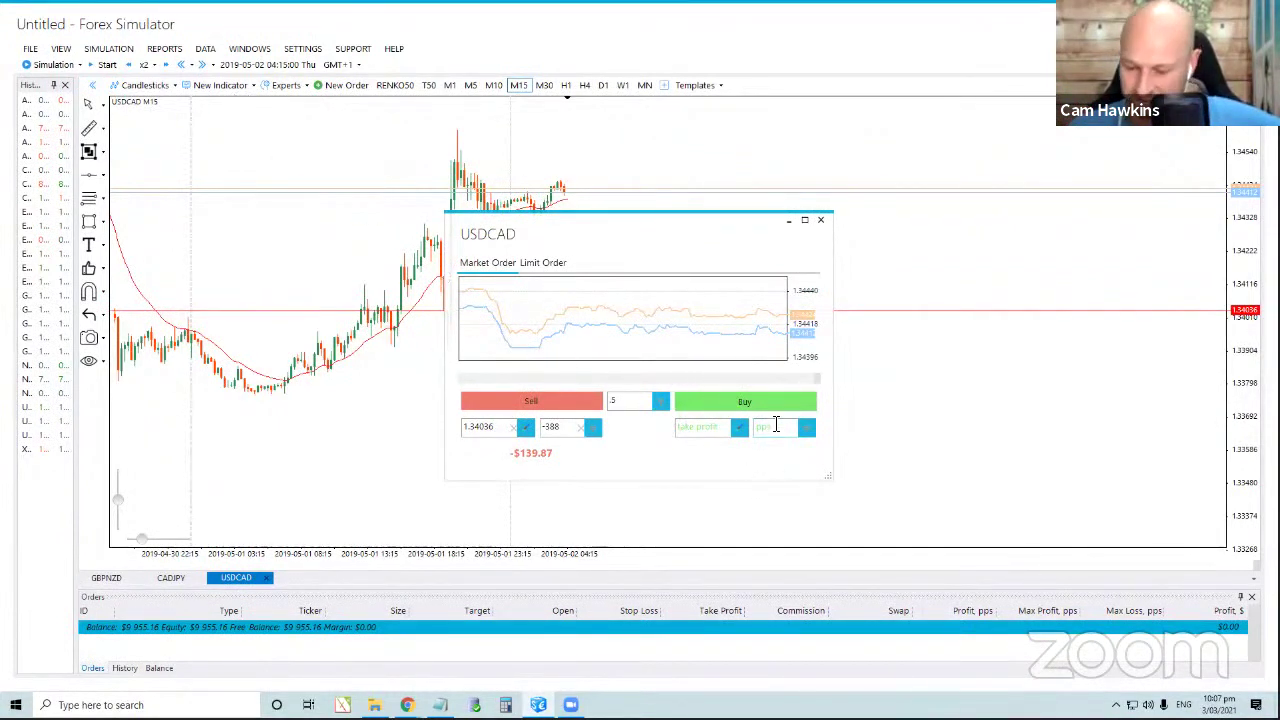
text(388)
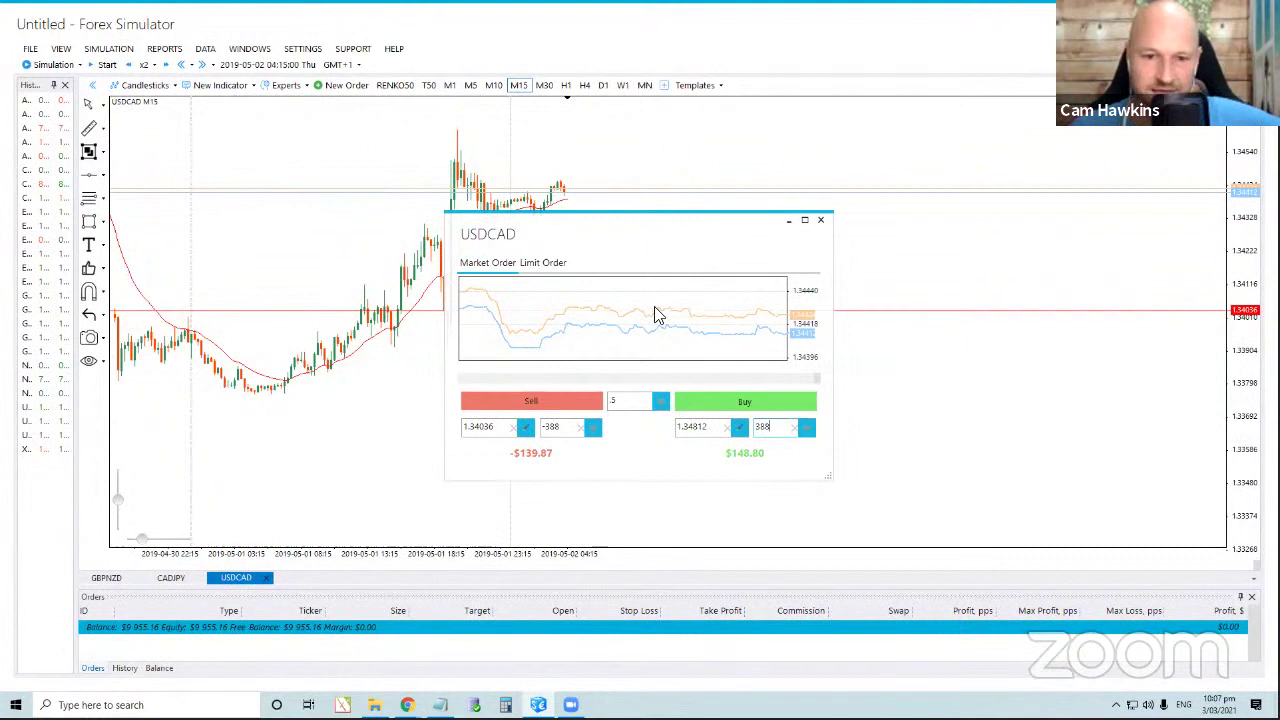
click(739, 401)
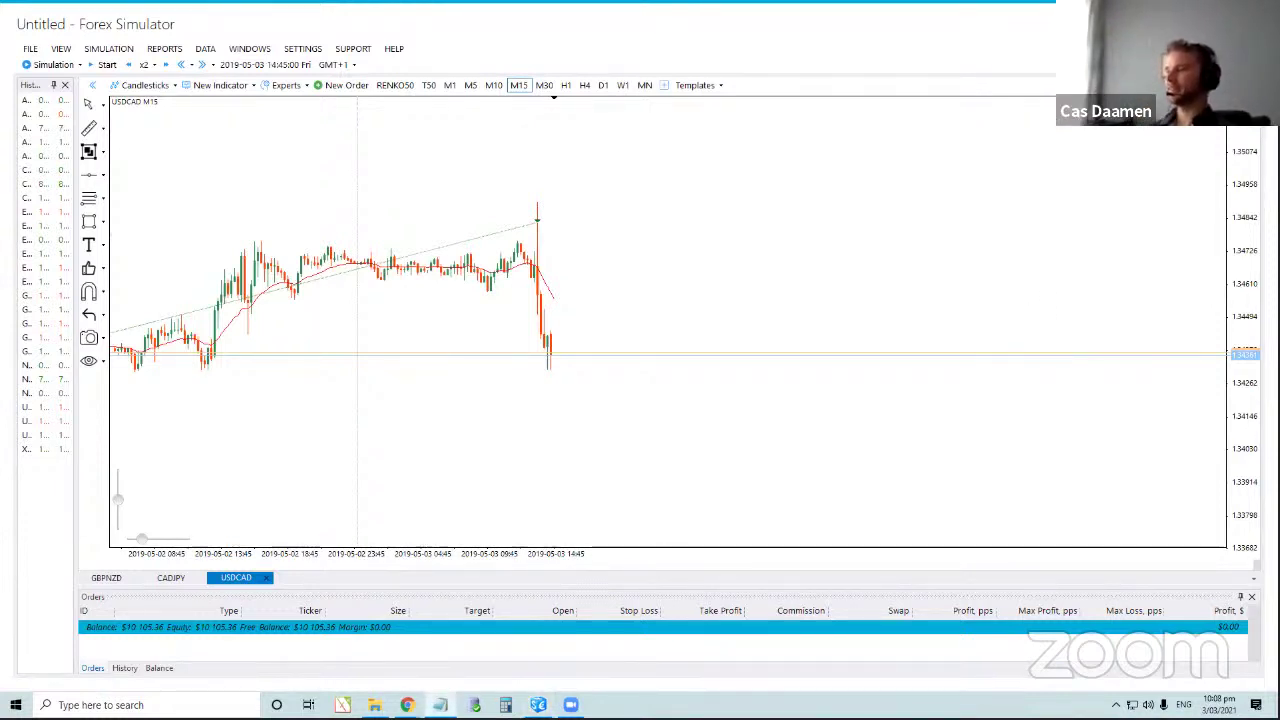
Open a EURCAD chart and delete its Stochastic Oscillator window.
double_click(27, 230)
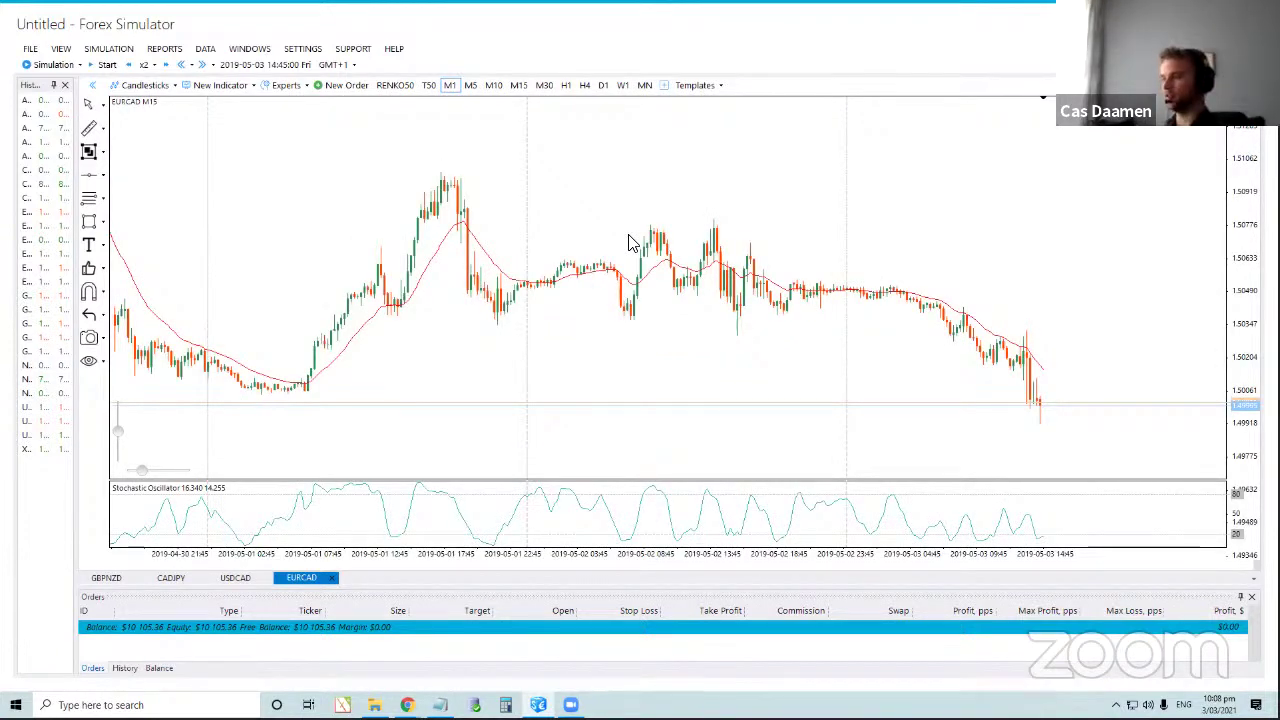
click(108, 48)
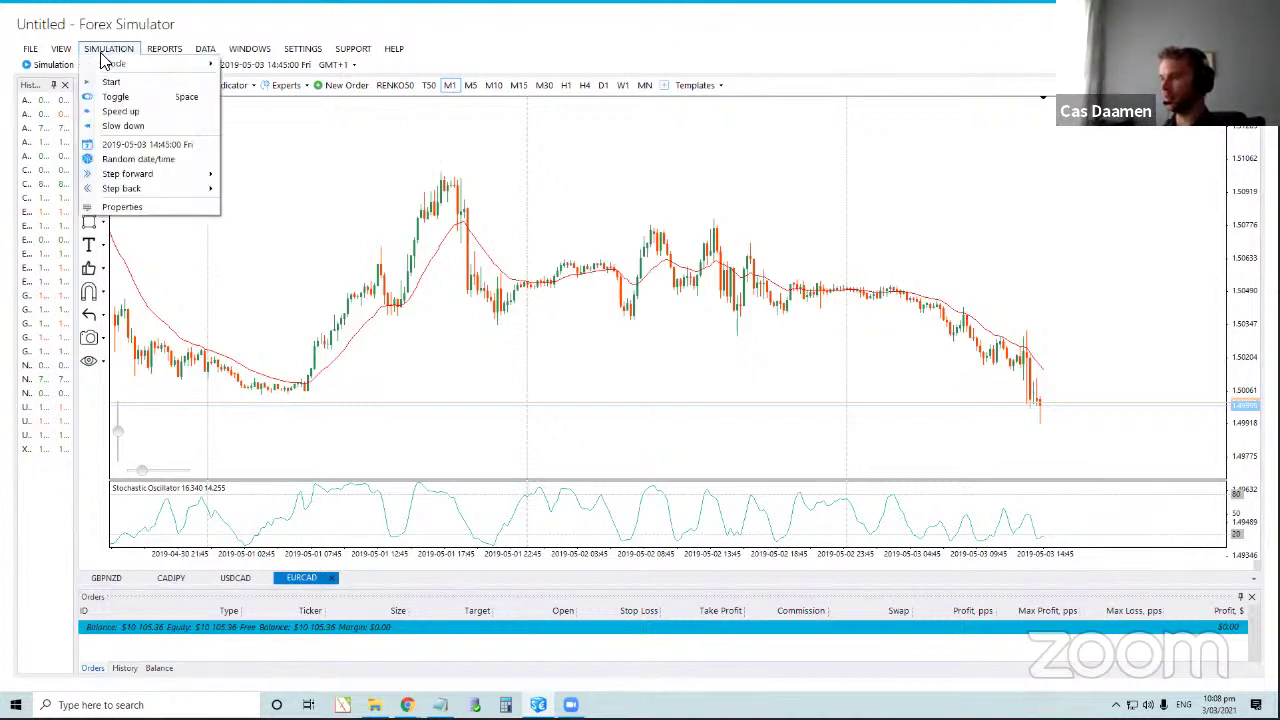
click(490, 459)
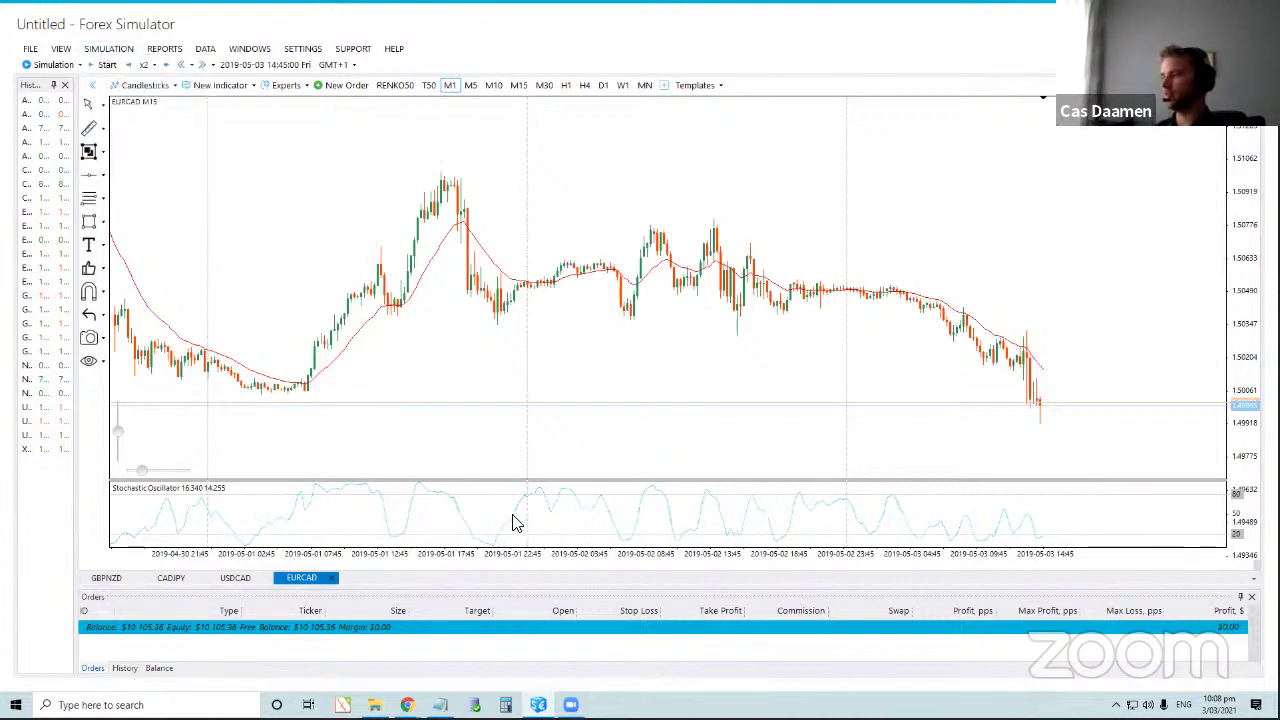
right_click(513, 518)
click(567, 587)
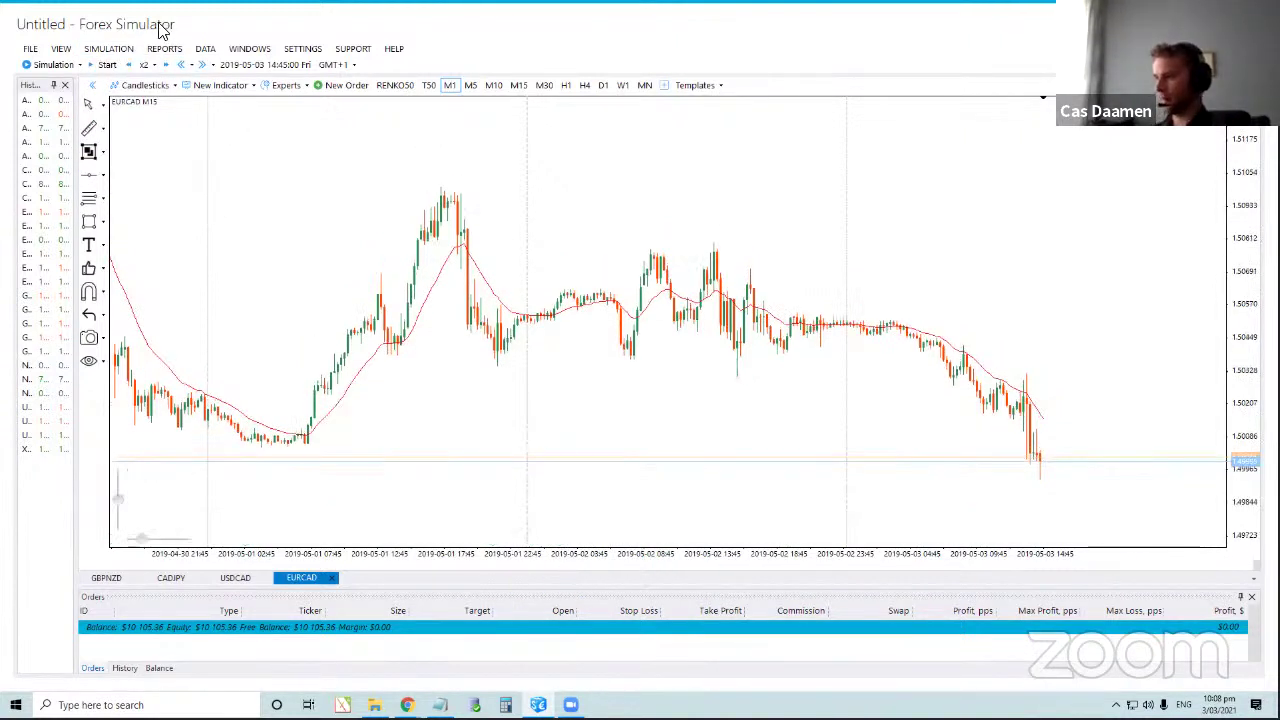
click(108, 48)
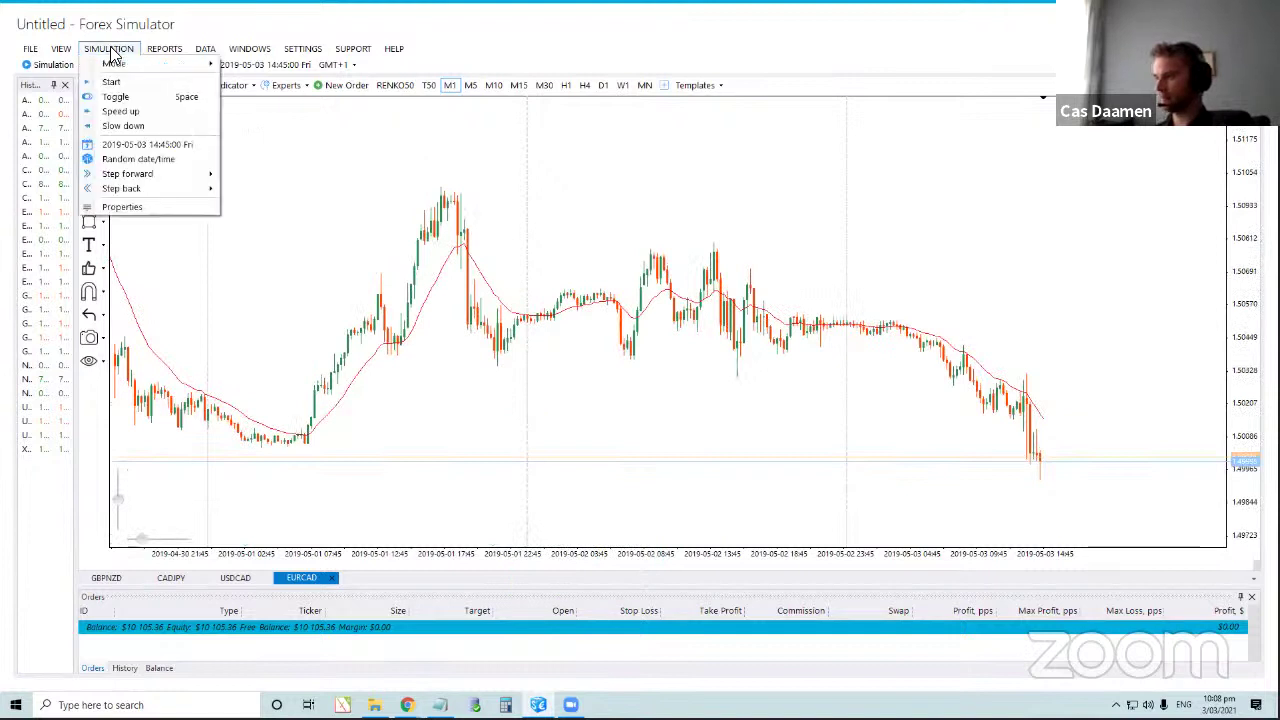
click(140, 160)
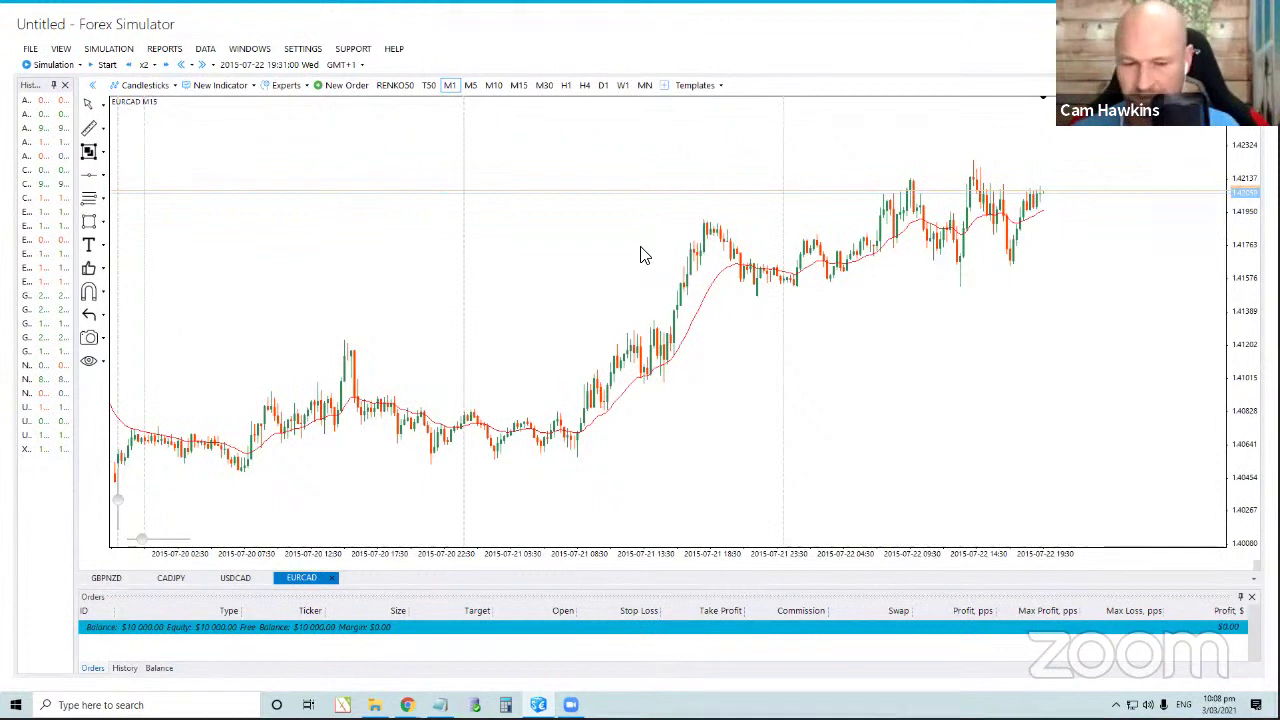
click(519, 86)
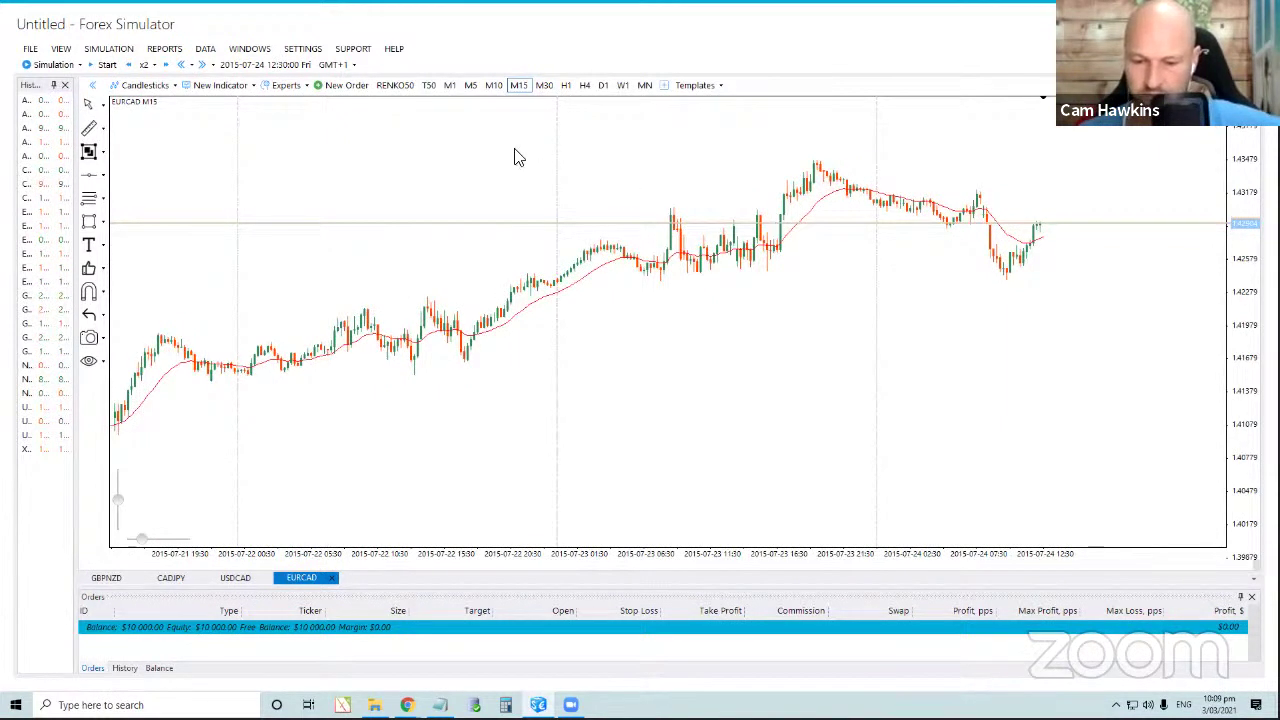
Buy EURCAD at market with size 0.5, a stop loss at 1.42521 and a take profit of 392 points.
click(346, 85)
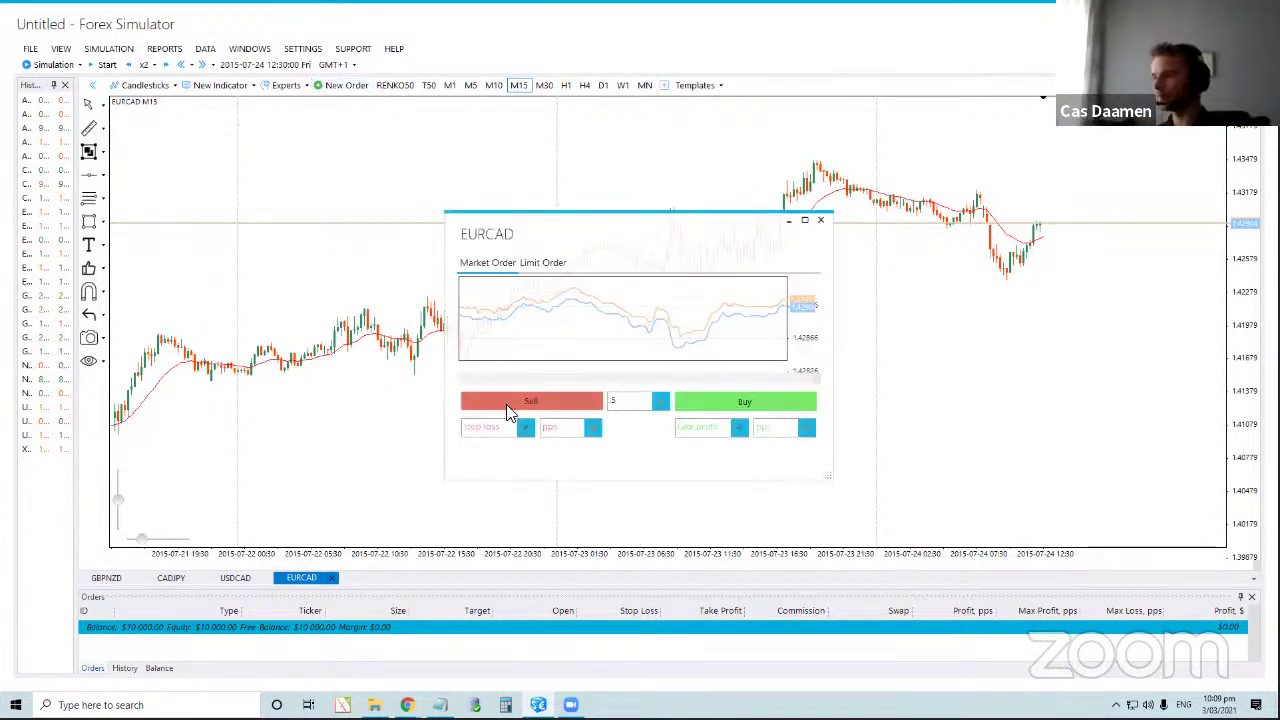
click(526, 430)
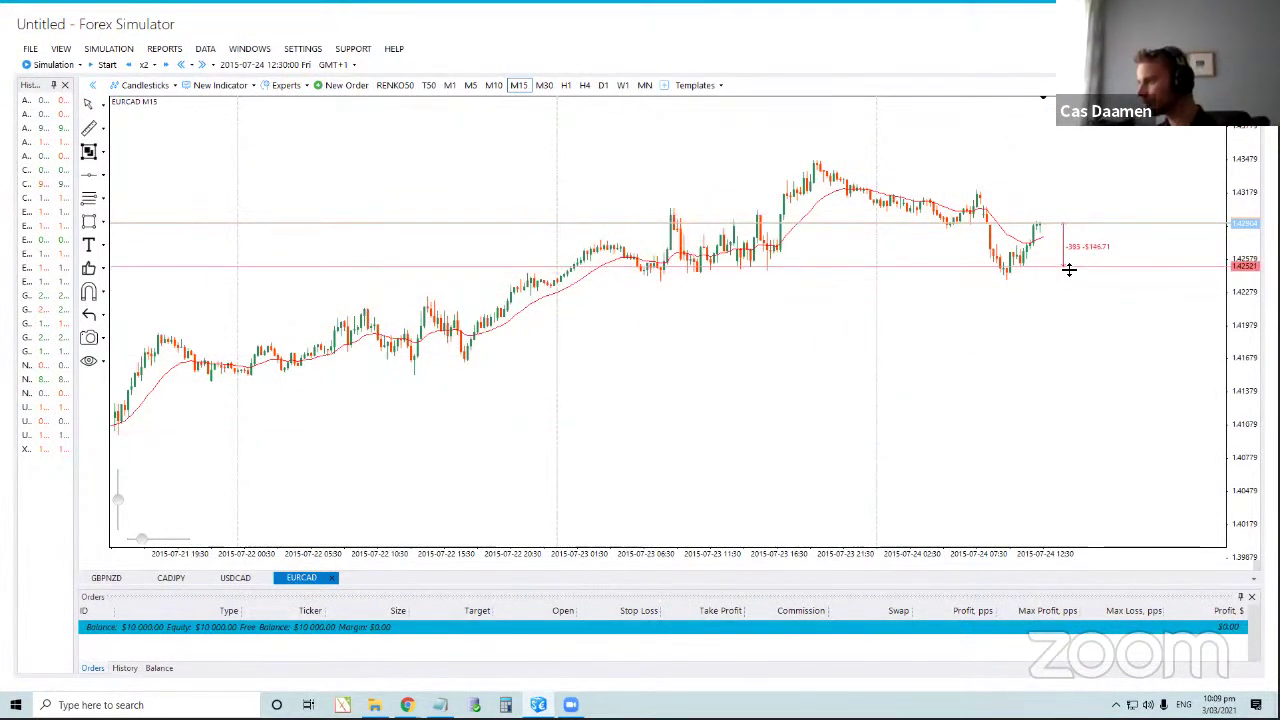
click(1069, 269)
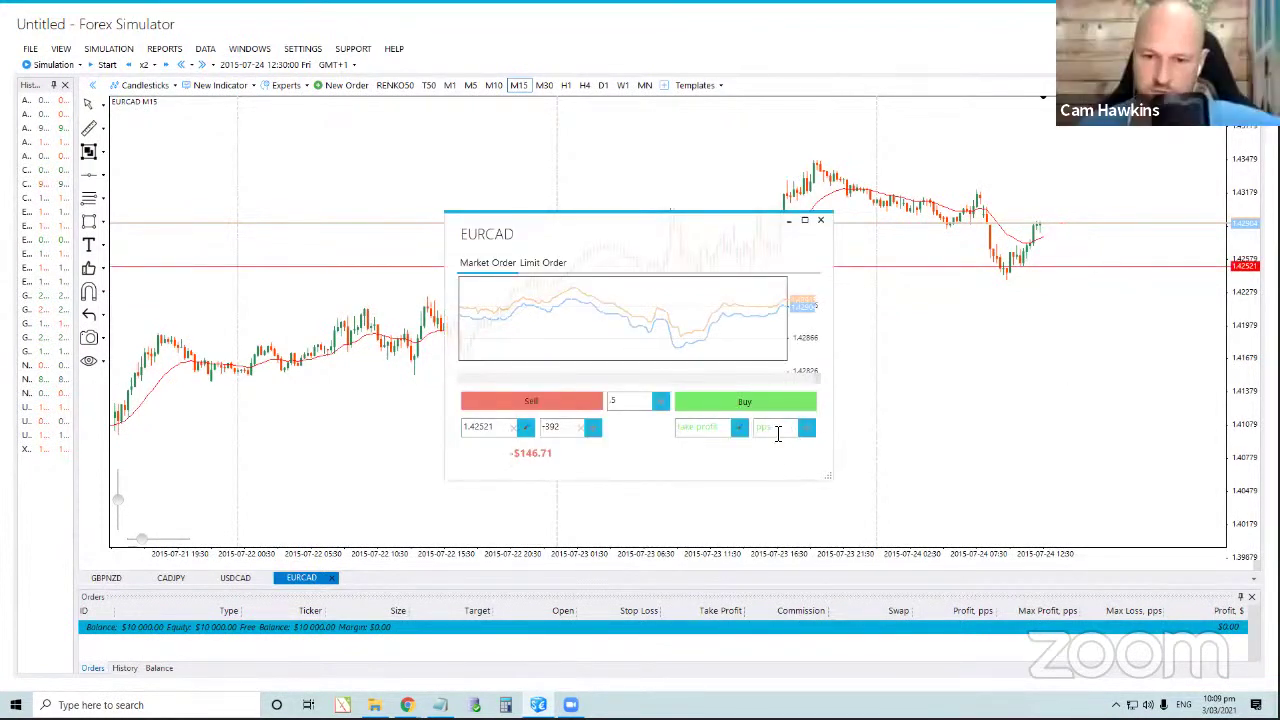
text(392)
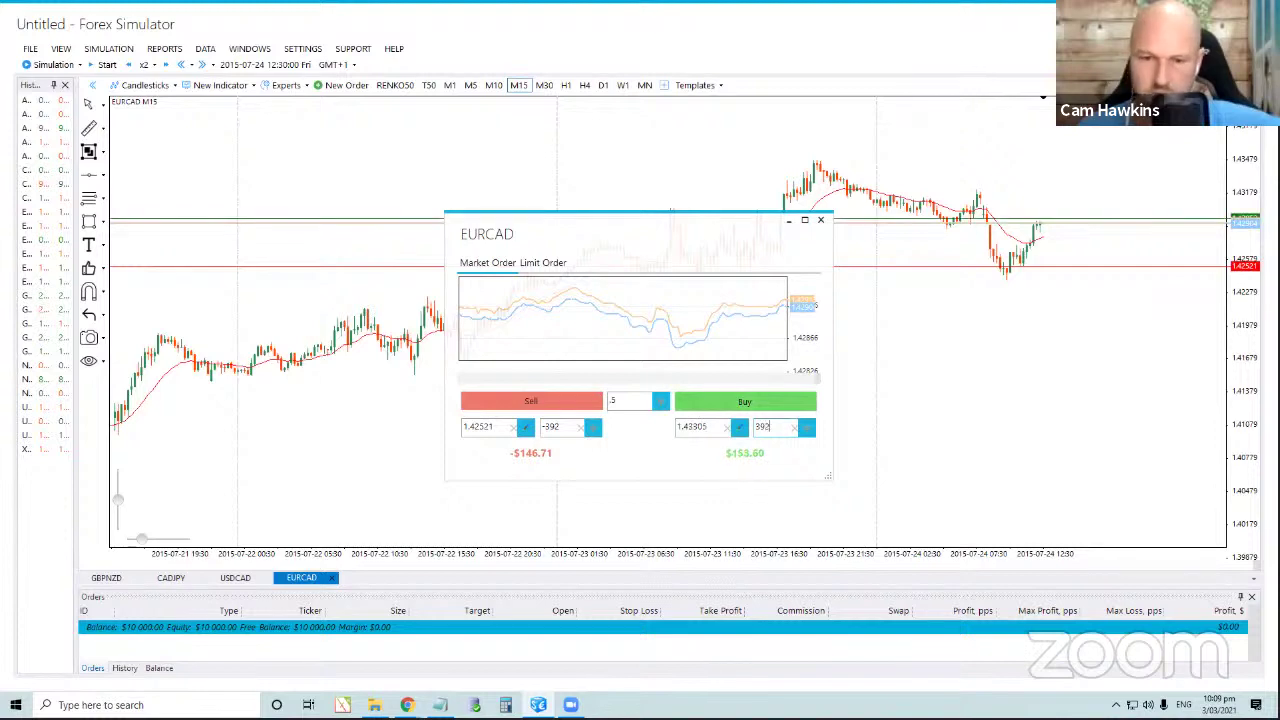
click(742, 403)
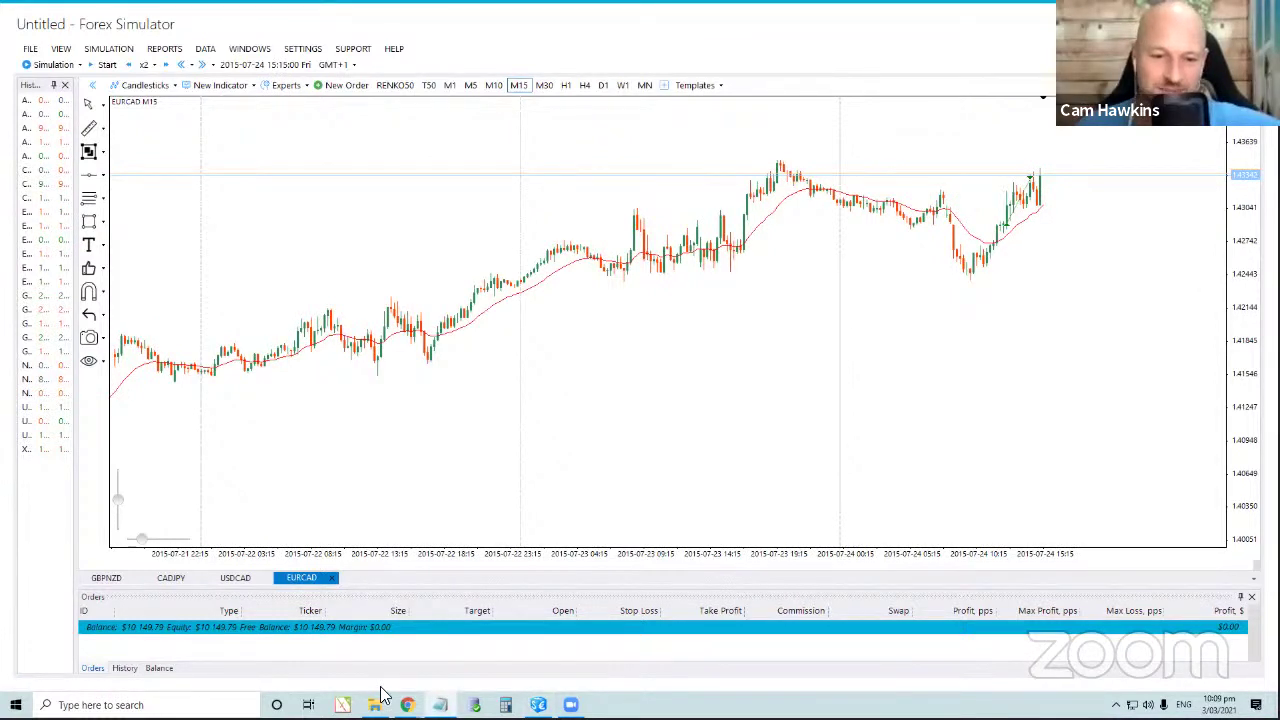
Switch to the FSC presentation in Google Slides, view the Current Standings slide, and return to Forex Simulator.
mouse_move(407, 703)
click(411, 660)
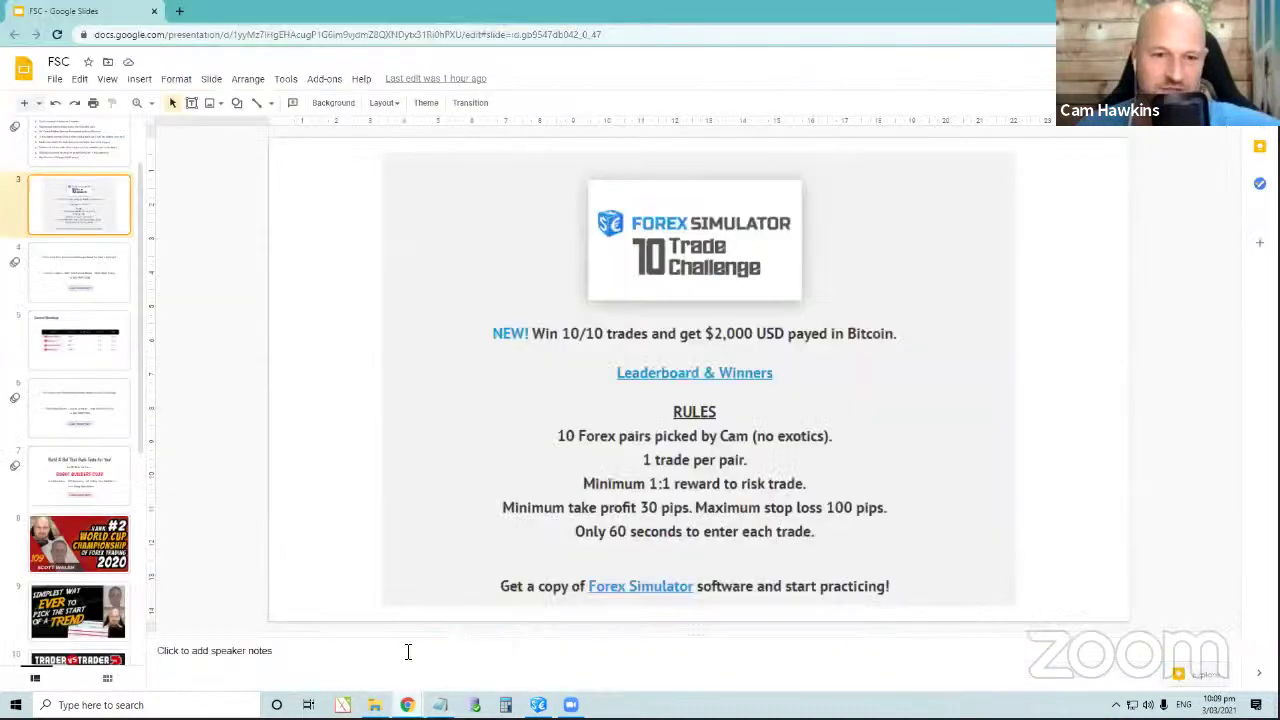
scroll(62, 404, down, 6)
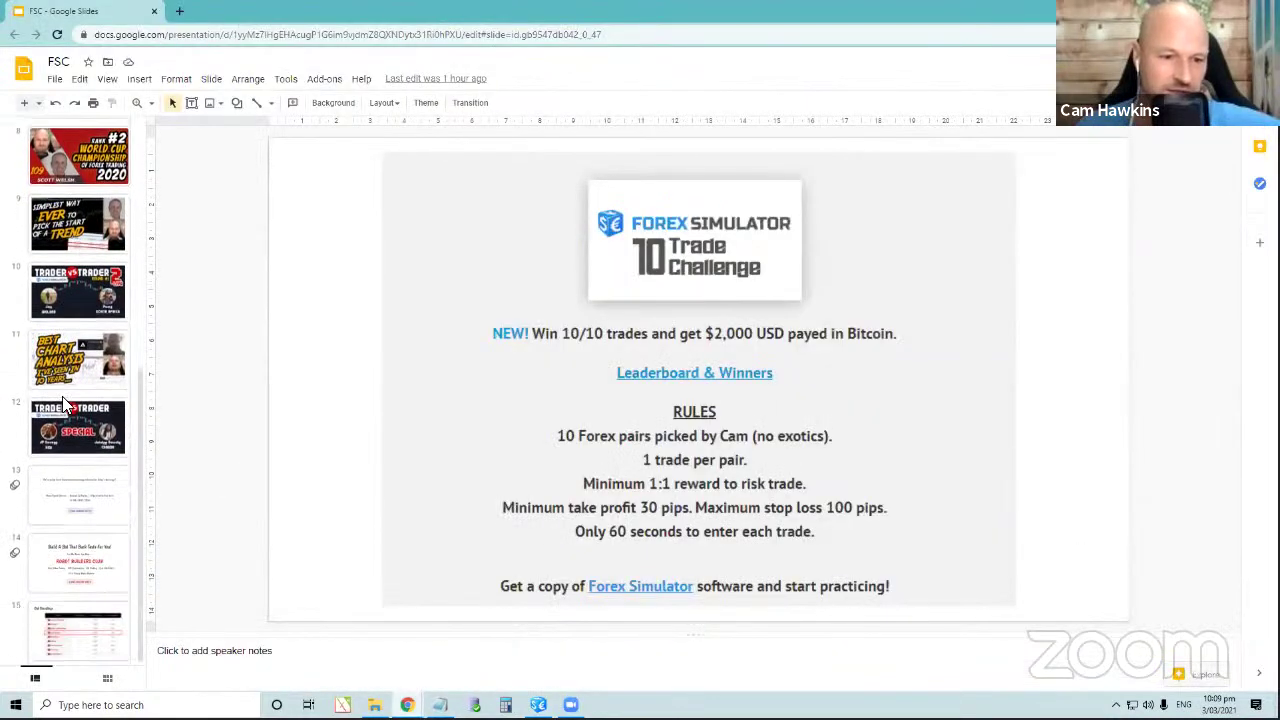
scroll(108, 560, up, 7)
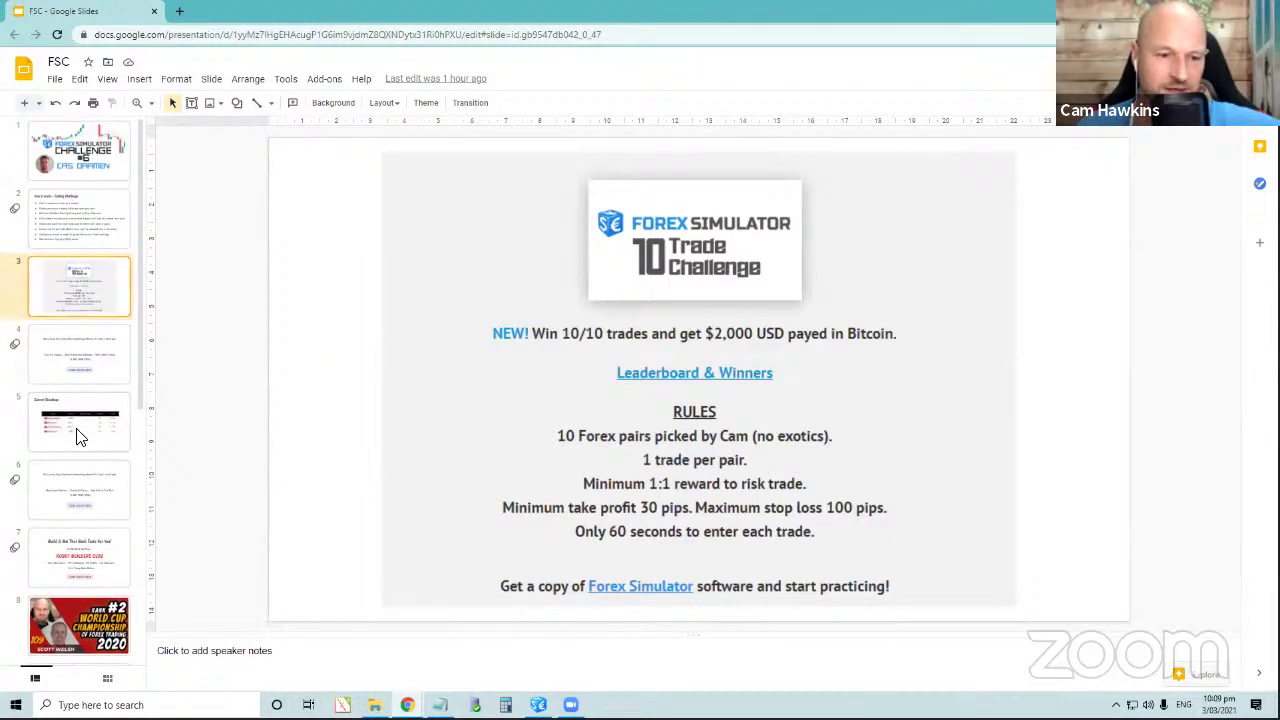
click(129, 449)
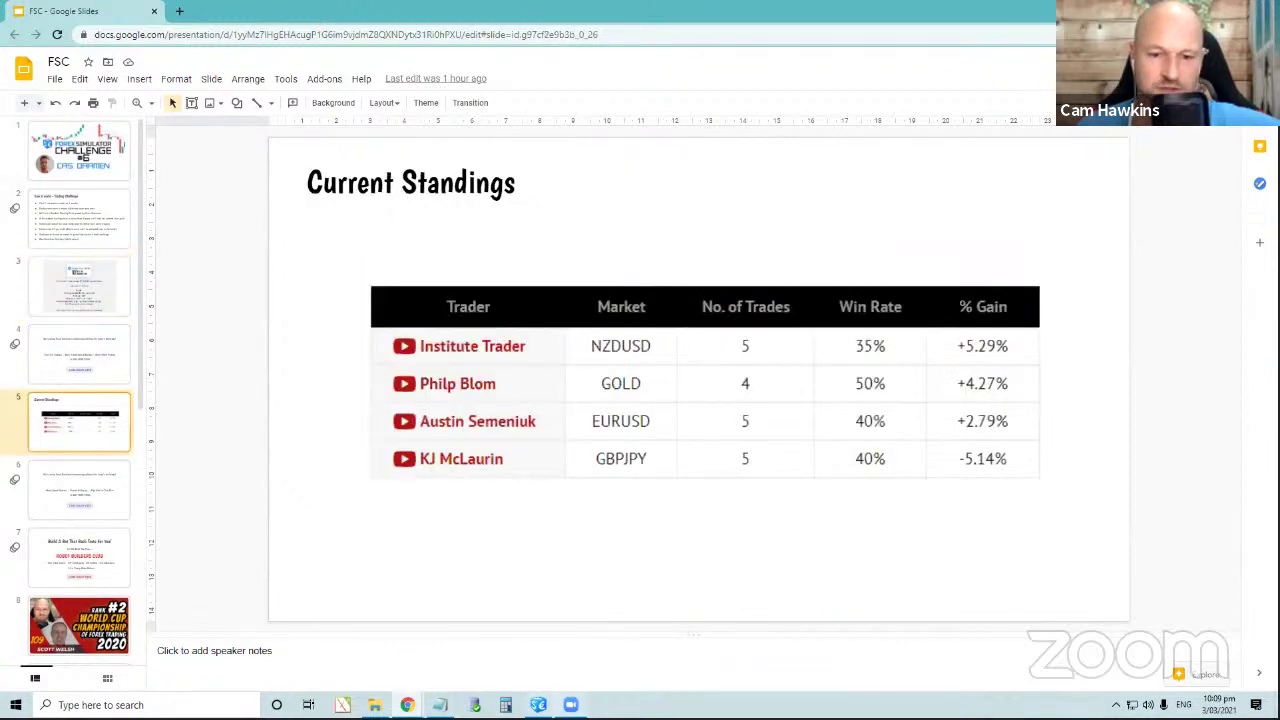
key(alt+Tab)
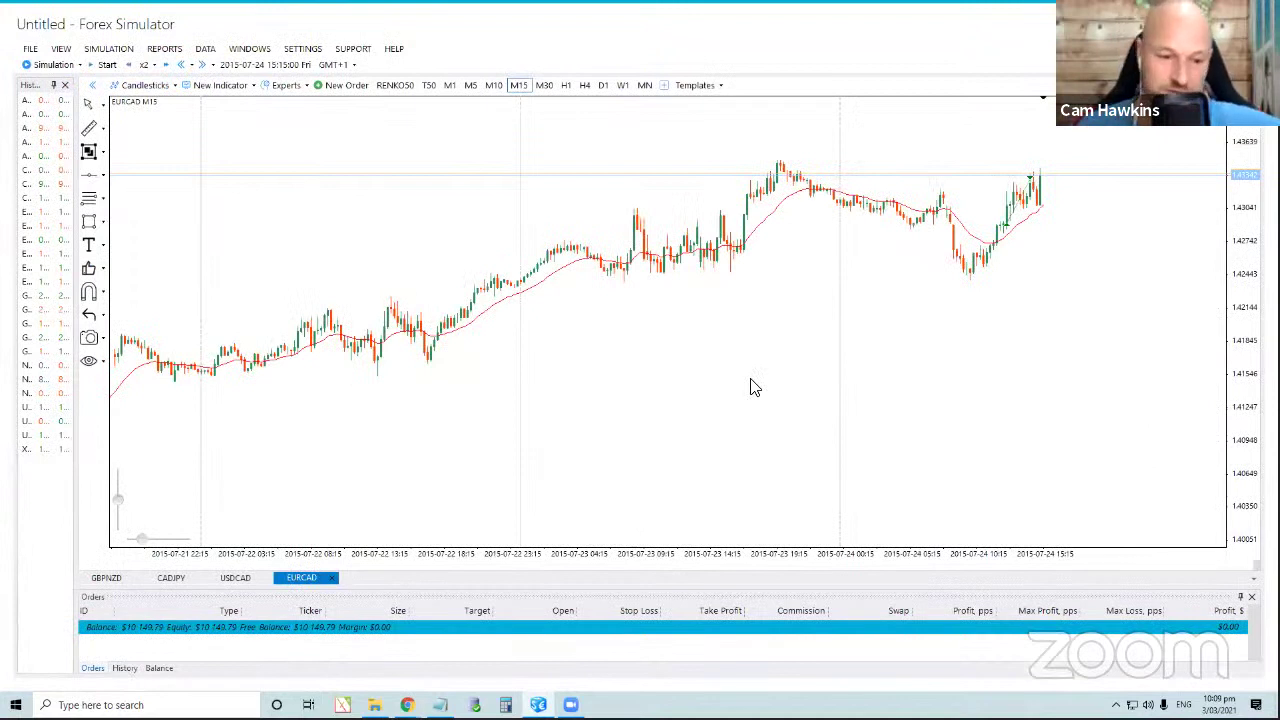
Open an AUDNZD chart and delete its Stochastic Oscillator window.
double_click(28, 144)
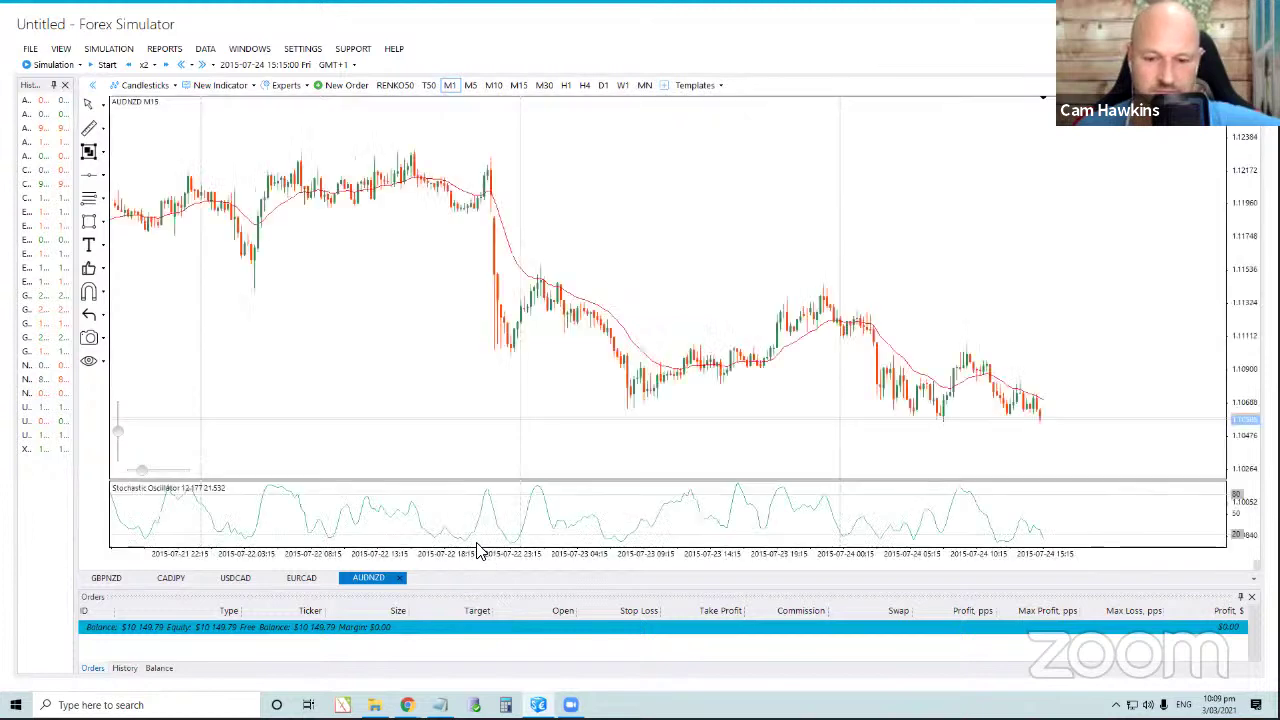
right_click(553, 527)
click(600, 549)
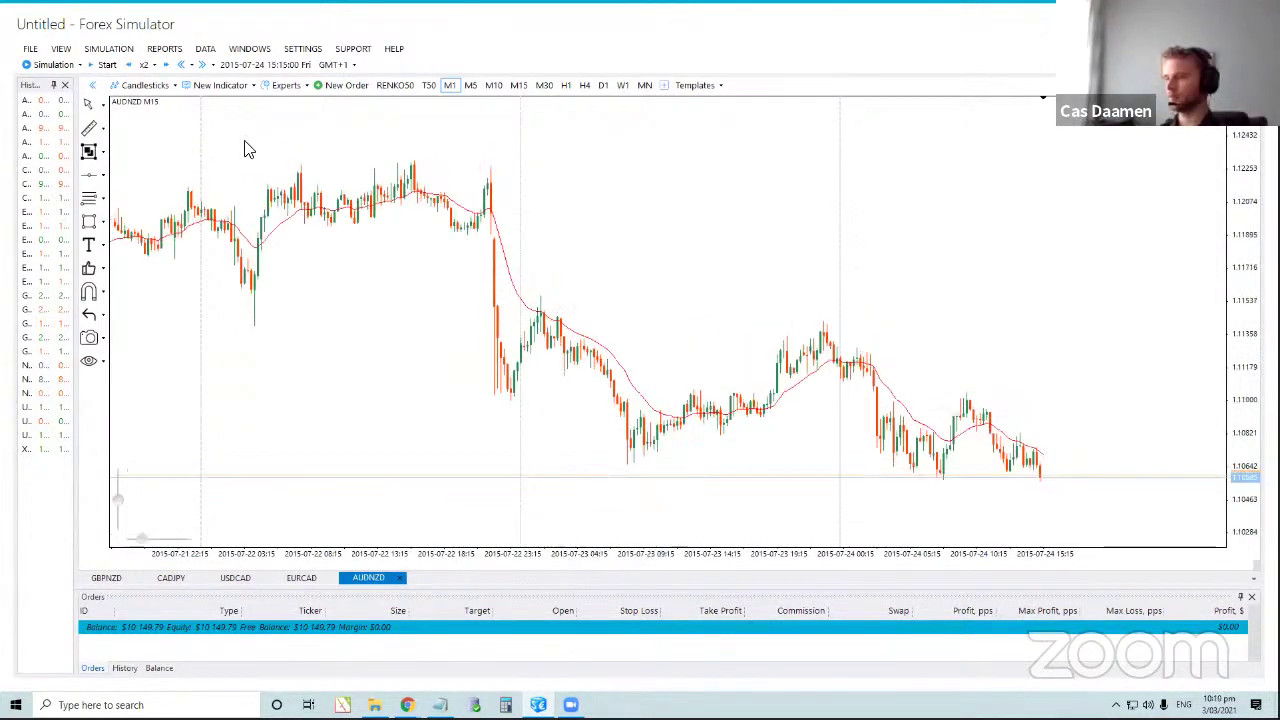
click(108, 48)
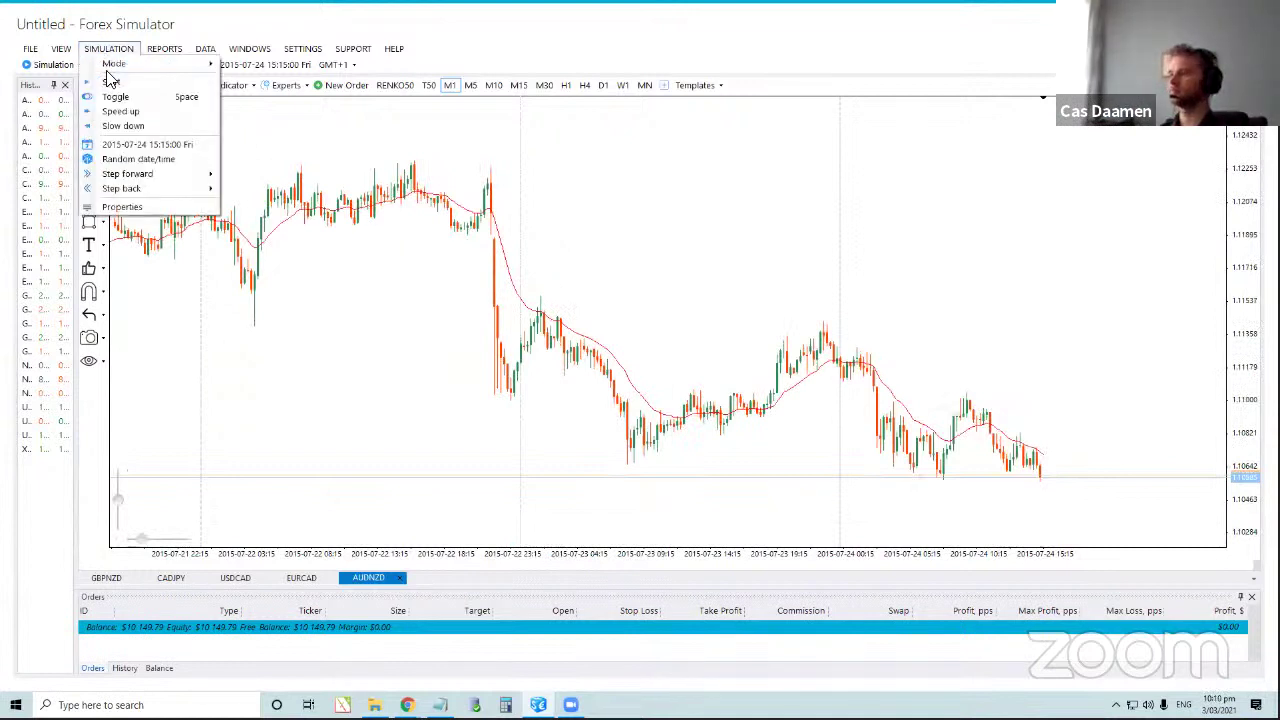
click(120, 160)
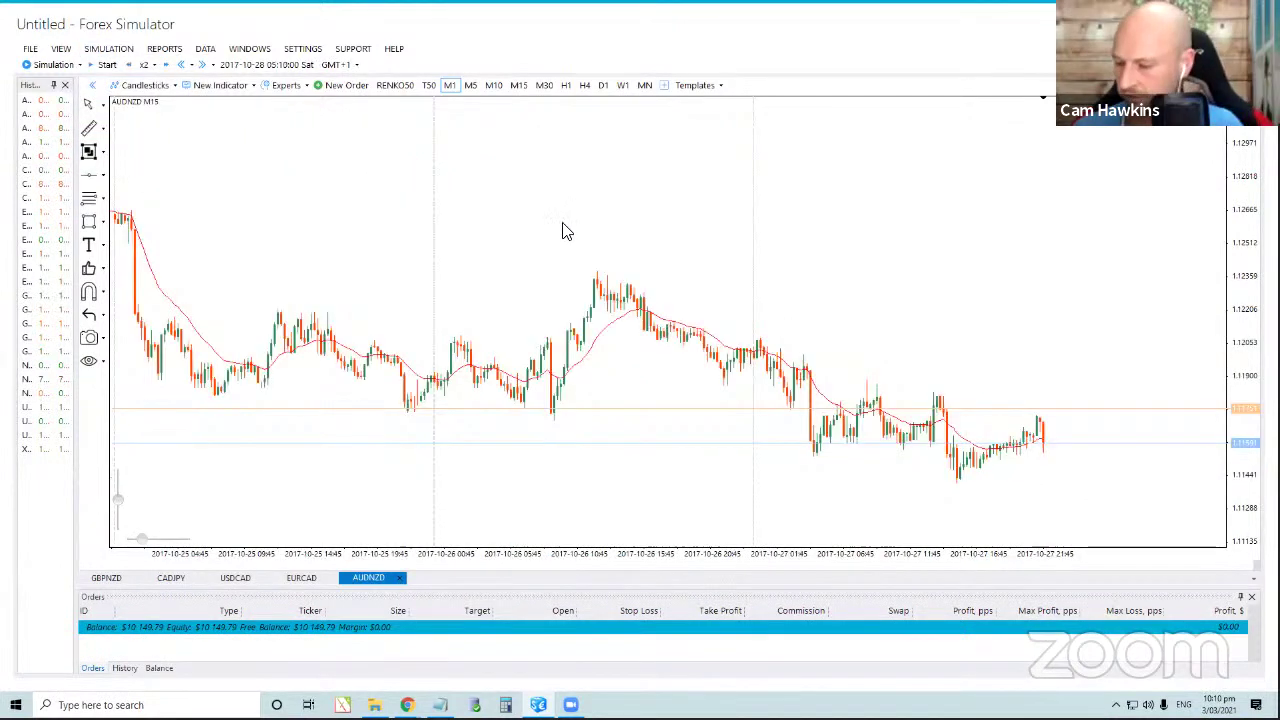
click(520, 86)
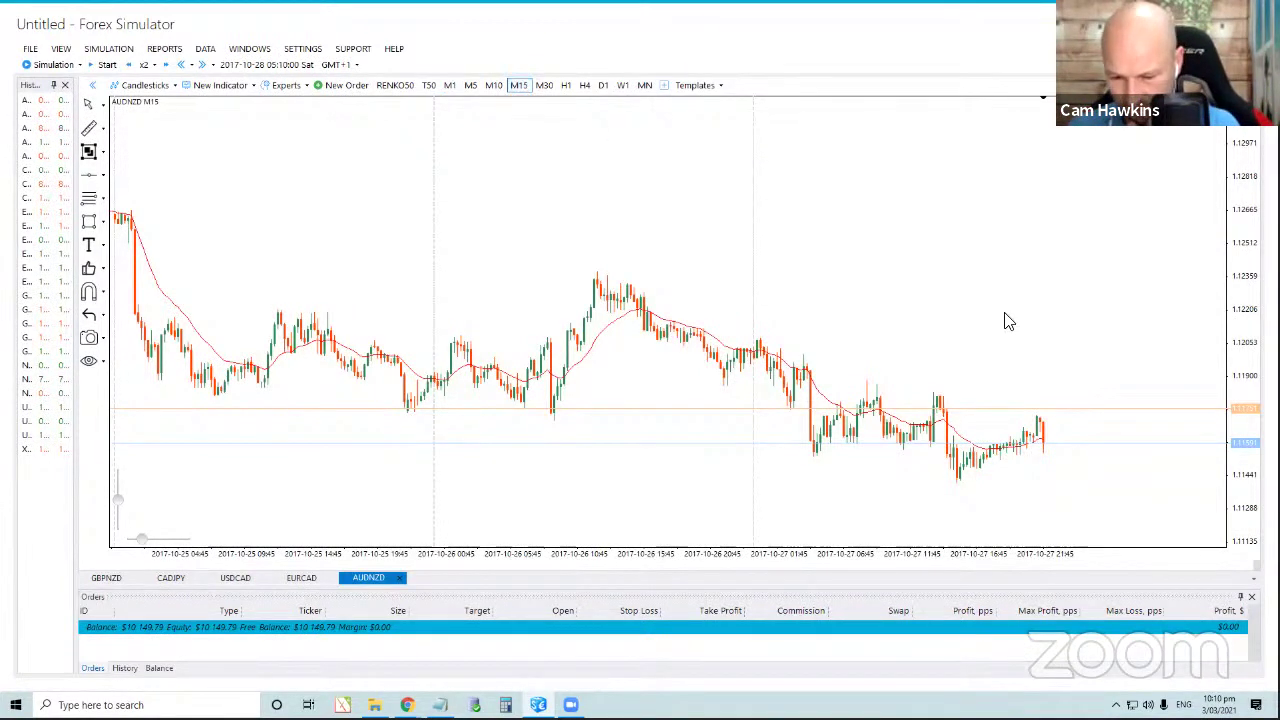
key(Right)
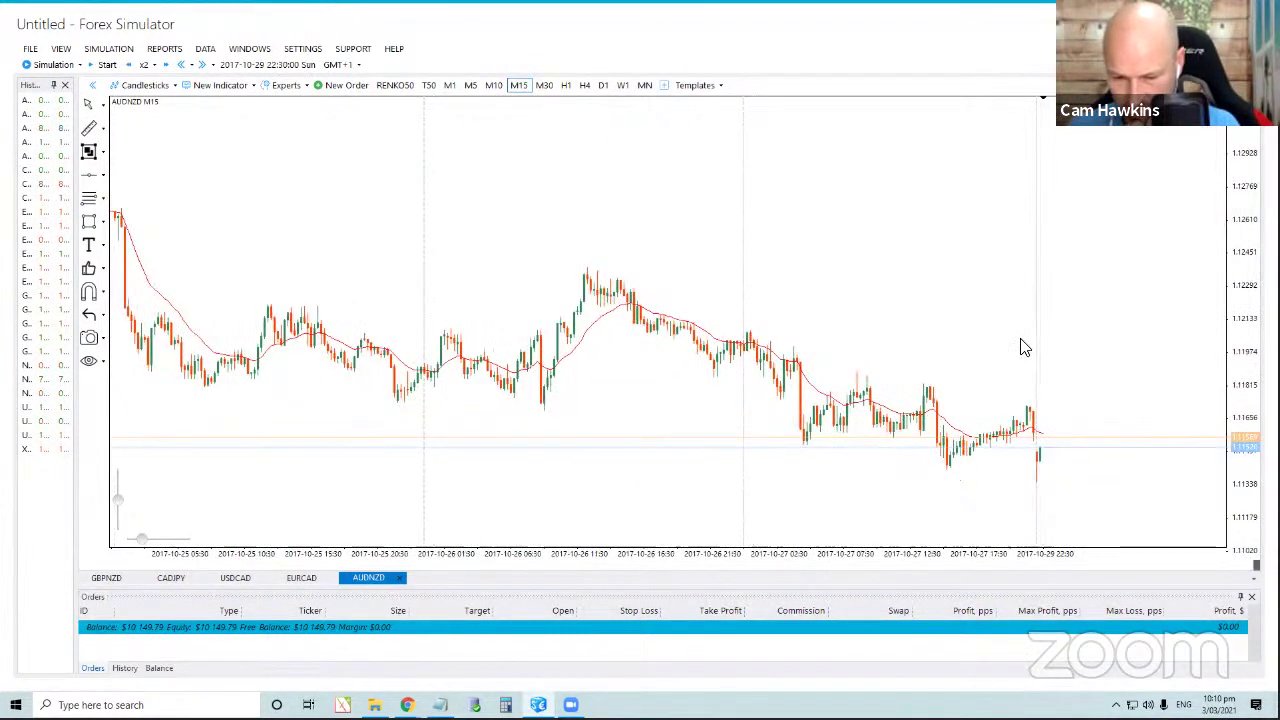
key(Right)
key(Right)
key(Right)
key(Right)
key(Right)
key(Right)
key(Right)
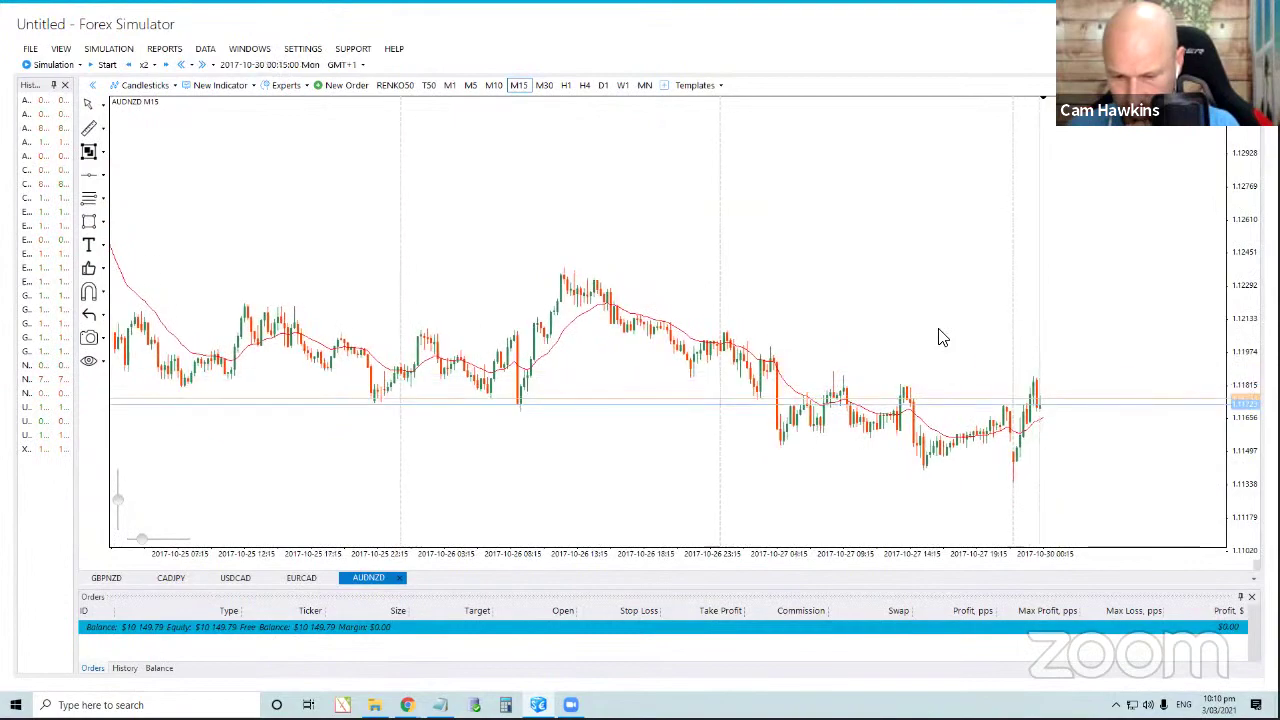
drag(938, 338, 783, 248)
drag(1020, 237, 662, 332)
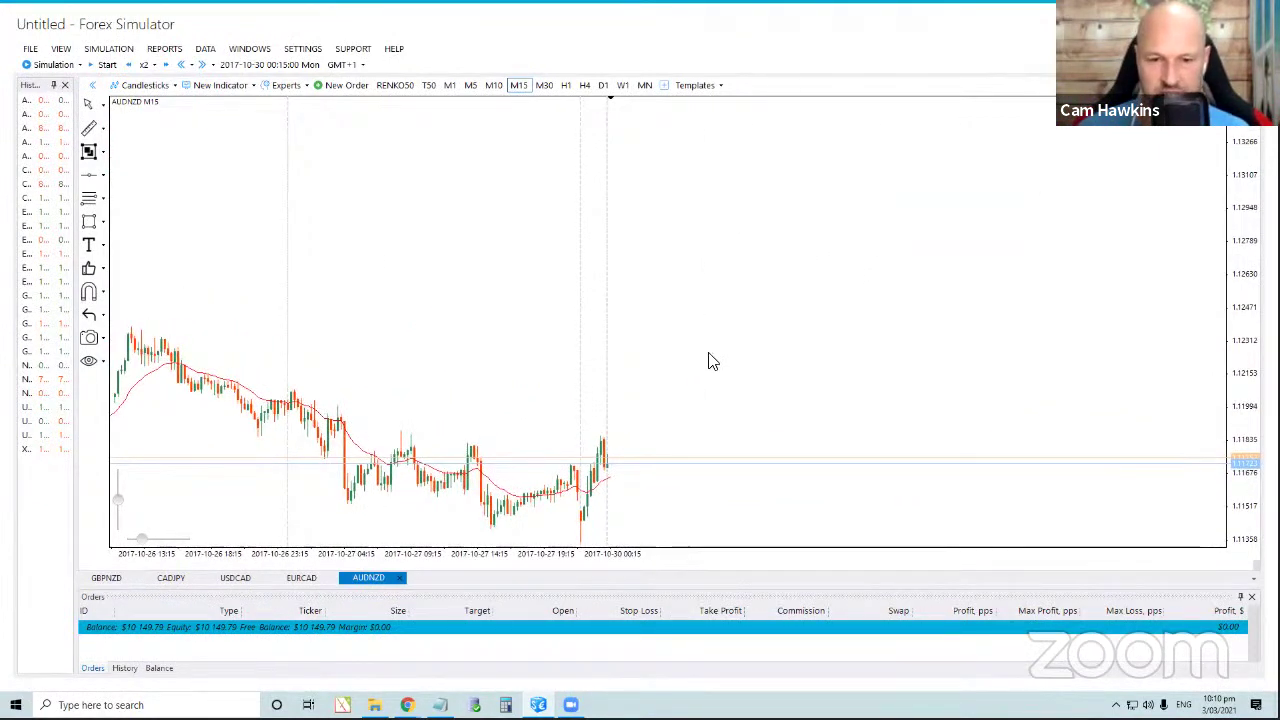
drag(708, 361, 731, 340)
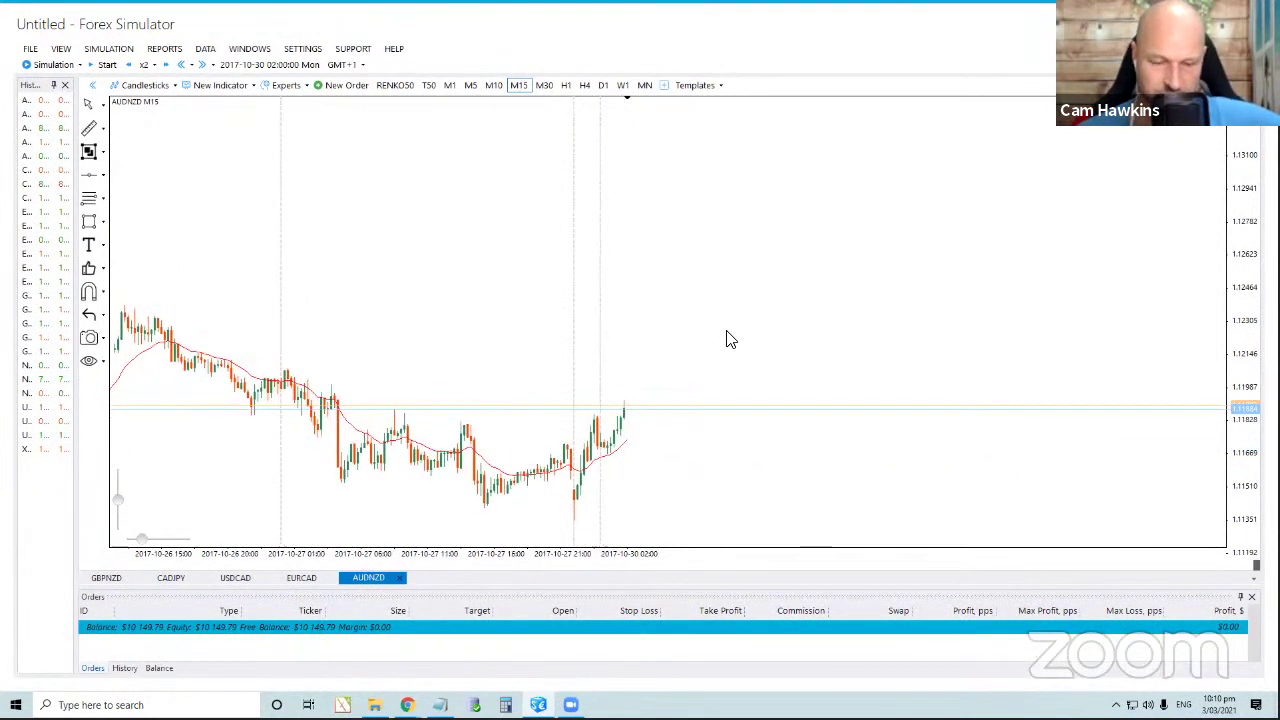
Buy AUDNZD at market with size 0.5, a stop loss at 1.11559 and a take profit of 343 points.
click(336, 87)
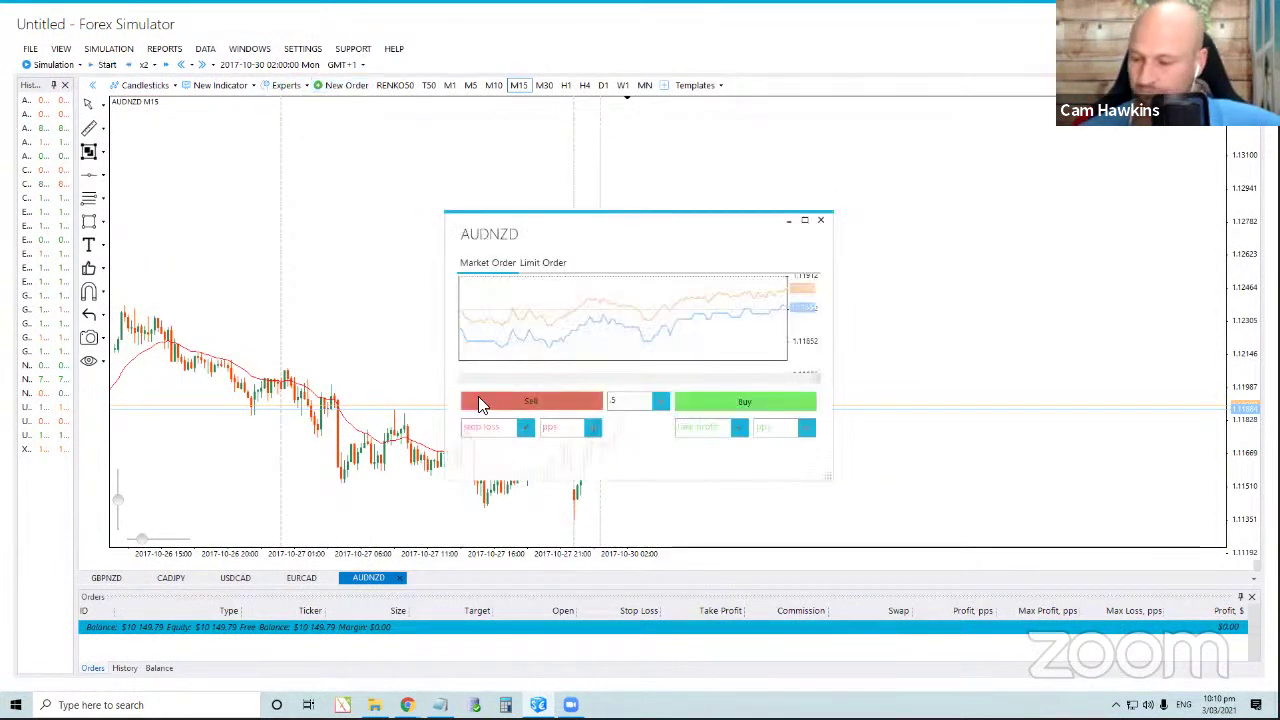
click(525, 428)
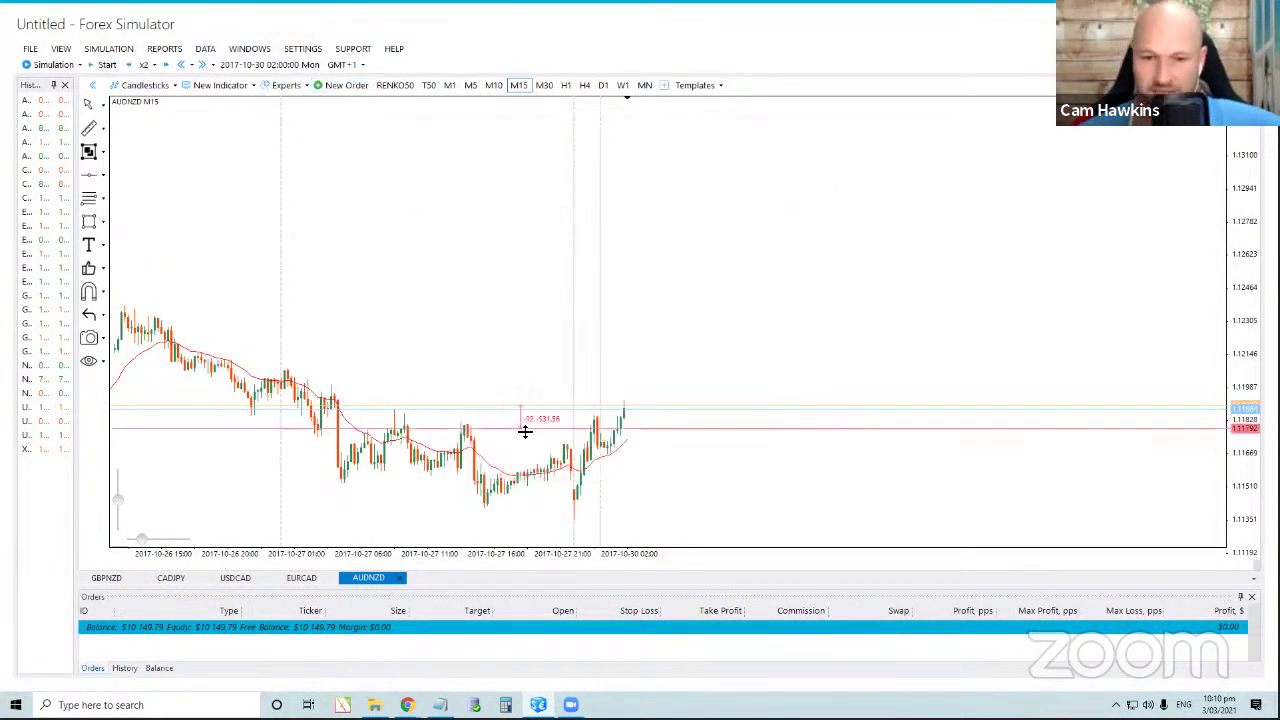
click(645, 481)
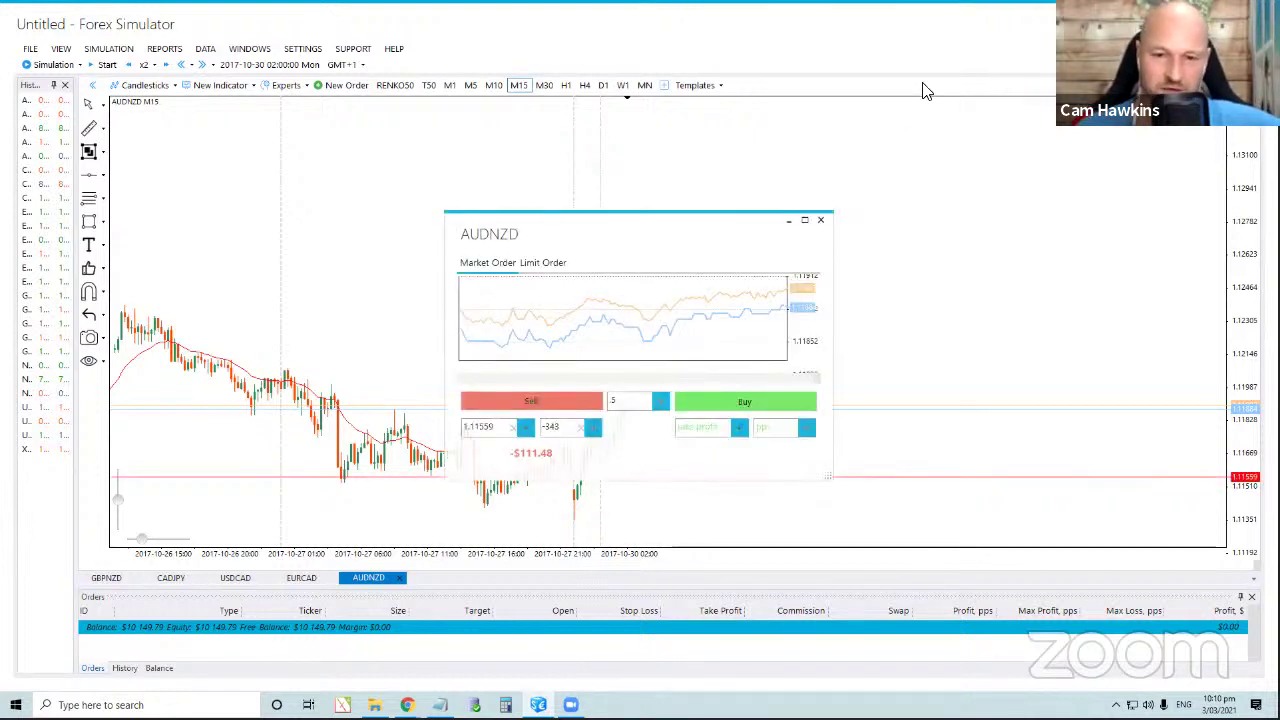
click(775, 428)
text(343)
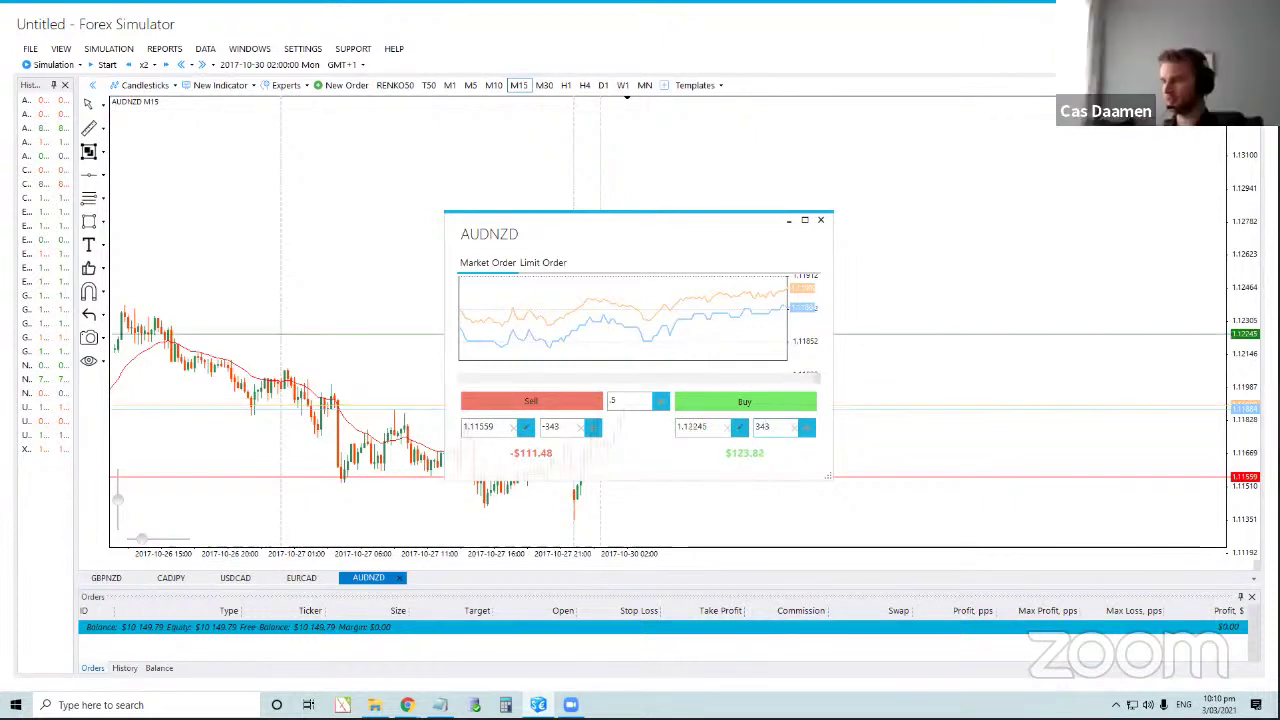
click(770, 401)
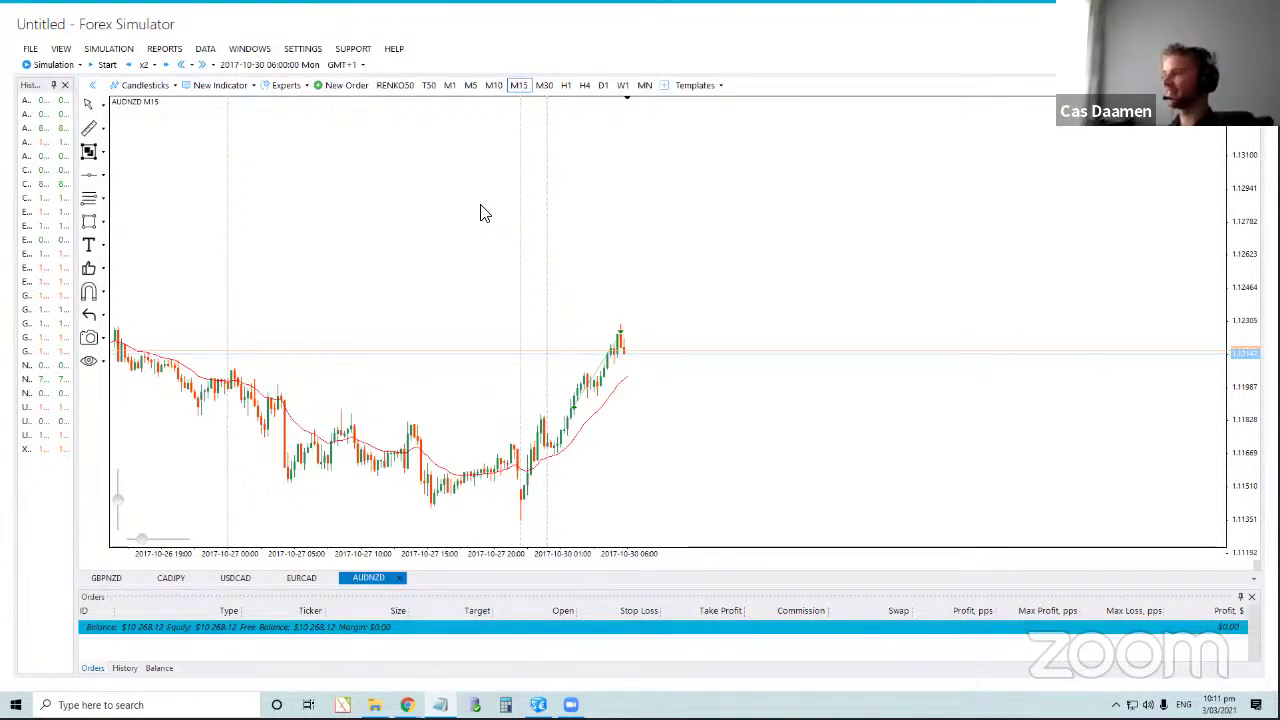
Open a CADCHF chart and delete its Stochastic Oscillator window.
double_click(27, 186)
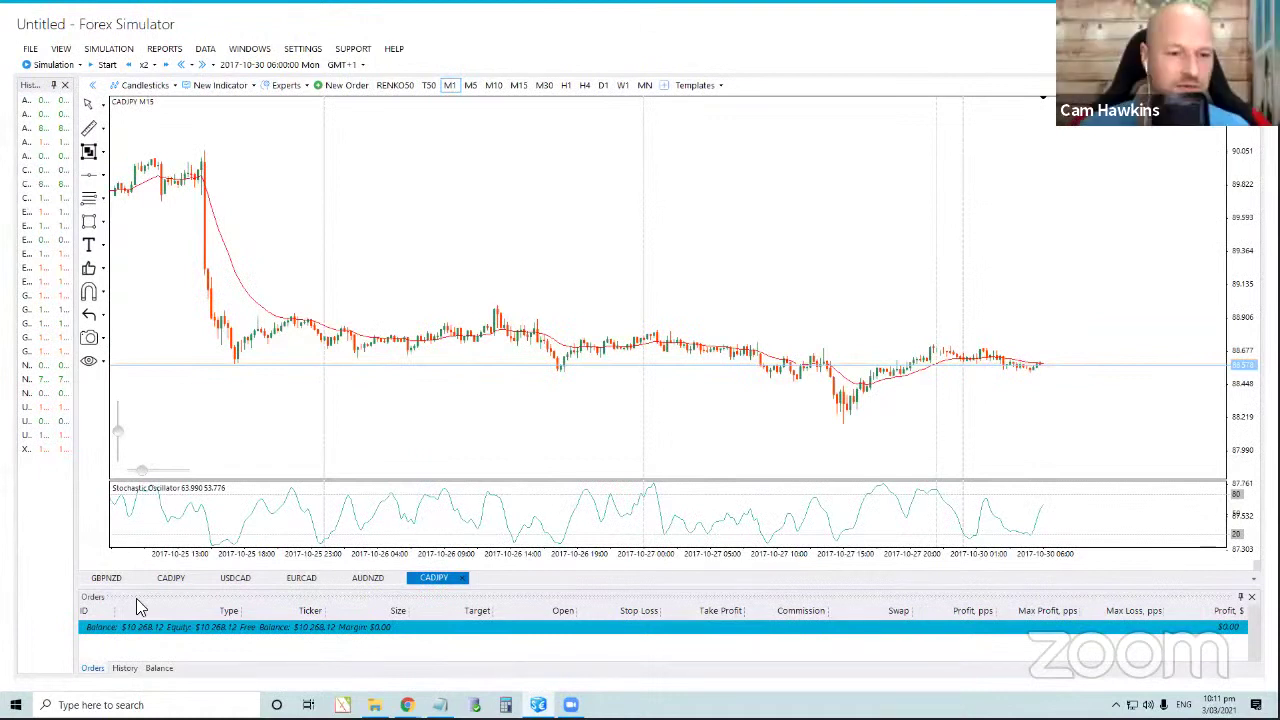
click(462, 578)
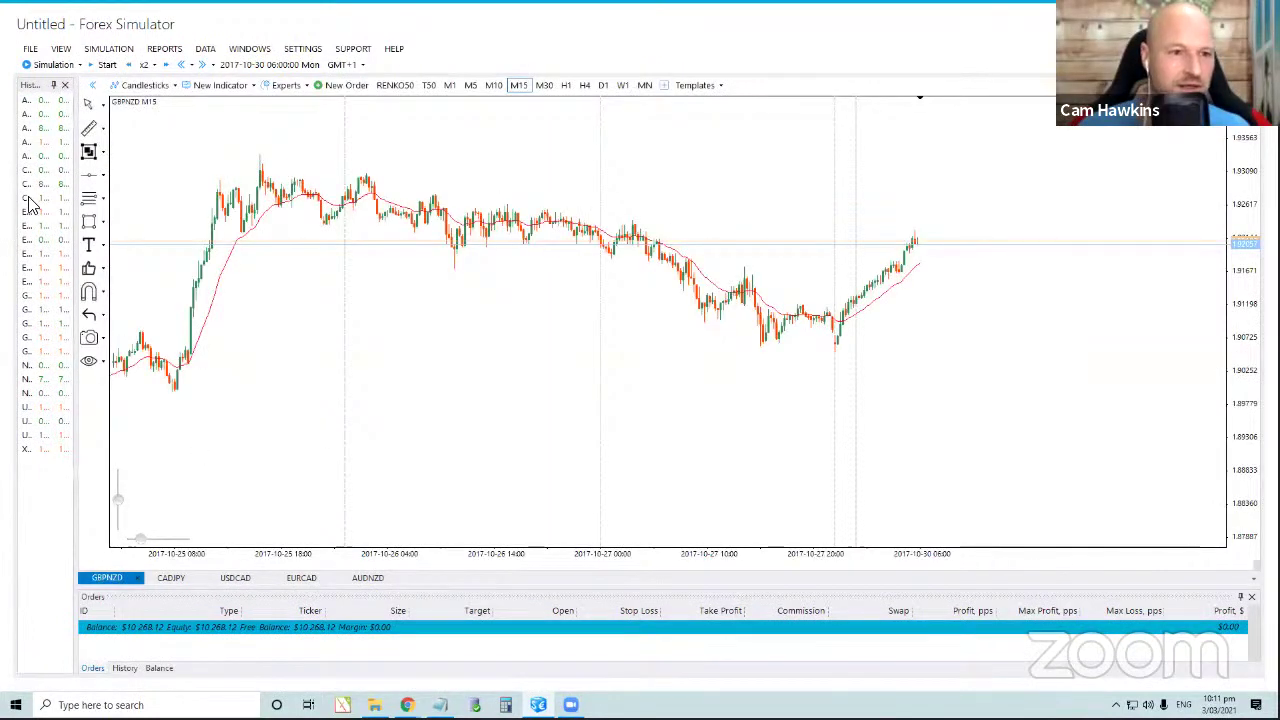
drag(74, 190, 141, 203)
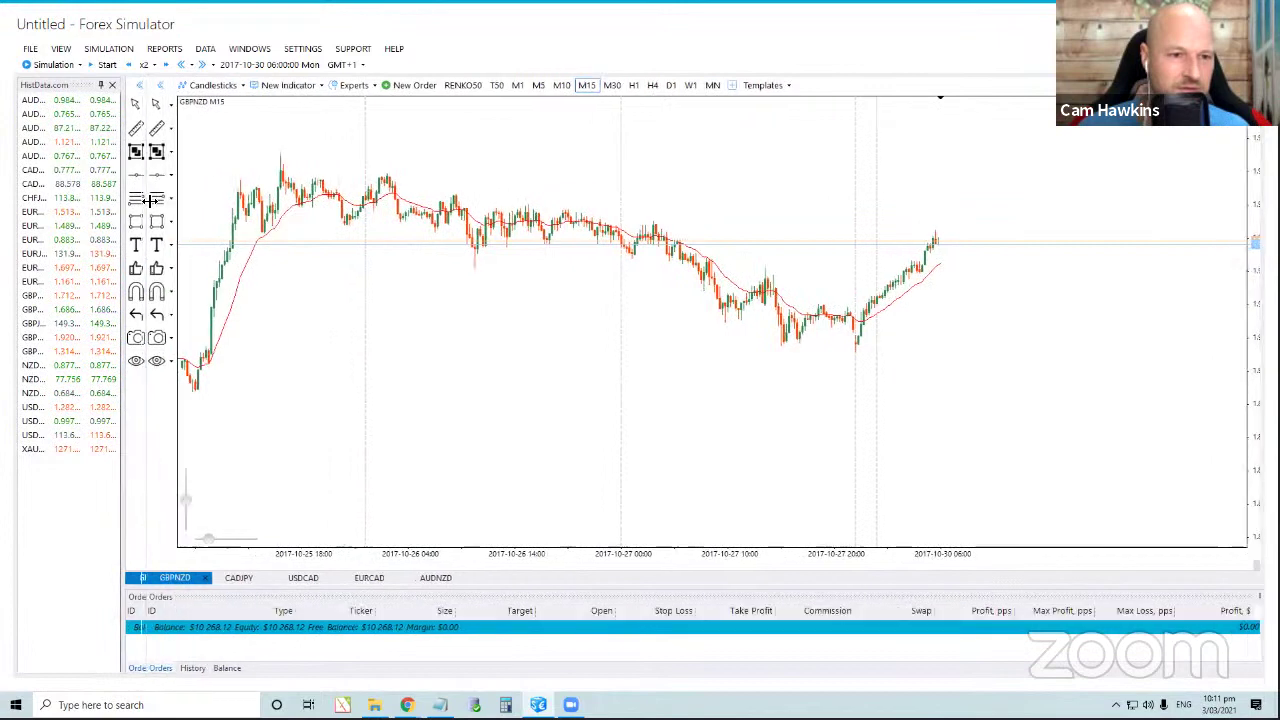
double_click(40, 170)
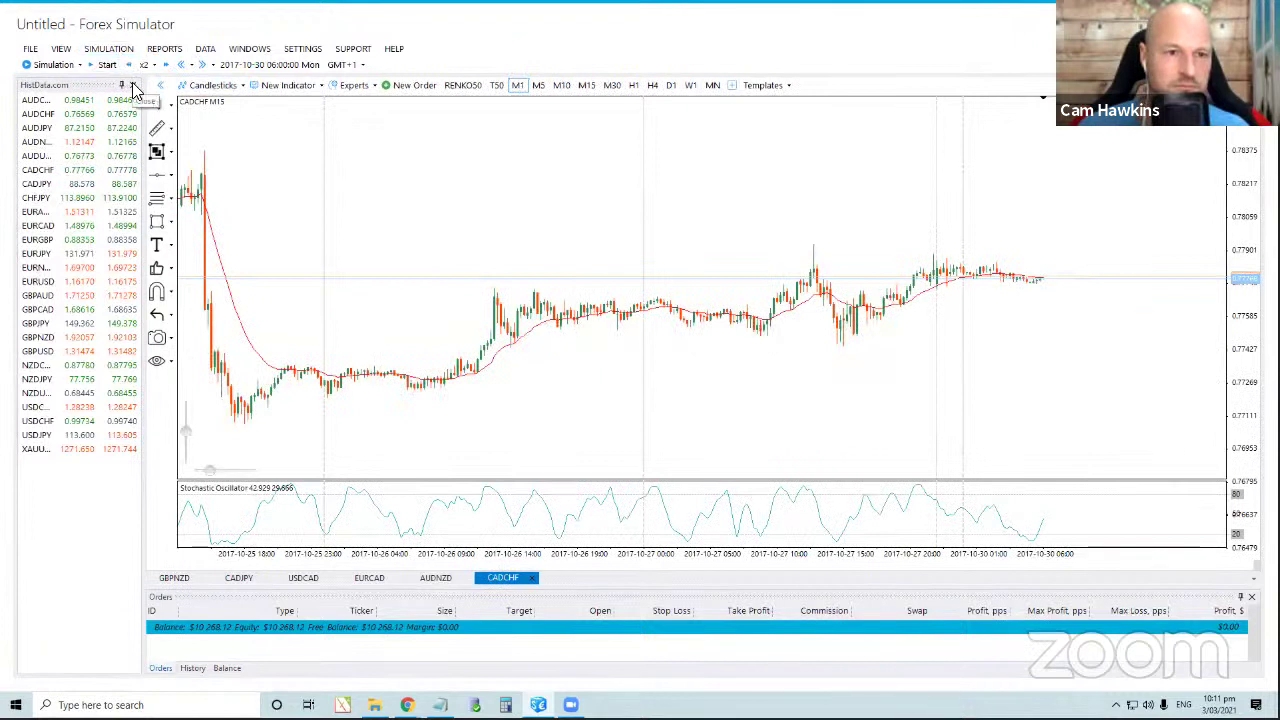
drag(150, 108, 46, 120)
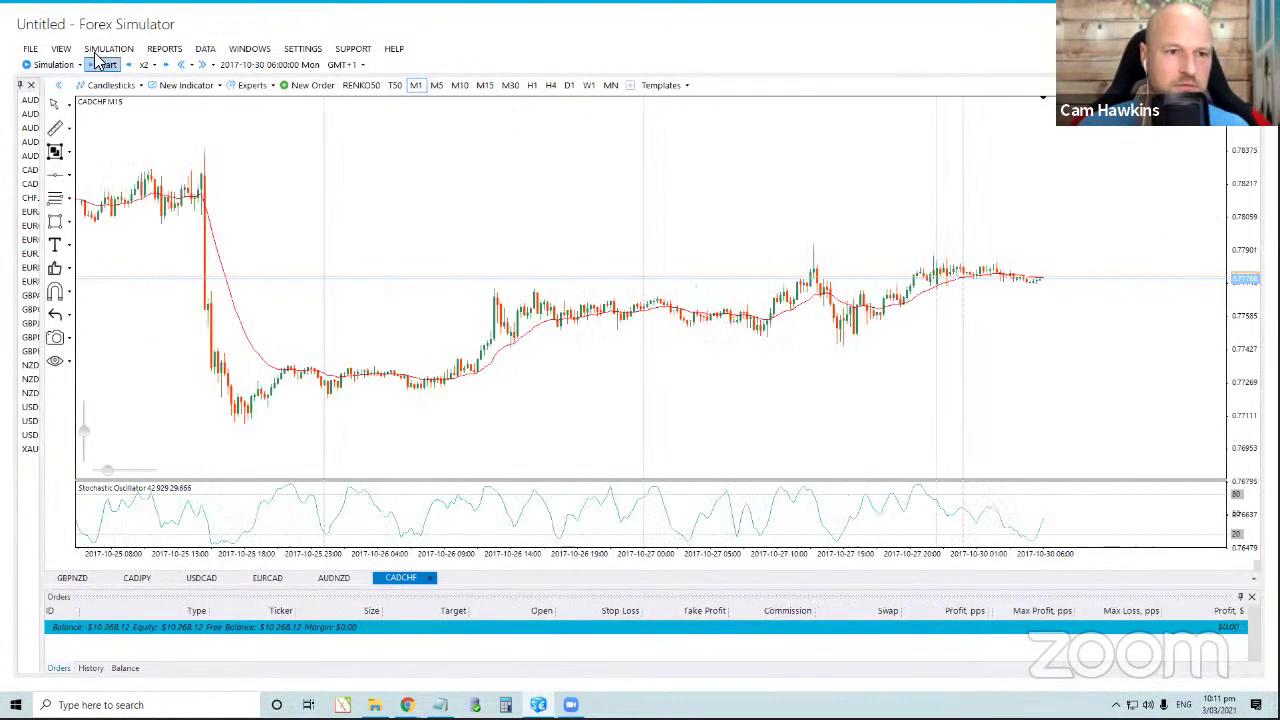
right_click(481, 507)
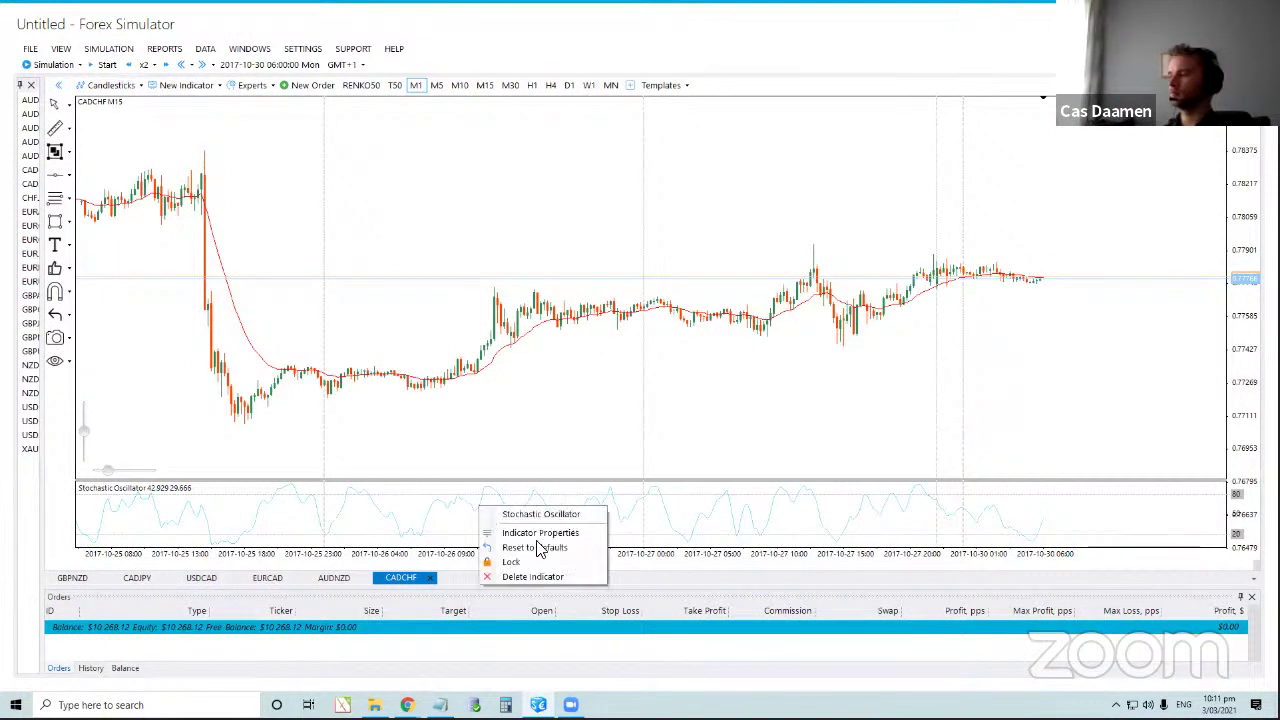
click(543, 563)
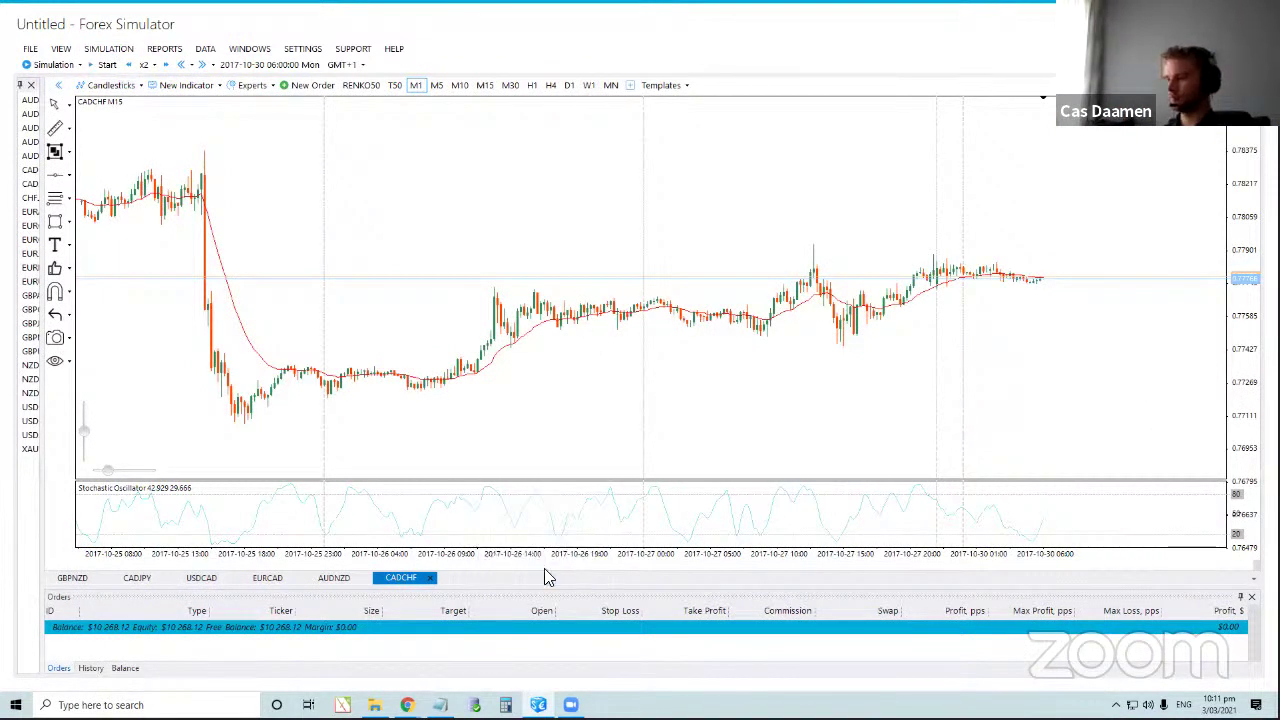
click(110, 48)
click(140, 160)
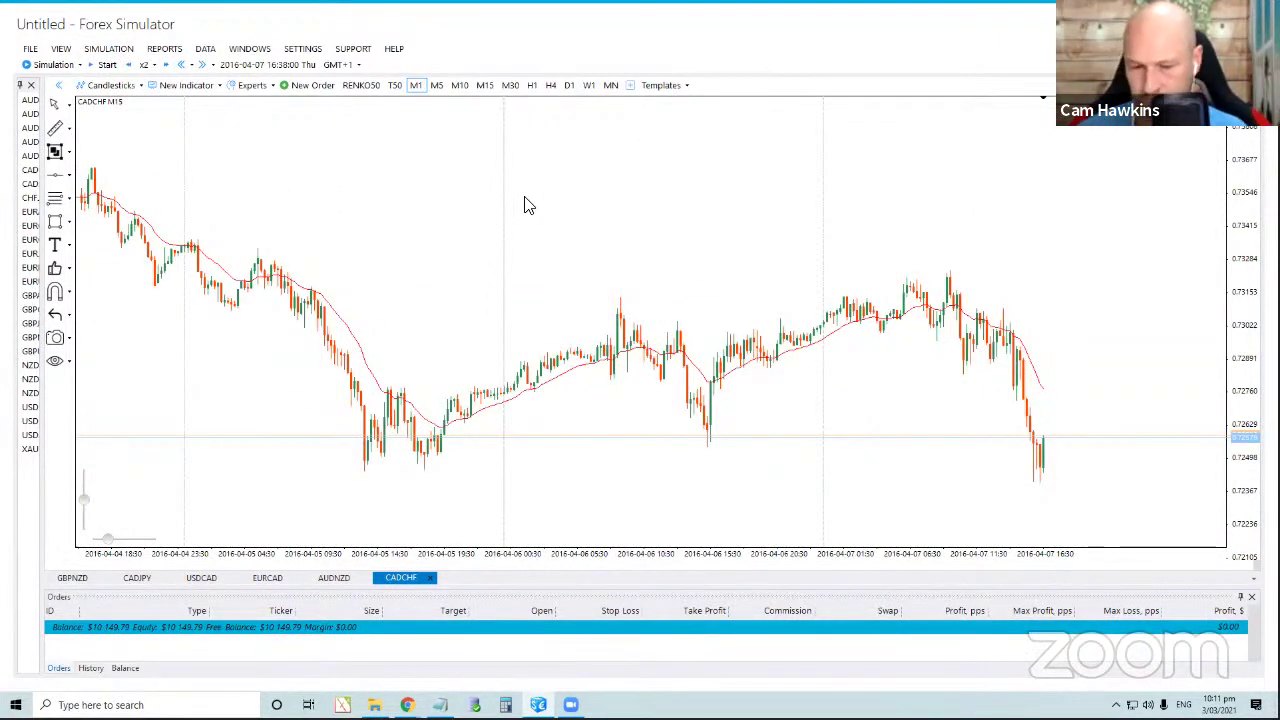
click(486, 87)
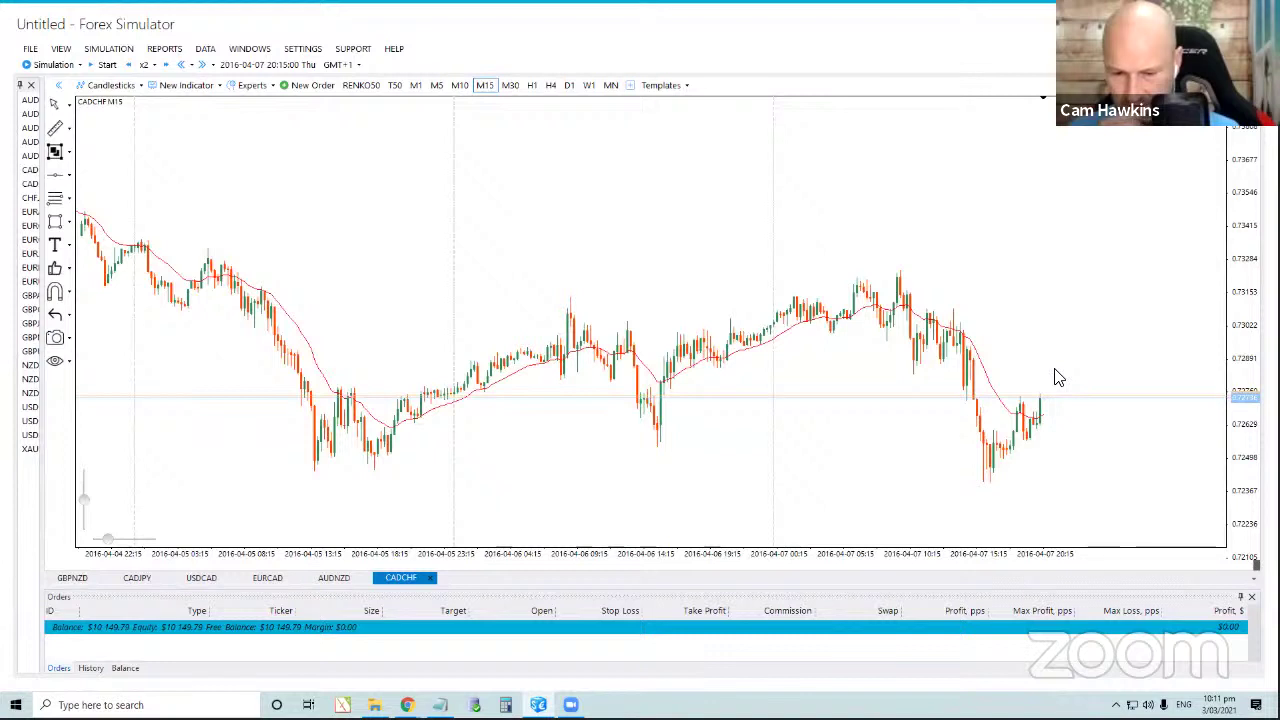
Buy CADCHF at market with size 0.5, a stop loss at 0.72430 and a take profit of 316 points.
click(313, 87)
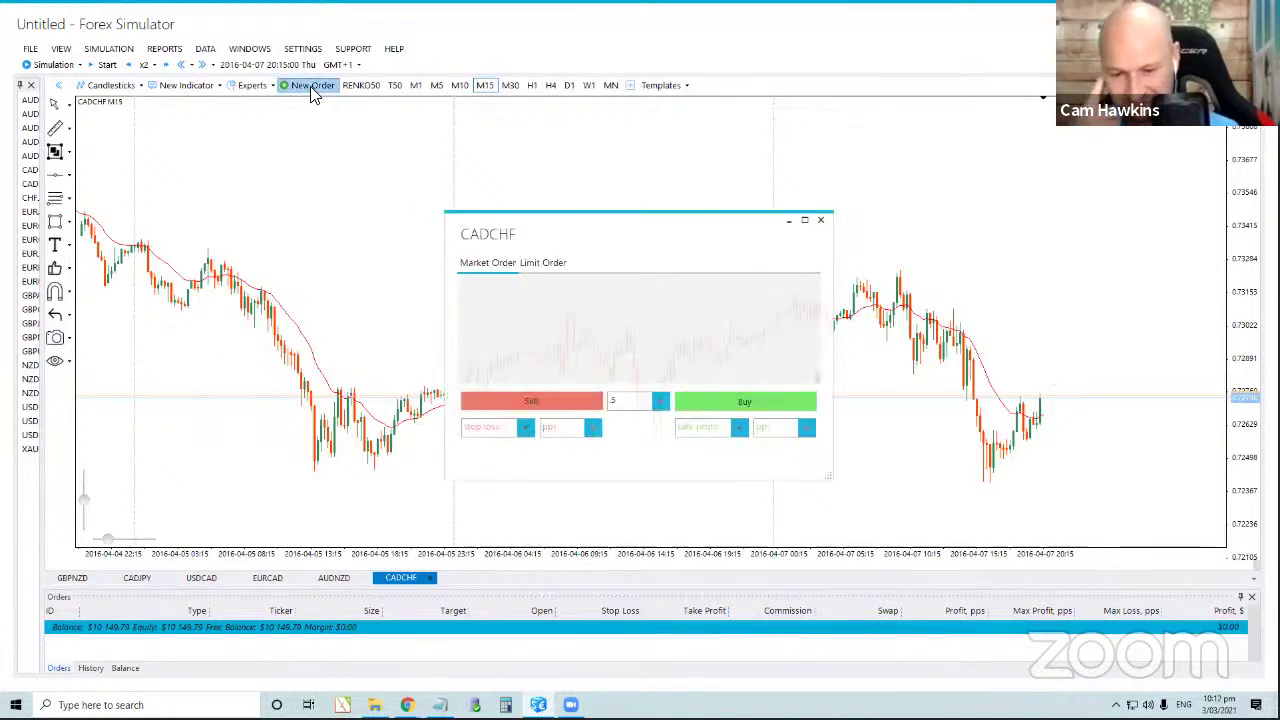
click(526, 429)
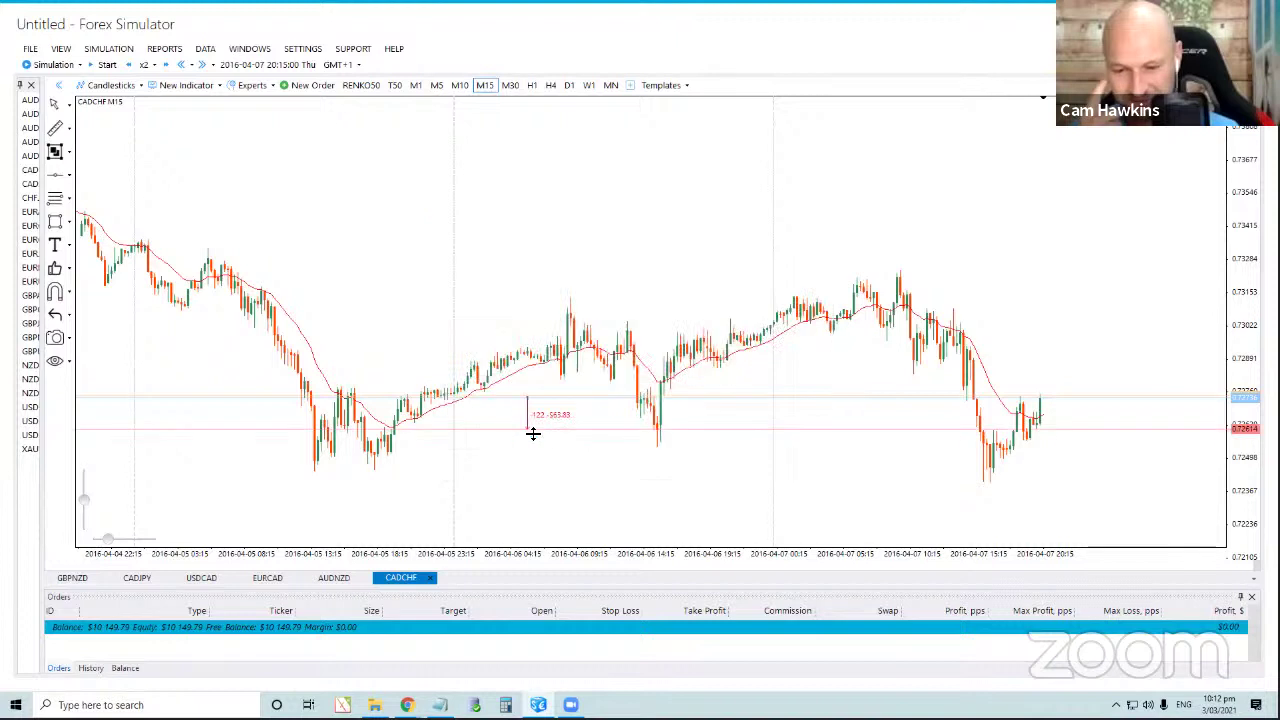
click(1003, 480)
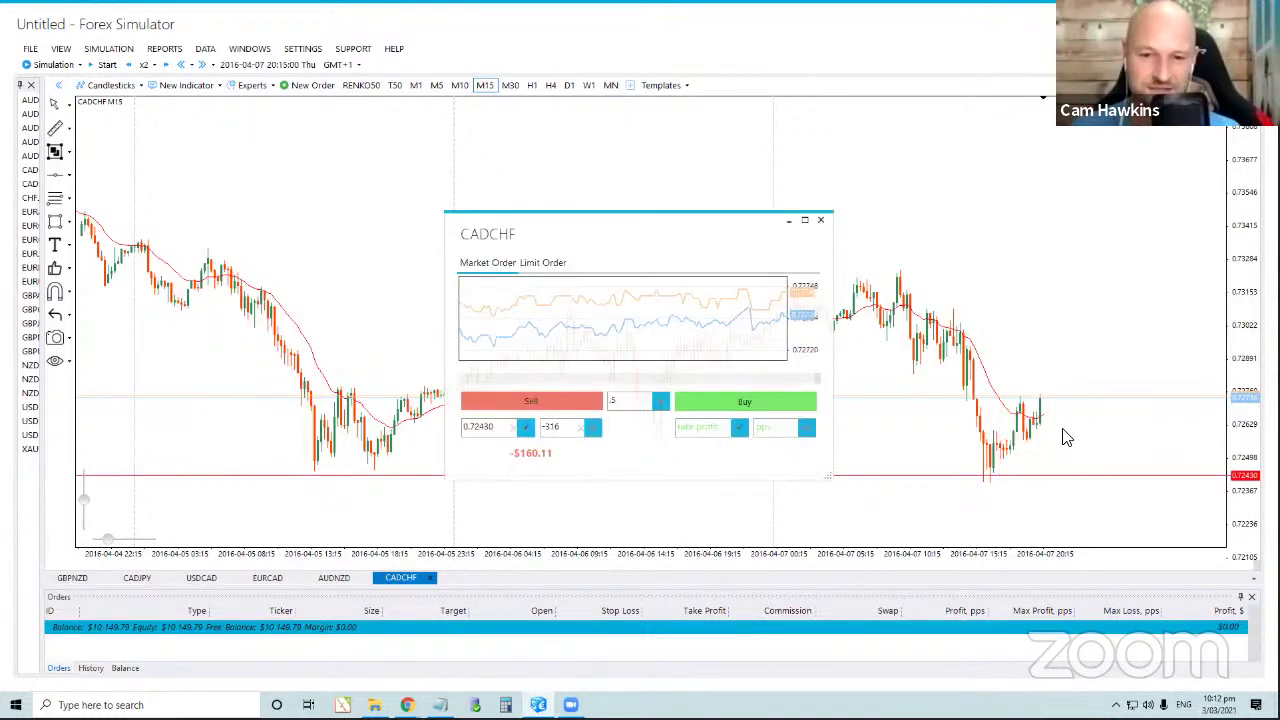
click(780, 427)
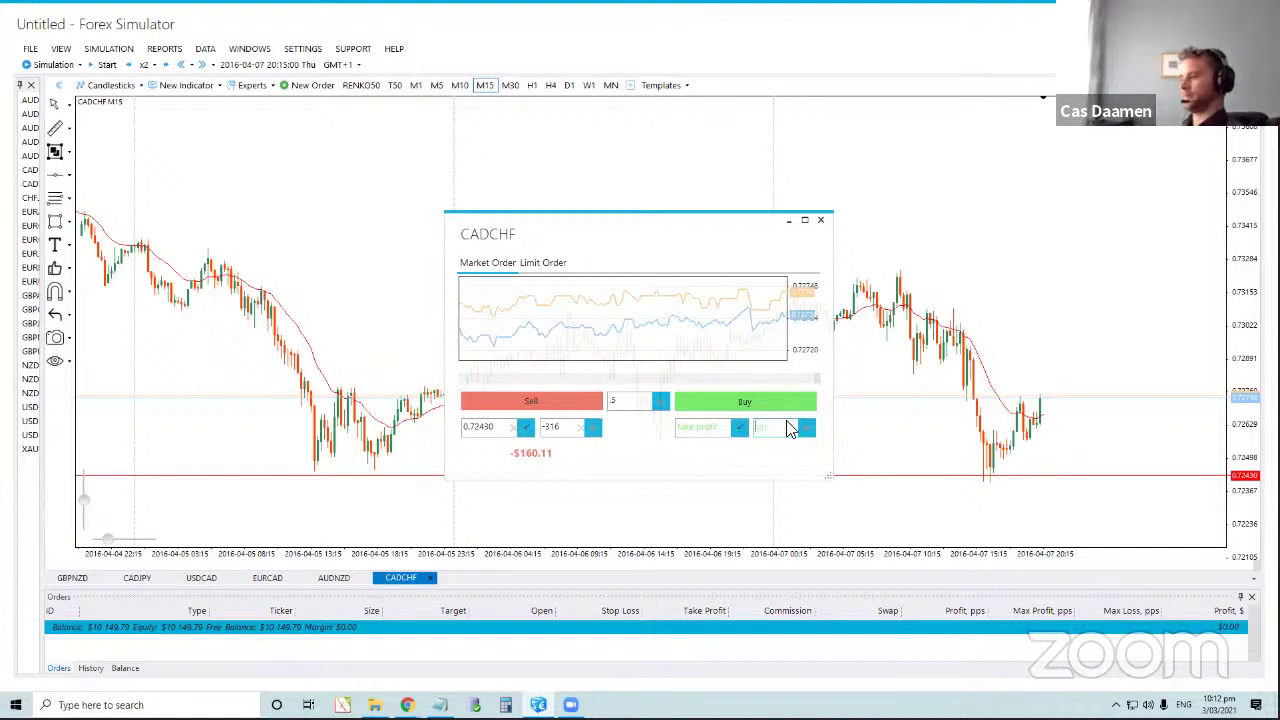
text(316)
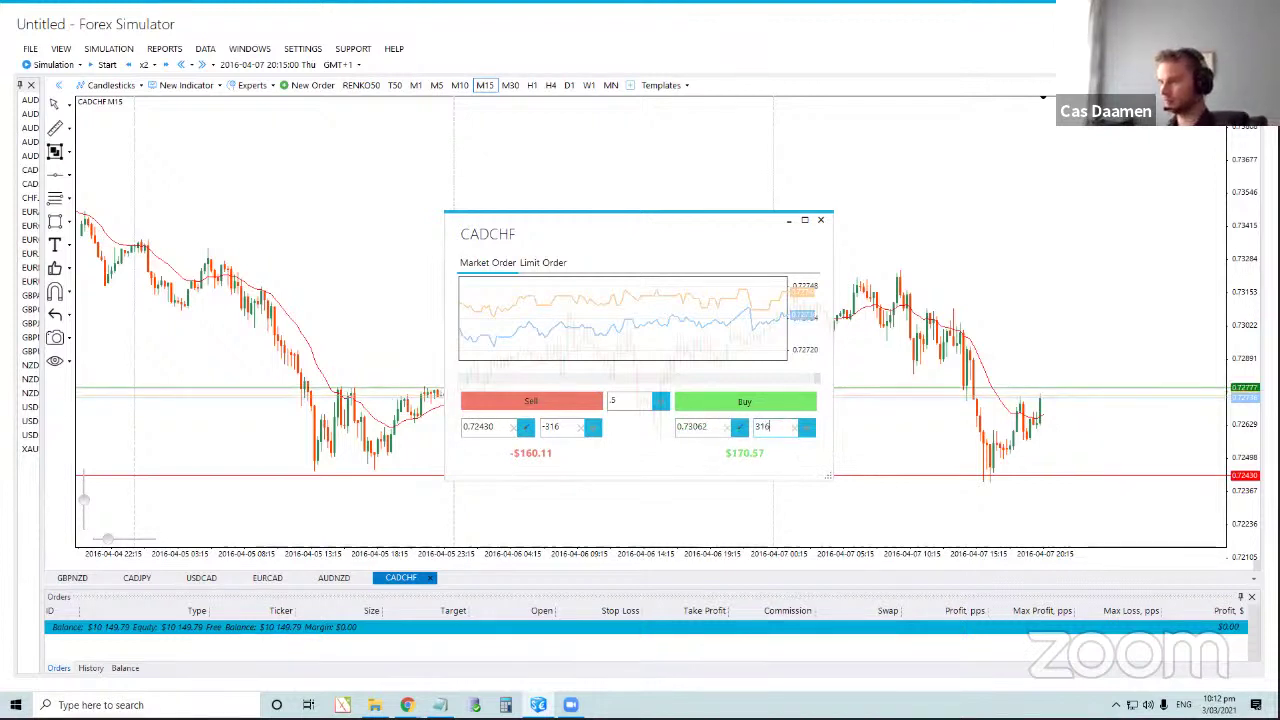
click(750, 405)
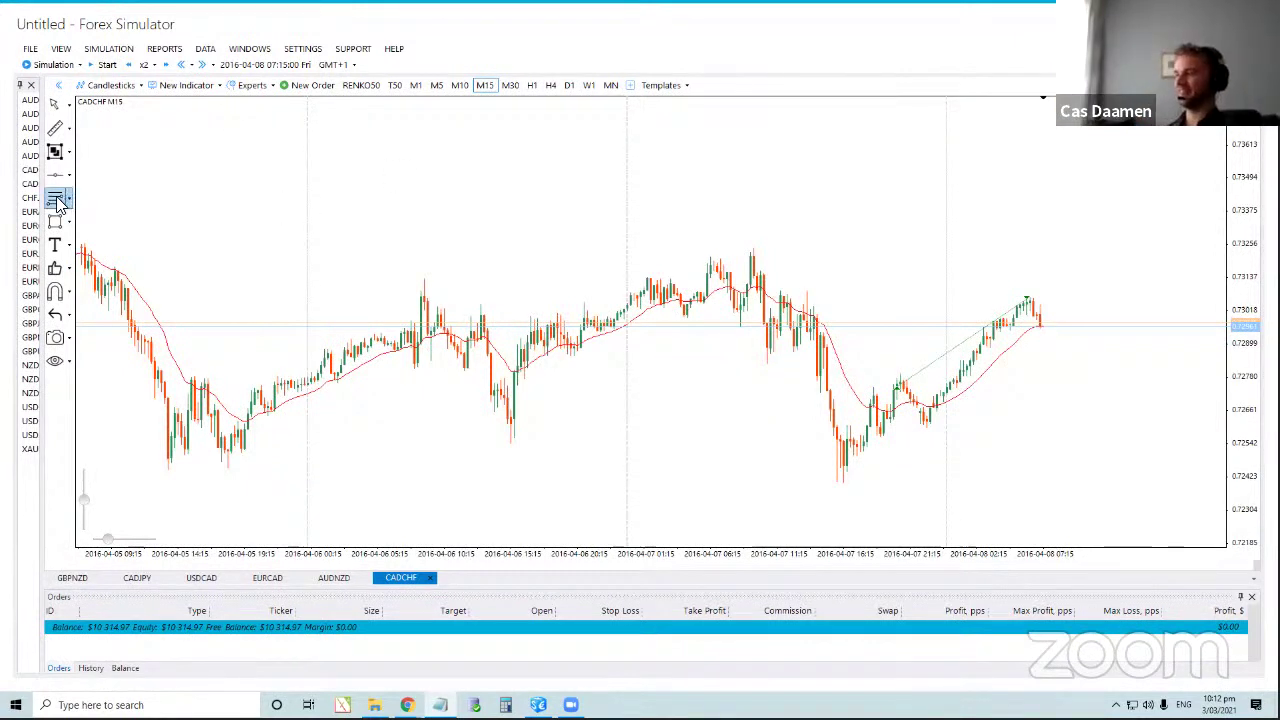
Open a EURGBP chart from the pair list and delete its Stochastic Oscillator window.
drag(46, 191, 120, 185)
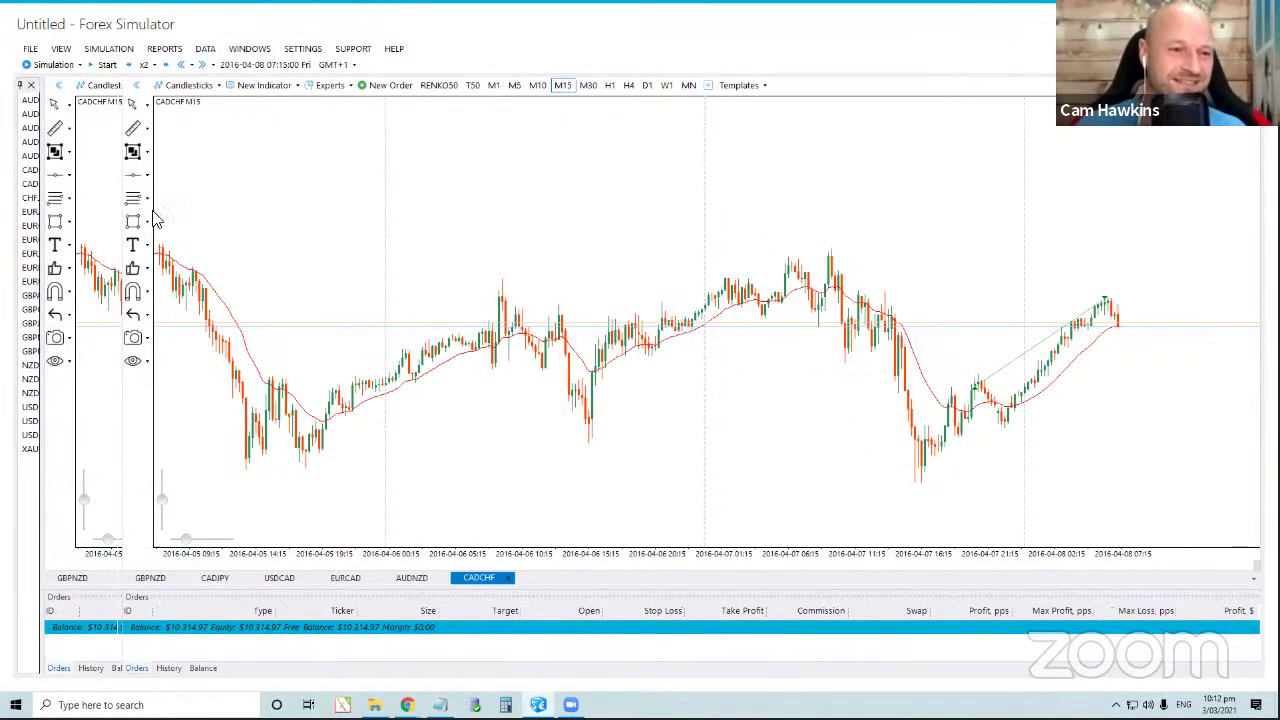
double_click(37, 241)
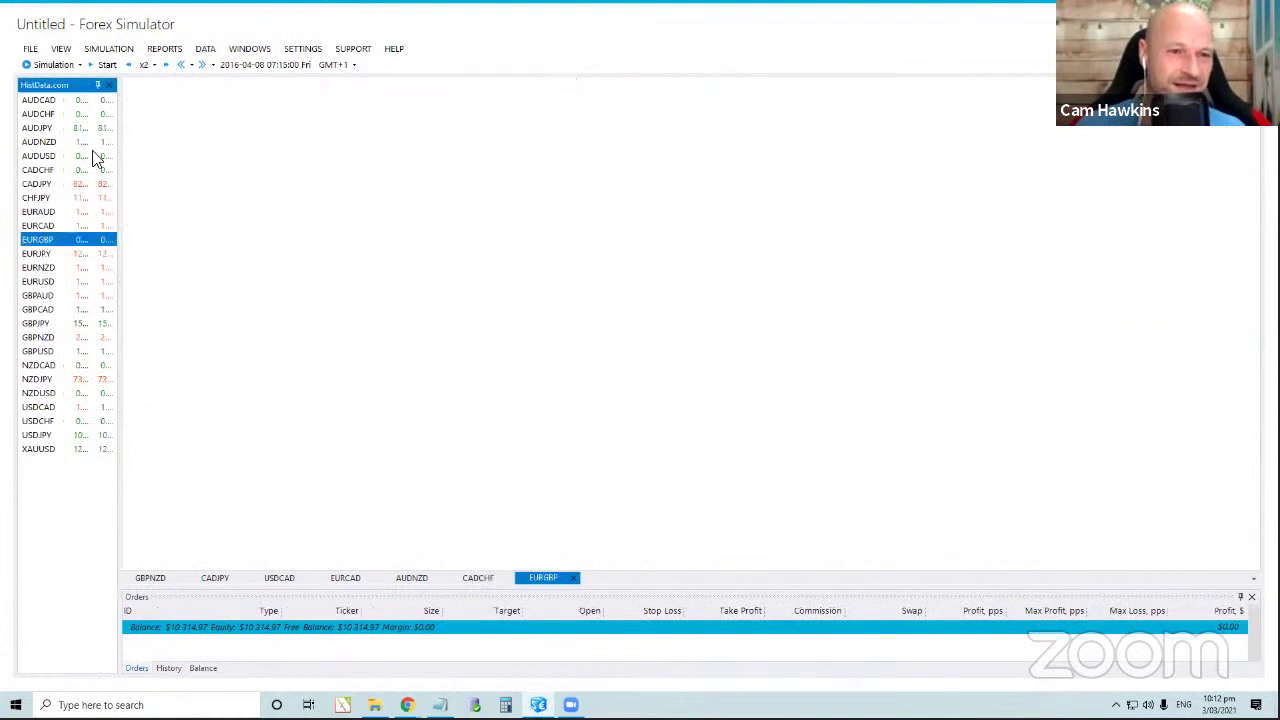
drag(124, 183, 48, 182)
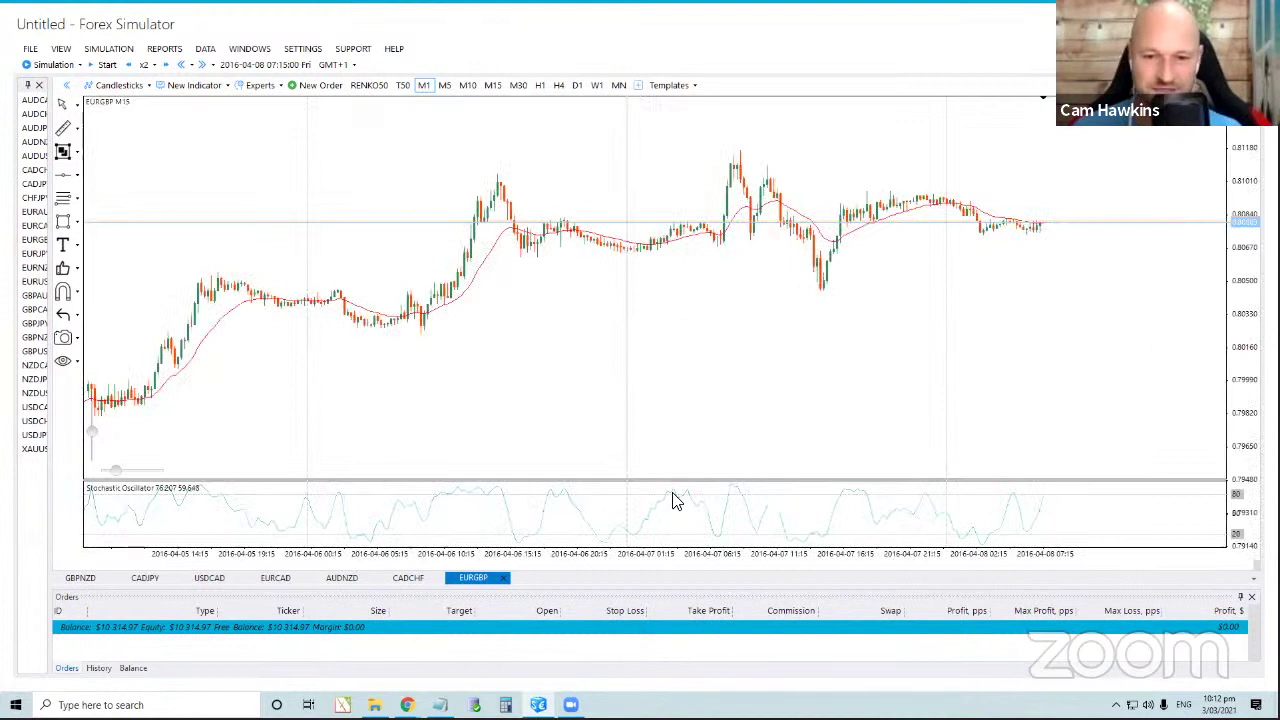
right_click(674, 497)
click(735, 566)
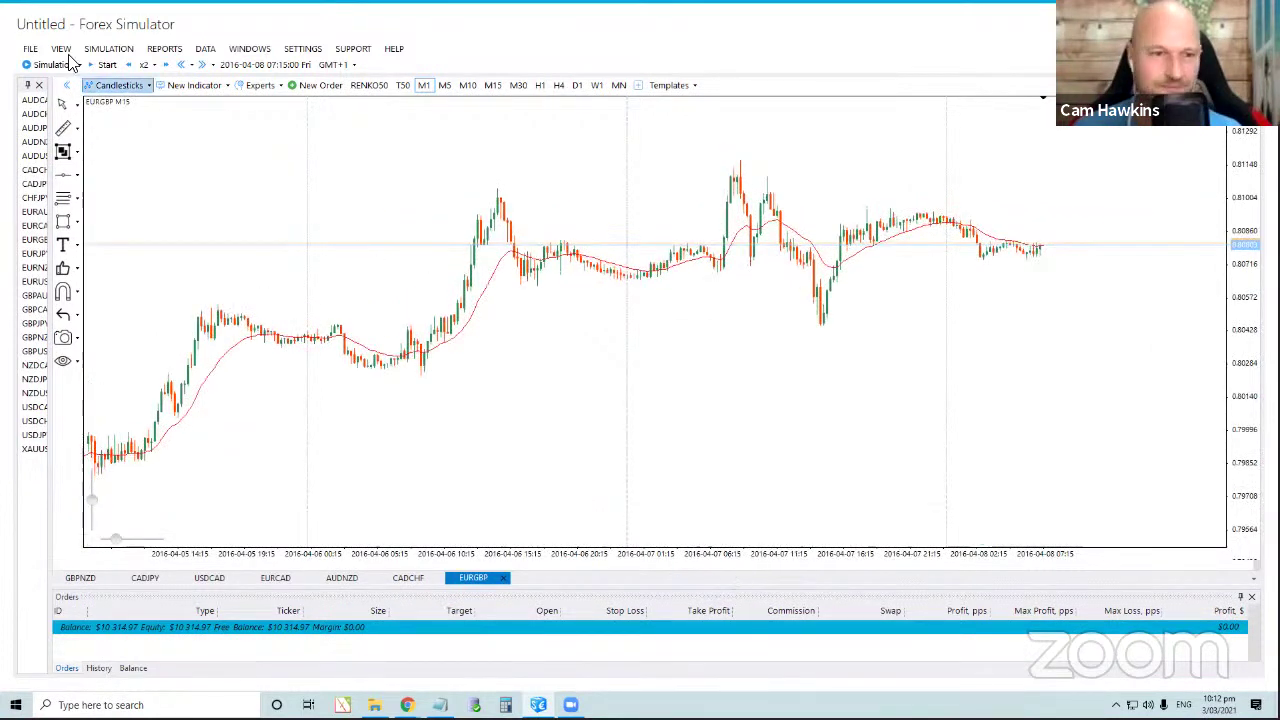
click(110, 49)
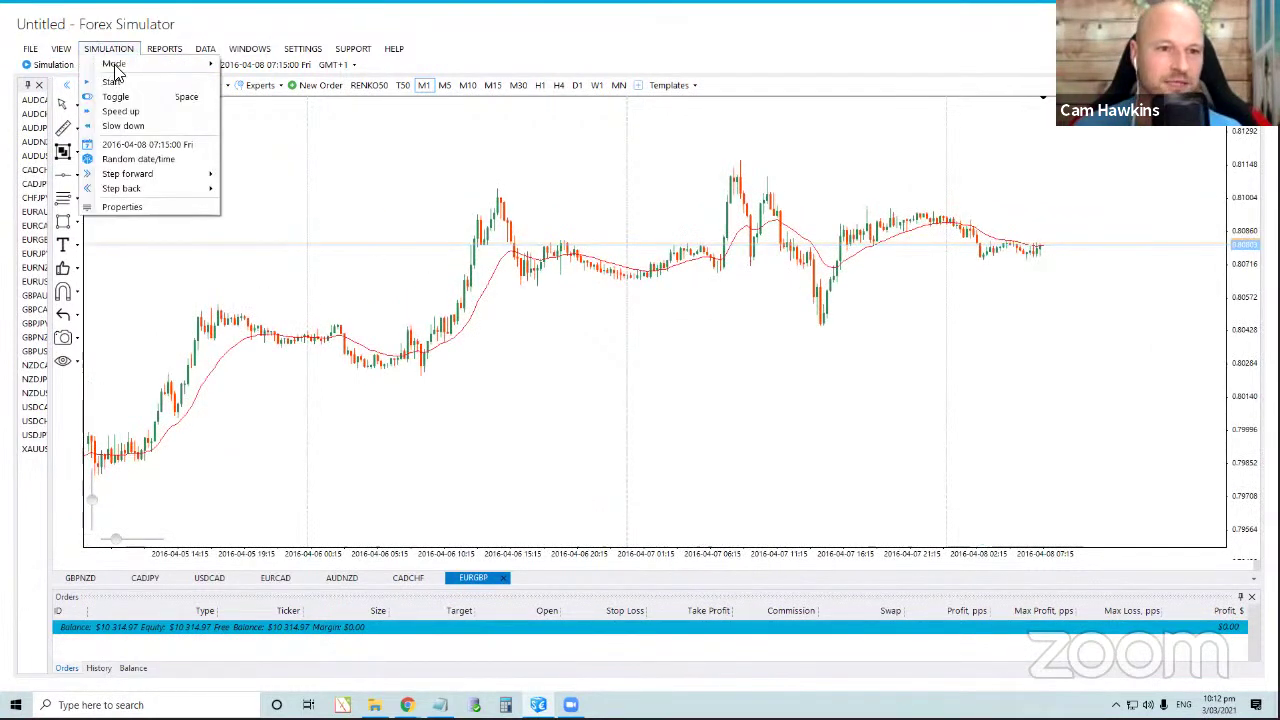
click(152, 164)
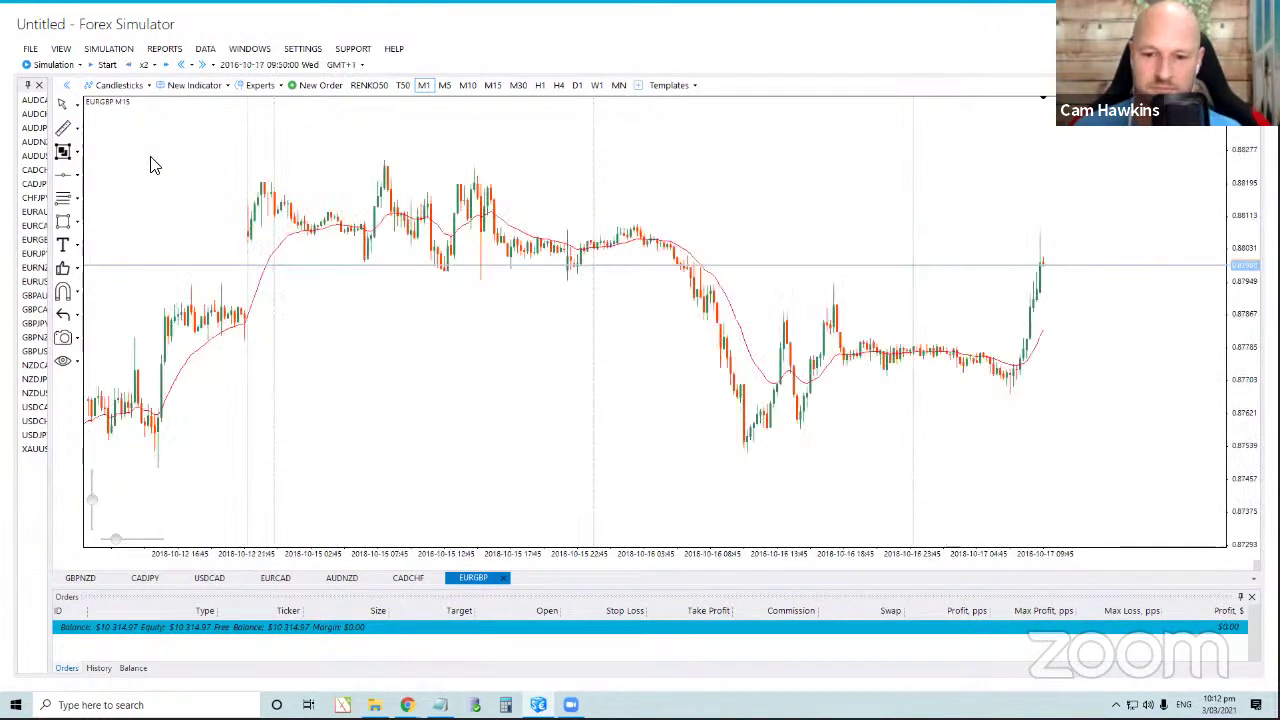
click(495, 87)
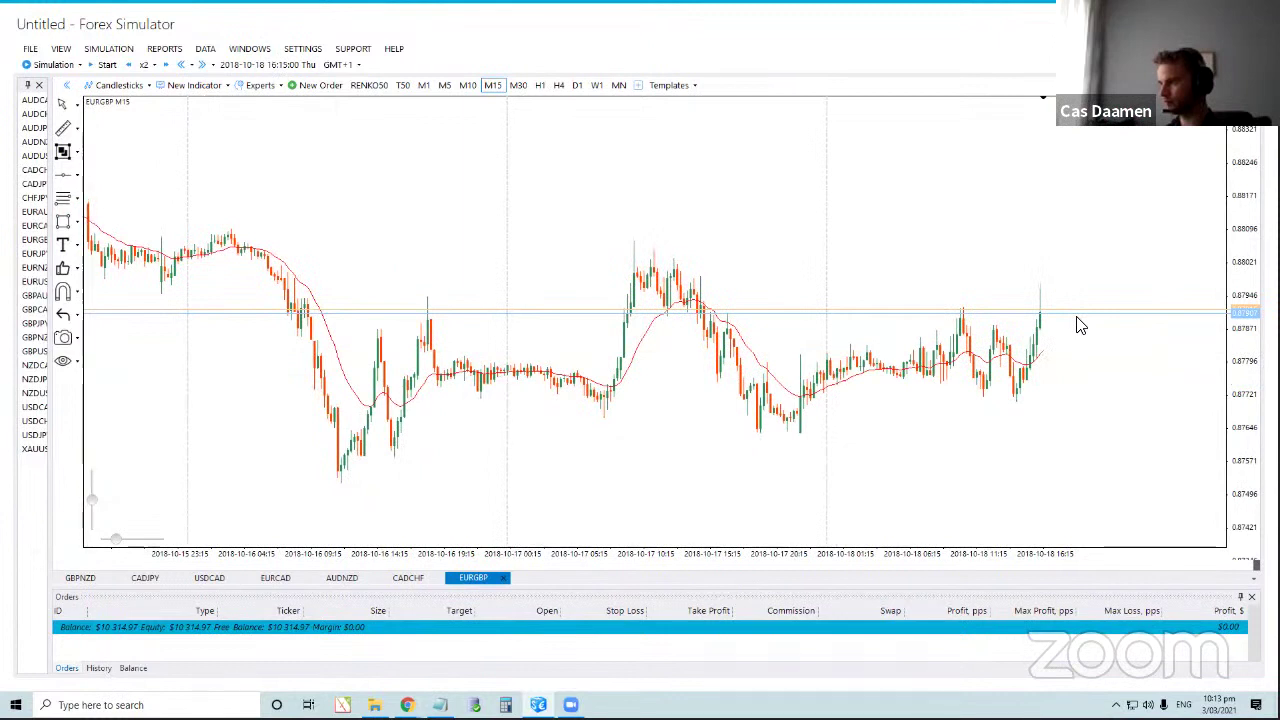
Buy EURGBP at market with size 0.5, a stop loss at 0.87600 and a take profit of 315 points.
click(310, 88)
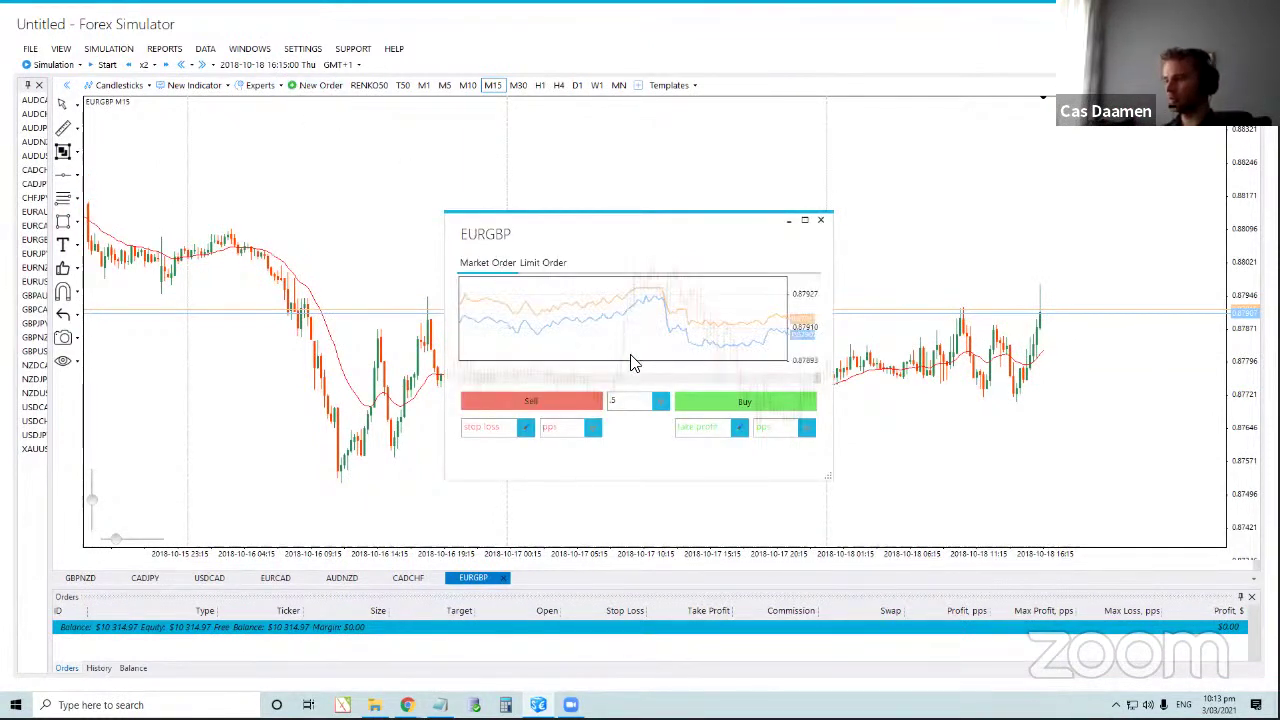
click(525, 427)
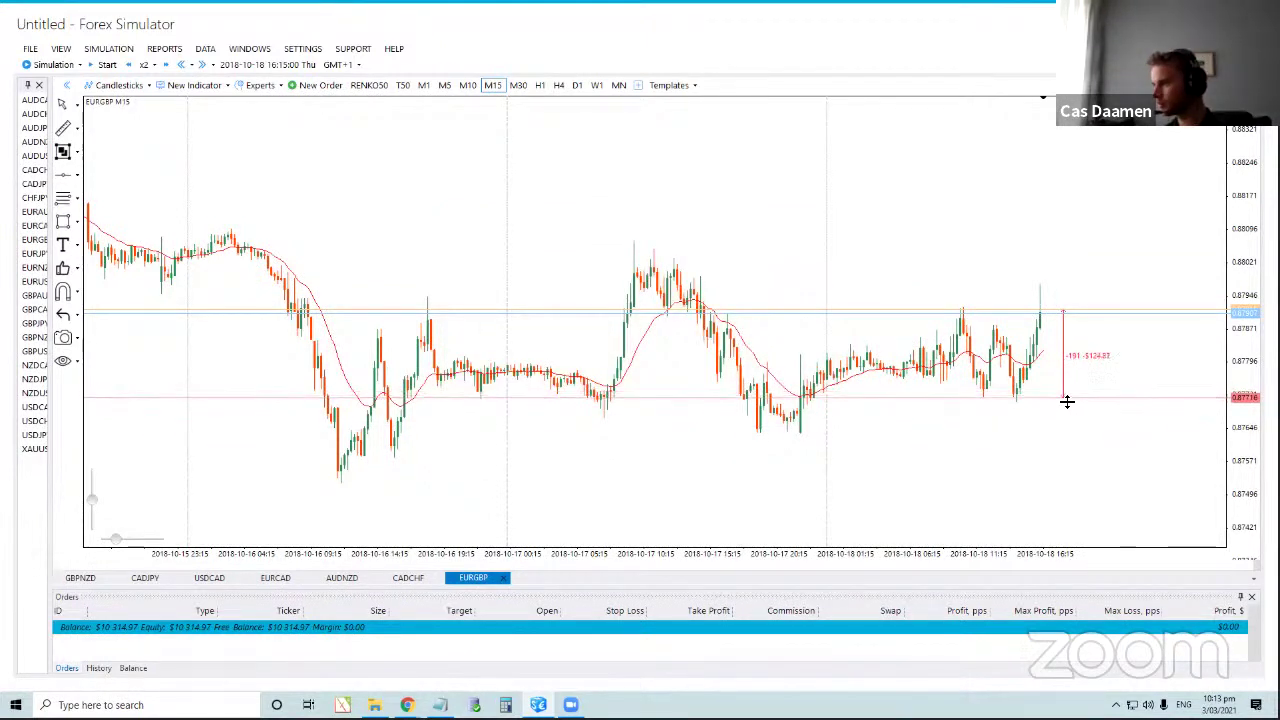
drag(1057, 421, 1047, 453)
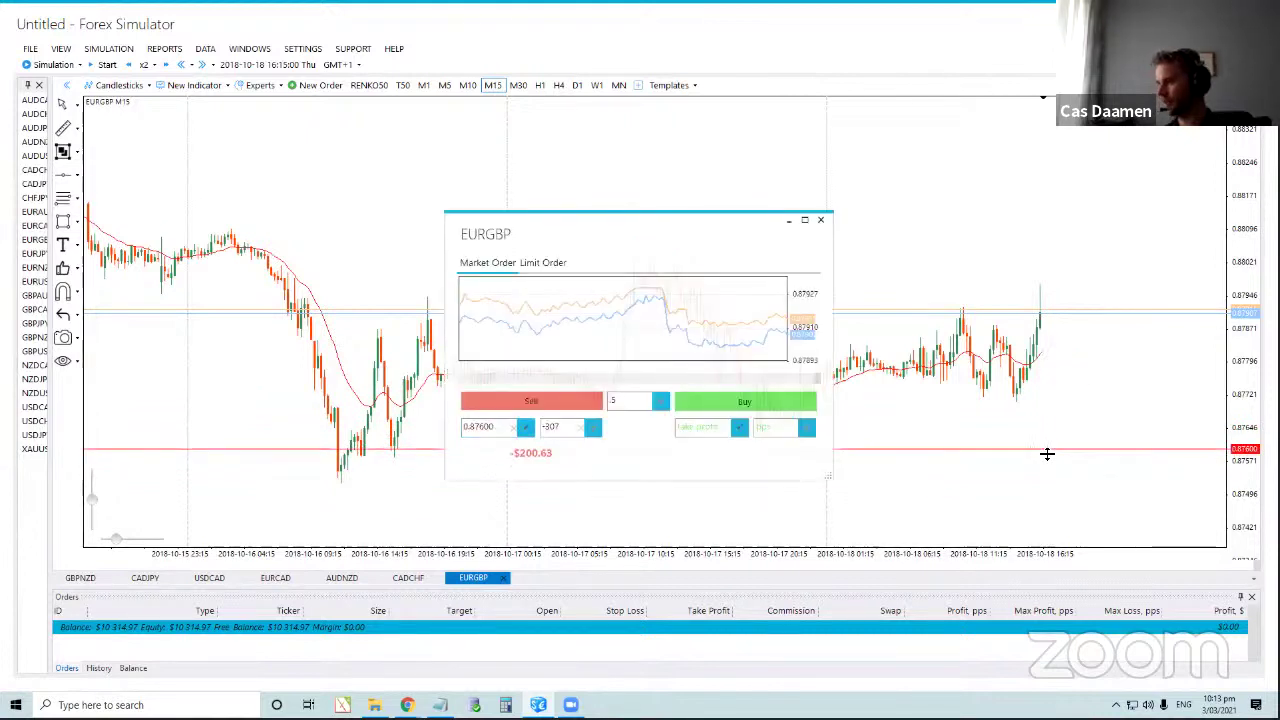
click(771, 428)
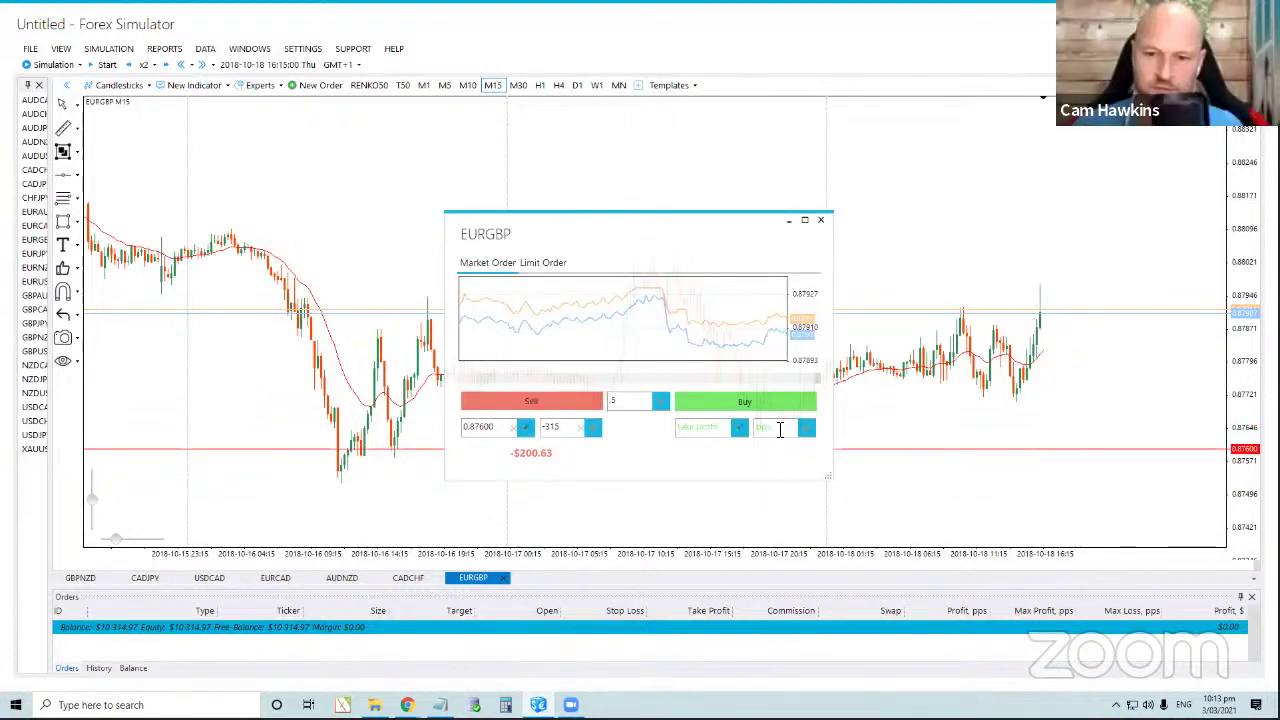
text(315)
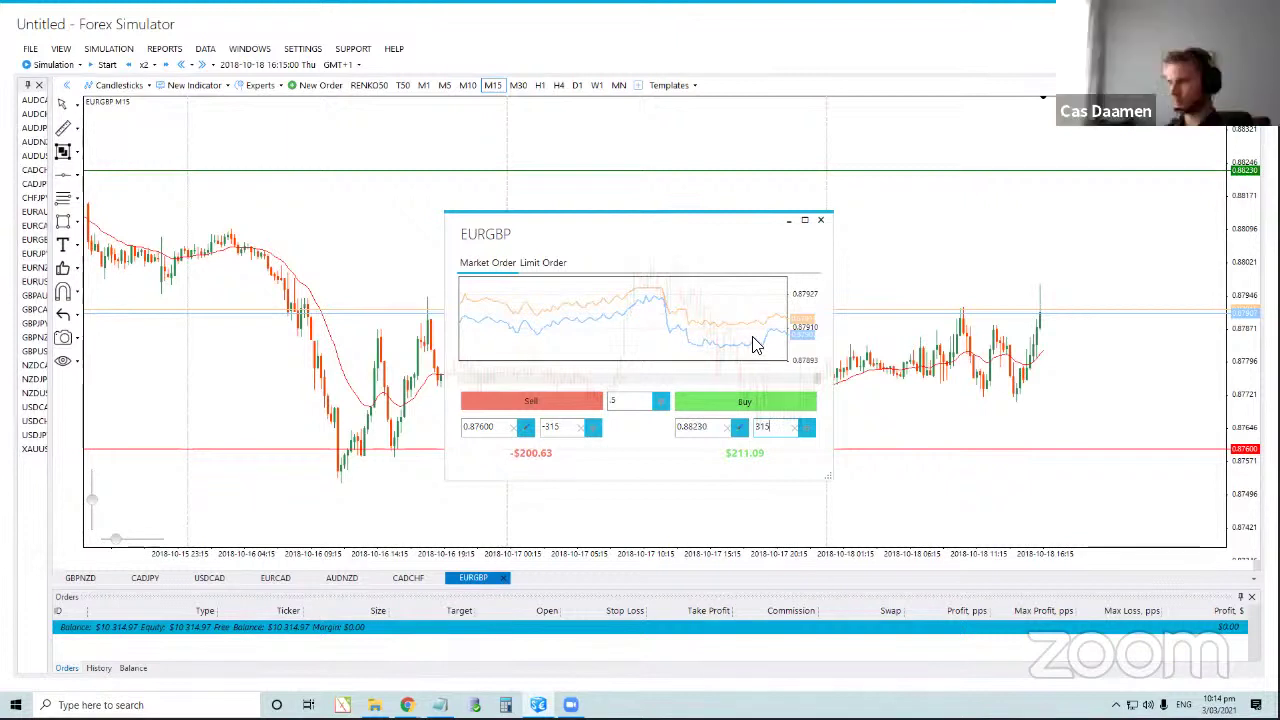
click(737, 402)
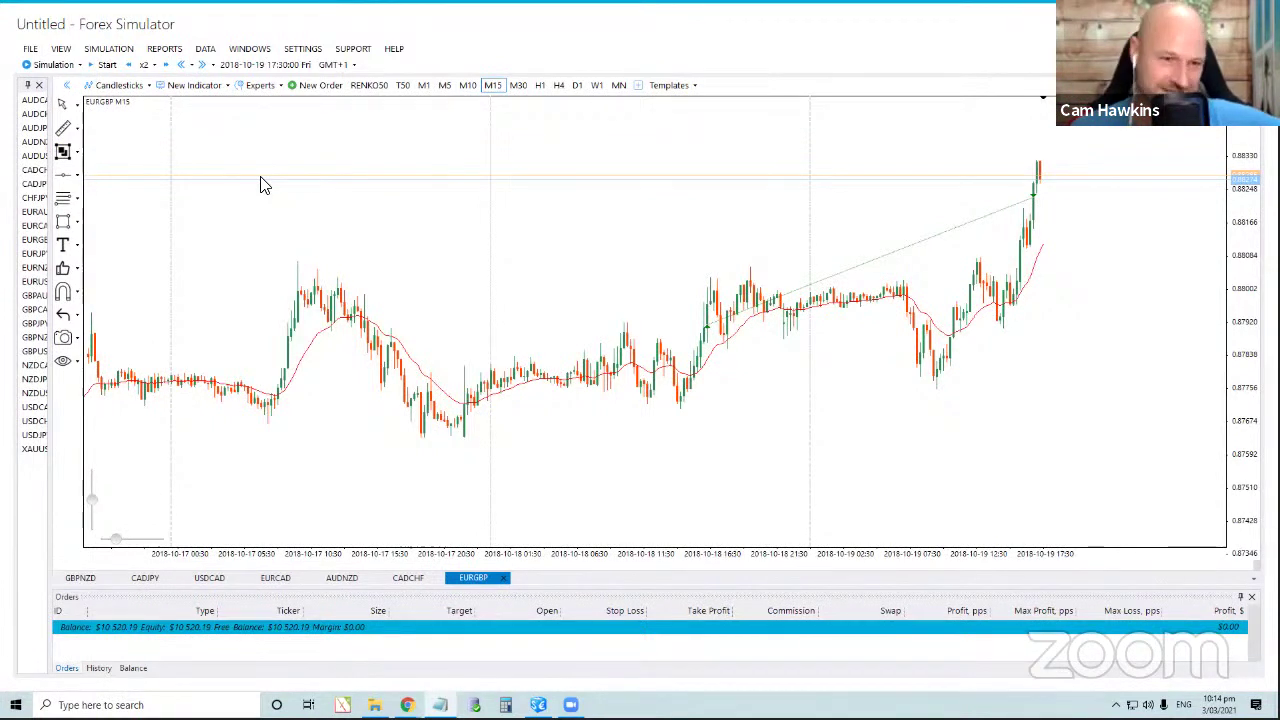
Open a GBPUSD chart from the pair list and delete its Stochastic Oscillator window.
double_click(35, 355)
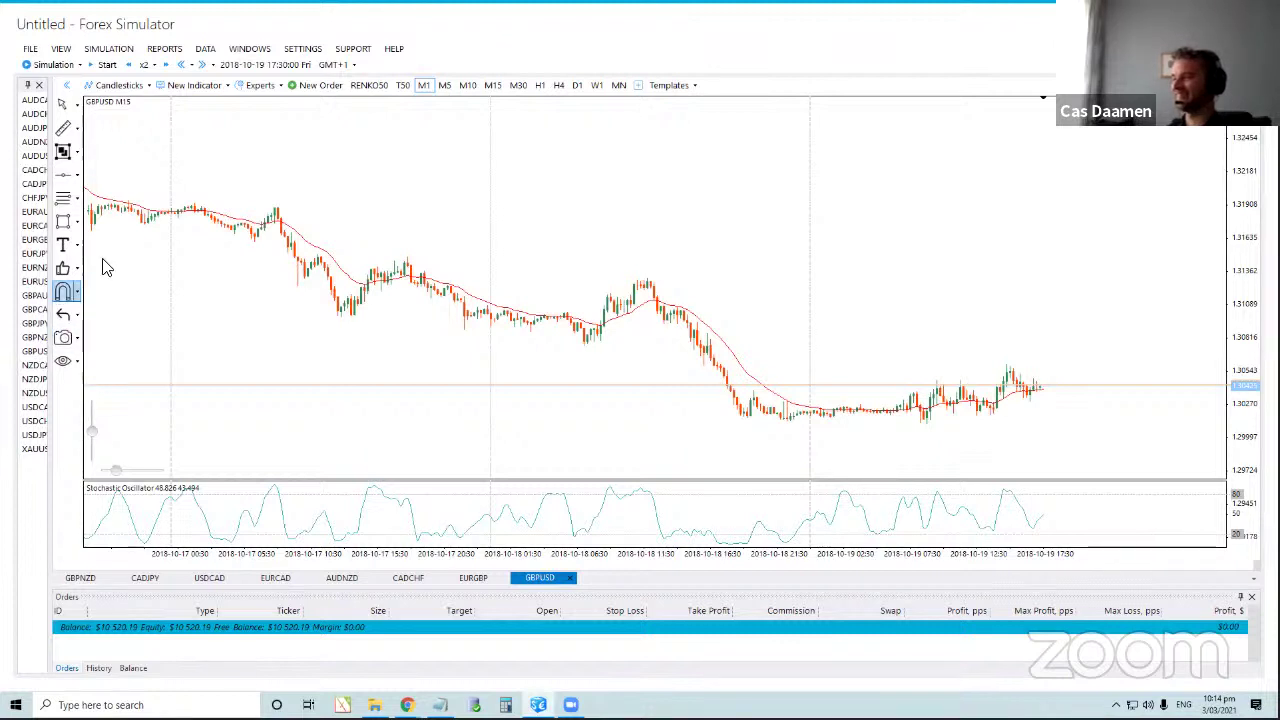
click(100, 50)
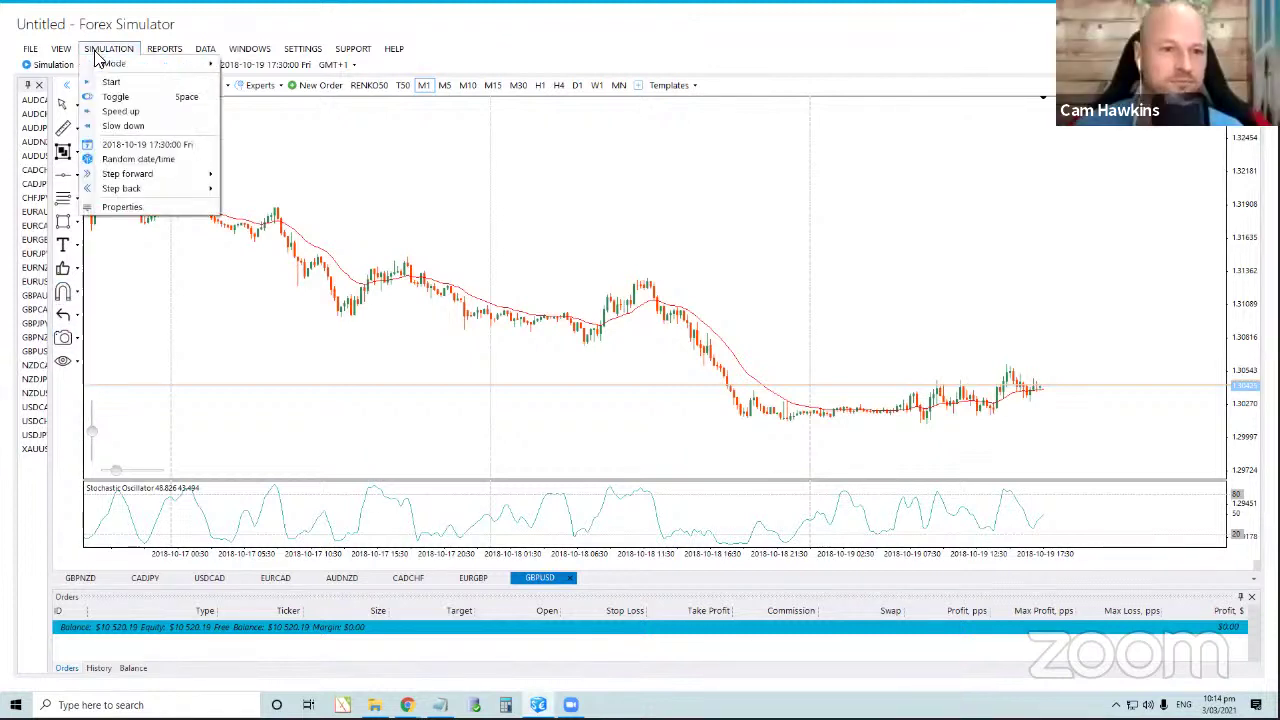
right_click(660, 522)
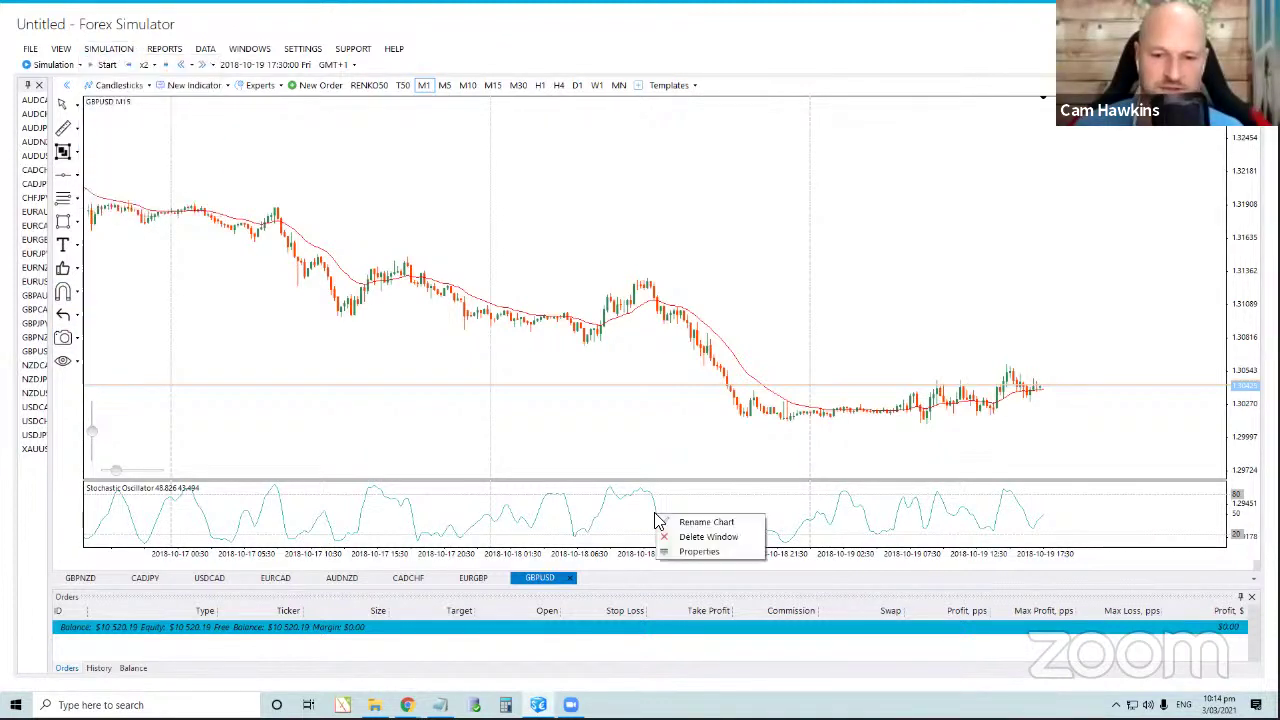
click(688, 551)
click(104, 48)
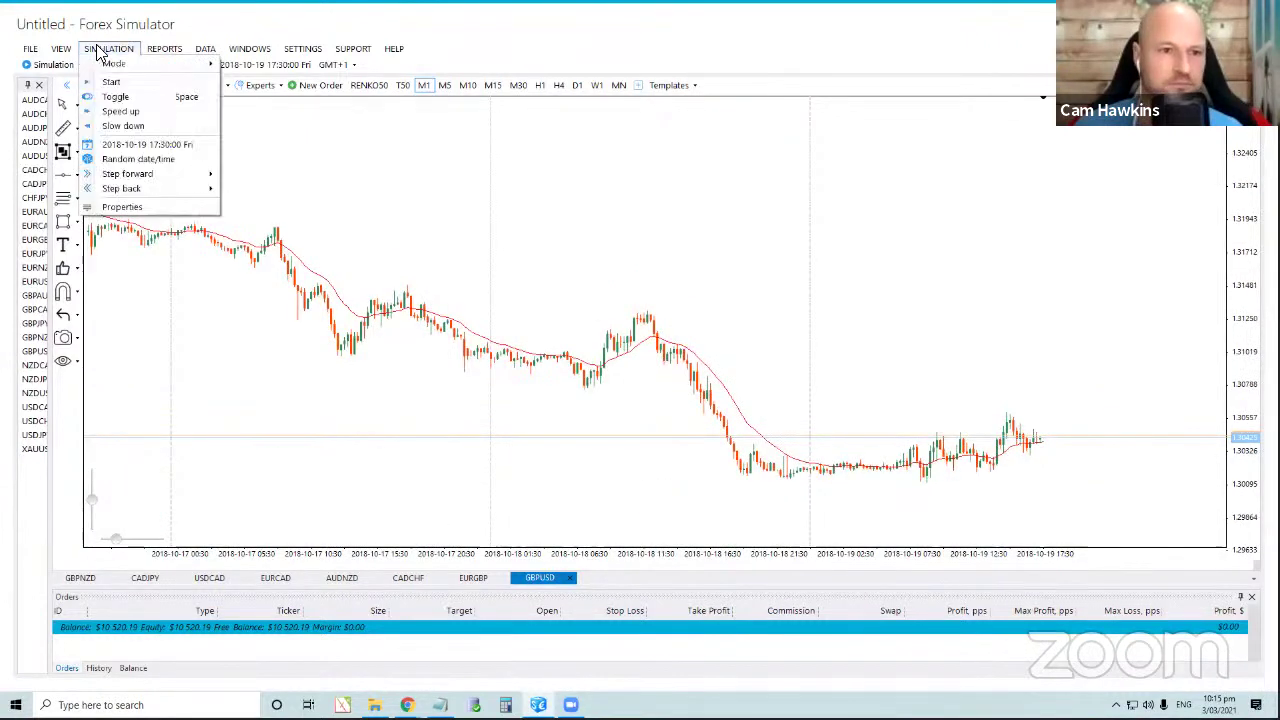
click(140, 158)
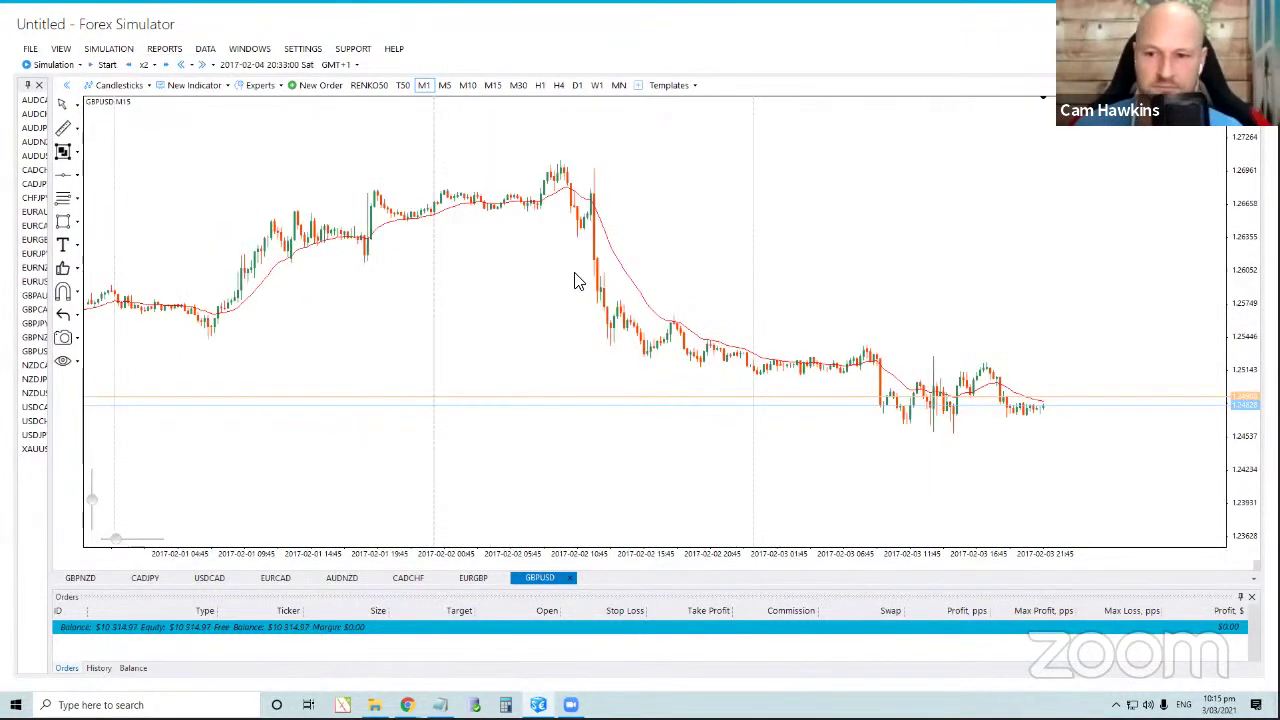
click(493, 85)
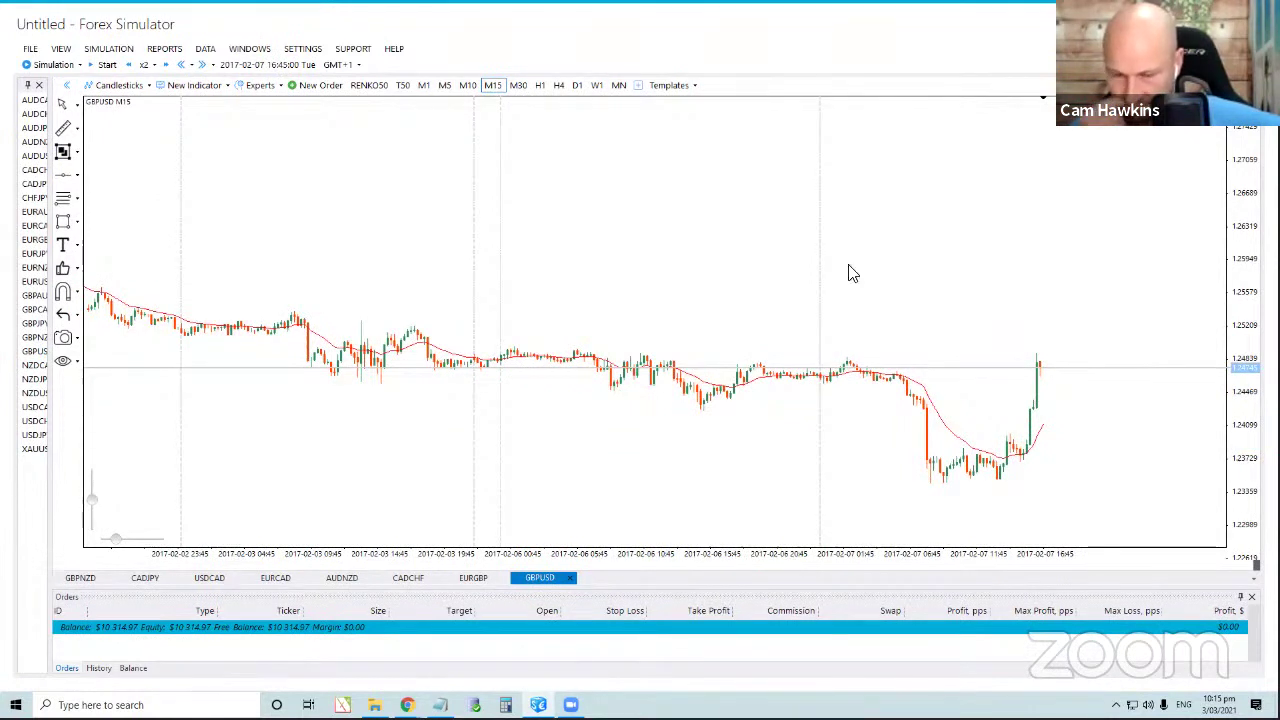
Buy GBPUSD at market with size 0.5, a stop loss at 1.24259 and a take profit of 495 points.
click(318, 87)
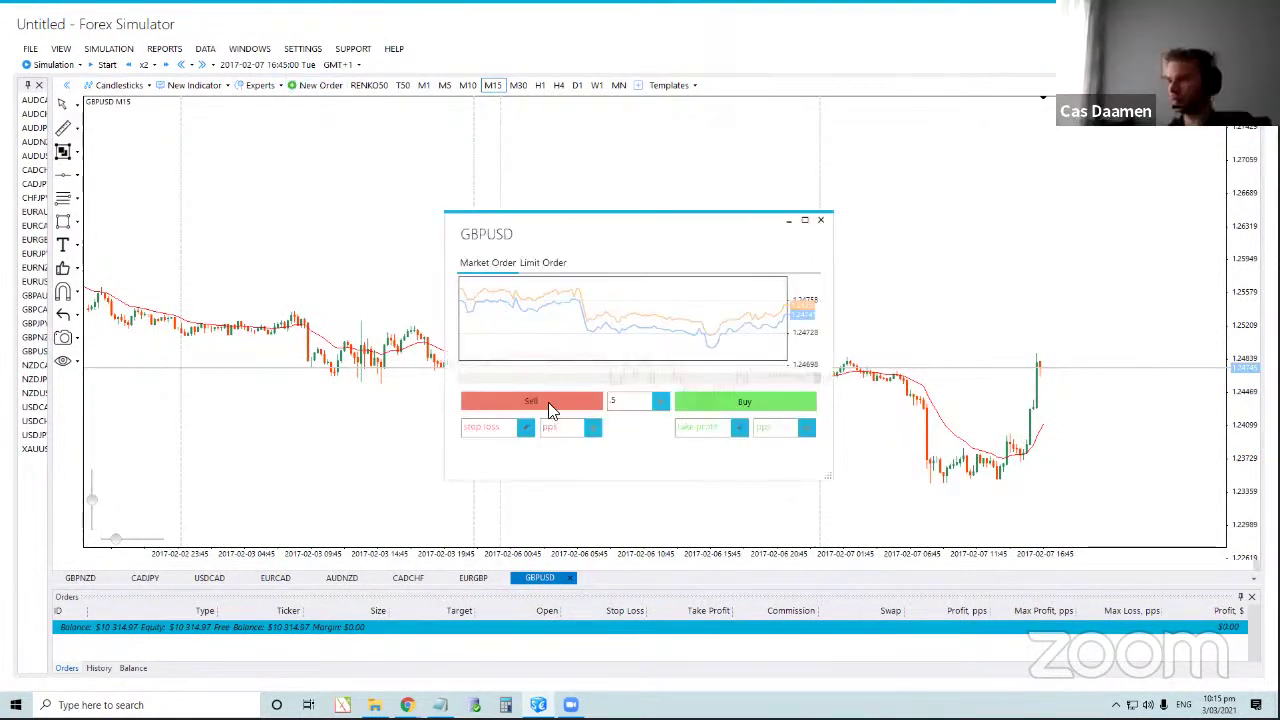
click(526, 427)
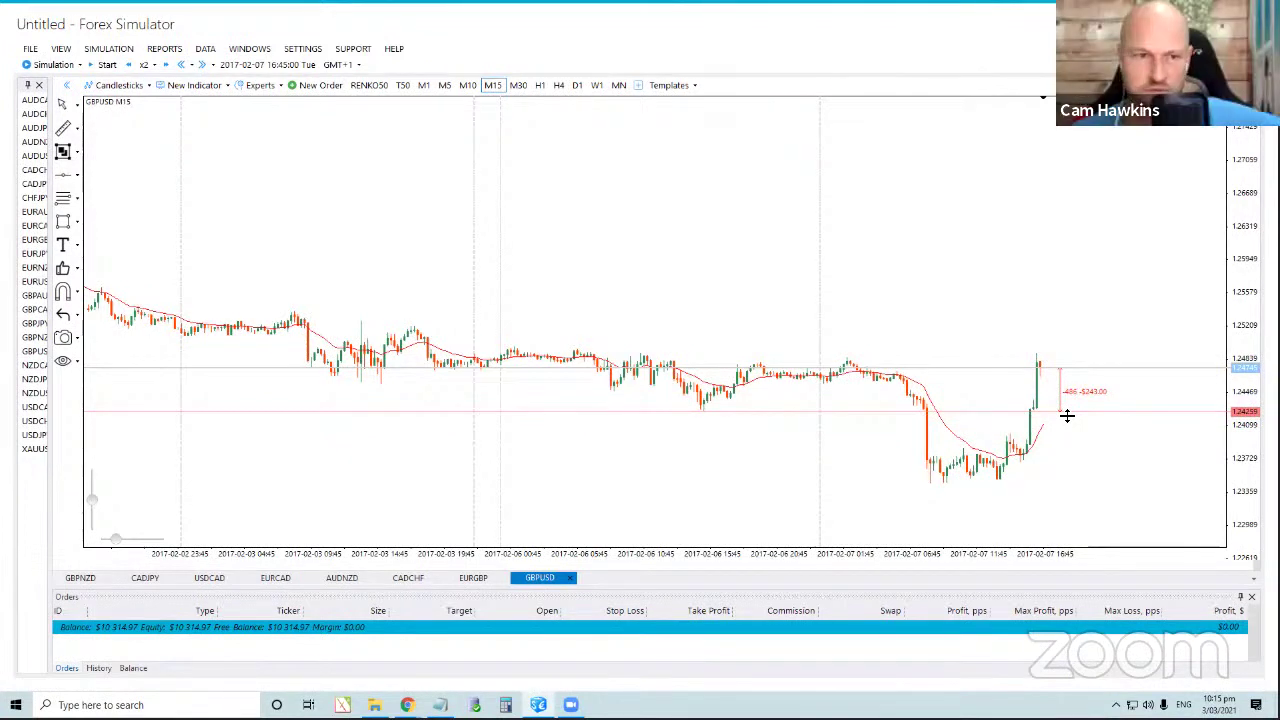
click(1067, 416)
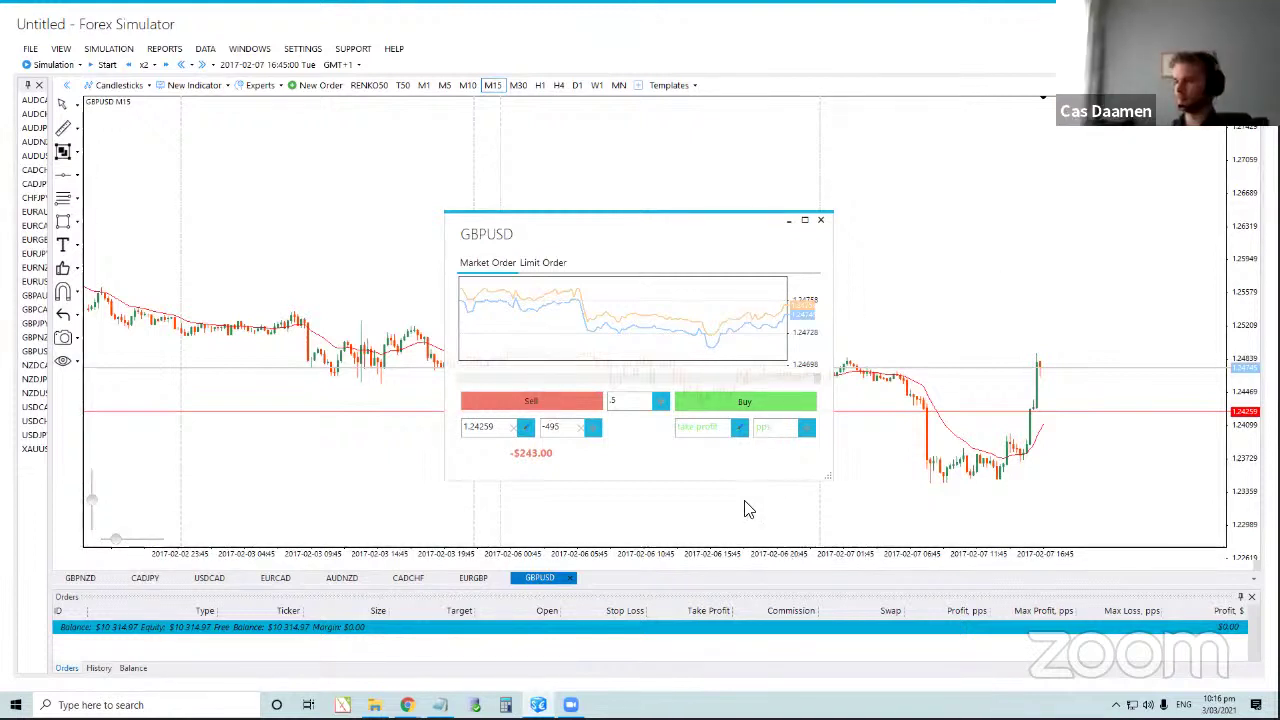
click(767, 430)
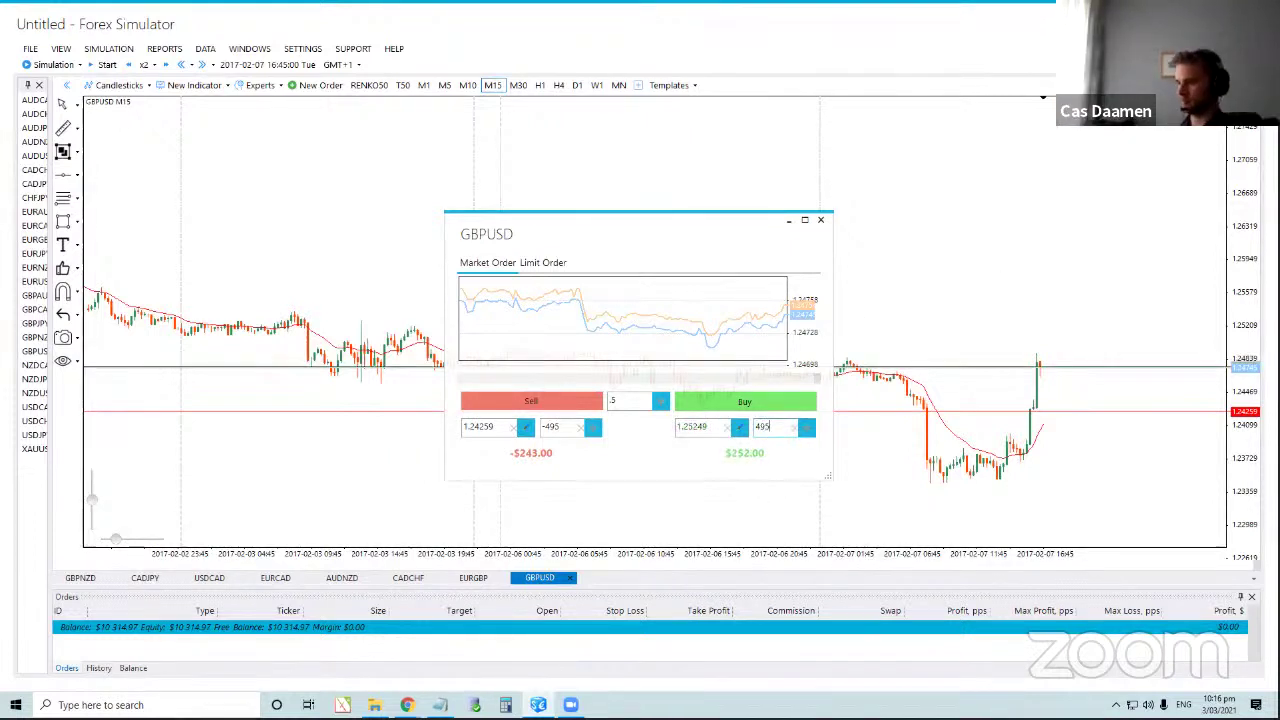
click(745, 403)
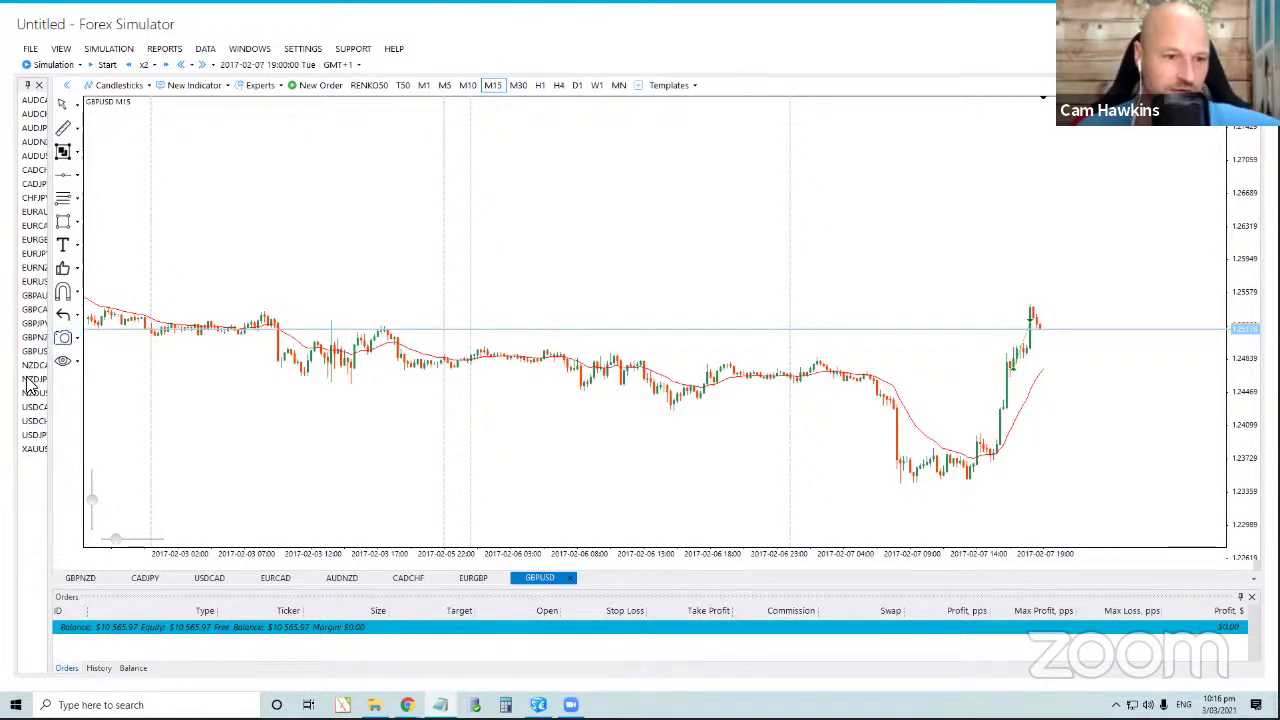
Open an XAUUSD chart from the pair list and delete its Stochastic Oscillator indicator.
double_click(34, 449)
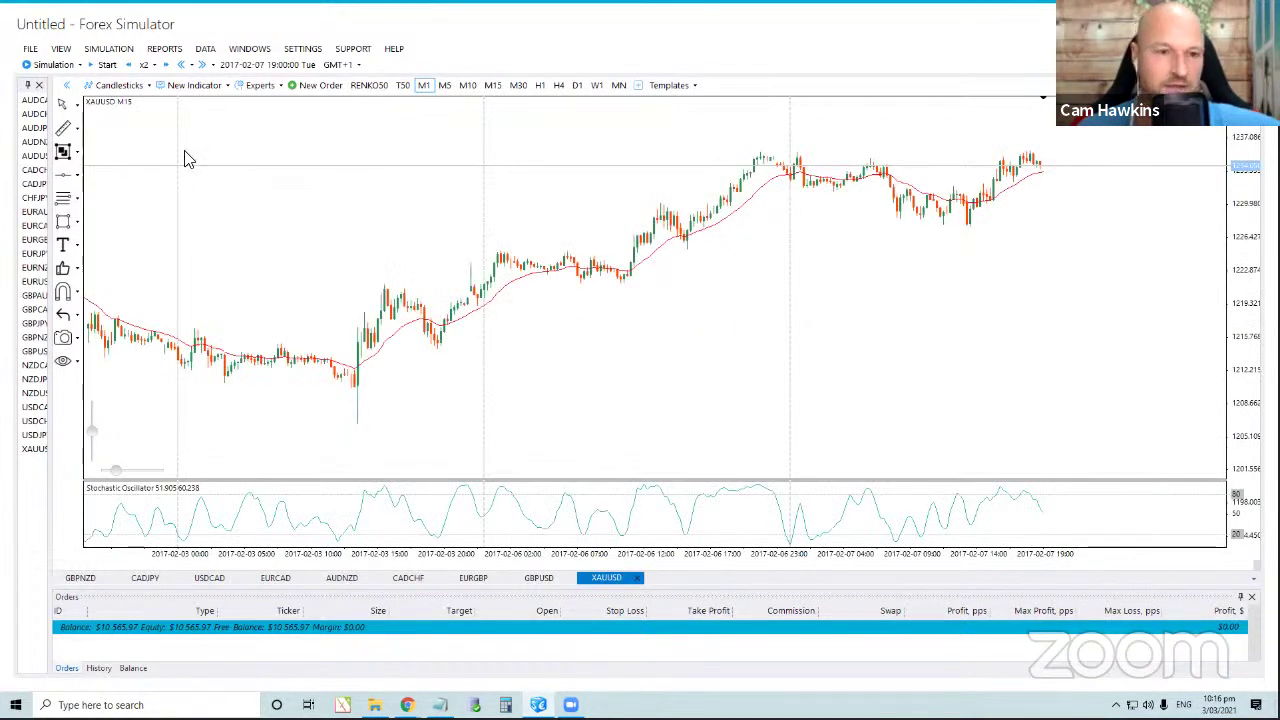
right_click(452, 513)
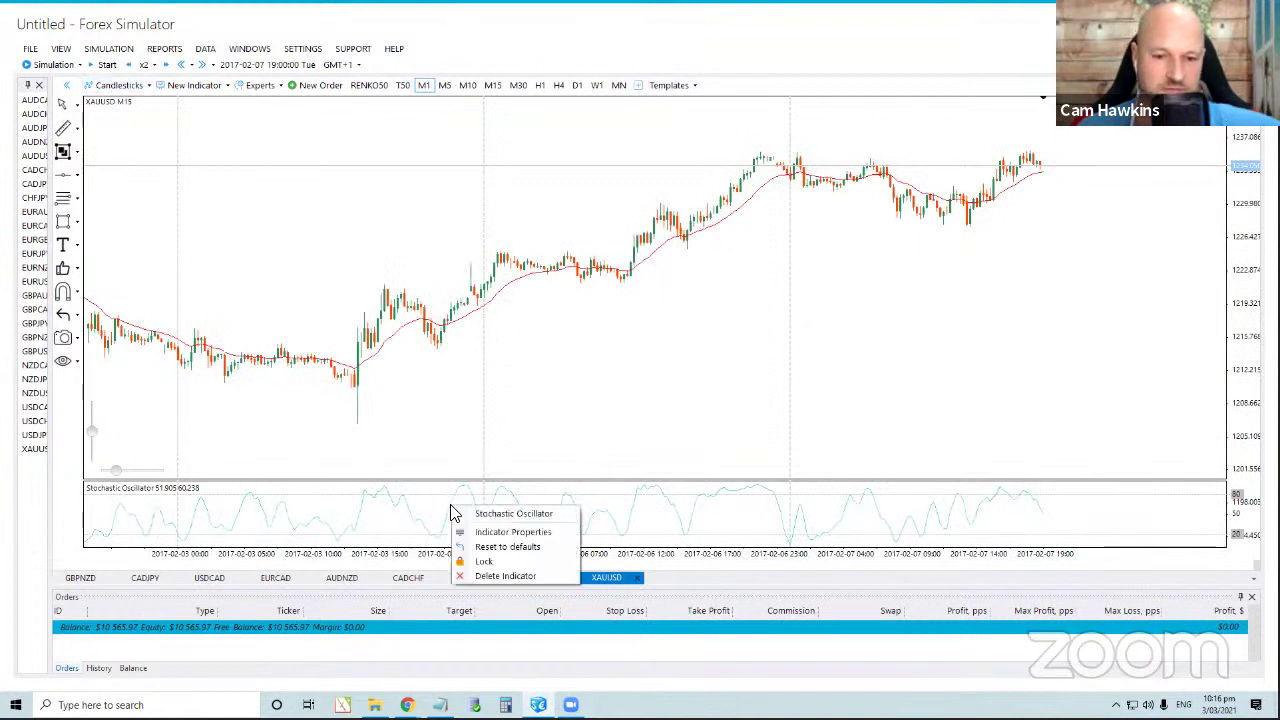
click(503, 576)
click(110, 52)
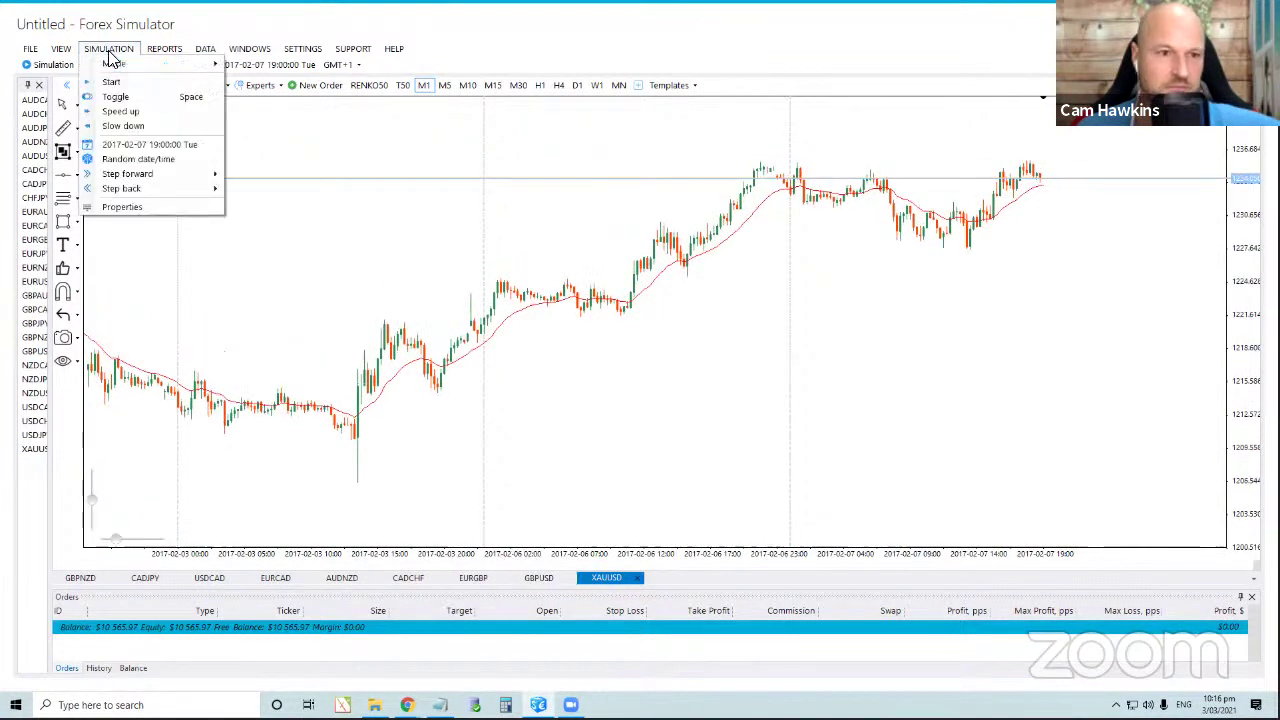
click(124, 160)
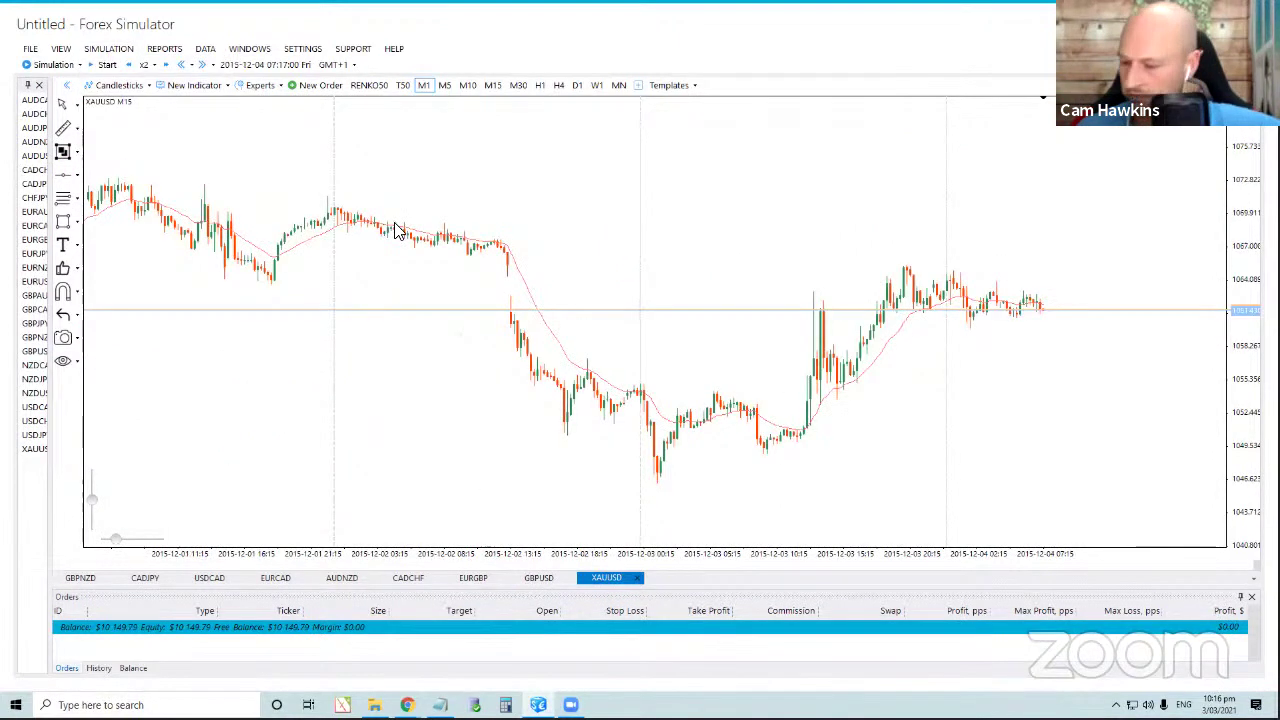
click(492, 85)
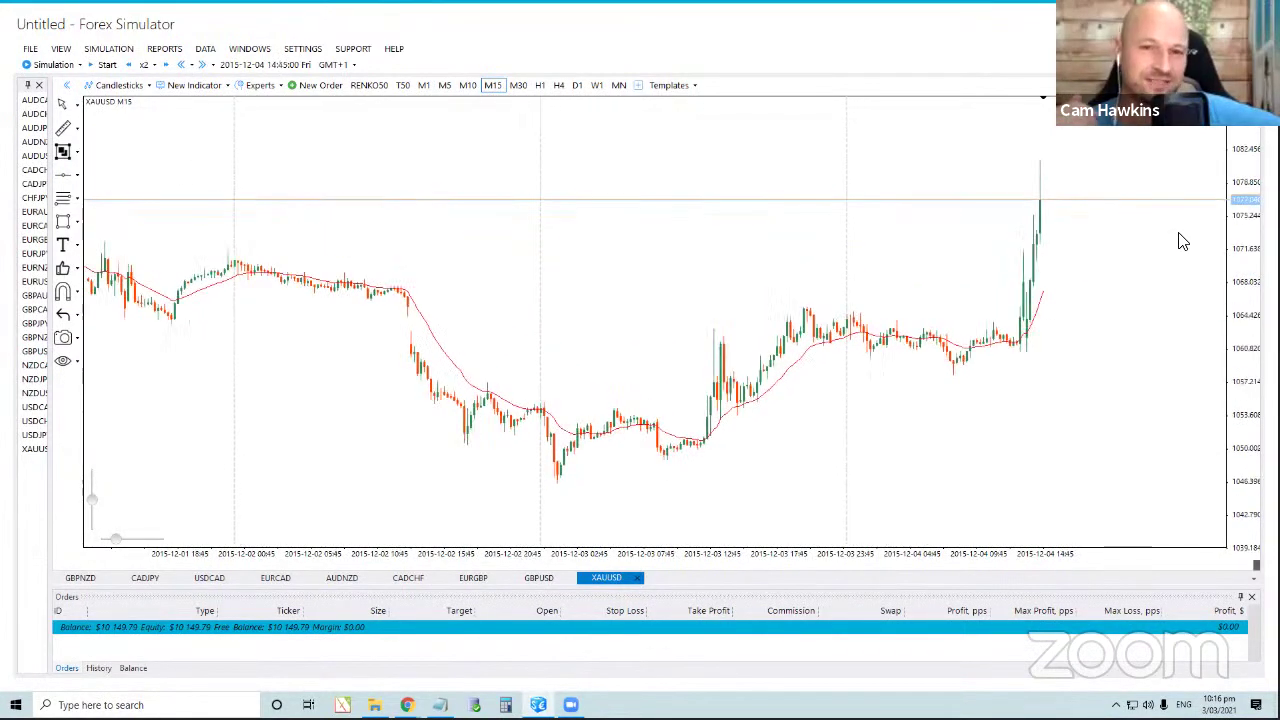
scroll(897, 283, up, 10)
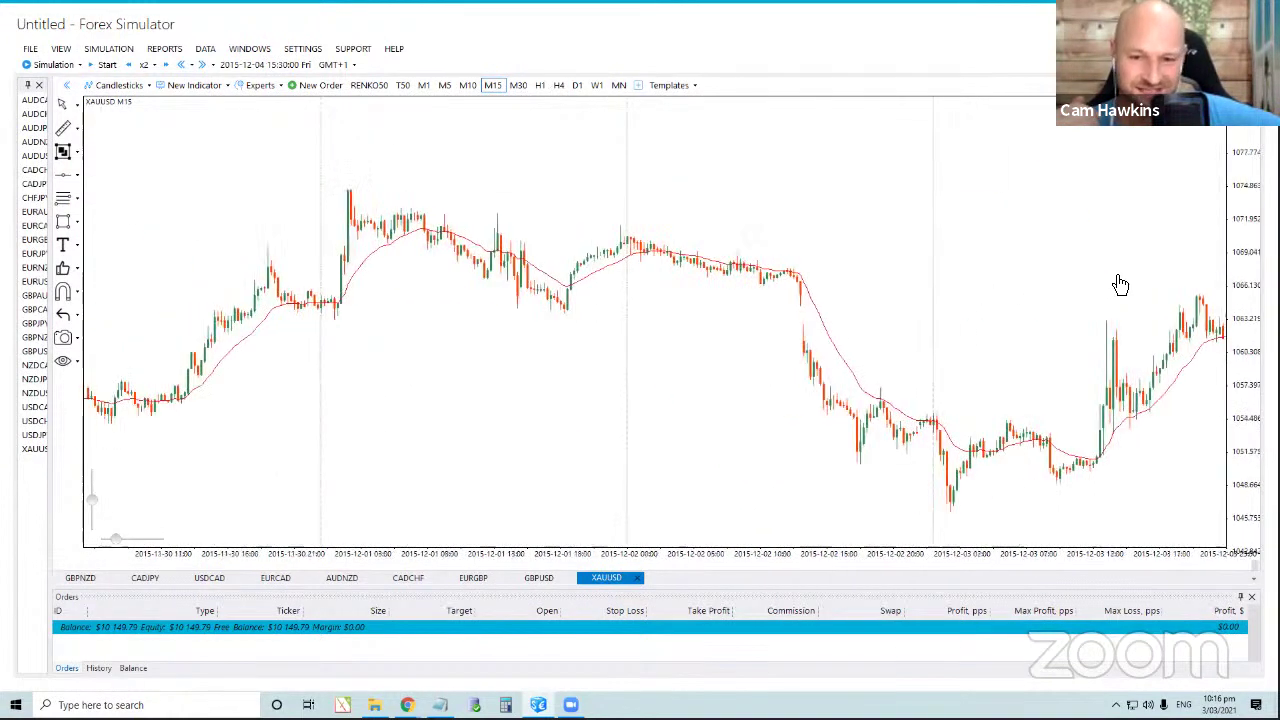
scroll(952, 315, down, 10)
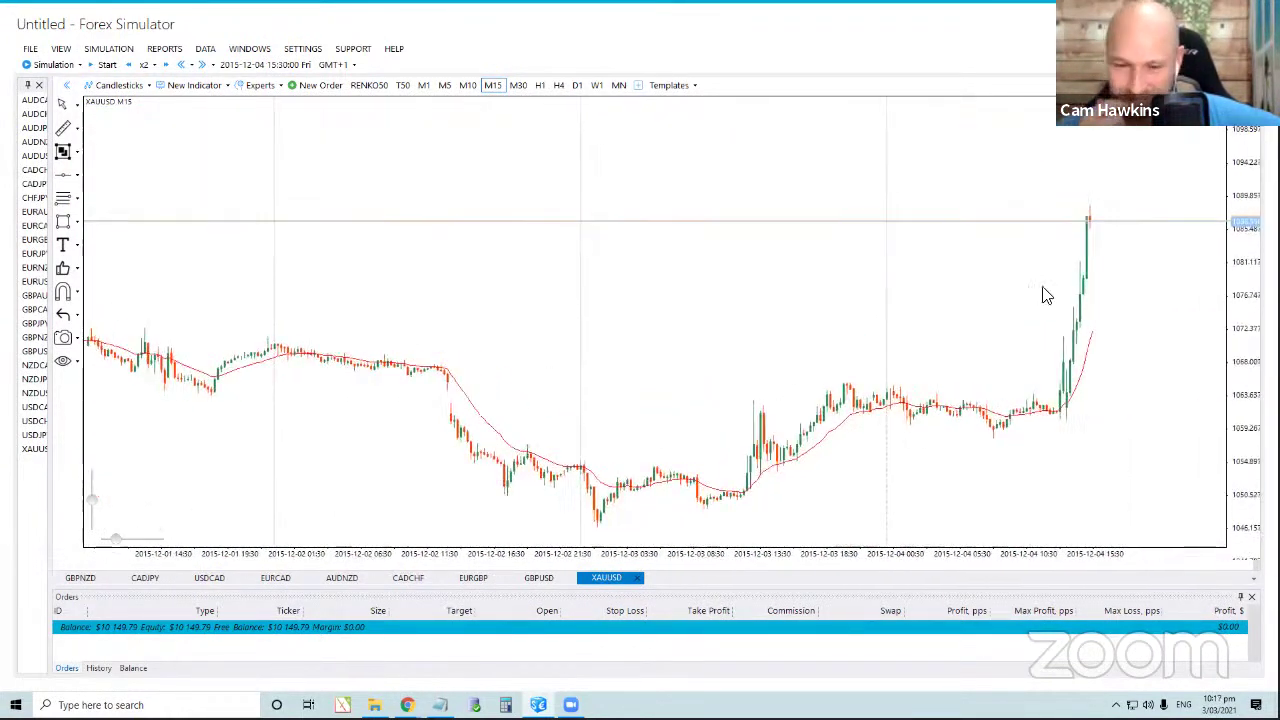
scroll(680, 265, down, 5)
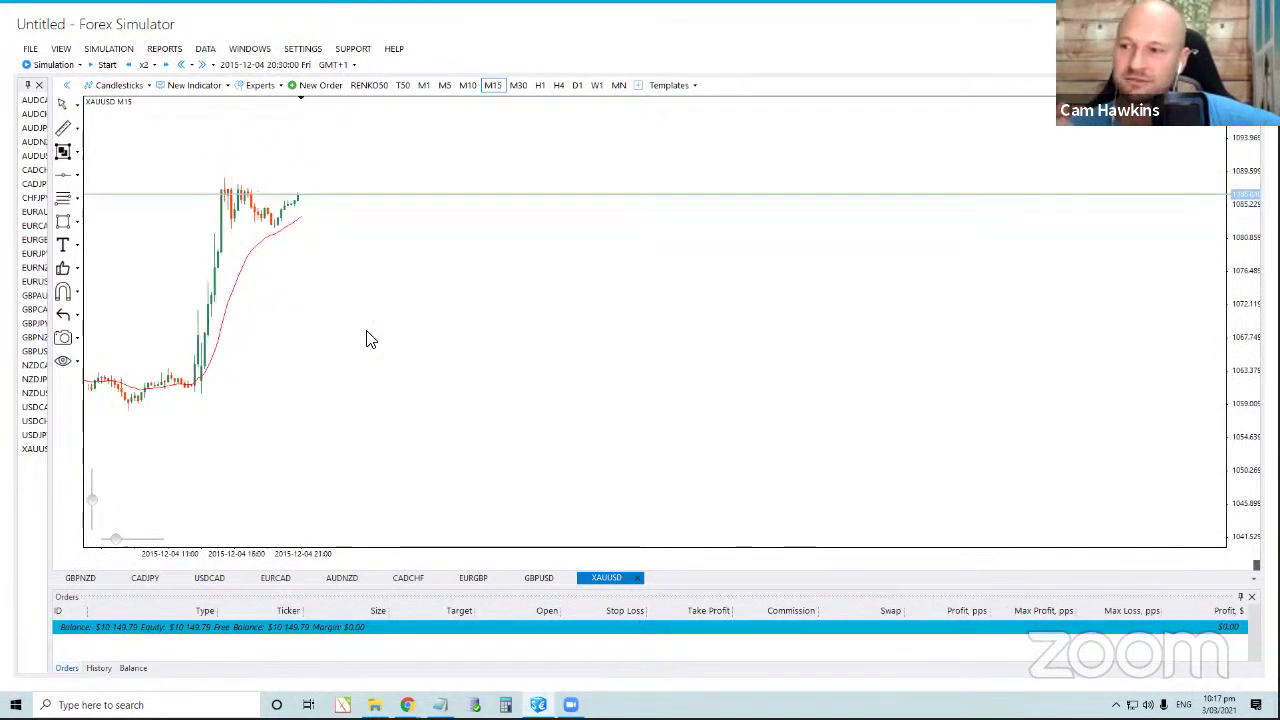
drag(412, 338, 440, 338)
drag(470, 338, 600, 389)
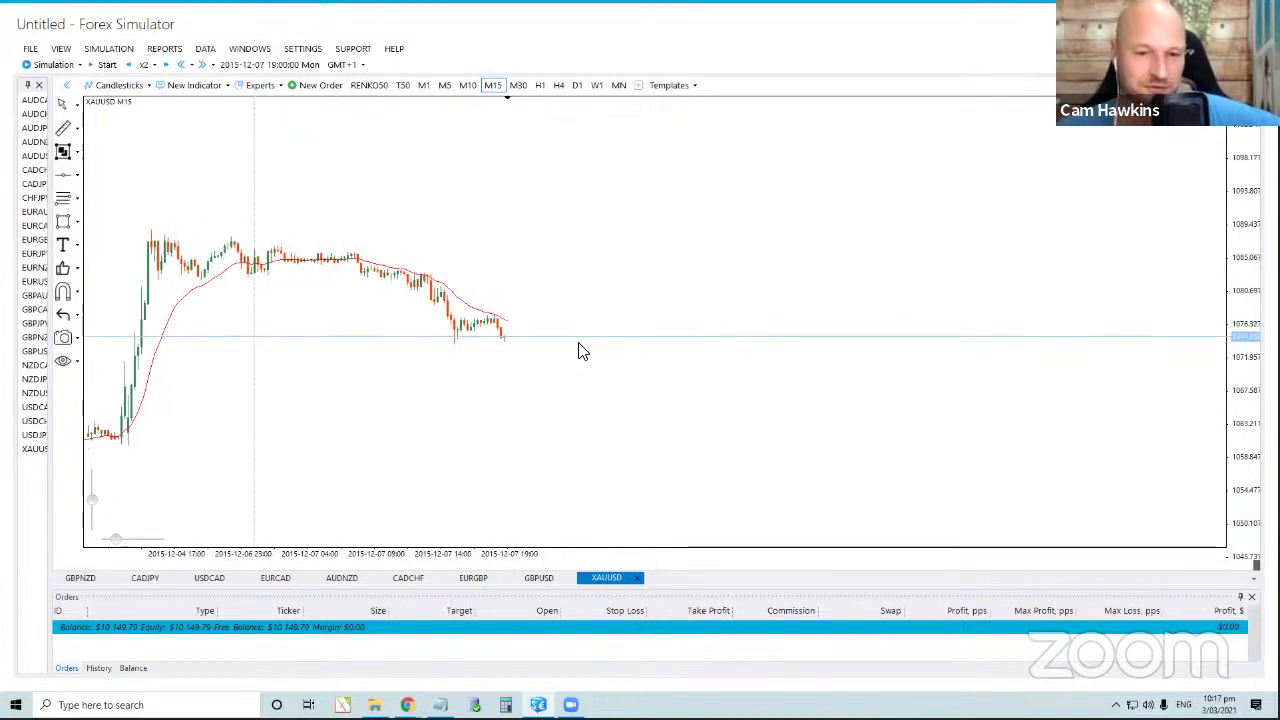
drag(583, 338, 954, 322)
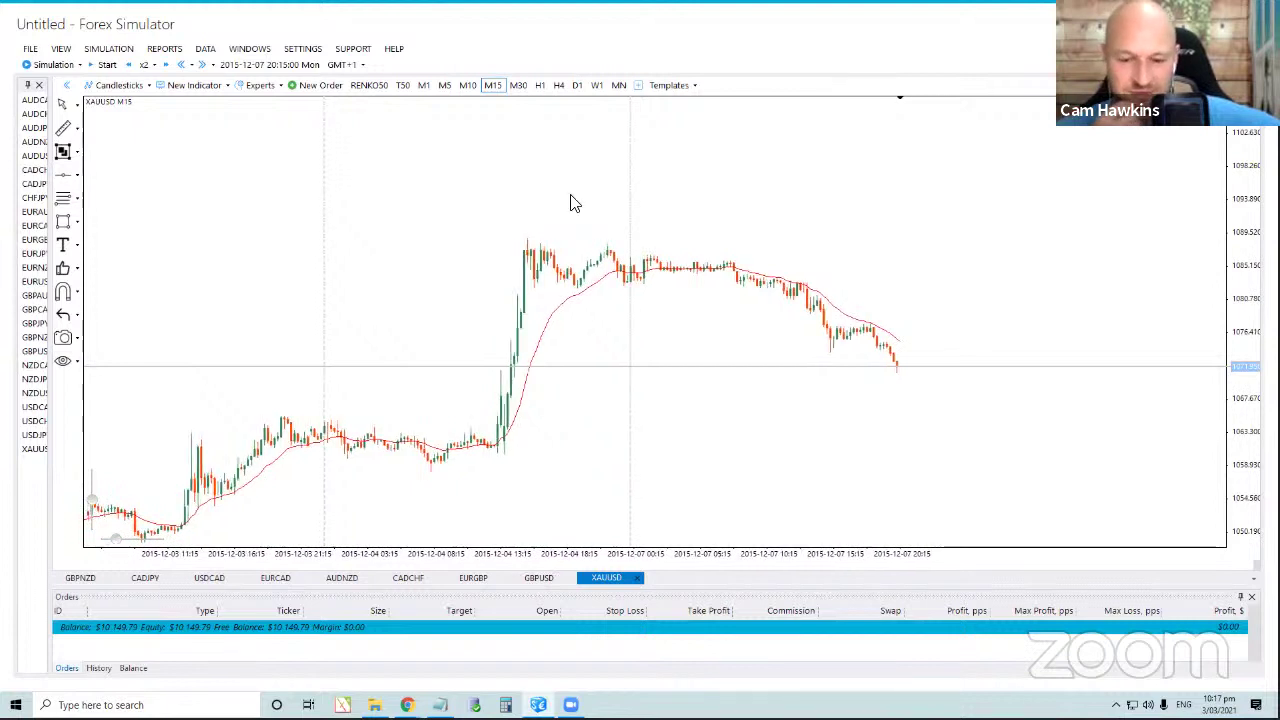
Sell XAUUSD at market with size 0.5, a stop loss at 1075.222 and a take profit of 3272 points.
click(324, 88)
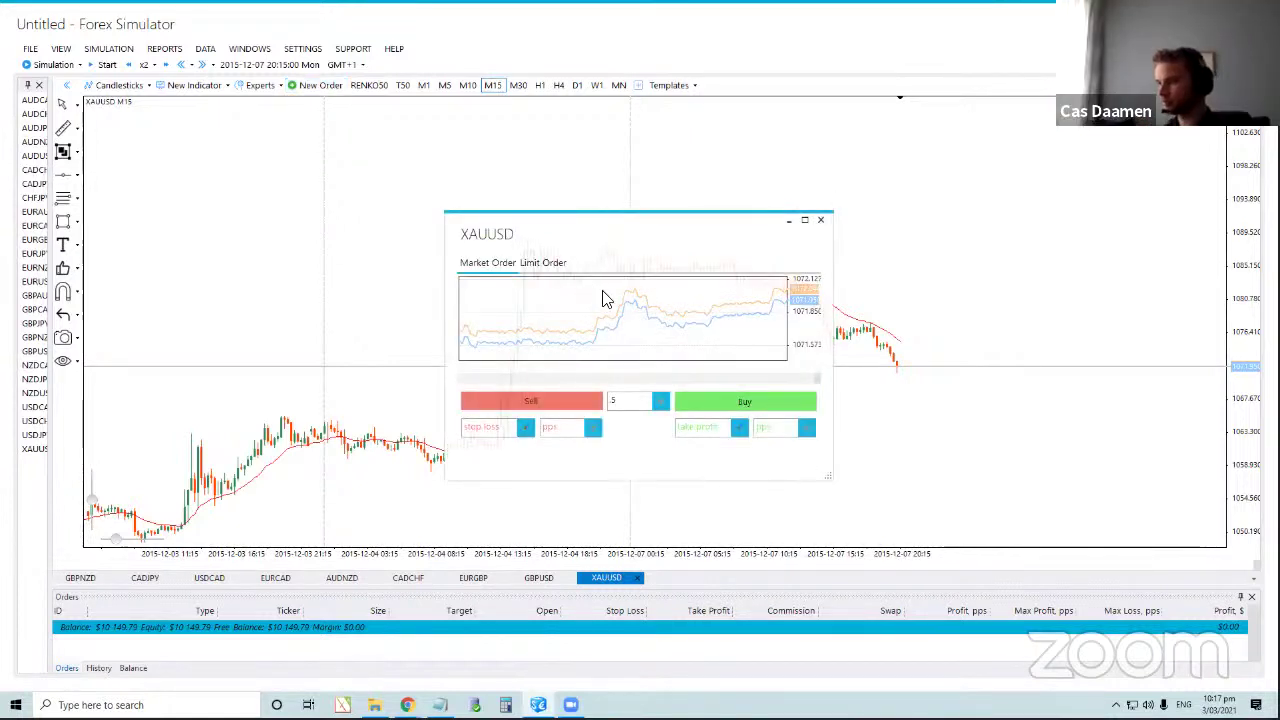
click(525, 428)
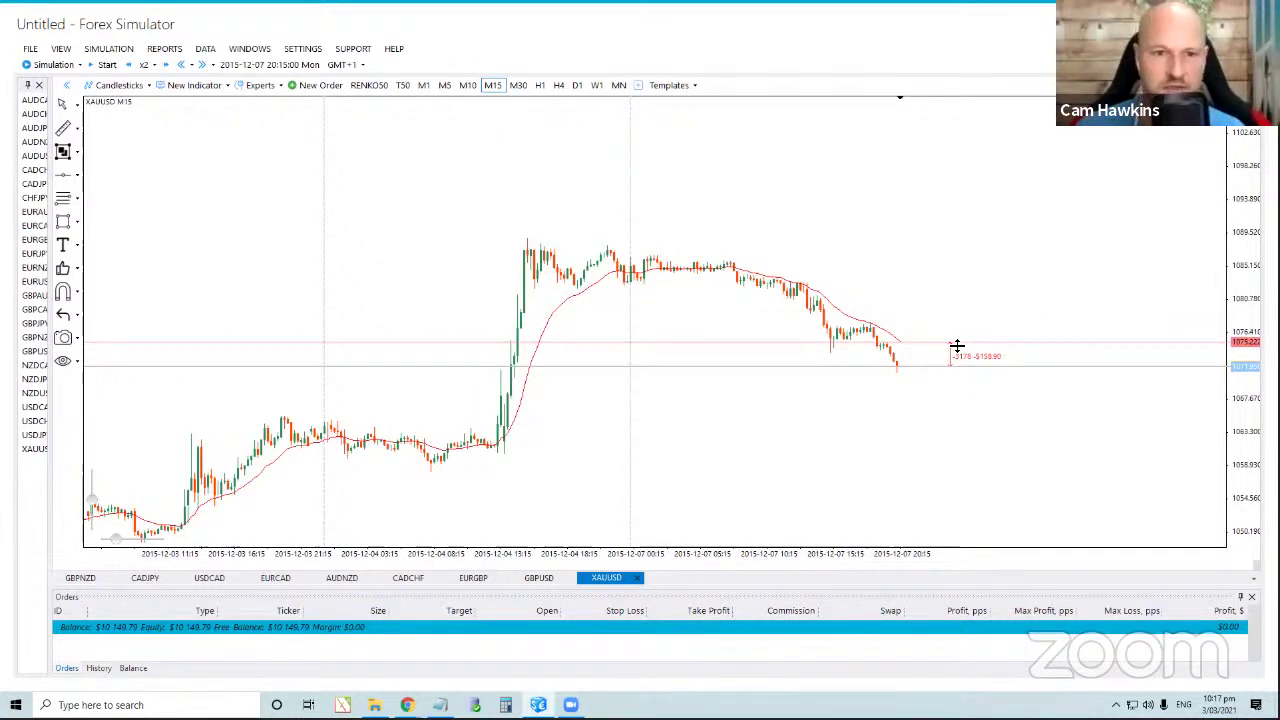
click(957, 346)
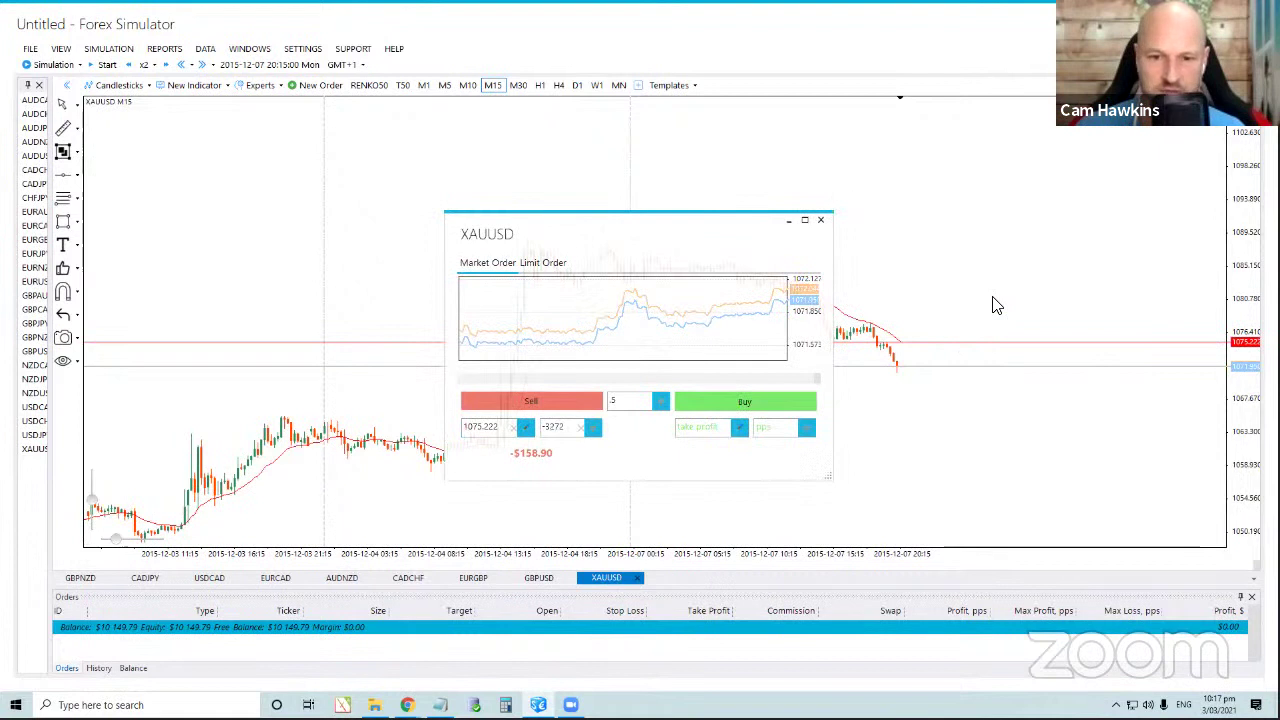
click(773, 428)
text(3272)
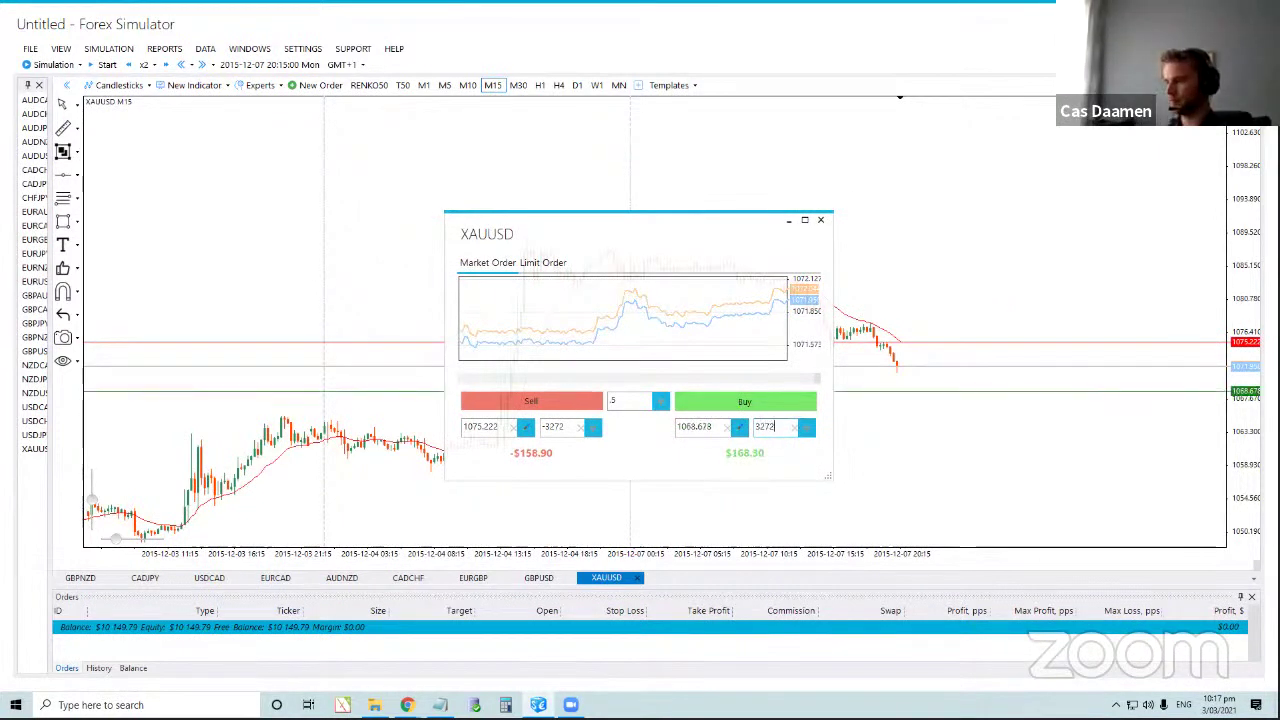
click(558, 400)
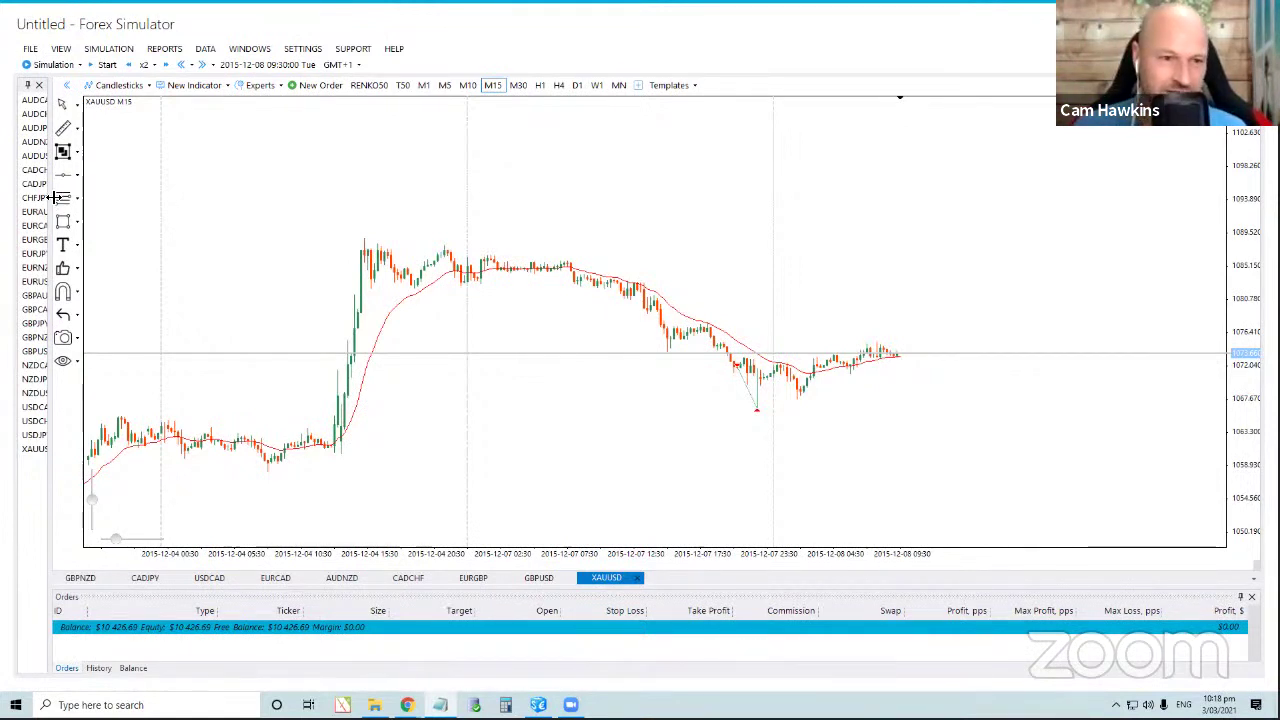
Widen the pair list to show the full pair names and open a GBPJPY chart from it.
drag(57, 197, 100, 197)
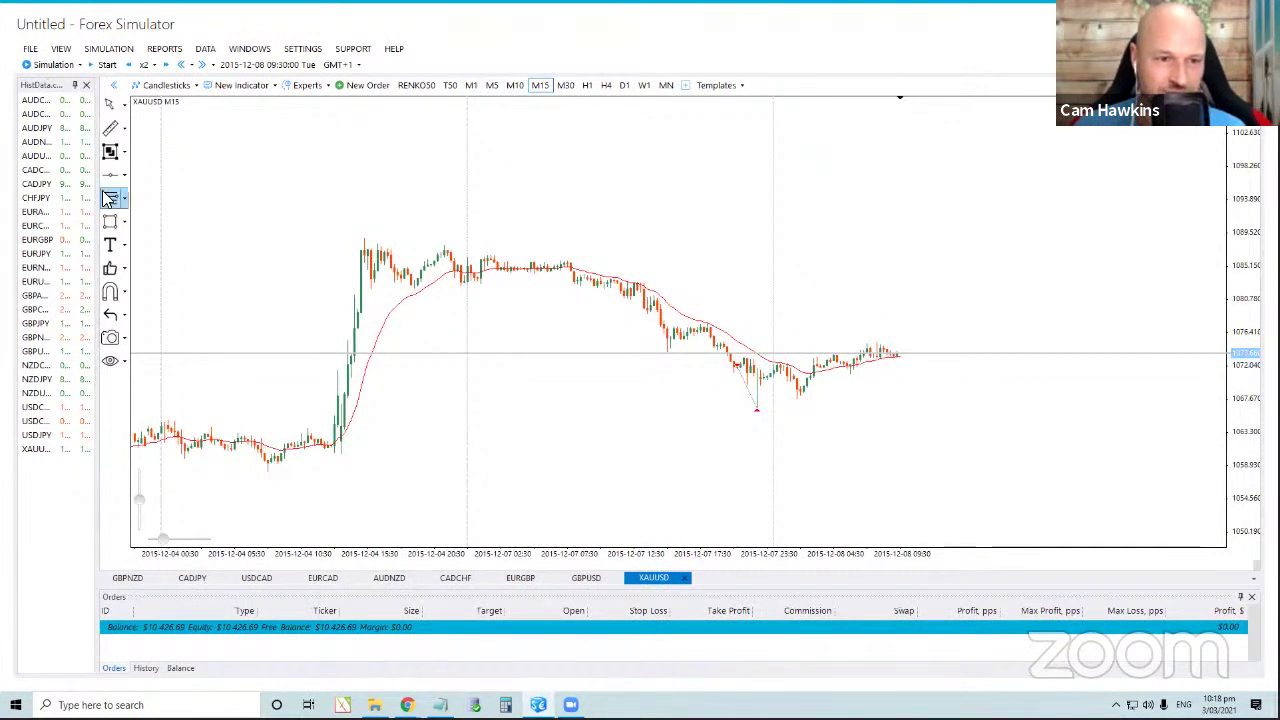
drag(97, 197, 134, 199)
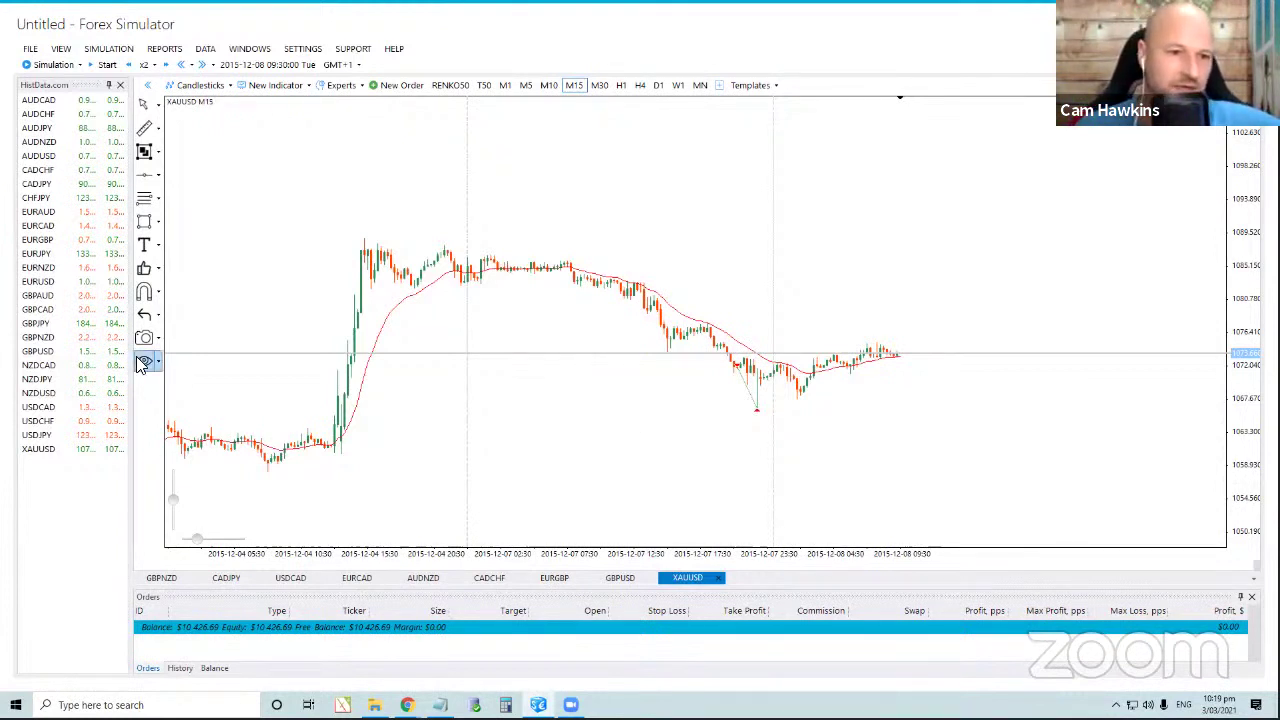
double_click(40, 326)
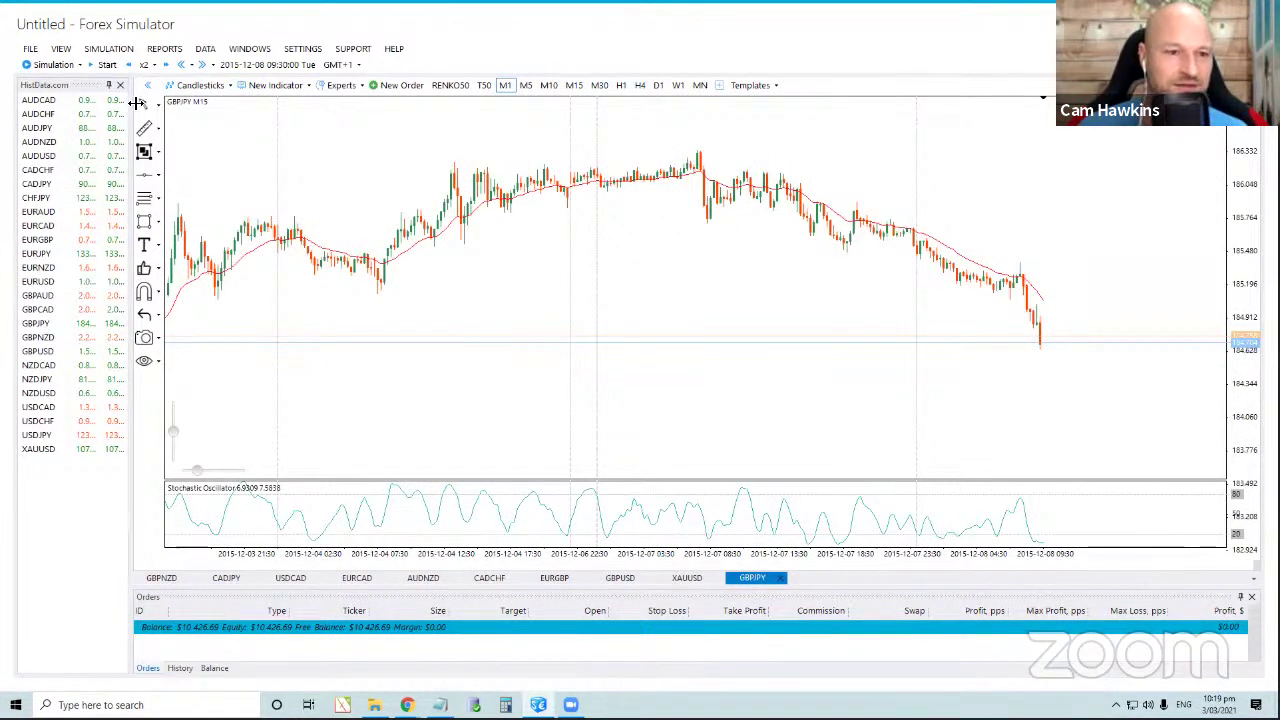
Narrow the pair list to enlarge the chart area and delete the Stochastic Oscillator indicator from the GBPJPY chart.
drag(137, 103, 46, 110)
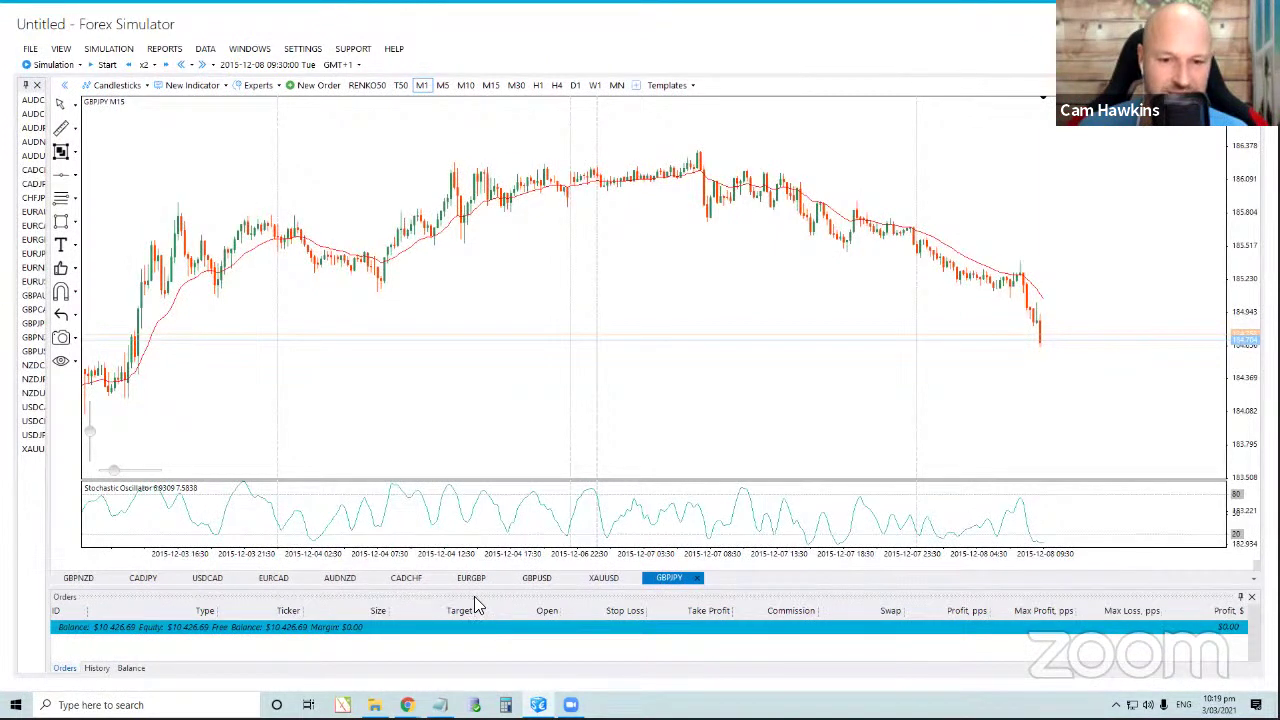
right_click(730, 527)
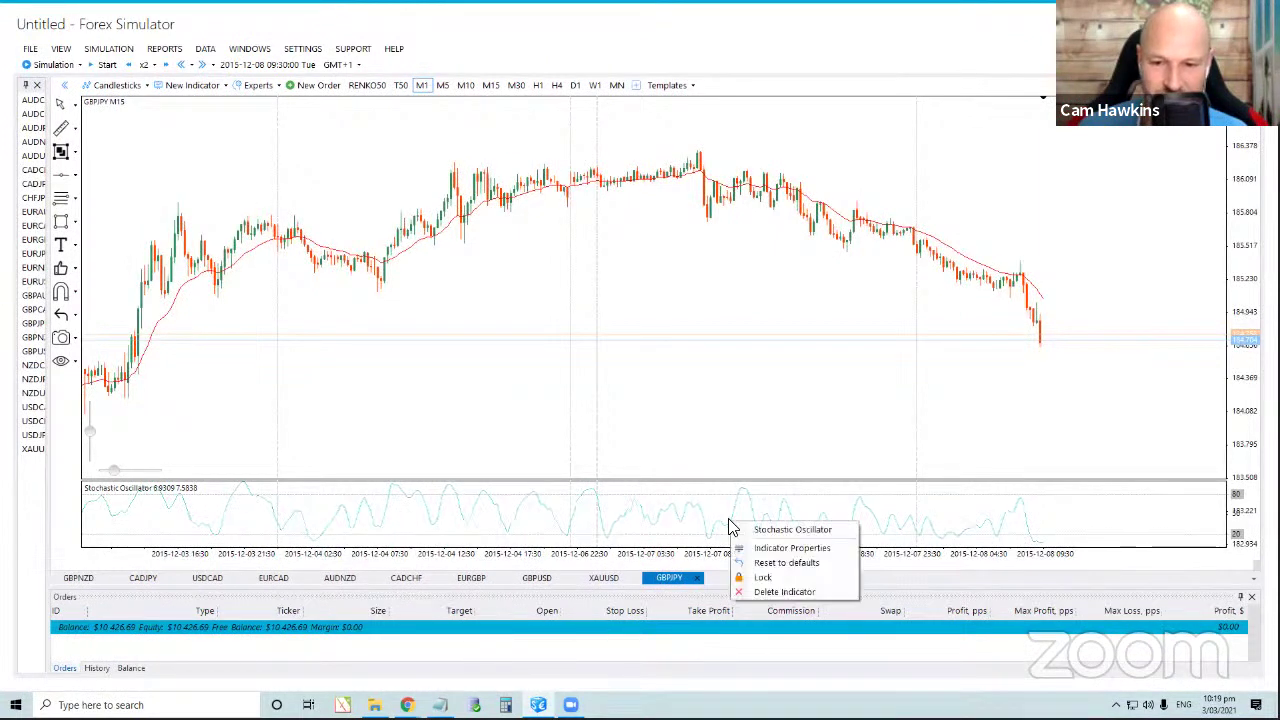
click(766, 595)
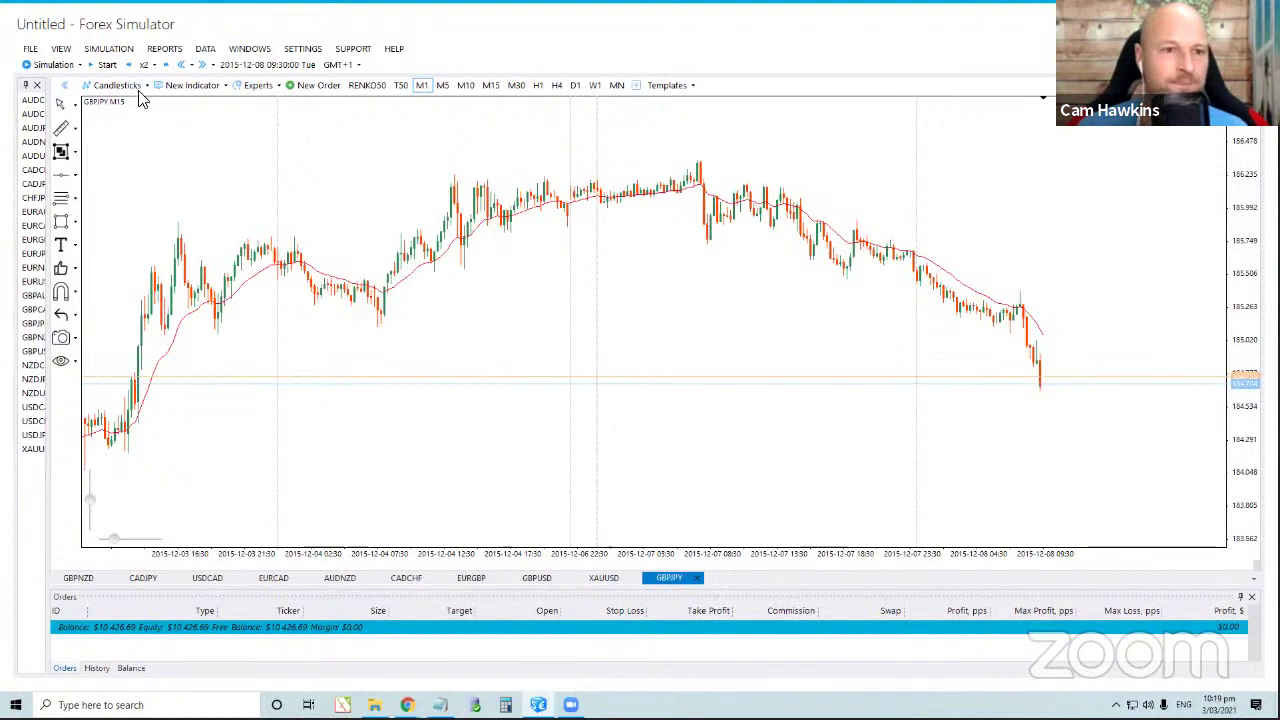
click(108, 48)
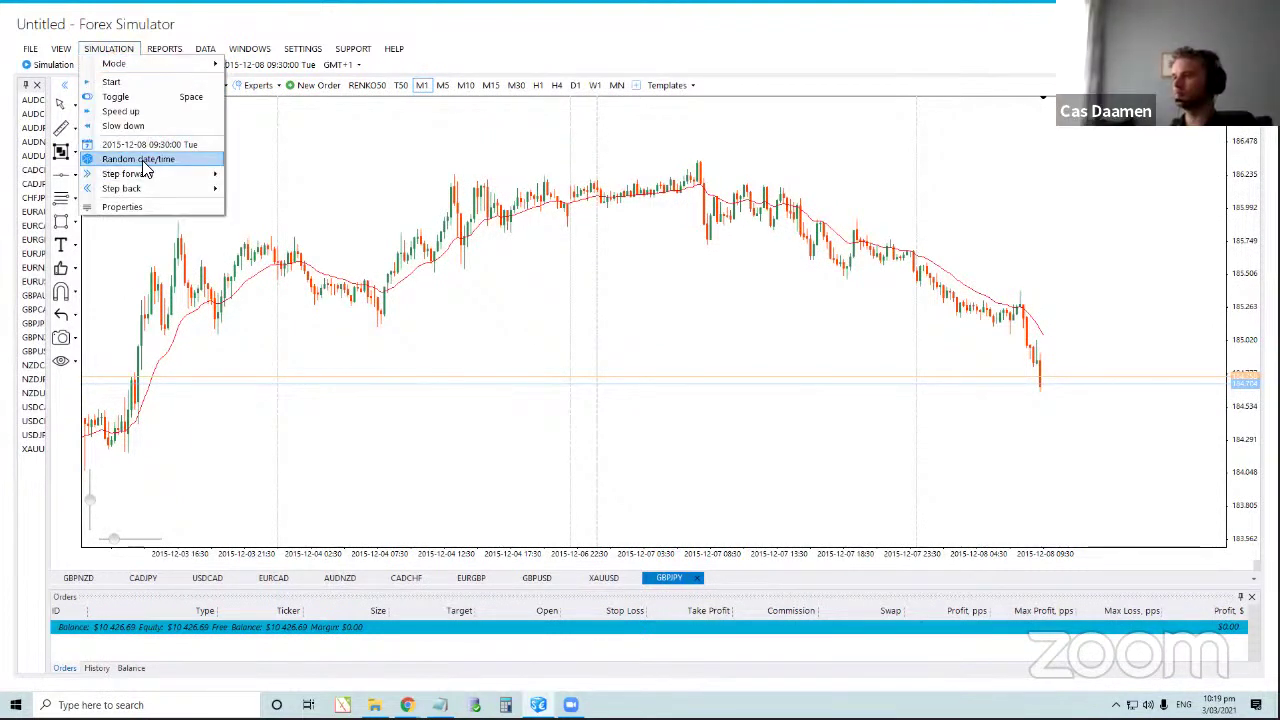
click(140, 161)
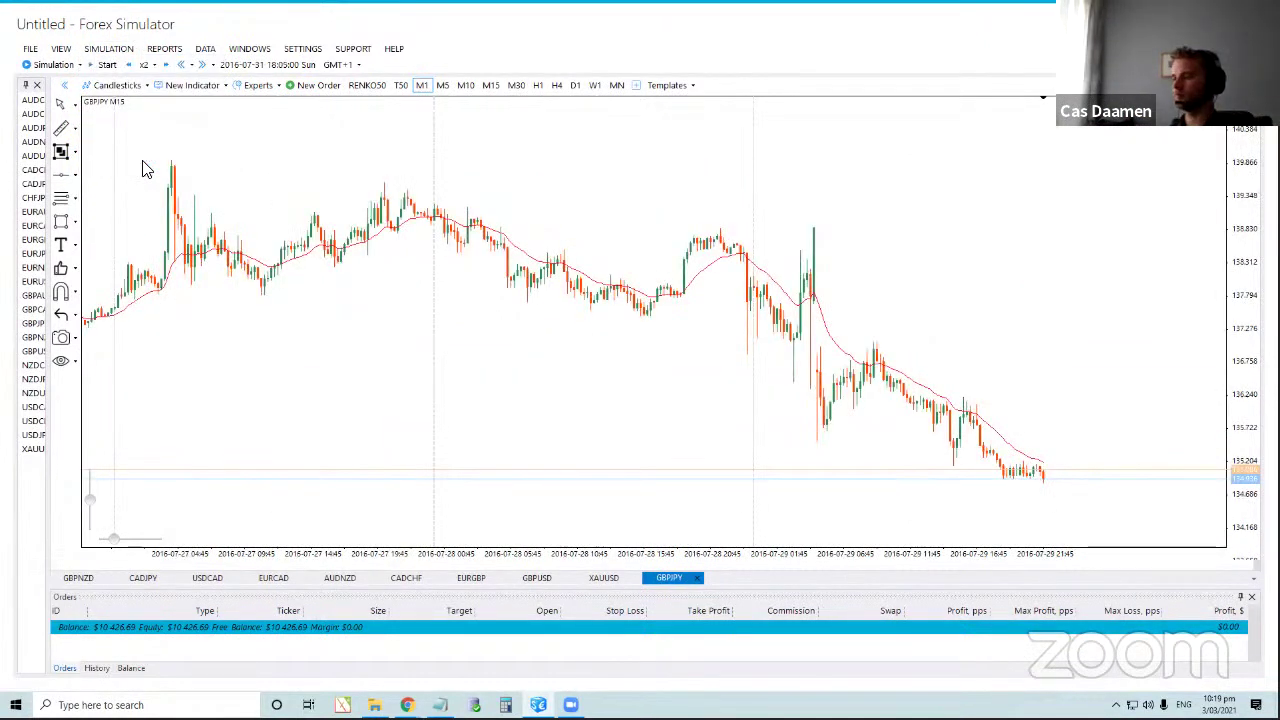
click(491, 87)
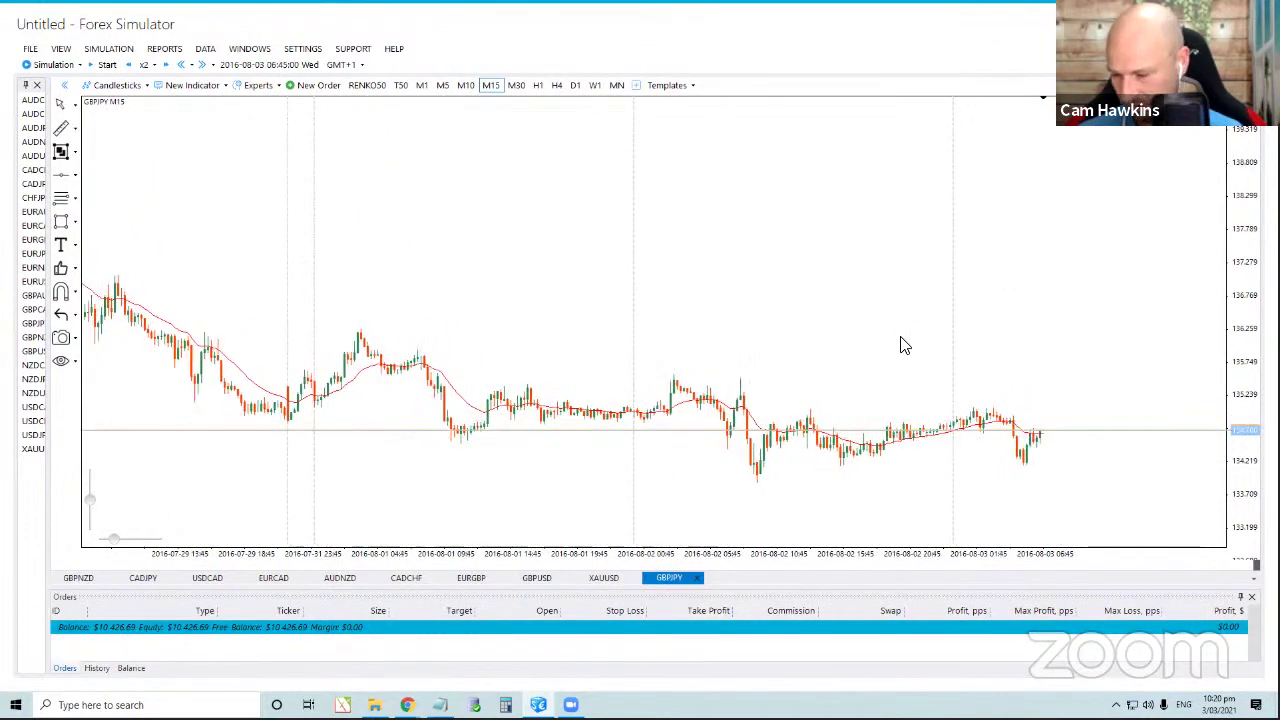
Sell GBPJPY at market with a stop loss at 134.892 and a take profit entered in points, and run the simulation until the trade closes.
click(309, 85)
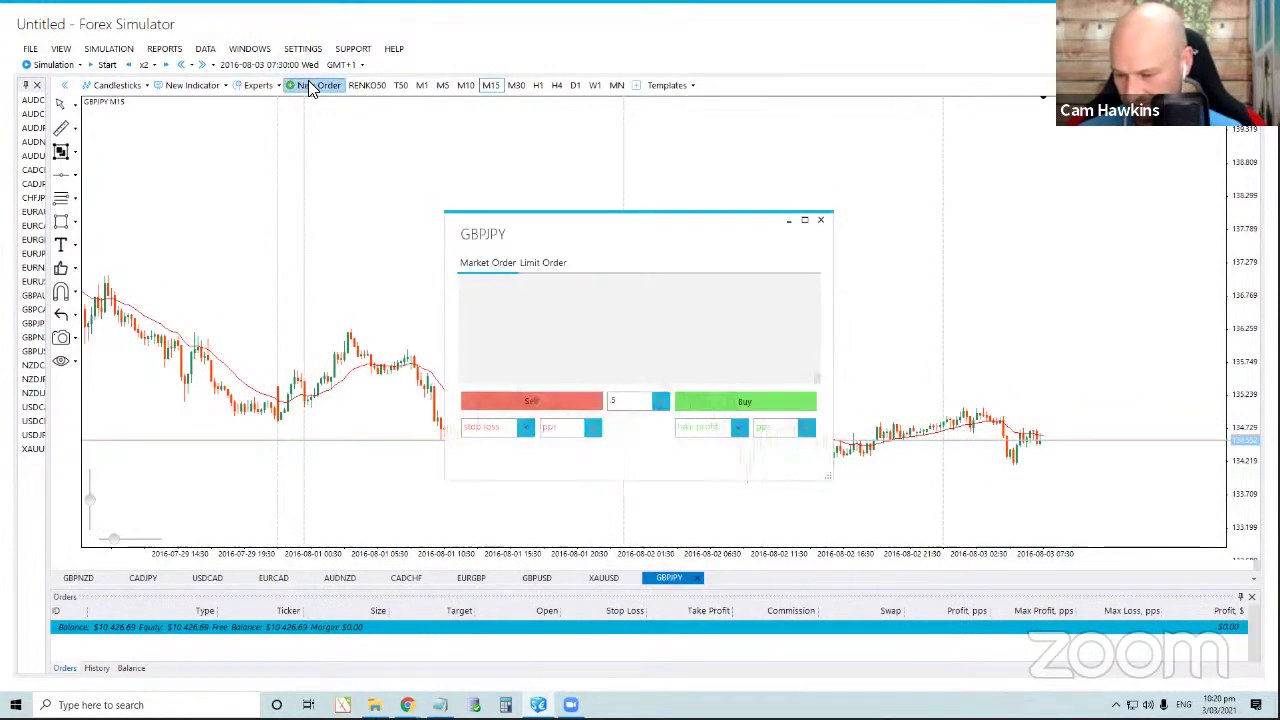
click(525, 428)
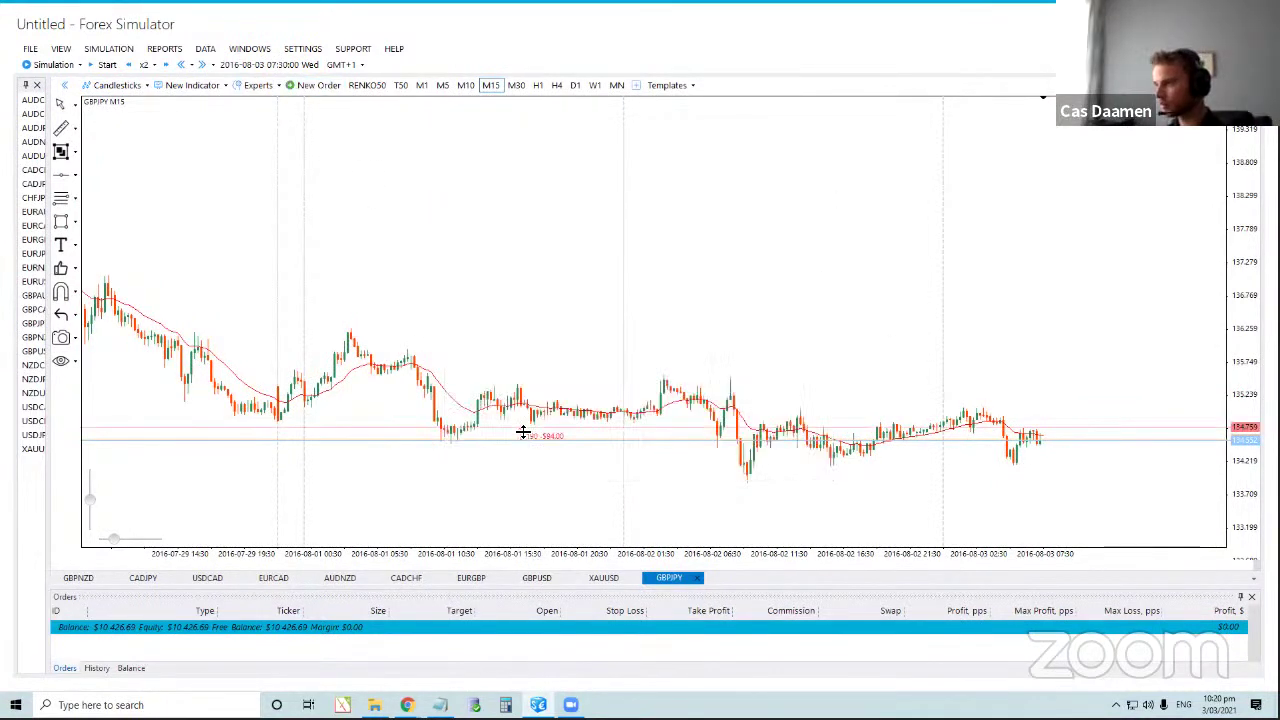
click(1067, 422)
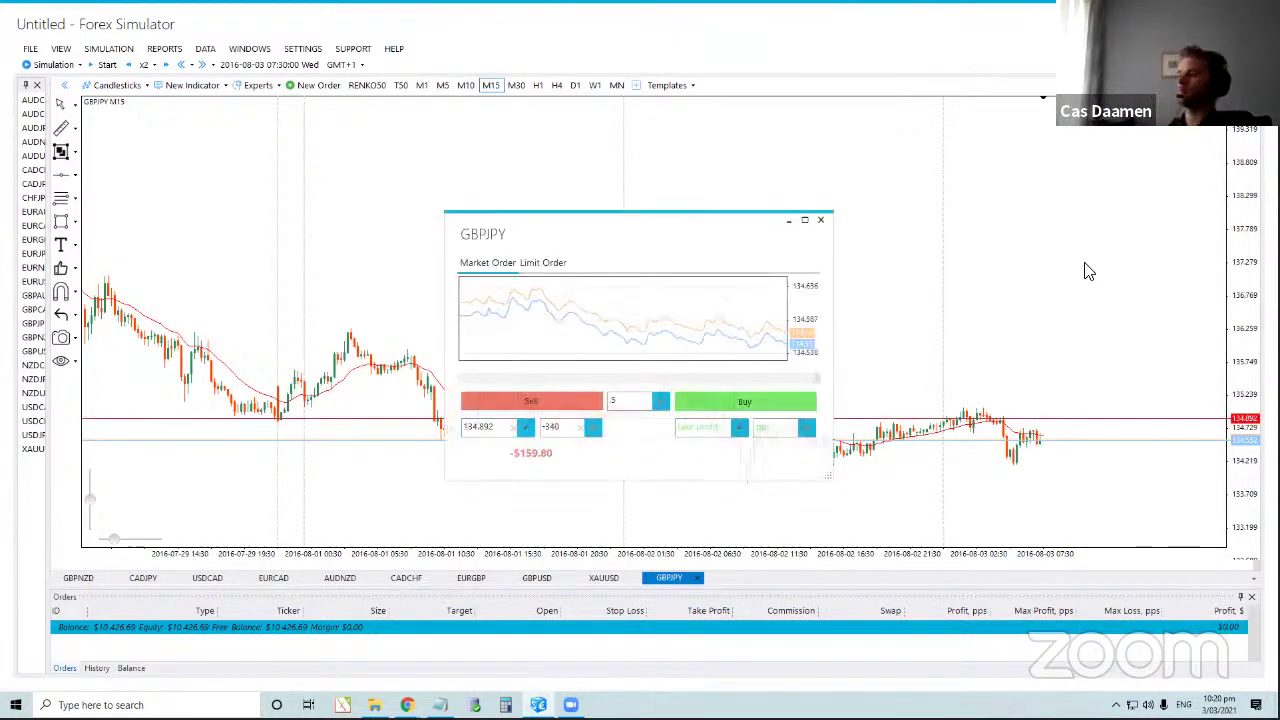
click(739, 427)
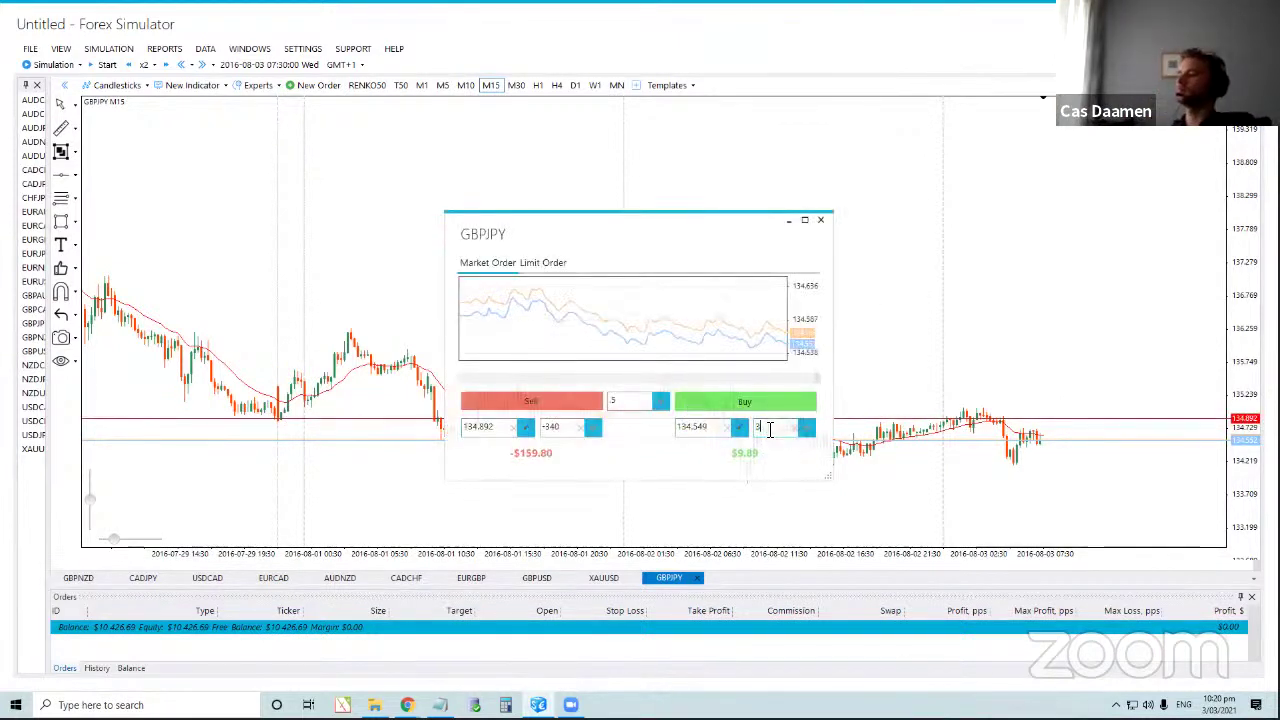
click(542, 400)
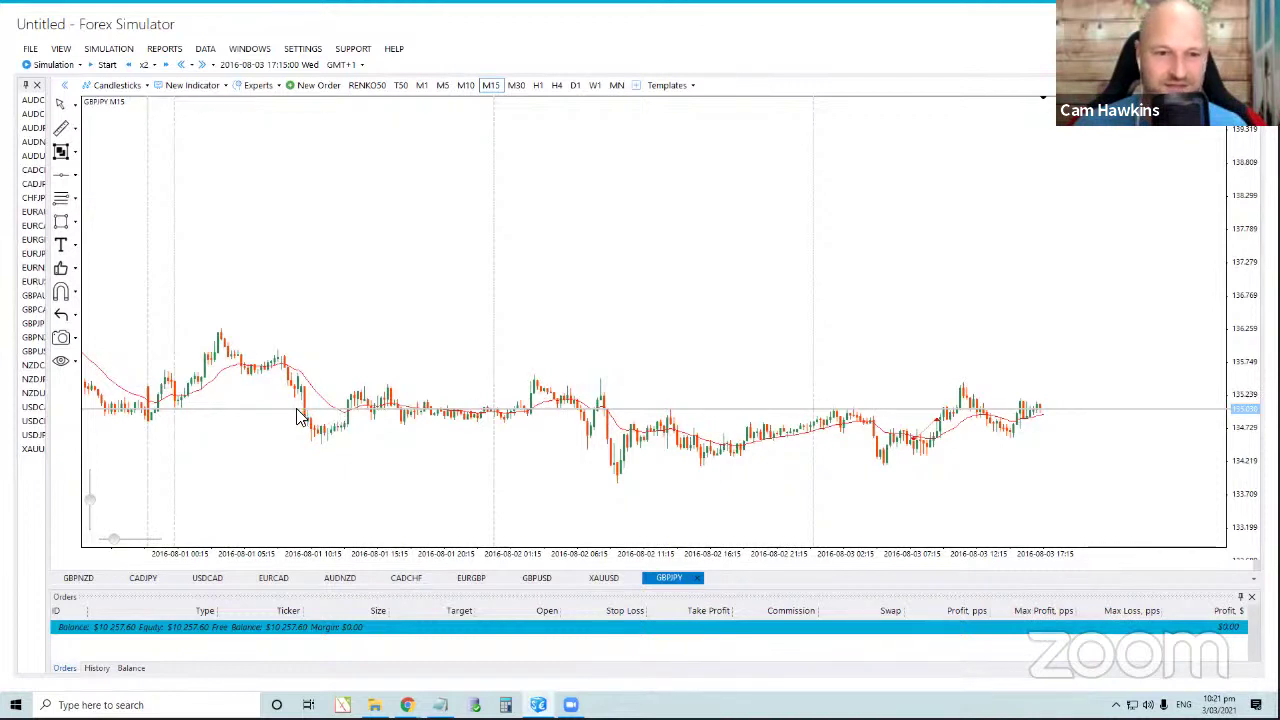
middle_click(251, 331)
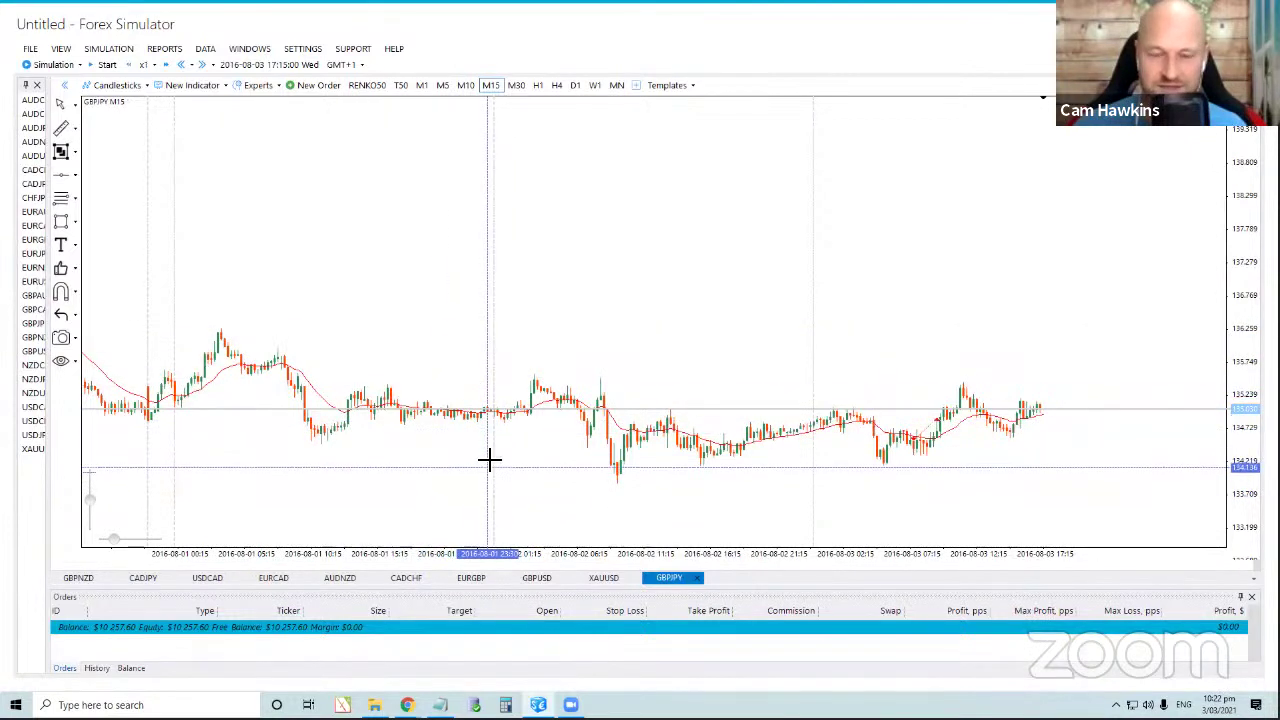
middle_click(615, 437)
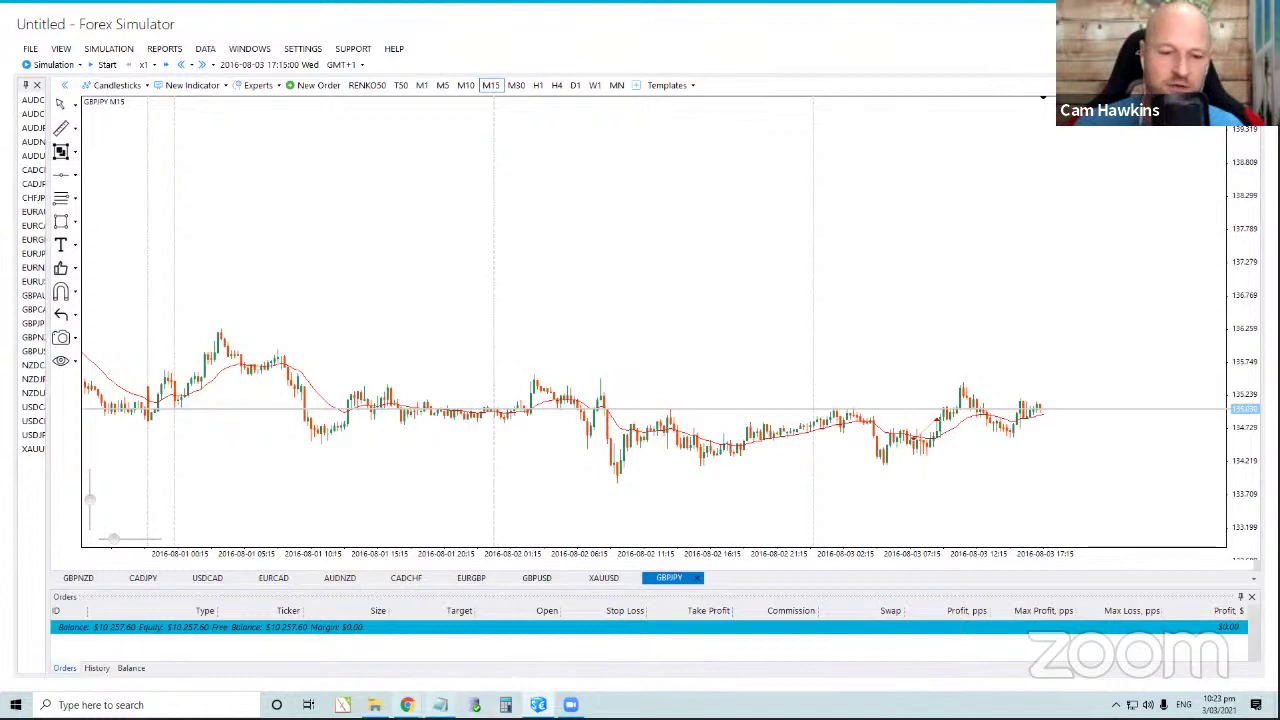
Switch to the FSC presentation in Google Slides and present it from the Rank #2 World Cup Championship slide, advancing past the Forex Simulator free trial slide.
mouse_move(410, 705)
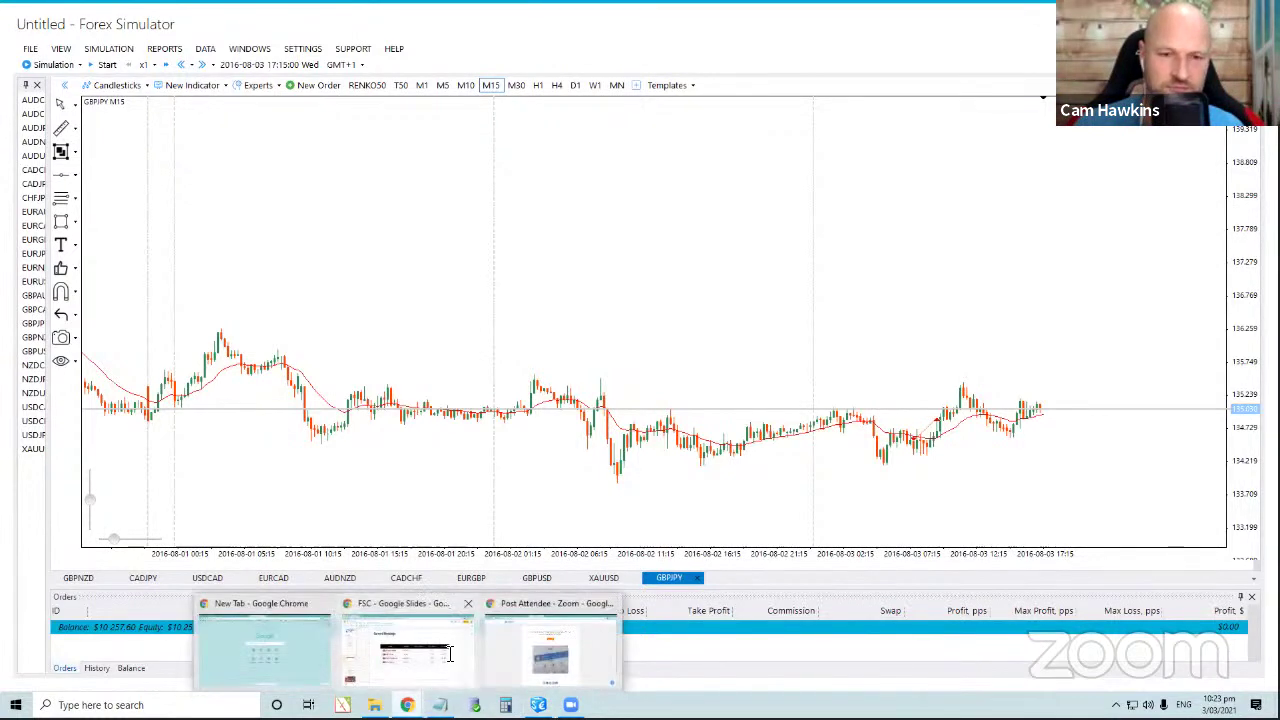
click(410, 645)
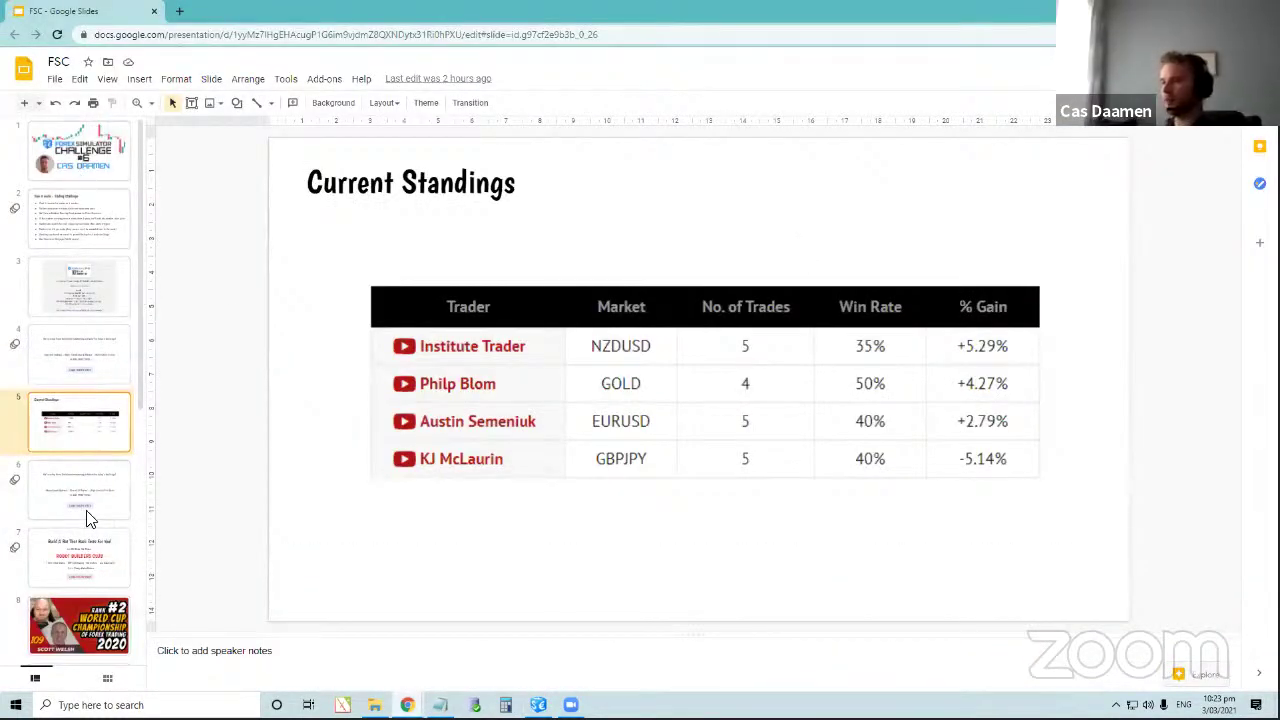
scroll(86, 500, down, 5)
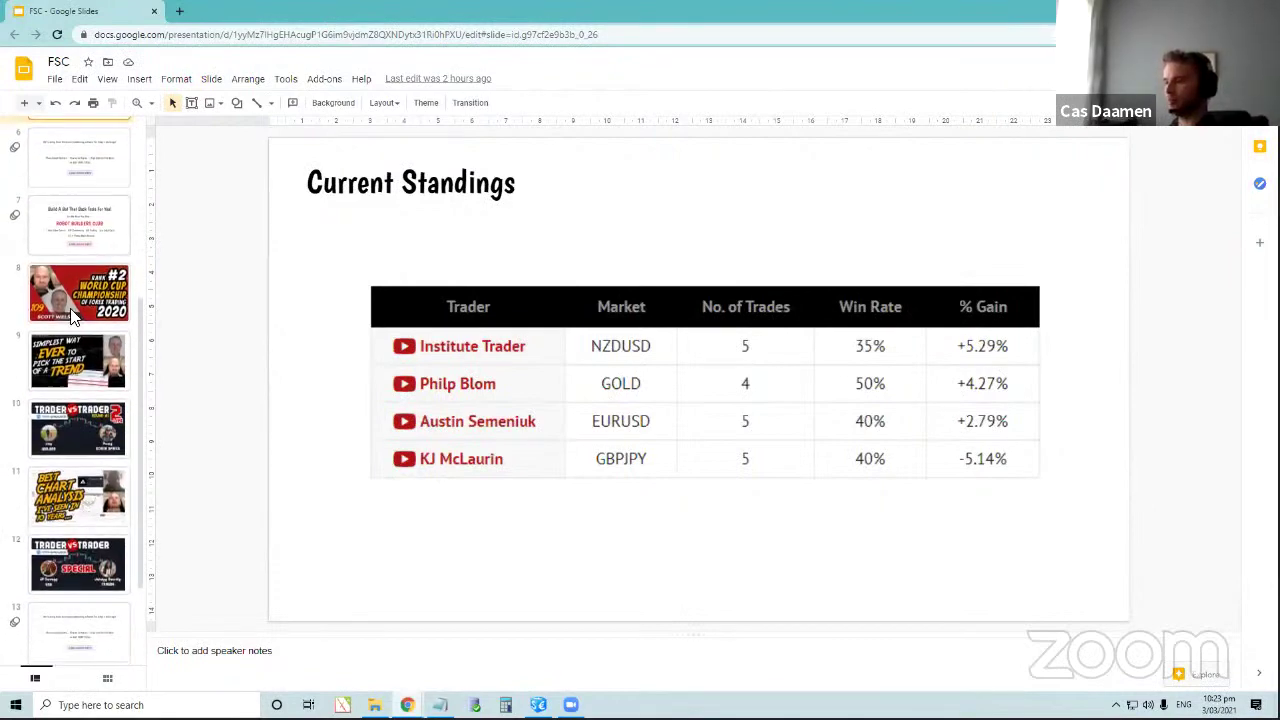
click(72, 316)
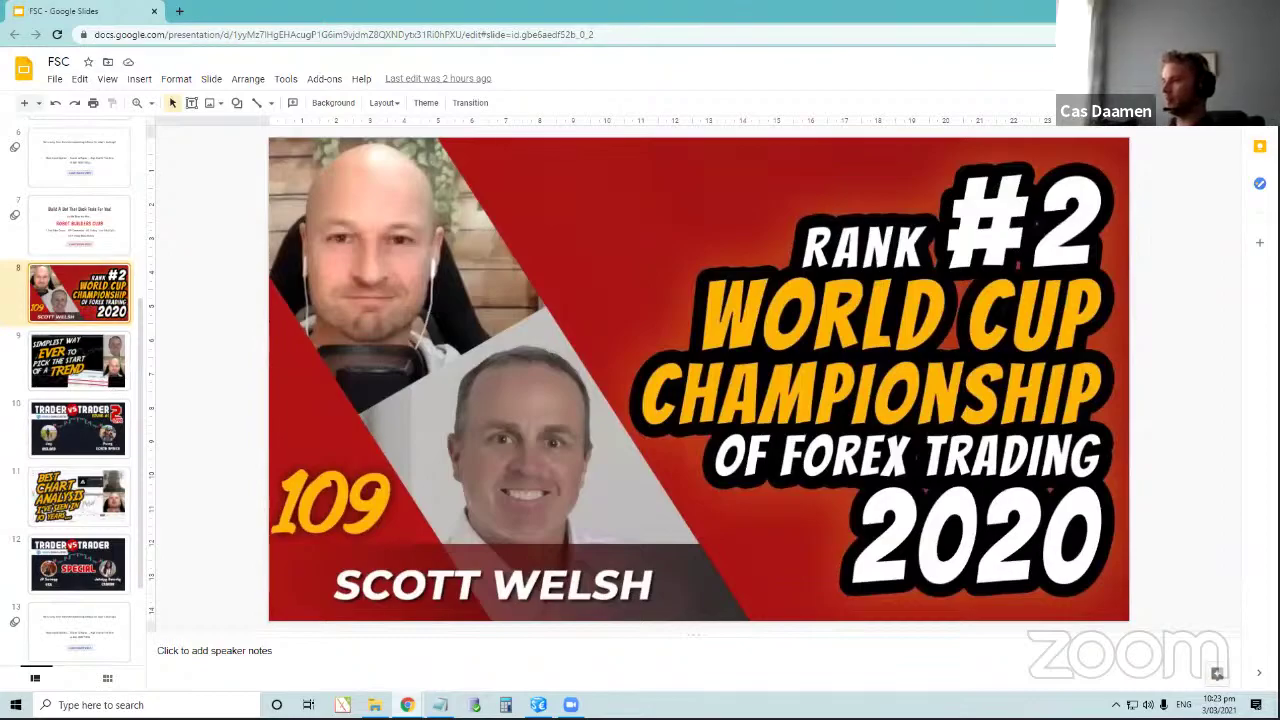
key(ctrl+F5)
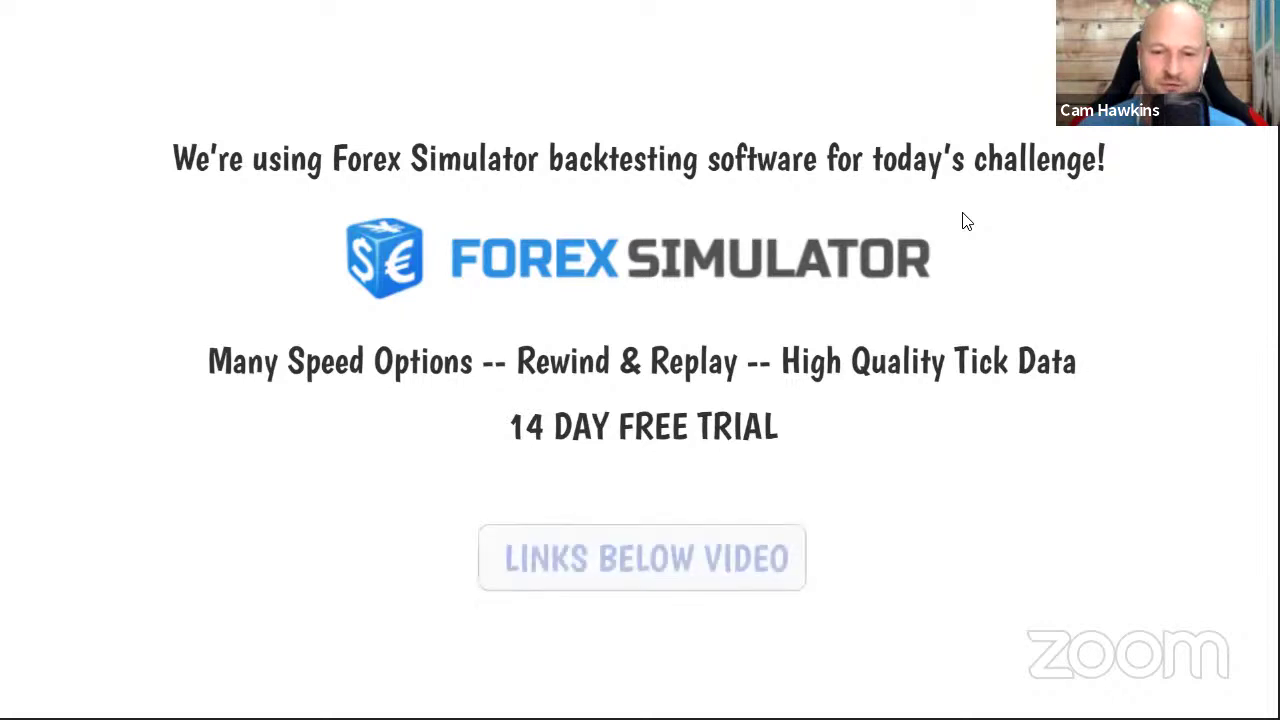
key(Right)
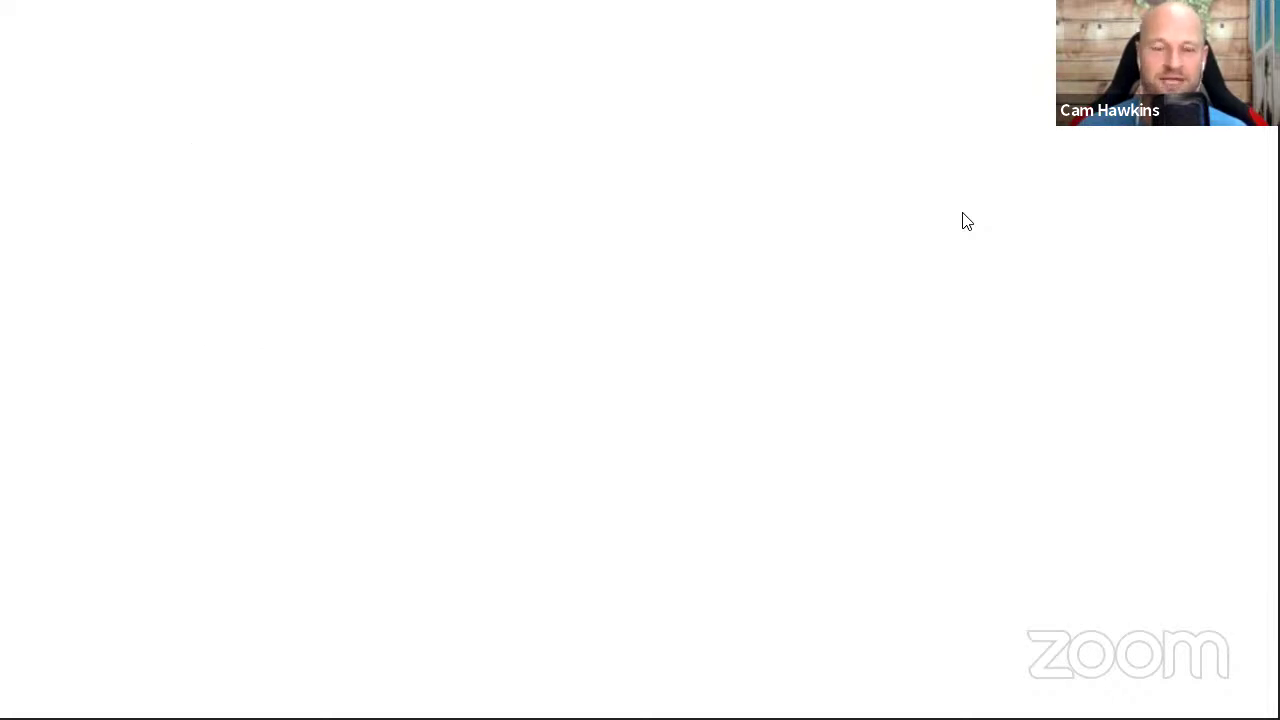